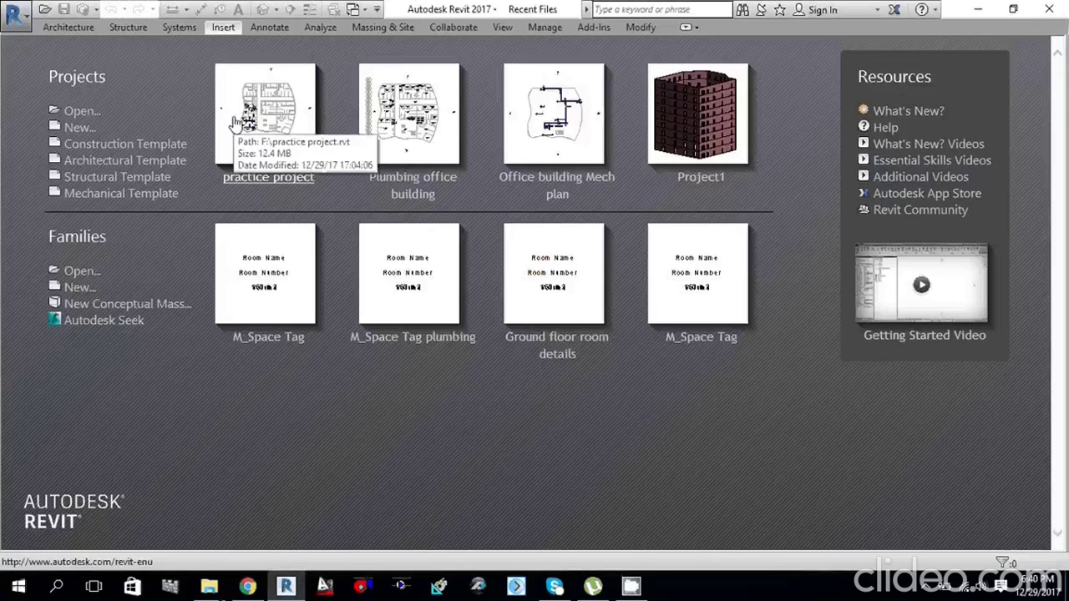
Step: Create a new project based on the Mechanical Template
click(94, 154)
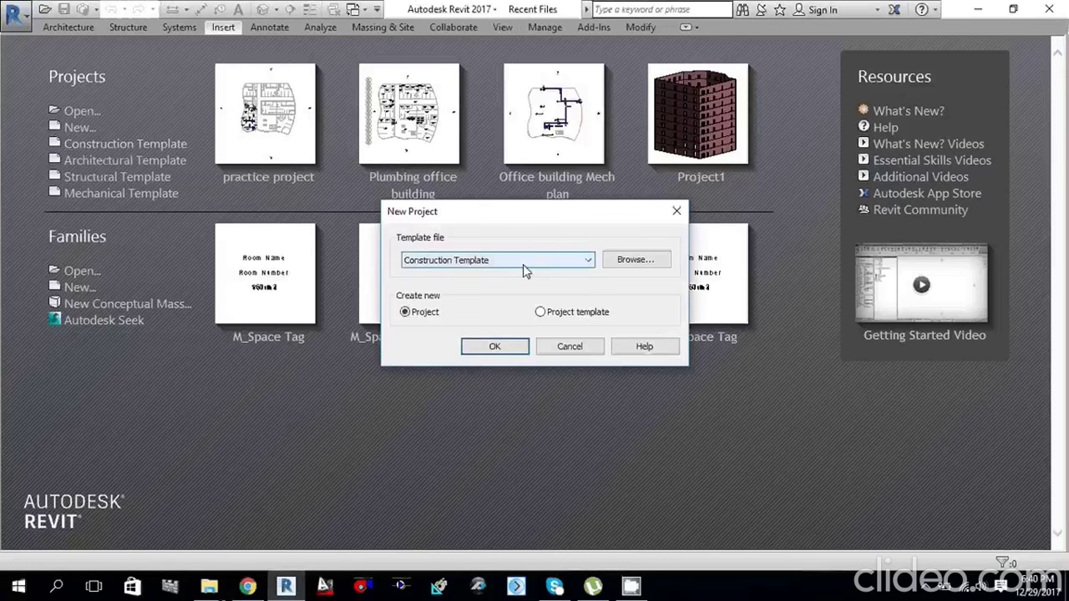
click(501, 260)
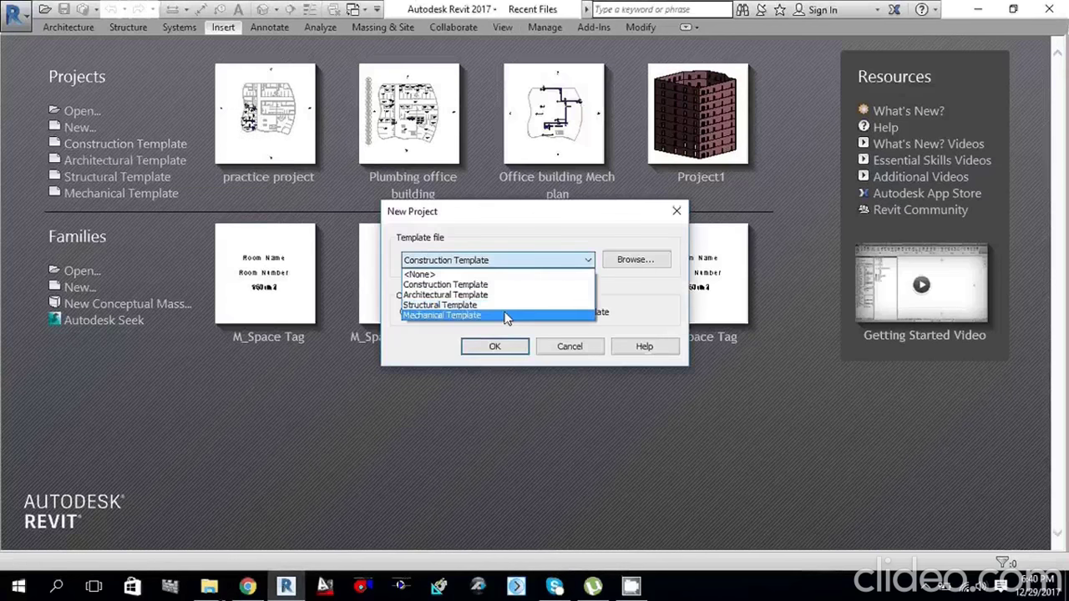
click(505, 317)
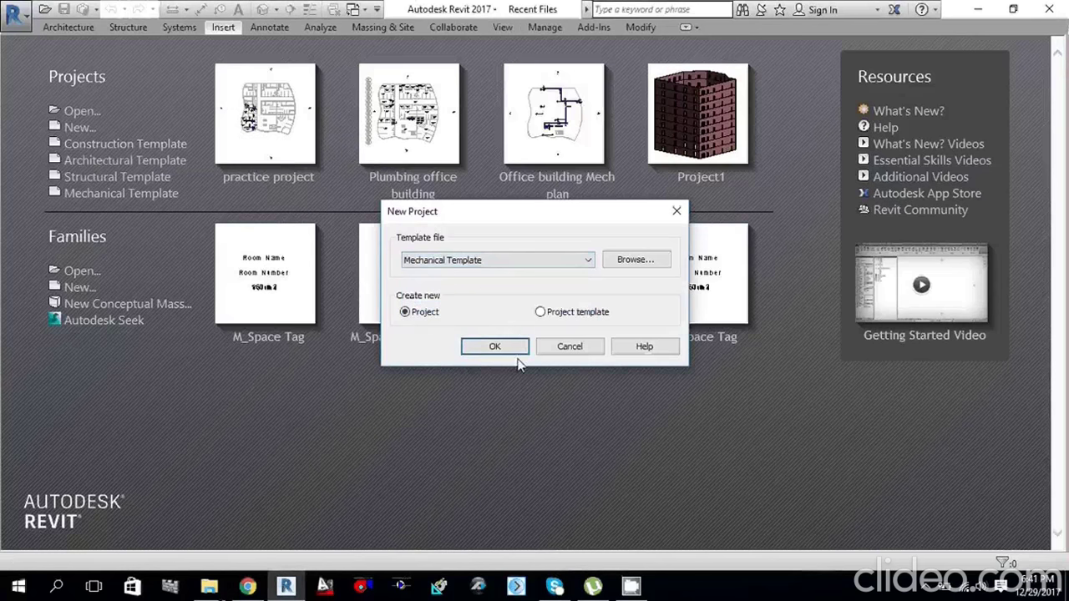
click(491, 346)
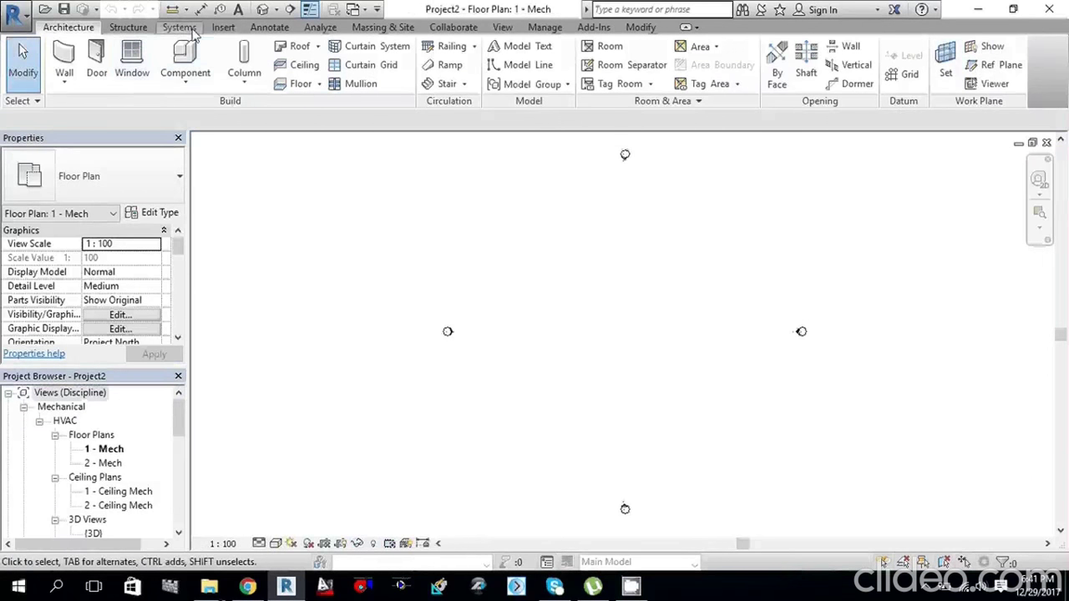
Step: Link the Office building Revit file into the project with Auto - Origin to Origin positioning
click(224, 29)
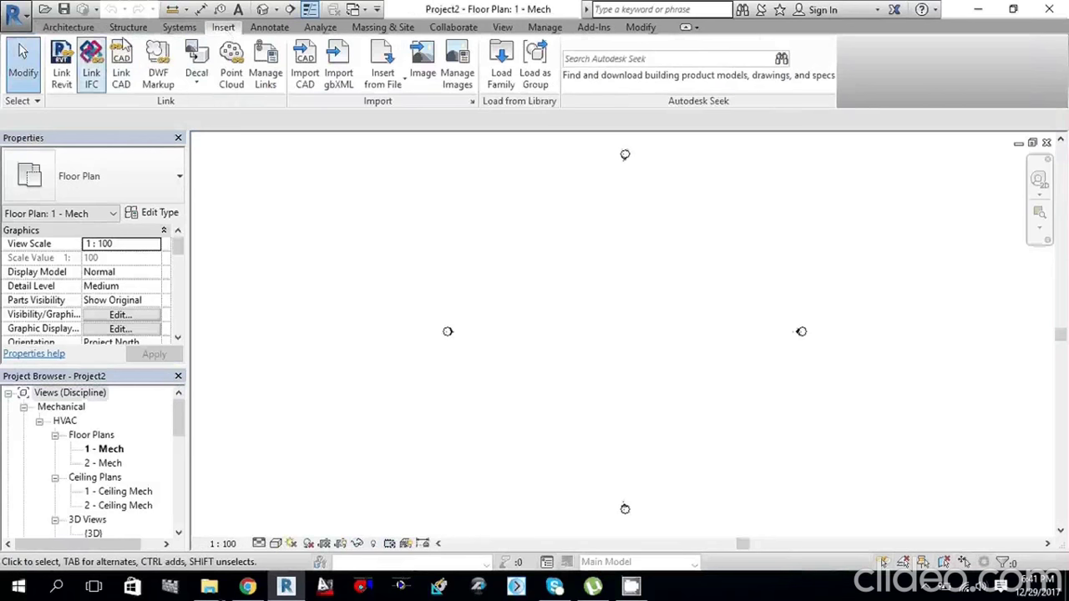
click(63, 77)
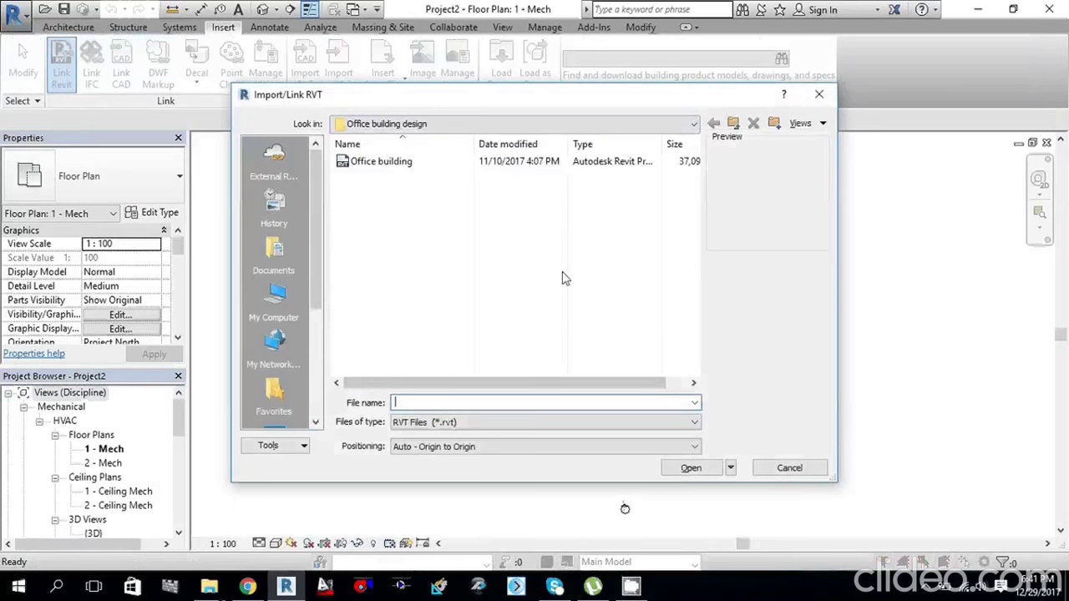
click(376, 161)
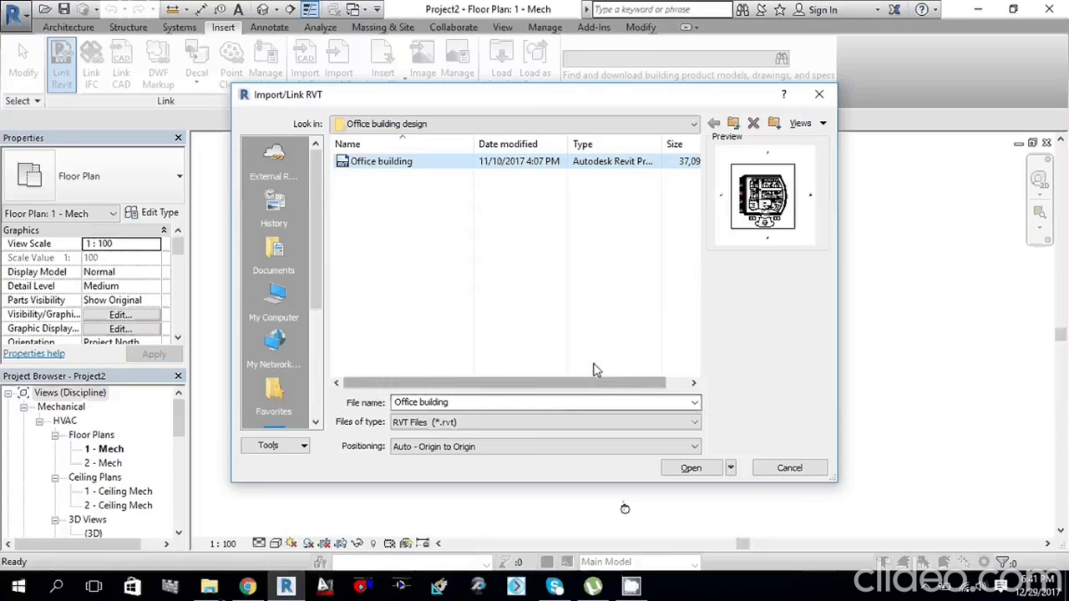
click(482, 451)
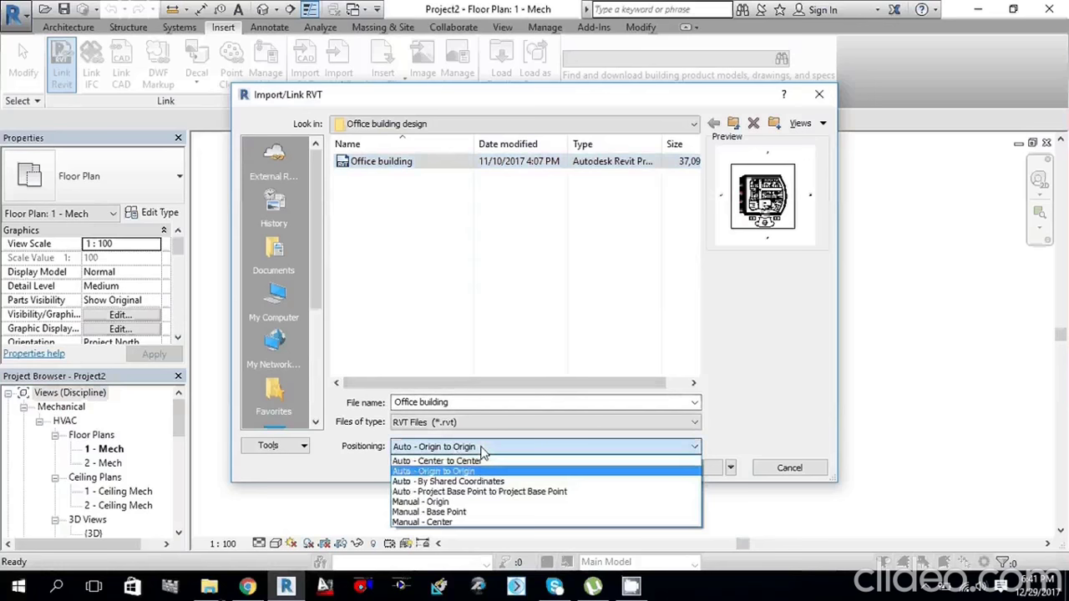
click(626, 449)
click(698, 469)
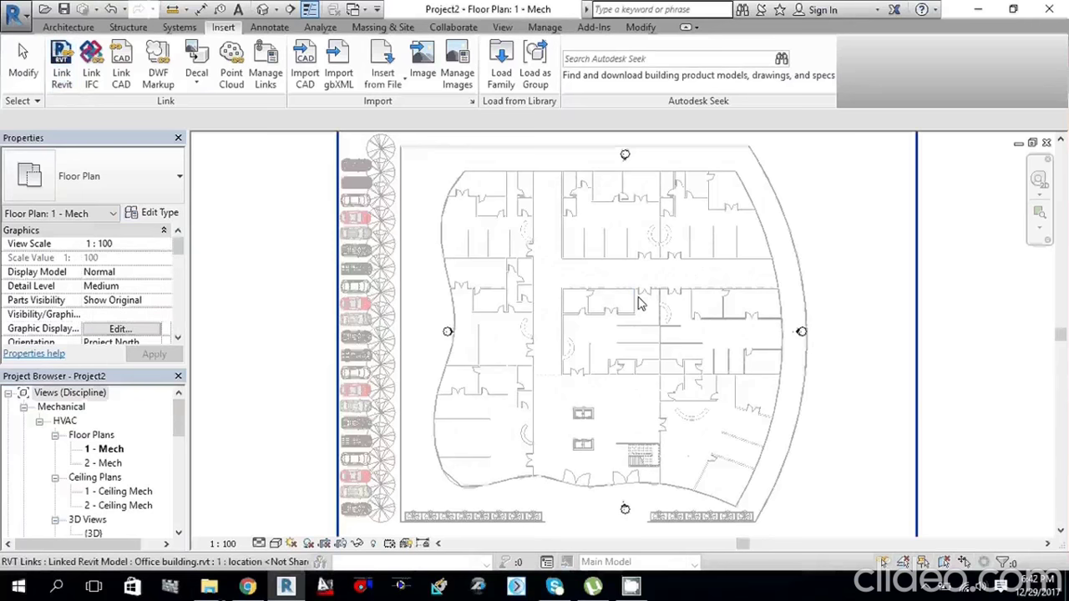
Step: Pin the linked Office building model in place in the 1 - Mech floor plan
scroll(738, 350, down, 2)
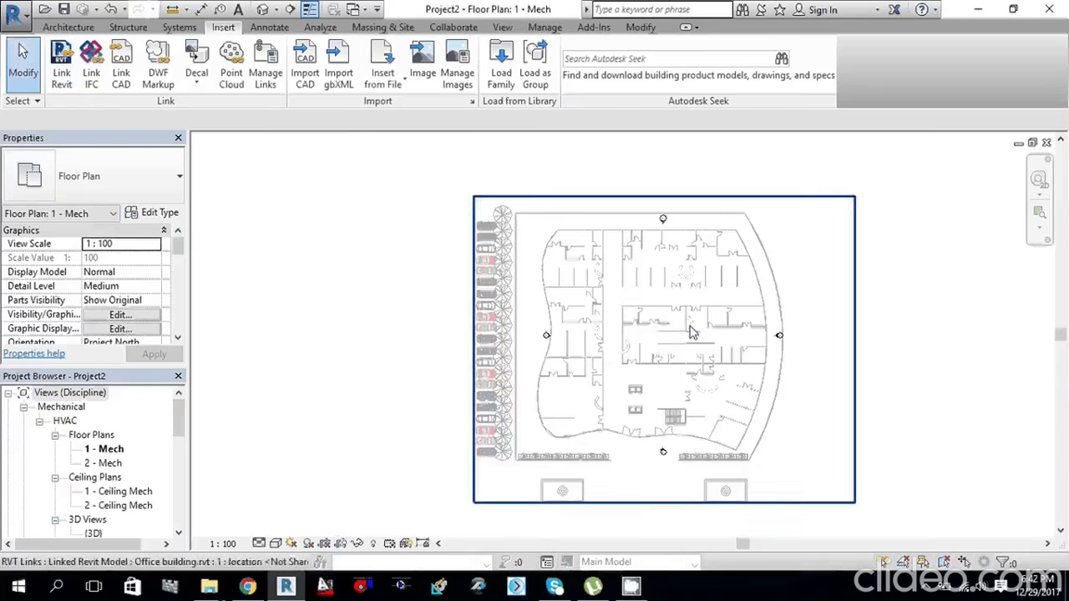
click(692, 218)
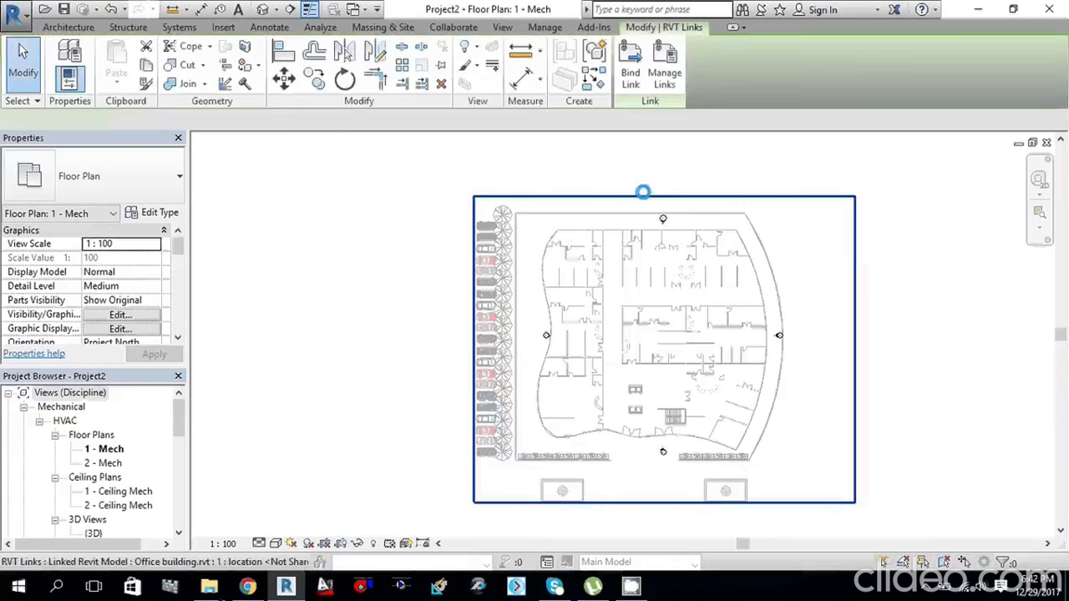
click(579, 259)
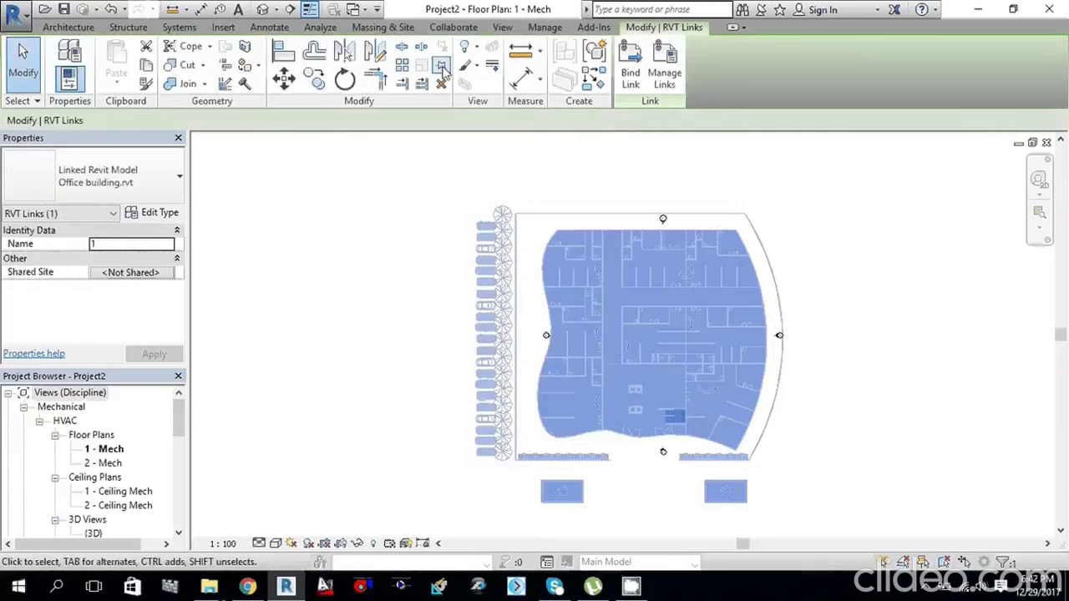
click(443, 68)
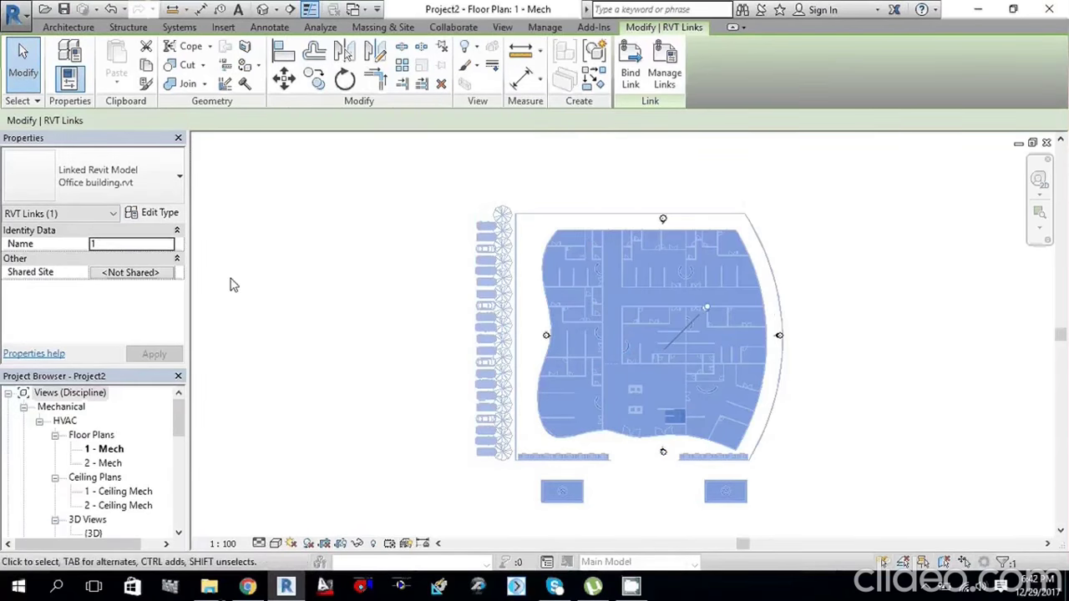
Step: Enable Room Bounding in the type properties of the linked Office building model, then deselect the link
click(152, 213)
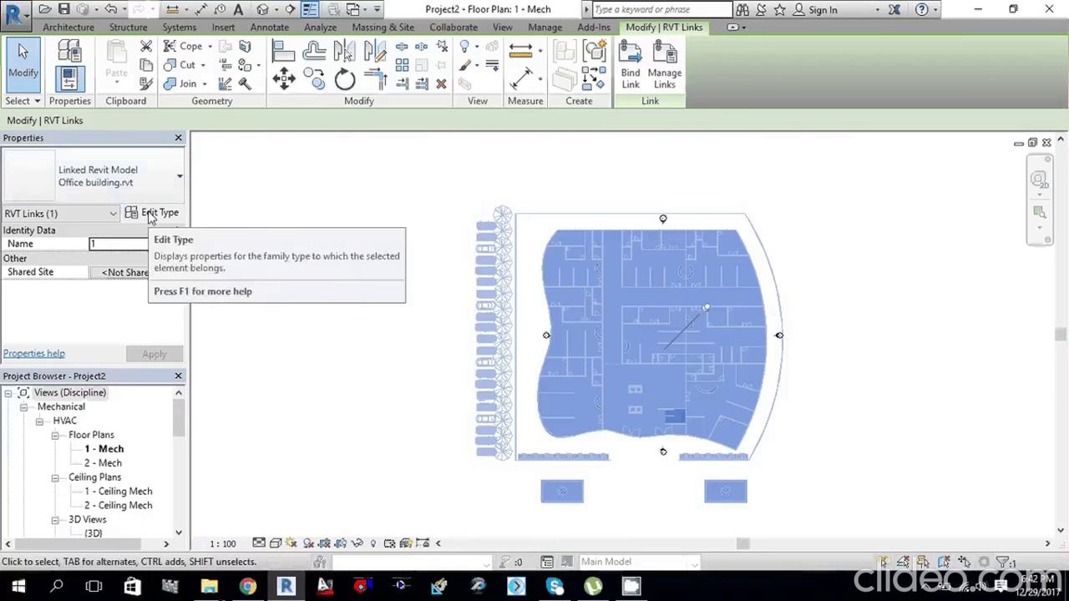
click(151, 215)
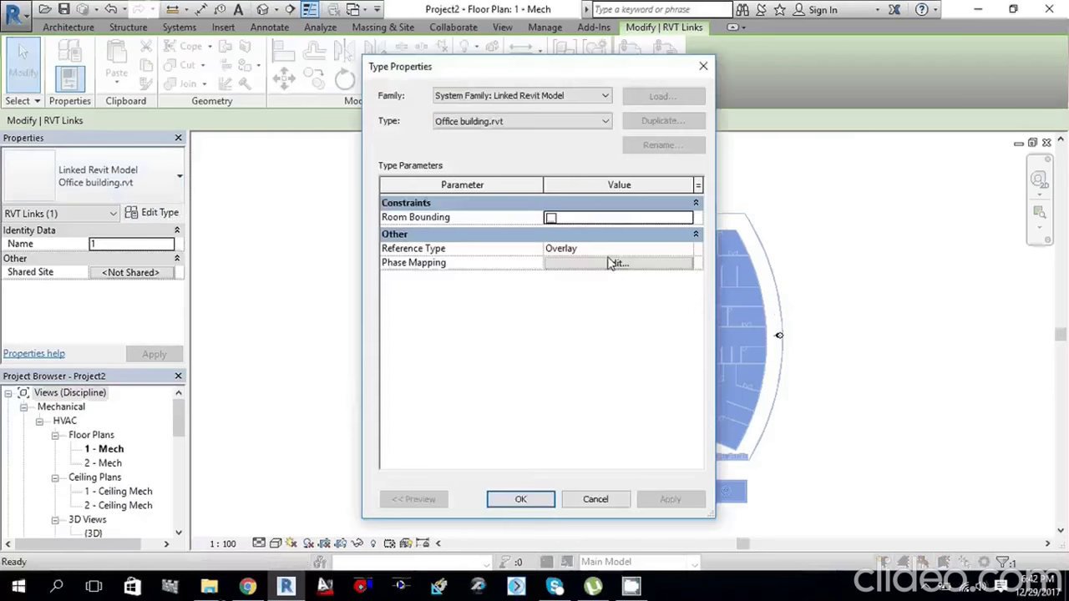
click(550, 218)
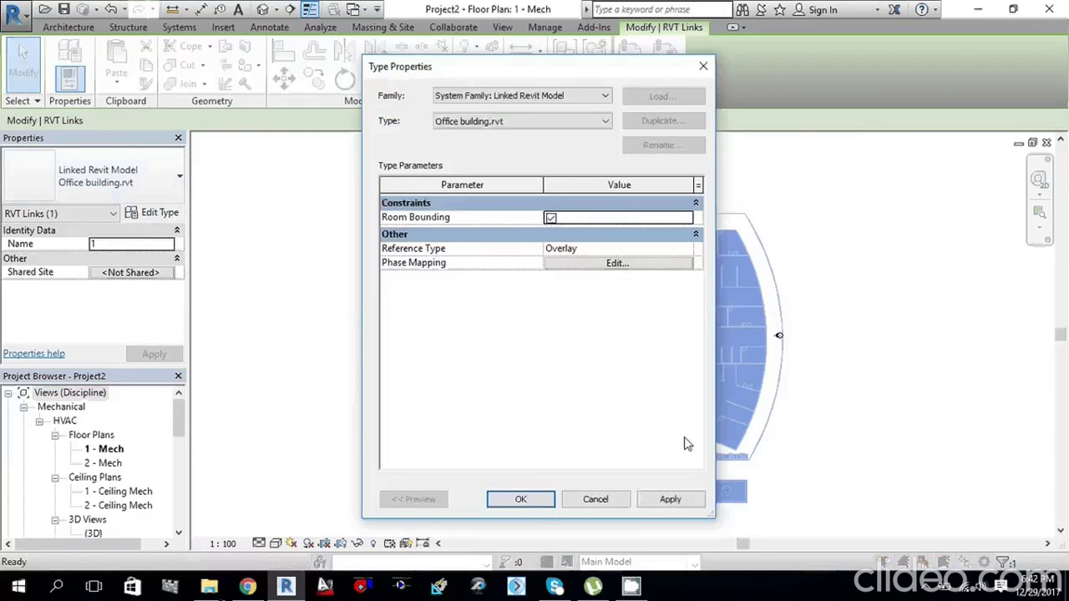
click(668, 503)
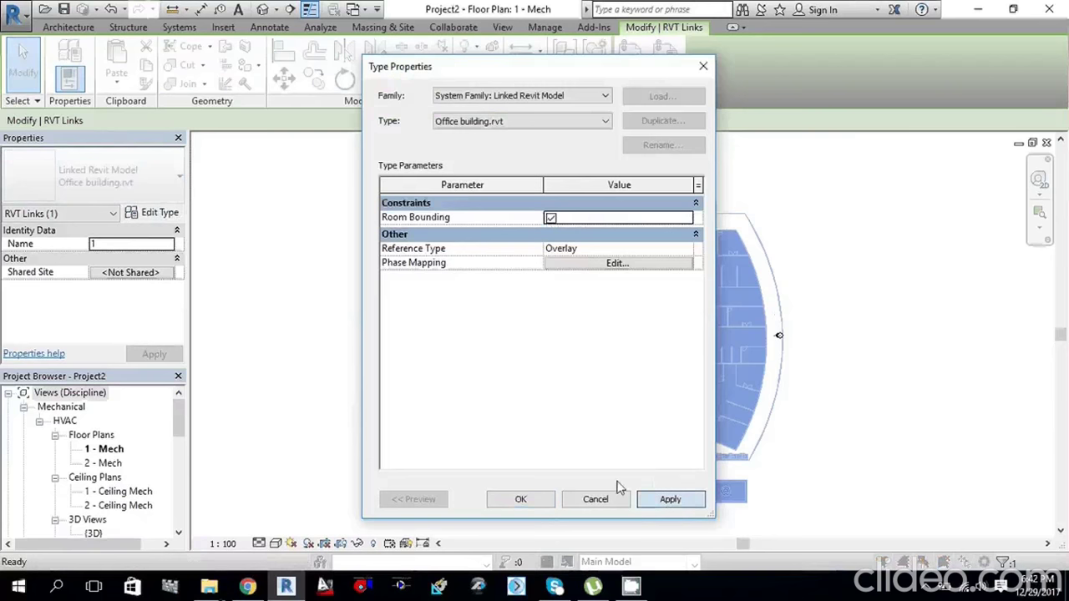
click(521, 502)
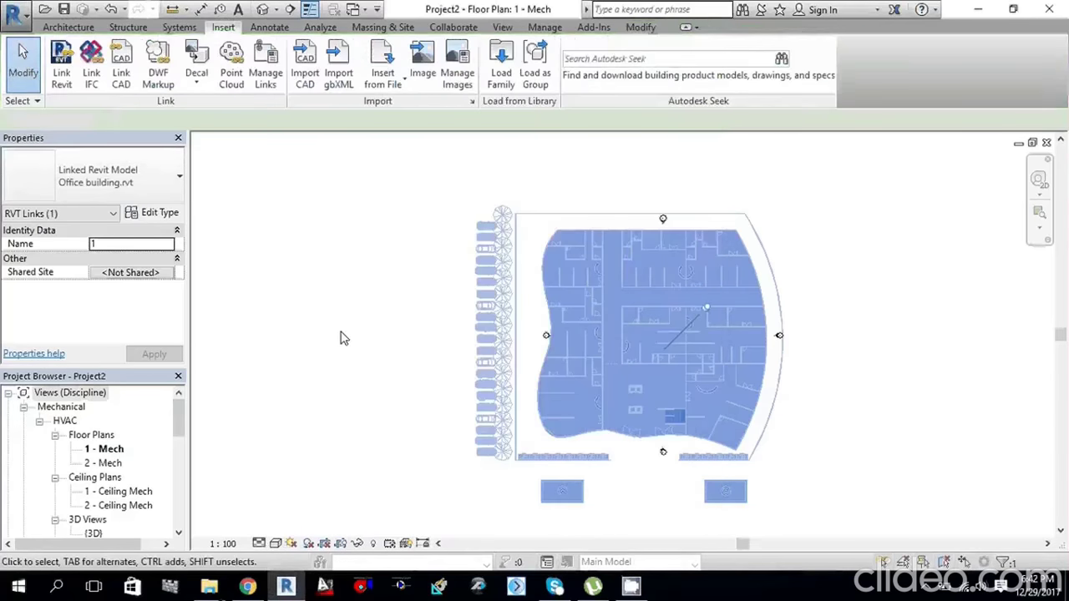
click(340, 338)
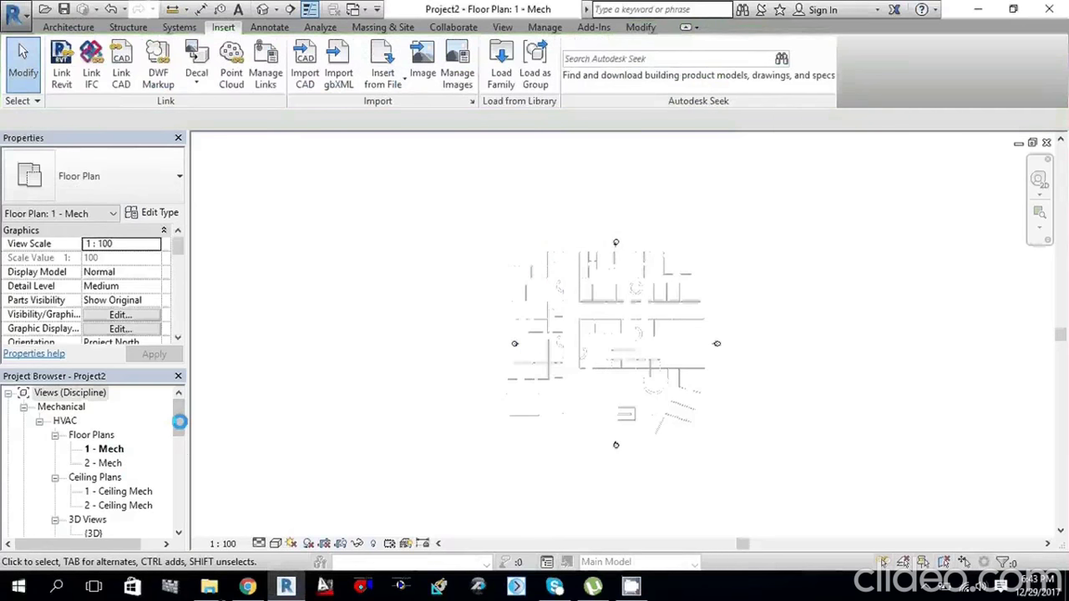
Step: Collapse the Plumbing discipline views in the project's view tree
drag(179, 422, 179, 472)
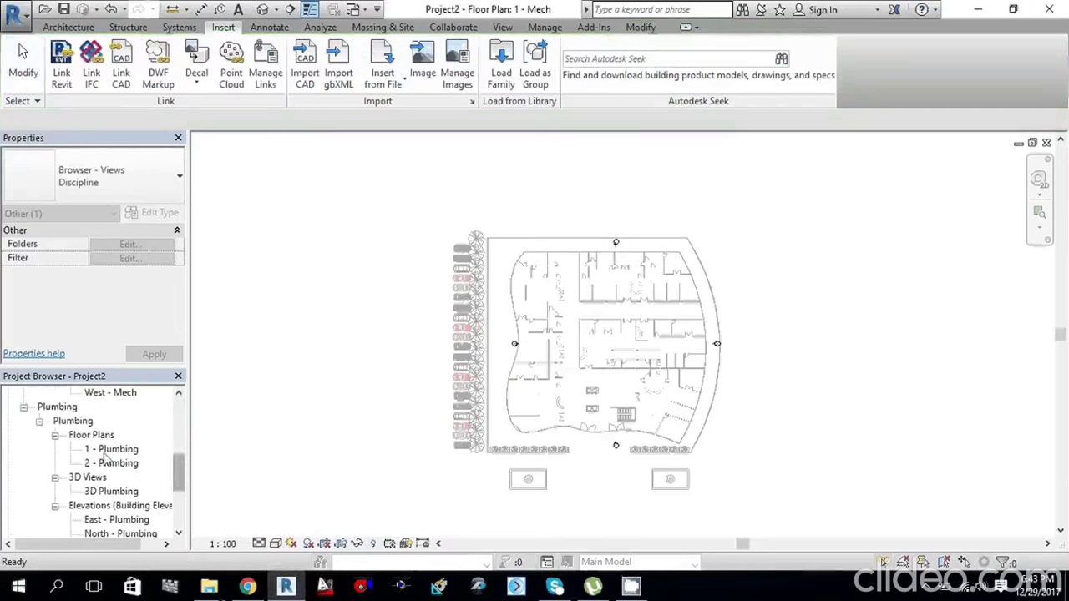
click(39, 421)
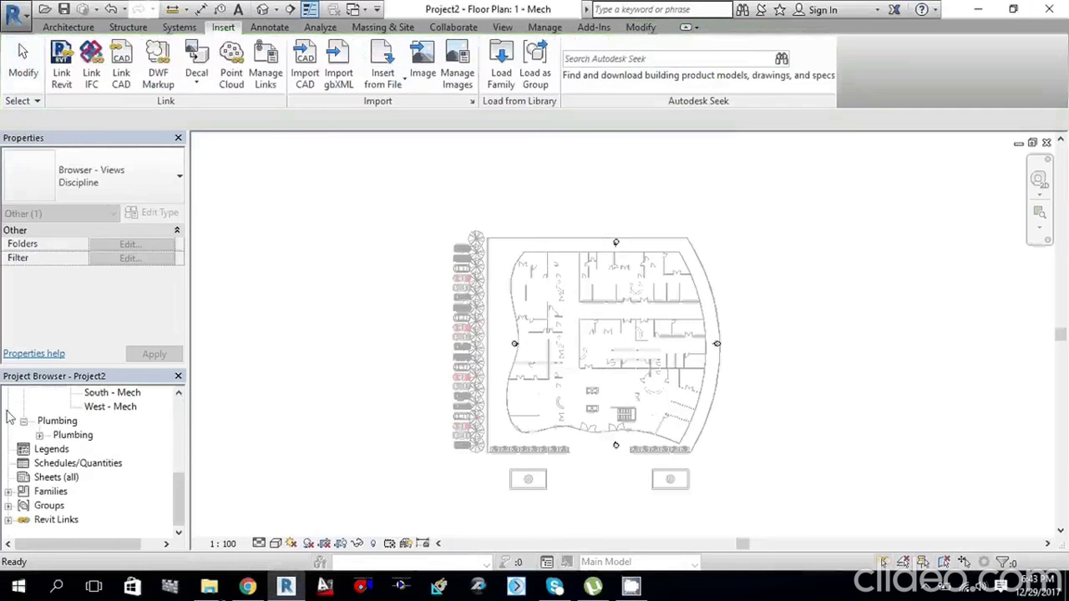
click(24, 422)
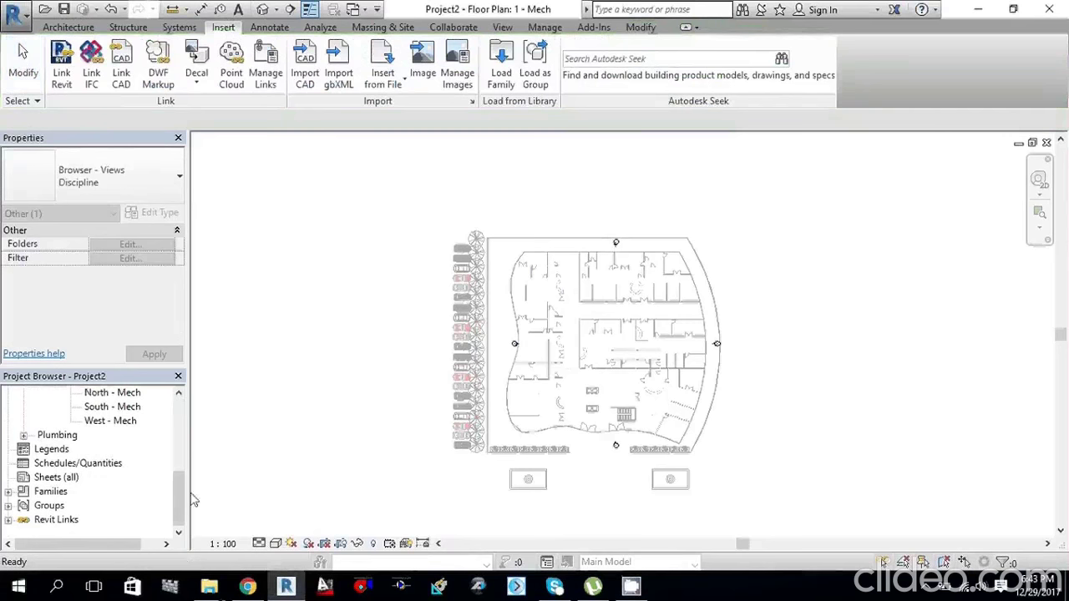
Step: Open the East - Mech building elevation from the mechanical HVAC views
drag(173, 498, 111, 464)
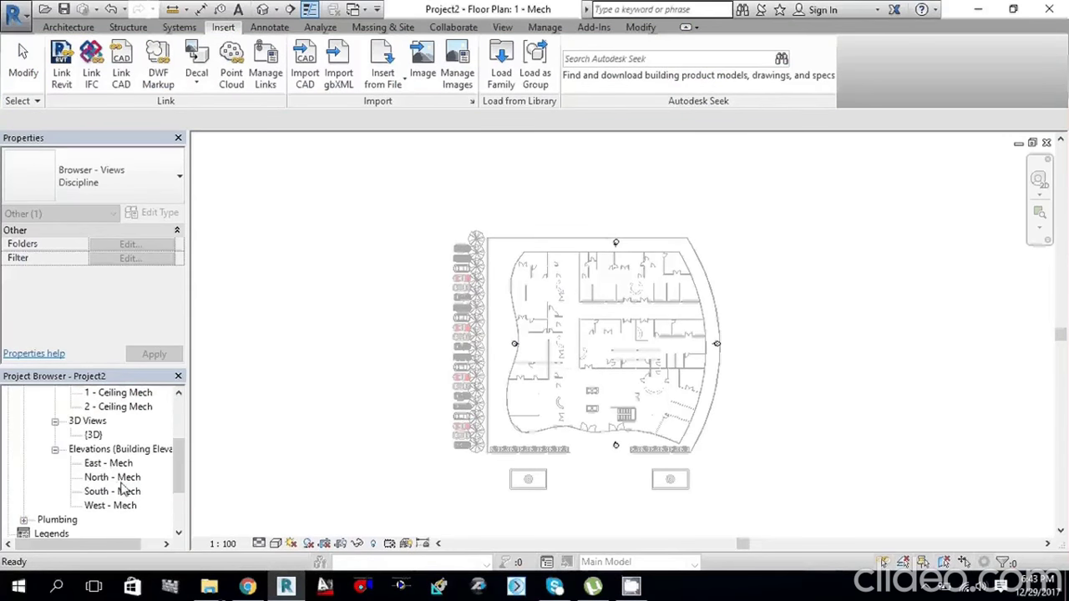
click(117, 464)
click(121, 477)
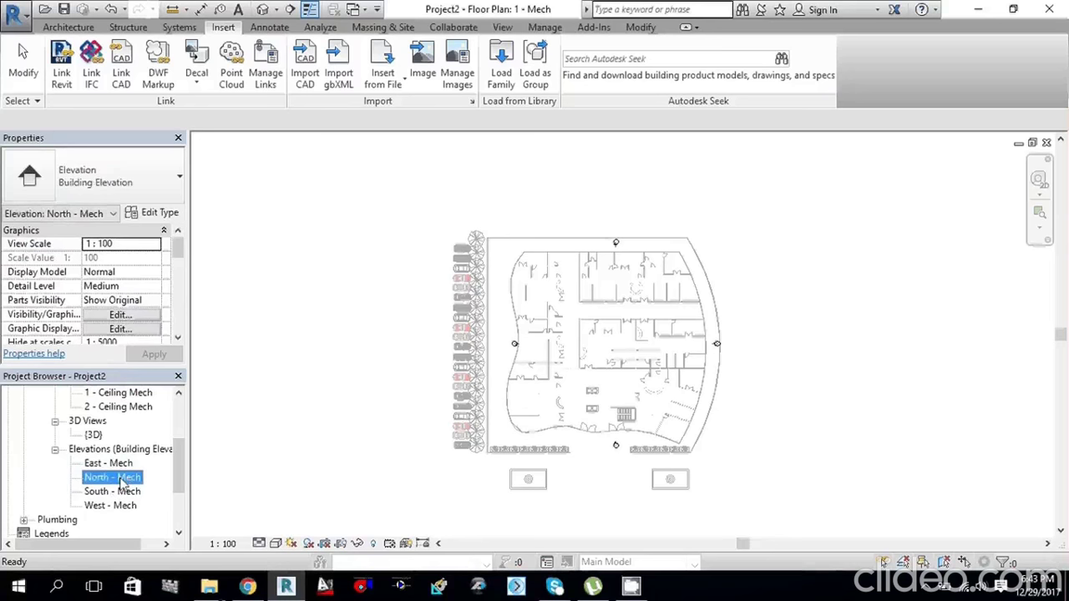
mouse_move(177, 478)
mouse_down()
mouse_move(177, 454)
mouse_move(177, 491)
mouse_up()
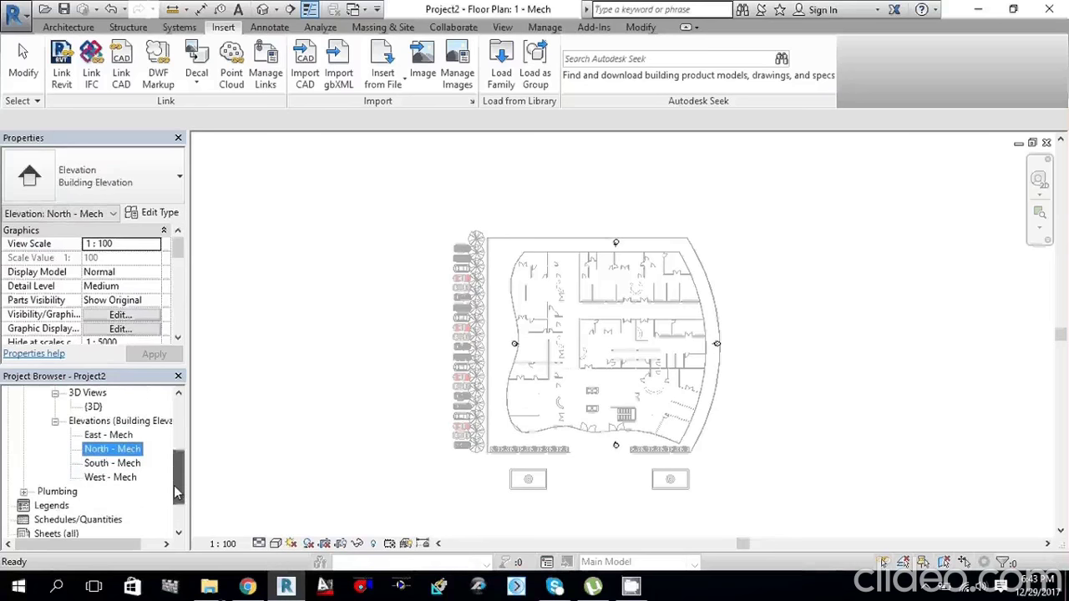
click(117, 435)
click(125, 450)
click(122, 464)
click(119, 479)
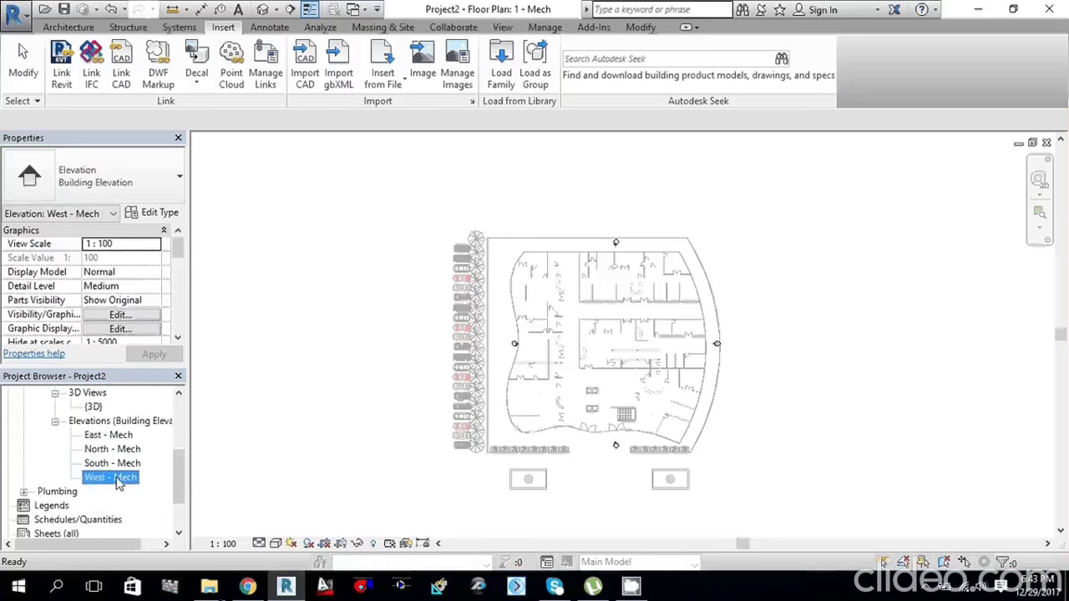
click(116, 436)
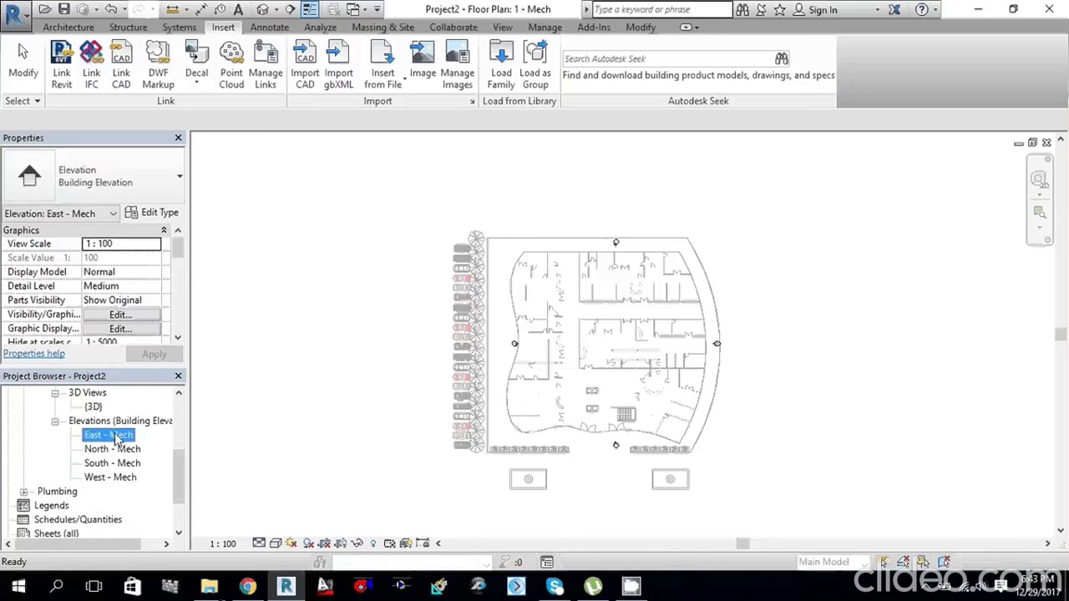
double_click(115, 436)
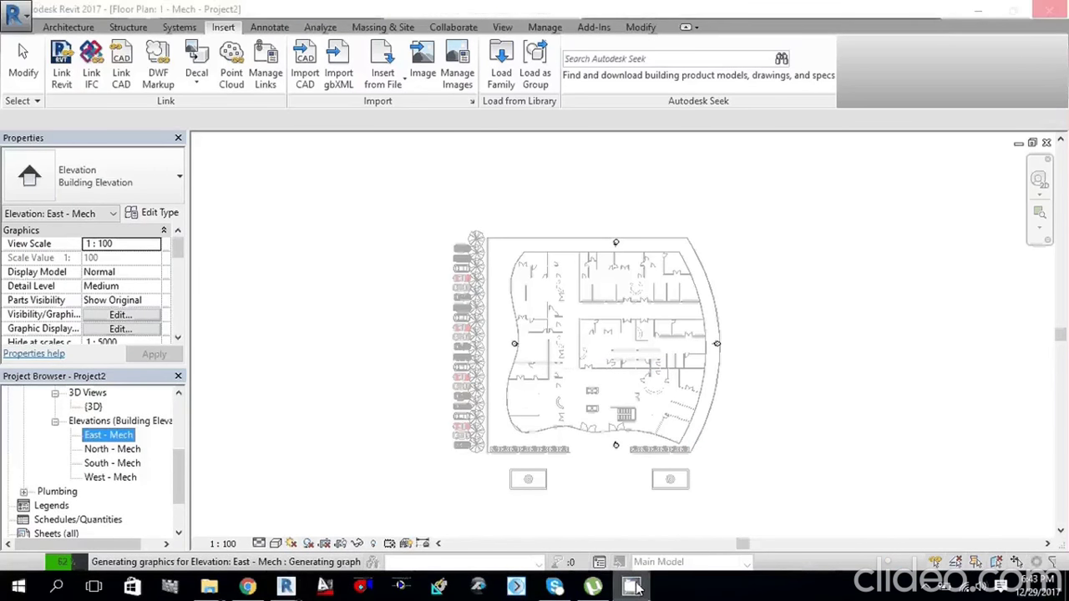
click(928, 587)
right_click(956, 555)
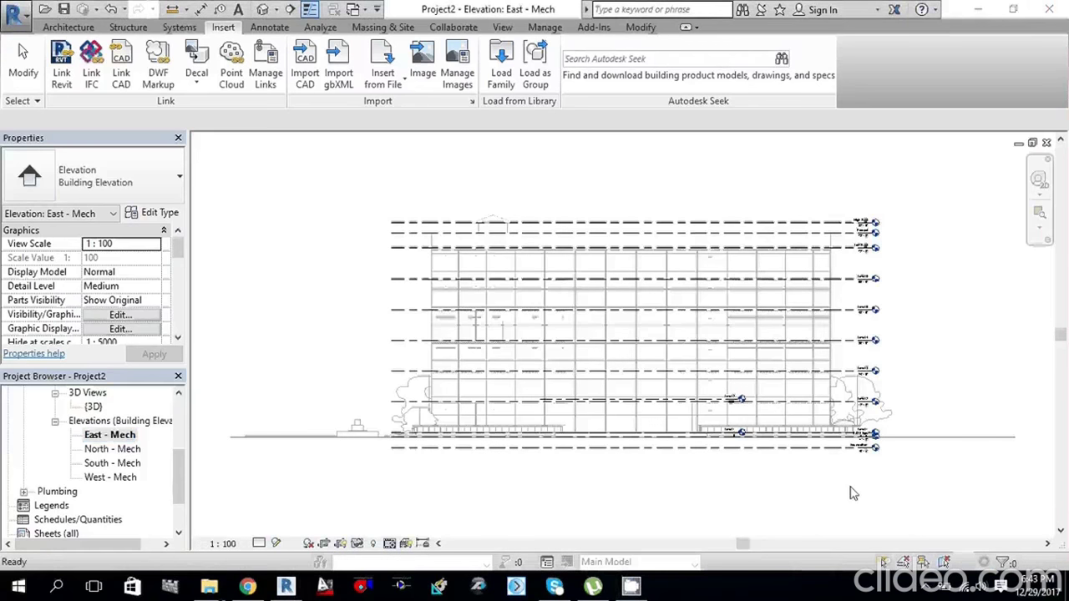
Step: Align the project's Level 2 with the linked office building's Level 2 line in the East - Mech elevation
scroll(796, 443, up, 1)
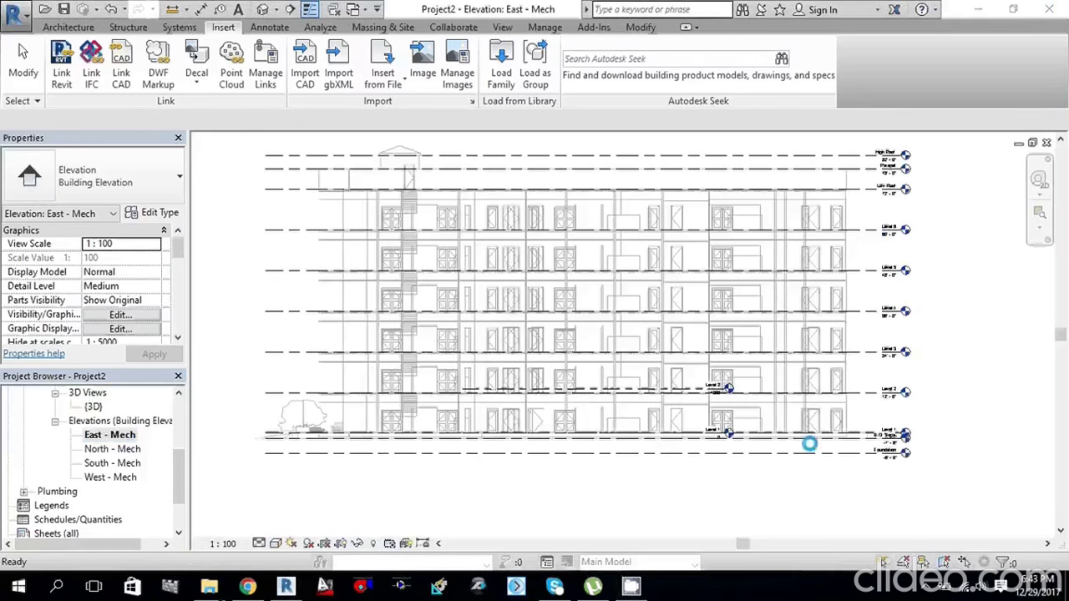
scroll(802, 438, up, 1)
middle_drag(985, 423, 728, 460)
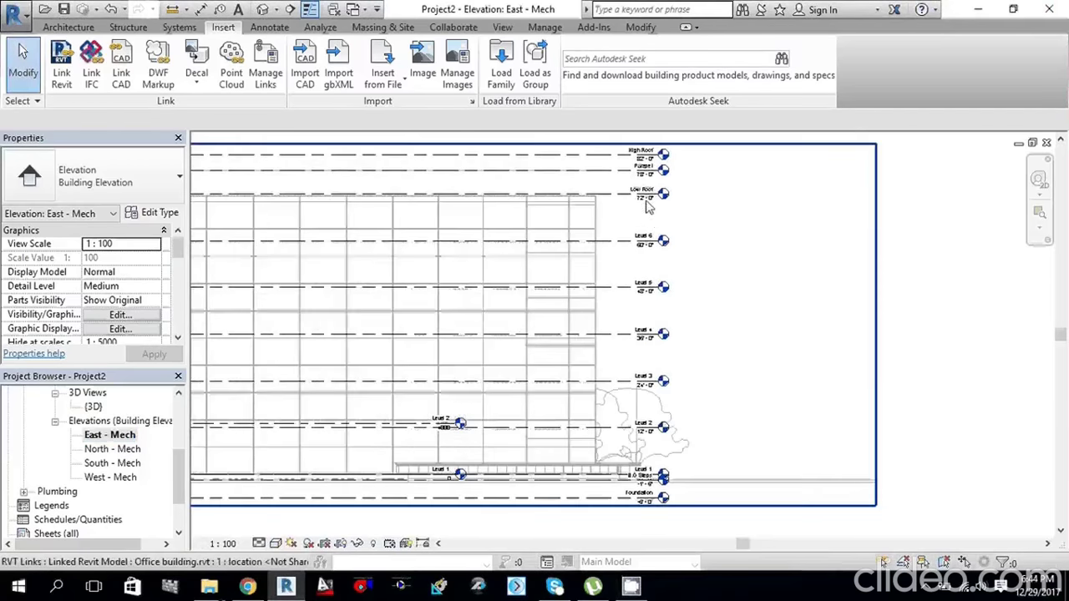
scroll(653, 167, up, 3)
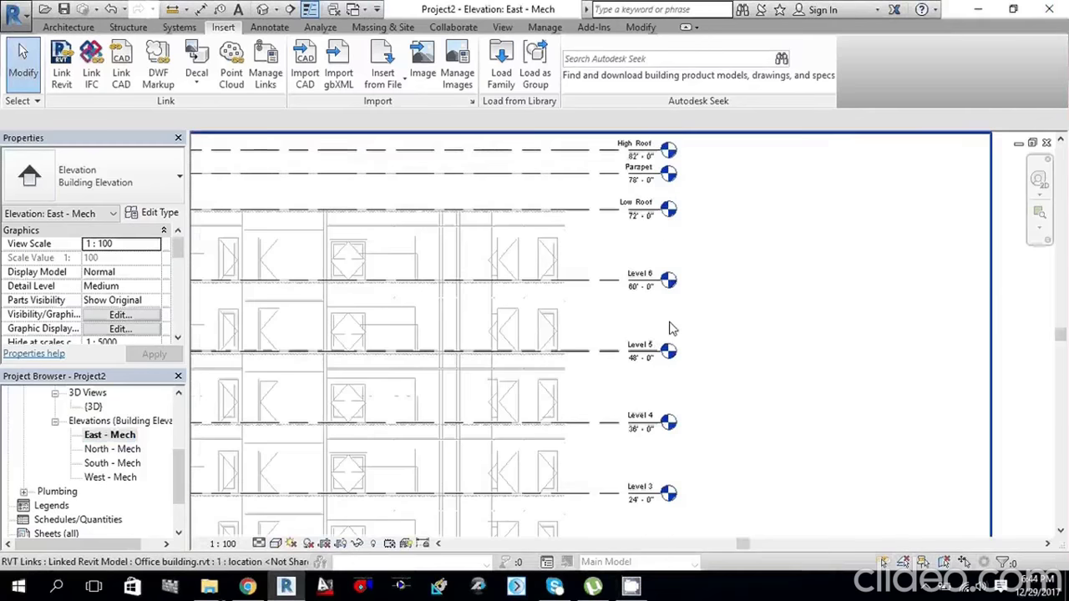
scroll(800, 304, down, 2)
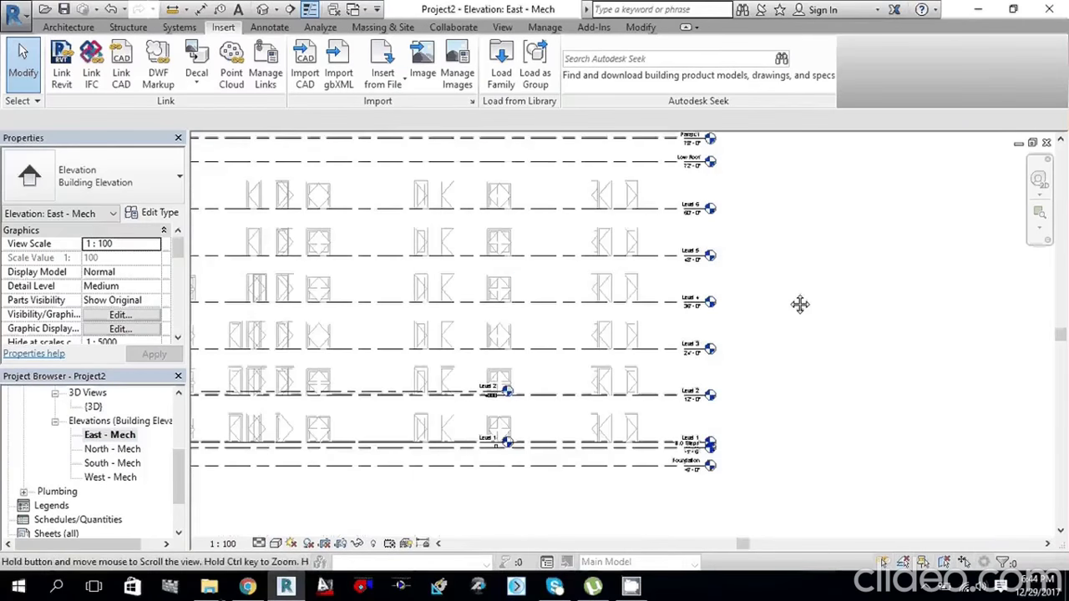
scroll(646, 509, up, 2)
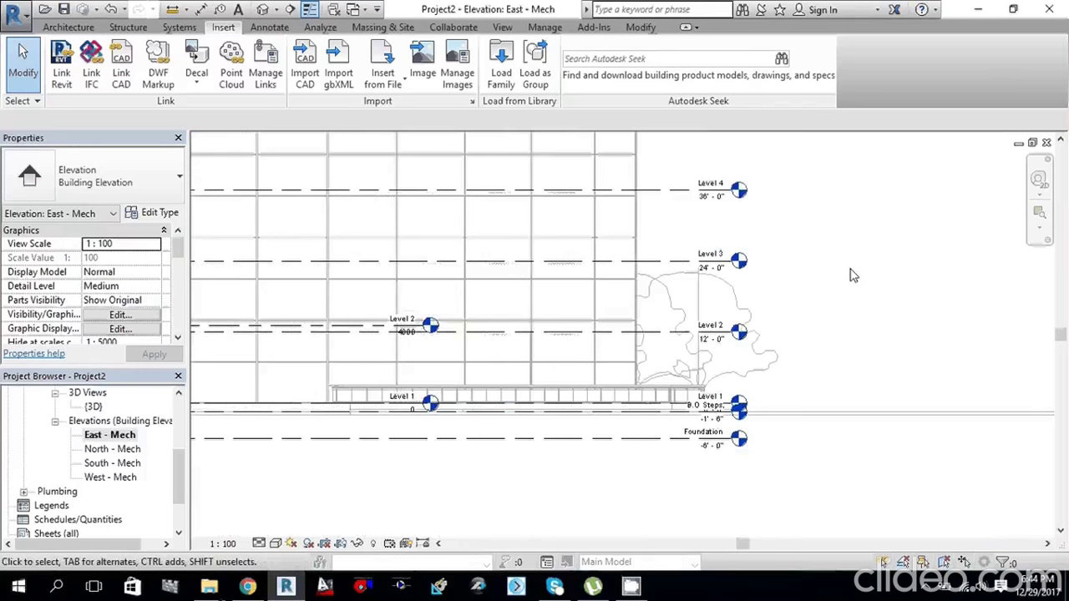
key(a)
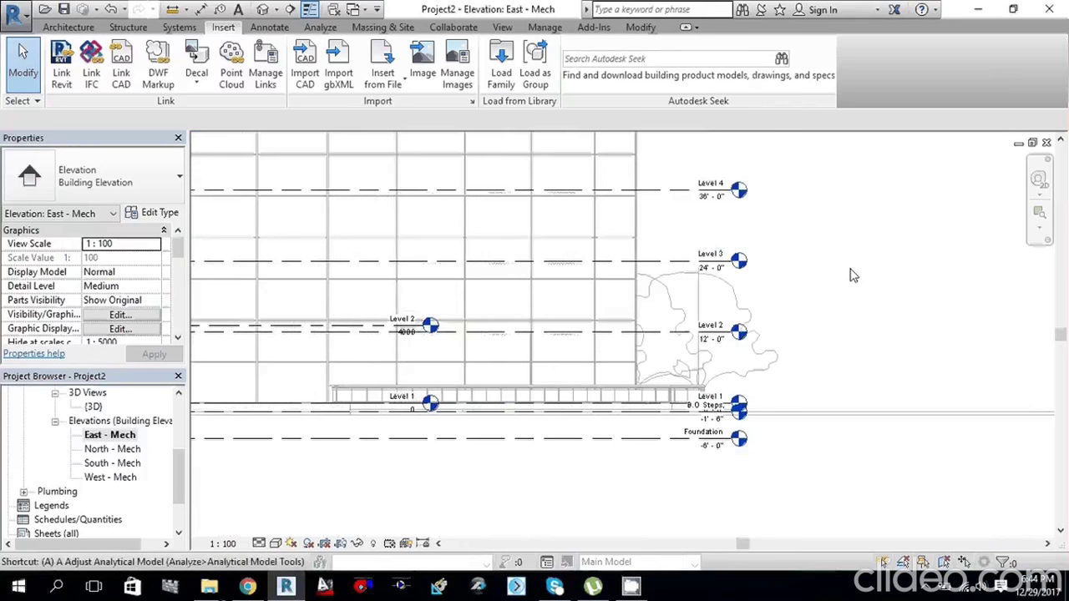
key(l)
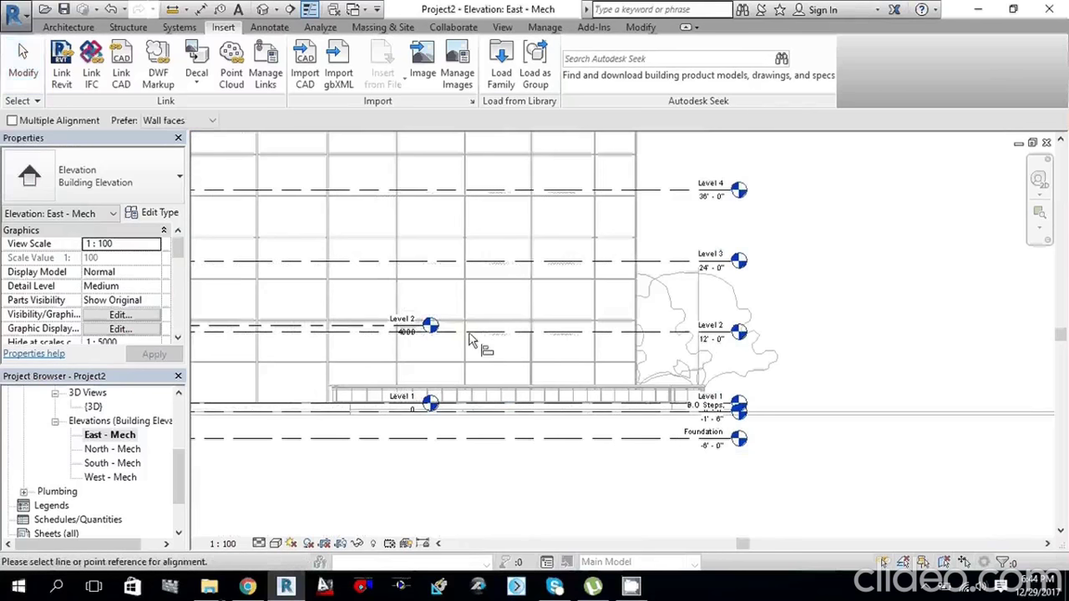
scroll(469, 340, up, 3)
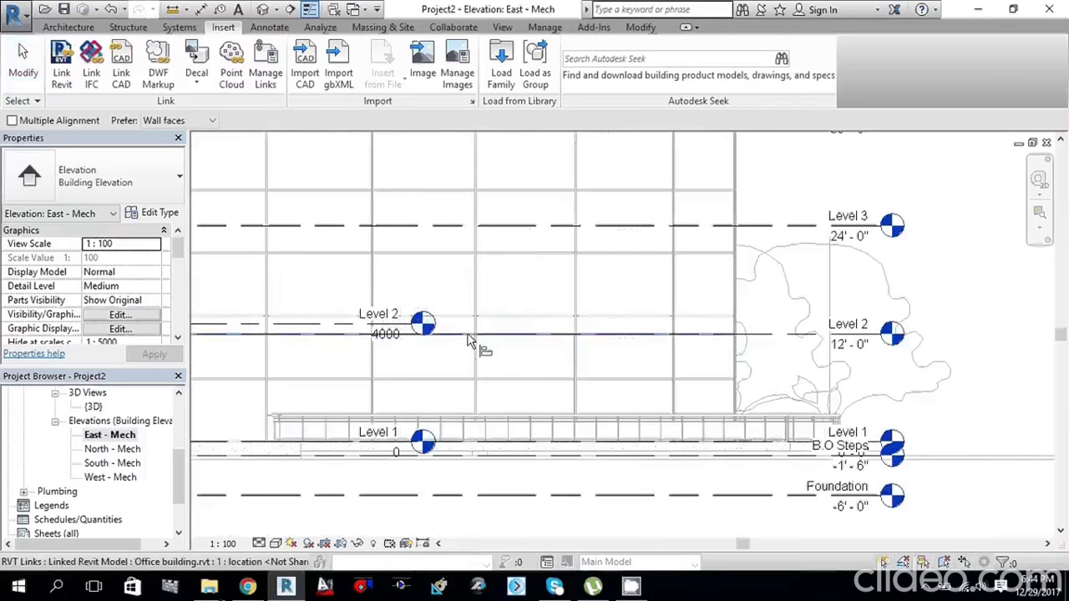
scroll(467, 341, up, 2)
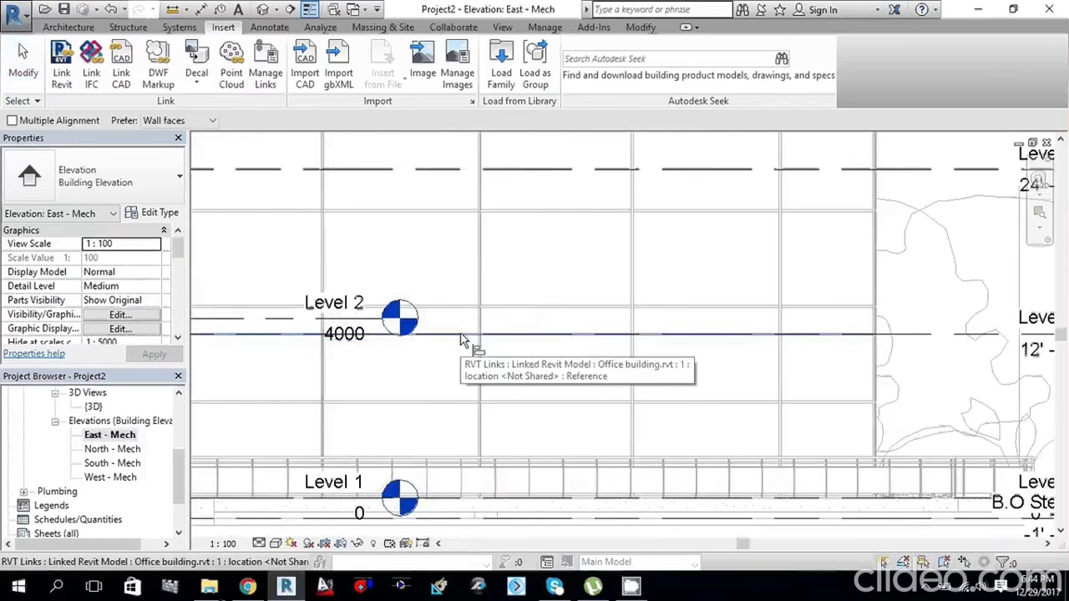
scroll(464, 341, down, 1)
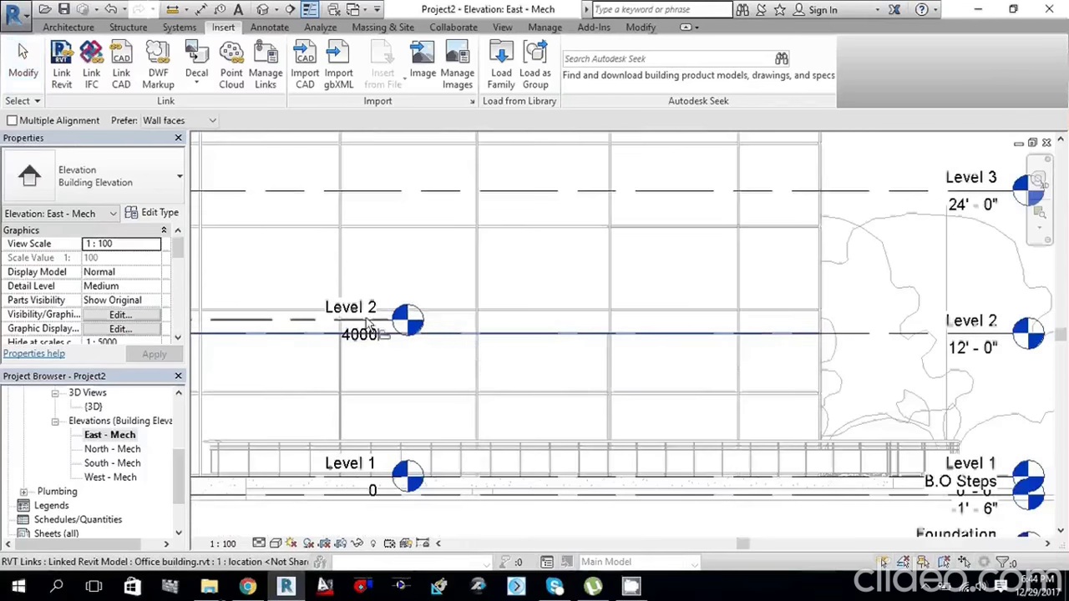
click(306, 327)
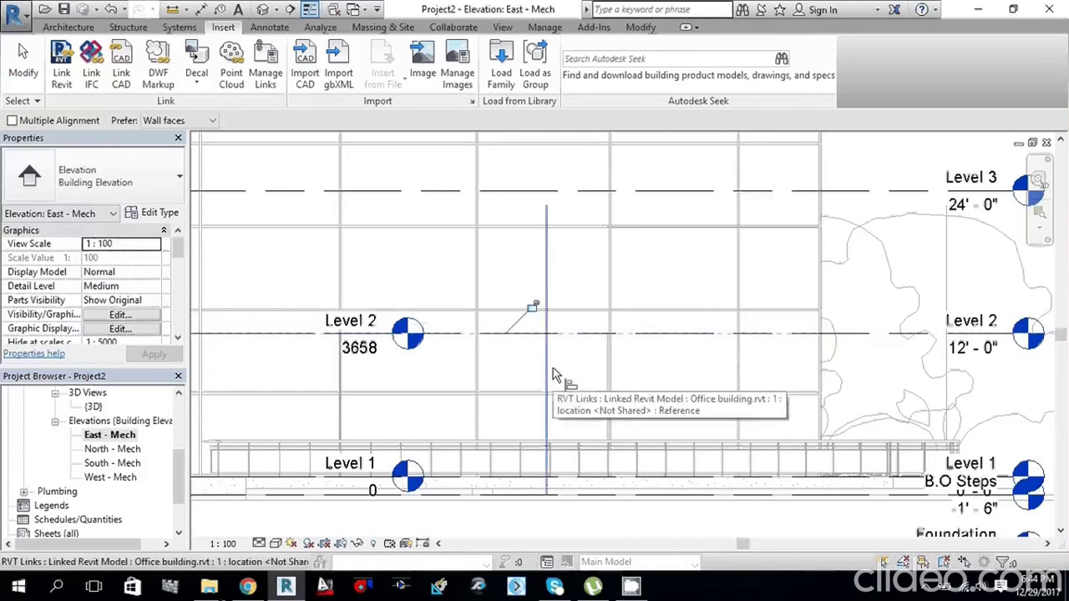
key(Escape)
key(Escape)
Step: Extend the project's Level 1 and Level 2 lines together so their heads sit beyond the linked model's level heads
scroll(618, 375, down, 2)
scroll(619, 375, down, 1)
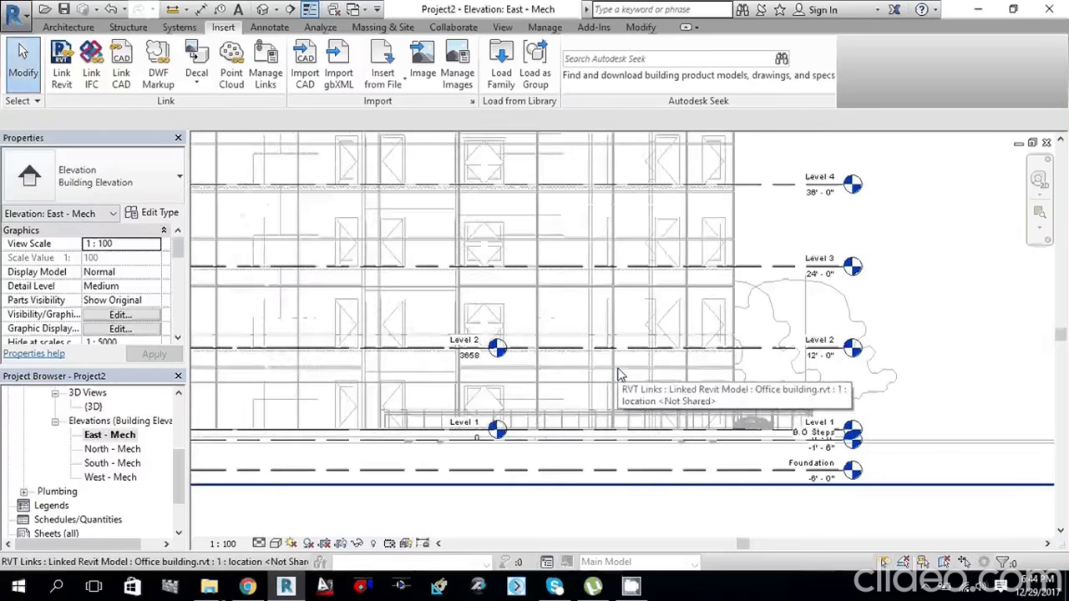
scroll(518, 393, up, 1)
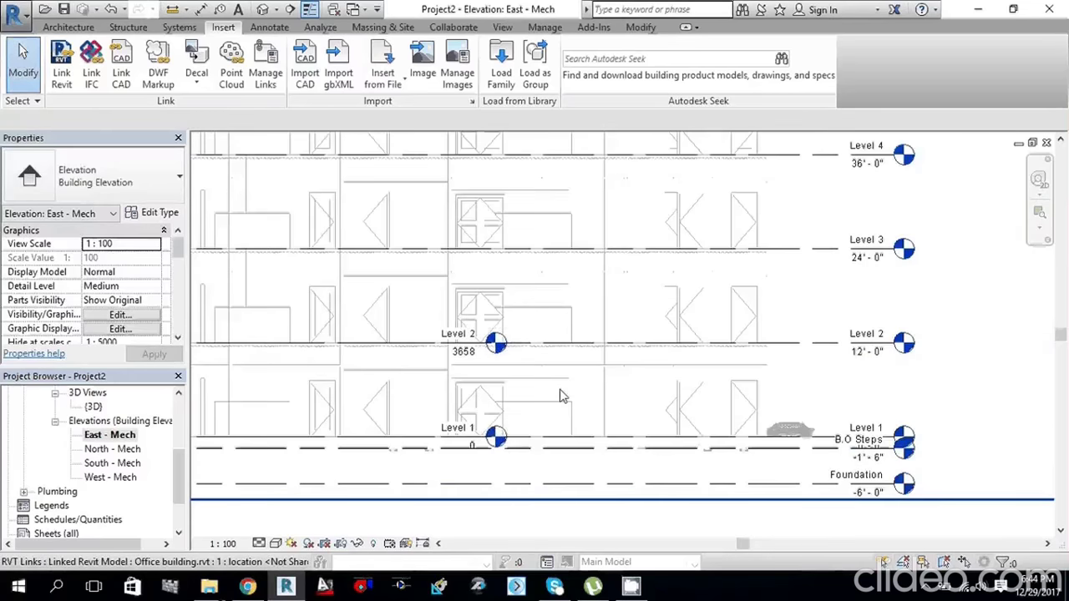
middle_drag(659, 384, 628, 391)
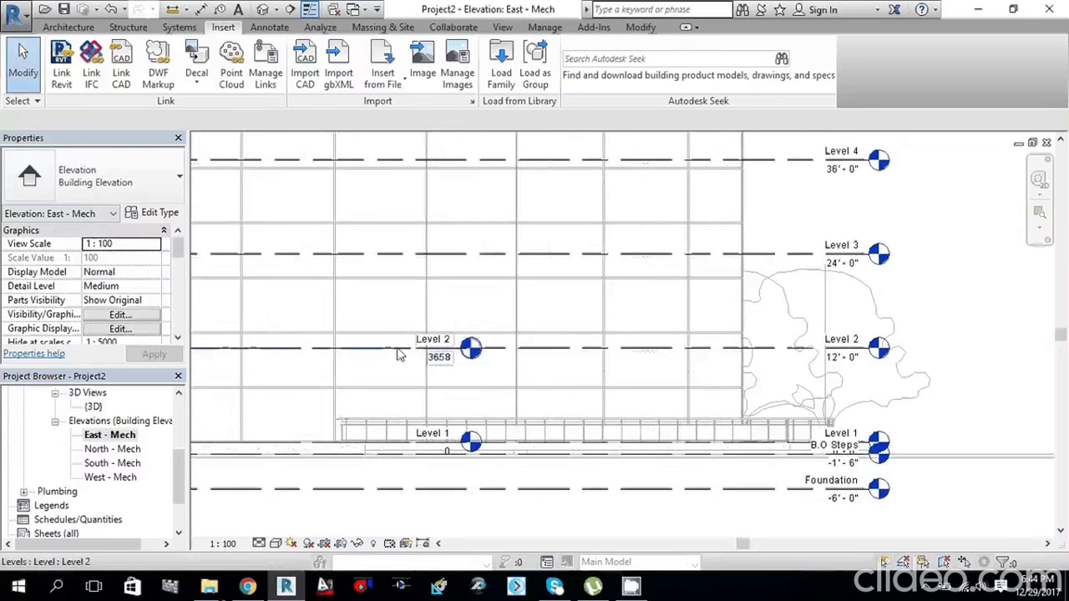
click(469, 353)
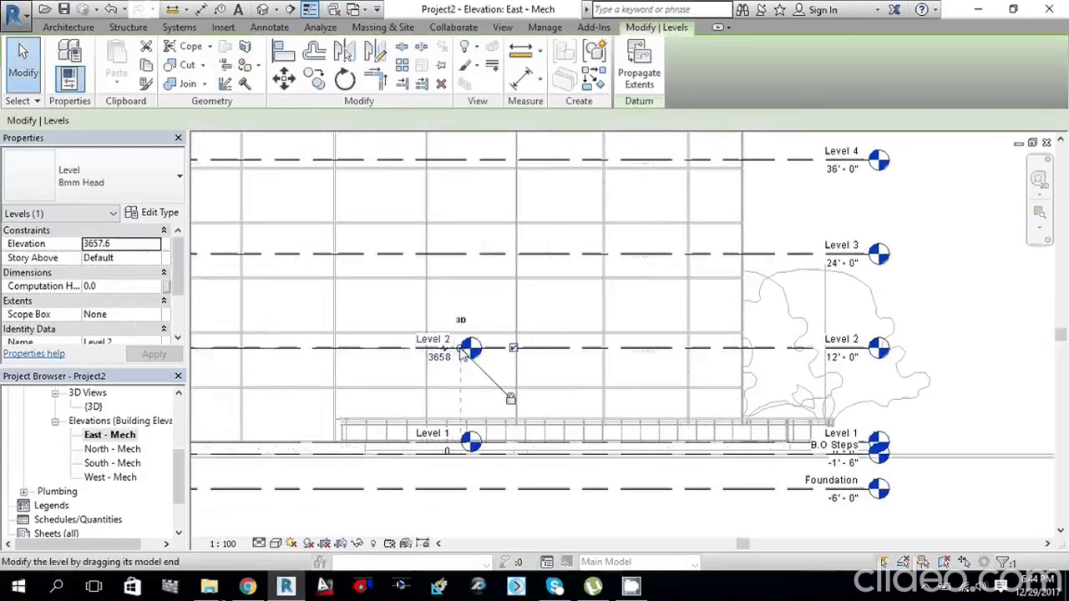
scroll(465, 352, up, 1)
scroll(465, 352, up, 1)
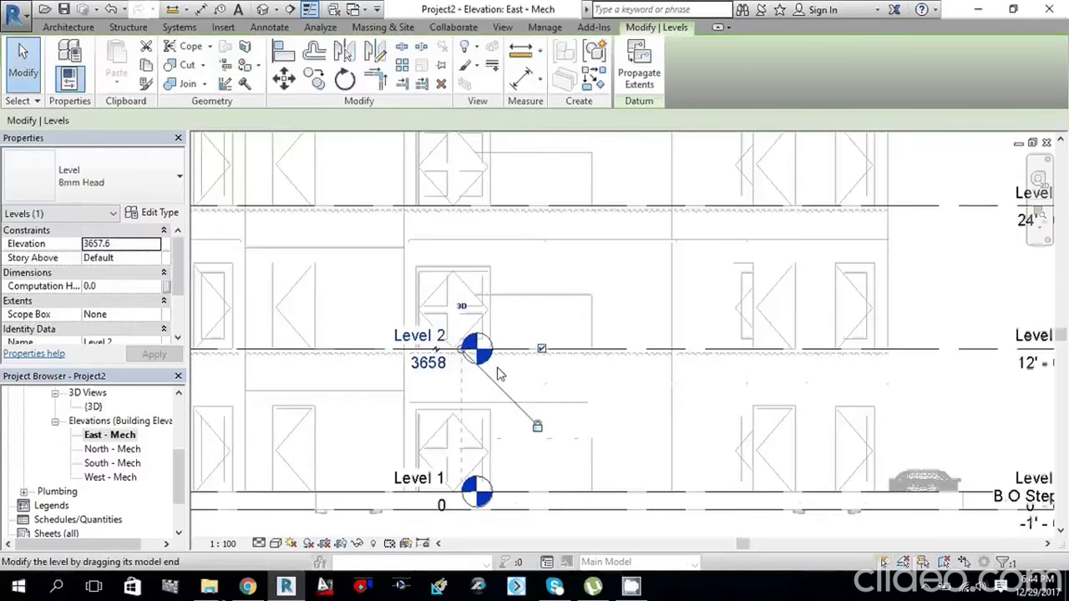
scroll(499, 374, down, 3)
middle_drag(491, 392, 464, 393)
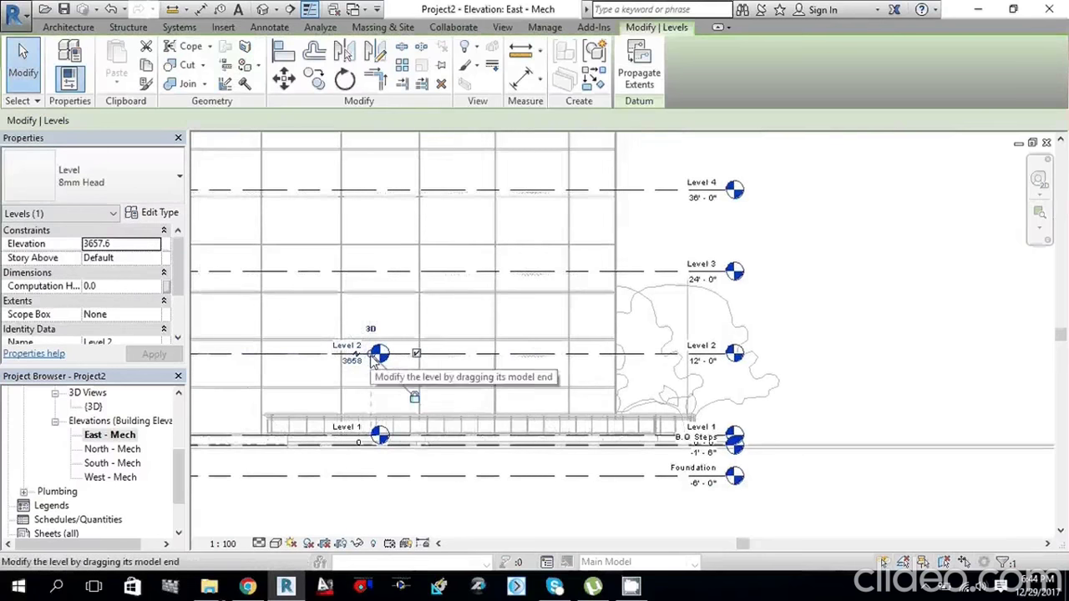
drag(375, 355, 865, 354)
click(888, 268)
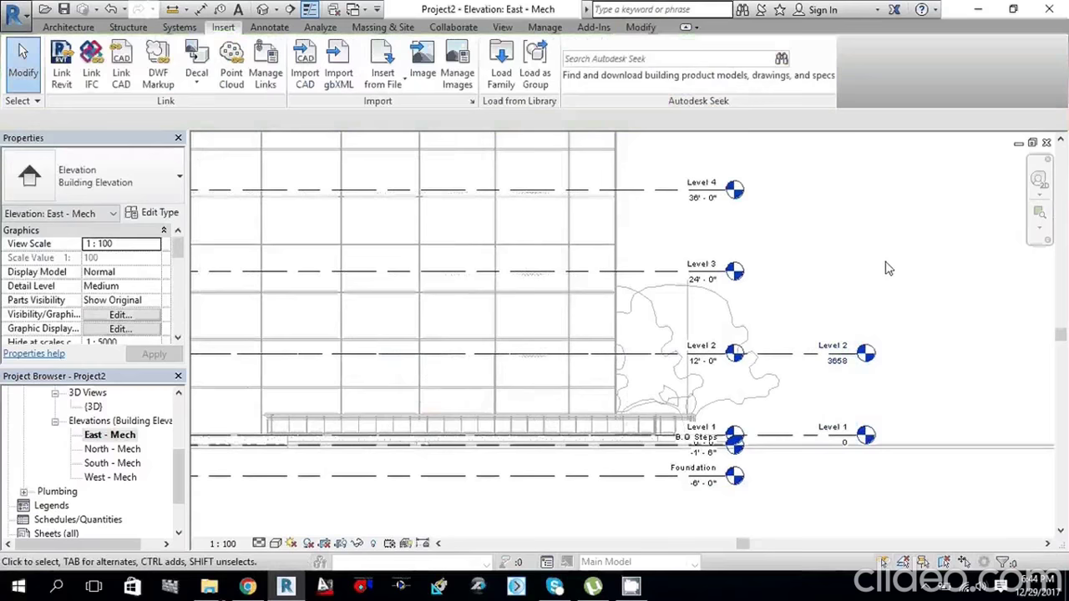
Step: Start the Level command with Pick Lines and exclude Structural Plan, keeping Ceiling Plan and Floor Plan as the plan view types
scroll(888, 268, down, 1)
middle_drag(888, 268, 735, 219)
scroll(791, 381, up, 2)
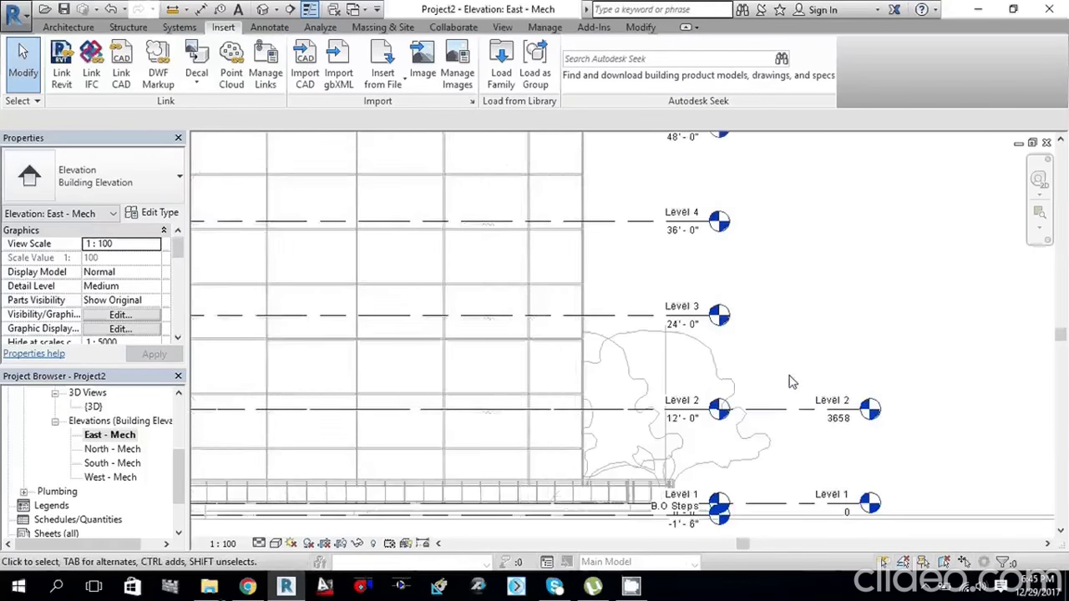
middle_drag(791, 381, 725, 354)
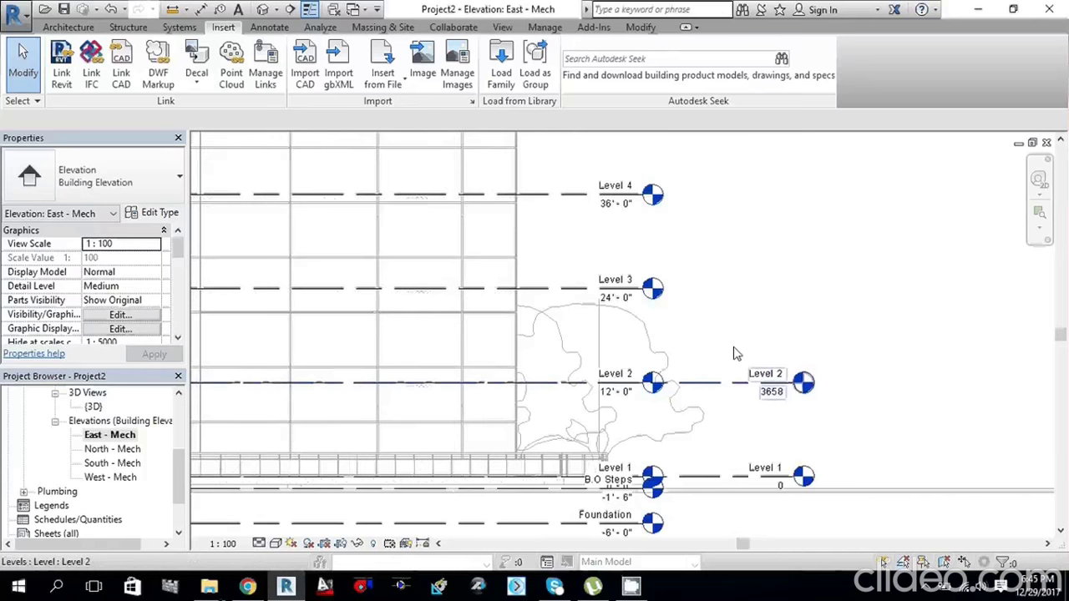
click(762, 384)
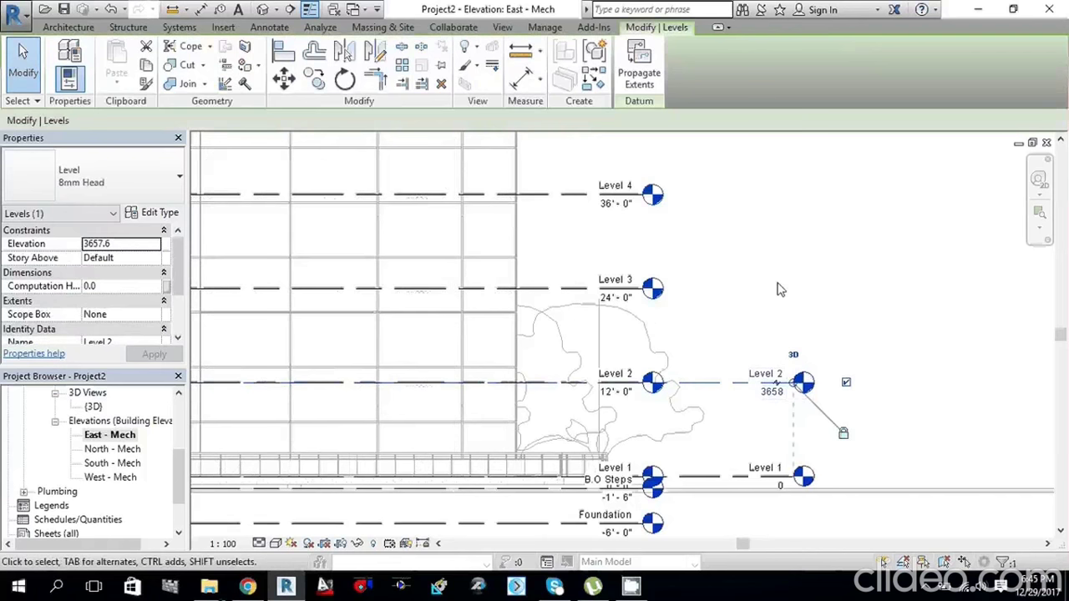
key(l)
key(l)
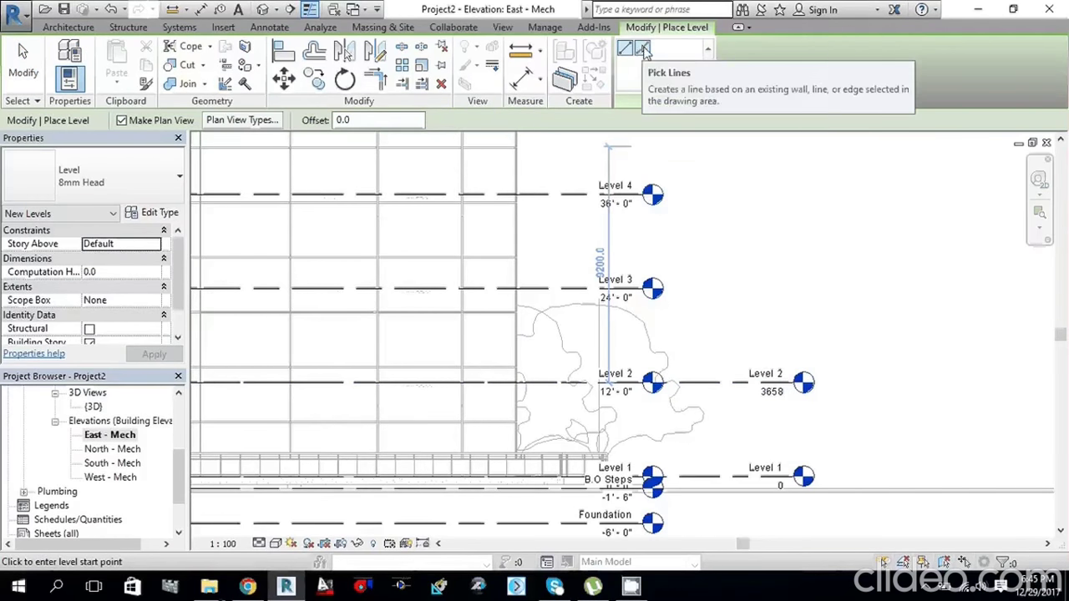
click(643, 50)
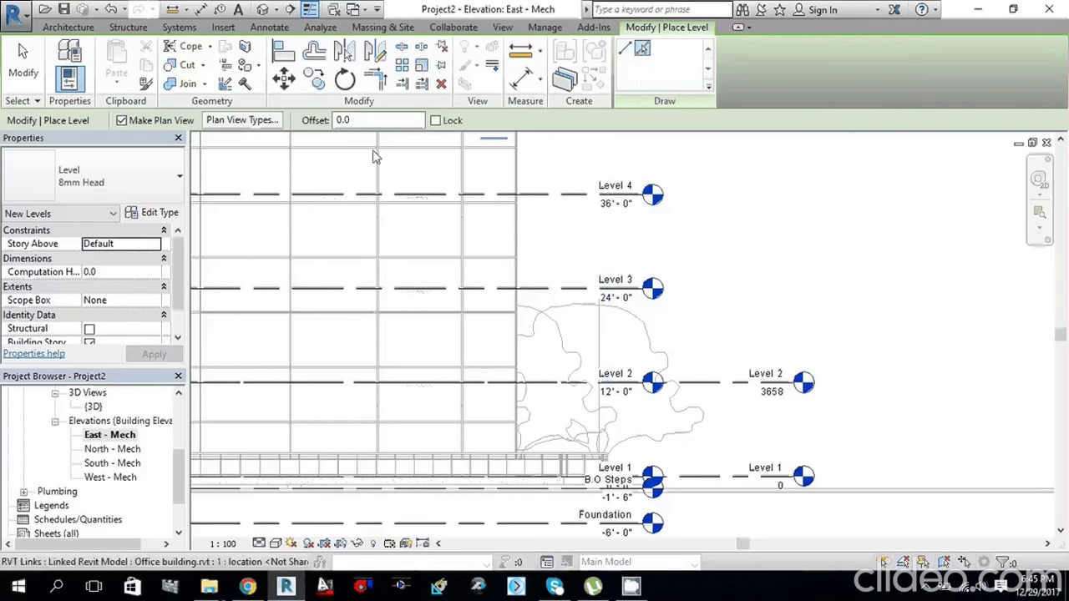
click(234, 122)
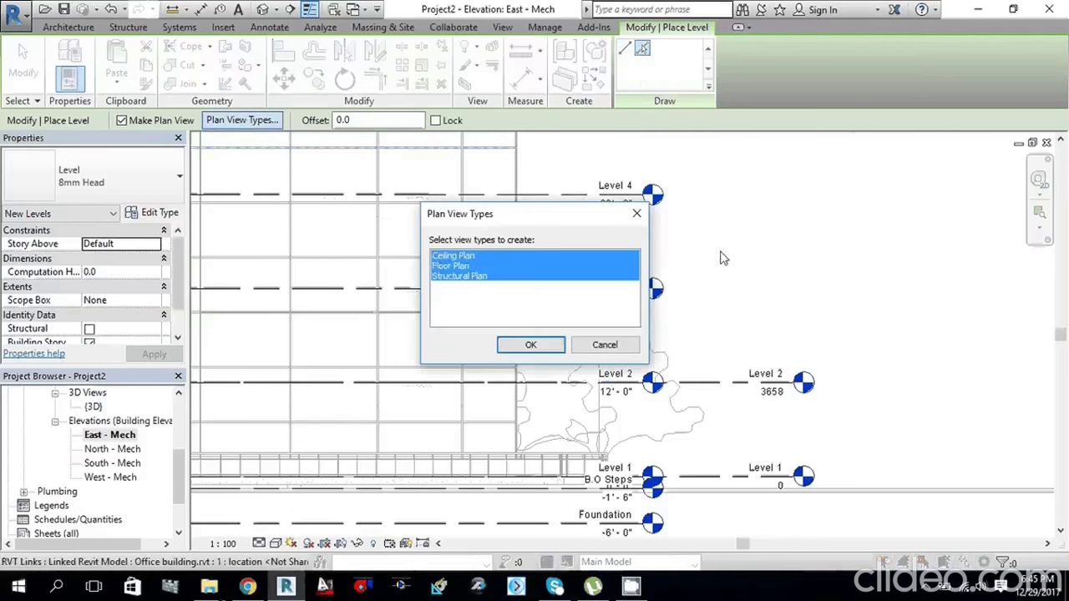
ctrl+click(465, 279)
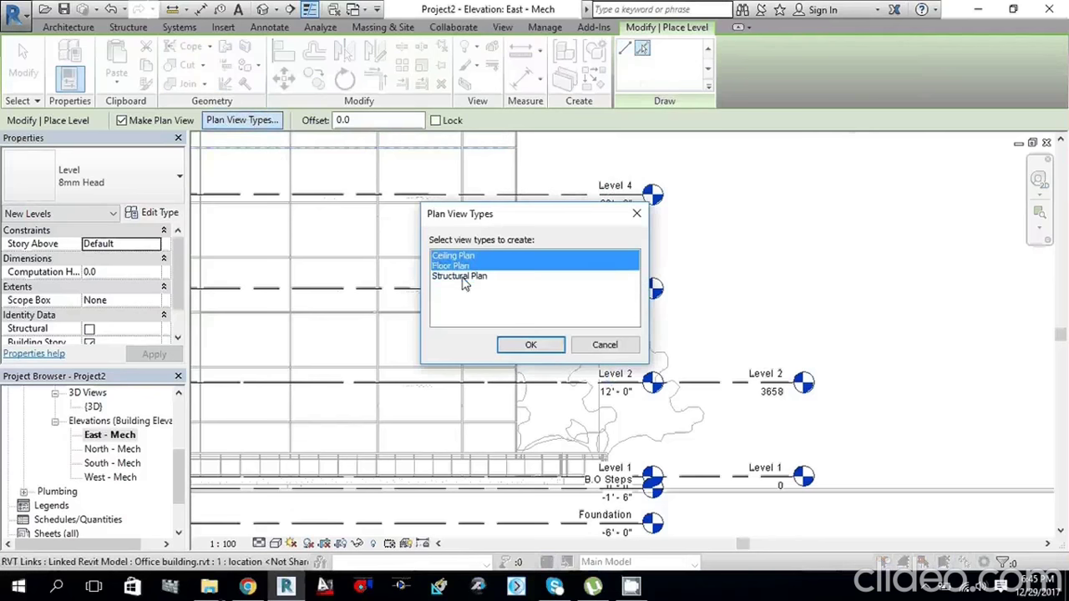
click(541, 352)
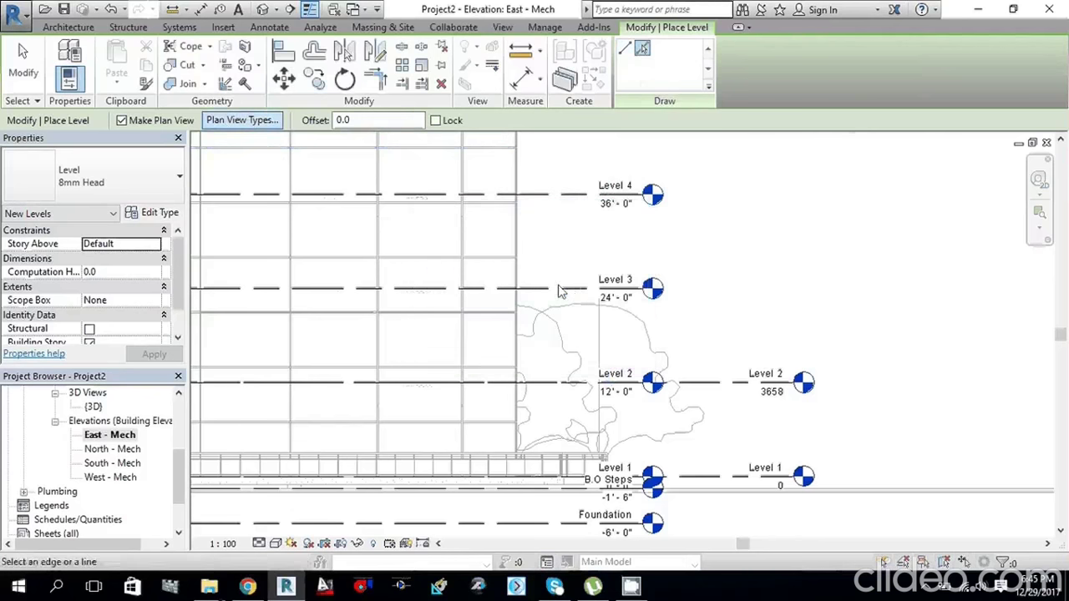
Step: Create project levels from the linked model's Level 3, Level 4, Level 5, Level 6 and Low Roof lines, then end the Level command
click(551, 258)
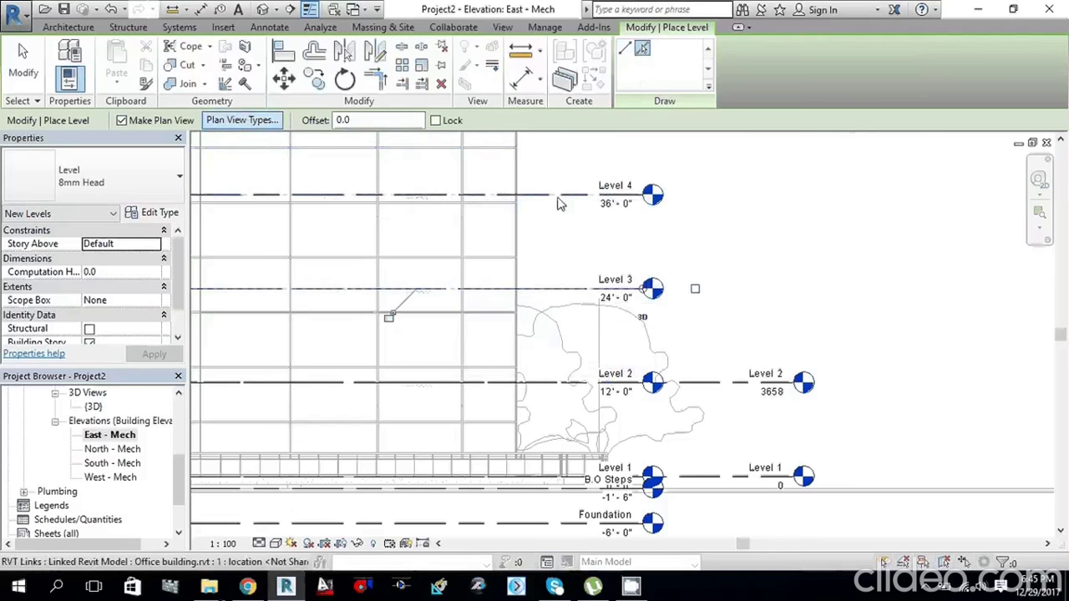
click(559, 200)
scroll(562, 225, down, 2)
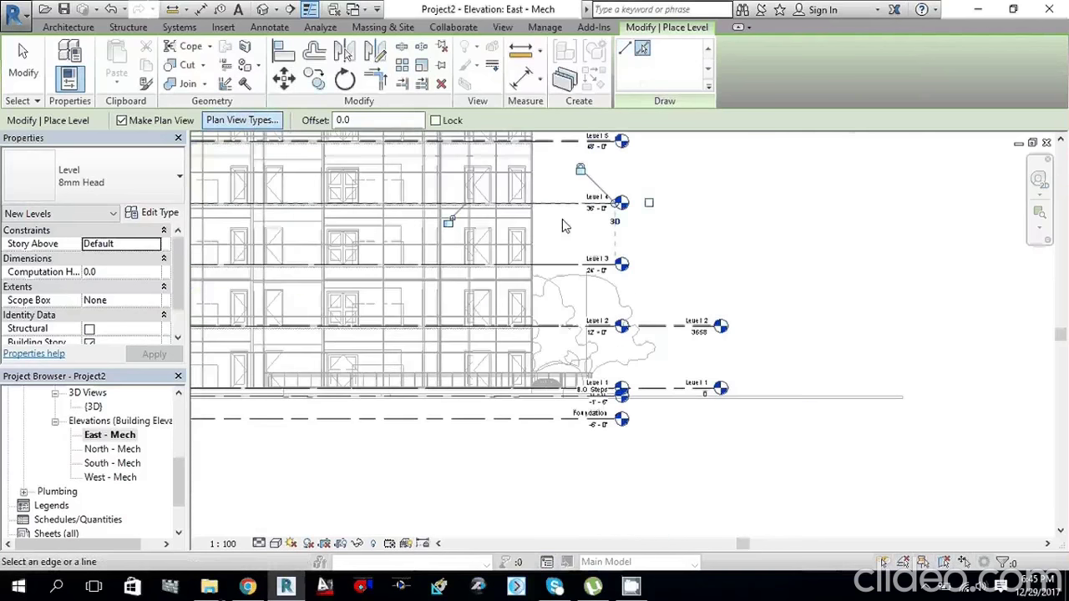
middle_drag(562, 226, 621, 305)
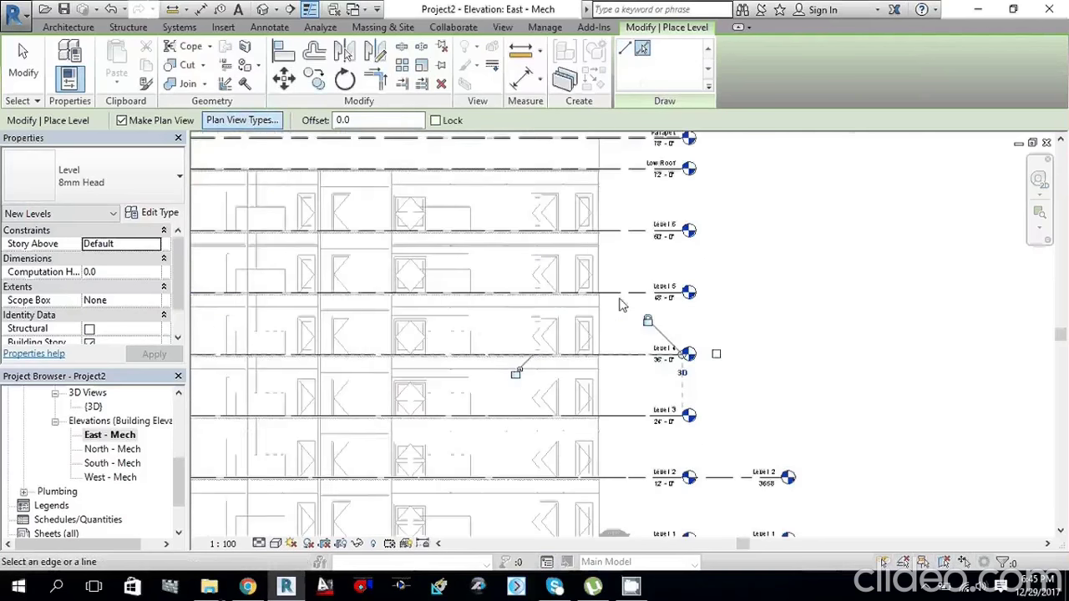
click(633, 294)
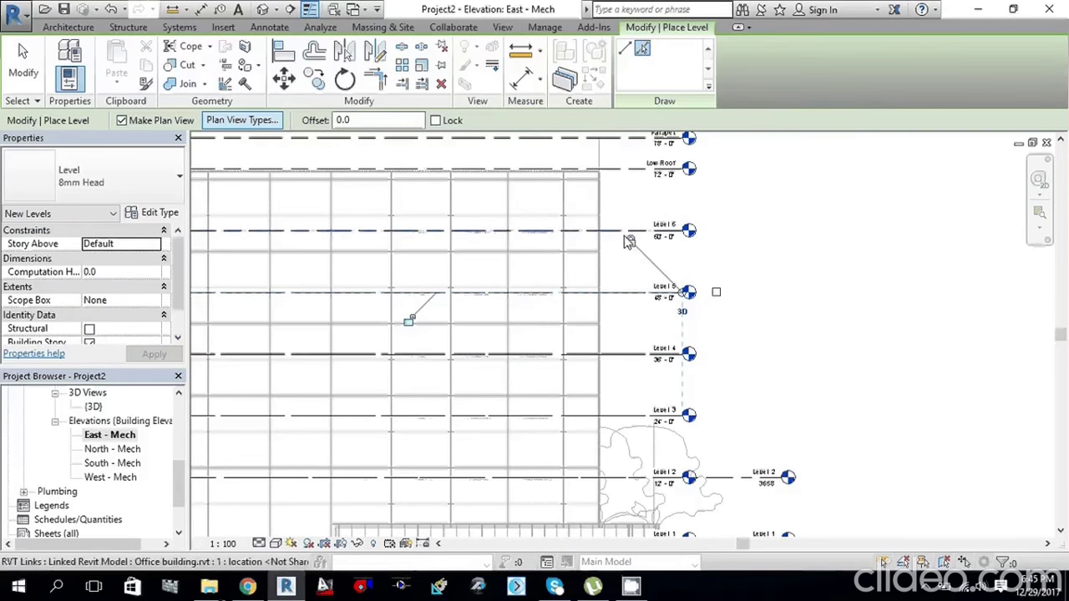
click(628, 232)
click(619, 172)
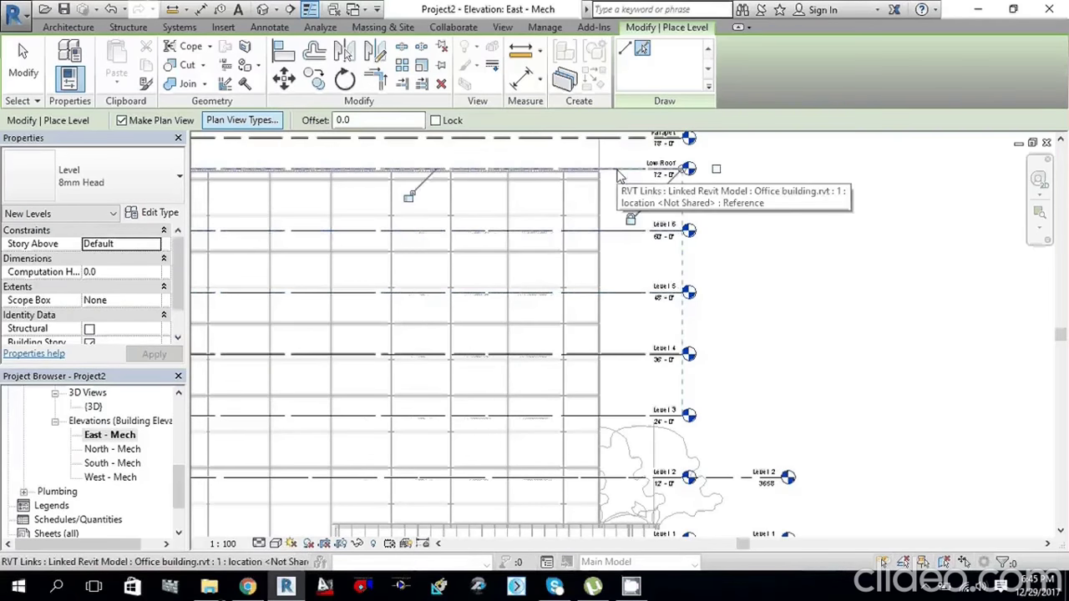
scroll(752, 222, down, 1)
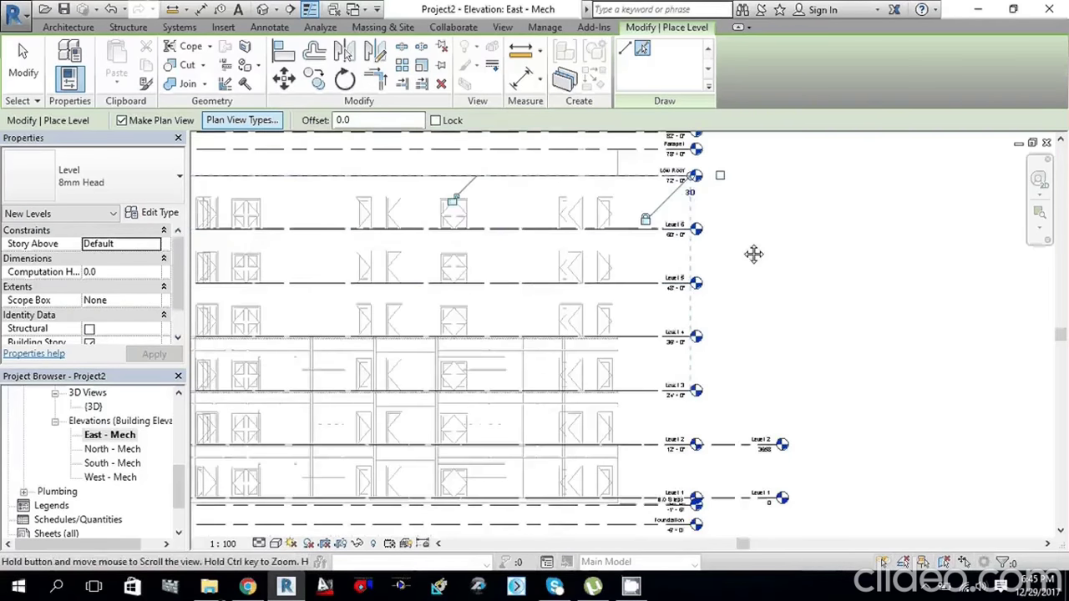
middle_drag(754, 254, 724, 313)
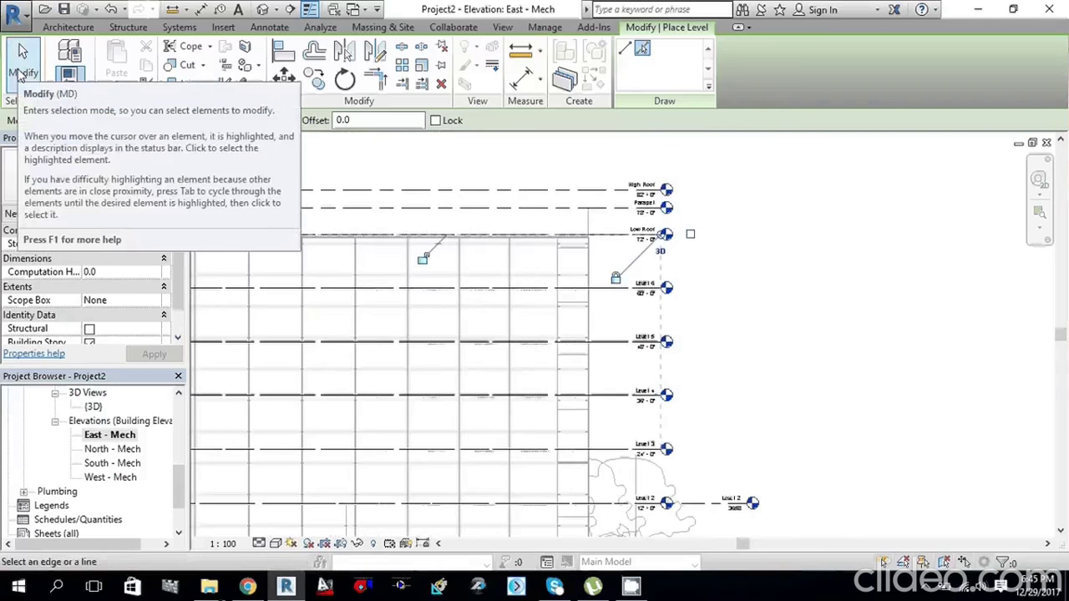
click(23, 63)
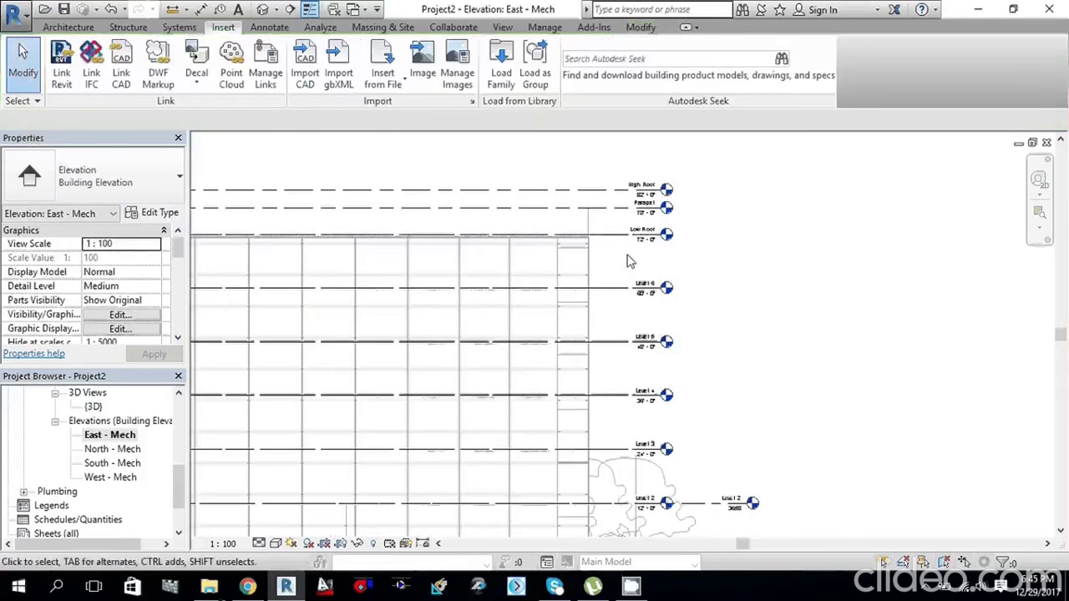
Step: Show the level heads at the right-hand ends of the project's Level 7, Level 6, Level 5, Level 4 and Level 3 lines
click(616, 237)
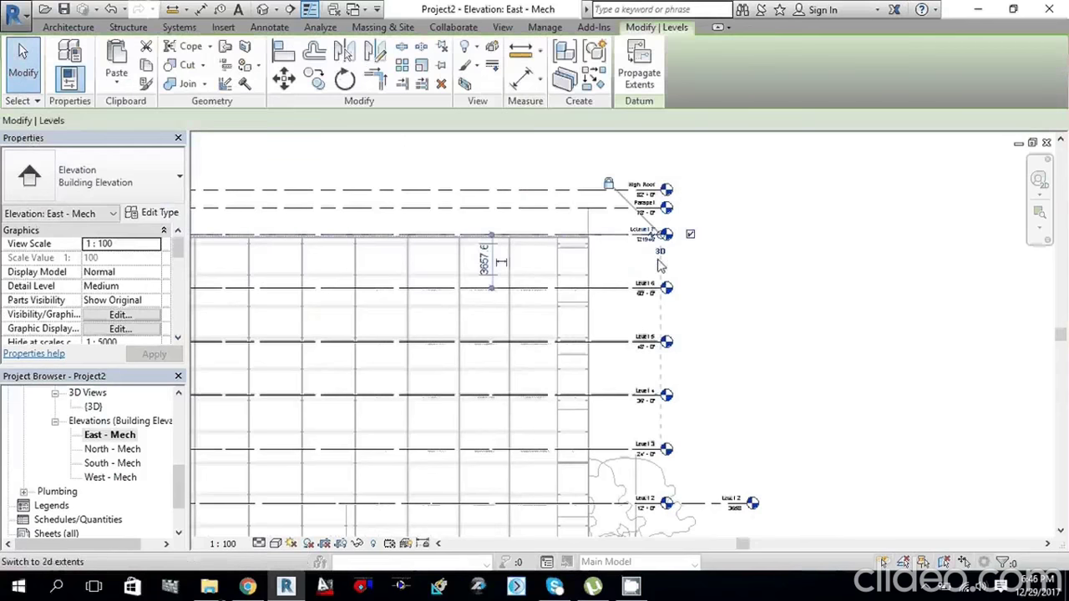
click(683, 288)
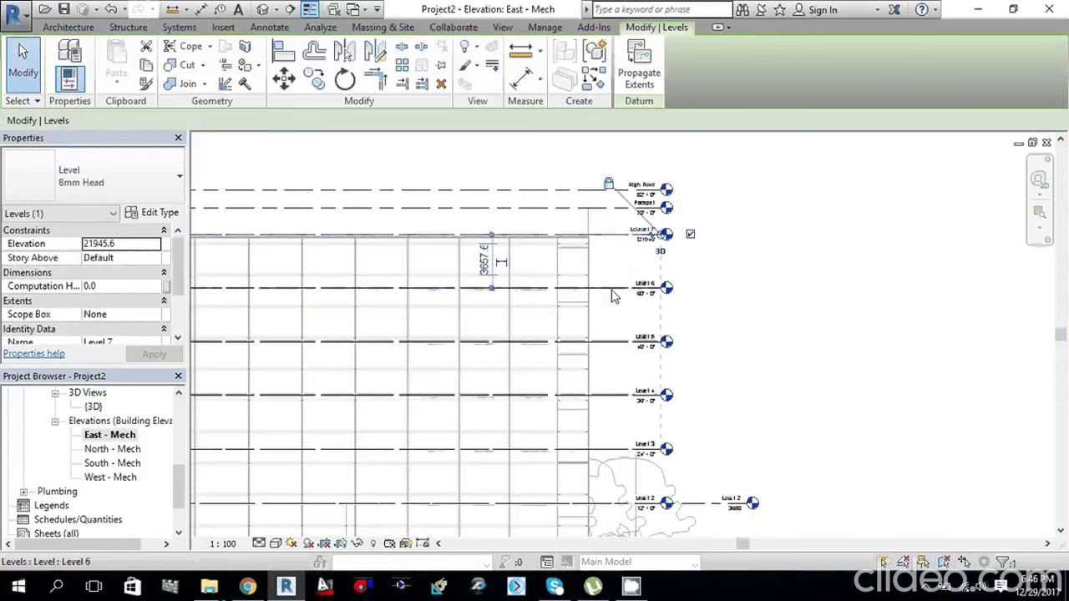
click(617, 347)
click(650, 401)
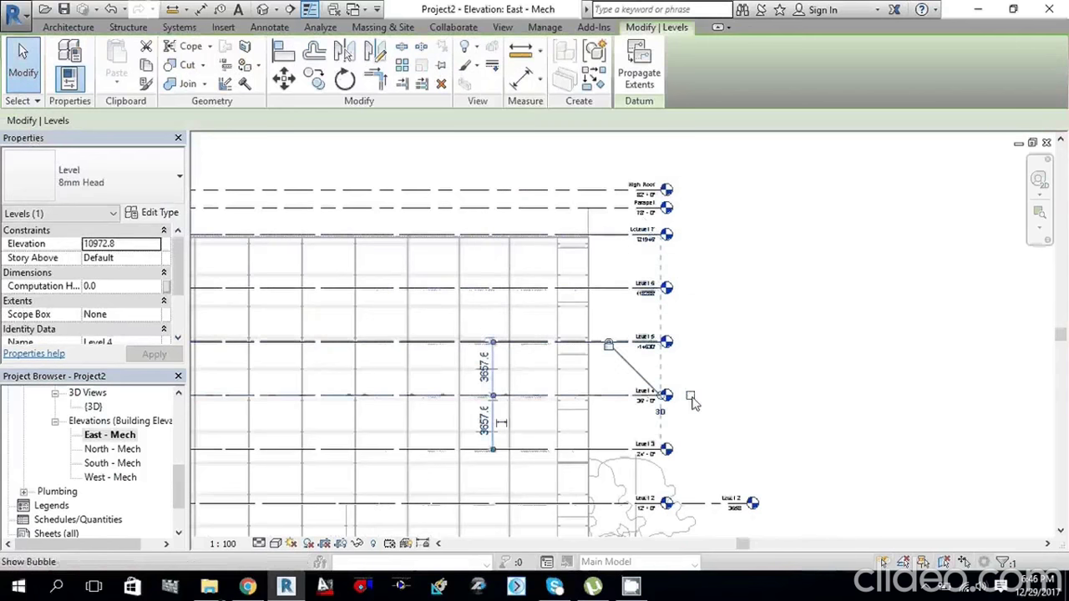
click(668, 455)
scroll(672, 459, up, 1)
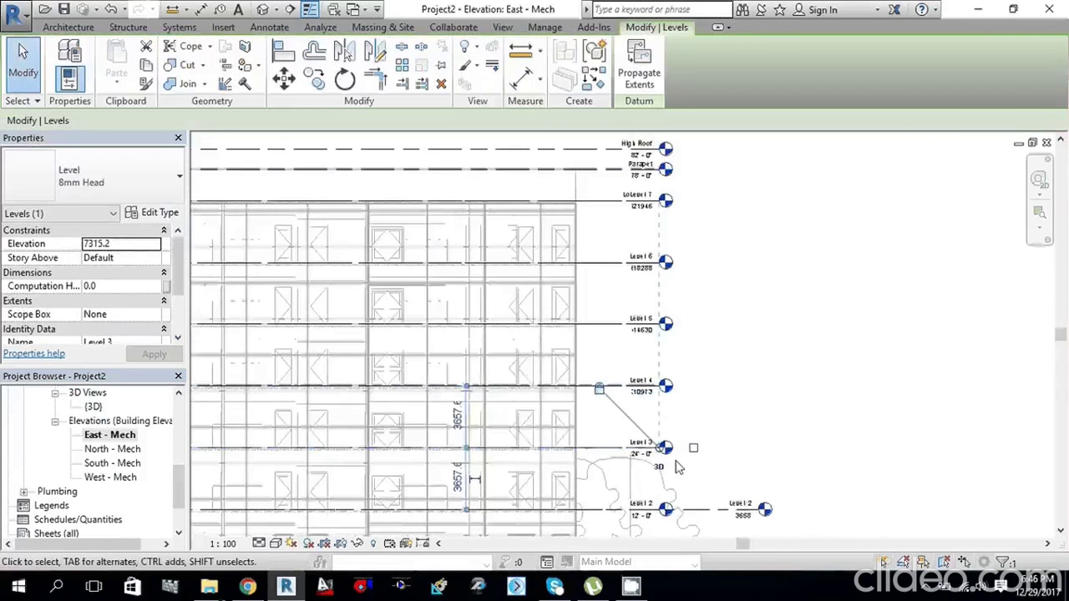
scroll(689, 461, up, 1)
click(757, 318)
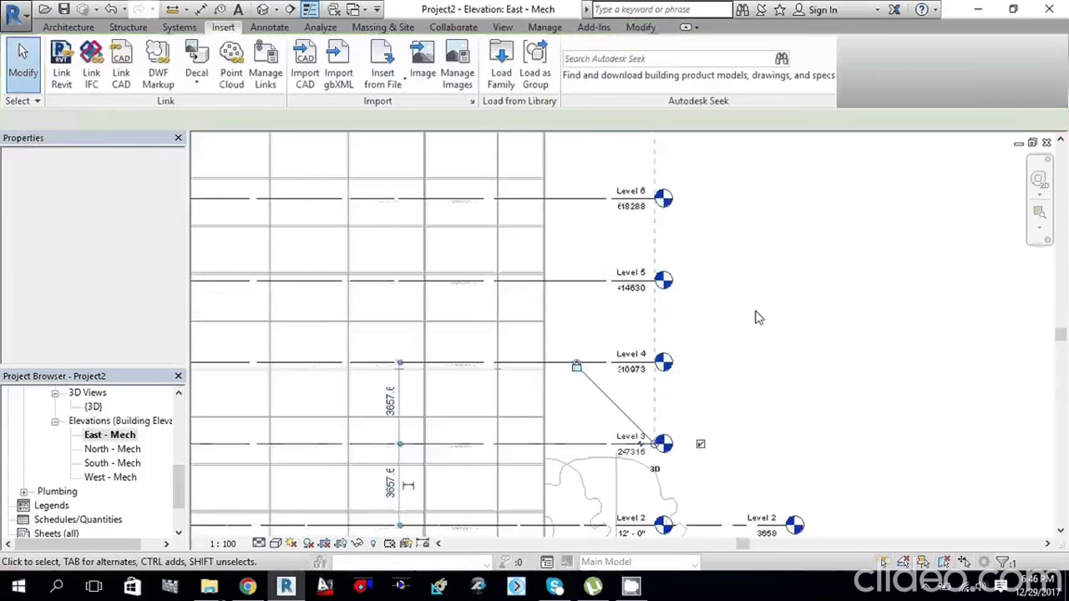
scroll(758, 317, down, 1)
scroll(760, 292, down, 1)
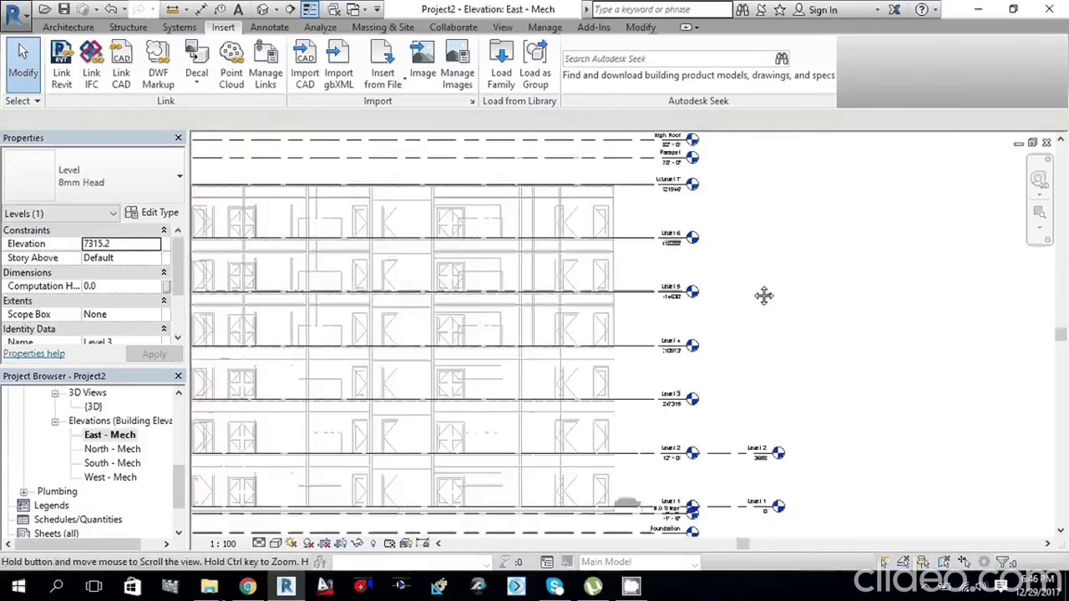
Step: Extend the project's Level 3 to Level 7 lines together so their heads line up with the Level 1 and Level 2 heads
click(692, 185)
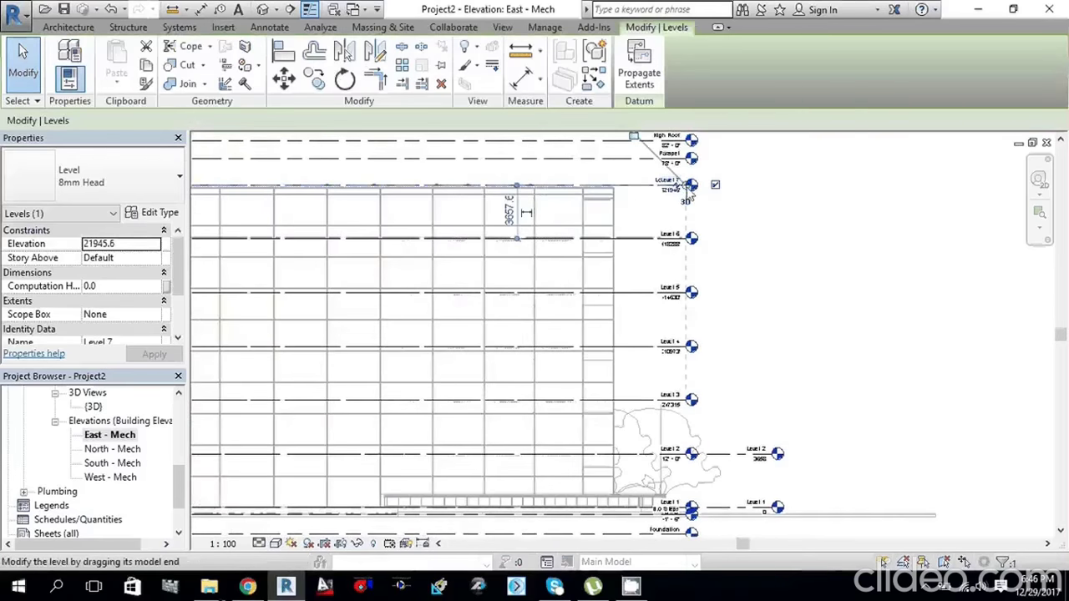
drag(689, 195, 839, 251)
click(843, 274)
scroll(850, 303, down, 2)
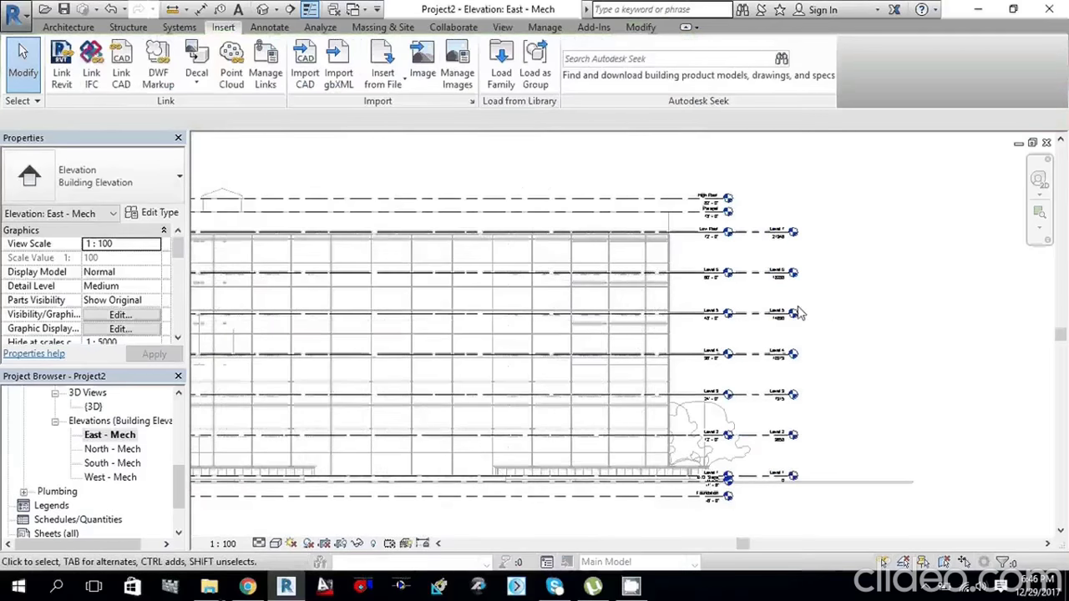
Step: Start the Level command with Pick Lines and keep only Floor Plan as the plan view type
scroll(735, 224, up, 1)
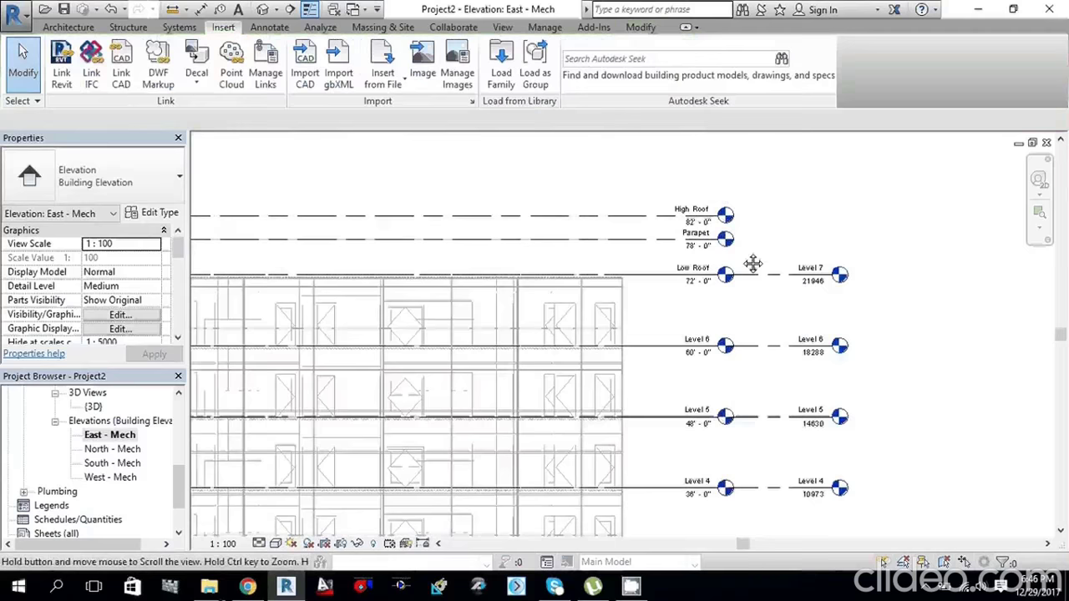
scroll(685, 180, up, 2)
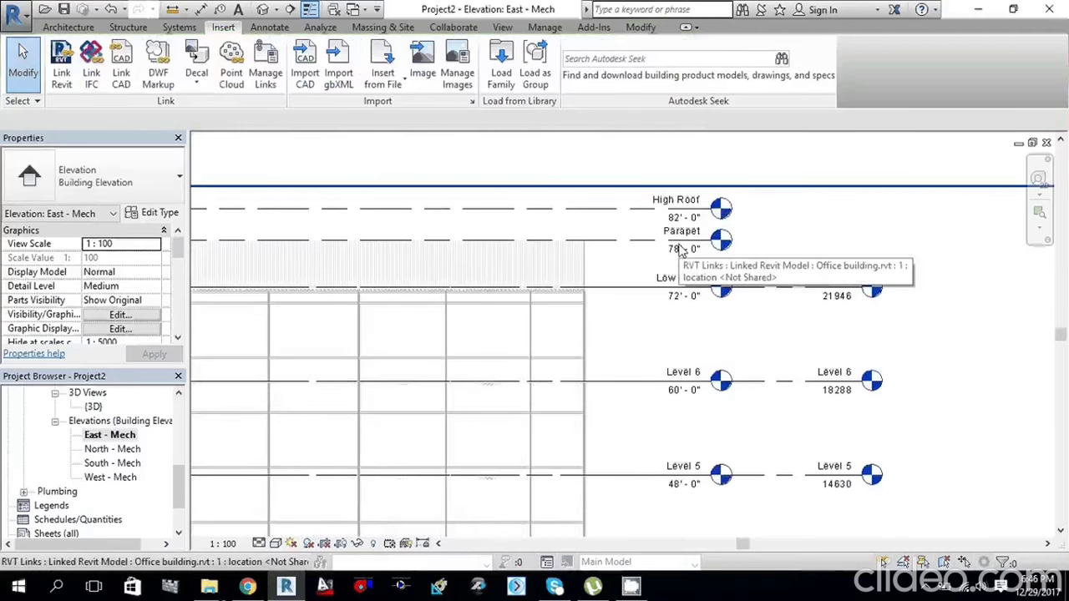
scroll(743, 249, down, 1)
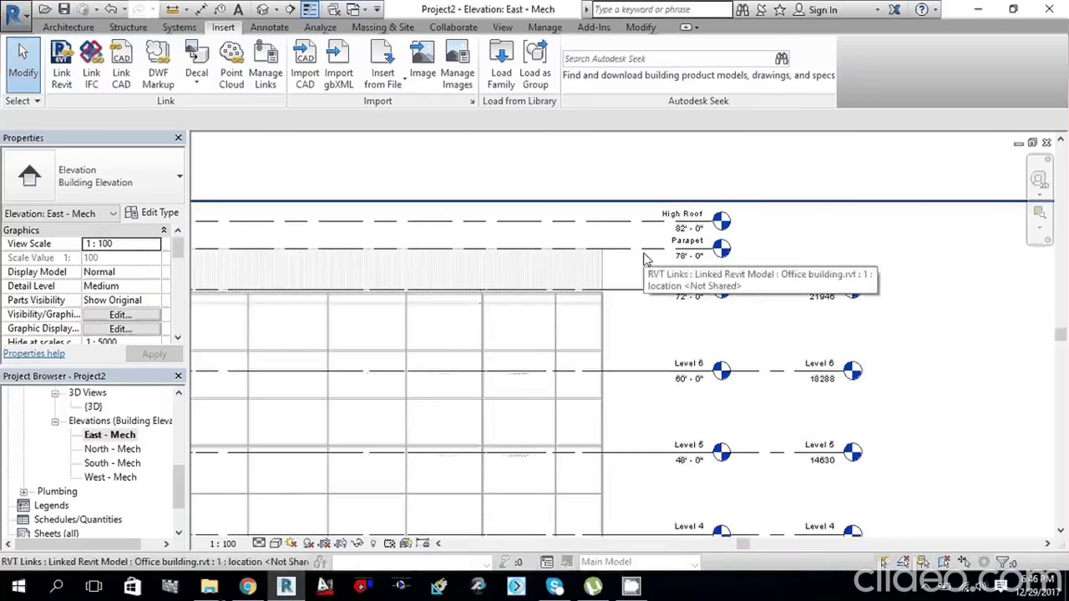
scroll(656, 257, up, 1)
click(845, 309)
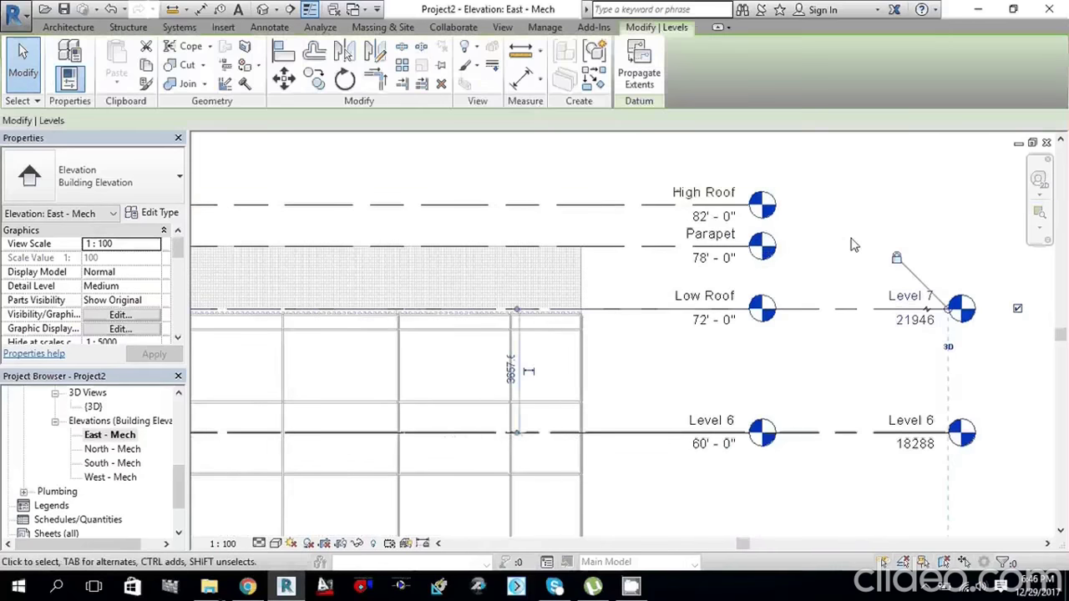
key(c)
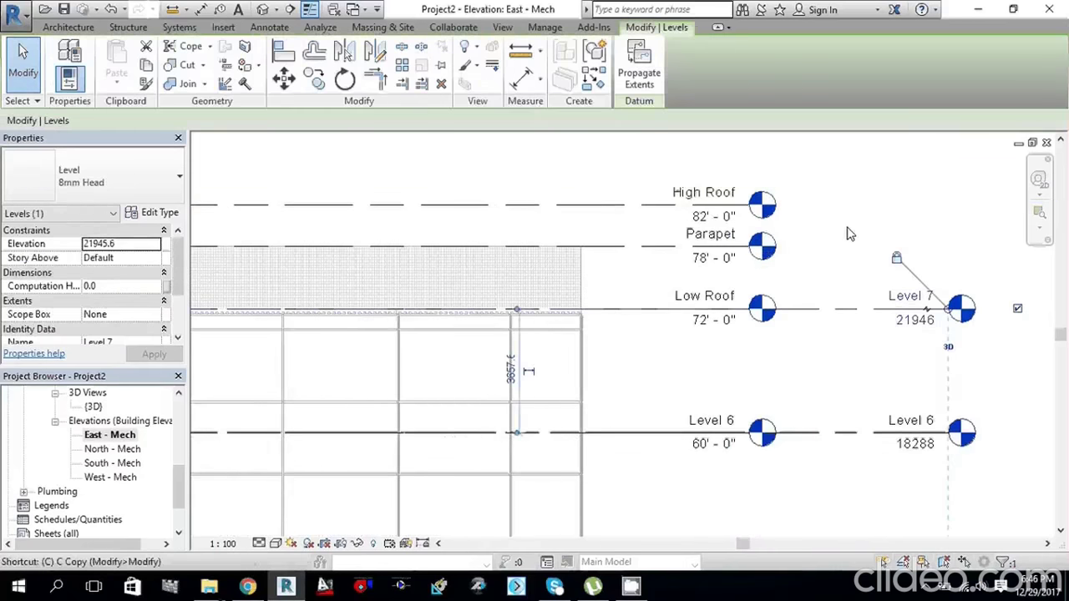
key(l)
key(l)
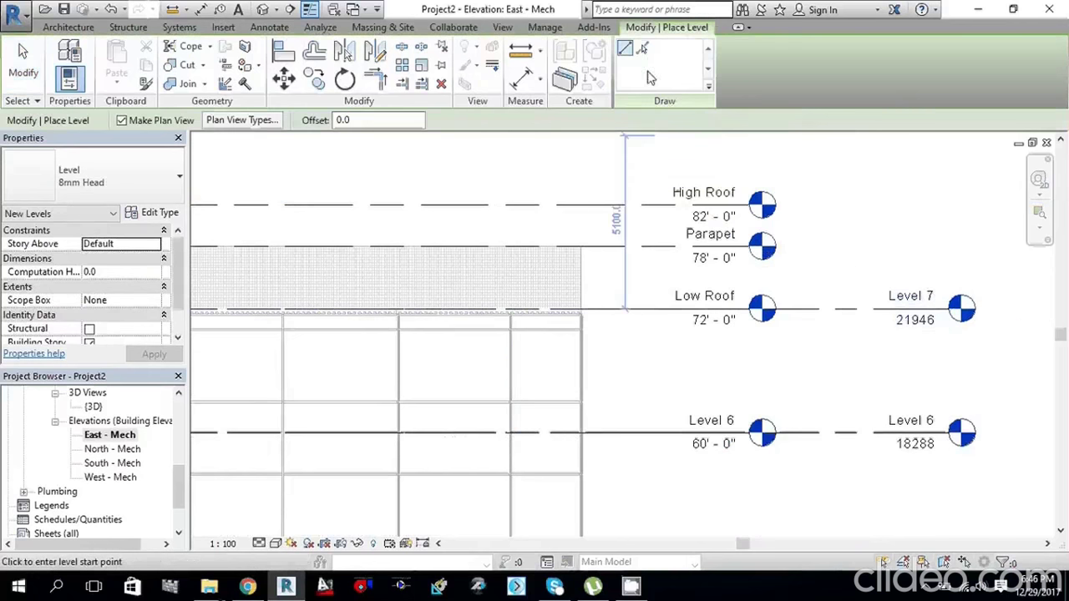
click(642, 48)
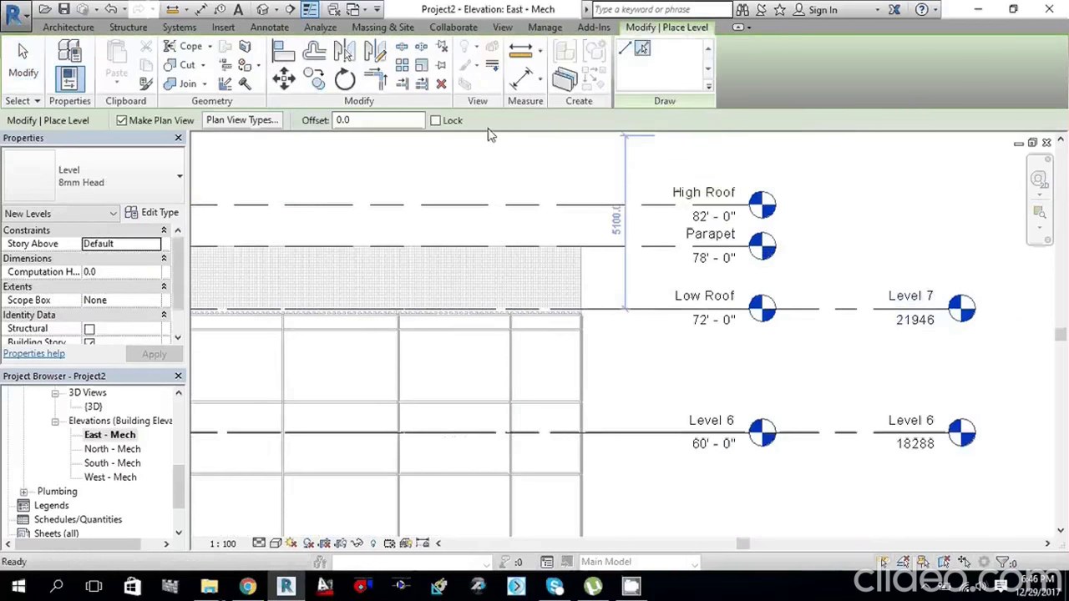
click(242, 121)
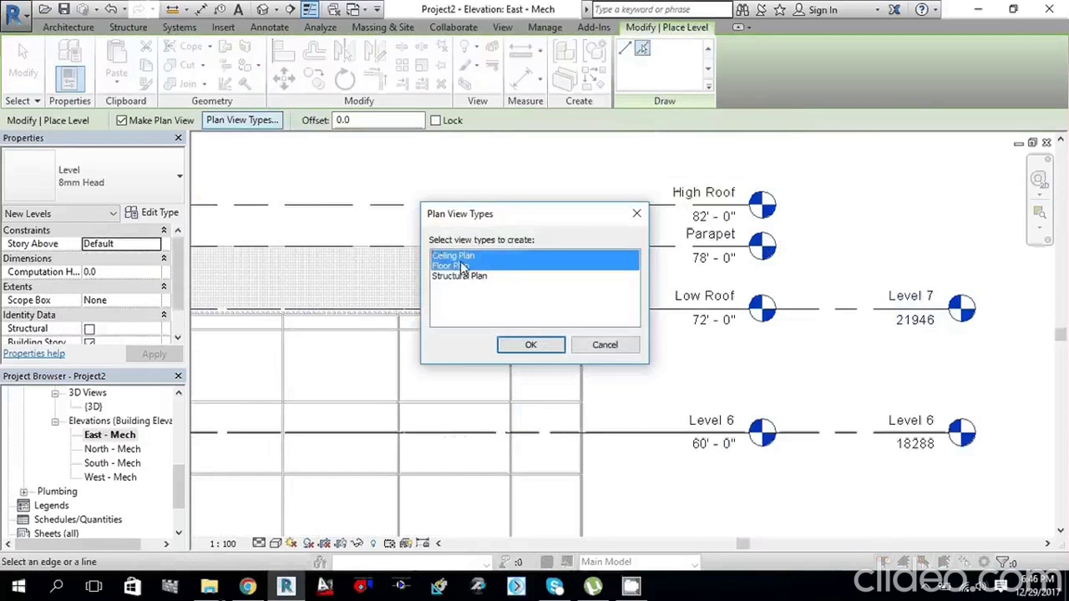
click(462, 265)
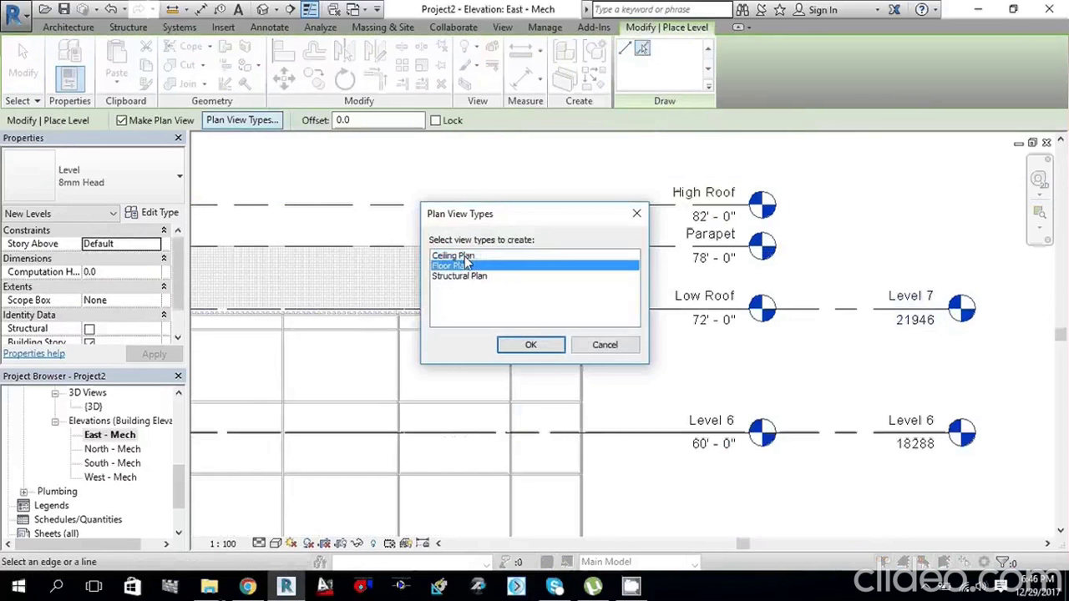
click(531, 346)
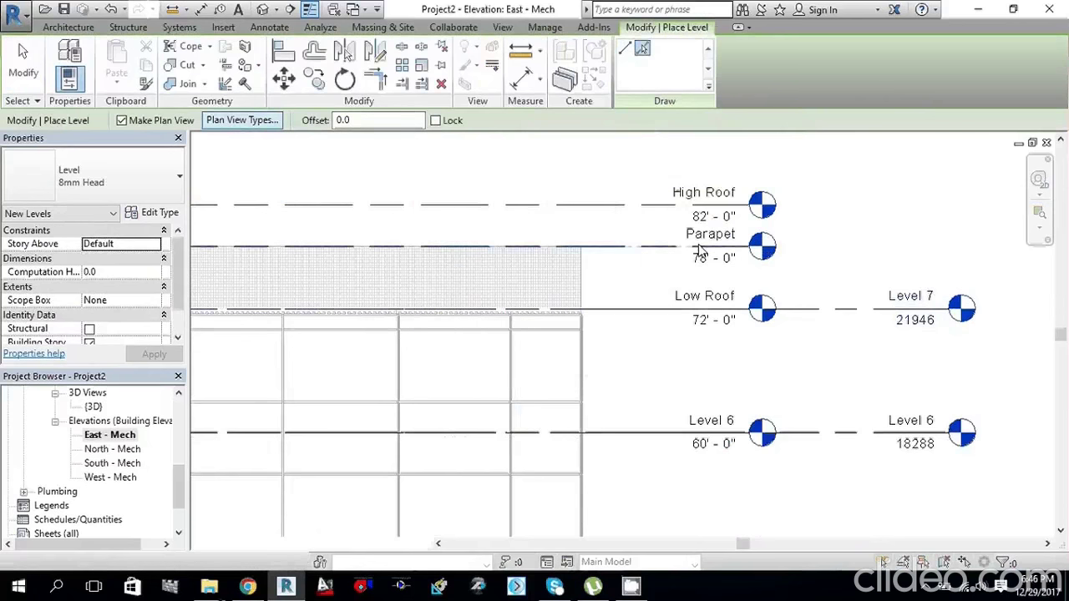
Step: Create project levels from the linked model's Parapet and High Roof lines, and end the Level command
click(651, 207)
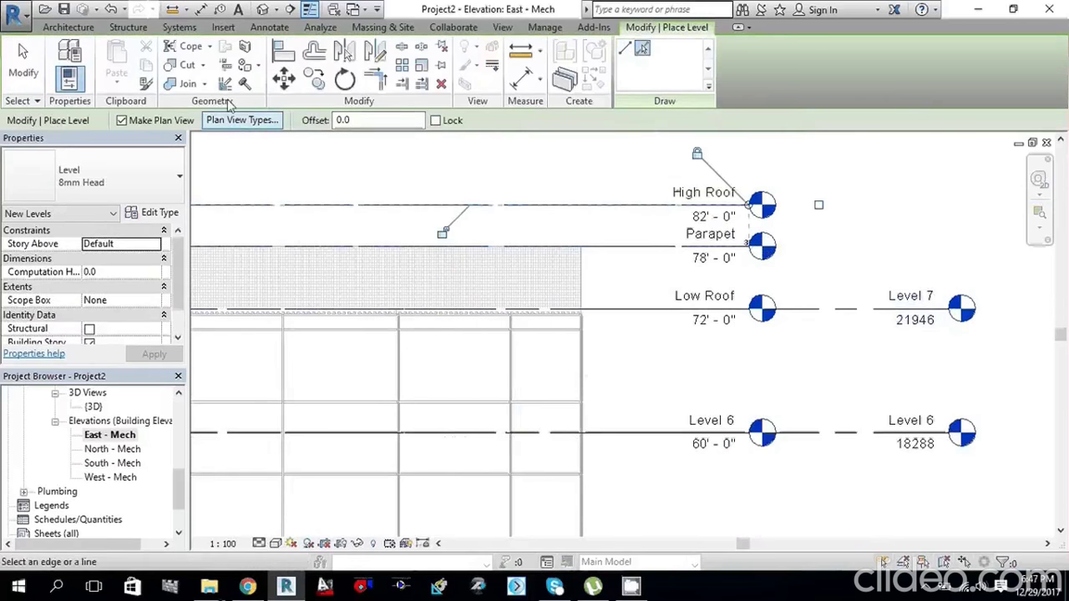
click(23, 63)
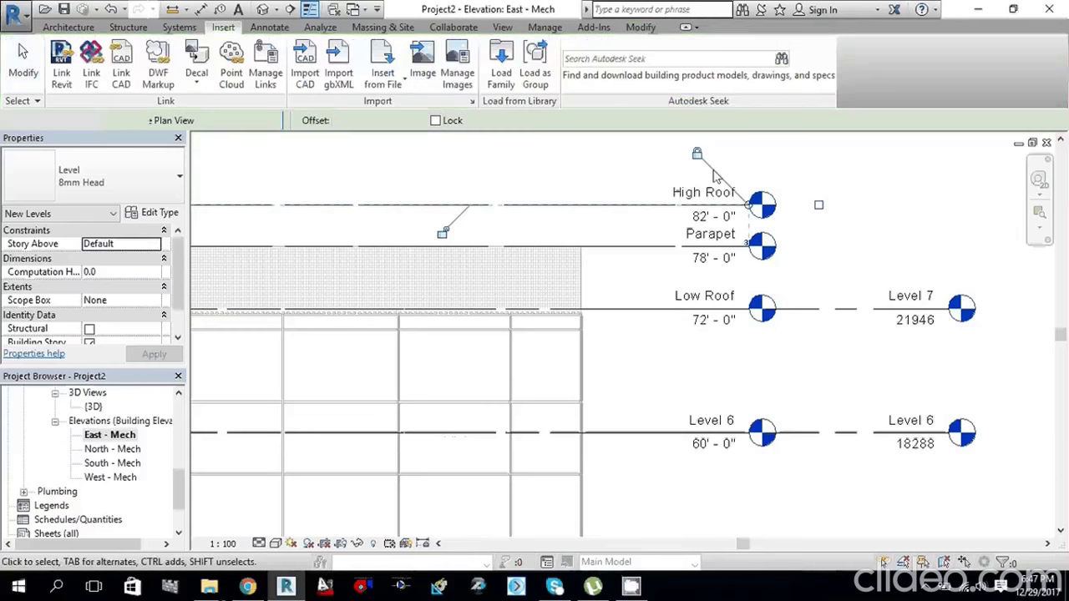
key(Escape)
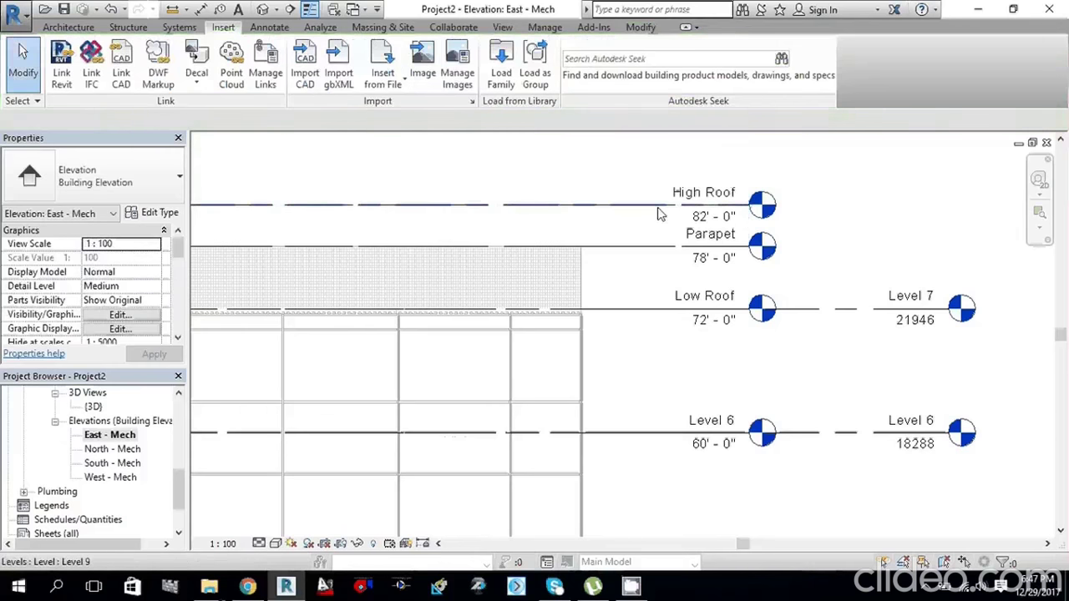
Step: Show the level heads at the right-hand ends of the new project levels on the High Roof and Parapet lines
click(658, 214)
key(Escape)
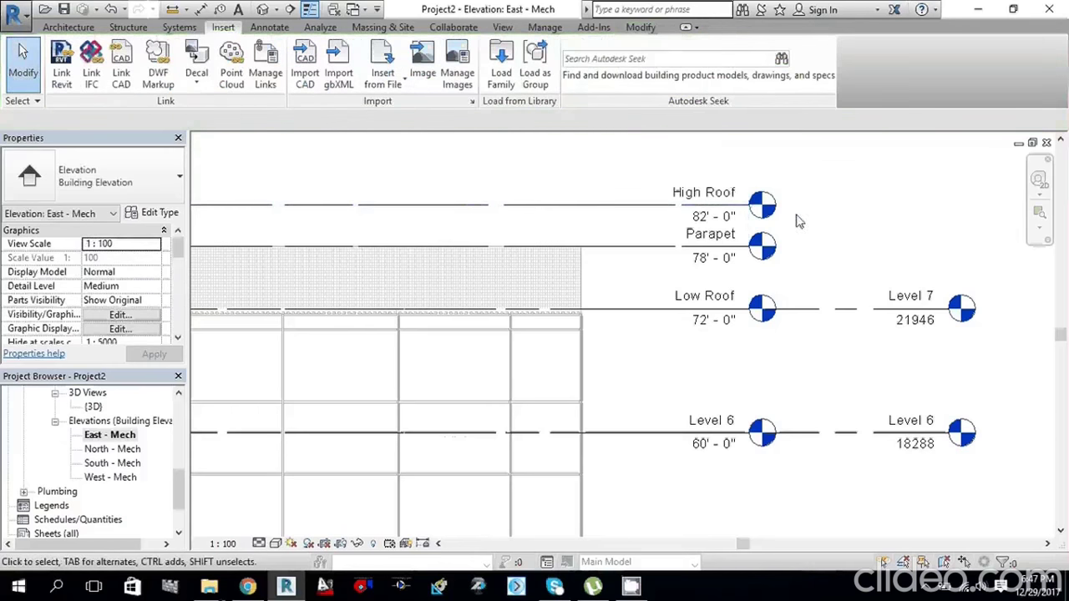
click(770, 216)
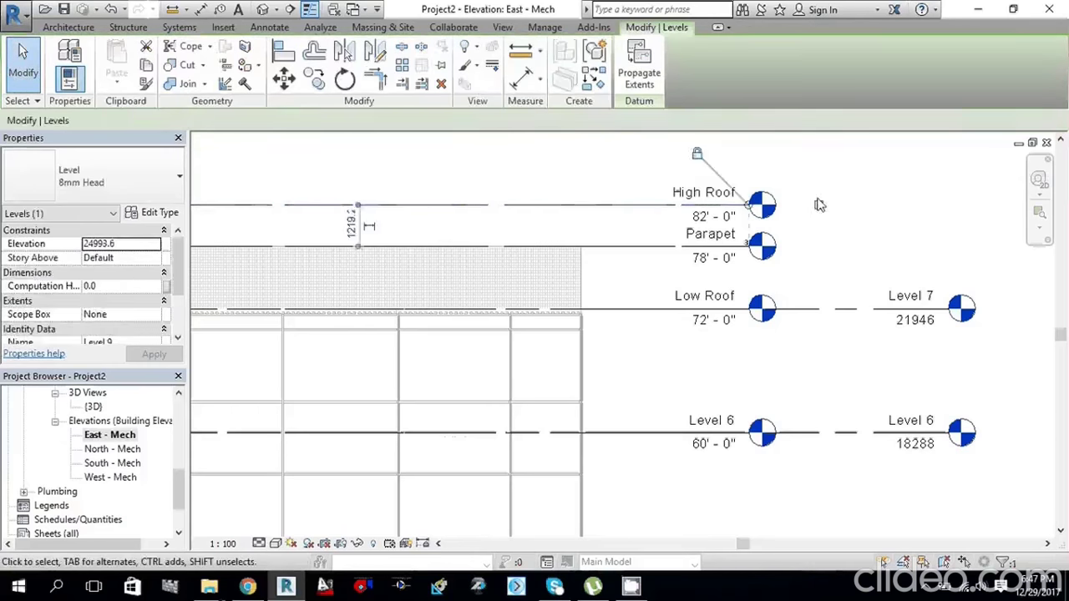
click(775, 249)
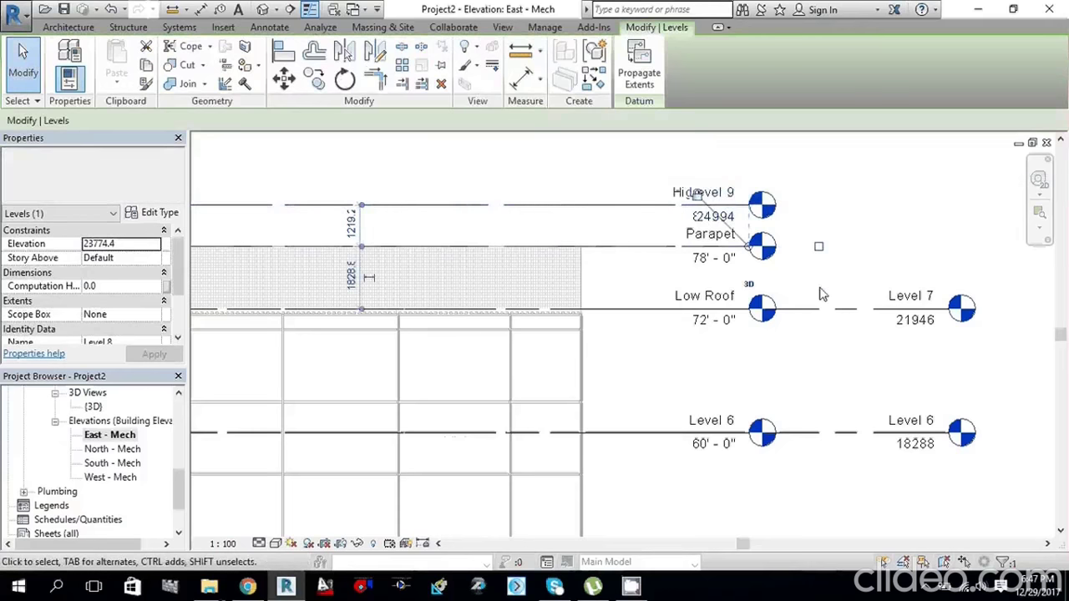
key(ctrl+z)
Step: Extend the Level 9 and Level 8 lines together so their heads line up with the project's other level heads
click(656, 206)
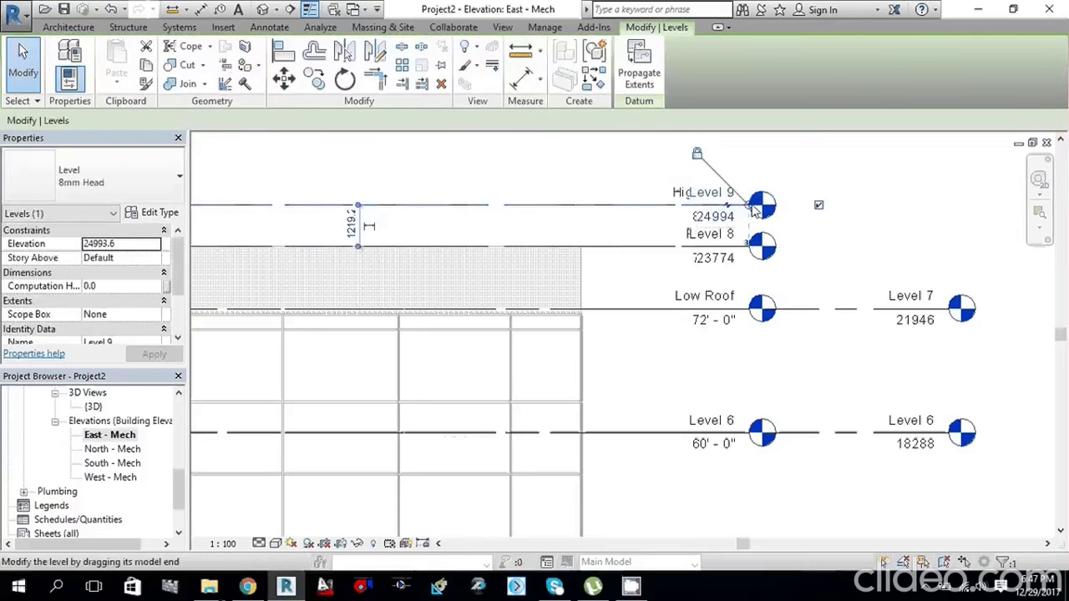
drag(754, 209, 970, 203)
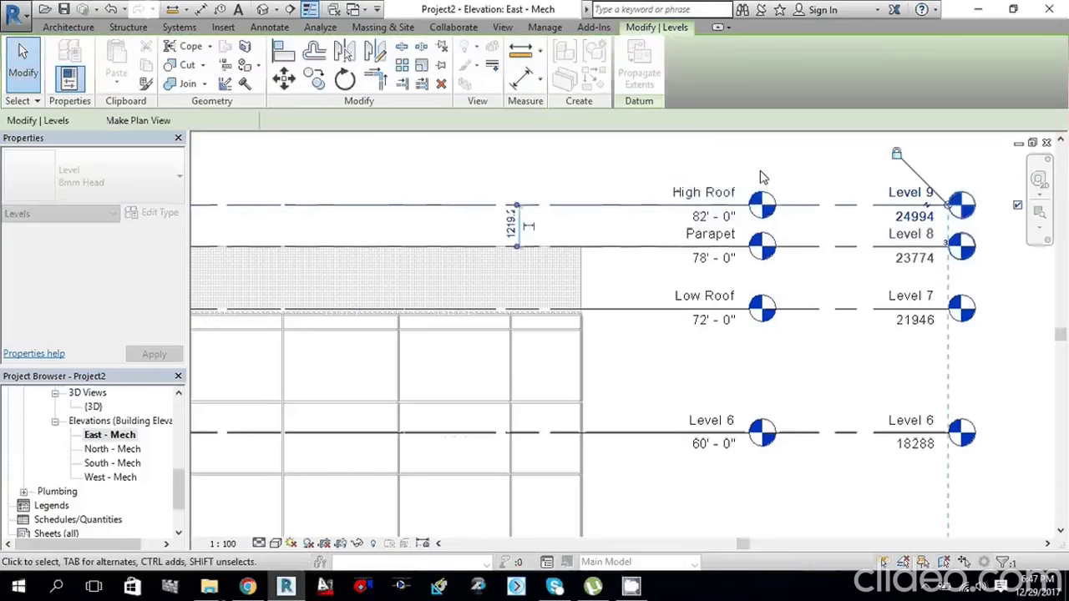
scroll(759, 177, down, 5)
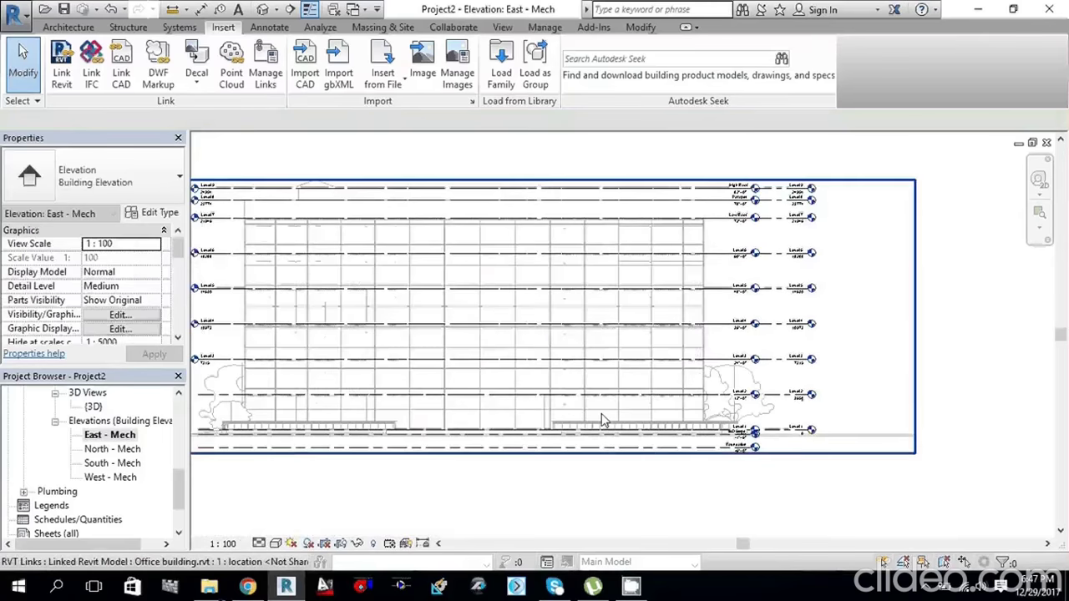
Step: Rename the HVAC floor plan view 1 - Mech to Level 1
click(179, 486)
drag(180, 486, 184, 451)
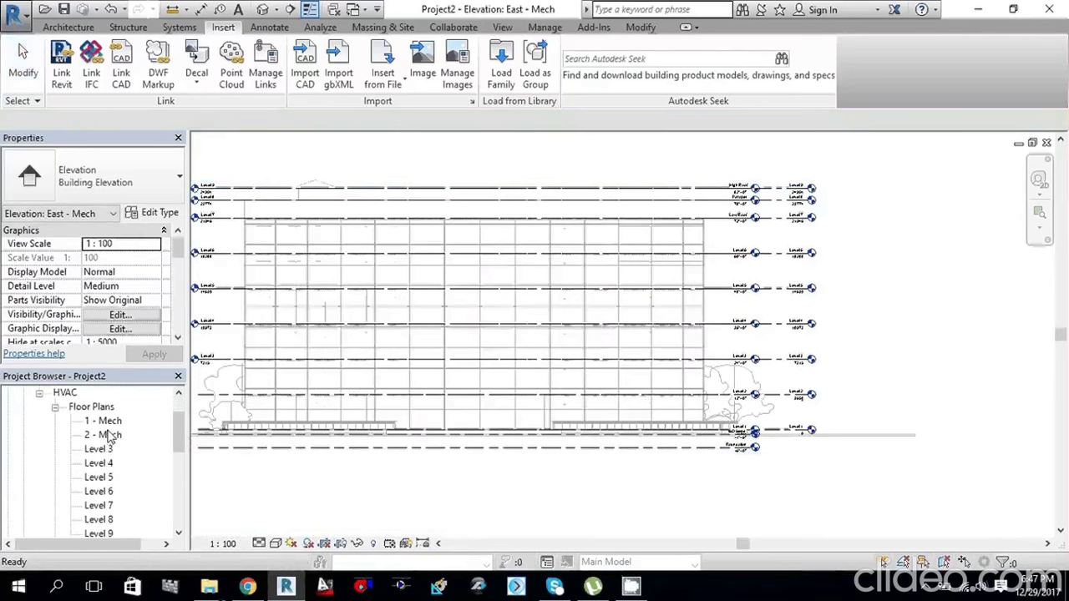
right_click(106, 421)
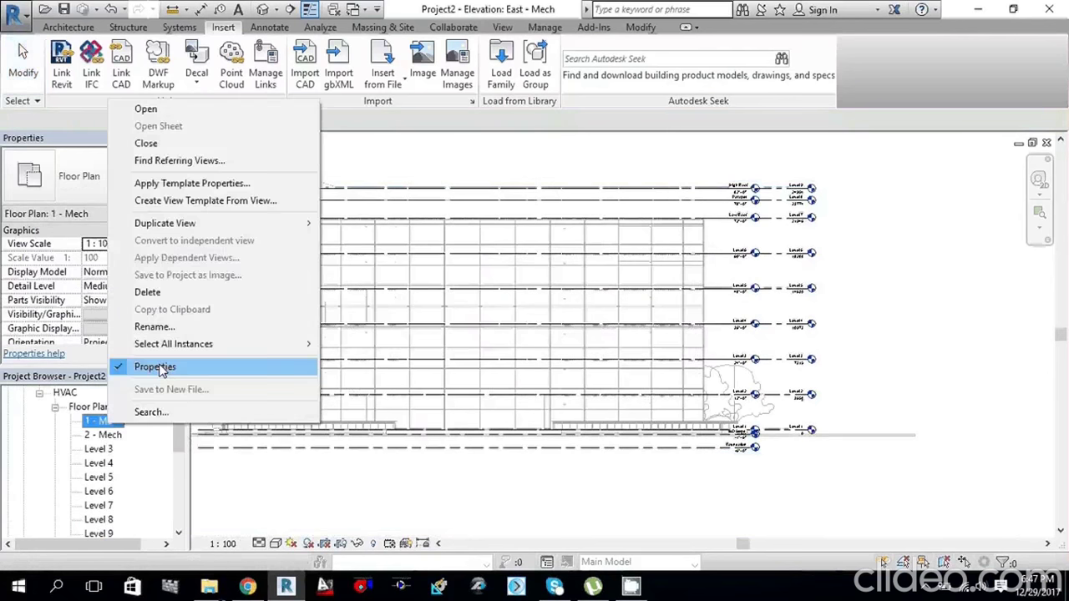
click(153, 326)
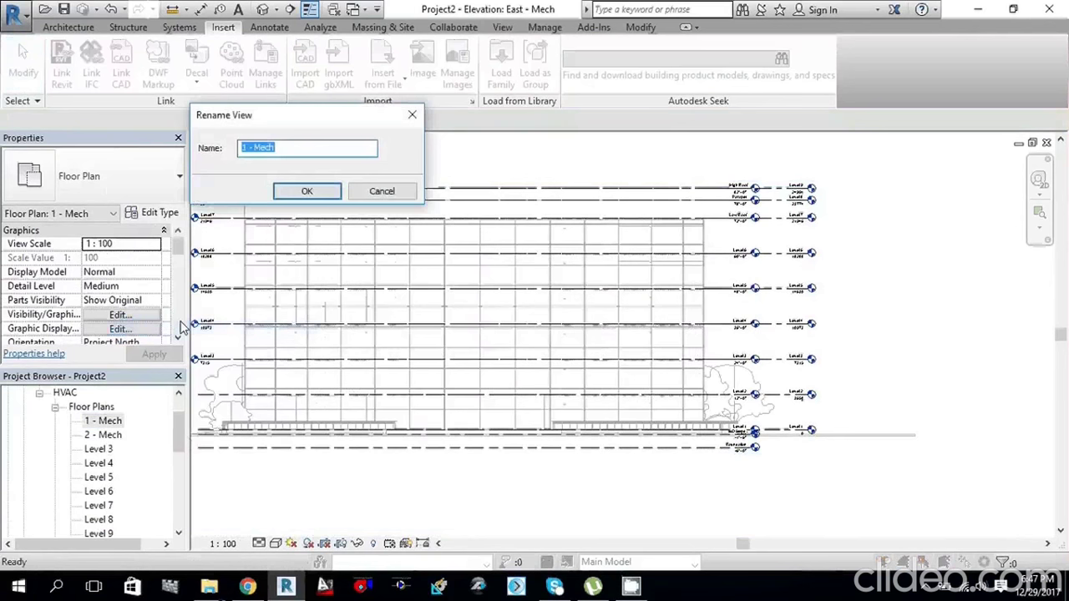
text(Level 1)
key(Return)
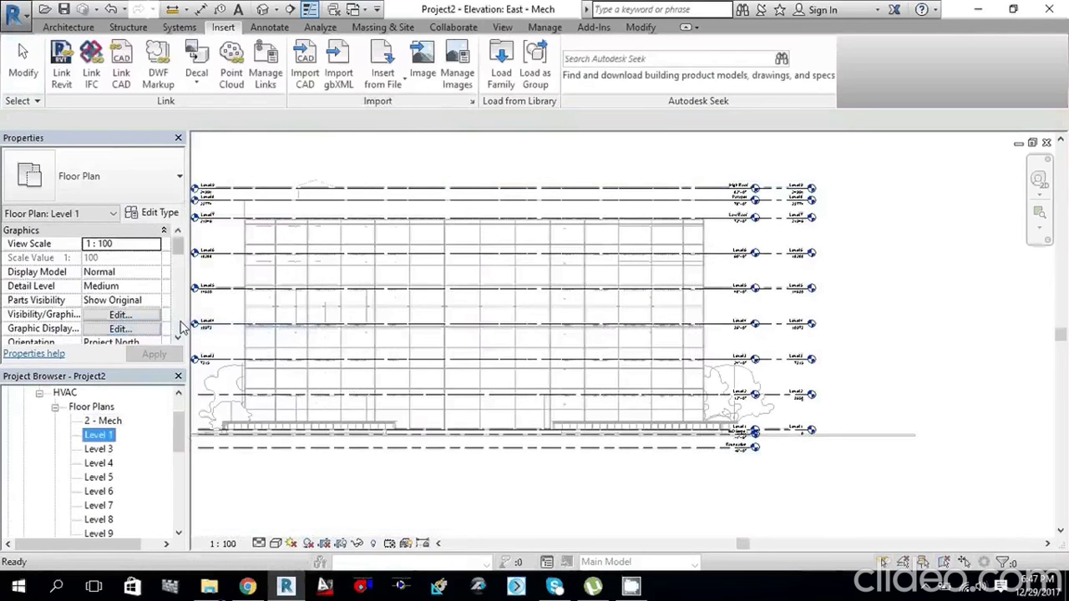
Step: Rename the HVAC floor plan view 2 - Mech to Level 2
right_click(111, 422)
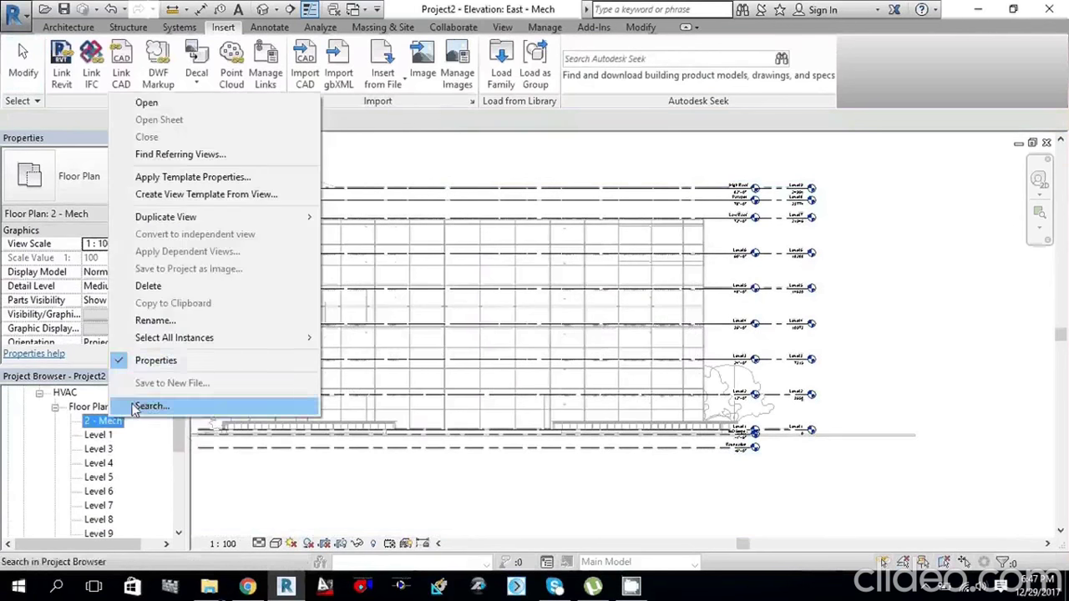
click(189, 321)
text(L)
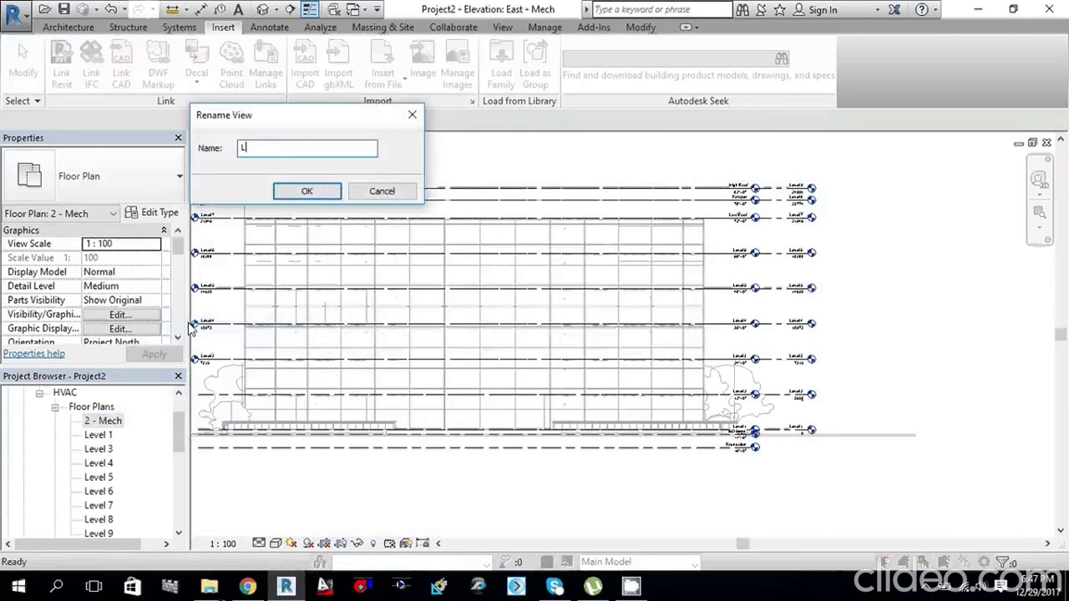
text(w)
key(BackSpace)
text(evel 2)
key(Return)
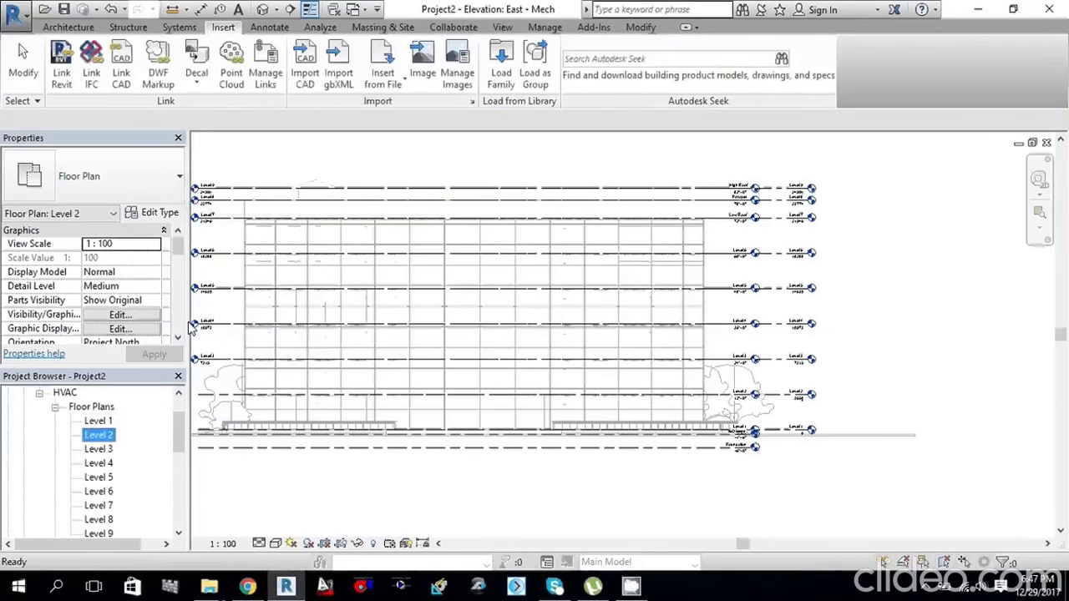
click(868, 259)
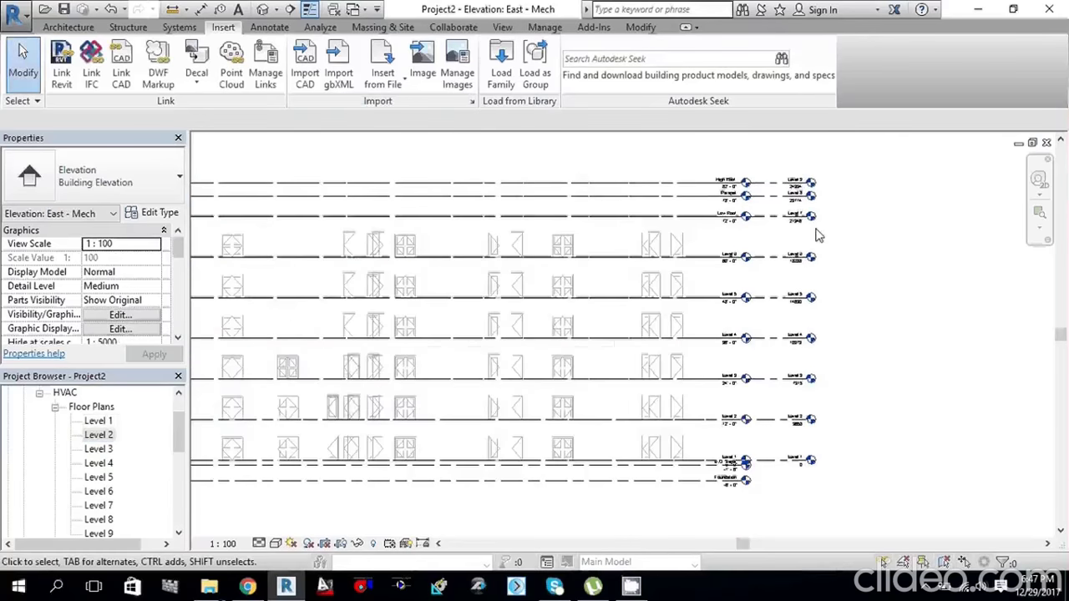
Step: Rename the project's Level 7 to Low Roof, matching the linked level, and rename its corresponding views too
scroll(812, 227, up, 5)
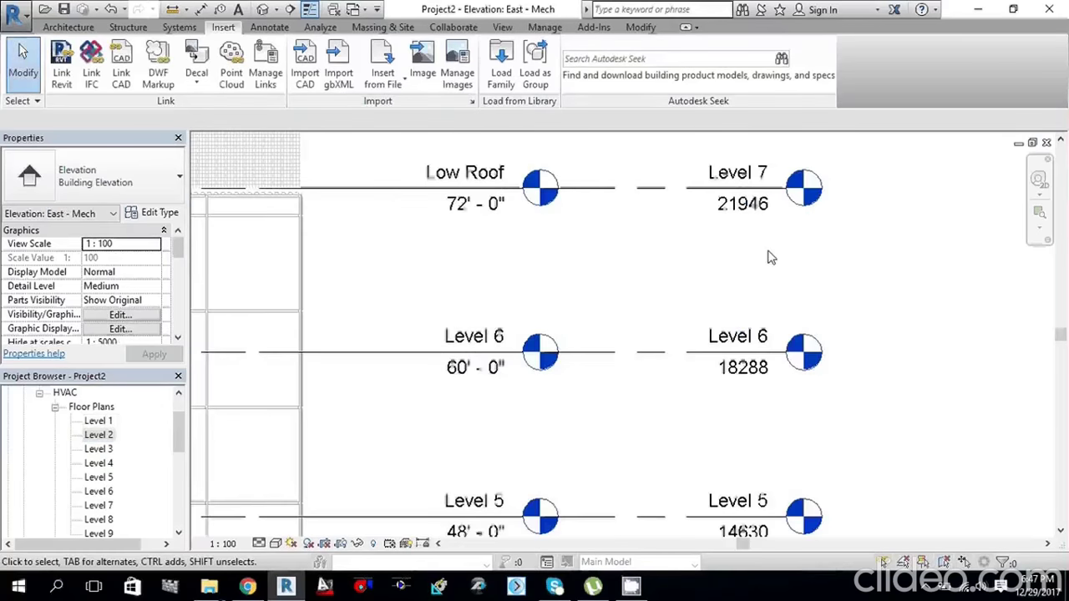
middle_drag(552, 217, 531, 241)
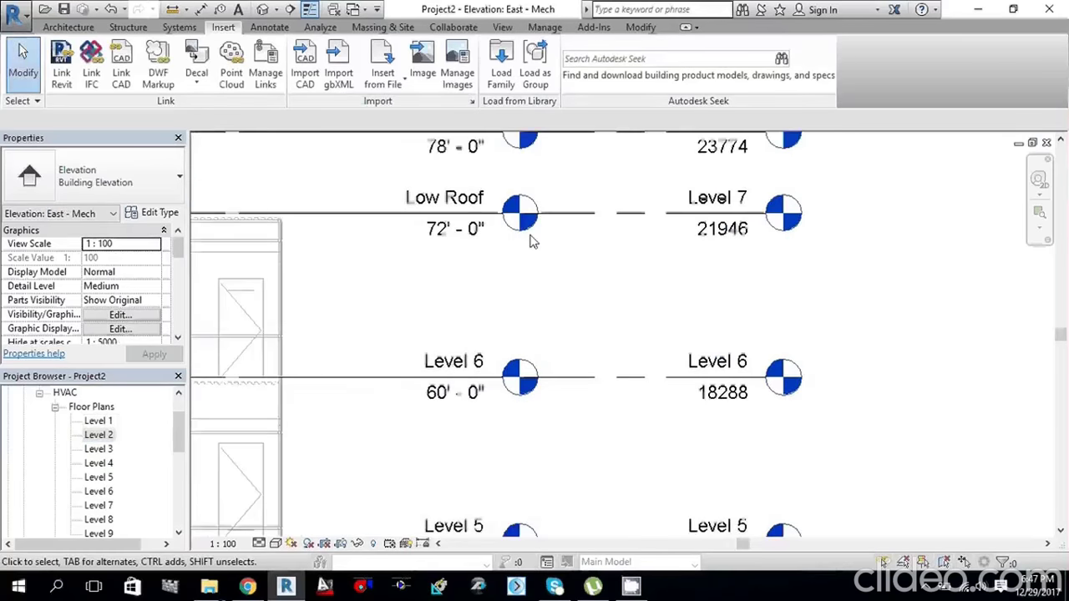
click(720, 199)
click(722, 199)
text(L)
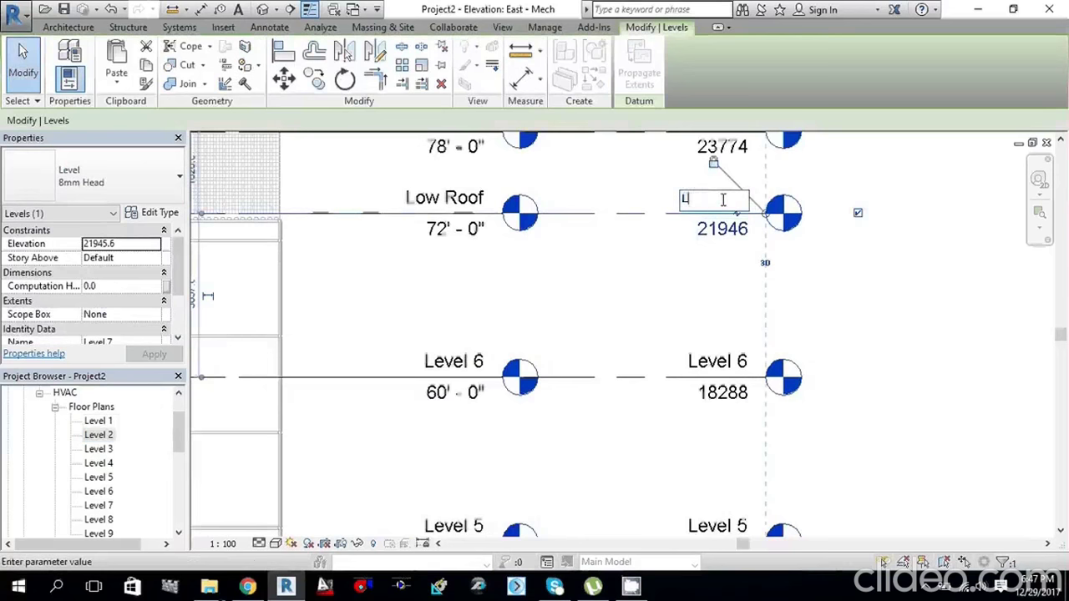
text(ow)
text(e)
key(BackSpace)
text(Roof)
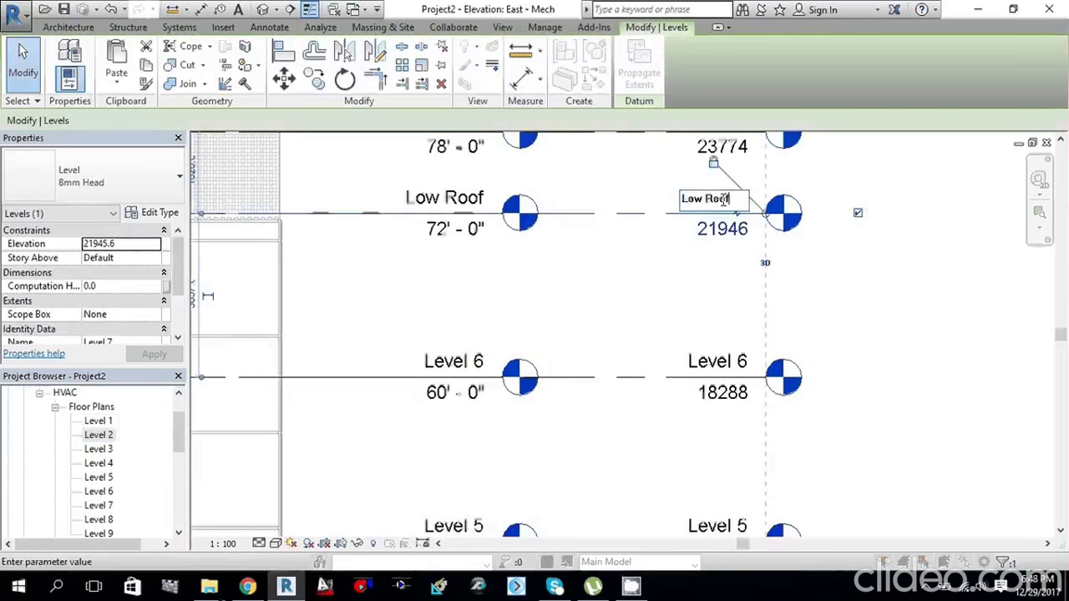
key(Return)
key(Return)
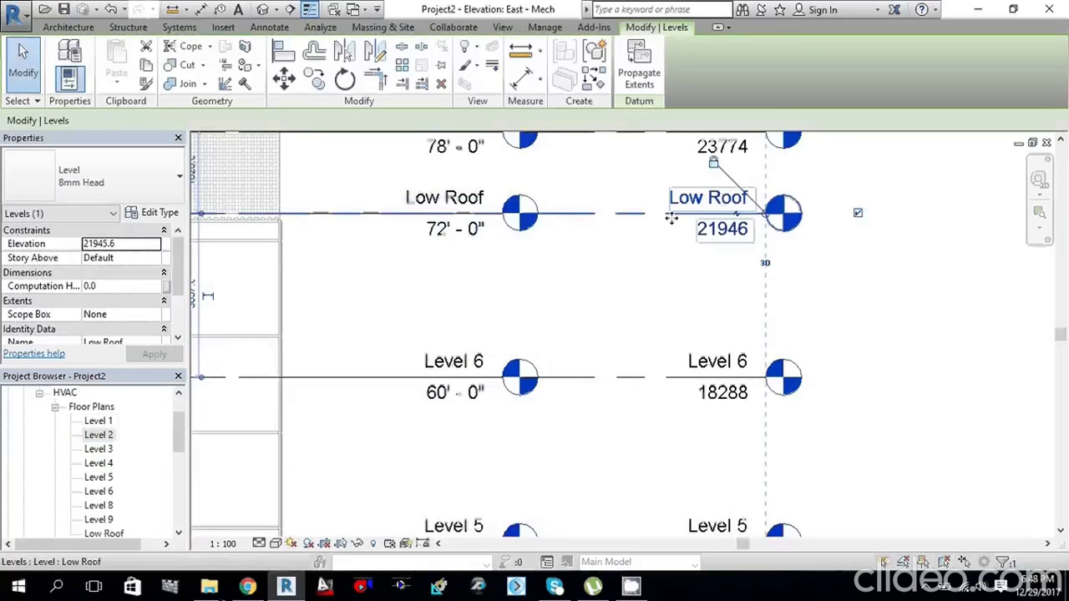
Step: Rename the project's Level 8 to Parapet and rename its corresponding views as well
scroll(671, 218, down, 1)
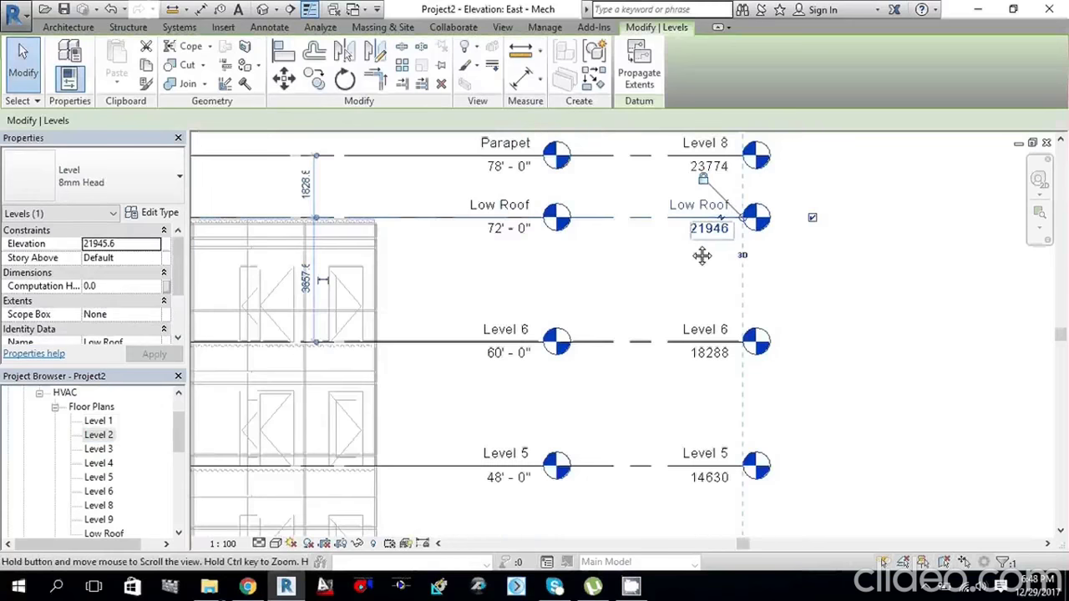
middle_drag(701, 255, 756, 307)
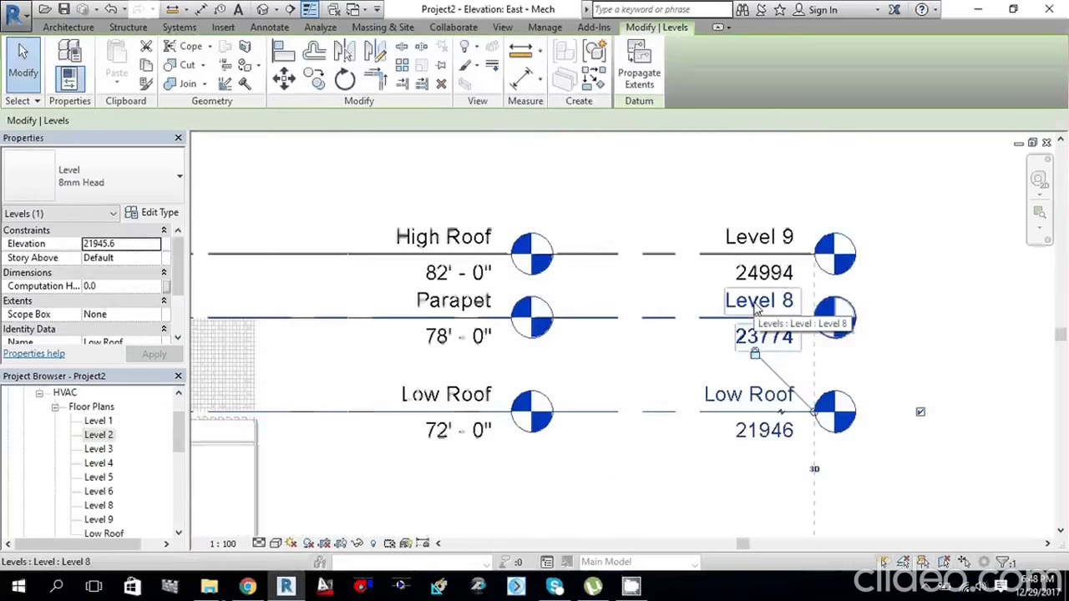
click(756, 307)
scroll(755, 303, up, 1)
click(756, 303)
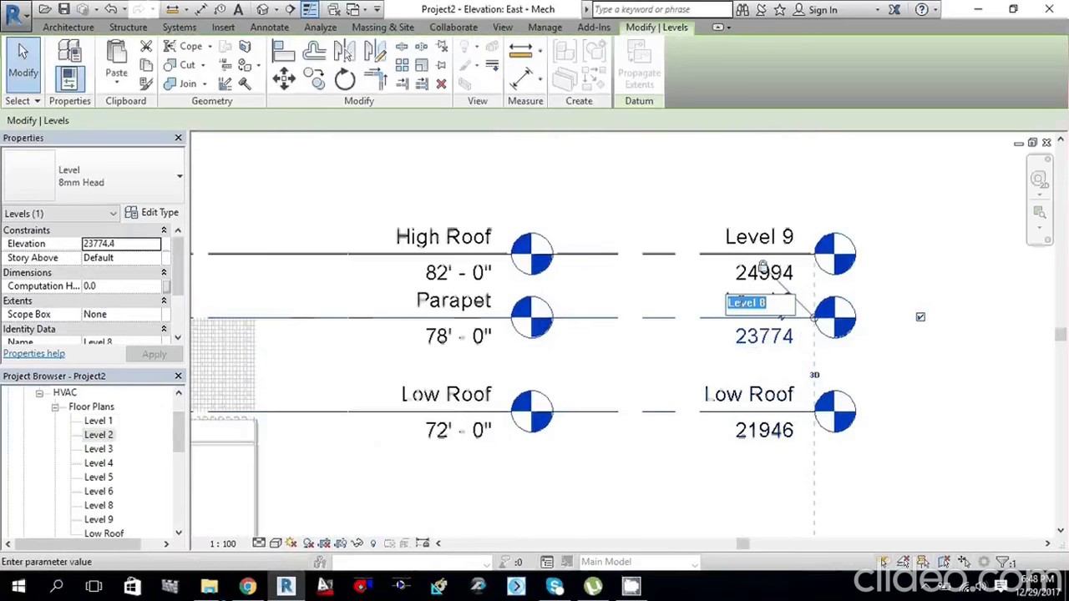
text(Parapet)
key(Return)
key(Return)
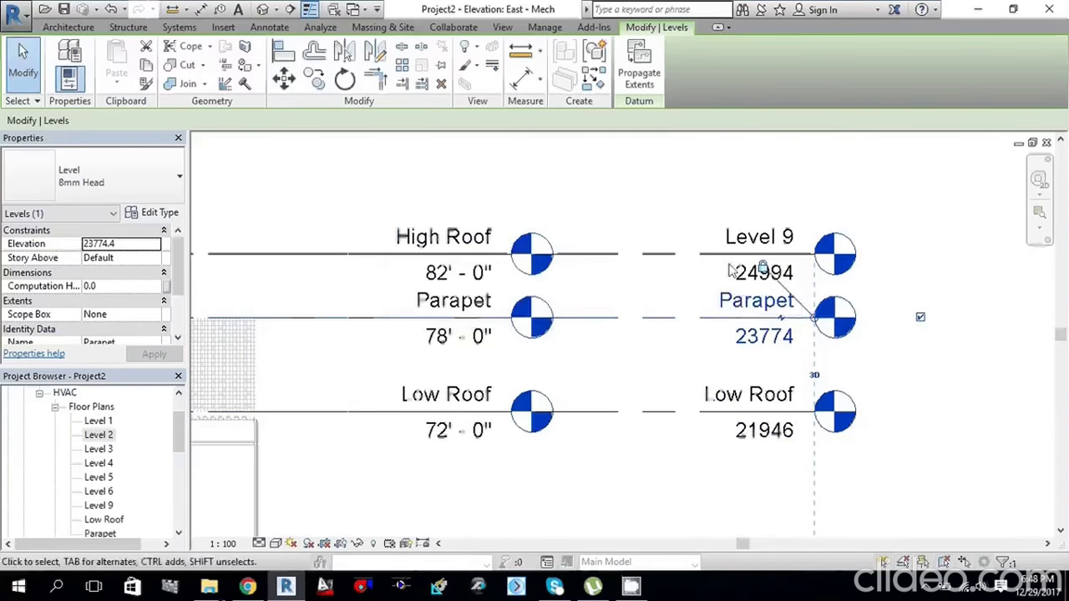
Step: Rename the project's Level 9 to High Roof, including its corresponding views, and clear the selection
click(729, 270)
click(748, 238)
text(H)
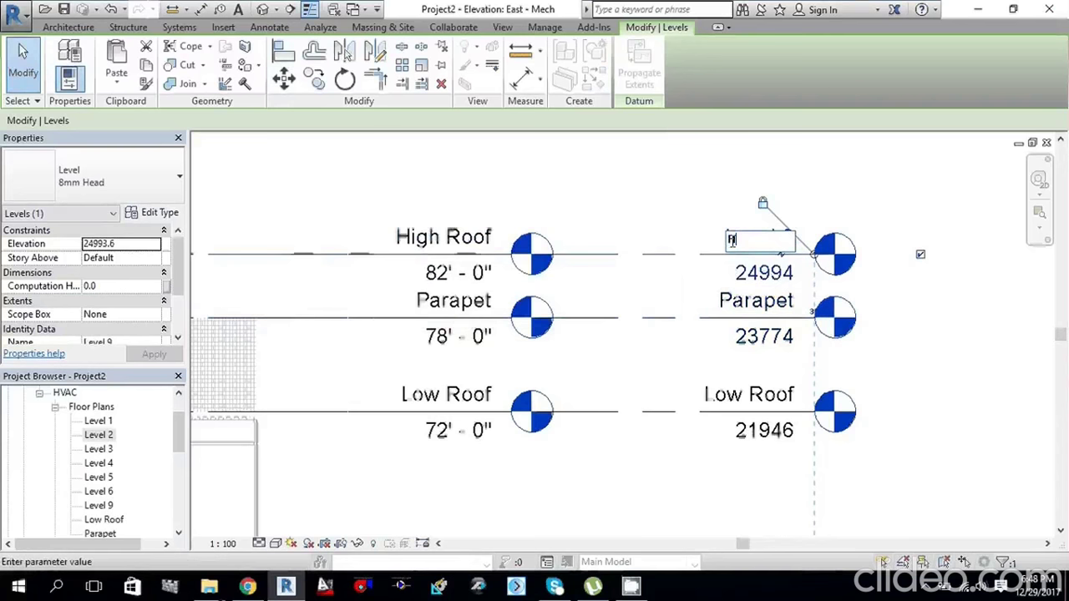
text(igh Roof)
key(Return)
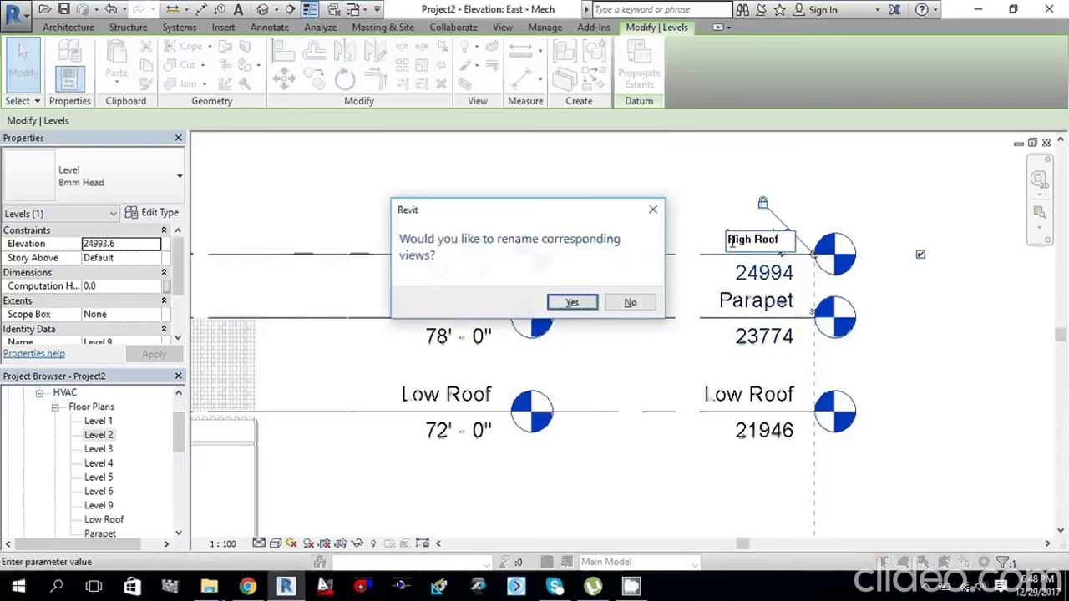
key(Return)
click(927, 476)
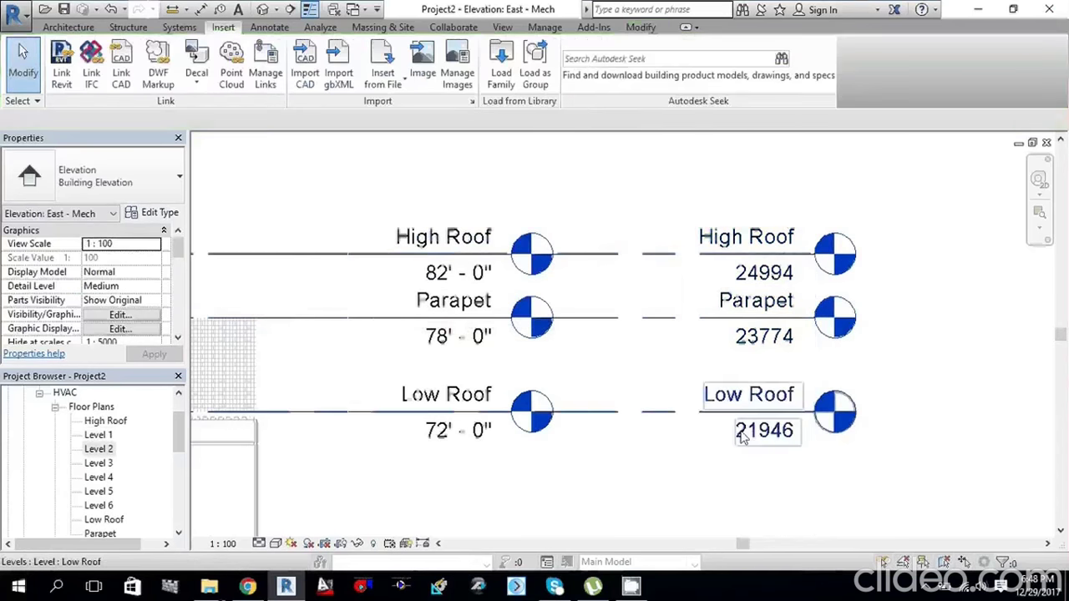
Step: Review the full set of level names in the East elevation and the ceiling plans listed under HVAC
scroll(742, 438, down, 5)
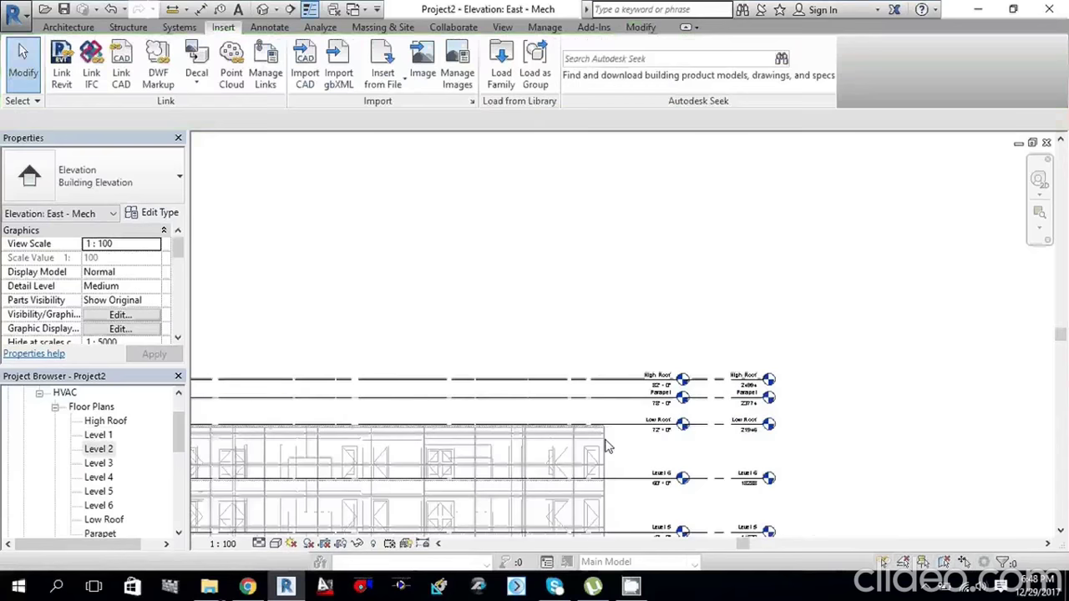
scroll(632, 399, down, 2)
middle_drag(632, 399, 669, 238)
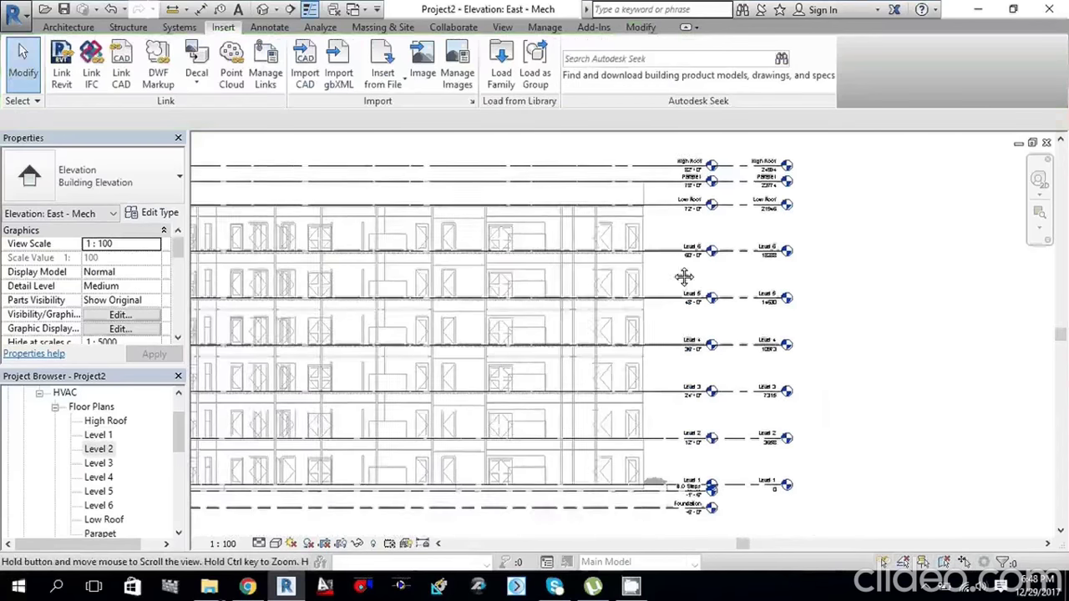
double_click(167, 451)
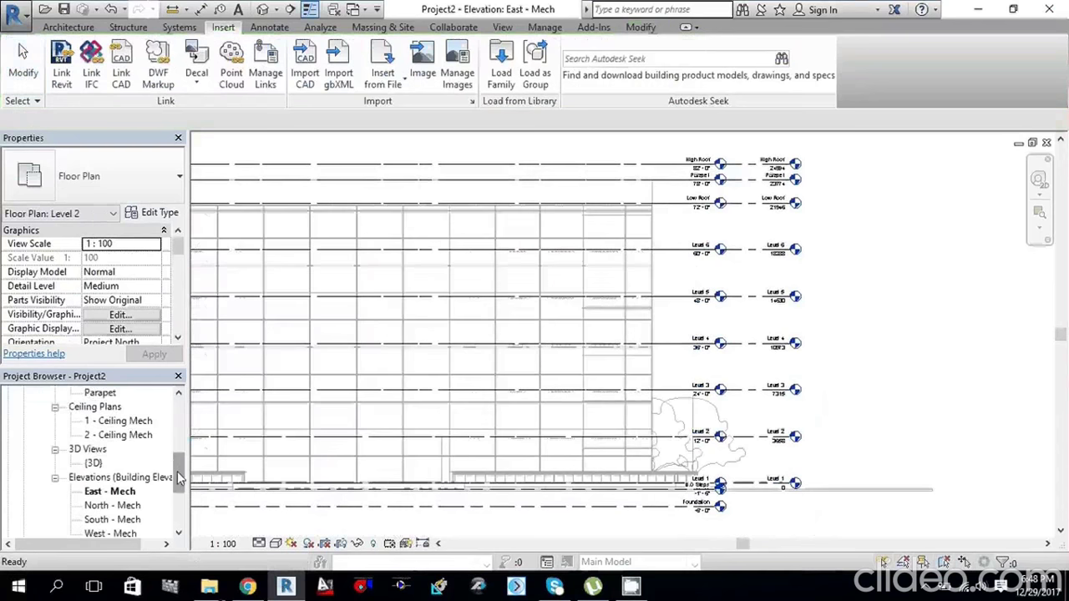
scroll(177, 471, down, 1)
scroll(177, 479, up, 2)
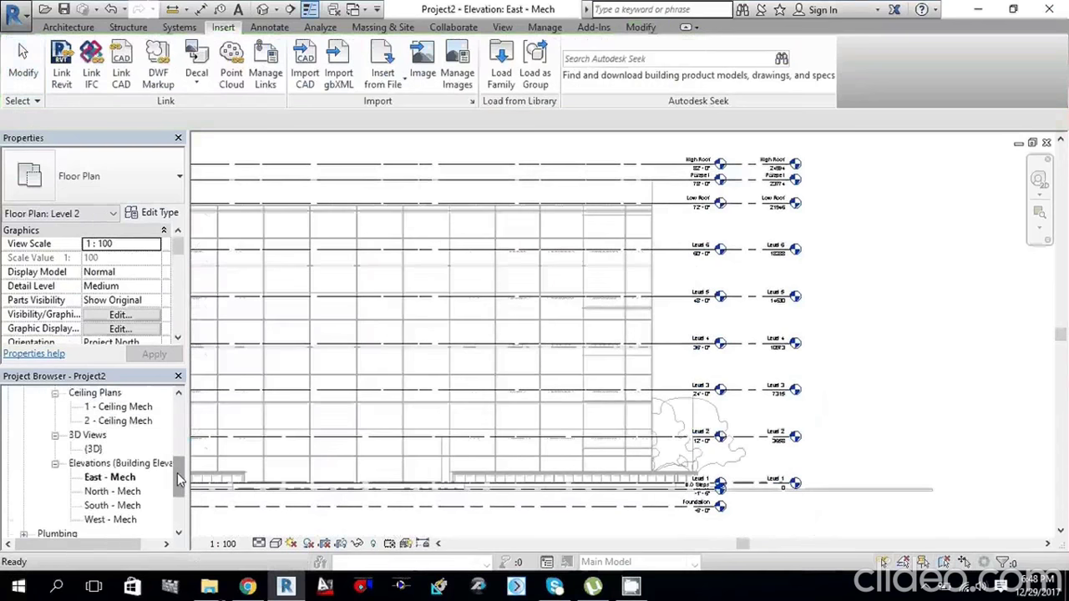
click(117, 449)
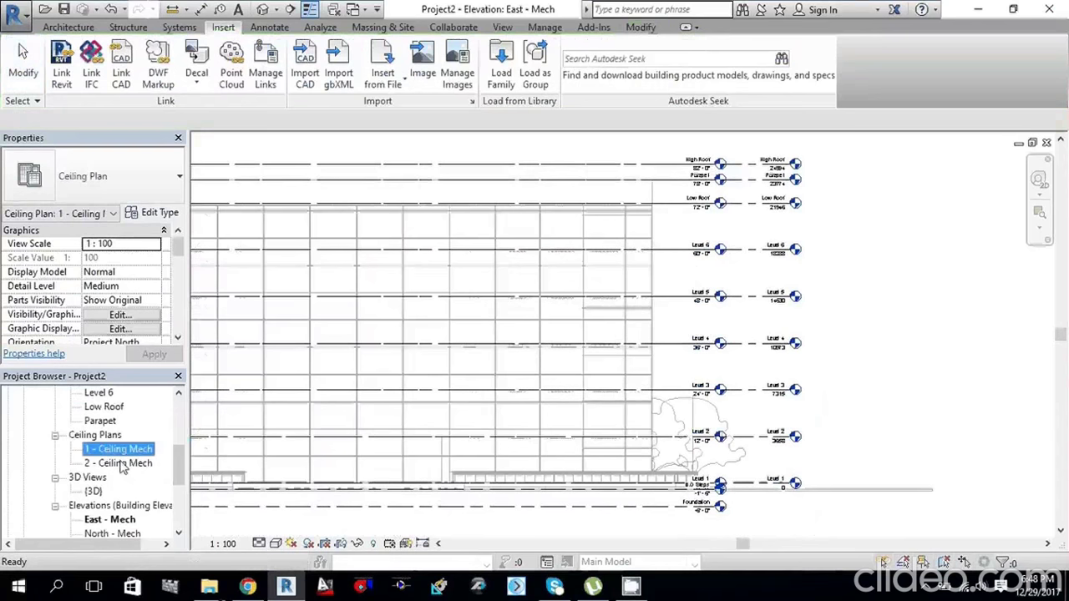
click(120, 464)
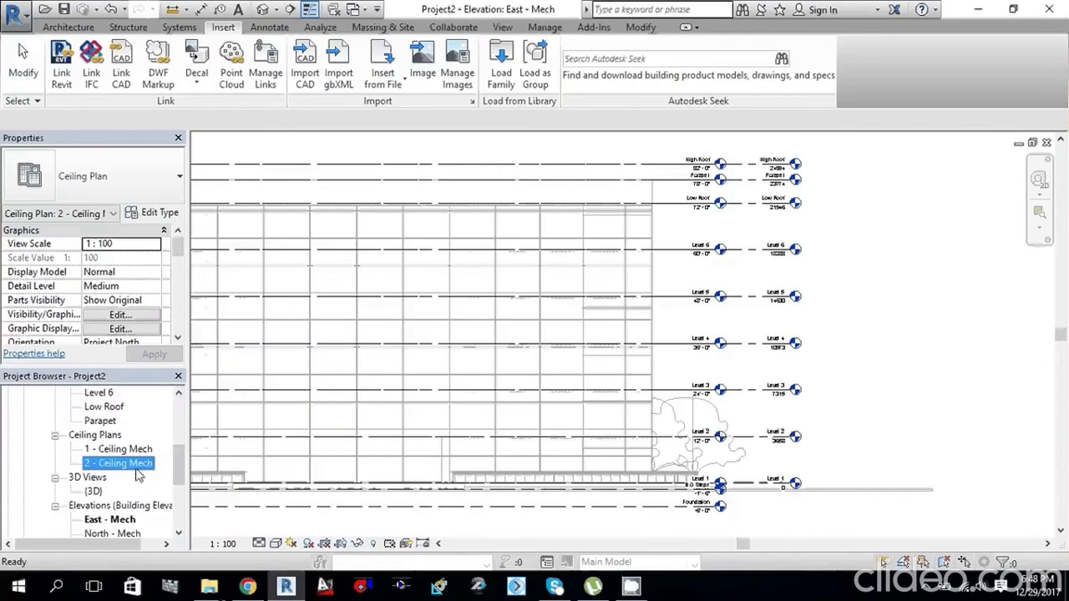
Step: Expand the Mechanical ??? group and its ceiling plans to examine the views without a sub-discipline
scroll(185, 450, up, 4)
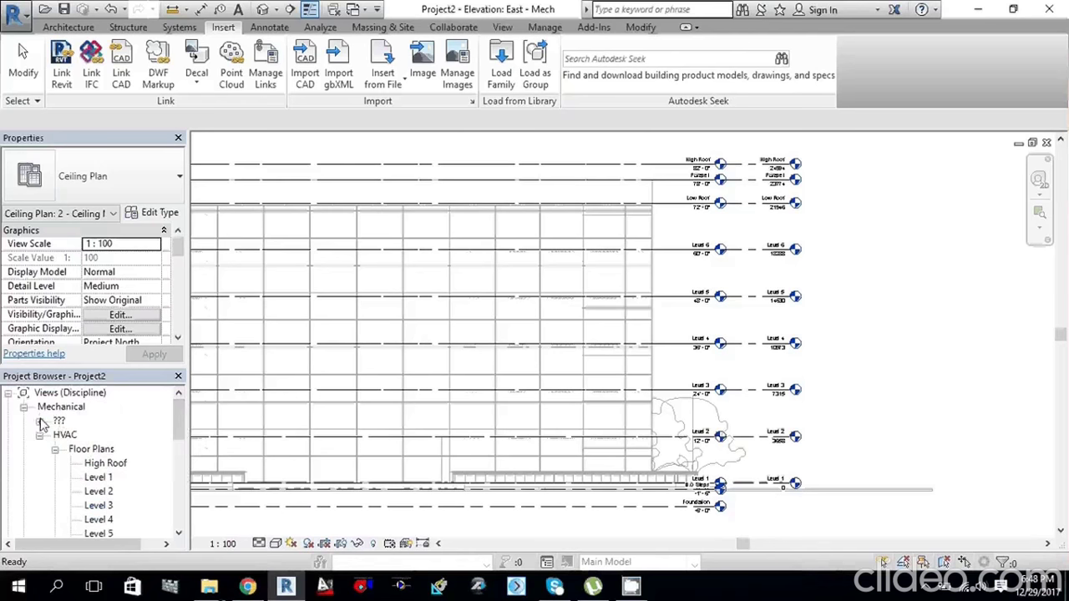
click(39, 422)
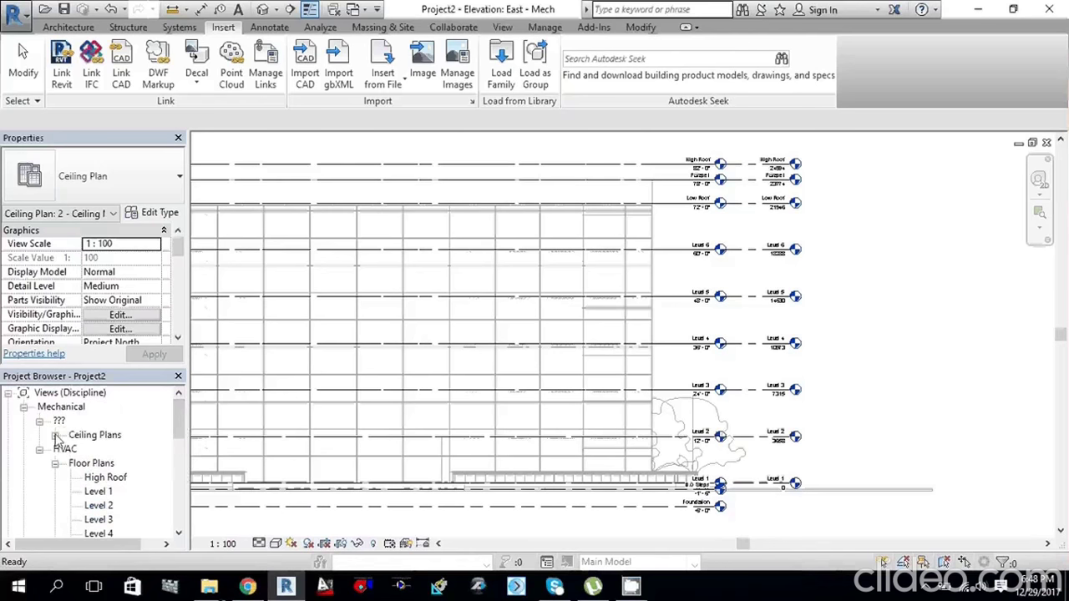
click(54, 436)
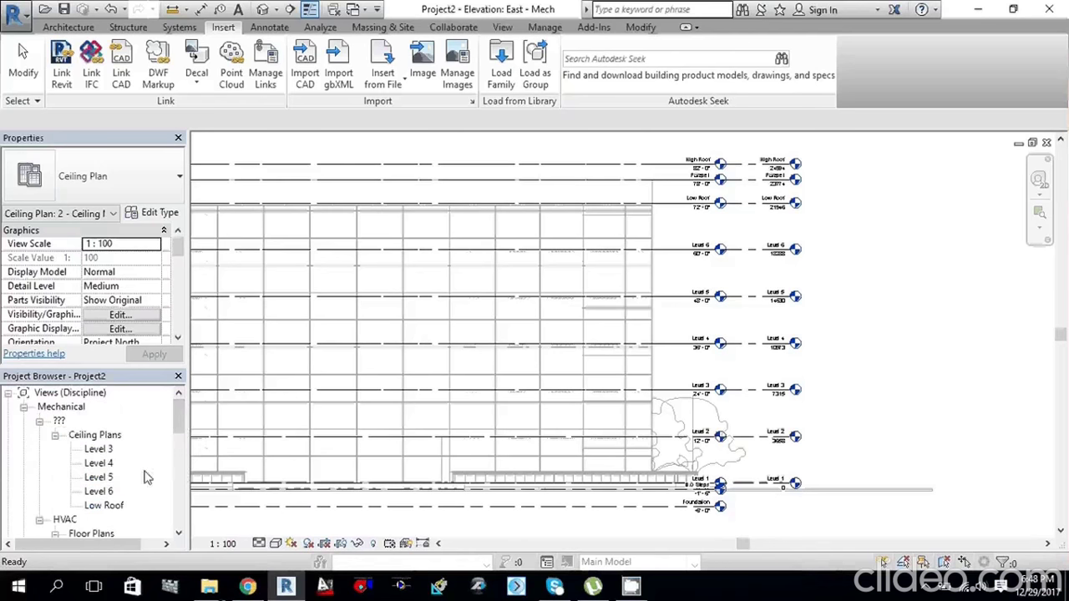
click(99, 449)
click(101, 478)
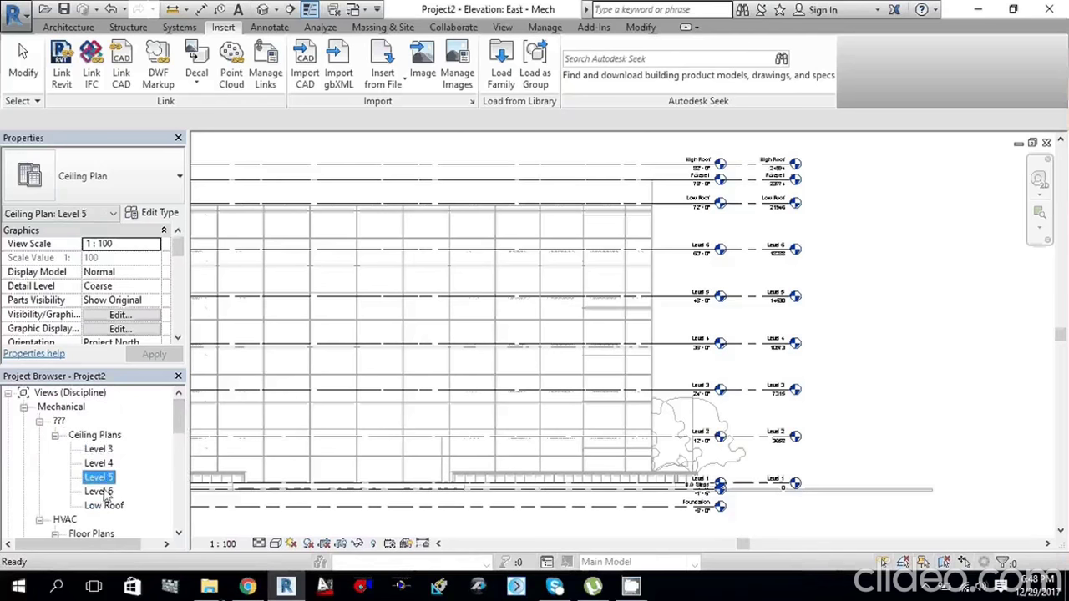
click(104, 504)
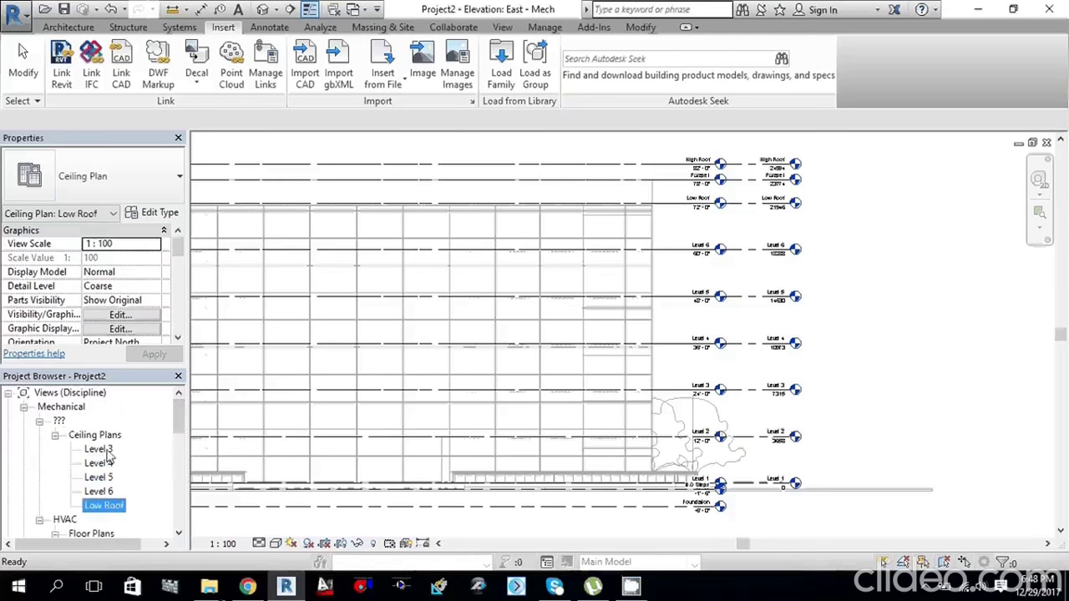
Step: Set the Sub-Discipline of the Level 3, Level 4, Level 5, Level 6 and Low Roof ceiling plans together to HVAC
click(104, 450)
ctrl+click(102, 464)
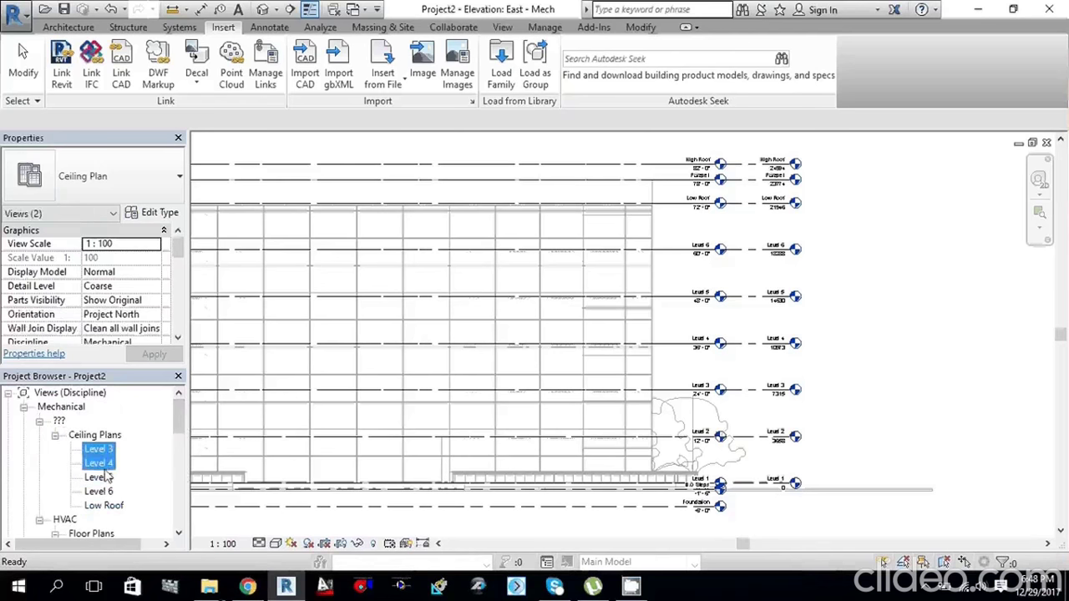
ctrl+click(99, 477)
ctrl+click(99, 491)
ctrl+click(103, 505)
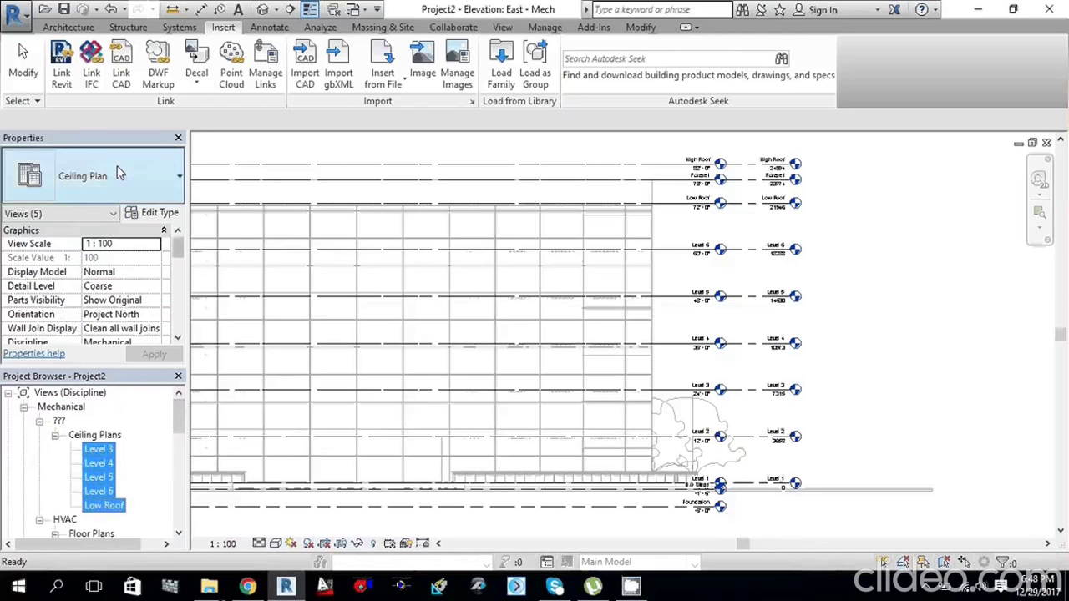
drag(179, 246, 159, 274)
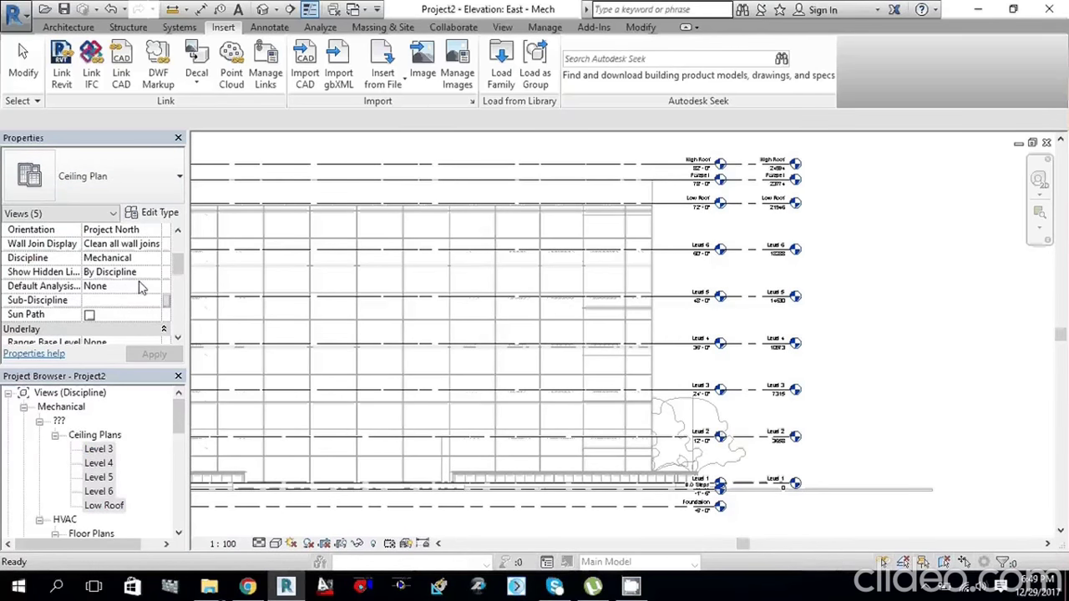
click(156, 306)
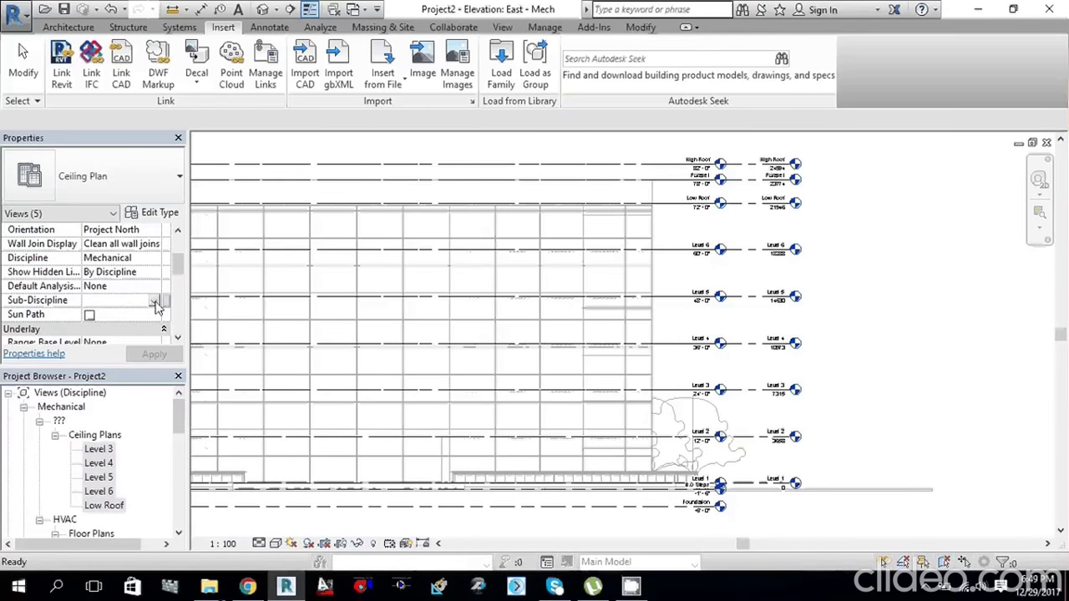
click(154, 301)
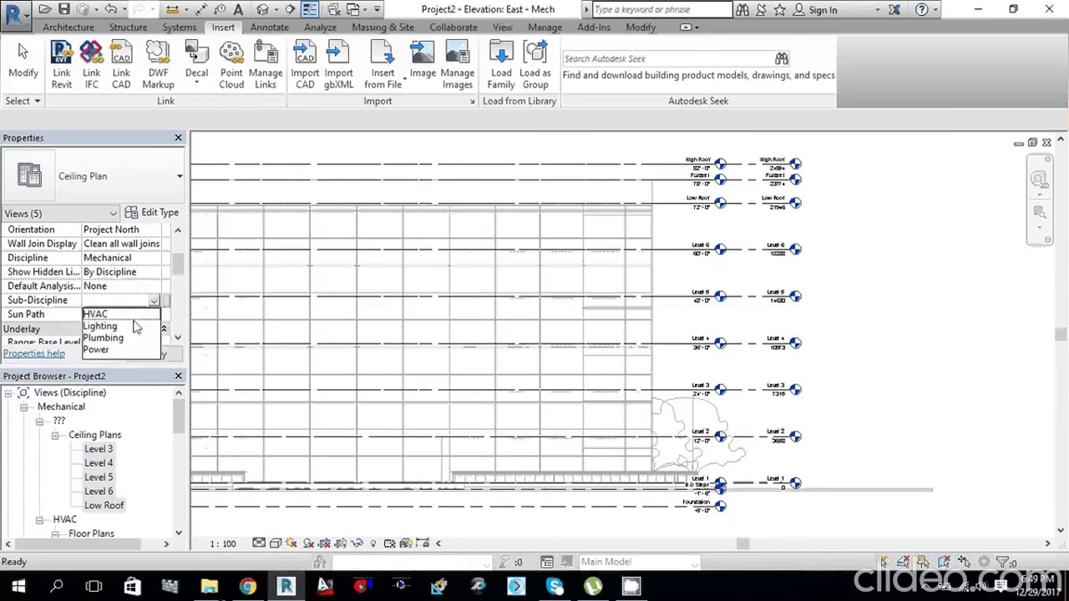
click(115, 320)
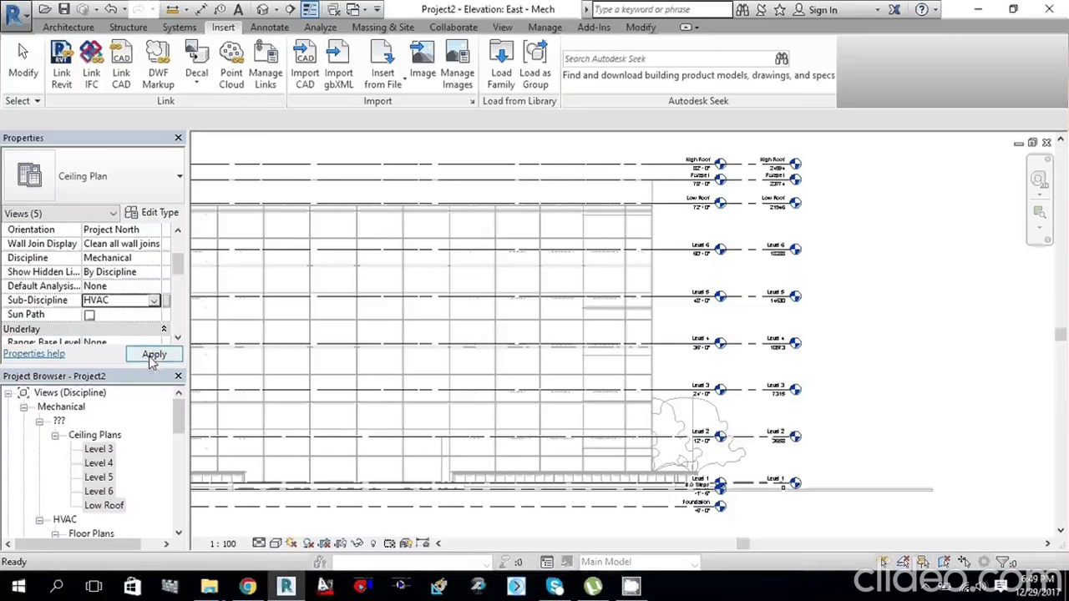
click(153, 357)
Step: Rename the HVAC ceiling plan view 1 - Ceiling Mech to Level 1
scroll(146, 455, down, 2)
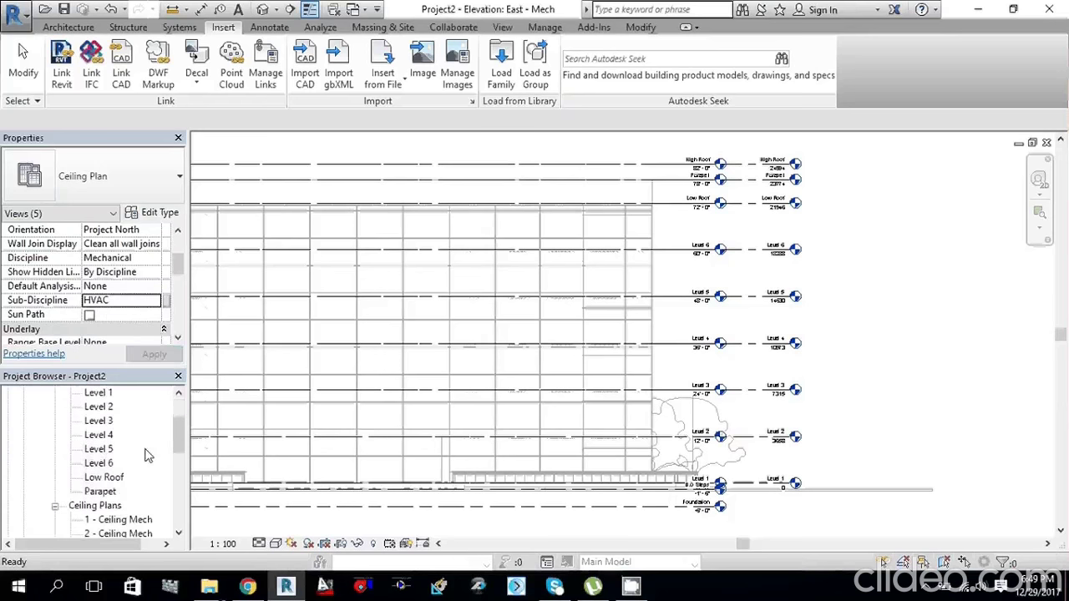
scroll(144, 455, down, 2)
click(104, 506)
shift+click(111, 450)
click(121, 421)
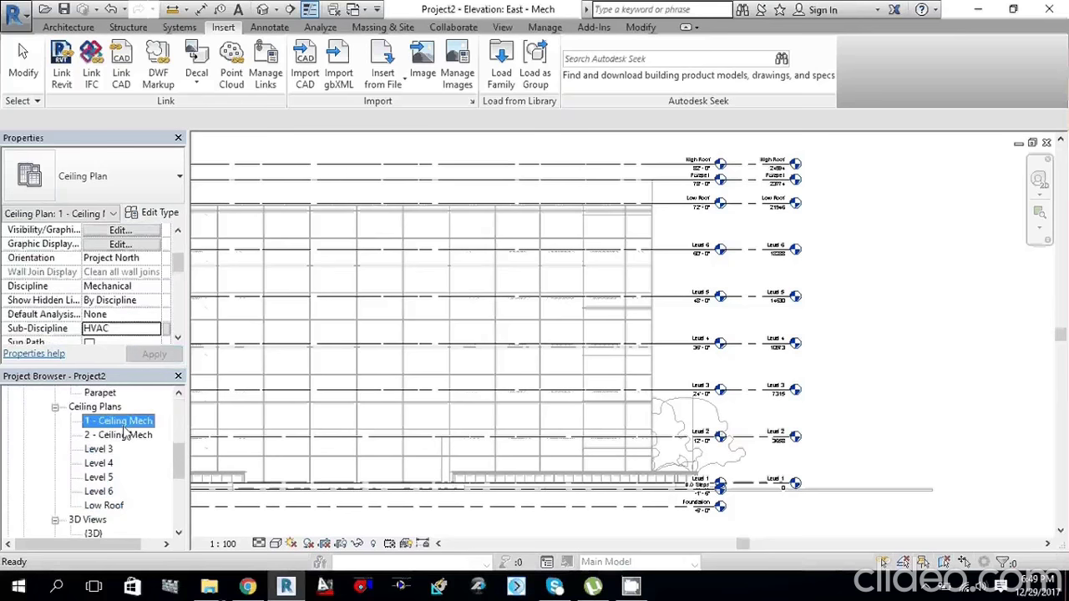
right_click(126, 422)
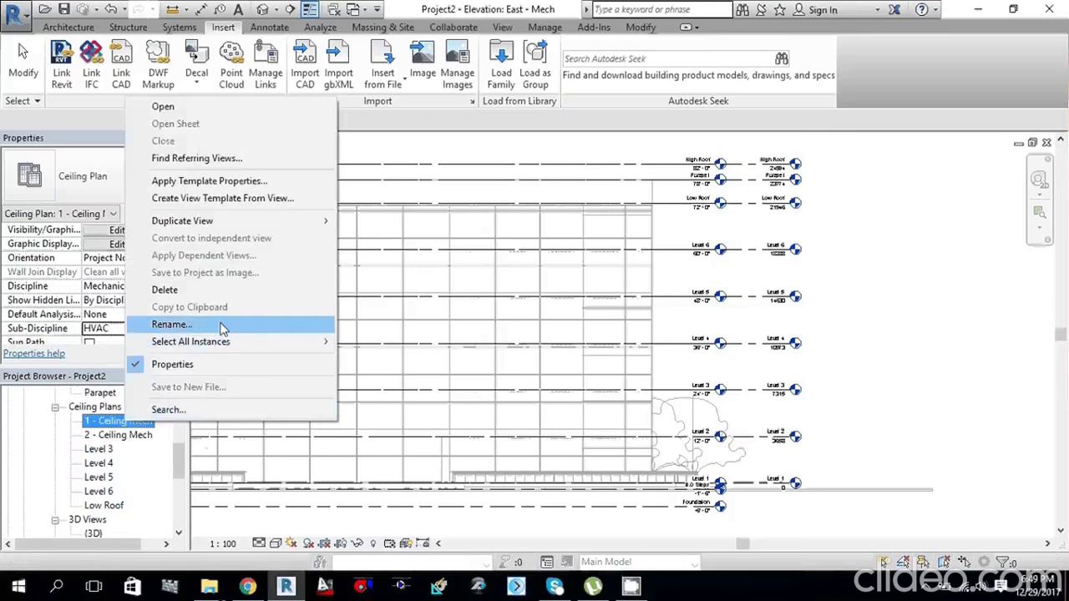
click(222, 325)
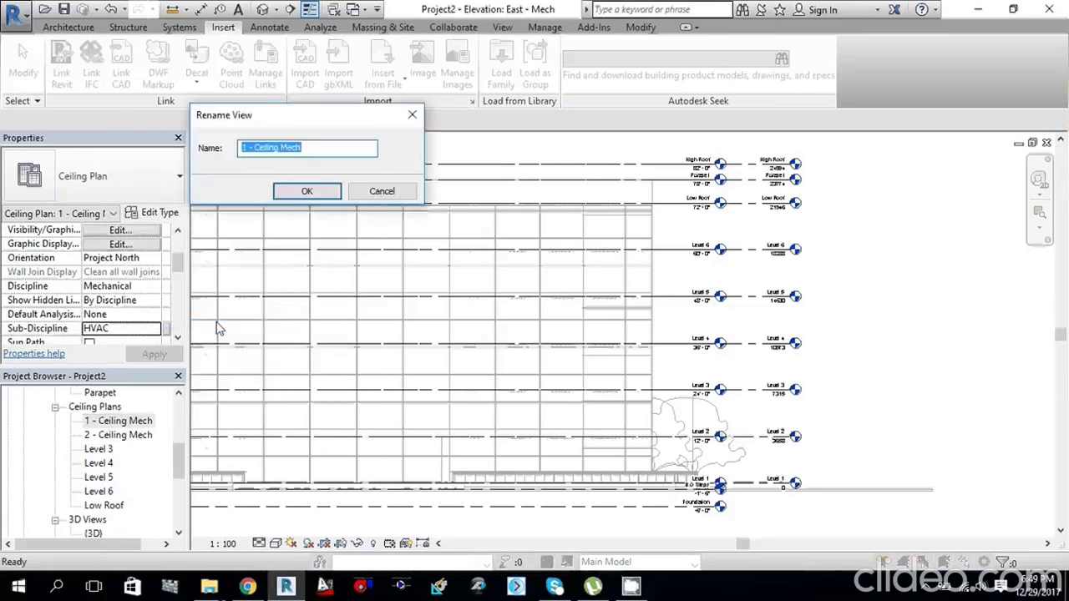
text(Level 1)
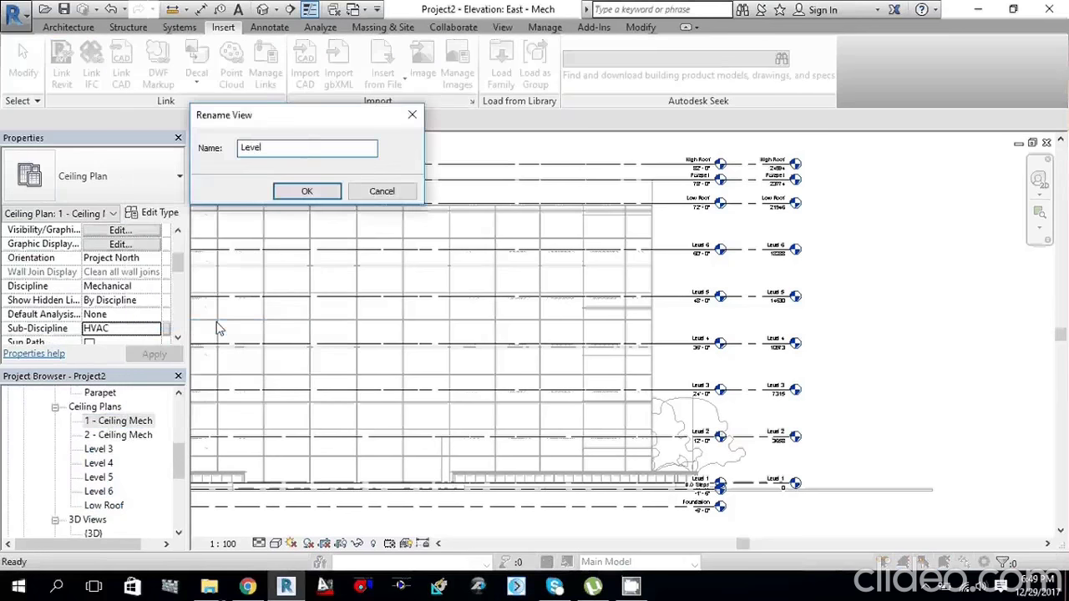
key(Return)
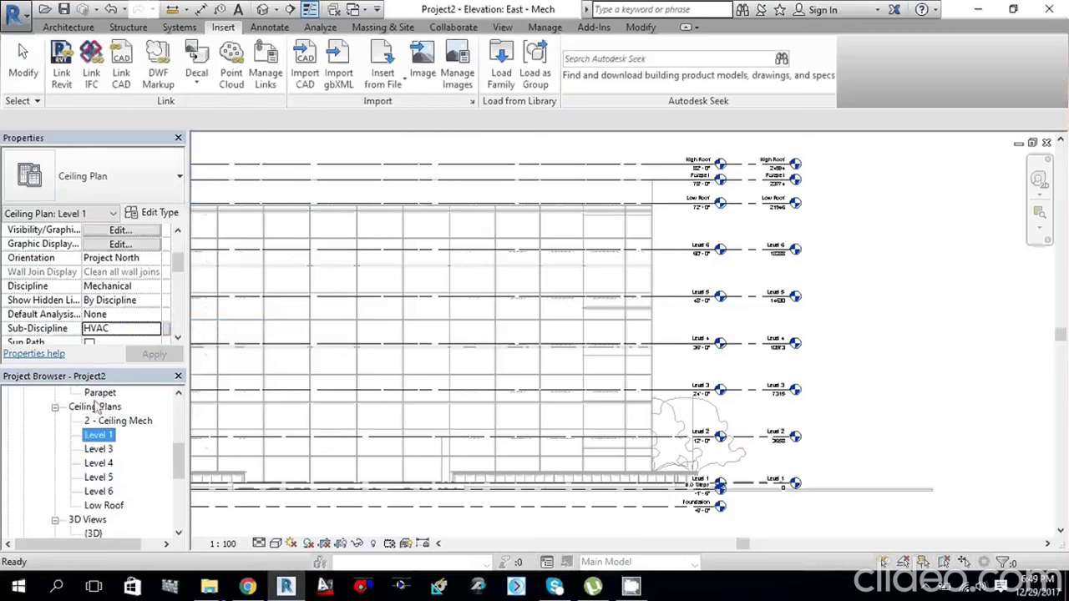
Step: Rename the HVAC ceiling plan view 2 - Ceiling Mech to Level 2
right_click(109, 422)
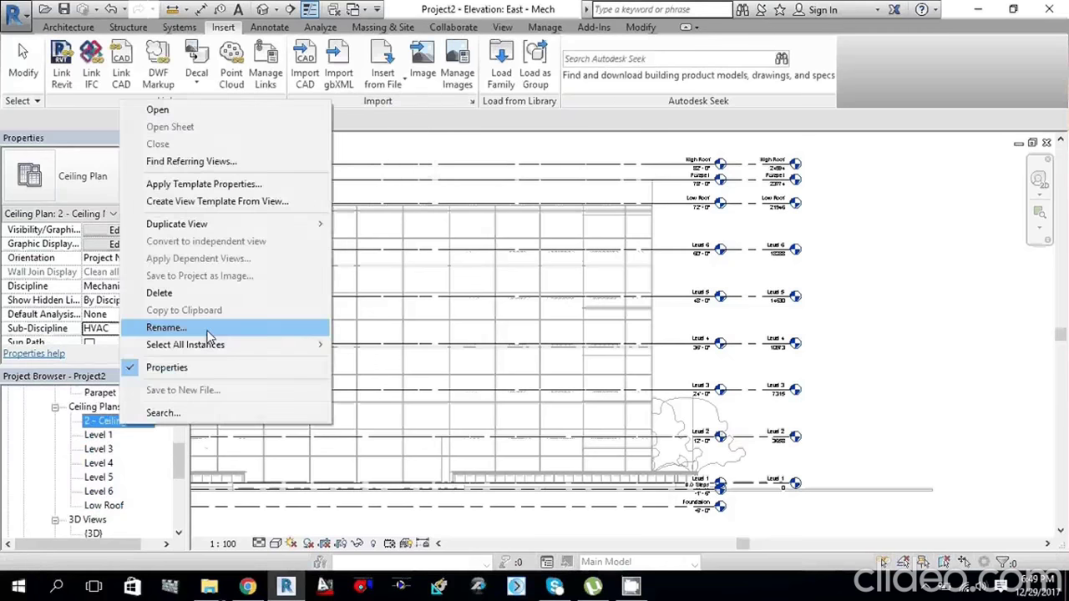
click(208, 328)
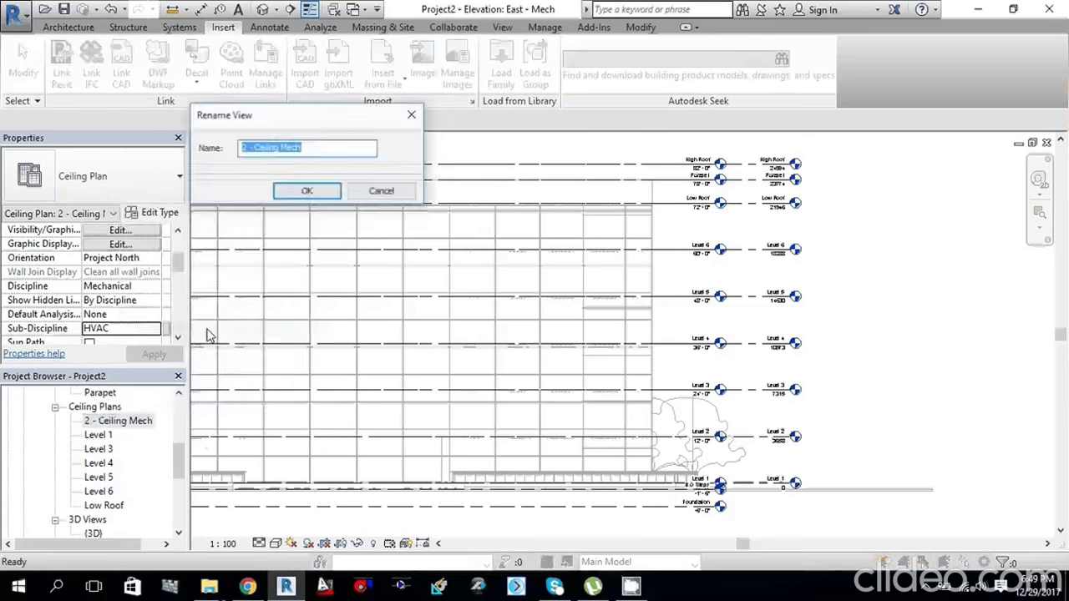
text(Level 2)
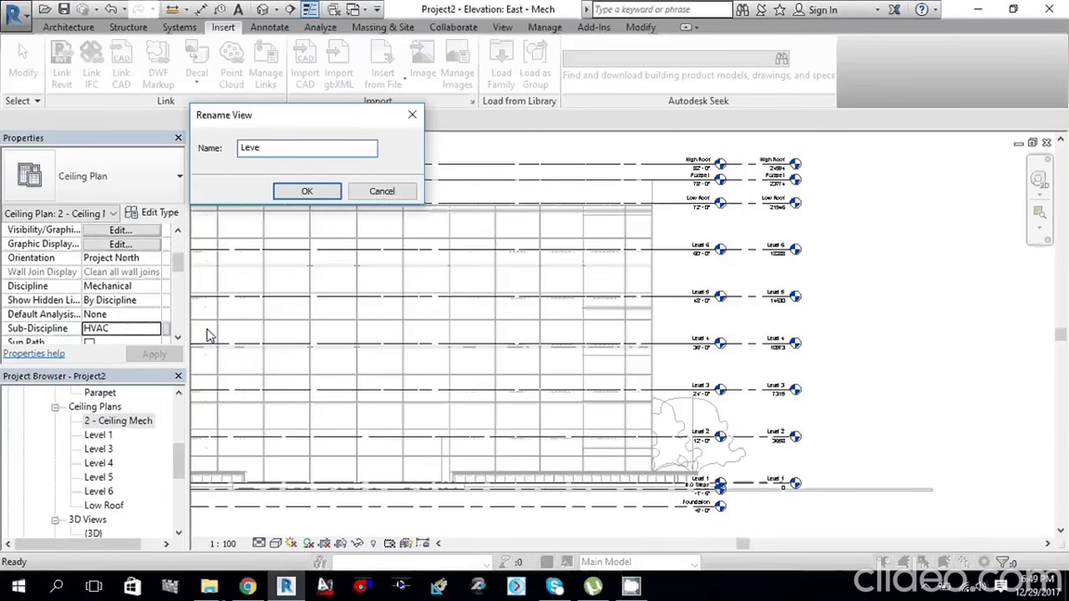
key(Return)
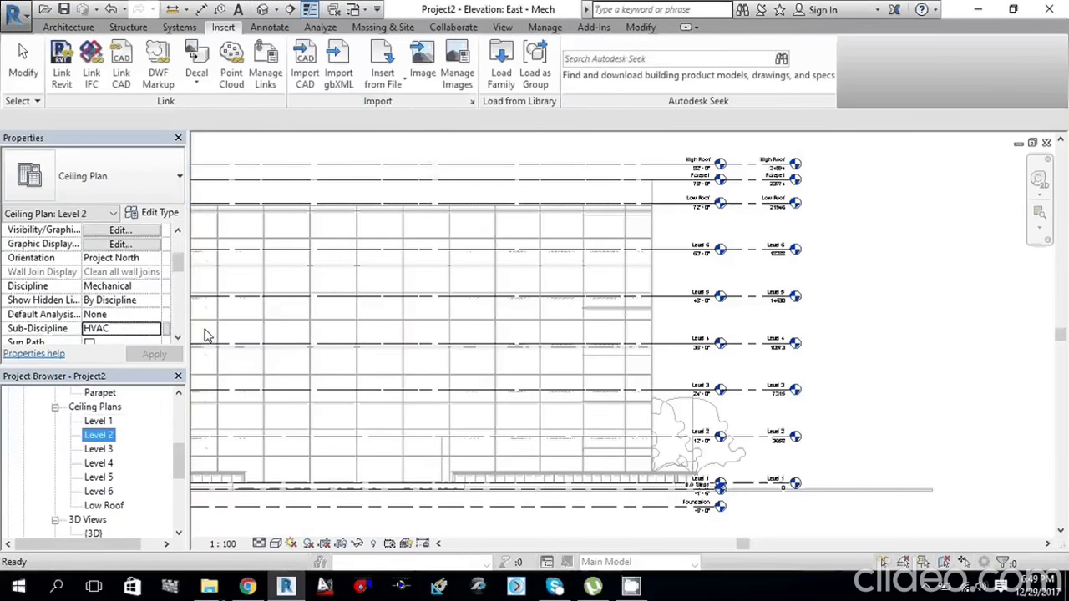
Step: Review the floor plans, ceiling plans, 3D view and elevations grouped under HVAC in the project's view list
drag(181, 467, 182, 436)
scroll(141, 455, down, 2)
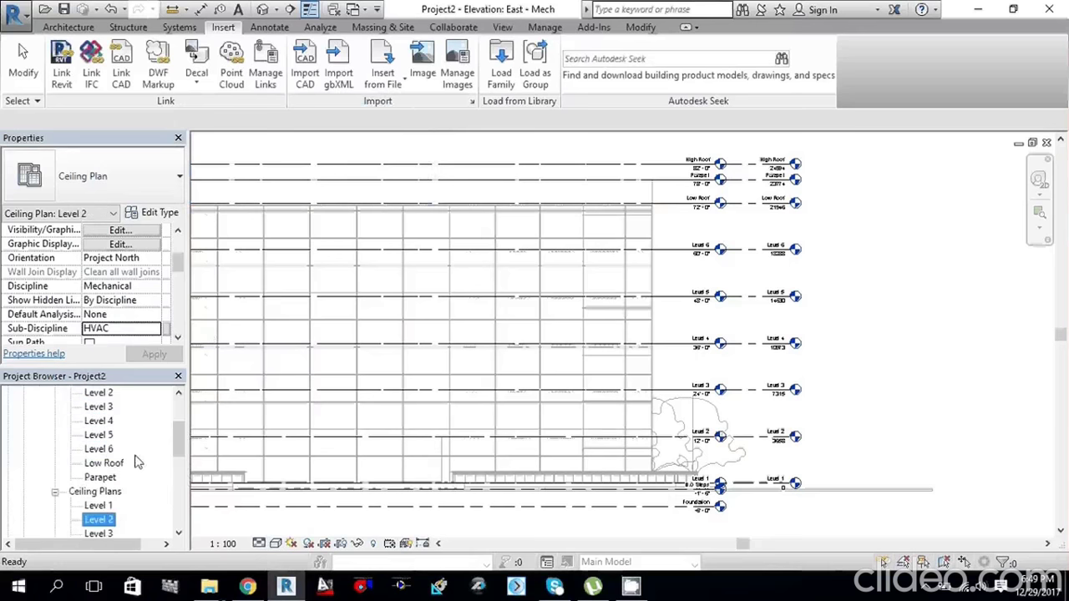
scroll(134, 466, down, 4)
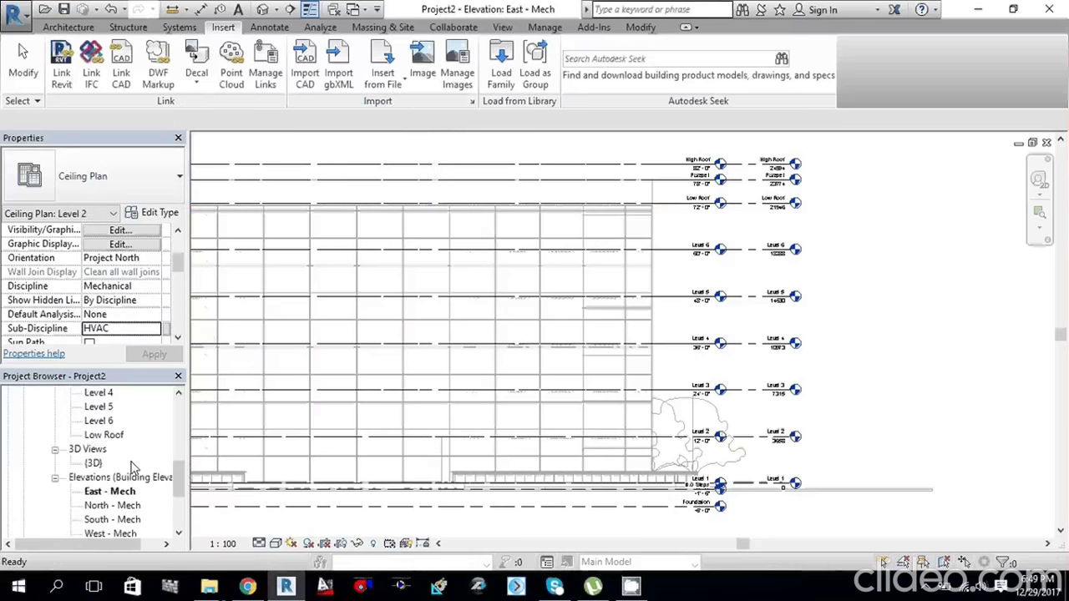
scroll(132, 468, down, 1)
scroll(185, 468, up, 4)
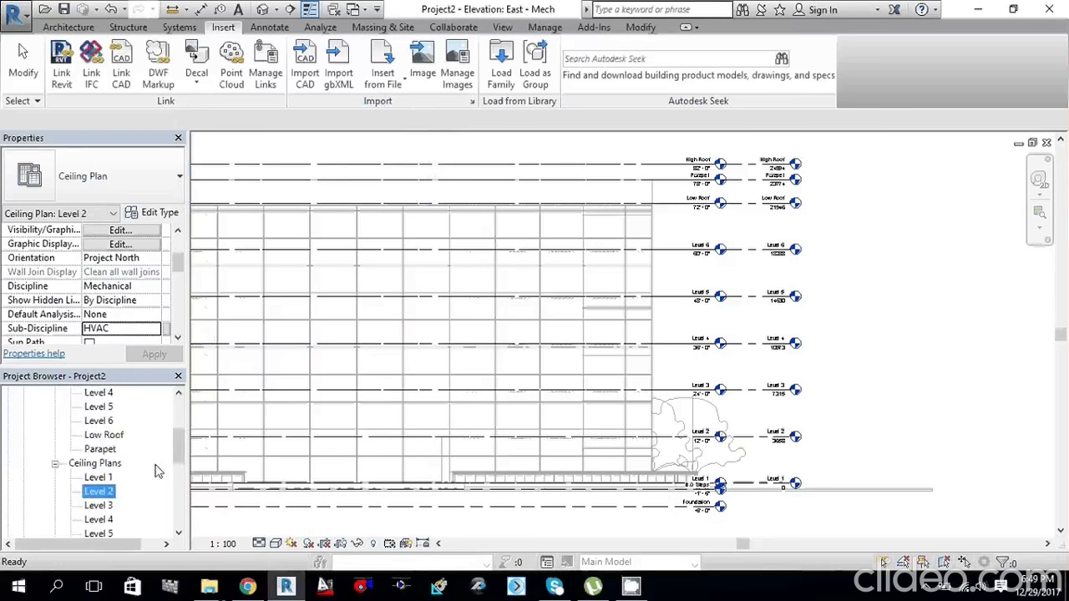
scroll(156, 471, down, 3)
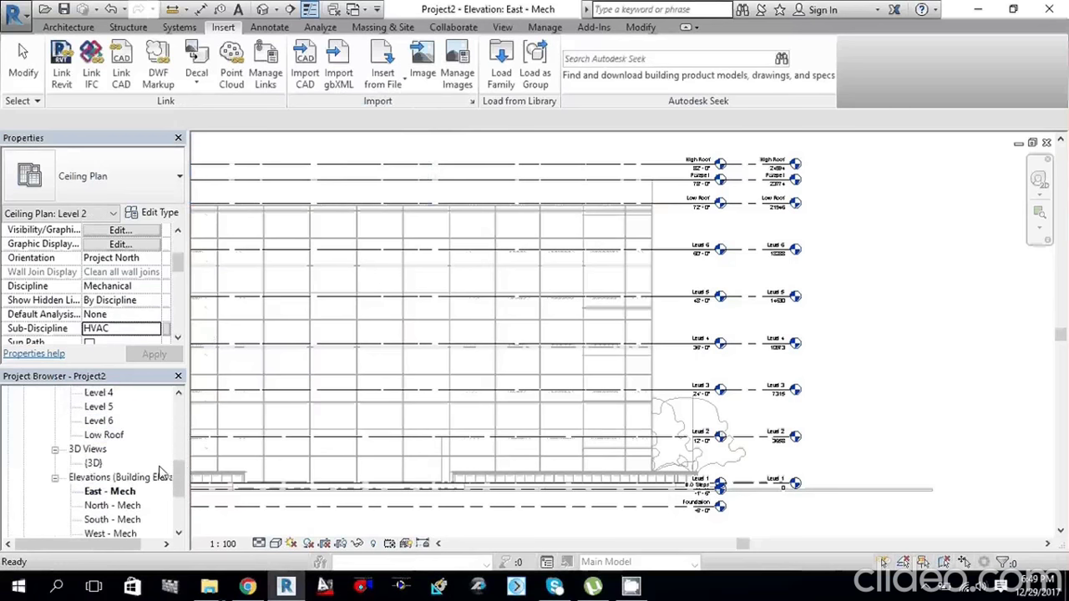
scroll(146, 469, down, 1)
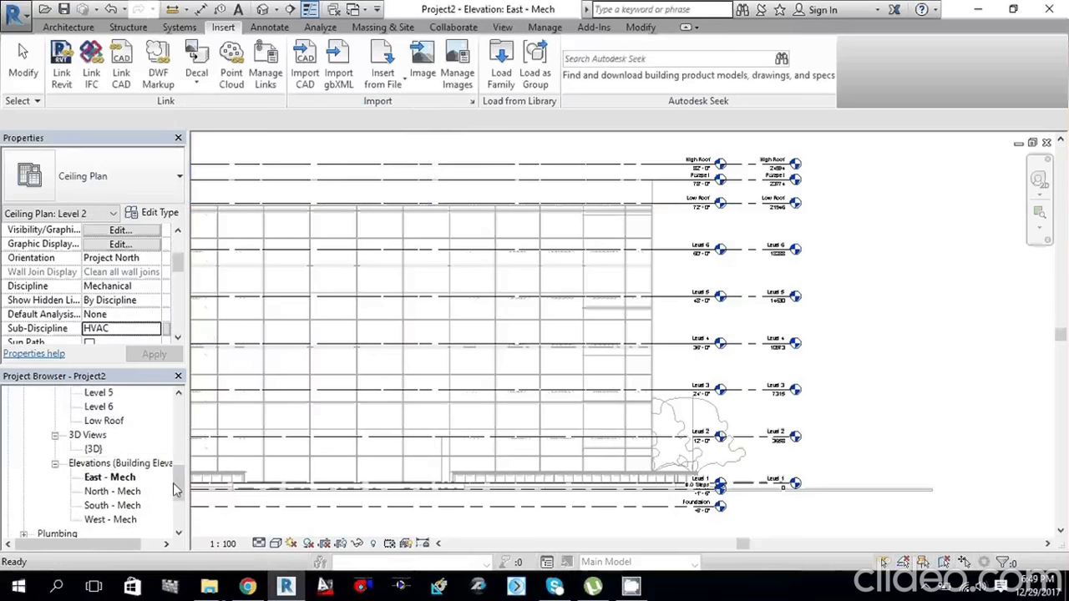
drag(177, 491, 180, 457)
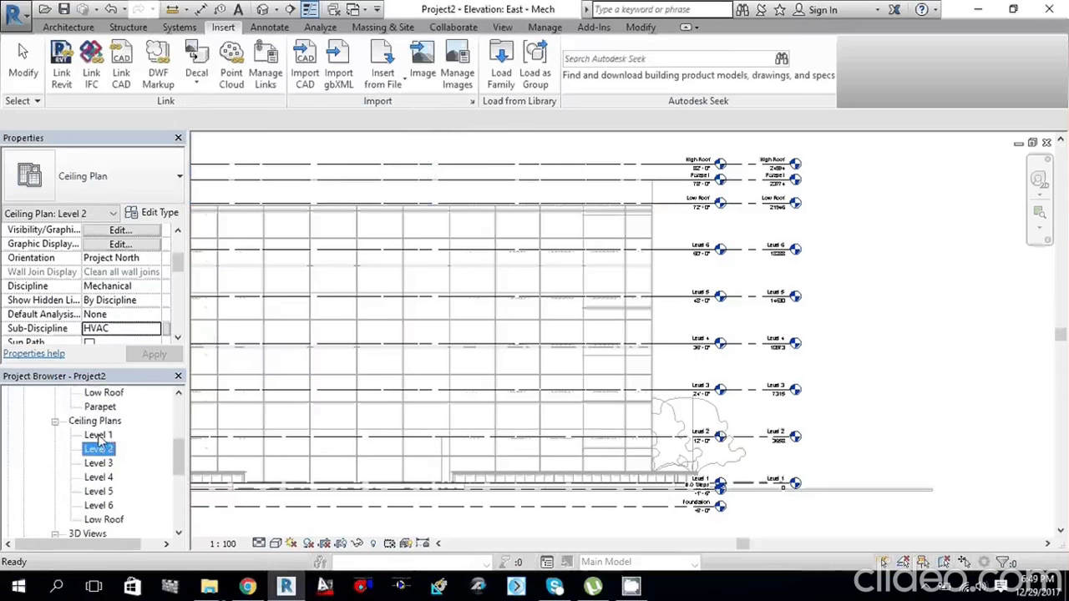
Step: Open the Level 1 ceiling plan under HVAC and look over the whole floor layout
click(97, 436)
double_click(98, 436)
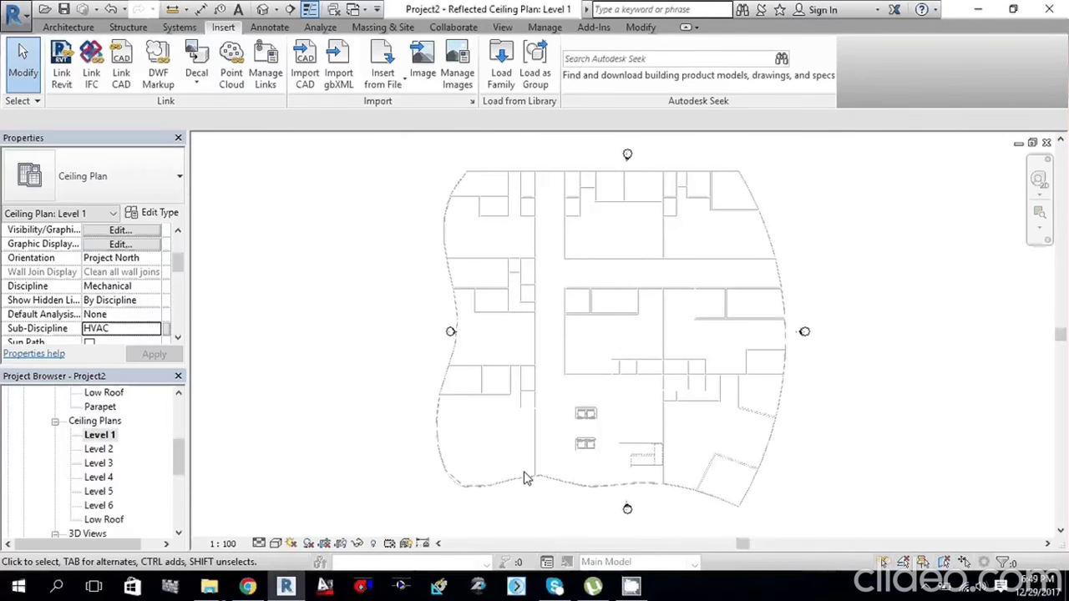
scroll(526, 478, up, 2)
scroll(372, 518, down, 3)
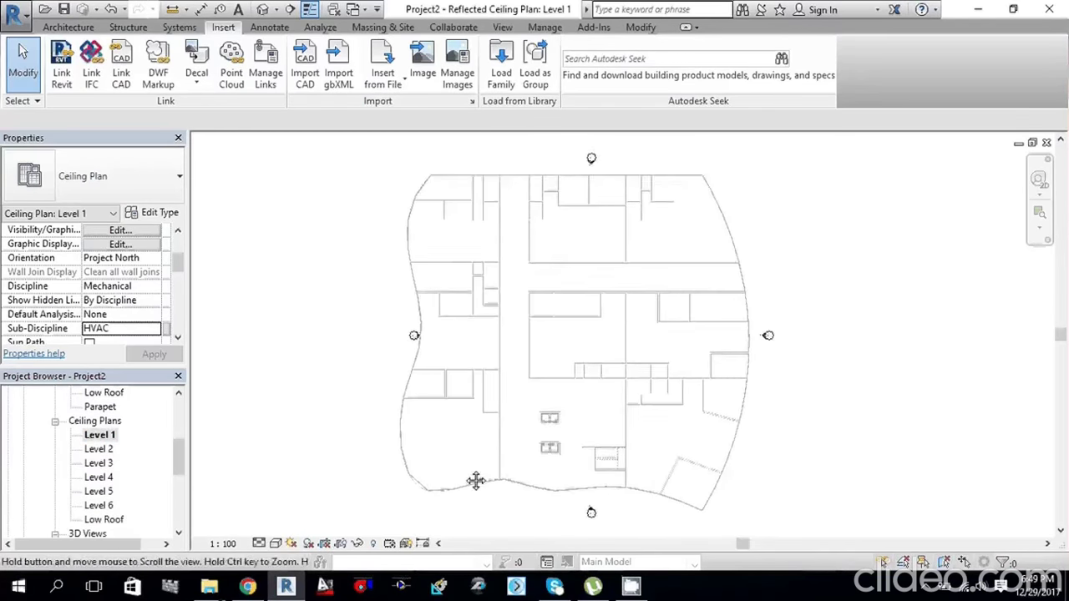
Step: Set the Level 1 ceiling plan's detail level to Fine and its visual style to Wireframe
click(259, 544)
click(279, 526)
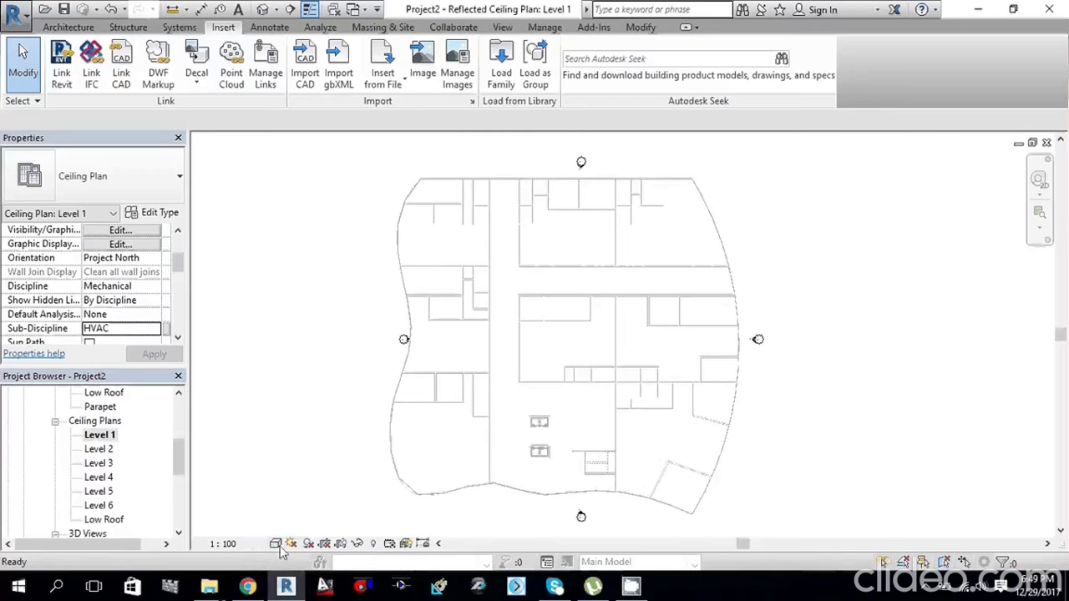
click(276, 544)
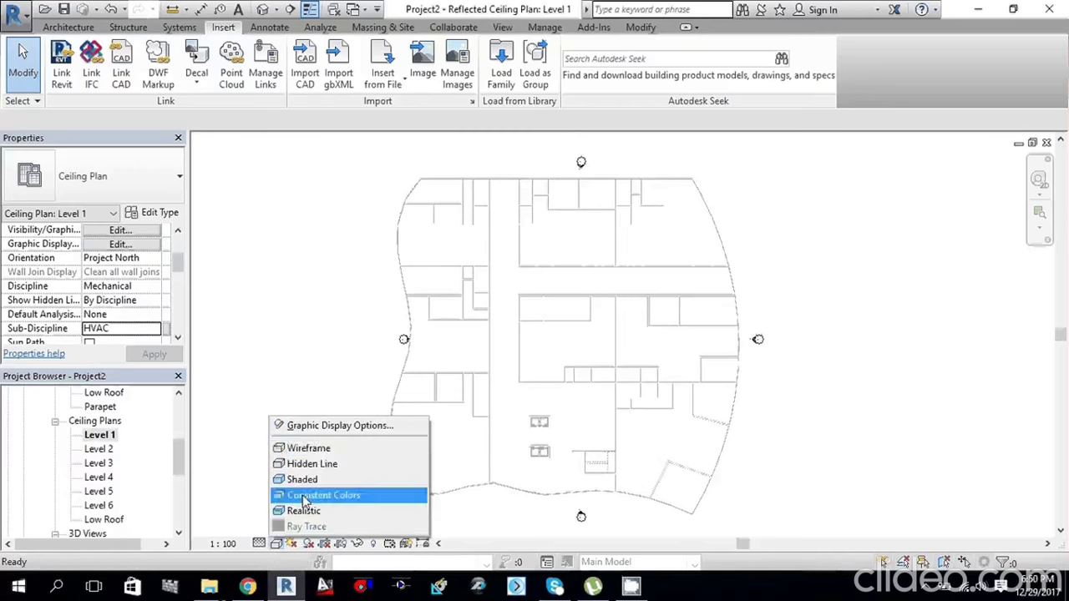
click(309, 446)
Step: Examine the ceiling grid of the large curved room in the southwest corner of the Level 1 ceiling plan
scroll(478, 503, up, 5)
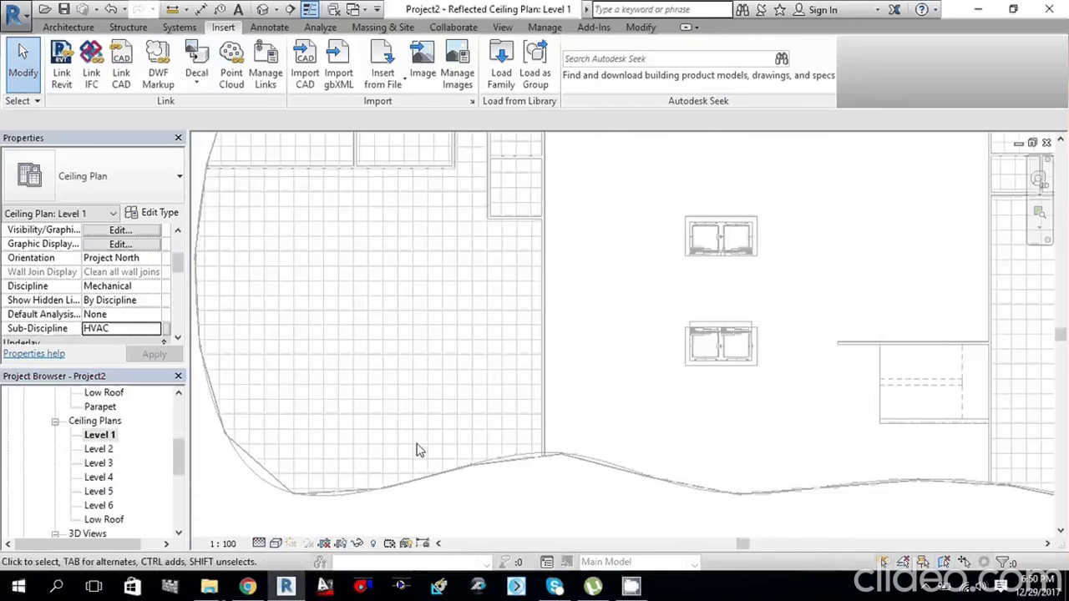
scroll(469, 378, up, 2)
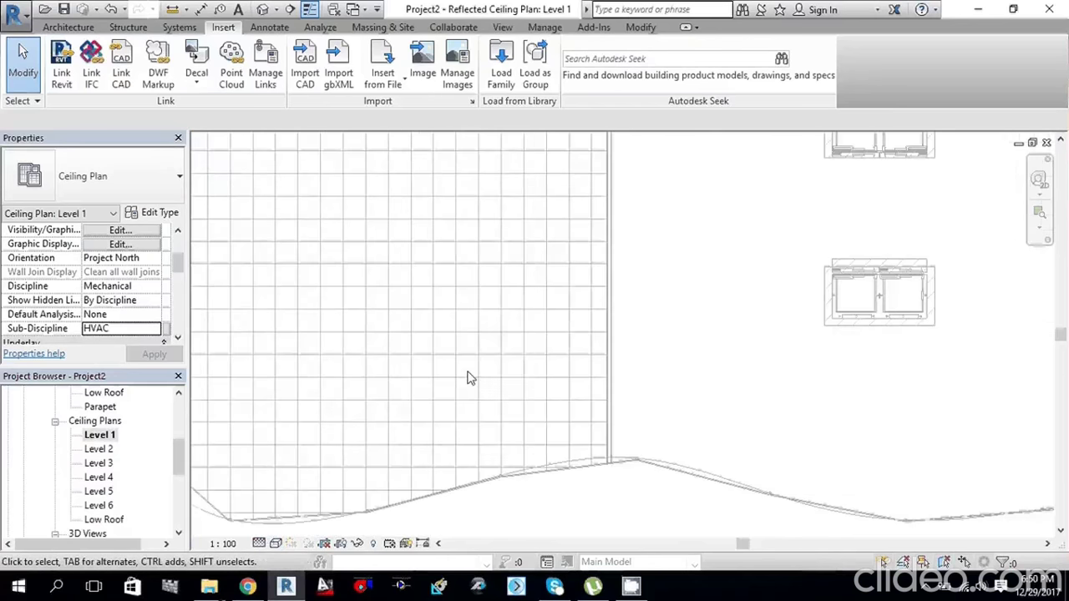
scroll(468, 377, down, 2)
middle_drag(465, 375, 420, 339)
scroll(468, 346, up, 2)
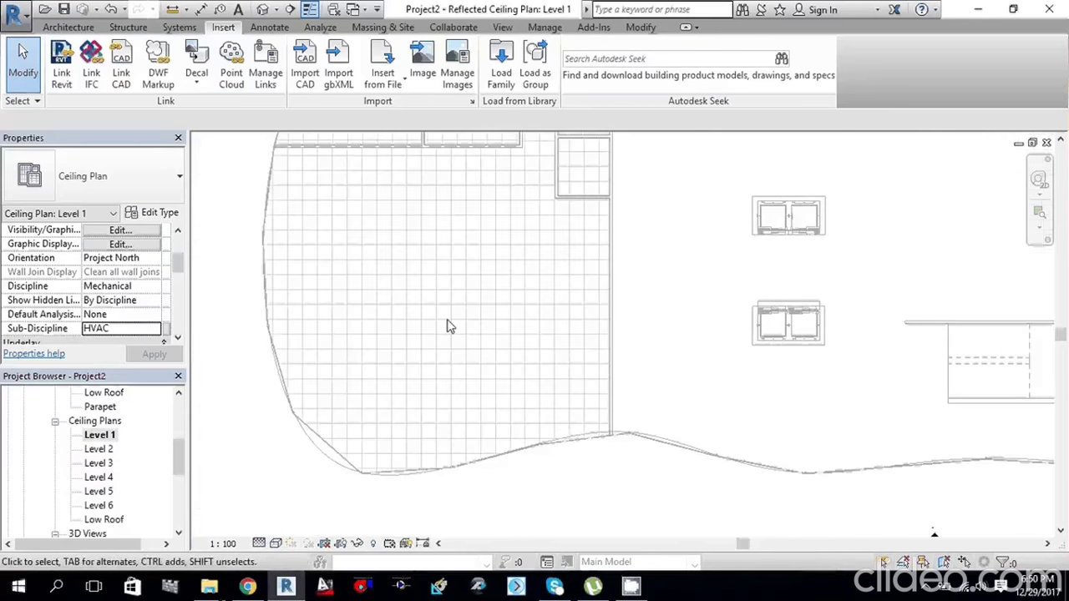
scroll(394, 338, down, 1)
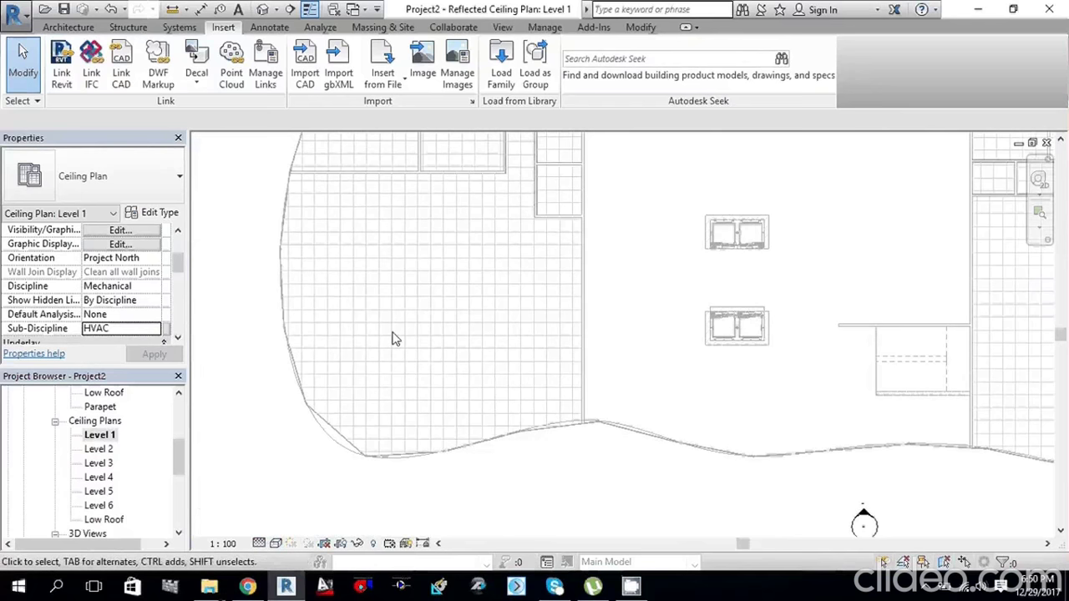
scroll(460, 291, down, 2)
scroll(405, 239, up, 2)
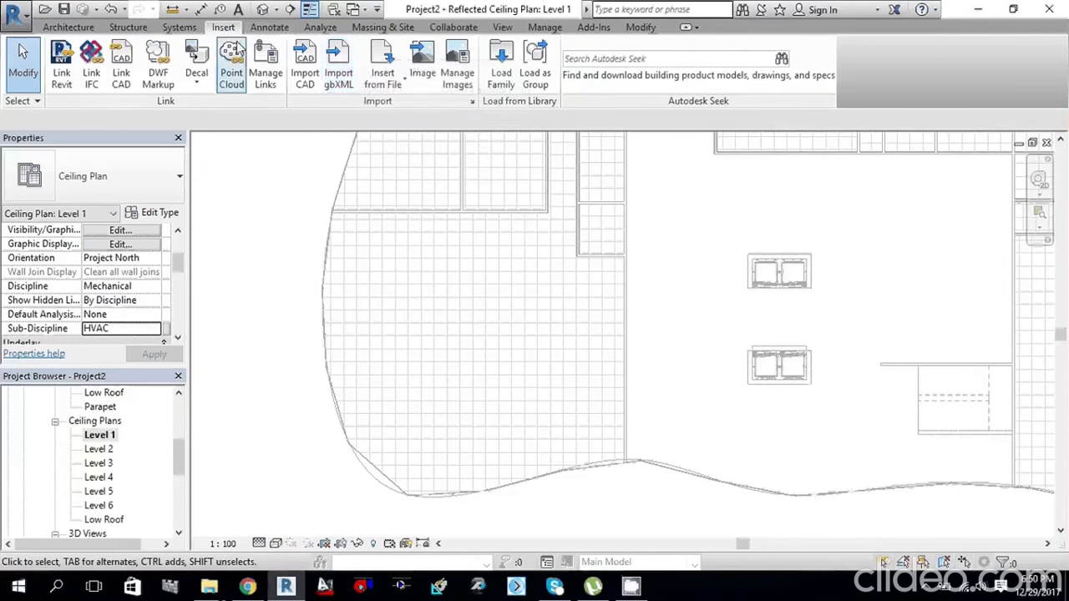
Step: Place a tagged space in the large curved southwest room of Level 1, with upper limit Level 2 and offset 0
click(320, 28)
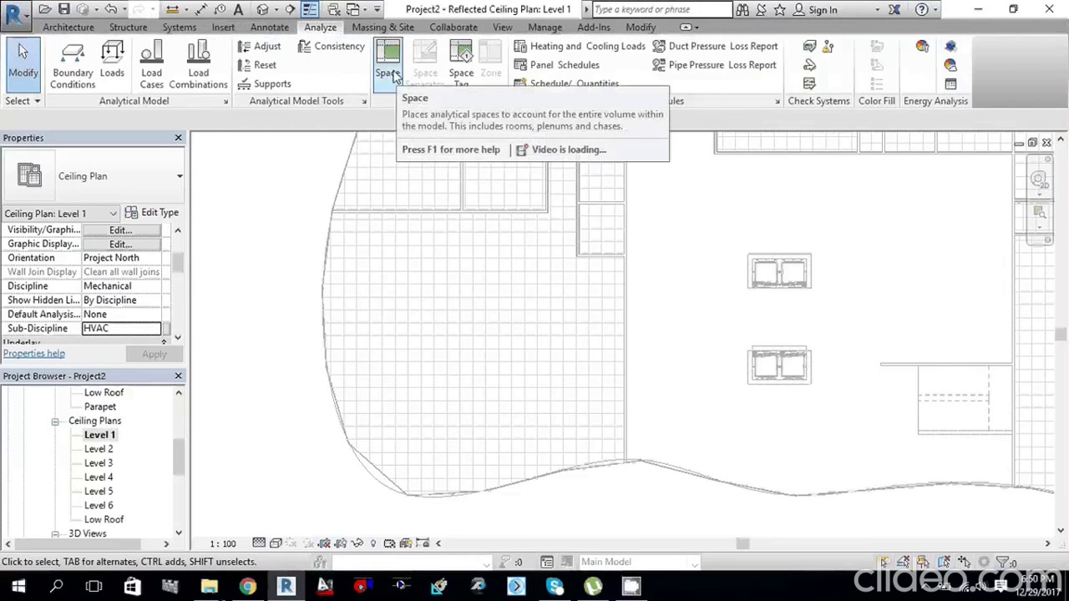
click(394, 75)
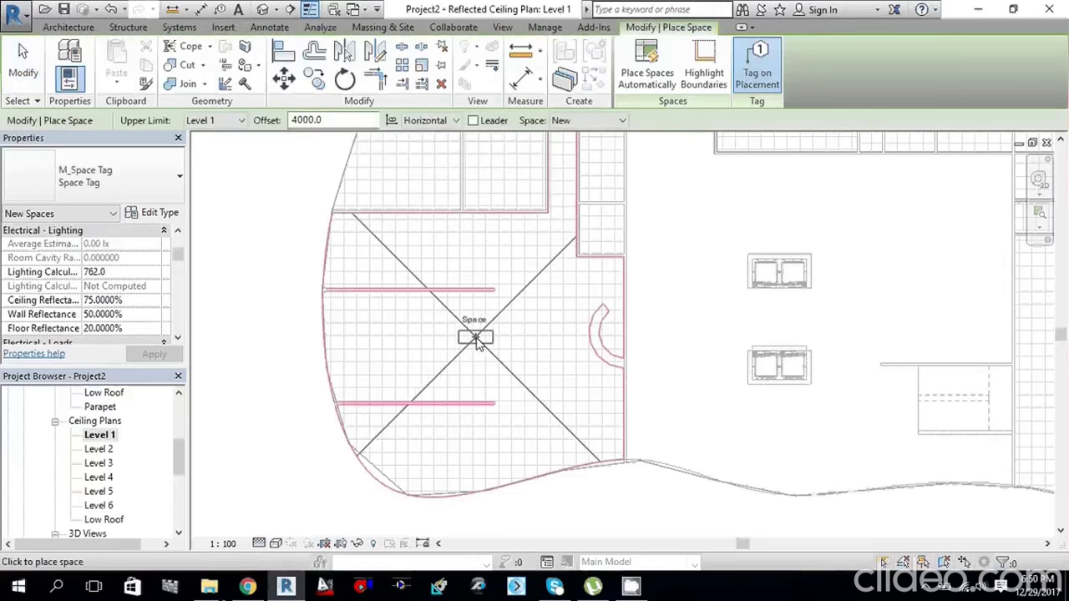
click(240, 120)
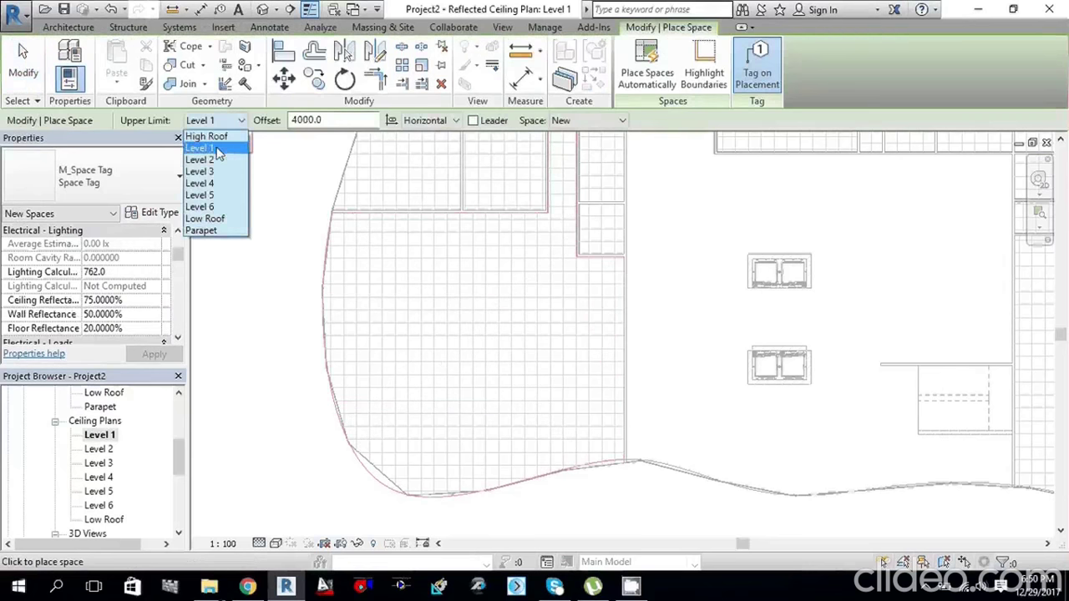
click(217, 161)
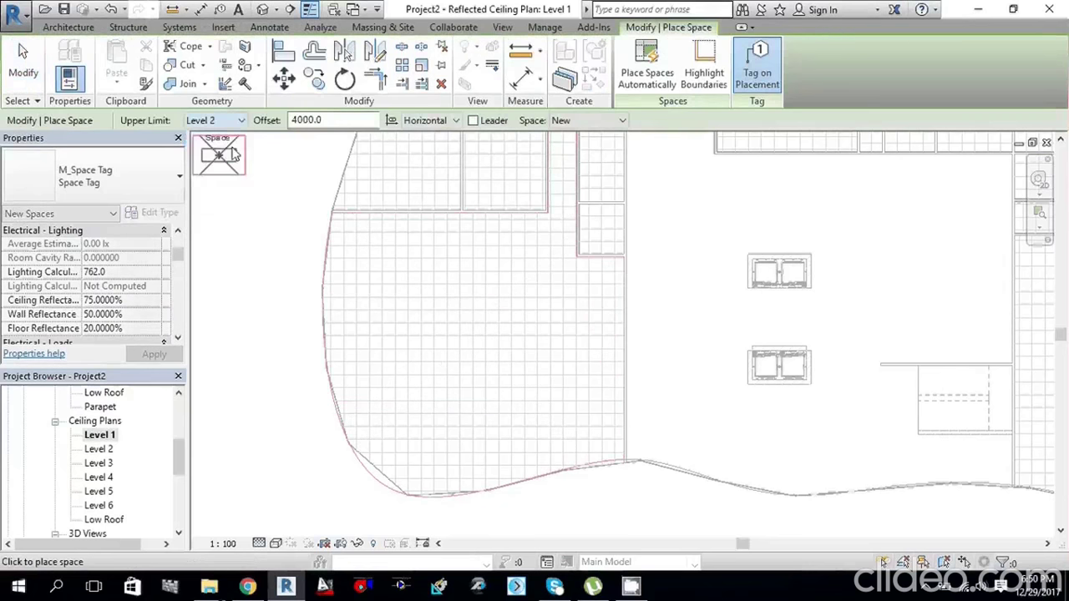
click(321, 120)
text(0)
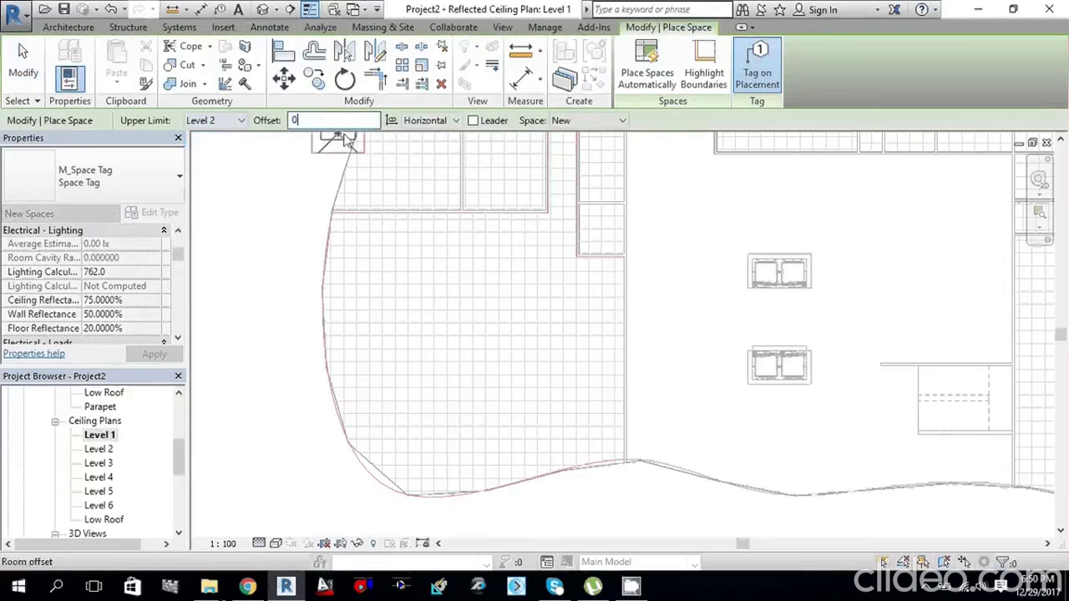
click(235, 120)
scroll(217, 159, up, 2)
click(209, 138)
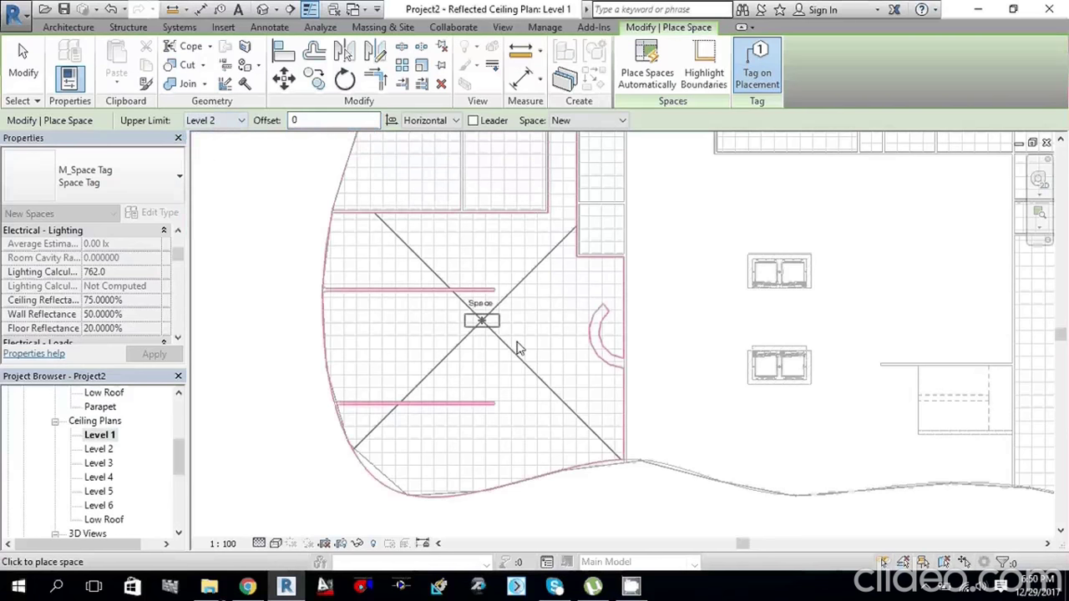
click(468, 333)
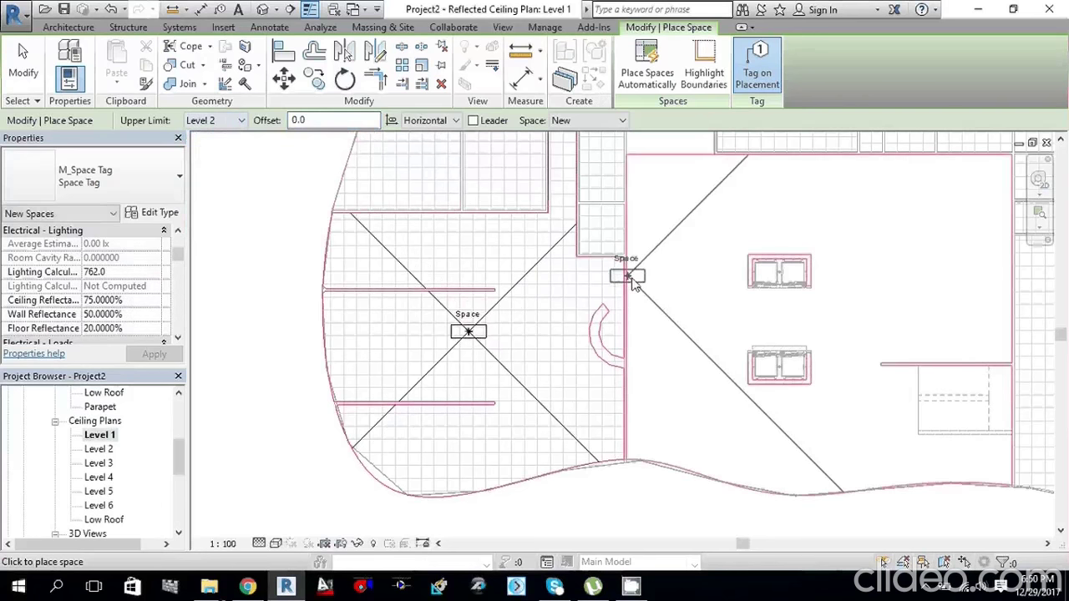
Step: Place spaces automatically in all remaining enclosed areas of Level 1 and finish placing spaces
scroll(632, 284, down, 2)
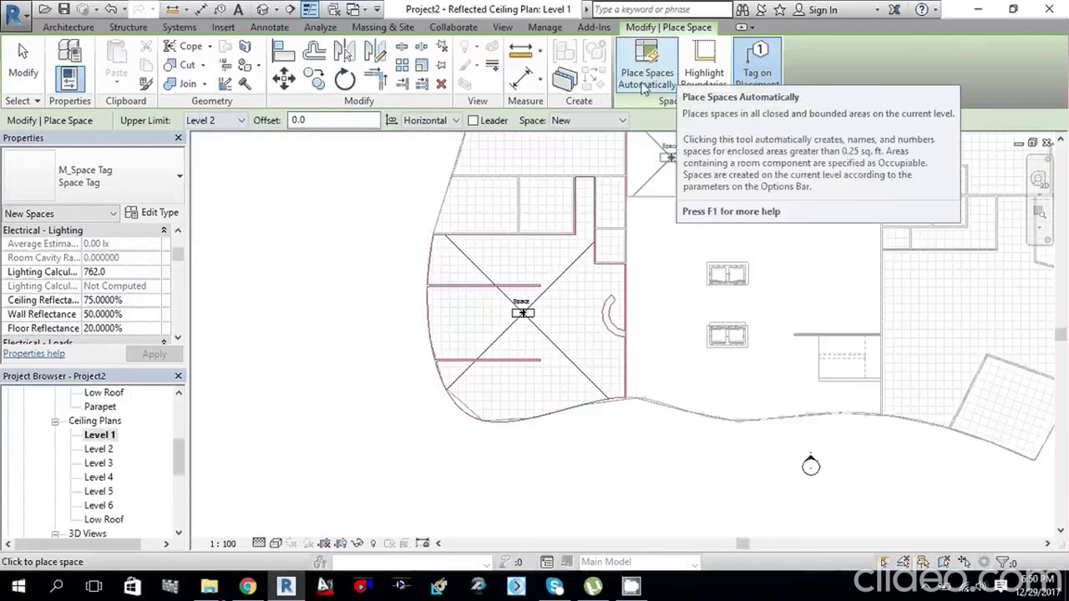
click(643, 89)
click(643, 88)
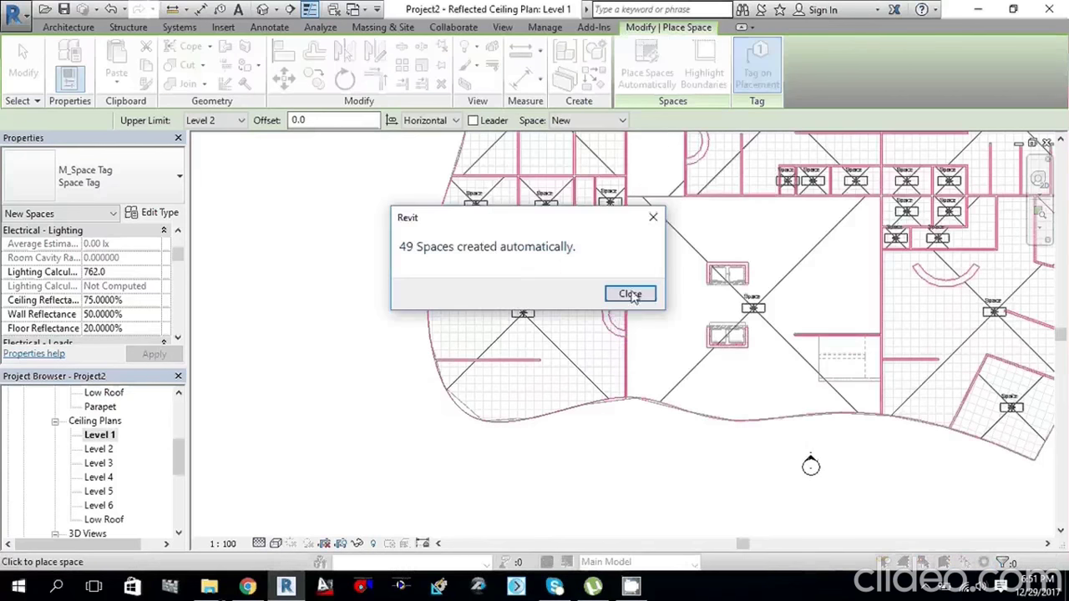
click(630, 295)
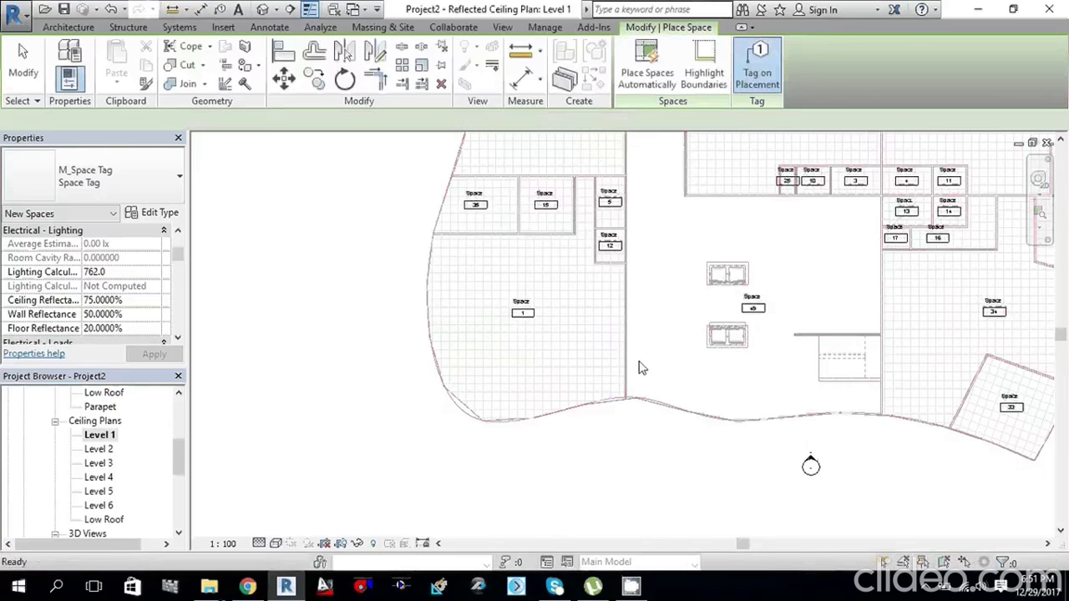
key(Escape)
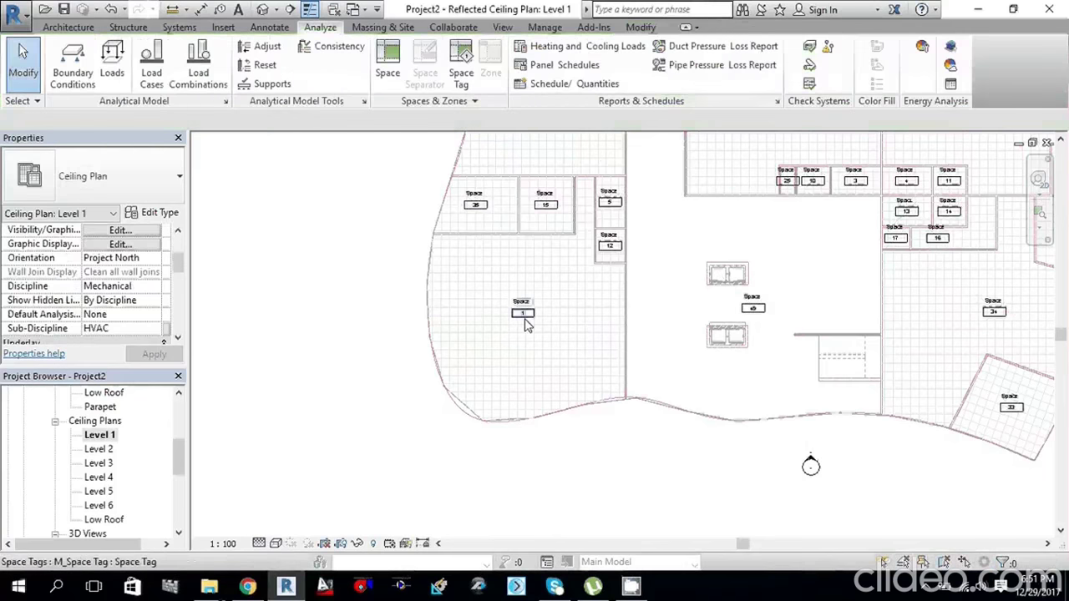
Step: Open the M_Space Tag family for editing from the tag of space 1 in the southwest room
scroll(525, 324, up, 2)
scroll(526, 324, up, 1)
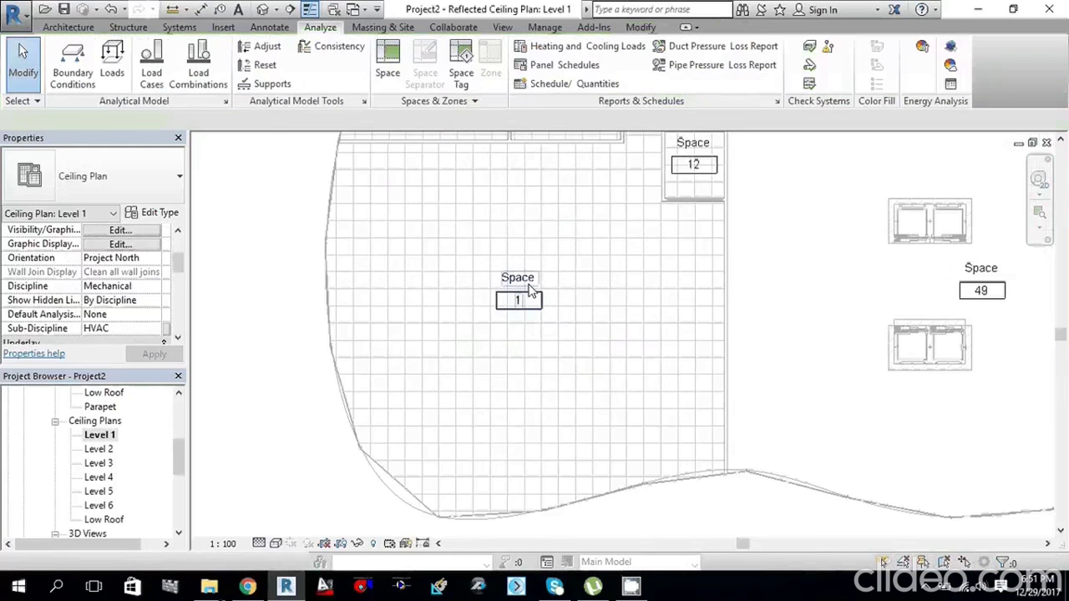
click(530, 290)
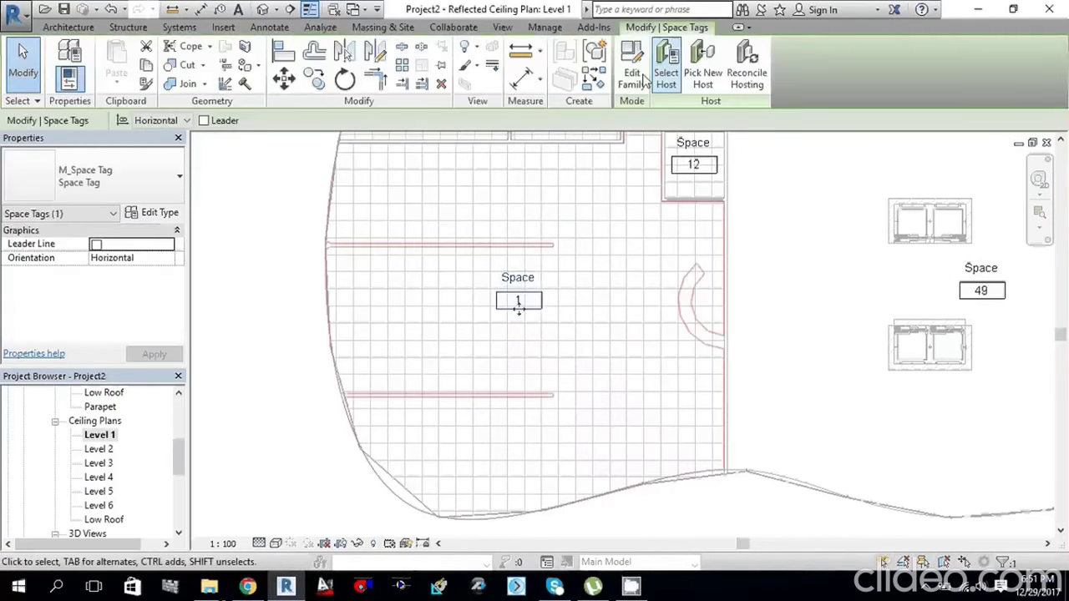
click(641, 78)
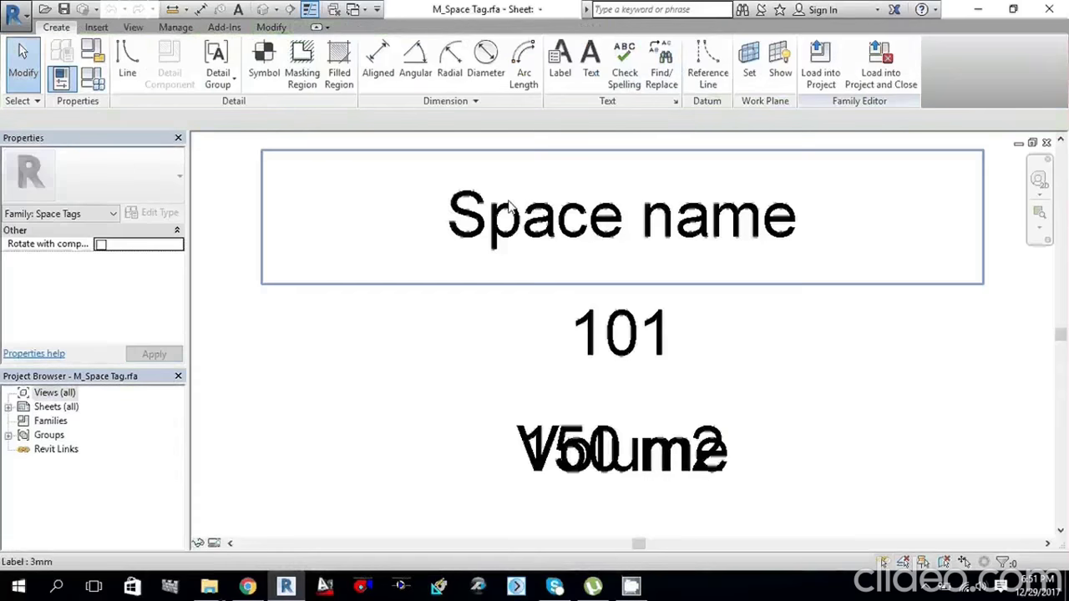
Step: Replace the Name parameter of the Space name label with the Room Name parameter
click(574, 219)
click(542, 67)
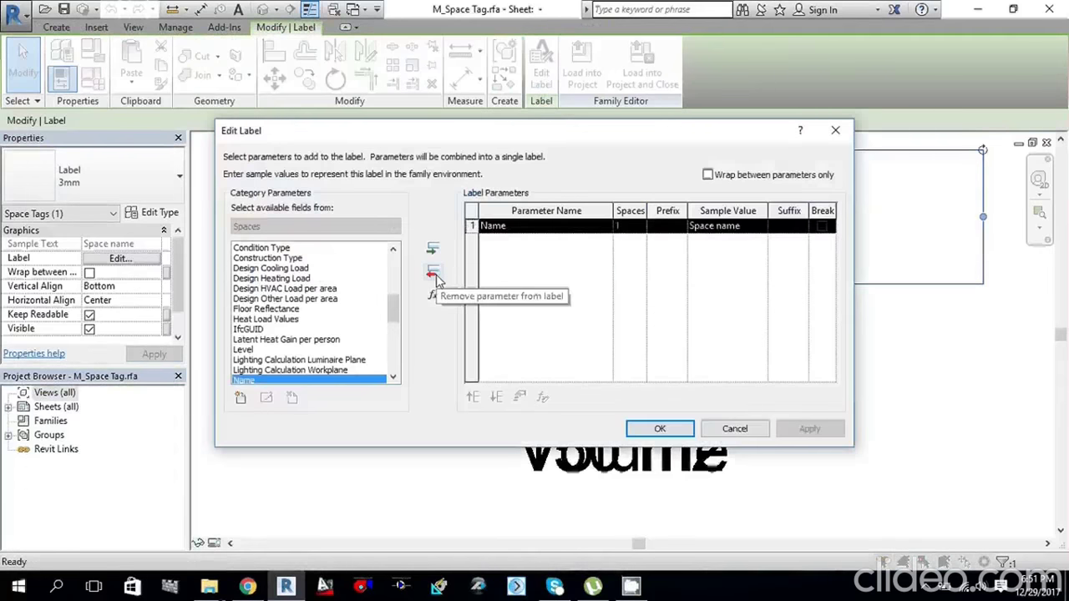
click(433, 274)
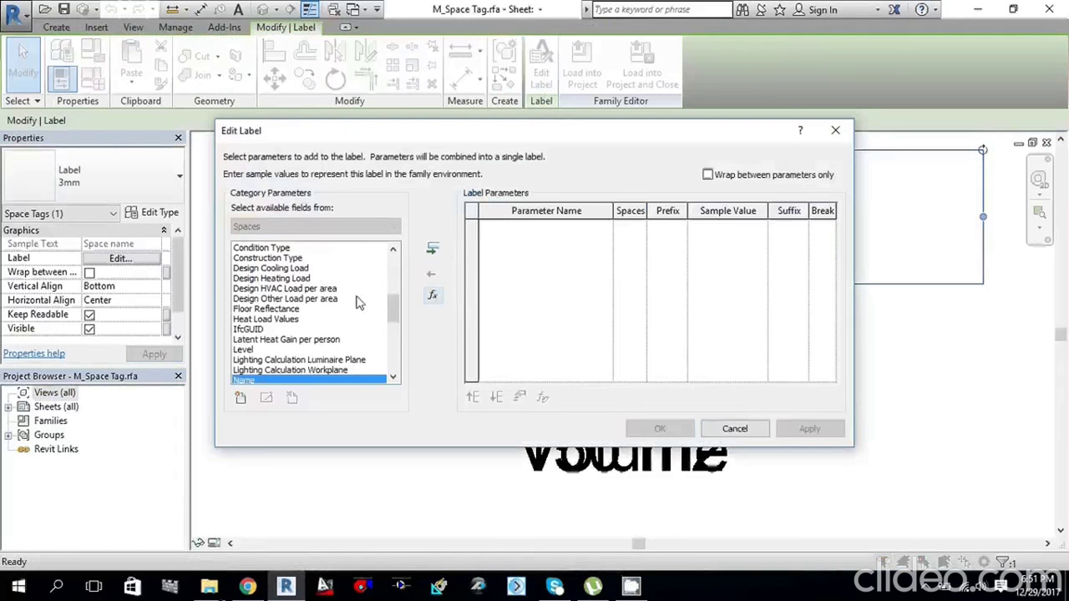
scroll(349, 313, down, 3)
scroll(348, 313, down, 5)
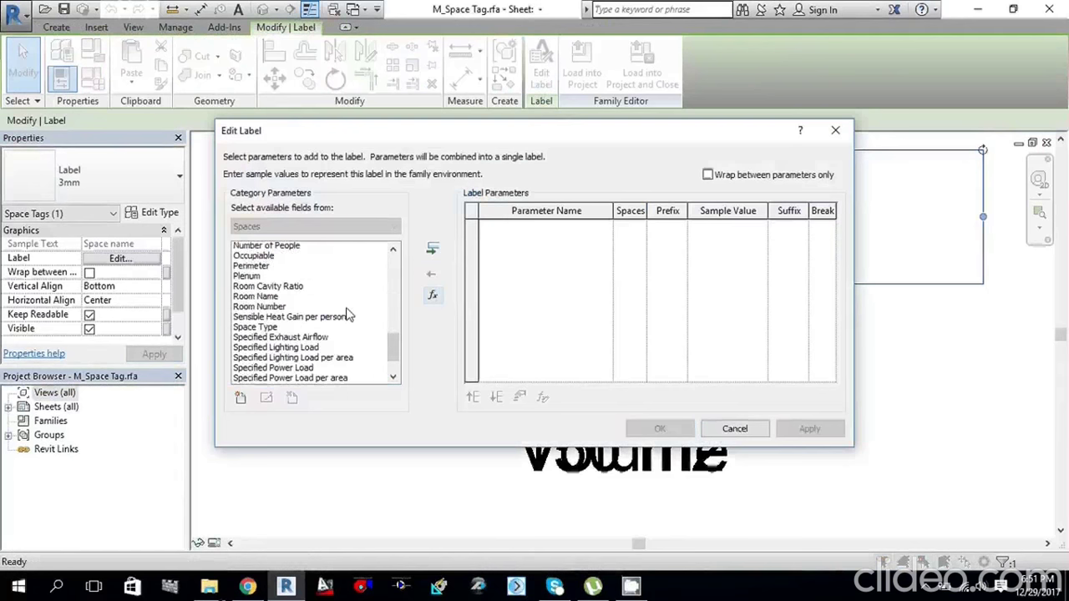
scroll(308, 357, up, 1)
scroll(307, 358, up, 1)
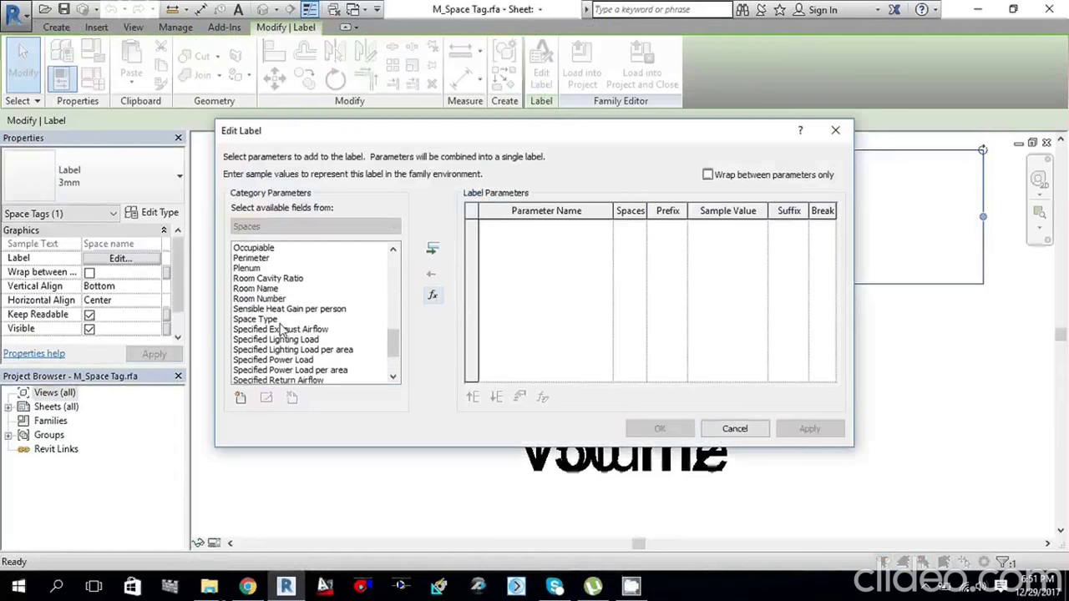
click(271, 290)
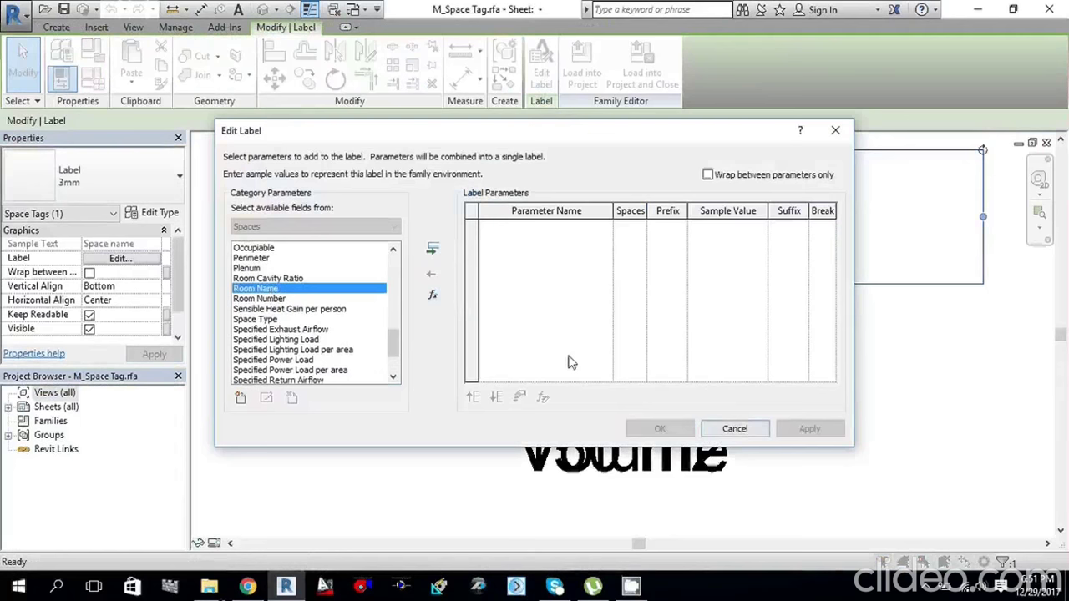
click(433, 250)
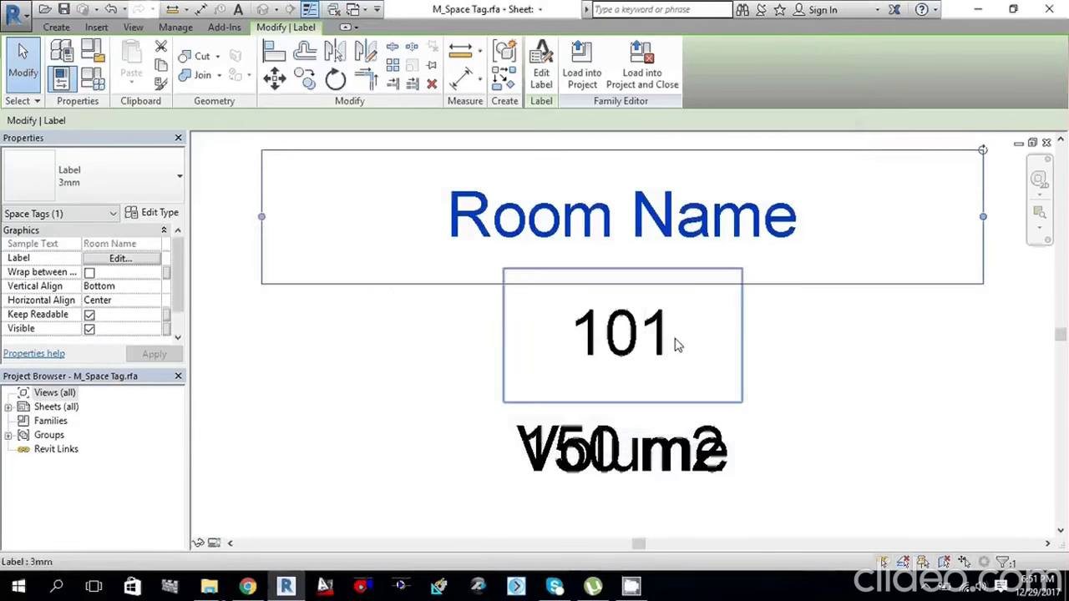
Step: Replace the Number parameter of the 101 label with the Room Number parameter
click(677, 346)
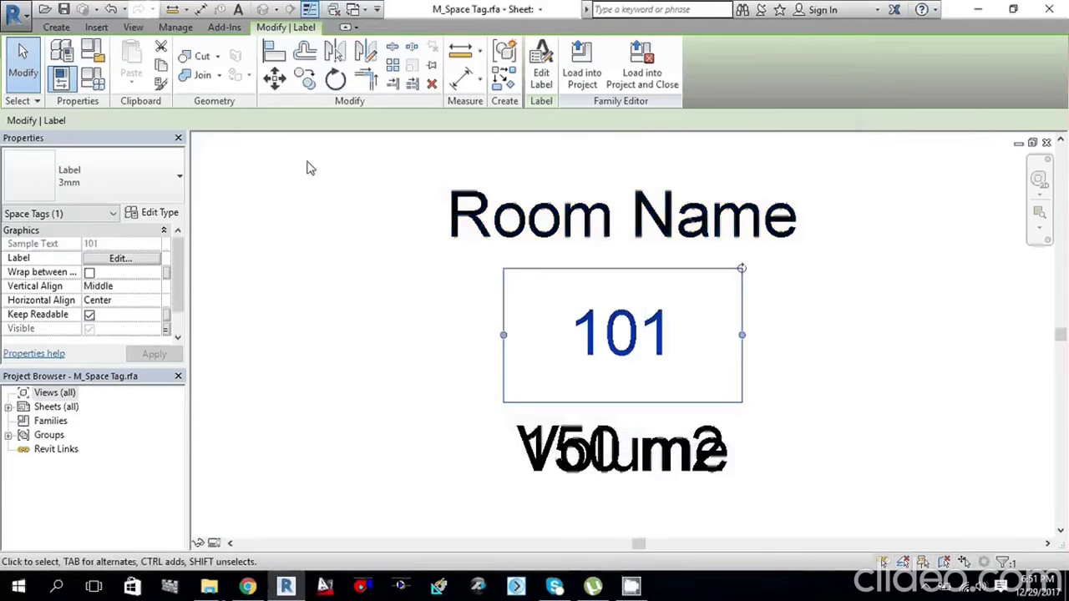
click(542, 76)
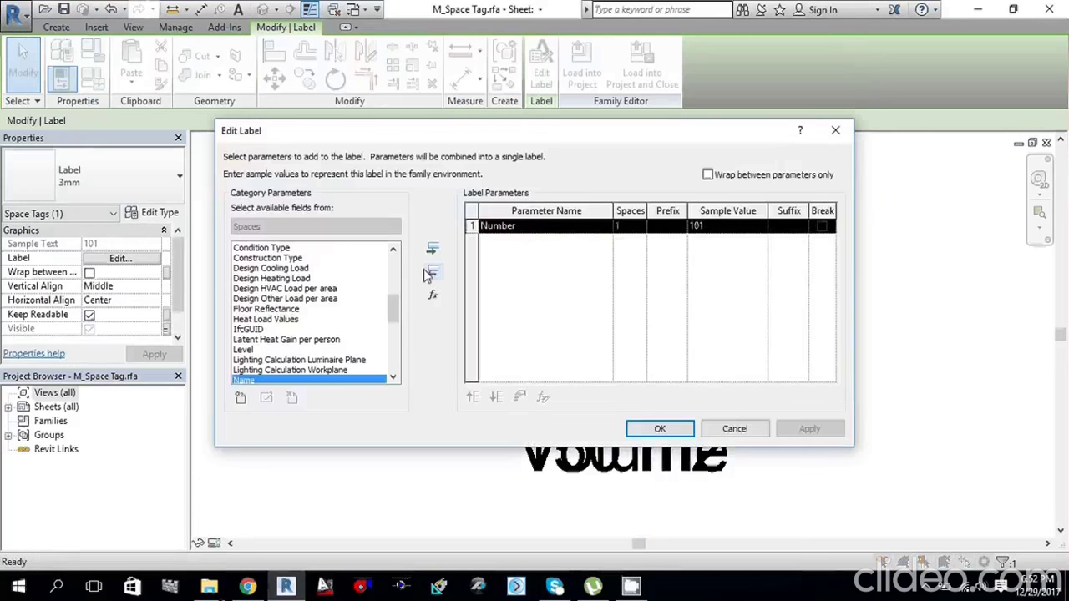
click(430, 274)
scroll(269, 371, down, 2)
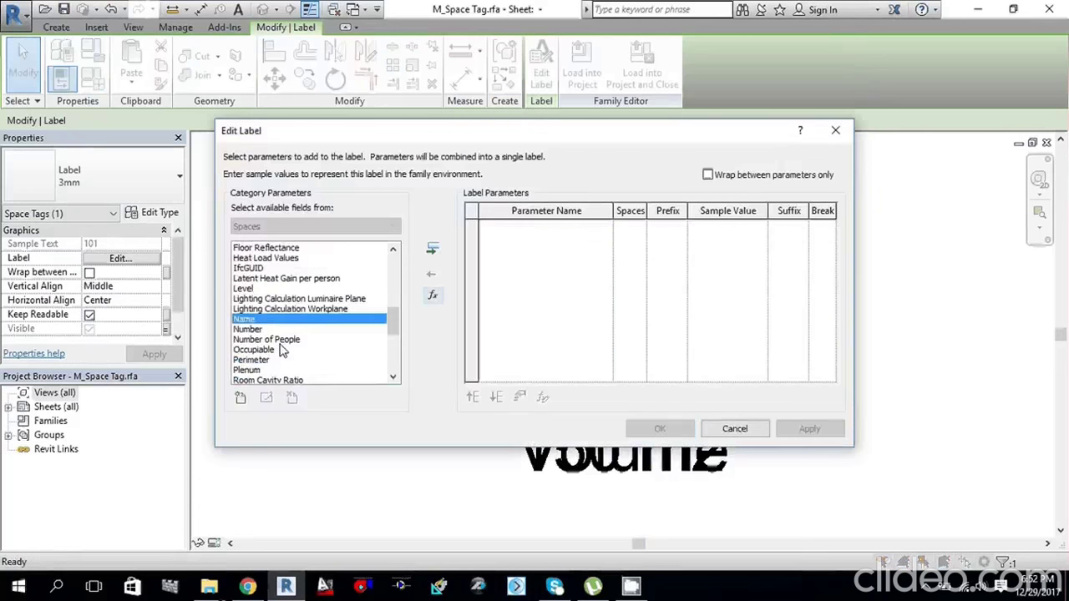
scroll(269, 368, down, 2)
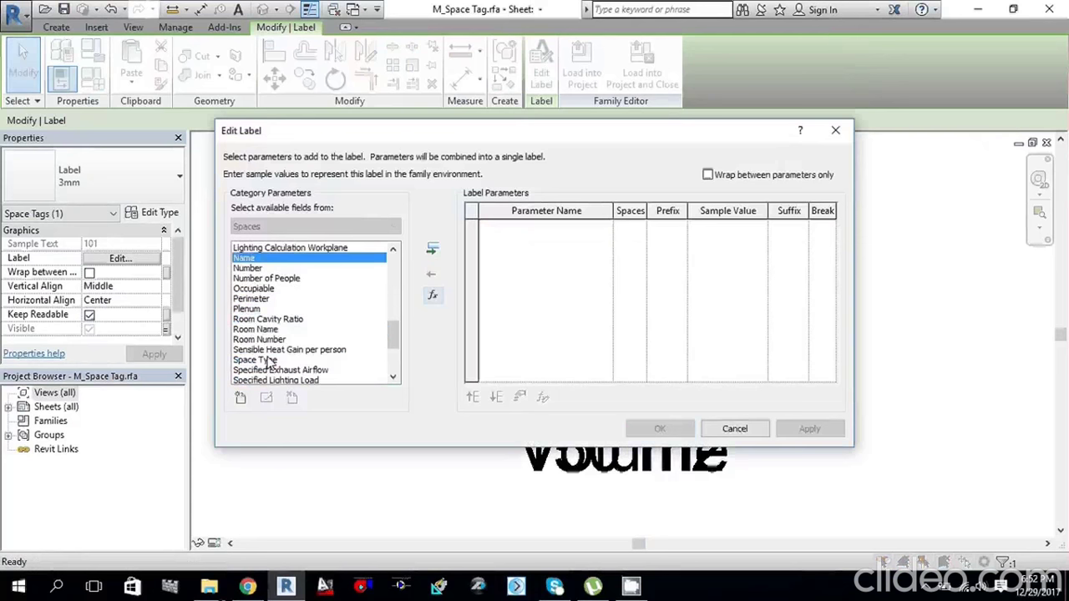
click(260, 340)
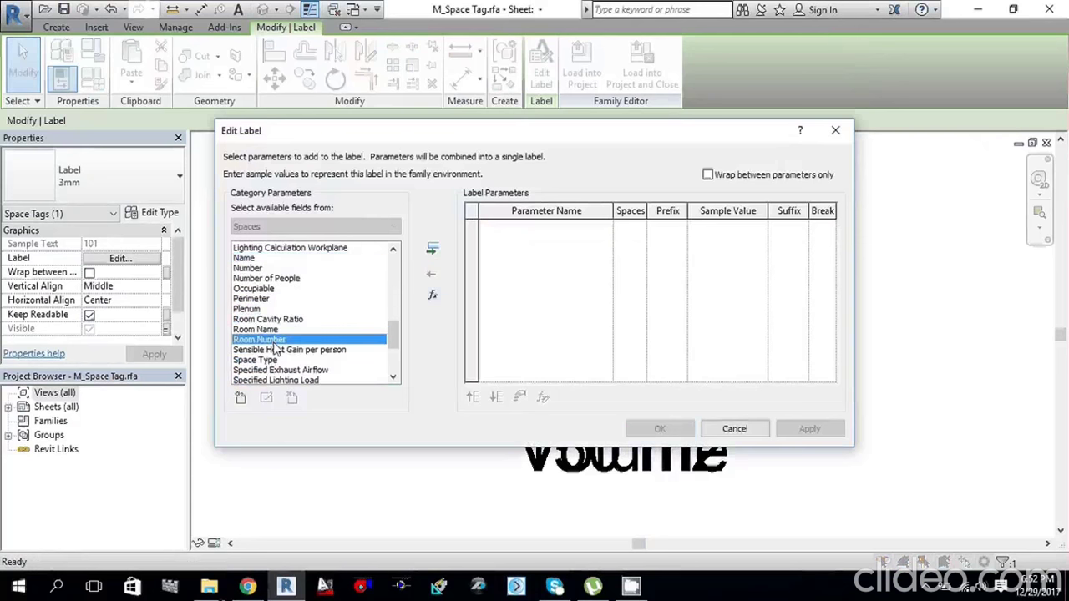
click(431, 248)
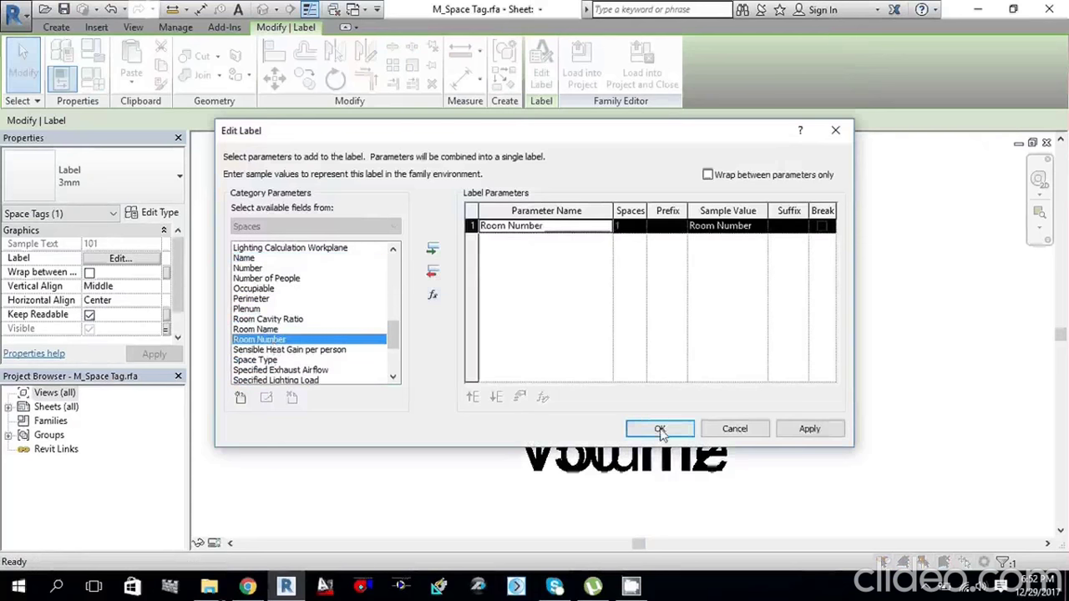
click(660, 430)
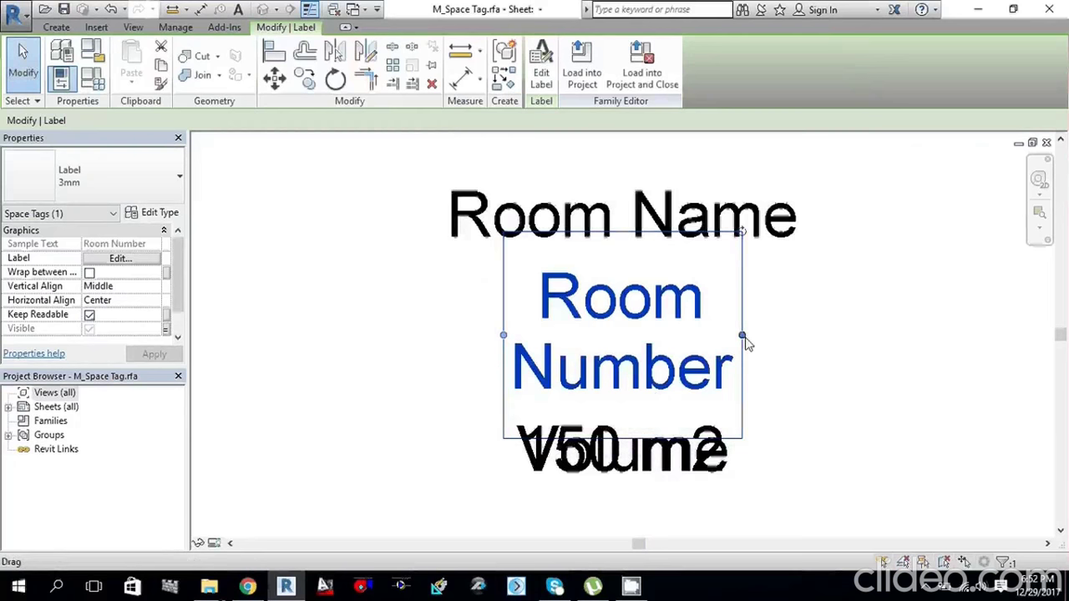
Step: Widen the Room Number label to fit on one line and load the tag family into the project, overwriting the existing version
drag(747, 343, 871, 319)
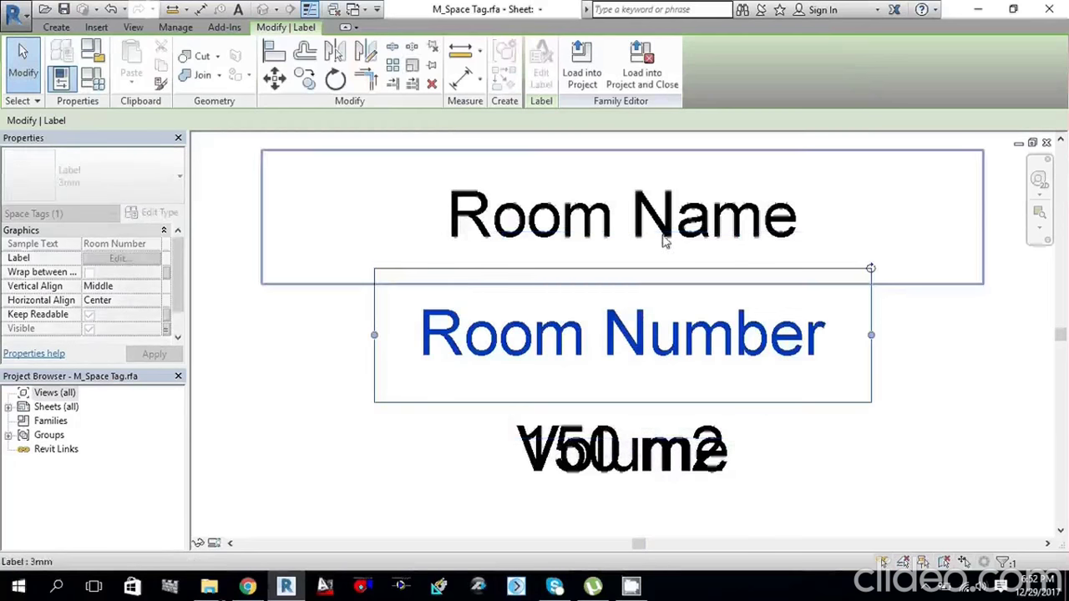
click(582, 87)
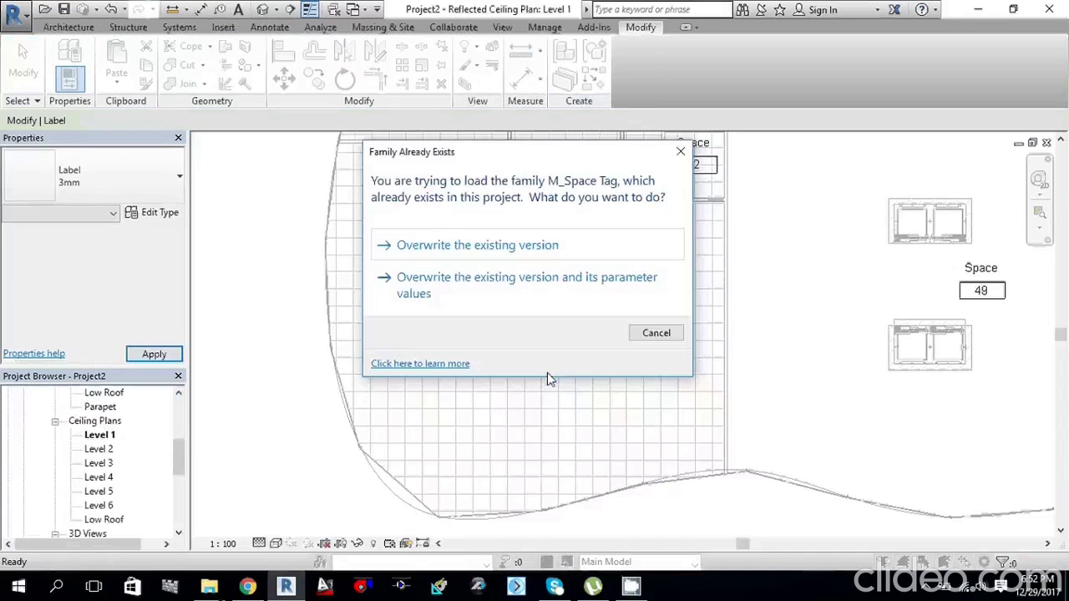
click(497, 251)
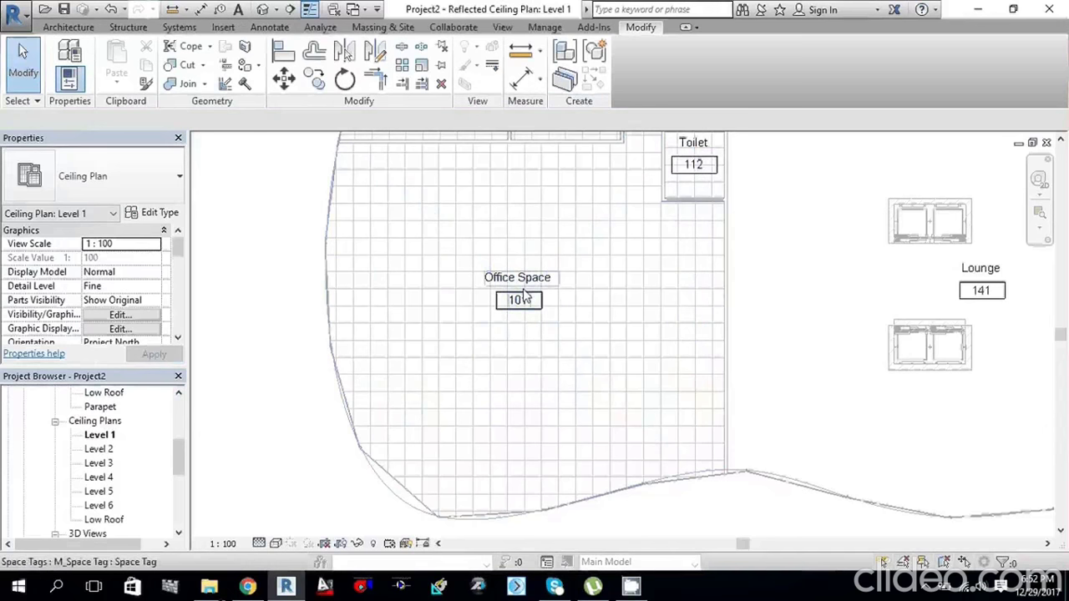
Step: Inspect the identity data of the large southwest space on Level 1, comparing its space number and name with its room number and name
scroll(562, 290, down, 2)
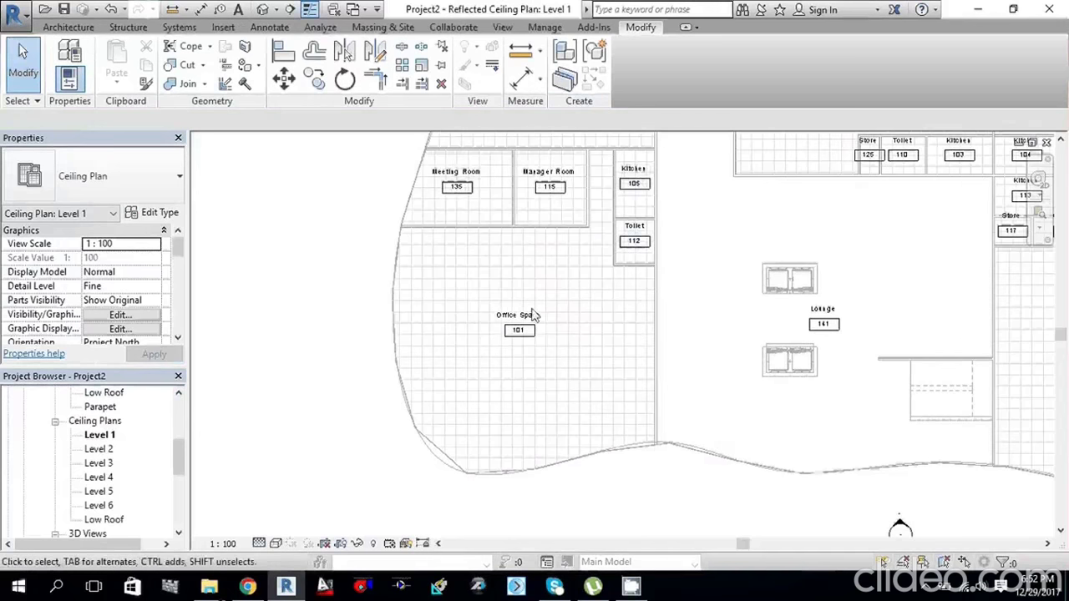
scroll(530, 334, up, 2)
scroll(652, 343, down, 1)
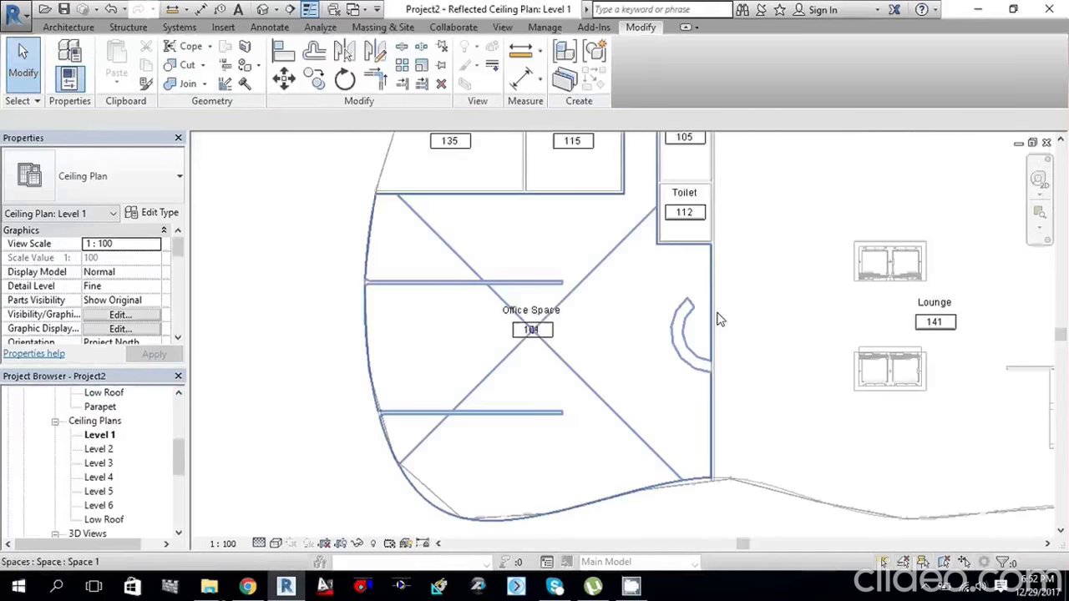
click(531, 331)
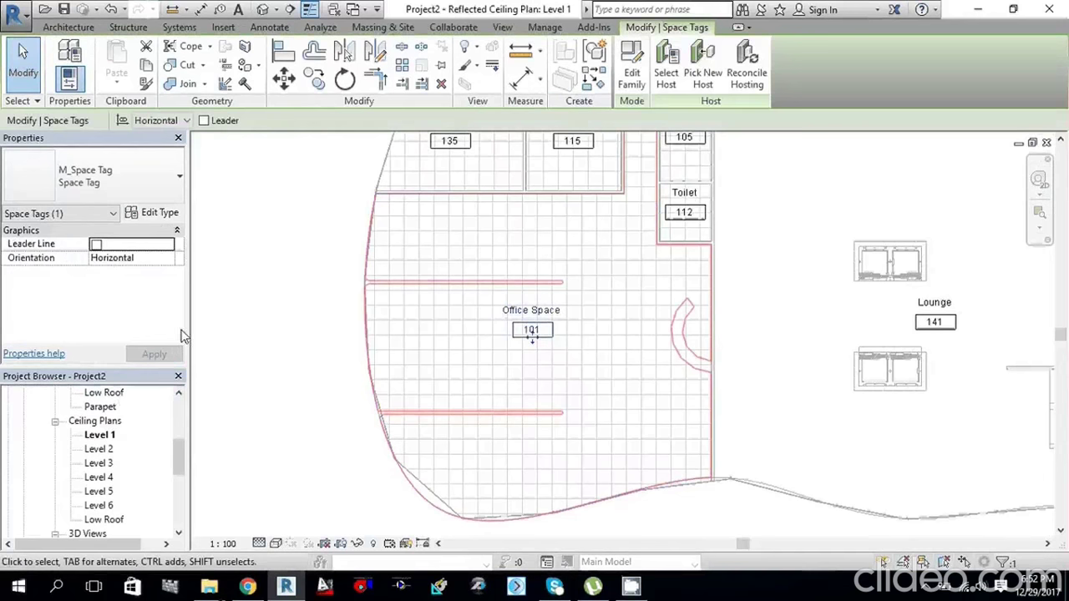
click(581, 371)
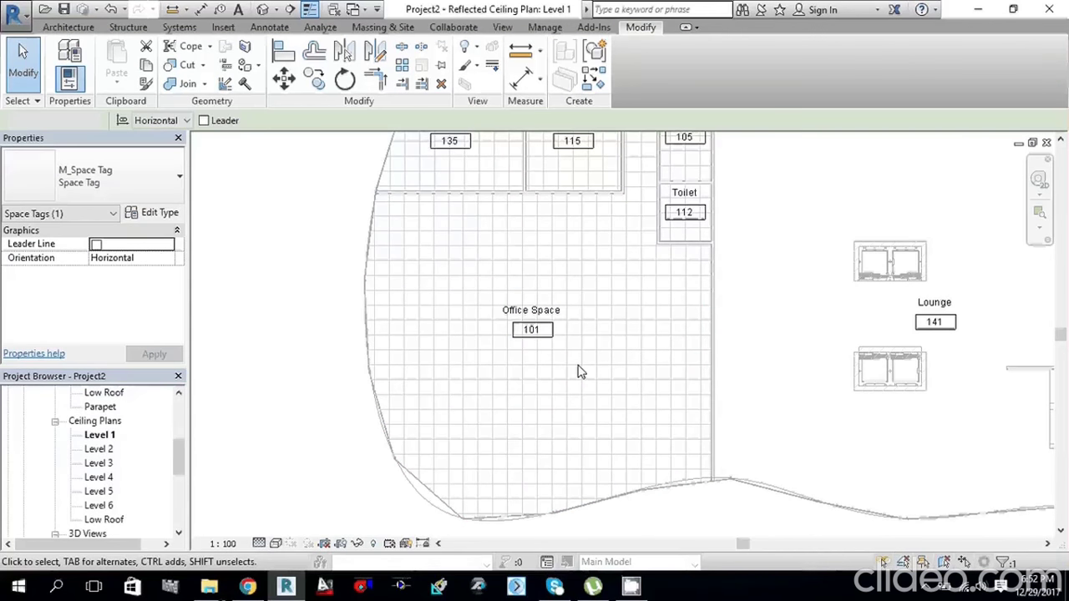
click(531, 329)
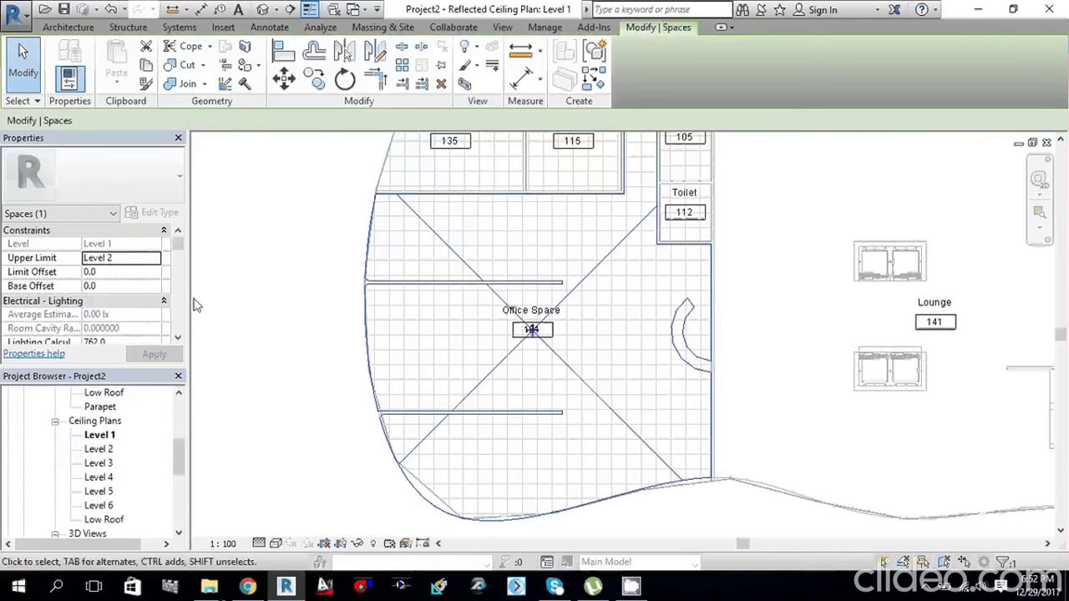
drag(183, 251, 177, 299)
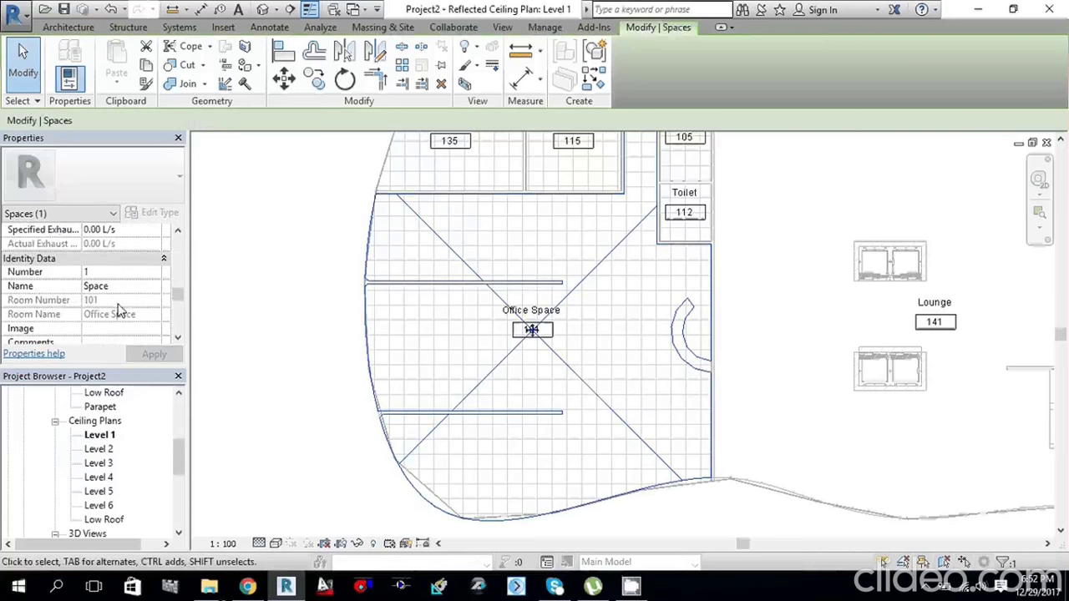
click(856, 309)
scroll(856, 309, down, 2)
middle_drag(788, 270, 755, 310)
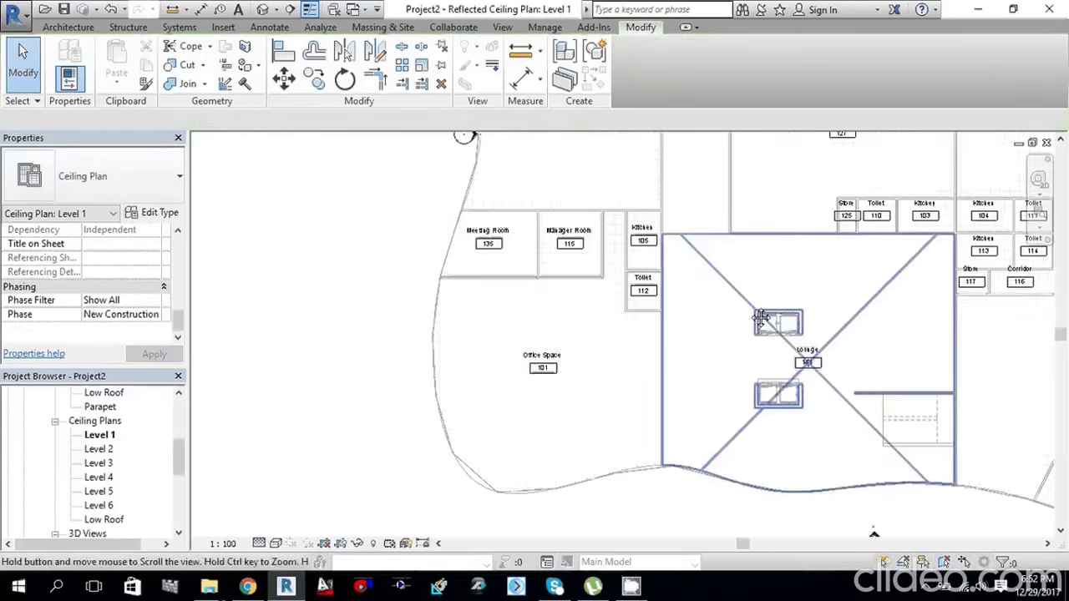
scroll(739, 310, up, 1)
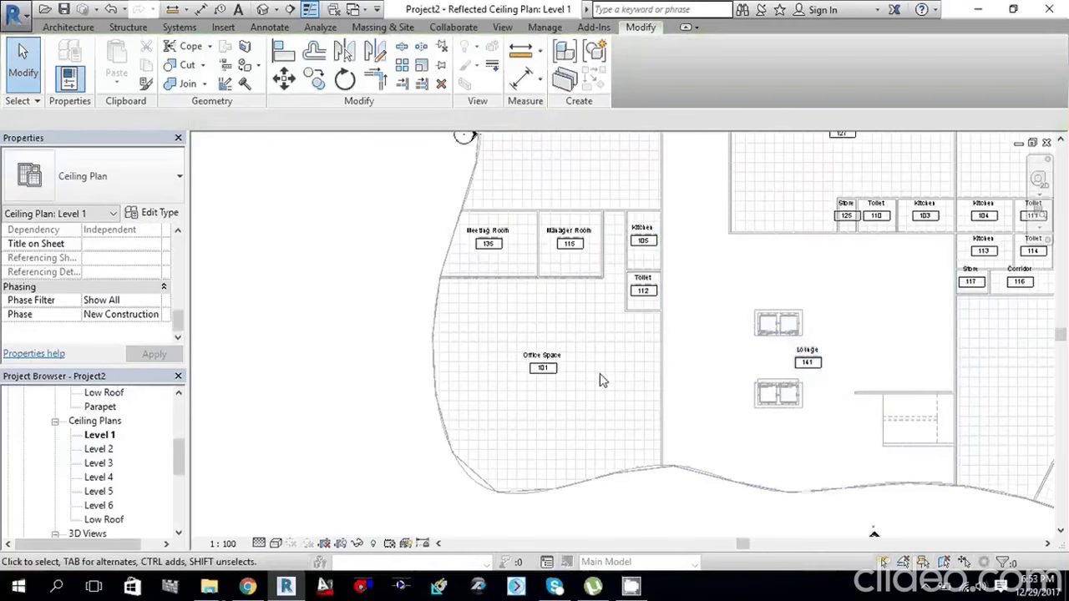
scroll(599, 377, down, 1)
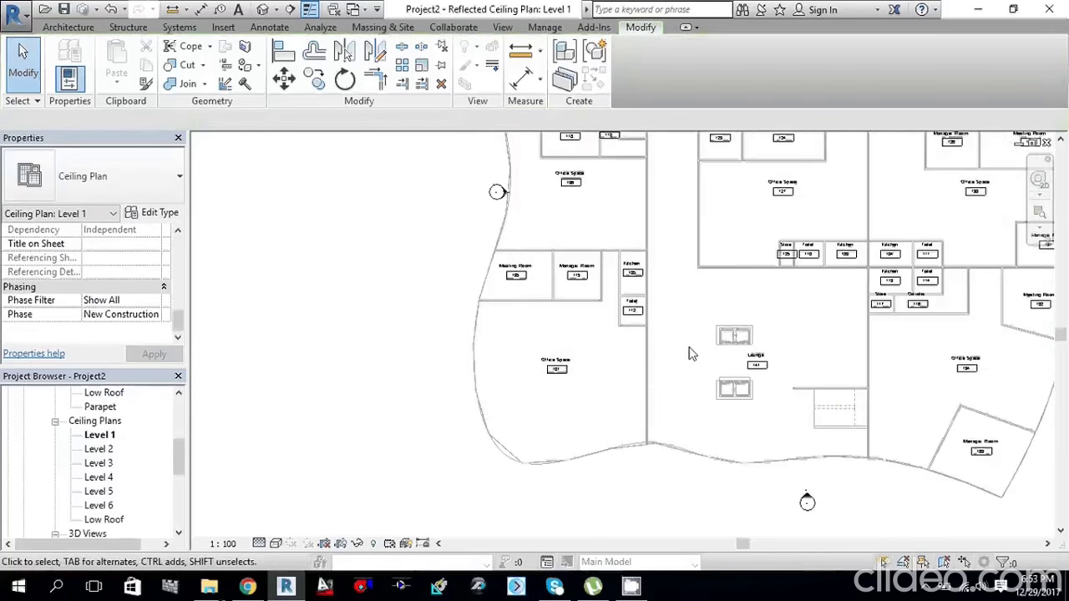
middle_drag(692, 354, 633, 389)
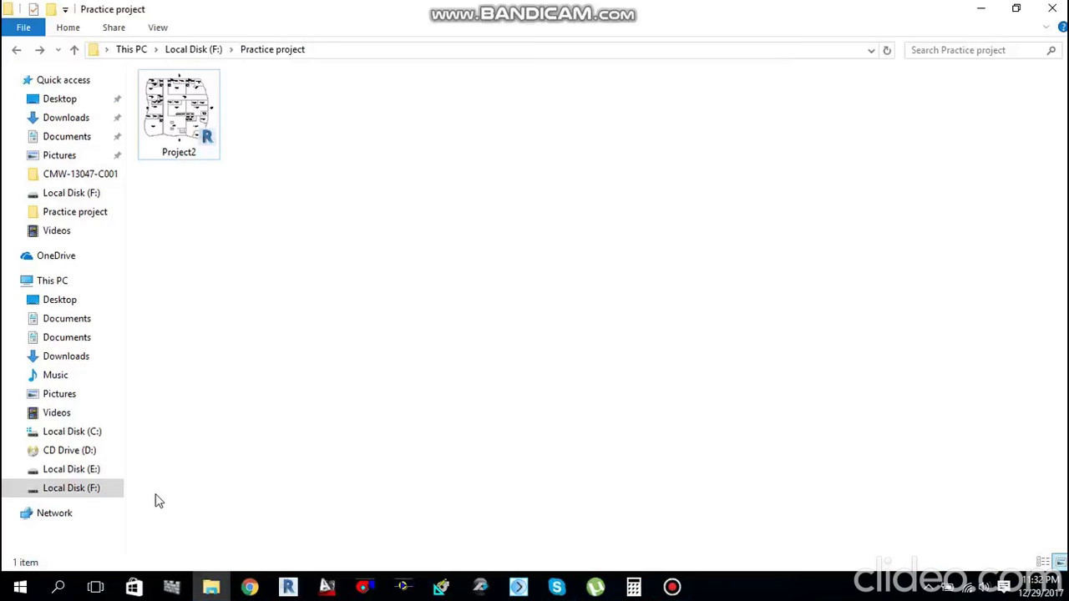
Step: Switch to the open Revit project and examine the room layout and space tags across the Level 1 ceiling plan
click(291, 589)
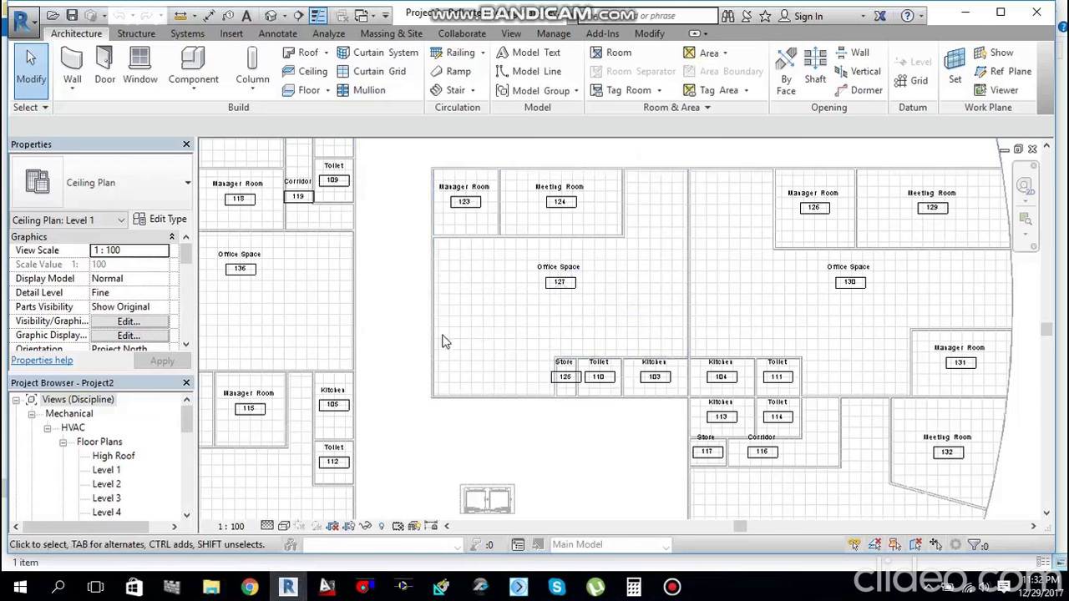
scroll(445, 343, down, 2)
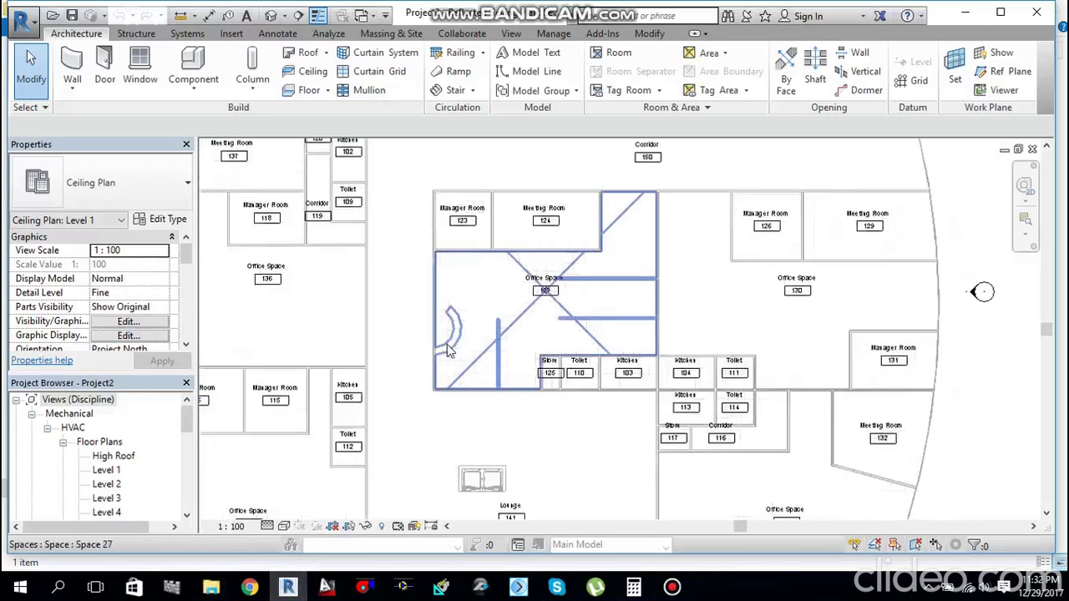
middle_drag(464, 354, 472, 348)
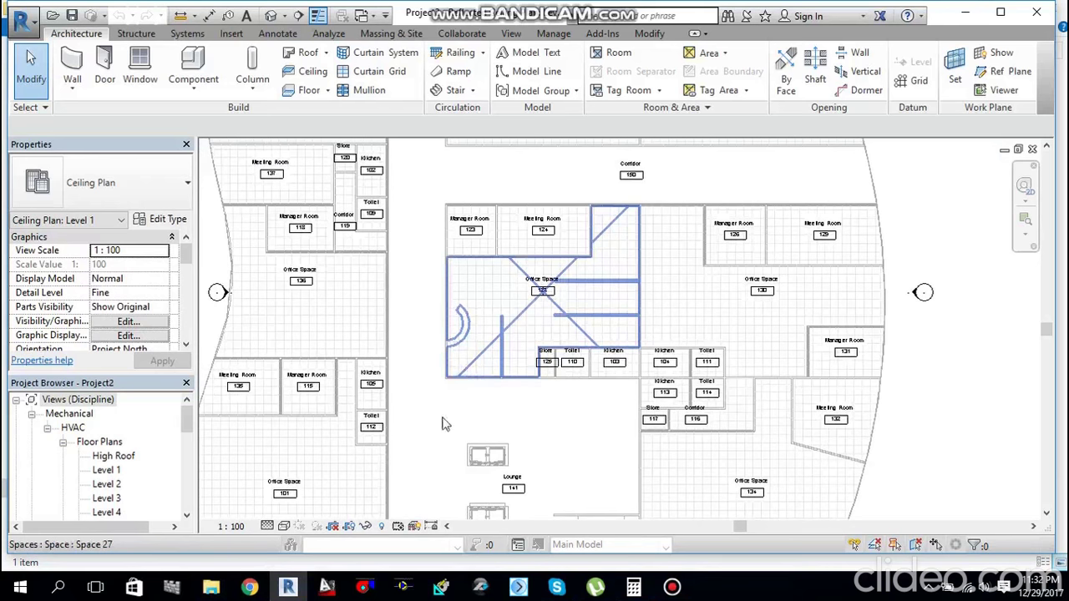
scroll(438, 434, down, 1)
middle_drag(439, 434, 464, 401)
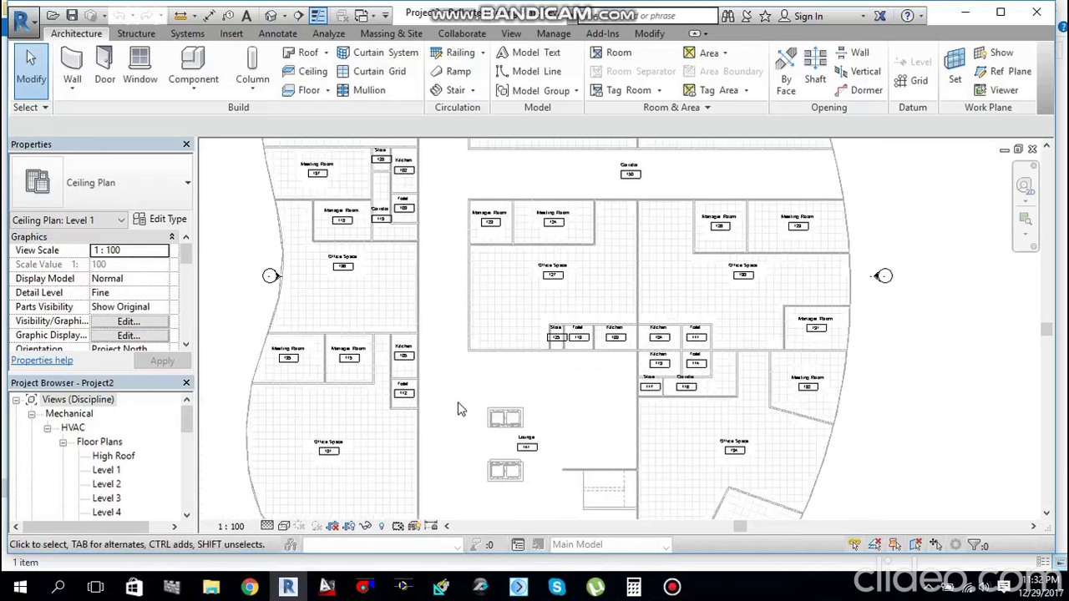
middle_drag(460, 406, 480, 351)
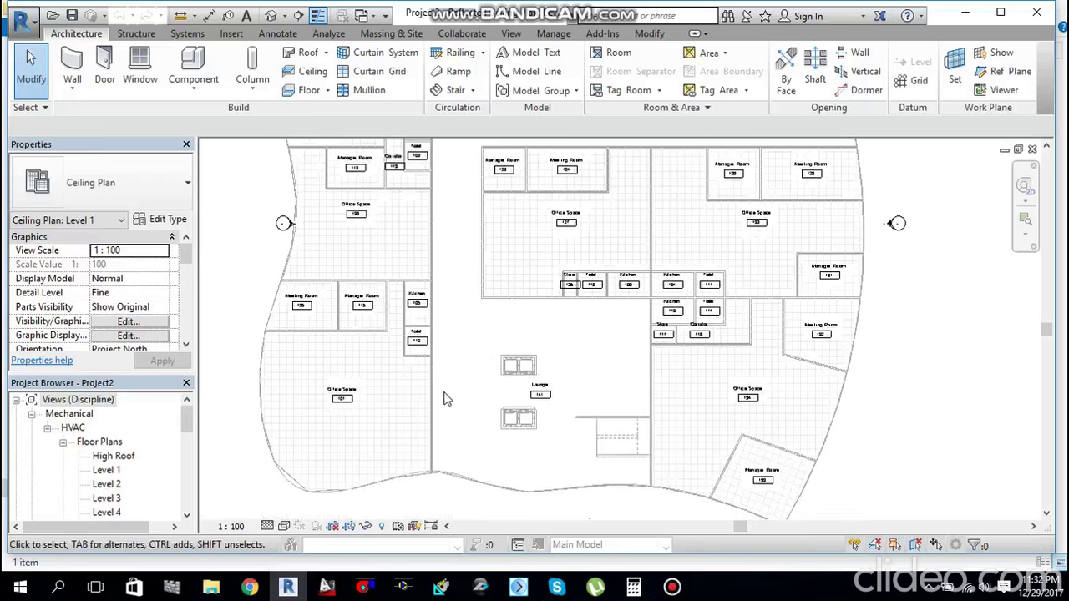
scroll(388, 374, down, 2)
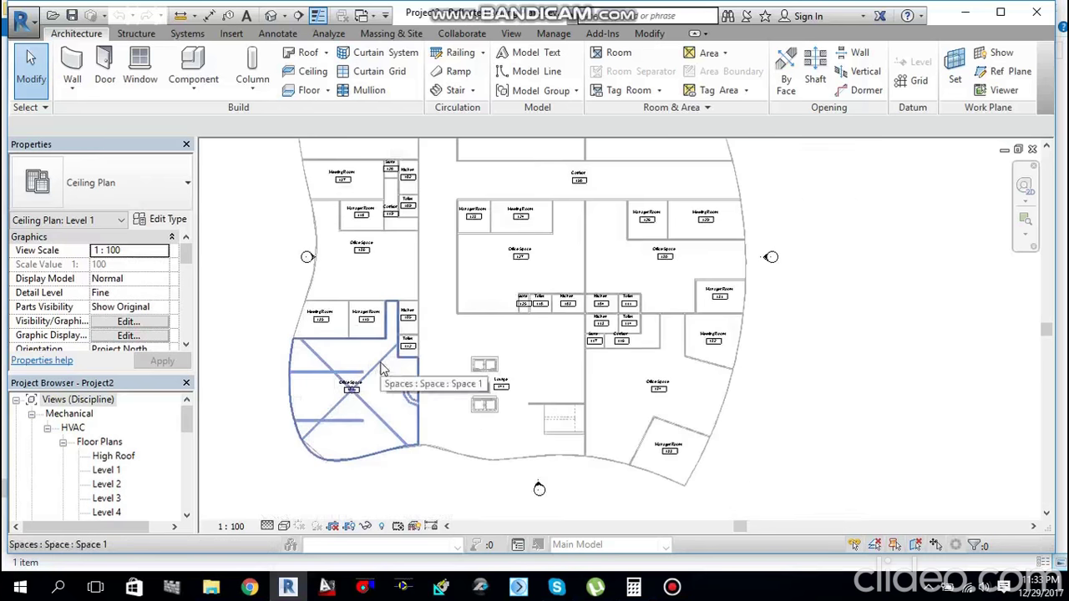
middle_drag(388, 374, 396, 378)
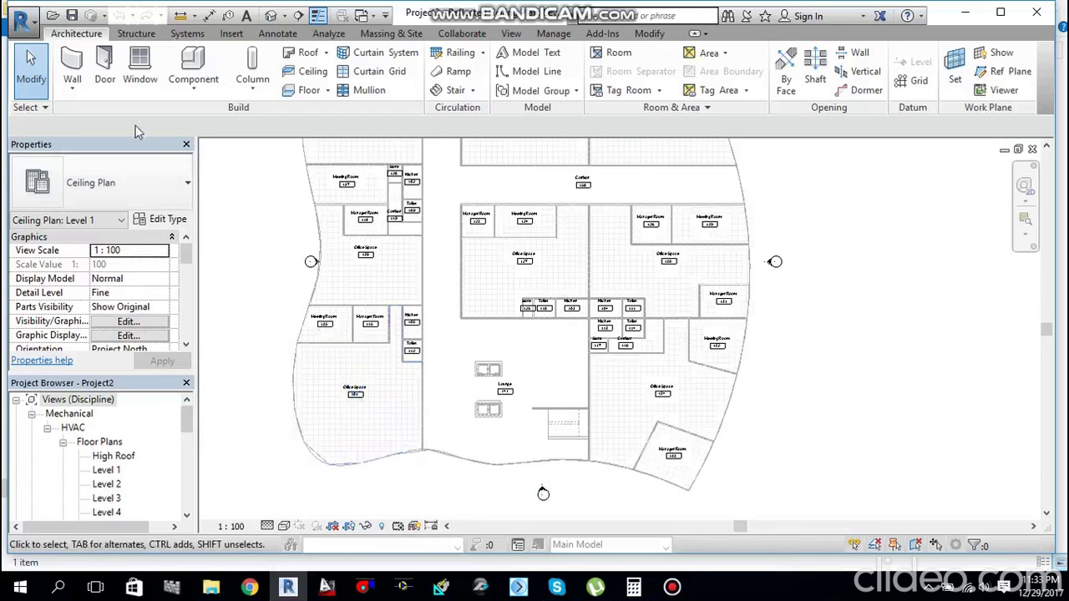
scroll(342, 432, up, 1)
scroll(342, 432, up, 1)
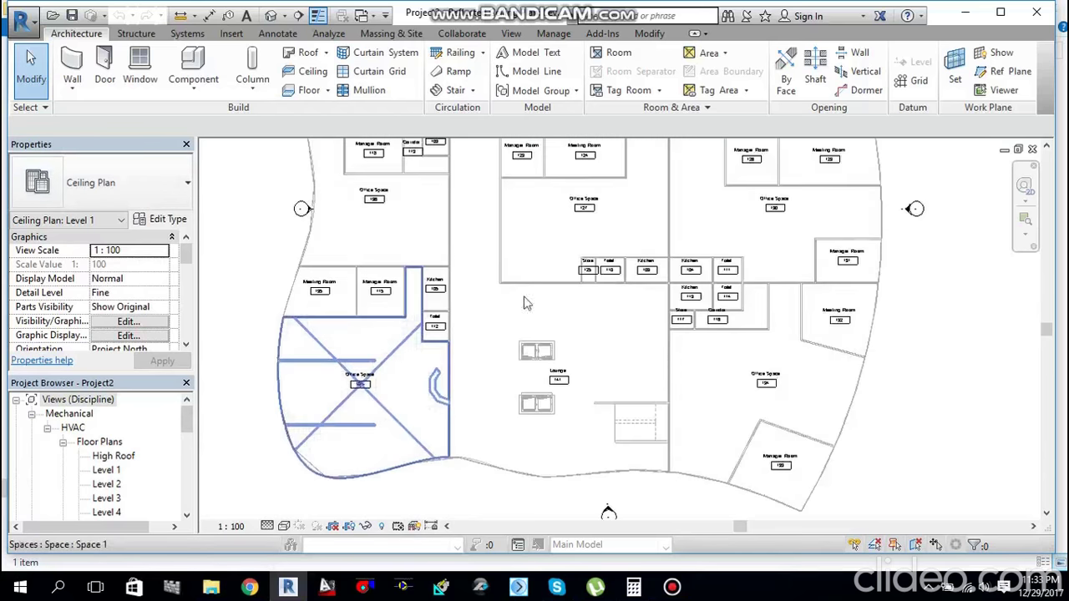
middle_drag(546, 299, 464, 378)
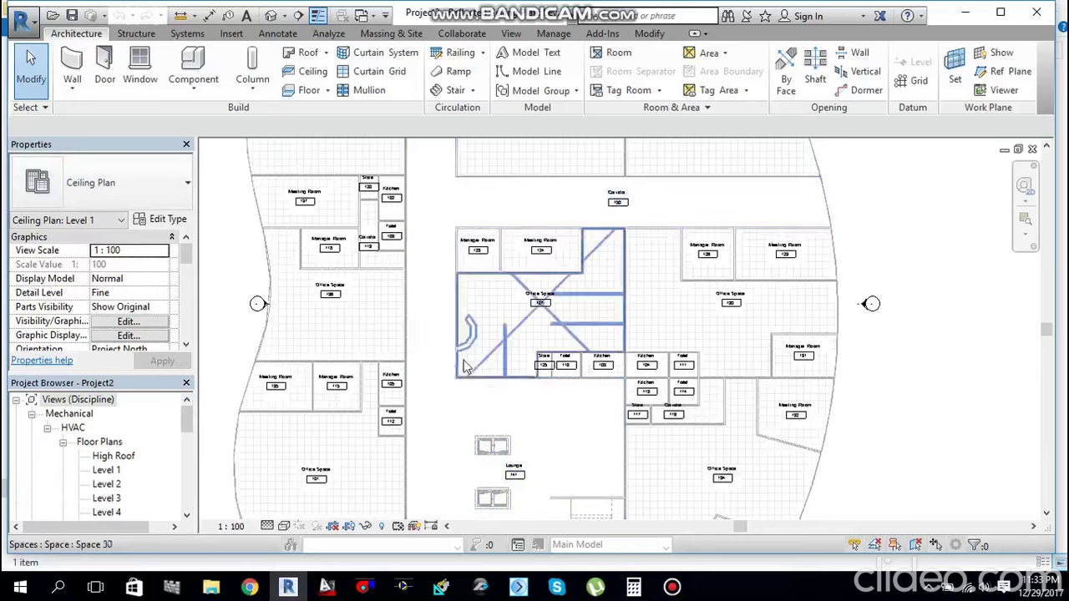
Step: Maximize the Revit window and set the Level 1 ceiling plan's visual style to Hidden Line
scroll(498, 338, up, 3)
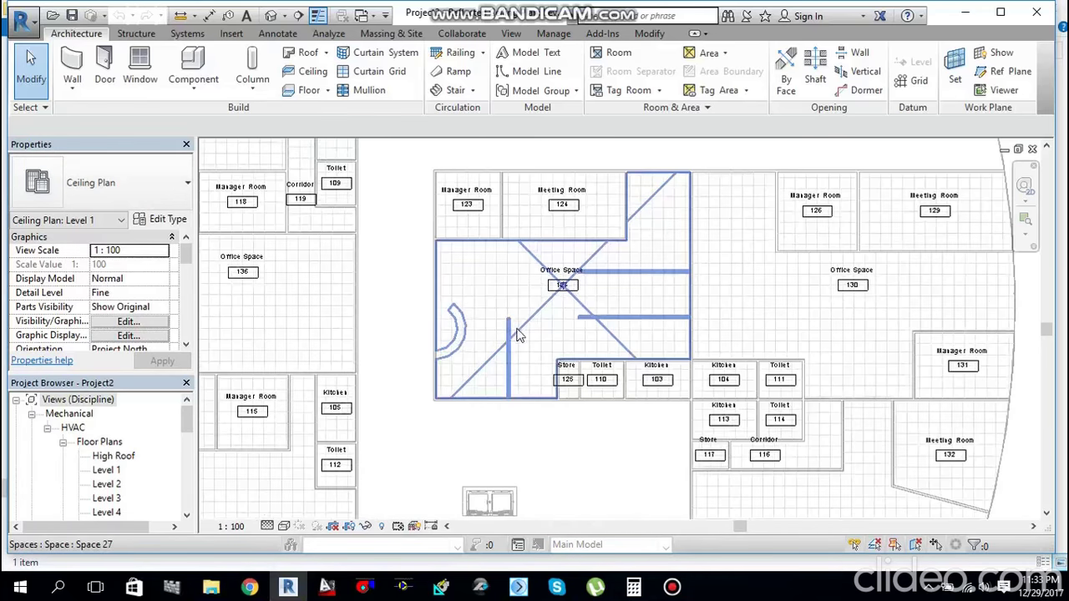
scroll(516, 336, up, 1)
middle_drag(515, 340, 485, 351)
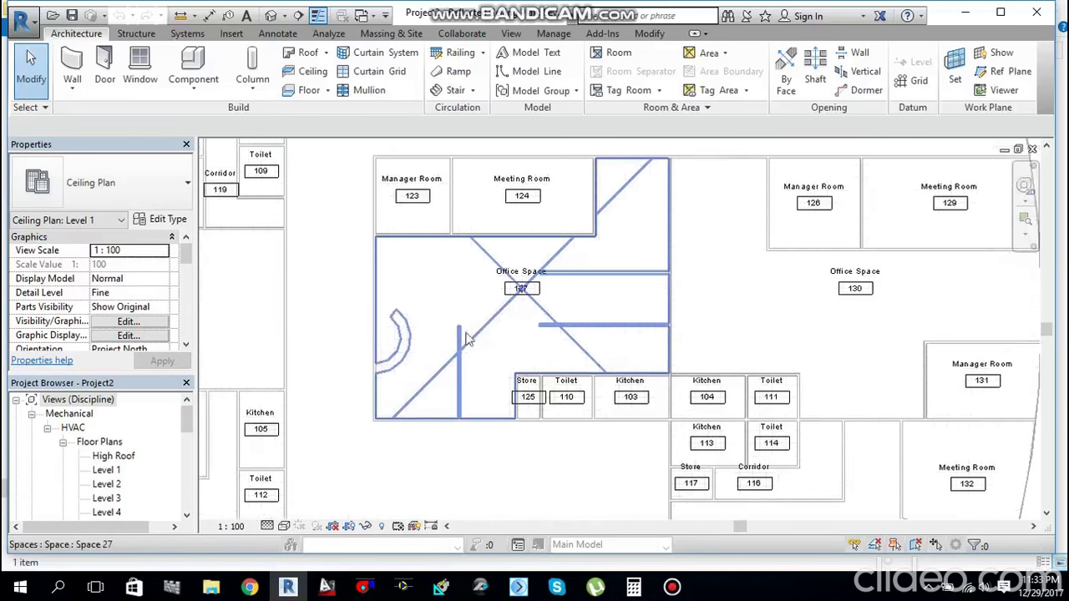
click(1000, 12)
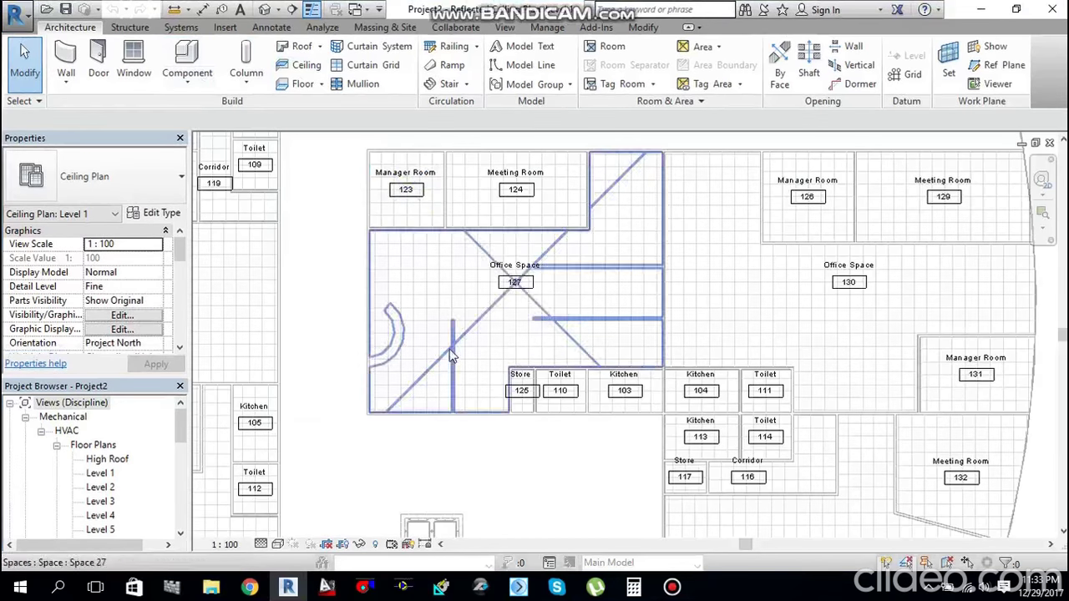
click(260, 28)
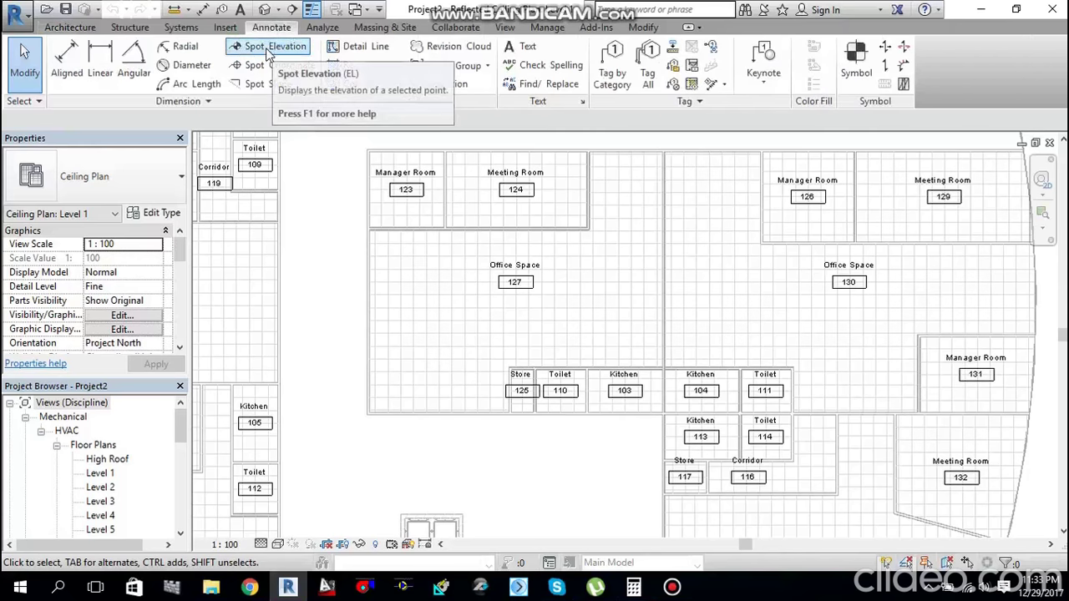
click(278, 543)
click(291, 469)
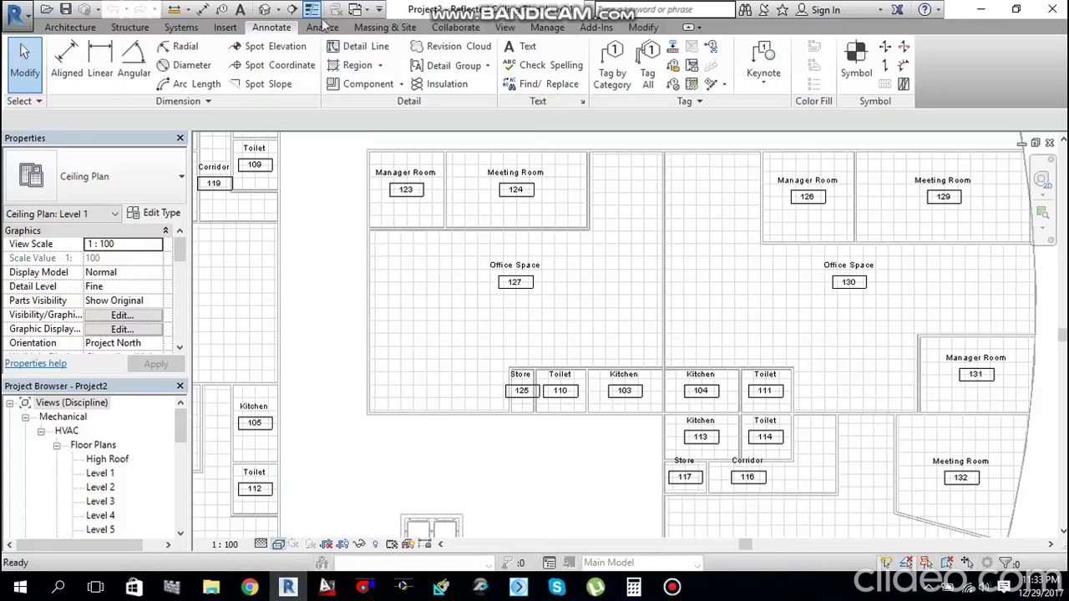
Step: Check the ceiling height in Office Space 127 with the Spot Elevation tool, without placing an annotation
click(275, 46)
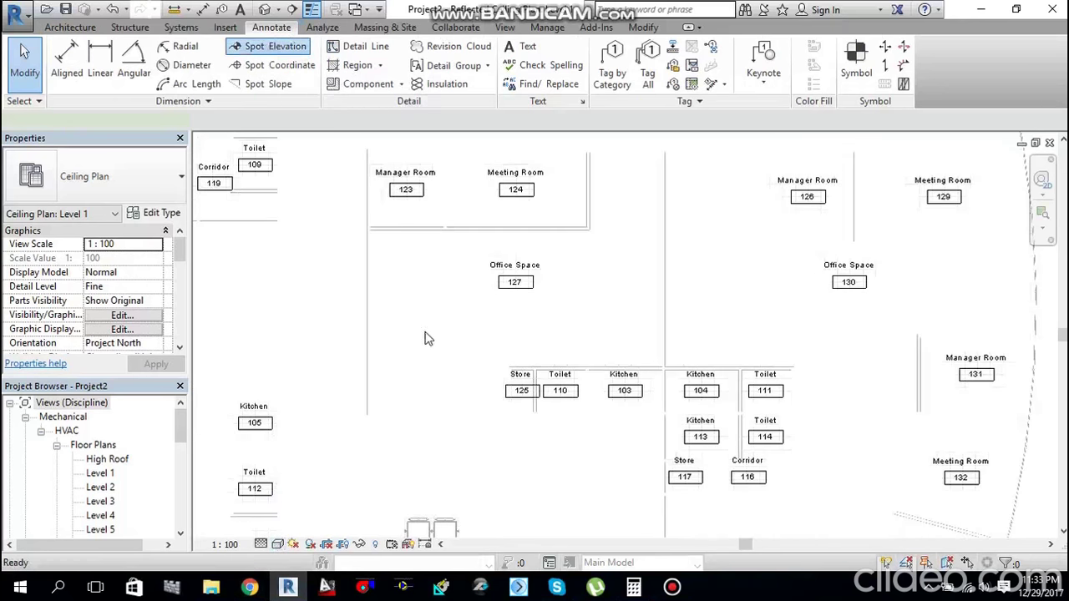
scroll(425, 334, up, 3)
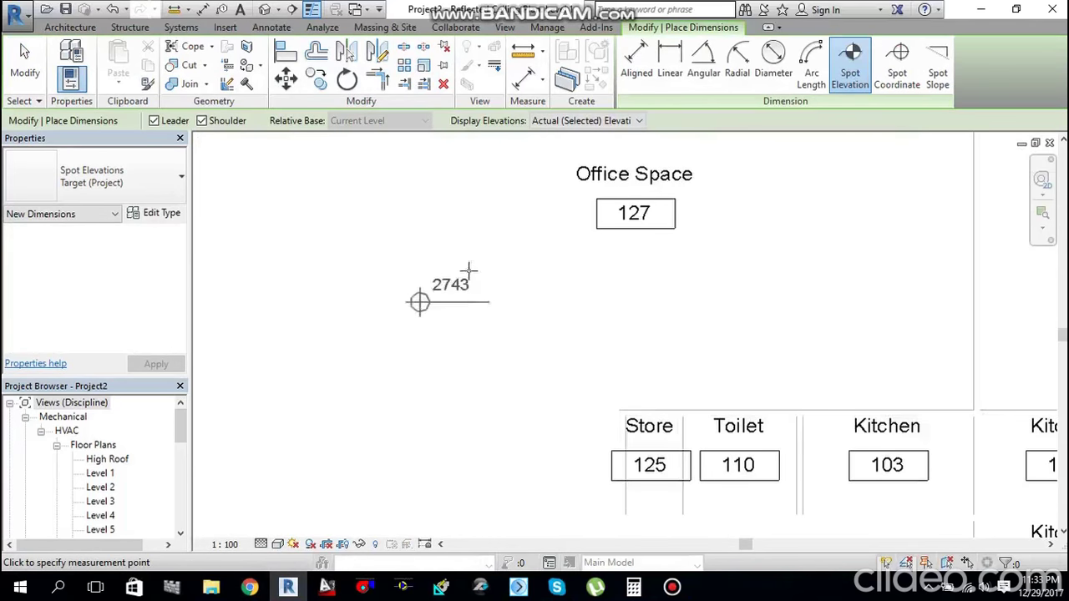
scroll(515, 269, down, 2)
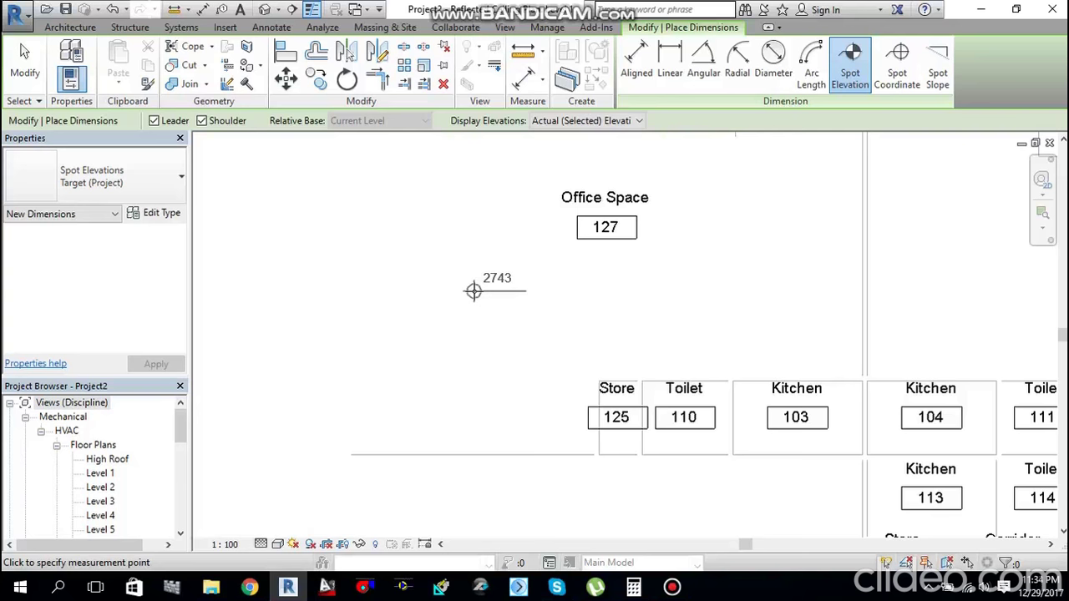
key(Escape)
Step: Set the Level 1 ceiling plan's visual style to Wireframe and frame Office Space 127
scroll(474, 294, down, 4)
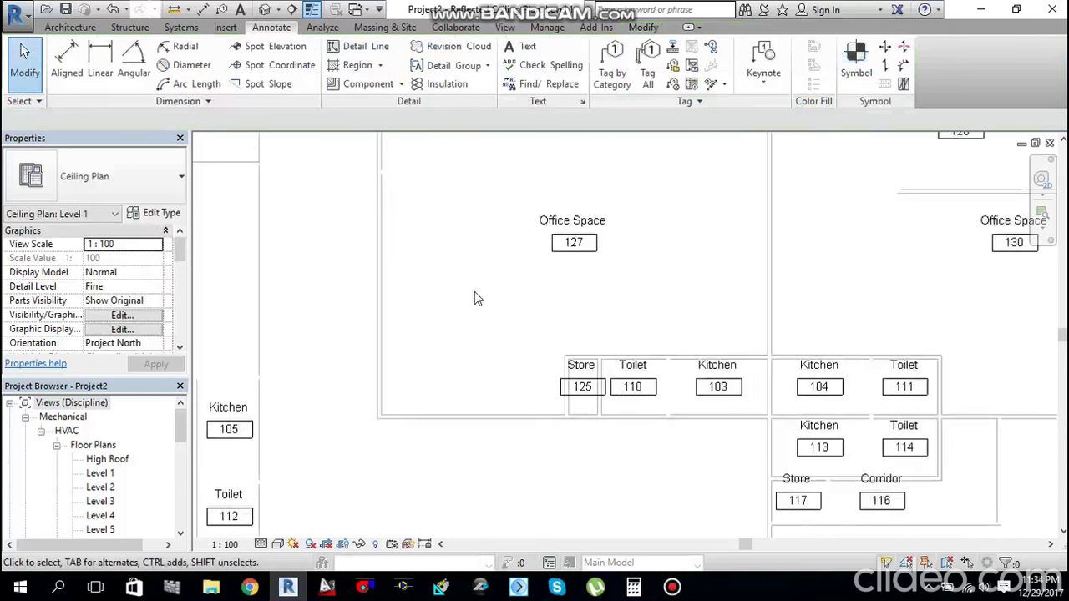
click(284, 544)
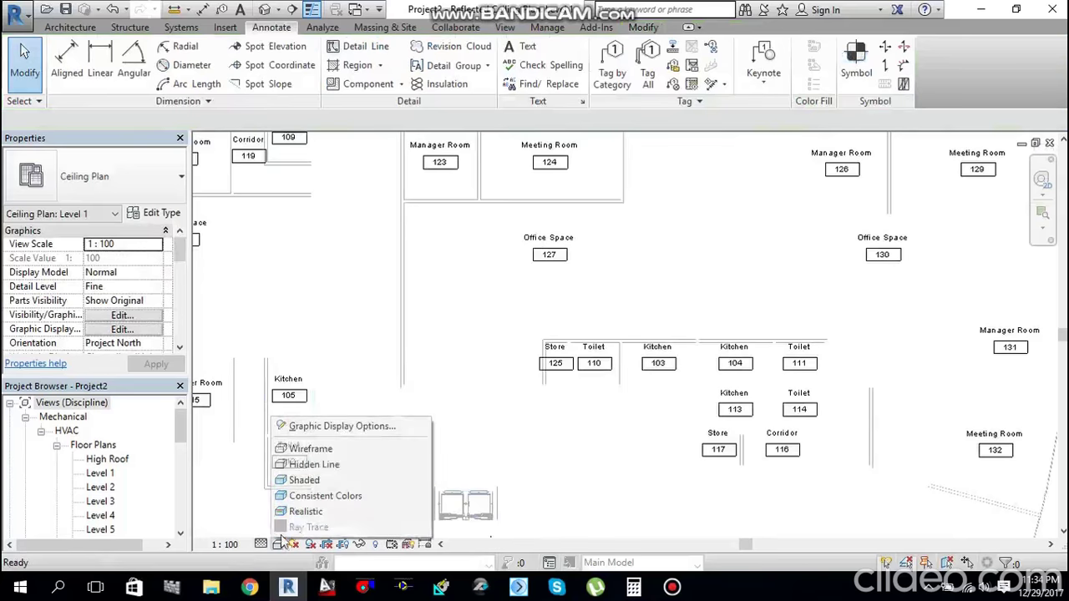
click(321, 446)
scroll(489, 374, up, 3)
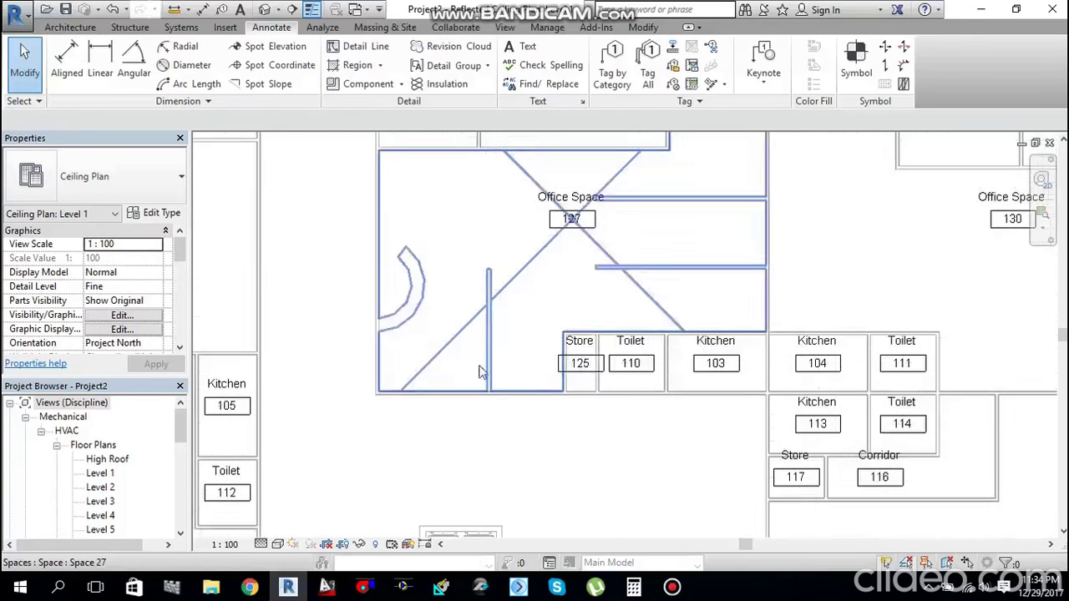
middle_drag(449, 345, 470, 379)
middle_drag(447, 321, 422, 362)
scroll(399, 362, down, 1)
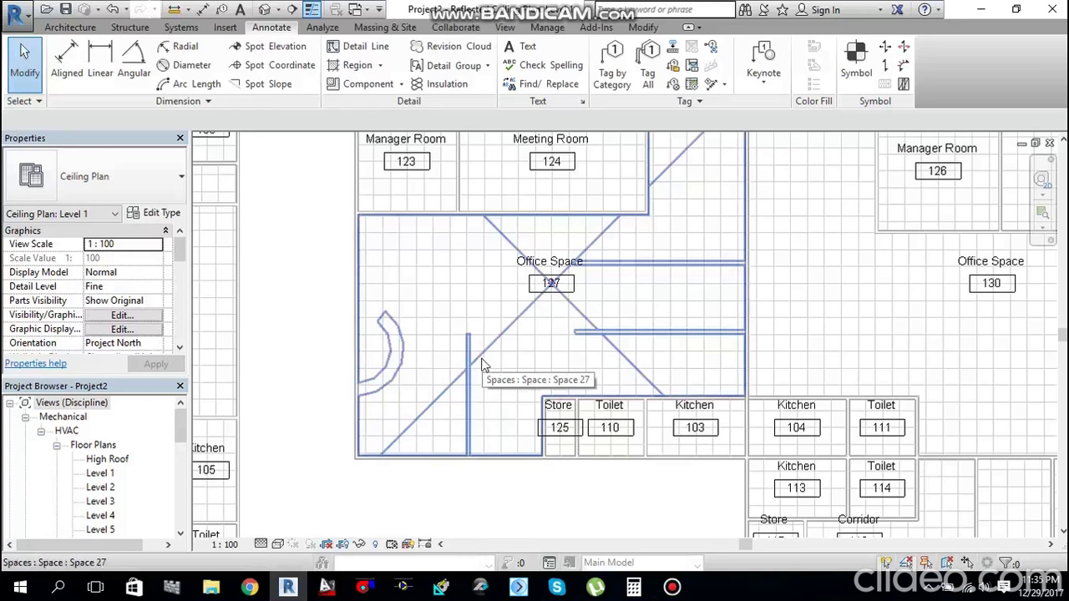
Step: Select the space in Office Space 127 and inspect its identity data and dimensions, including the area
scroll(482, 365, down, 3)
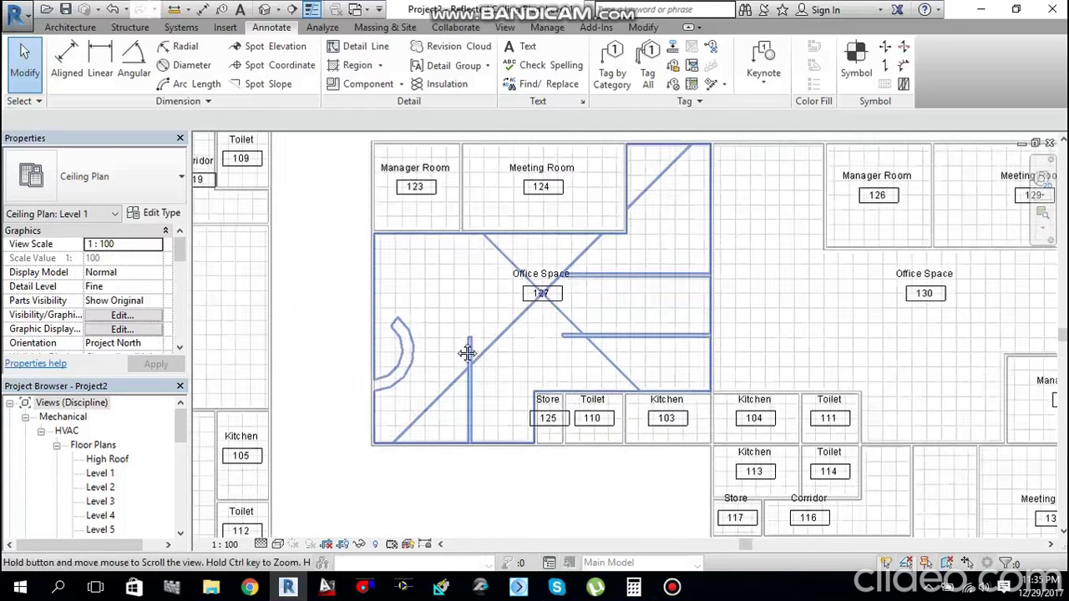
scroll(434, 367, up, 1)
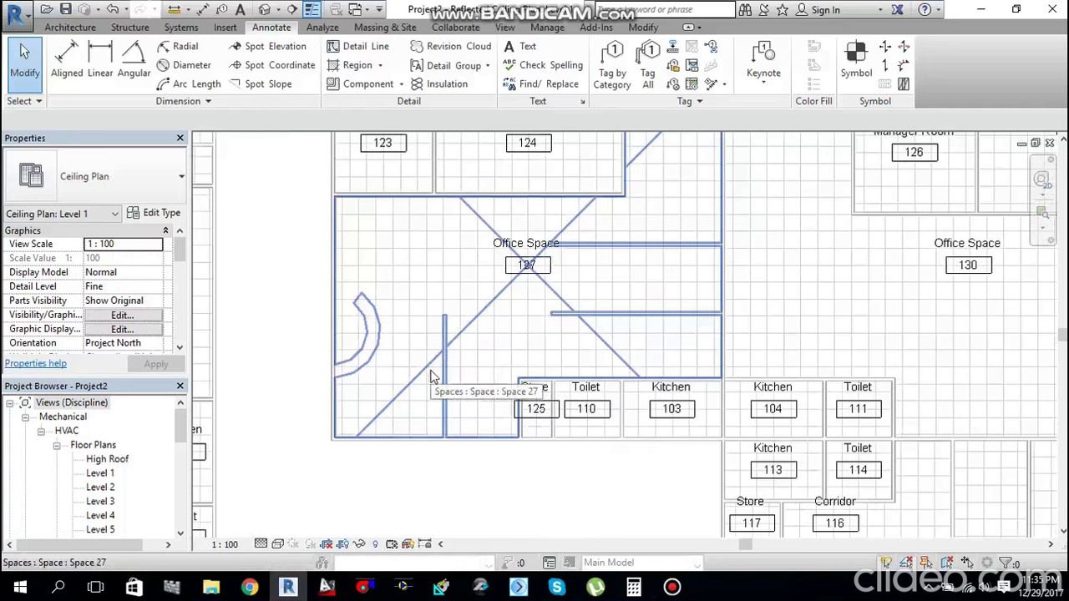
click(502, 299)
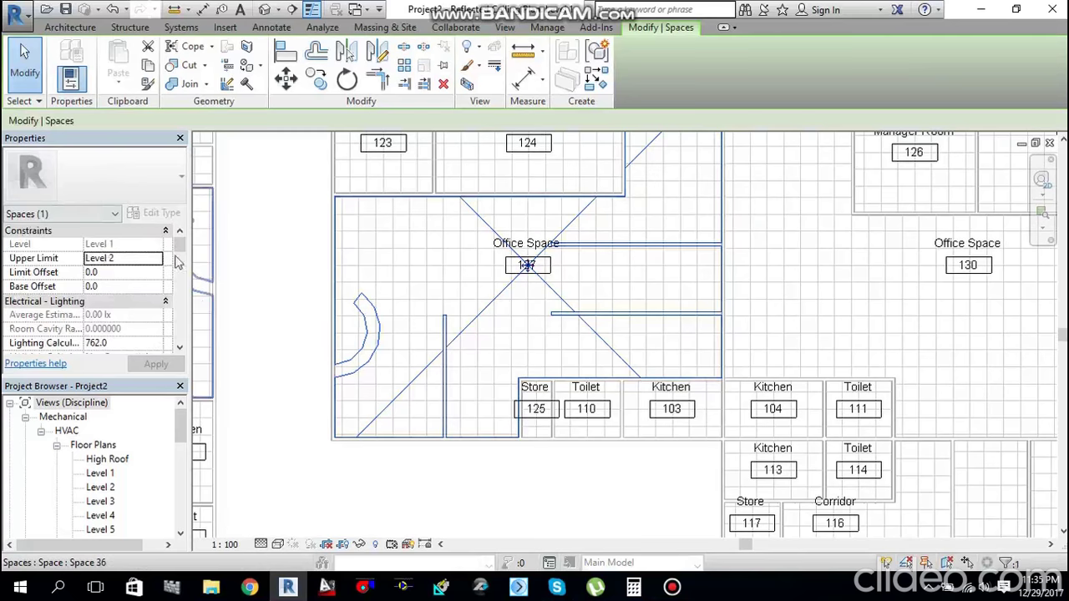
drag(182, 250, 178, 301)
scroll(156, 310, down, 2)
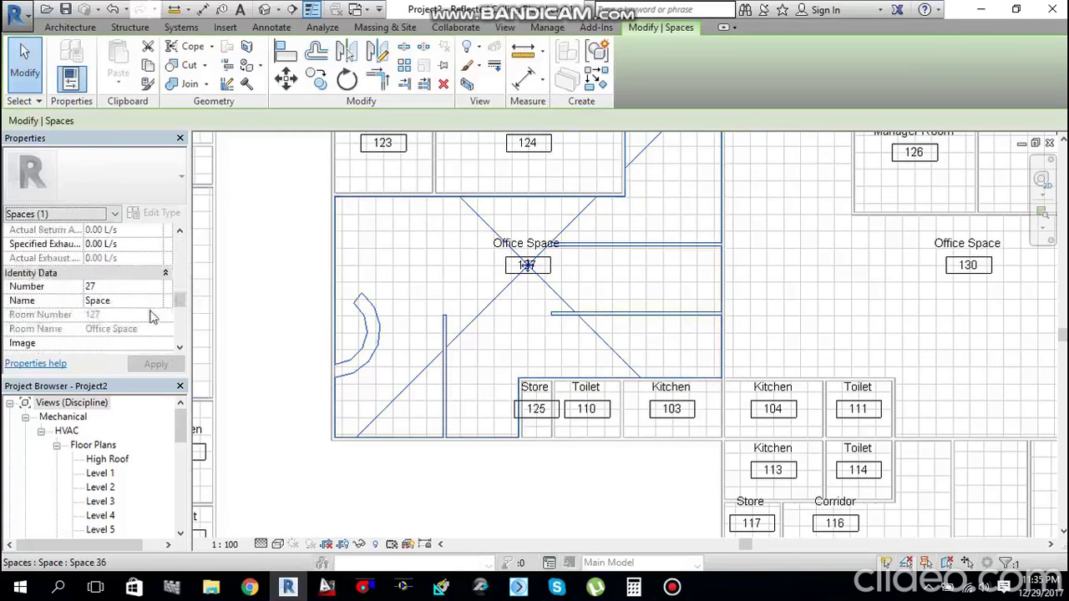
scroll(141, 304, up, 5)
scroll(138, 304, up, 1)
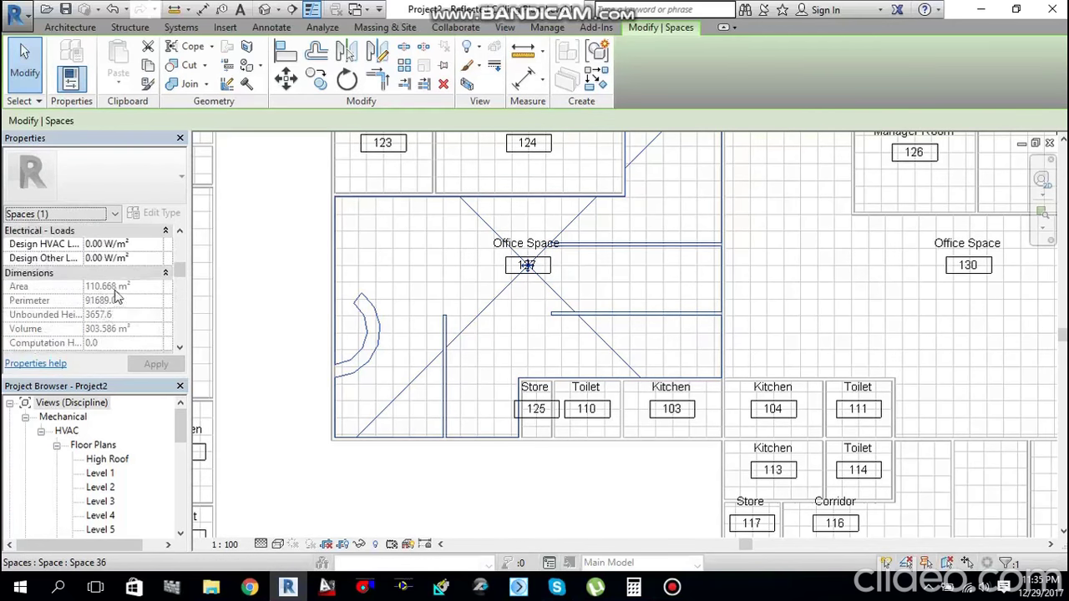
Step: Open Calculator and convert the office area to square feet by multiplying 110 by 10.76
click(633, 589)
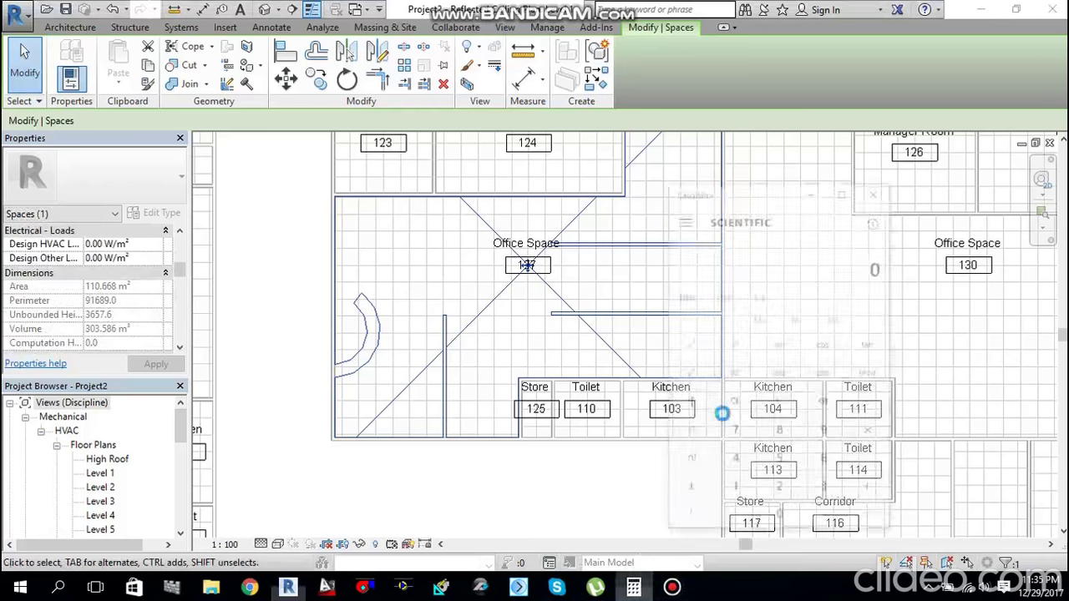
text(110)
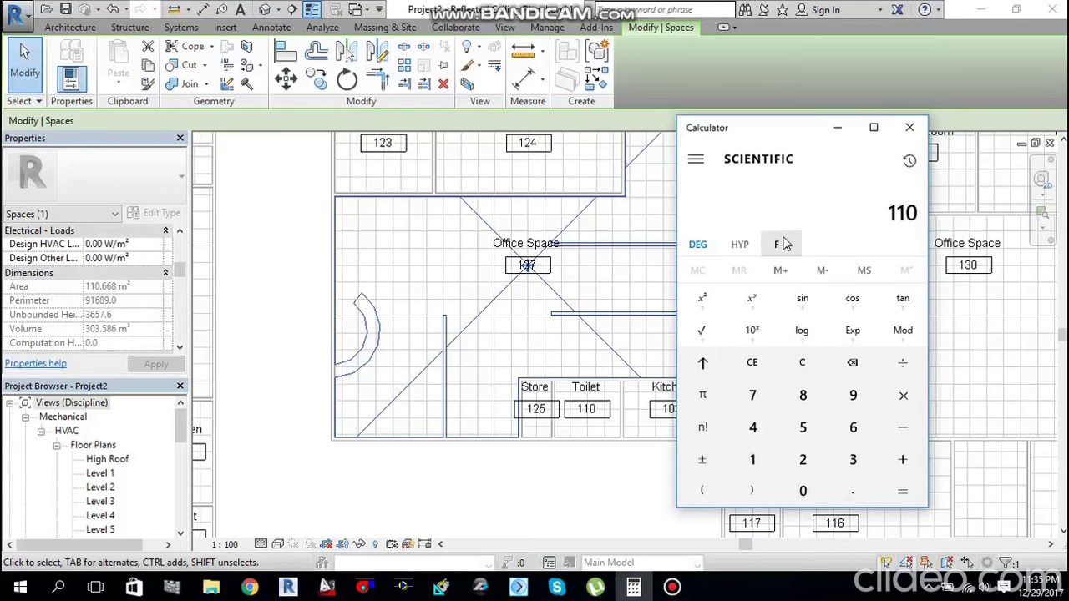
text(*)
text(10.76)
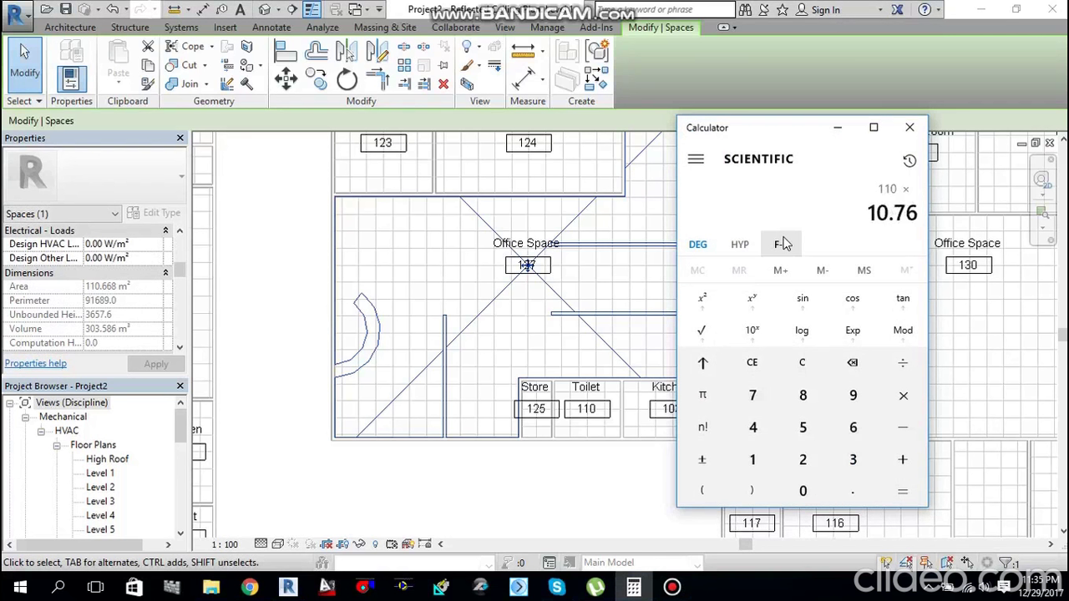
key(Return)
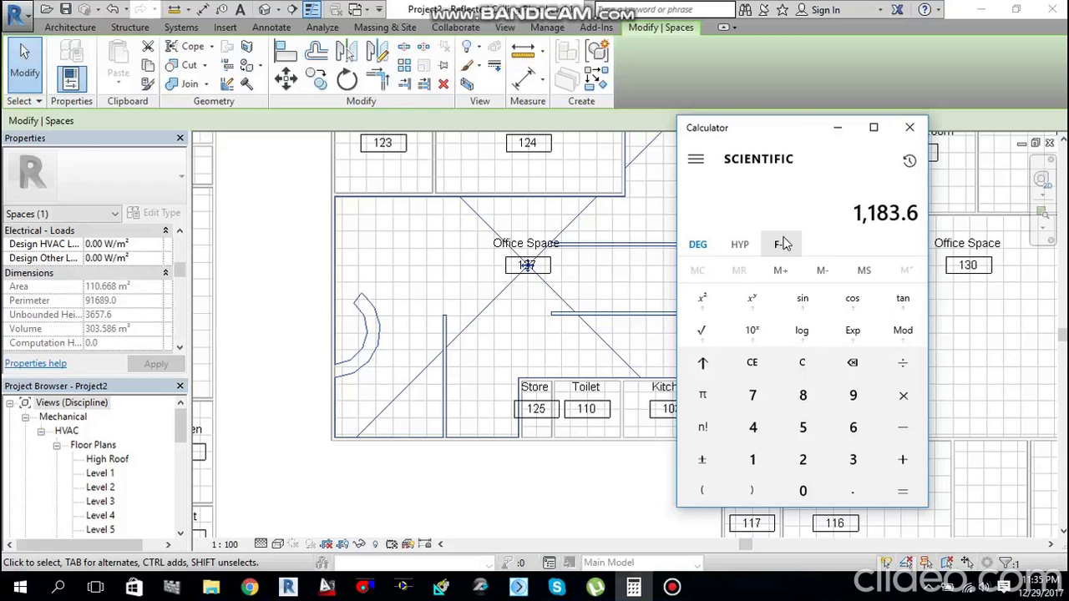
Step: Calculate the airflow in cubic feet per minute by multiplying the area by 75, dividing by 12000, and multiplying by 400
key(asterisk)
text(75)
key(Return)
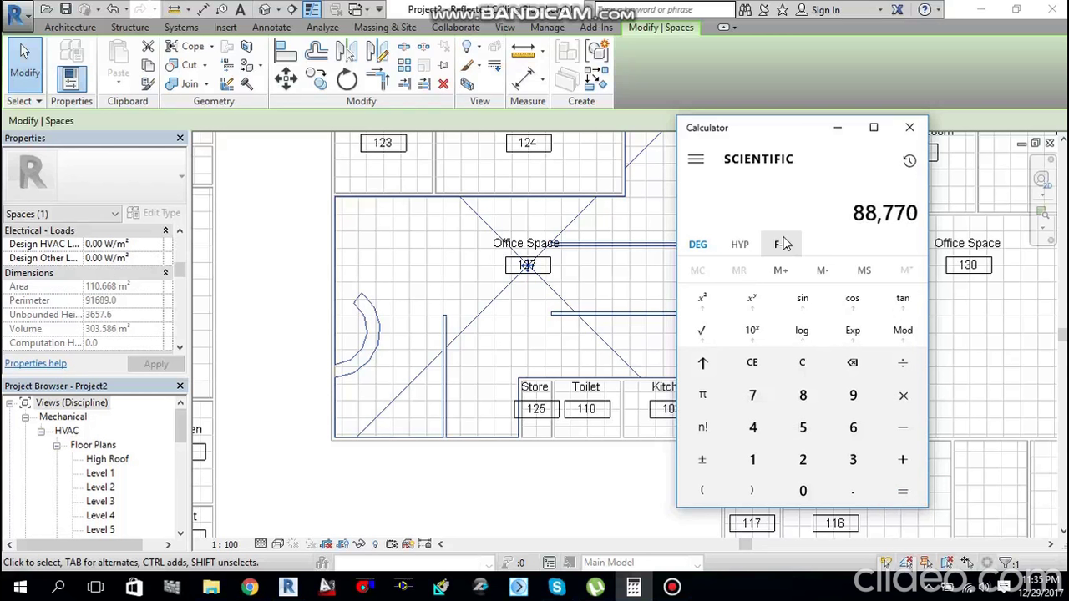
key(slash)
text(120000)
key(Return)
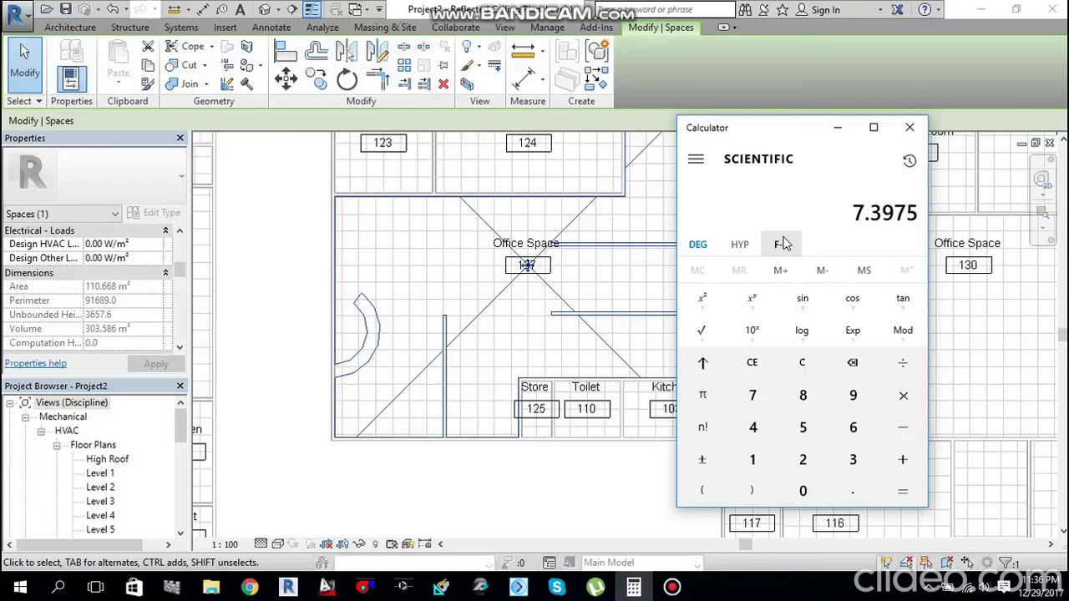
text(*400)
key(Return)
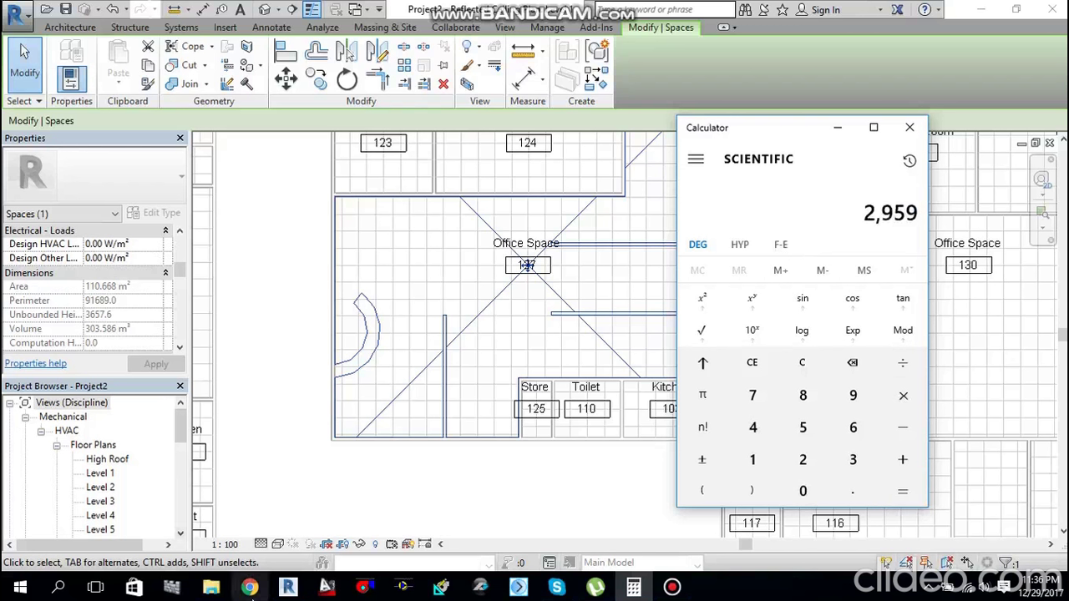
Step: Switch to Chrome and close both YouTube pages, leaving the L/s to cubic foot/minute converter open
click(249, 588)
click(200, 7)
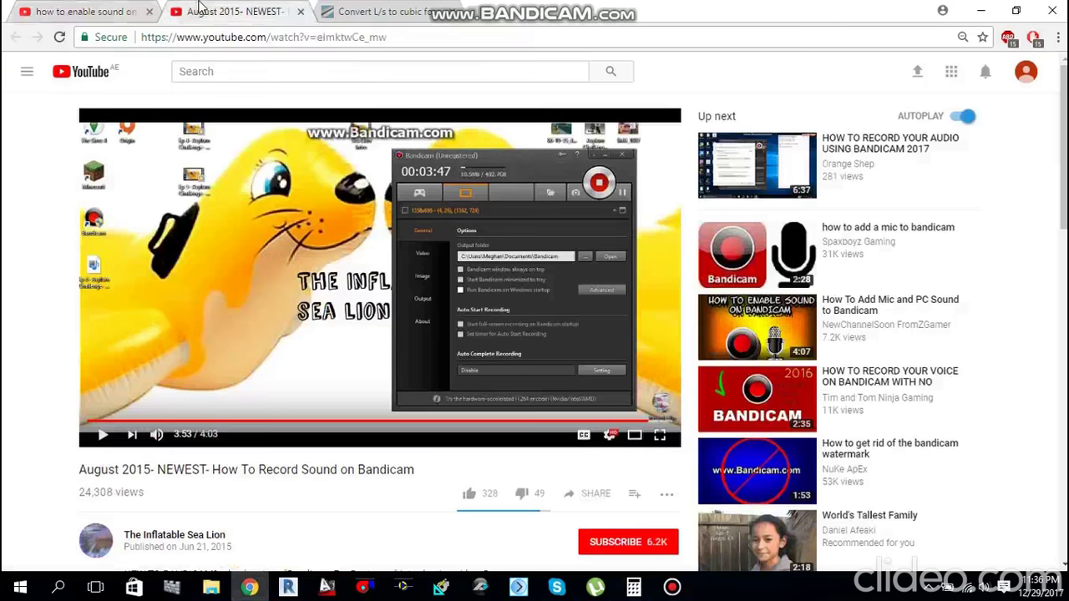
click(149, 11)
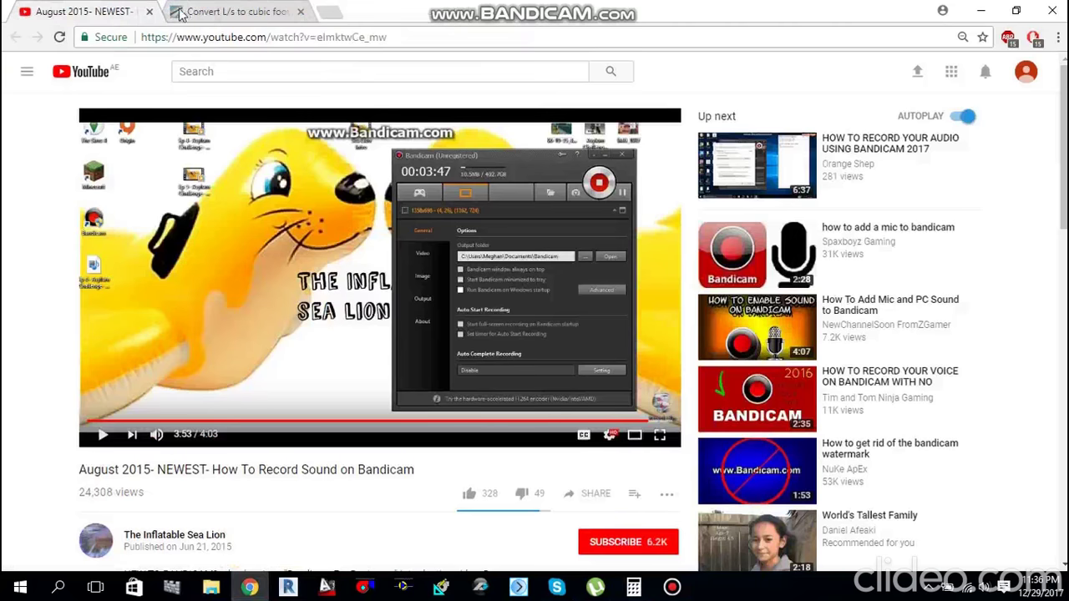
click(148, 12)
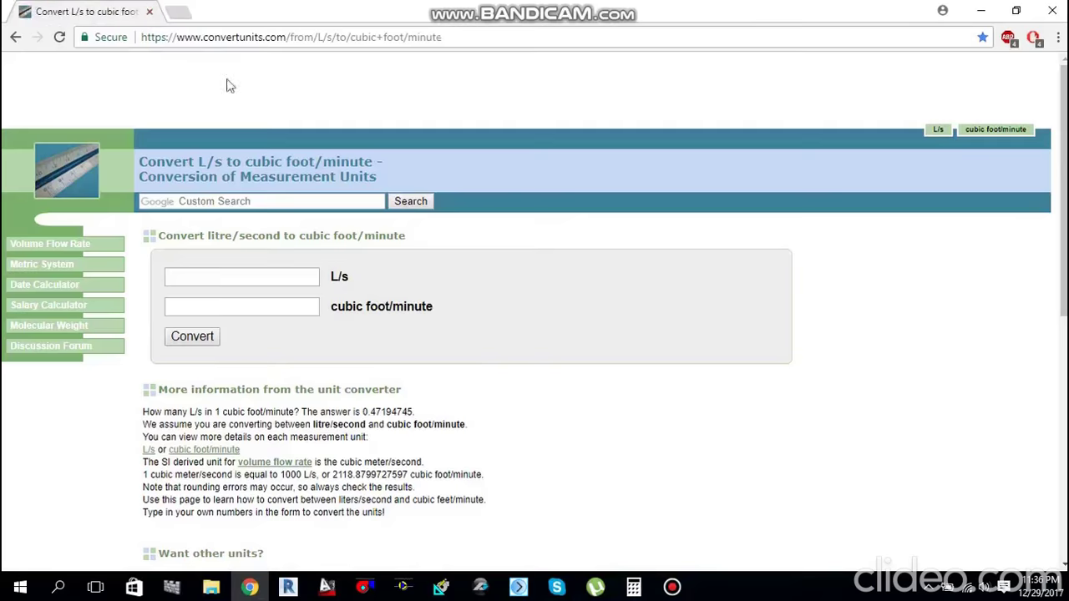
Step: Convert 2959 cubic foot/minute to L/s in the unit converter
click(275, 307)
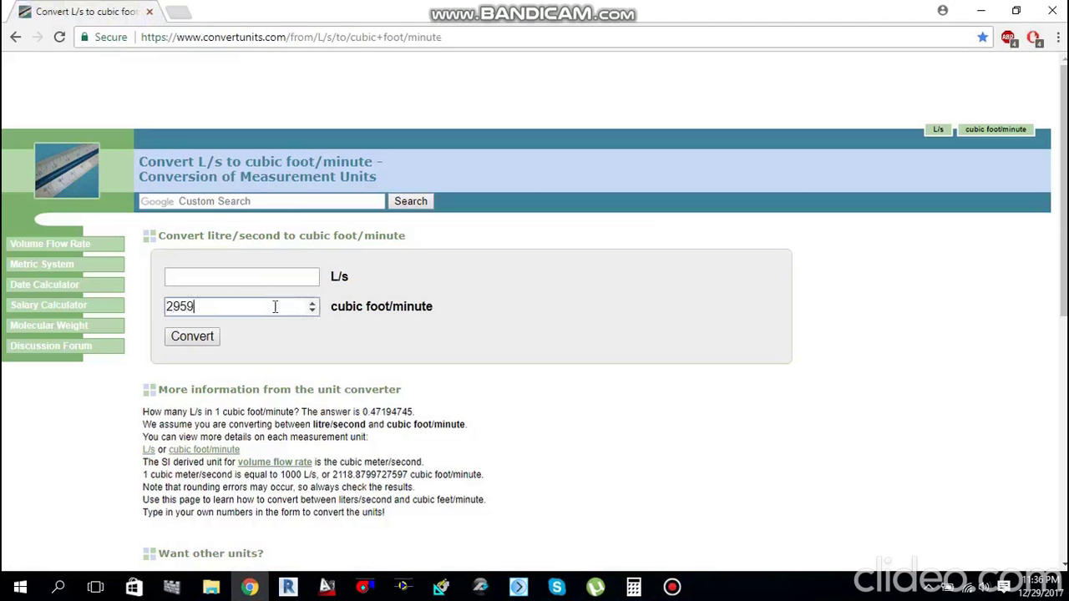
click(202, 336)
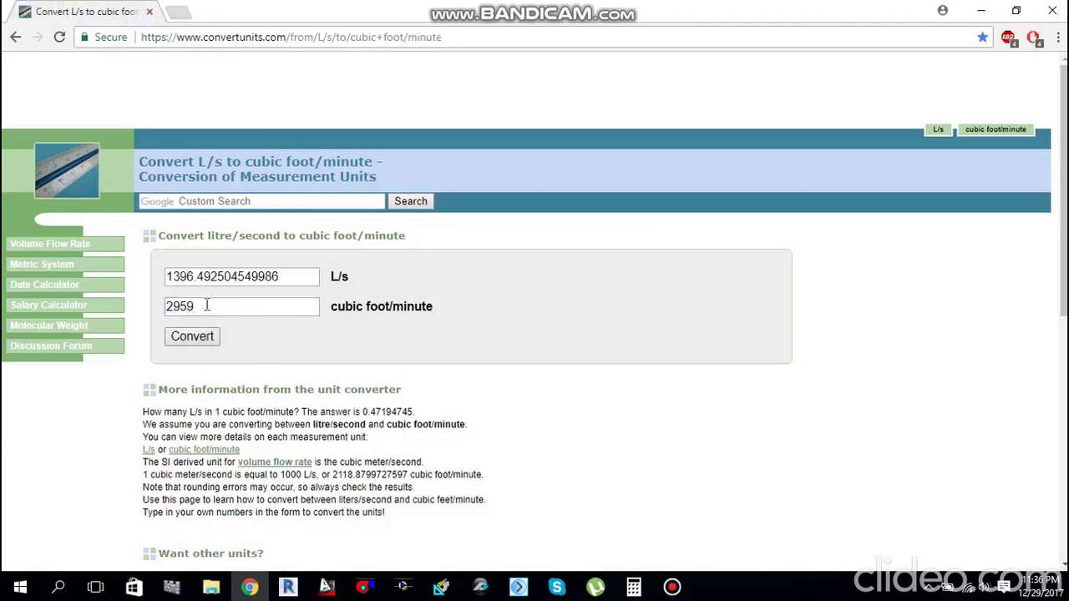
click(206, 305)
Step: Switch to Calculator and clear its last result
mouse_move(633, 590)
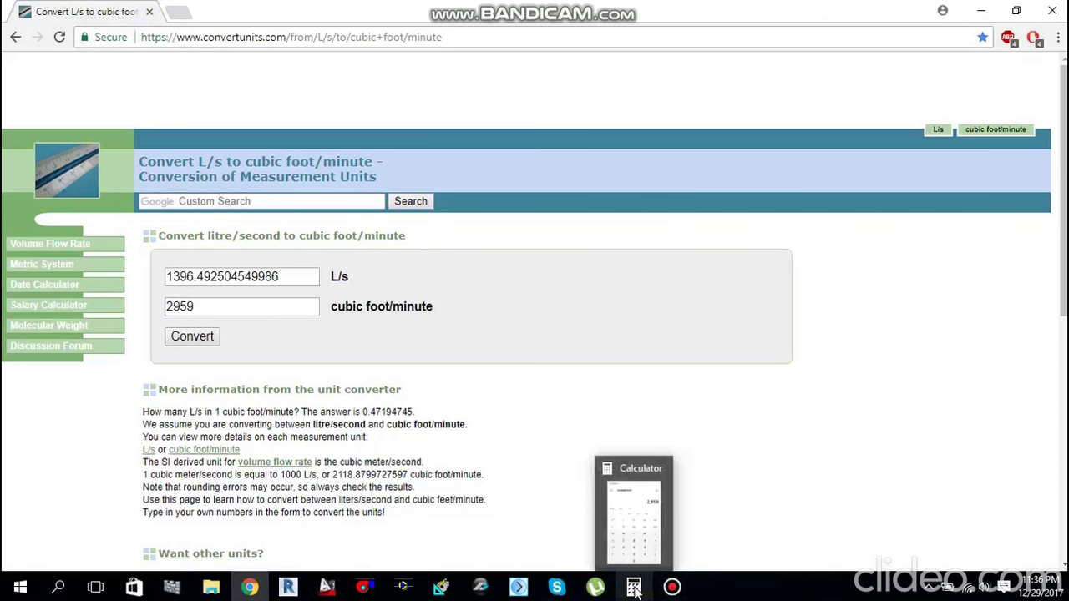
click(634, 589)
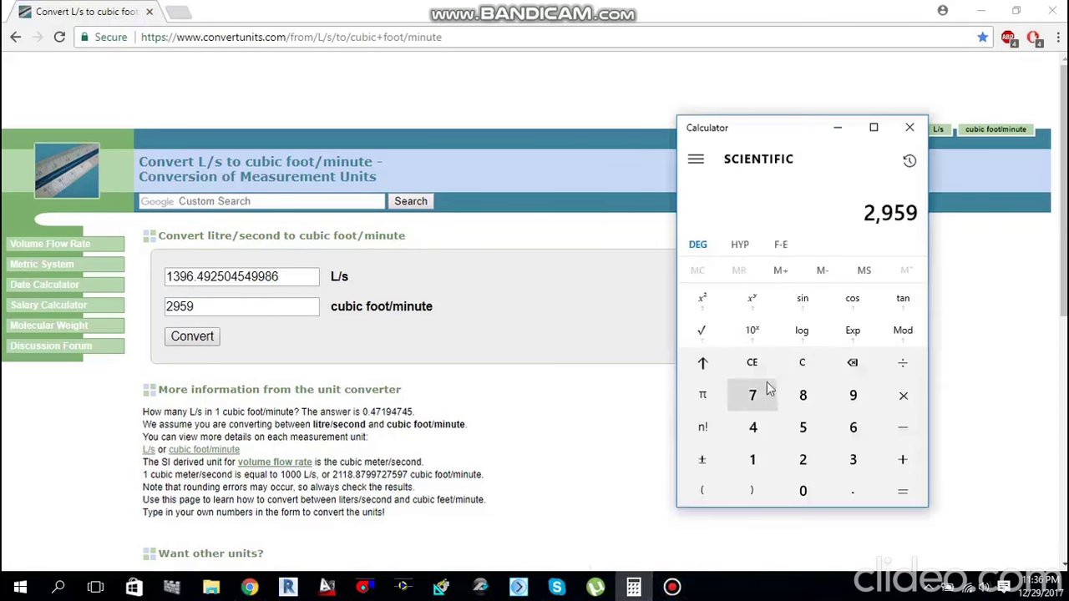
click(802, 362)
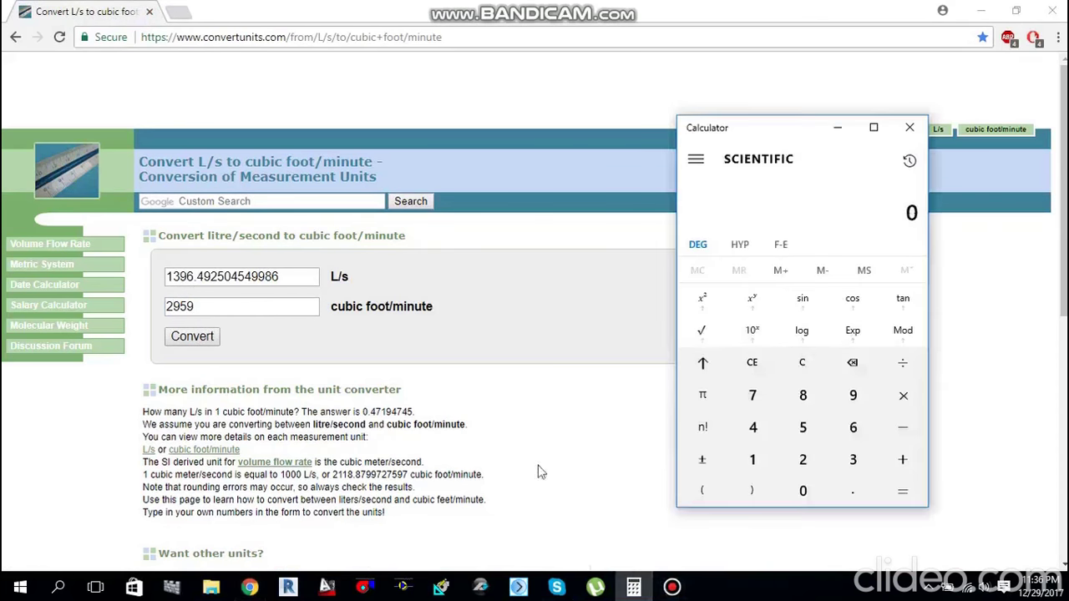
Step: Switch between the selected space's dimensions in Revit and the airflow conversion in Chrome to review both
click(288, 587)
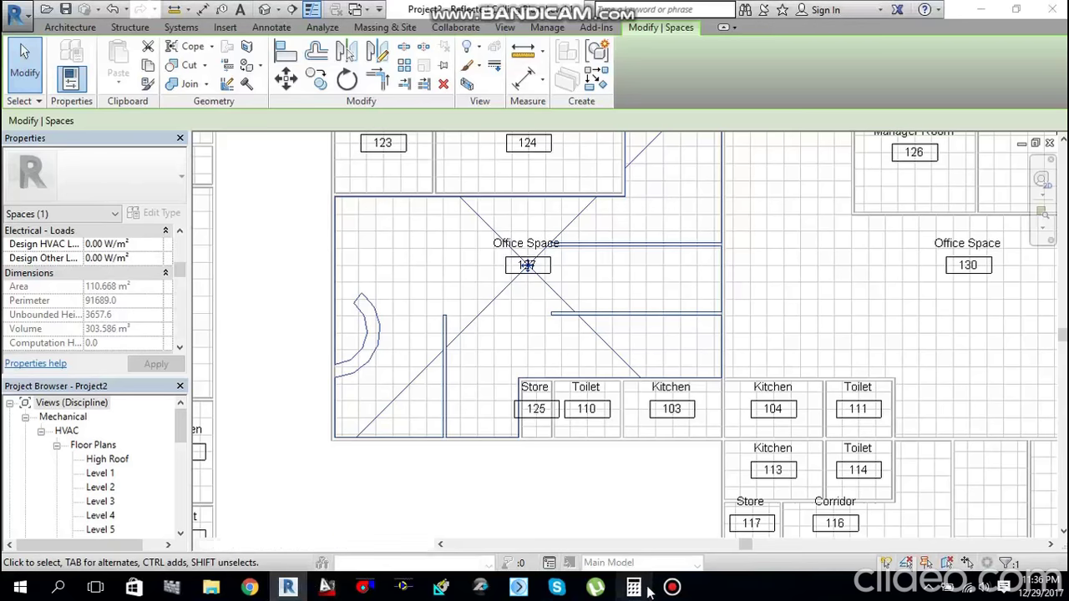
click(633, 587)
click(300, 589)
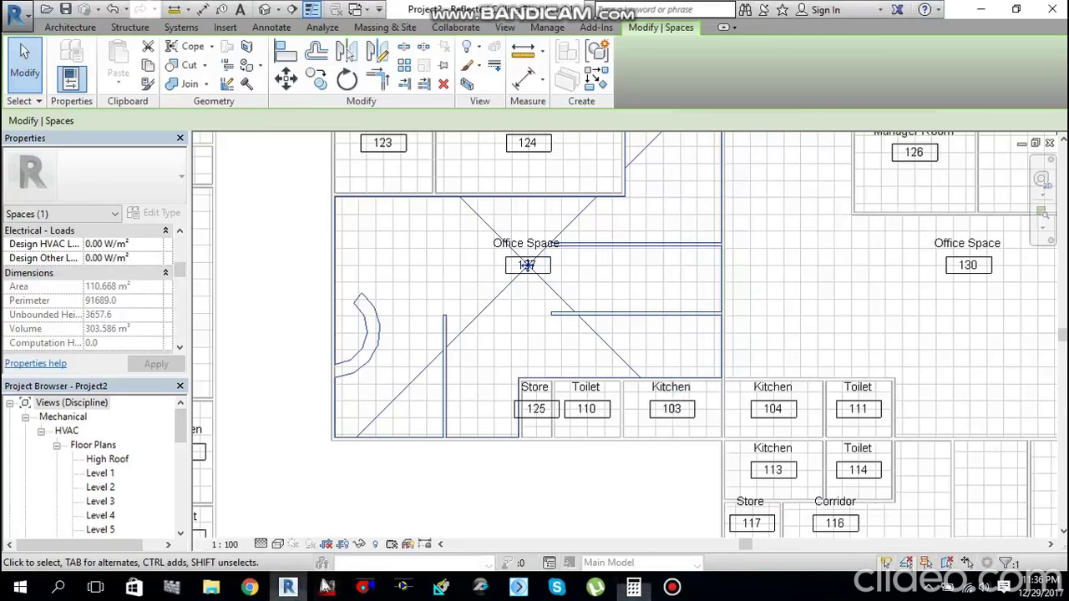
click(248, 588)
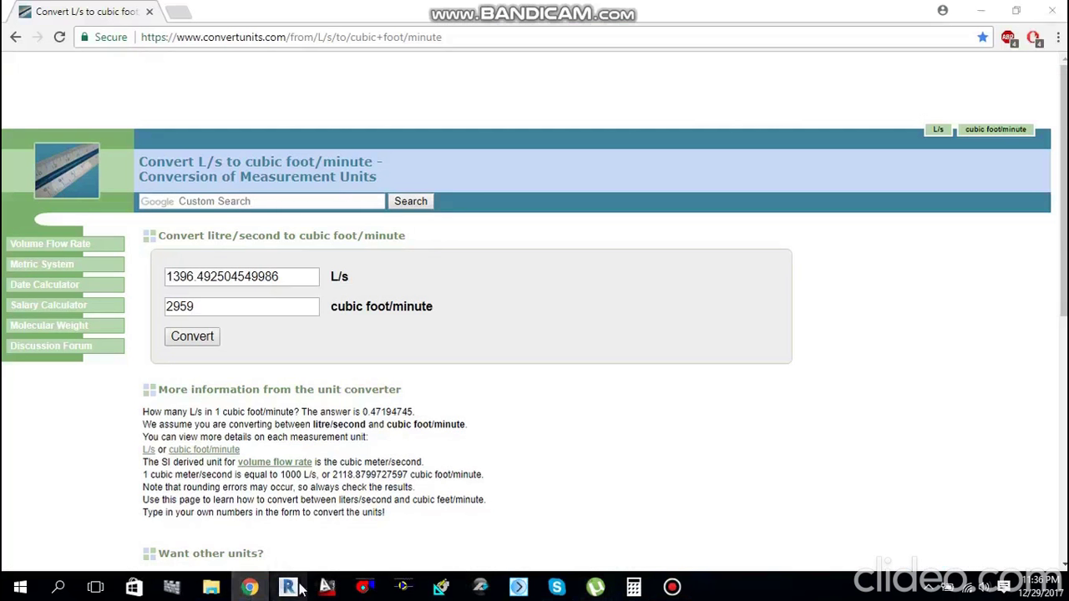
Step: Switch to Calculator, divide the 1396 L/s supply airflow by 2, and return to the Revit ceiling plan
click(288, 587)
click(632, 588)
text(1)
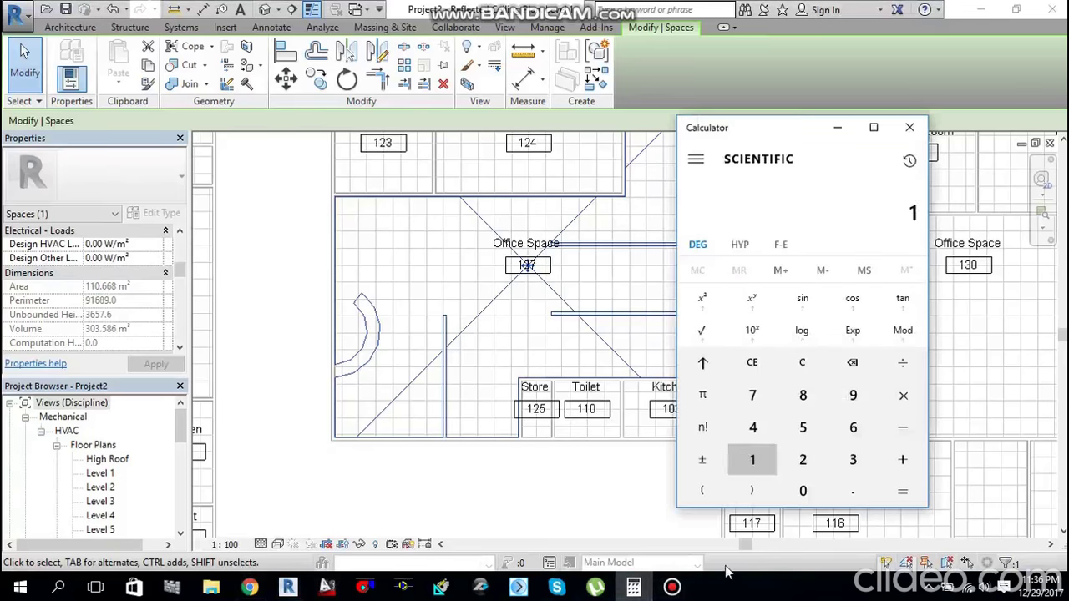
text(396/2)
key(Return)
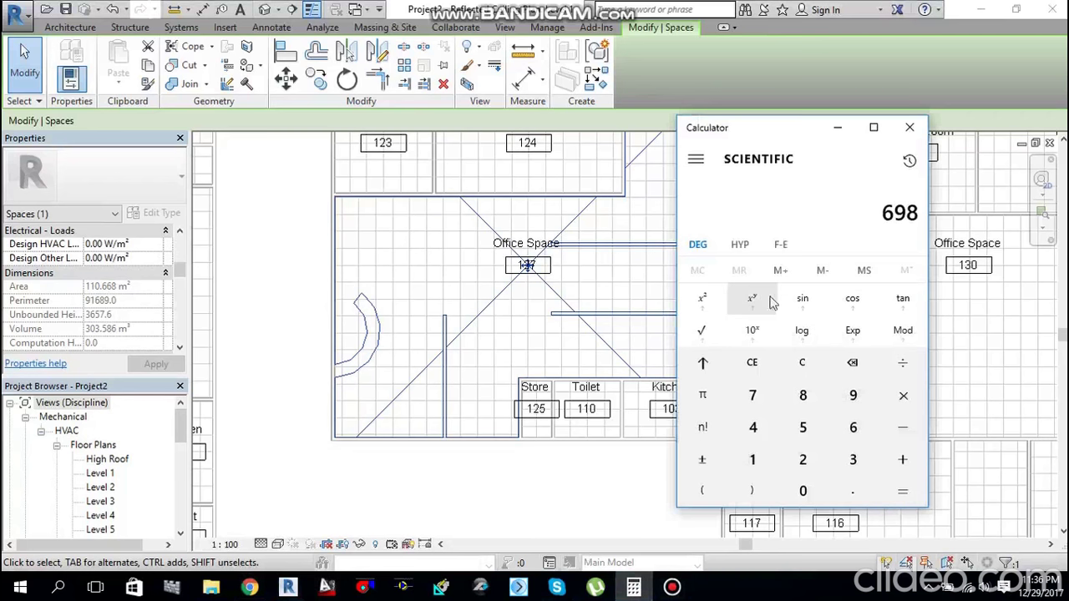
click(802, 364)
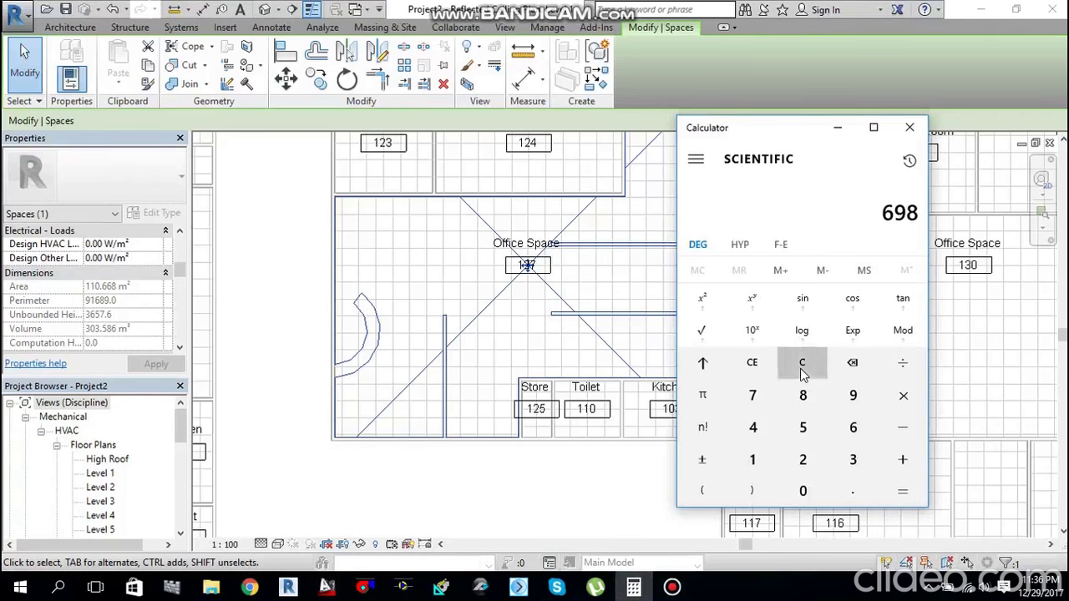
click(837, 127)
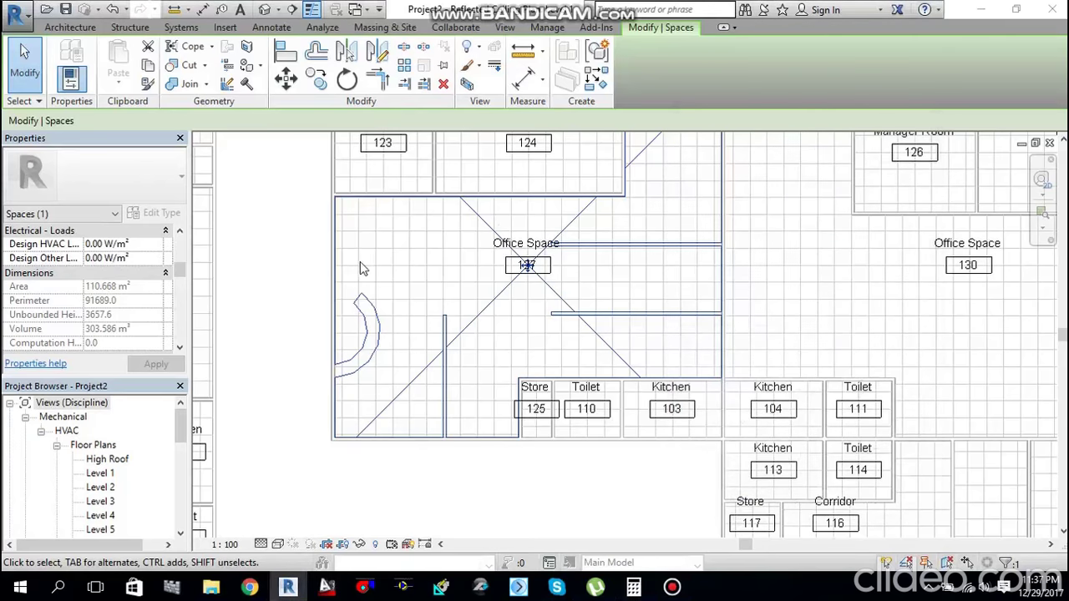
Step: Deselect the space, start placing mechanical equipment and look through the equipment types already loaded in the project
click(352, 266)
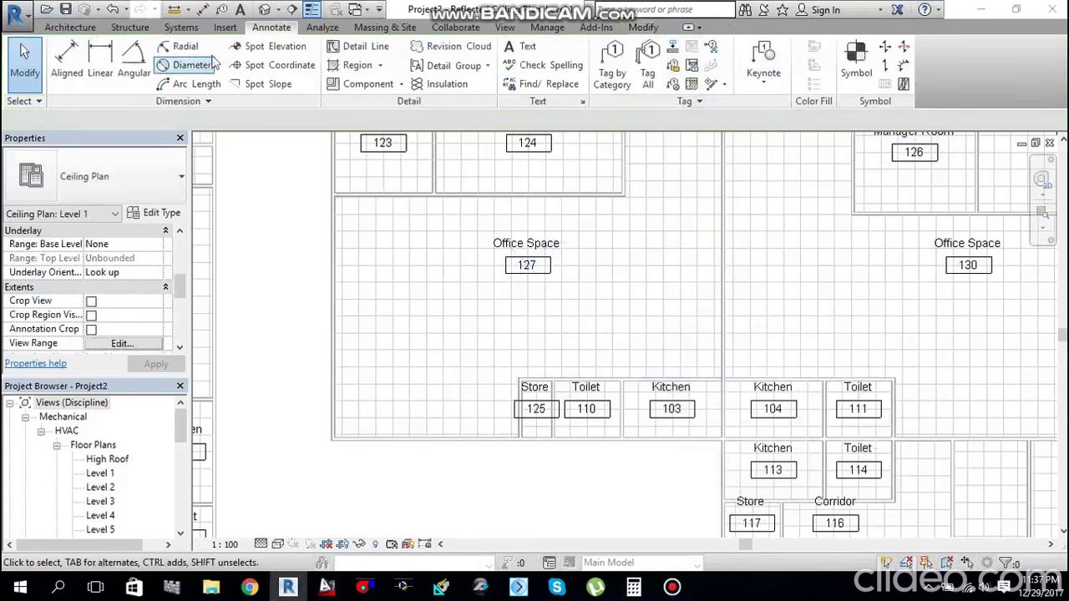
click(182, 28)
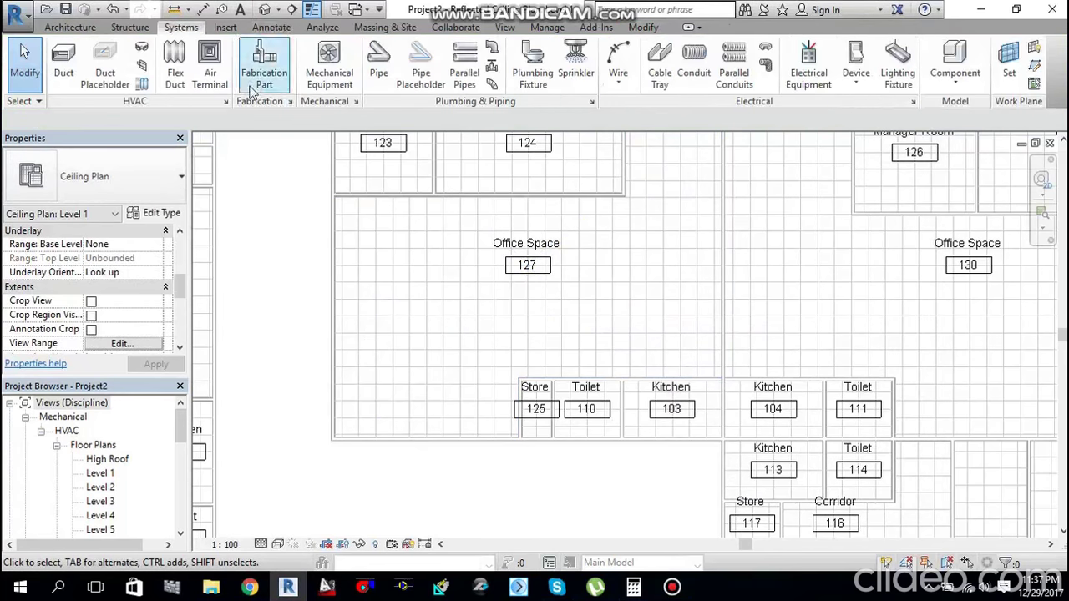
click(323, 85)
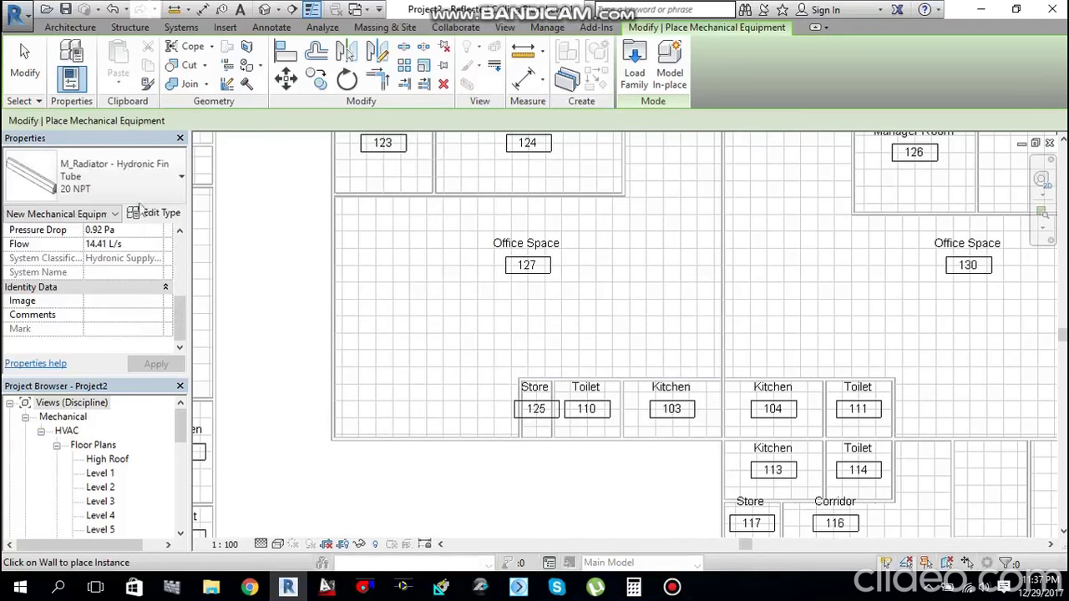
click(96, 189)
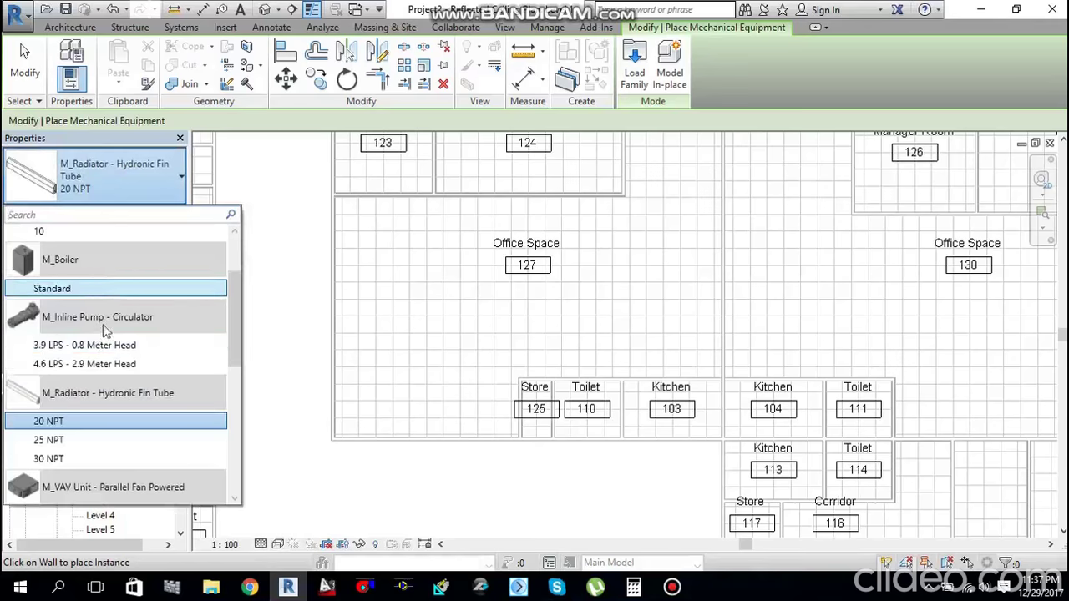
scroll(94, 334, down, 3)
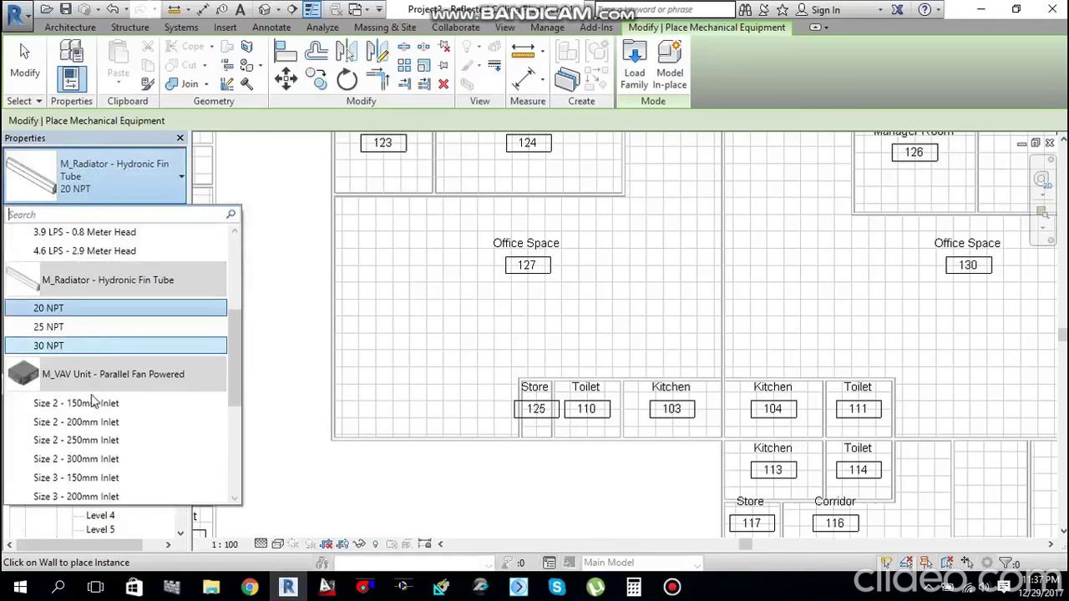
scroll(95, 399, down, 3)
scroll(96, 404, down, 3)
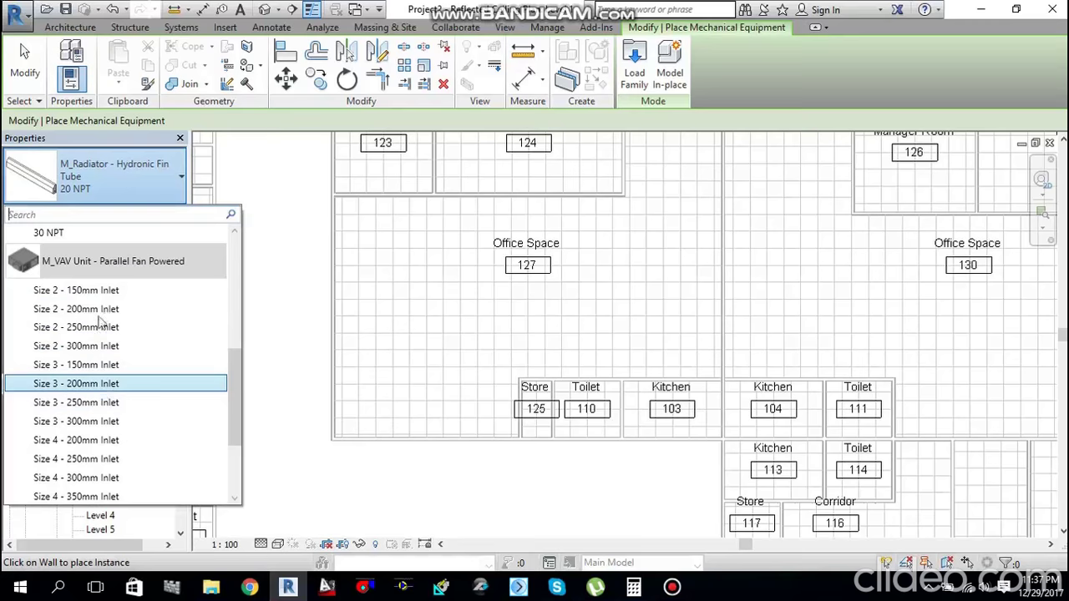
scroll(107, 403, down, 5)
scroll(110, 407, up, 10)
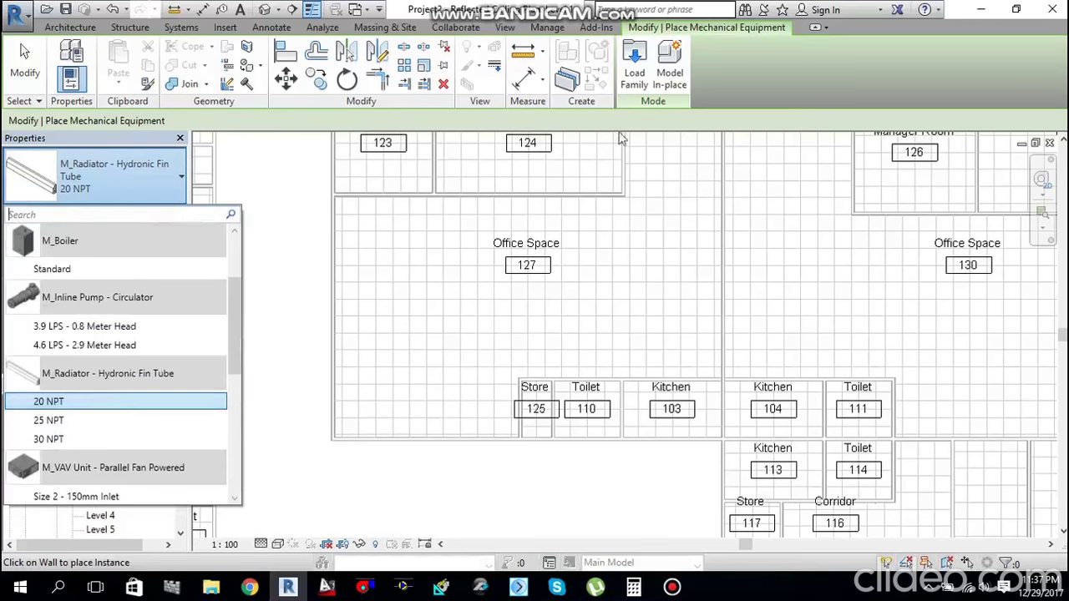
Step: Load the M_Fan Coil Unit - Ceiling Ducted - CHW family from Mechanical, MEP, Air-Side Components, Terminal Units in the US Metric library
click(640, 84)
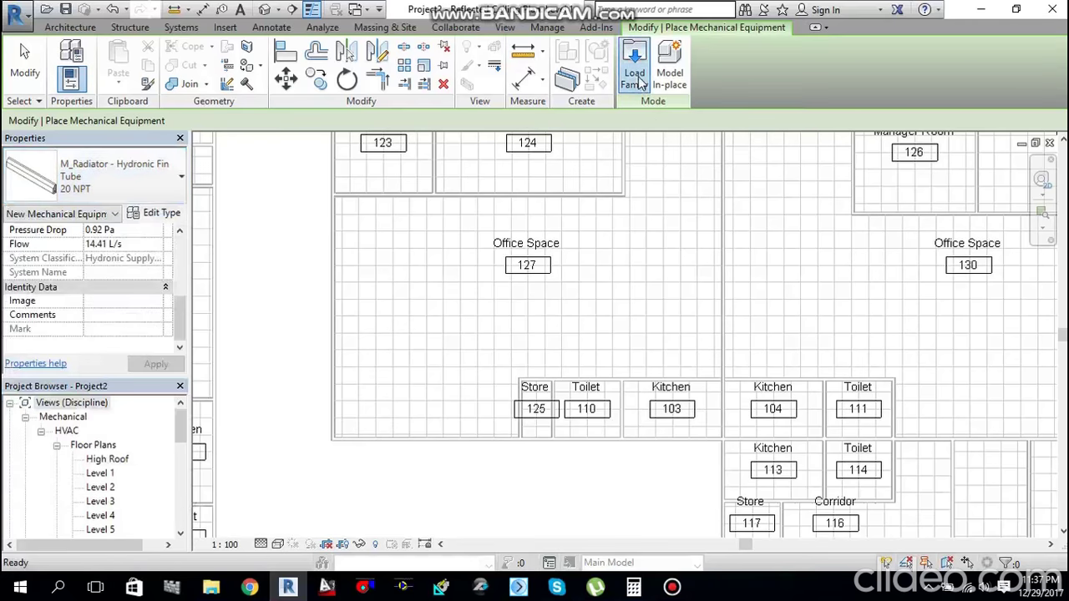
click(638, 84)
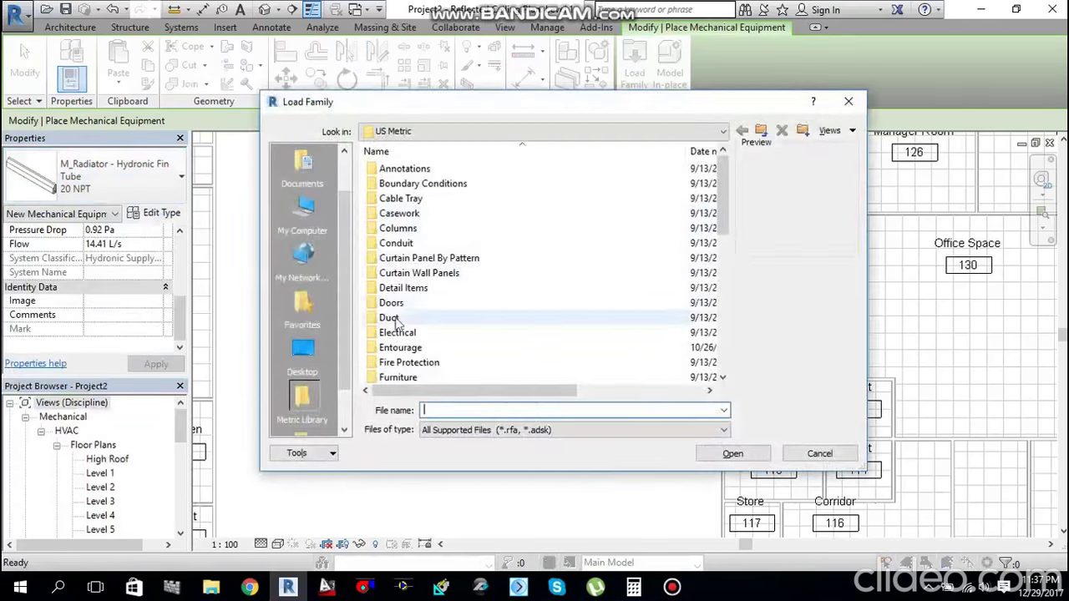
scroll(393, 334, down, 4)
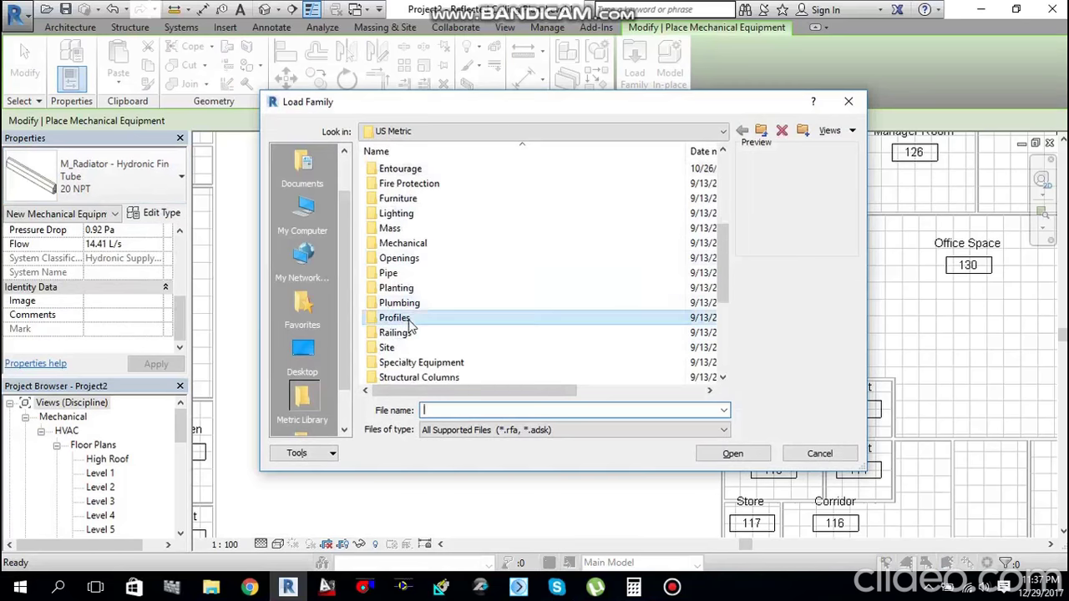
key(shift+Tab)
key(m)
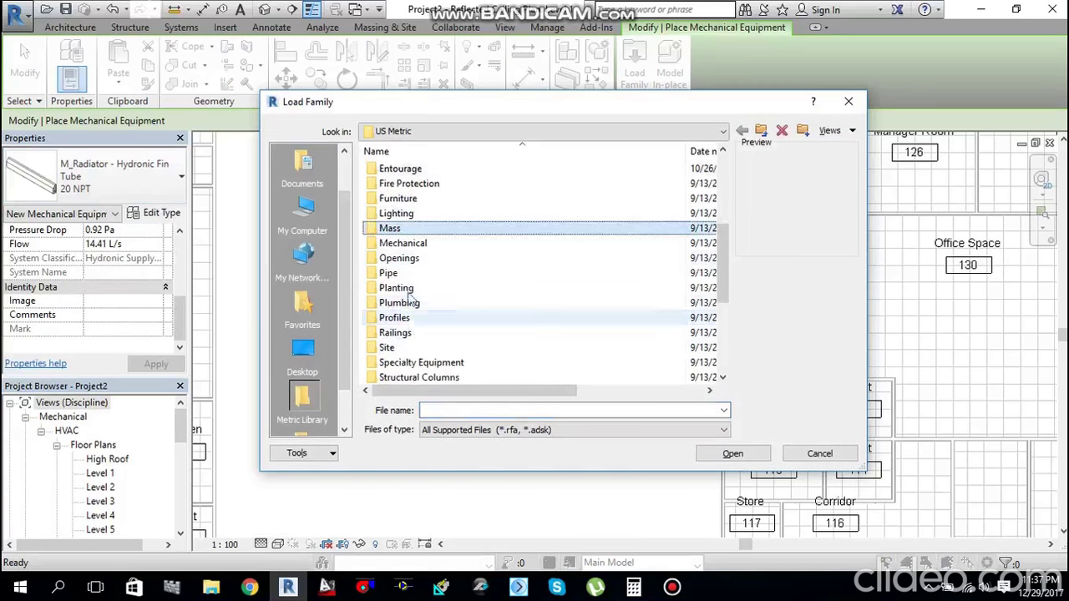
double_click(409, 244)
double_click(399, 191)
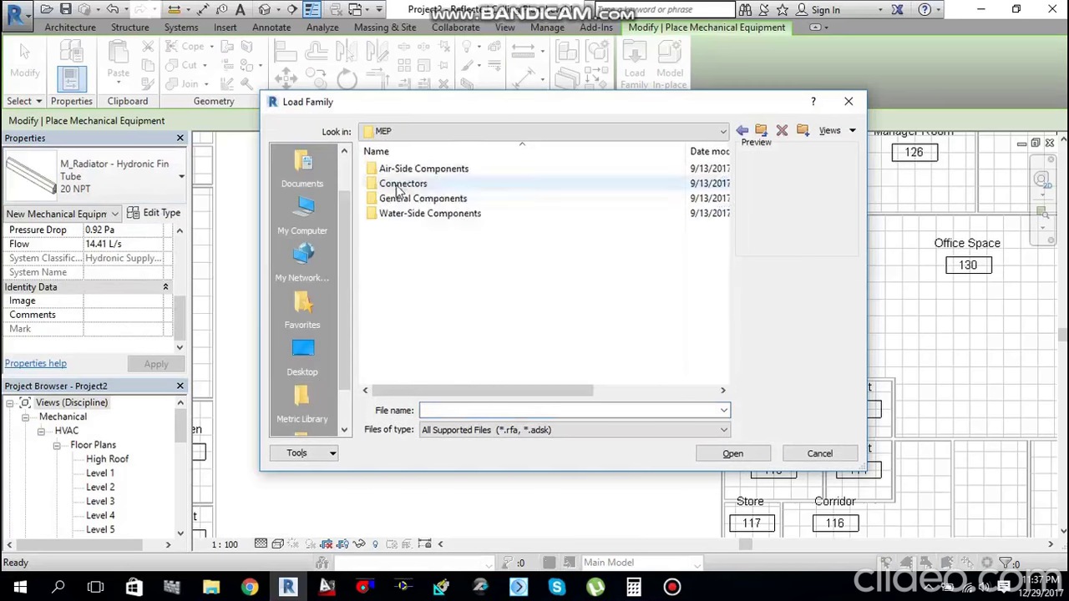
double_click(394, 169)
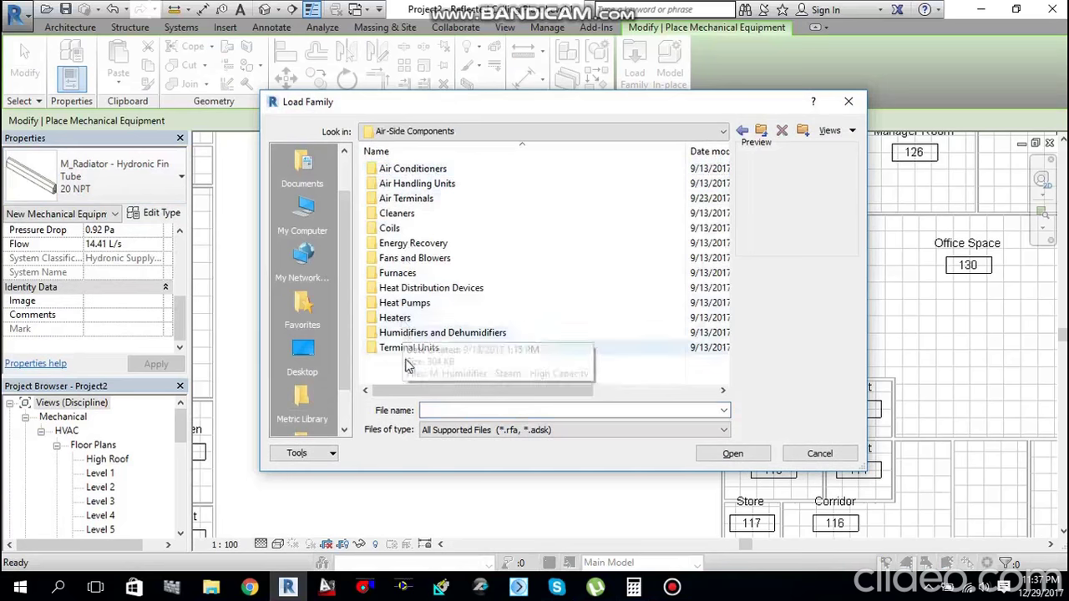
double_click(410, 348)
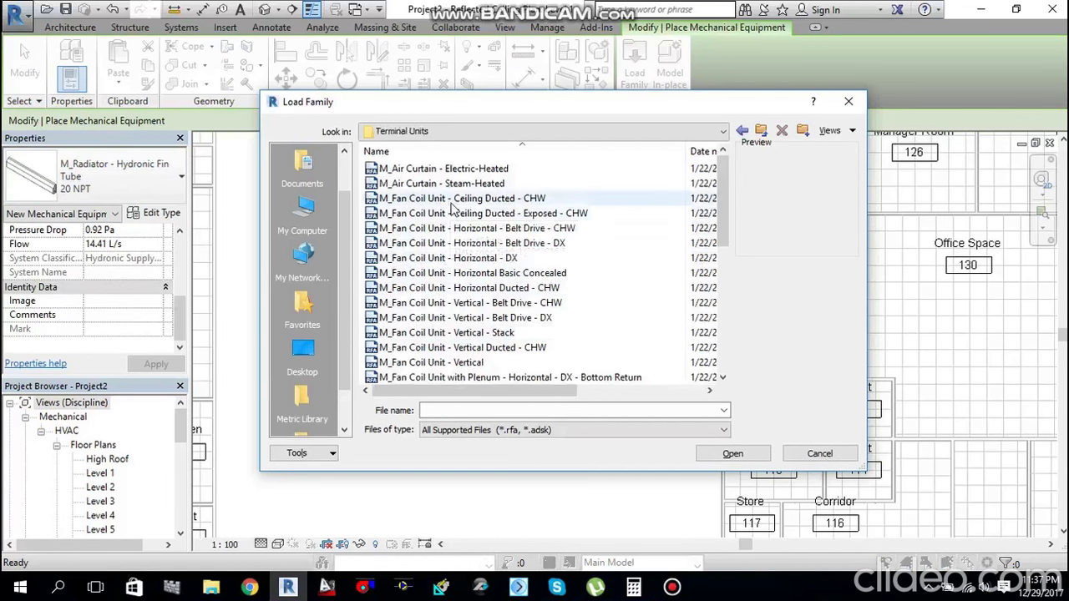
click(451, 199)
click(732, 454)
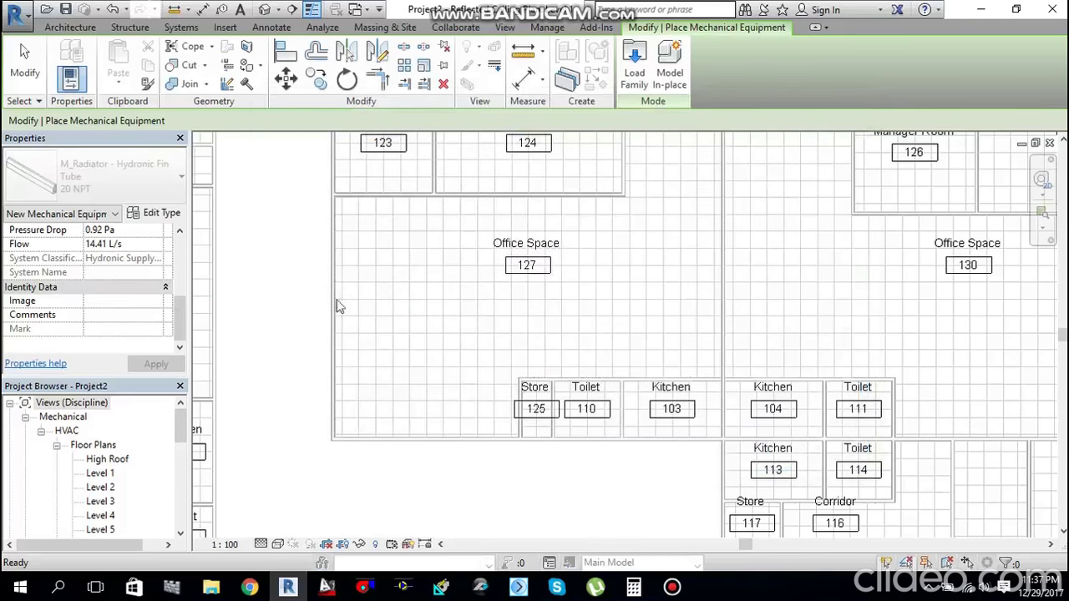
Step: Choose the 658 LPS ceiling ducted fan coil type and duplicate it as a new type named 698 LPS
click(143, 196)
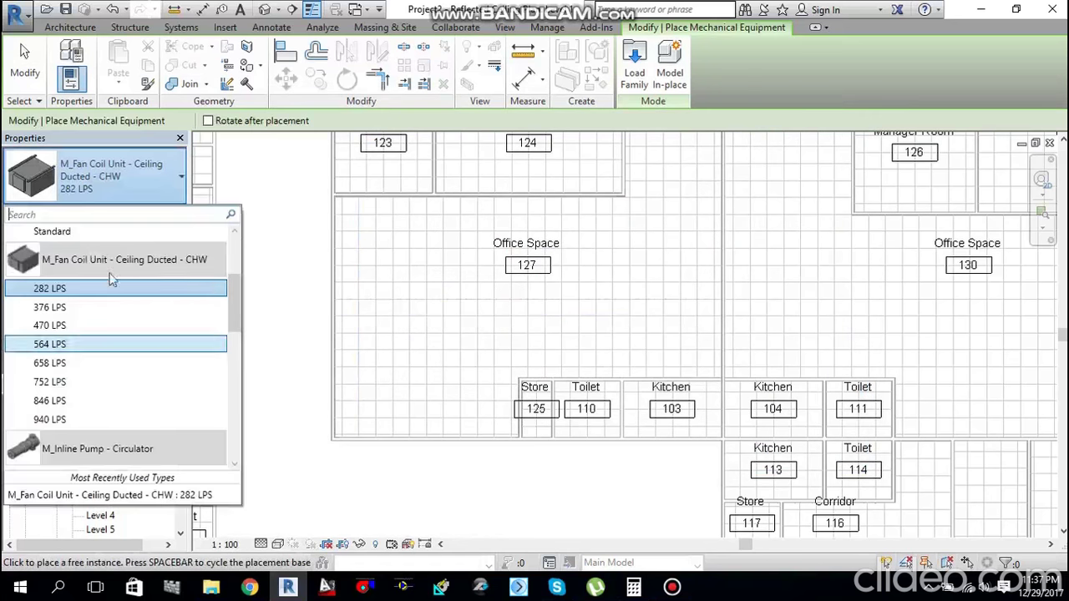
click(82, 364)
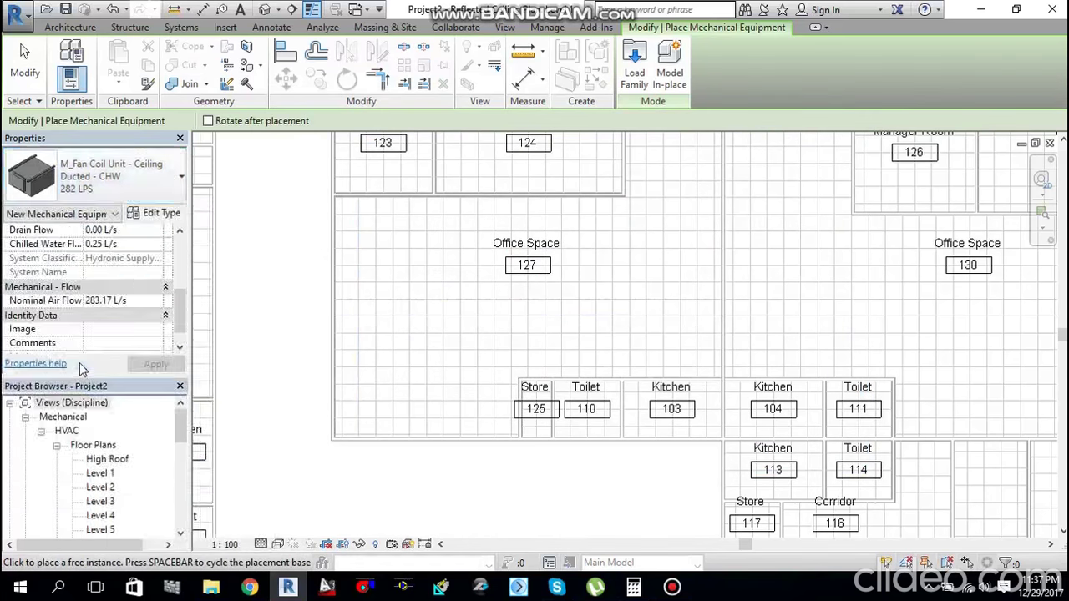
click(164, 214)
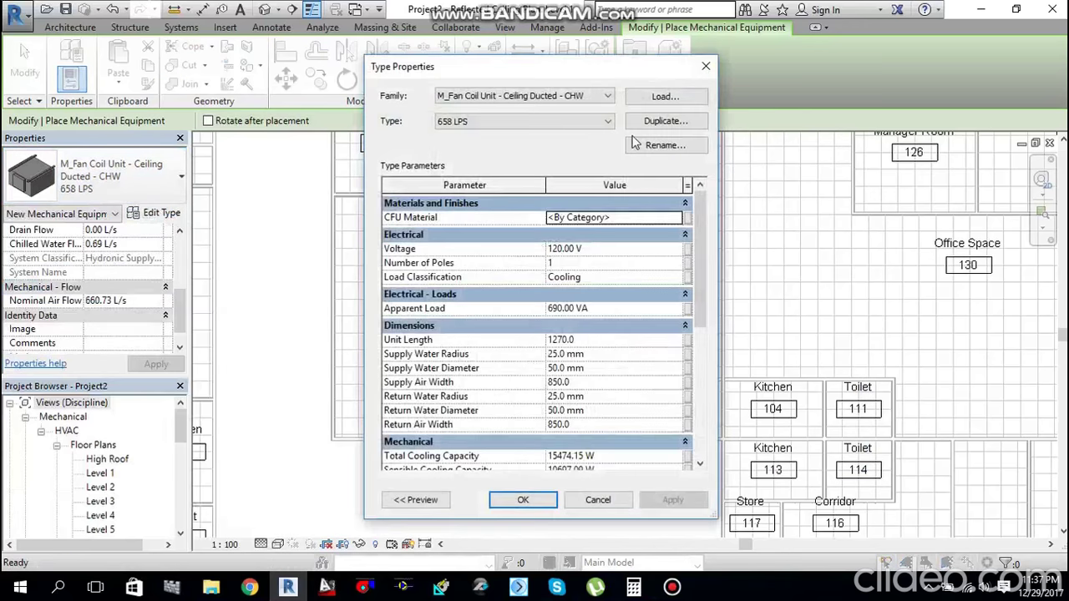
click(673, 121)
click(316, 147)
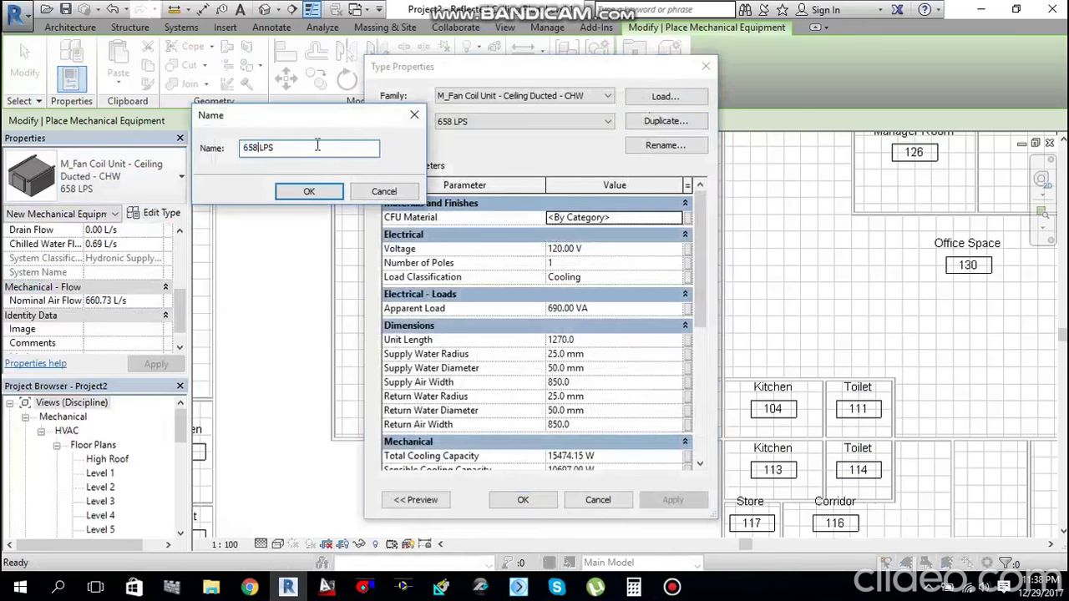
text(9)
click(294, 192)
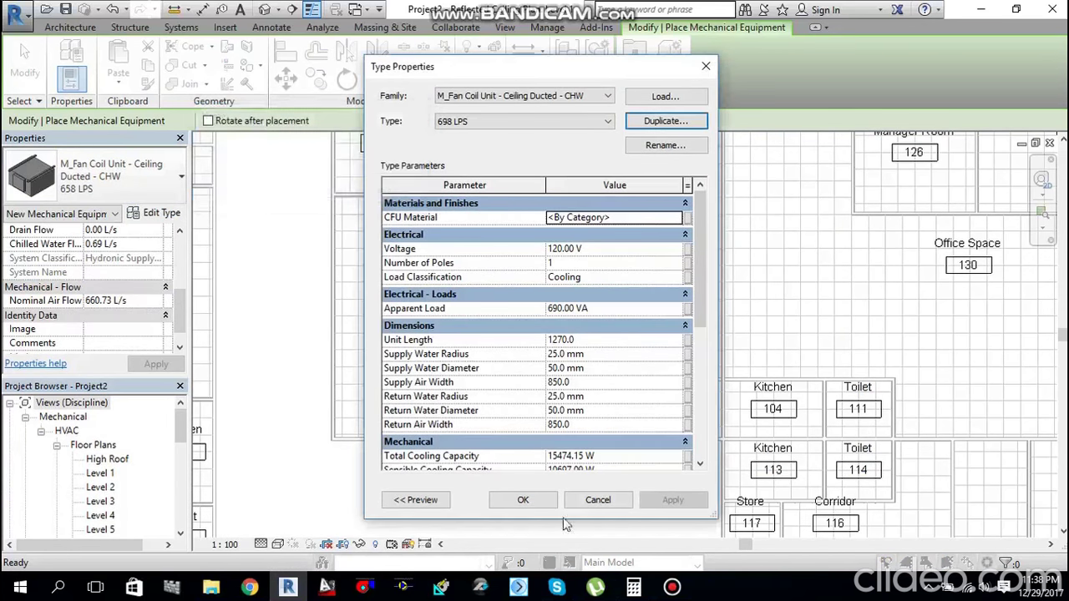
click(522, 500)
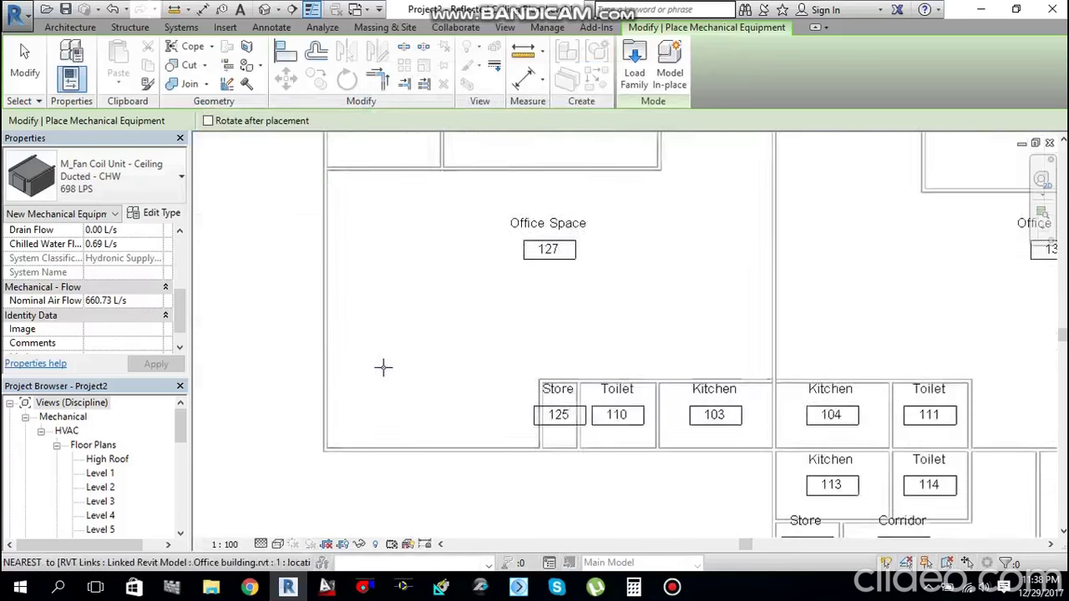
Step: Set the offset of the new fan coil unit to 2950 above Level 1
scroll(381, 361, up, 2)
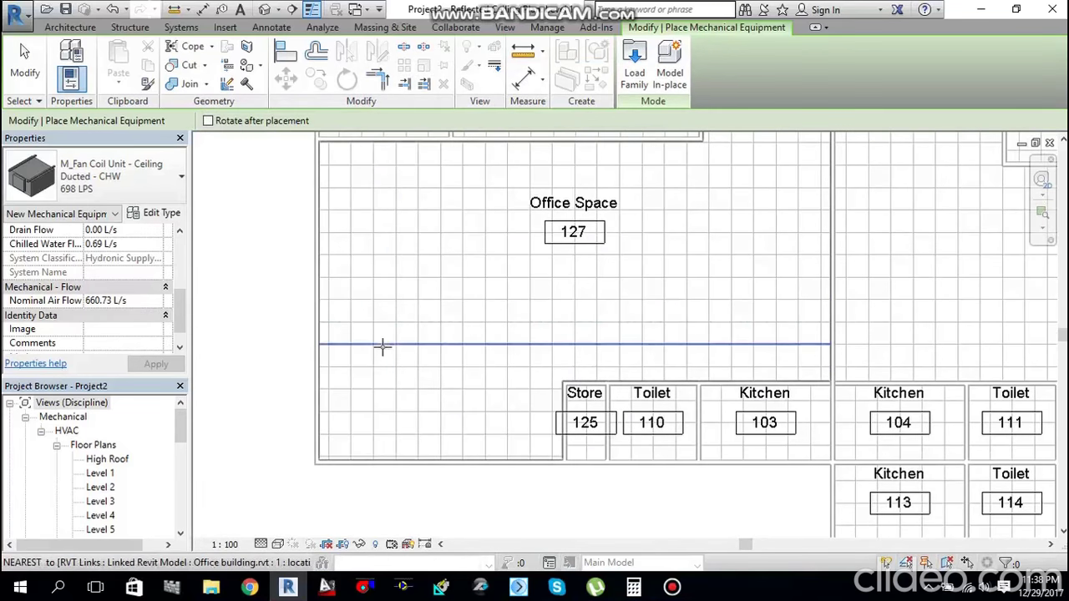
scroll(381, 348, down, 1)
scroll(134, 272, up, 5)
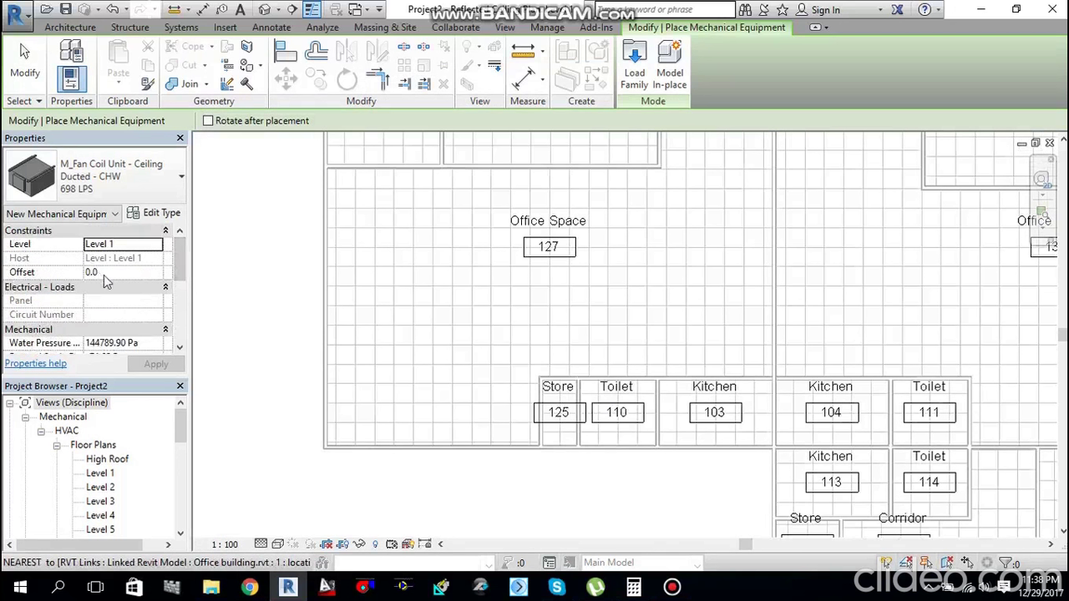
click(104, 274)
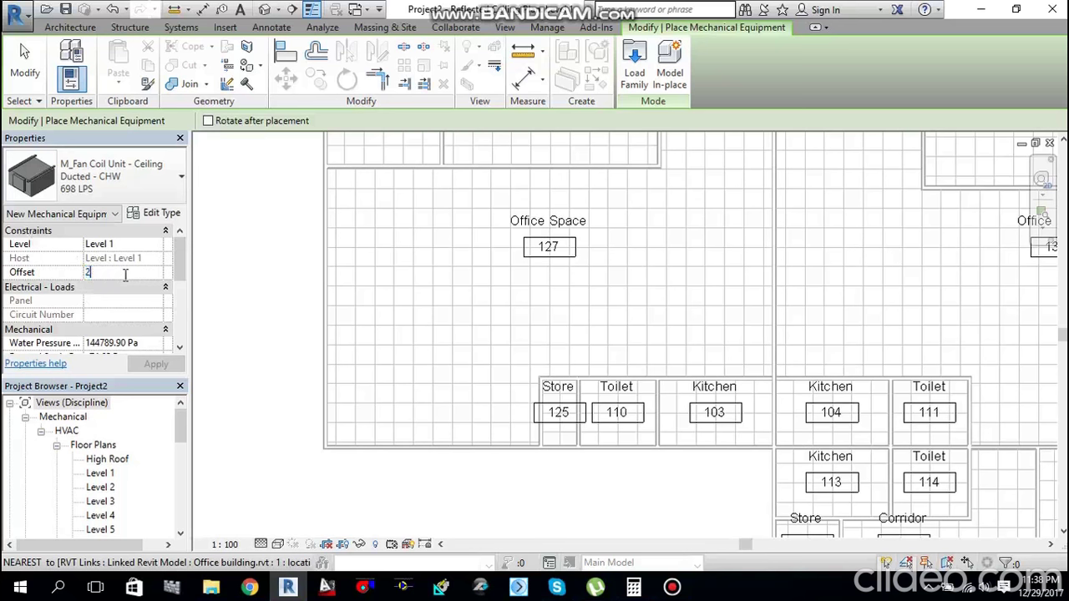
text(950)
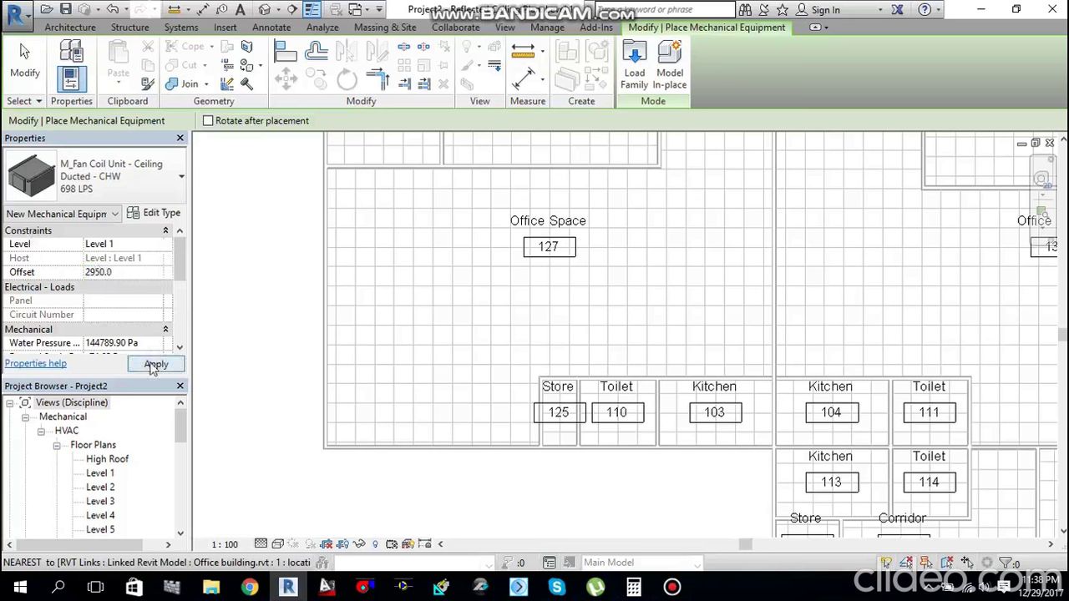
click(151, 364)
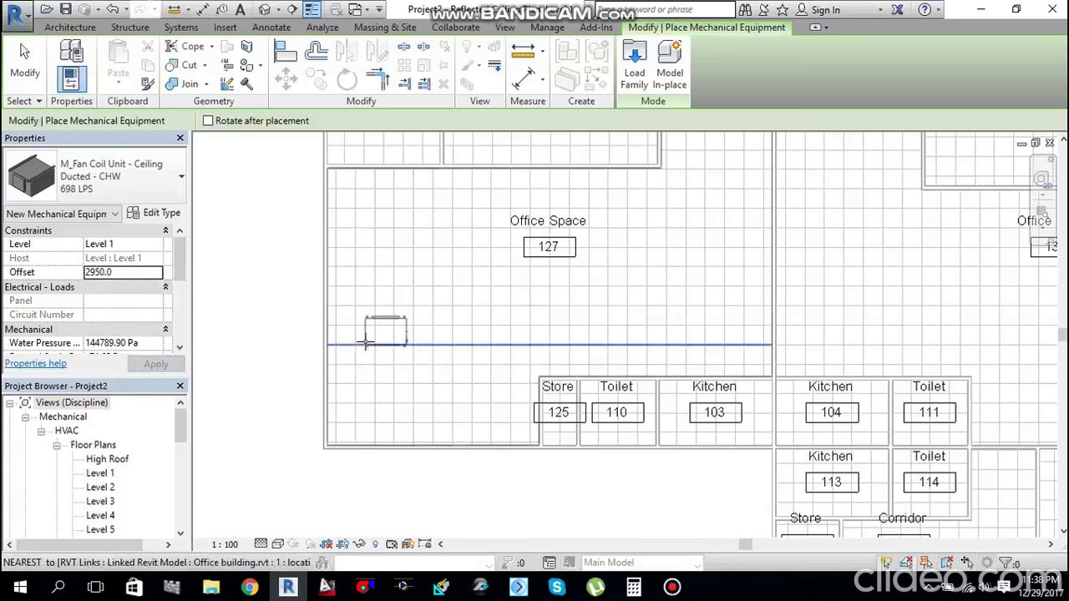
Step: Rotate the 698 LPS fan coil unit by 90 degrees and place one near the west wall of Office Space 127
scroll(365, 341, up, 2)
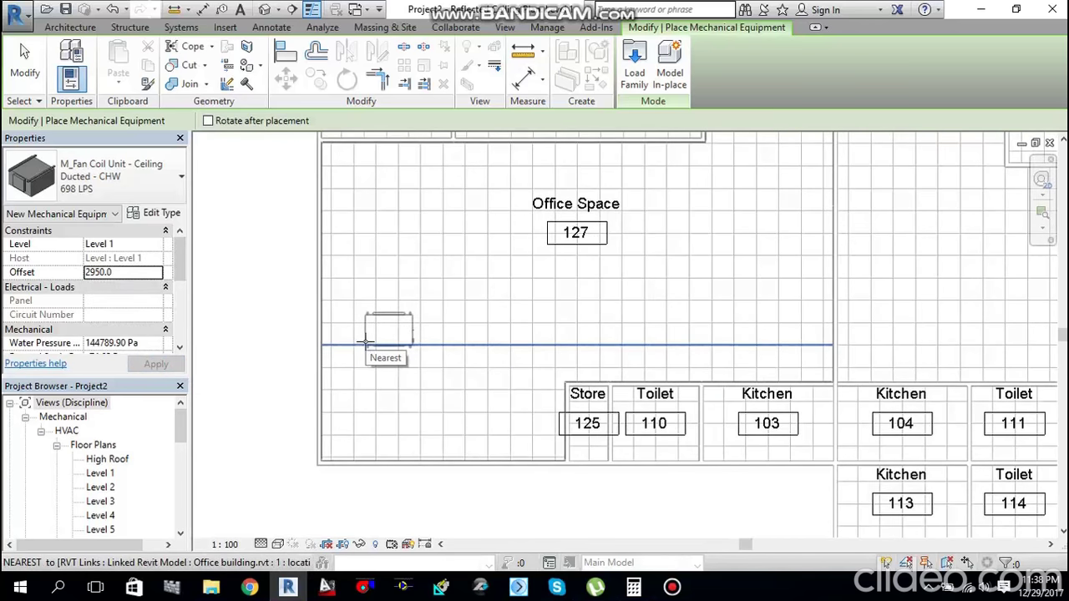
key(space)
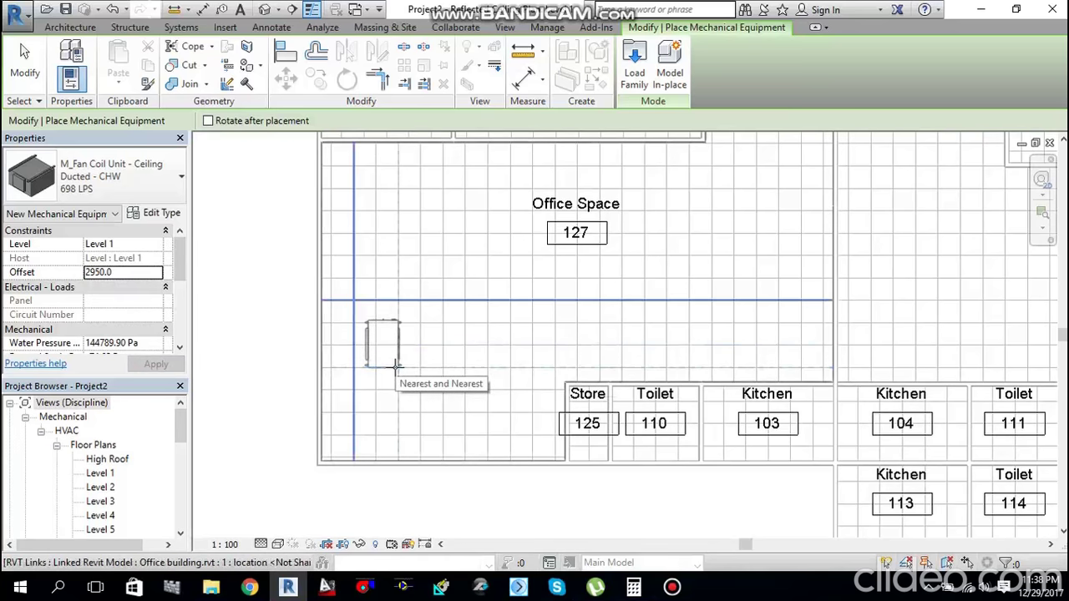
click(396, 365)
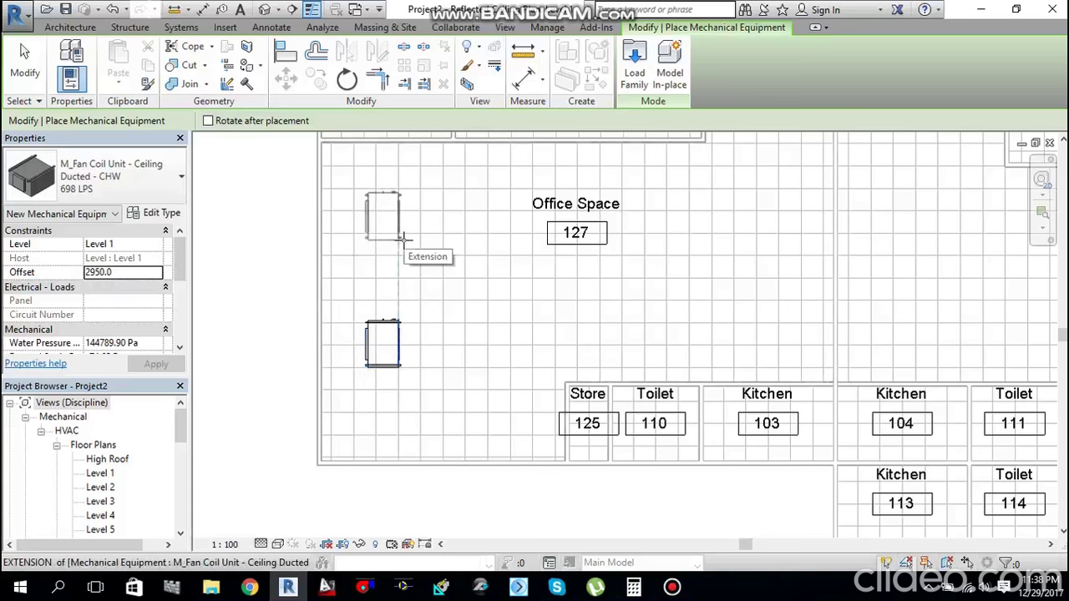
key(Escape)
key(Escape)
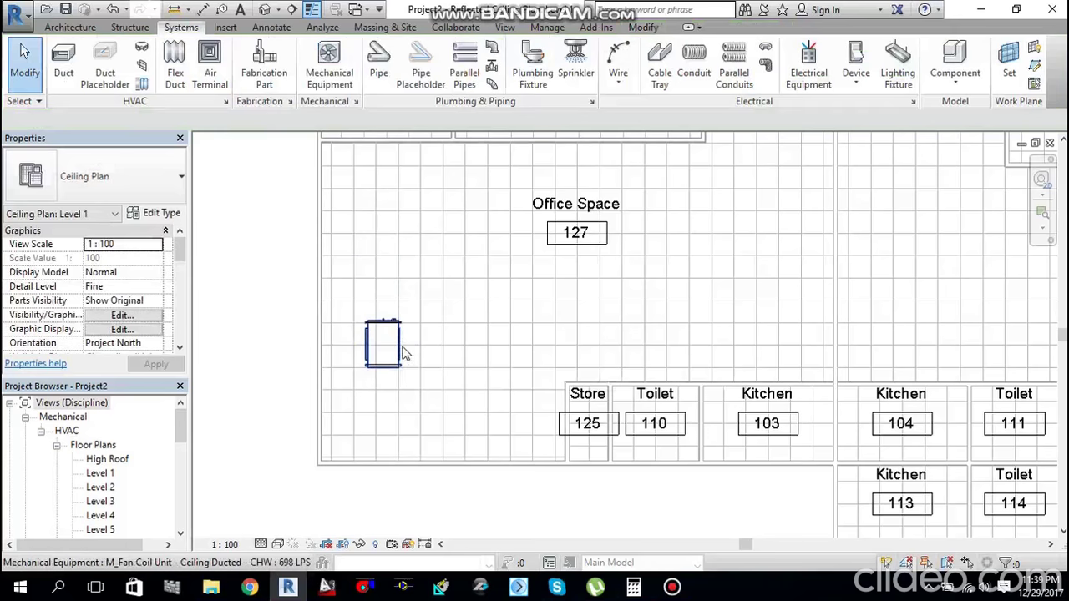
Step: Set the Mark of the 698 LPS fan coil unit in Office Space 127 to FCU-01
click(401, 350)
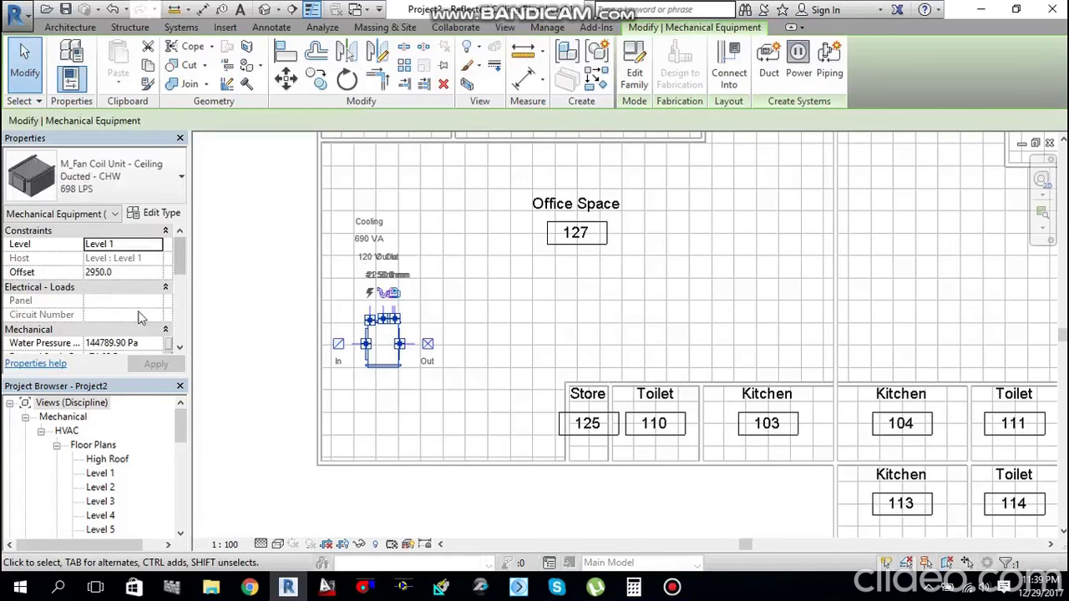
scroll(142, 315, down, 2)
scroll(142, 318, down, 2)
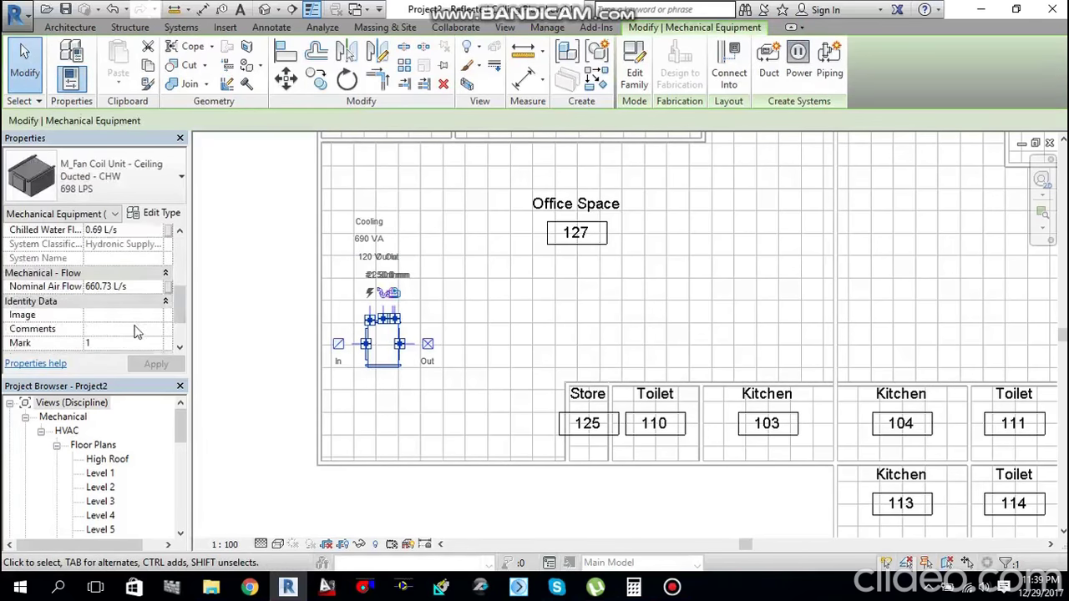
scroll(138, 333, down, 1)
click(119, 300)
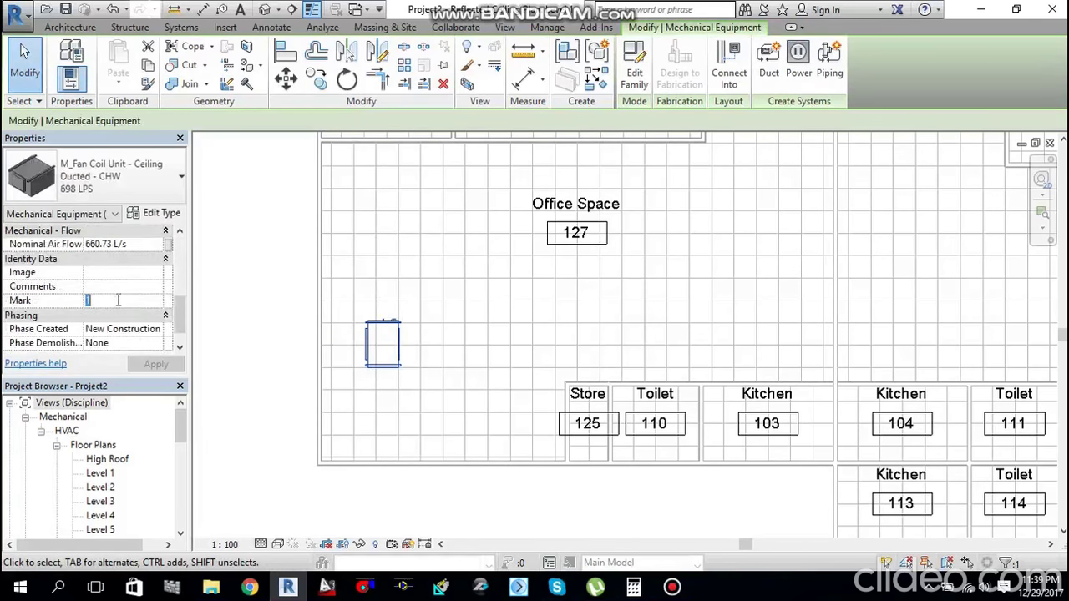
text(FCU-0)
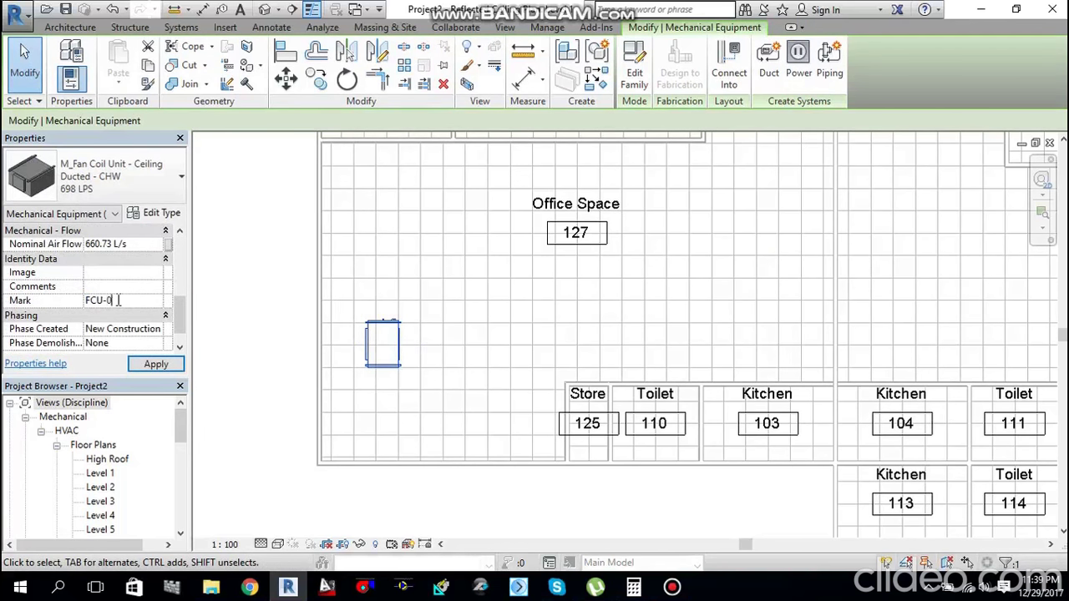
click(156, 364)
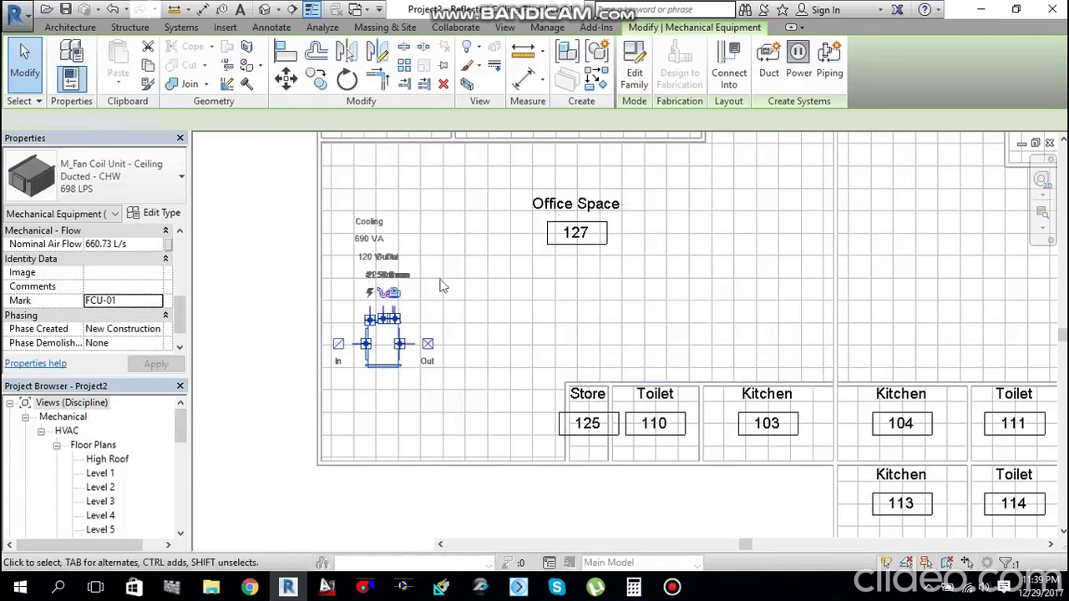
key(Escape)
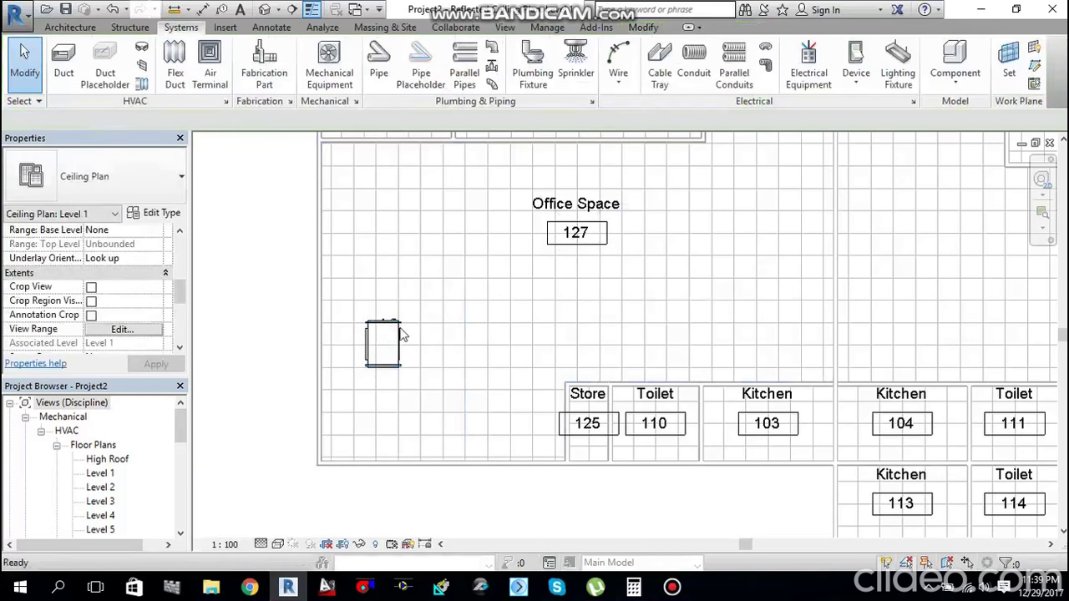
Step: Create a similar 698 LPS fan coil unit, rotated to match and aligned directly north of FCU-01, and check its Mark
click(402, 336)
right_click(402, 336)
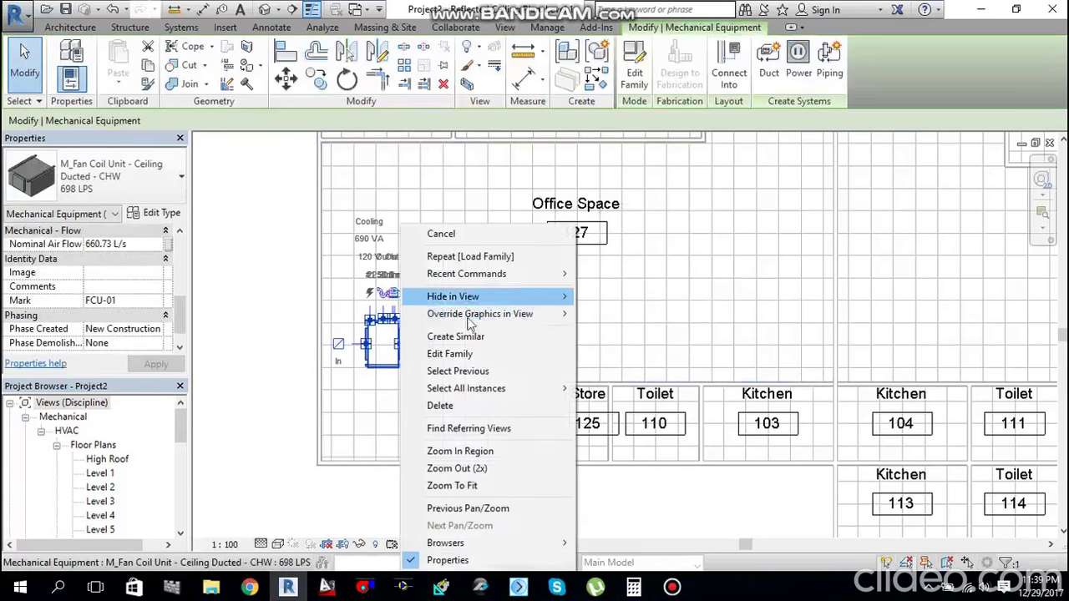
click(465, 337)
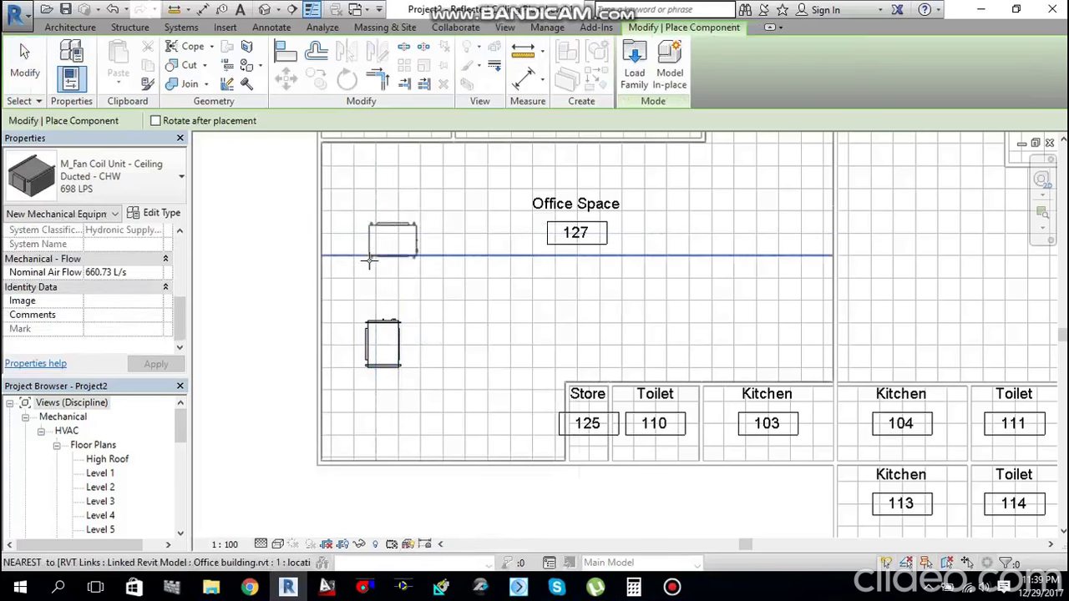
key(space)
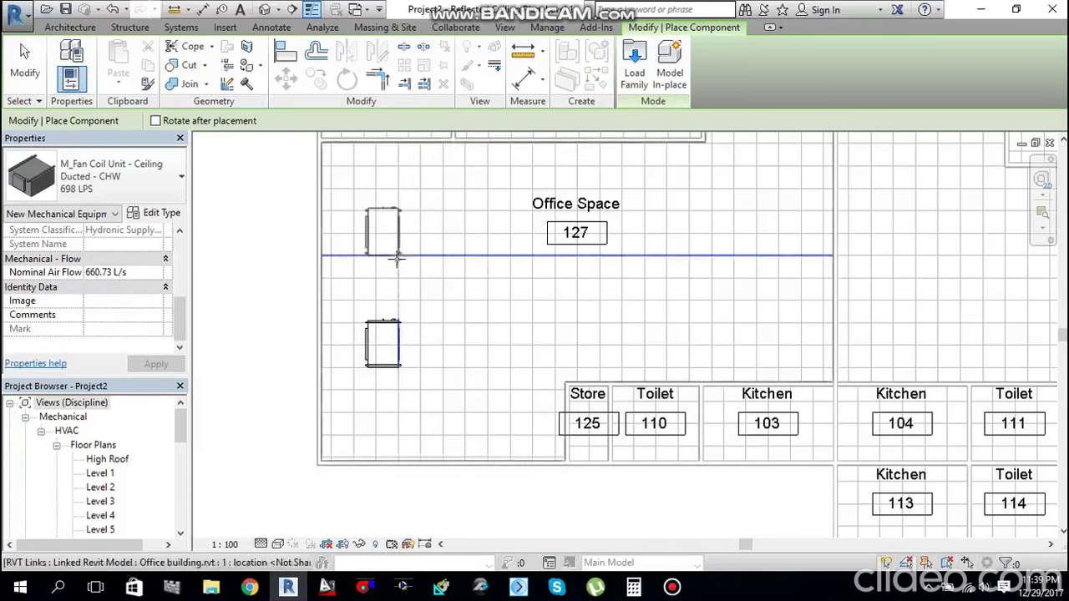
click(394, 264)
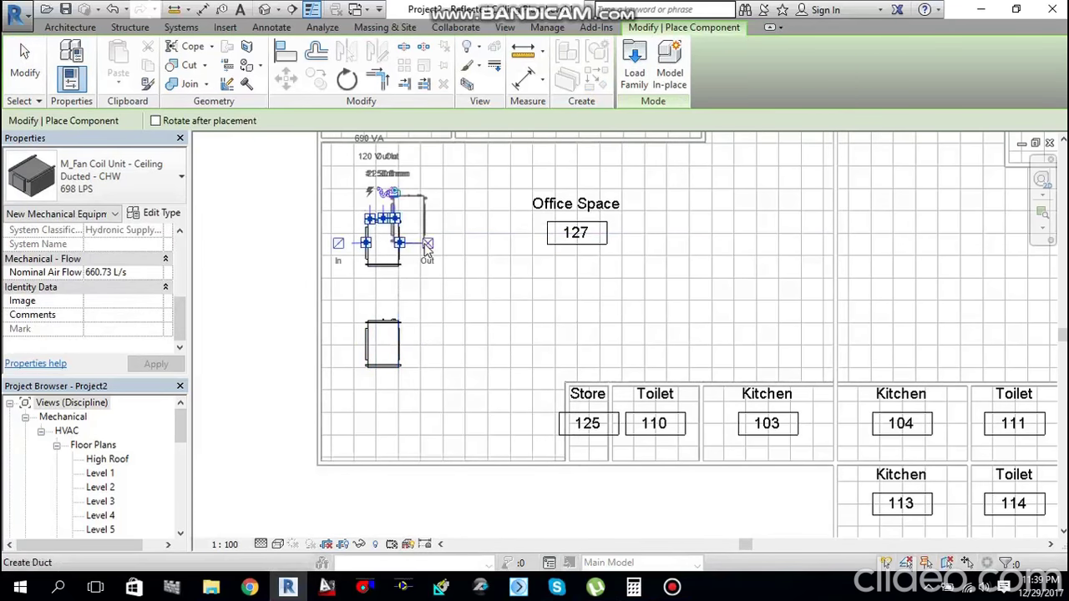
key(Escape)
key(Escape)
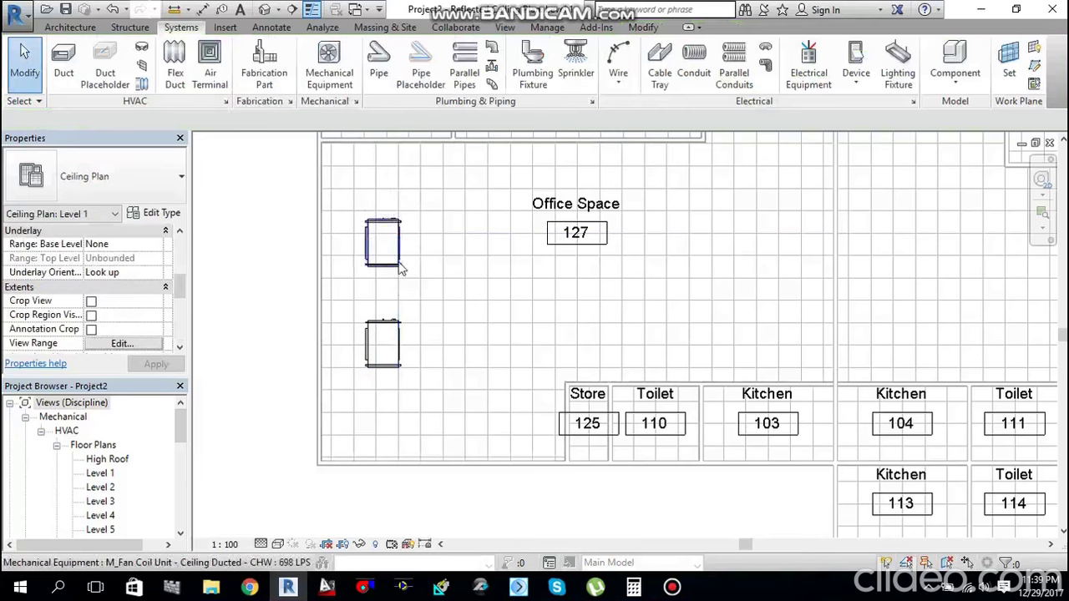
click(393, 272)
scroll(106, 313, down, 3)
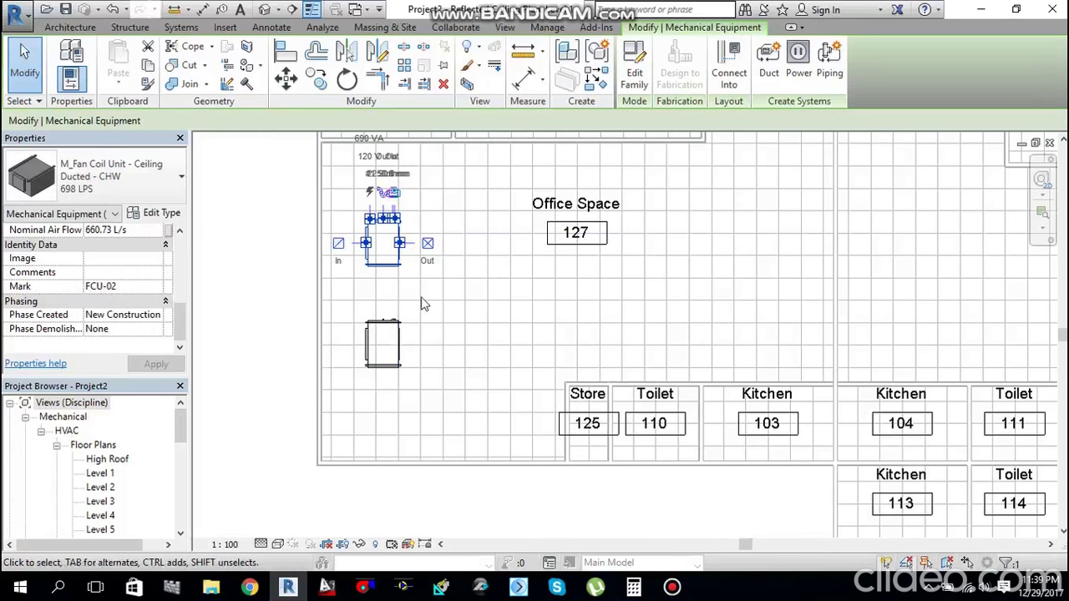
key(Escape)
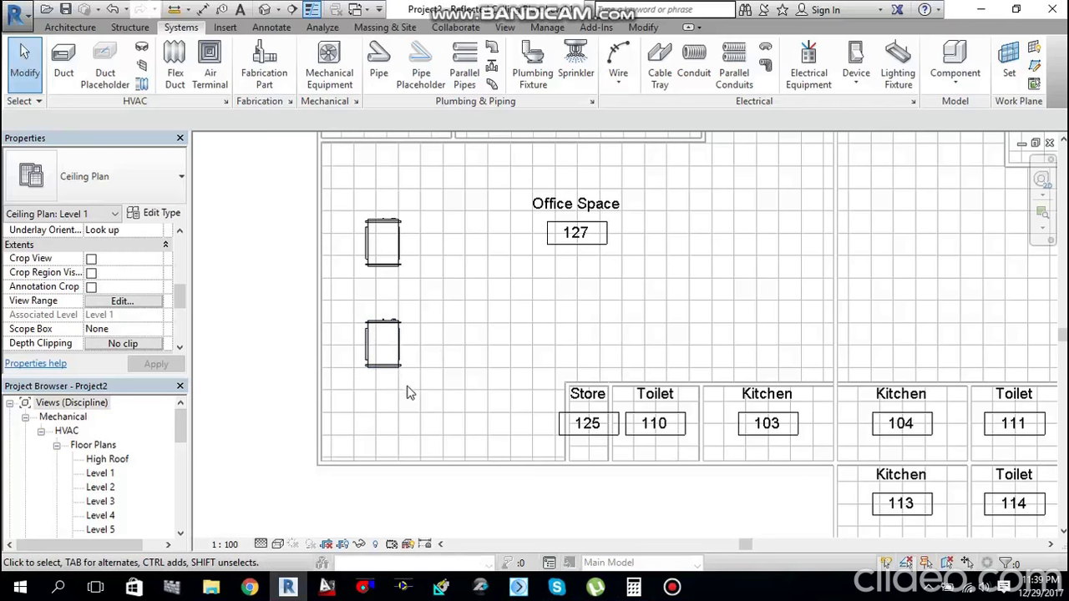
Step: Switch to Calculator and divide the unit airflow of 698 by 4 to get the flow per diffuser
scroll(448, 338, down, 2)
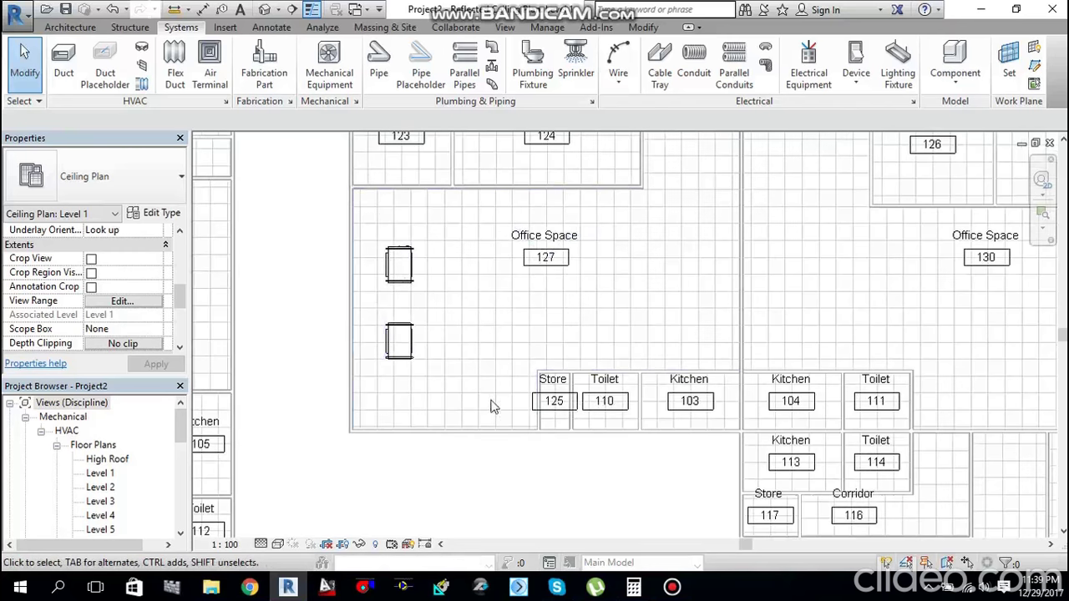
click(634, 587)
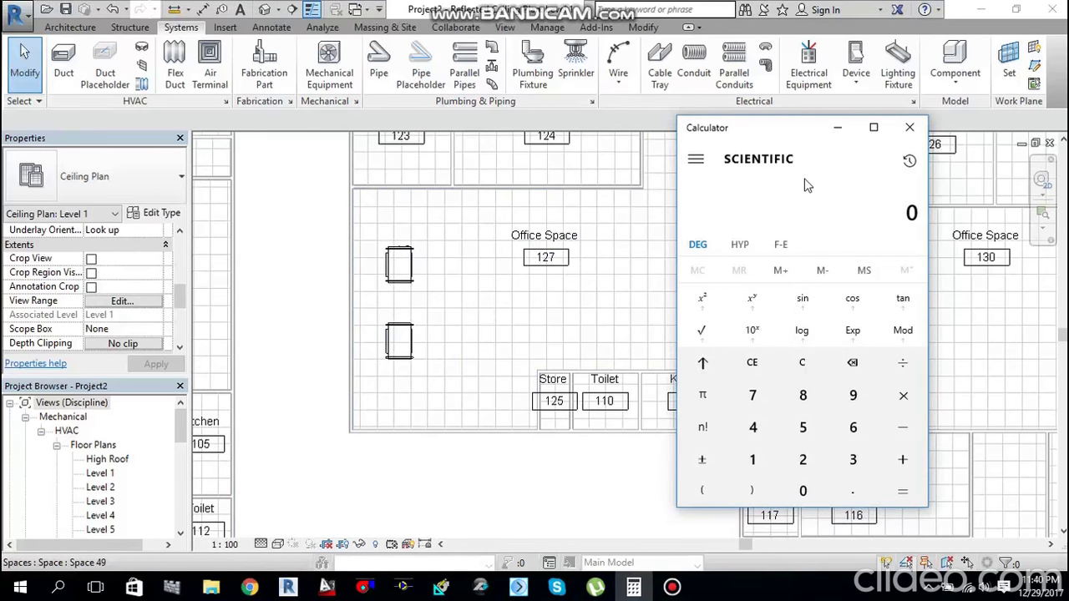
text(698)
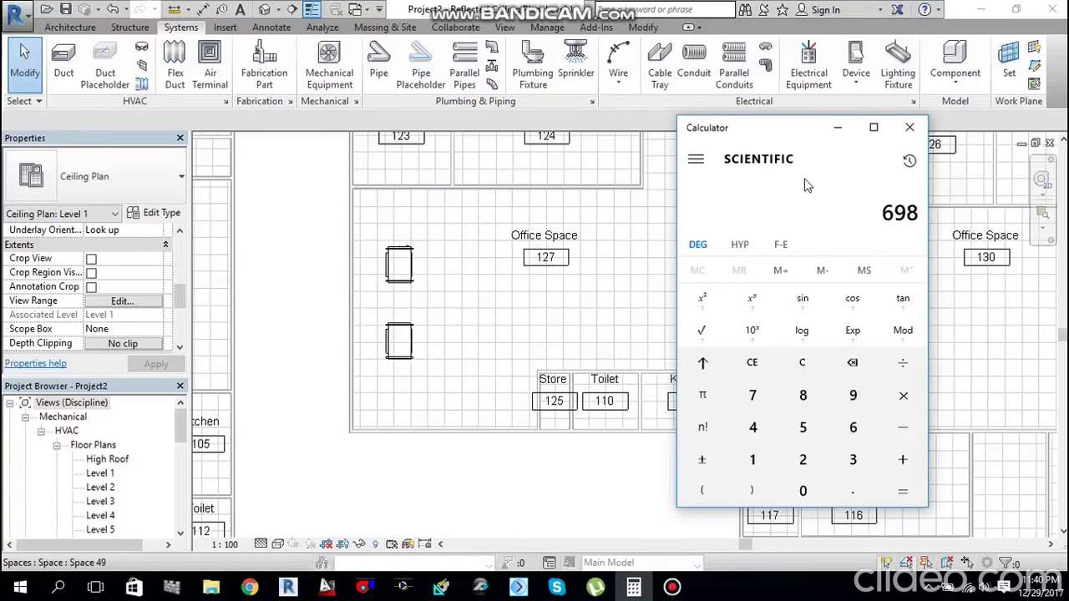
key(slash)
text(4)
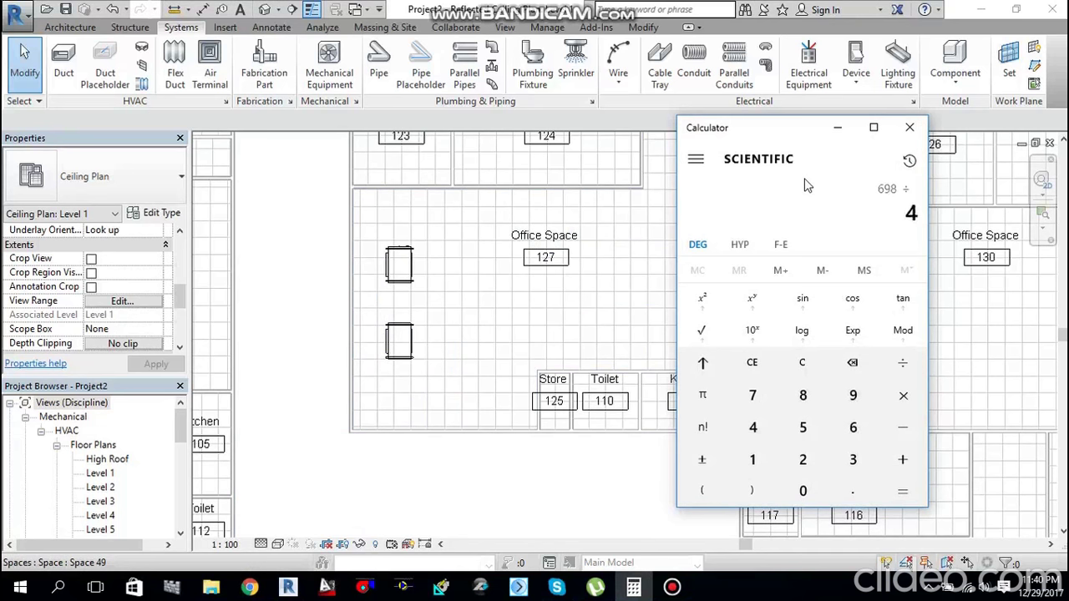
key(Return)
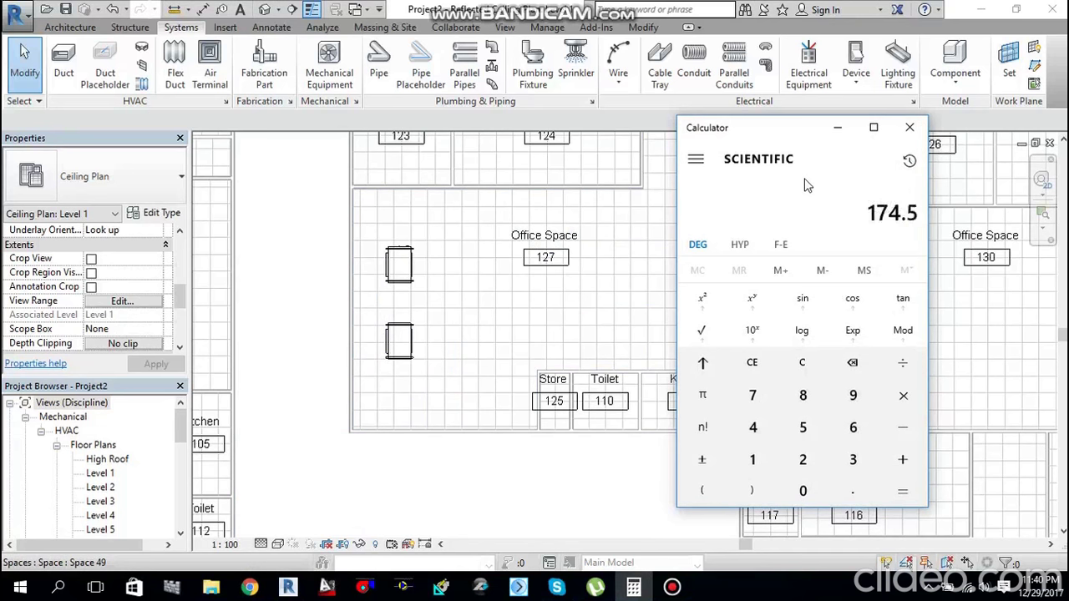
click(838, 129)
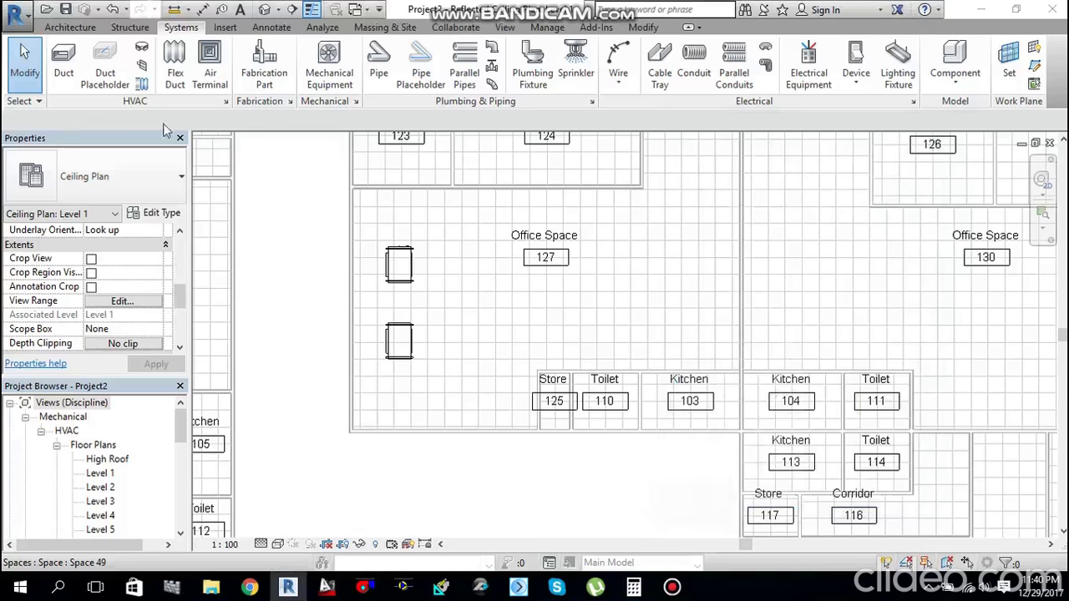
Step: Start placing M_Supply Diffuser air terminals of type 600 x 600 Face 300 x 300 Connection with an offset of 2743 from Level 1
click(218, 83)
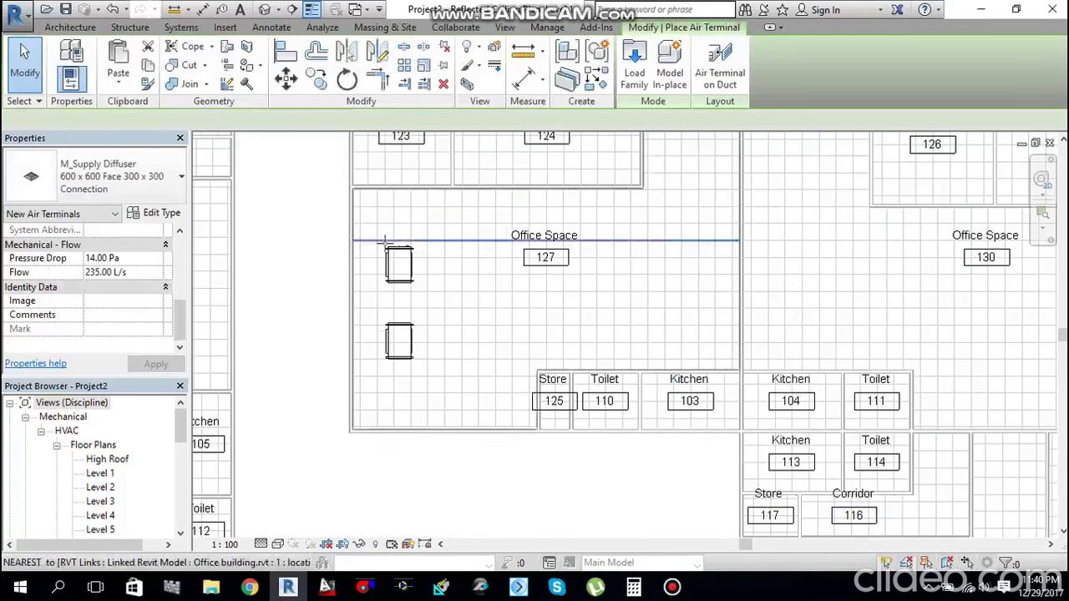
click(144, 177)
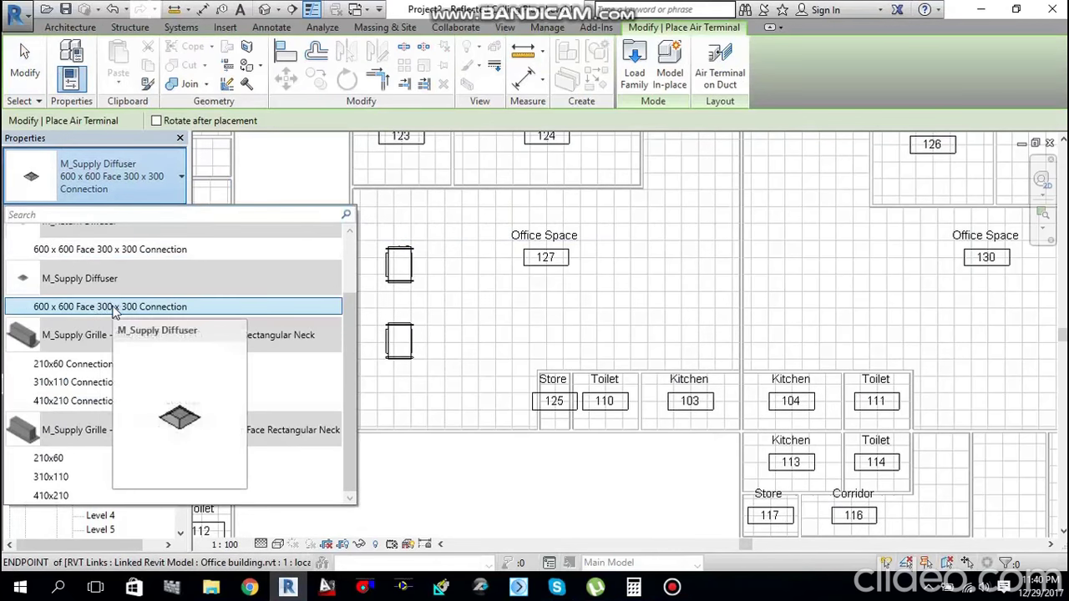
click(115, 307)
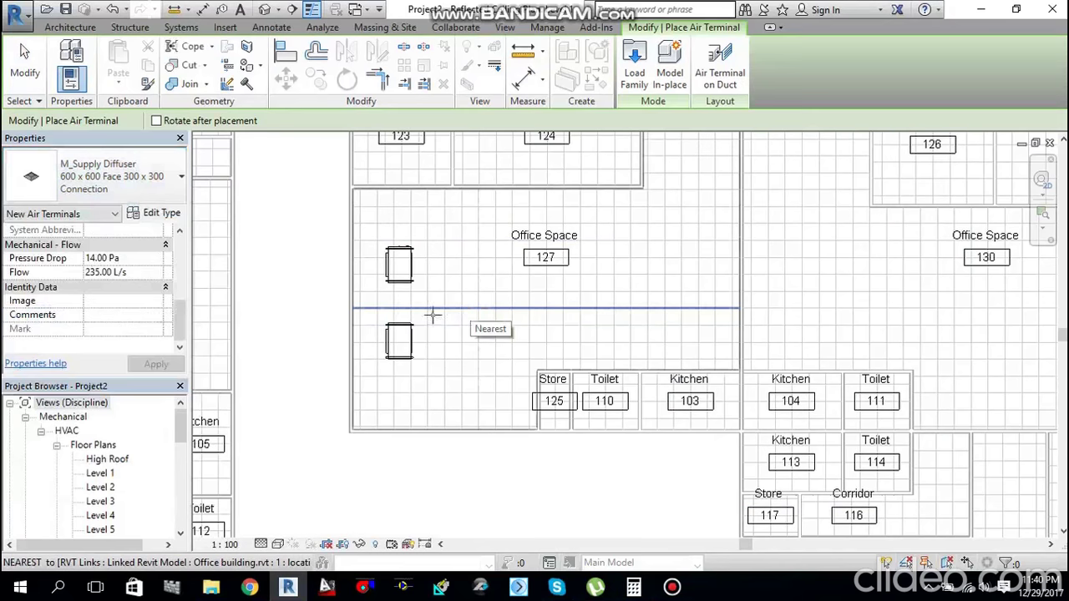
scroll(430, 262, up, 2)
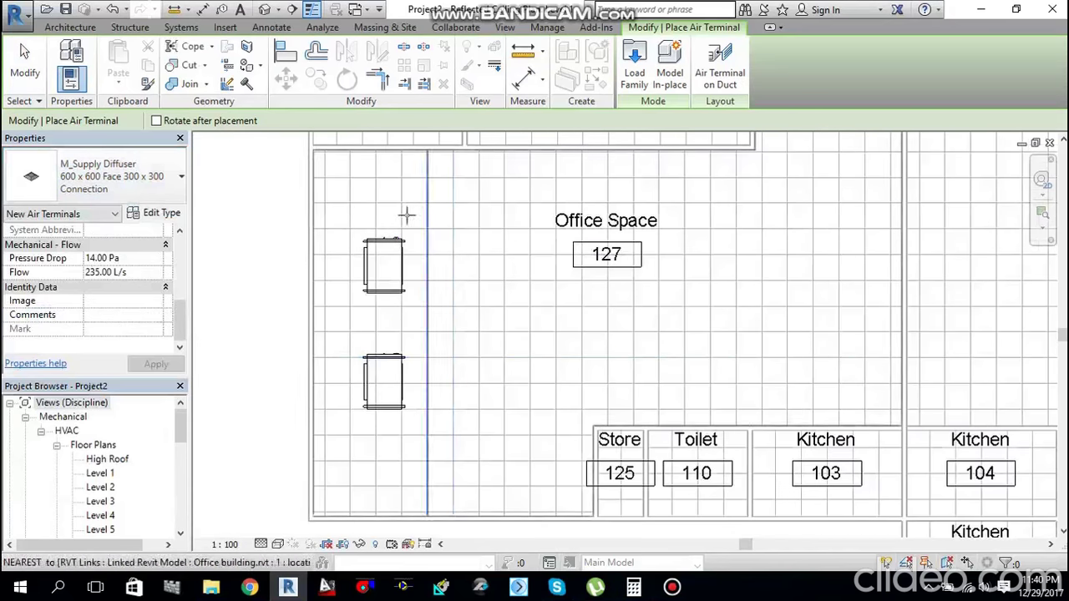
drag(179, 330, 173, 258)
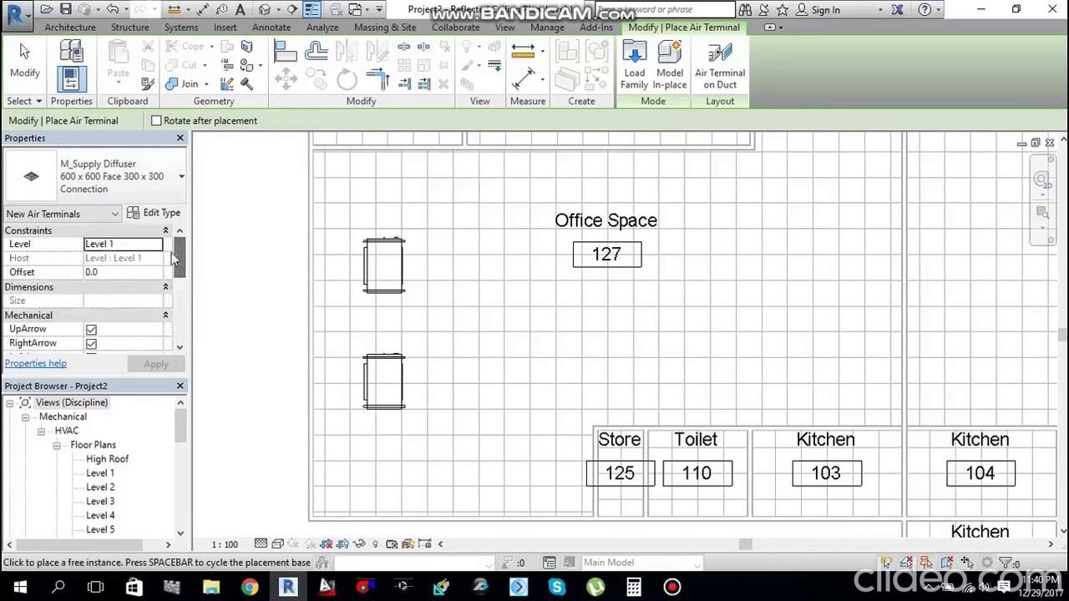
click(118, 271)
text(274)
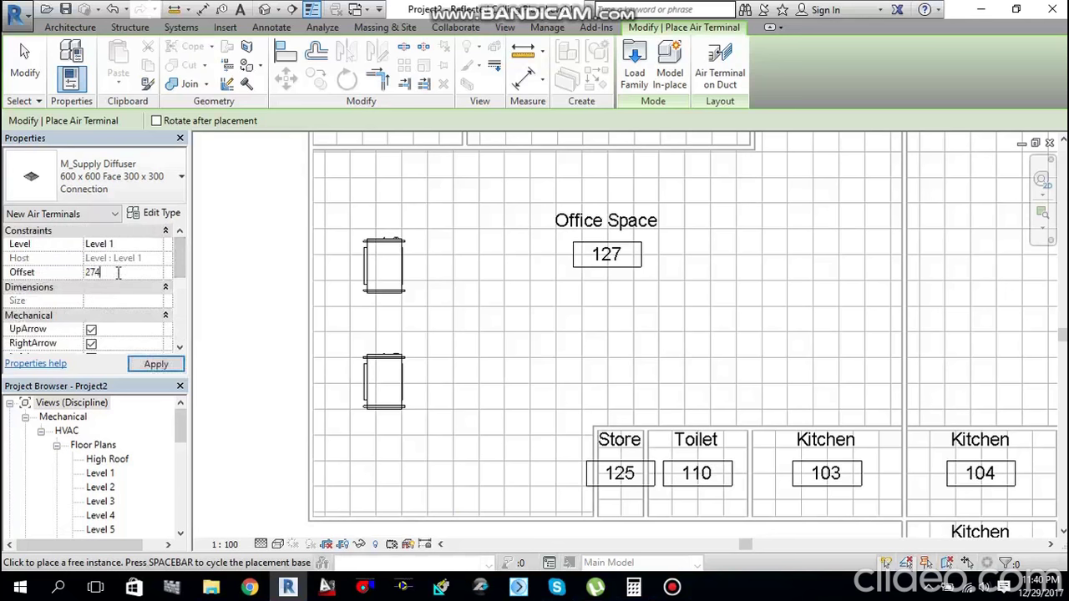
text(3)
Step: Turn off the up, right, left and down arrows for the new supply diffusers and apply the settings
scroll(118, 334, down, 1)
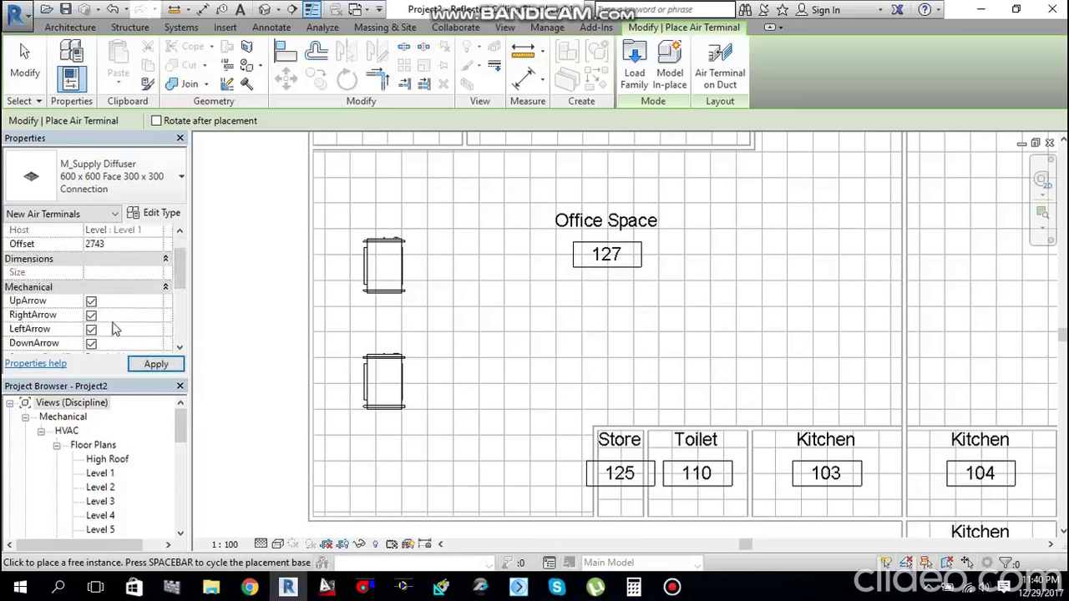
click(91, 302)
click(91, 315)
click(91, 329)
click(91, 344)
click(159, 365)
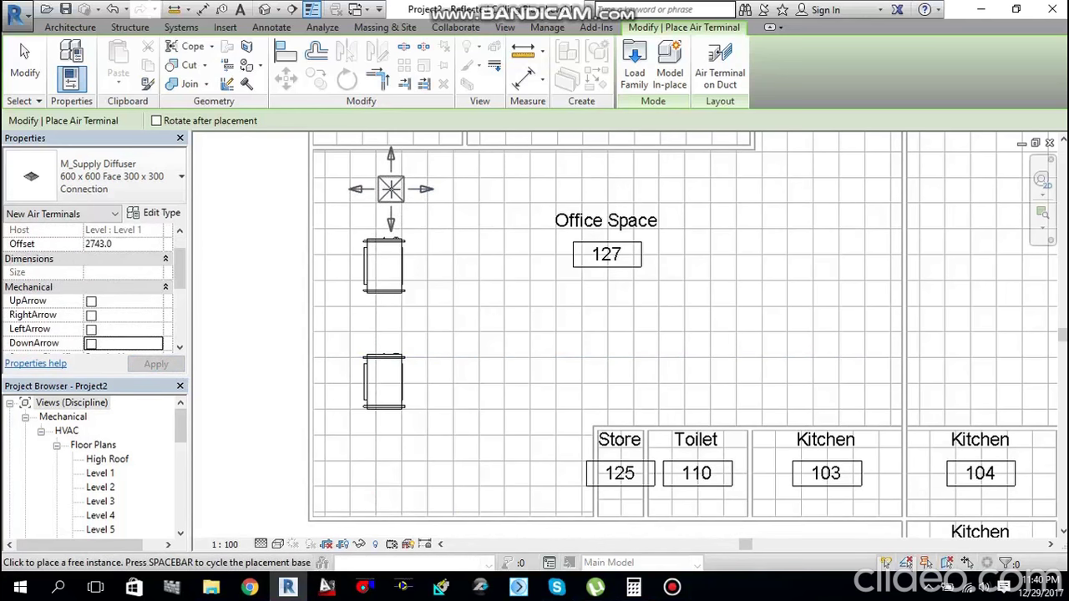
Step: Place five supply diffusers in Office Space 127: two along the north side, one in the northeast recess, one between the fan coils, one mid-room
click(462, 192)
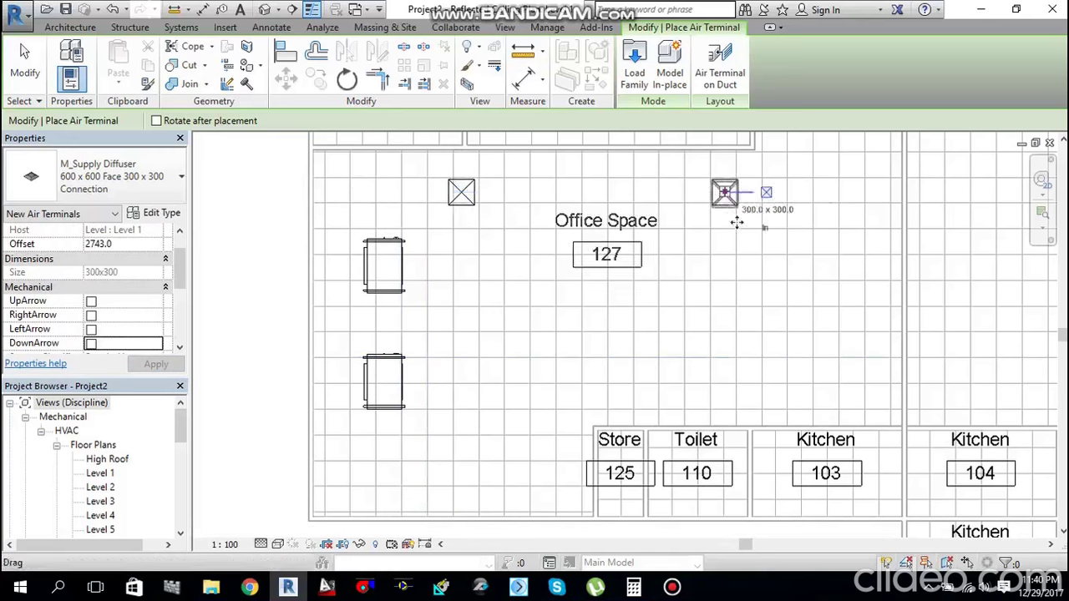
scroll(737, 221, down, 2)
middle_drag(802, 220, 817, 267)
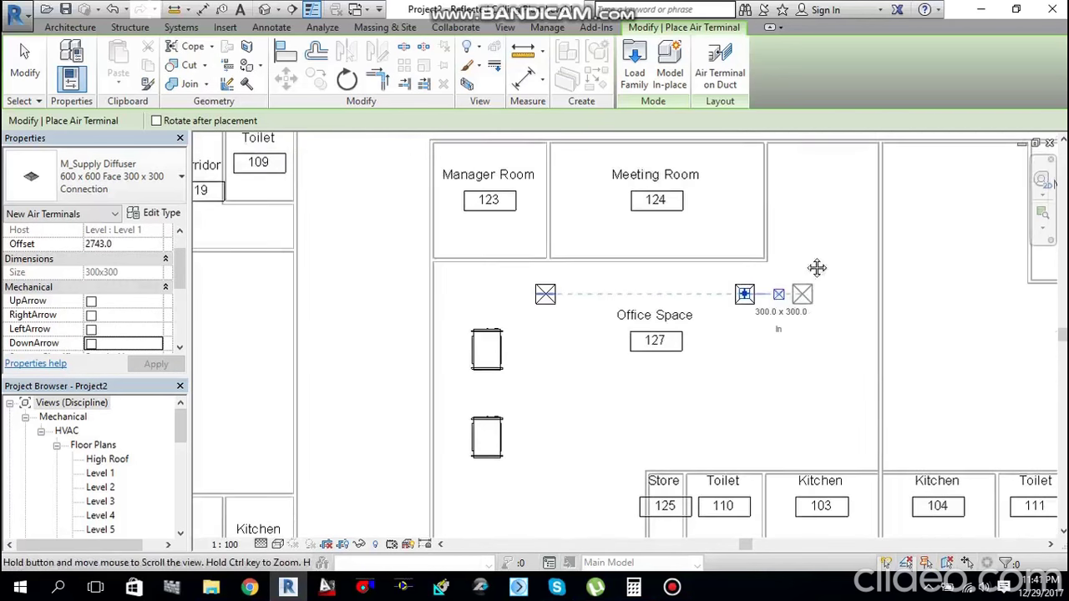
click(744, 293)
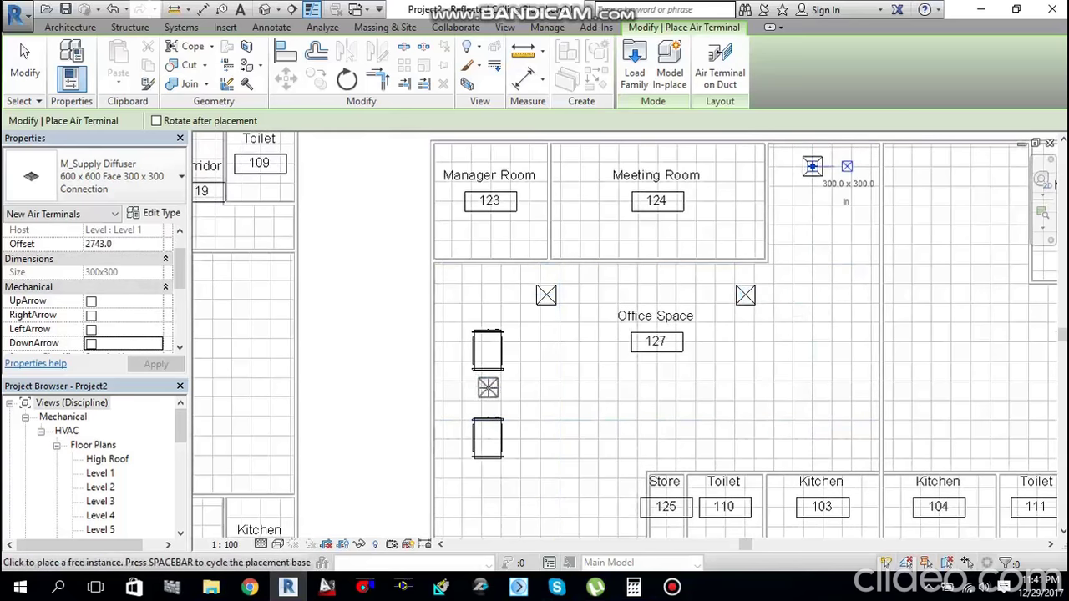
click(488, 387)
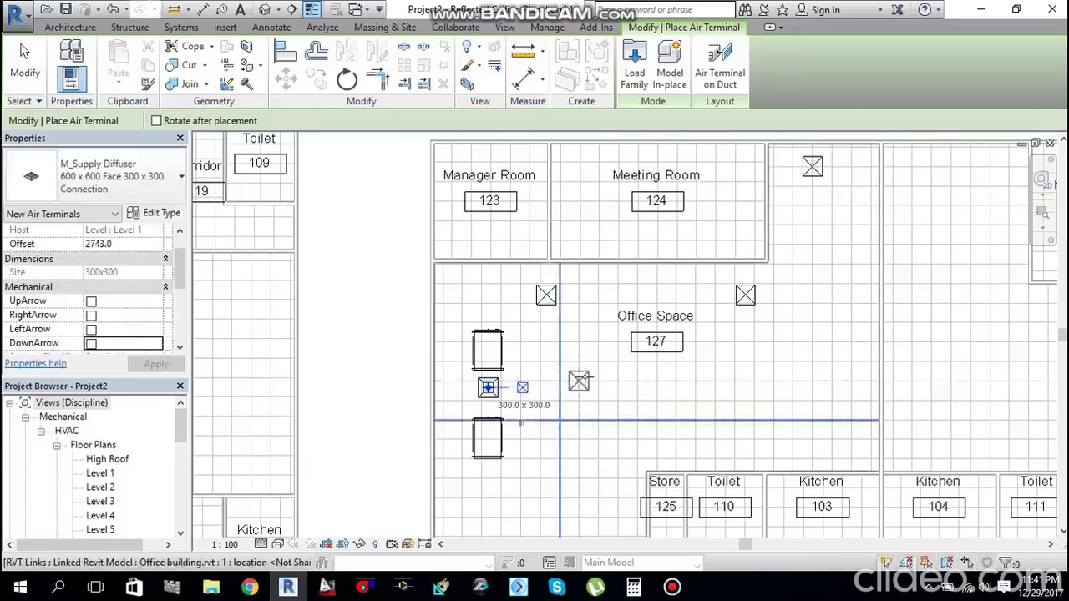
click(658, 386)
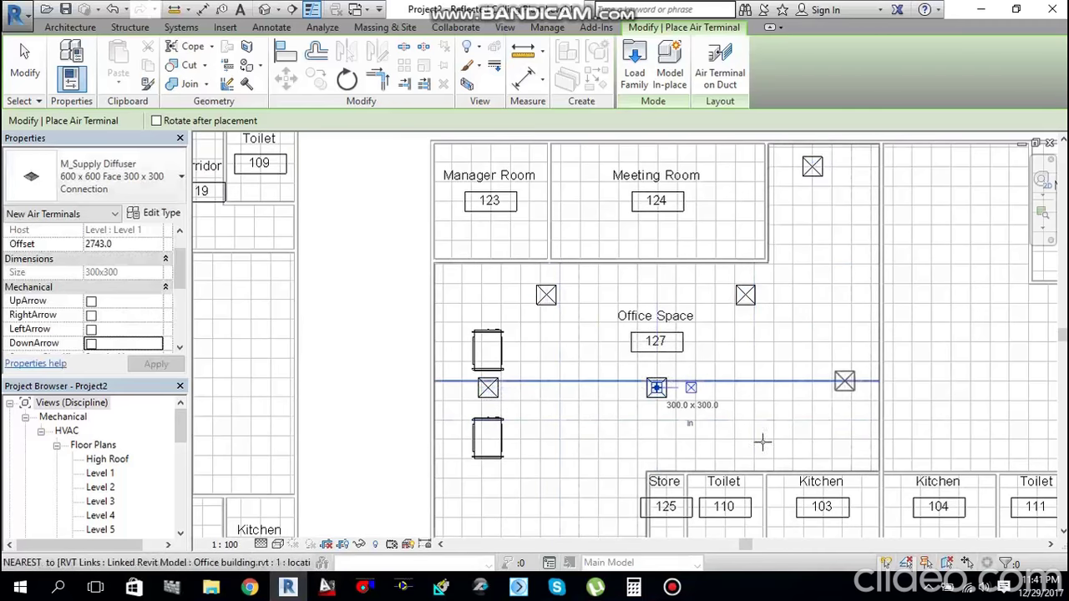
Step: Place three more supply diffusers in Office Space 127: near the east wall, just north of Kitchen 103, and west of Store 125
scroll(758, 444, down, 2)
middle_drag(775, 429, 758, 396)
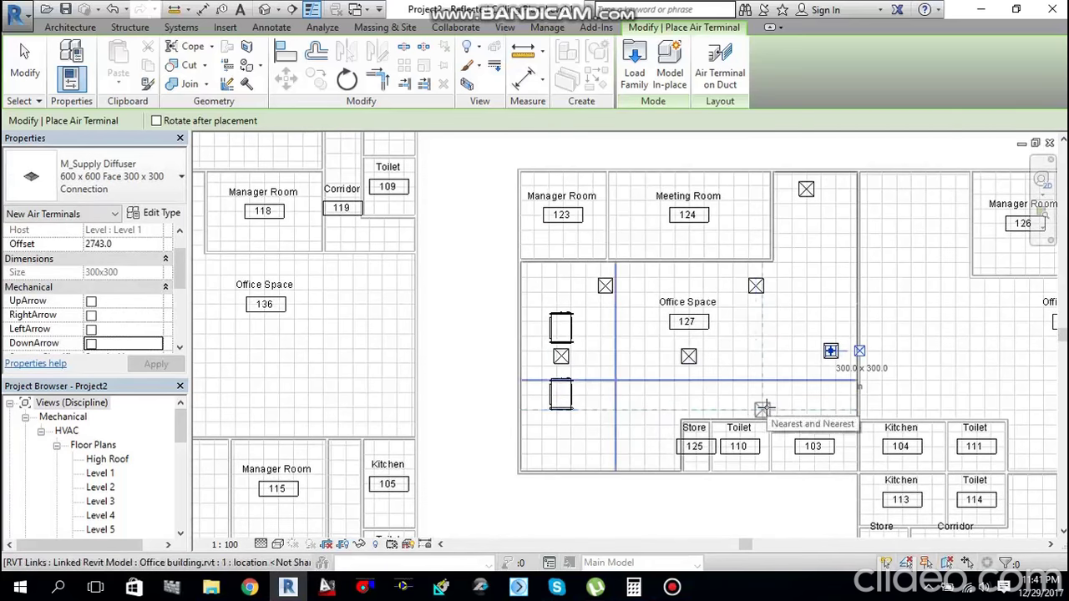
click(764, 409)
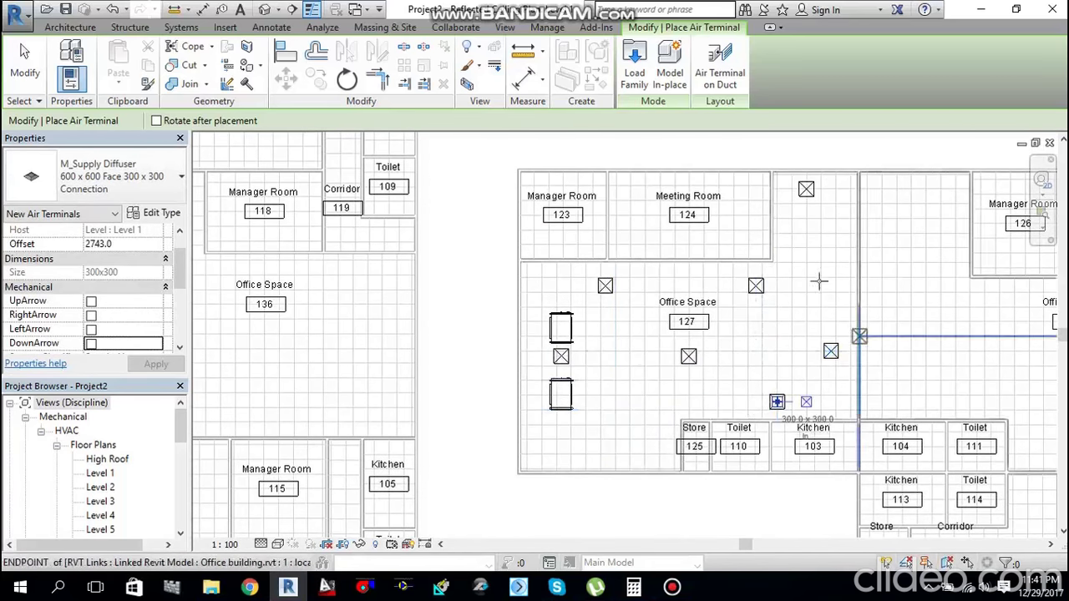
click(641, 432)
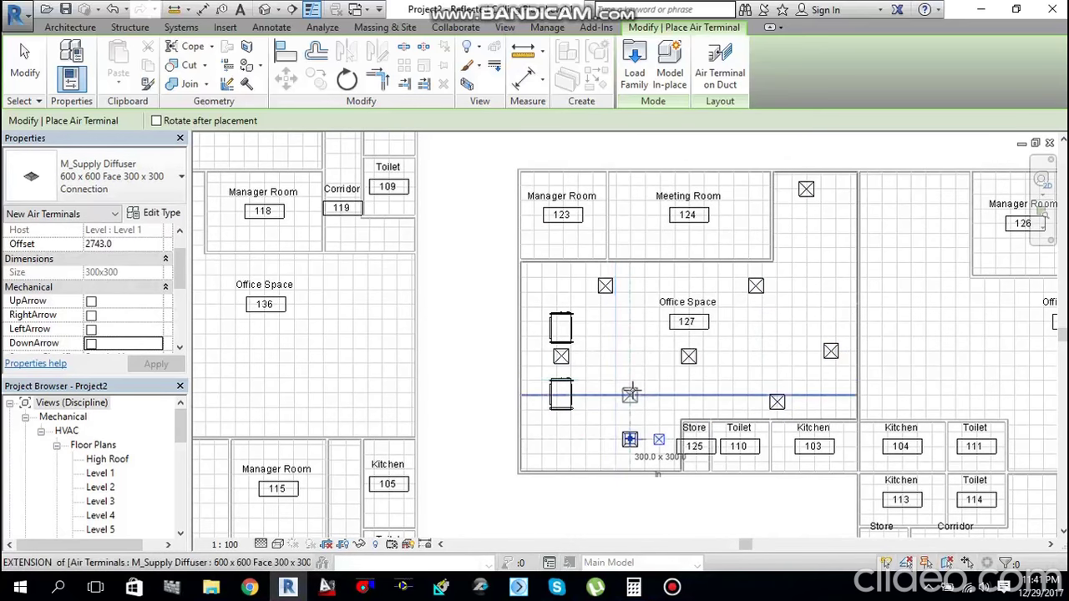
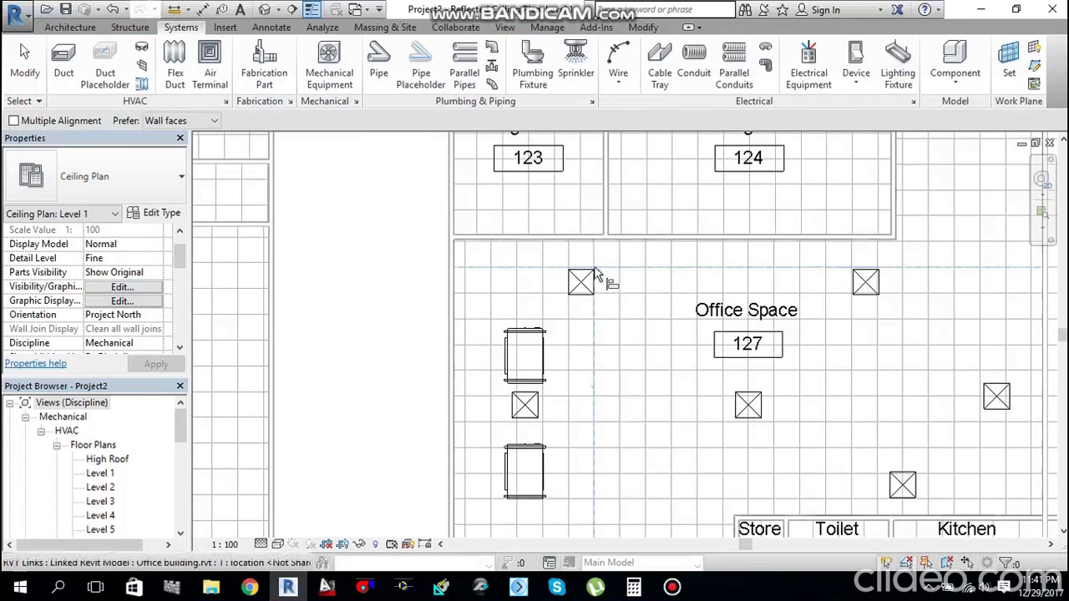
Step: Align the two supply diffusers on the north side of Office Space 127 with the ceiling grid lines
click(611, 295)
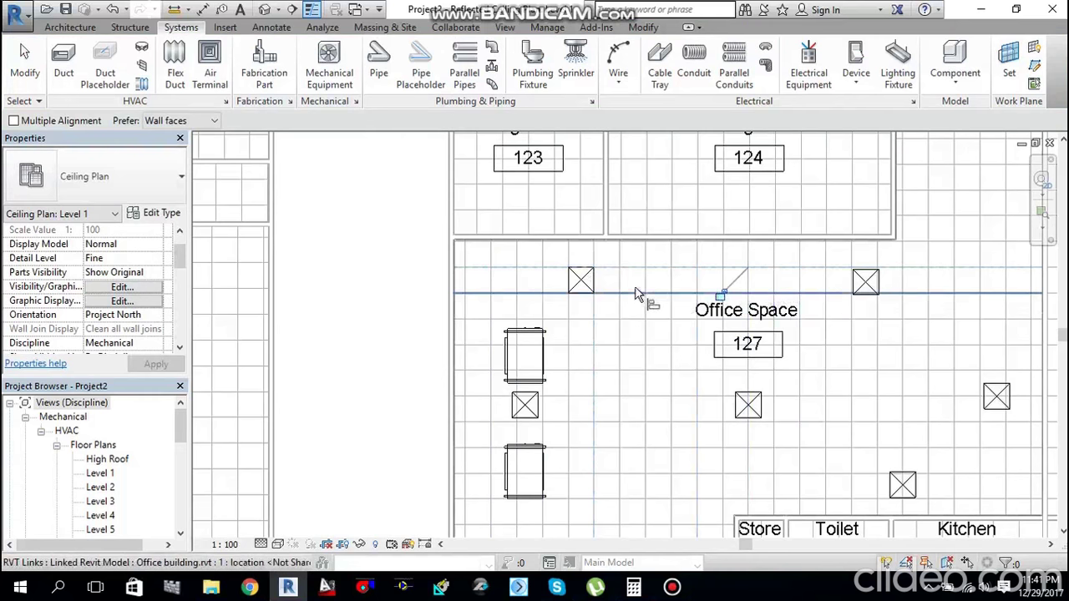
click(884, 292)
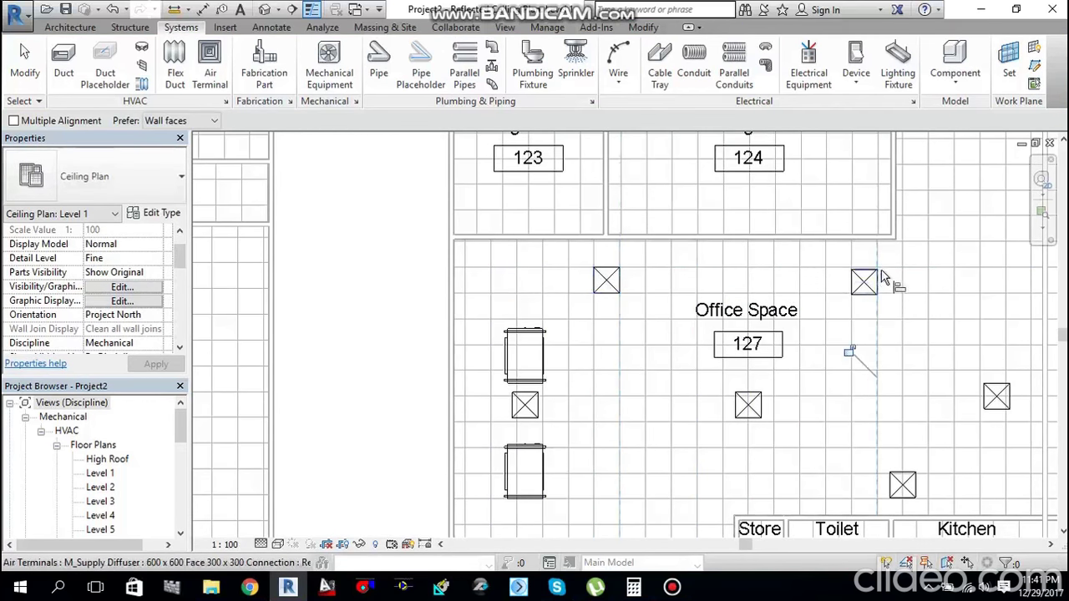
click(887, 279)
click(889, 281)
Step: Align the supply diffuser in the northeast recess of Office Space 127 with the ceiling grid lines in both directions
scroll(889, 280, down, 3)
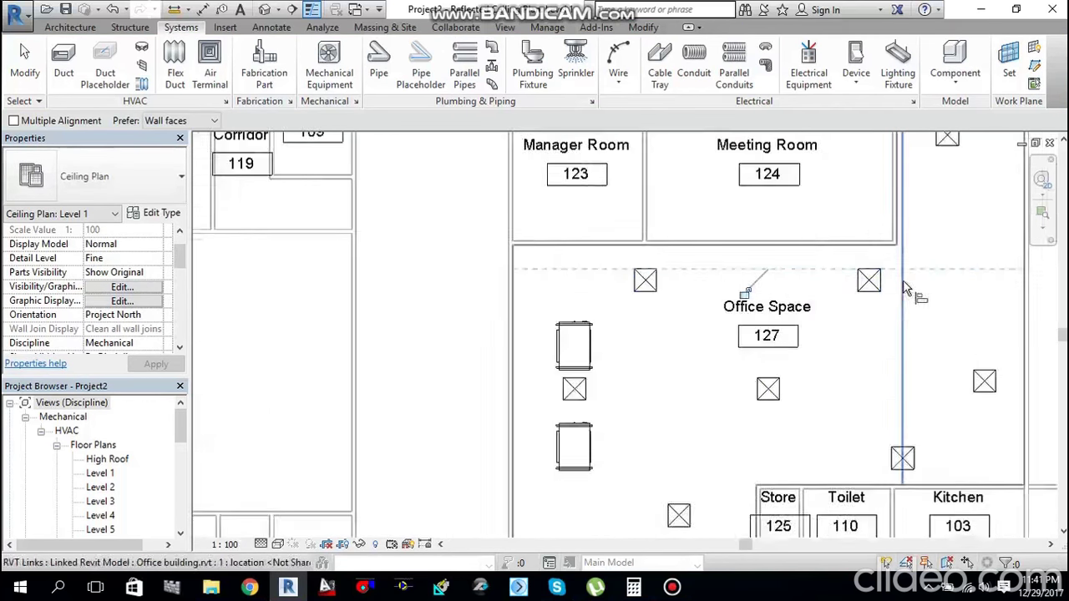
middle_drag(883, 312, 857, 345)
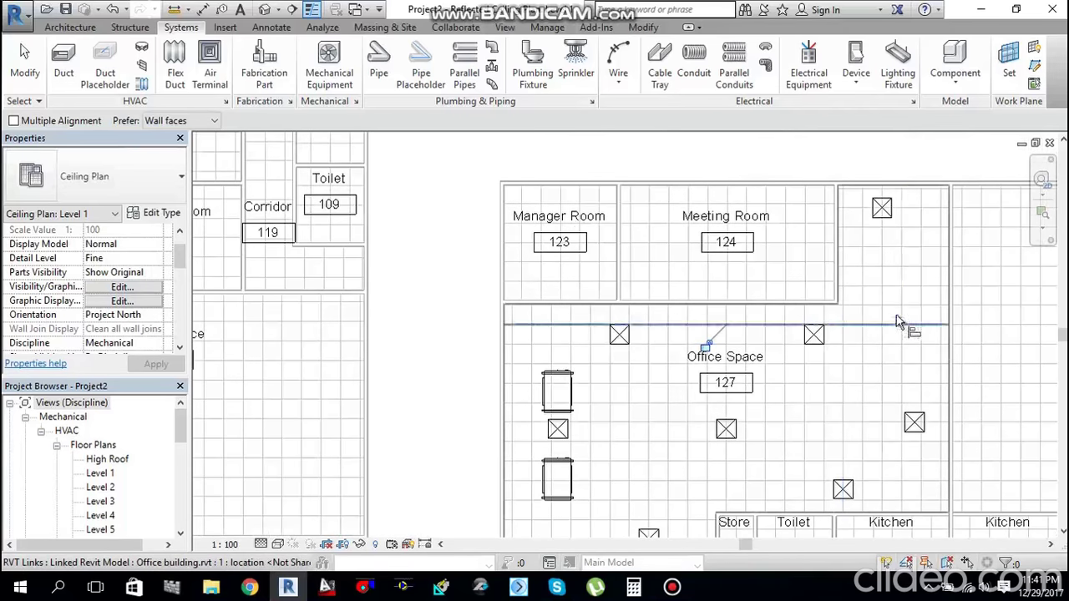
click(899, 248)
click(884, 220)
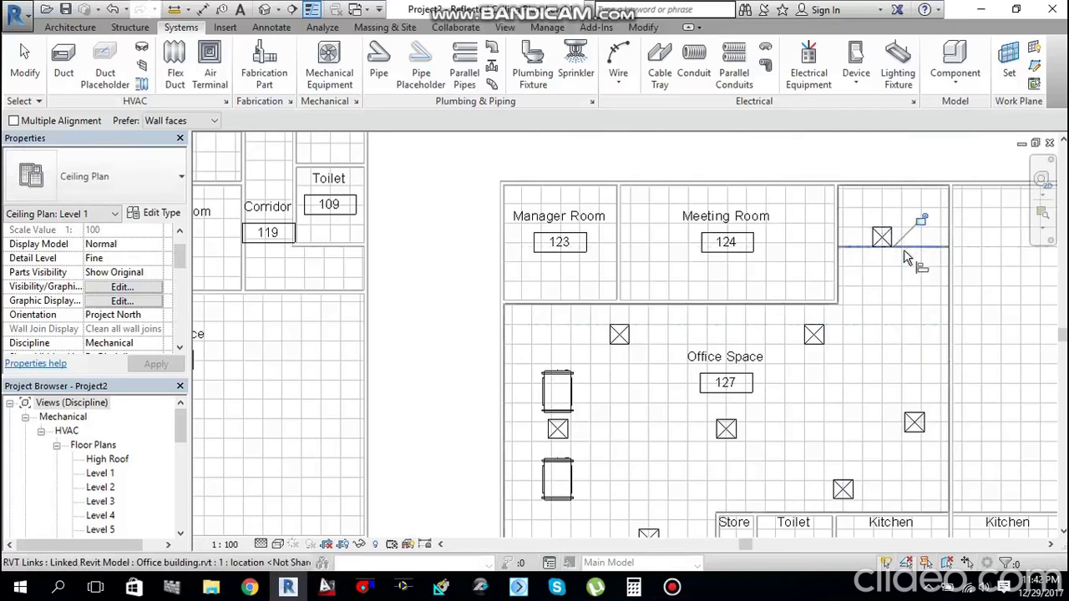
click(901, 255)
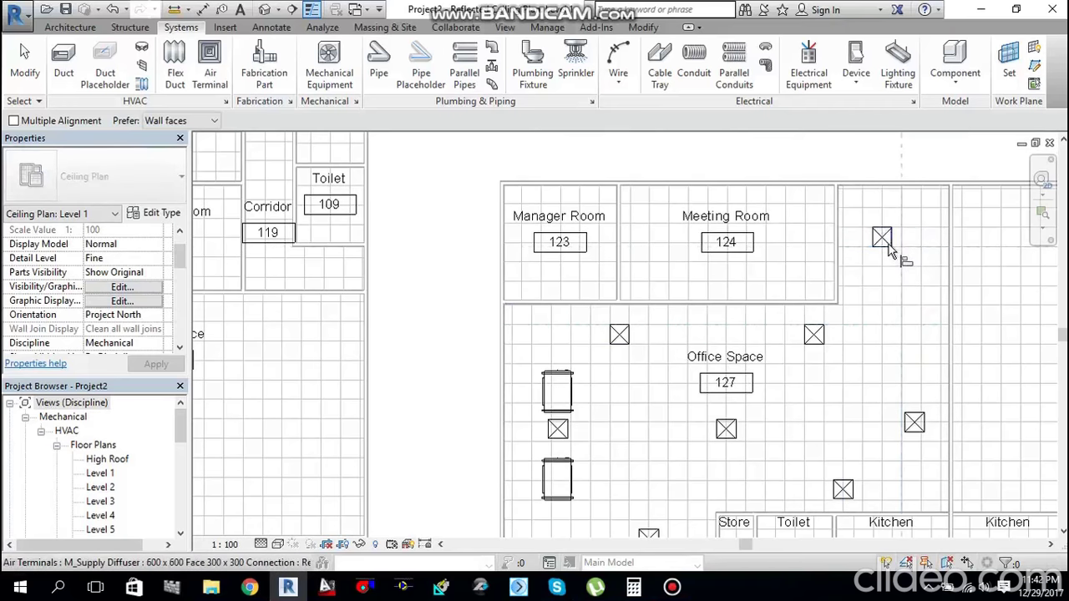
click(891, 242)
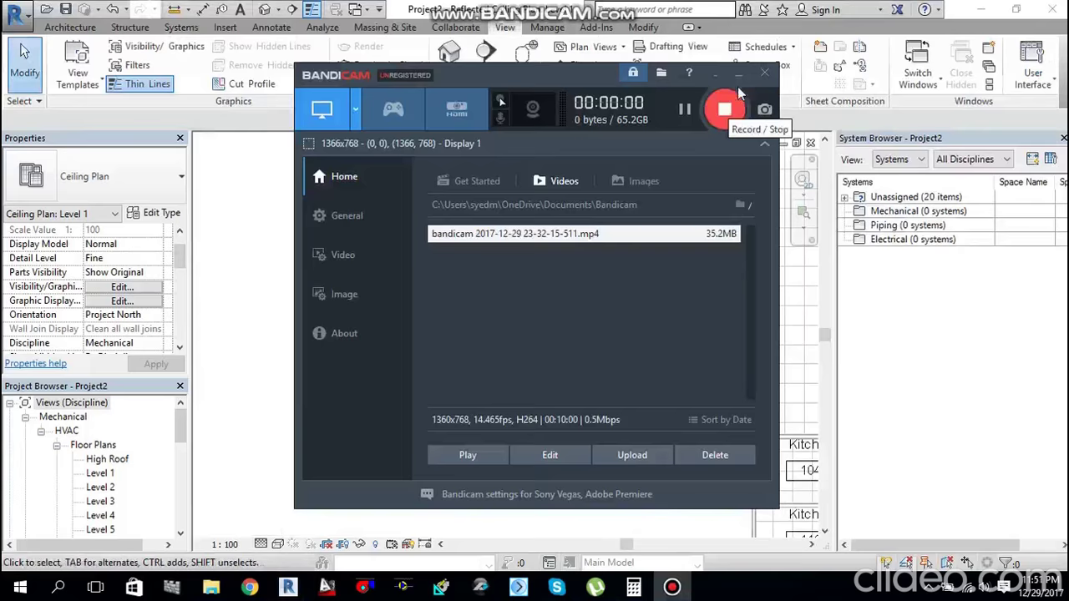
click(738, 74)
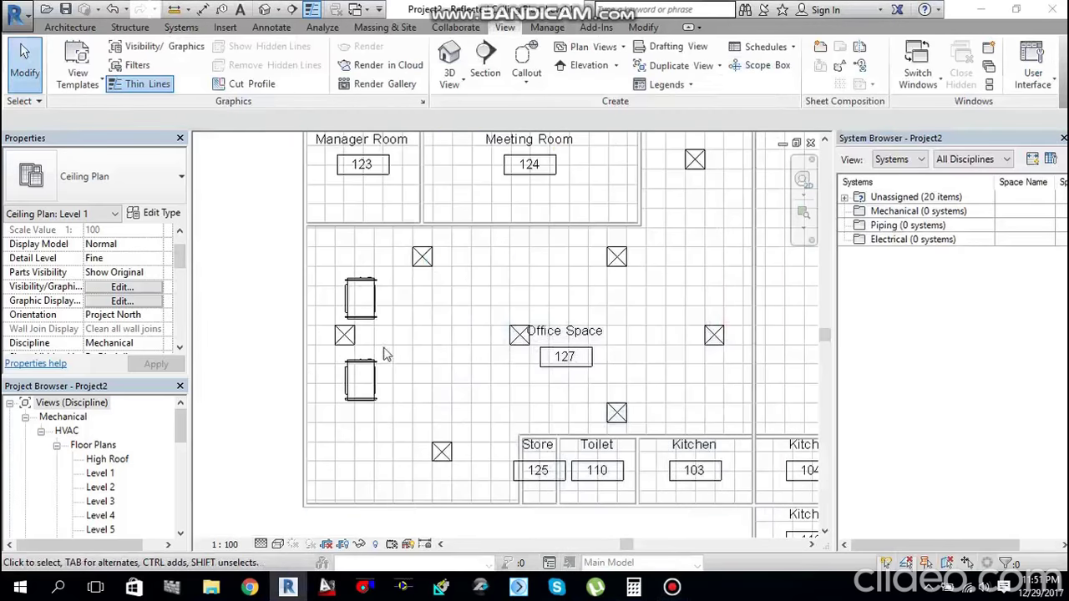
scroll(487, 371, up, 1)
scroll(485, 370, down, 1)
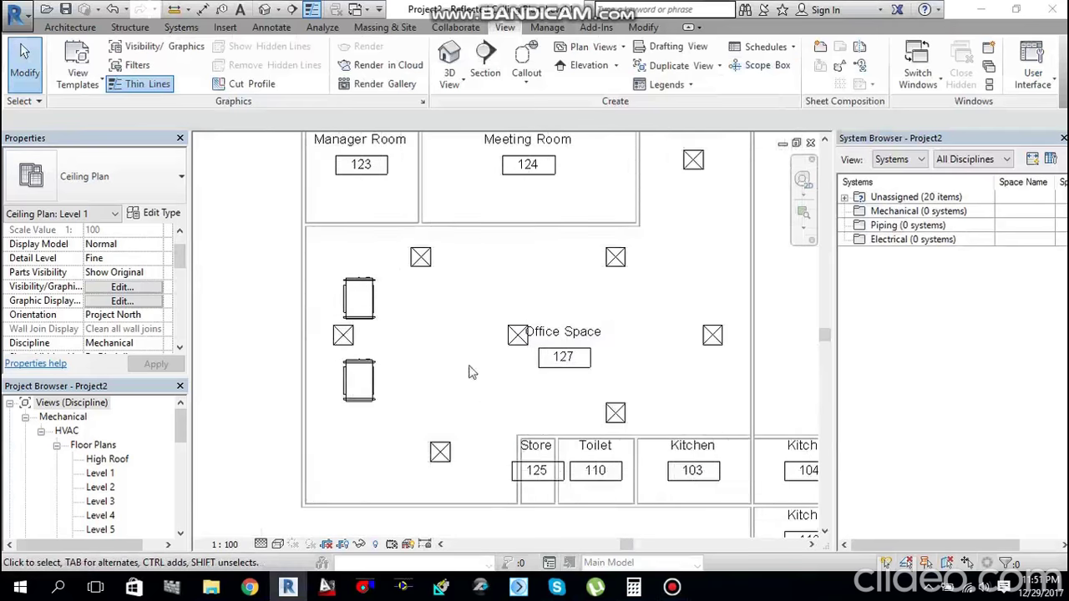
scroll(359, 347, up, 2)
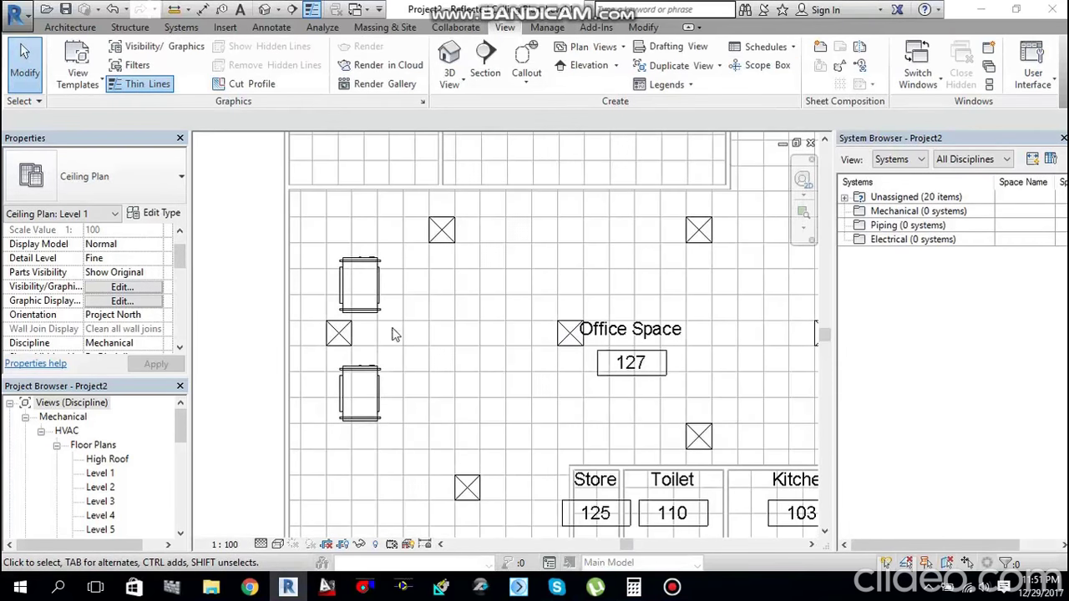
scroll(395, 334, down, 1)
middle_drag(393, 332, 430, 316)
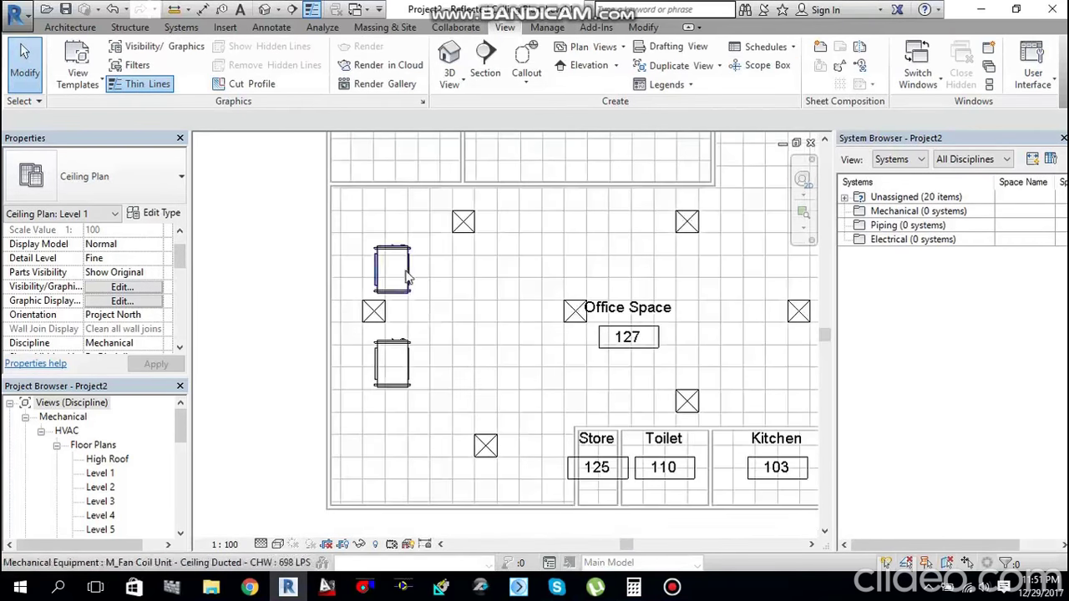
click(405, 271)
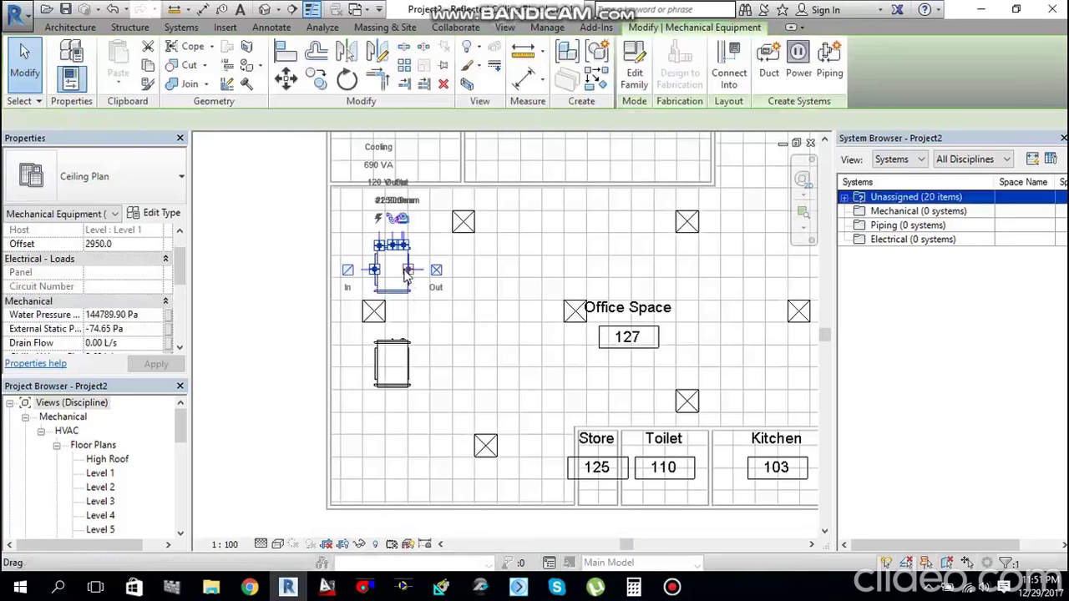
click(485, 264)
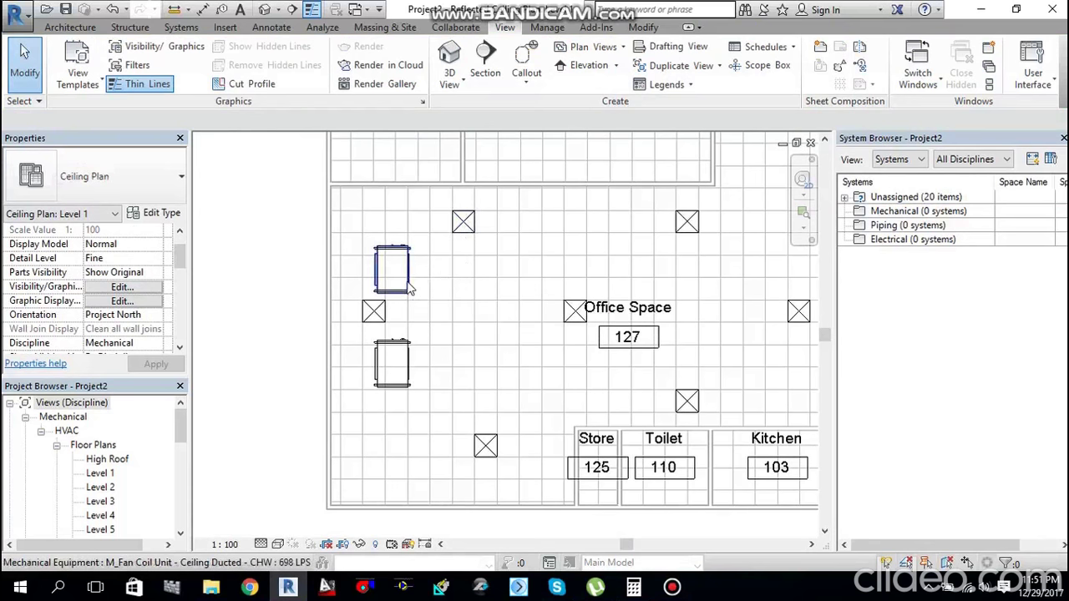
Step: Start a rectangular duct from the northern fan coil unit's air outlet, with width 350 and height 300 at offset 3204 mm
click(406, 284)
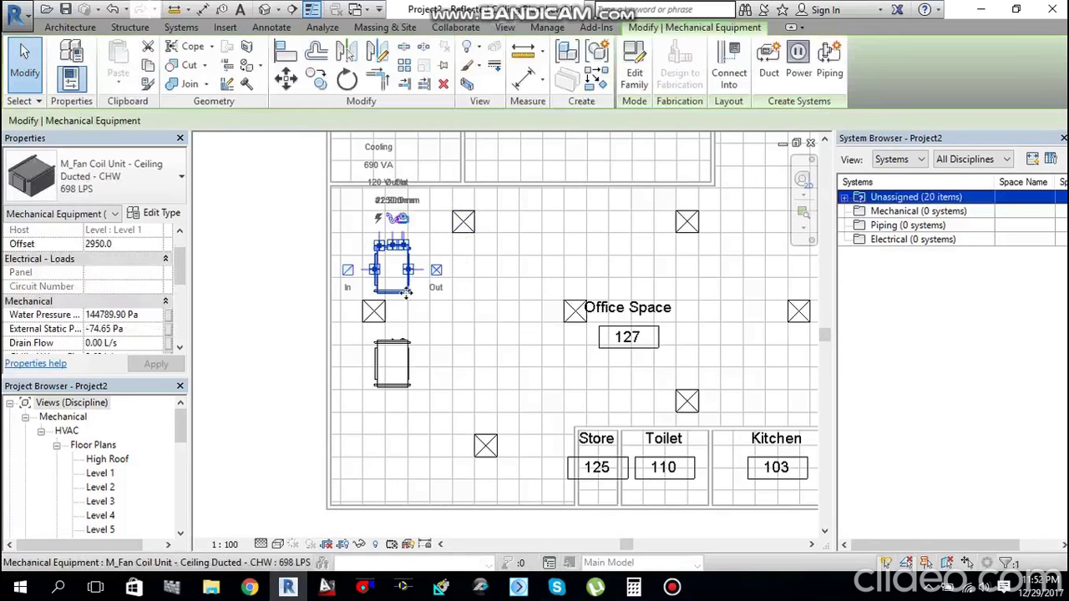
scroll(97, 312, down, 3)
scroll(98, 311, up, 2)
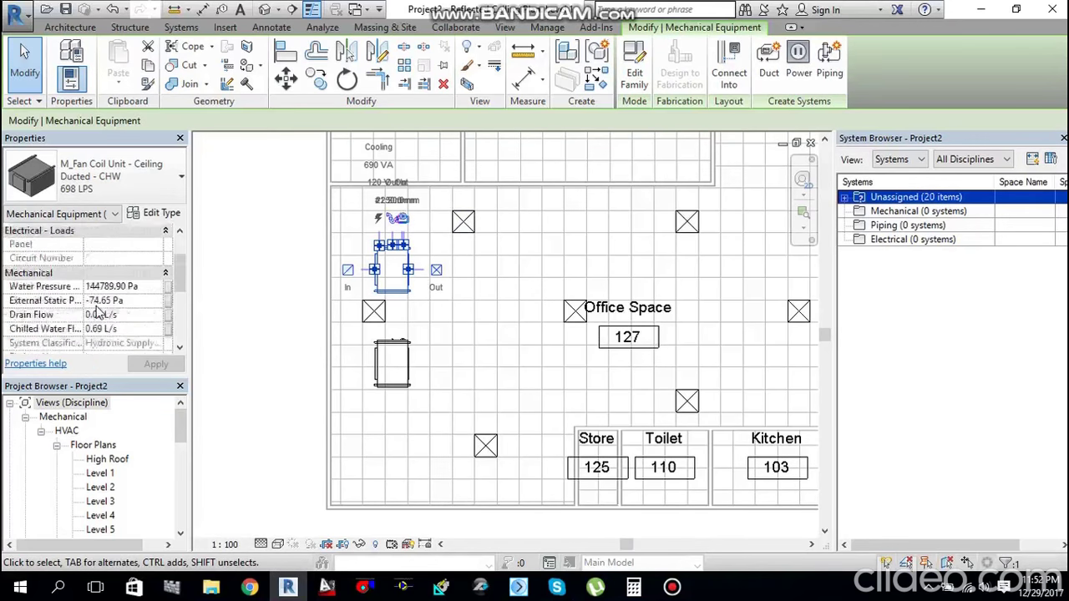
scroll(98, 312, up, 2)
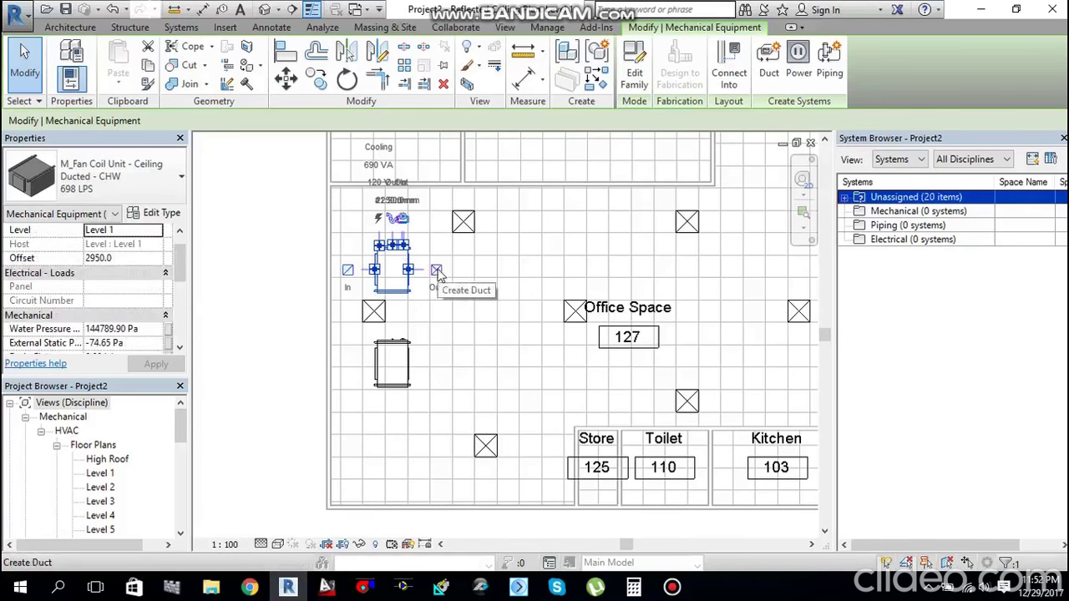
click(436, 270)
scroll(560, 272, down, 2)
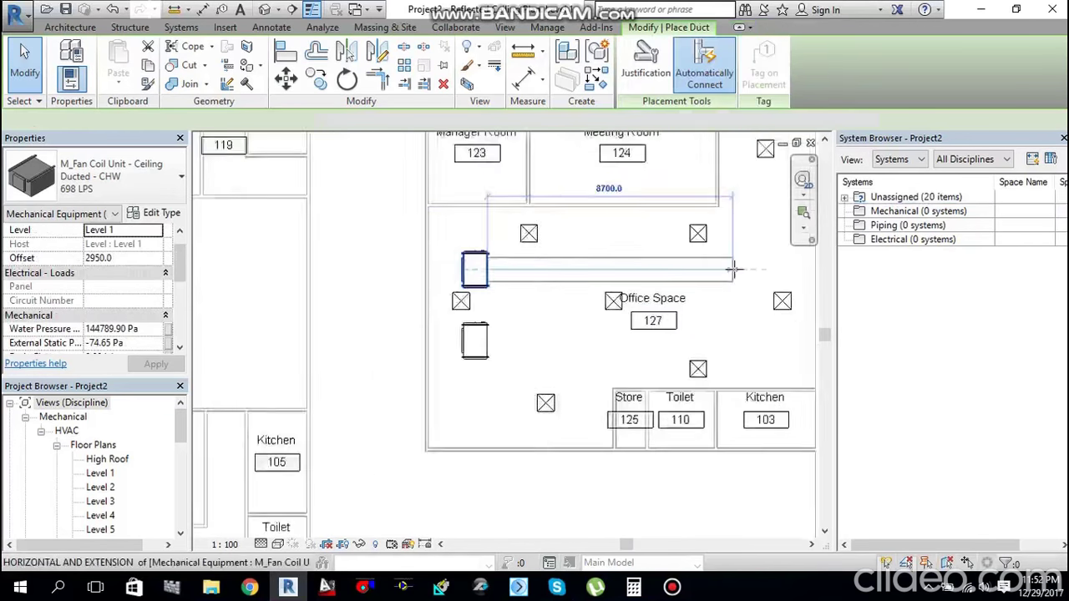
middle_drag(682, 289, 560, 313)
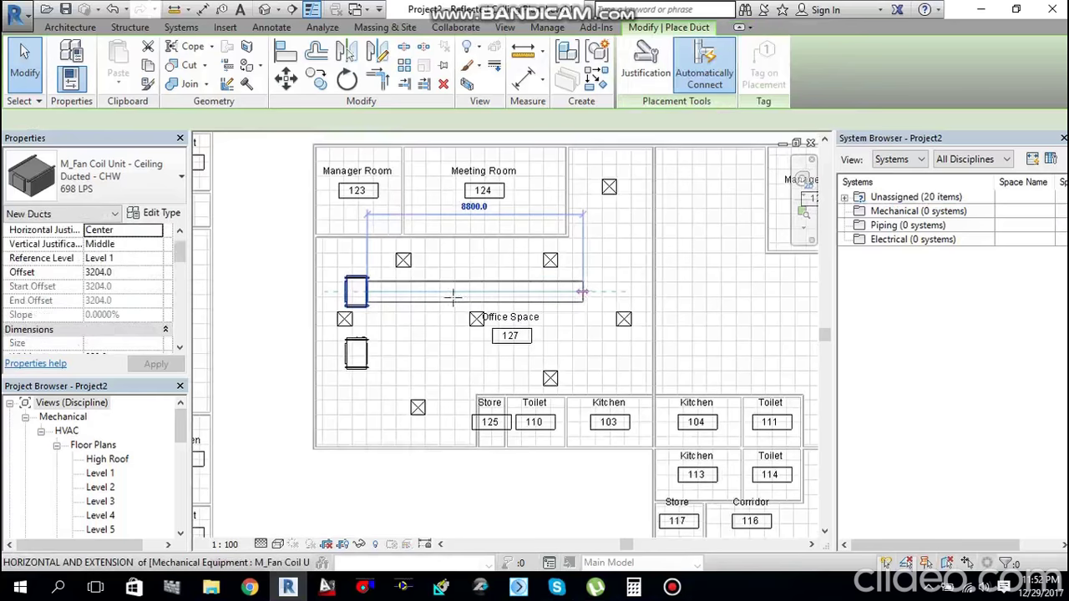
scroll(562, 288, up, 2)
click(213, 120)
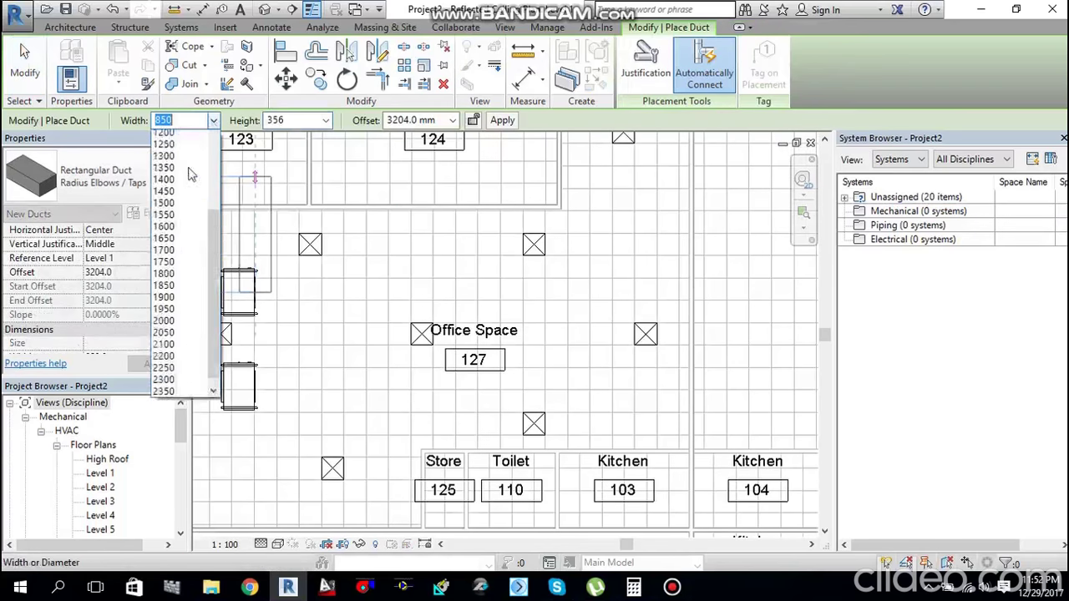
scroll(186, 177, up, 6)
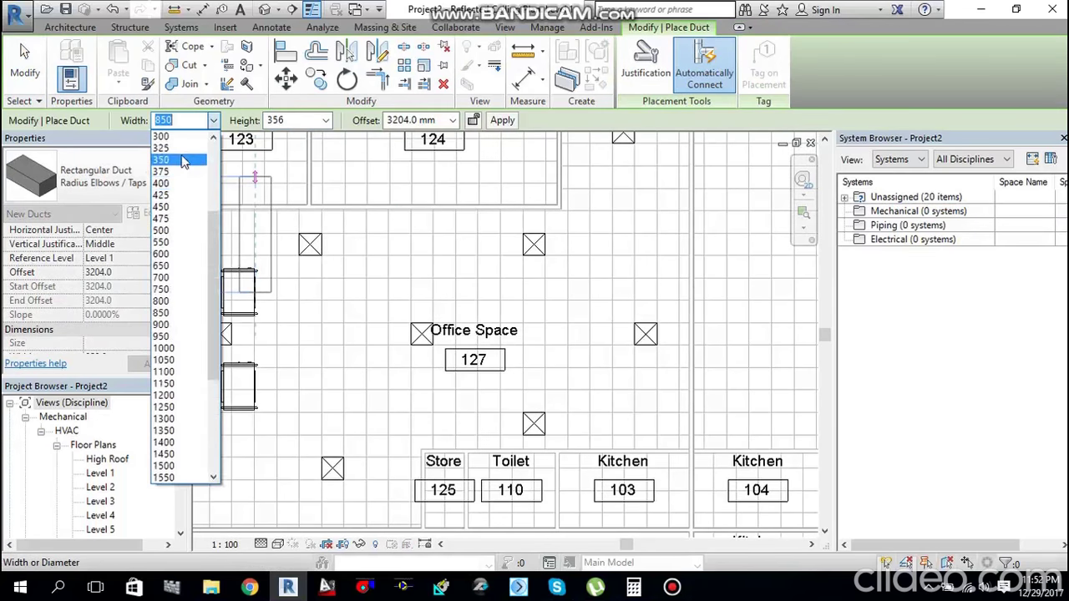
click(184, 160)
click(325, 120)
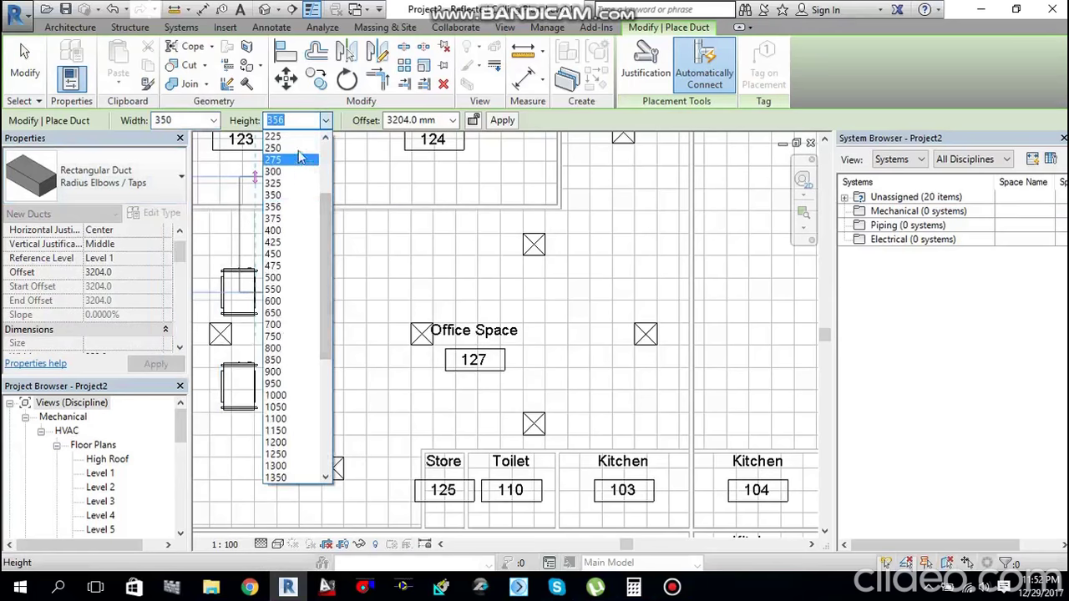
click(251, 291)
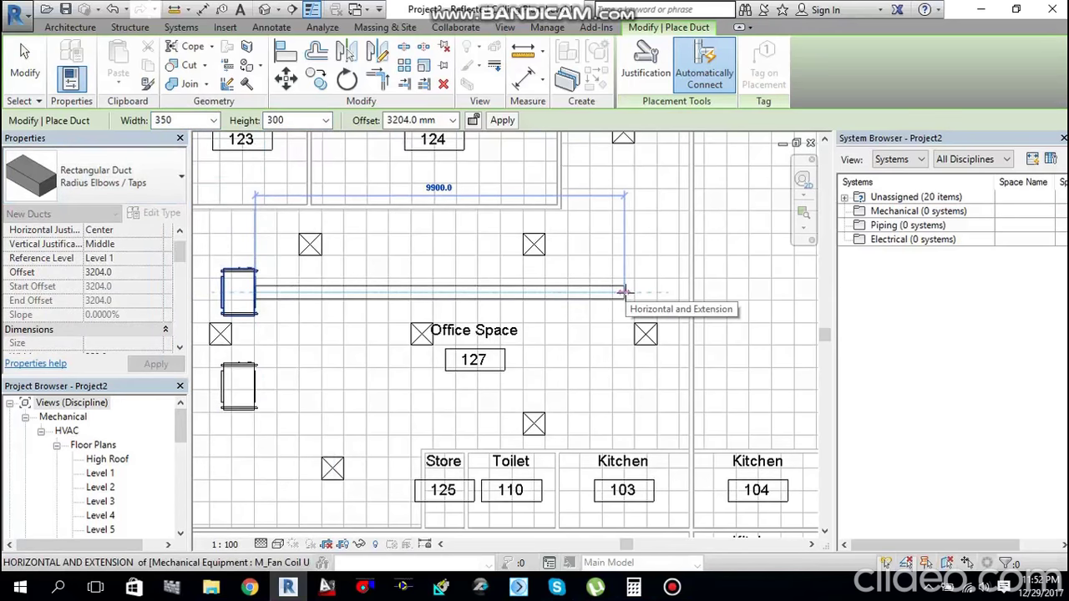
Step: Draw the main duct about 9900 mm east from the northern fan coil, turning north about 3400 mm toward the recess diffuser
click(623, 292)
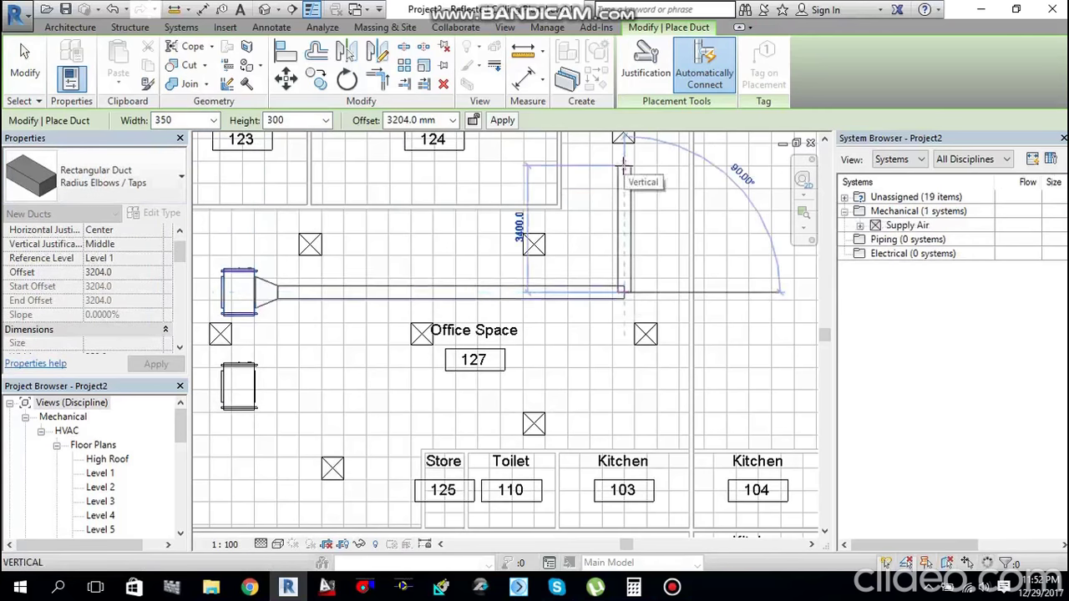
click(623, 161)
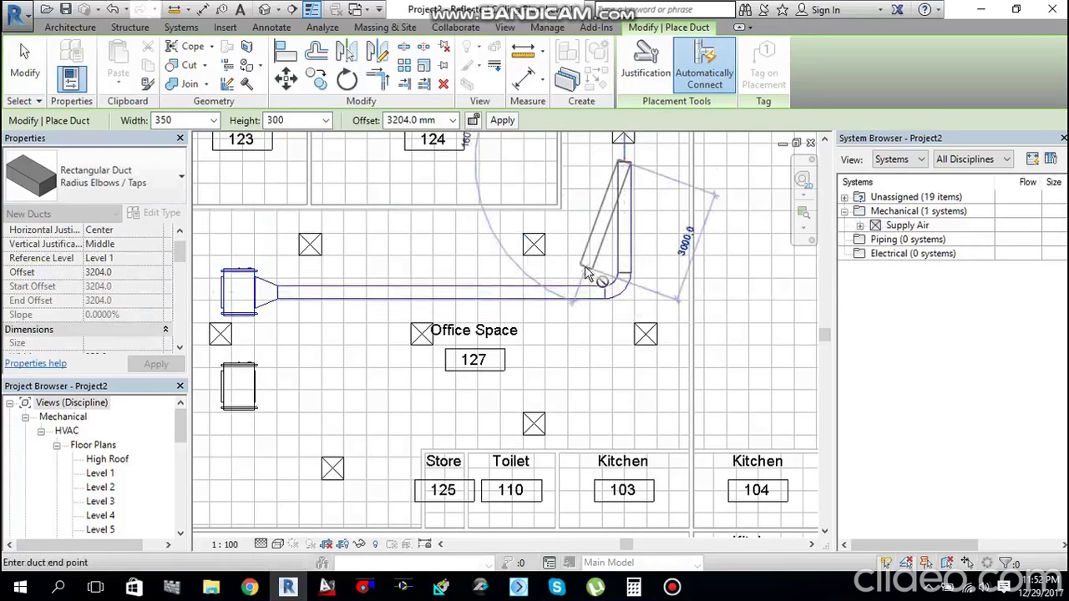
key(Escape)
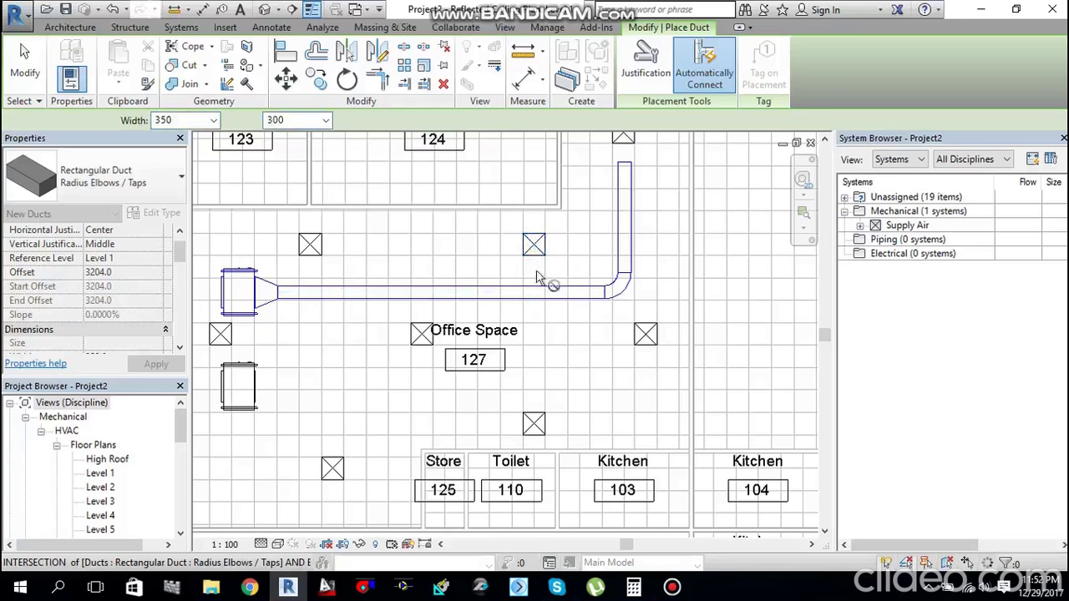
Step: Draw short branch ducts off the main duct toward the two north-side diffusers and the mid-room diffuser, the latter about 600 mm long
click(533, 275)
key(Escape)
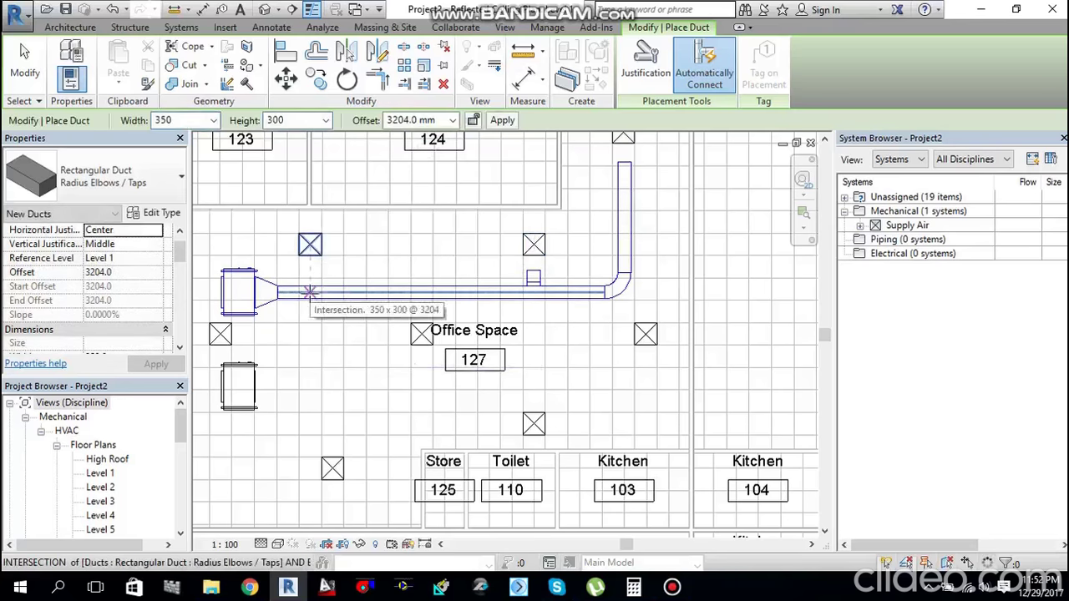
click(309, 291)
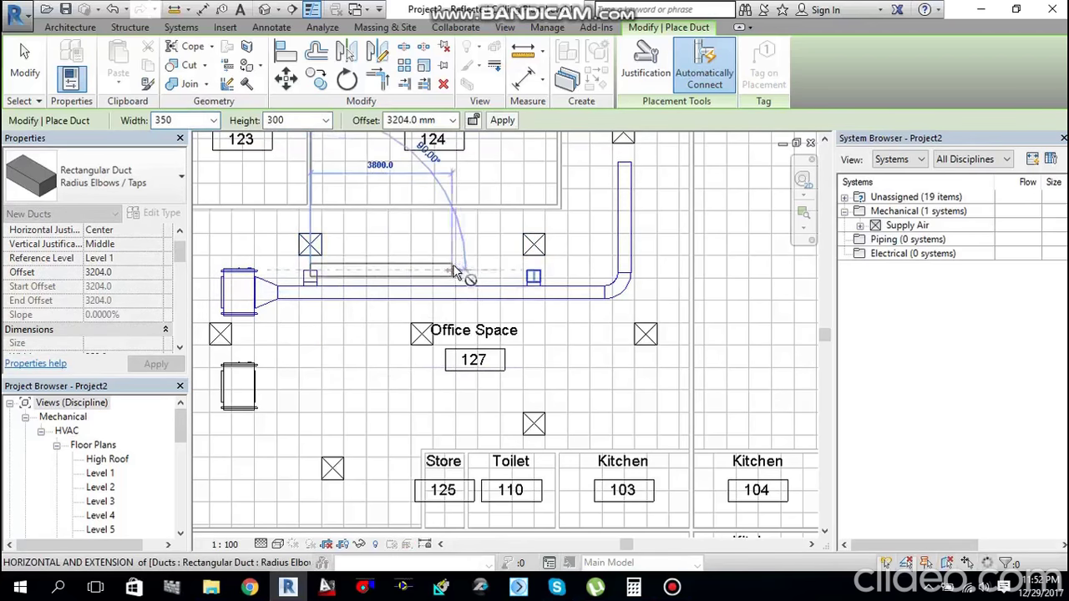
key(Escape)
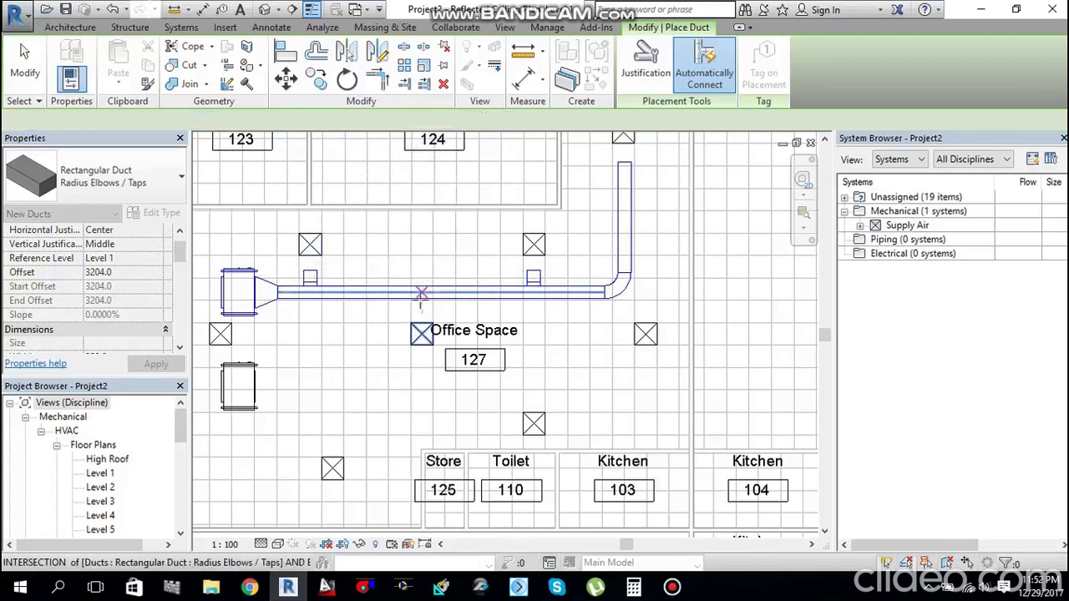
click(422, 294)
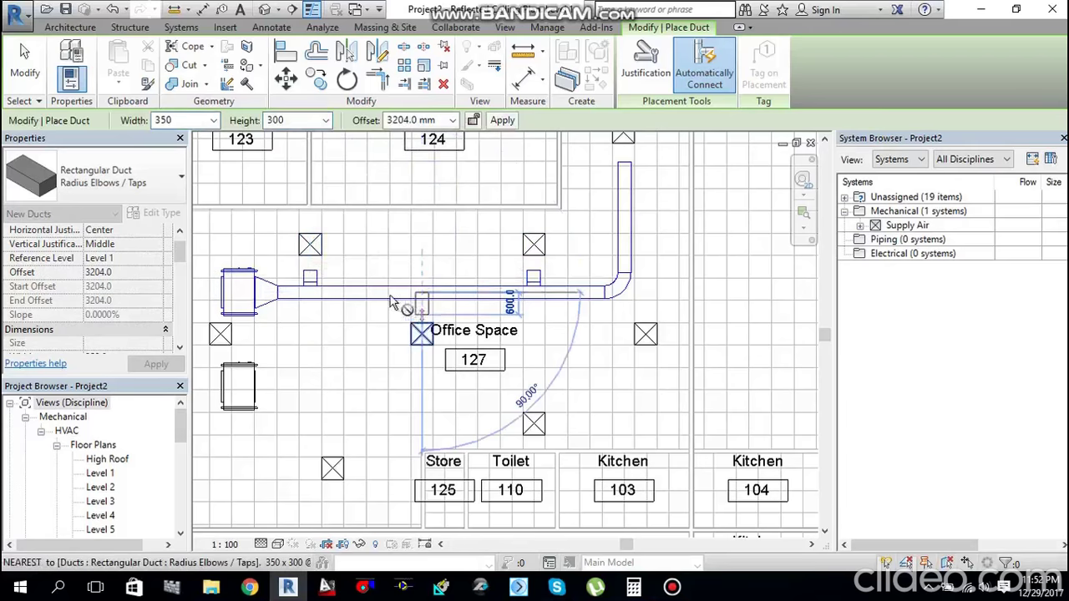
key(Escape)
key(Escape)
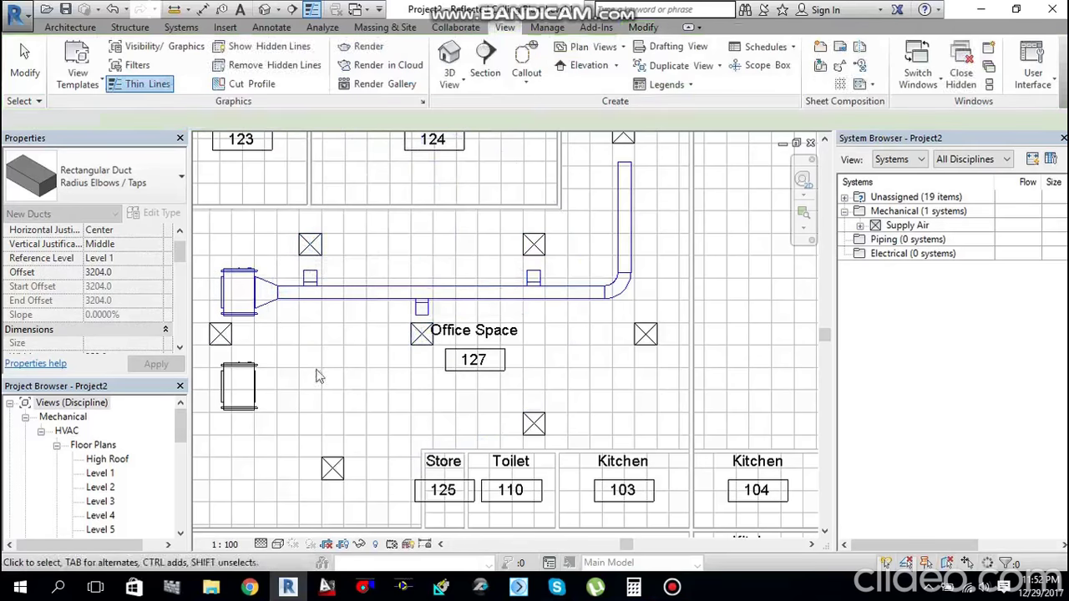
Step: Start a rectangular duct from the southern fan coil unit's air outlet, with width 350 and height 300 at offset 3204 mm
scroll(347, 340, down, 1)
middle_drag(341, 373, 366, 366)
scroll(307, 398, up, 1)
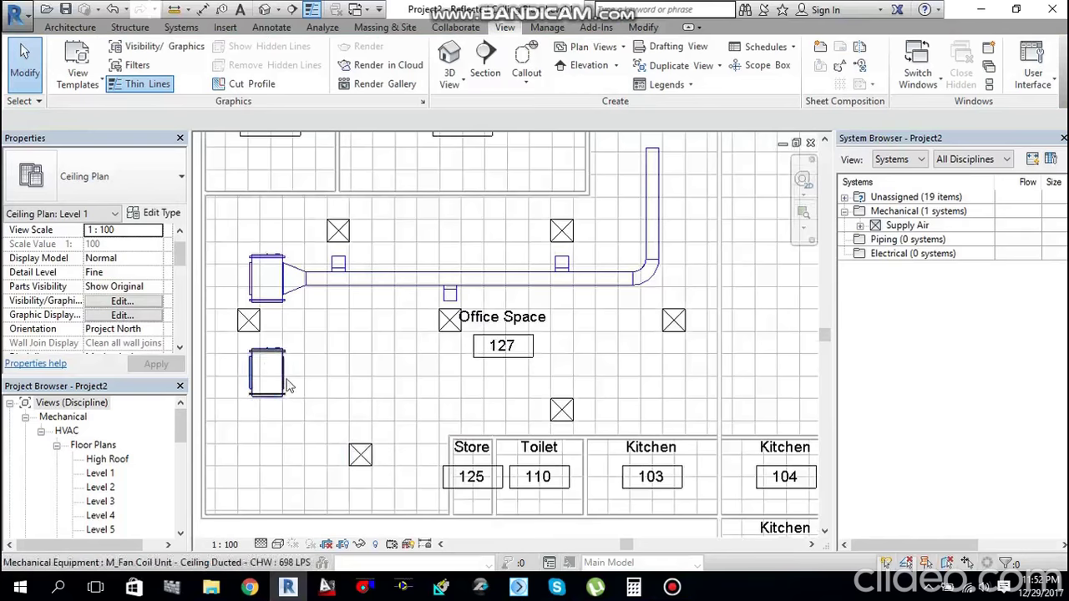
click(308, 390)
click(312, 373)
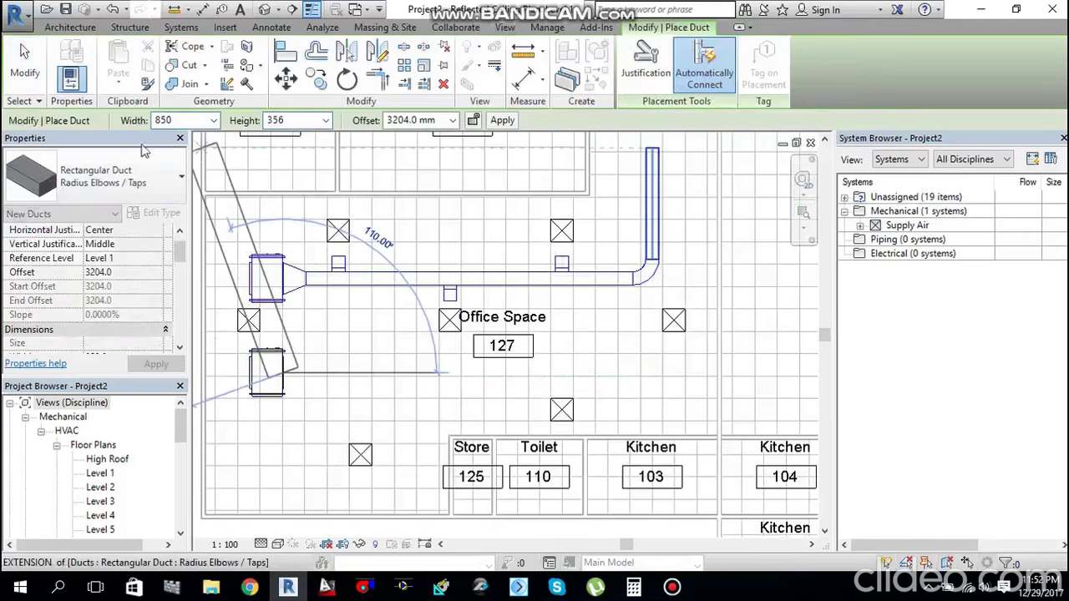
click(213, 120)
scroll(175, 180, up, 18)
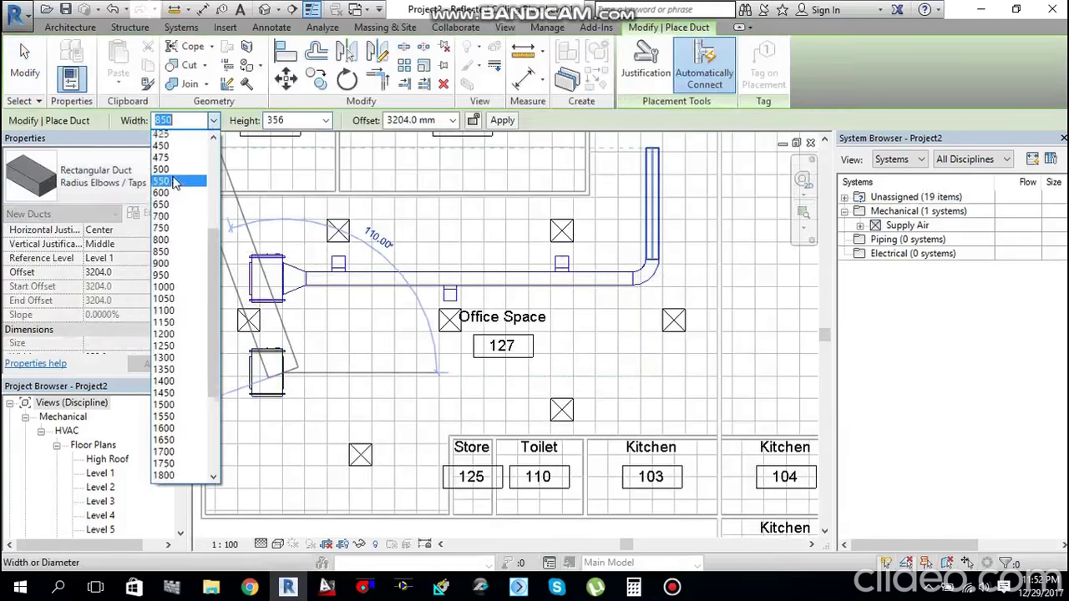
click(171, 160)
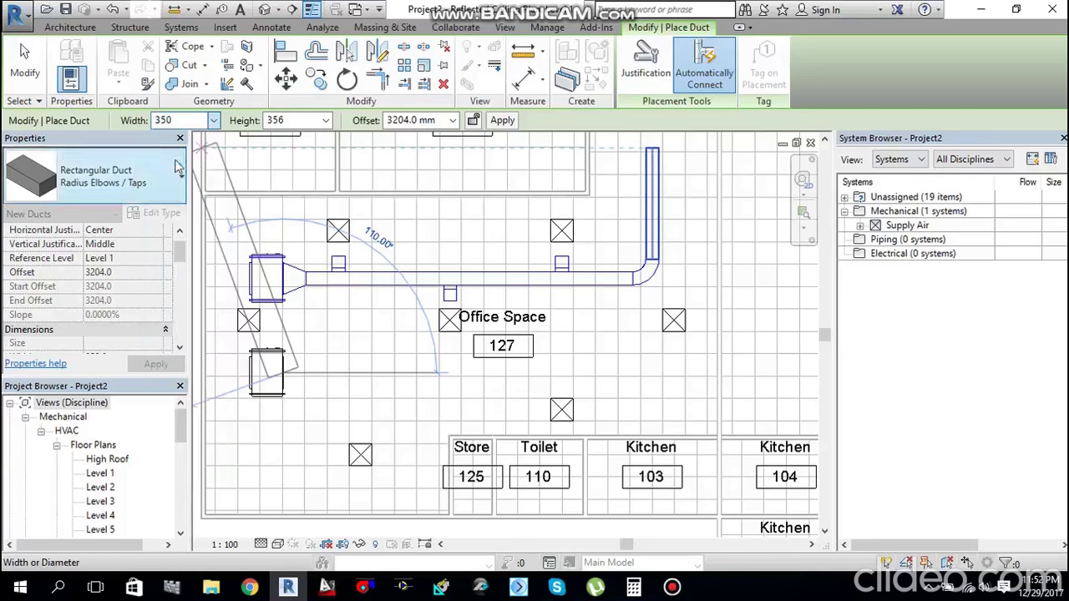
click(326, 120)
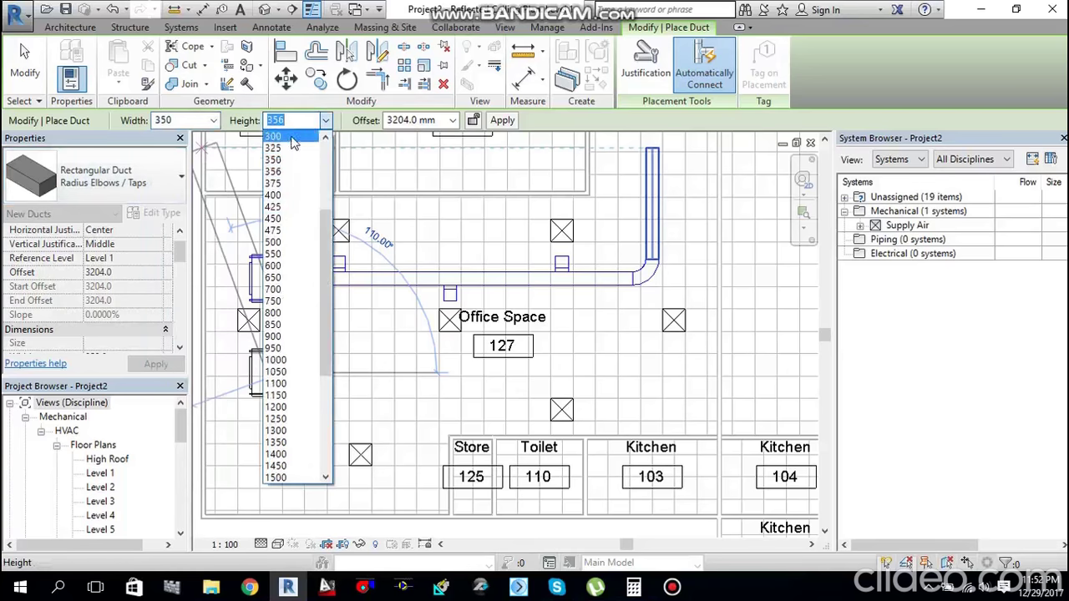
click(273, 136)
Step: Draw the southern main duct east, turning north toward the east-side diffuser, and add a short branch toward the diffuser north of Toilet 110
click(673, 370)
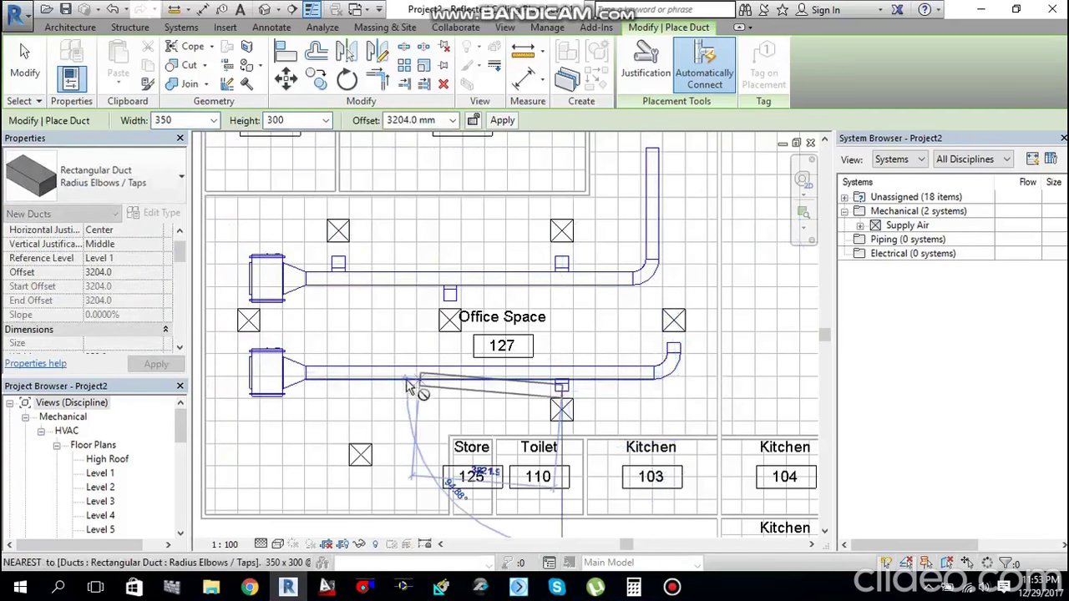
key(Escape)
key(Escape)
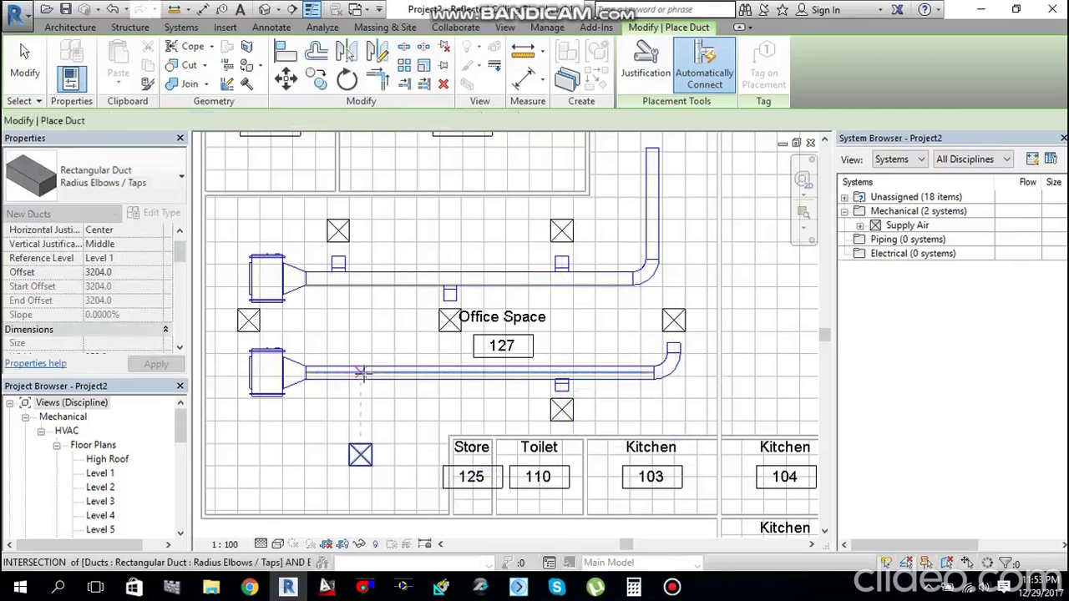
Step: Draw a branch duct 1500 mm long from the southern main duct straight south toward the southwest diffuser
click(362, 392)
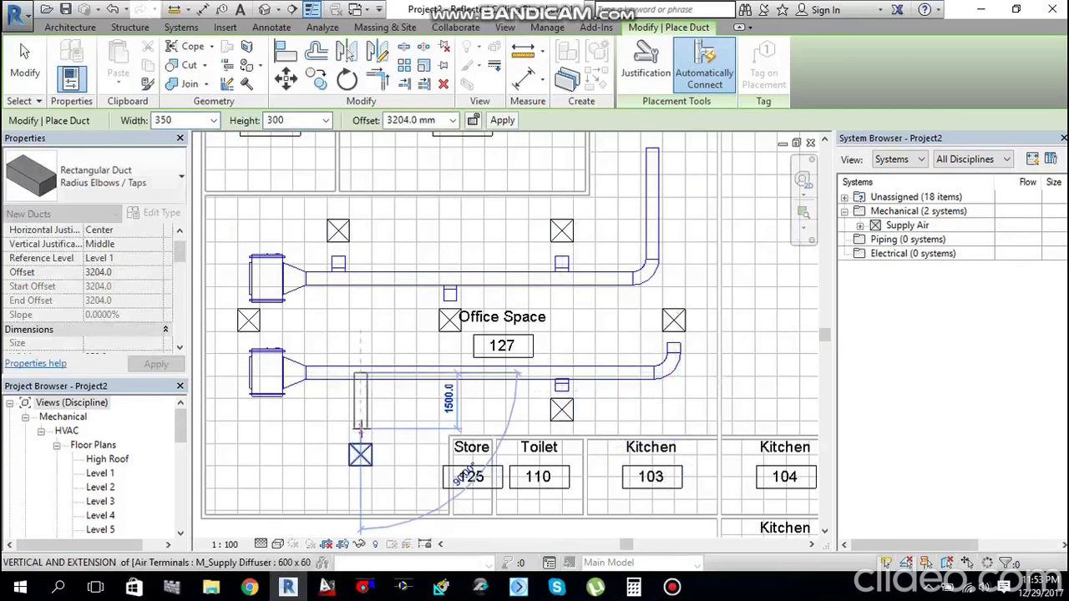
click(360, 428)
key(Escape)
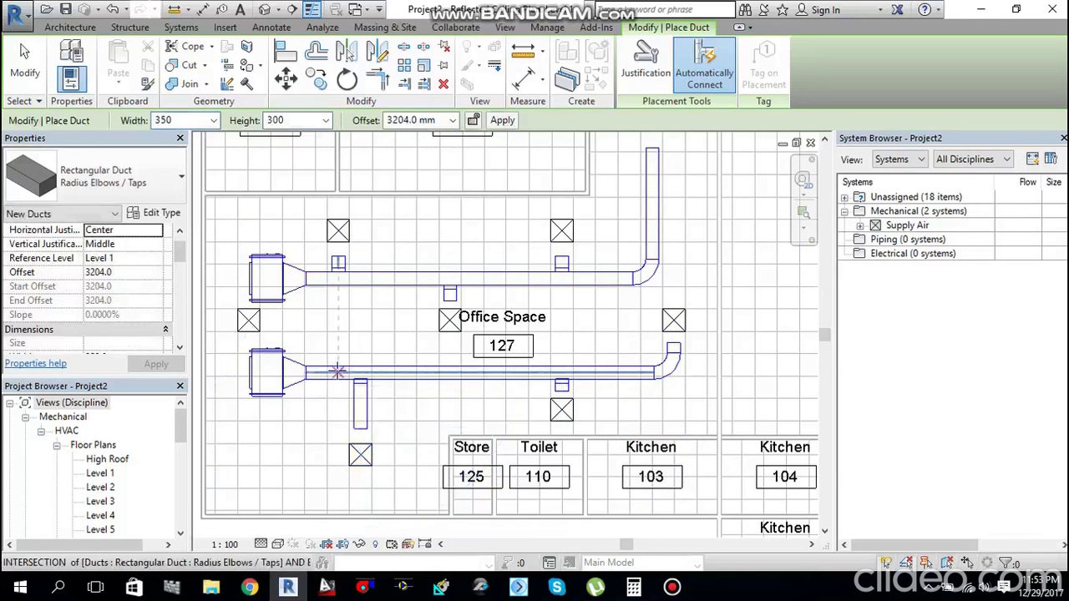
Step: Draw a branch duct from the southern main north and west toward the diffuser between the two fan coil units
click(333, 370)
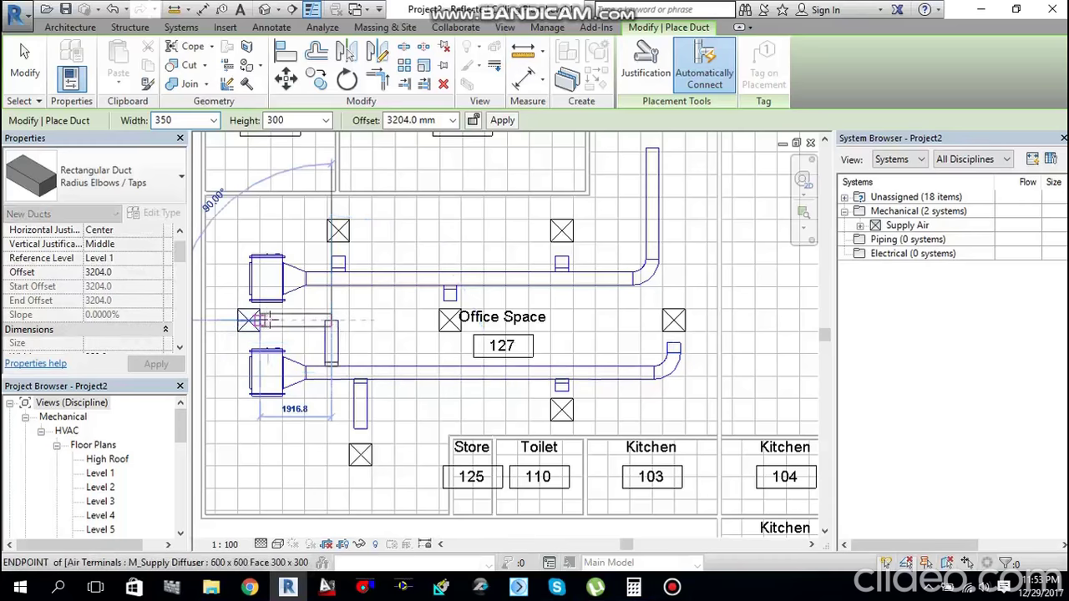
click(293, 322)
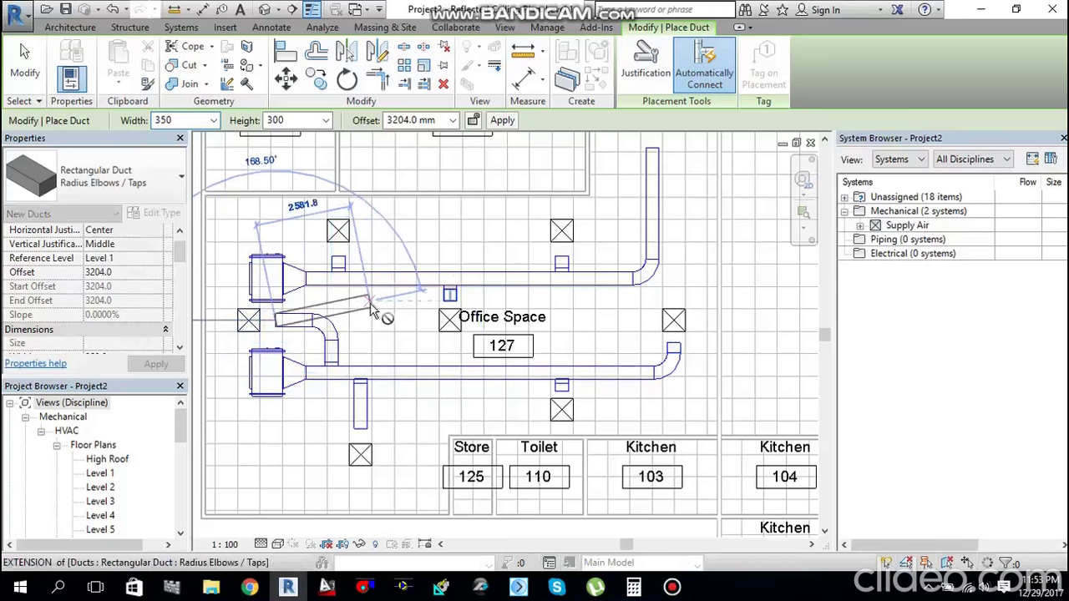
key(Escape)
key(Escape)
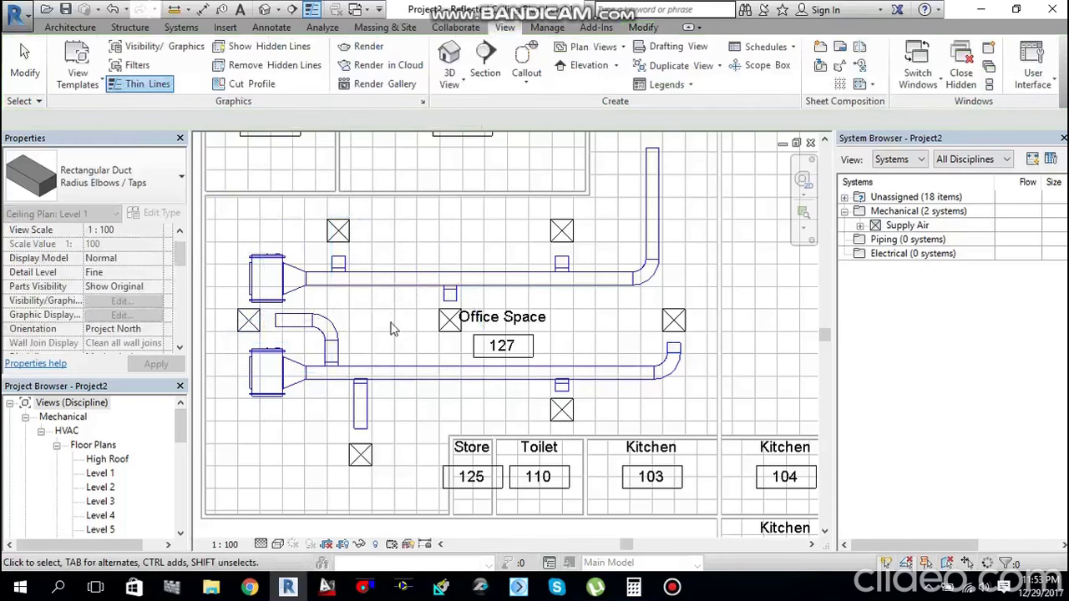
Step: Connect the two north-side diffusers and the mid-room diffuser to their branch ducts with round flex duct of diameter 300
scroll(404, 357, down, 1)
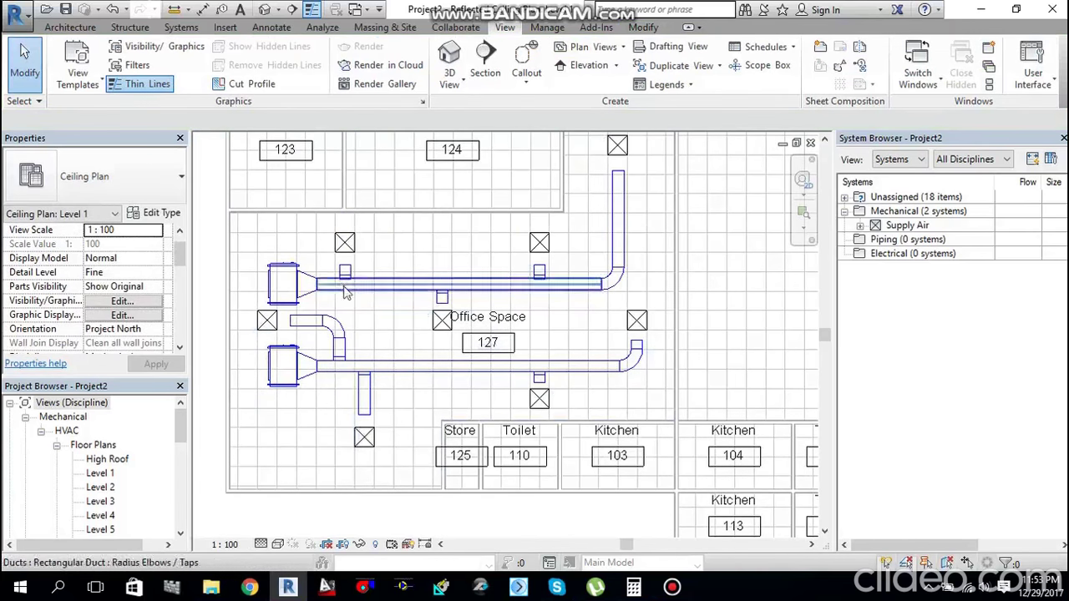
scroll(334, 313, up, 2)
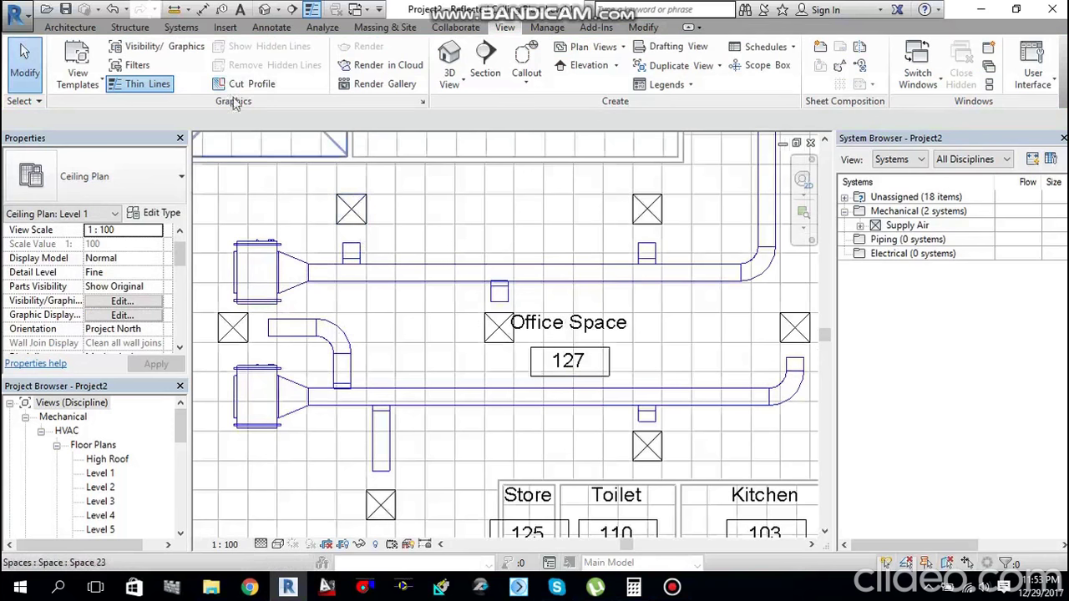
click(181, 29)
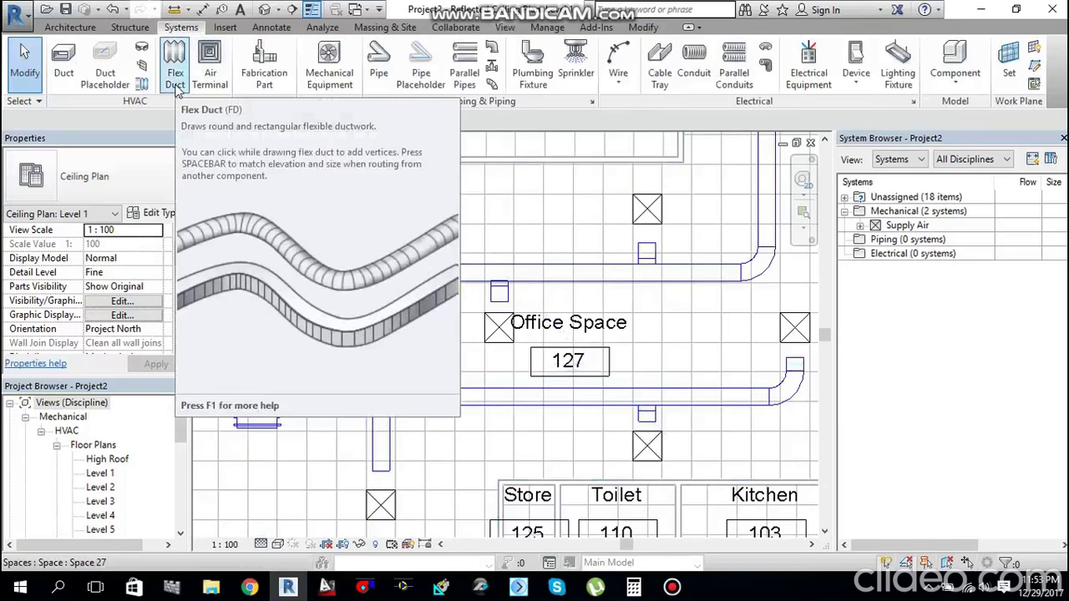
click(175, 84)
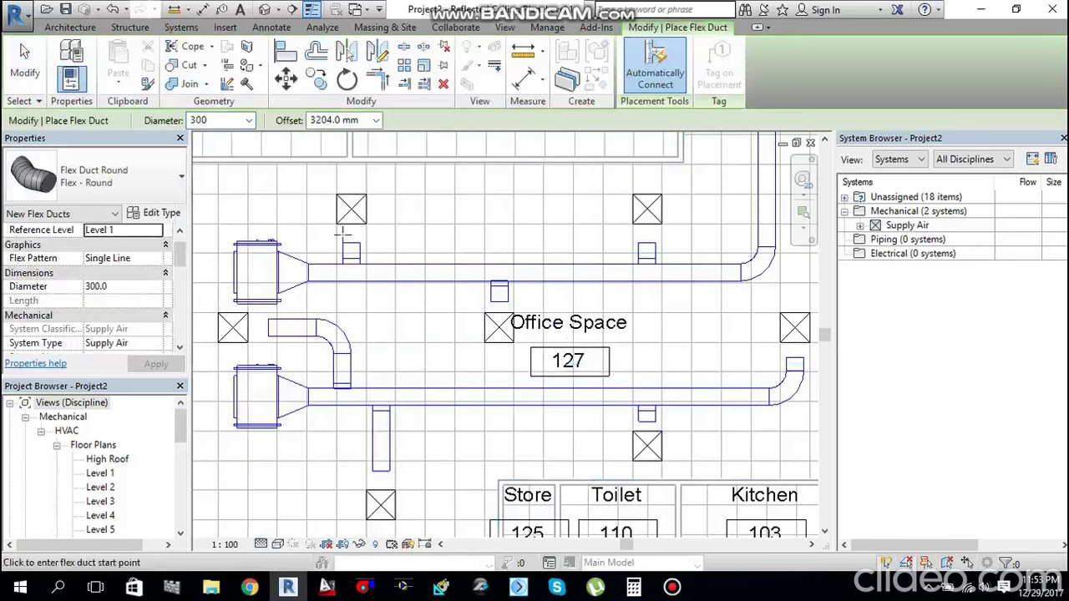
click(352, 243)
click(348, 206)
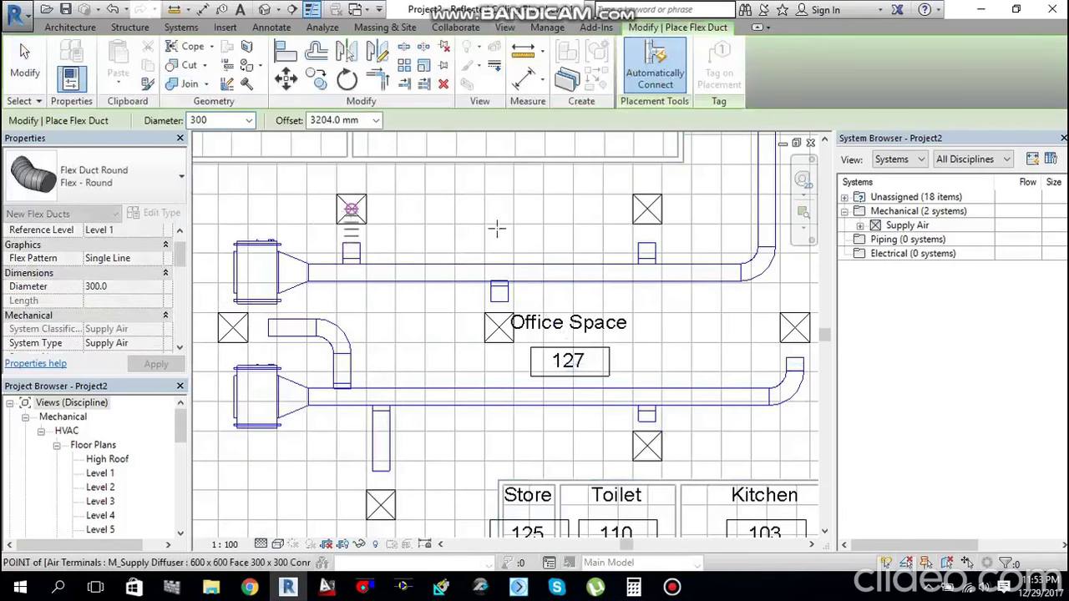
click(649, 245)
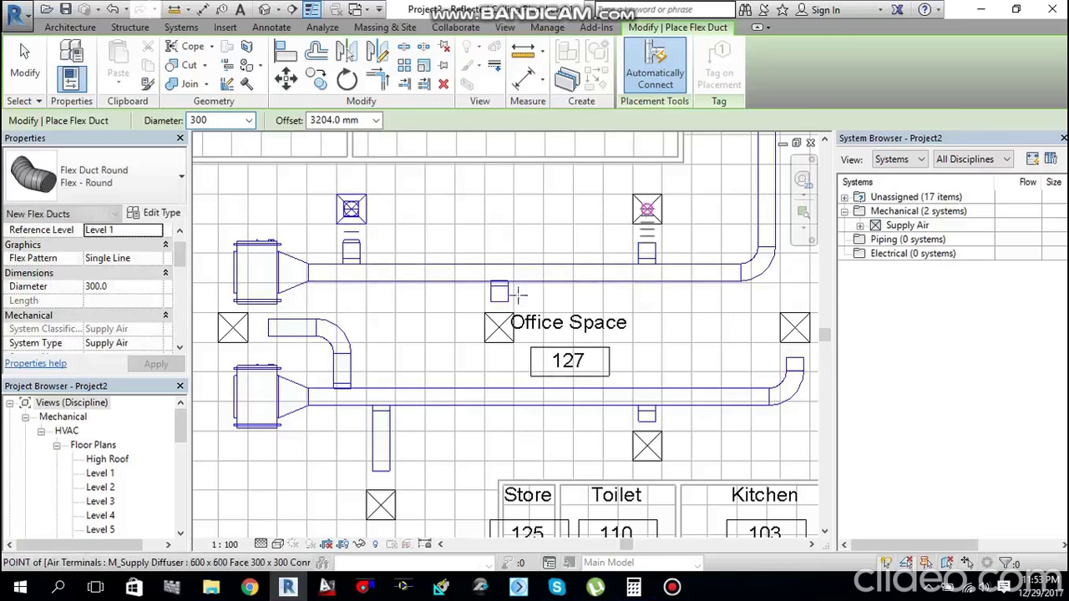
click(497, 316)
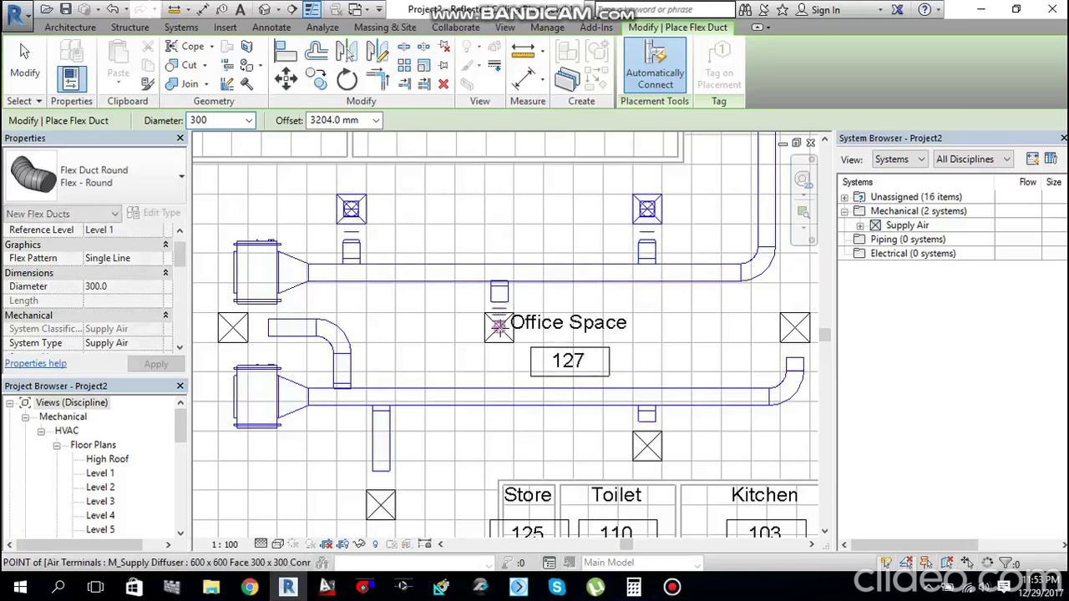
Step: Connect the northeast recess diffuser and the southern system's four diffusers to their duct ends with round flex duct of diameter 300
scroll(631, 306, down, 3)
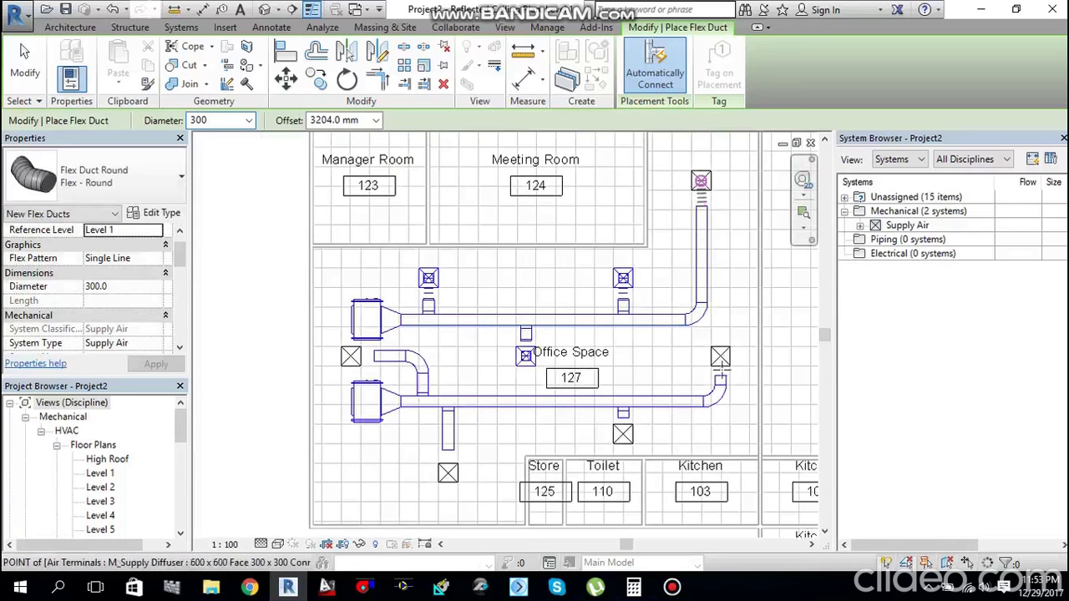
click(720, 356)
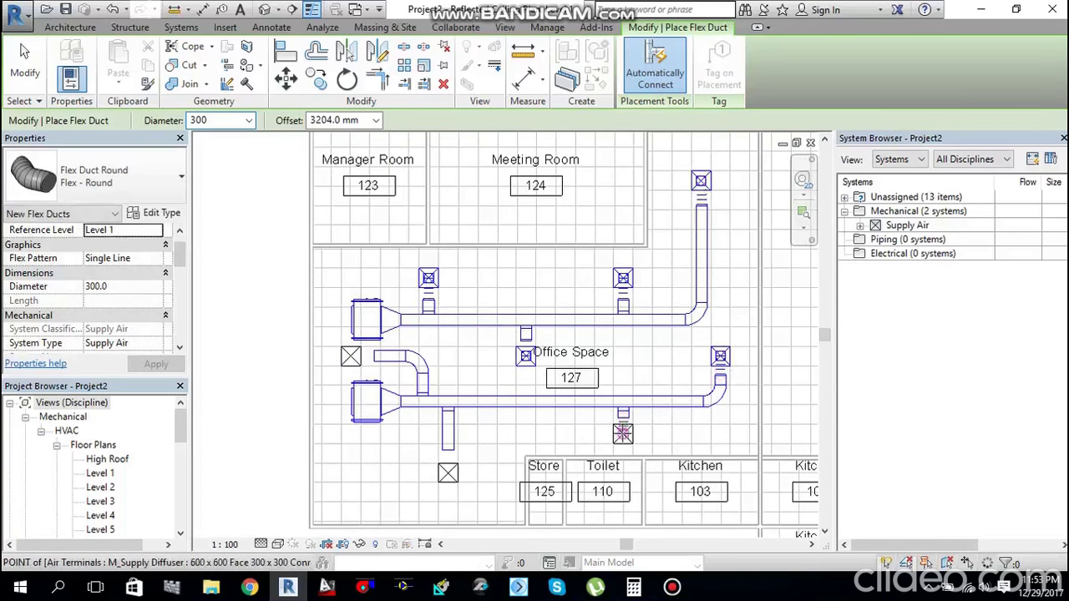
click(623, 433)
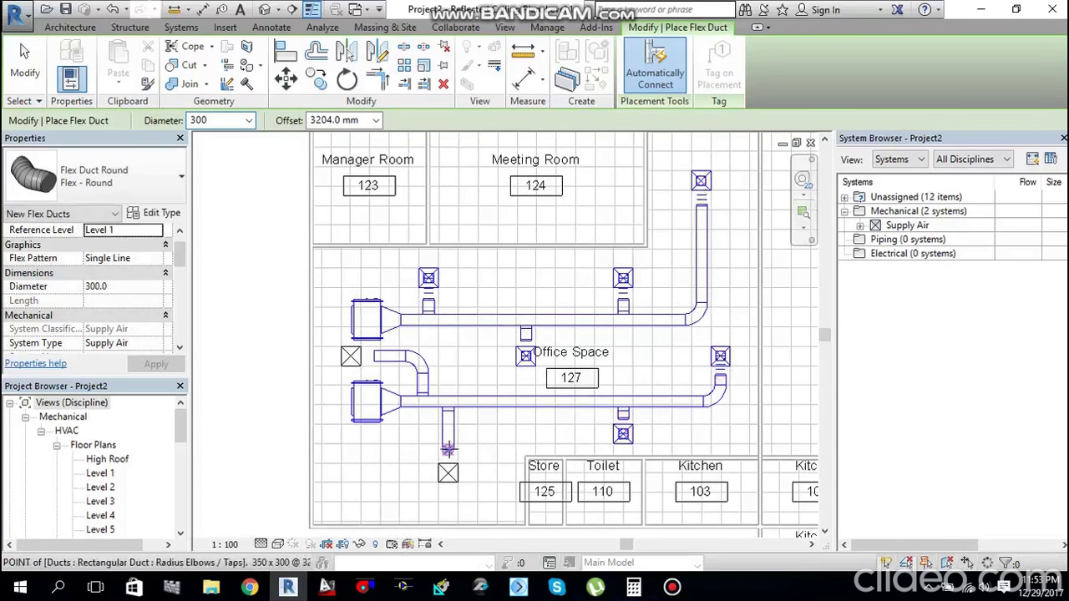
click(447, 473)
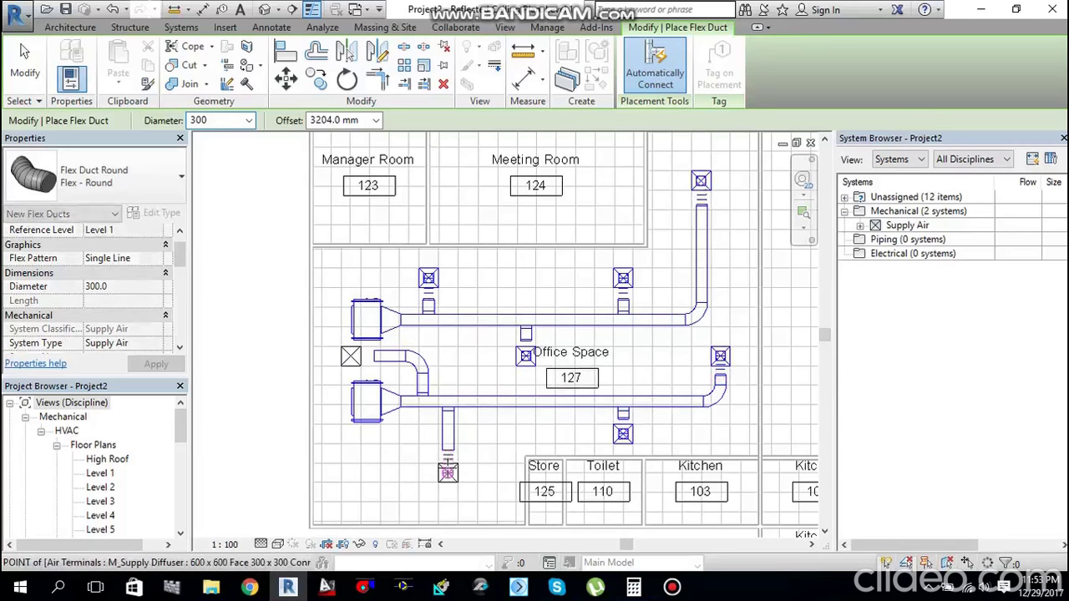
click(373, 356)
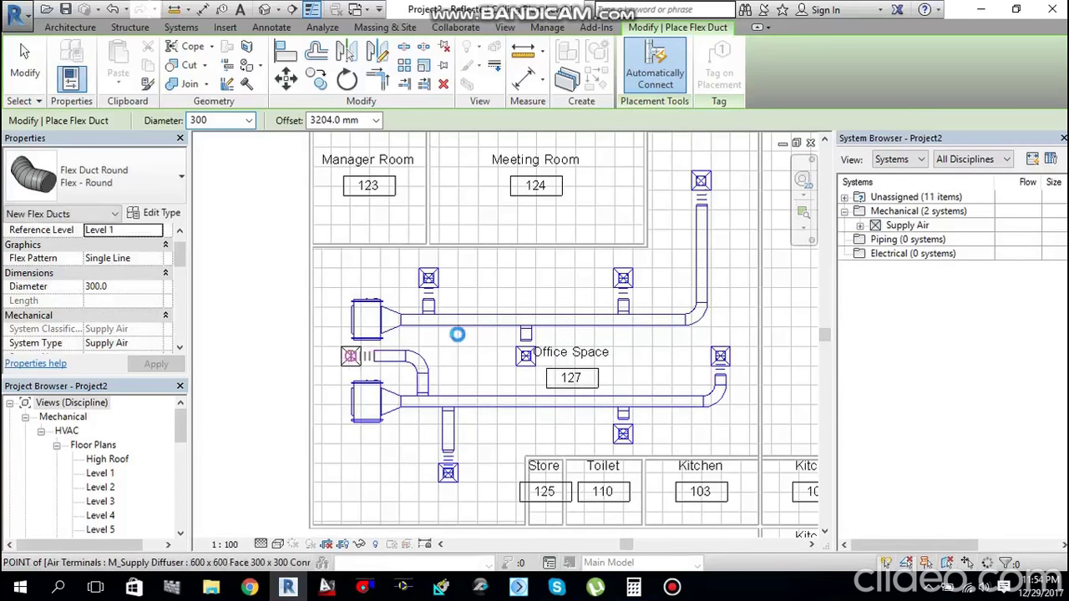
click(25, 61)
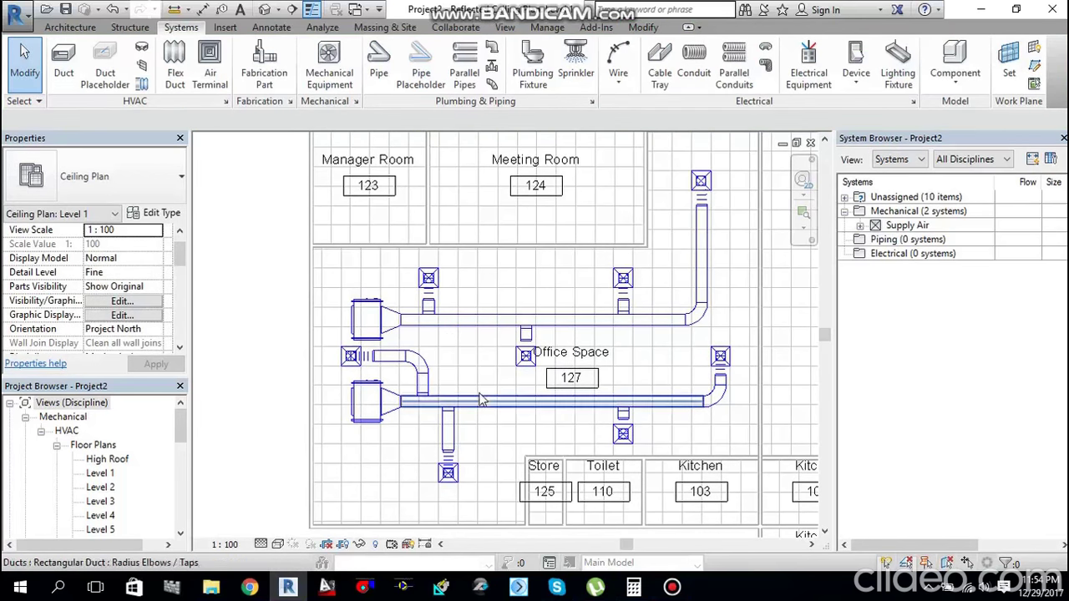
Step: Select the northern fan coil unit in Office Space 127 and examine its mechanical properties
scroll(480, 393, down, 1)
middle_drag(480, 397, 451, 366)
scroll(455, 359, up, 1)
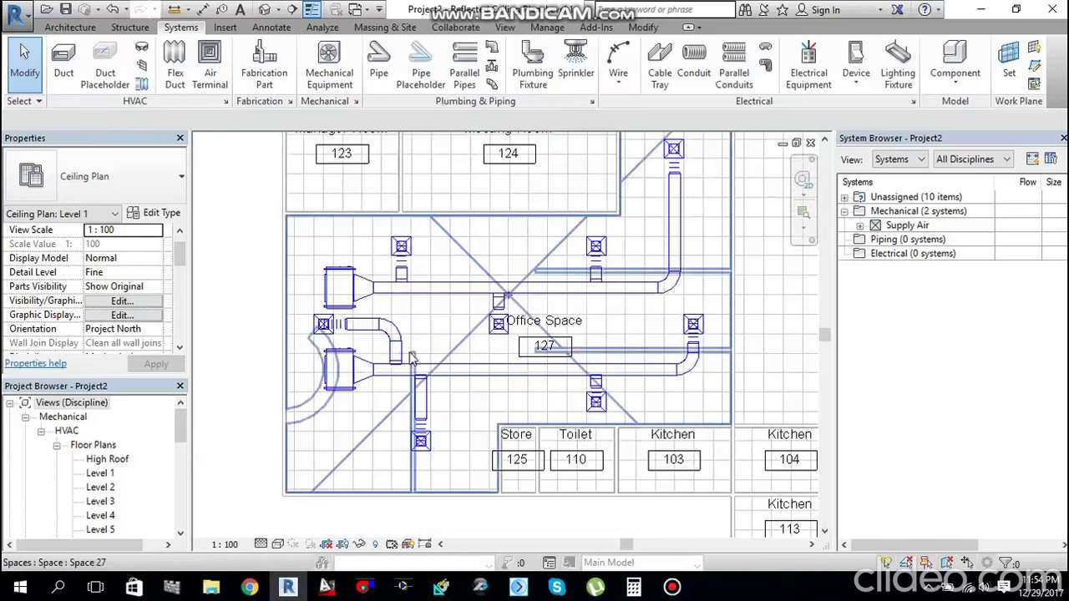
scroll(425, 358, up, 1)
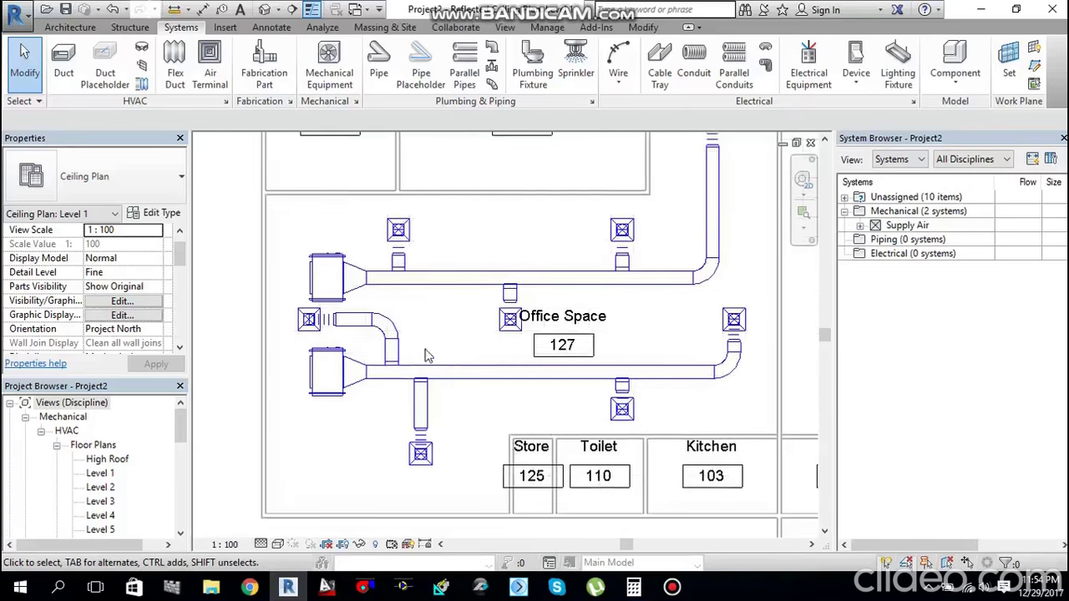
middle_drag(429, 353, 401, 347)
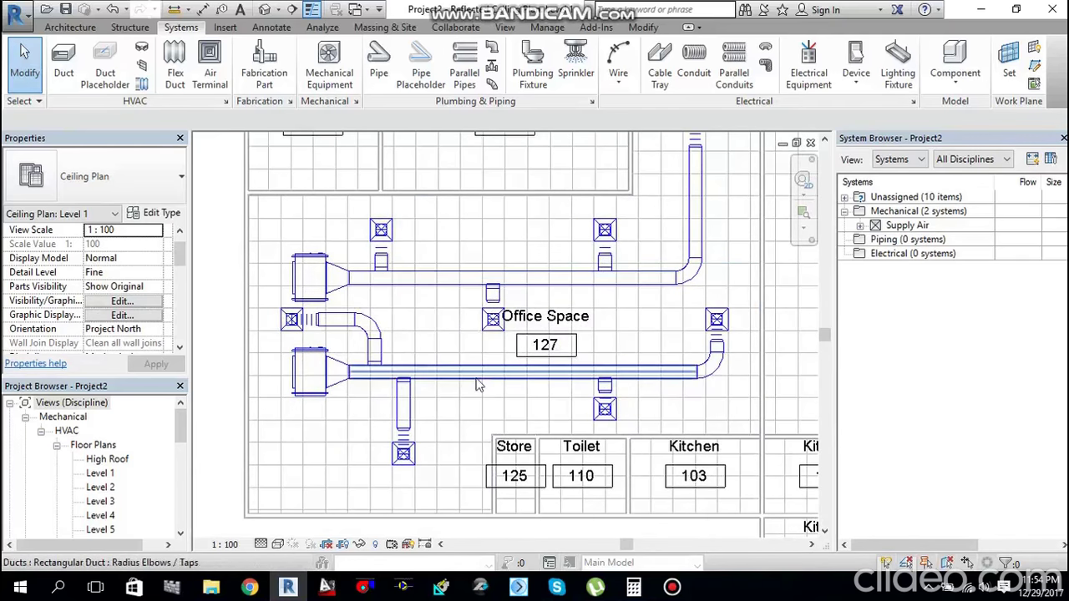
scroll(476, 372, down, 1)
mouse_move(480, 372)
middle_down()
mouse_move(490, 384)
mouse_move(473, 385)
middle_up()
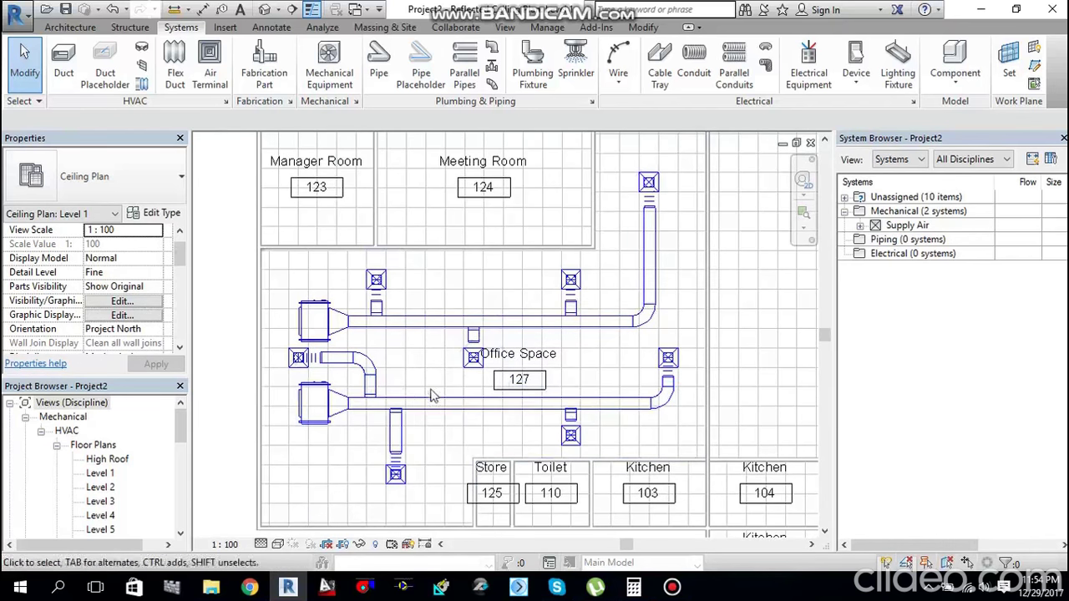
scroll(417, 416, up, 1)
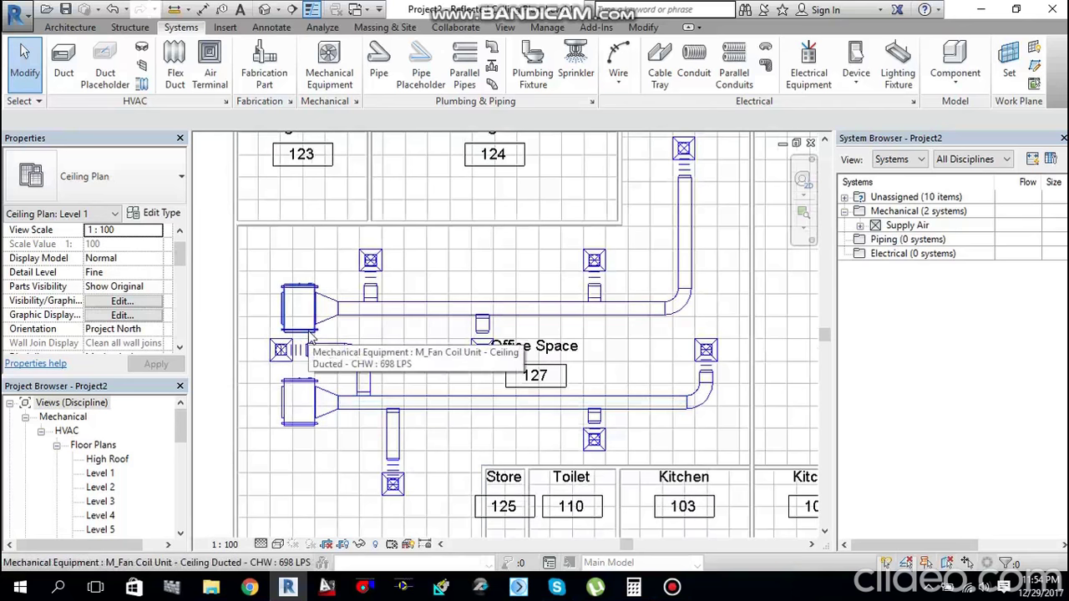
click(309, 336)
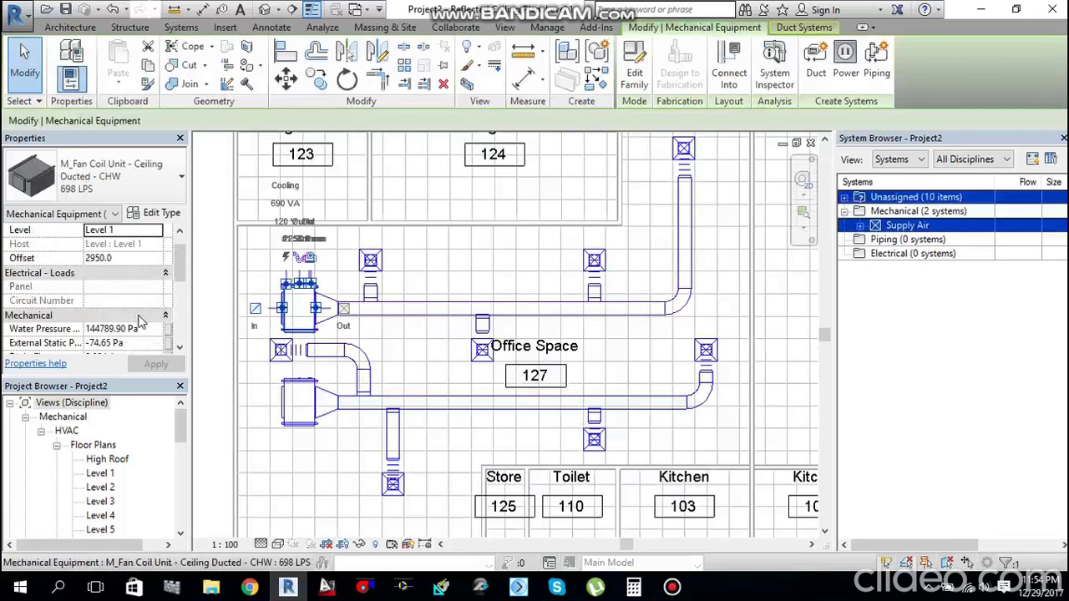
Step: Set the flow of all eight supply diffusers in the Office Space to 174.5 L/s
scroll(140, 321, down, 4)
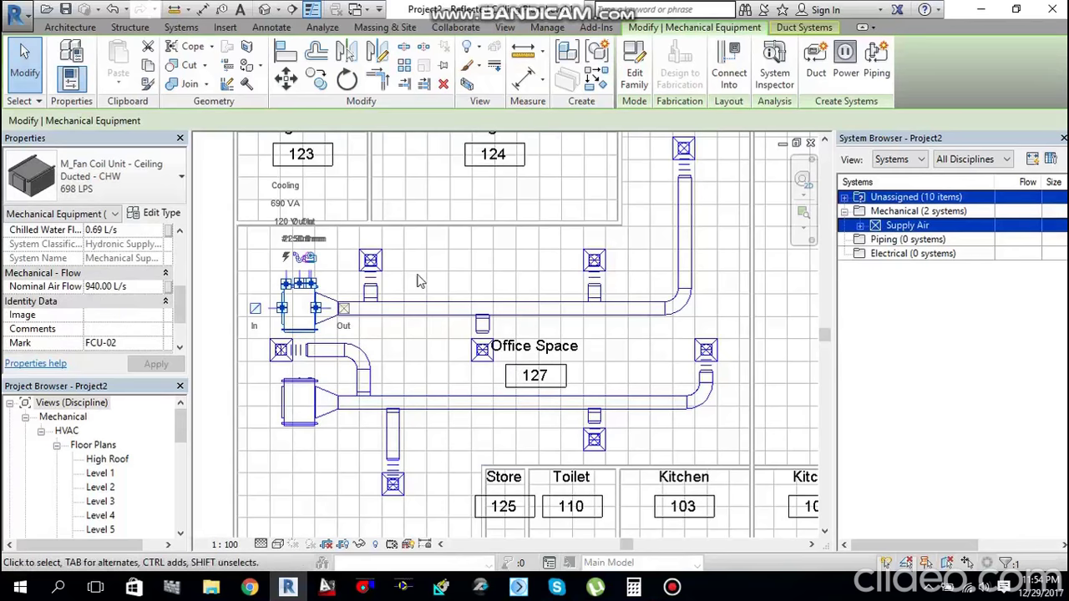
key(Escape)
click(371, 261)
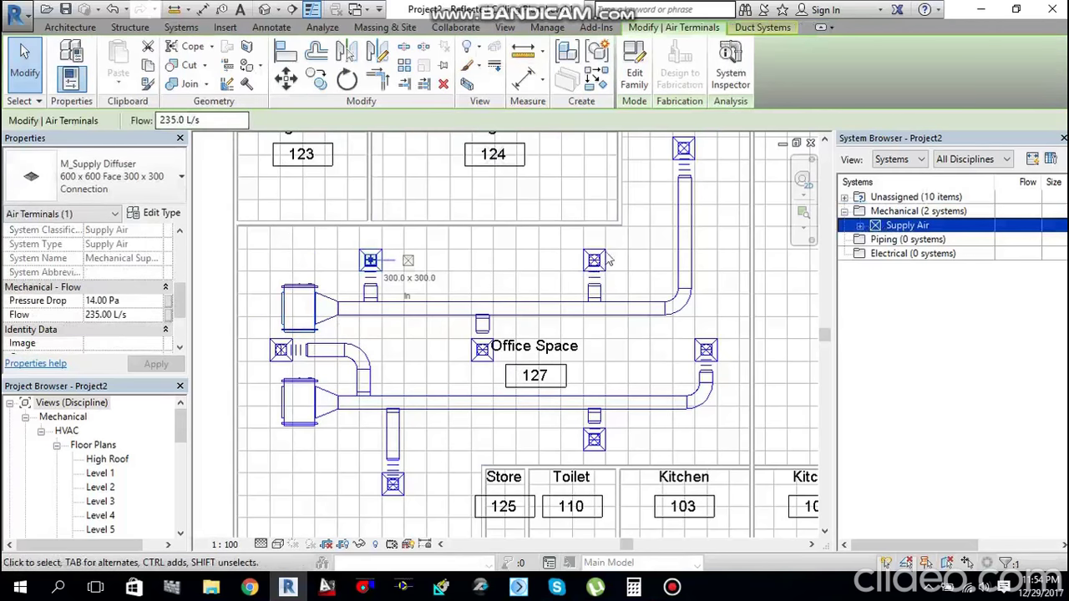
ctrl+click(698, 153)
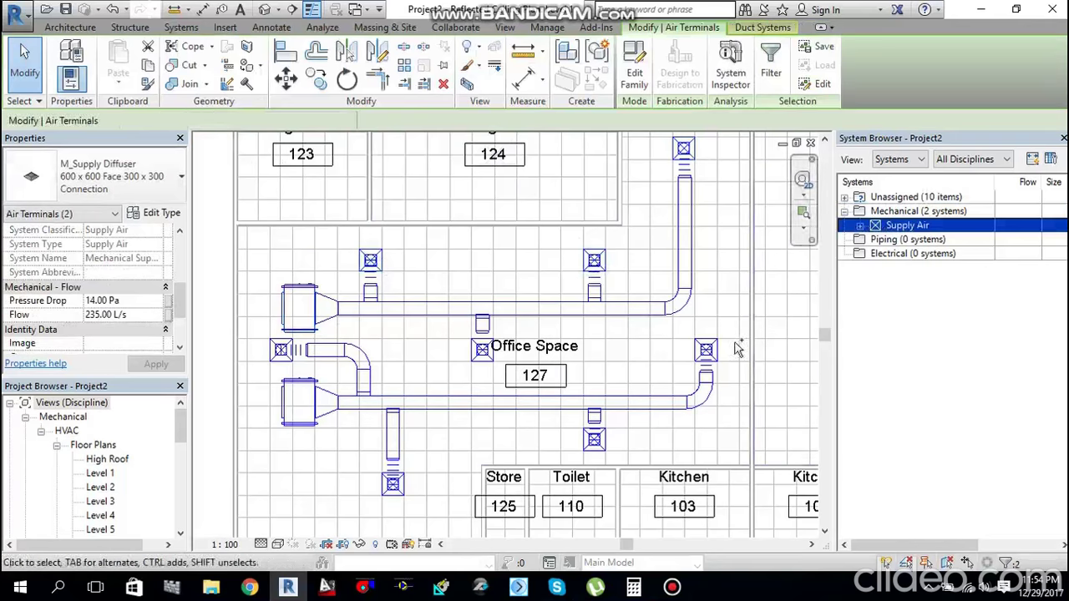
ctrl+click(706, 349)
ctrl+click(595, 439)
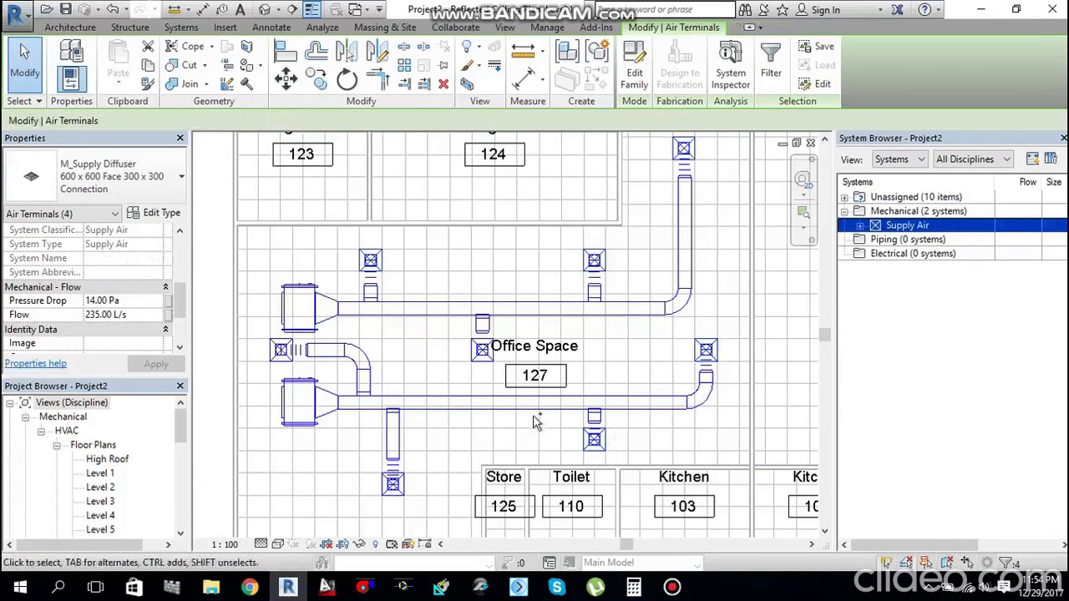
ctrl+click(482, 349)
ctrl+click(281, 349)
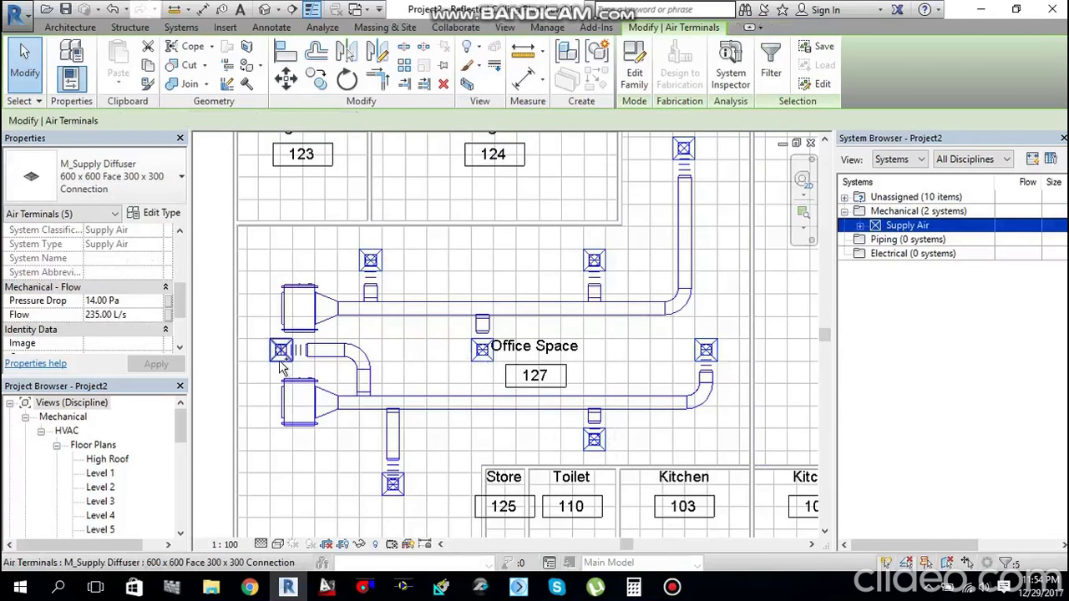
ctrl+click(394, 491)
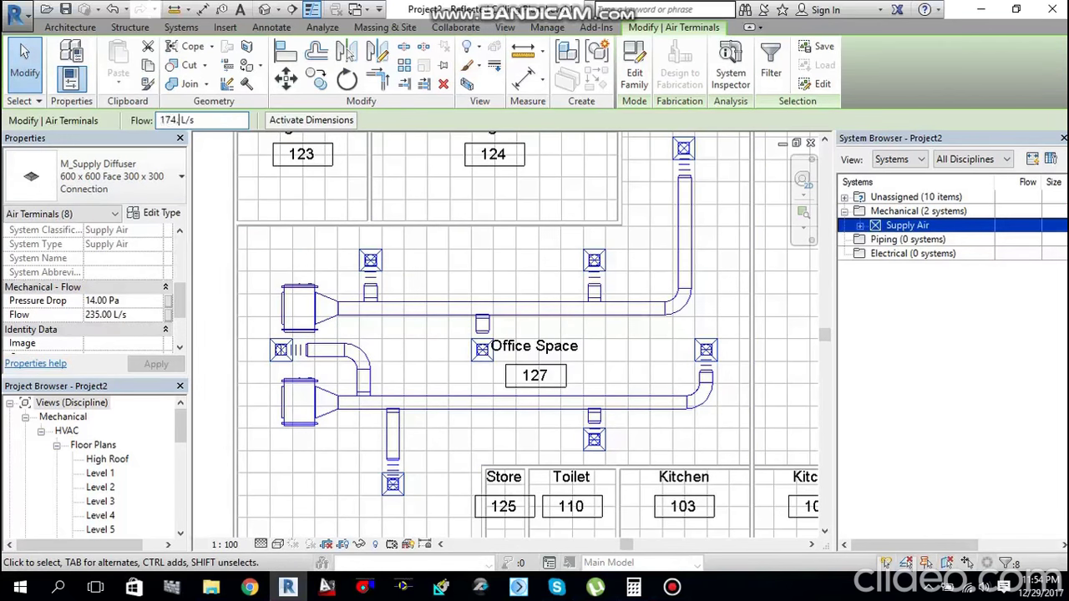
key(Escape)
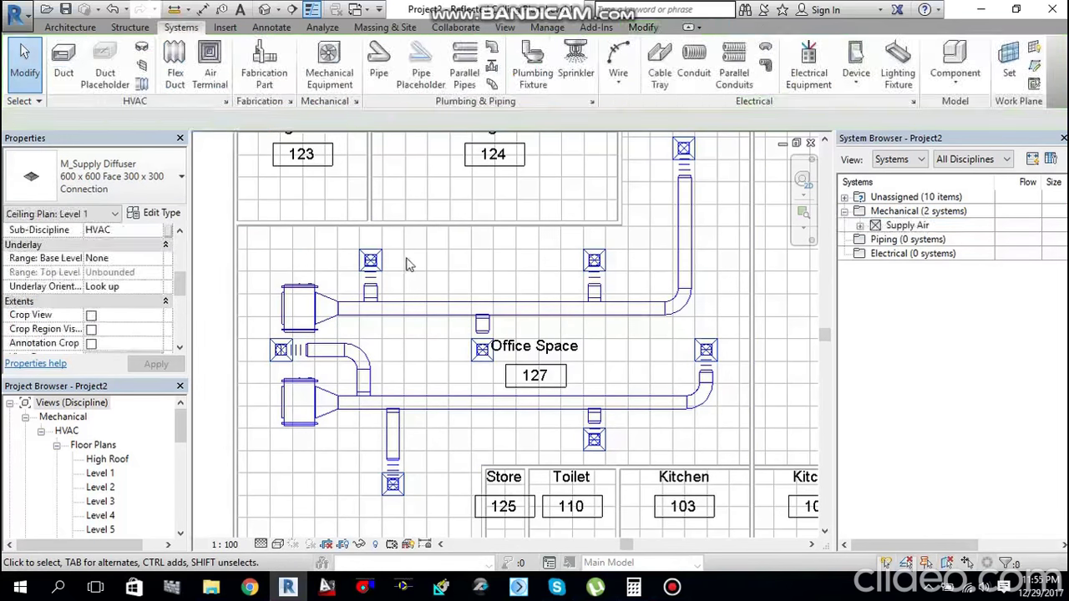
Step: Check the nominal air flow of the upper fan coil unit in the Office Space
click(299, 307)
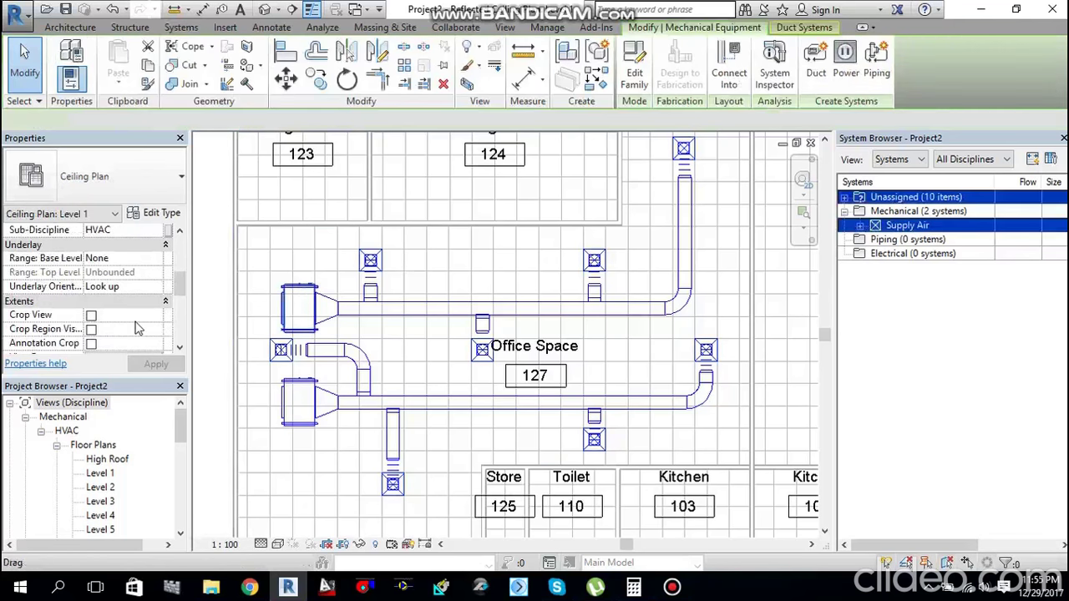
scroll(119, 286, up, 1)
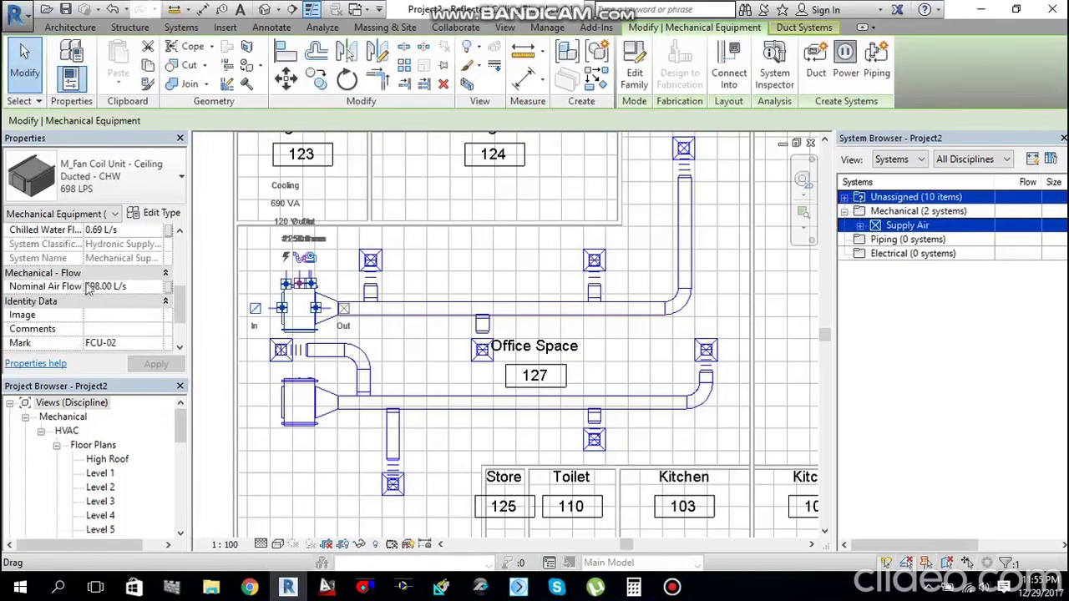
key(Down)
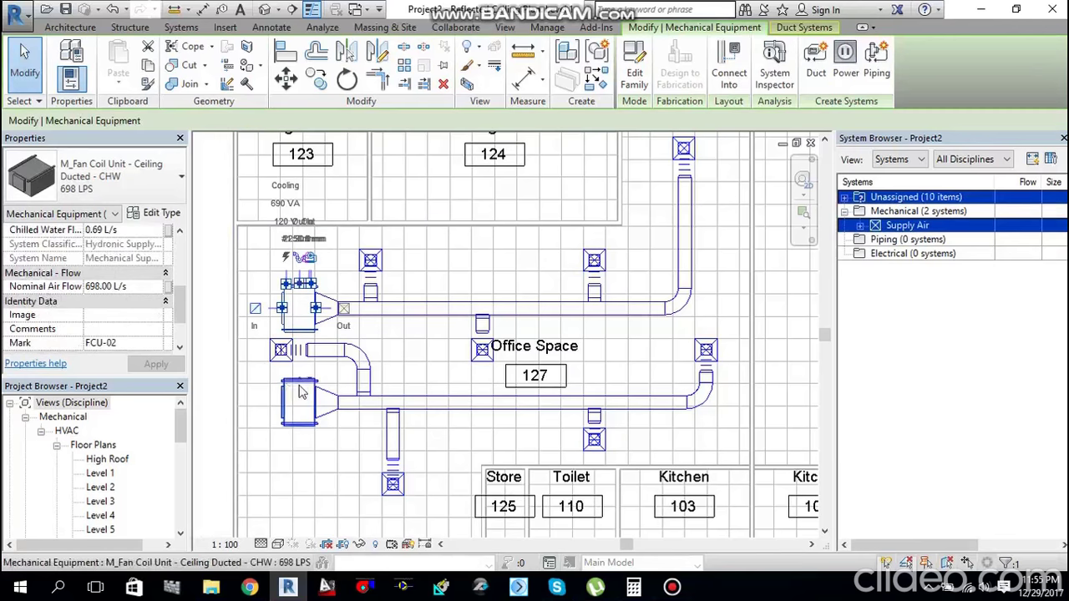
click(423, 351)
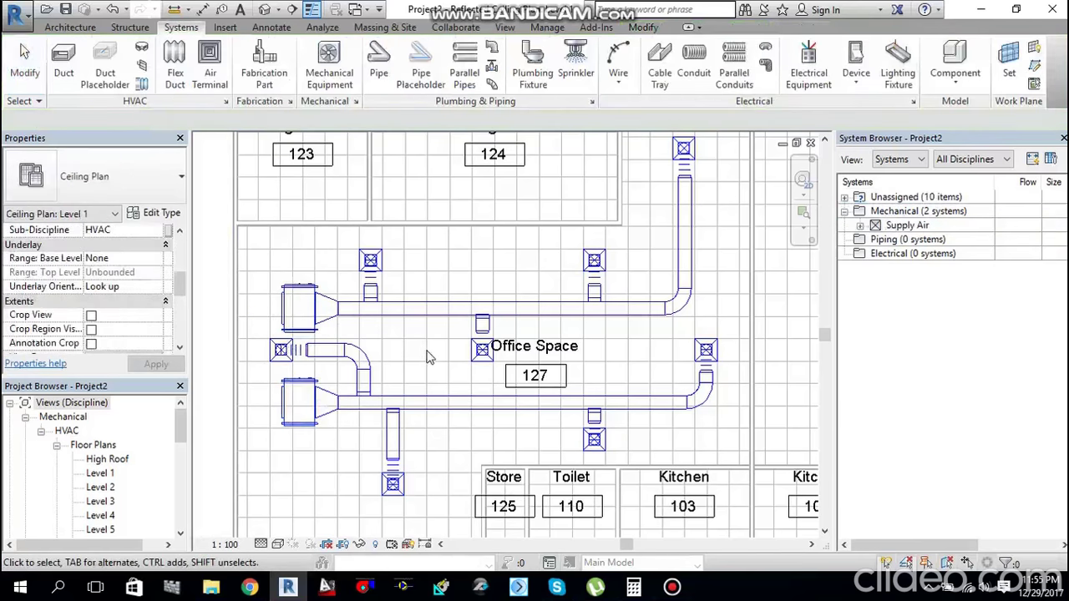
scroll(394, 346, up, 2)
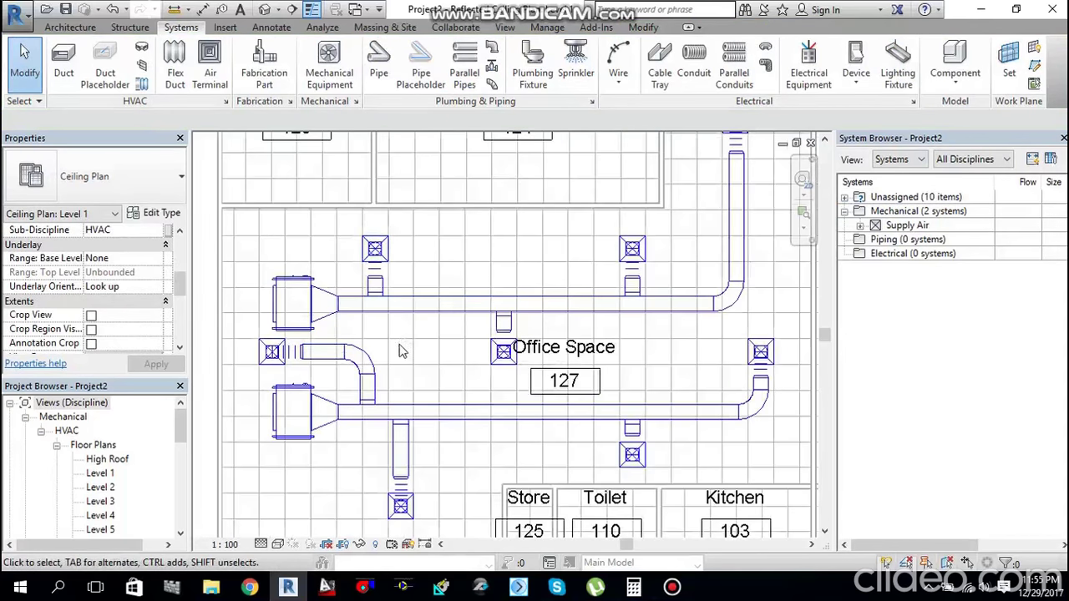
scroll(441, 349, down, 2)
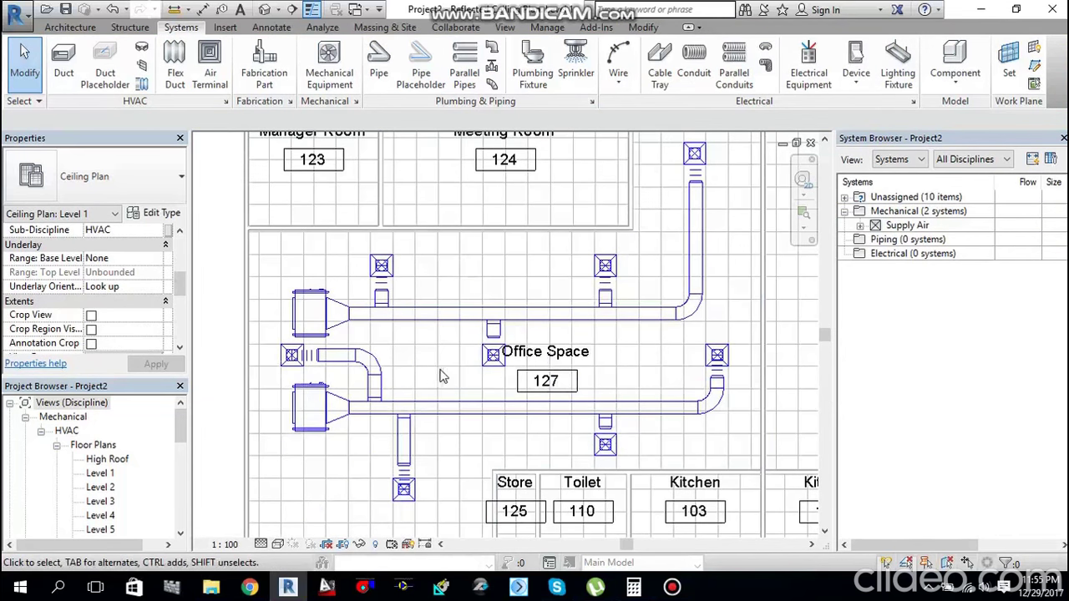
scroll(457, 381, down, 1)
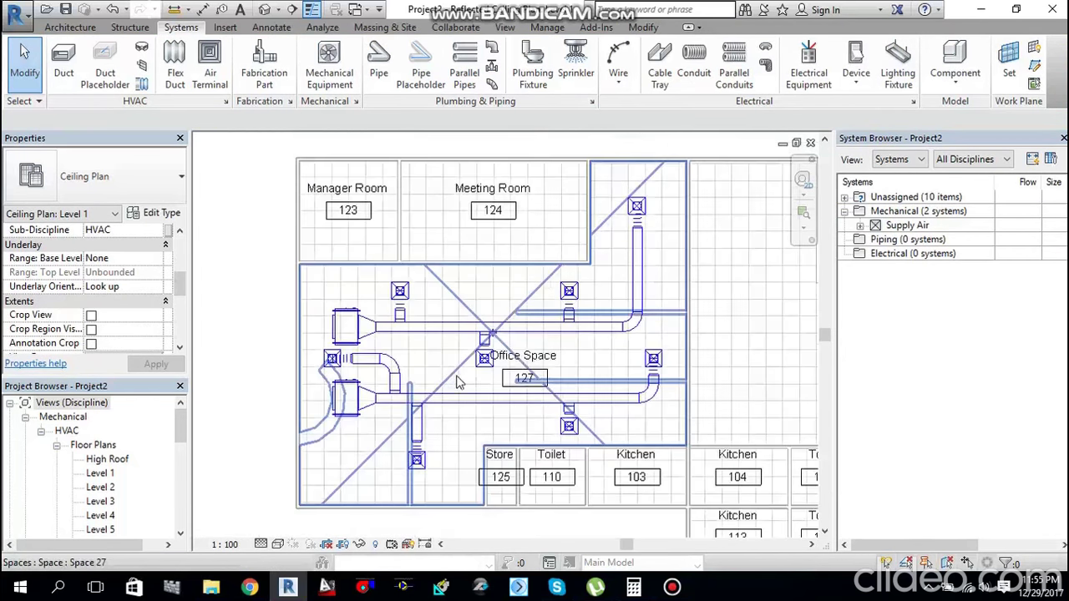
scroll(457, 382, up, 1)
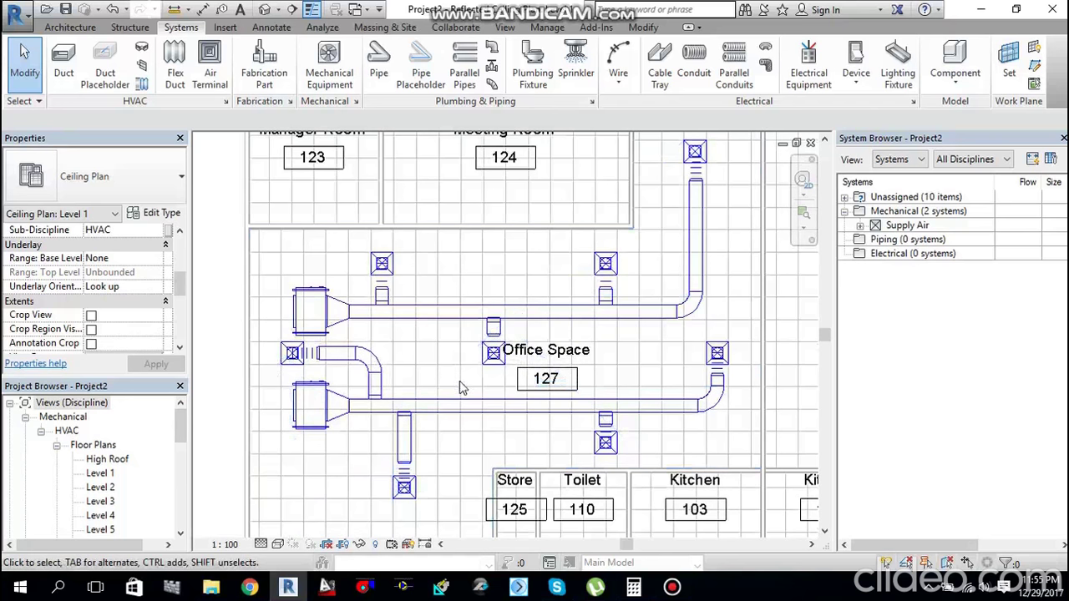
scroll(461, 388, down, 1)
scroll(457, 402, up, 1)
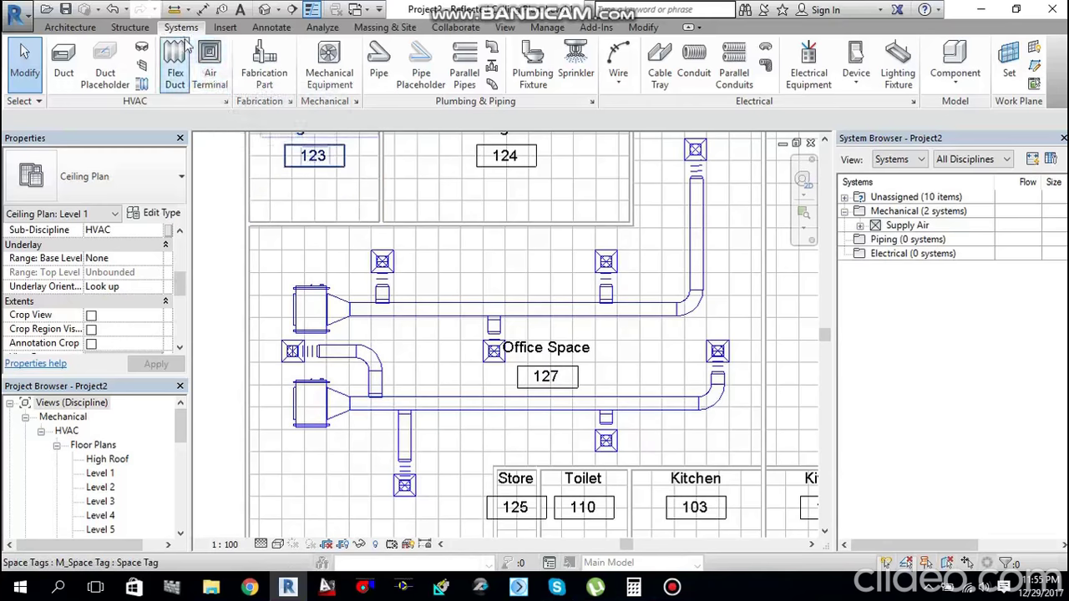
Step: Start placing M_Return Diffuser air terminals, type 600 x 600 Face 300 x 300 Connection, with the offset set to 2743
click(211, 75)
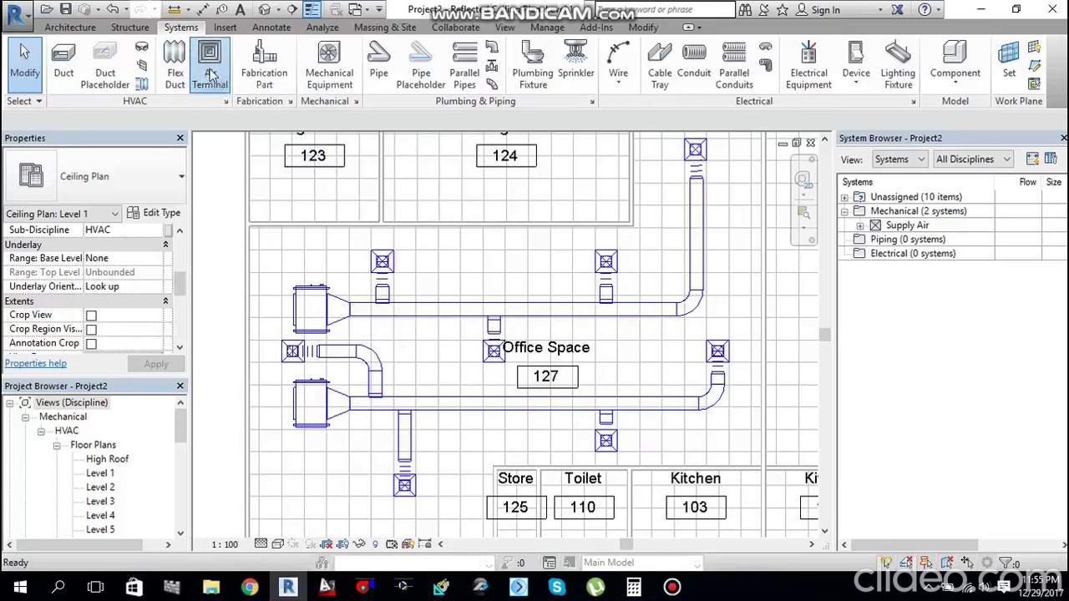
click(157, 180)
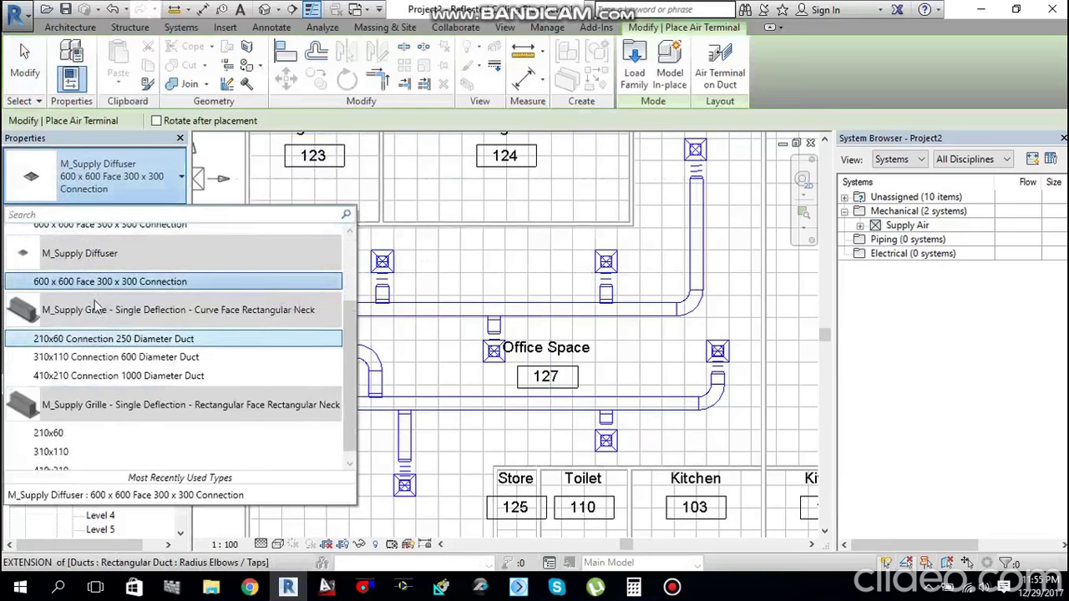
scroll(95, 295, up, 1)
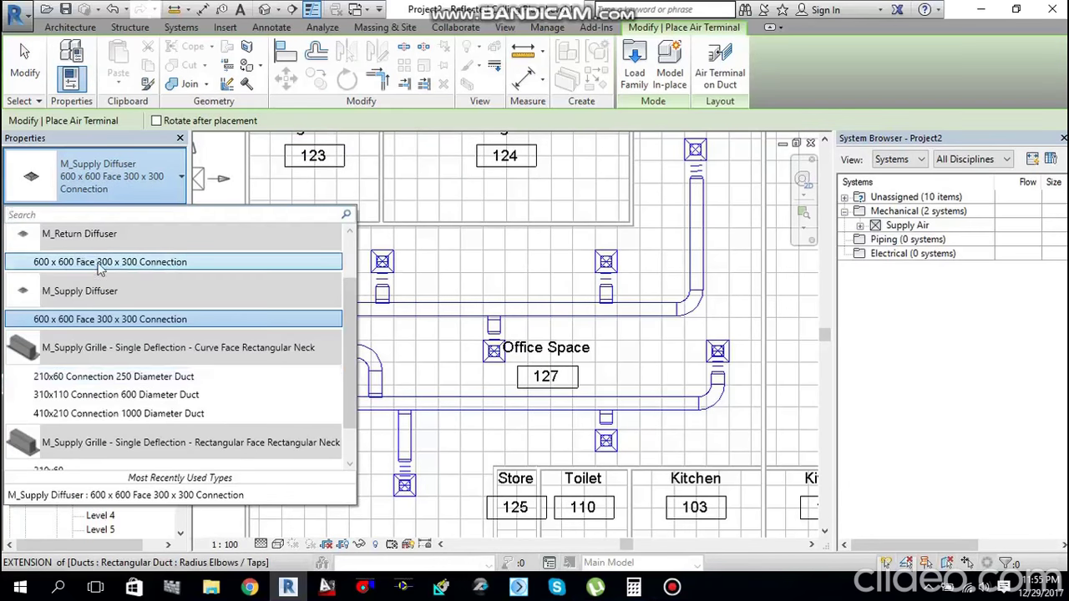
mouse_move(98, 265)
click(100, 262)
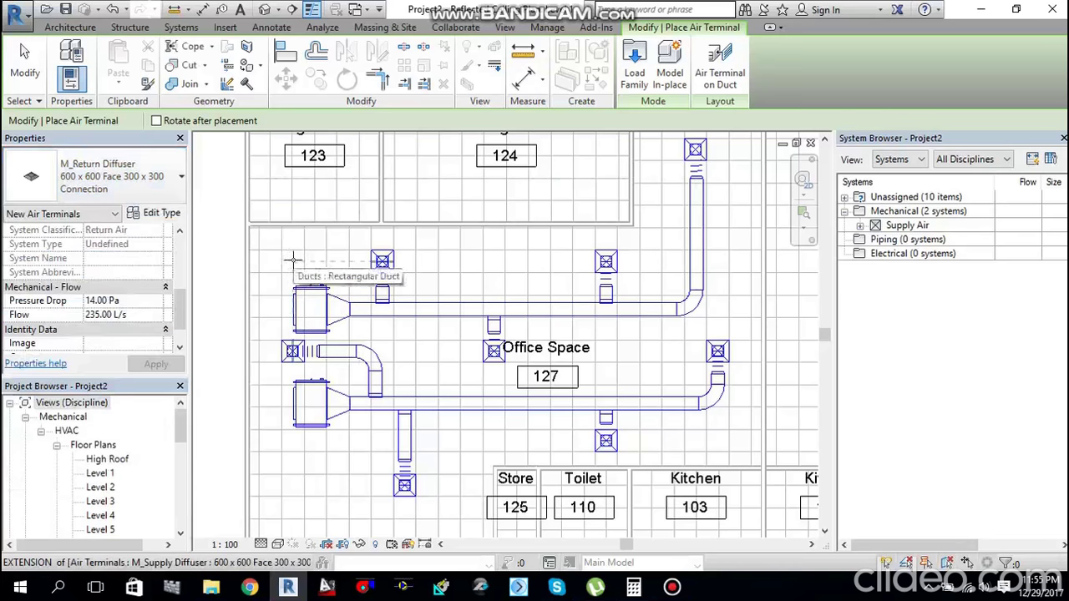
scroll(161, 272, up, 5)
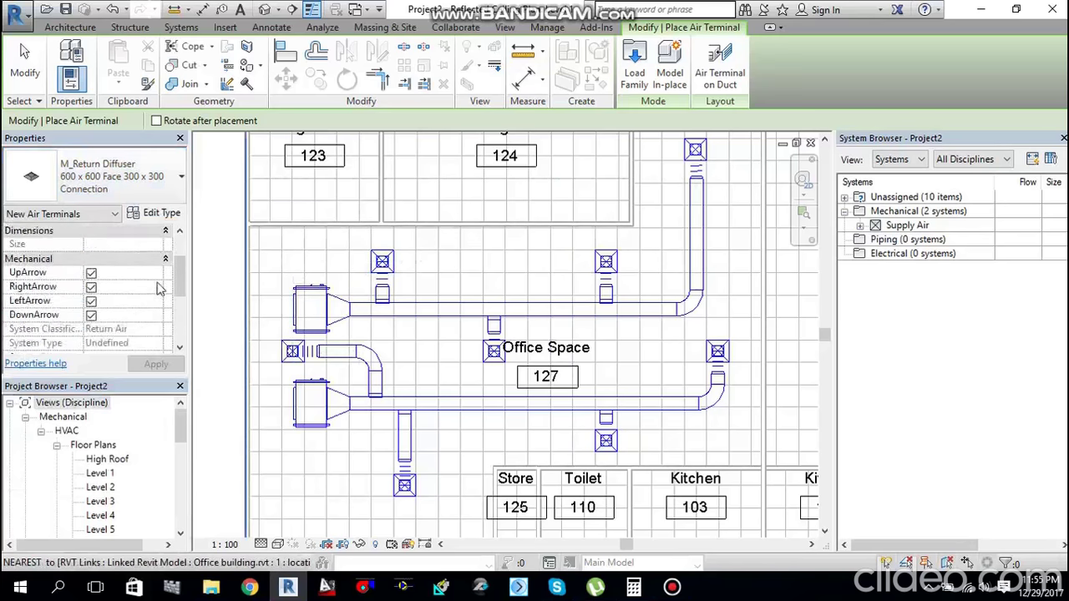
click(111, 272)
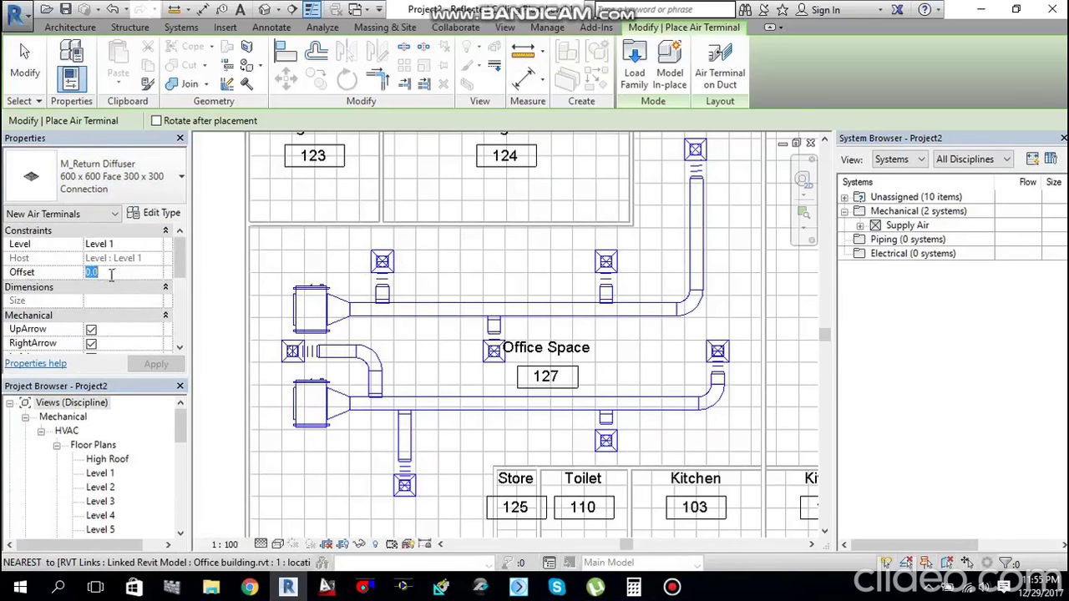
text(2743)
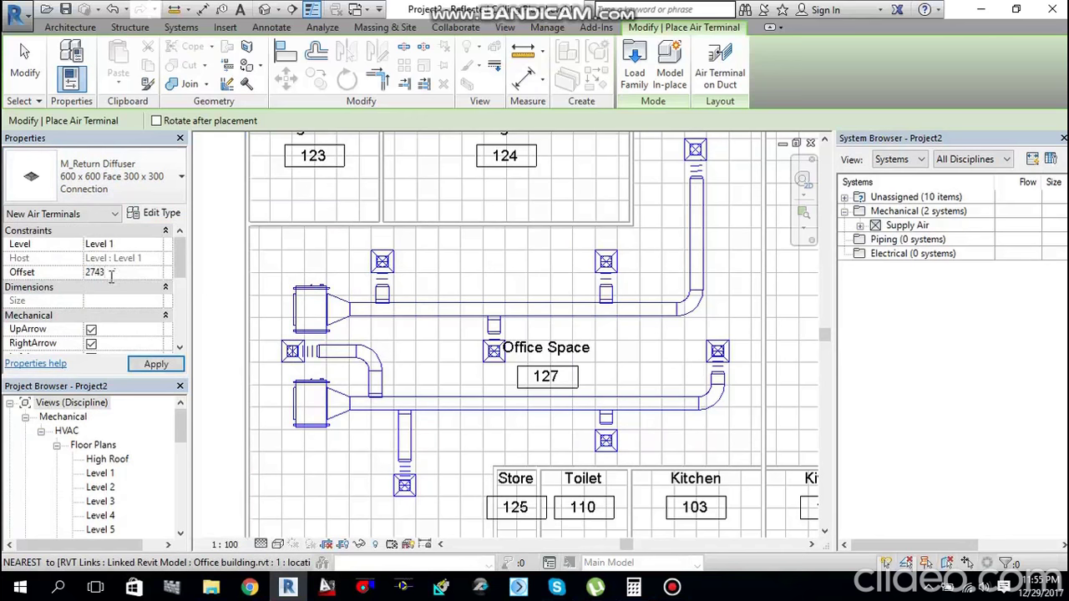
click(154, 363)
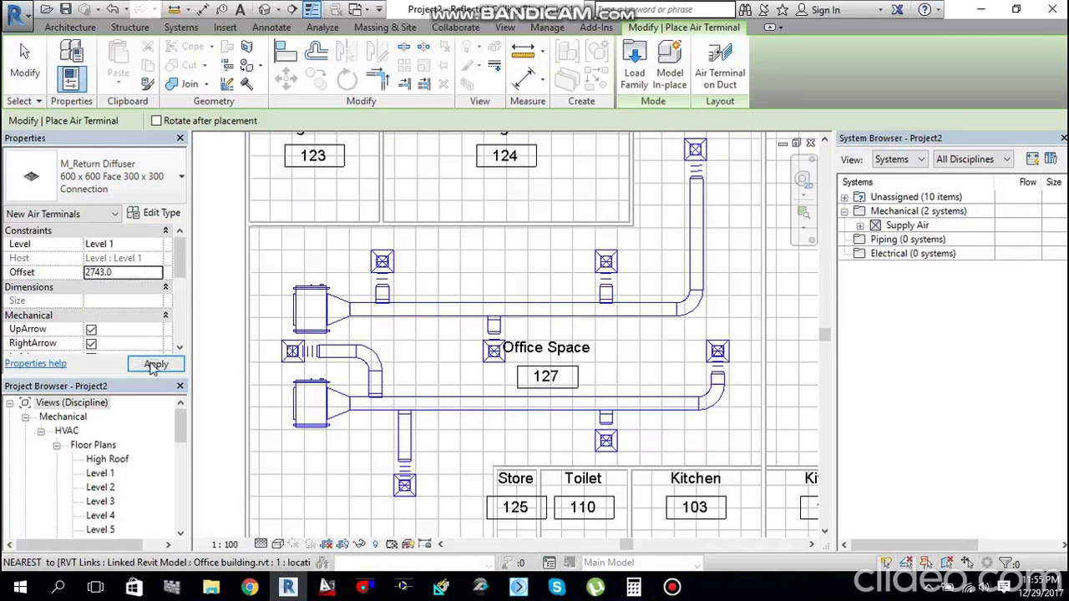
Step: Place eight return diffusers across the Office Space in three rows, staggered between the supply diffusers, and finish placing
click(293, 262)
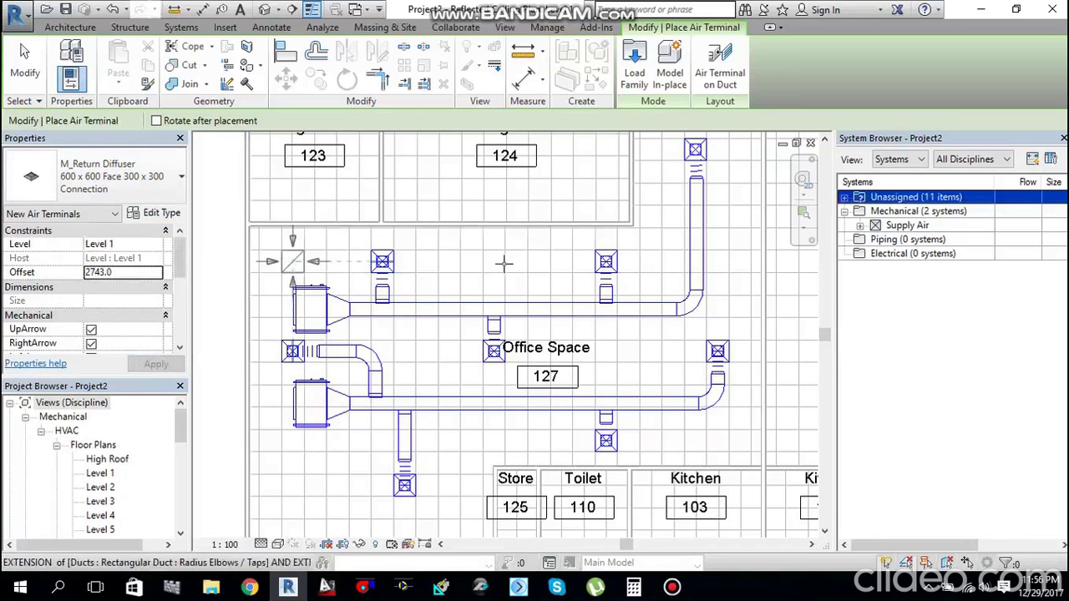
click(695, 261)
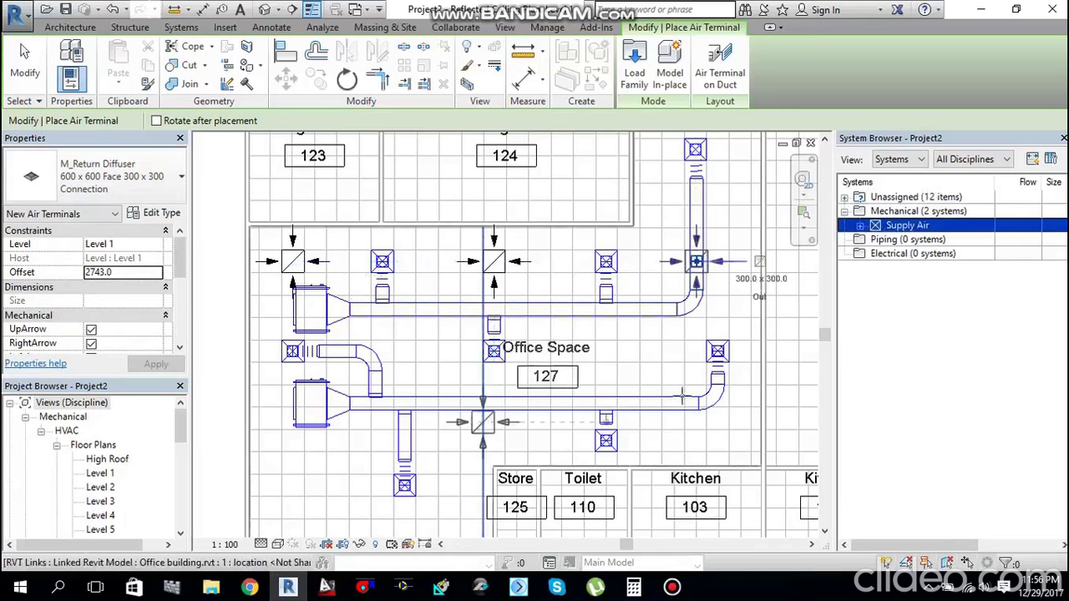
click(605, 351)
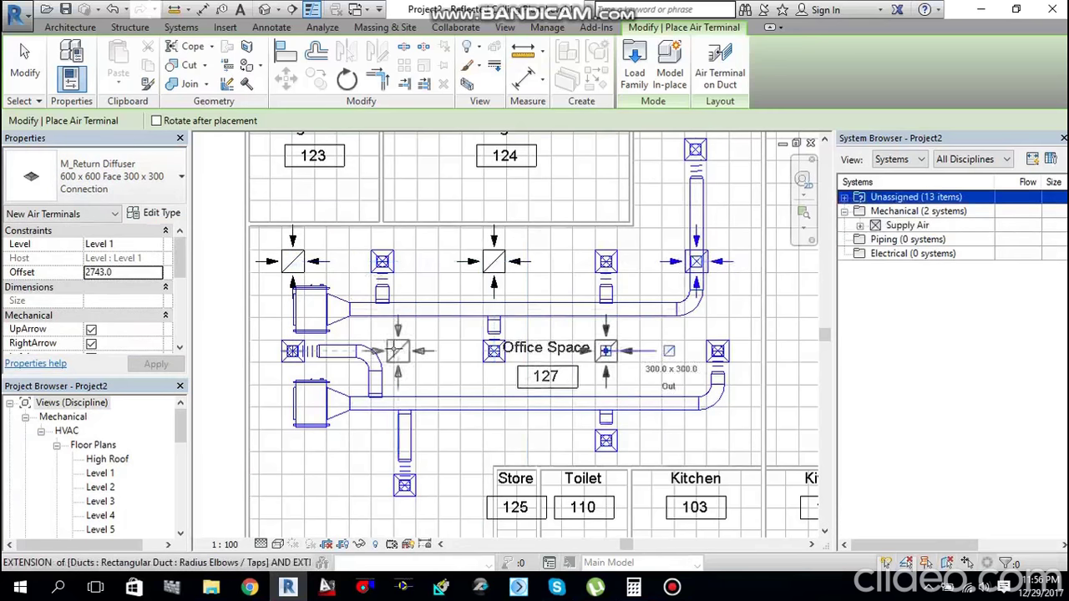
click(382, 351)
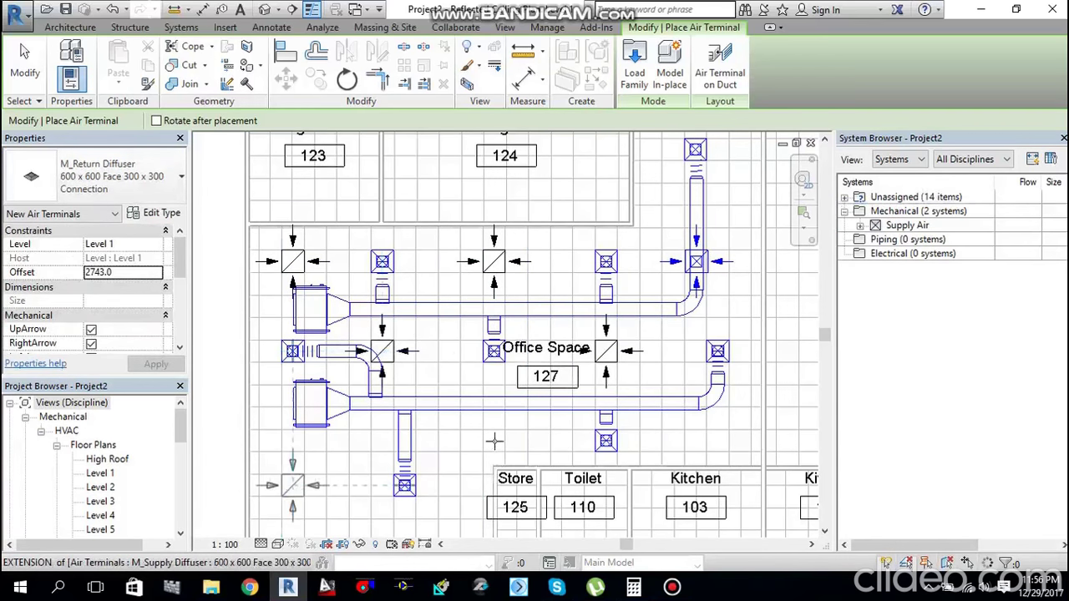
click(718, 443)
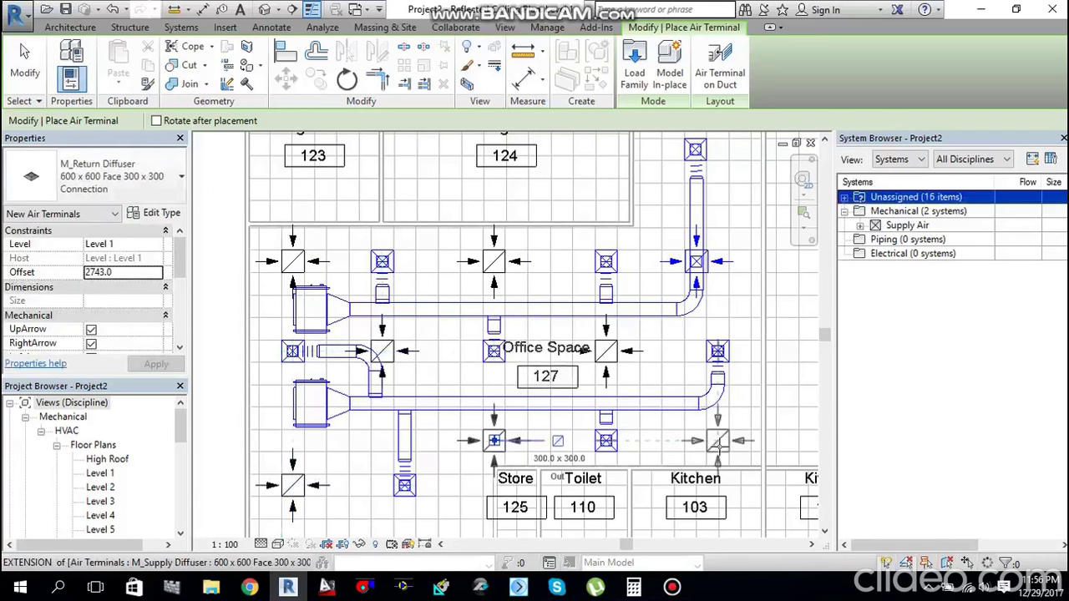
key(Escape)
key(Escape)
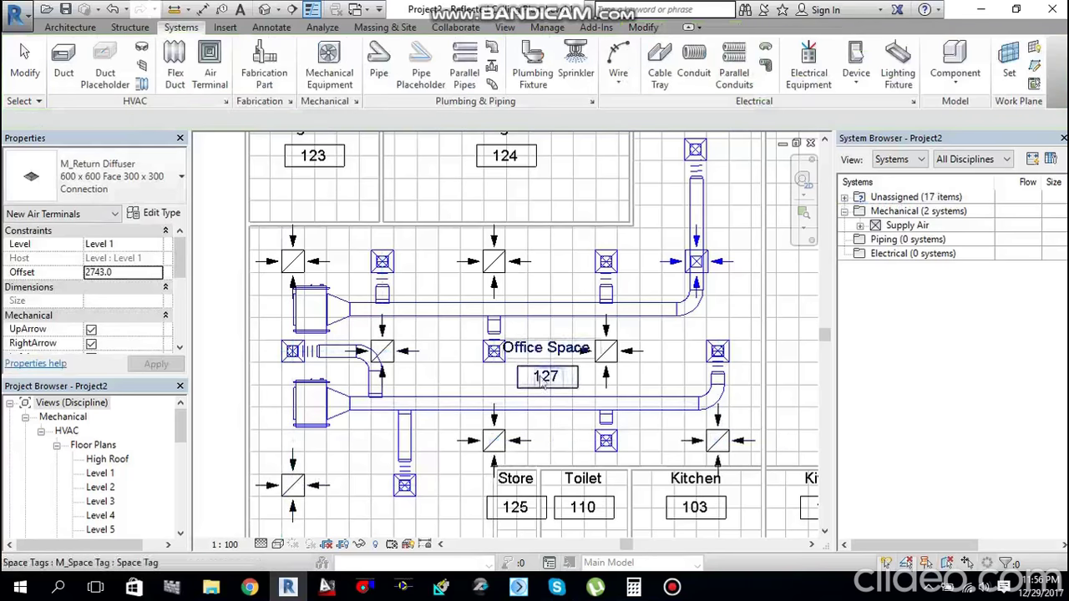
Step: Set the flow of the seven return diffusers to 174.5 L/s, leaving out the one on the vertical supply duct
click(476, 237)
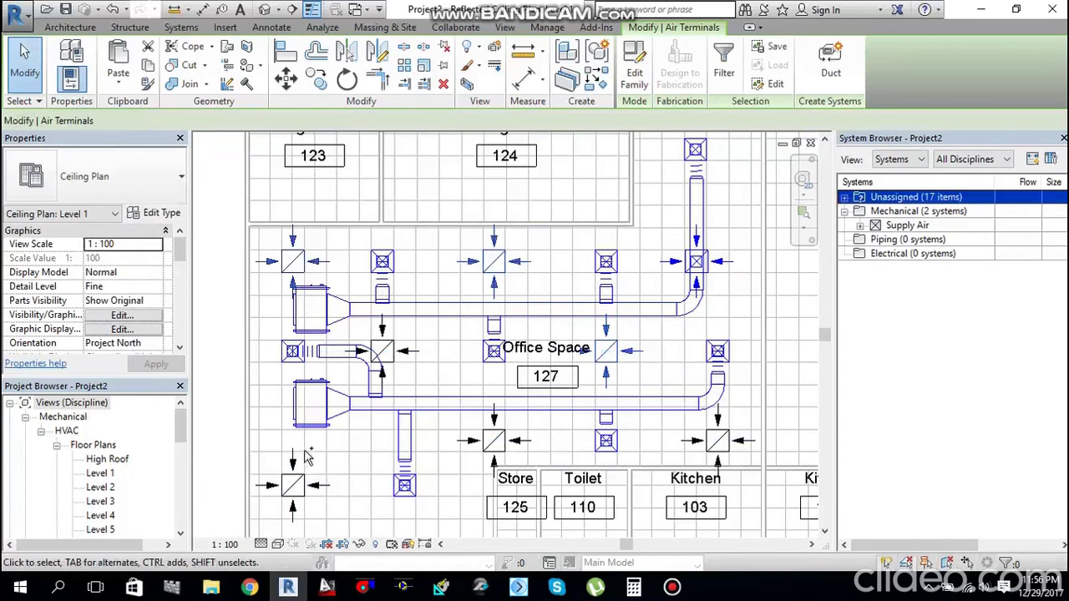
ctrl+click(302, 480)
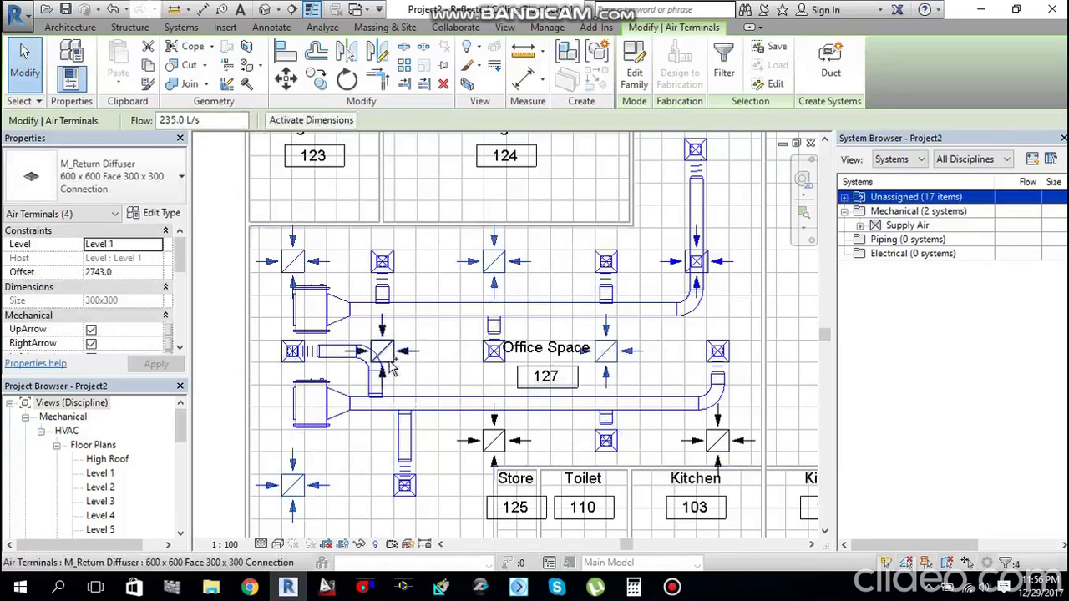
ctrl+click(503, 444)
ctrl+click(680, 430)
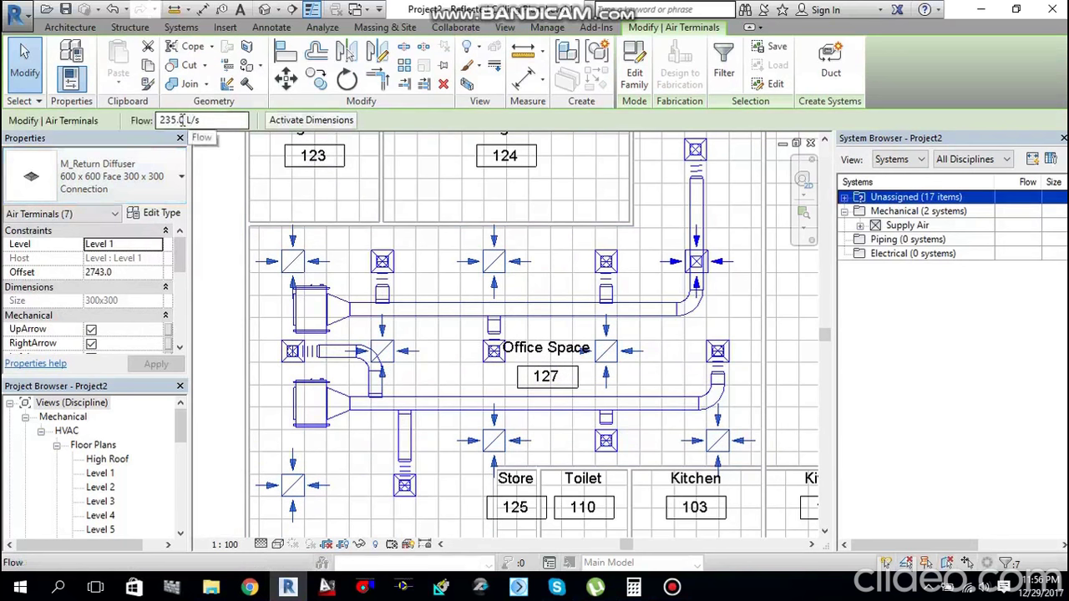
click(181, 120)
key(BackSpace)
key(BackSpace)
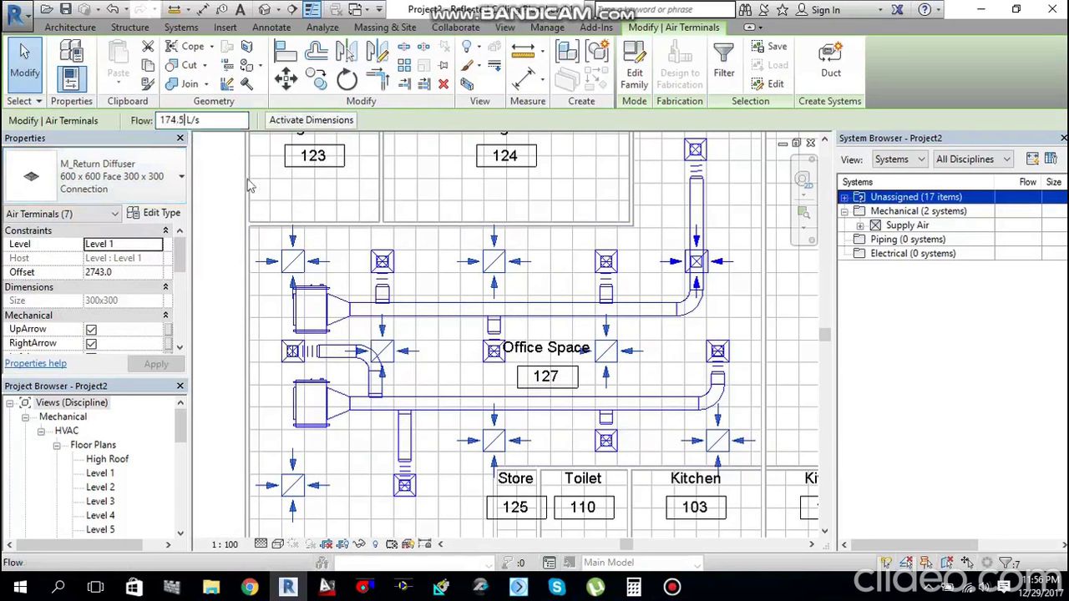
click(251, 218)
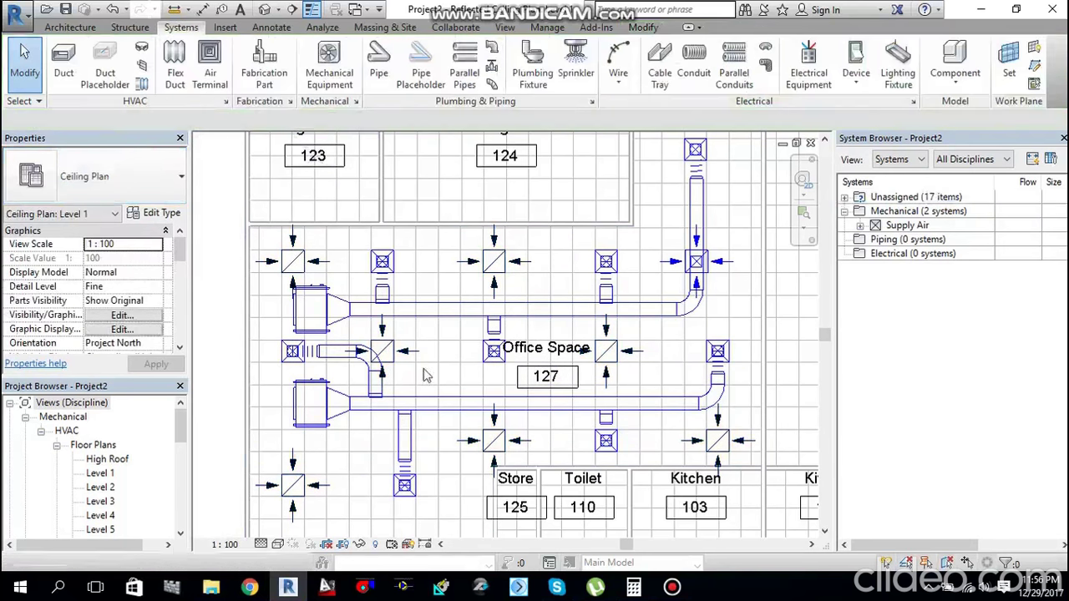
Step: Examine the two supply duct runs and the surrounding diffusers in the Office Space
scroll(426, 376, down, 2)
middle_drag(437, 378, 440, 359)
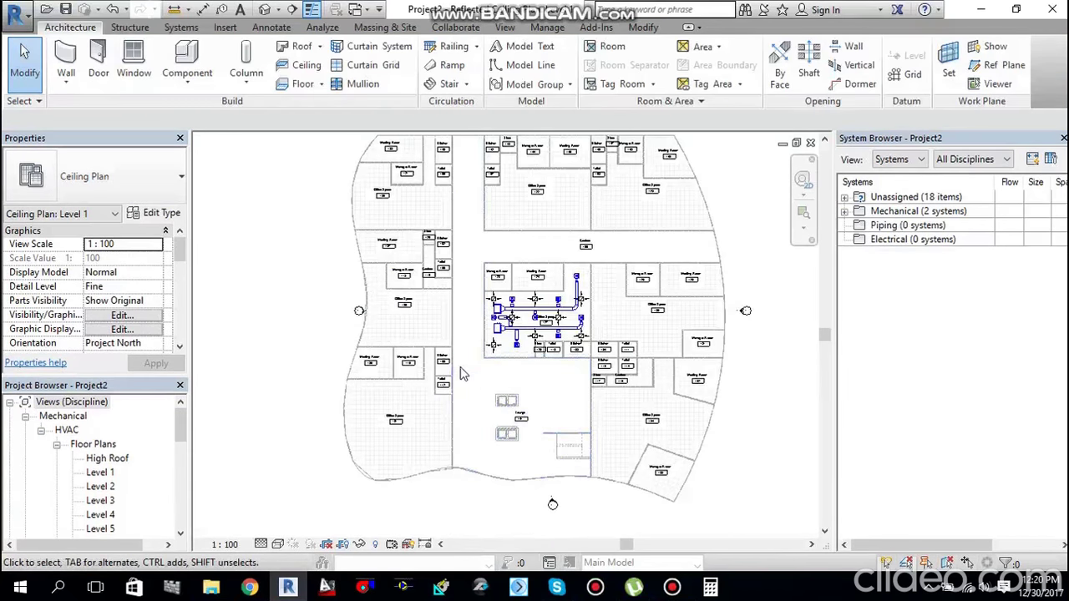
scroll(544, 361, up, 3)
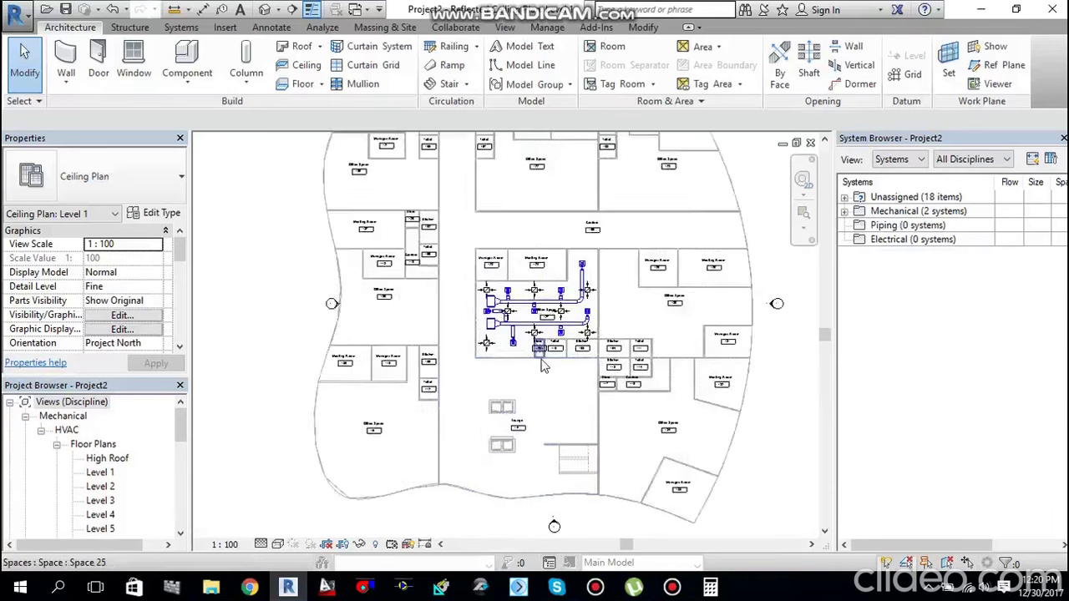
middle_drag(499, 346, 464, 373)
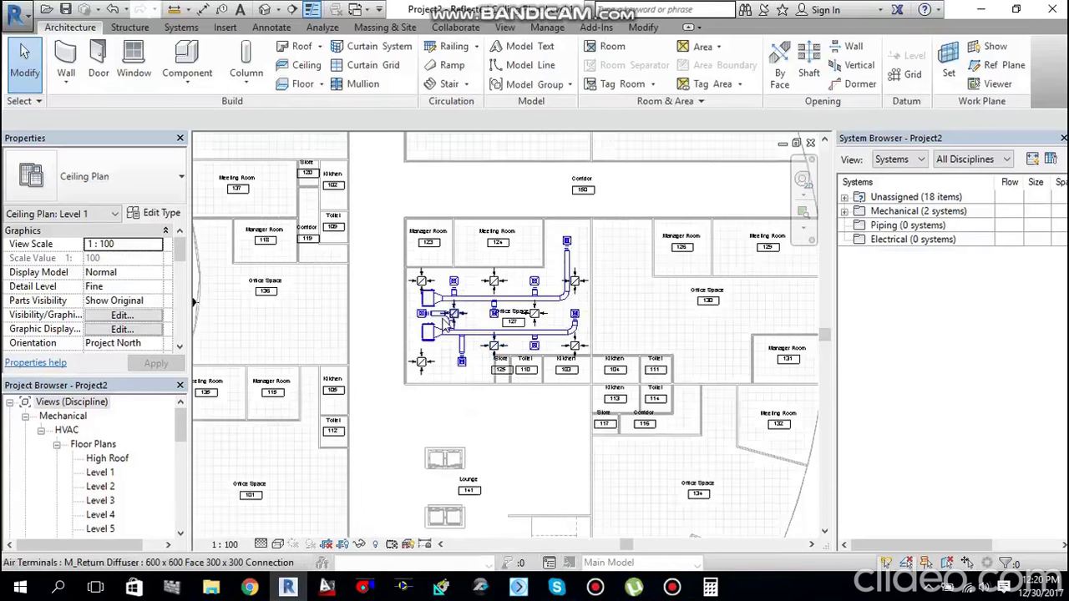
scroll(444, 320, up, 2)
scroll(427, 277, up, 2)
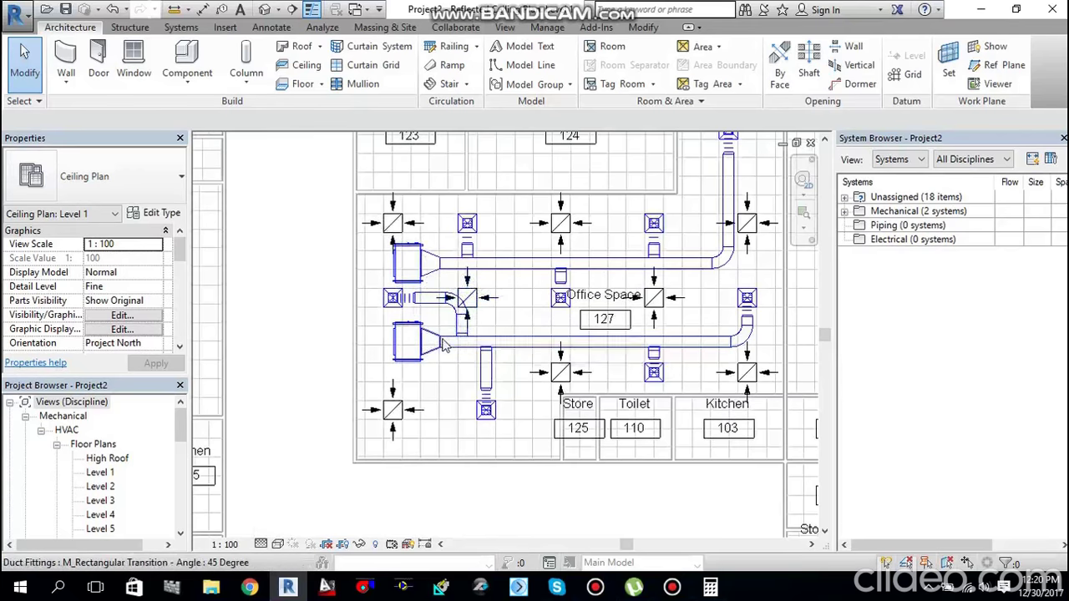
scroll(422, 355, down, 2)
middle_drag(428, 354, 427, 376)
scroll(415, 358, up, 2)
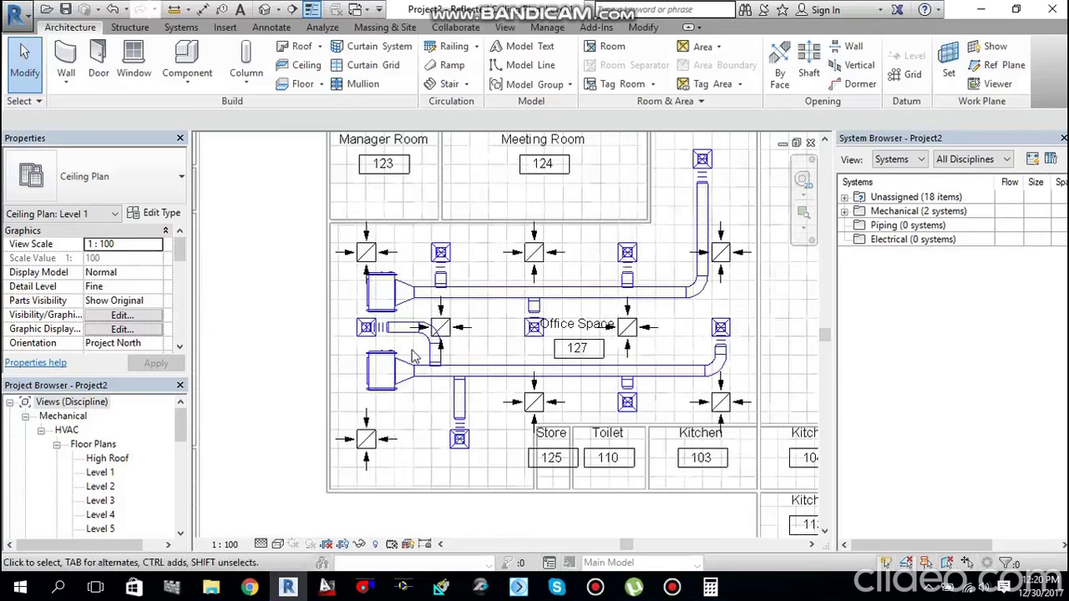
middle_drag(526, 358, 490, 353)
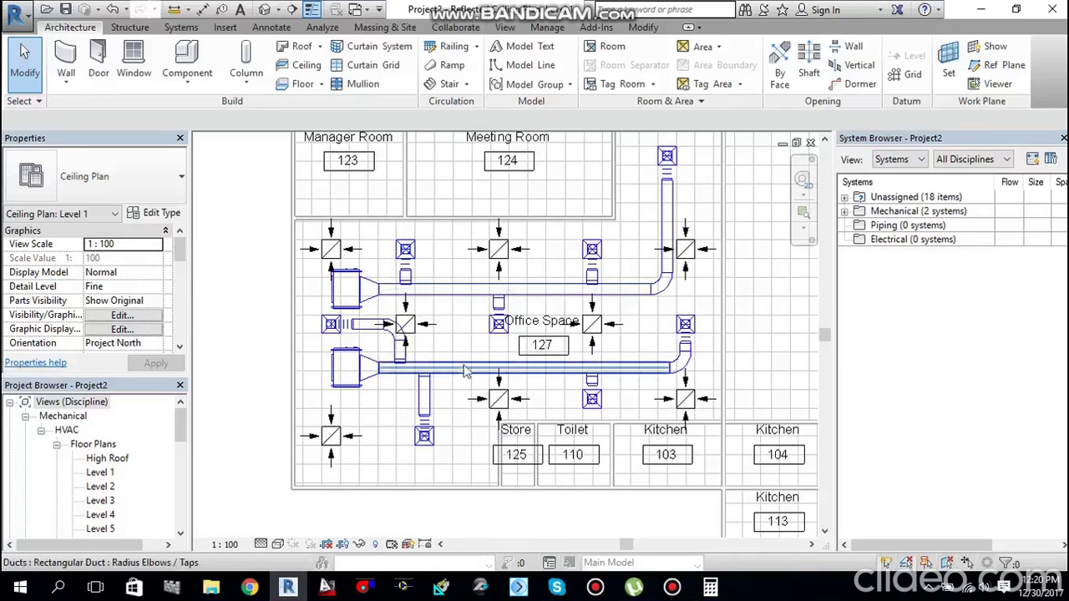
scroll(410, 401, up, 1)
scroll(459, 372, down, 1)
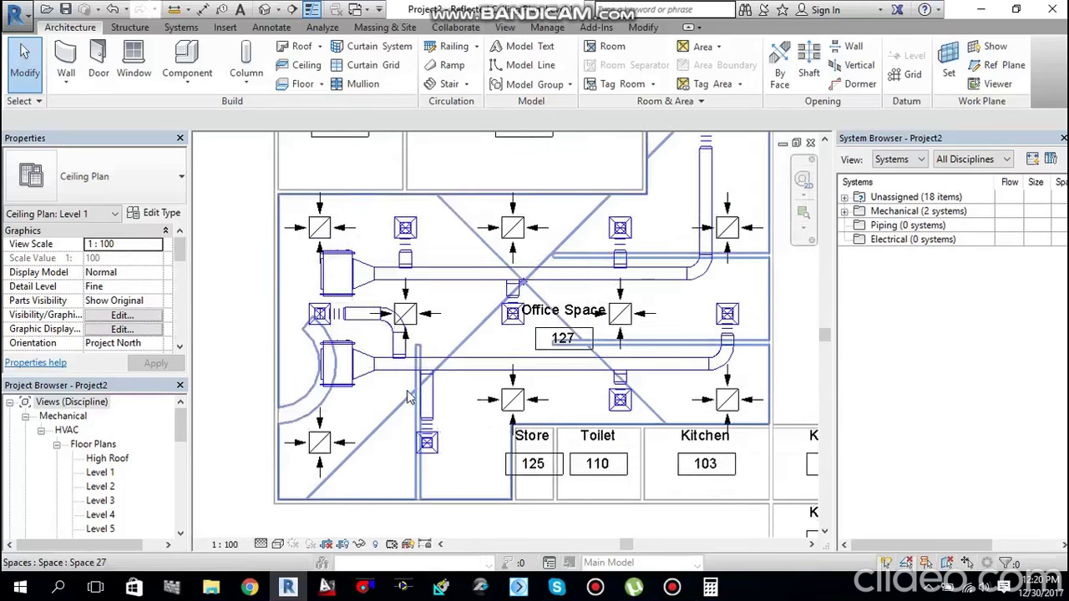
scroll(534, 342, down, 2)
scroll(577, 326, up, 3)
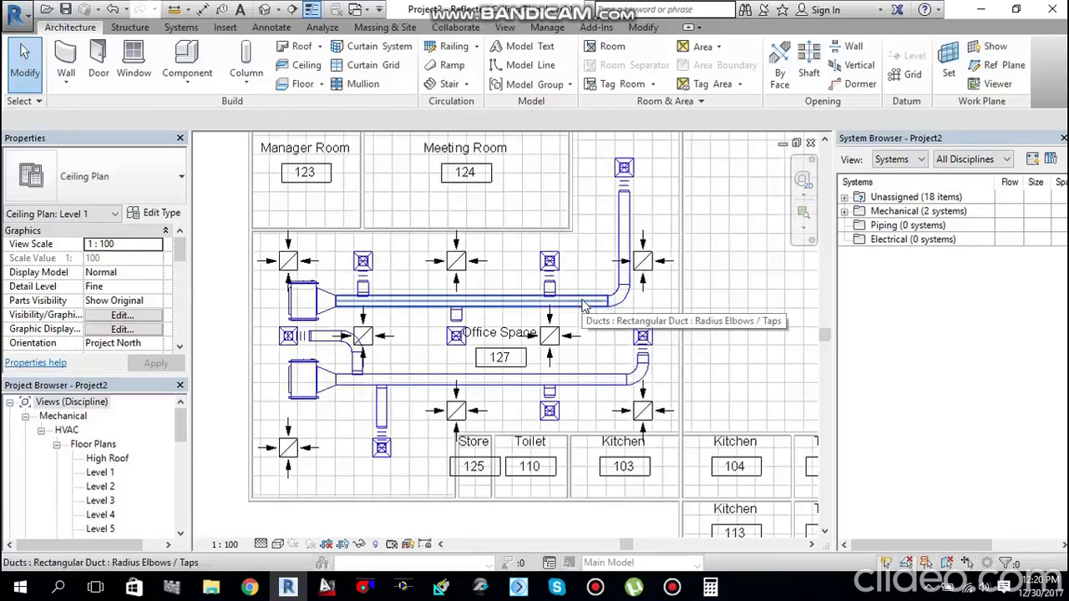
Step: Select the upper fan coil unit's whole supply duct branch and filter the air terminals out of the selection
key(Tab)
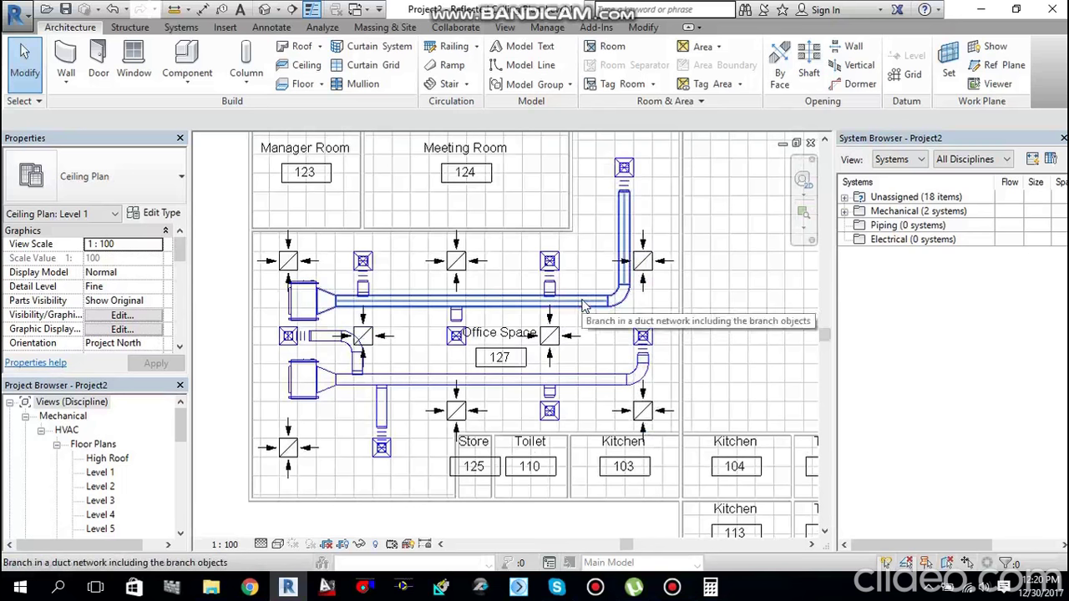
key(Tab)
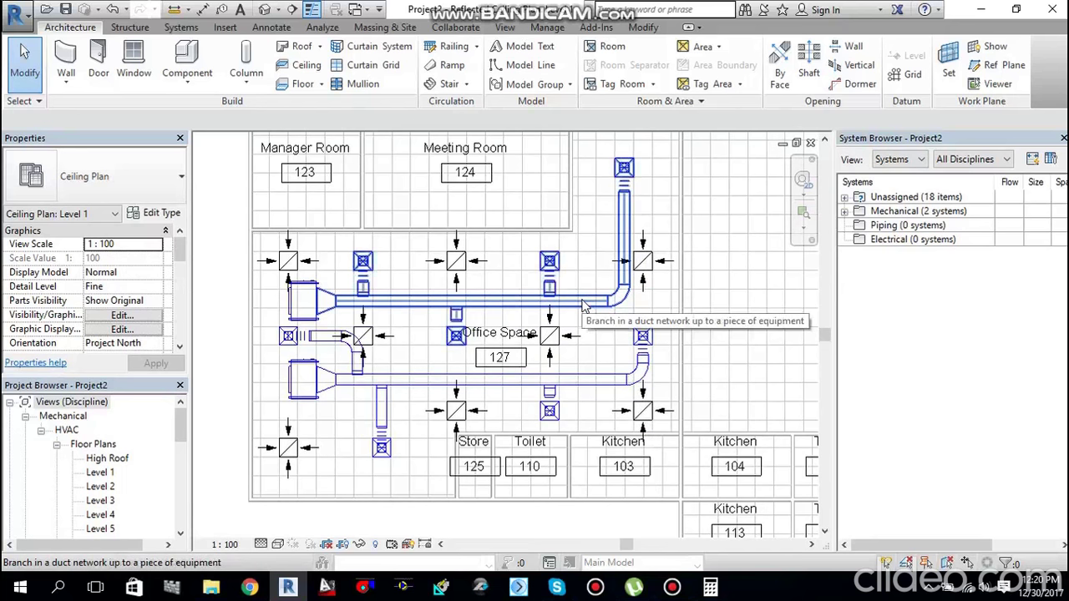
click(584, 307)
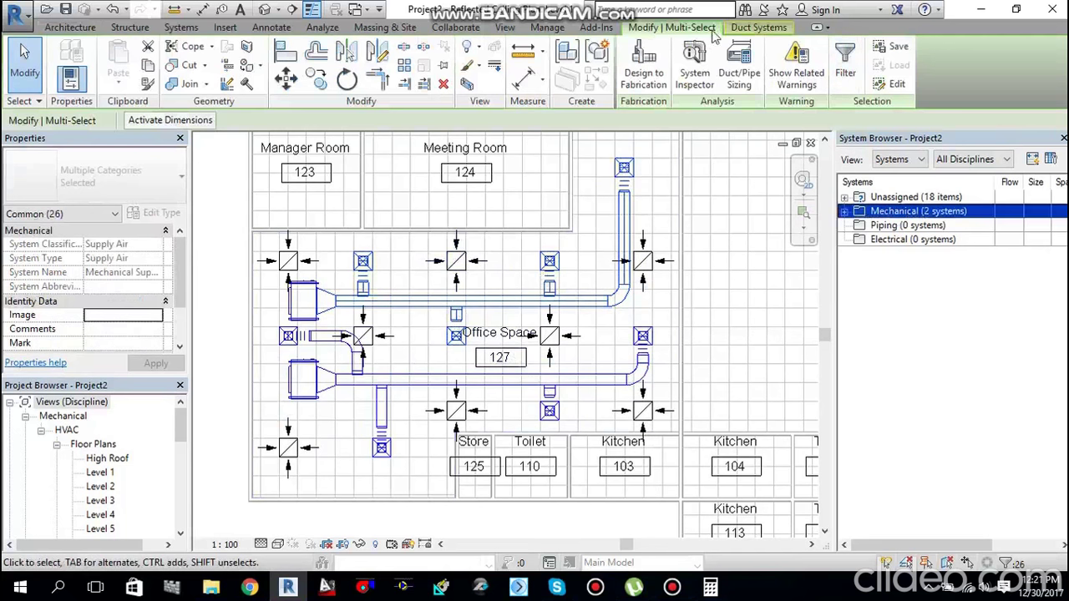
click(847, 73)
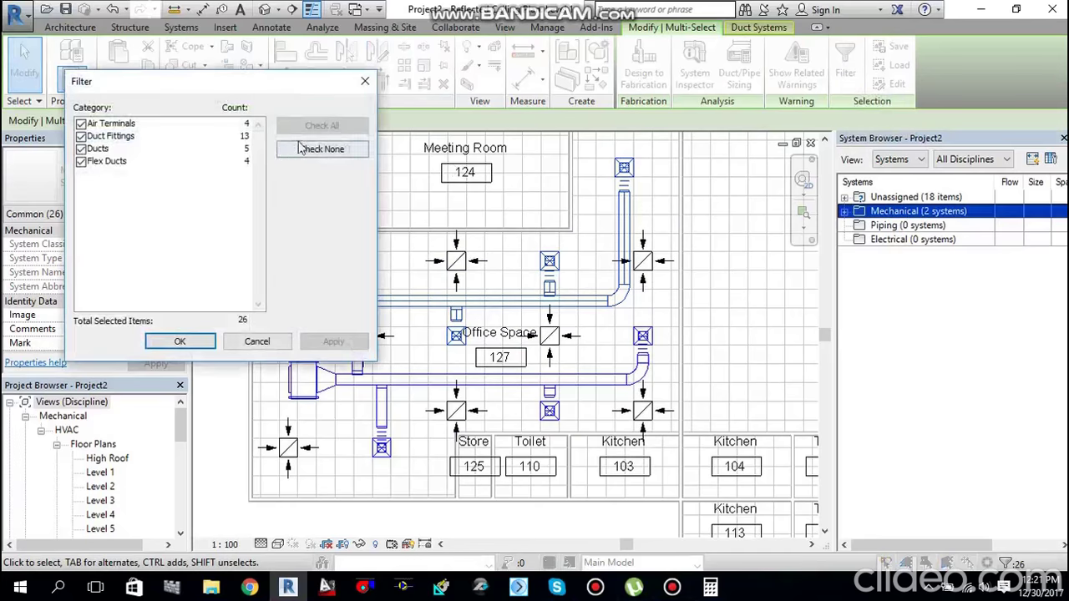
click(83, 125)
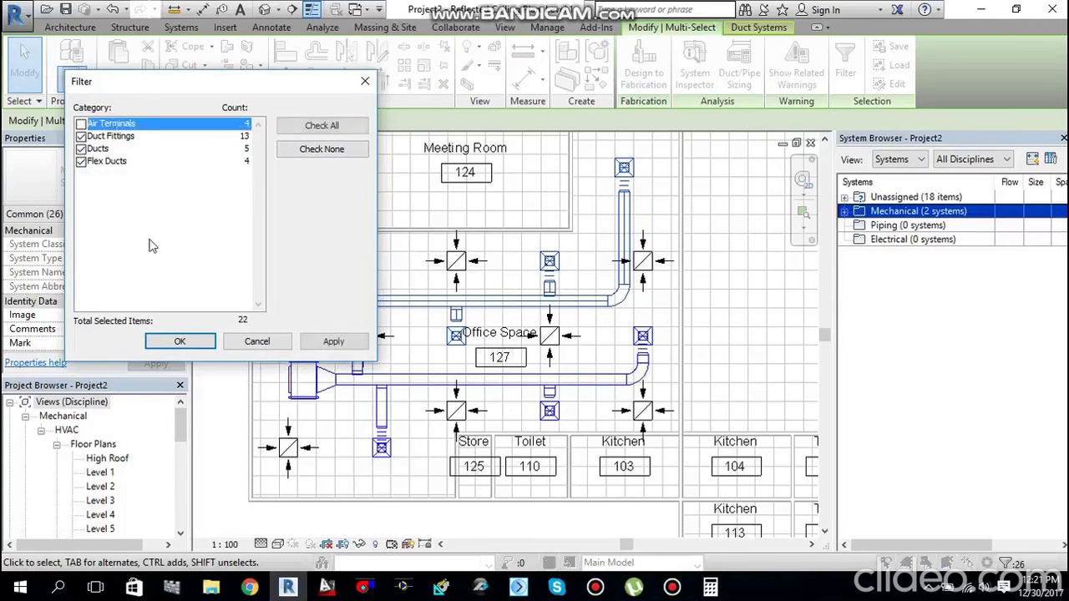
click(179, 341)
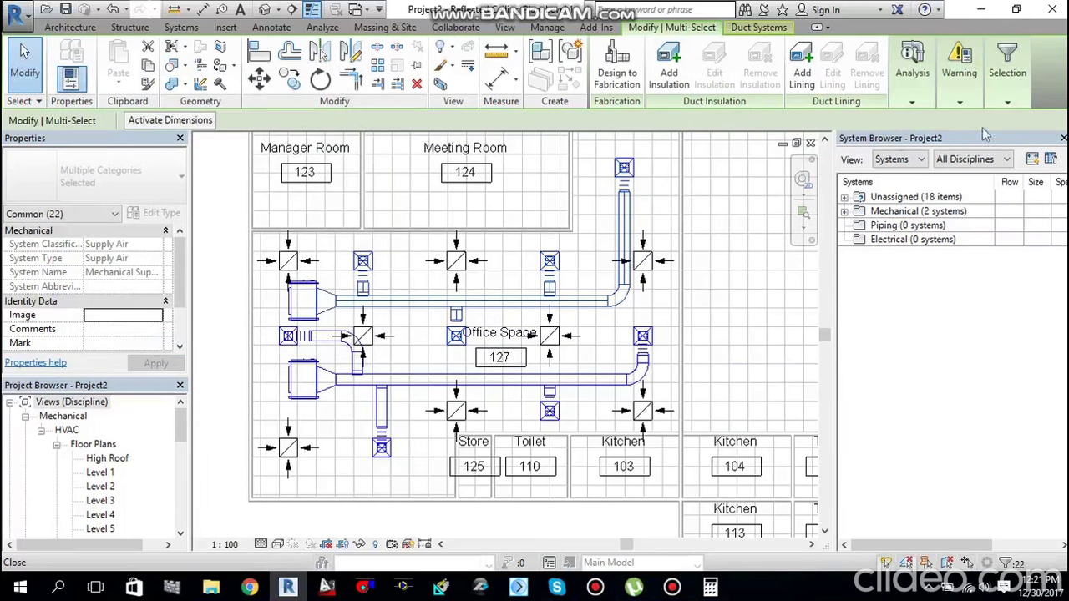
Step: Size the selected upper supply ducts by velocity and friction, using 4.5 m/s and 0.40 Pa/m, and clear the selection
click(960, 102)
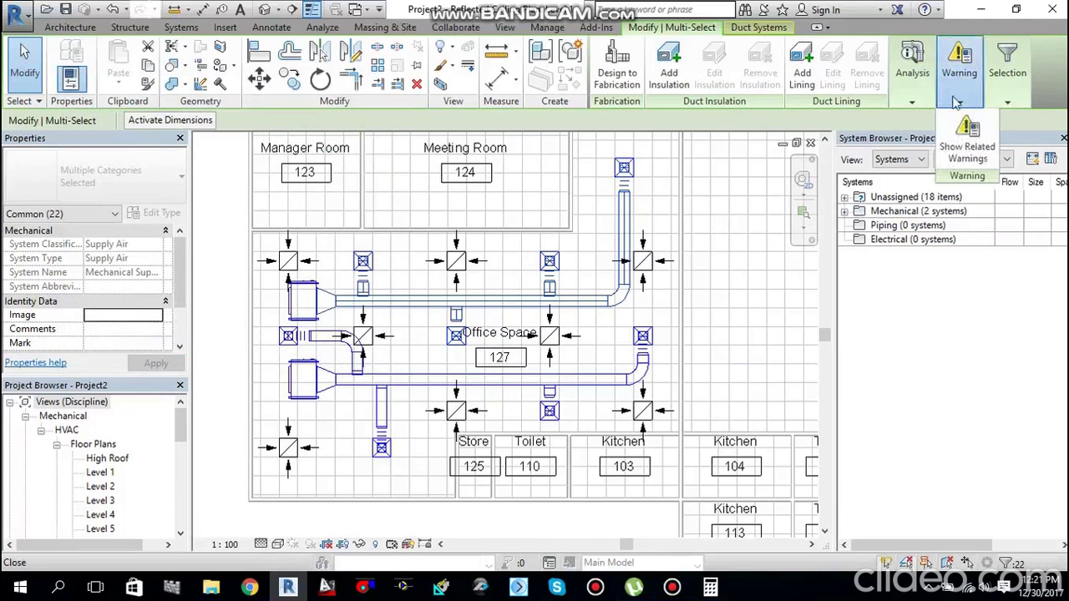
click(914, 102)
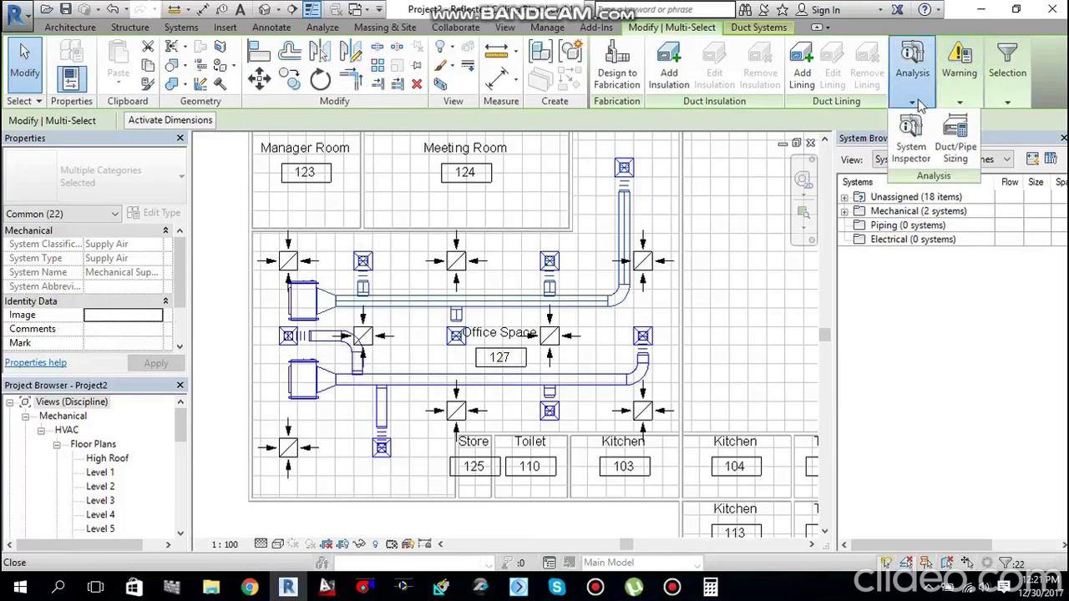
click(957, 152)
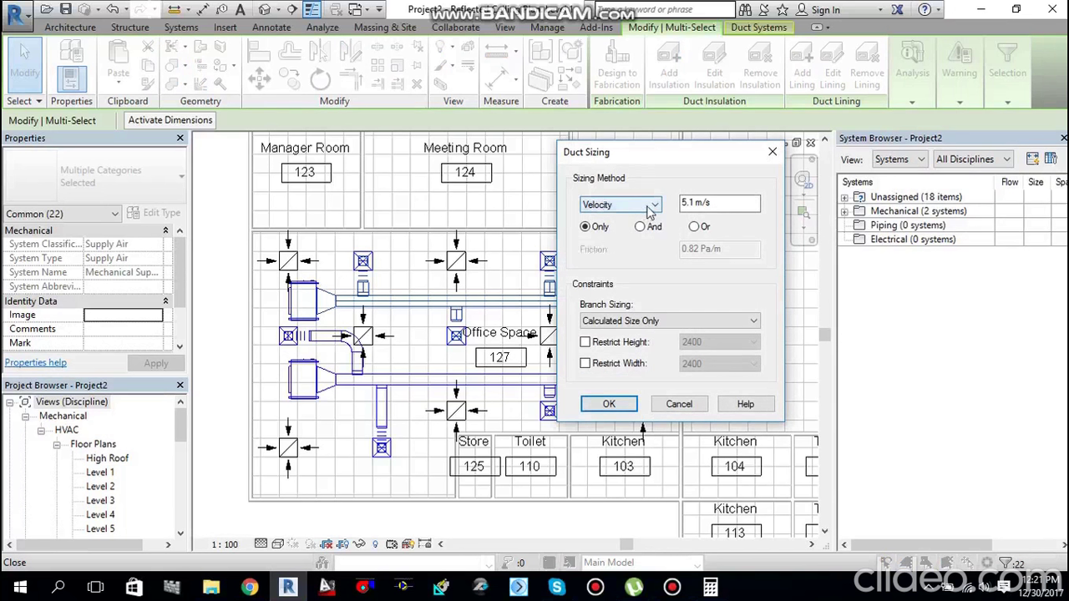
click(644, 230)
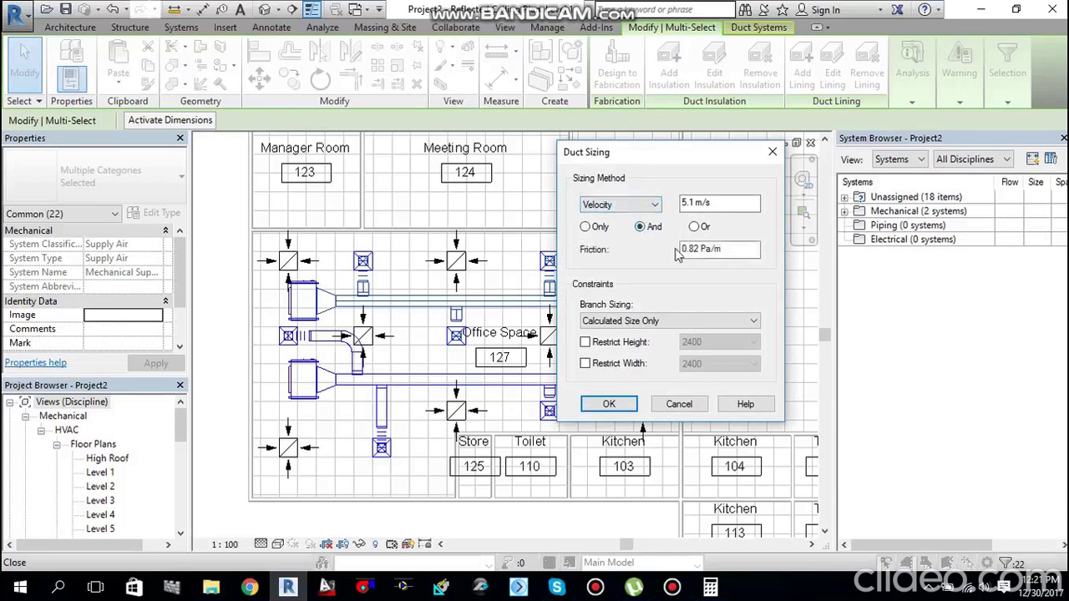
click(691, 205)
click(691, 205)
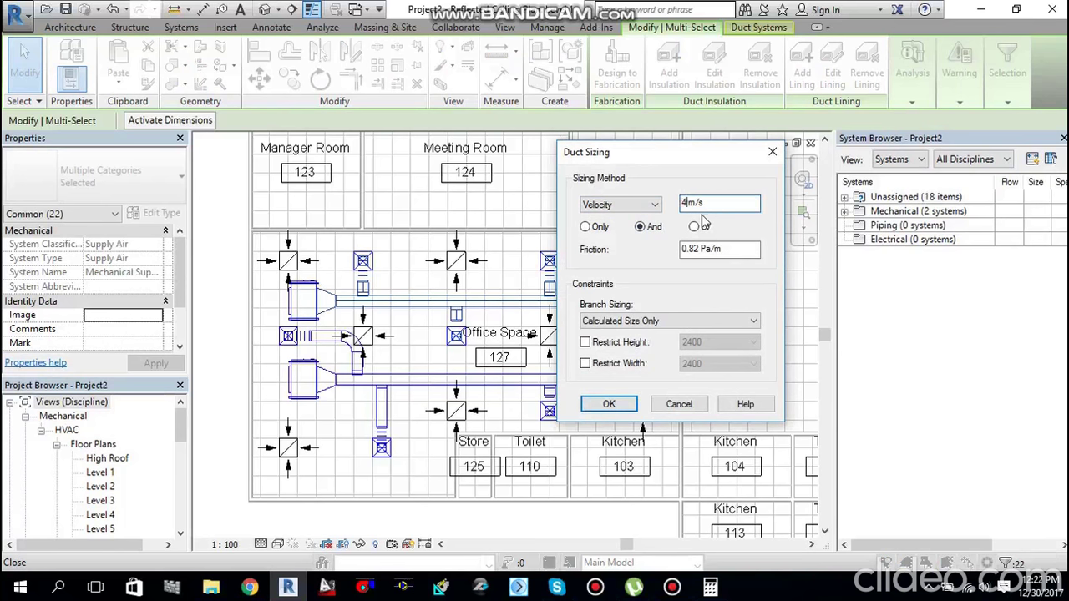
text(.5)
click(699, 249)
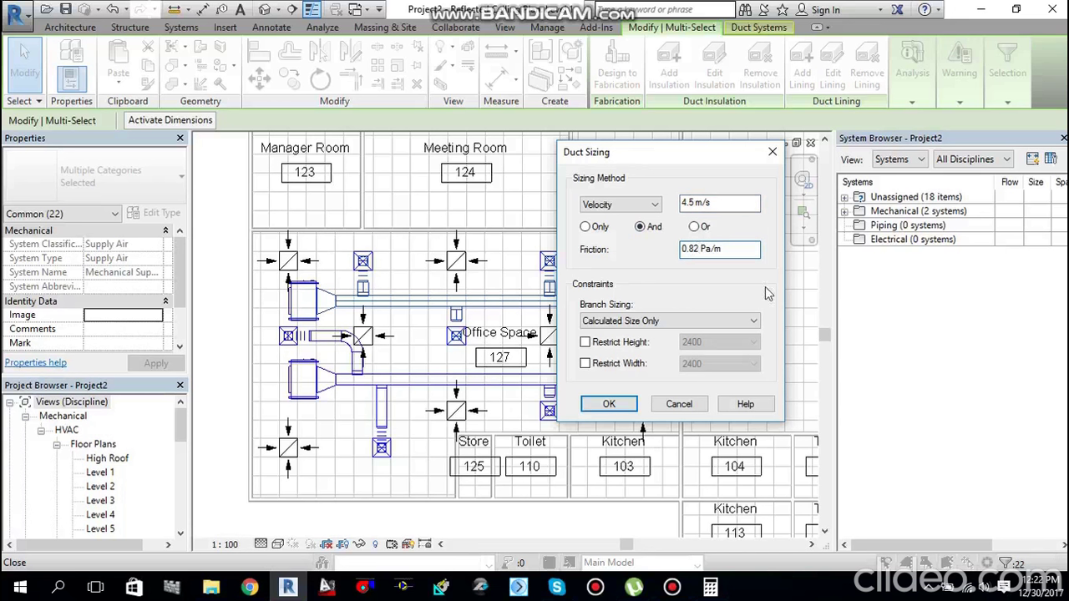
text(.4)
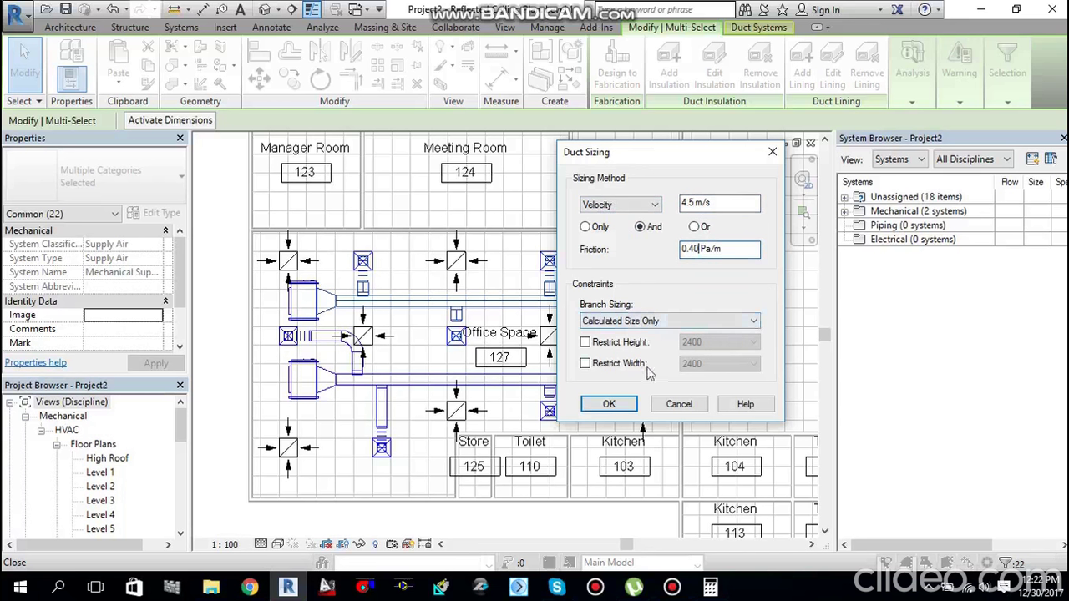
click(609, 404)
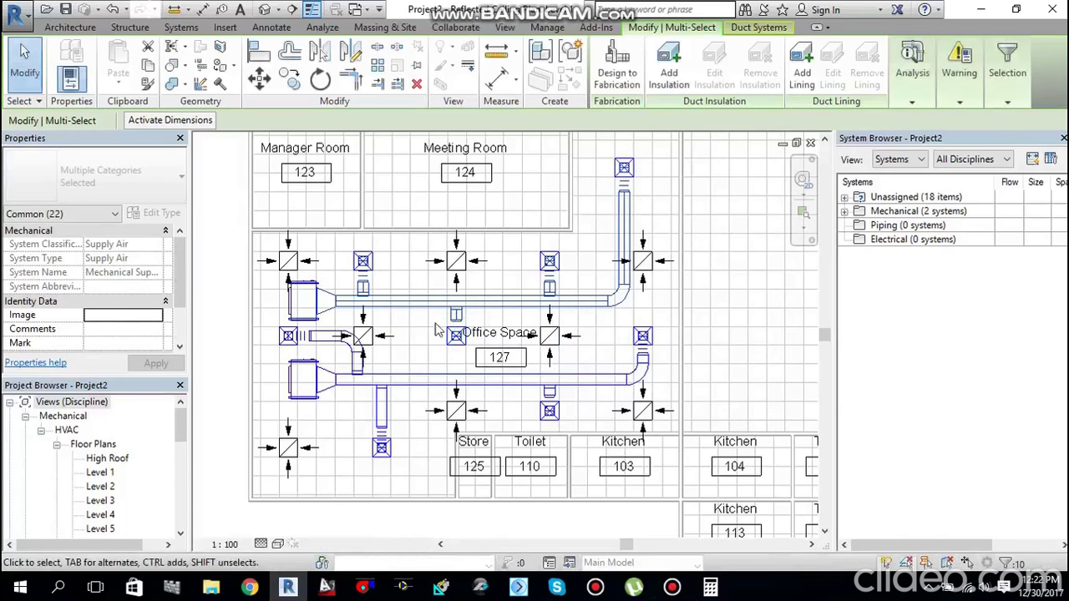
scroll(505, 338, up, 3)
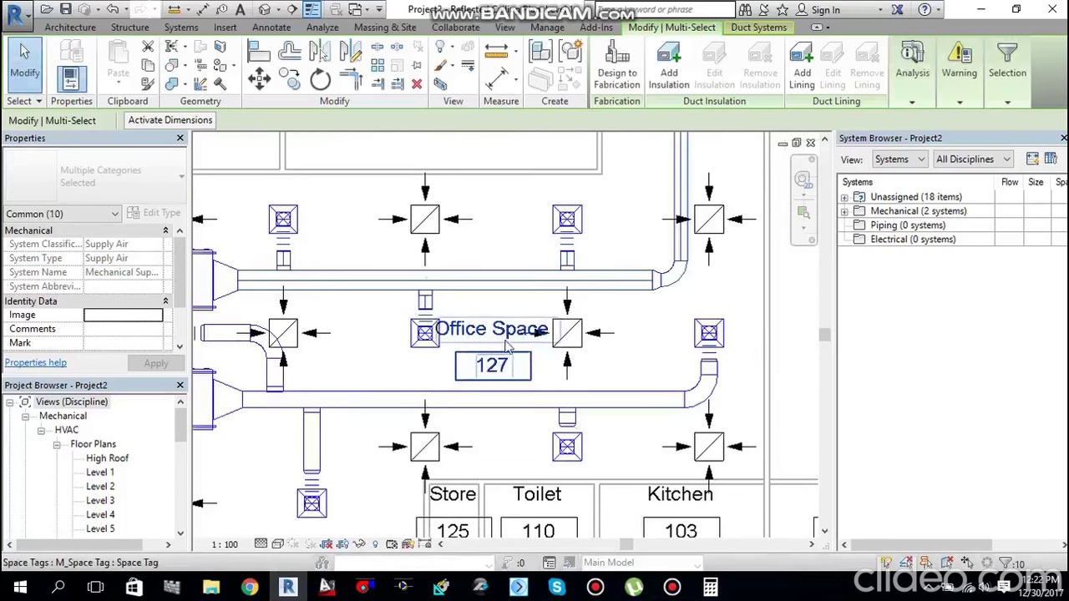
scroll(589, 309, down, 1)
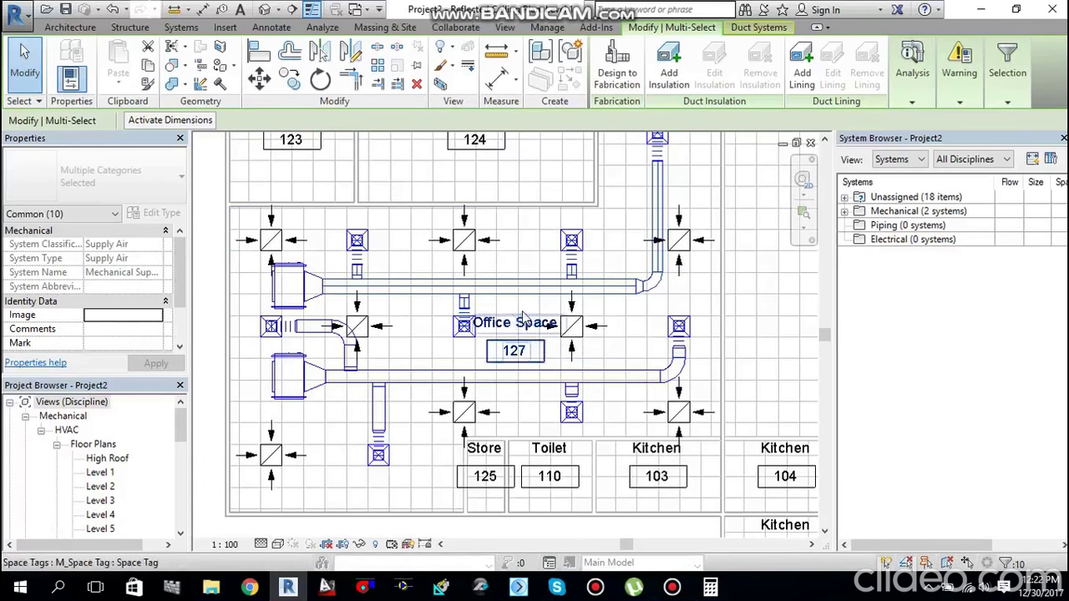
scroll(521, 328, up, 1)
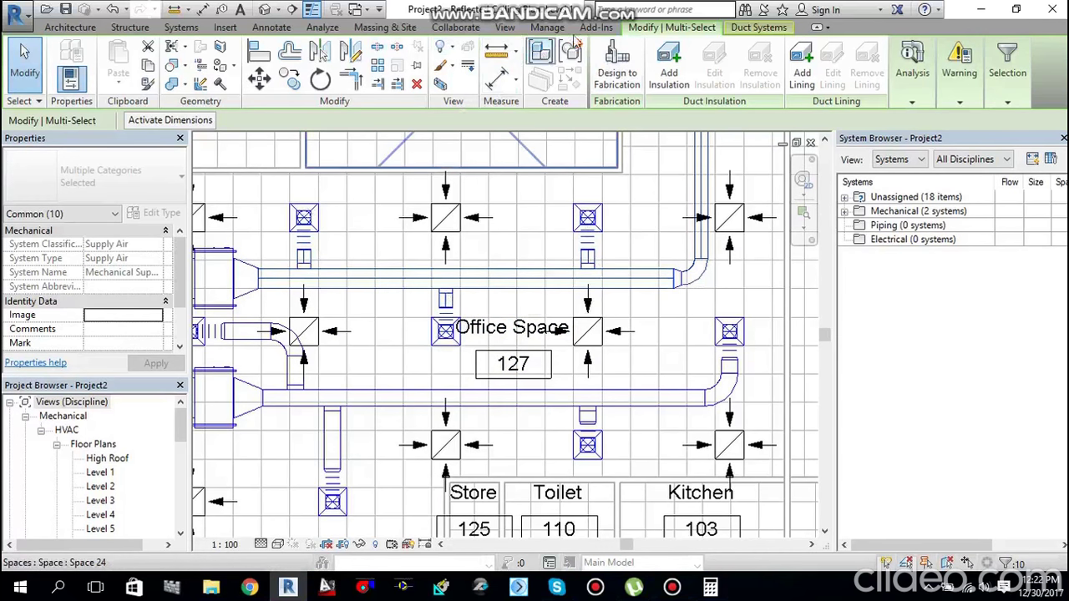
key(Escape)
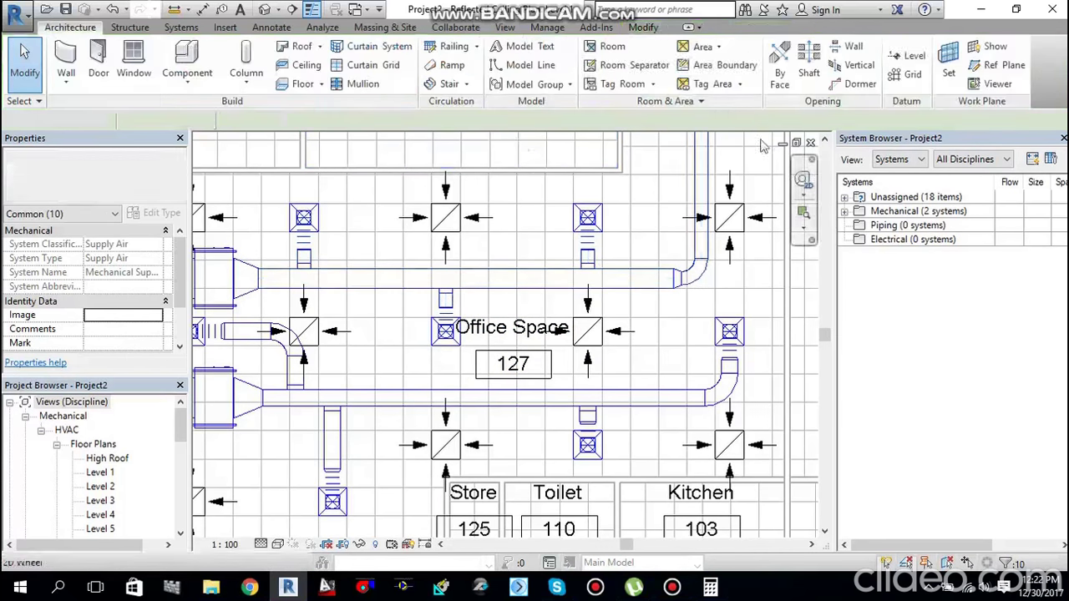
Step: Split the upper main supply duct just downstream of its last diffuser tap before the elbow
click(644, 27)
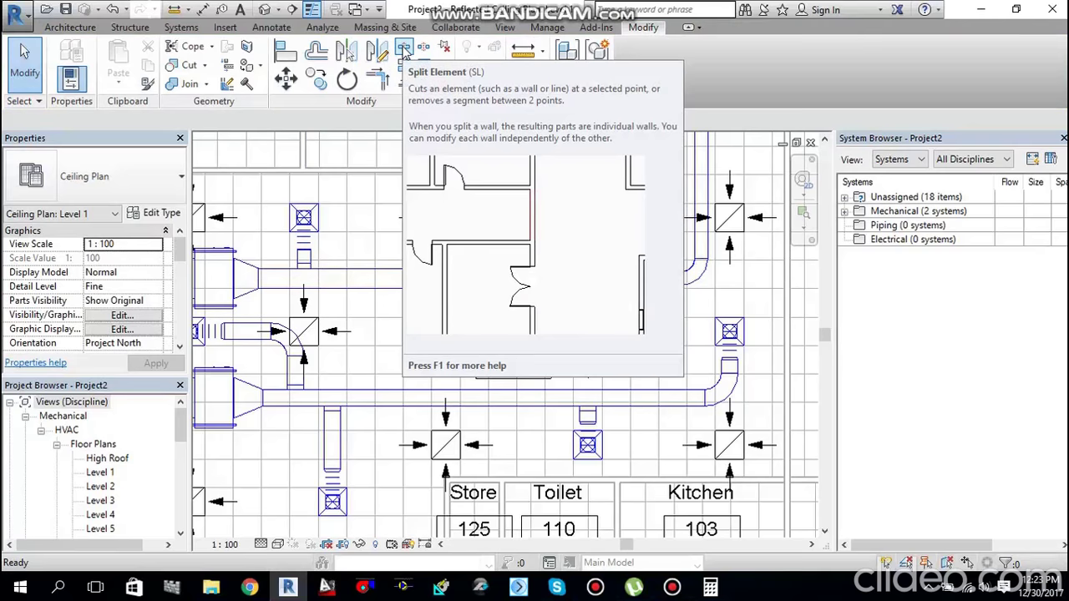
click(403, 49)
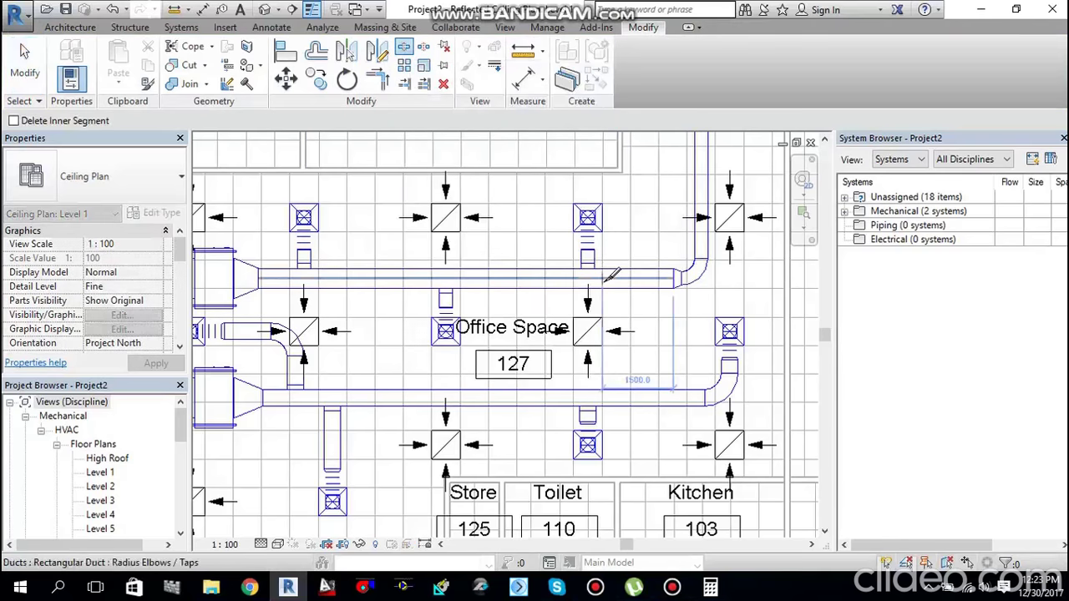
scroll(612, 277, up, 3)
scroll(612, 277, up, 1)
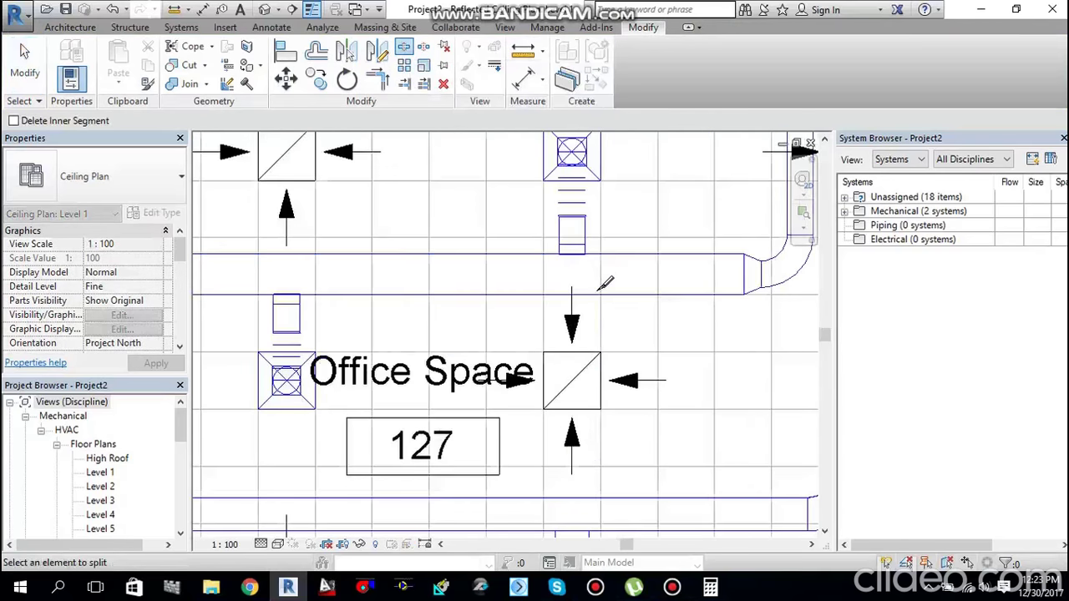
scroll(605, 284, up, 1)
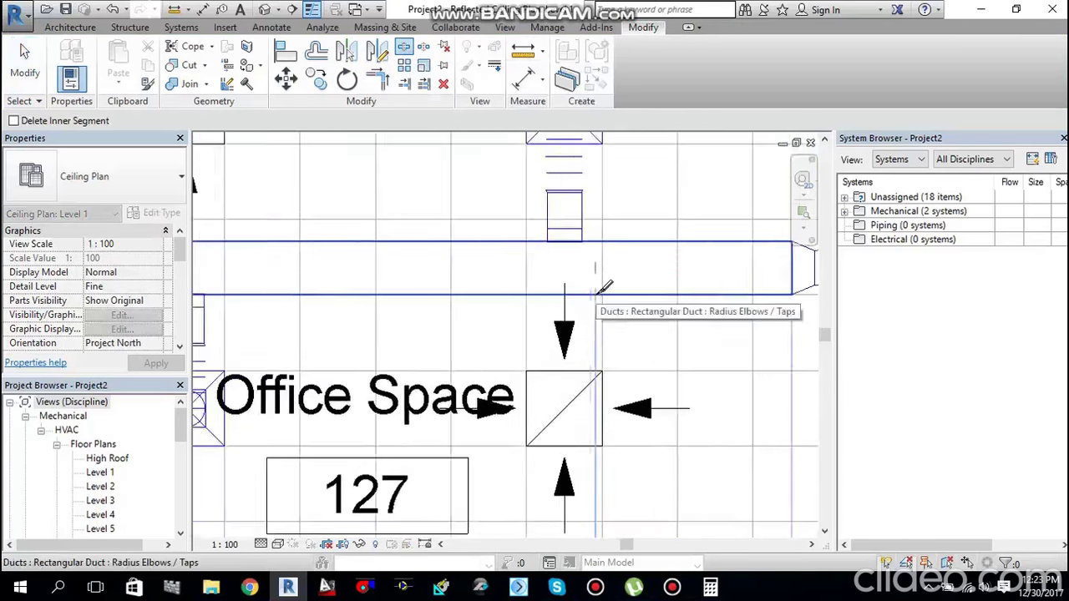
click(596, 286)
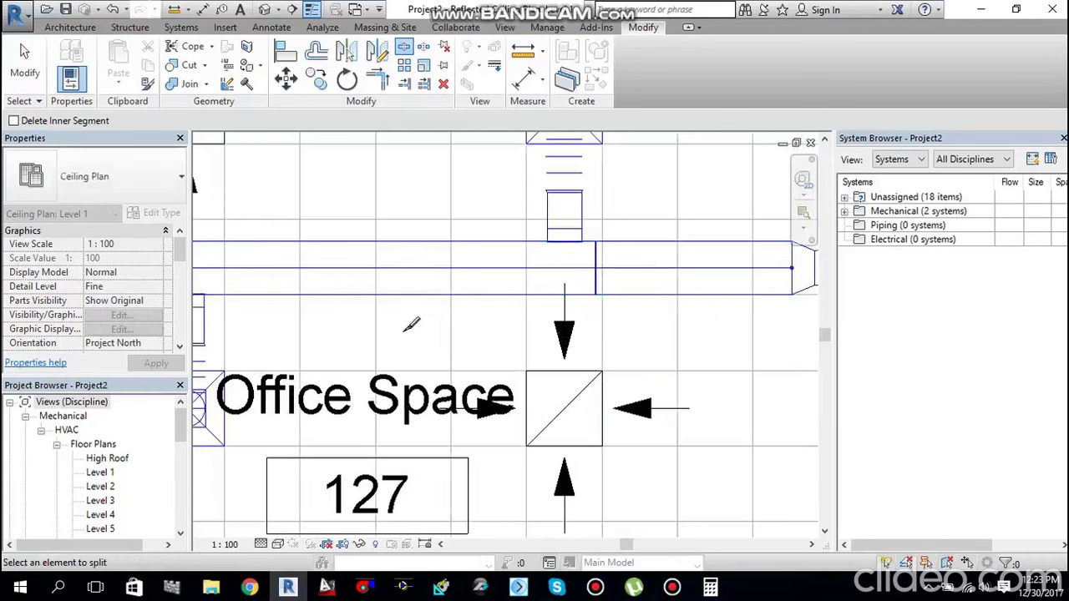
Step: Split the upper main supply duct just downstream of the middle diffuser tap and of the tap nearest the fan coil unit
scroll(411, 324, down, 2)
middle_drag(613, 312, 806, 272)
scroll(584, 268, up, 1)
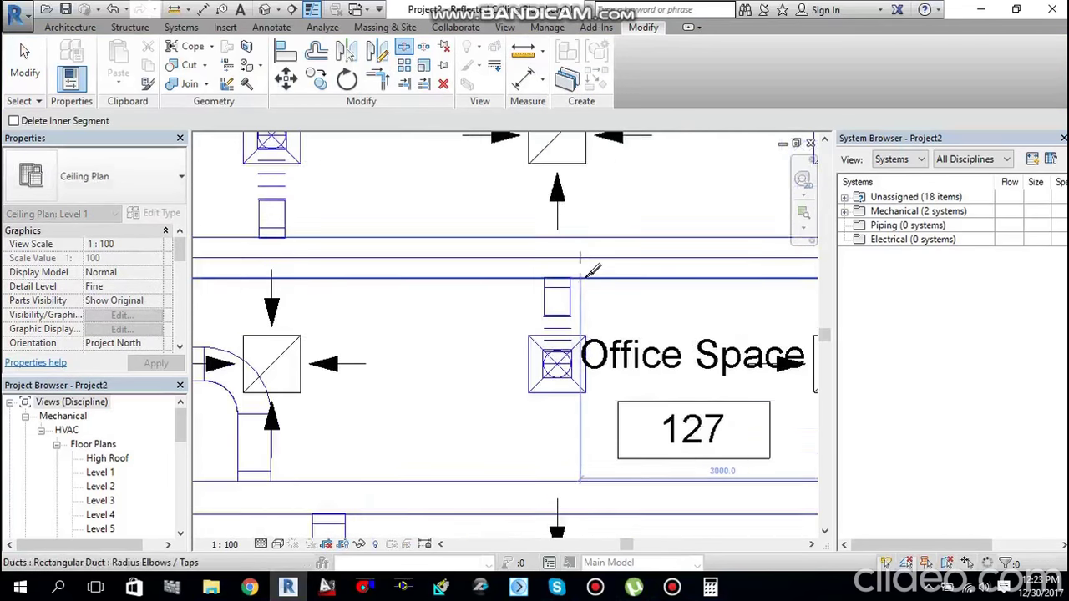
click(590, 272)
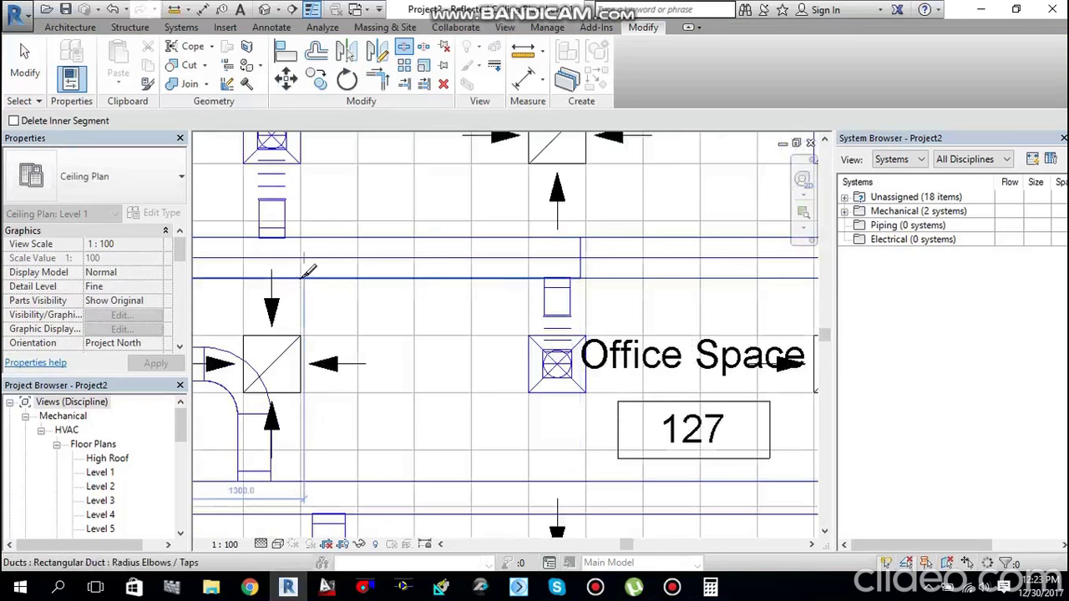
scroll(307, 271, up, 1)
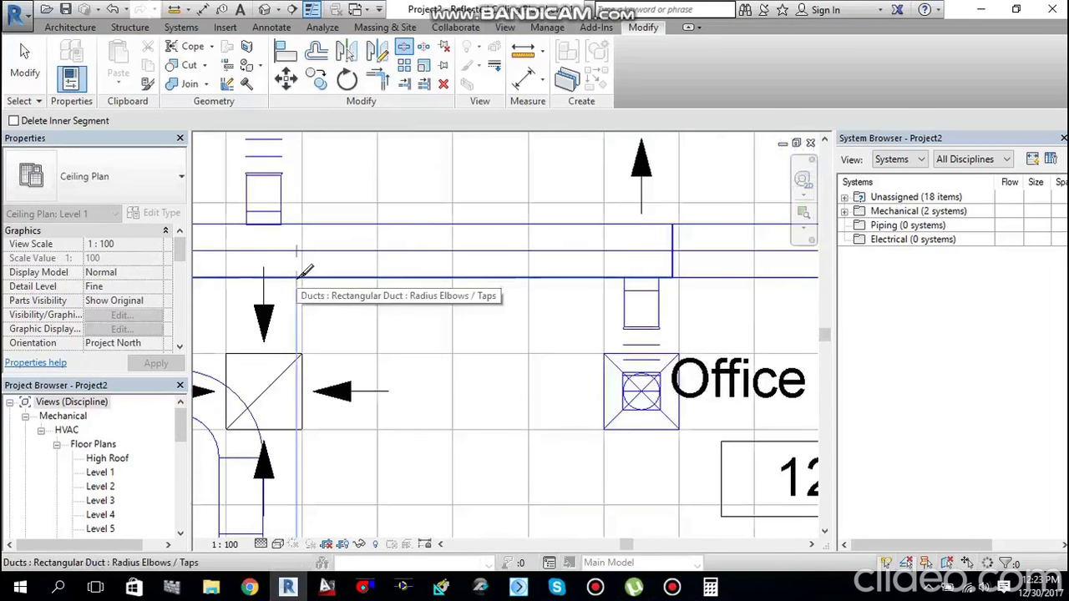
click(299, 273)
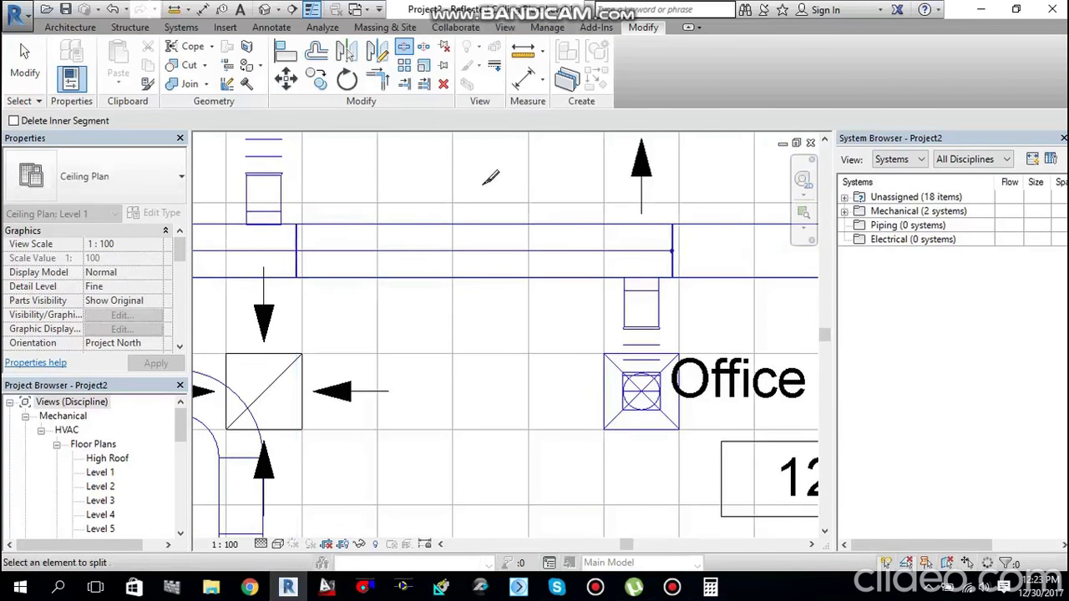
Step: Exit splitting and size the upper main's last segment before the elbow by velocity and friction, using 4.5 m/s and 0.40 Pa/m
key(Escape)
scroll(486, 187, down, 4)
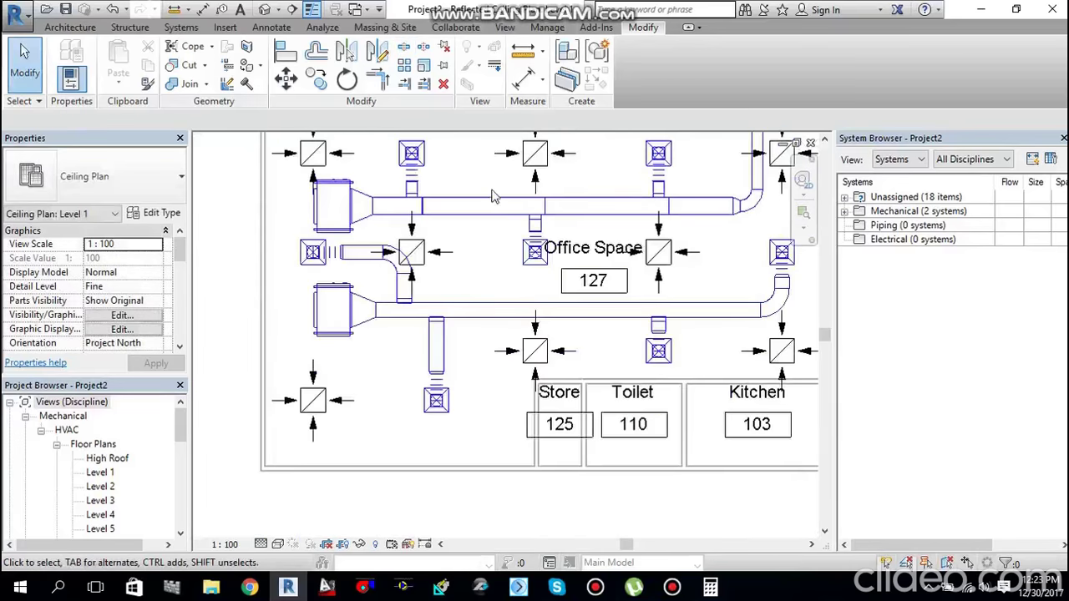
scroll(493, 195, down, 2)
middle_drag(496, 231, 486, 243)
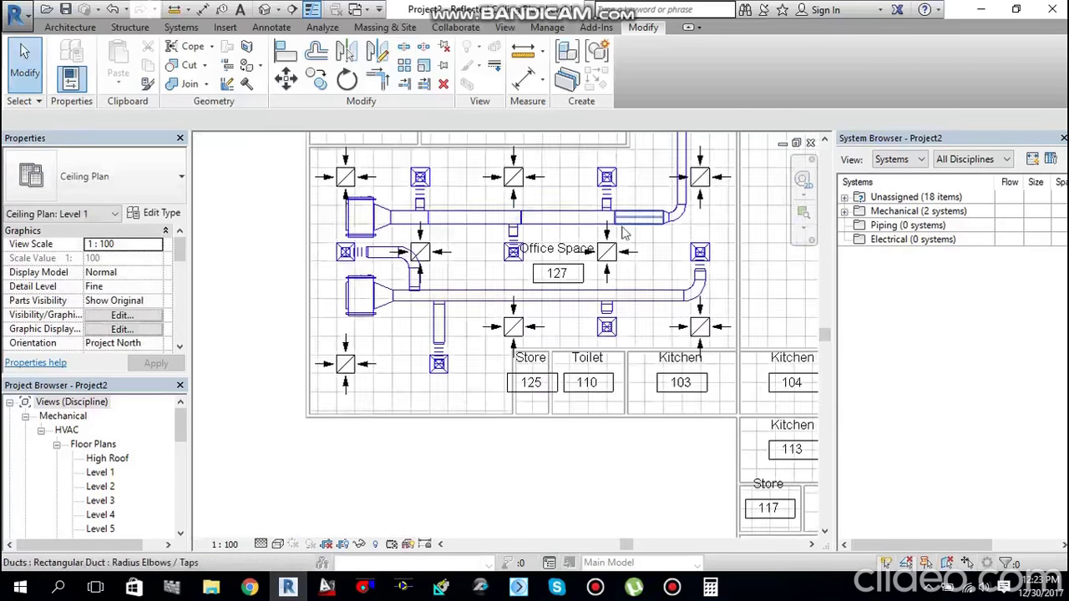
middle_drag(625, 235, 623, 318)
scroll(605, 326, up, 2)
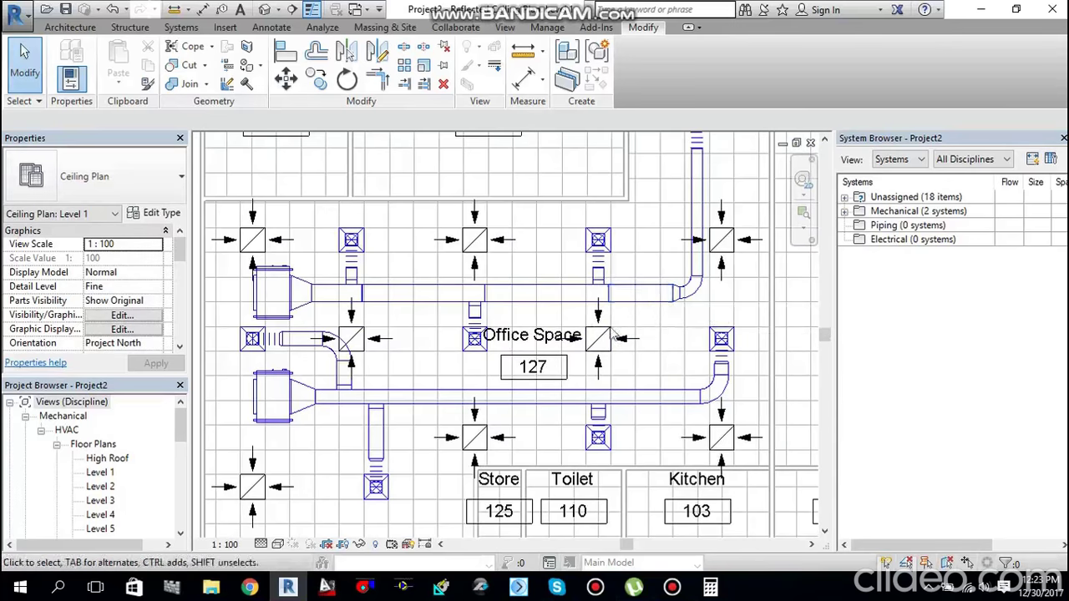
scroll(617, 334, up, 2)
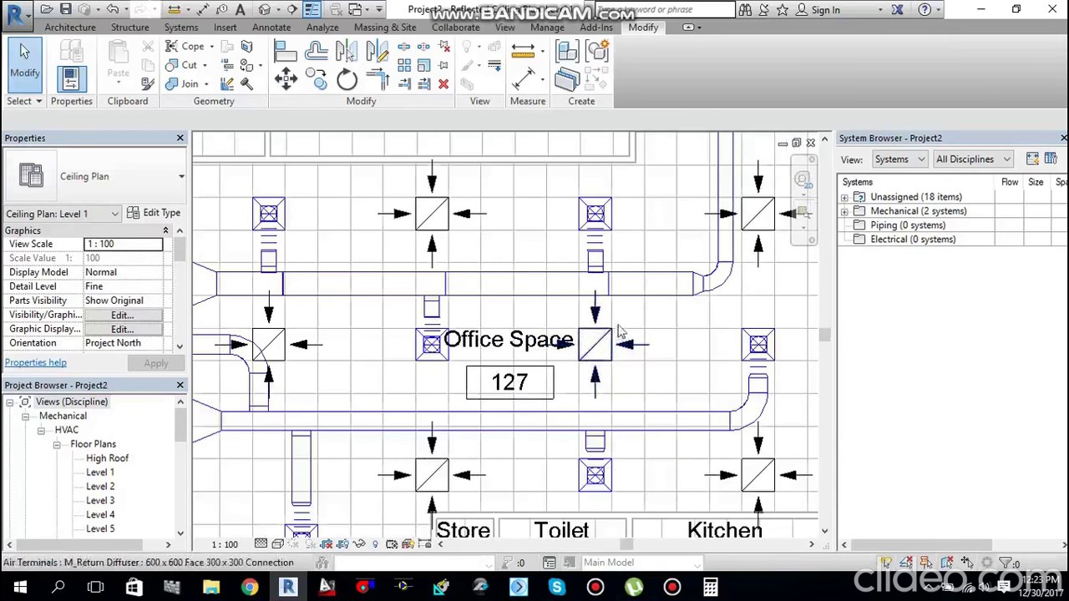
click(652, 296)
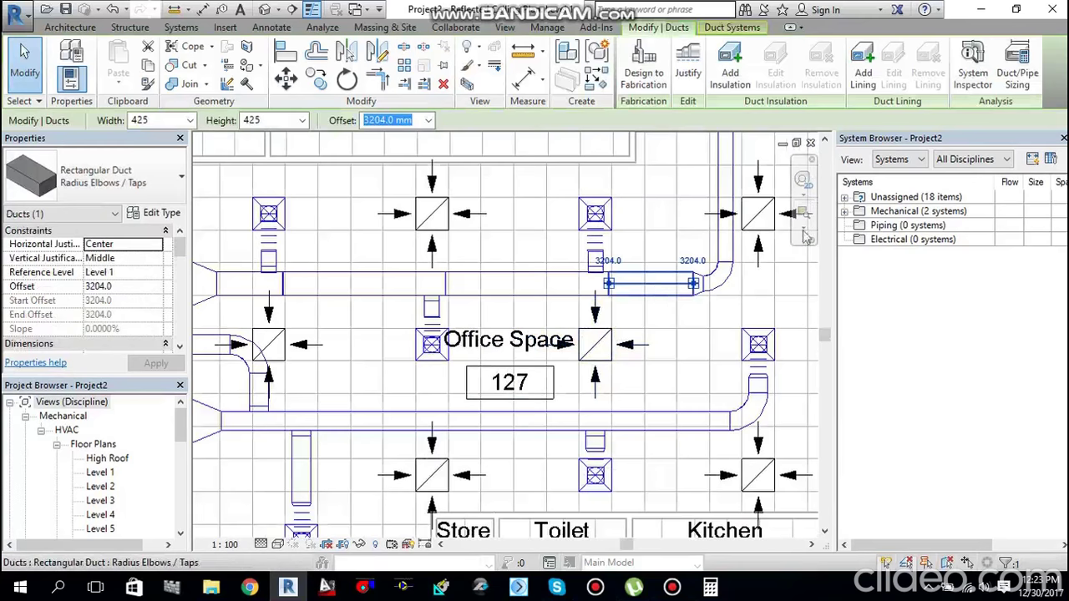
click(1023, 78)
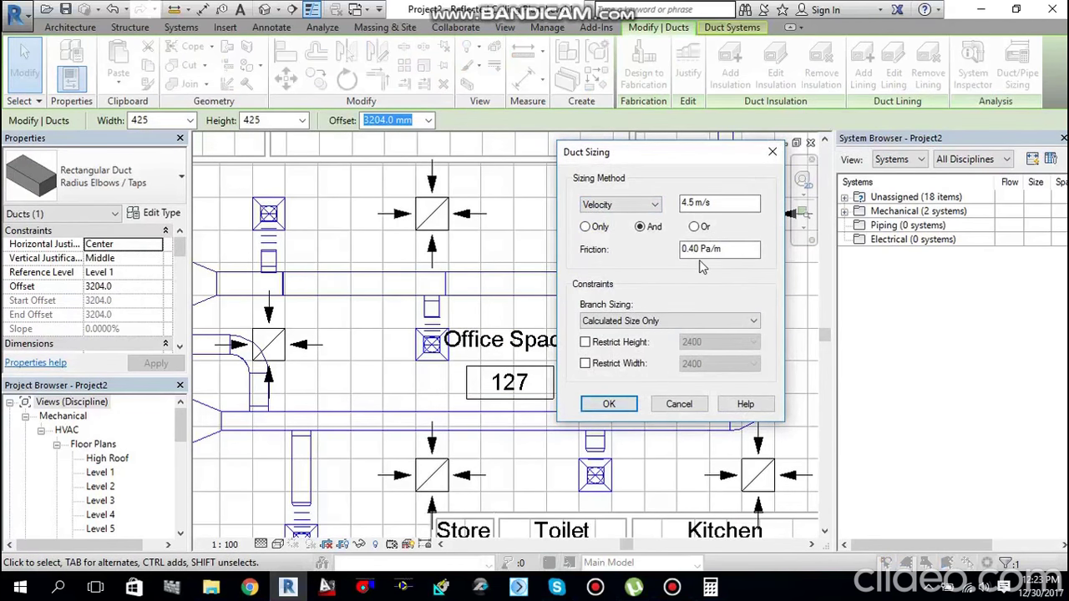
click(609, 404)
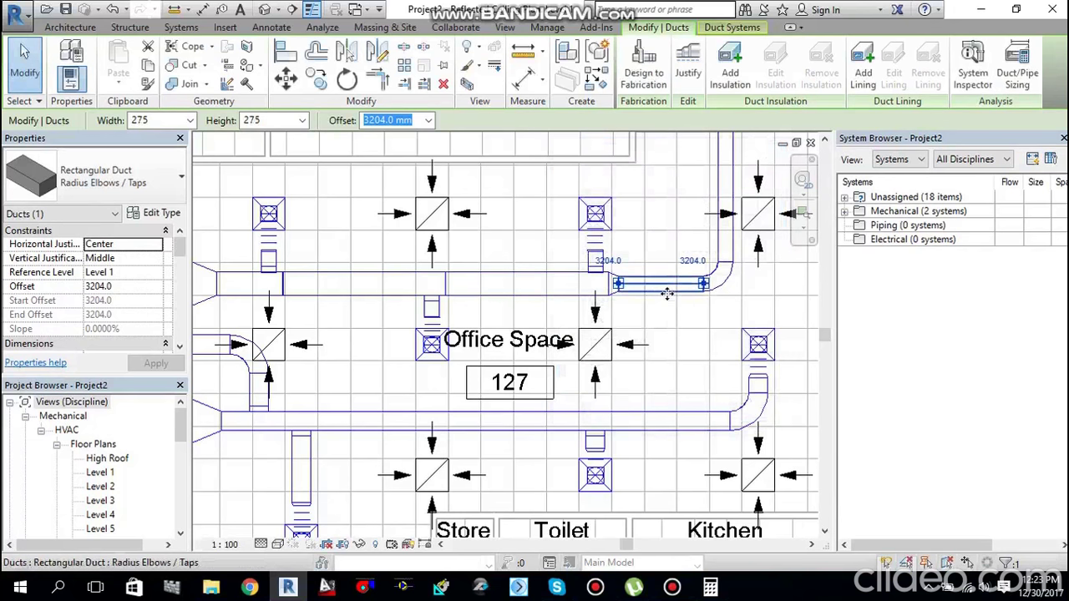
Step: Size the next two upstream segments of the upper main duct one by one with the same 4.5 m/s and 0.40 Pa/m criteria
click(540, 302)
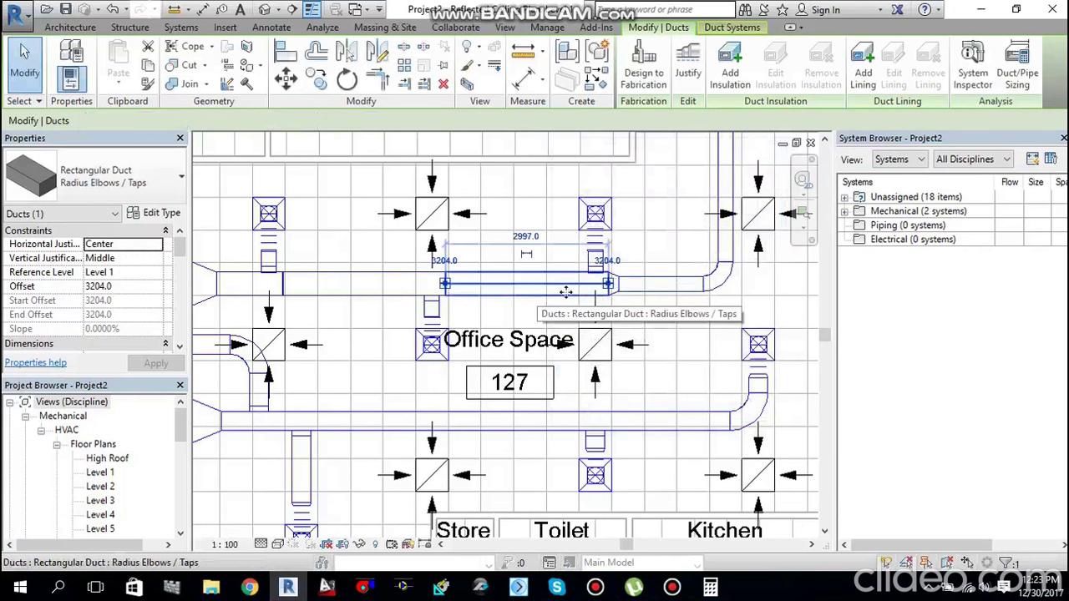
click(1017, 74)
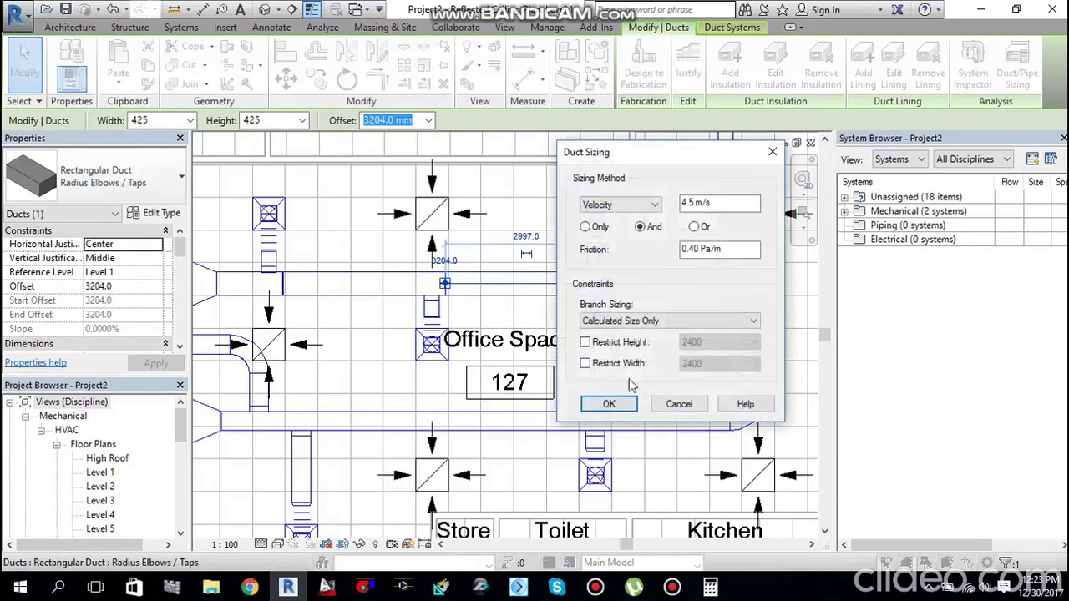
click(608, 404)
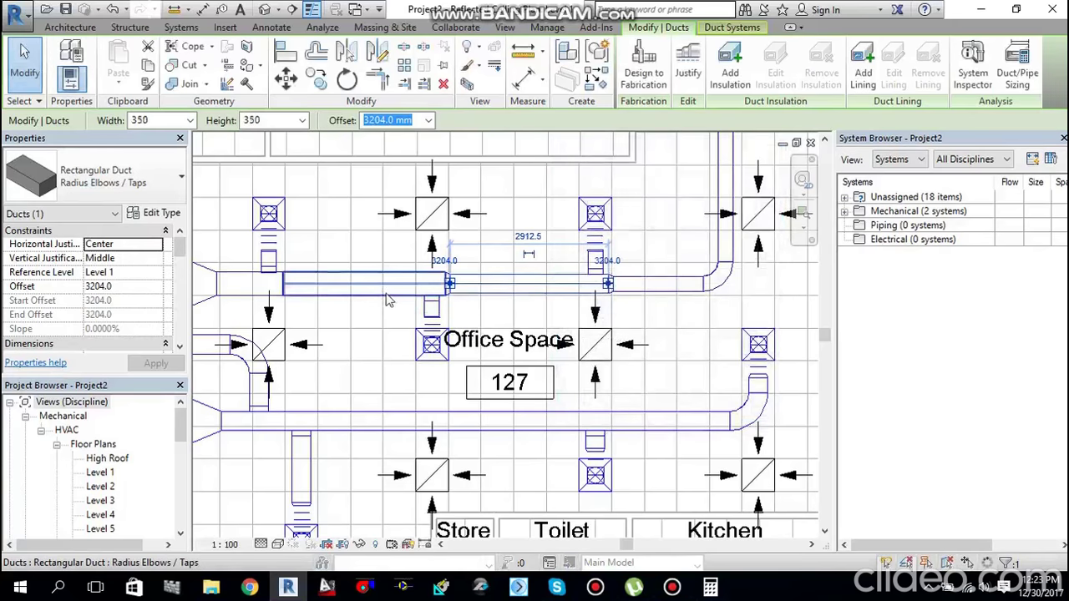
click(368, 284)
click(1017, 74)
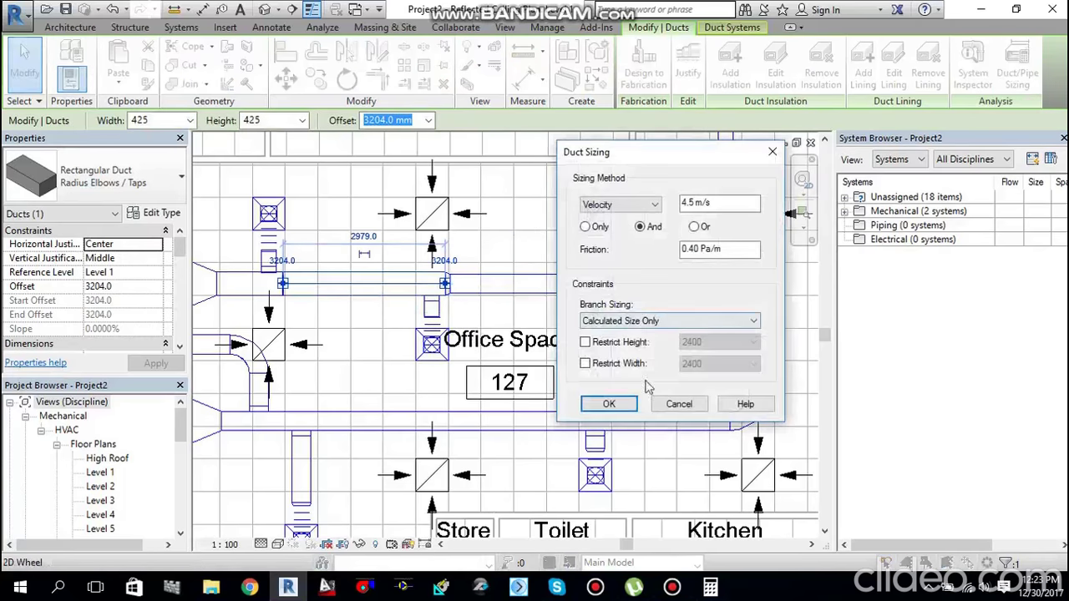
click(609, 404)
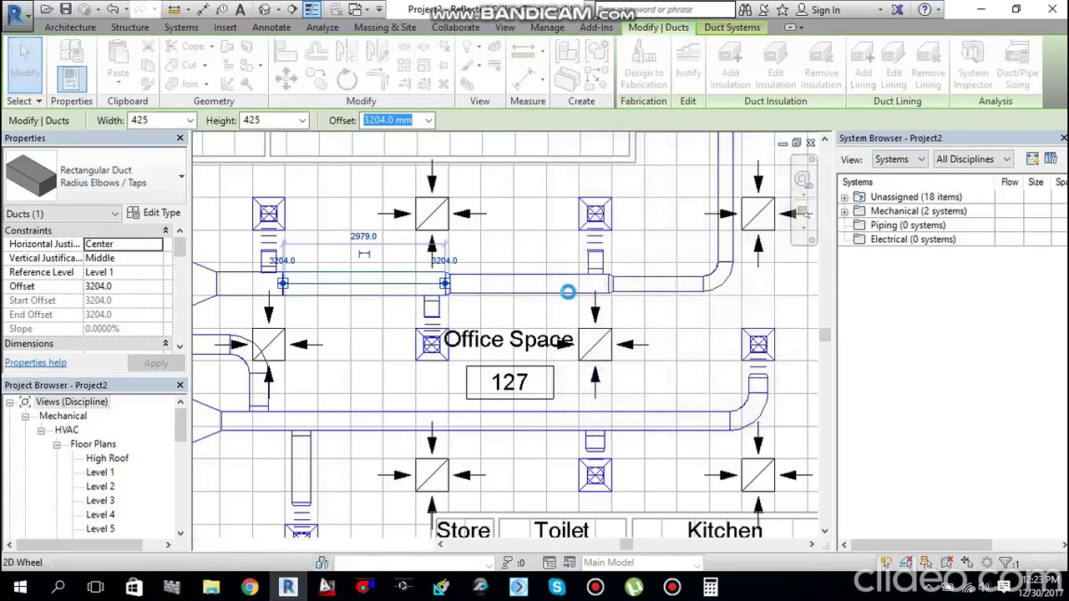
Step: Select the upper main's last segment before the elbow and check its Mechanical - Flow properties
click(674, 294)
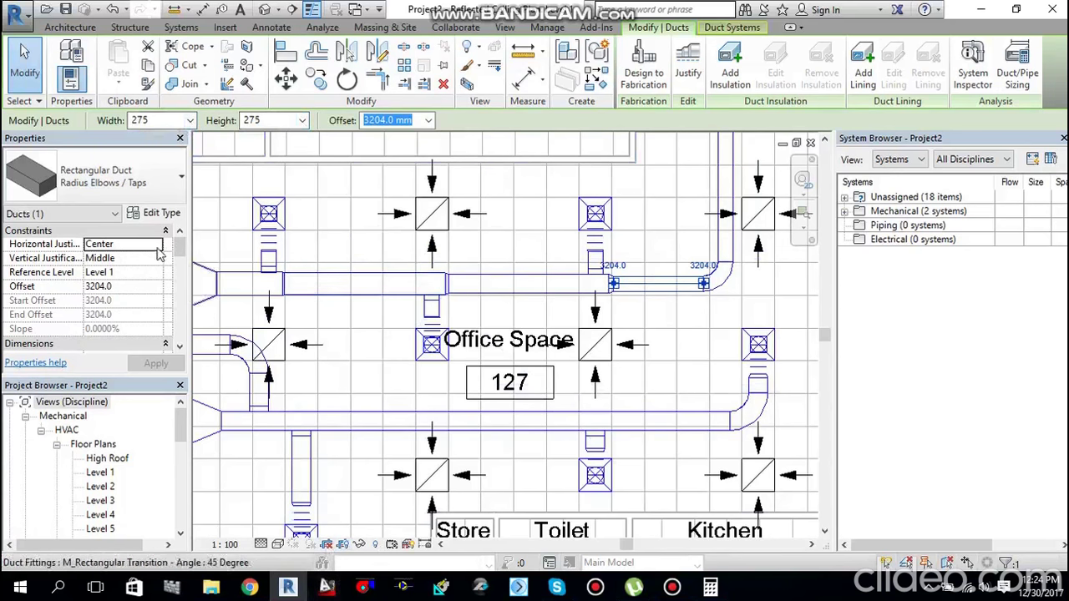
key(Escape)
key(Escape)
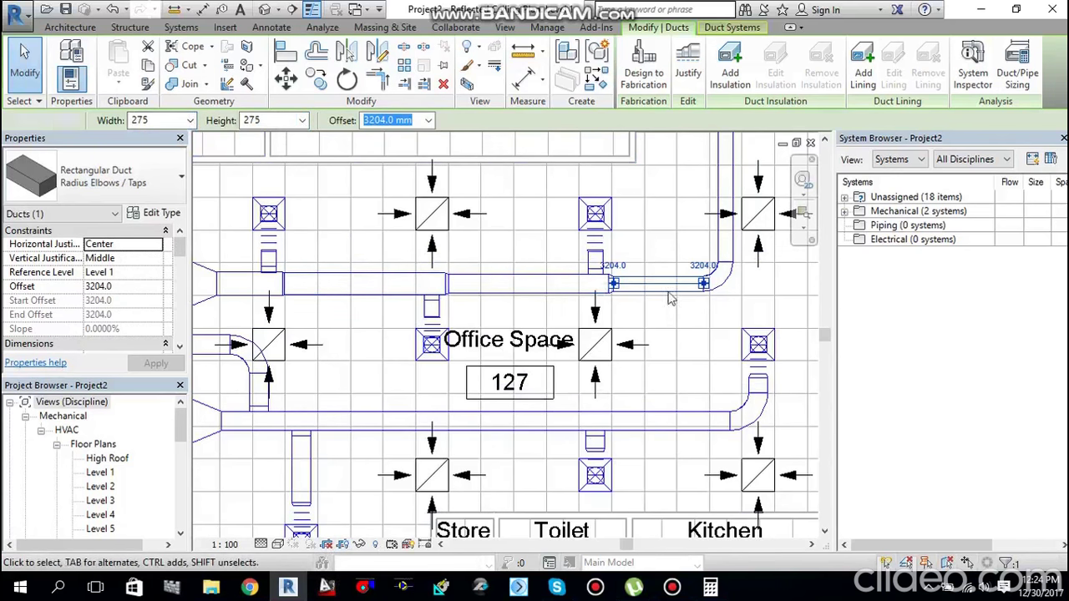
click(670, 298)
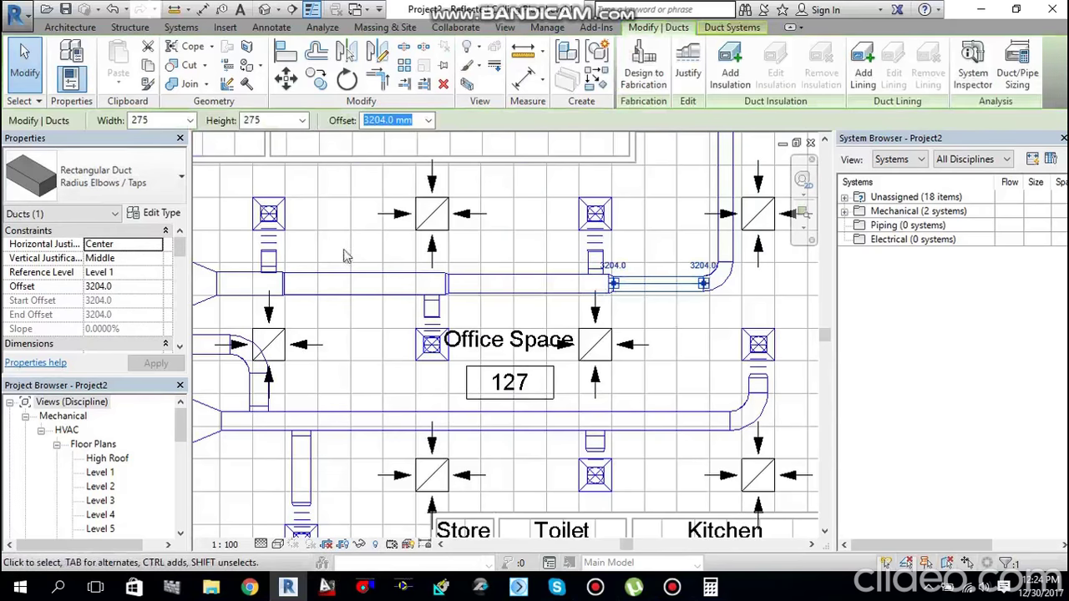
drag(180, 249, 184, 298)
scroll(184, 307, down, 2)
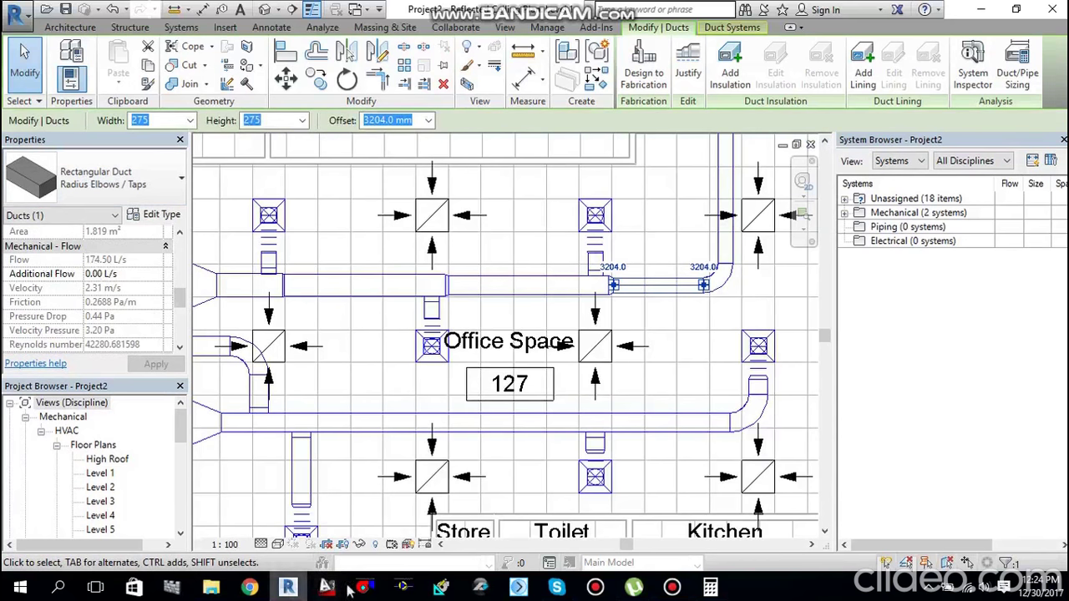
Step: Switch to the unit converter page in Chrome and convert 174.5 L/s to cubic feet per minute
click(250, 587)
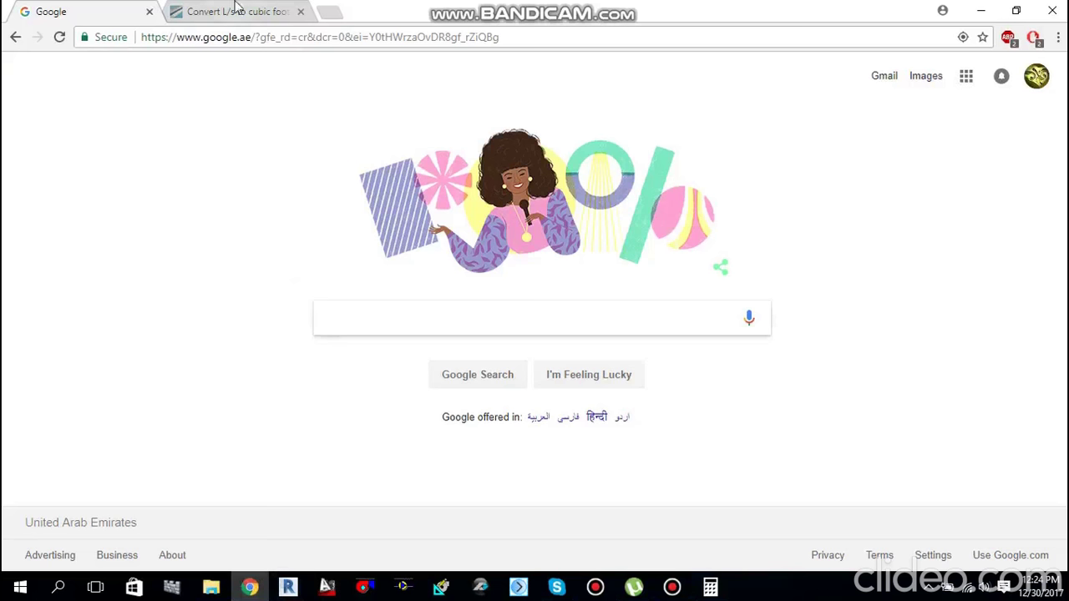
click(238, 10)
click(252, 286)
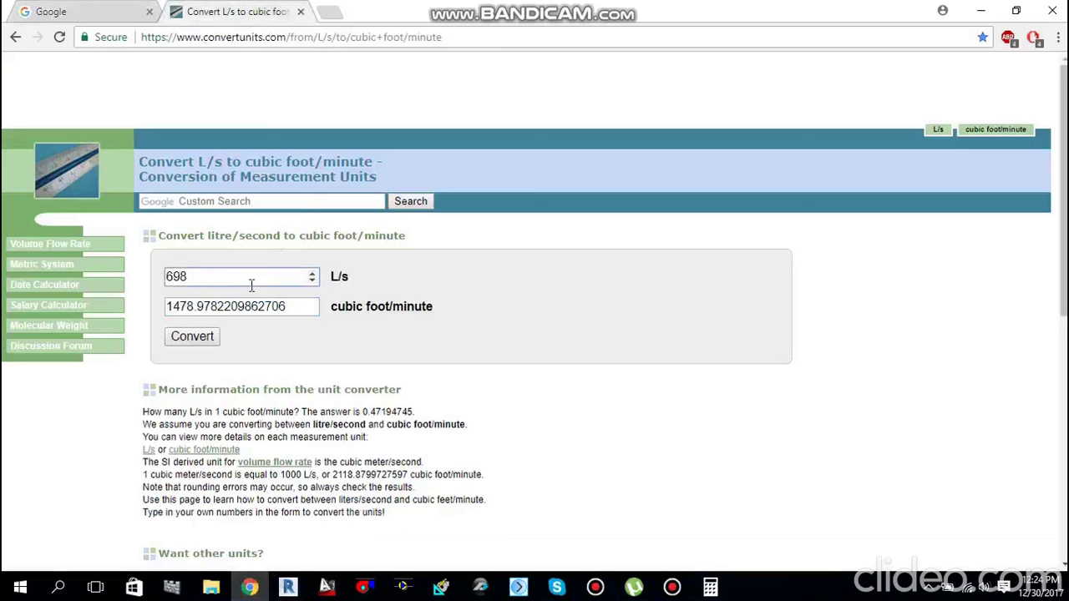
double_click(251, 285)
text(174.5)
click(276, 309)
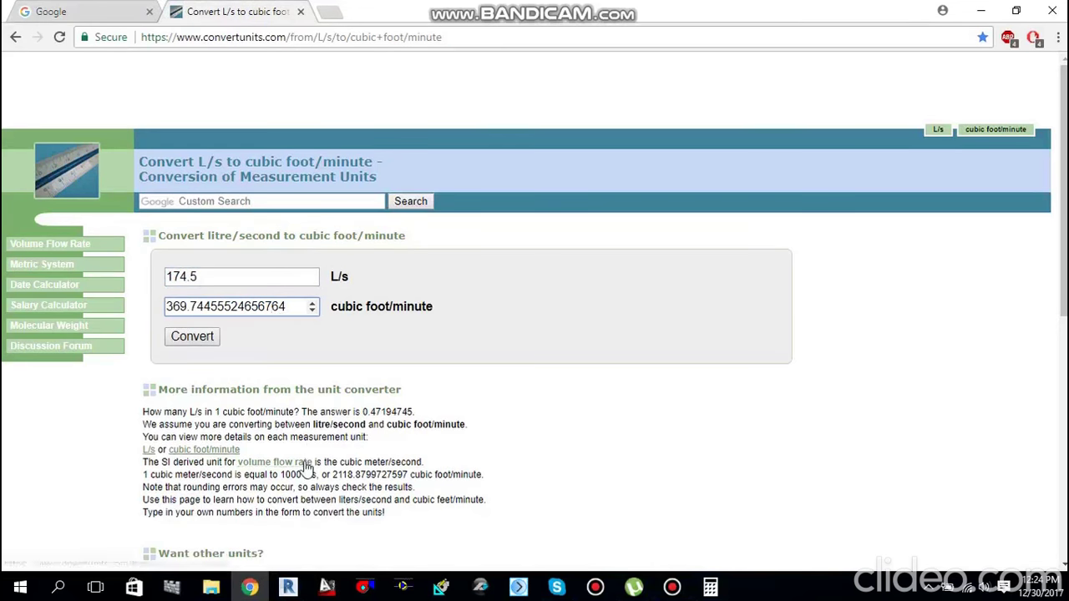
Step: Open DesignTools DuctSizer and enter a flow rate of 370 cfm with a head loss of 0.05 in.WC/100 ft
click(359, 588)
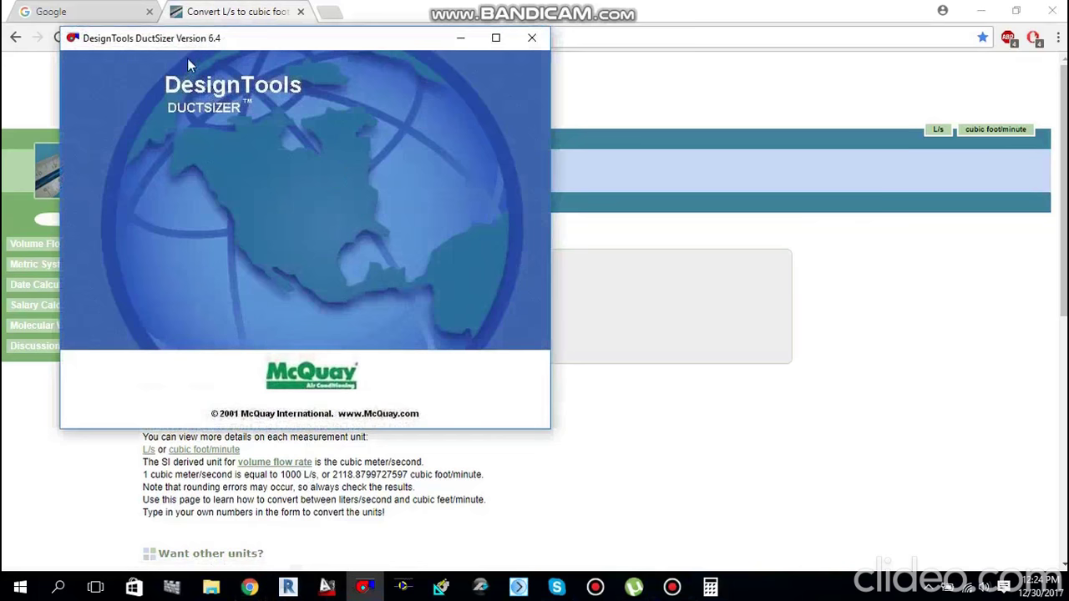
drag(144, 55, 691, 92)
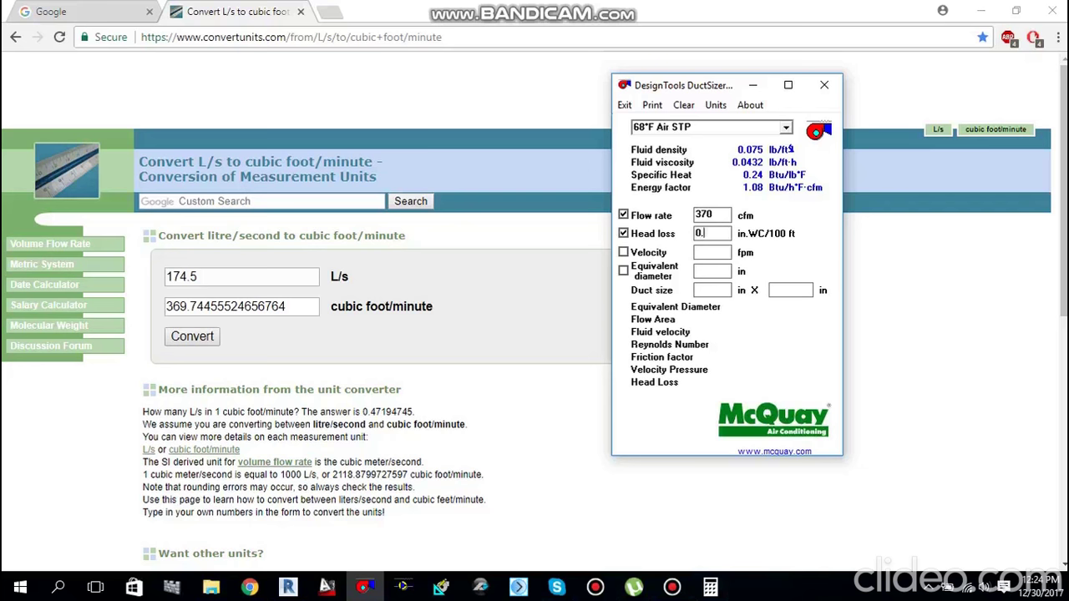
text(0.05)
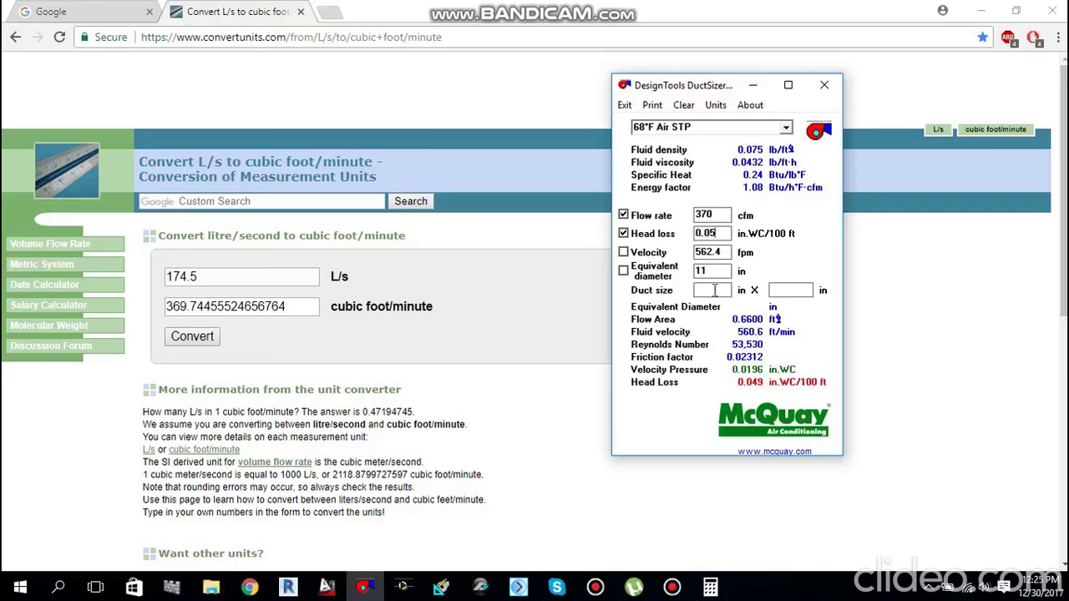
Step: Try a 10 in duct side in the duct size, and change the size to 12 x 10 in
click(715, 290)
text(10)
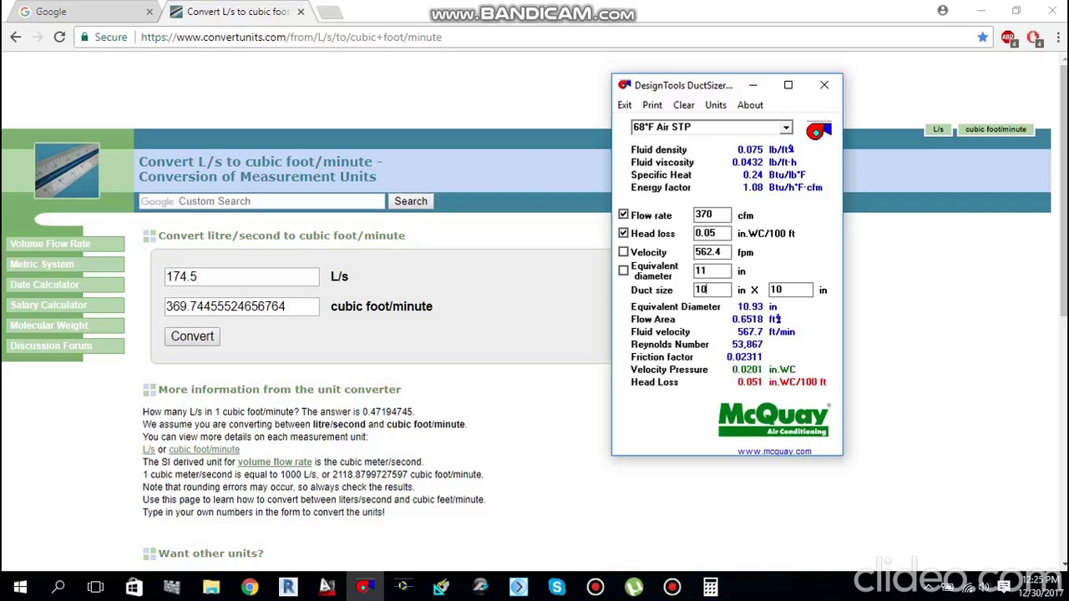
key(BackSpace)
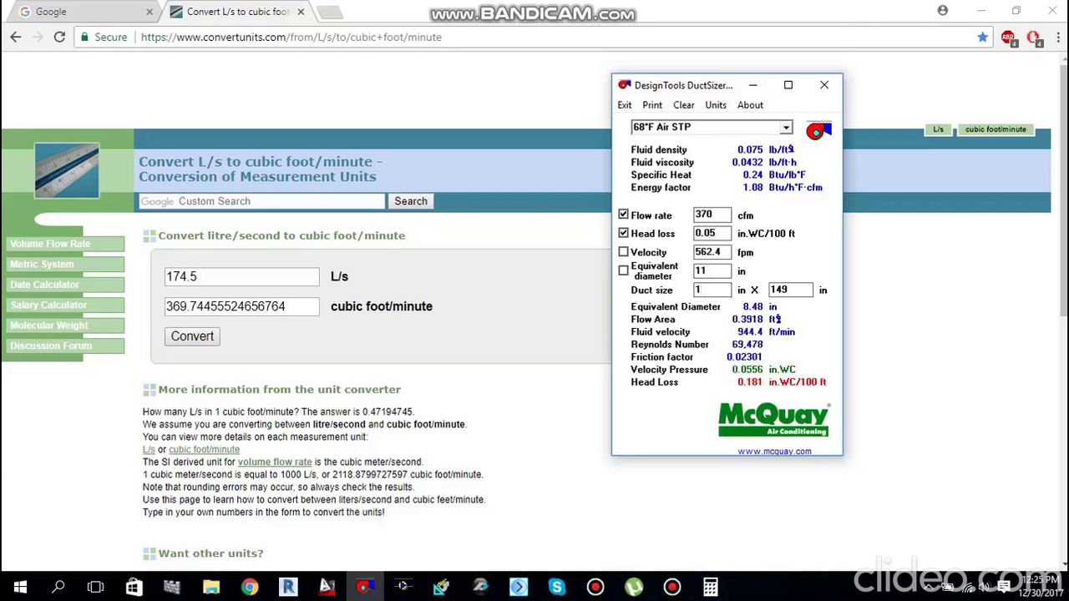
text(2)
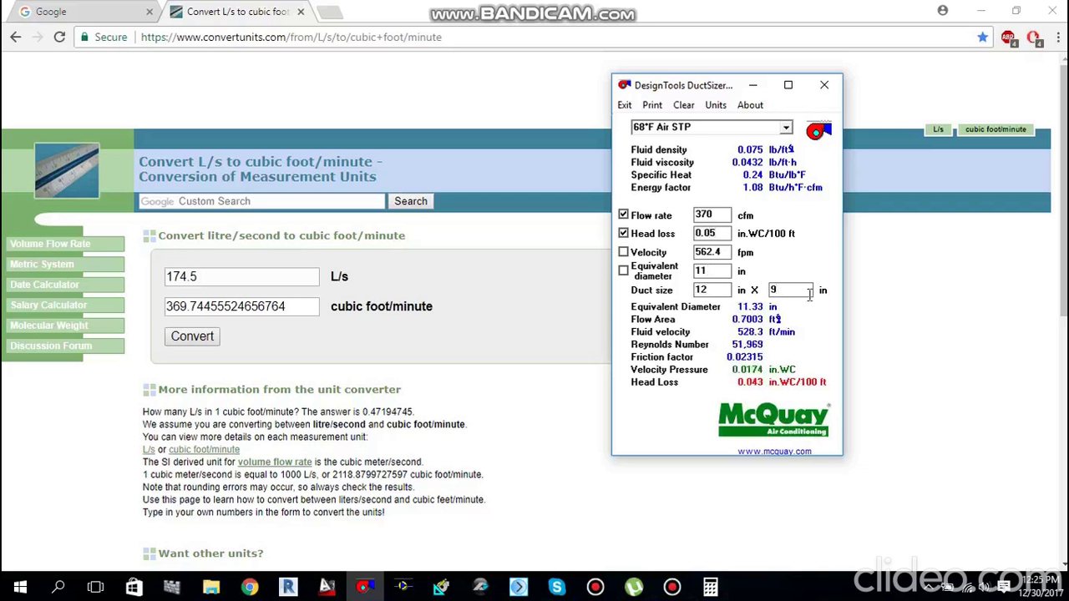
text(10)
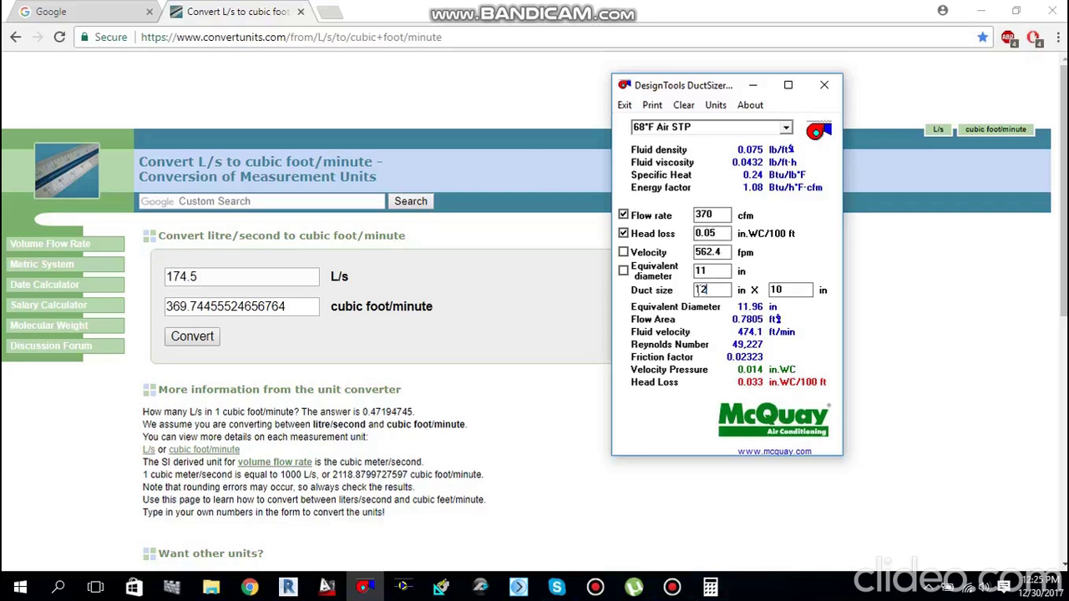
key(Tab)
Step: Back in Revit, add the elbow and the vertical duct to the selected end segment and set their width to 300 and height to 250
click(289, 587)
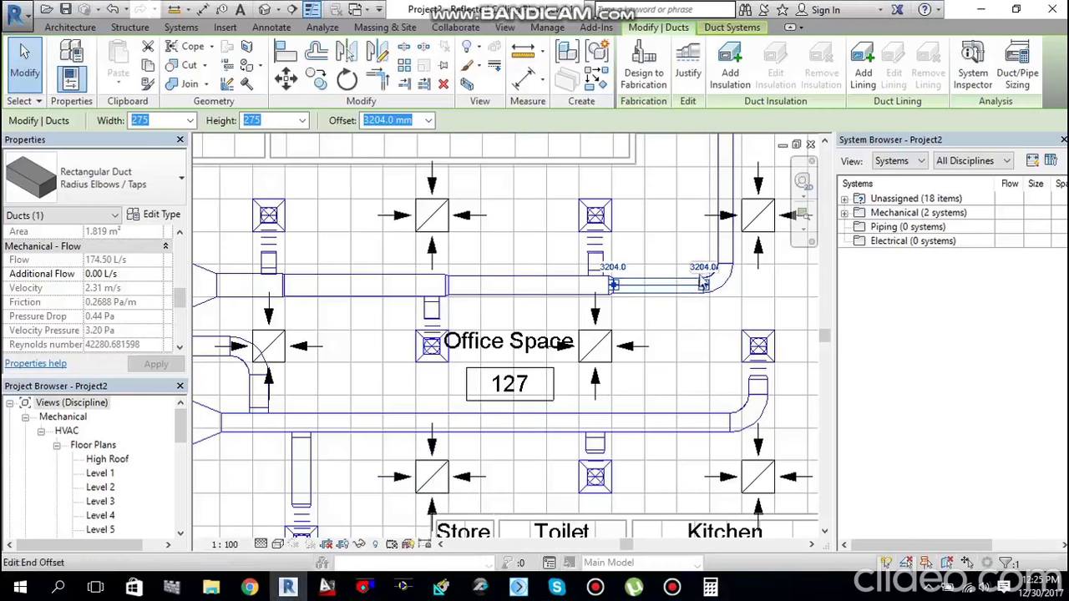
scroll(704, 284, down, 2)
middle_drag(687, 351, 664, 434)
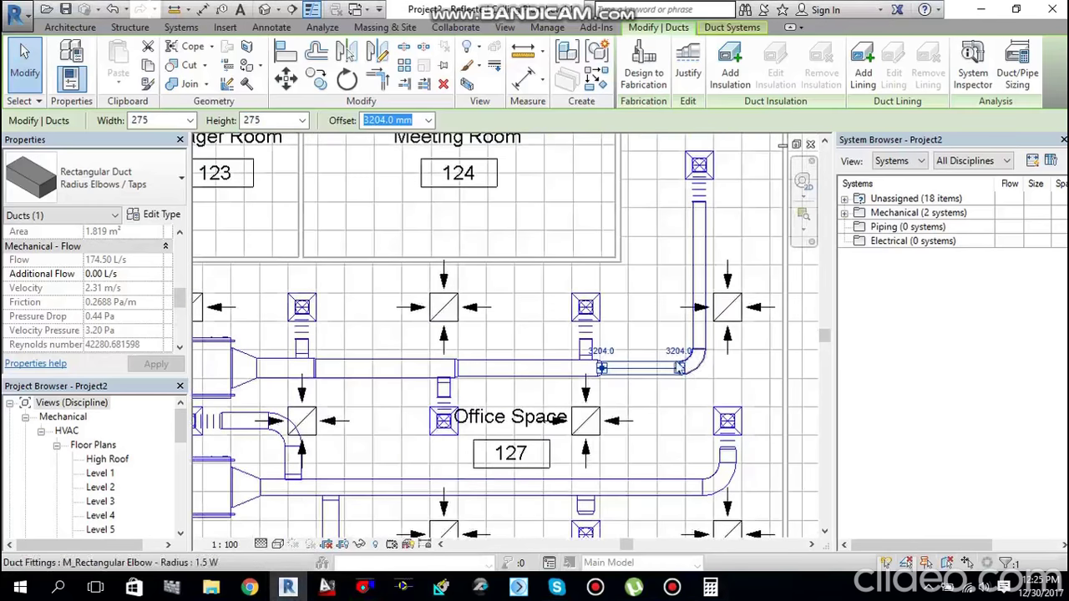
click(700, 360)
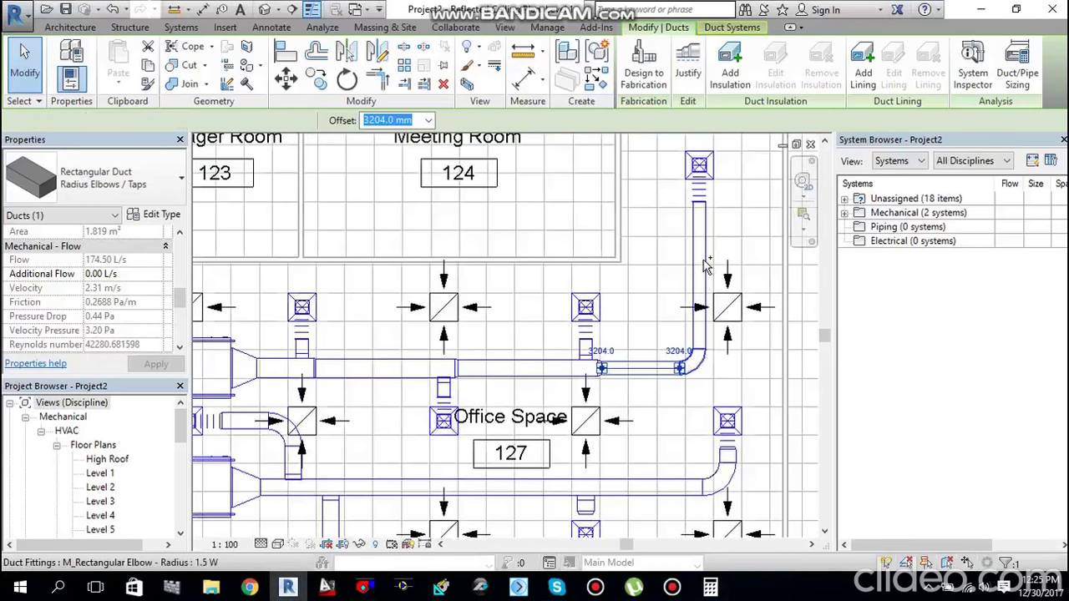
ctrl+click(700, 267)
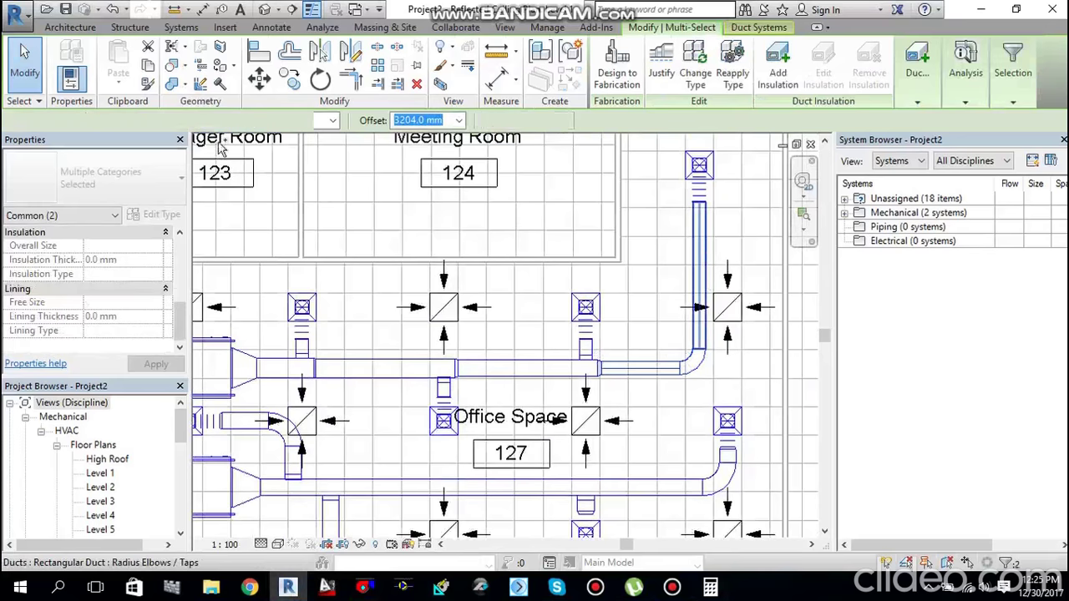
click(220, 120)
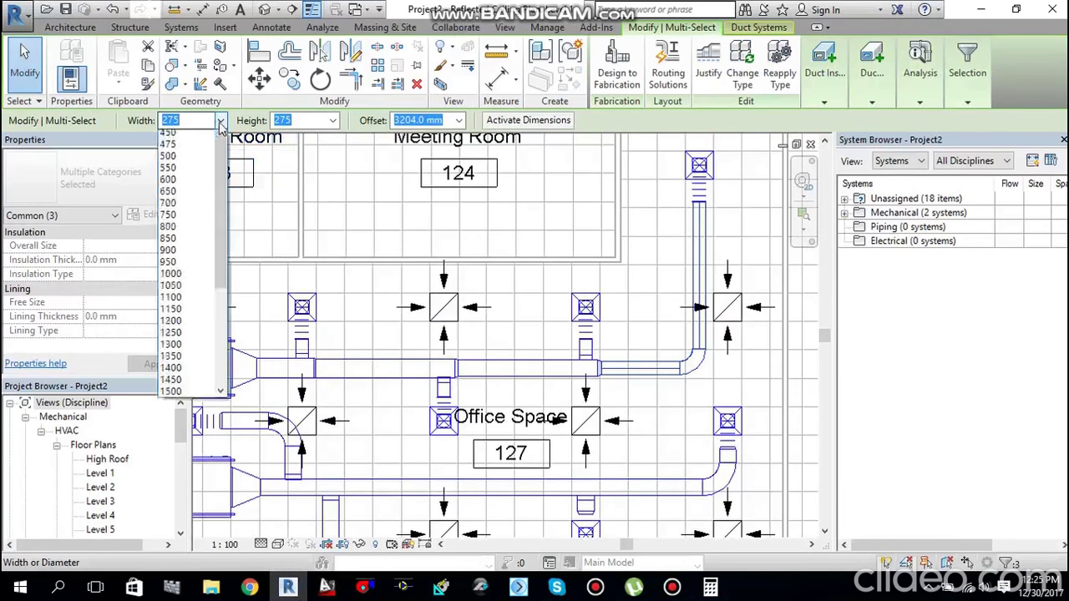
click(189, 148)
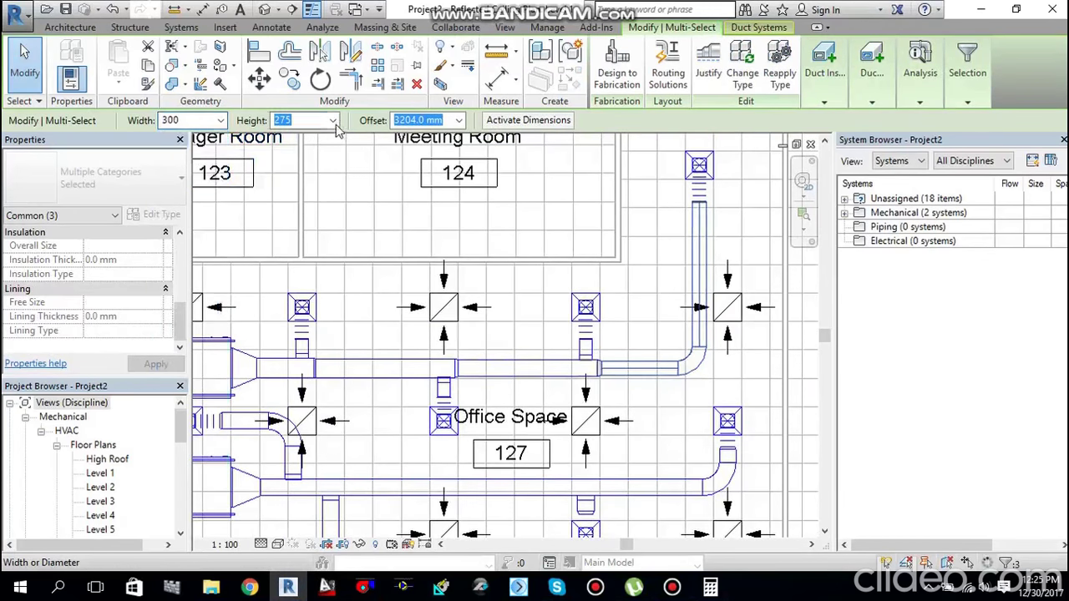
click(332, 120)
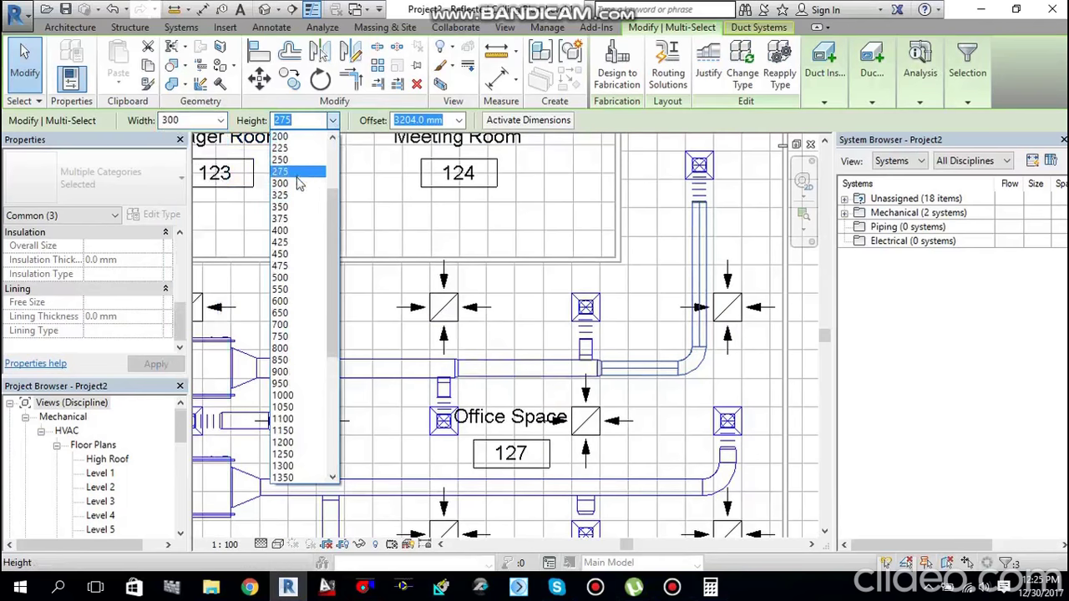
click(290, 160)
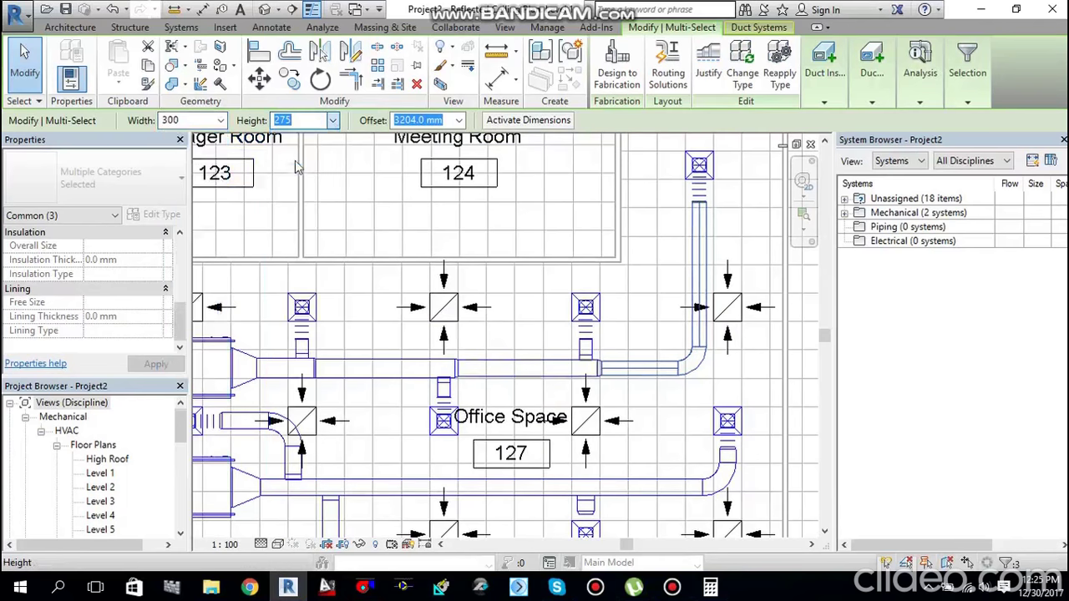
click(632, 306)
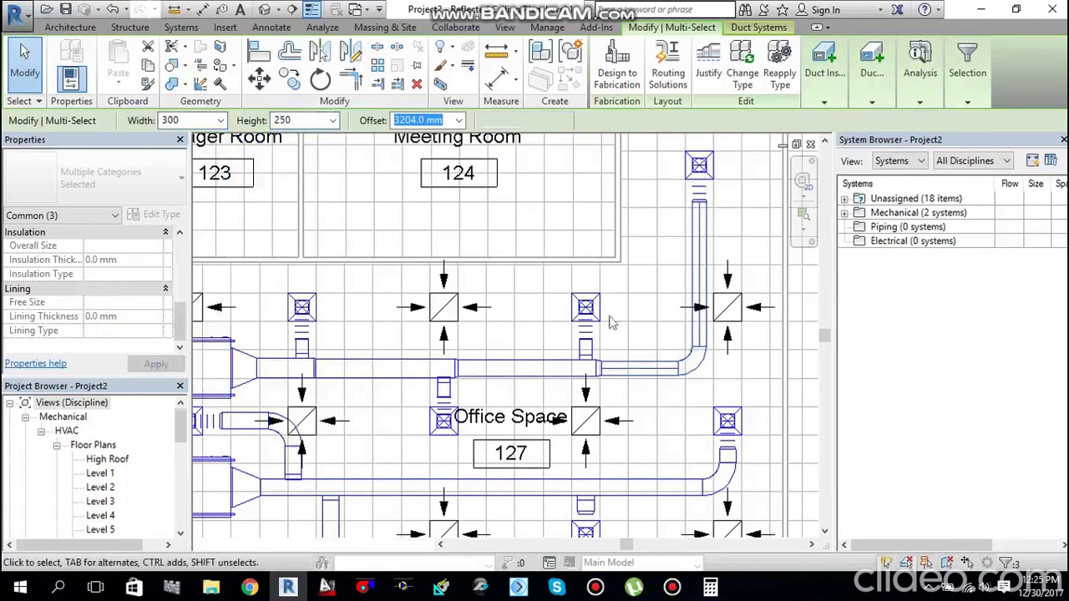
Step: Check the sizes of the upper main duct's segments one by one, and examine the flow of the segment nearest the equipment
click(539, 376)
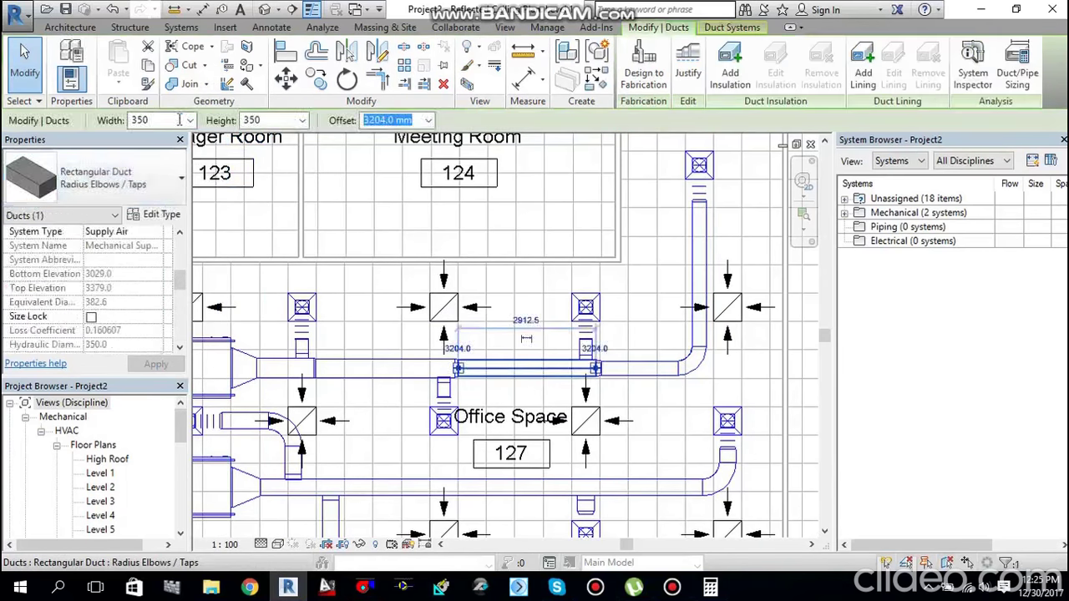
click(384, 368)
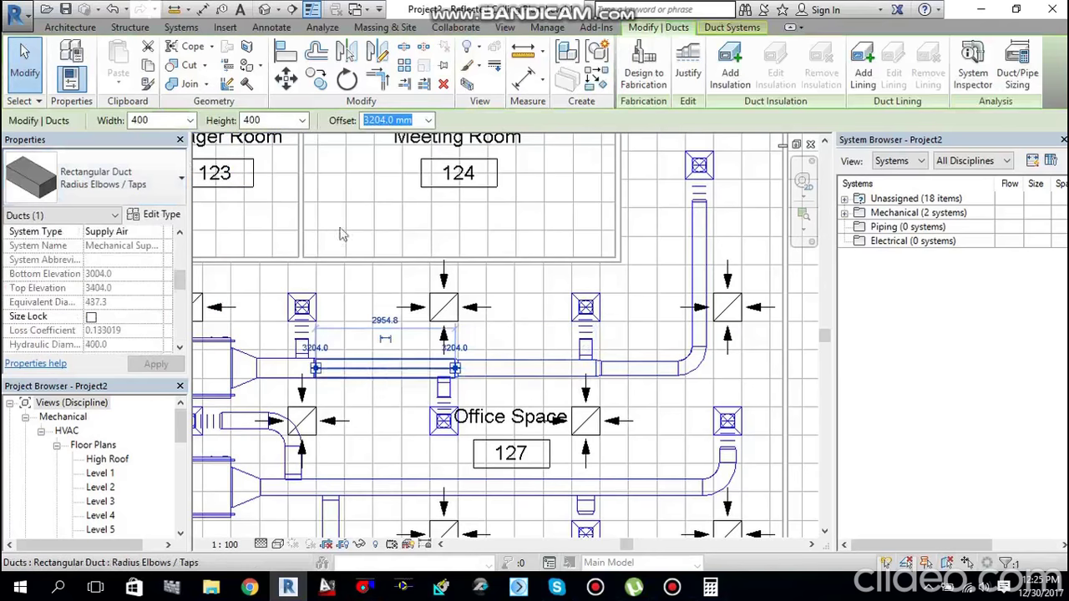
click(284, 368)
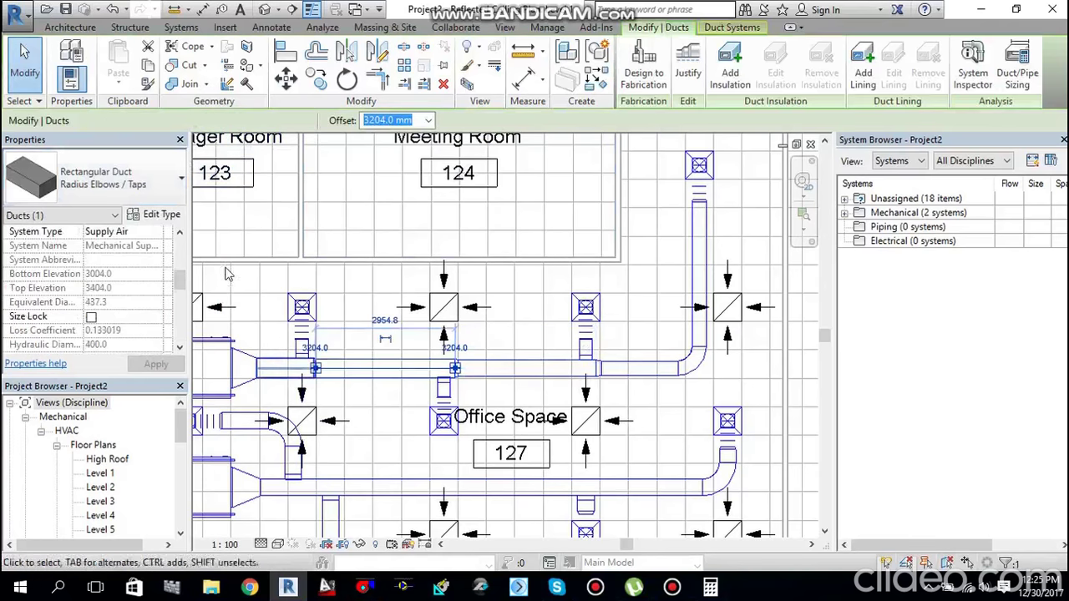
text(425)
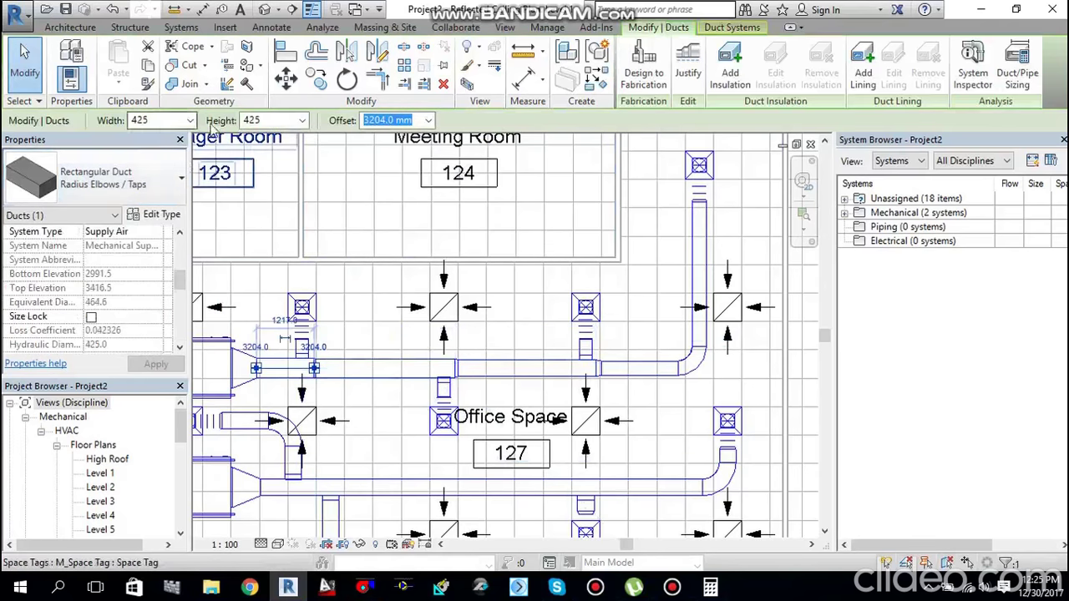
key(Tab)
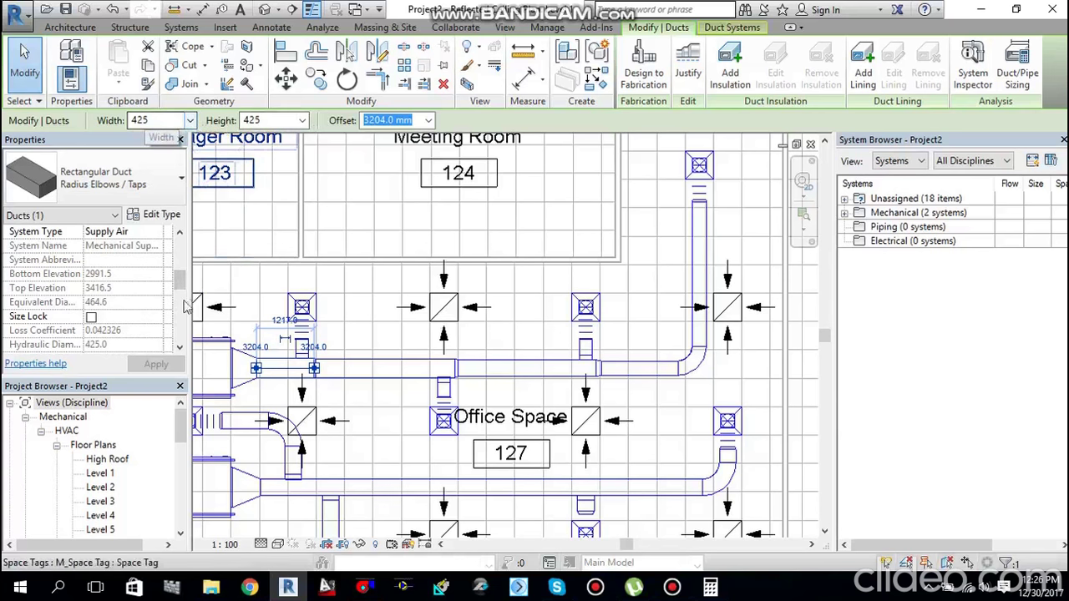
mouse_move(180, 284)
mouse_down()
mouse_move(182, 311)
mouse_move(186, 284)
mouse_move(185, 300)
mouse_up()
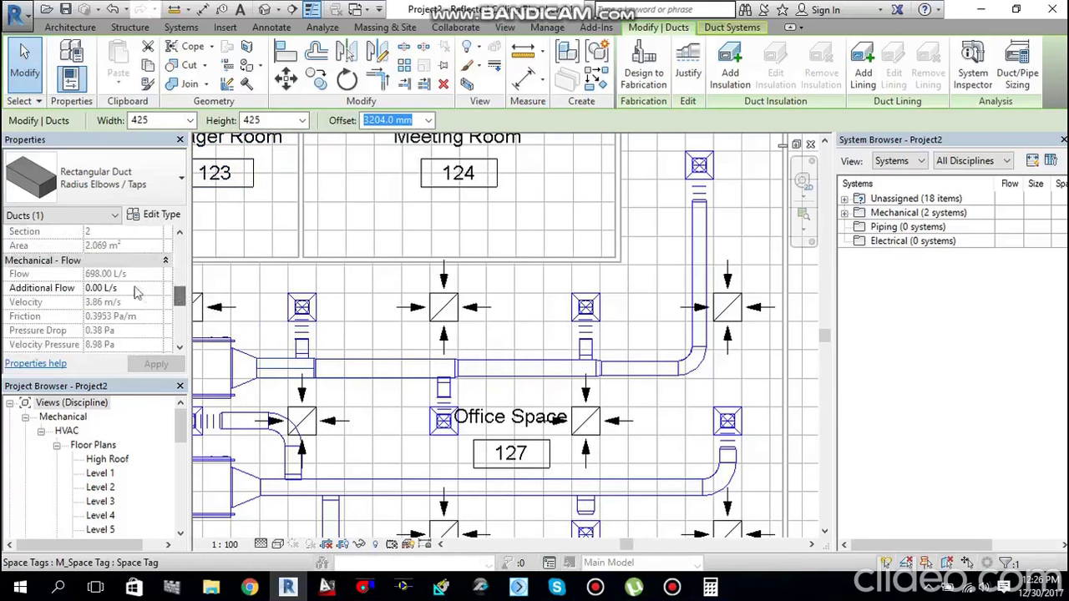
Step: Switch to the unit converter page in Chrome and convert 698 L/s to cubic feet per minute
click(248, 587)
double_click(250, 276)
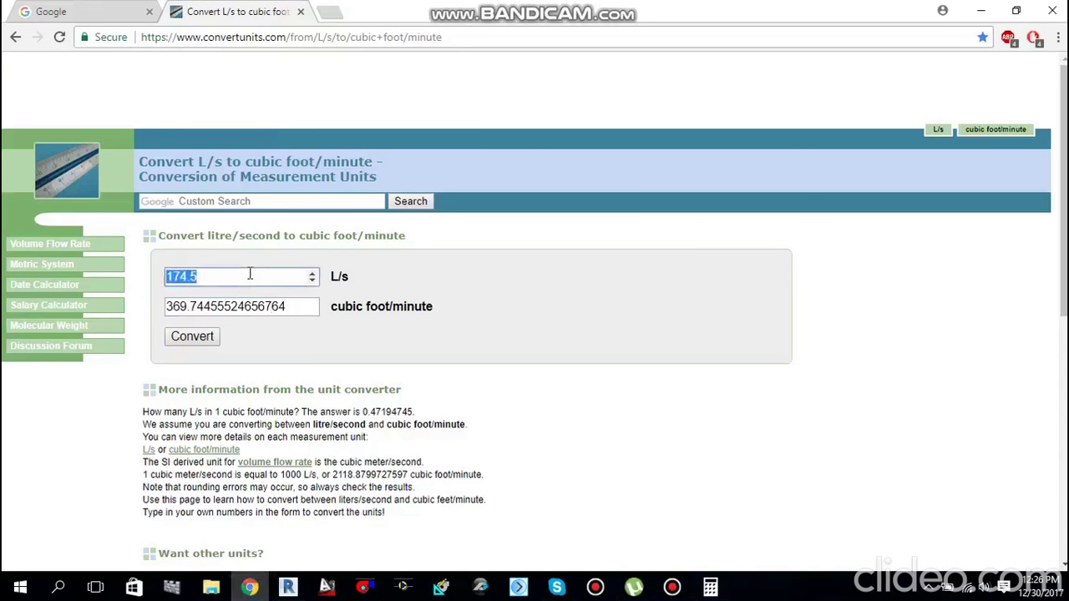
text(698)
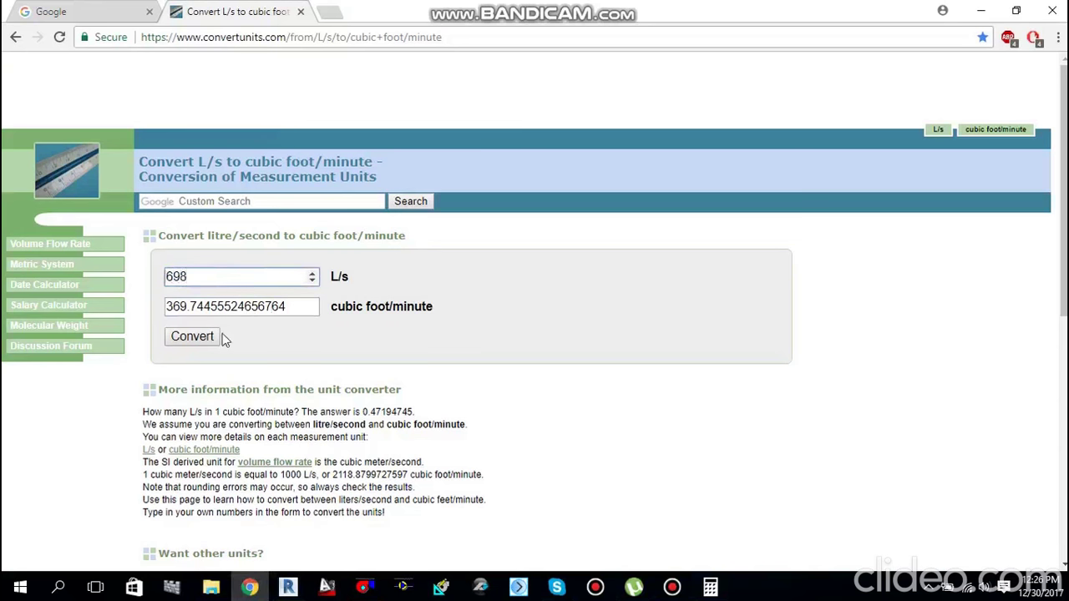
click(193, 337)
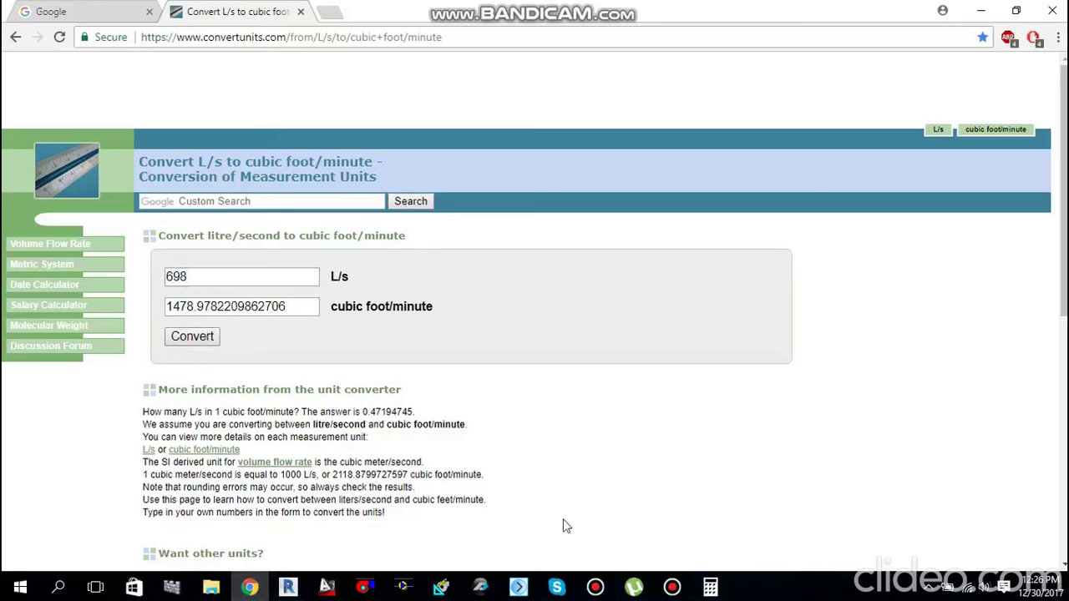
Step: Switch to DesignTools DuctSizer and change the flow rate to 1479 cfm
click(363, 587)
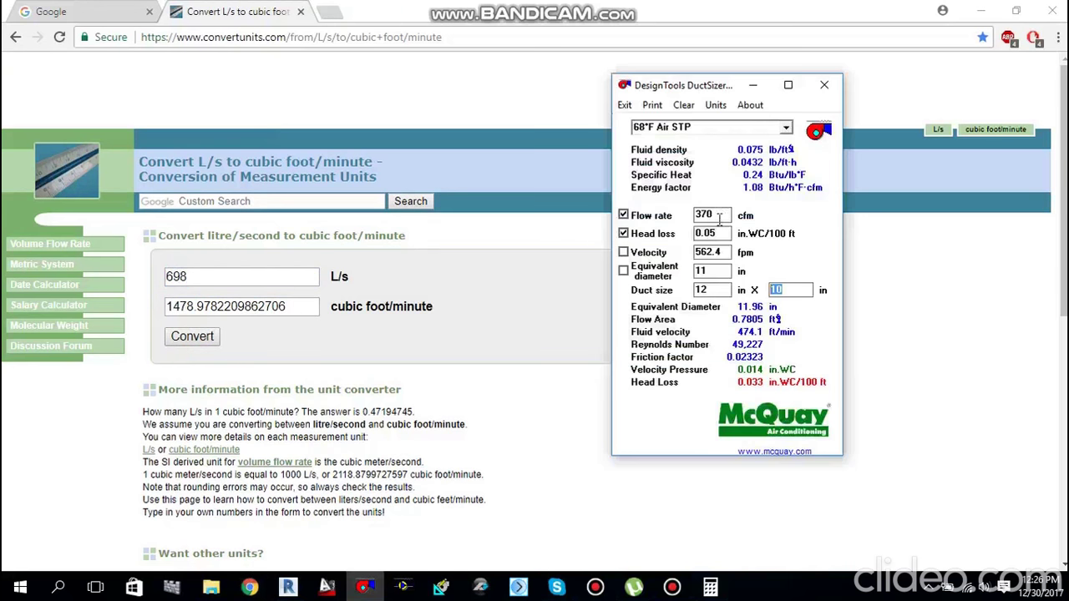
text(14)
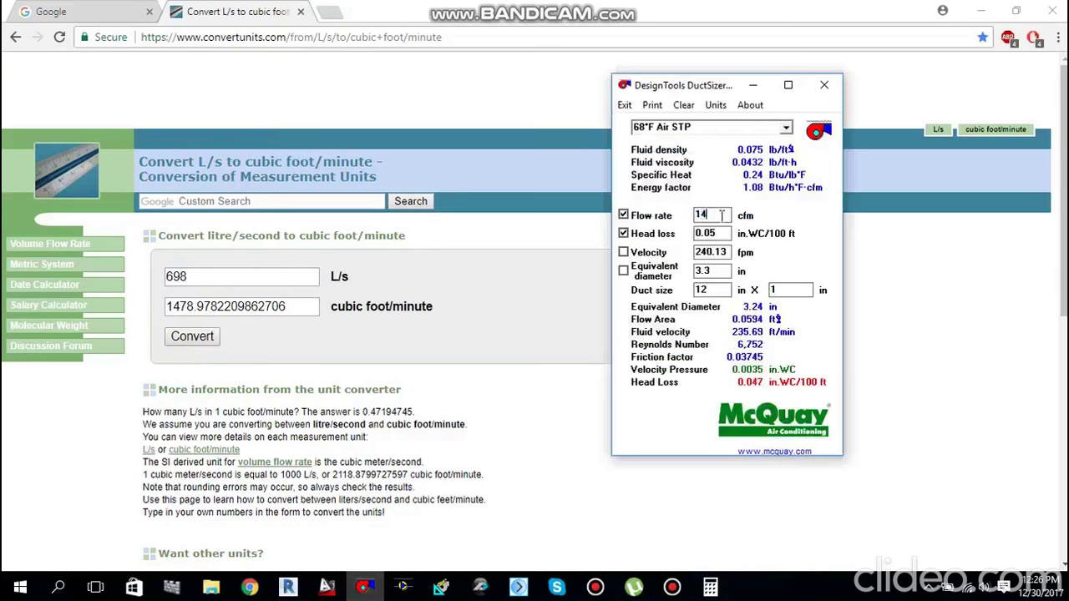
text(79)
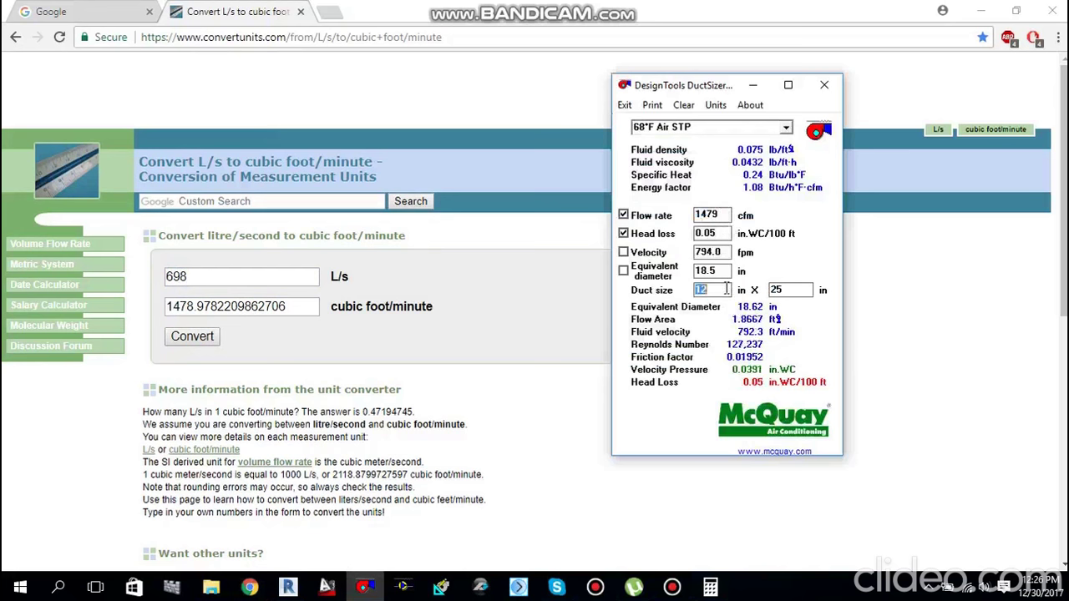
Step: Try duct sizes of 20 x 14 in and 22 x 14 in, and settle on a duct size of 20 x 16 in
text(20)
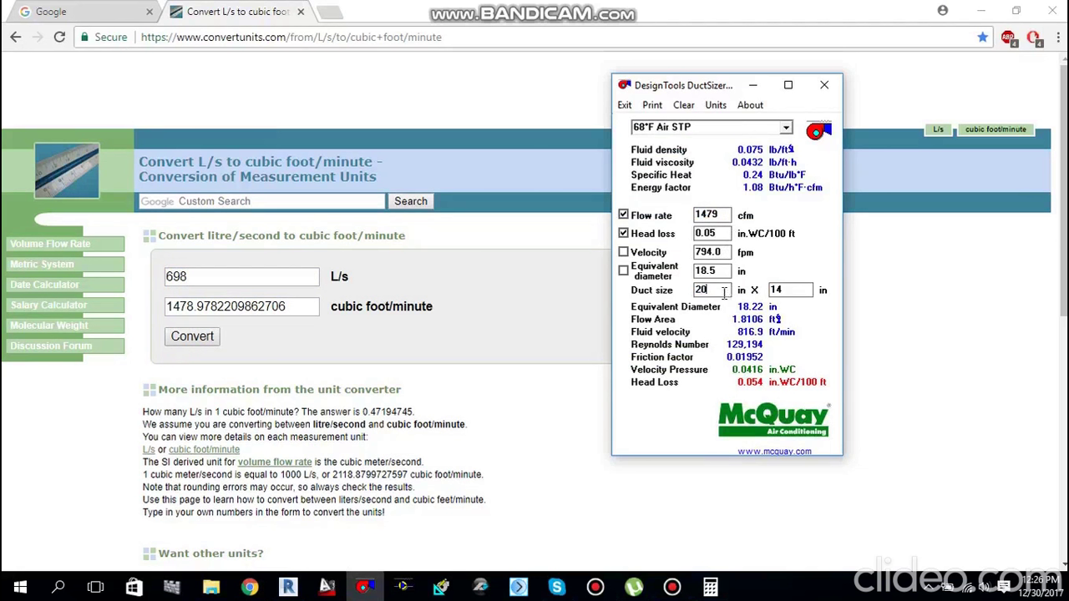
key(BackSpace)
text(2)
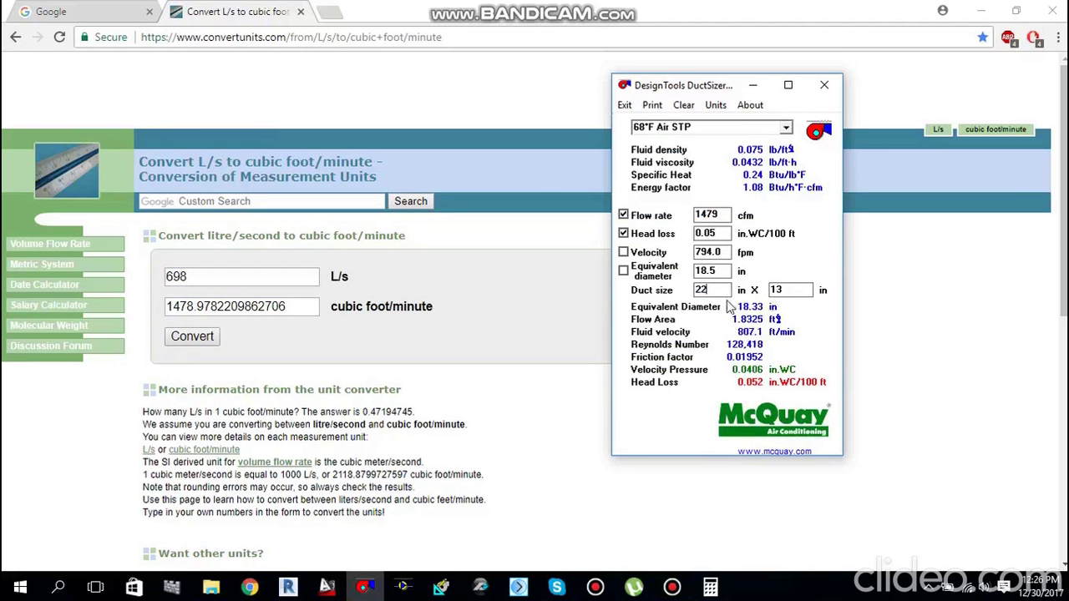
click(799, 291)
key(BackSpace)
text(4)
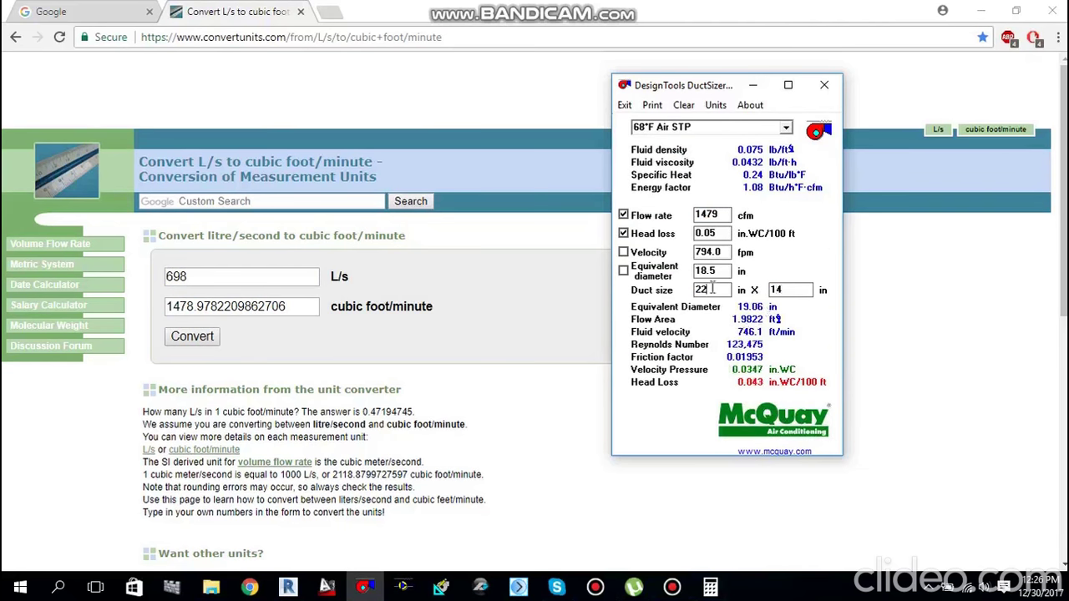
text(20)
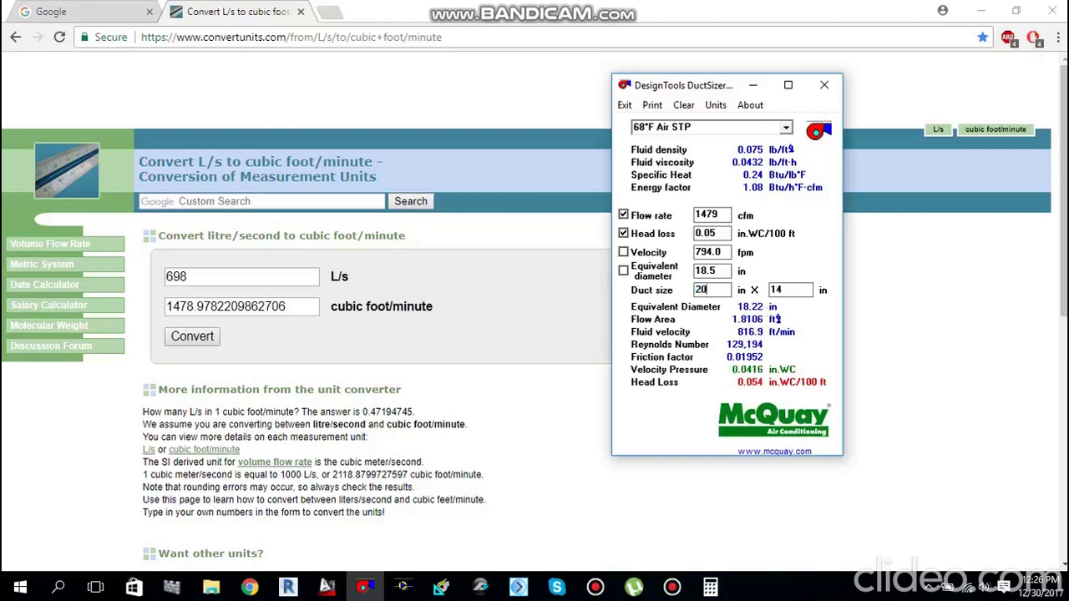
click(794, 292)
key(BackSpace)
text(6)
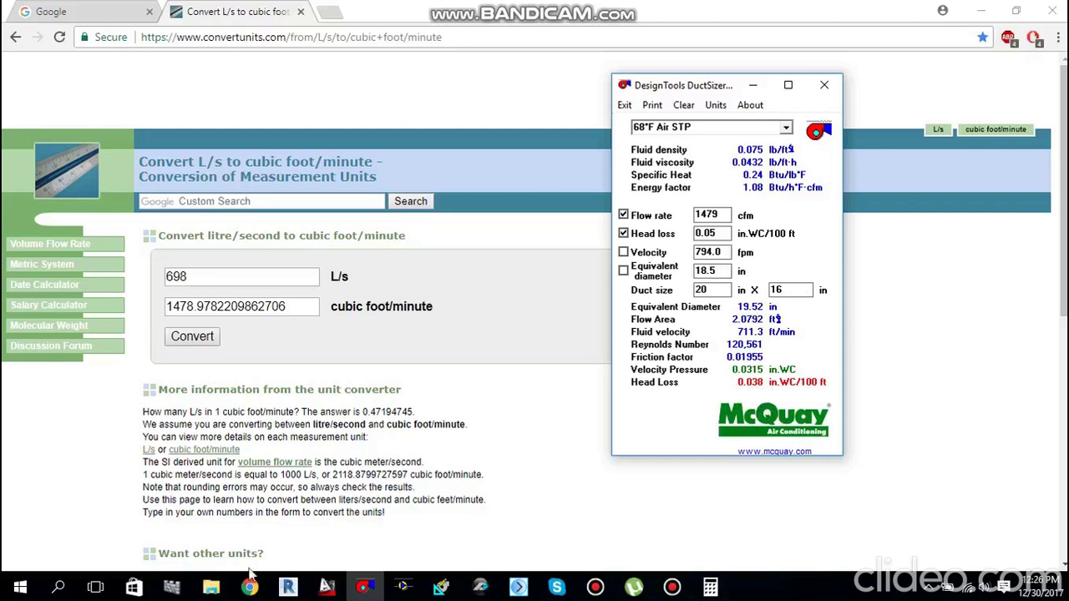
Step: Return to Revit, compute 20*25 and 16*25 in the Calculator to get the duct dimensions in millimetres, and minimize the Calculator
click(287, 587)
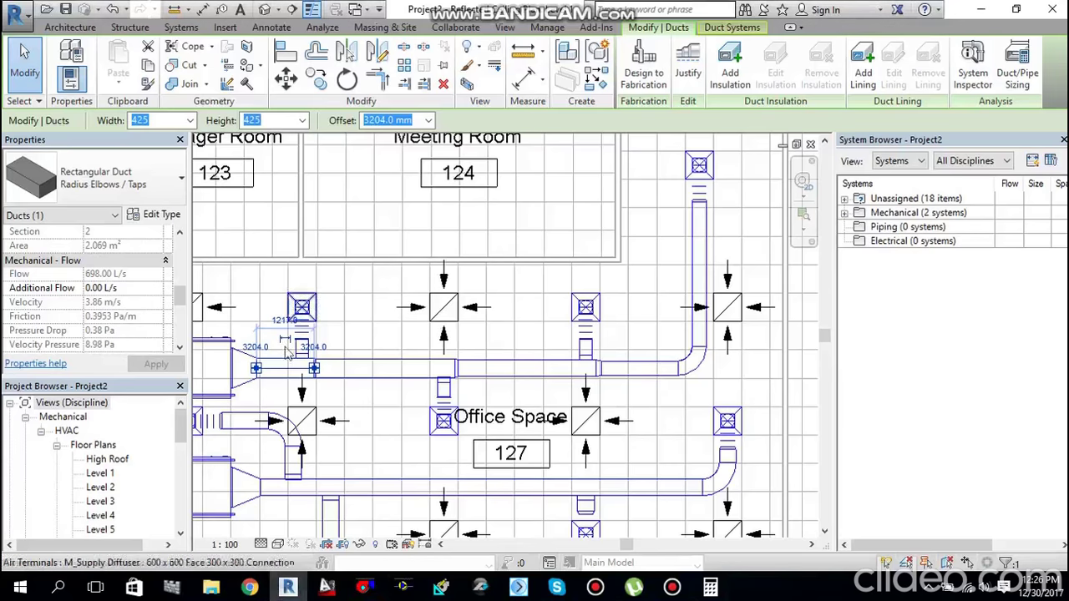
click(710, 587)
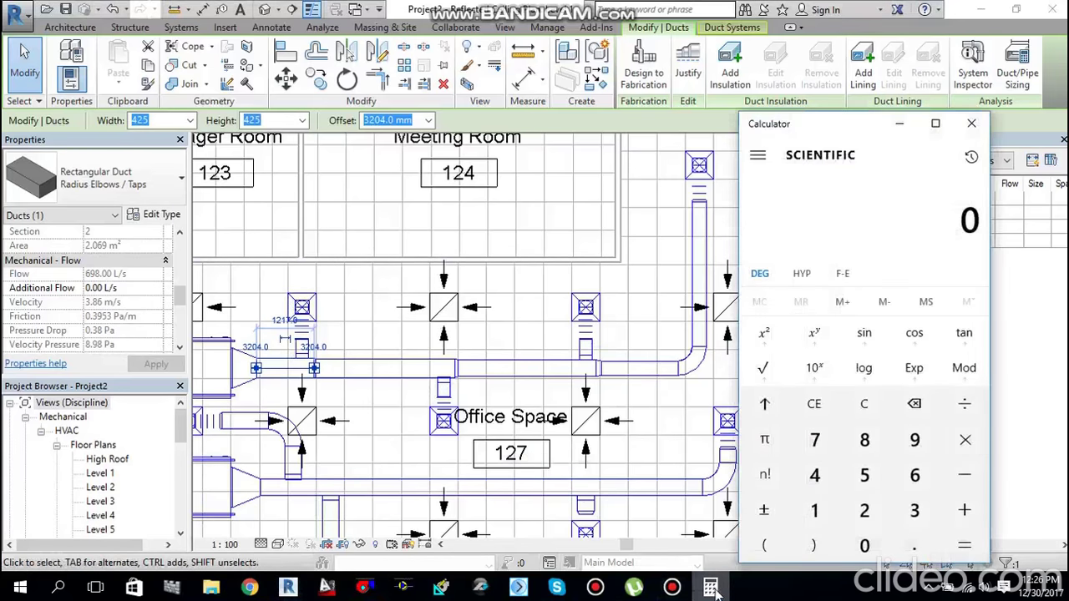
text(20*25)
key(Return)
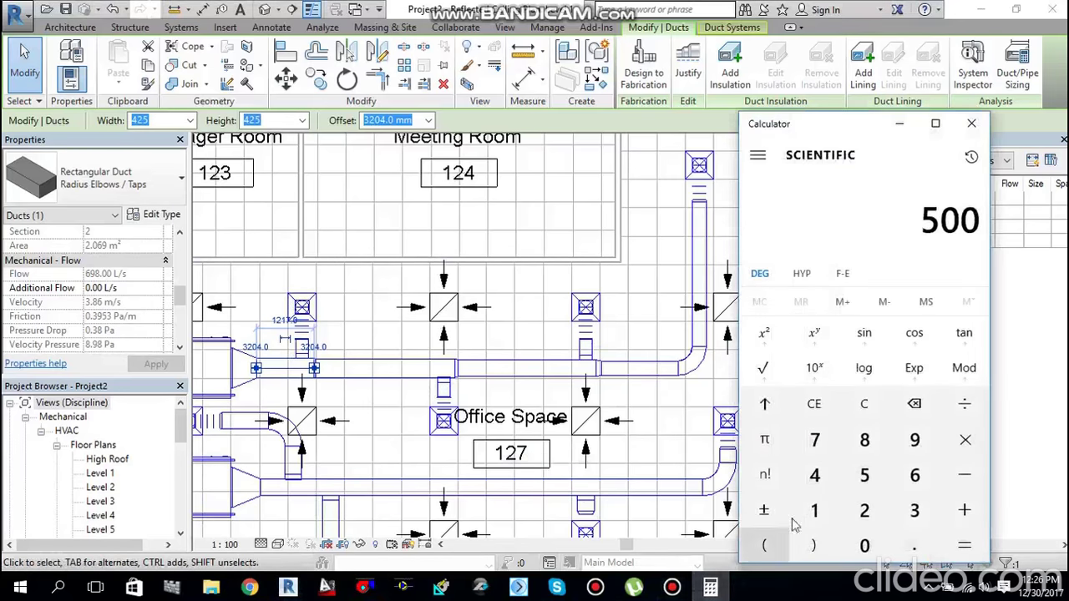
click(864, 404)
text(1)
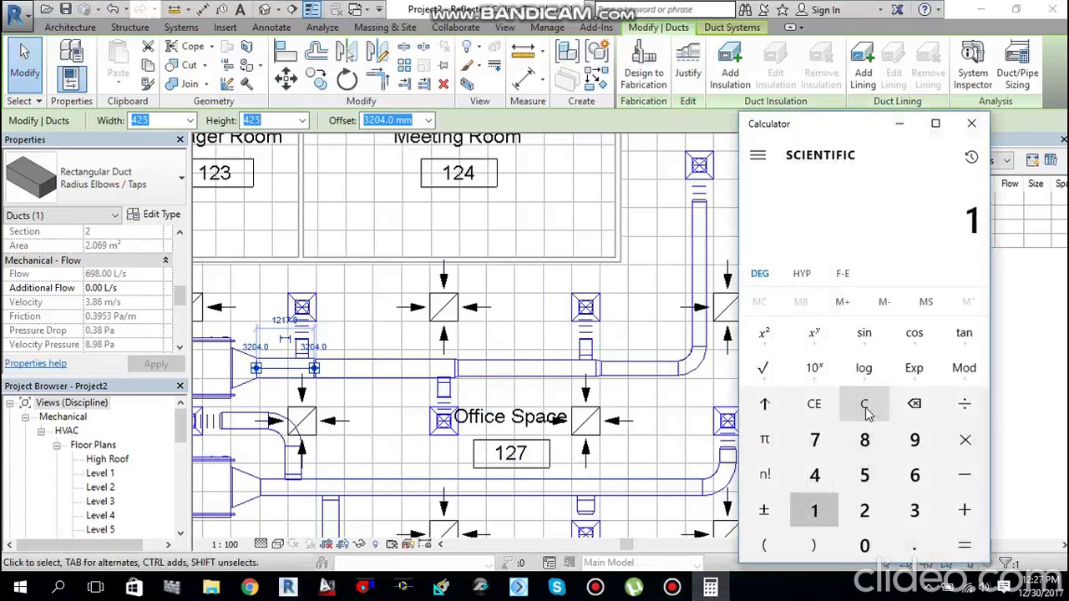
text(6*25)
key(Return)
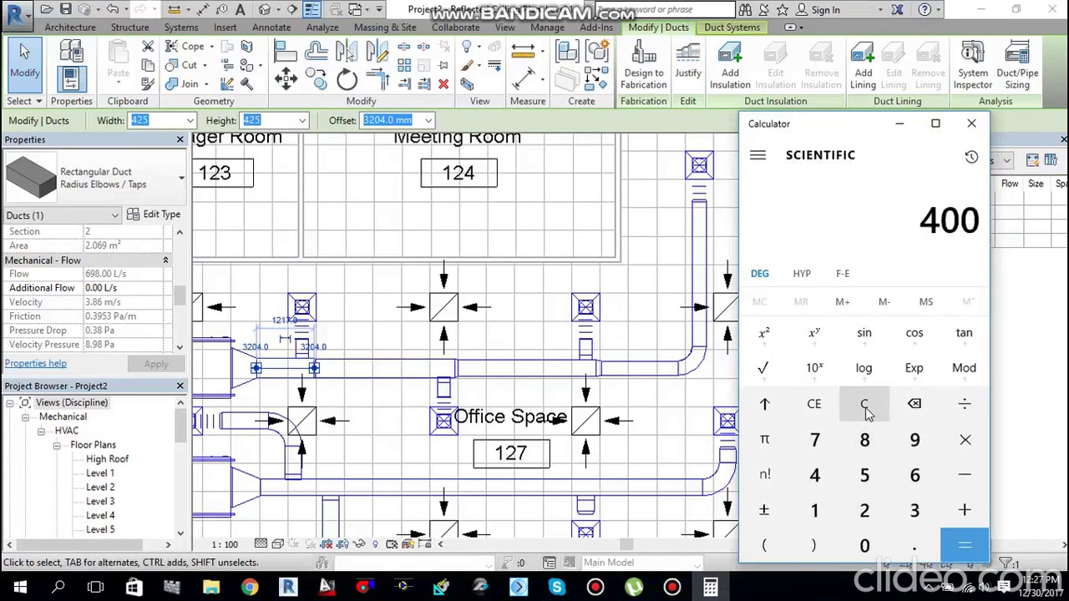
click(899, 123)
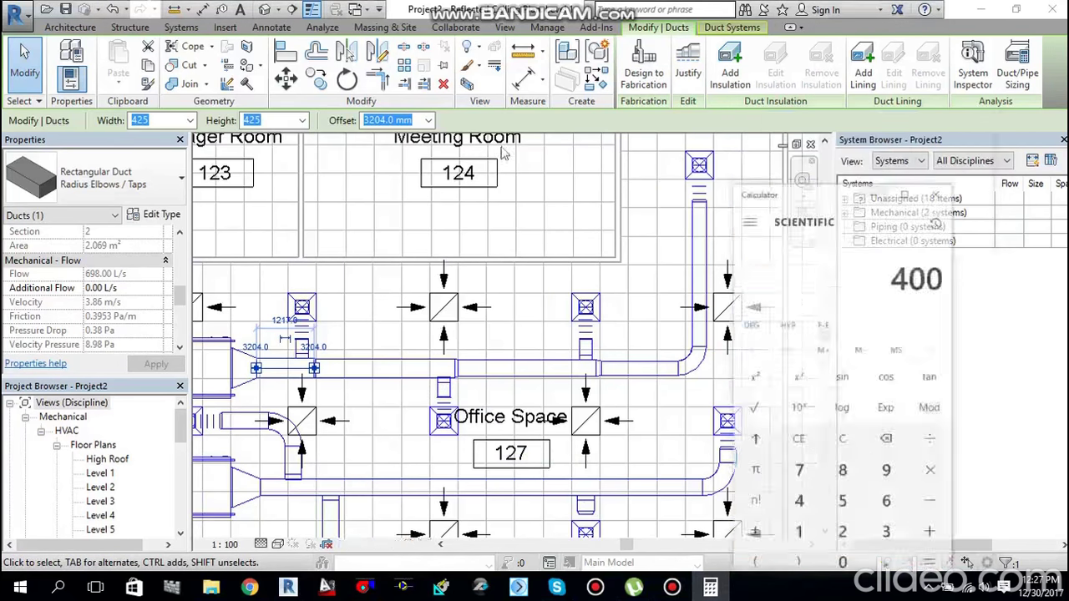
Step: Set the width of the upper main duct segment nearest the equipment to 500 and its height to 400, and clear the selection
click(192, 121)
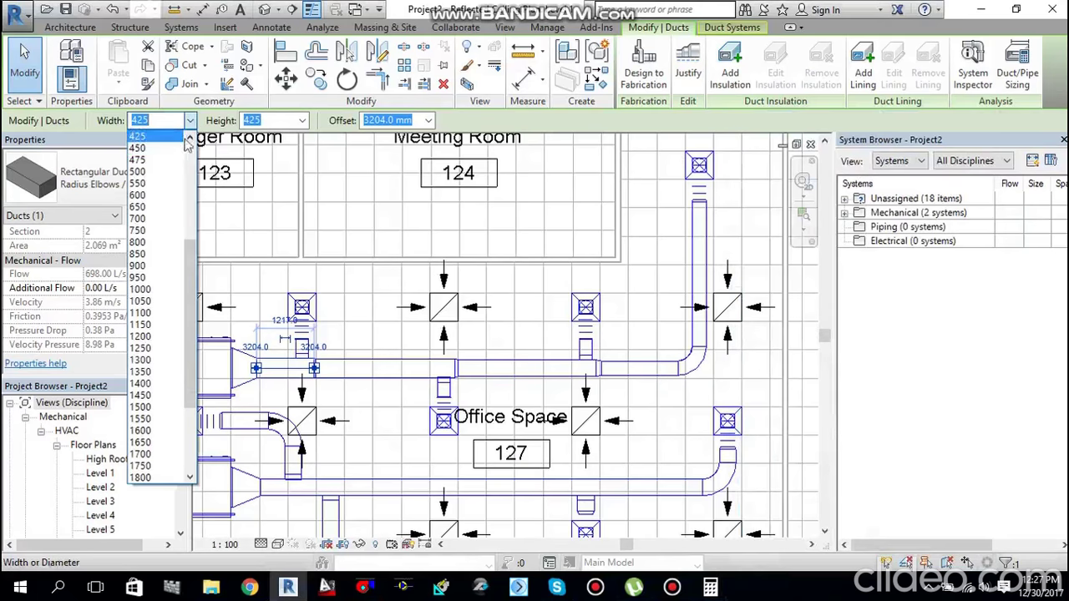
click(160, 173)
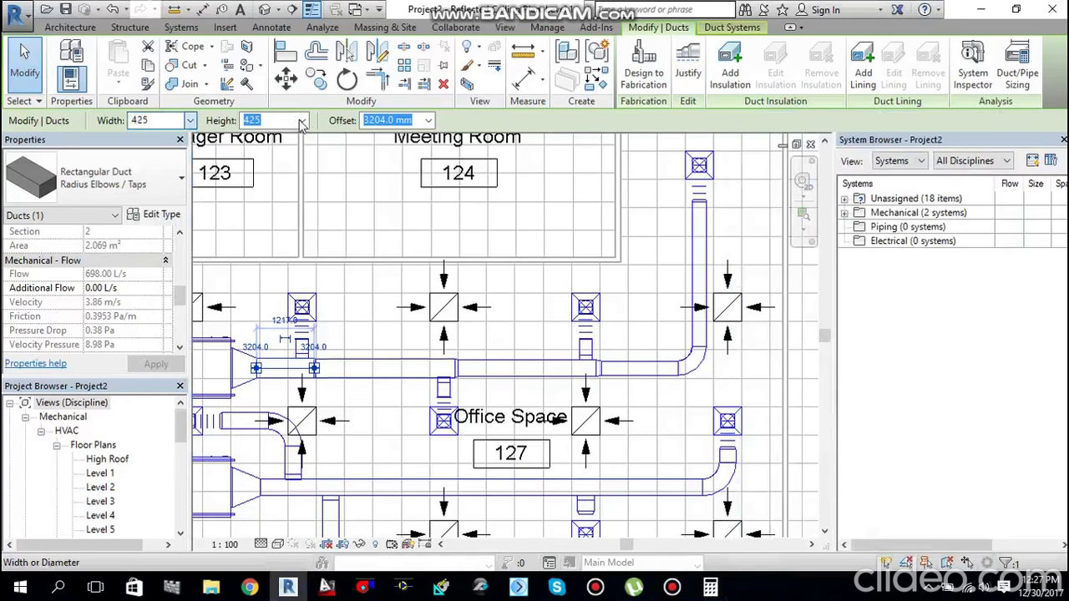
click(302, 121)
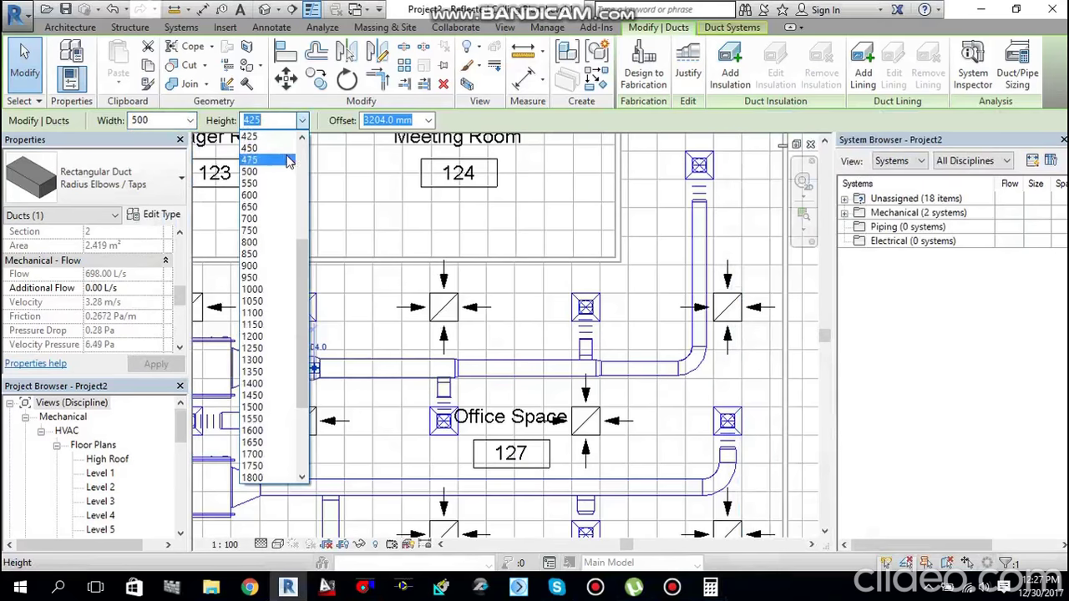
click(259, 207)
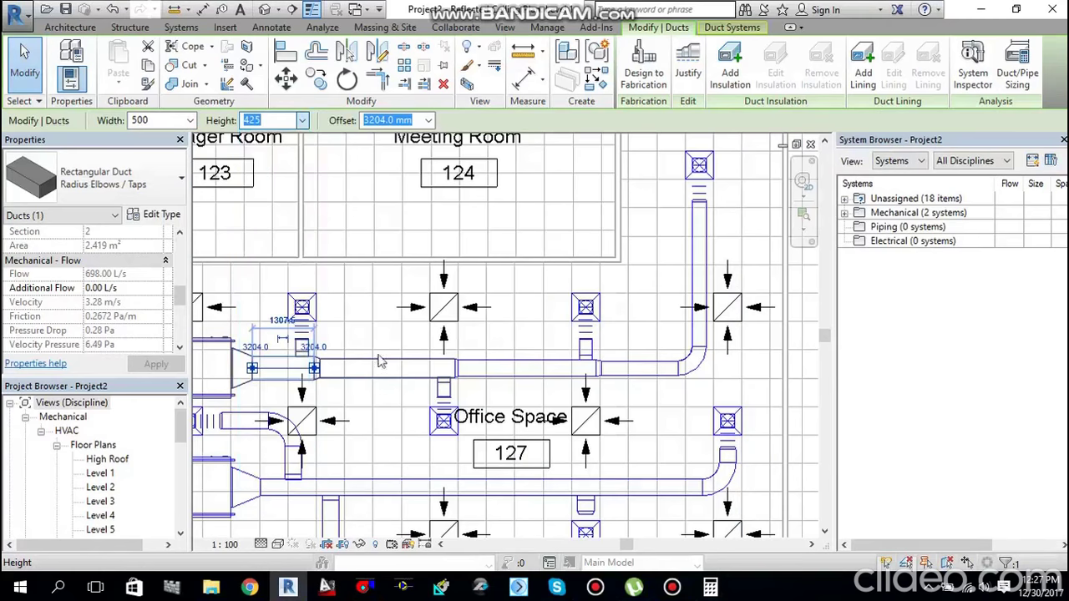
text(400)
key(Return)
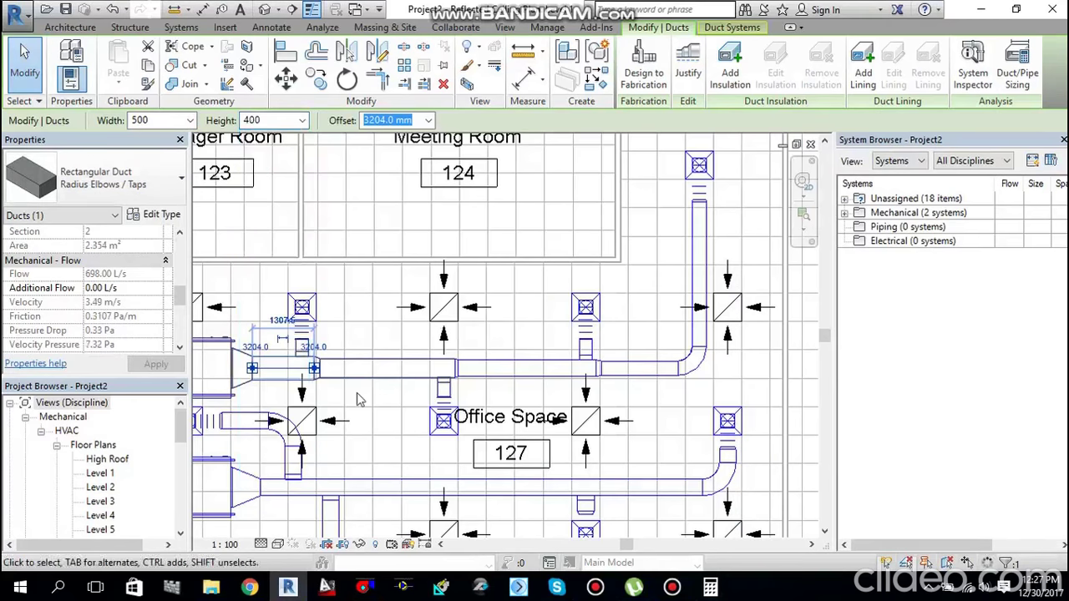
scroll(387, 395, down, 2)
middle_drag(387, 395, 451, 350)
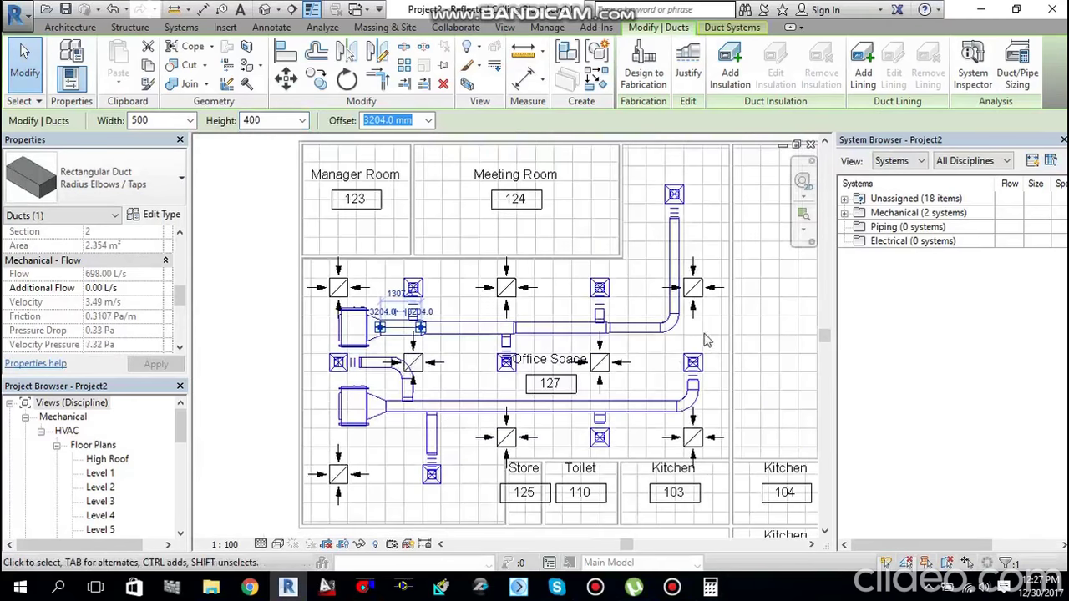
key(Escape)
Step: Select the lower main's duct network up to the equipment and filter the air terminals out of the selection
scroll(434, 434, up, 2)
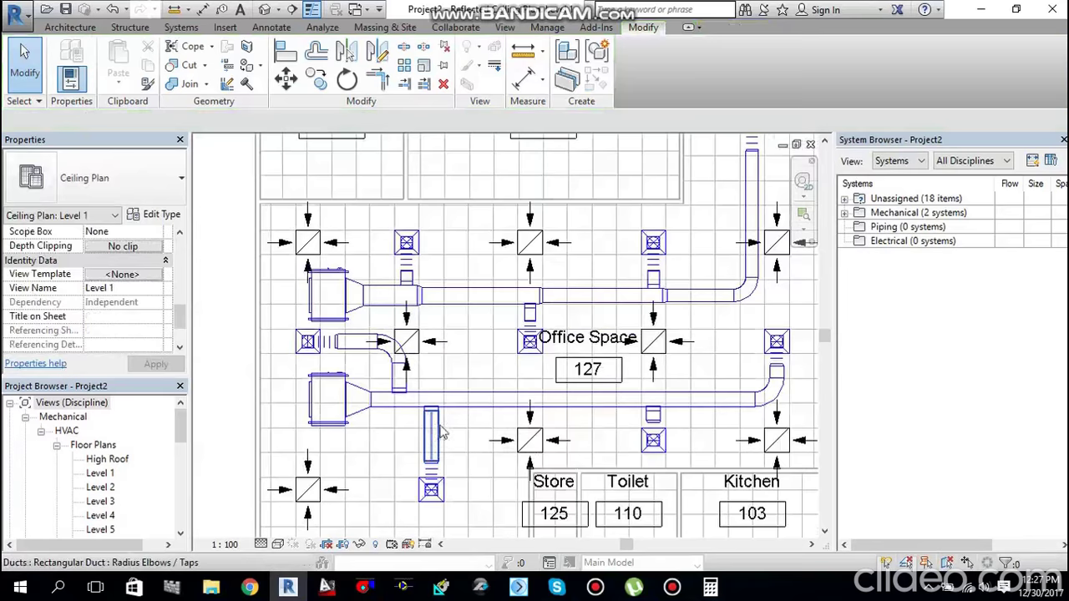
scroll(454, 424, down, 2)
middle_drag(454, 424, 415, 361)
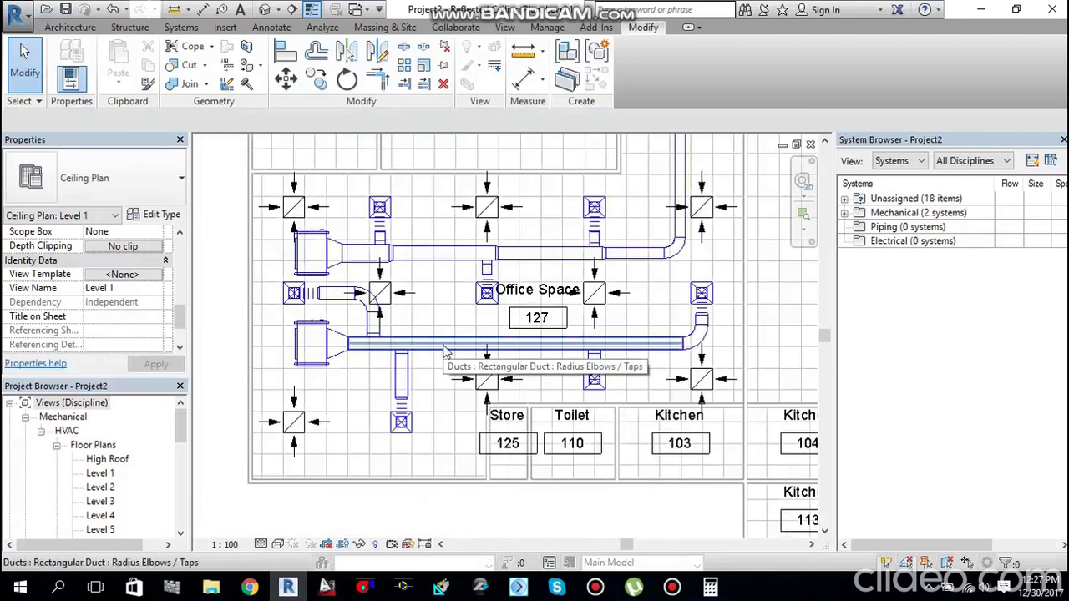
key(Tab)
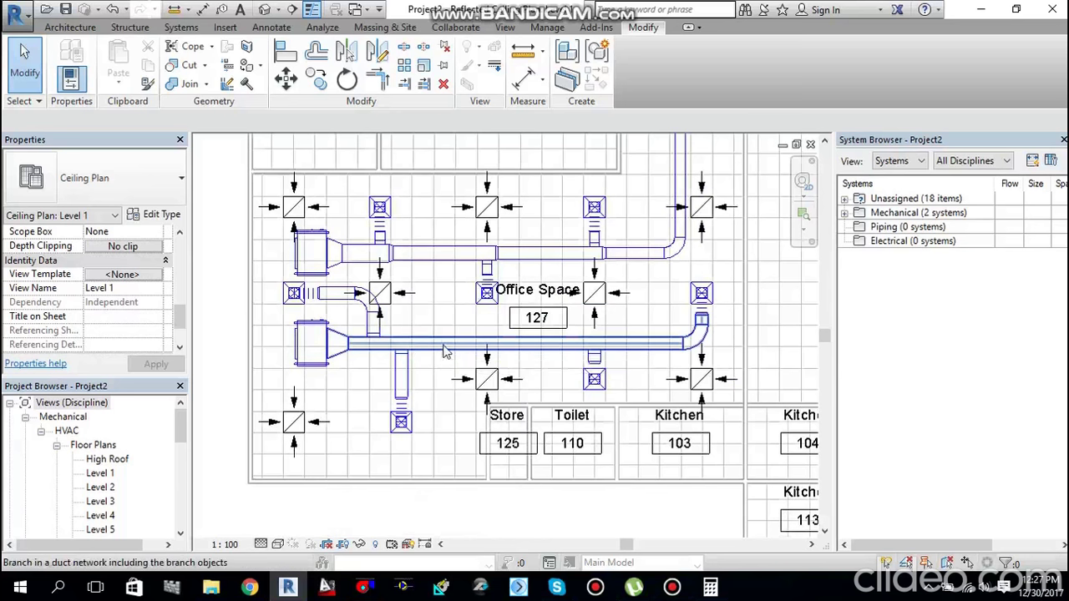
key(Tab)
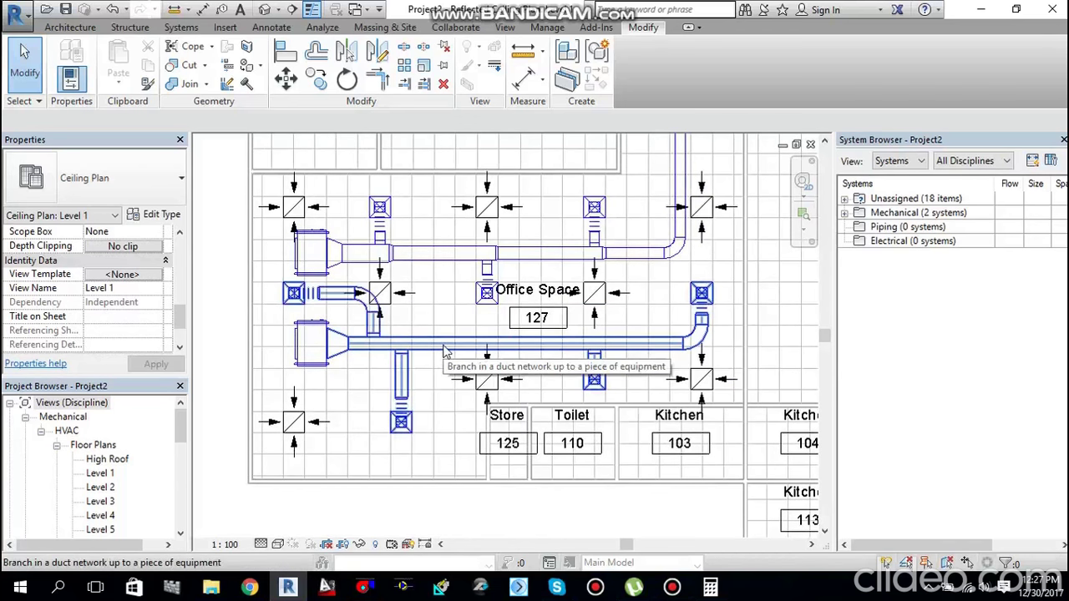
click(445, 351)
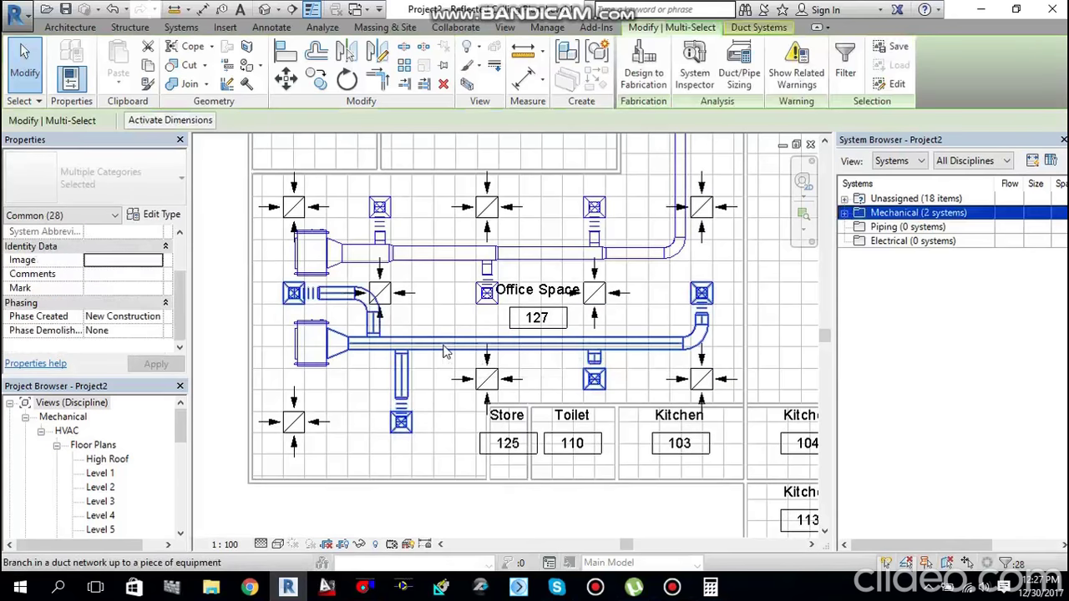
click(845, 71)
click(81, 123)
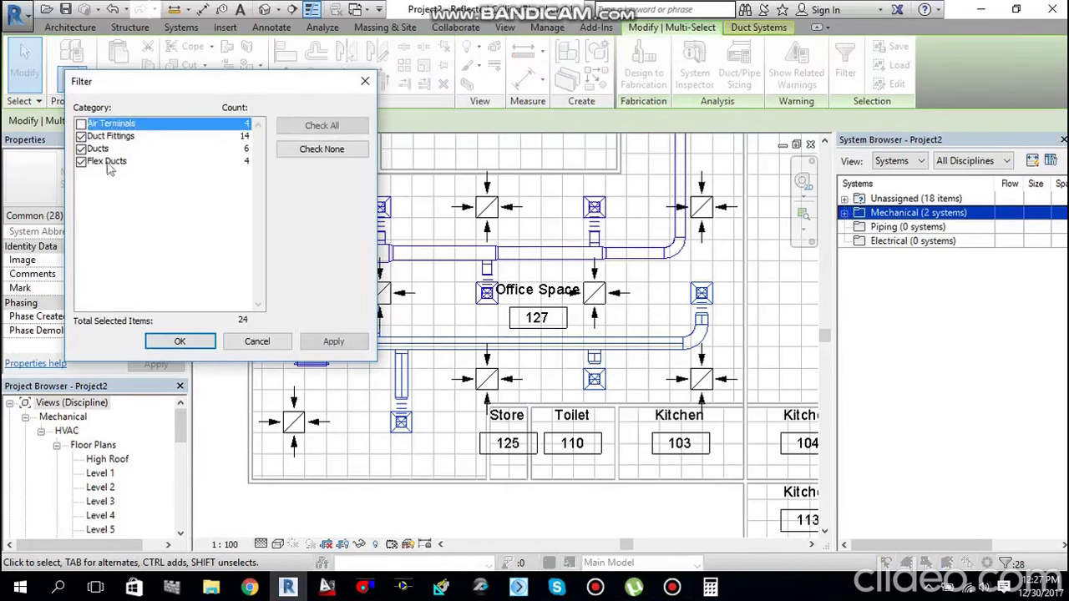
click(178, 343)
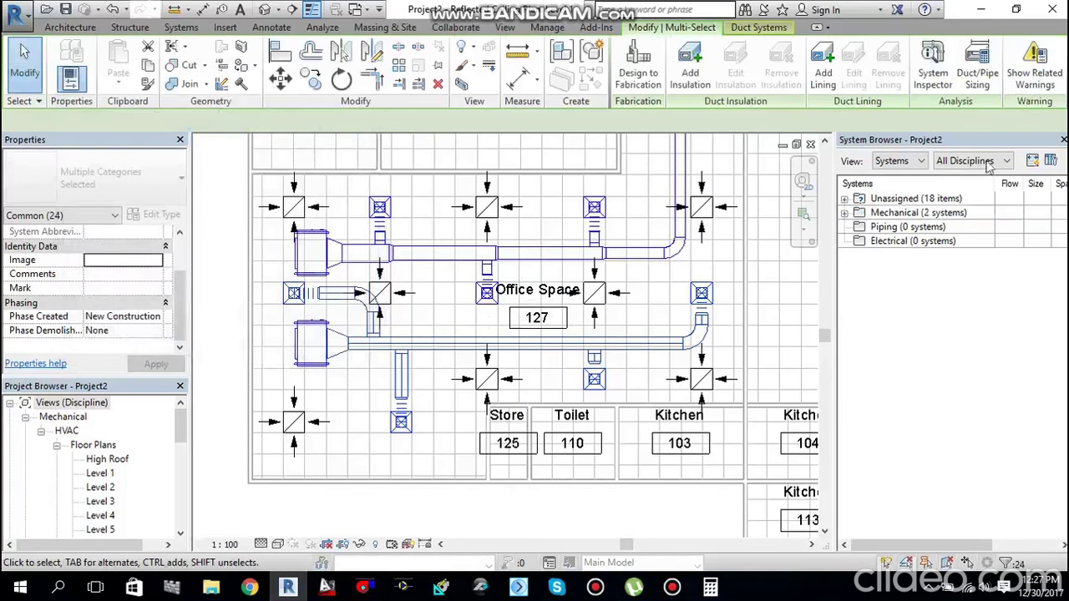
Step: Size the selected ducts by velocity 4.5 m/s and friction 0.40 Pa/m with Calculated Size Only, and clear the selection
click(982, 73)
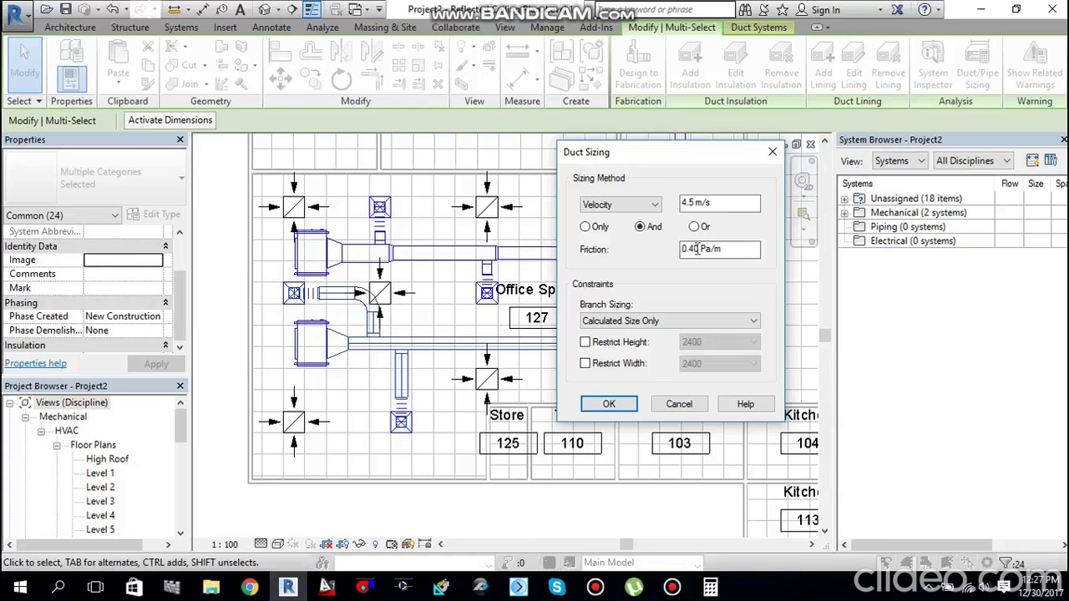
click(609, 404)
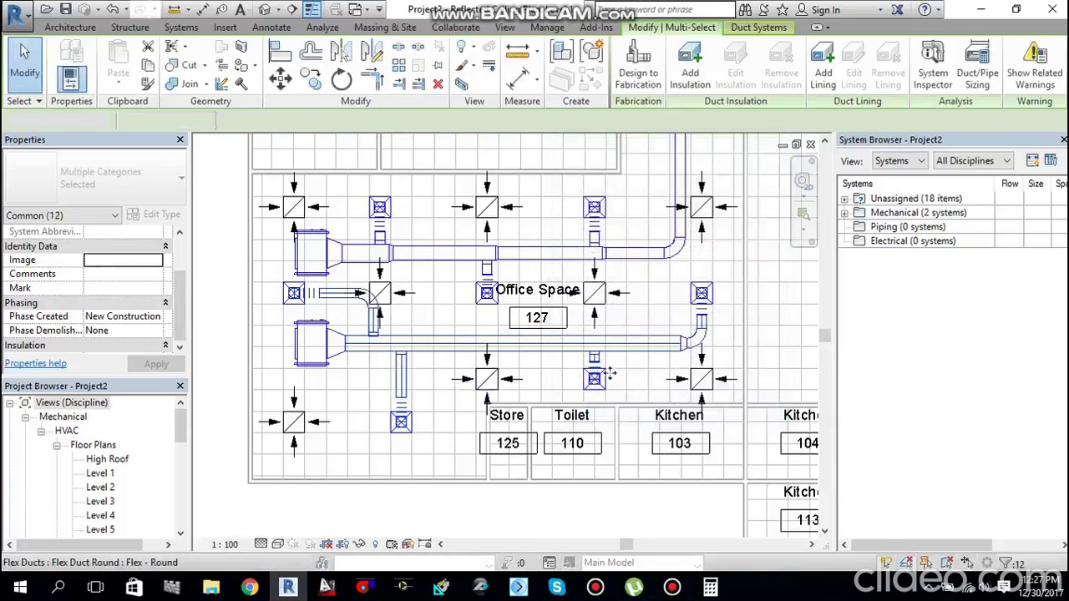
key(Escape)
Step: Split the lower main duct just past each of its three branch takeoffs
scroll(618, 375, up, 1)
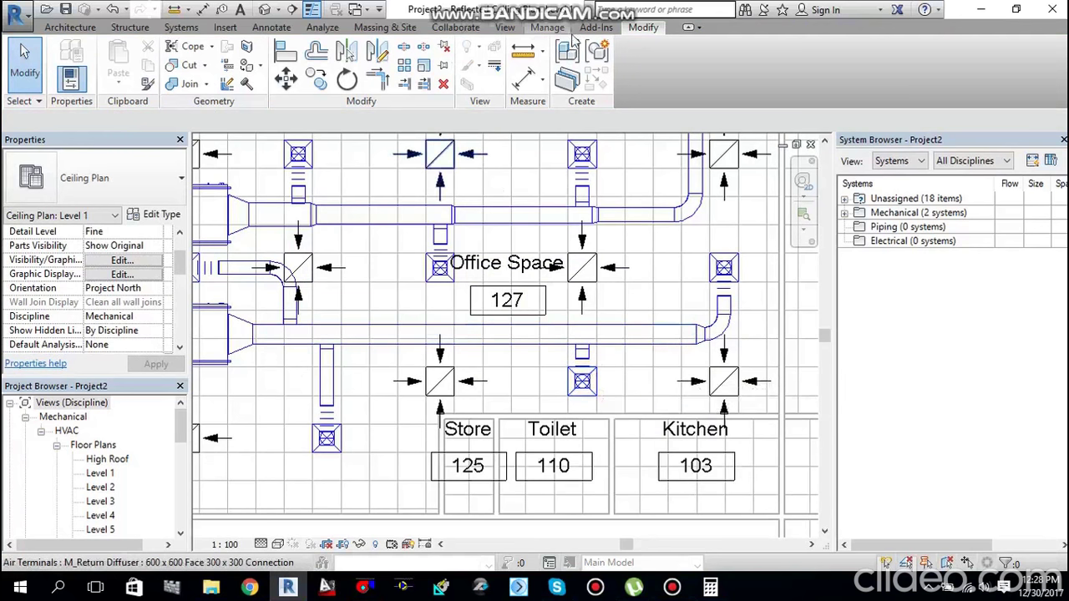
click(403, 51)
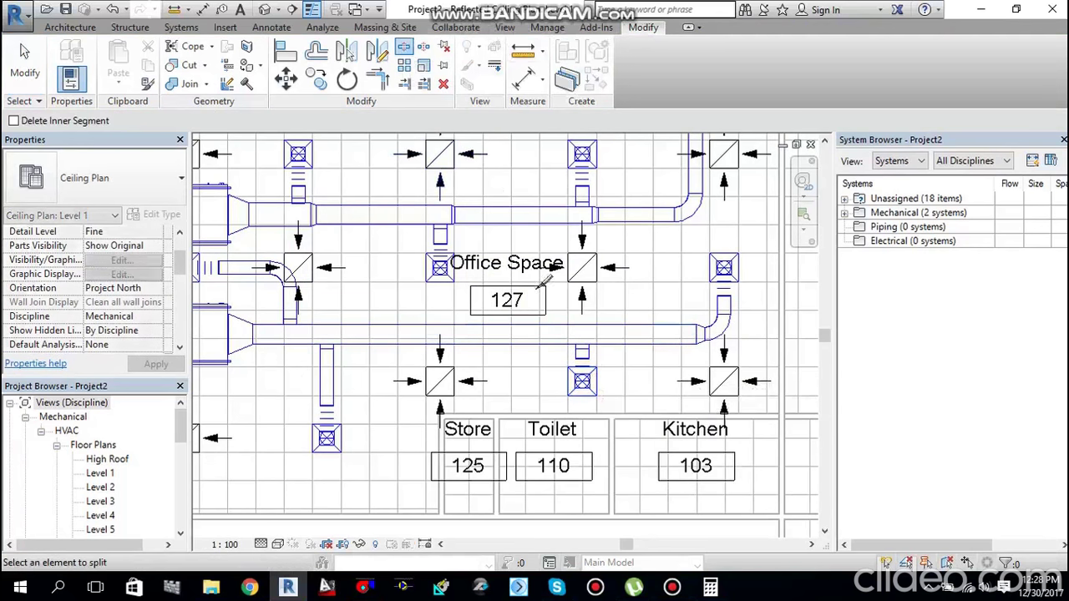
scroll(594, 394, up, 3)
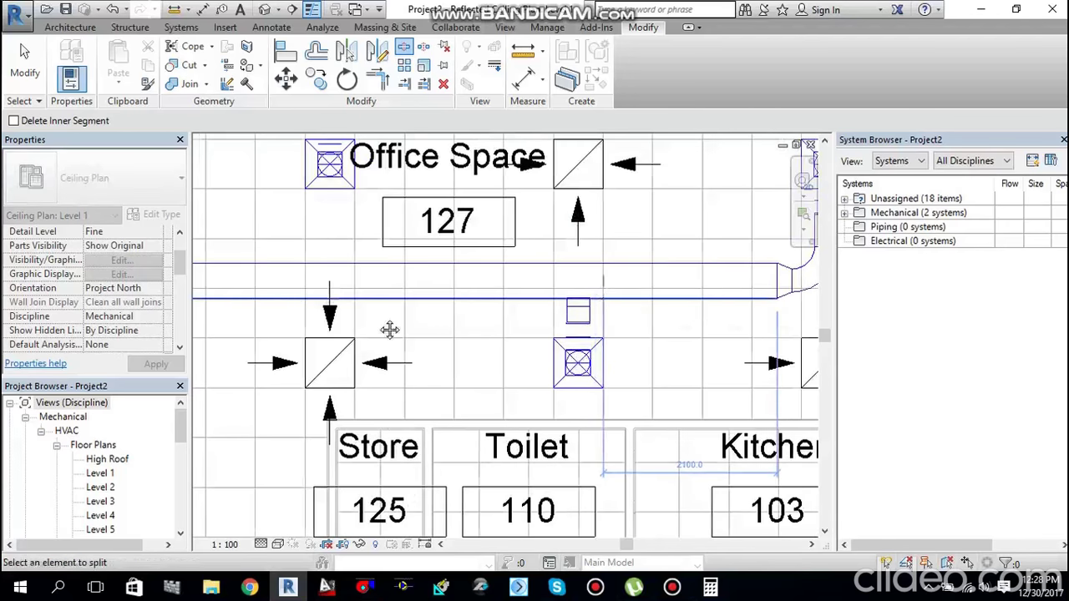
scroll(389, 332, down, 2)
scroll(372, 305, up, 2)
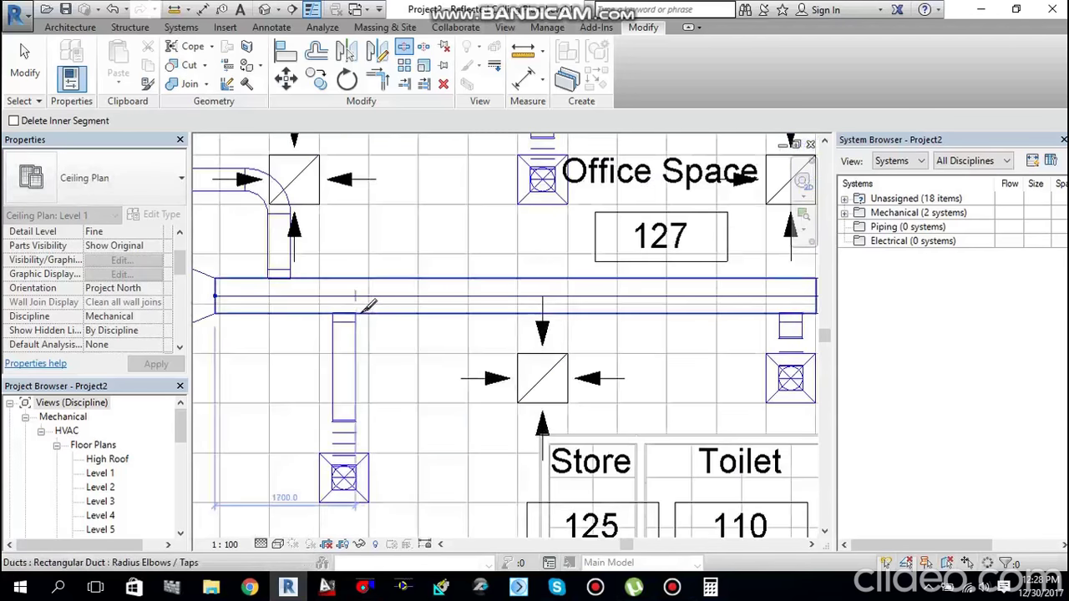
scroll(371, 307, up, 1)
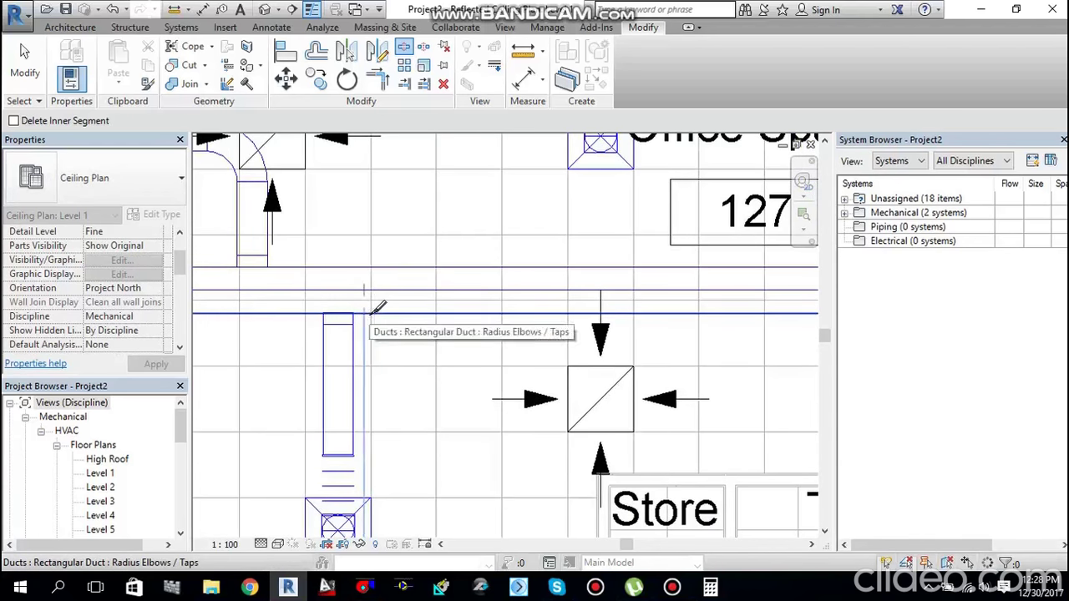
click(376, 306)
scroll(289, 309, up, 1)
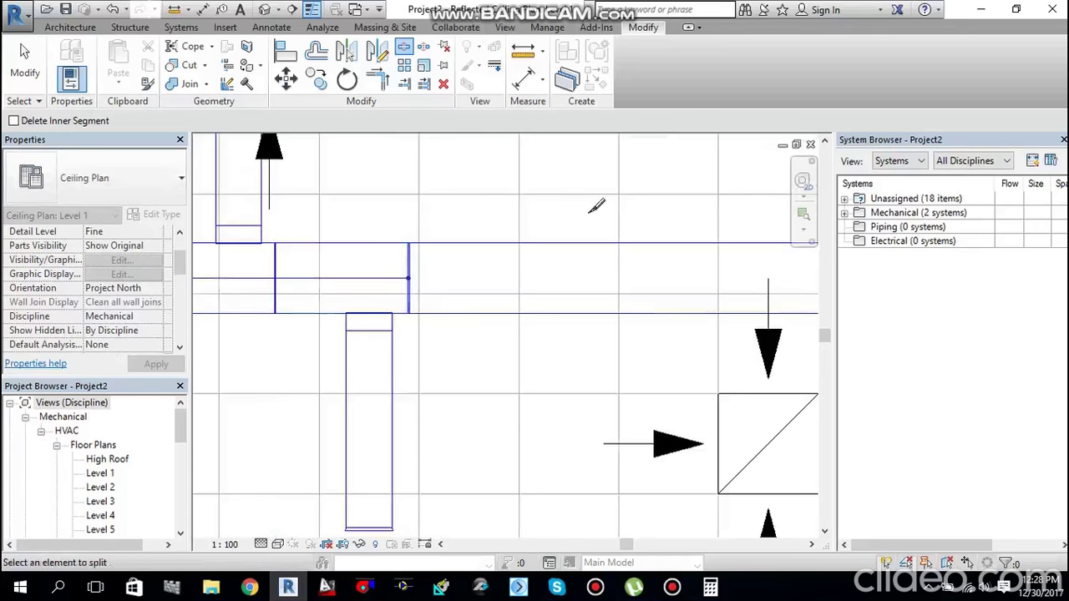
key(Escape)
Step: Size the lower main's last segment before the elbow by velocity 4.5 m/s and friction 0.40 Pa/m
scroll(649, 292, down, 4)
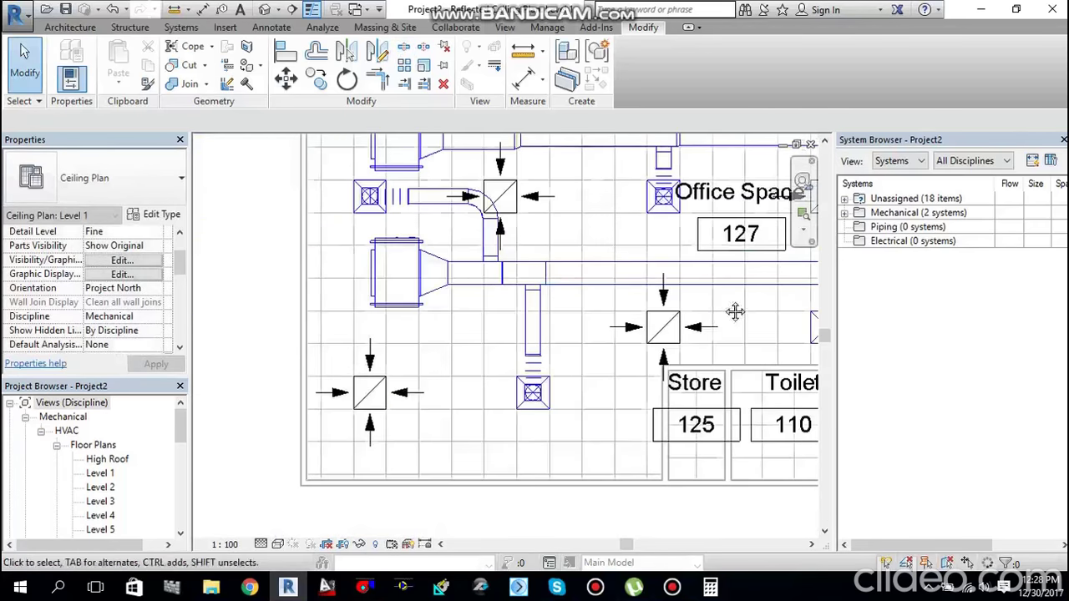
middle_drag(734, 308, 594, 317)
scroll(752, 300, down, 1)
middle_drag(777, 298, 685, 288)
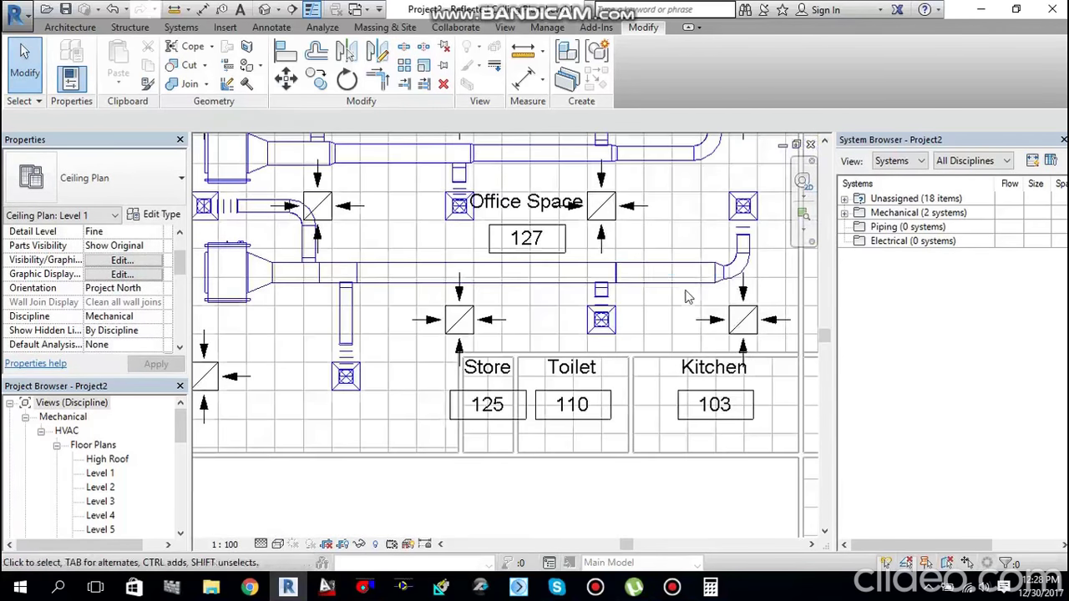
click(684, 286)
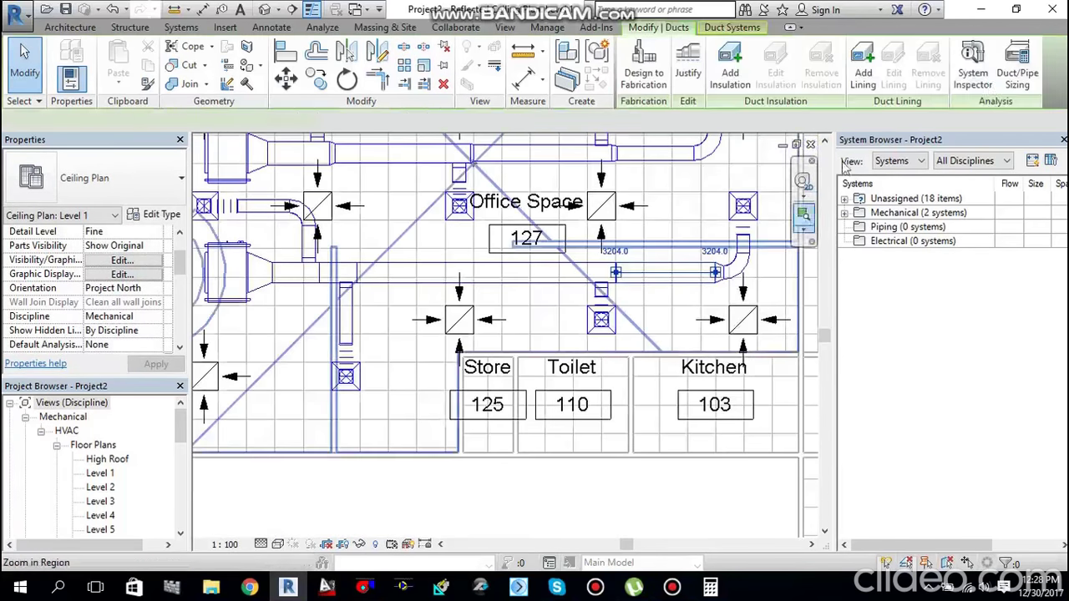
click(1012, 83)
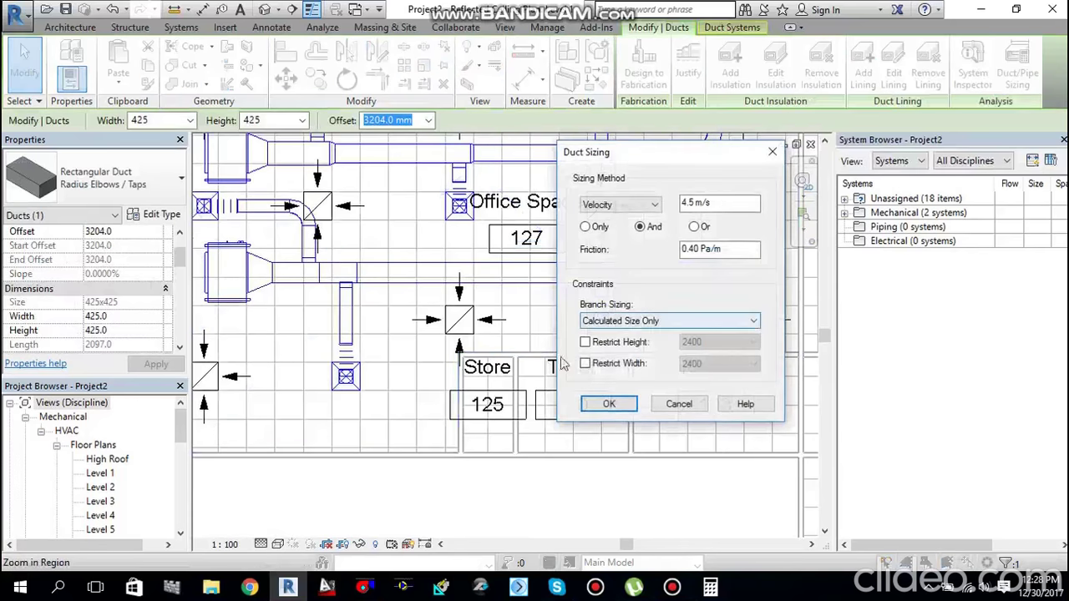
click(609, 404)
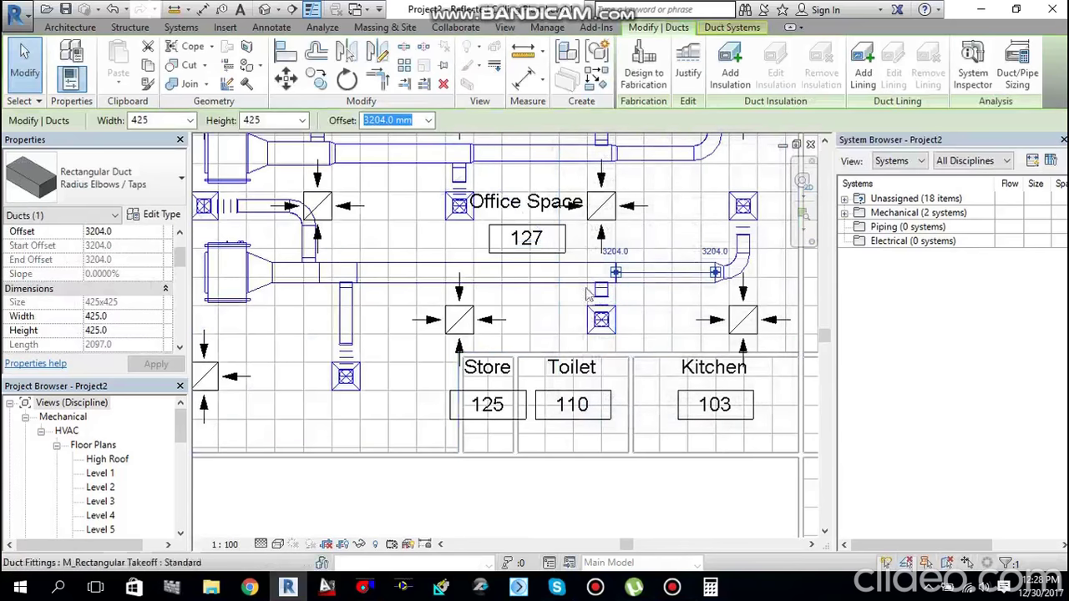
Step: Size the lower main's long middle segment and the short segment nearer the equipment, each by velocity 4.5 m/s and friction 0.40 Pa/m
click(1013, 81)
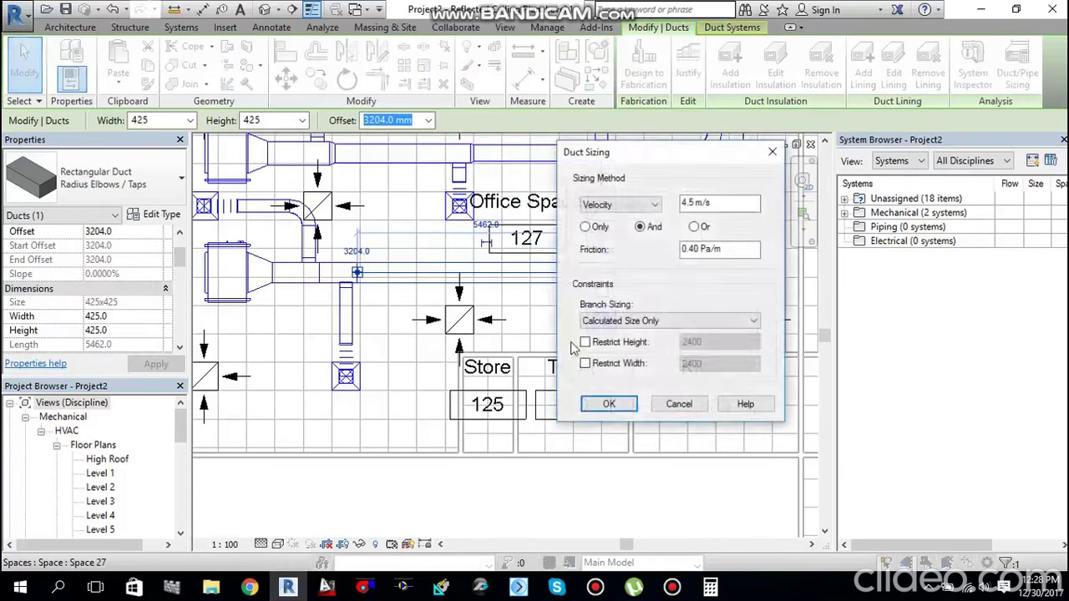
click(609, 404)
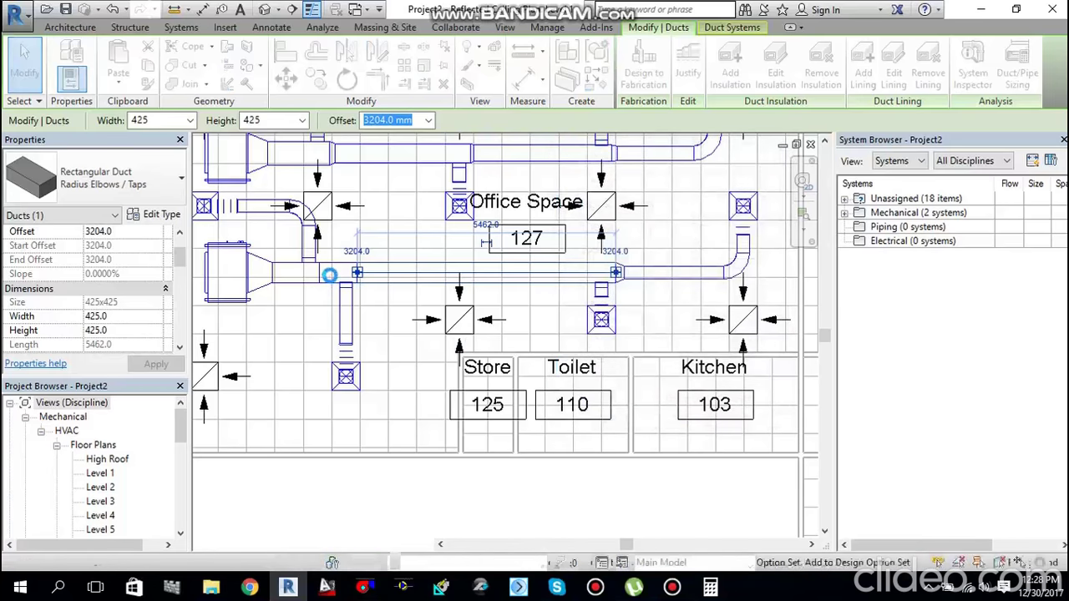
click(334, 275)
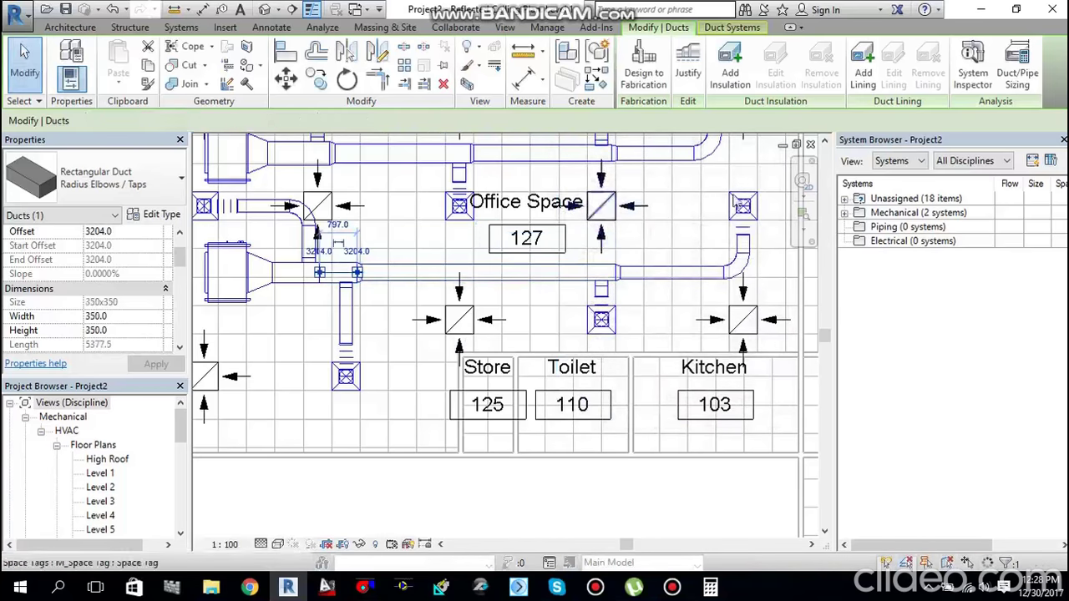
click(1016, 77)
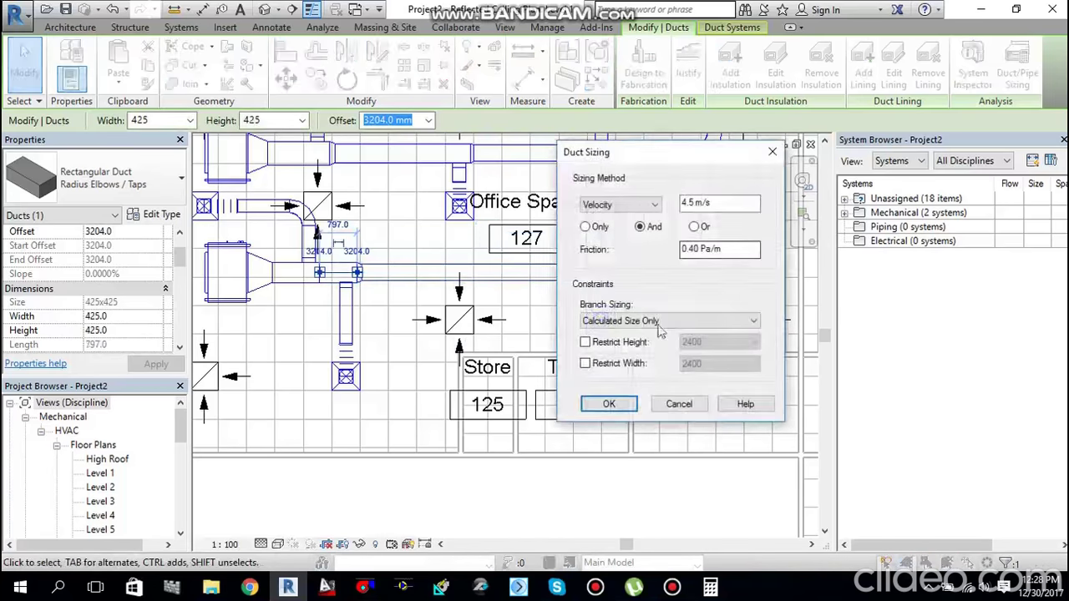
click(609, 405)
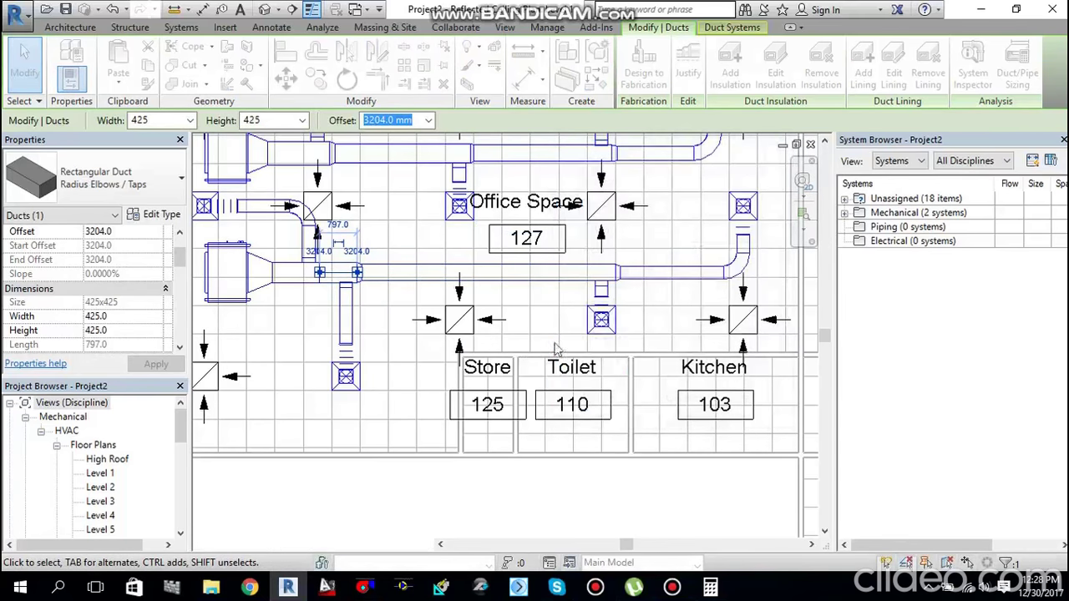
click(384, 309)
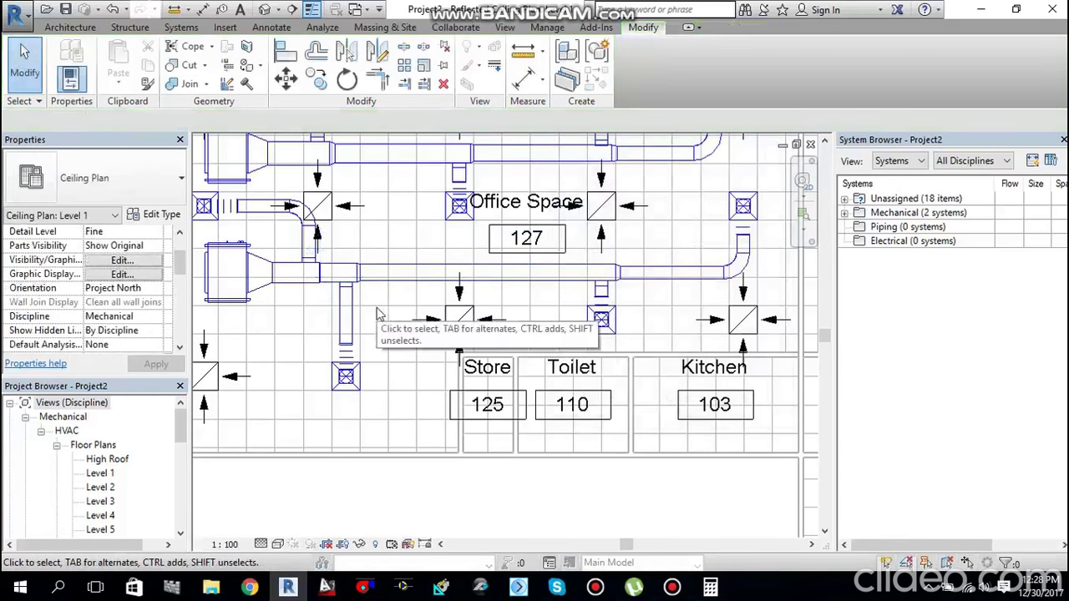
Step: Check the width and height of the upper main's last horizontal segment before its elbow
scroll(585, 301, down, 3)
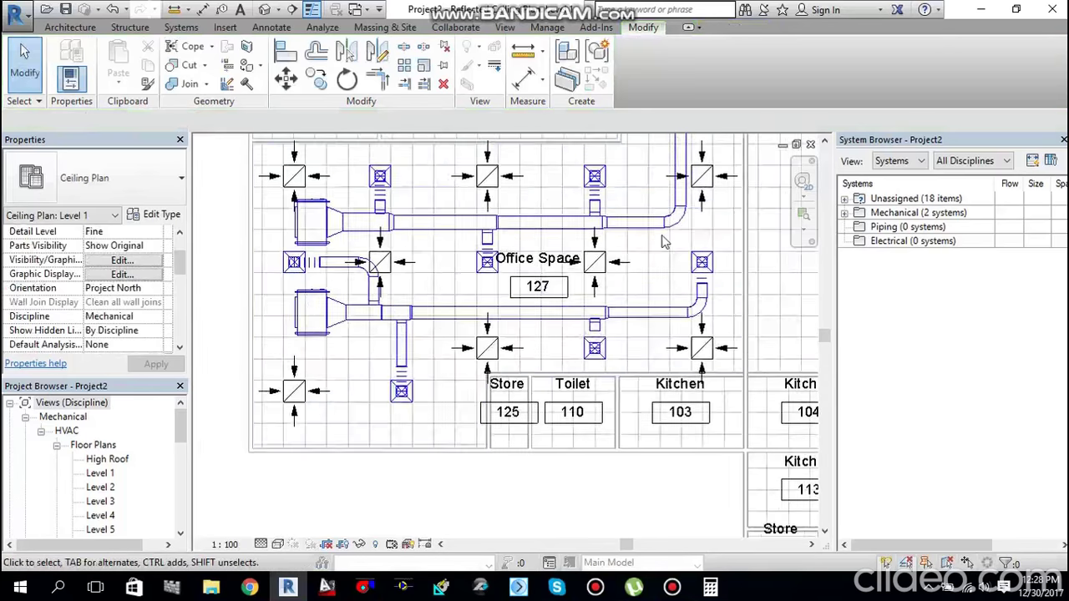
middle_drag(657, 242, 614, 299)
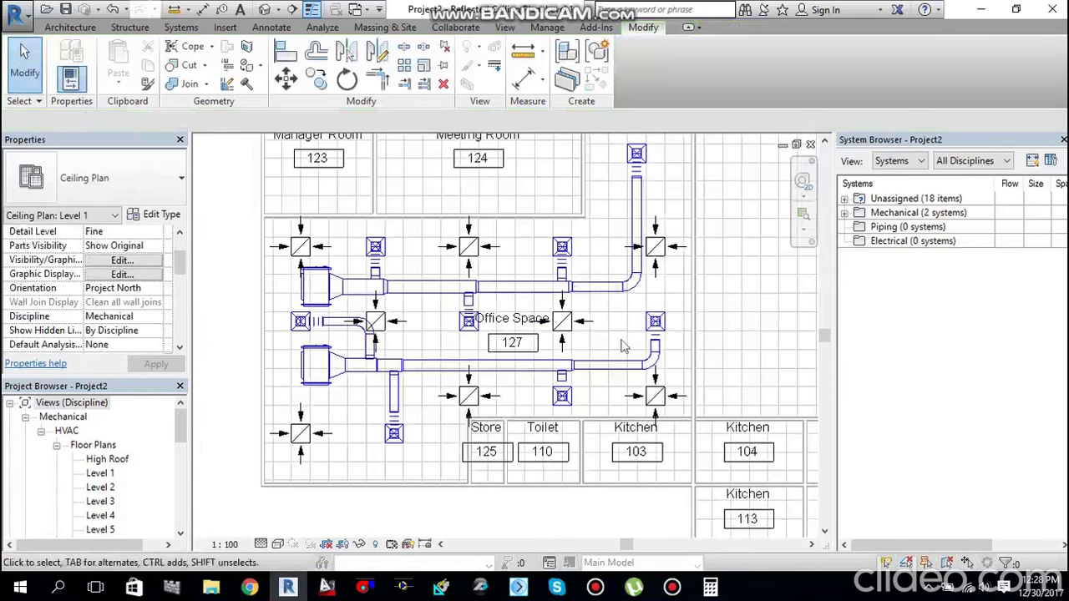
click(614, 299)
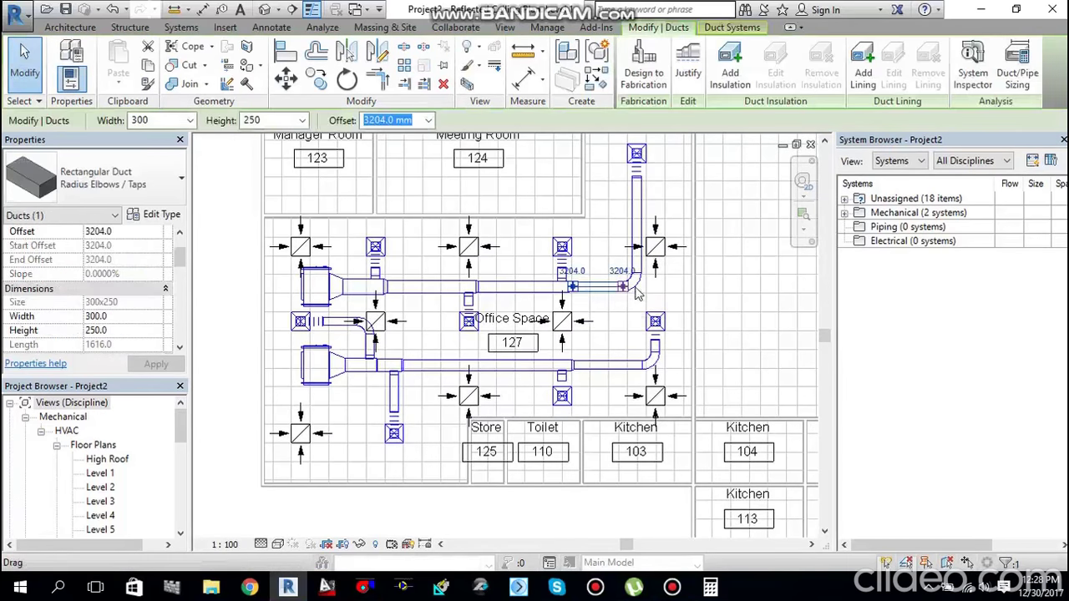
scroll(619, 328, up, 1)
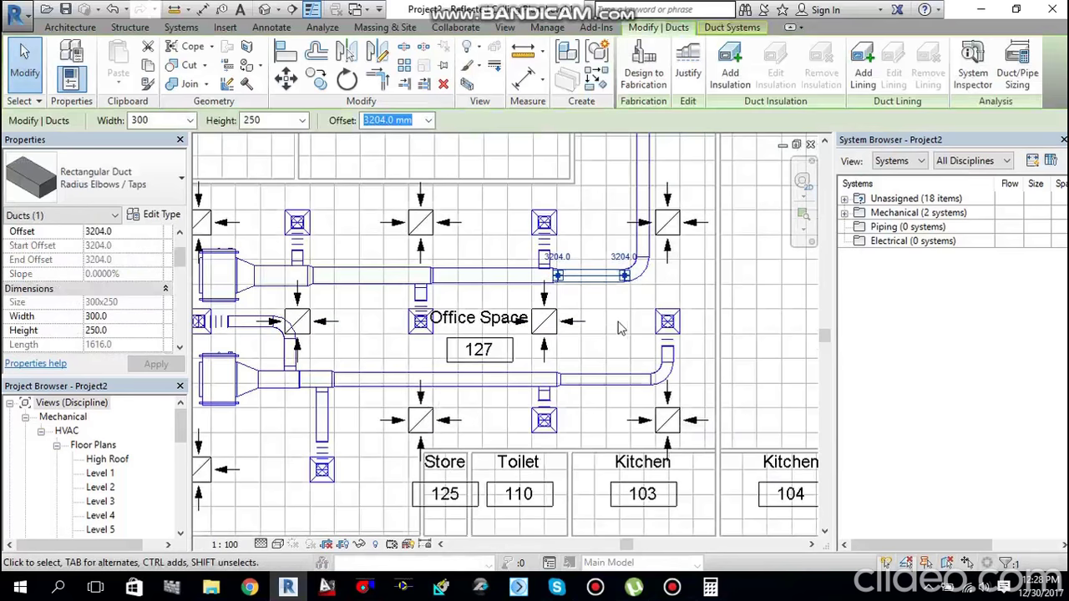
scroll(628, 305, down, 1)
middle_drag(619, 273, 612, 334)
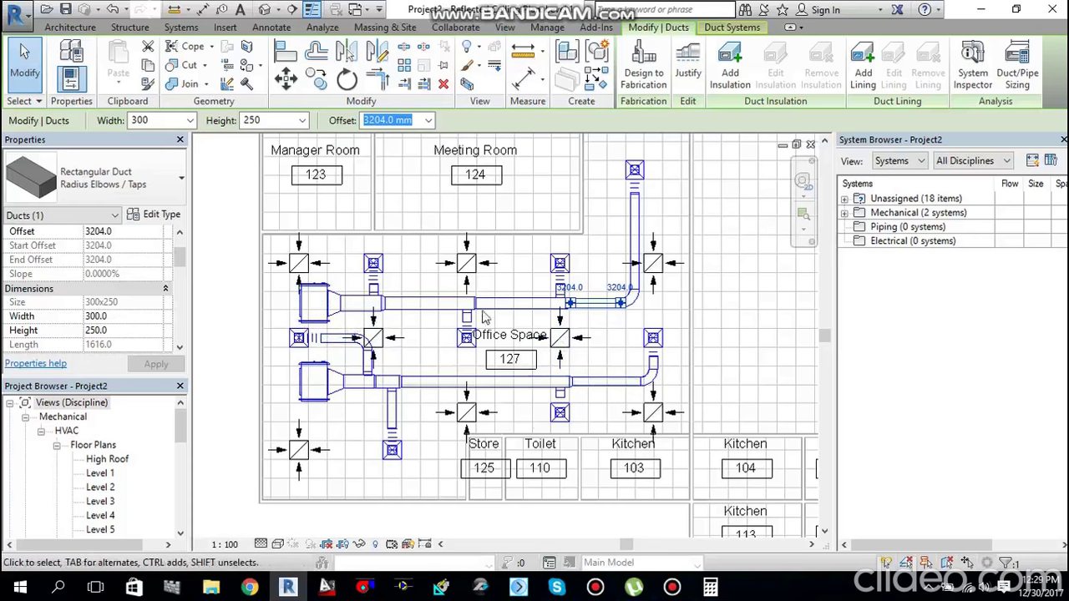
scroll(607, 355, up, 2)
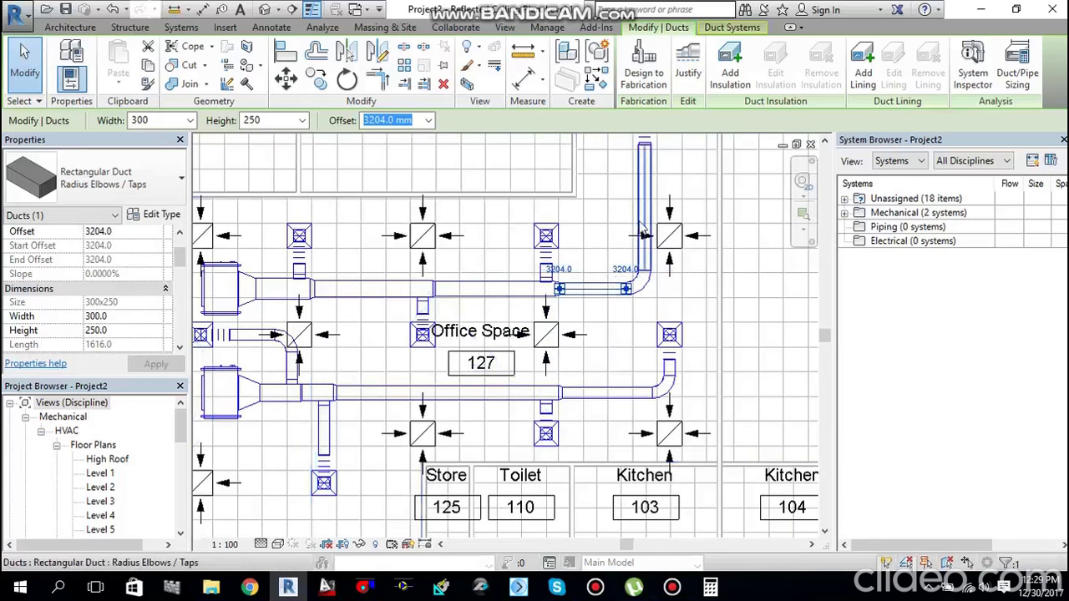
Step: Set the lower main's last segment, its elbow and the short end-diffuser duct together to a width of 300 mm and adjust their height
click(660, 394)
drag(664, 397, 674, 376)
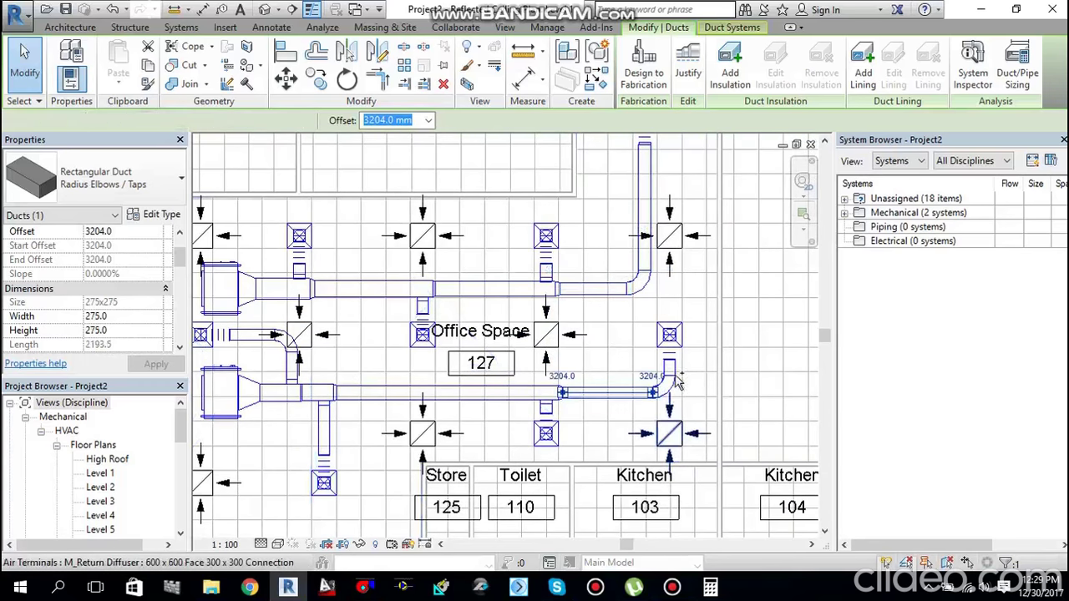
key(Escape)
scroll(678, 384, up, 2)
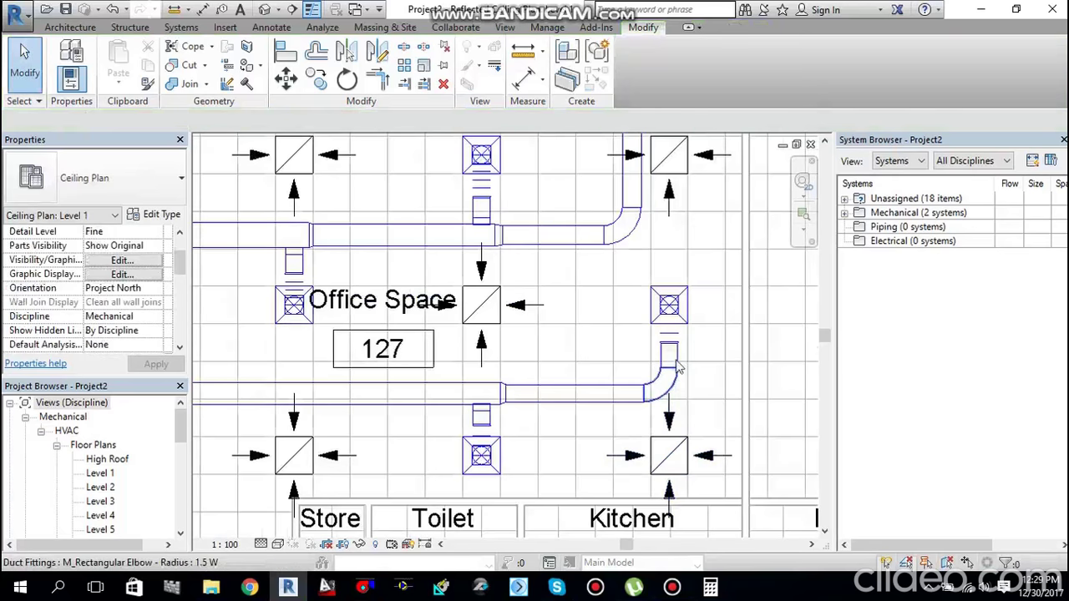
click(678, 367)
ctrl+click(600, 399)
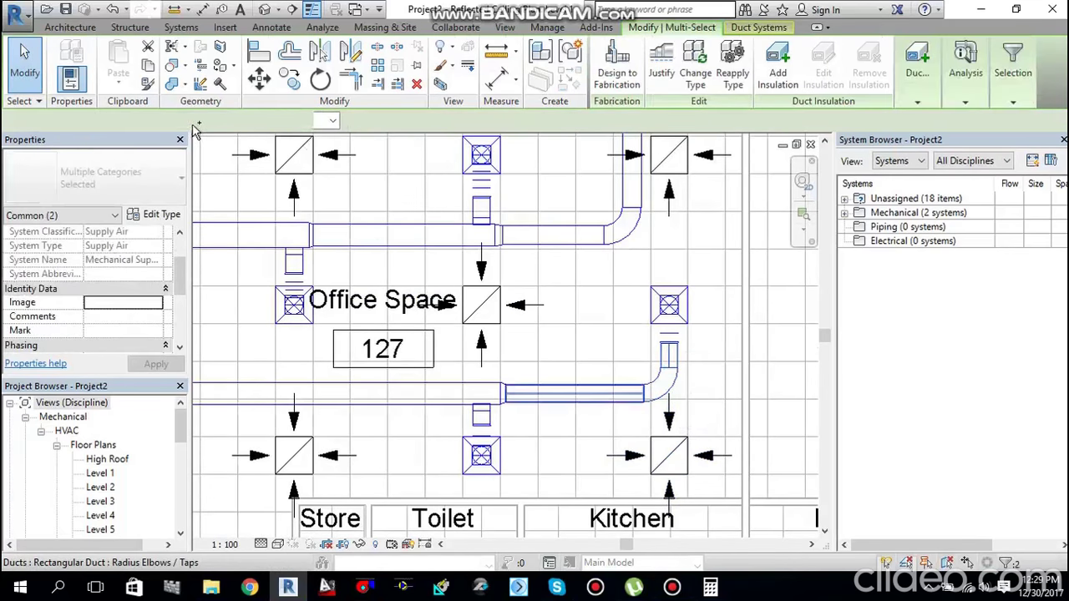
click(220, 120)
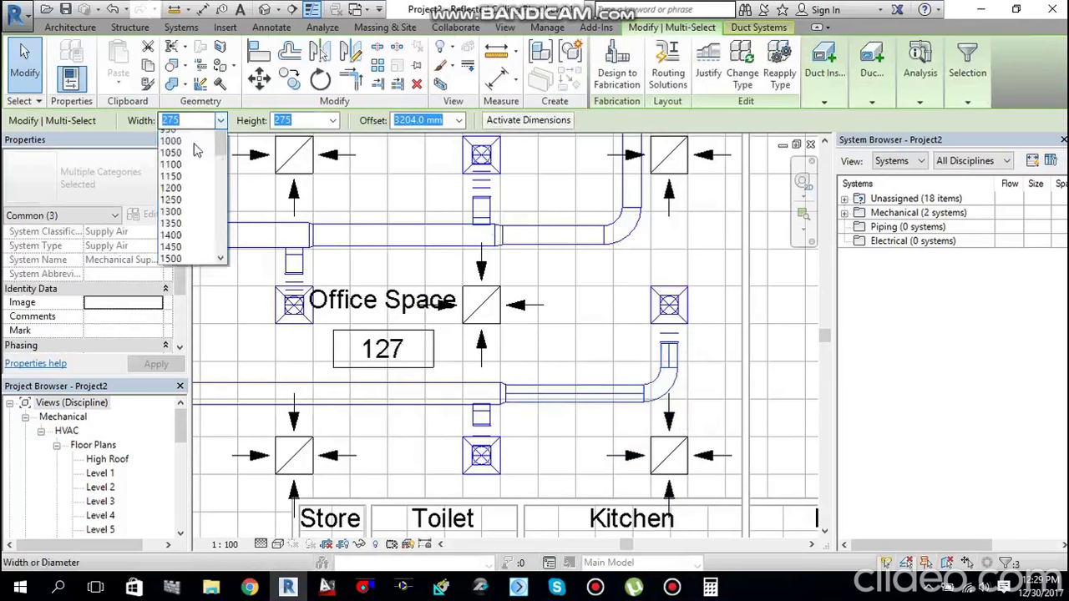
click(311, 132)
click(333, 121)
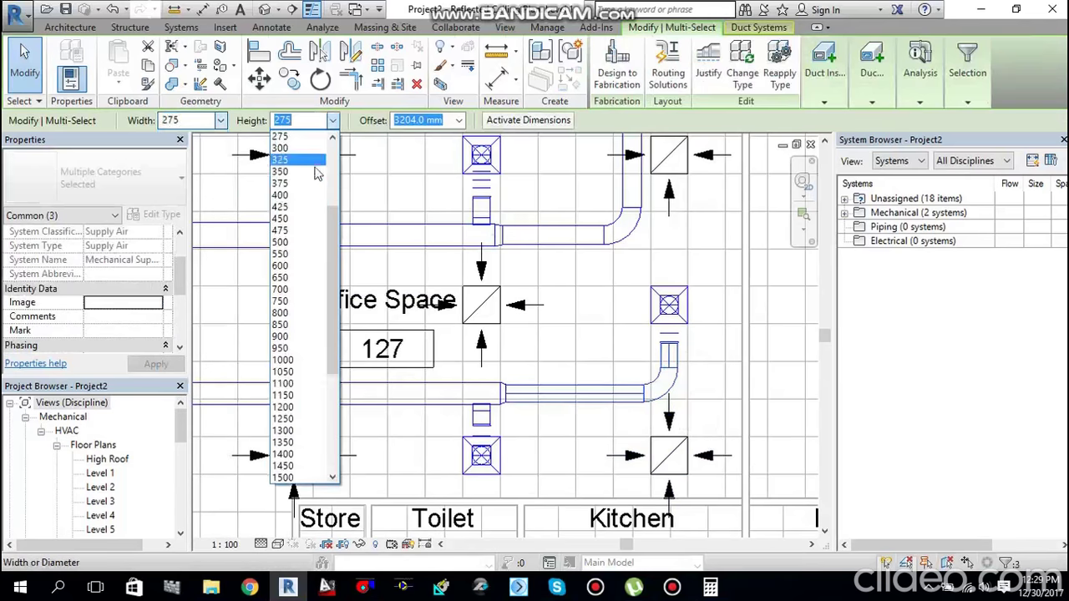
scroll(307, 209, up, 1)
click(311, 171)
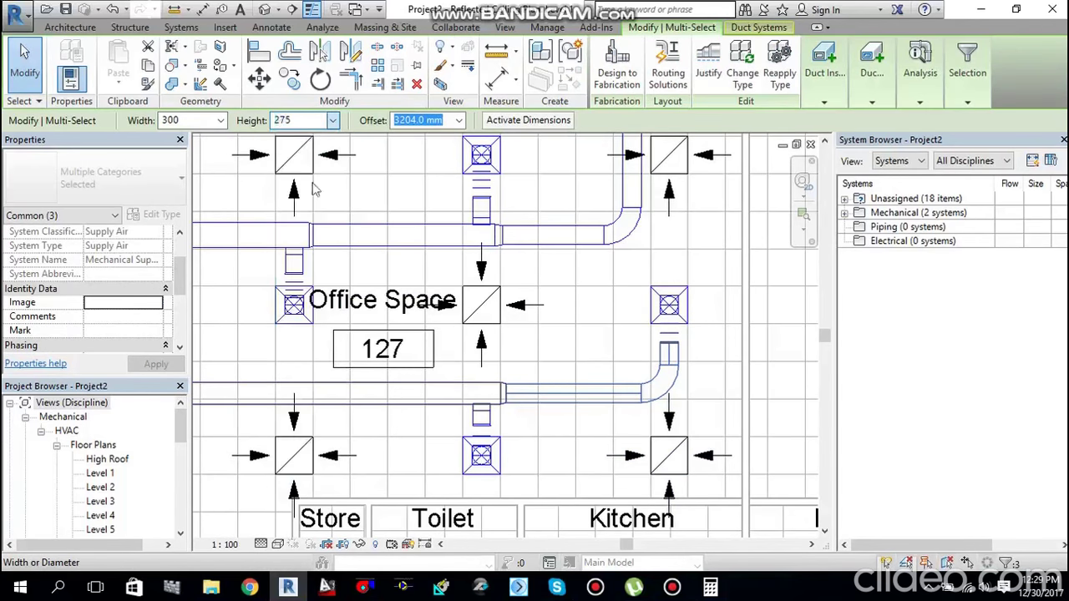
key(Escape)
scroll(489, 334, down, 3)
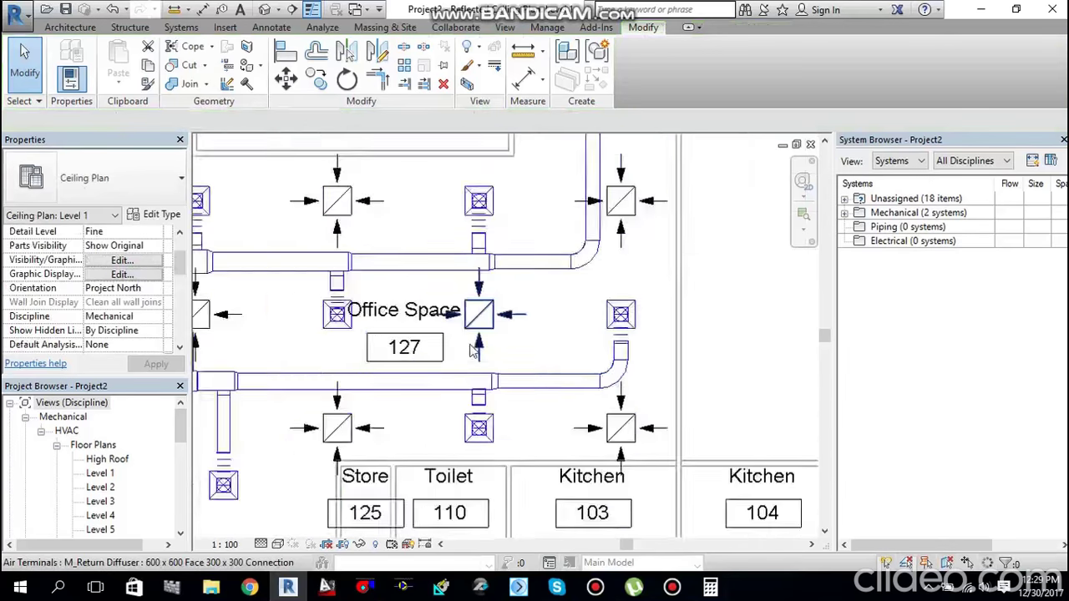
Step: Set the lower main's first segment, nearest the fan coil unit, to width 500 mm and height 400 mm
middle_drag(487, 359, 667, 334)
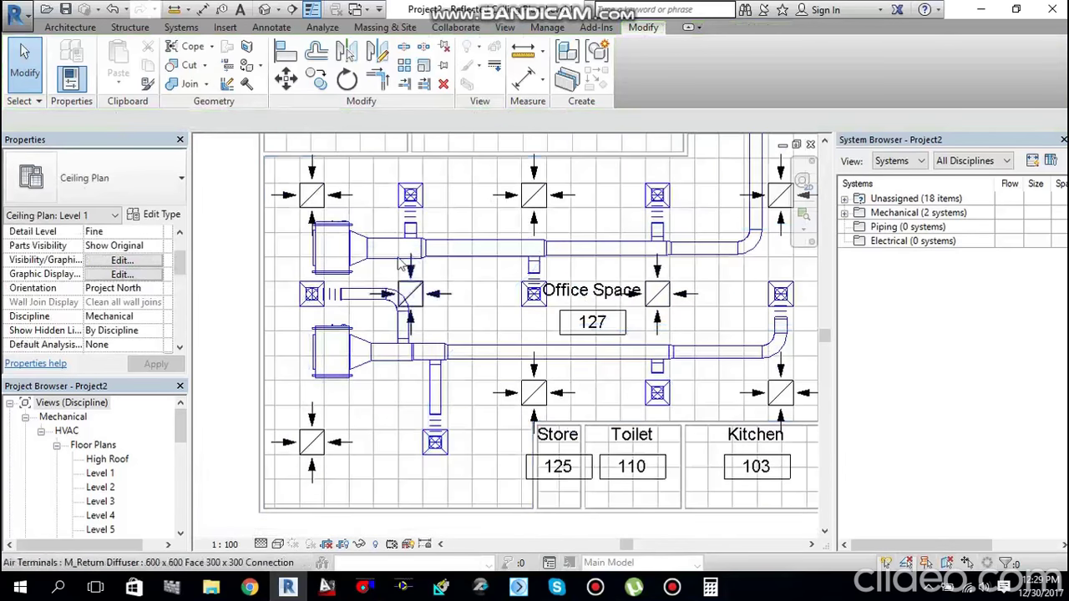
click(352, 266)
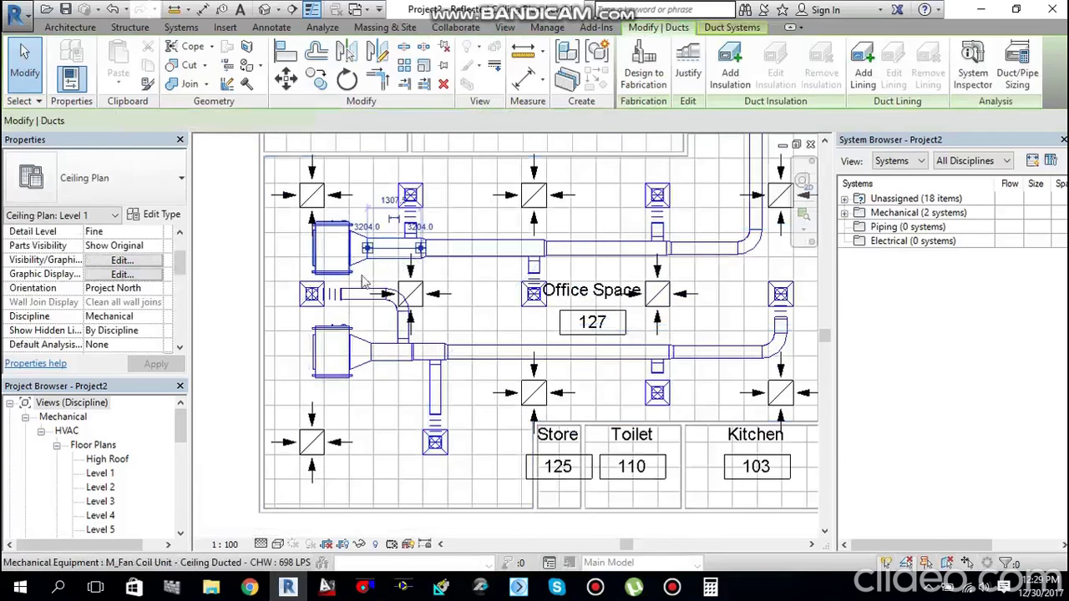
click(382, 353)
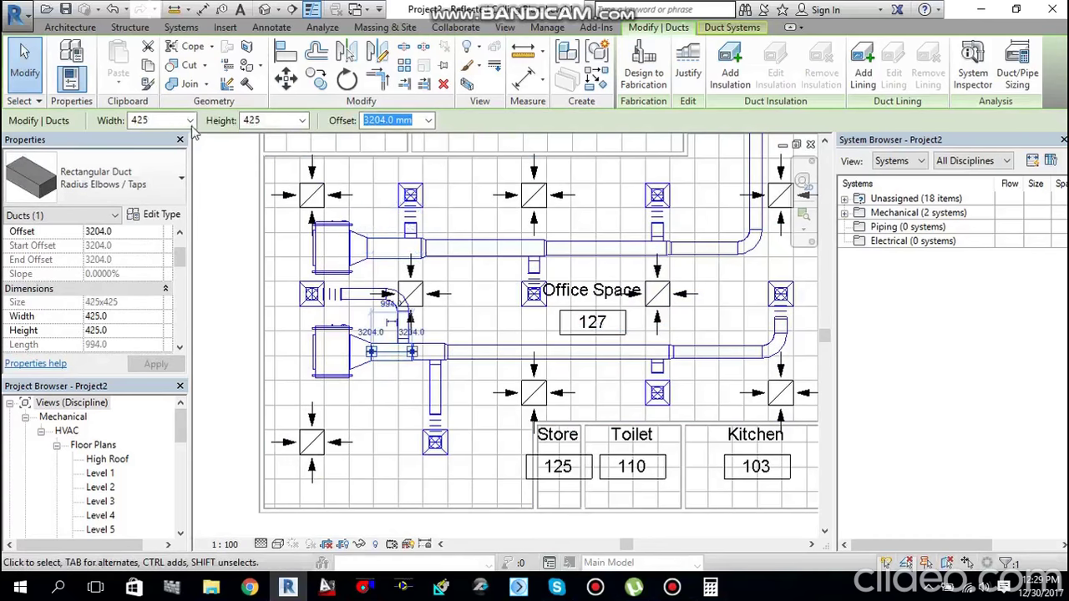
click(189, 120)
click(154, 167)
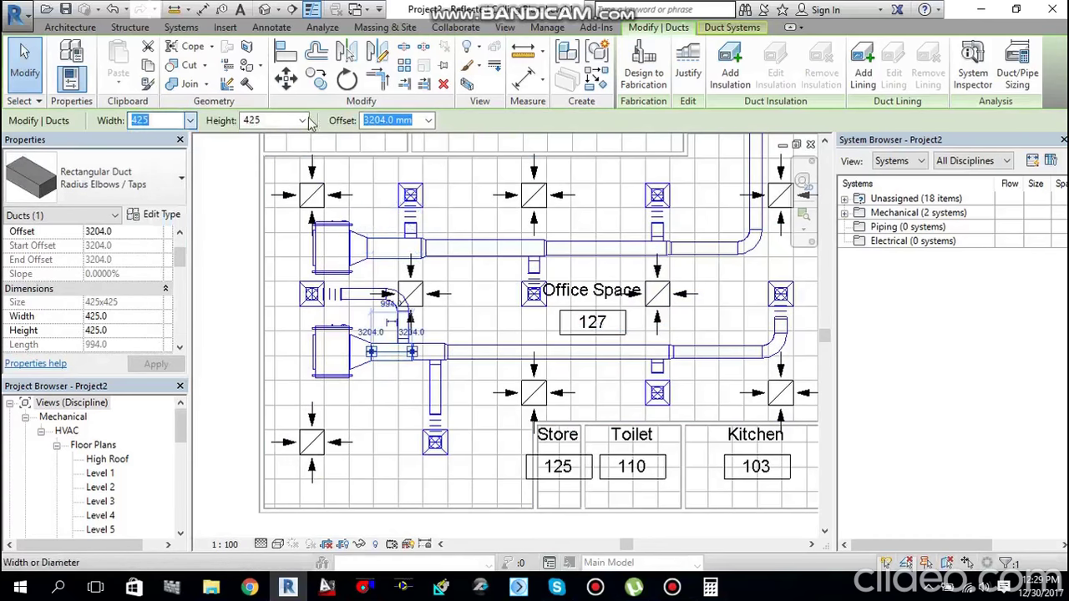
click(302, 120)
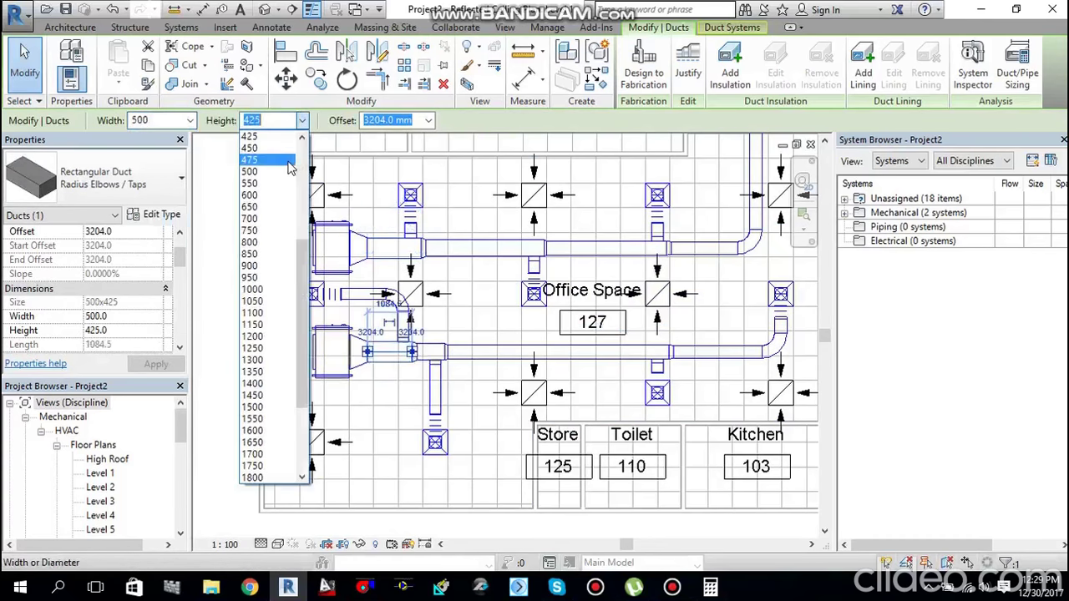
scroll(289, 167, up, 1)
click(286, 160)
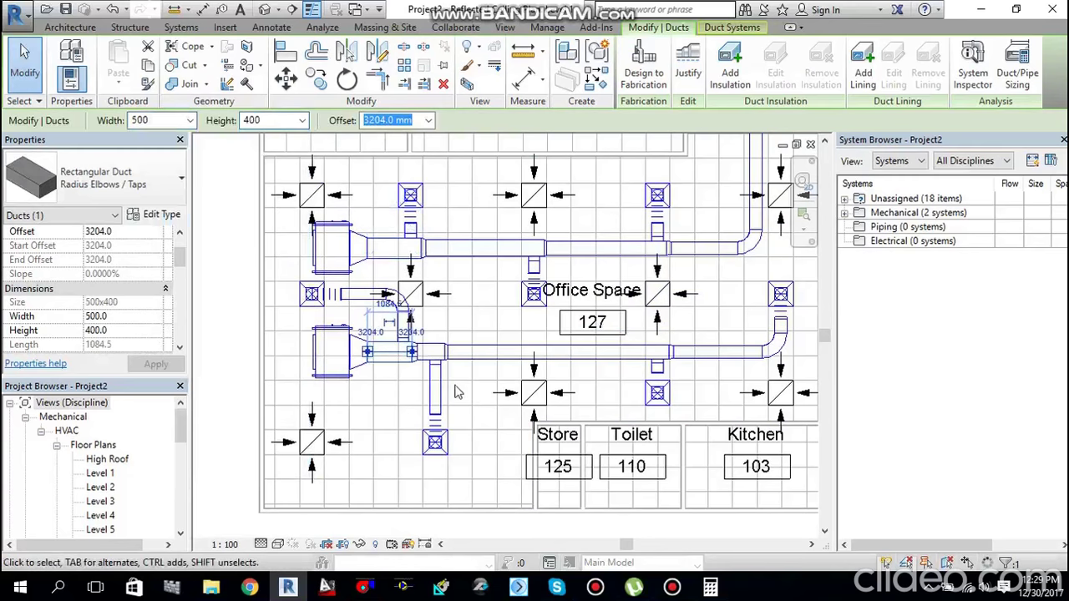
click(491, 386)
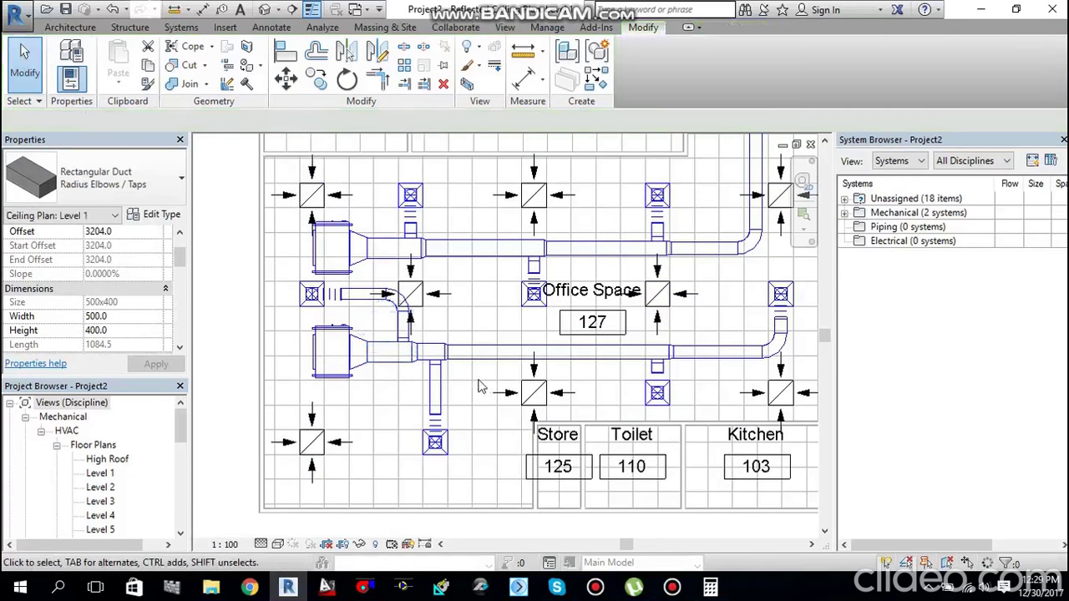
scroll(485, 382, down, 1)
middle_drag(484, 382, 435, 408)
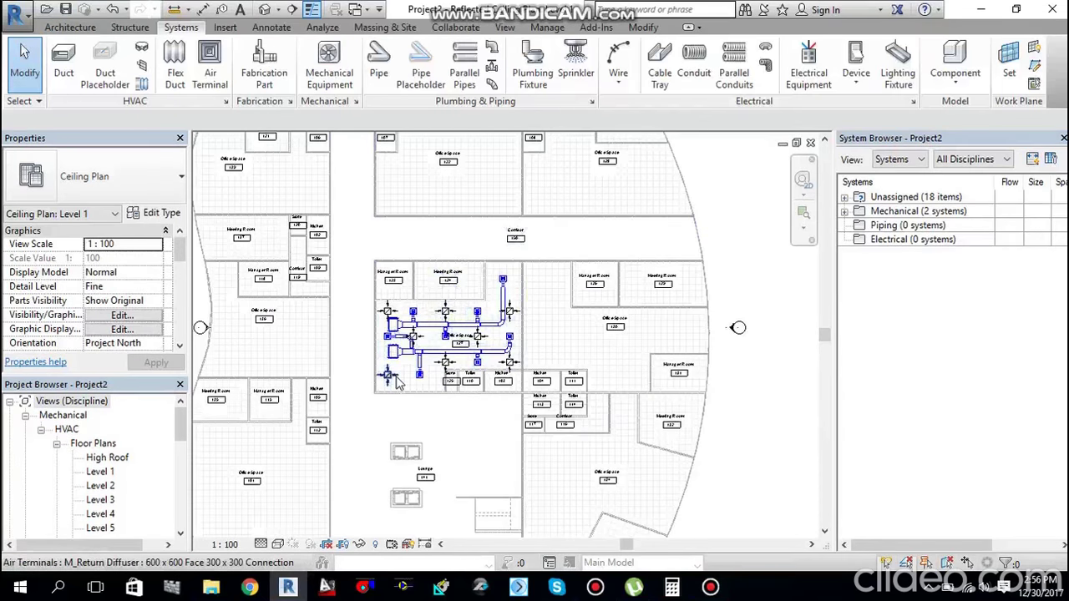
Step: Place M_Balancing Damper - Rectangular Standard duct accessories on the lower main's first two branch ducts, just past their takeoffs
scroll(397, 381, up, 5)
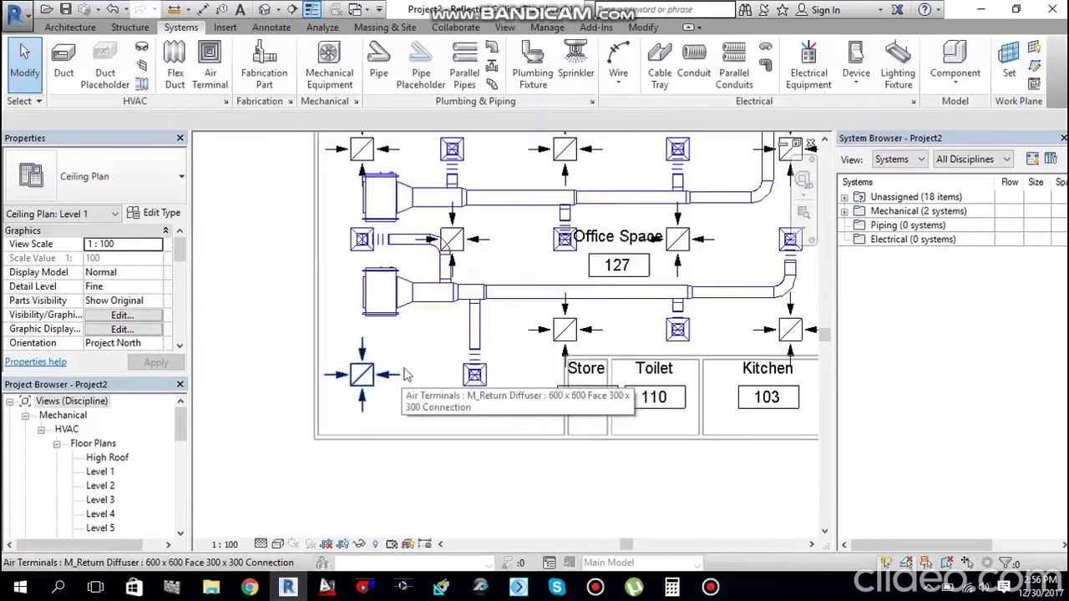
middle_drag(454, 348, 383, 388)
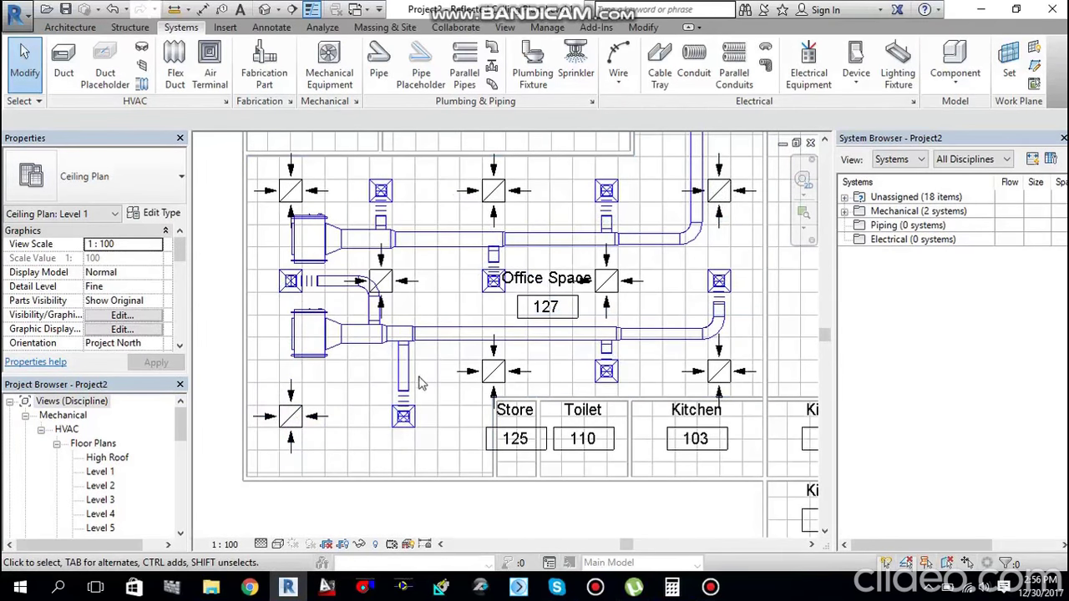
scroll(419, 365, down, 2)
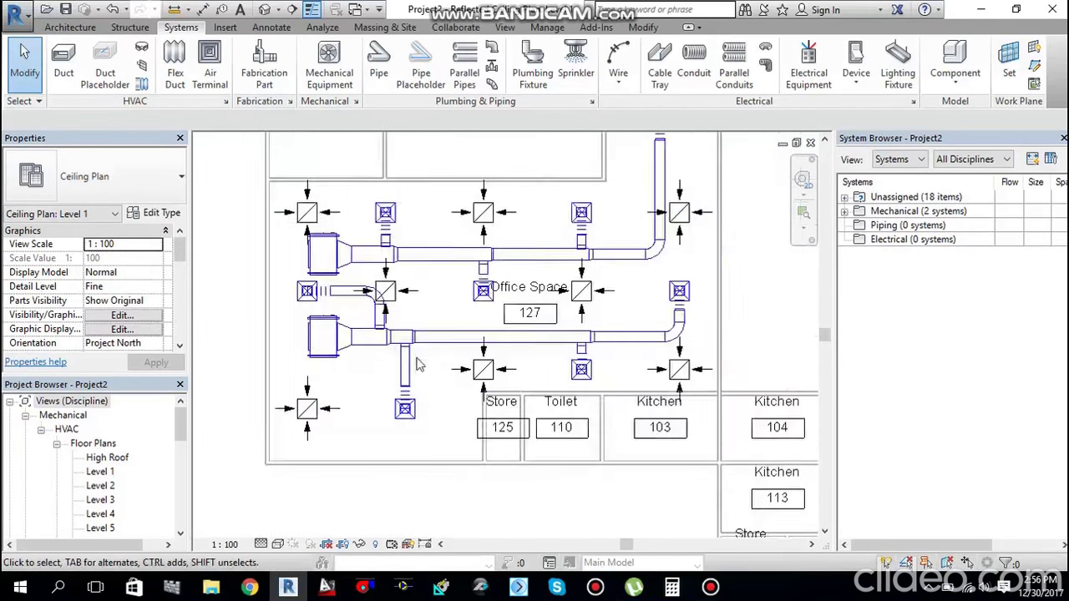
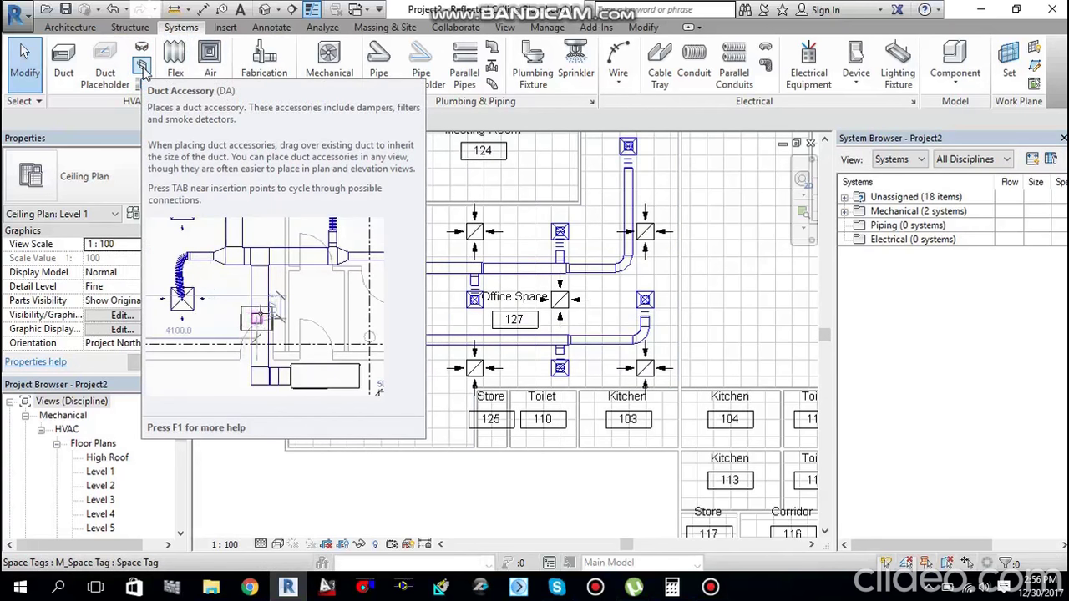
click(143, 70)
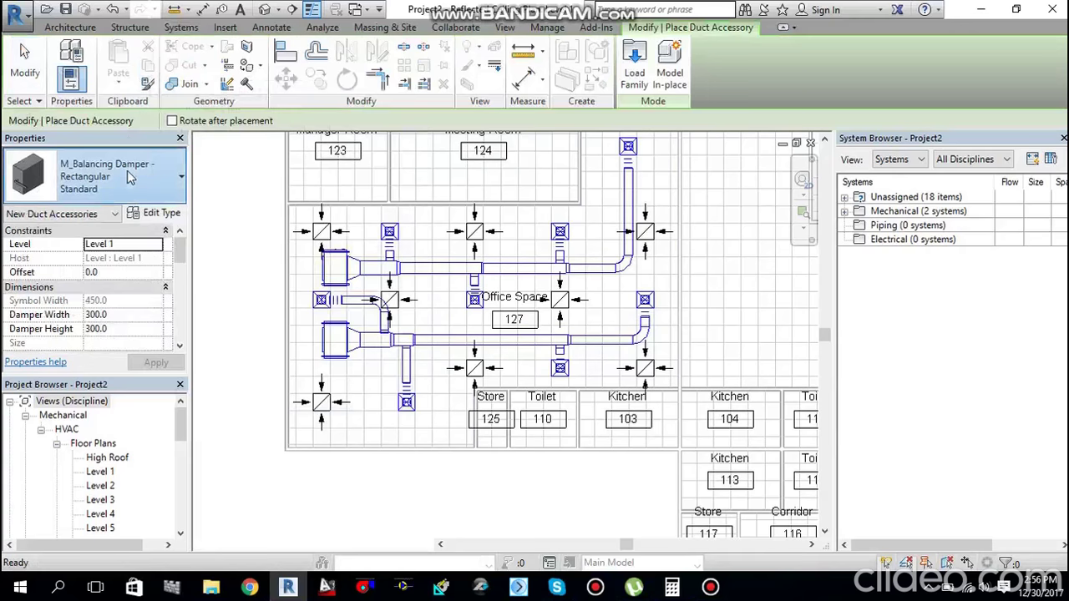
click(126, 184)
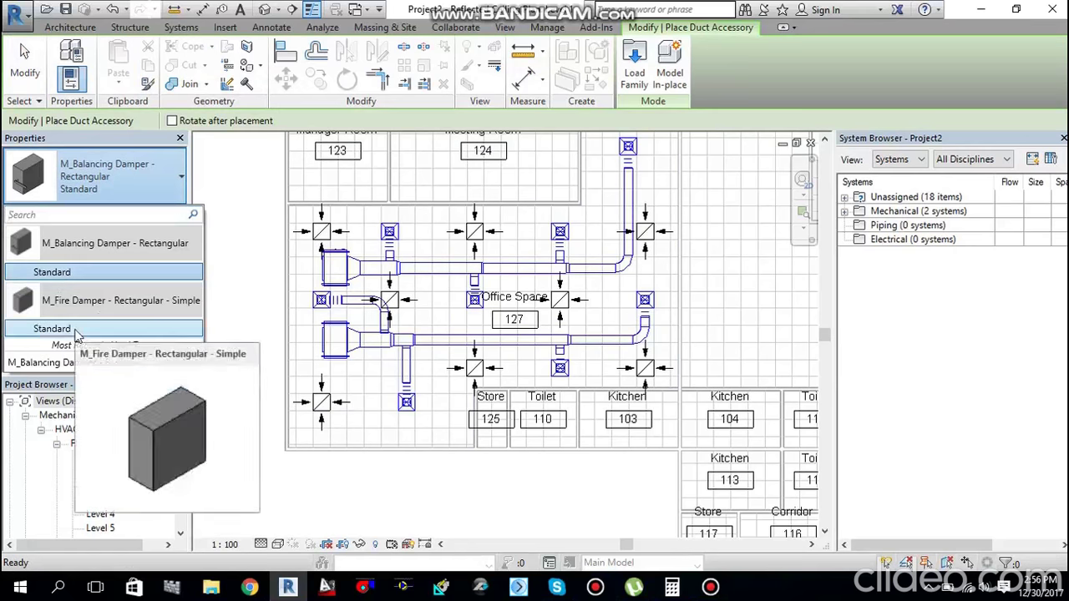
mouse_move(72, 278)
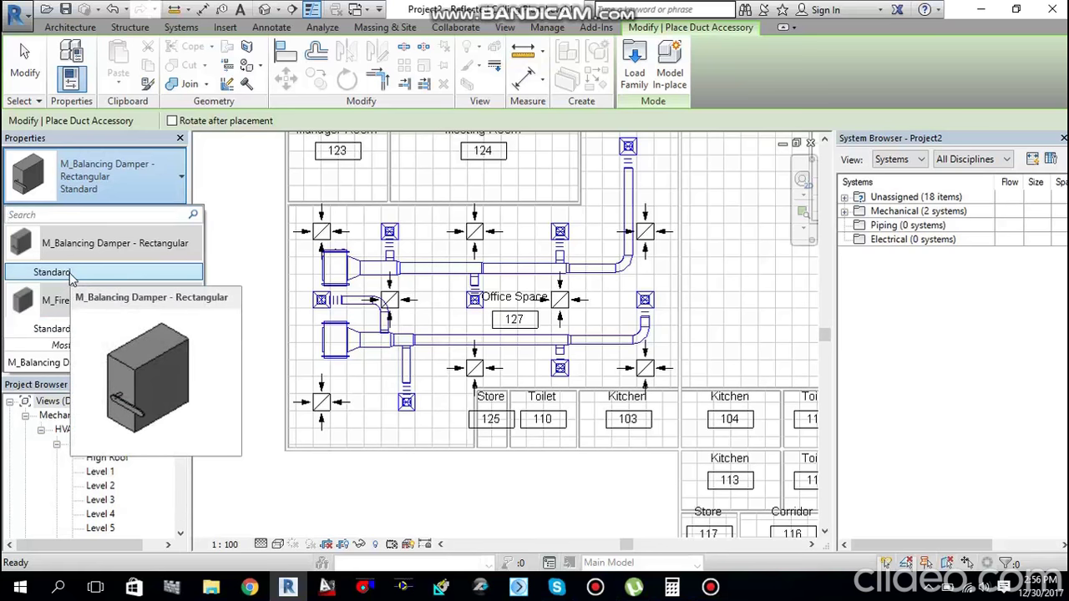
click(71, 275)
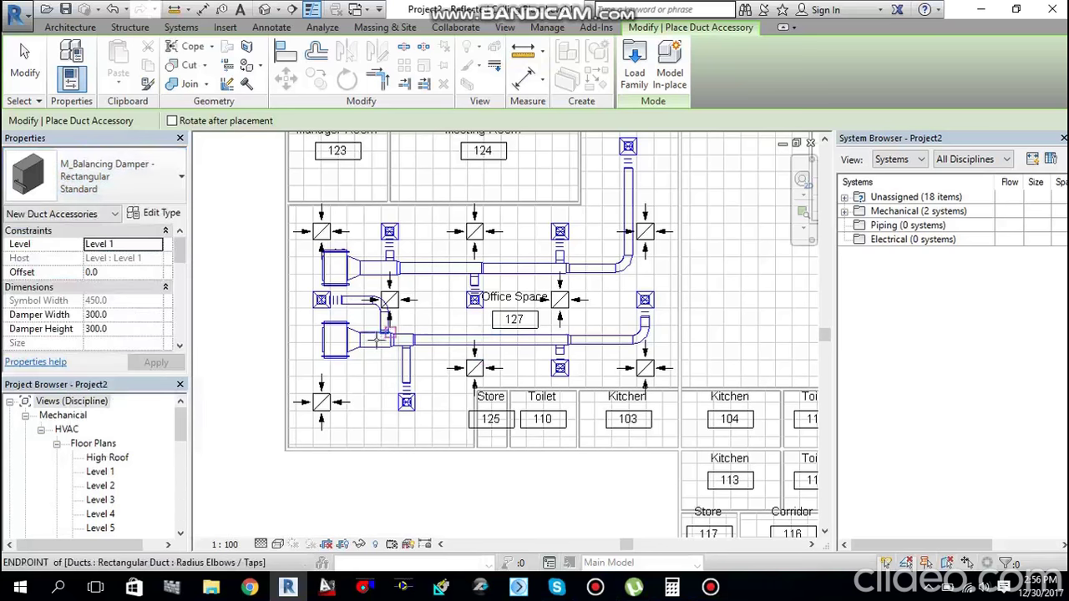
scroll(386, 344, up, 2)
scroll(391, 347, up, 2)
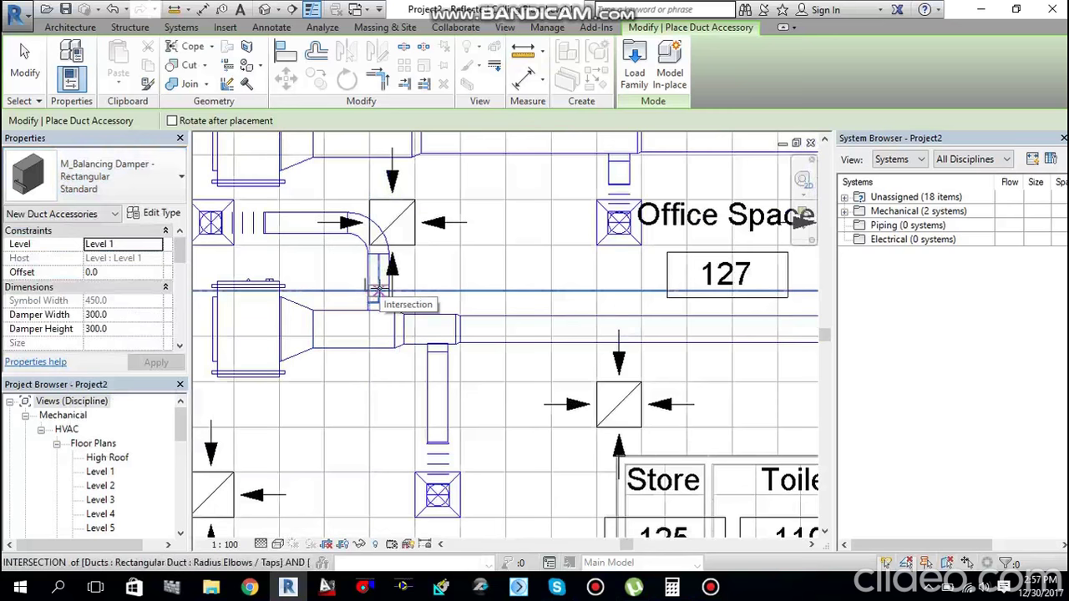
click(379, 289)
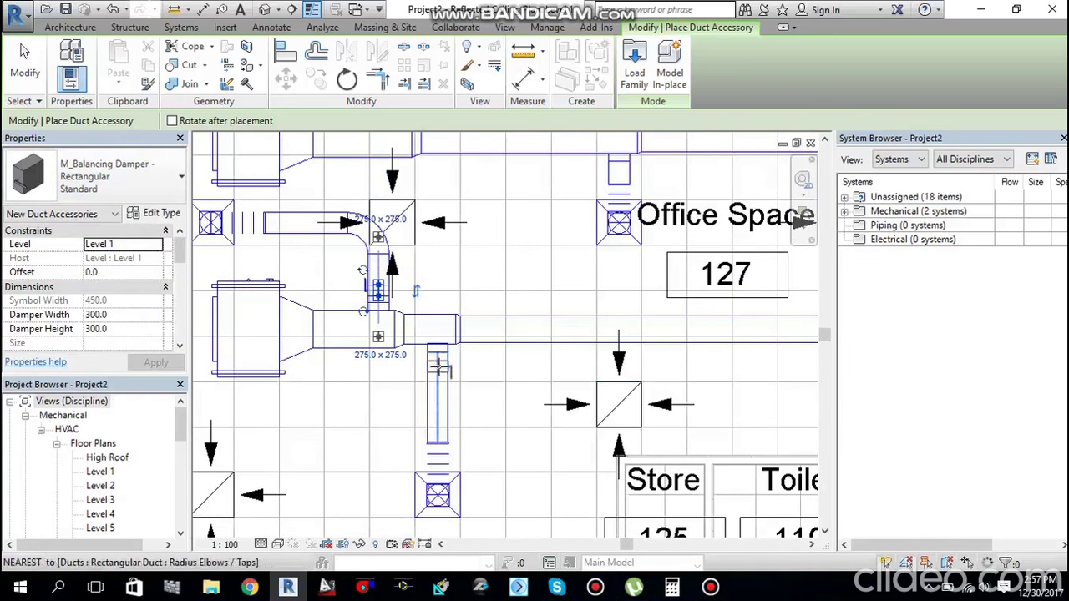
click(437, 366)
Step: Try to place a balancing damper on the lower main's third branch duct, above Toilet 110
scroll(436, 366, down, 2)
scroll(395, 362, up, 1)
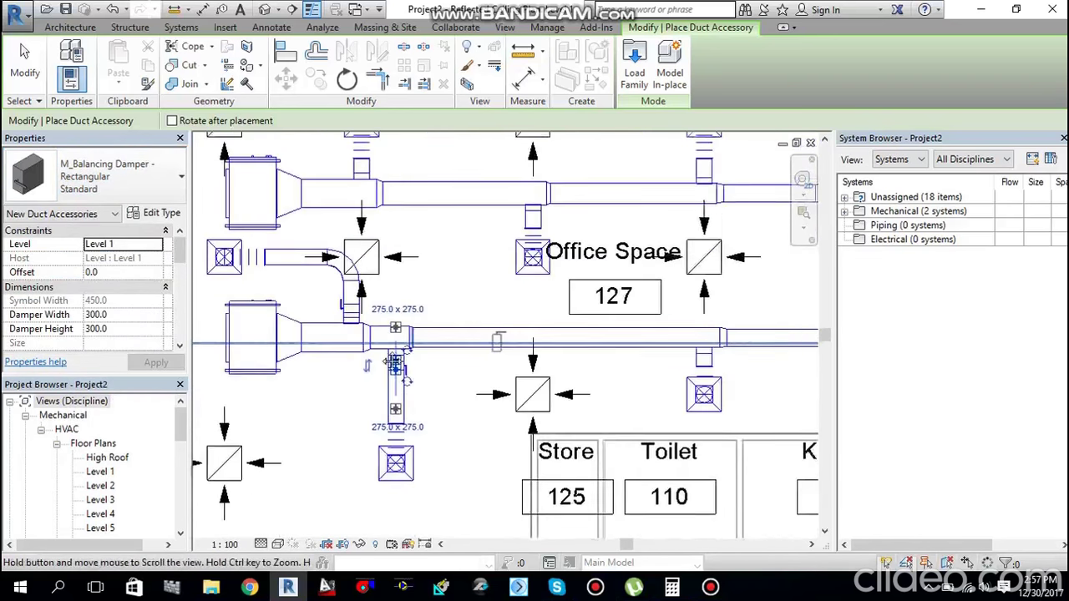
middle_drag(394, 363, 275, 367)
scroll(543, 367, up, 3)
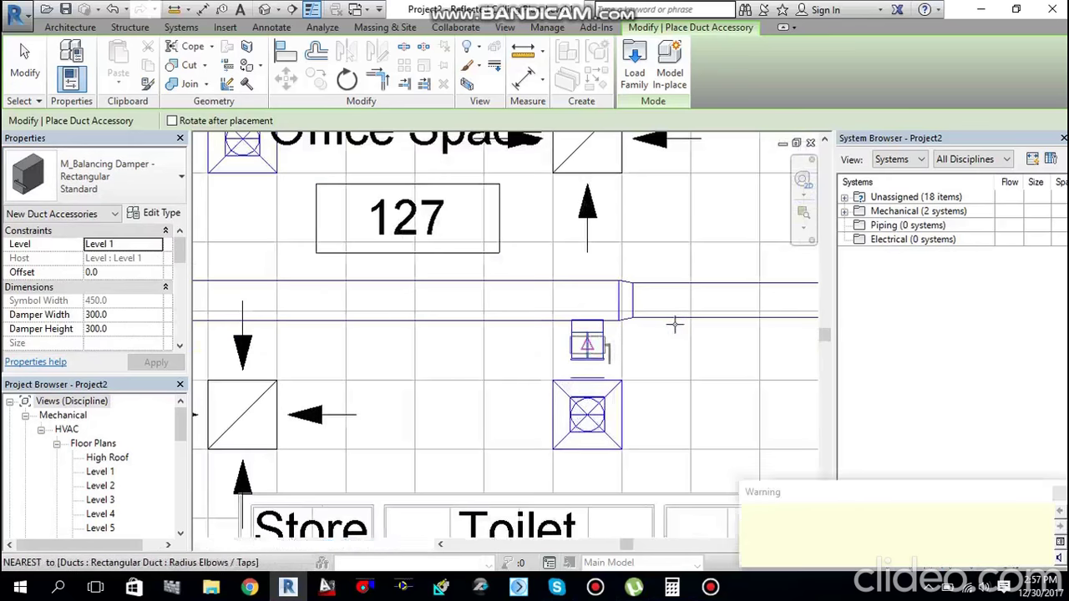
scroll(673, 334, down, 1)
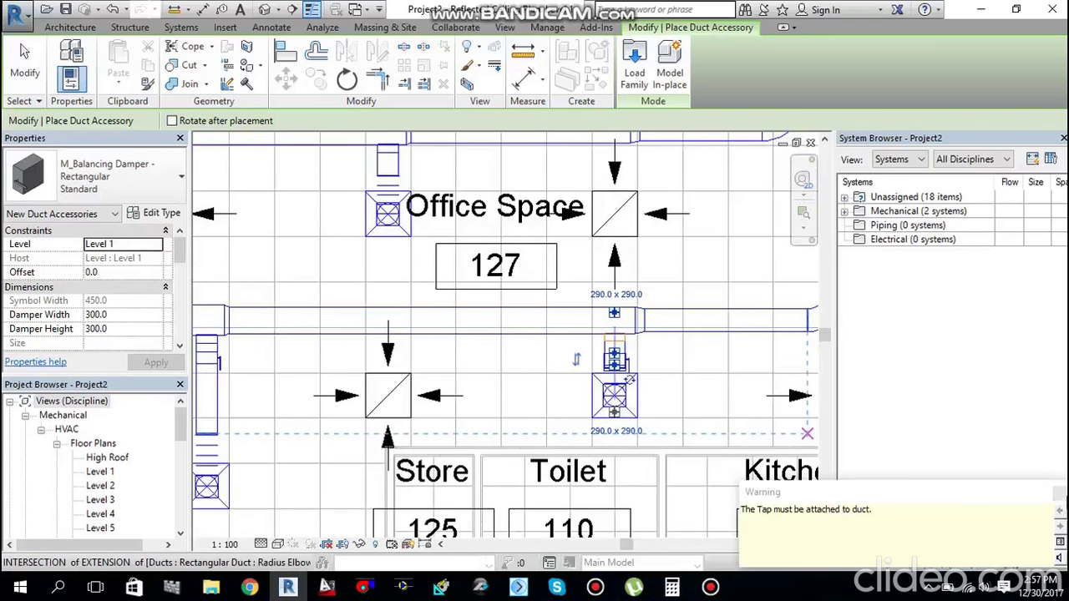
click(663, 345)
key(Escape)
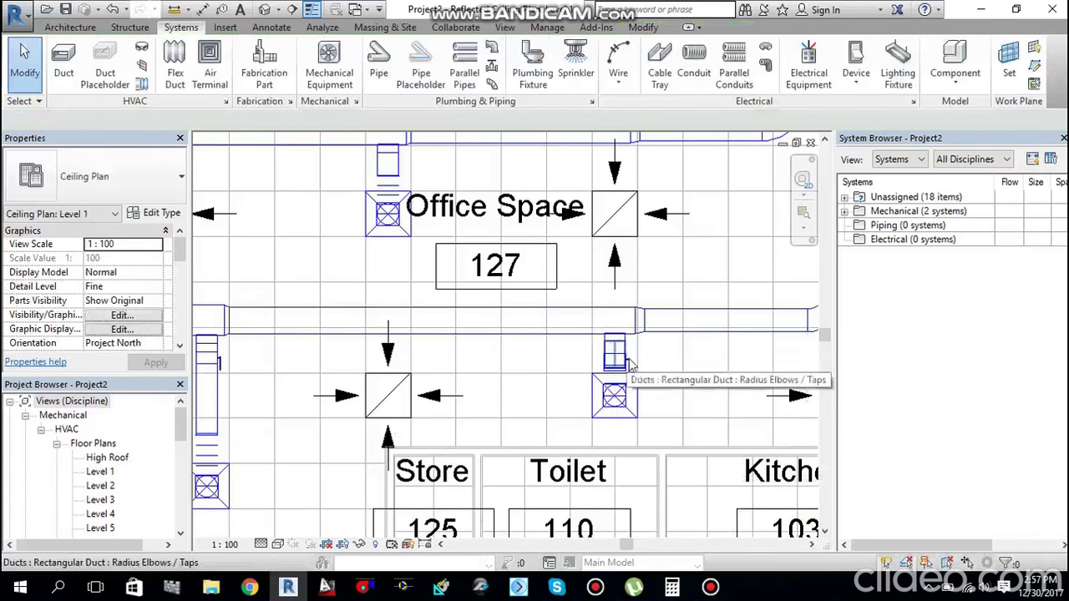
scroll(657, 370, up, 1)
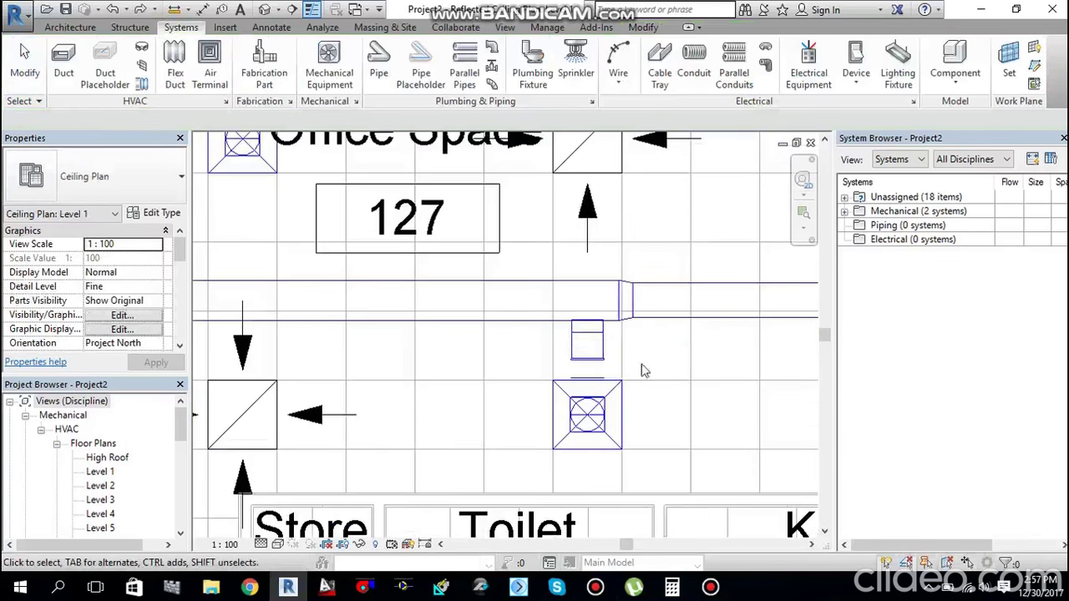
Step: Create a similar 275 x 275 mm balancing damper from the second branch's damper and place it on the short branch above Toilet 110
scroll(435, 376, down, 2)
middle_drag(425, 410, 566, 320)
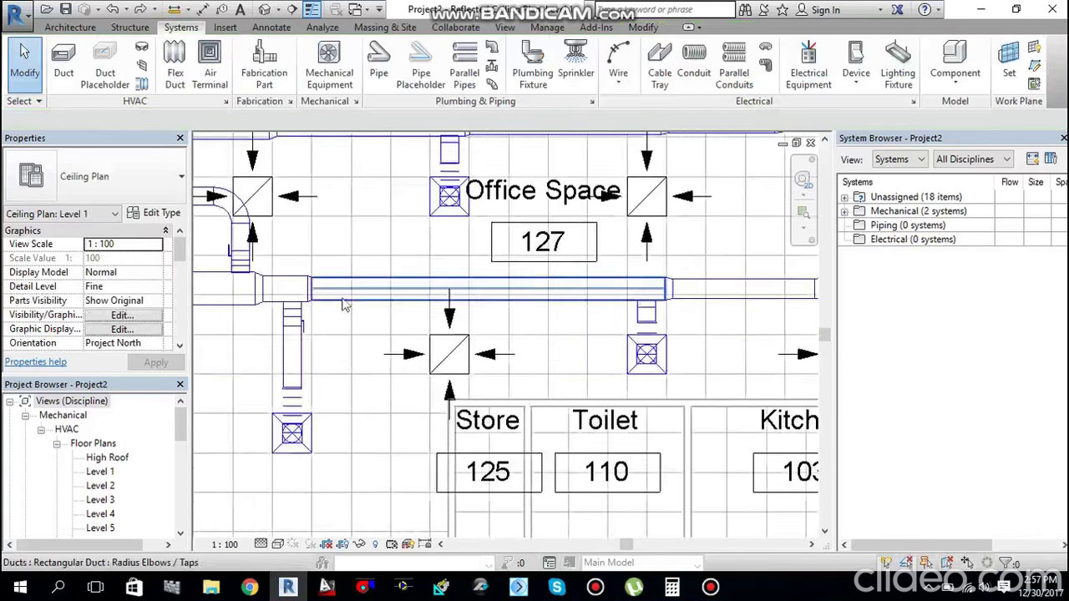
click(305, 333)
right_click(299, 328)
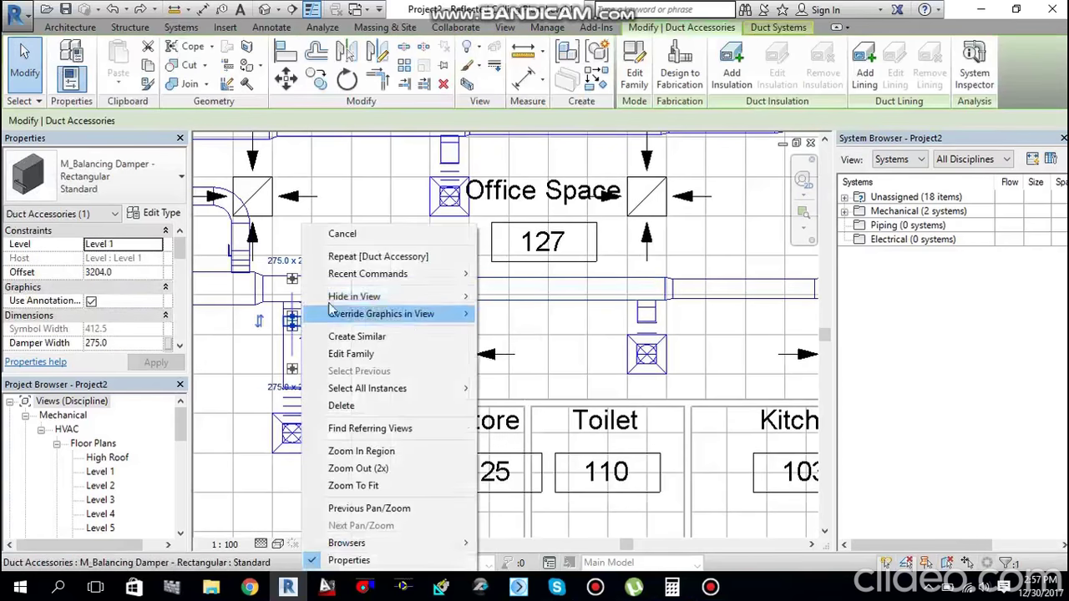
click(368, 337)
scroll(668, 319, up, 5)
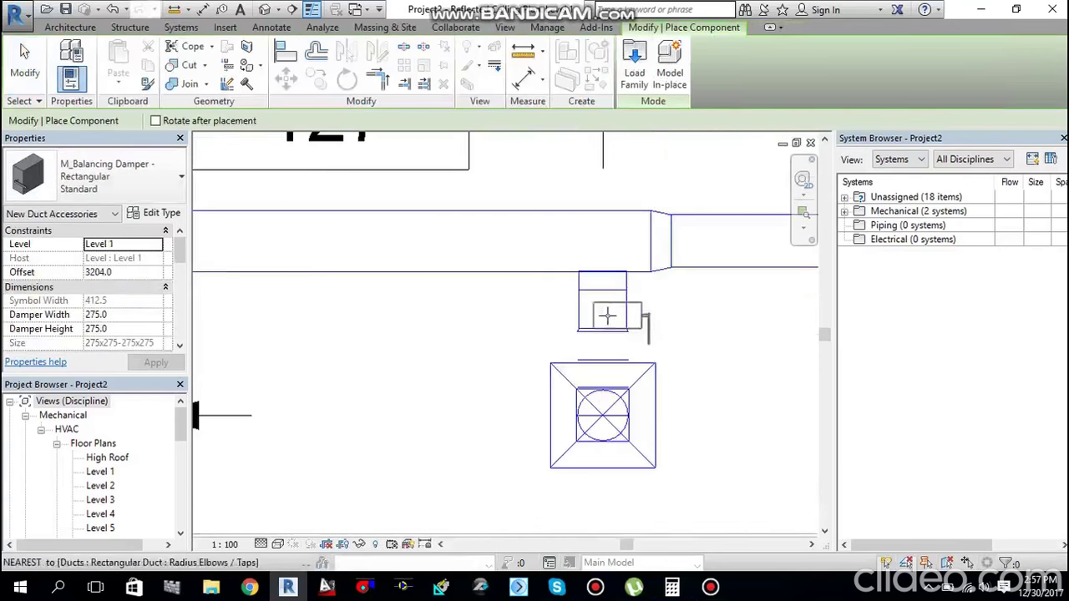
click(690, 312)
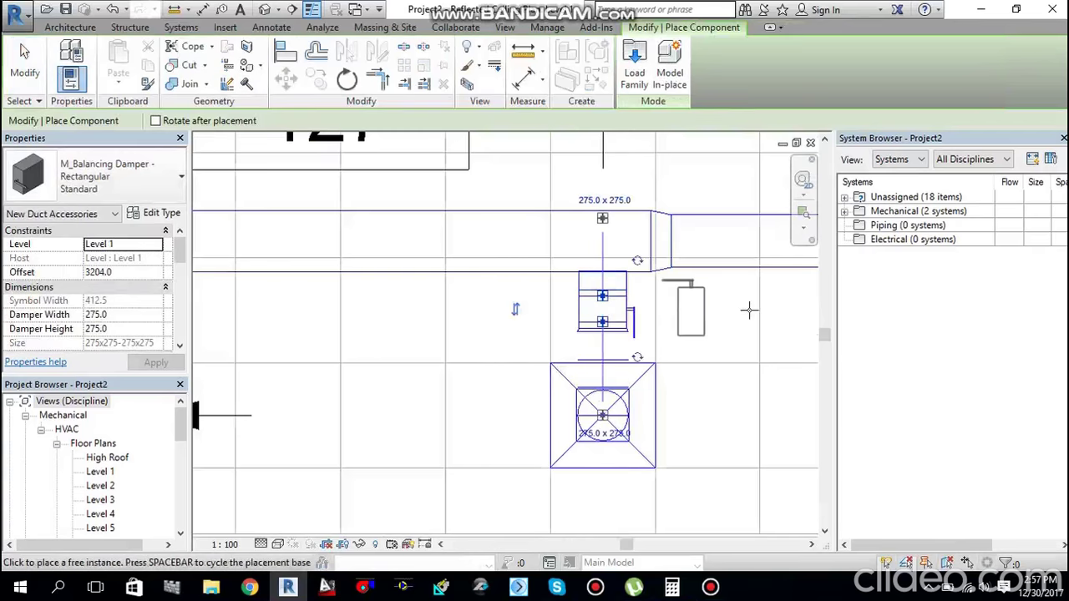
scroll(675, 305, down, 3)
scroll(657, 299, up, 4)
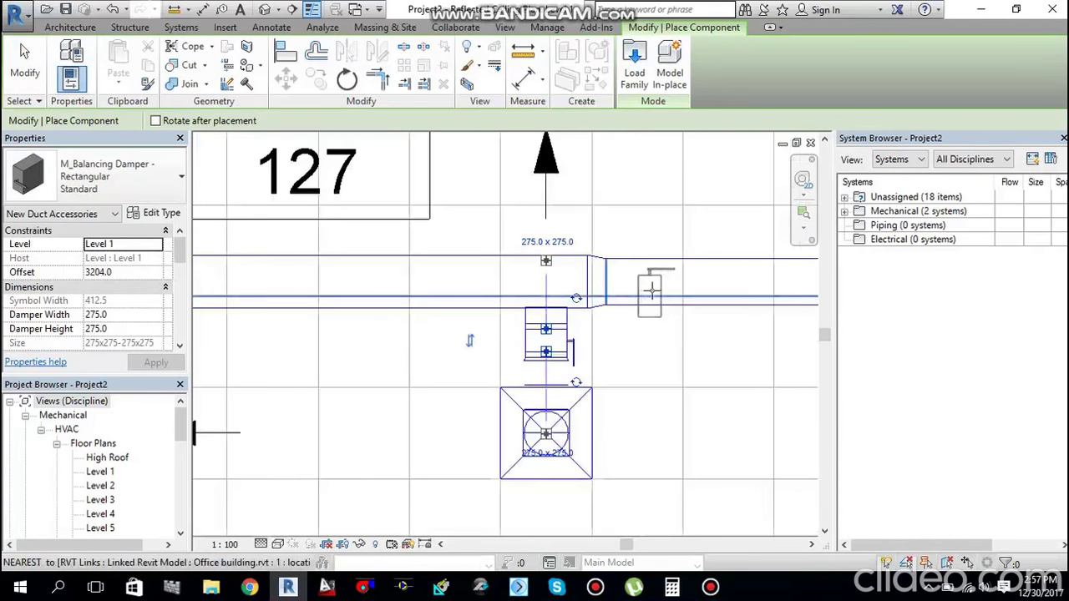
Step: Place a balancing damper on the lower main's 300 x 250 mm end segment, just past the last transition
scroll(648, 274, down, 3)
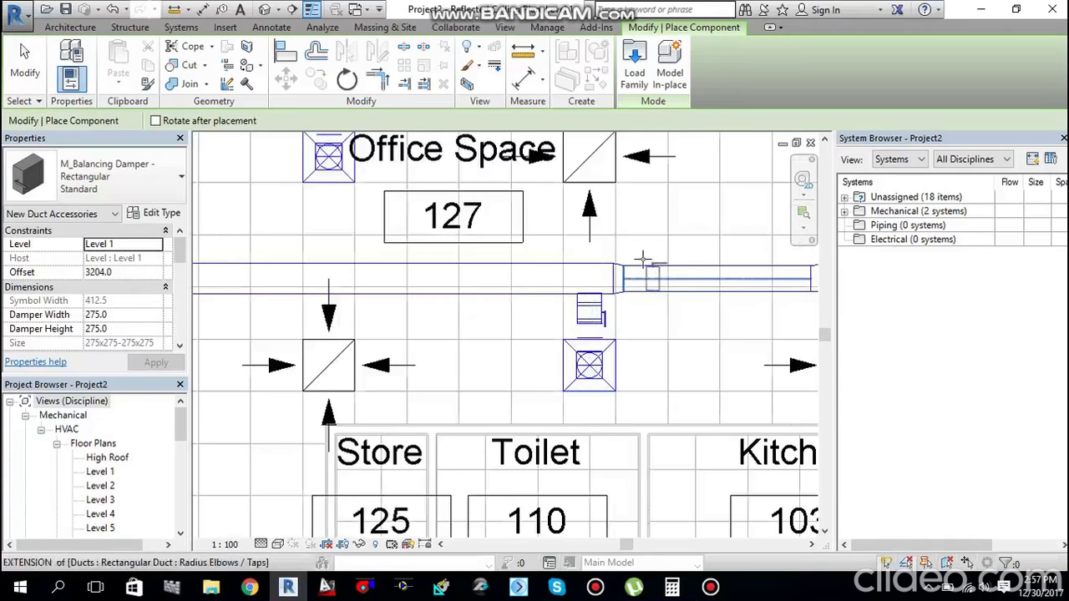
click(643, 257)
scroll(618, 251, down, 3)
middle_drag(568, 247, 689, 313)
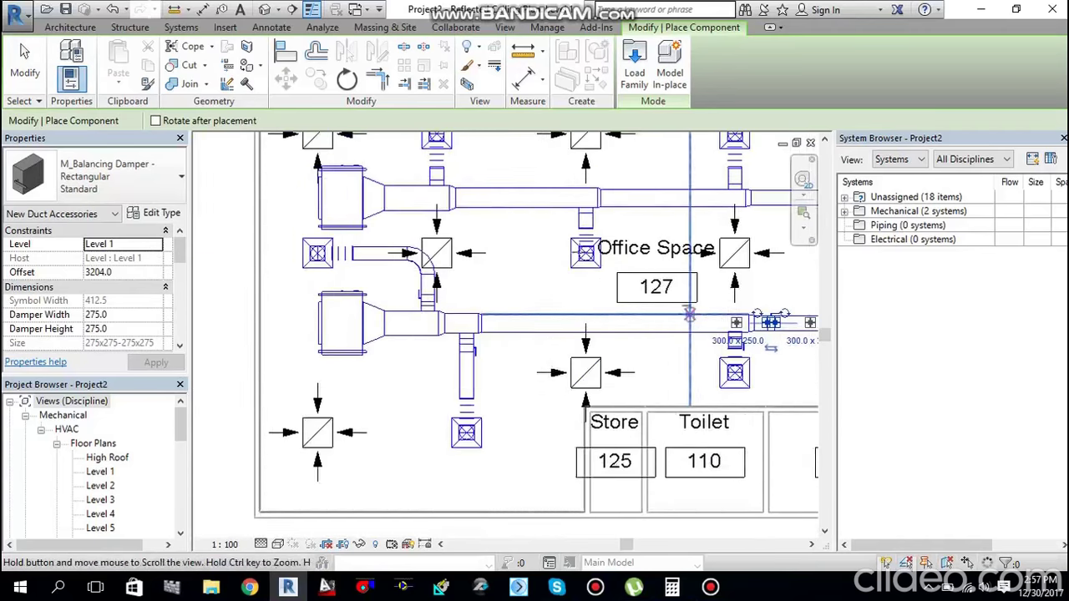
Step: Place 275 x 275 mm balancing dampers on the upper main's three short branch ducts, just past their takeoffs
scroll(570, 211, up, 6)
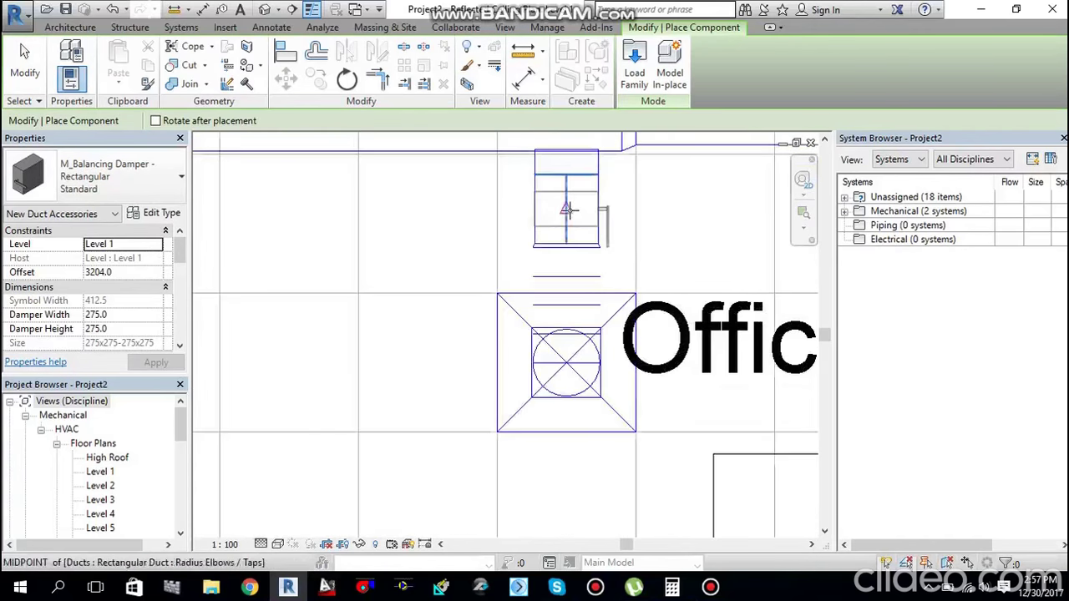
scroll(418, 215, down, 2)
middle_drag(238, 167, 300, 193)
scroll(276, 190, up, 2)
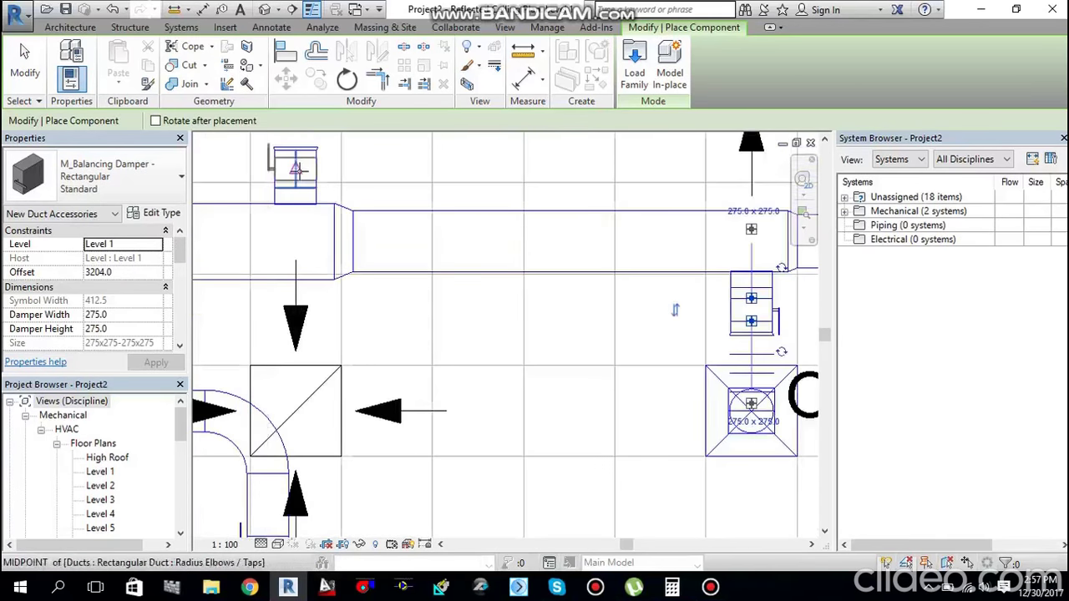
scroll(267, 191, down, 2)
middle_drag(538, 248, 359, 230)
scroll(569, 206, down, 2)
scroll(359, 230, up, 3)
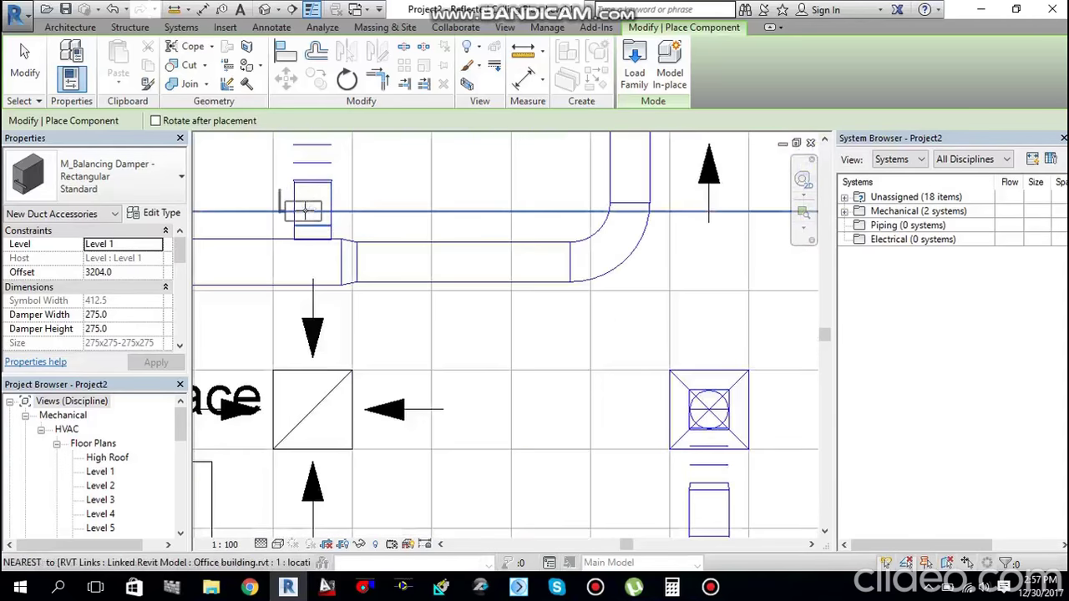
Step: Place a balancing damper on the upper main's 300 x 250 mm end segment, between the last transition and the elbow
scroll(489, 207, down, 2)
middle_drag(492, 205, 468, 391)
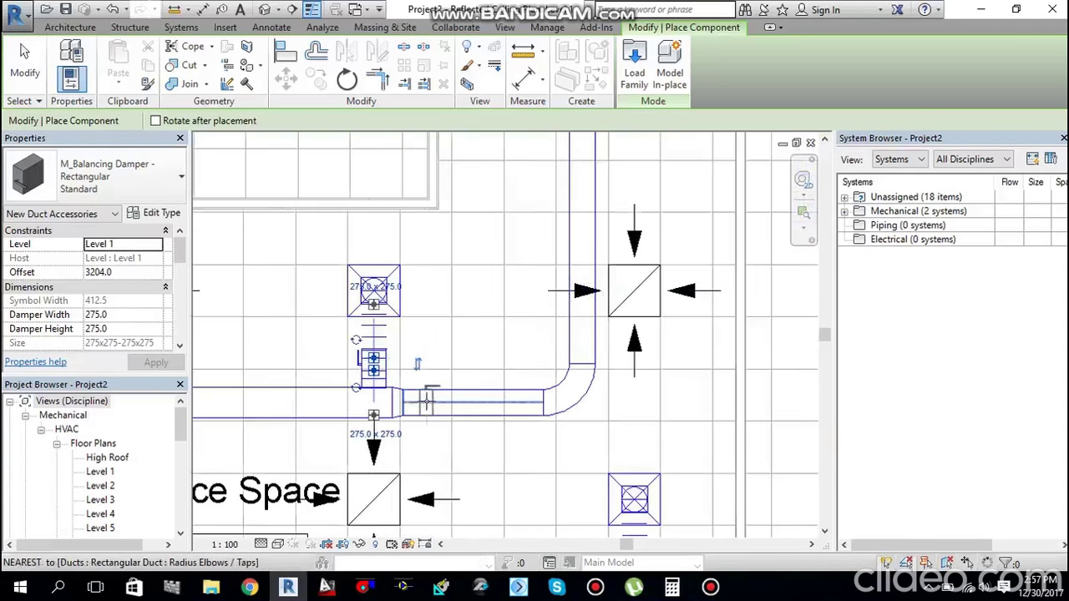
click(426, 401)
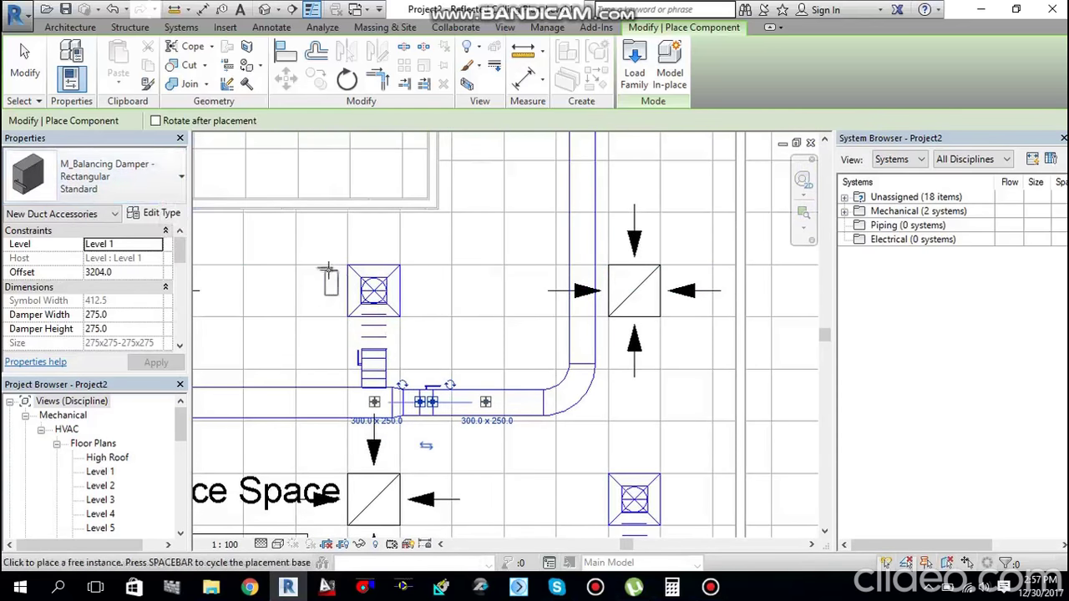
key(Escape)
key(Escape)
Step: Flip the balancing damper on the lower main's second branch duct so its handle faces the opposite way along the duct
scroll(445, 315, down, 4)
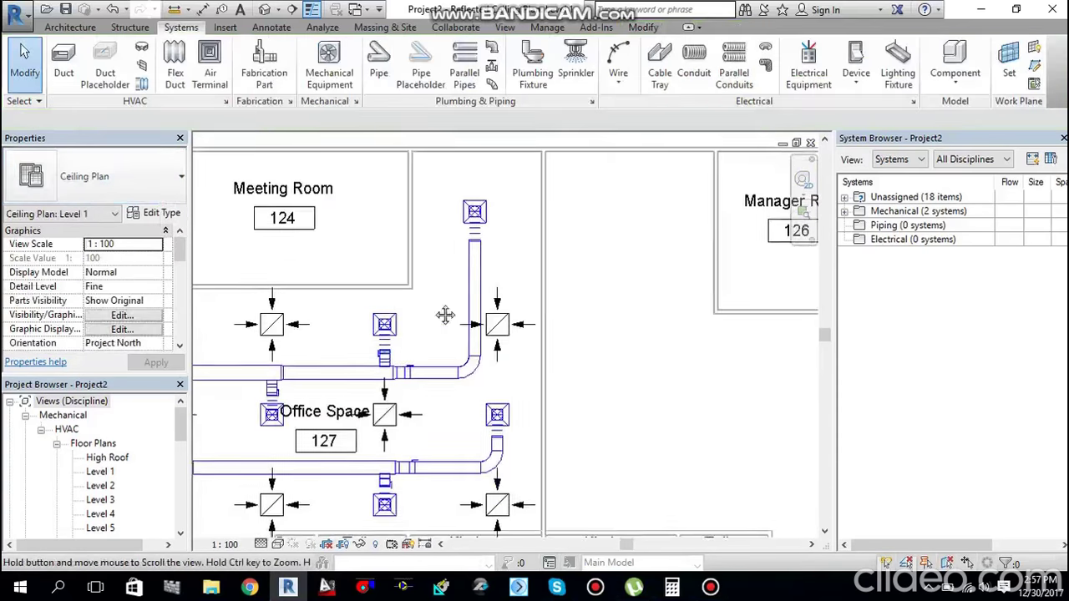
middle_drag(446, 315, 706, 196)
scroll(439, 339, up, 5)
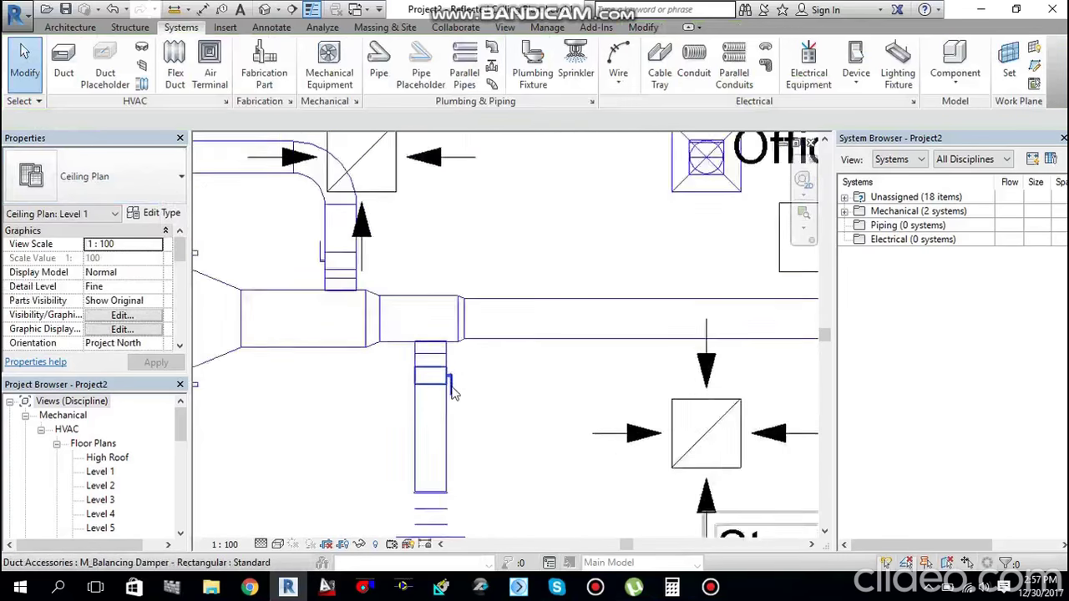
scroll(452, 393, up, 2)
click(451, 392)
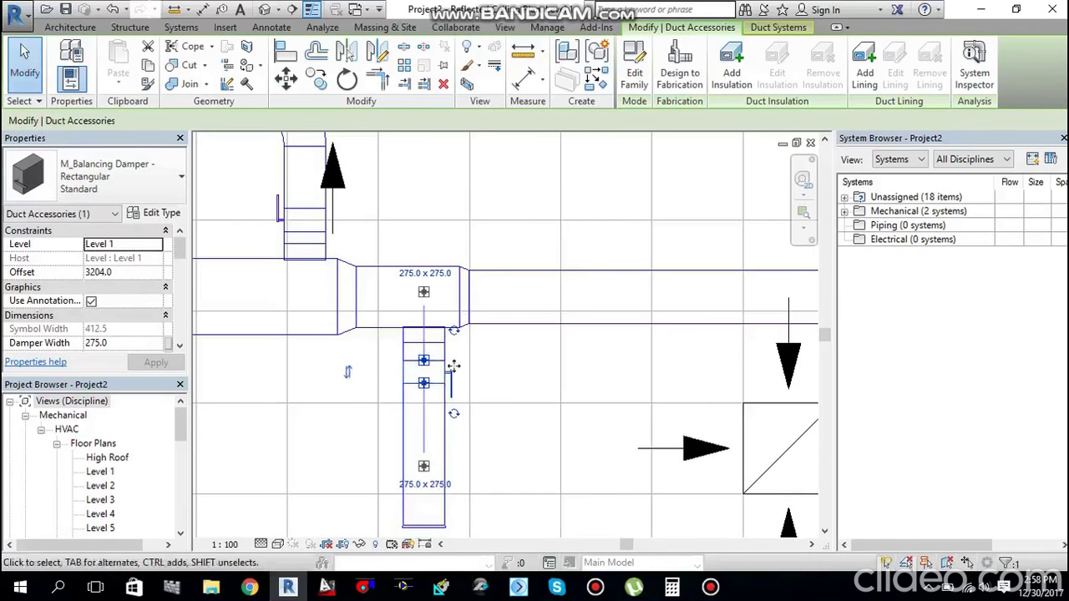
click(348, 375)
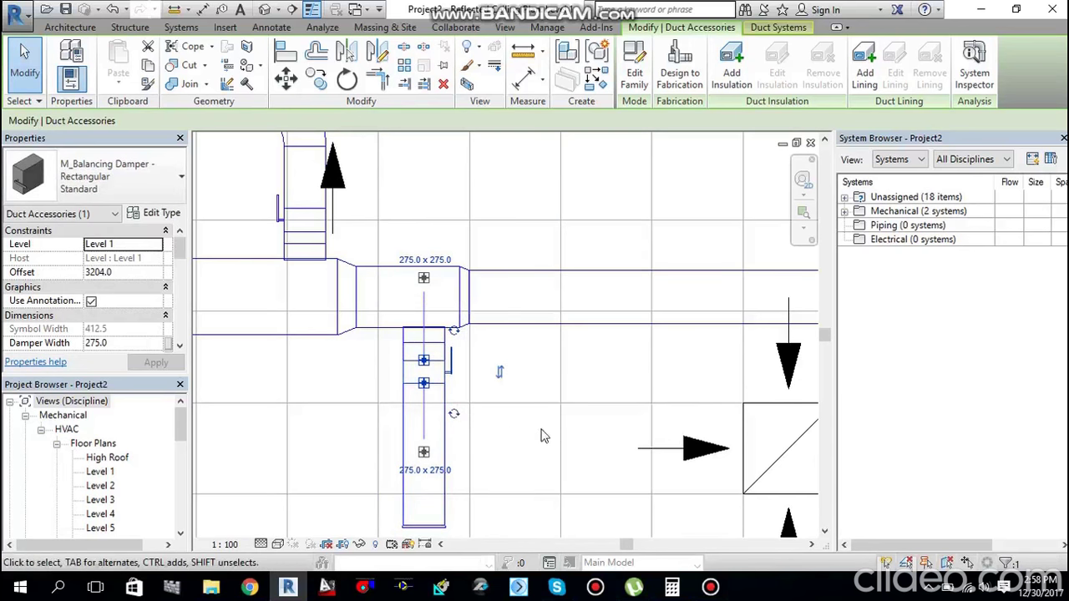
click(553, 374)
Step: Examine the finished duct layout in Office Space 127 and its place within the whole Level 1 ceiling plan
scroll(577, 374, down, 5)
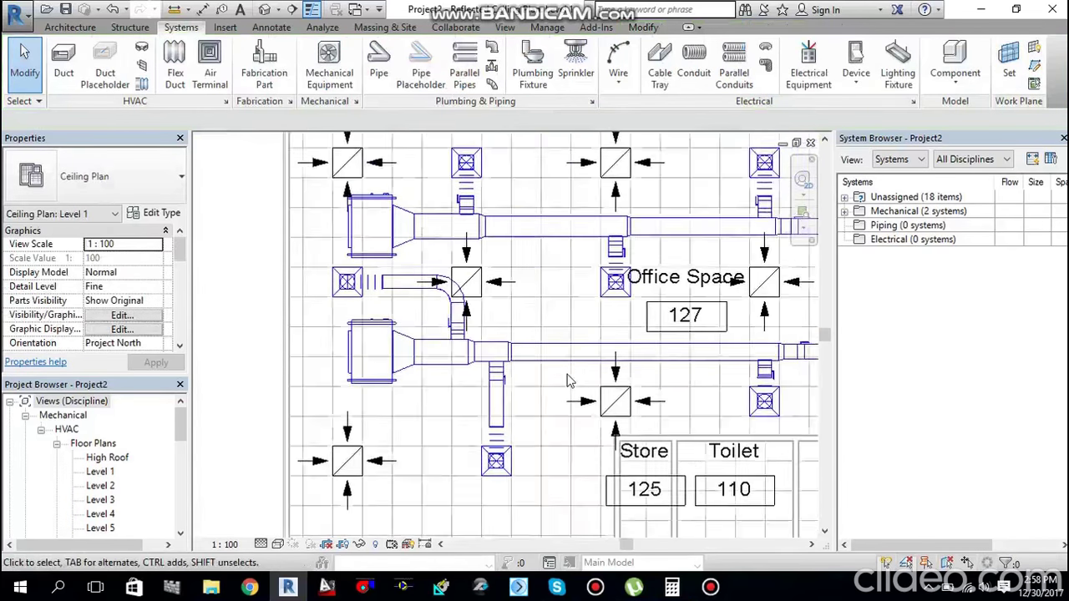
scroll(568, 377, down, 3)
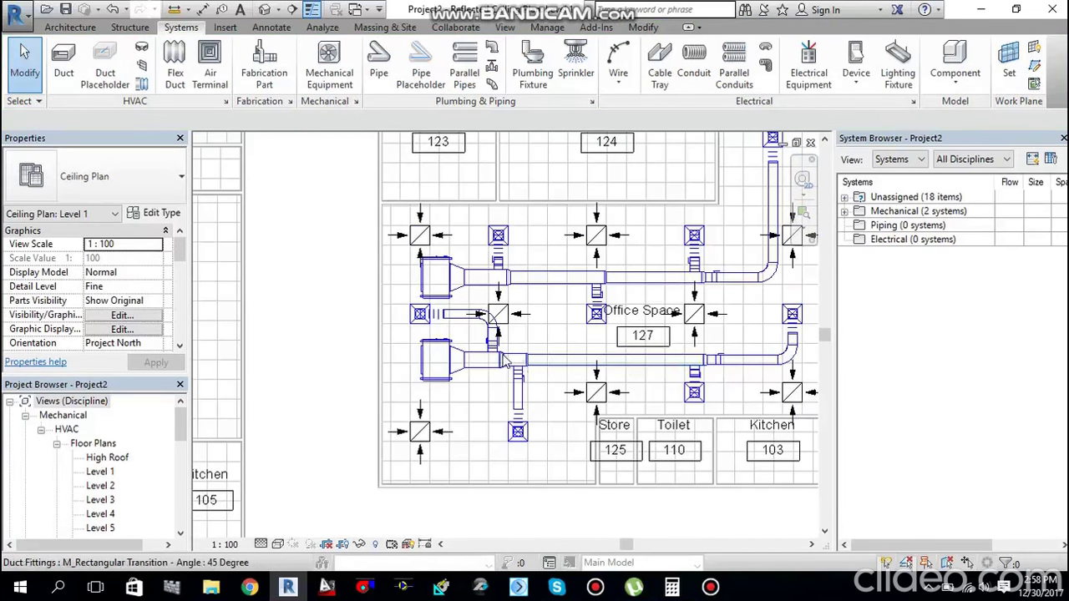
scroll(497, 366, down, 5)
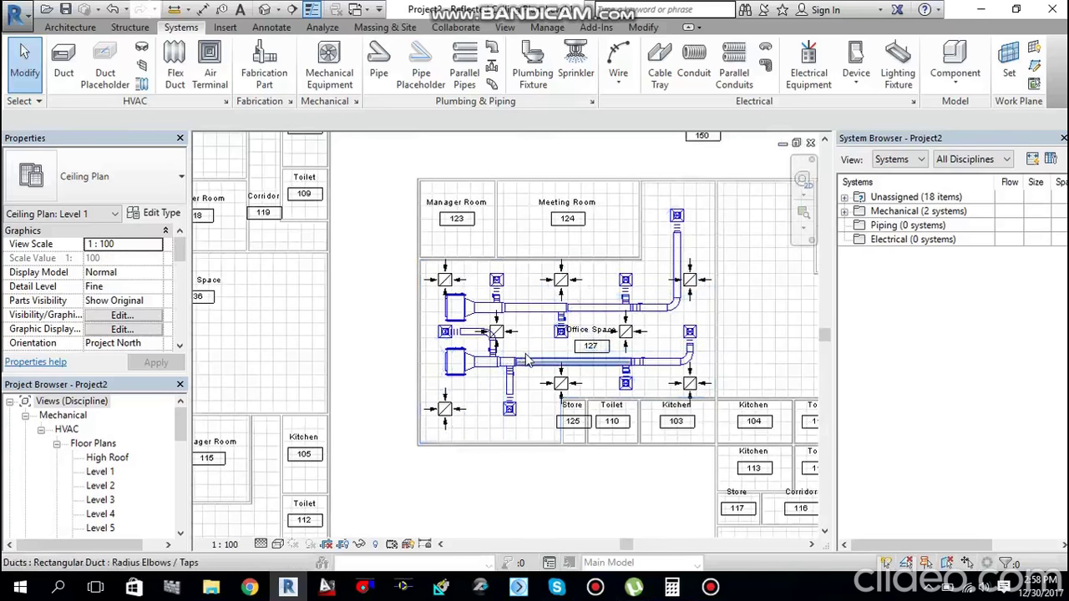
scroll(539, 372, up, 3)
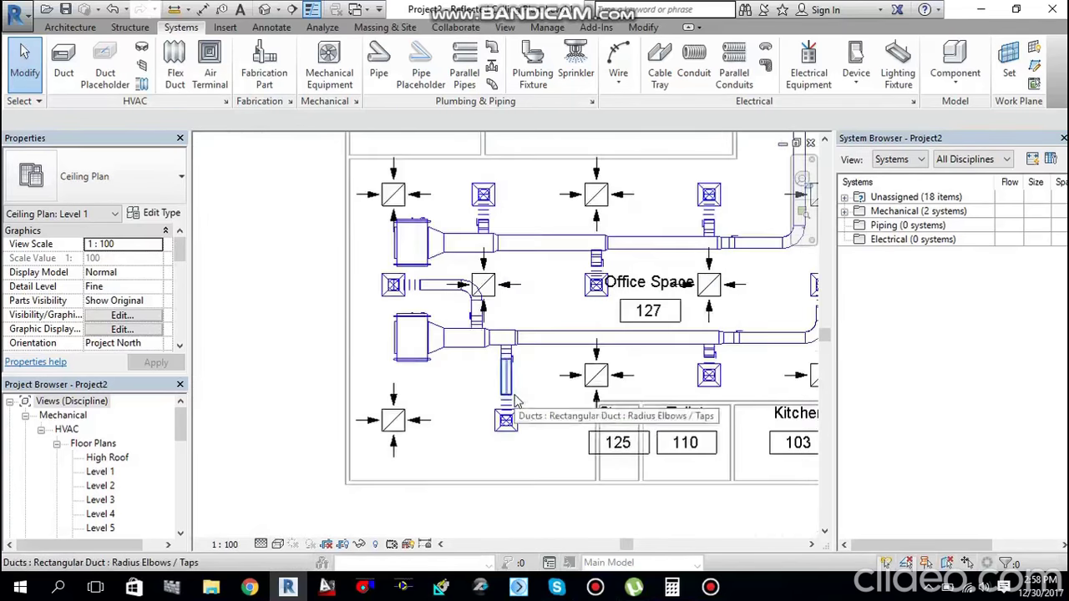
scroll(535, 383, down, 3)
middle_drag(535, 383, 513, 406)
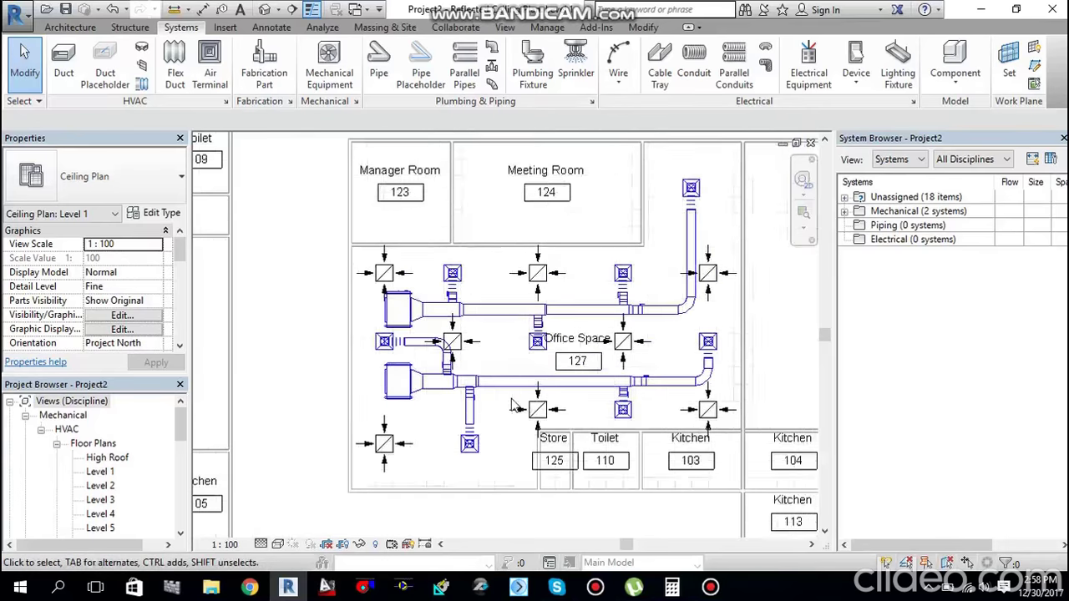
scroll(506, 402, down, 2)
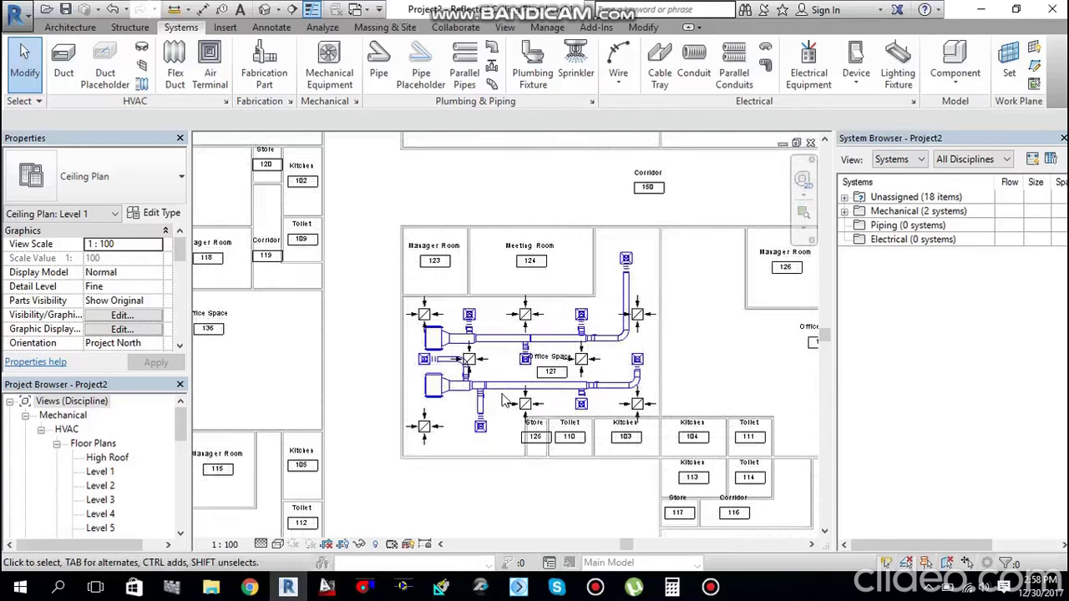
scroll(507, 402, down, 4)
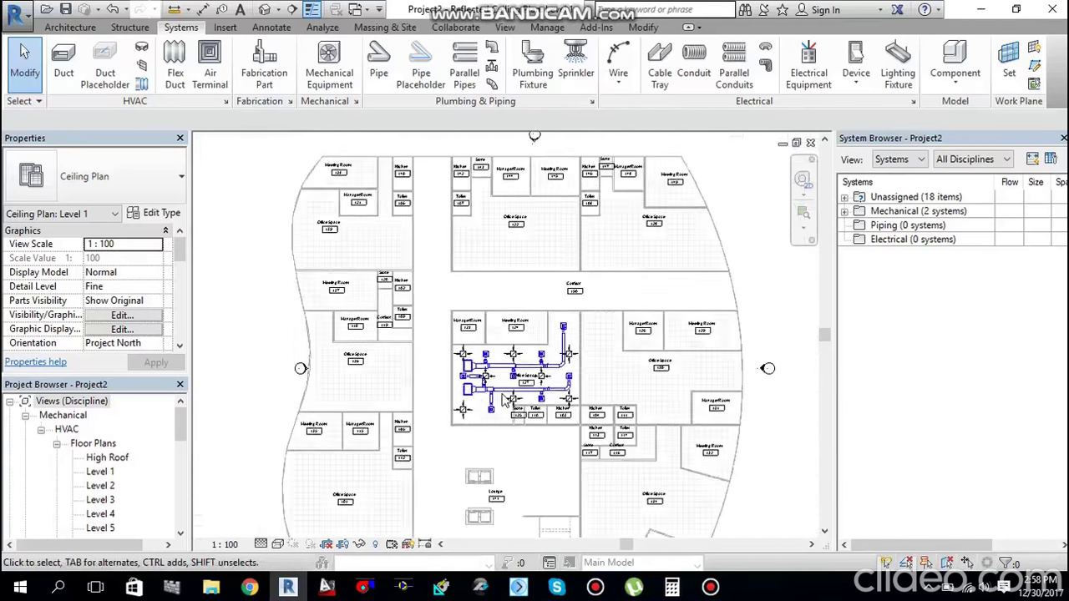
scroll(506, 403, down, 2)
middle_drag(506, 403, 518, 374)
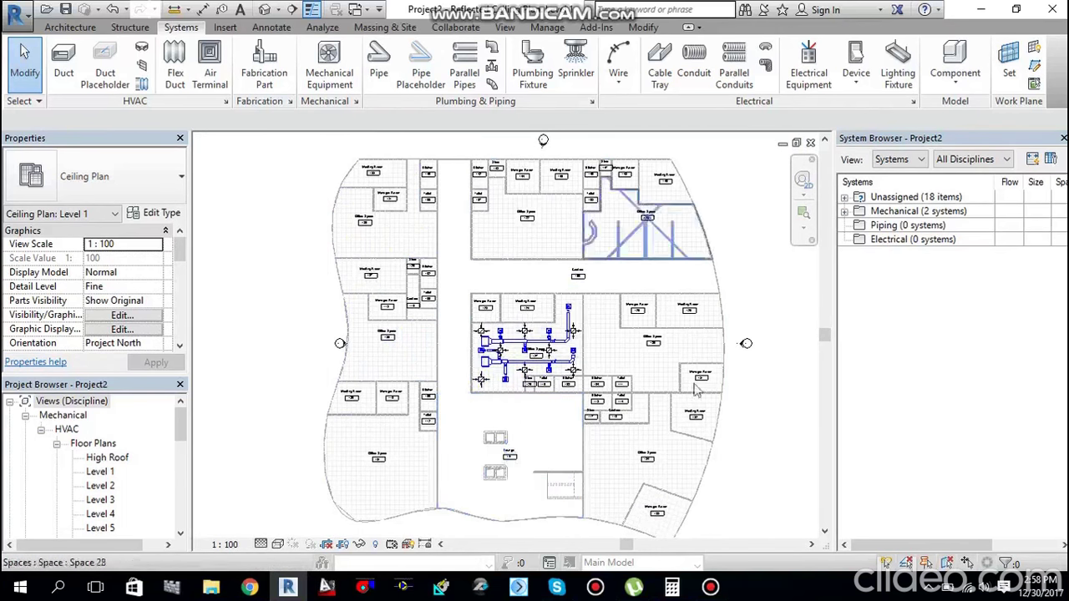
scroll(497, 374, up, 4)
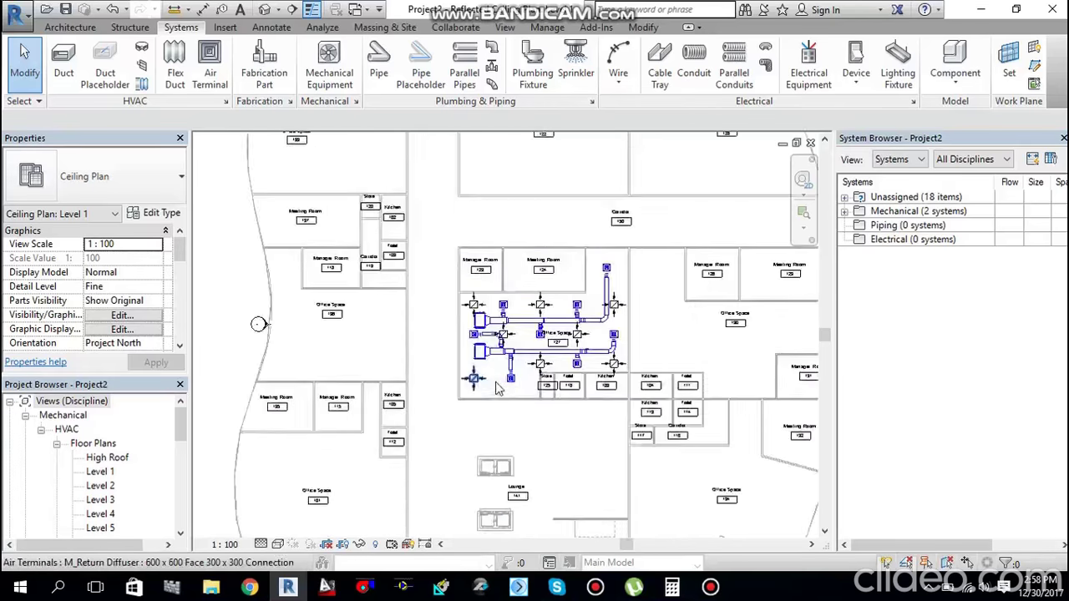
scroll(526, 367, up, 3)
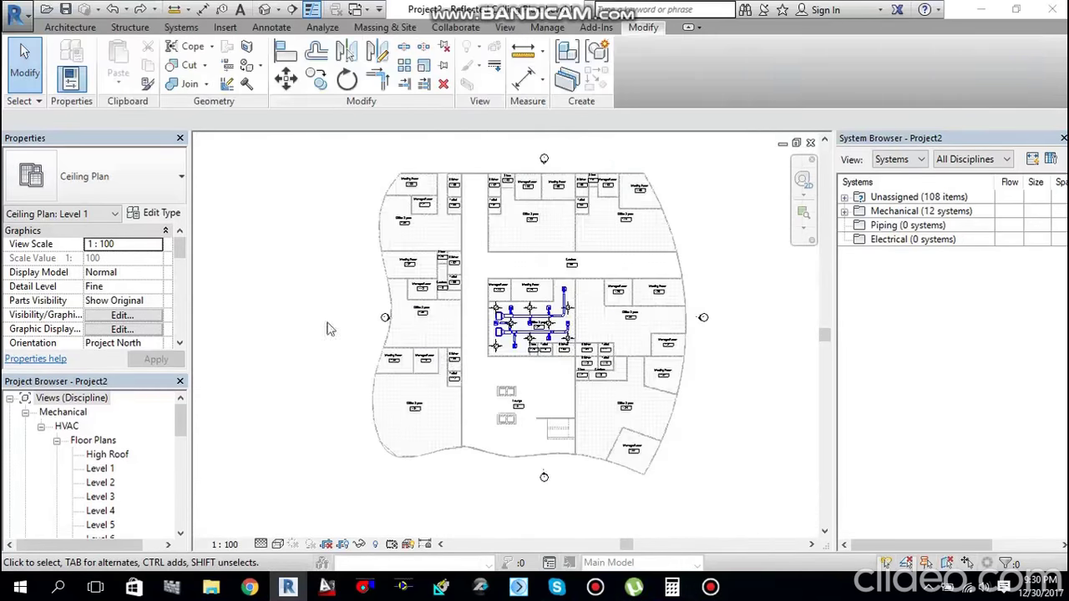
Step: Start the Tag by Category command for the fan coil units and ductwork in Office Space 127
scroll(556, 359, up, 2)
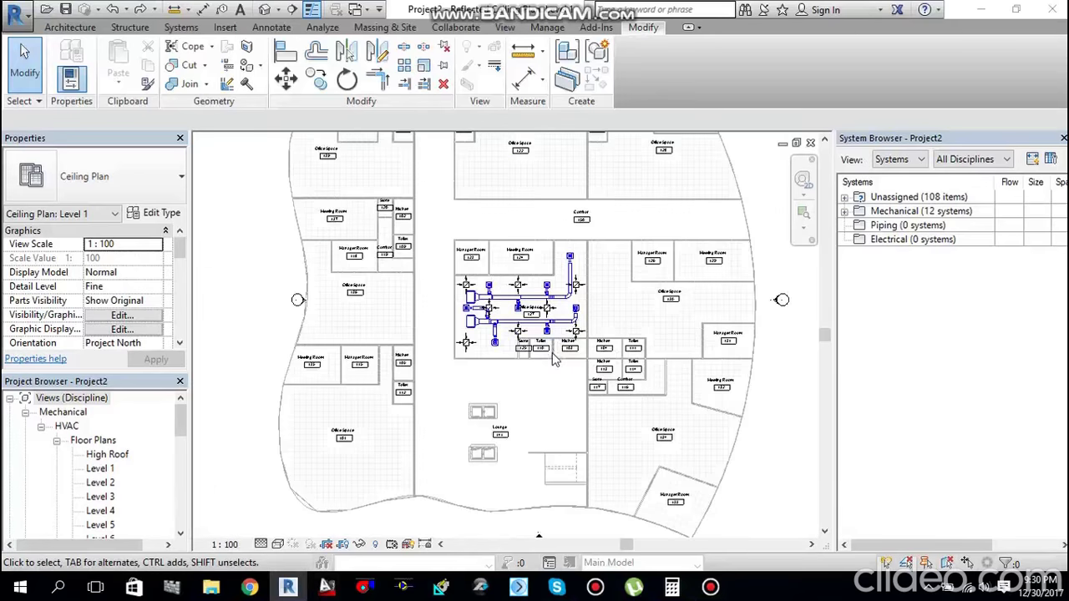
scroll(555, 359, up, 7)
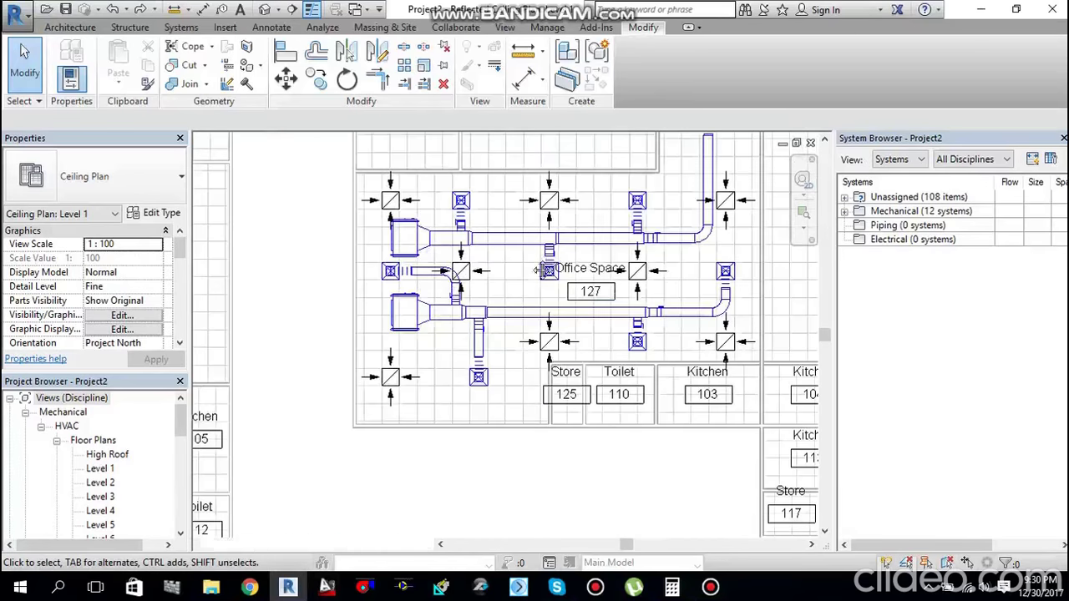
middle_drag(538, 270, 506, 311)
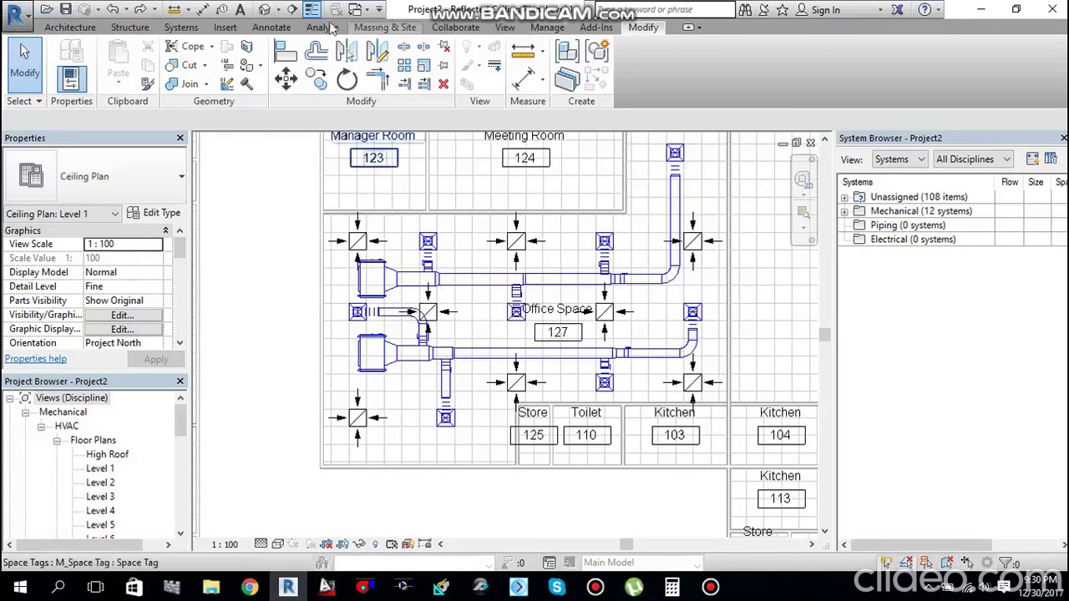
click(272, 28)
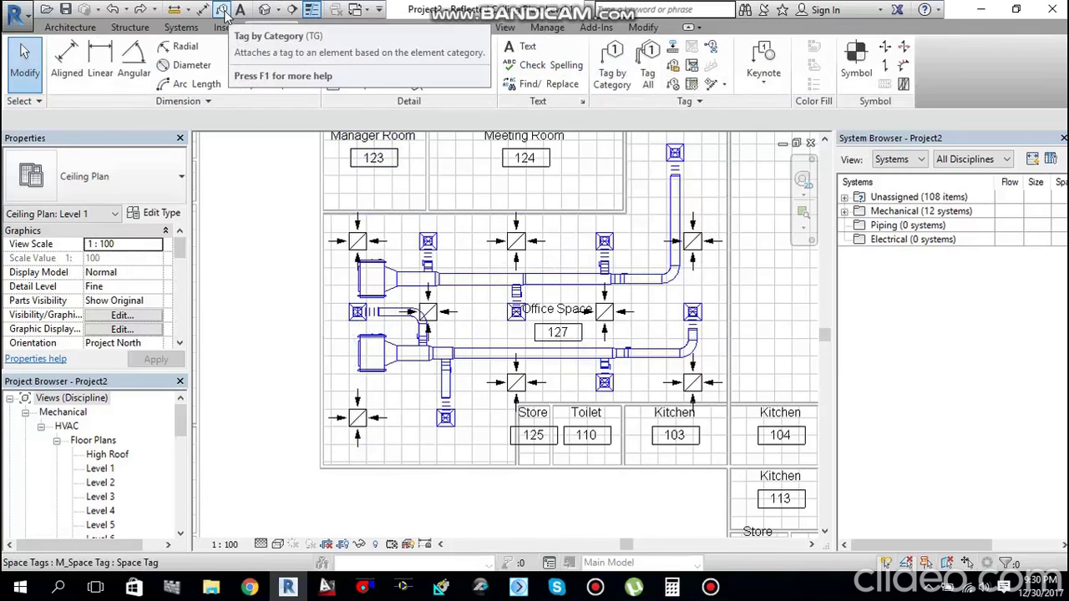
click(616, 85)
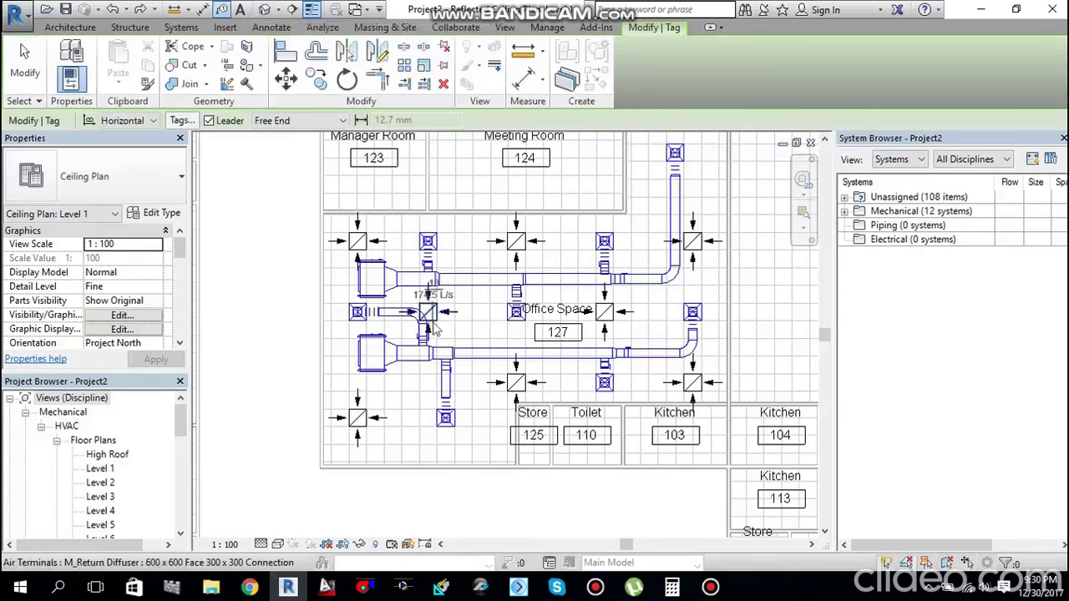
scroll(406, 316, up, 3)
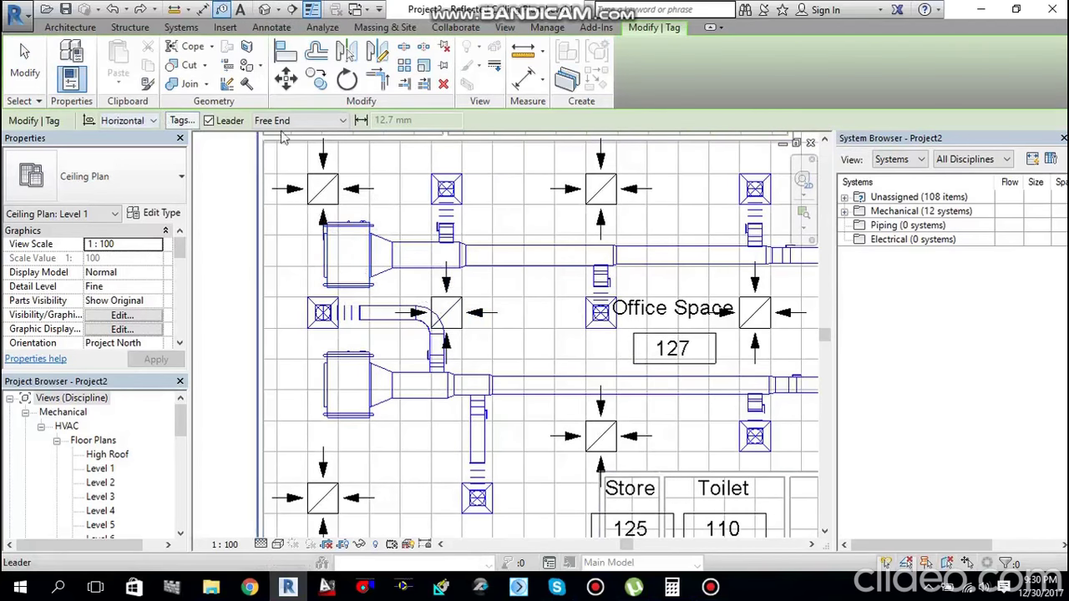
Step: Try the Vertical tag orientation and return to Horizontal, switching the leader off and on again
click(145, 126)
click(138, 136)
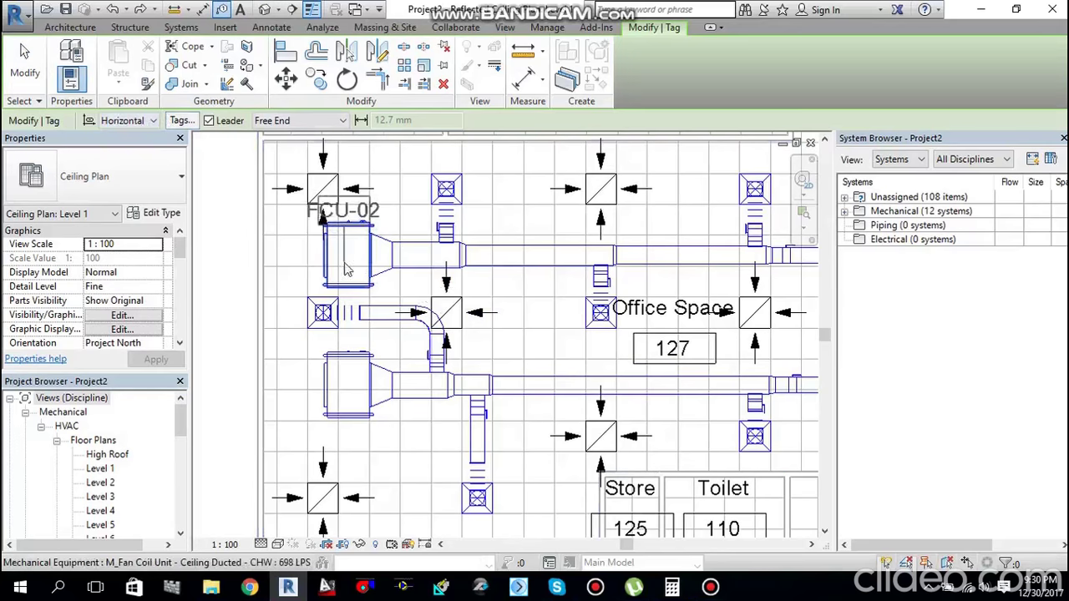
click(145, 123)
click(127, 151)
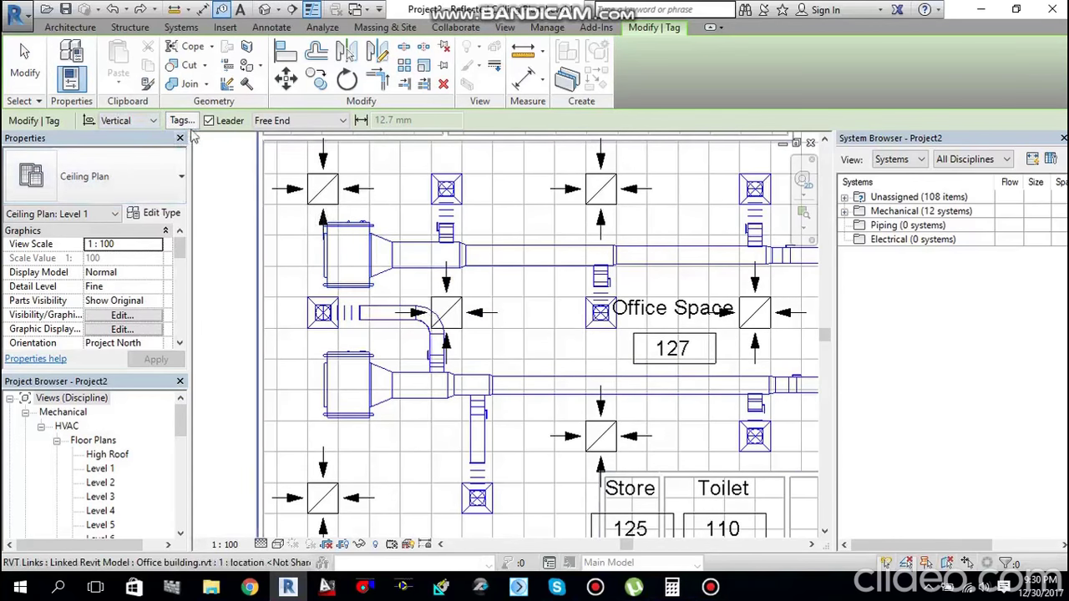
click(144, 122)
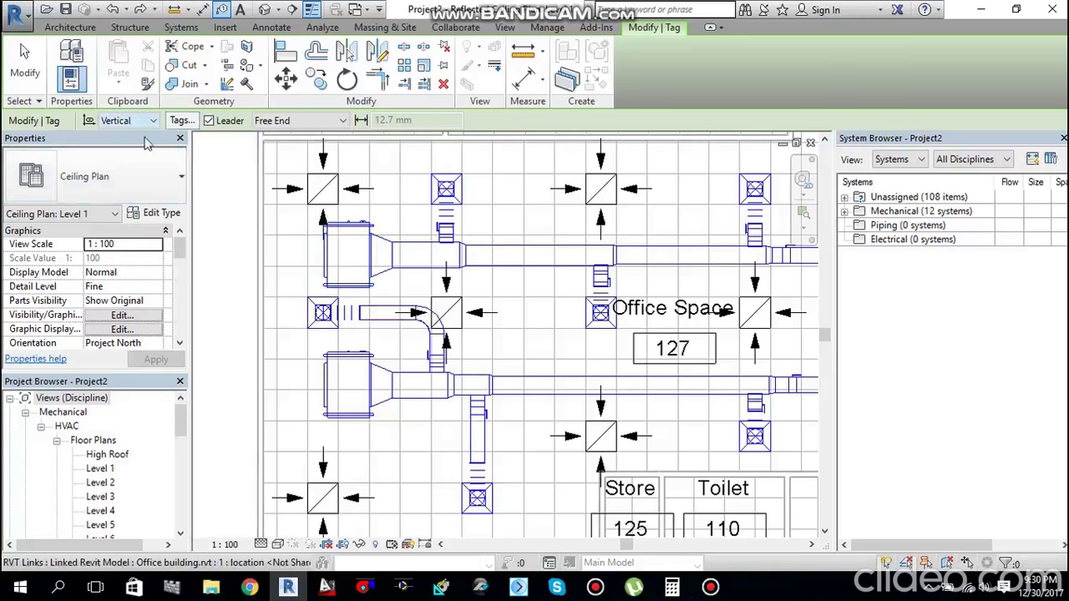
click(218, 122)
click(218, 122)
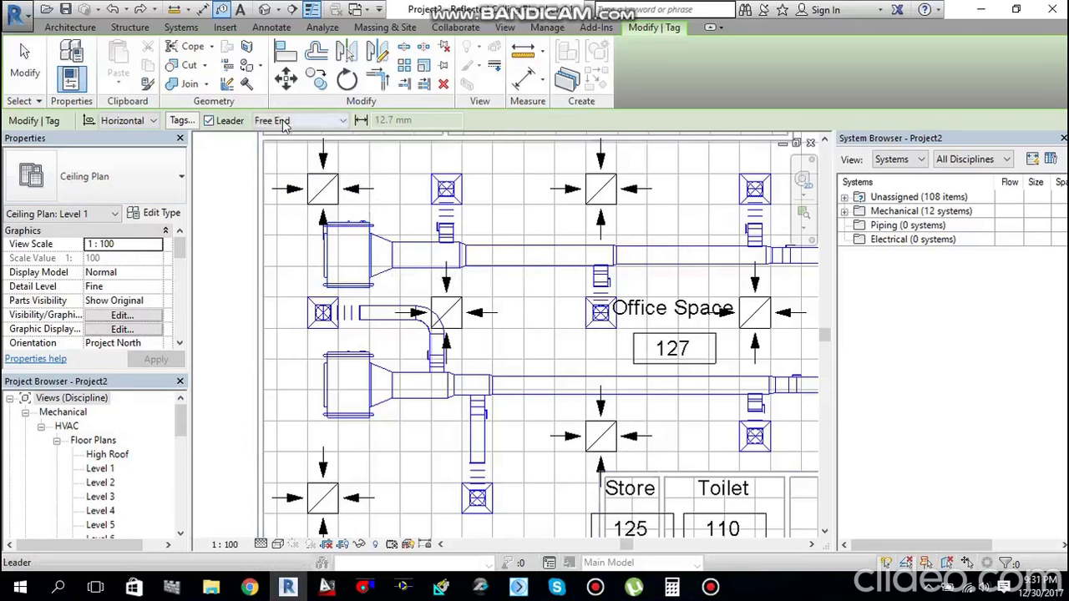
Step: Try the Attached End leader type on the upper fan coil unit's tag preview and return to Free End
click(286, 122)
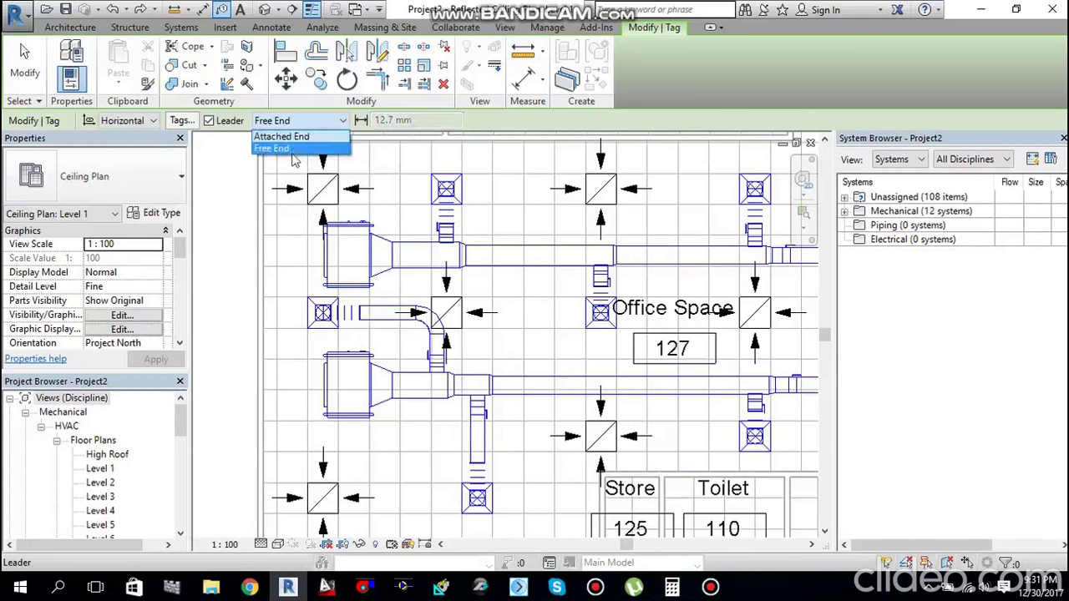
click(281, 136)
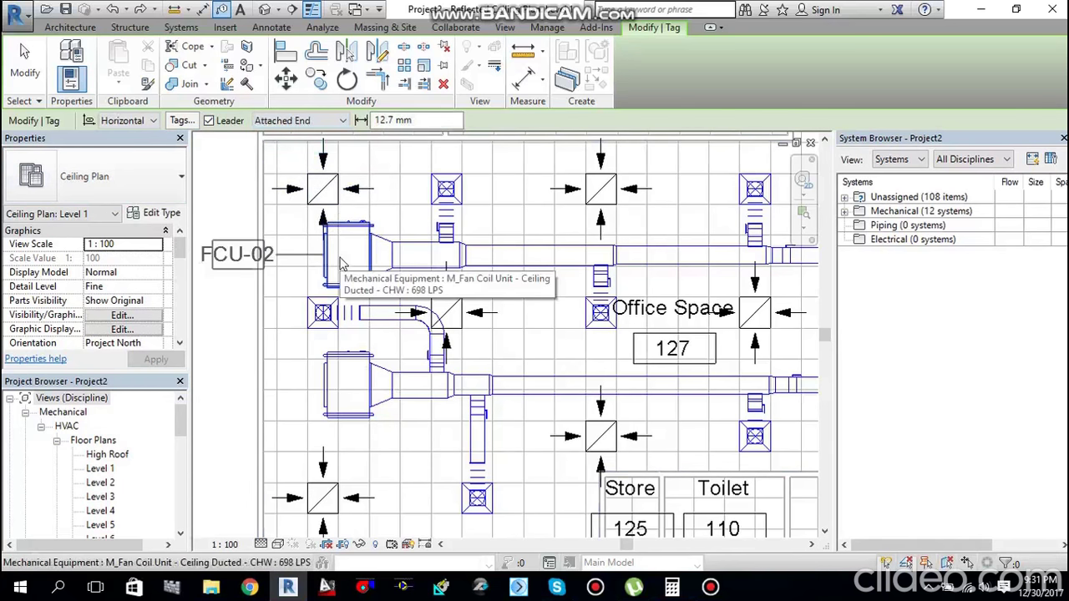
click(287, 122)
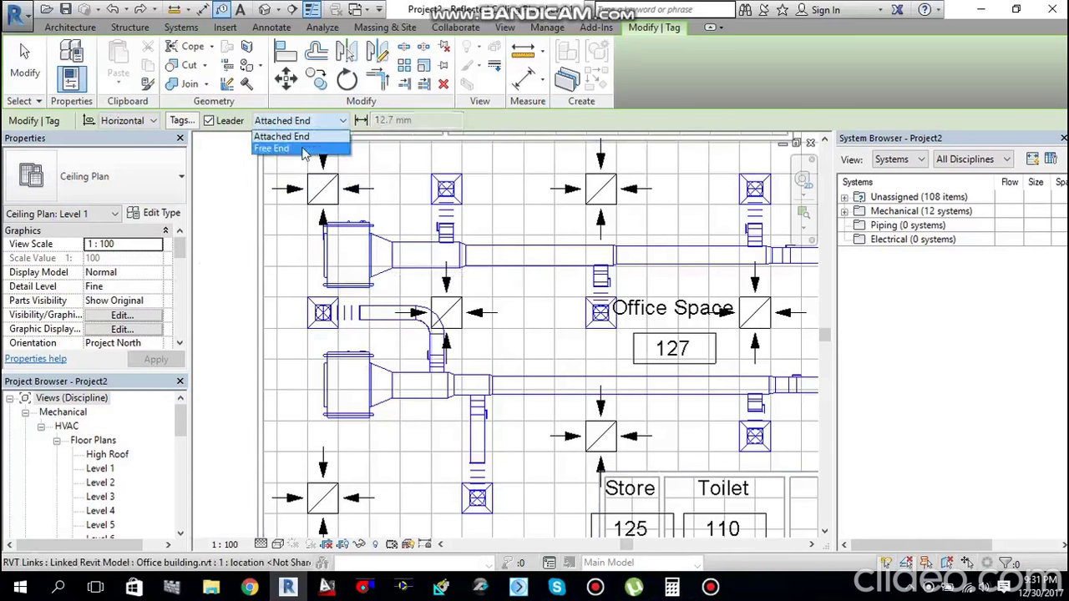
click(276, 145)
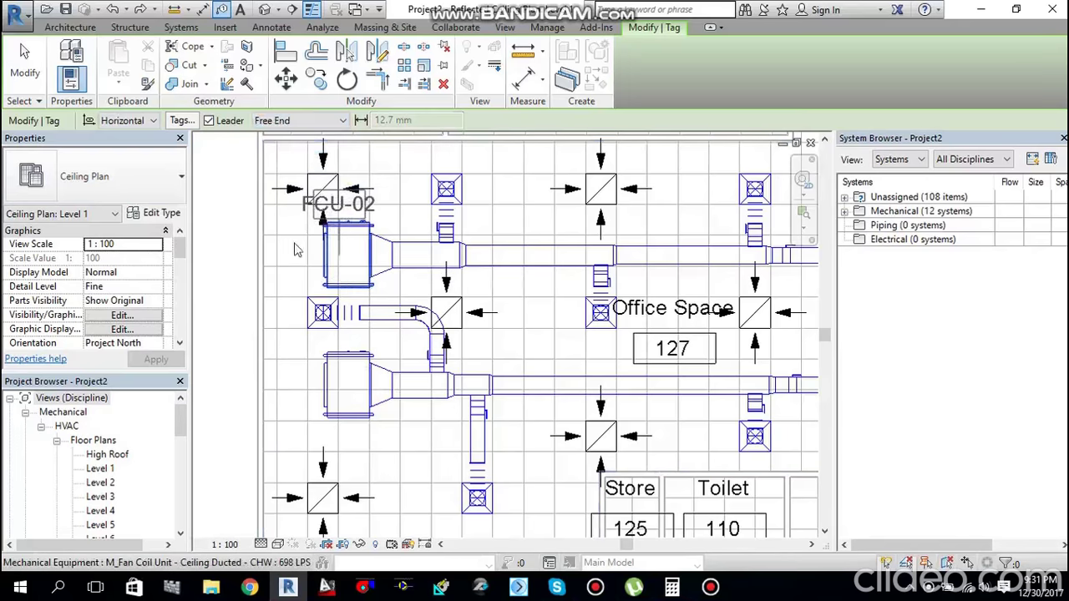
Step: Tag the upper fan coil unit with a bent Free End leader, placing the tag outside the left wall of Office Space 127
click(338, 255)
click(288, 234)
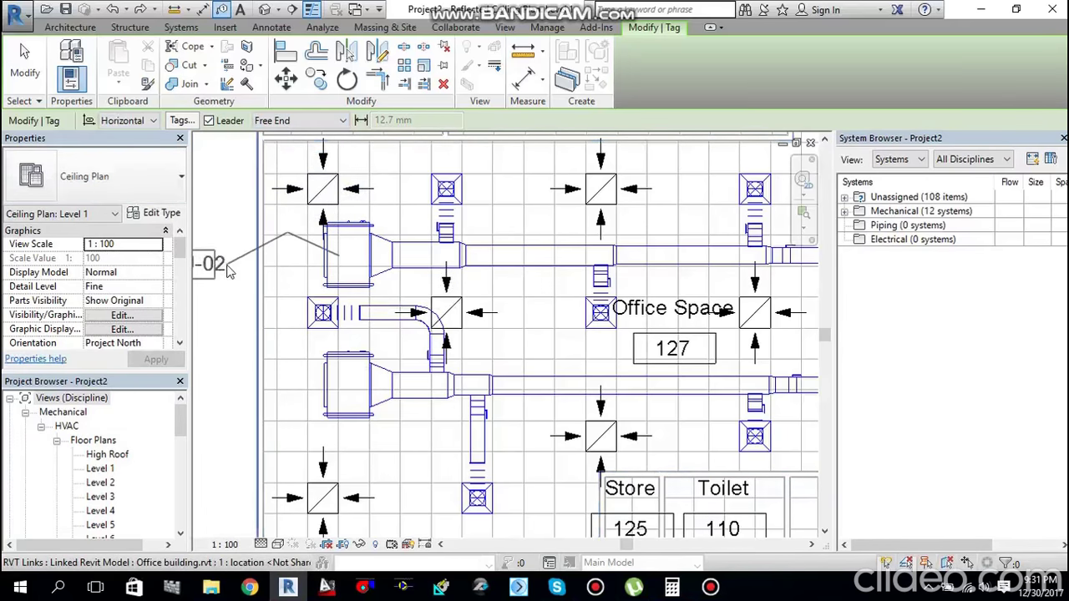
scroll(230, 270, down, 2)
scroll(322, 260, up, 2)
click(351, 261)
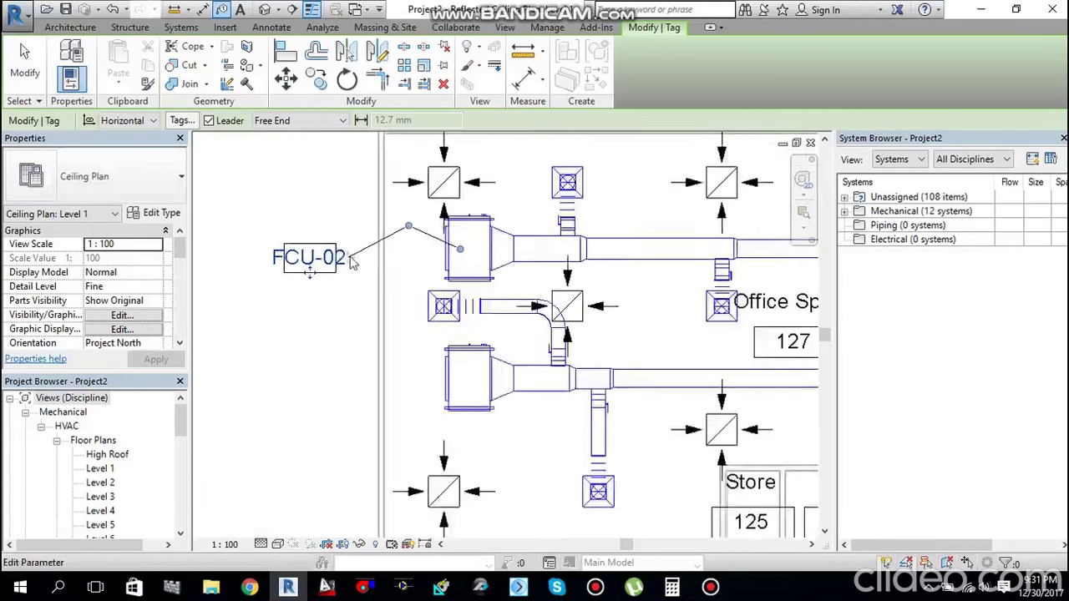
scroll(355, 257, up, 1)
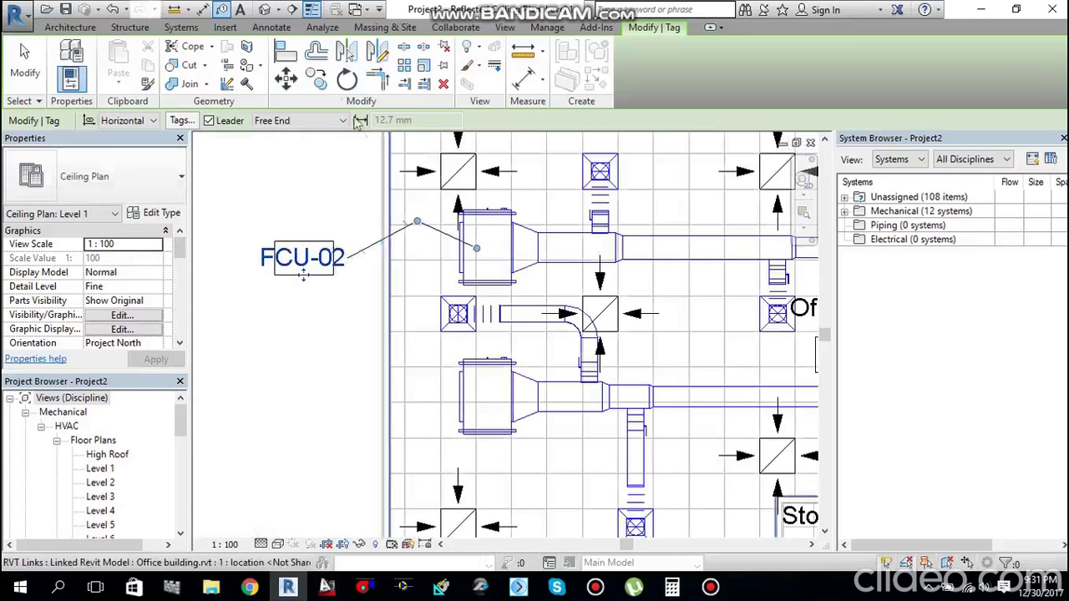
Step: Tag the lower fan coil unit using an Attached End leader of 12.7 mm
click(298, 121)
click(281, 136)
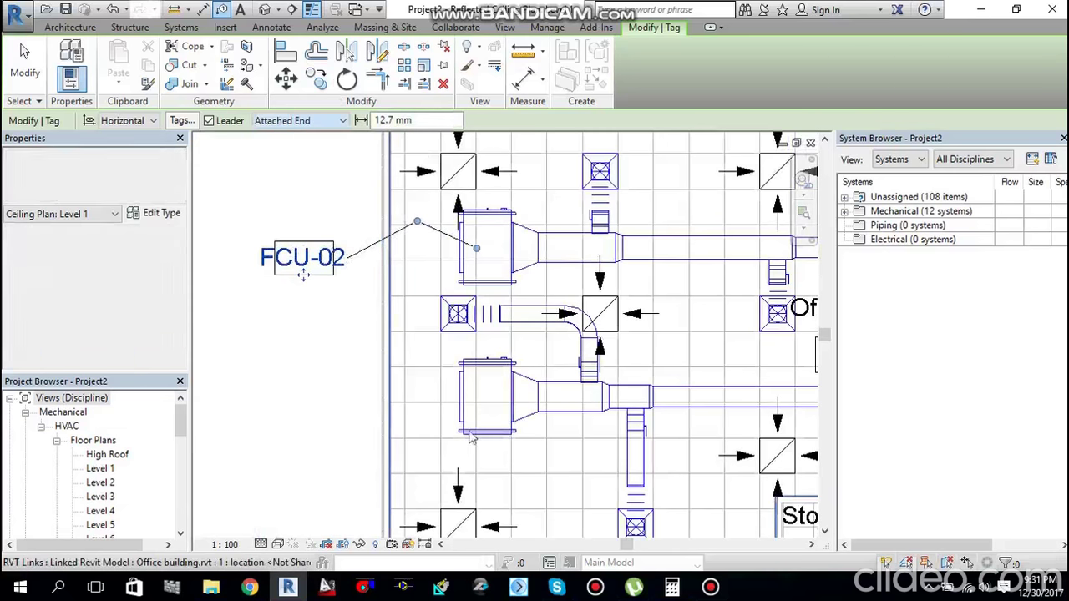
click(458, 405)
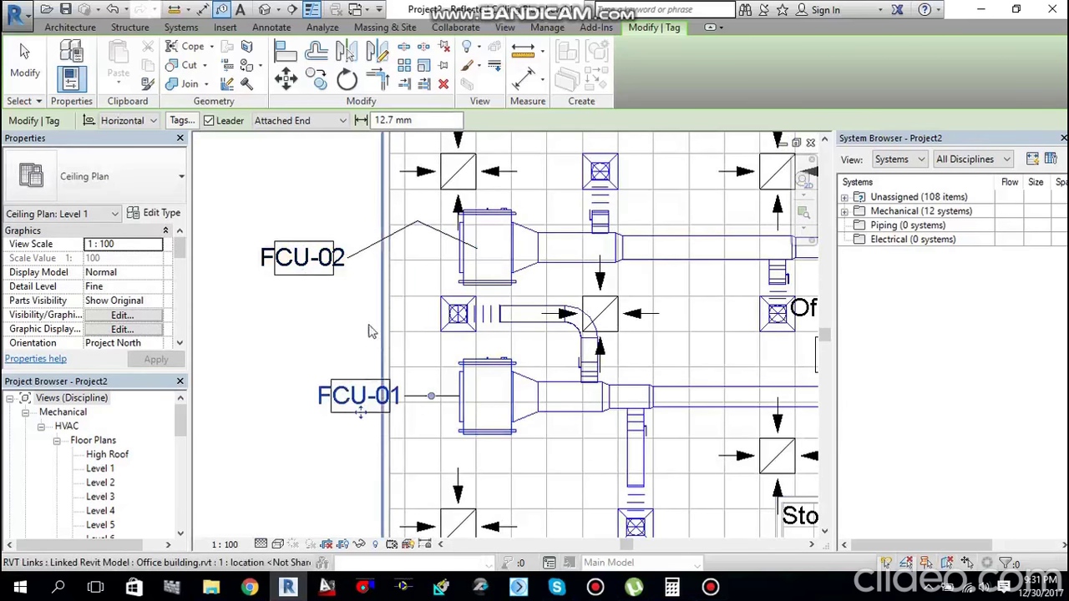
scroll(370, 327, down, 2)
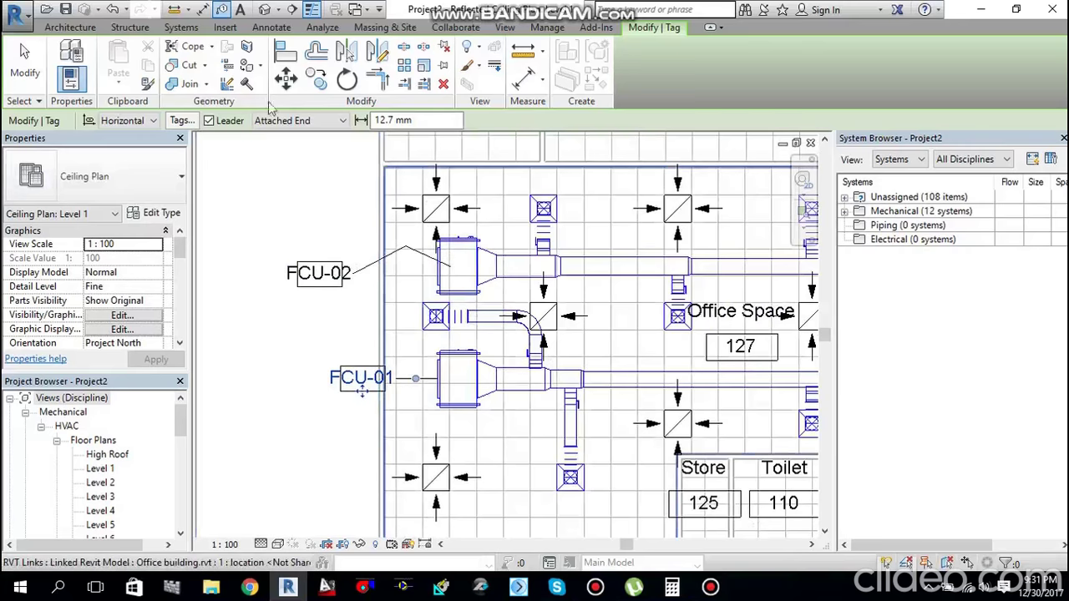
Step: Try the Free End leader type for the duct tags and return to Attached End
scroll(522, 266, up, 2)
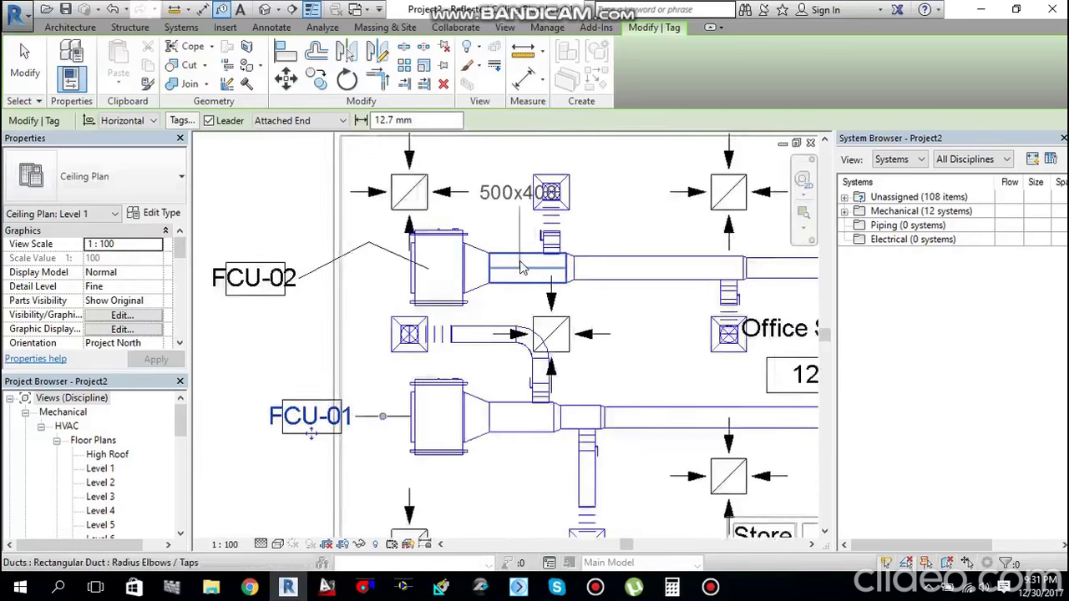
scroll(476, 284, down, 1)
middle_drag(476, 284, 365, 310)
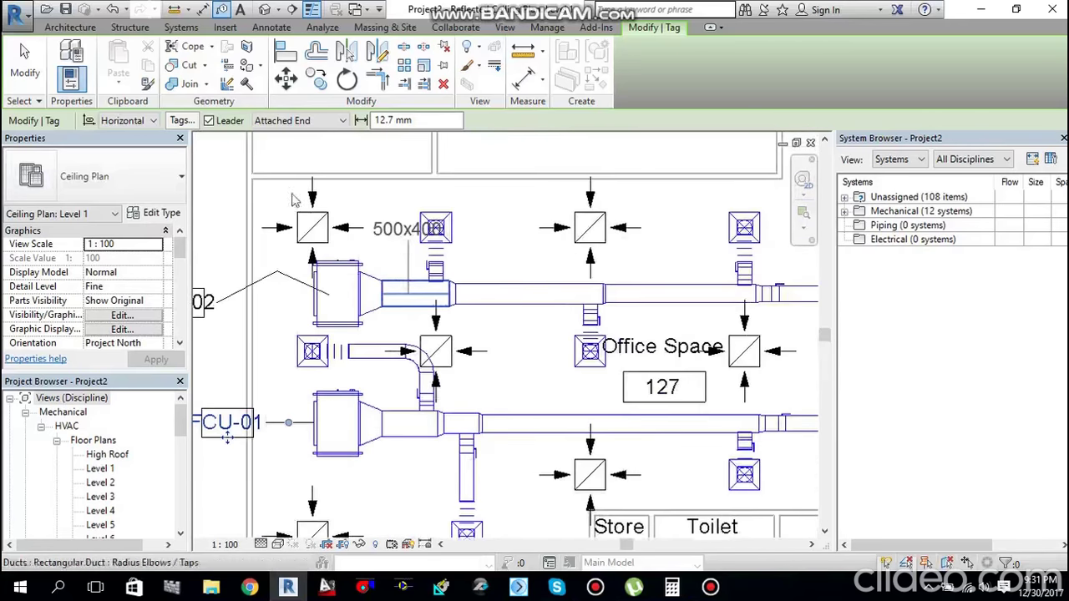
click(284, 121)
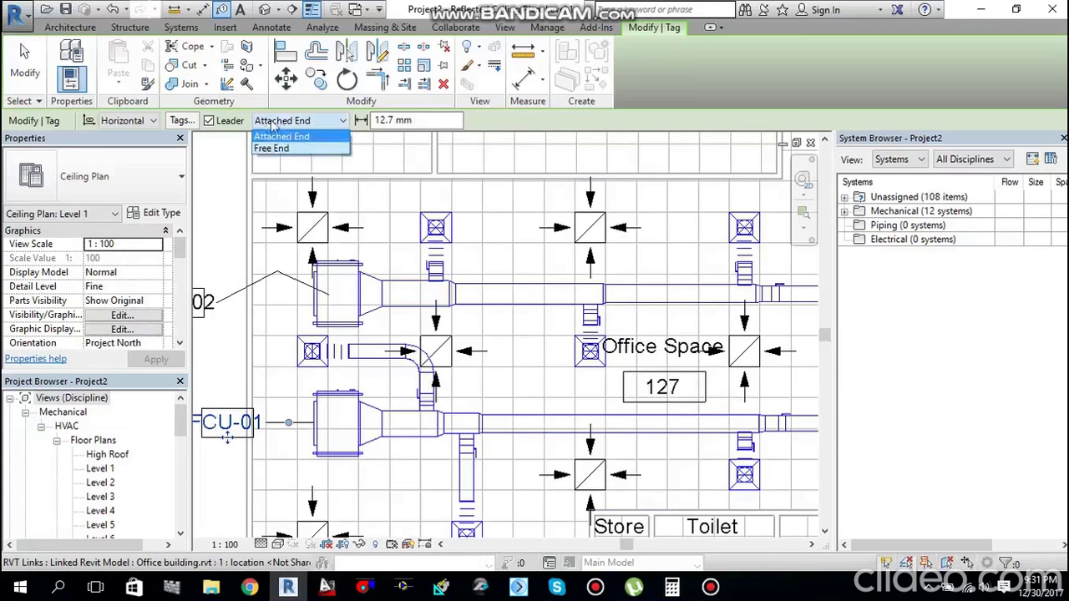
click(276, 148)
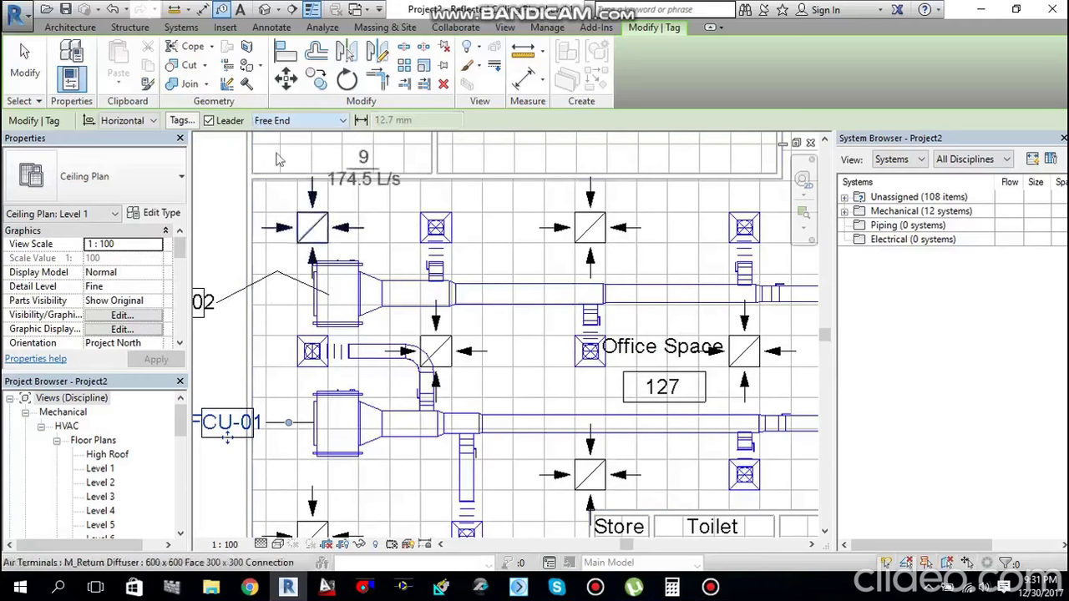
click(289, 121)
click(276, 133)
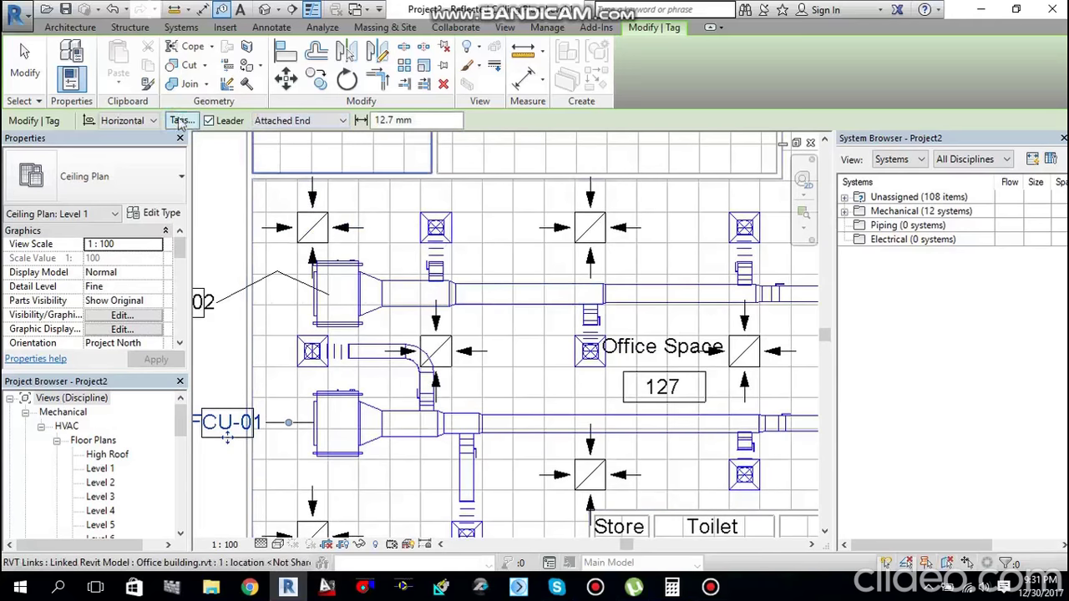
Step: Tag the upper run's 500x400, 400x400 and 350x350 ducts and its vertical 300x250 duct without leaders
click(420, 305)
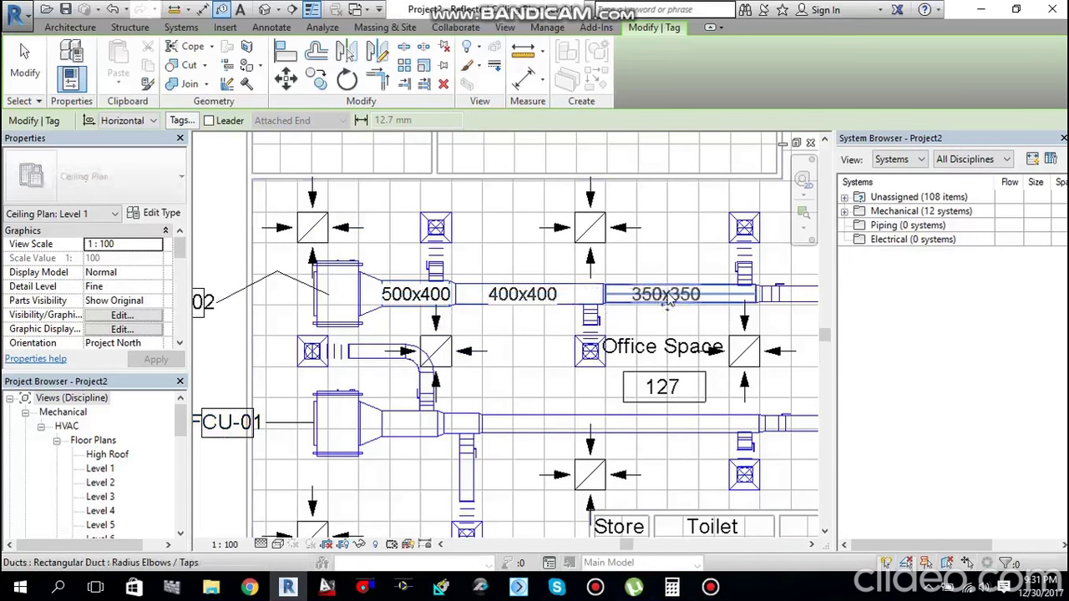
scroll(668, 305, down, 2)
middle_drag(668, 306, 565, 307)
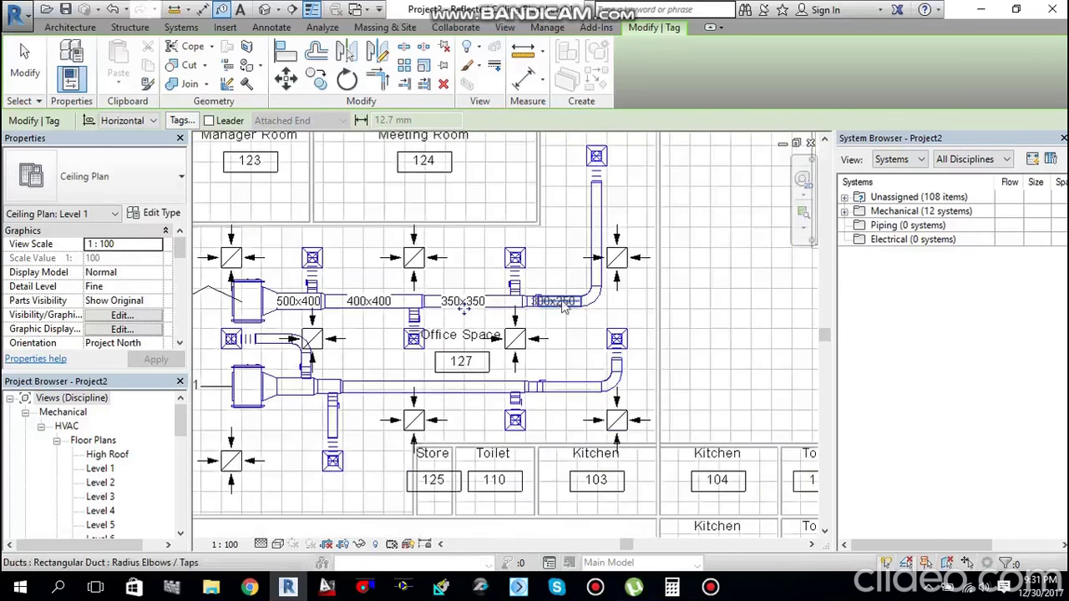
scroll(564, 307, up, 2)
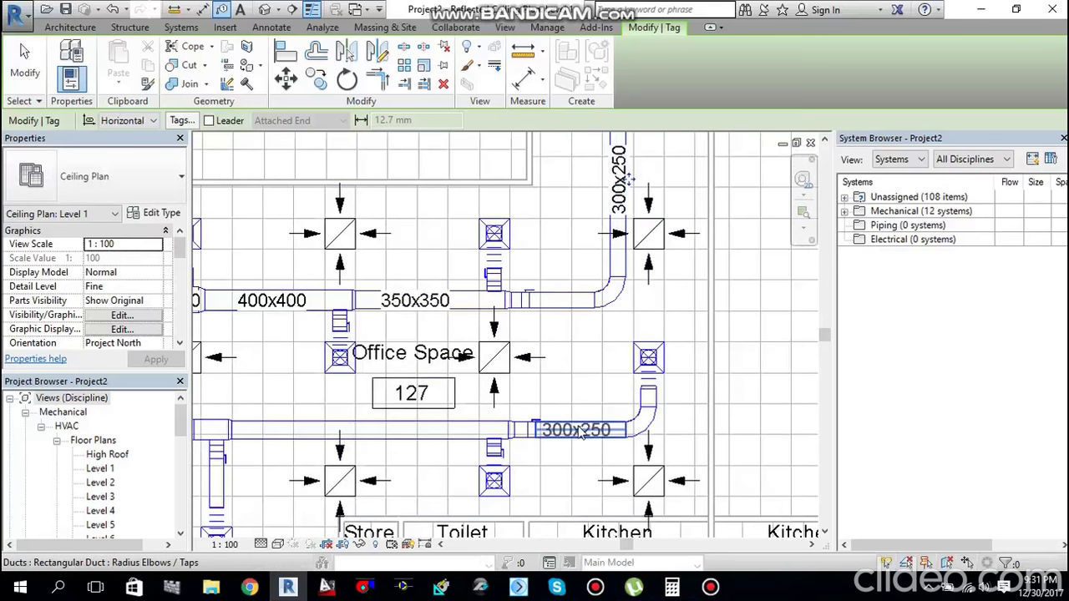
Step: Tag the 300x250 and 350x350 ducts of the lower run without leaders
click(576, 441)
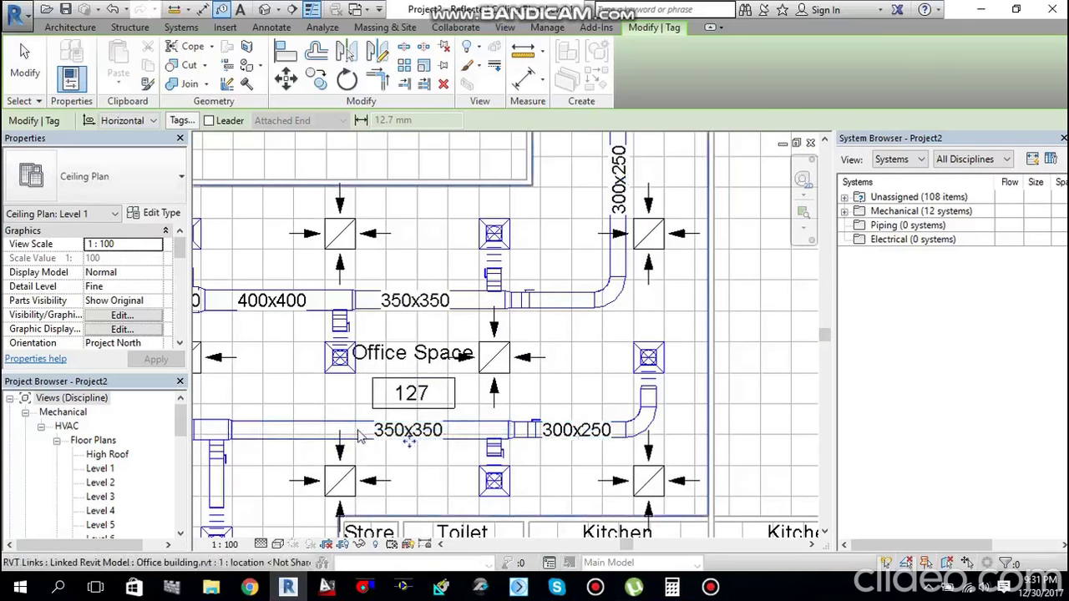
scroll(417, 437, down, 2)
middle_drag(295, 439, 525, 411)
scroll(524, 410, up, 2)
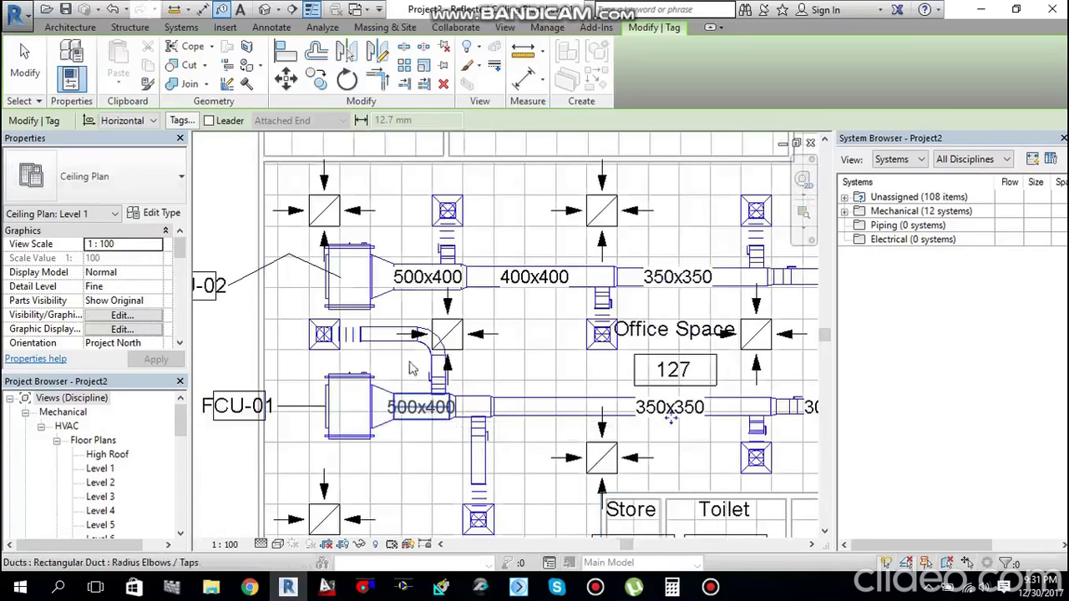
Step: Tag the lower run's 500x400 and 400x400 ducts with Free End leaders, placing the tags below and above the run
click(209, 121)
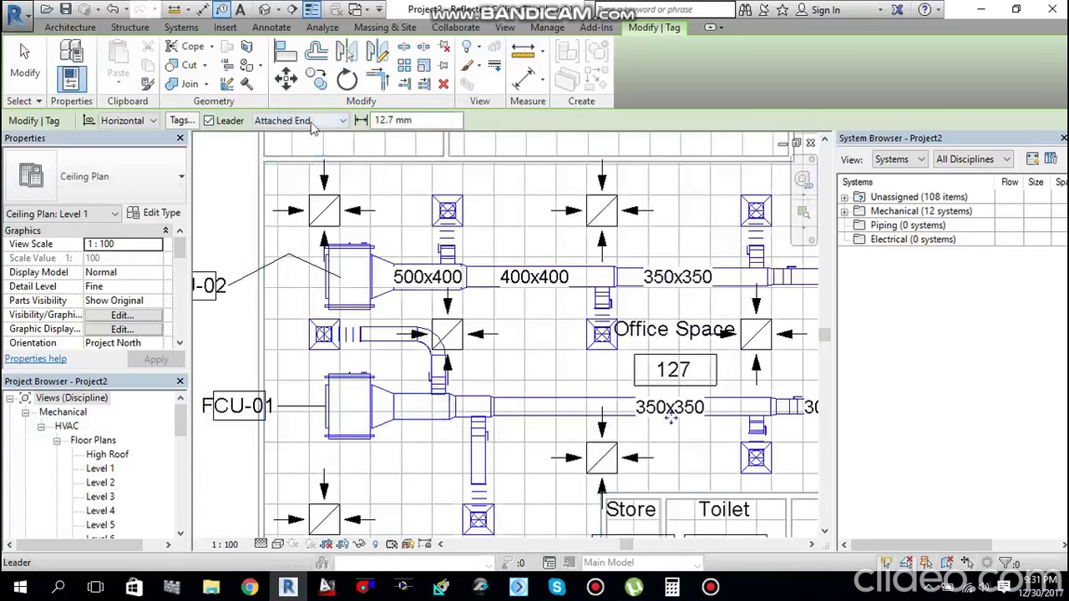
click(311, 122)
click(275, 148)
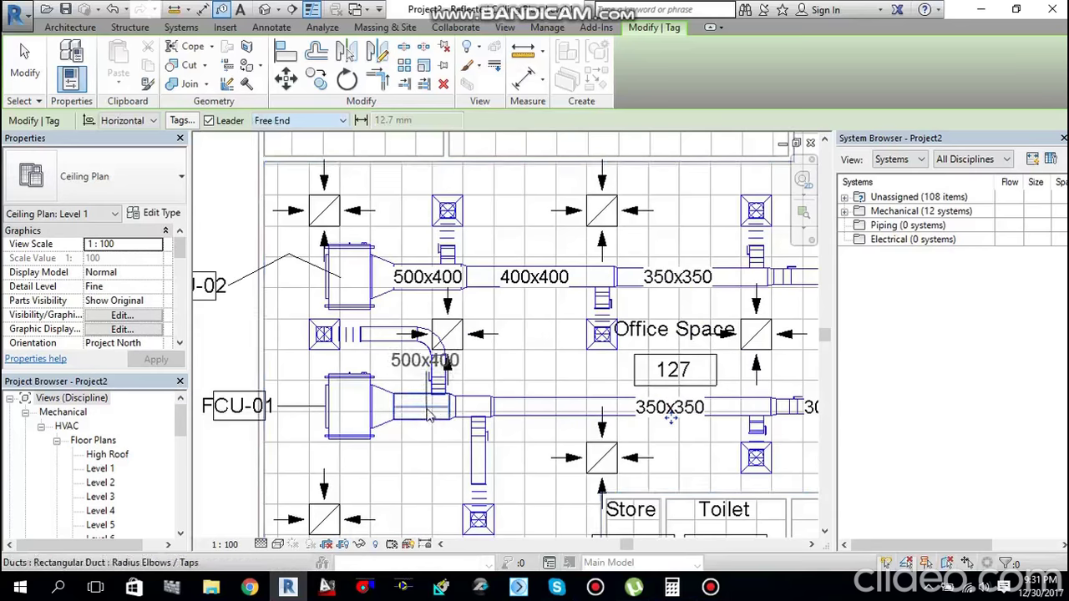
click(408, 447)
click(410, 470)
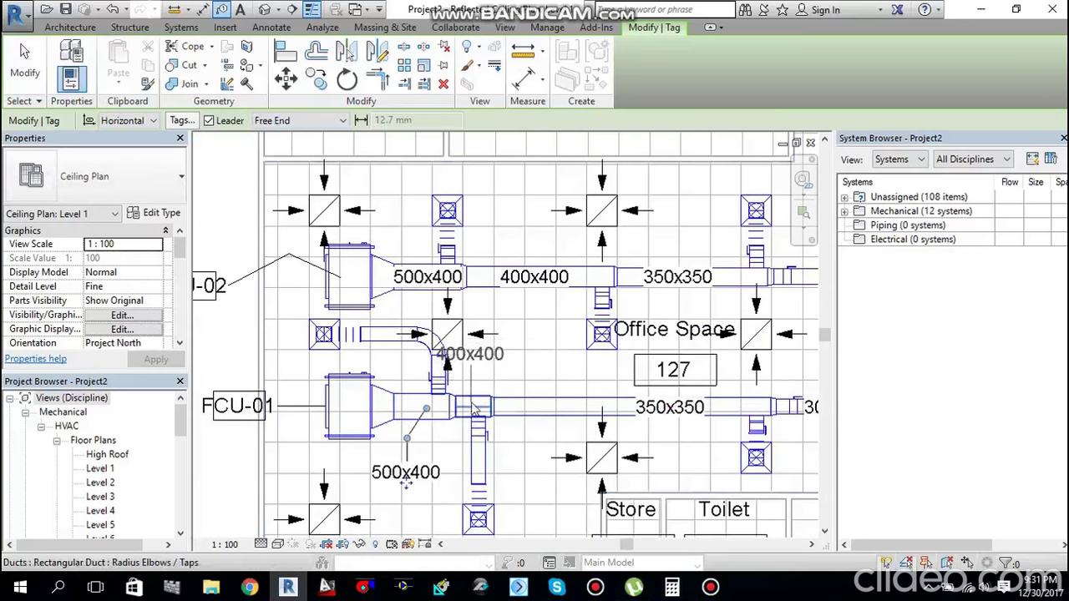
click(529, 380)
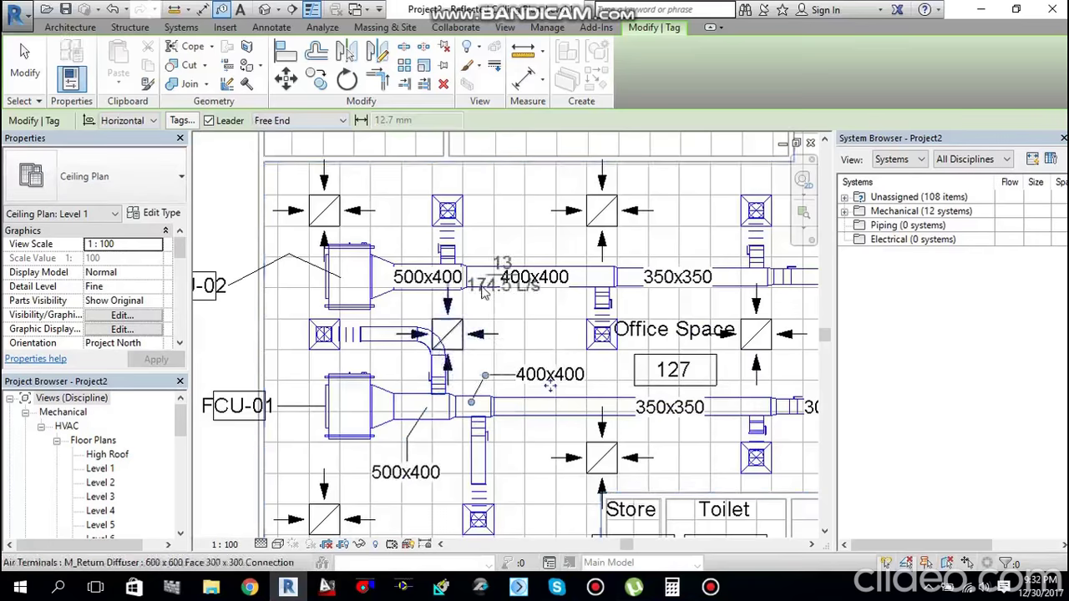
Step: Tag the 275x275 branch duct below the lower run with a Free End leader, placing the tag to its right
scroll(482, 288, down, 2)
middle_drag(483, 288, 352, 354)
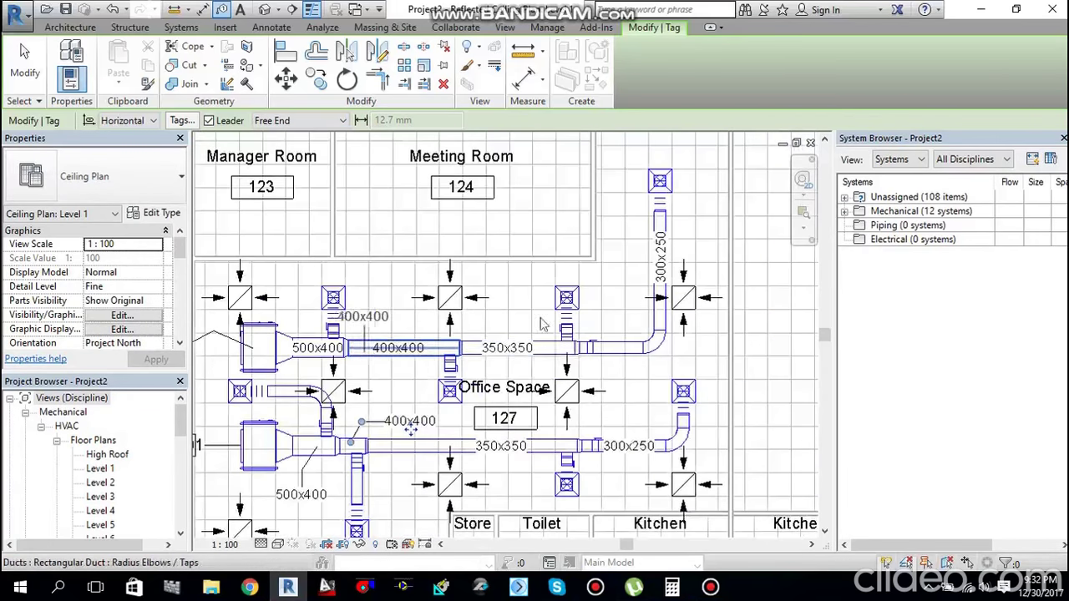
middle_drag(697, 319, 614, 267)
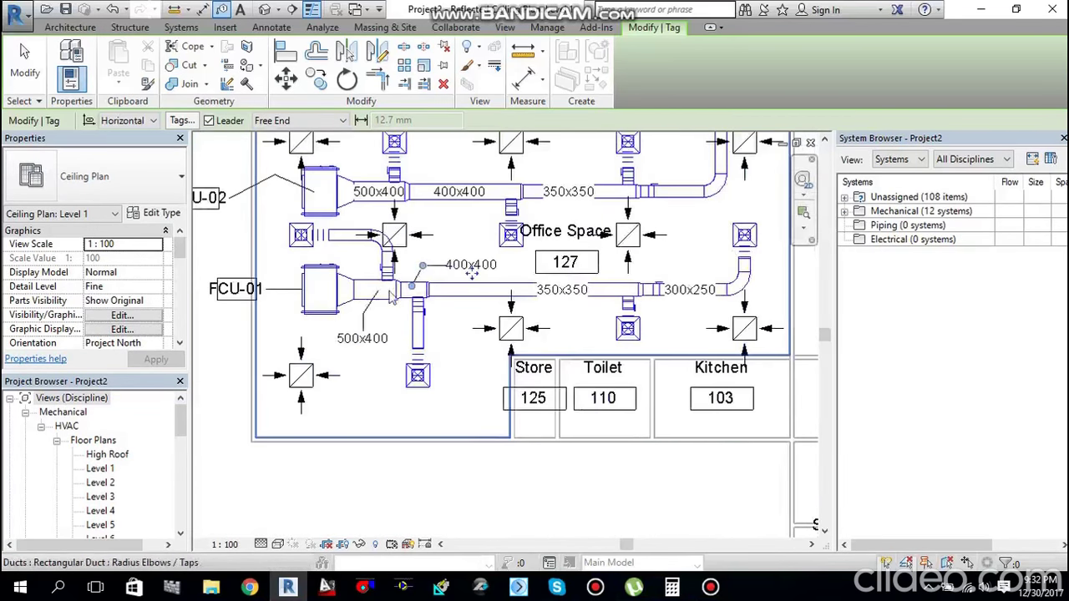
scroll(417, 322, up, 2)
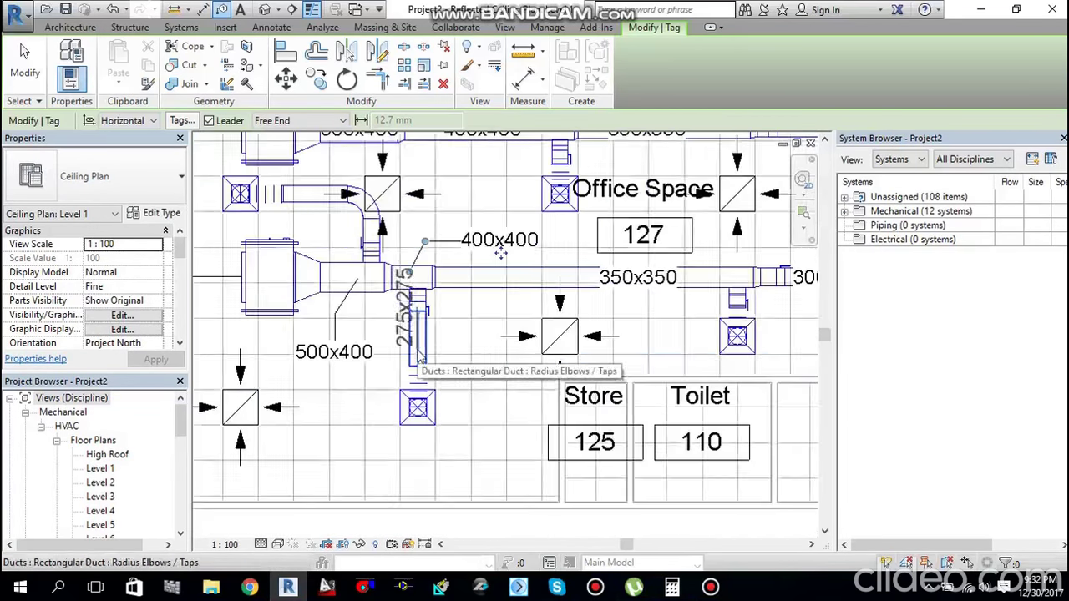
scroll(421, 349, up, 2)
drag(384, 280, 517, 361)
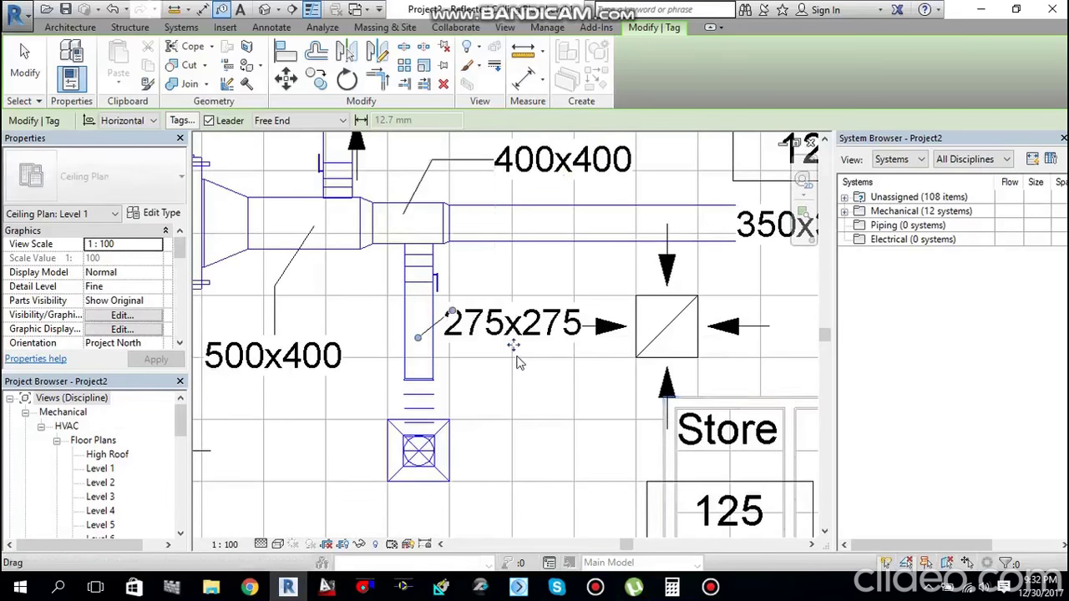
scroll(527, 369, down, 3)
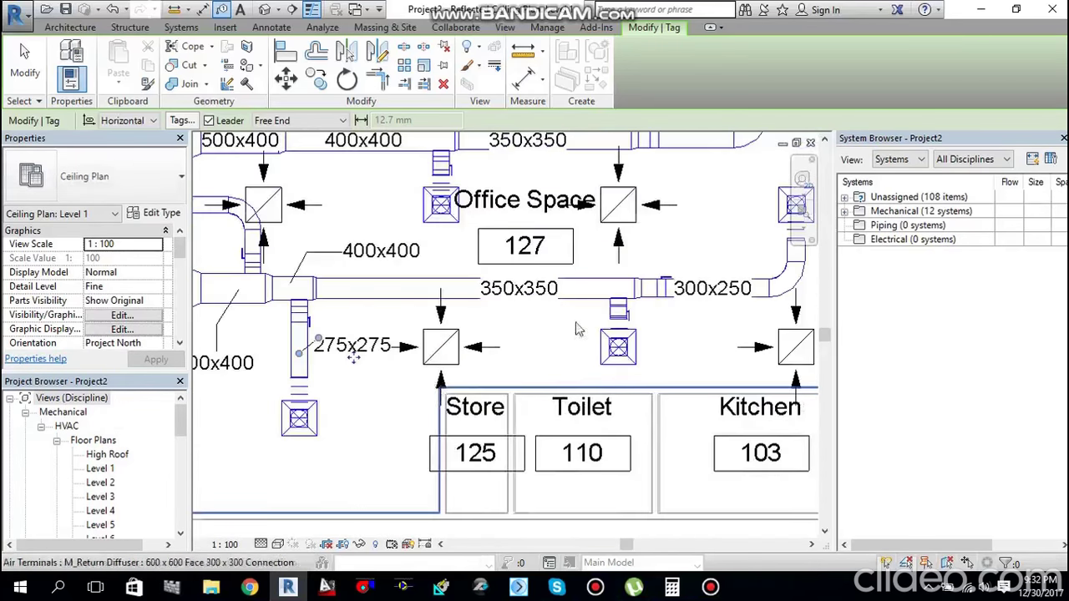
Step: Try the Attached End leader type for the air terminal tags and return to Free End
scroll(574, 323, down, 2)
middle_drag(580, 334, 653, 410)
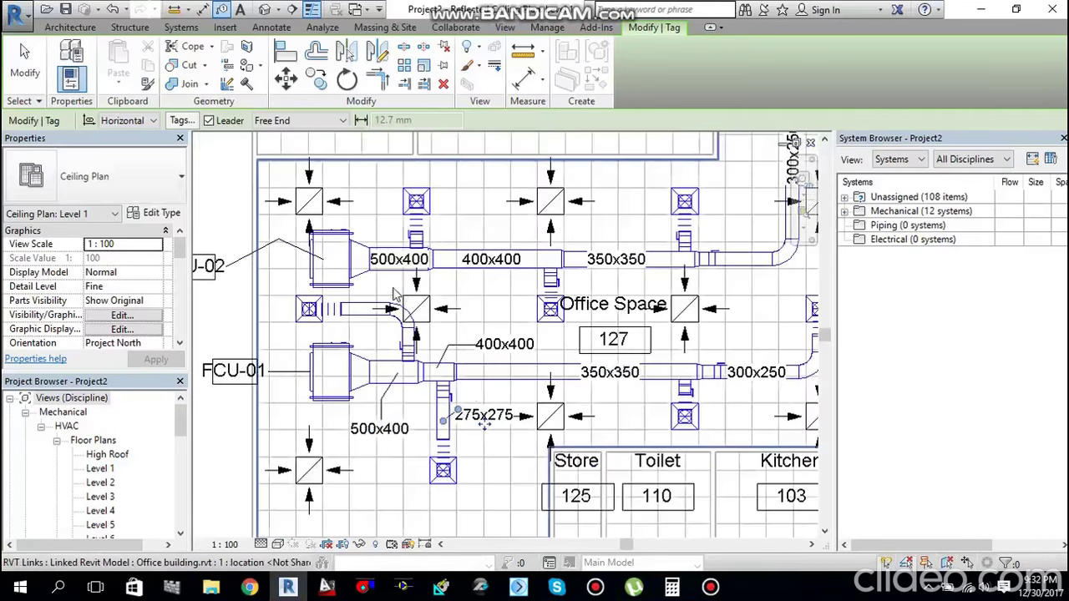
scroll(364, 232, down, 1)
scroll(365, 232, up, 5)
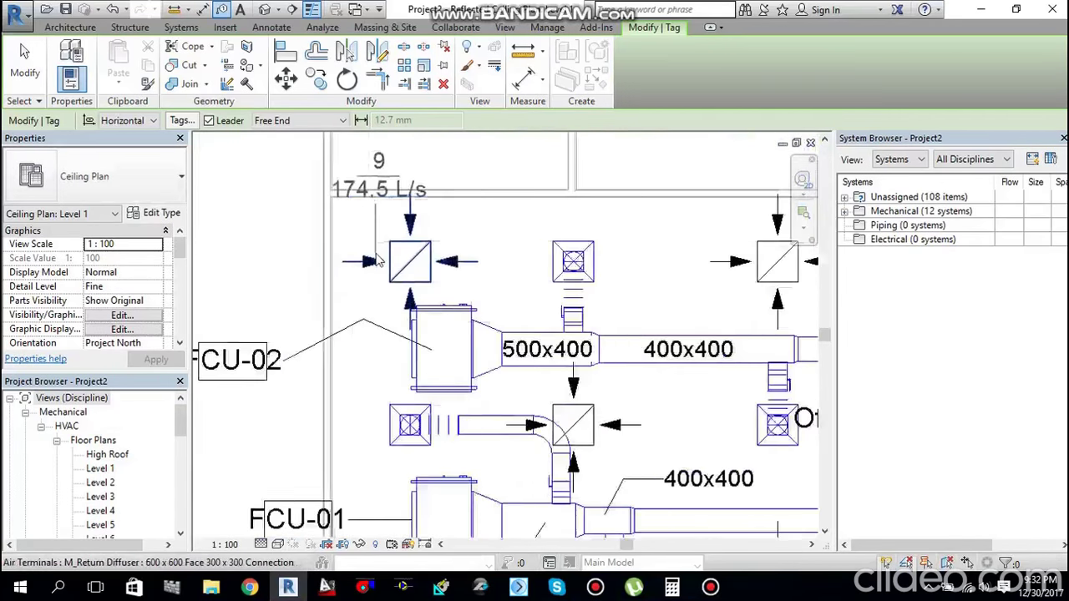
scroll(383, 259, down, 2)
middle_drag(383, 259, 396, 321)
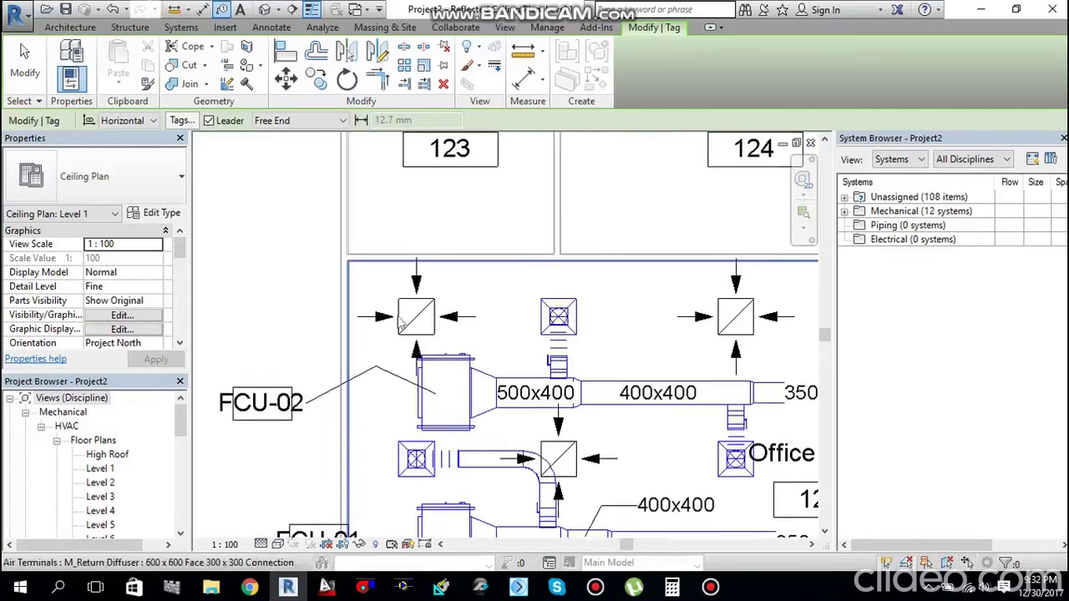
scroll(396, 321, down, 1)
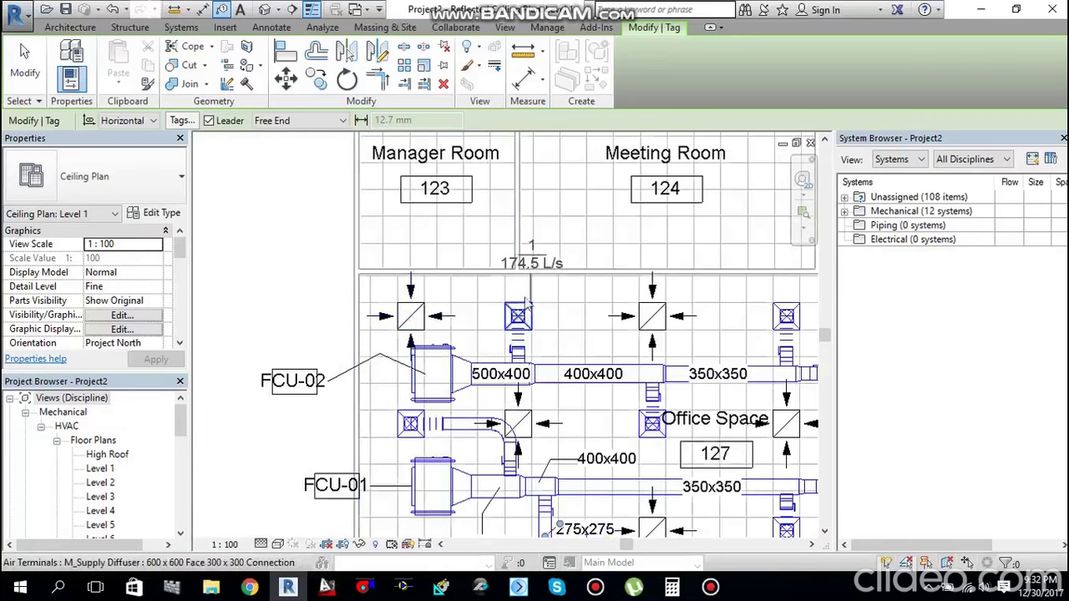
click(294, 121)
click(288, 148)
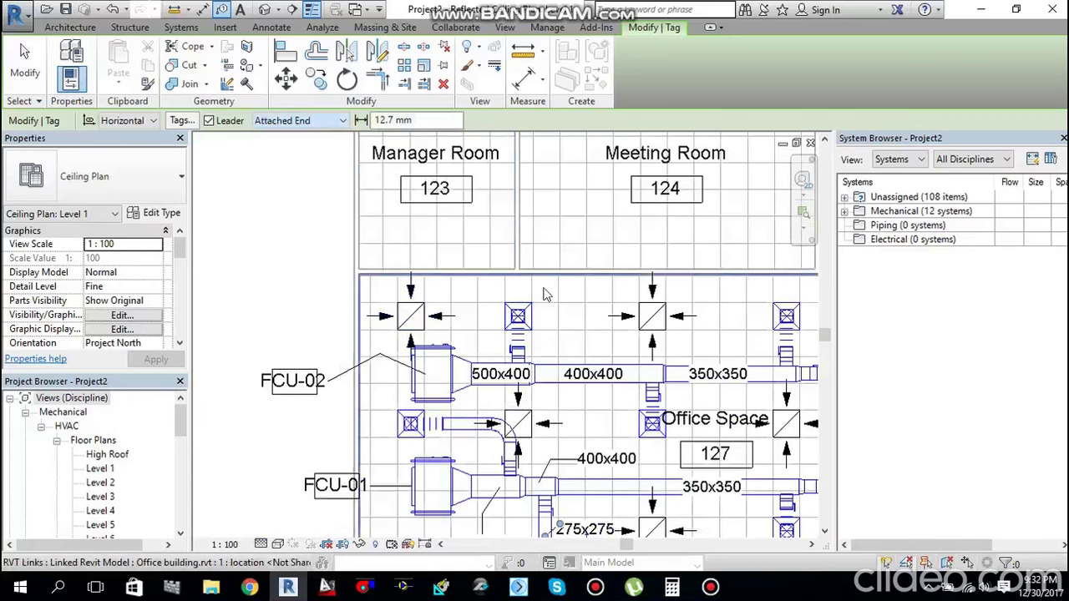
click(297, 121)
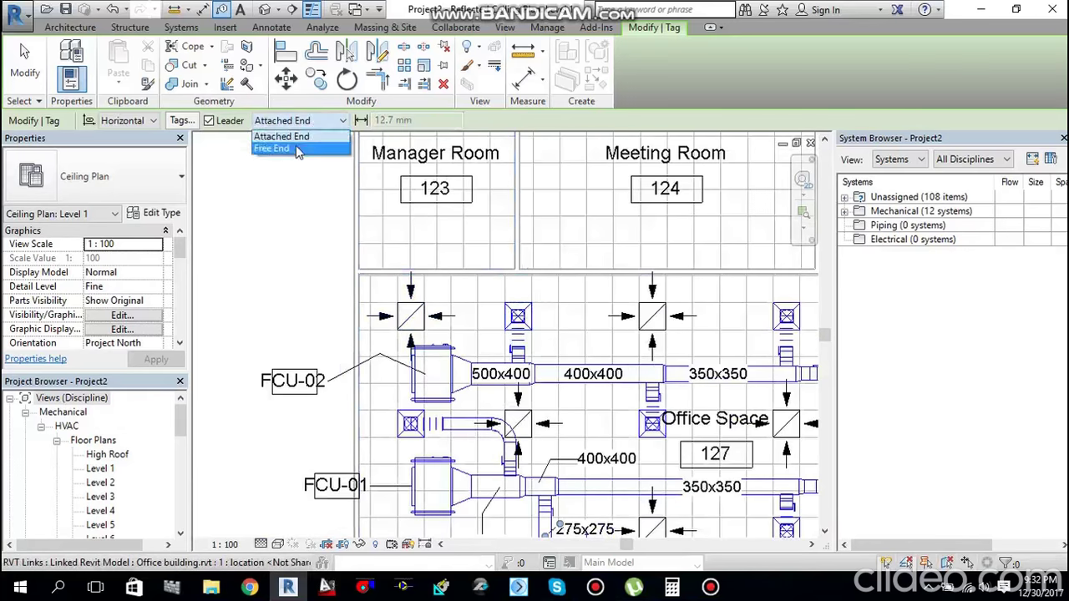
click(295, 145)
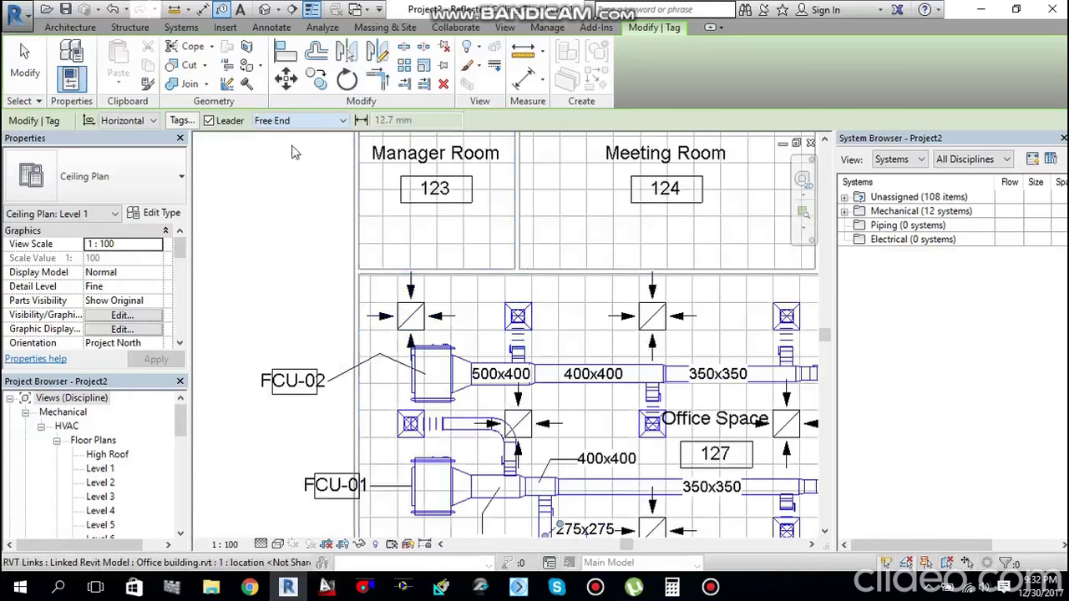
Step: Tag the supply diffuser above the upper run's 500x400 duct with a Free End leader, placing the tag beside it
click(526, 310)
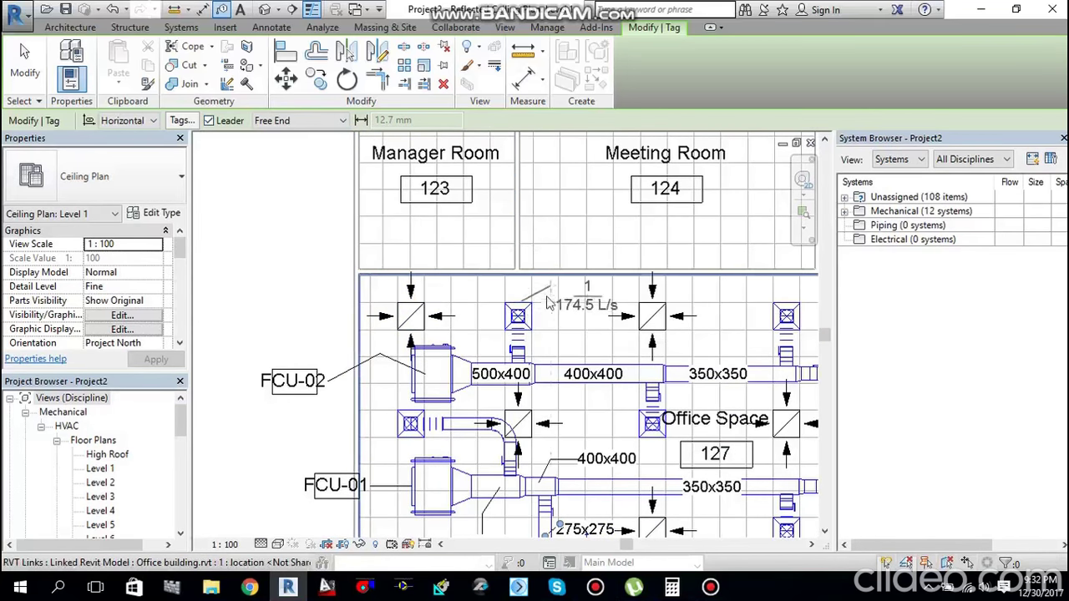
click(558, 311)
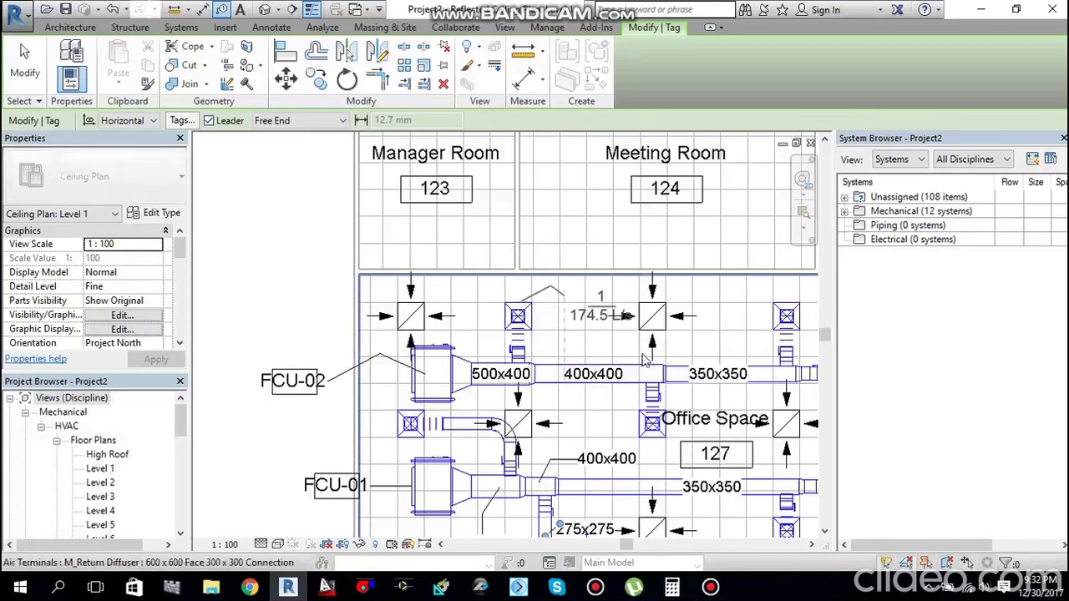
scroll(609, 345, down, 3)
scroll(598, 410, up, 1)
scroll(598, 409, up, 5)
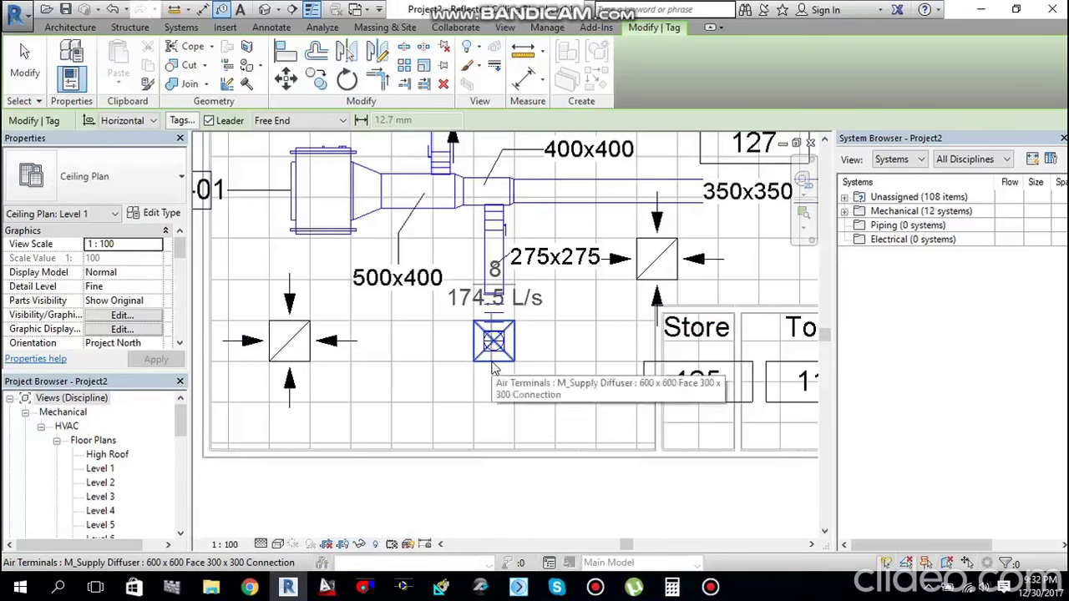
Step: Tag the supply diffuser below the 275x275 branch and the return diffuser in Office Space's lower-left corner with Free End leaders
click(494, 368)
click(568, 366)
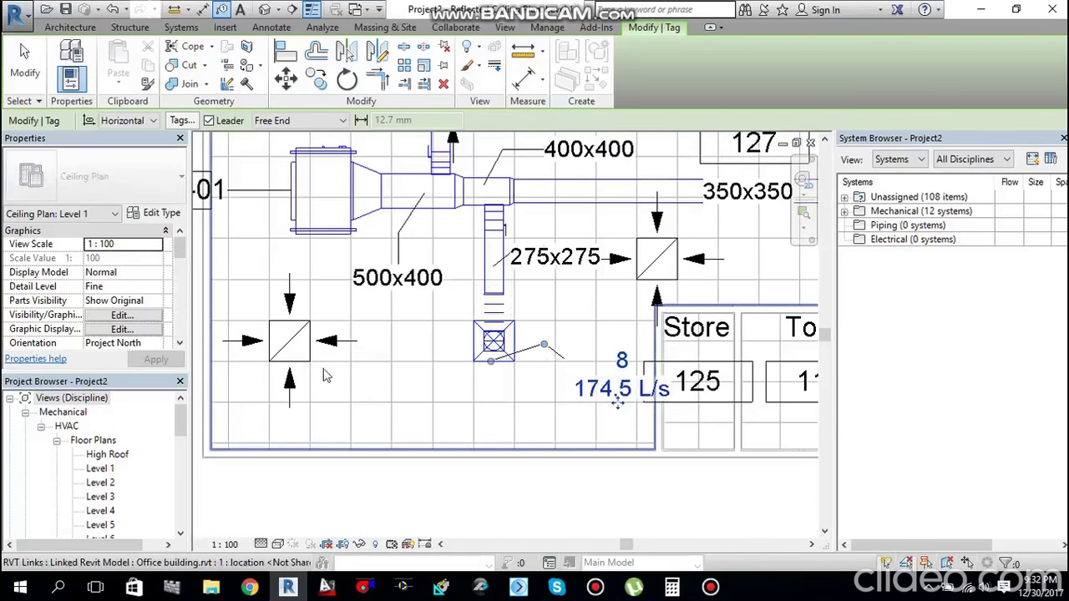
click(268, 344)
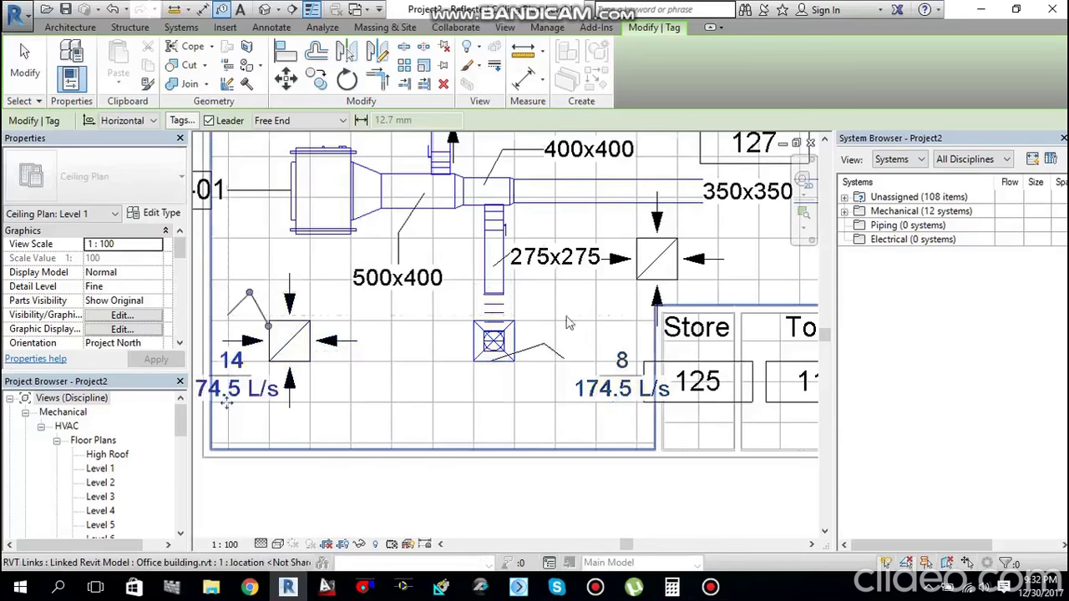
Step: Tag the return diffuser above Kitchen 103 with a Free End leader, placing the tag outside the room to the right
scroll(567, 323, down, 2)
middle_drag(793, 277, 479, 332)
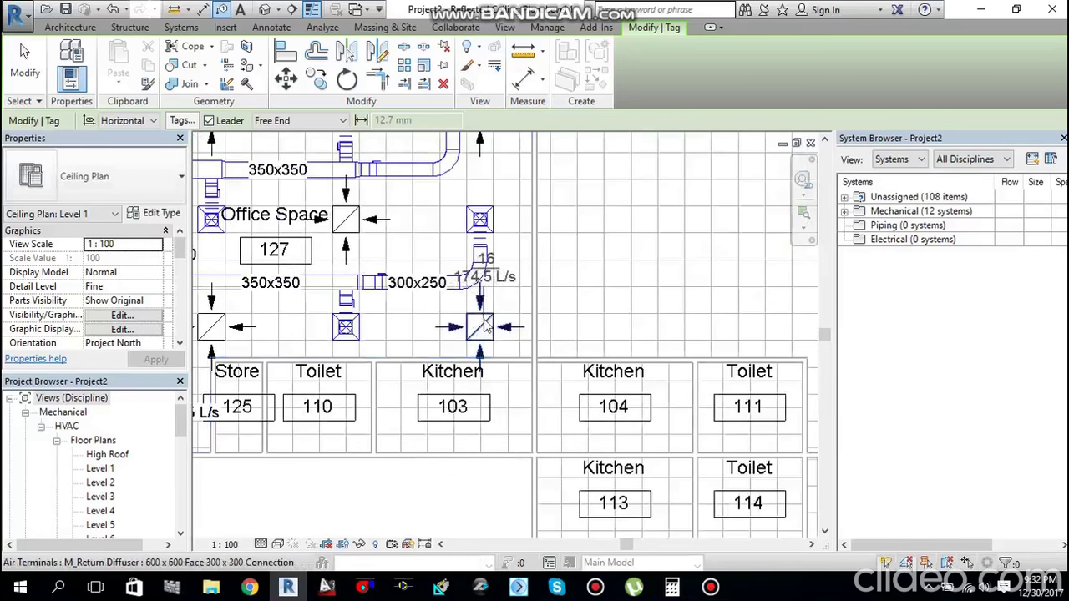
click(483, 324)
click(525, 283)
click(618, 296)
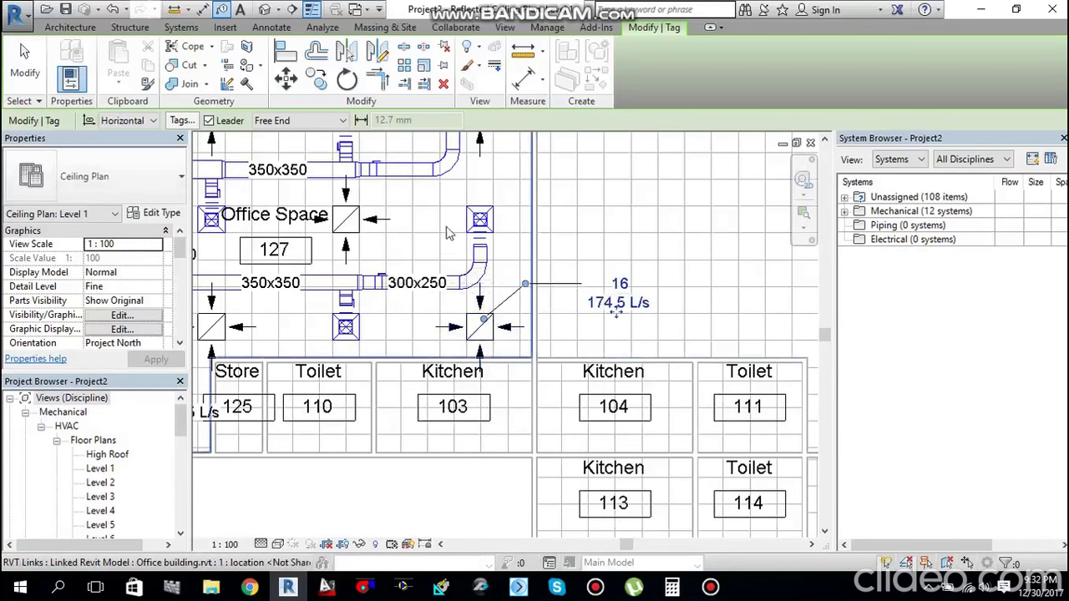
Step: Tag the return diffuser beside the Office Space label with a Free End leader, placing the tag to its right, and finish tagging
scroll(448, 233, down, 1)
scroll(501, 301, up, 2)
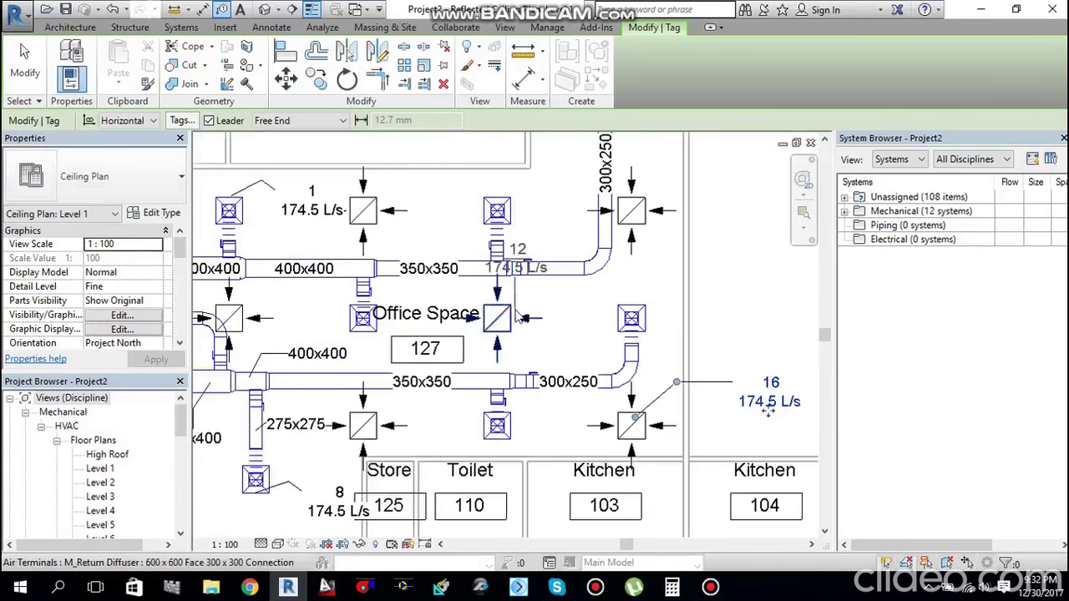
click(583, 314)
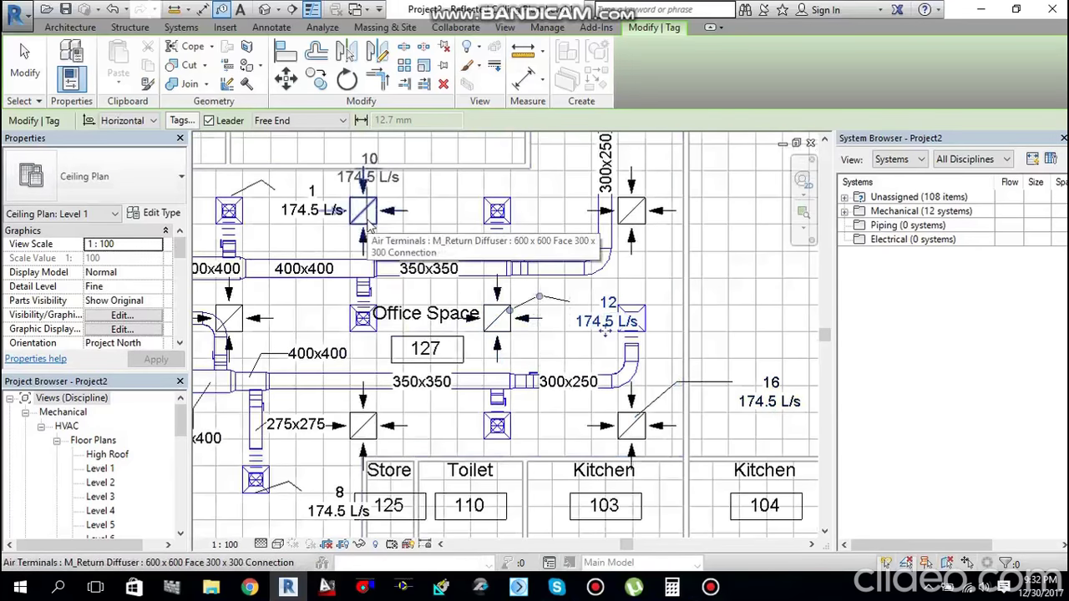
key(Escape)
Step: Remove the leader lines from the FCU-02 and FCU-01 equipment tags
scroll(367, 225, down, 2)
middle_drag(368, 234, 521, 237)
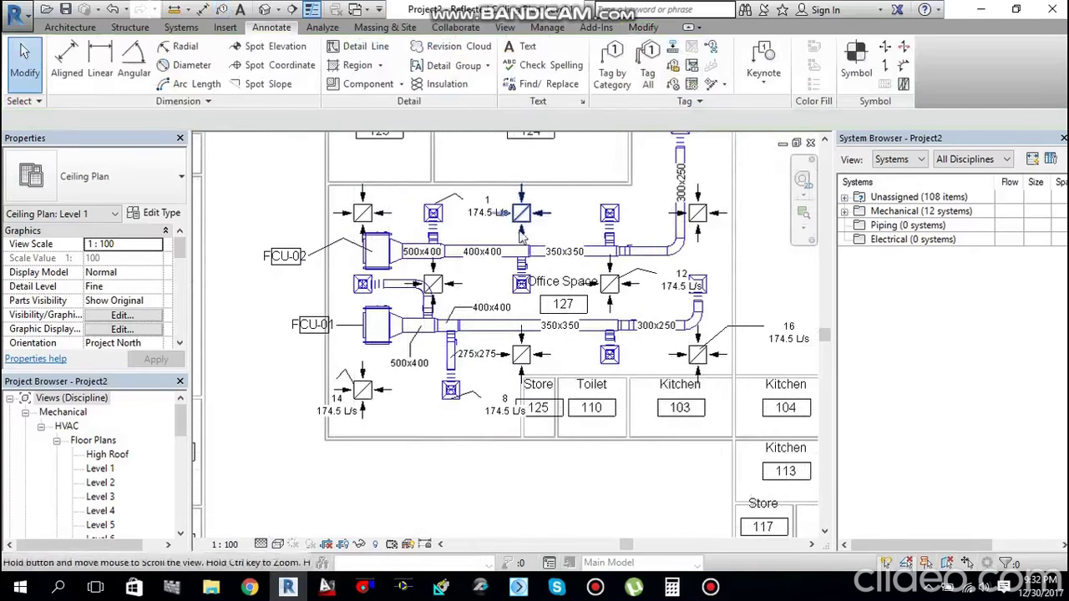
scroll(359, 275, up, 2)
middle_drag(359, 276, 459, 276)
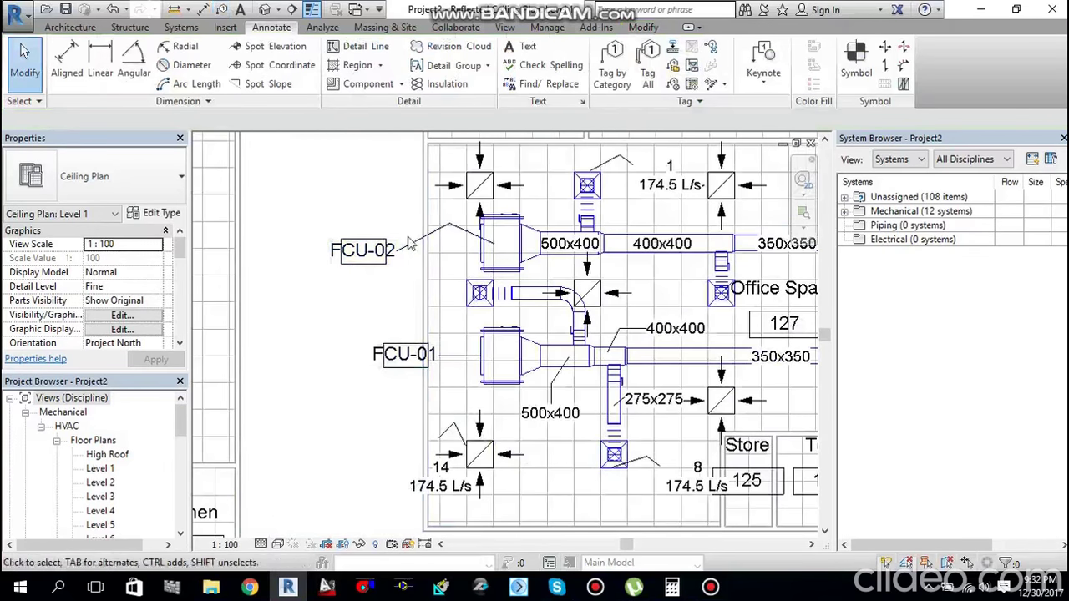
click(409, 243)
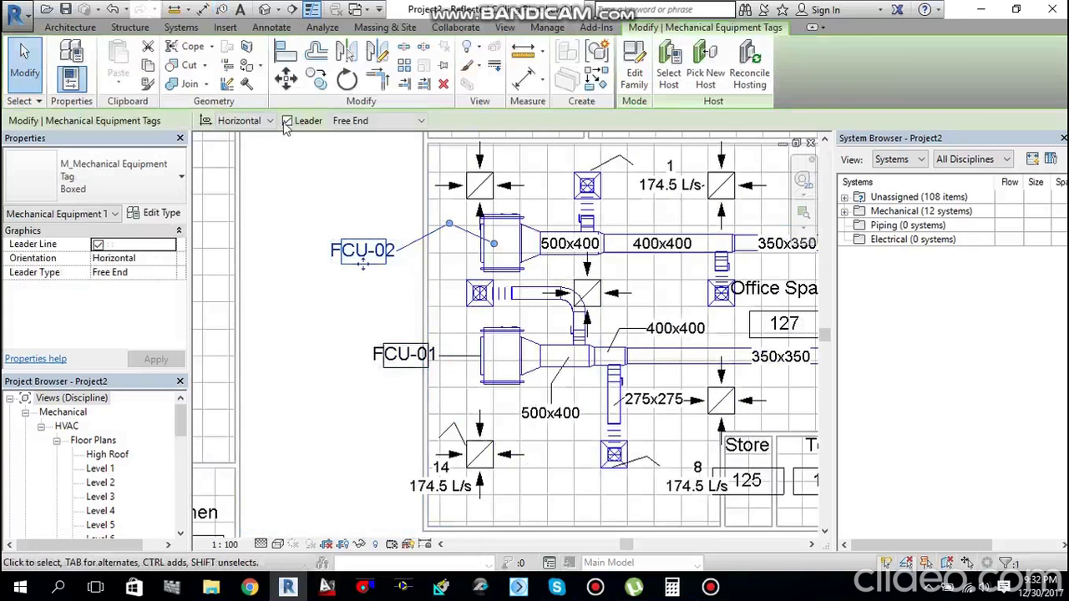
click(287, 121)
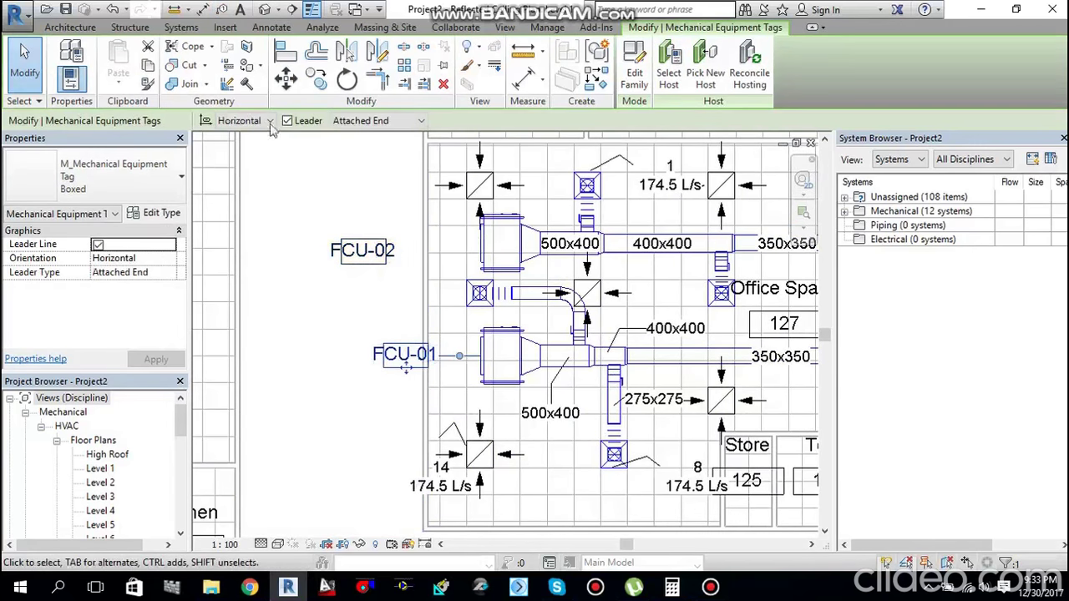
click(287, 121)
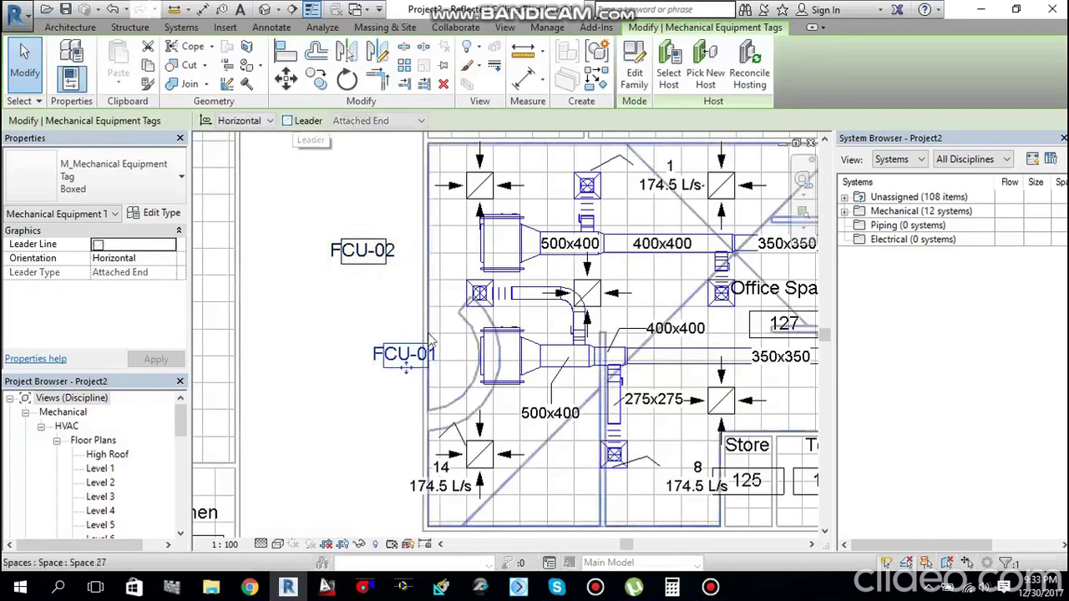
Step: Set the orientation of the FCU-02 and FCU-01 tags to Vertical
click(362, 255)
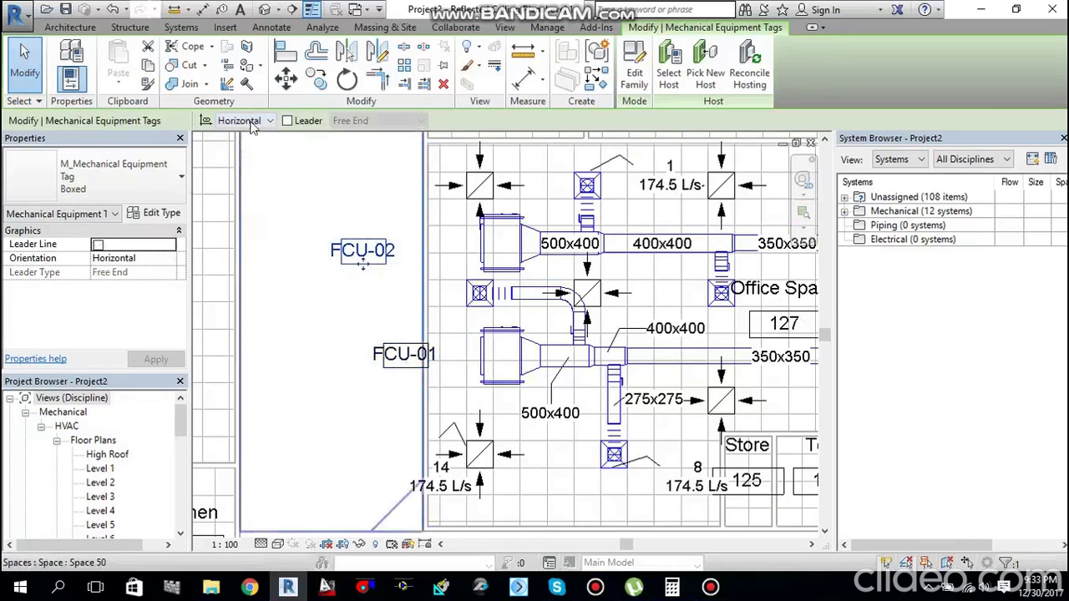
click(250, 121)
click(240, 150)
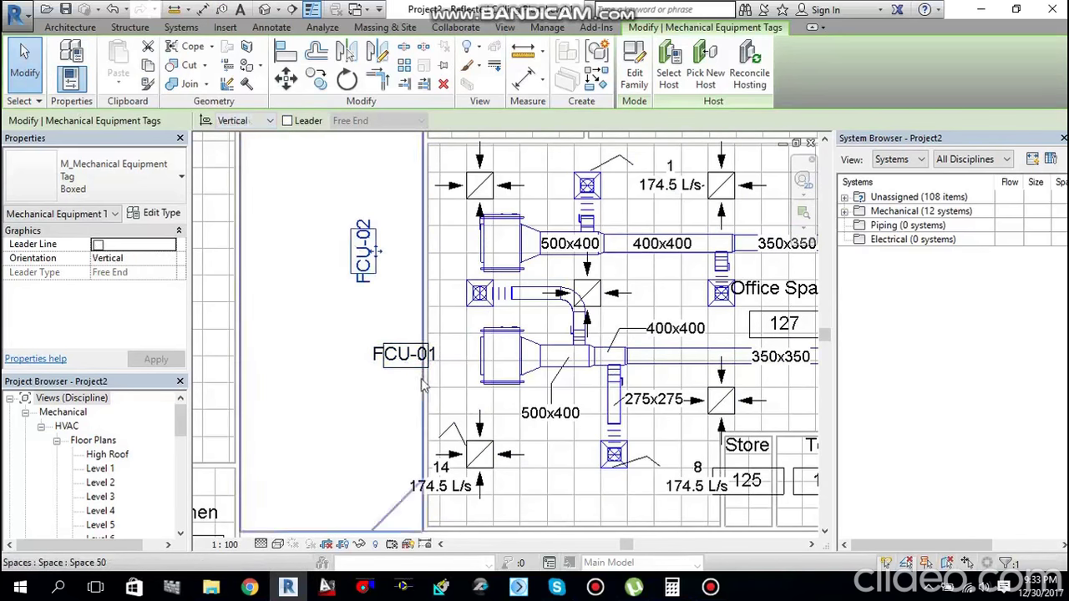
click(405, 354)
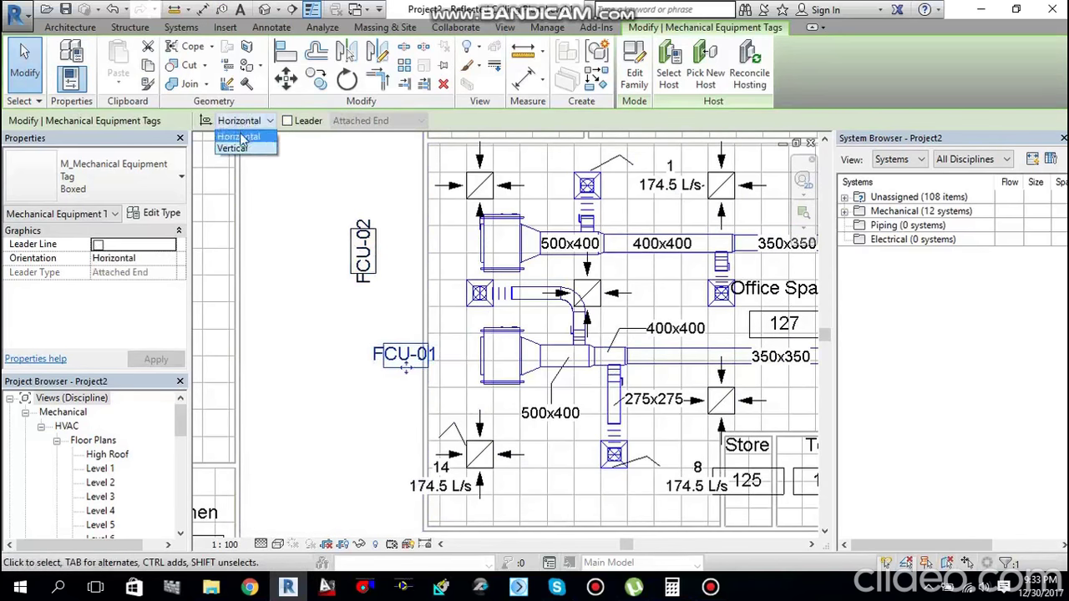
click(240, 150)
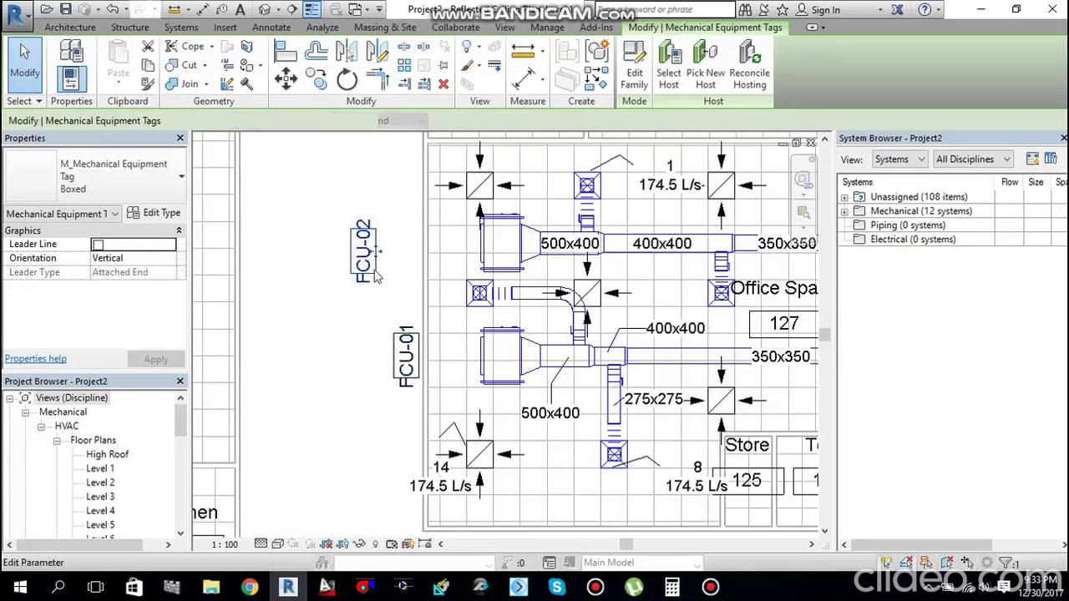
Step: Move the FCU-02 and FCU-01 tags onto their respective fan coil units
drag(494, 255, 509, 242)
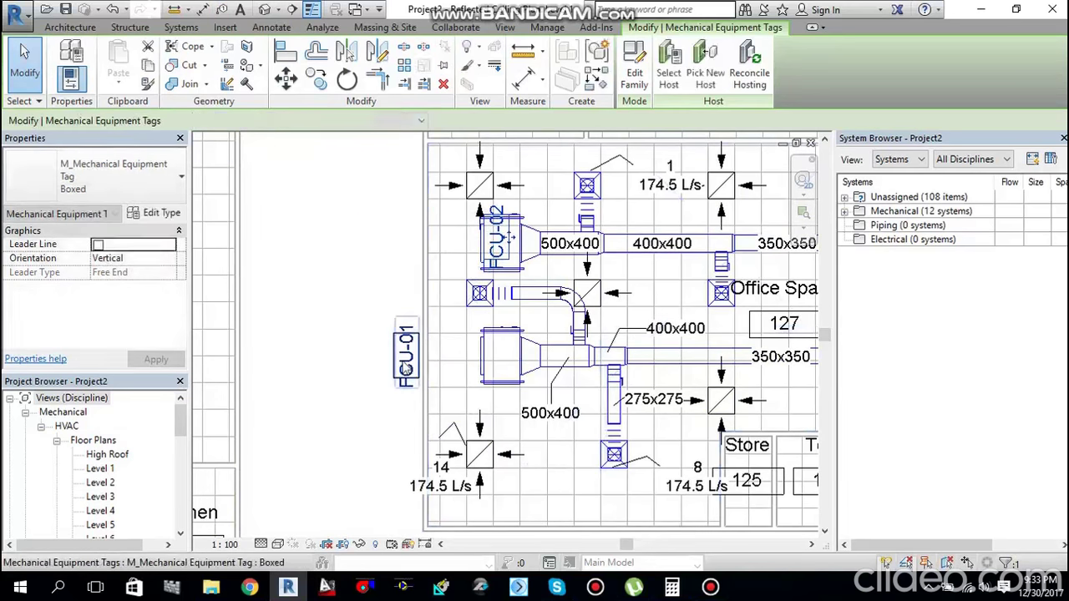
drag(409, 355, 511, 359)
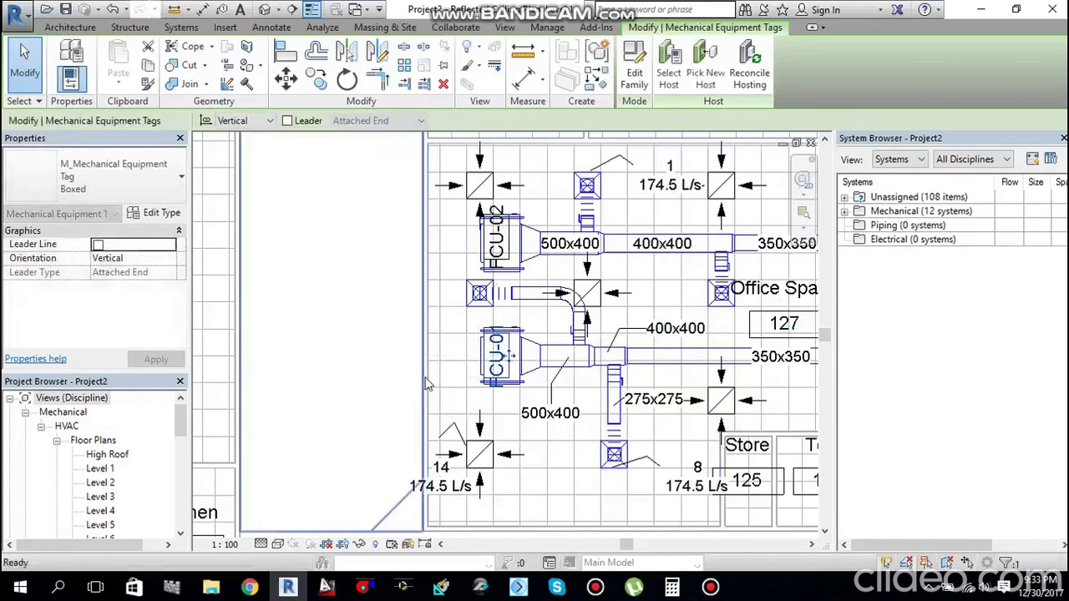
click(468, 381)
Step: Open the family of the FCU-01 mechanical equipment tag for editing
scroll(484, 374, up, 2)
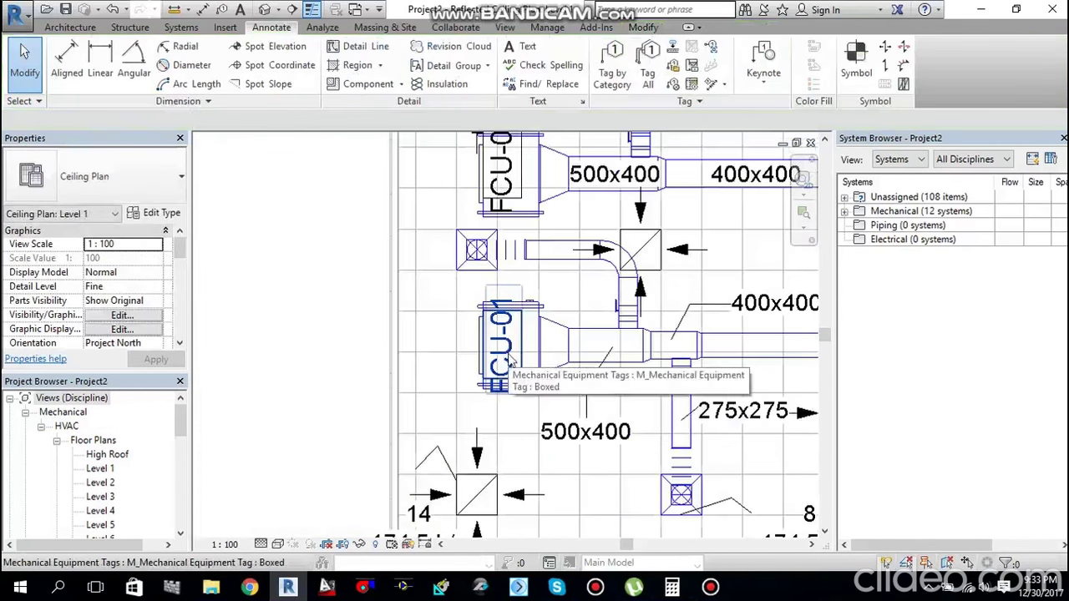
scroll(510, 358, down, 1)
scroll(510, 358, up, 1)
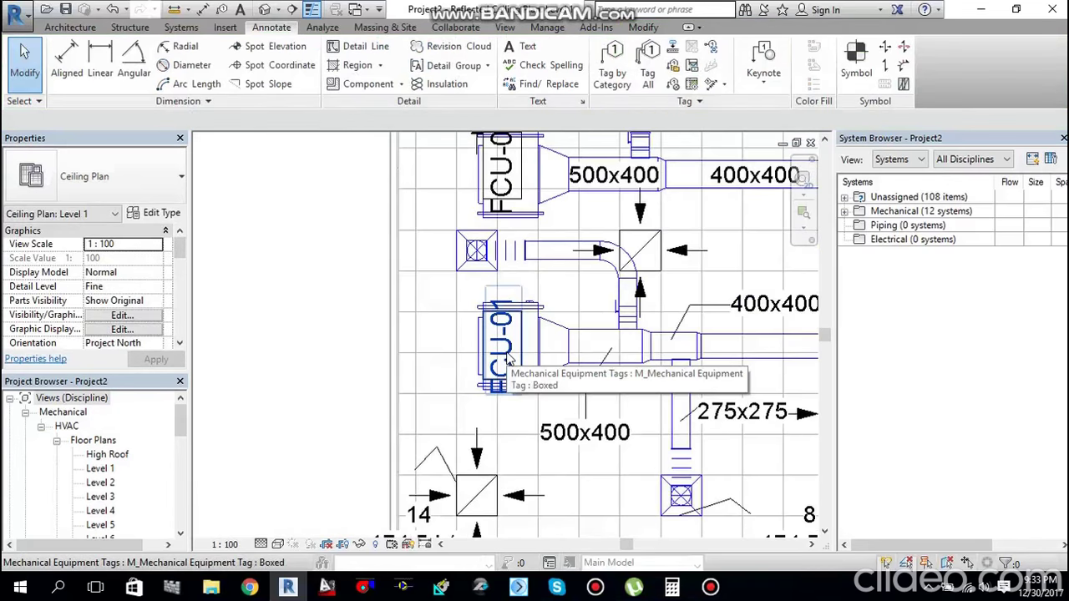
scroll(510, 357, down, 1)
middle_drag(510, 358, 506, 392)
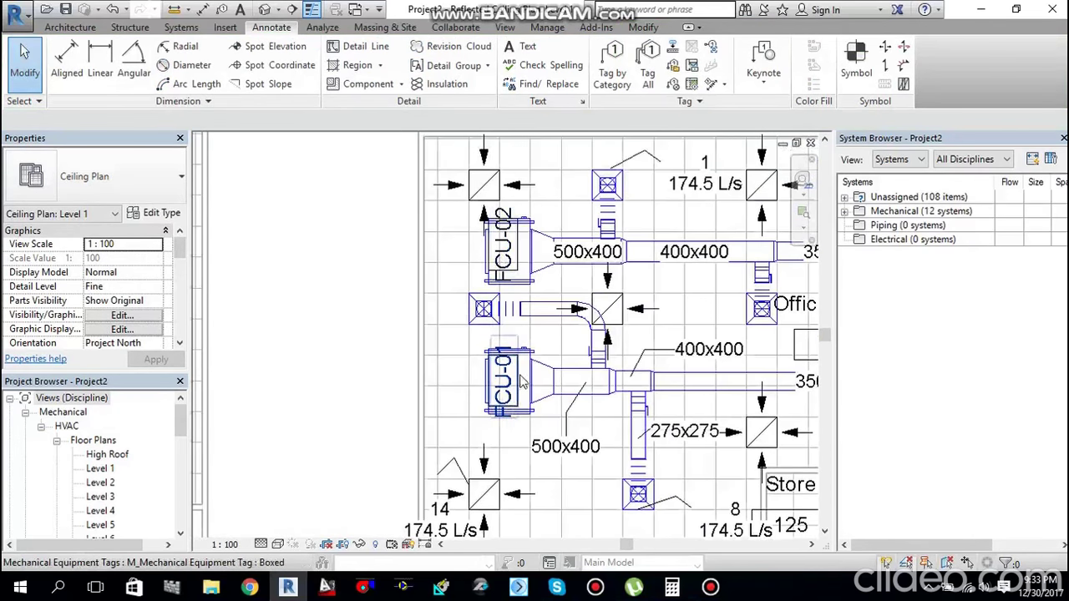
click(521, 385)
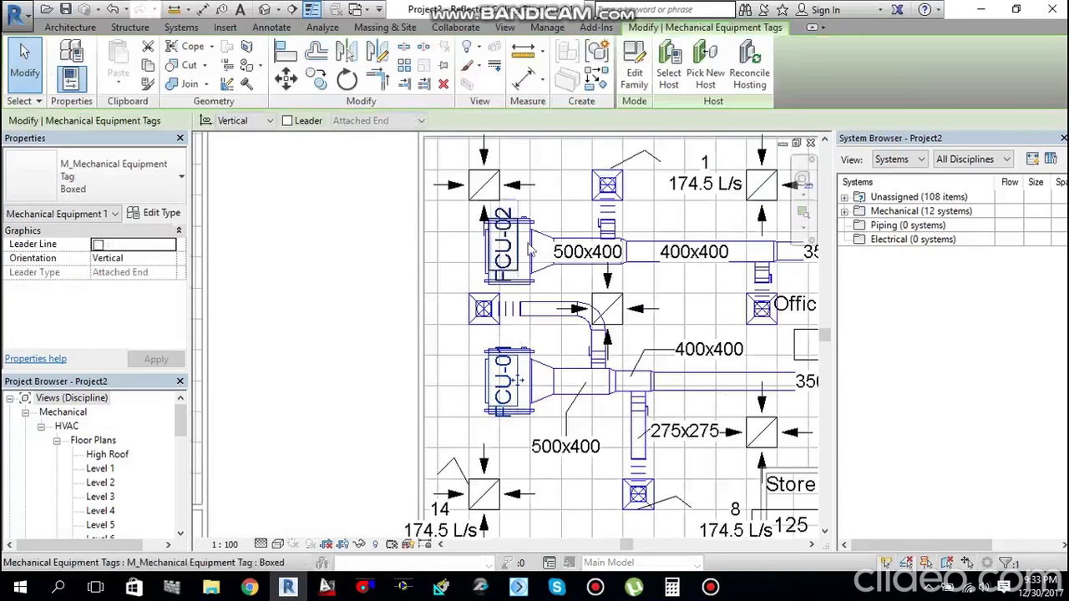
click(634, 76)
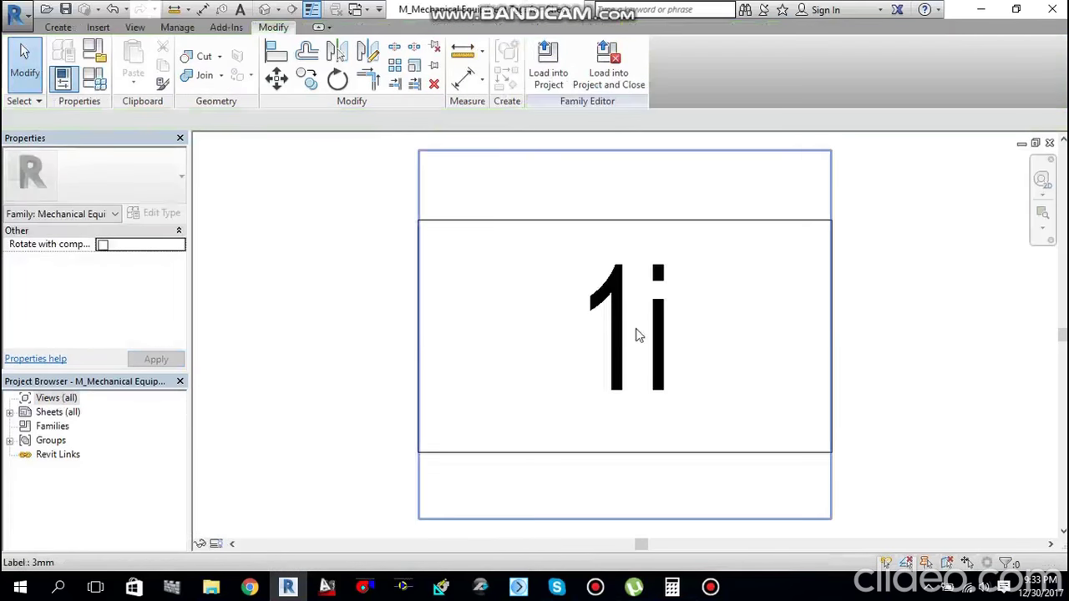
Step: Set the width factor of the tag family's 3mm label type to 0.5 and load the family into the project
click(637, 335)
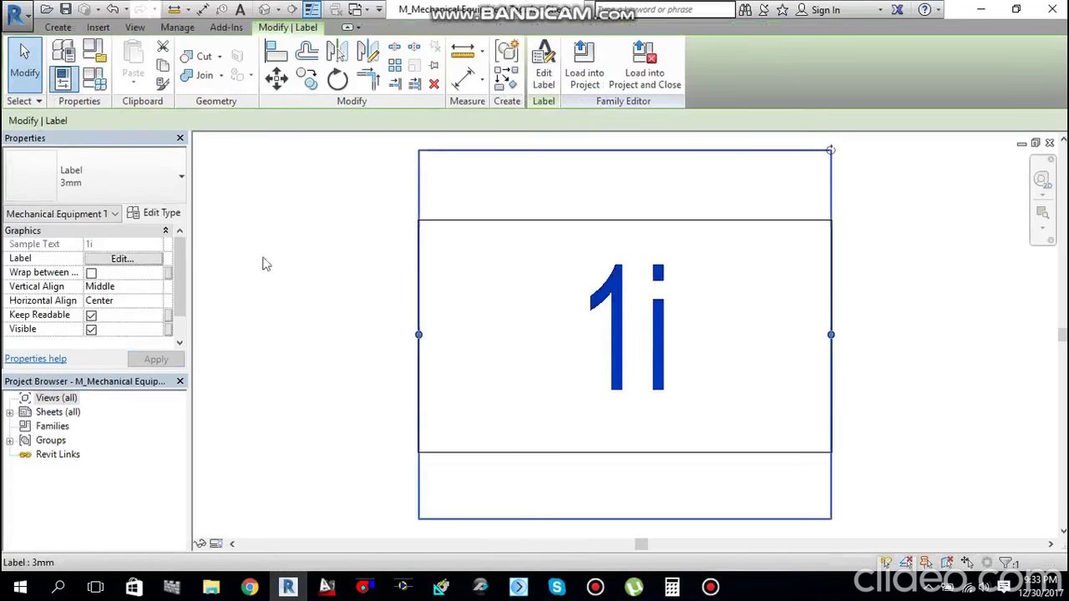
click(159, 214)
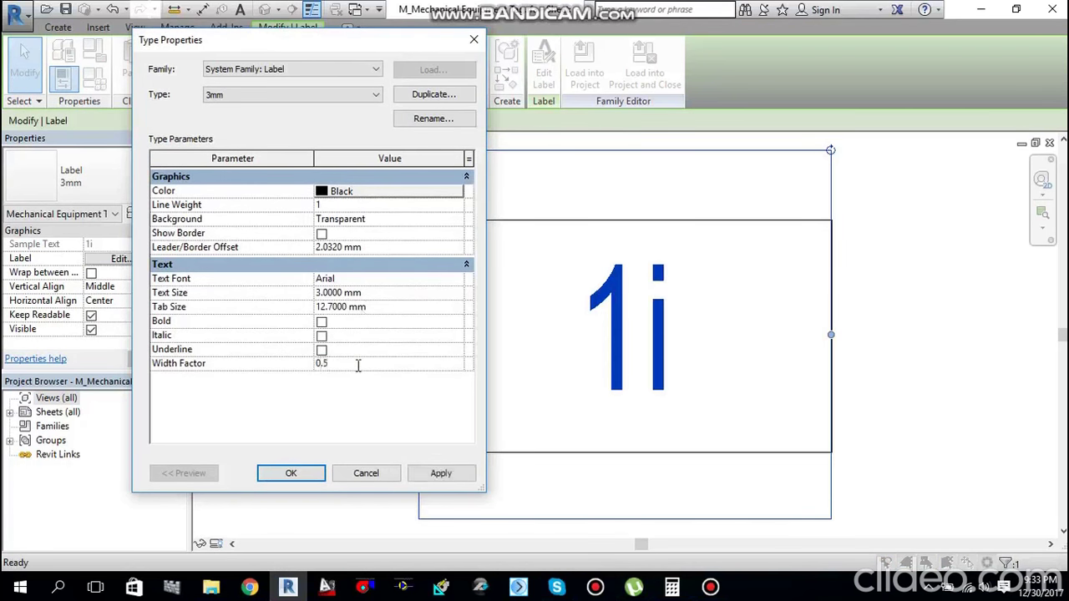
click(439, 473)
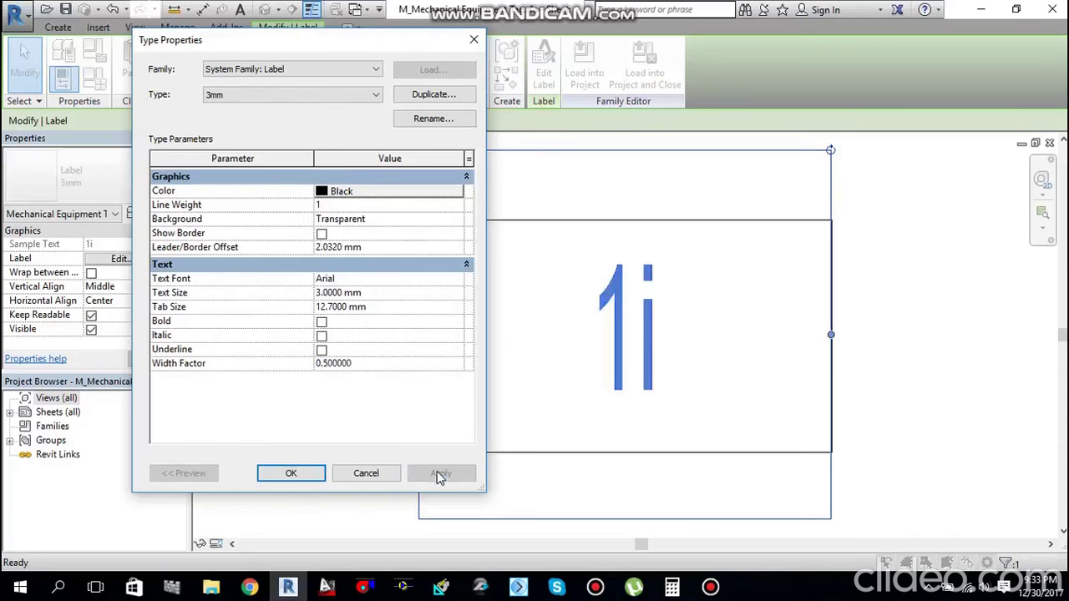
click(290, 474)
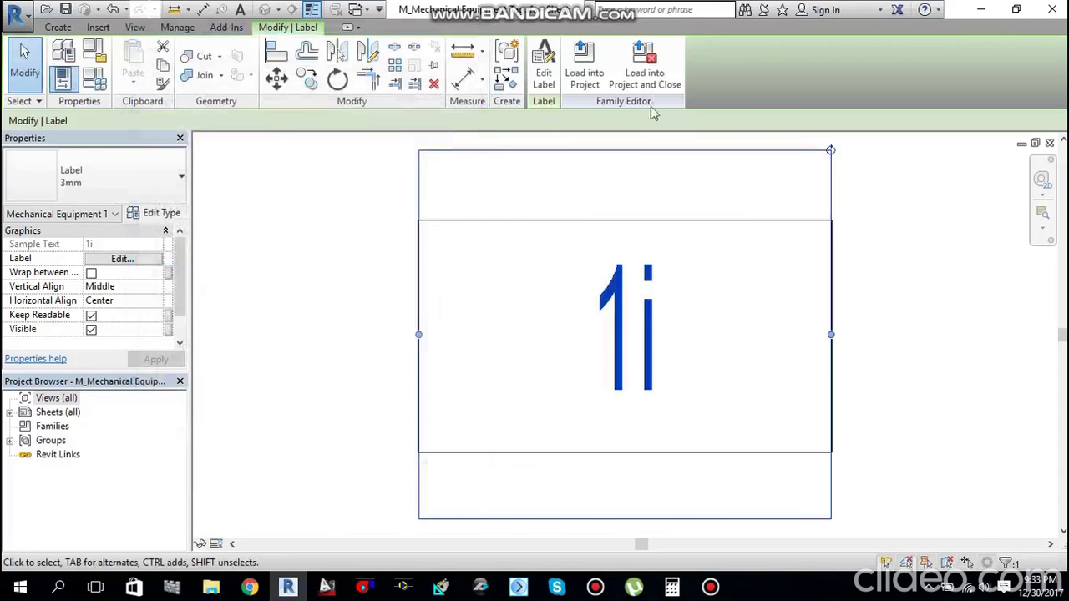
click(583, 65)
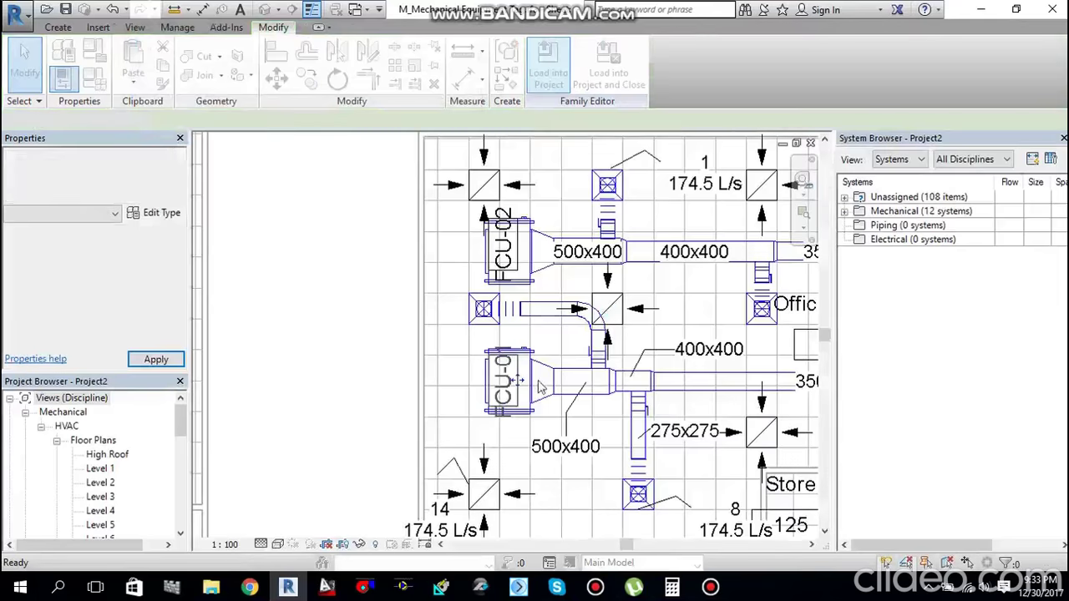
click(473, 257)
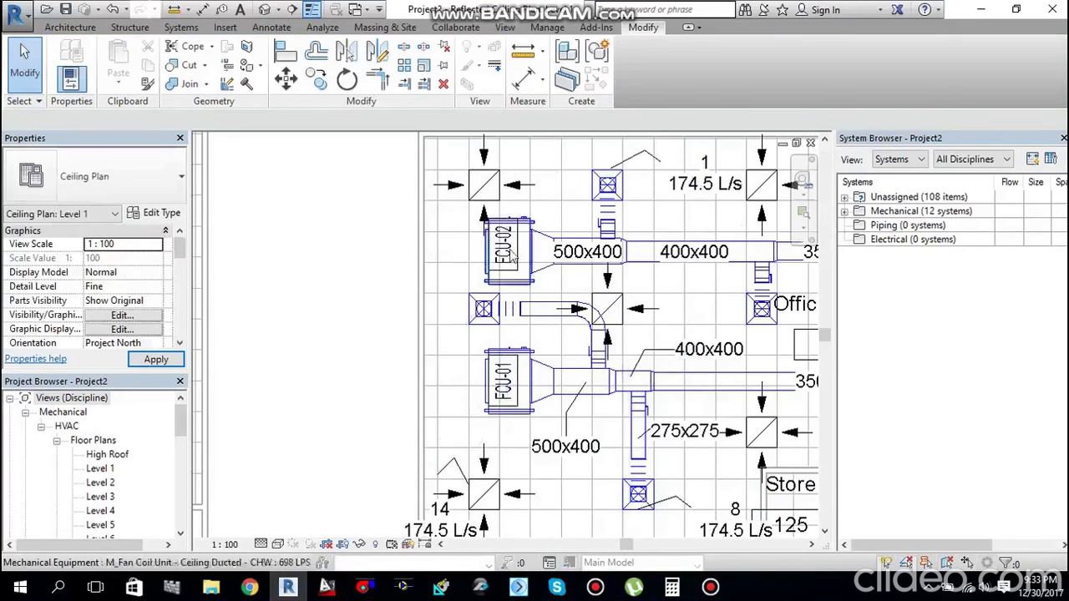
Step: Shift the FCU-01 tag slightly to the right to centre it inside its fan coil unit
scroll(511, 423, up, 1)
scroll(514, 422, up, 1)
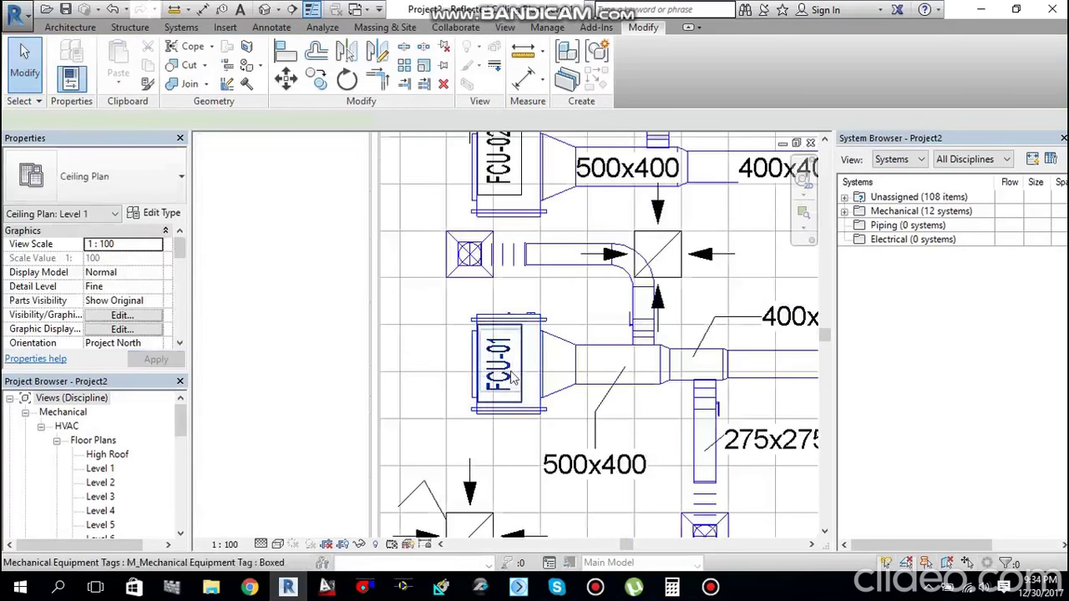
click(518, 394)
drag(523, 367, 537, 367)
Step: Change the FCU-02 and FCU-01 equipment tags from the boxed type to the Standard type
scroll(537, 368, down, 1)
scroll(489, 277, down, 1)
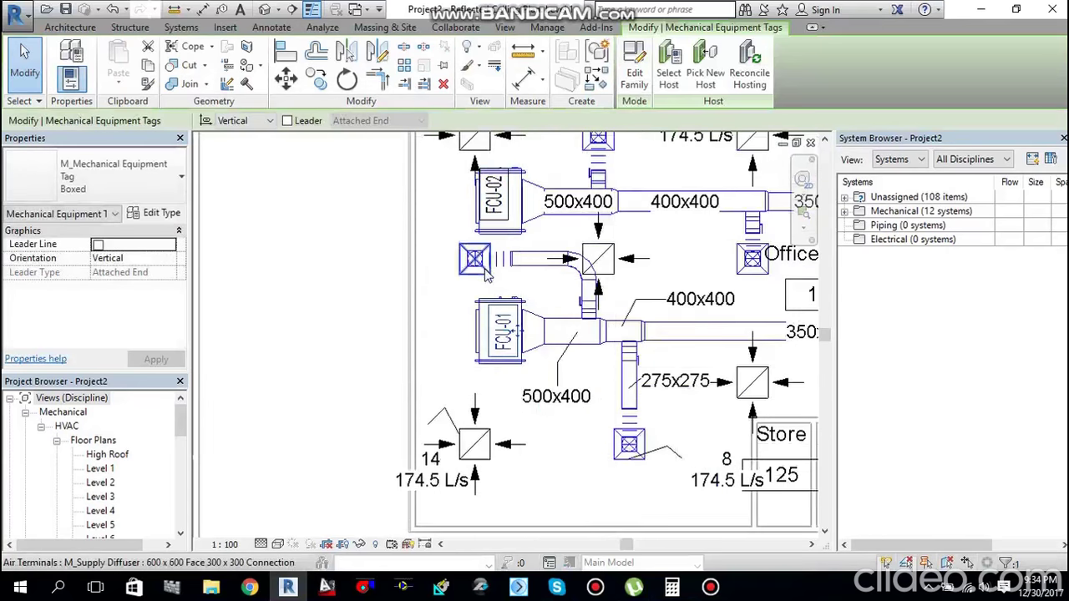
click(501, 215)
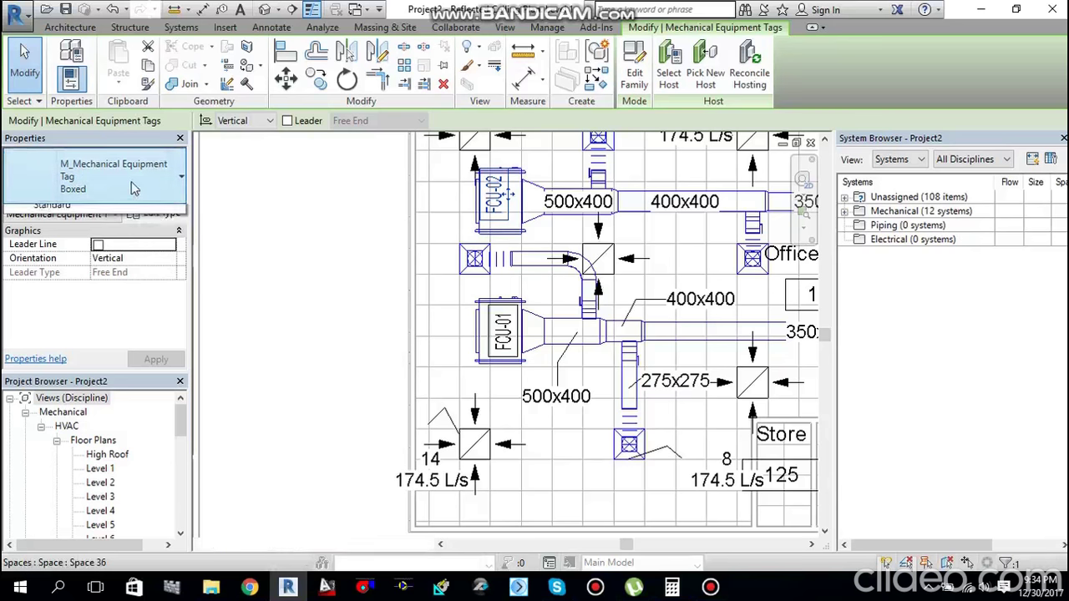
click(132, 187)
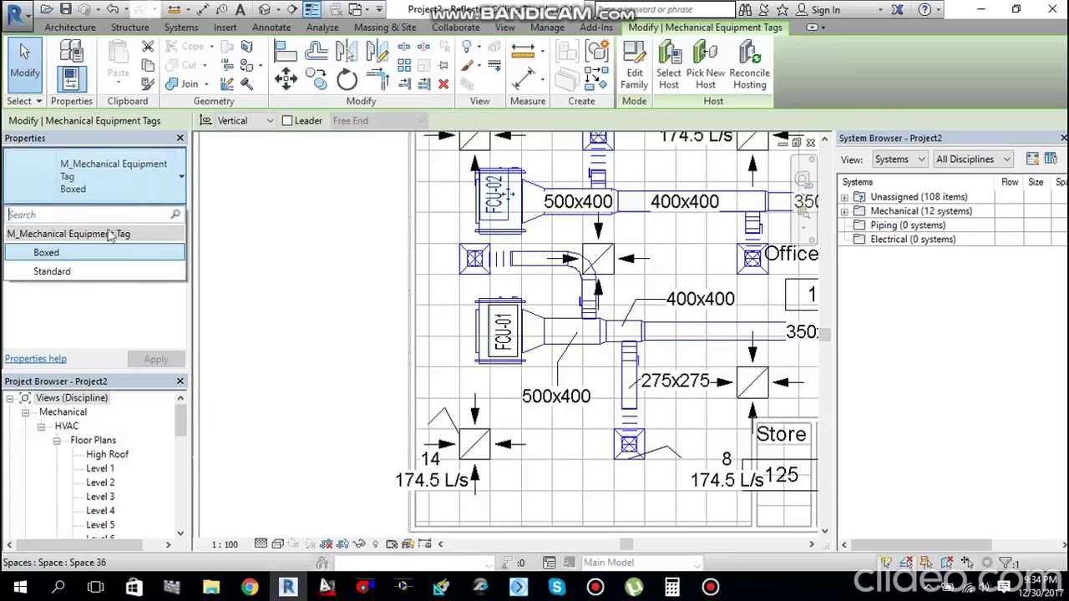
click(67, 272)
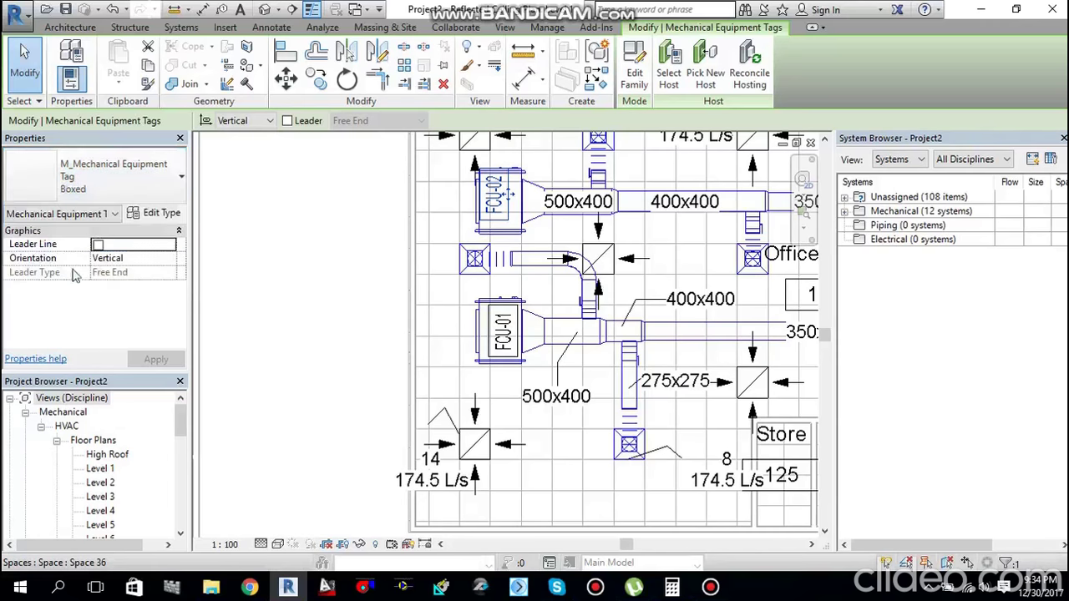
key(ctrl+z)
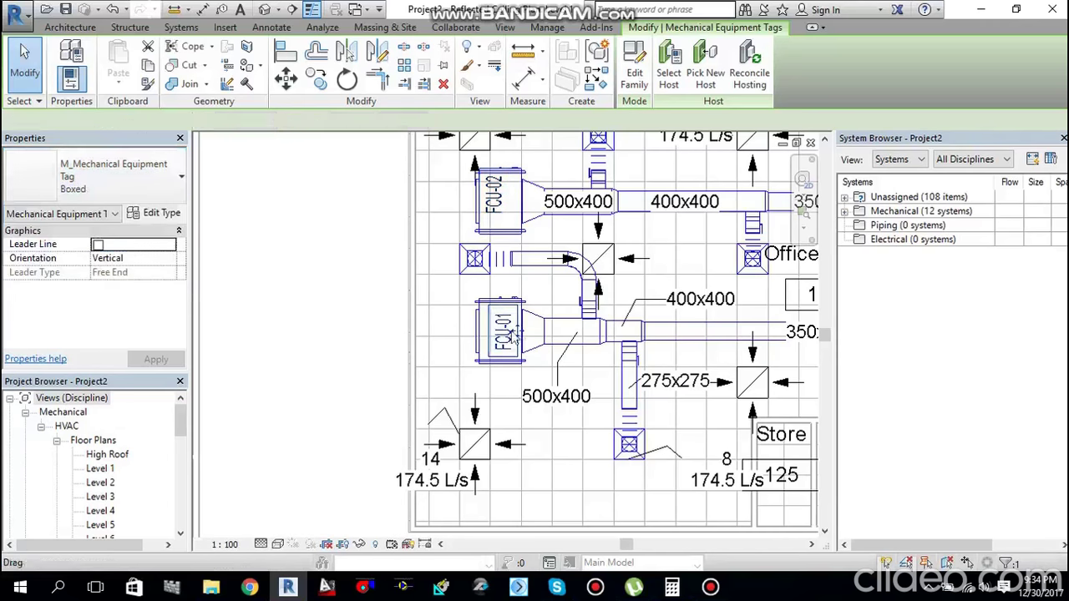
click(145, 194)
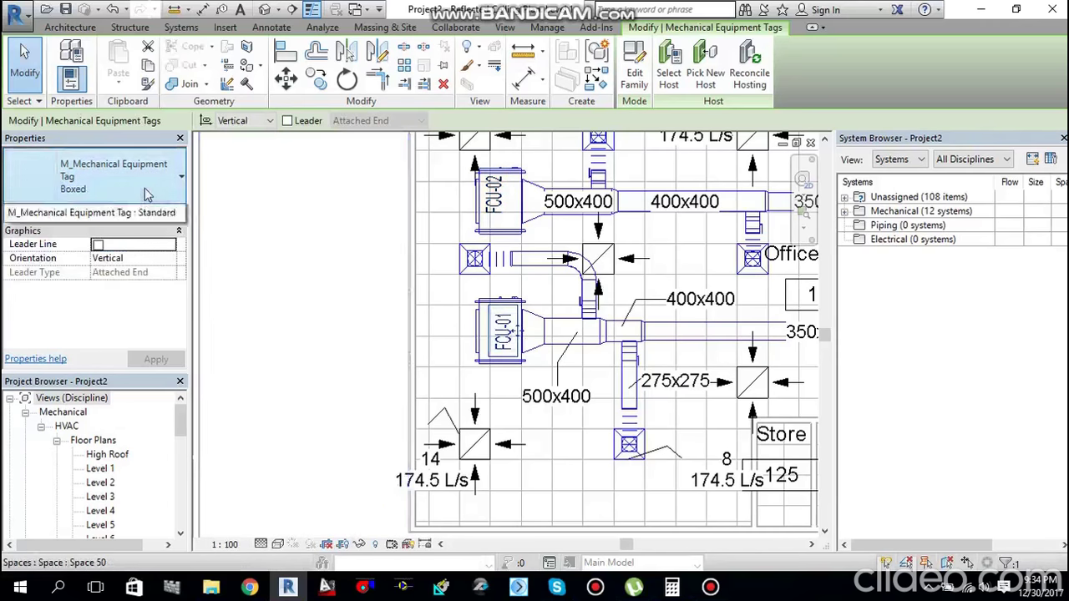
click(78, 273)
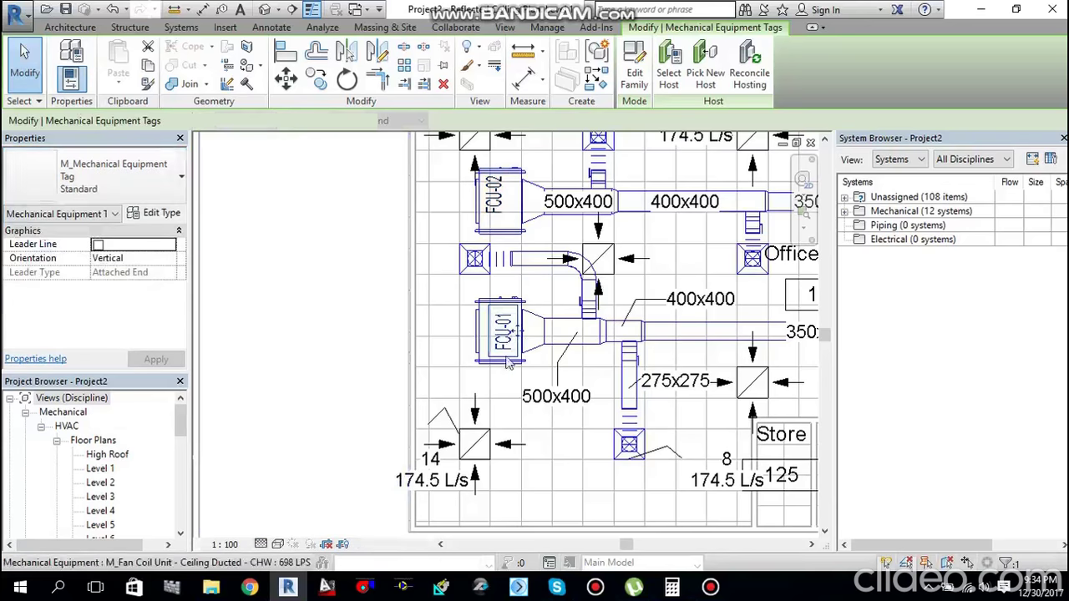
Step: Reposition the FCU-01 and FCU-02 tags so each sits centred inside its fan coil unit
scroll(524, 324, up, 2)
drag(524, 325, 515, 328)
scroll(517, 238, down, 1)
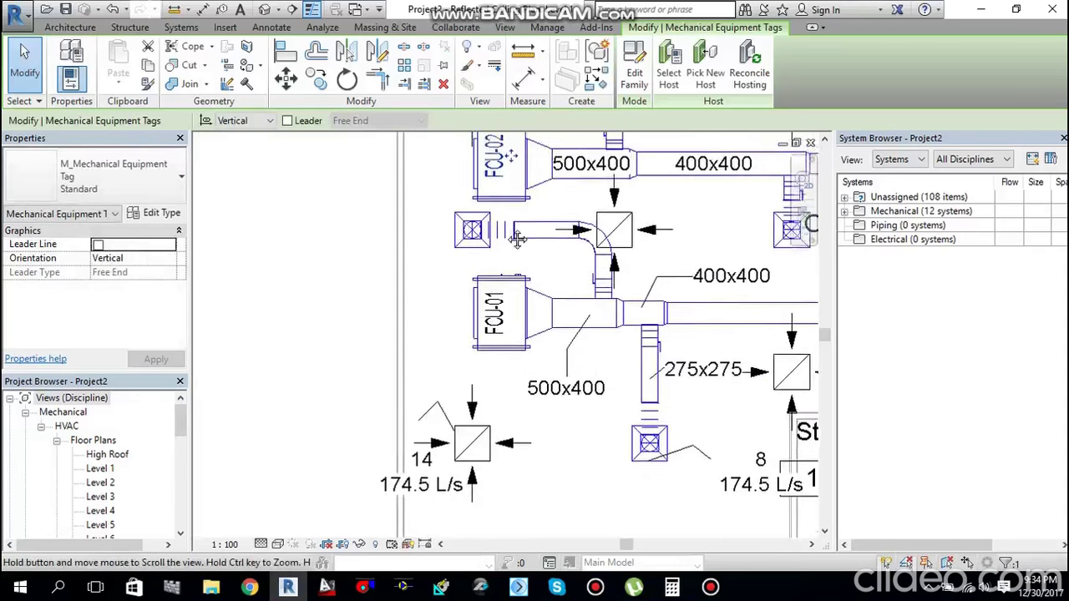
scroll(518, 238, up, 2)
drag(518, 213, 524, 213)
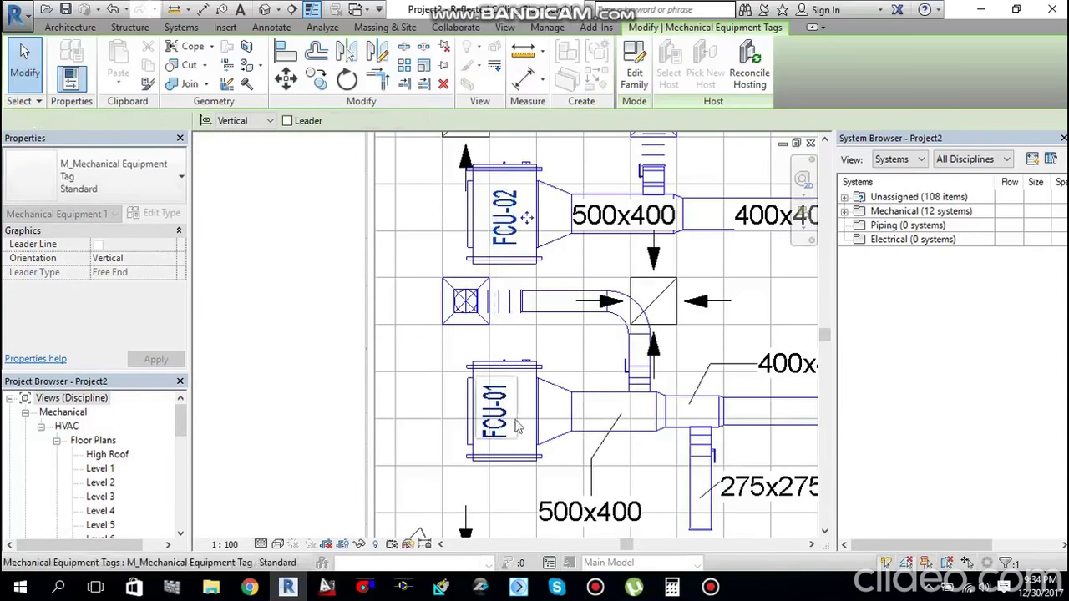
drag(523, 406, 527, 409)
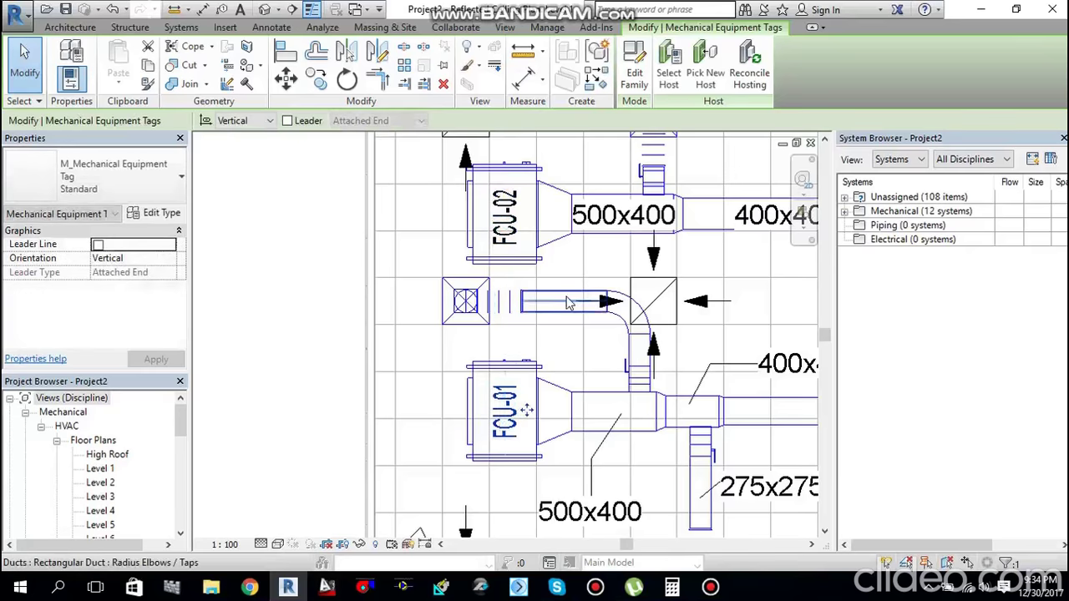
key(Escape)
Step: Review the tagged fan coil units, ducts and air terminals of the Office Space on the ceiling plan
scroll(613, 345, down, 4)
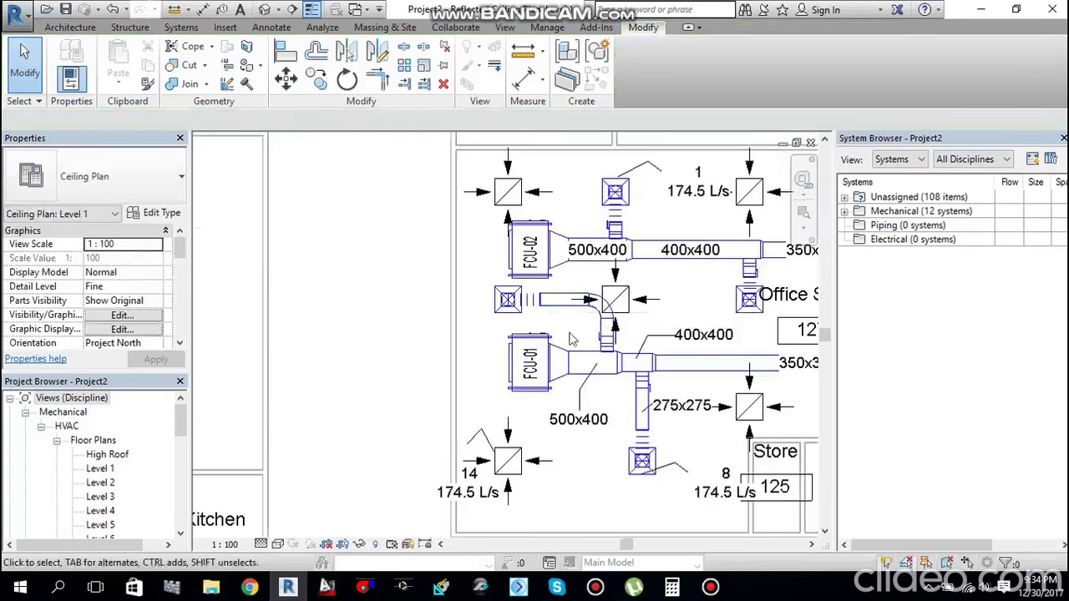
middle_drag(614, 345, 457, 359)
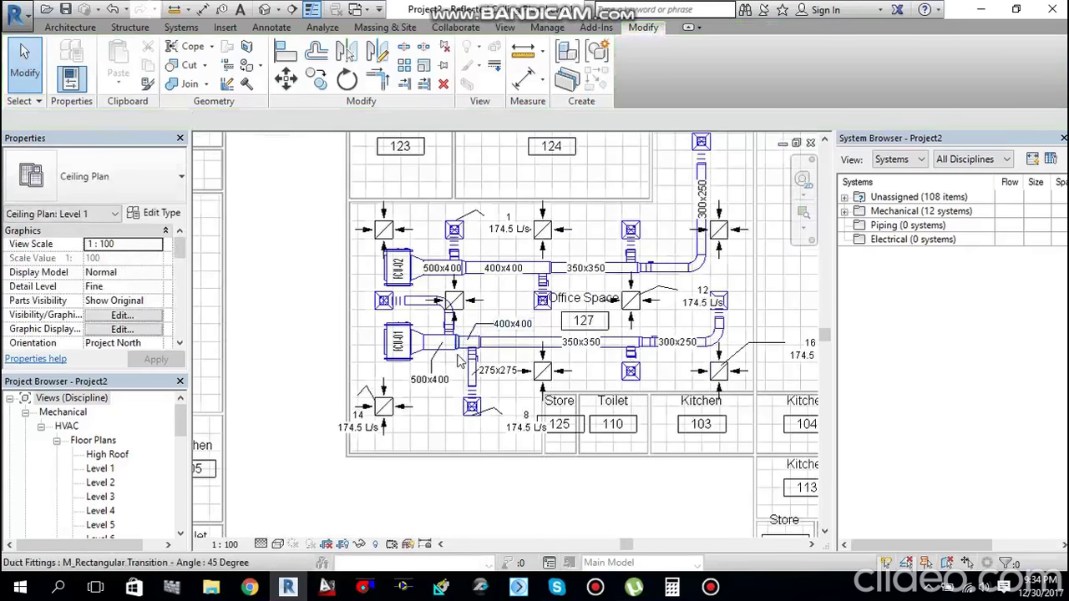
scroll(457, 359, up, 2)
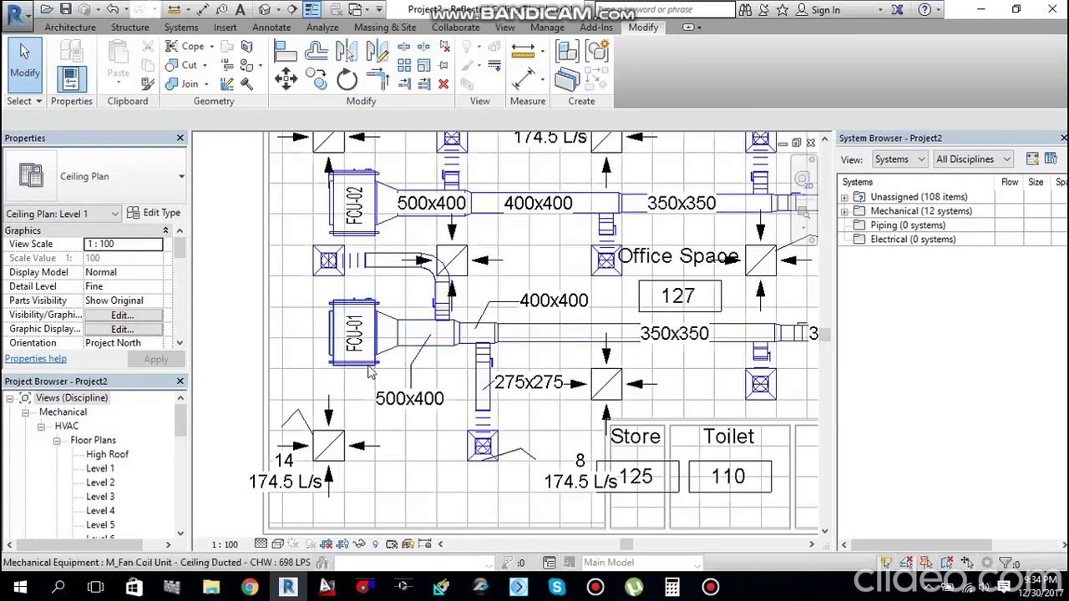
scroll(387, 385, down, 3)
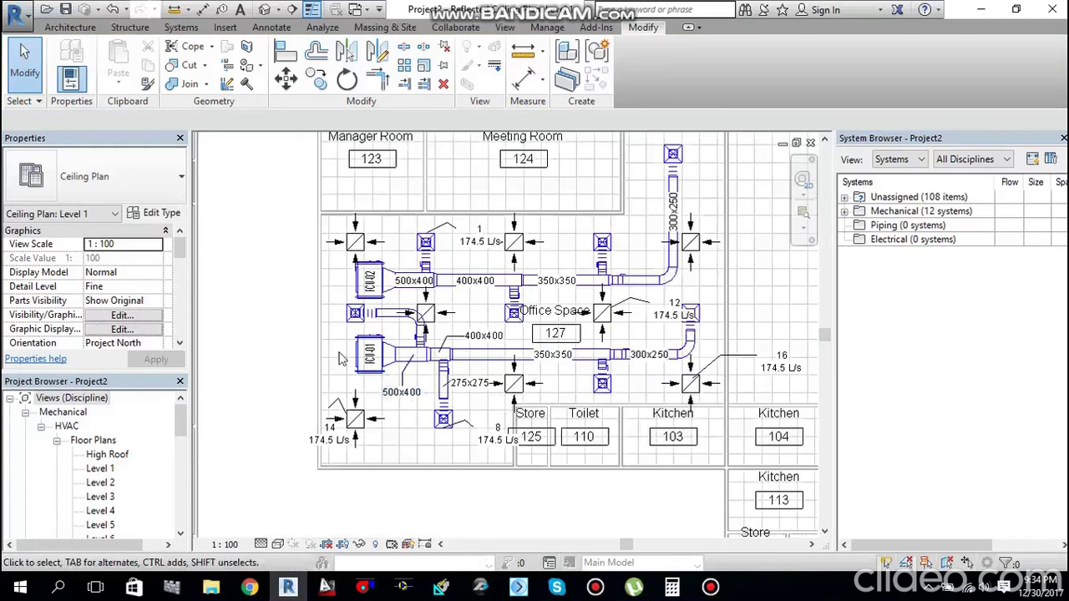
scroll(349, 370, up, 3)
scroll(349, 370, down, 3)
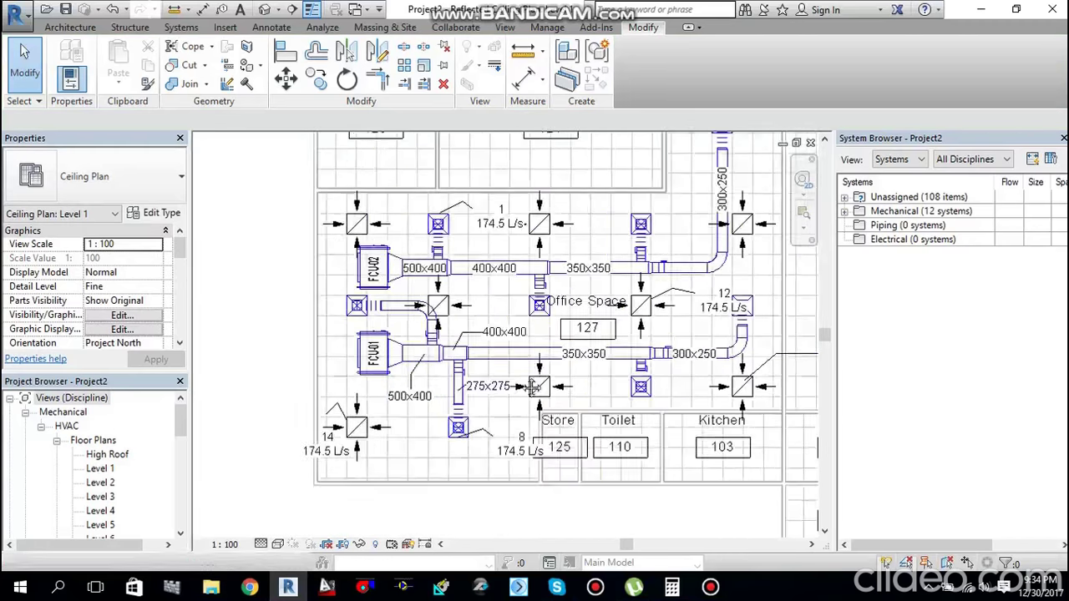
middle_drag(535, 317, 412, 410)
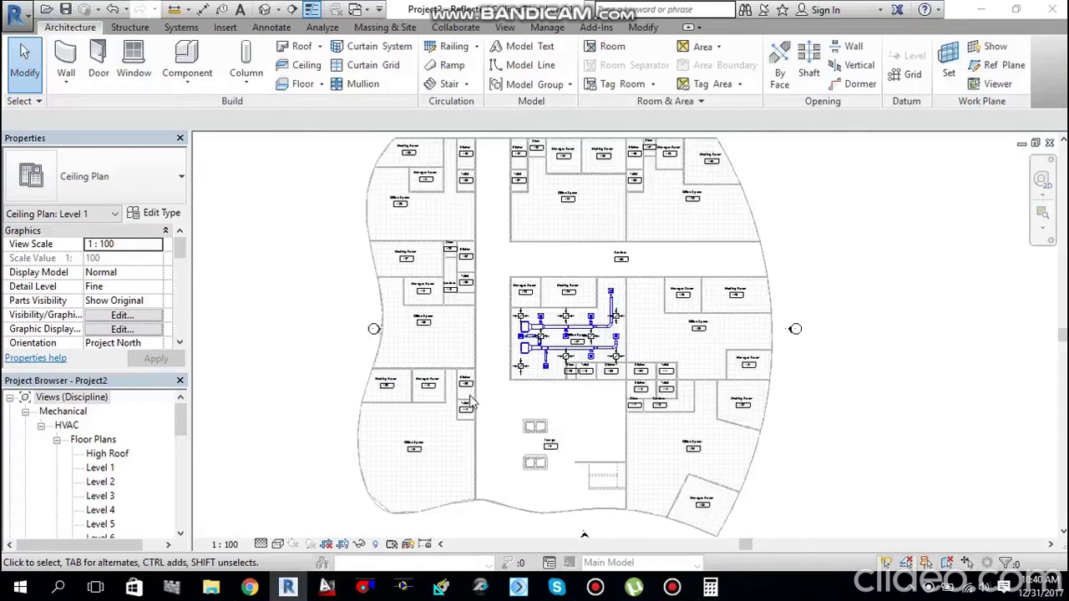
Step: Select the lower fan coil unit in Office Space 127 and examine its pipe, duct and electrical connectors
scroll(468, 400, down, 2)
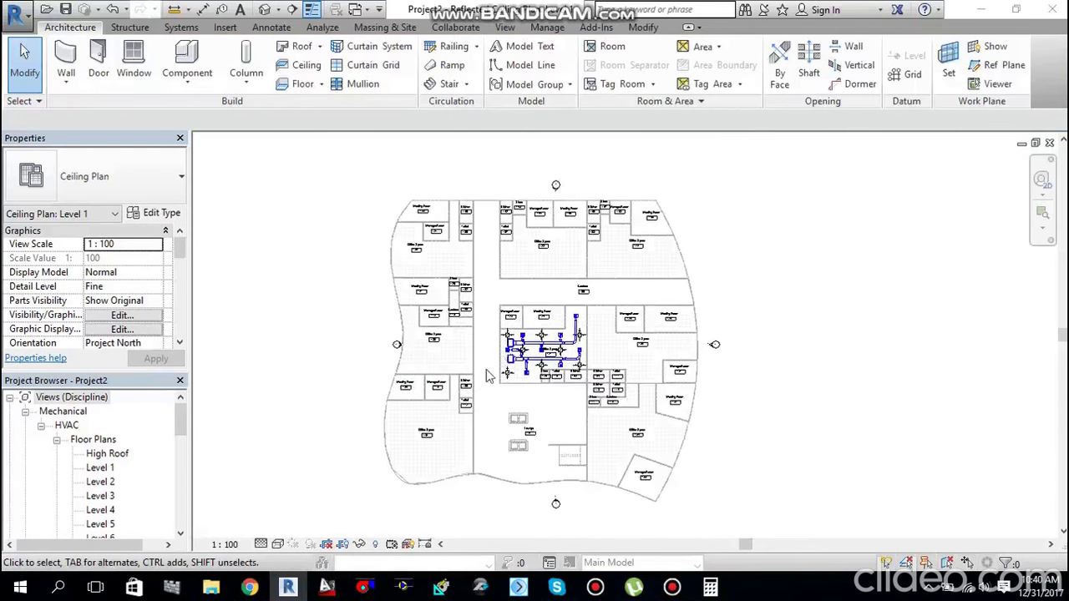
scroll(497, 372, up, 5)
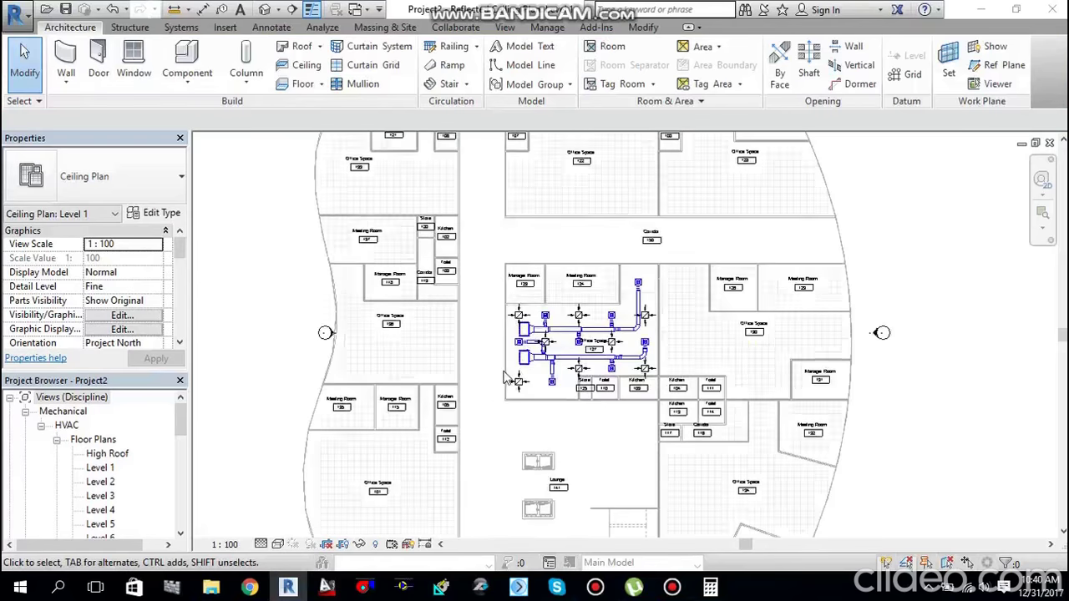
scroll(504, 380, up, 5)
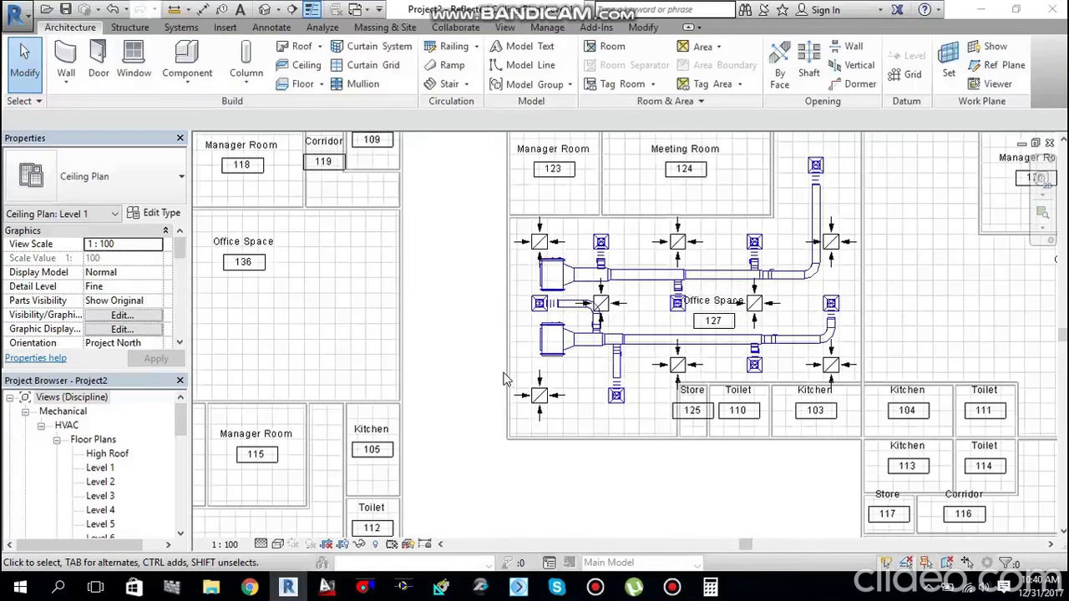
middle_drag(507, 361, 477, 375)
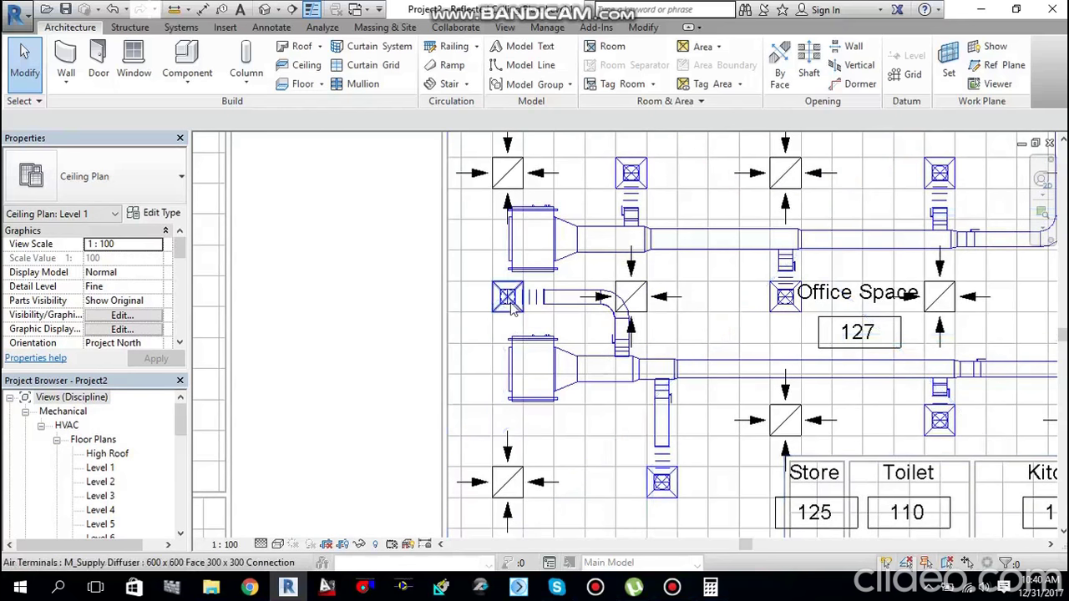
click(541, 348)
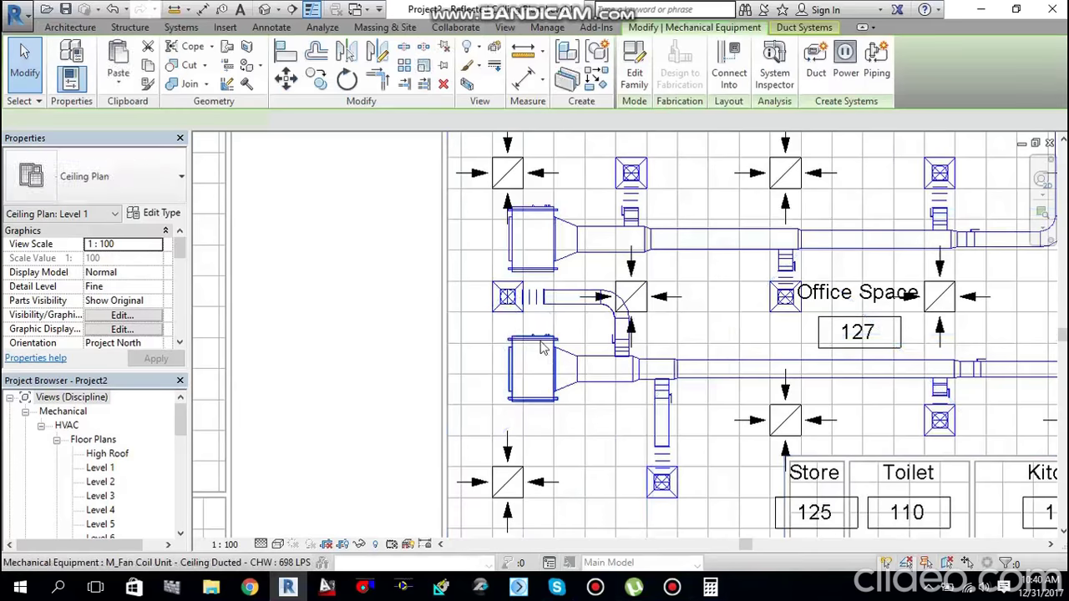
scroll(540, 343, up, 3)
scroll(541, 341, up, 3)
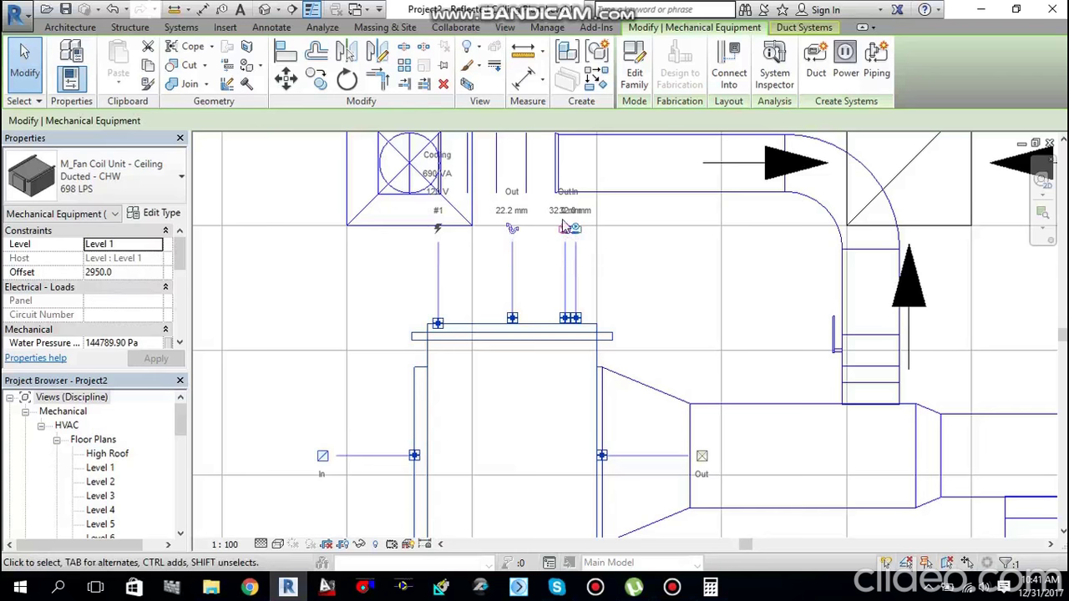
scroll(562, 225, up, 3)
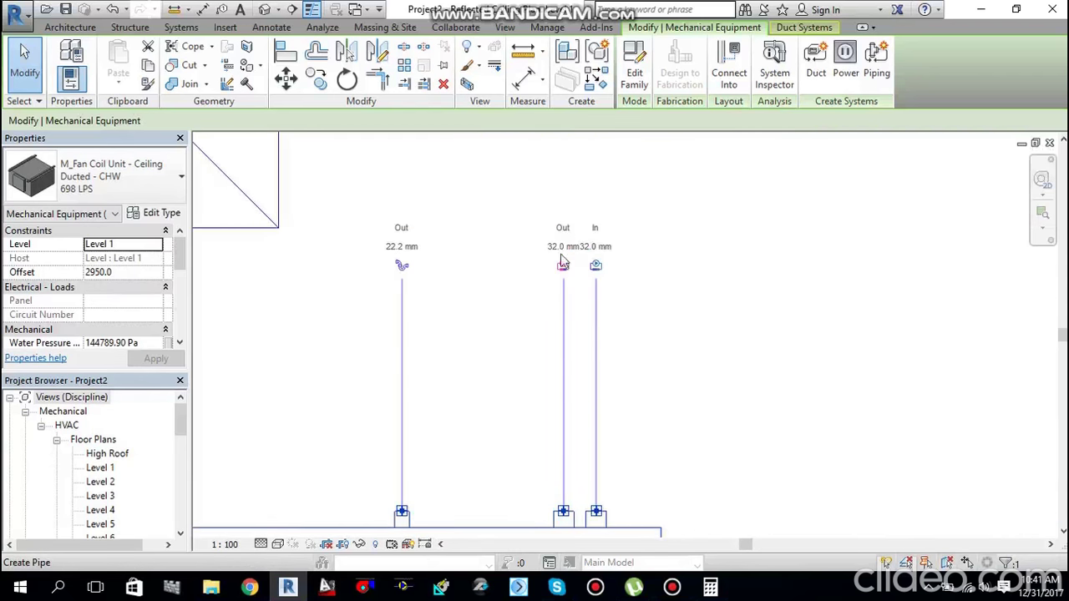
scroll(608, 270, down, 3)
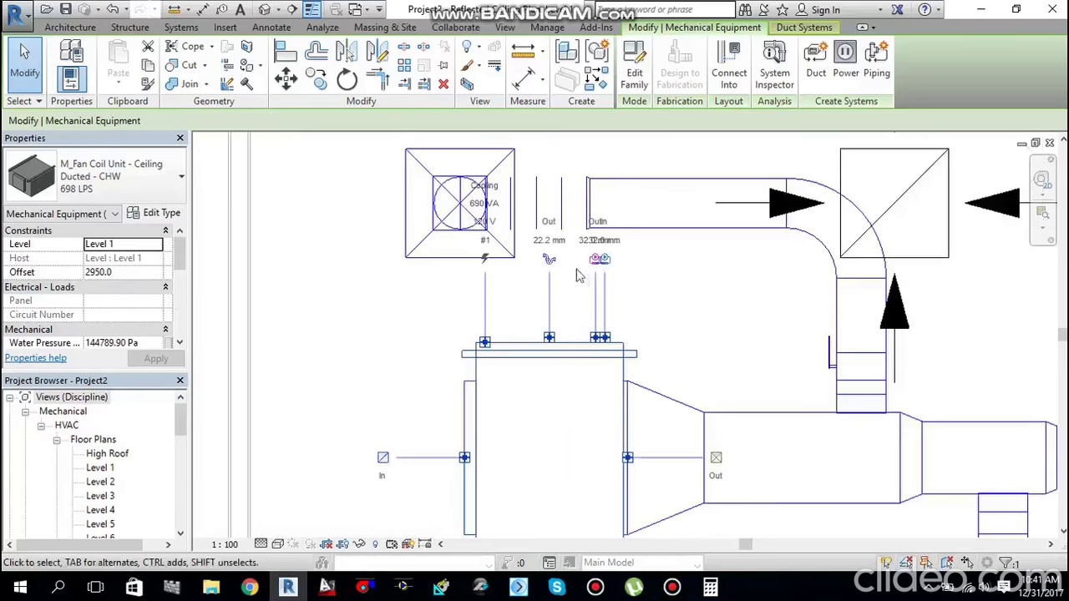
middle_drag(579, 276, 623, 267)
scroll(623, 267, down, 2)
middle_drag(466, 307, 509, 327)
scroll(508, 326, down, 2)
scroll(363, 374, up, 2)
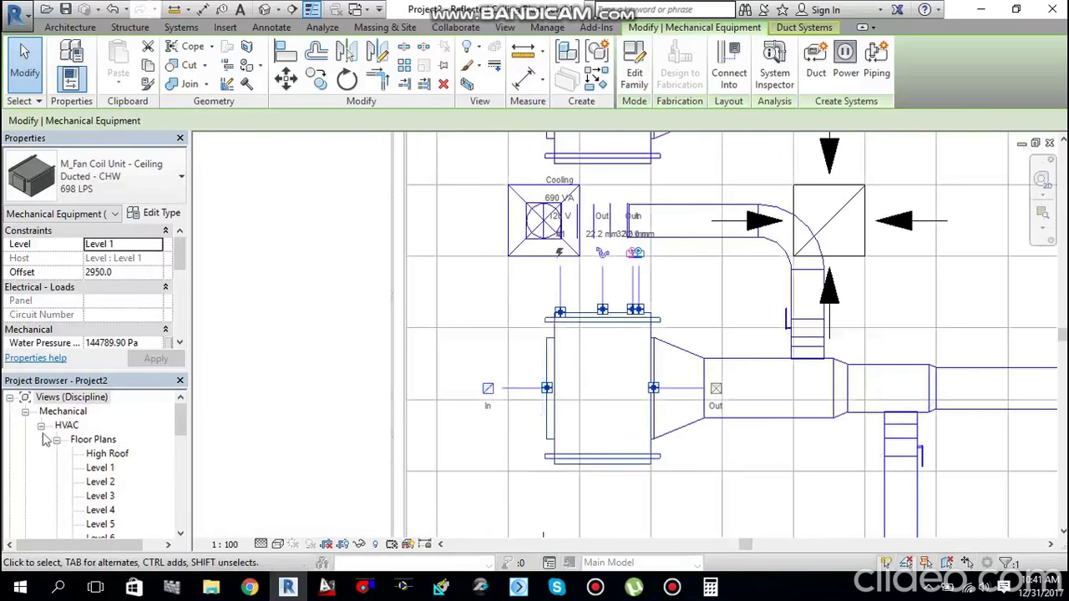
Step: Expand Families, Piping Systems and Piping System in the project's browser tree to list the piping system types
scroll(94, 449, down, 5)
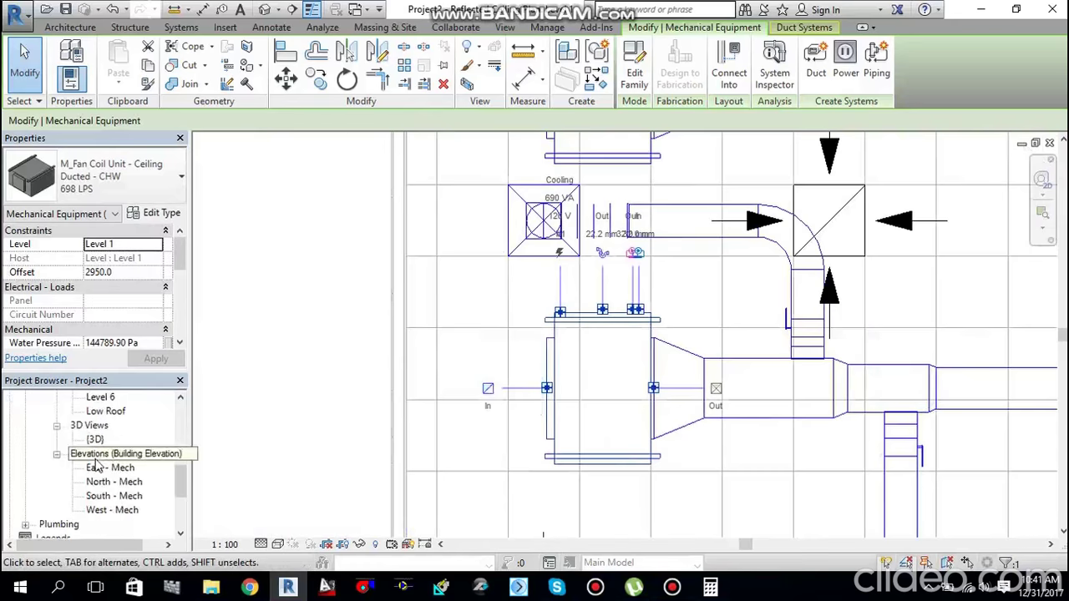
scroll(99, 469, down, 2)
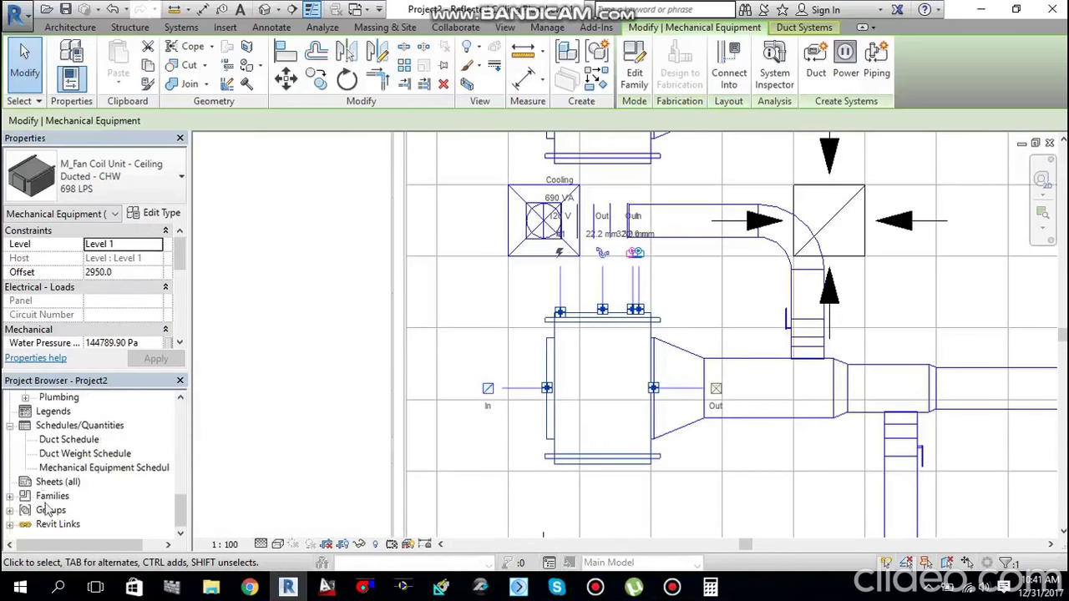
click(10, 496)
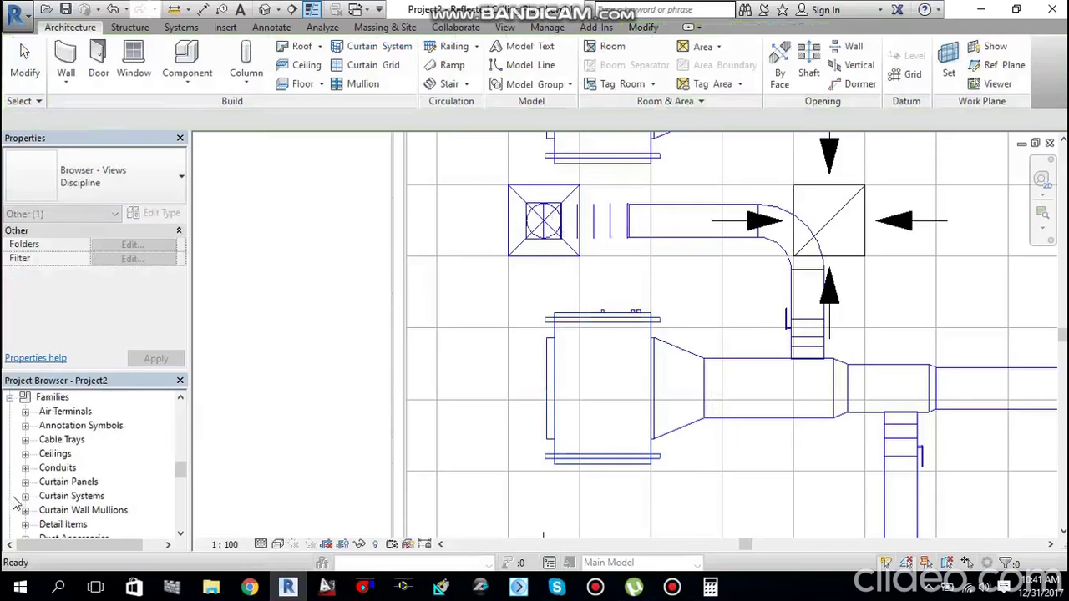
scroll(63, 486, down, 5)
scroll(62, 486, down, 4)
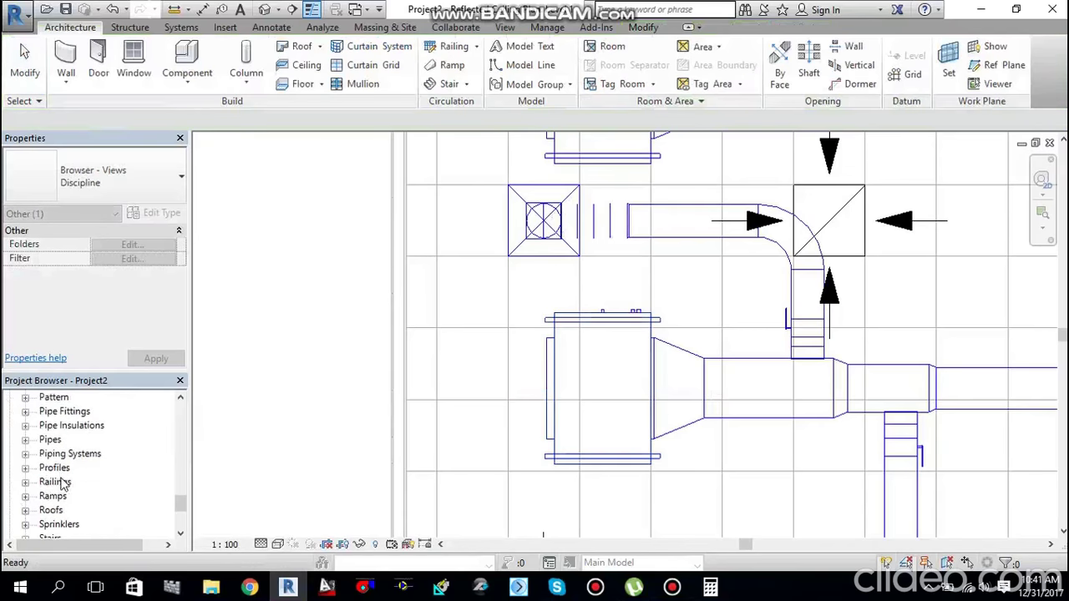
click(26, 454)
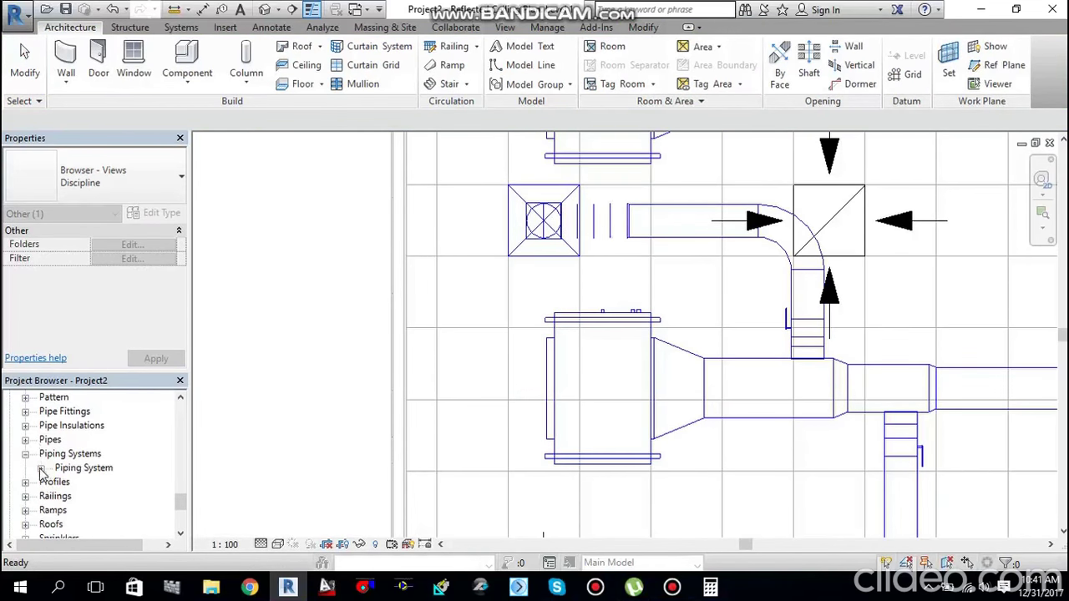
click(41, 468)
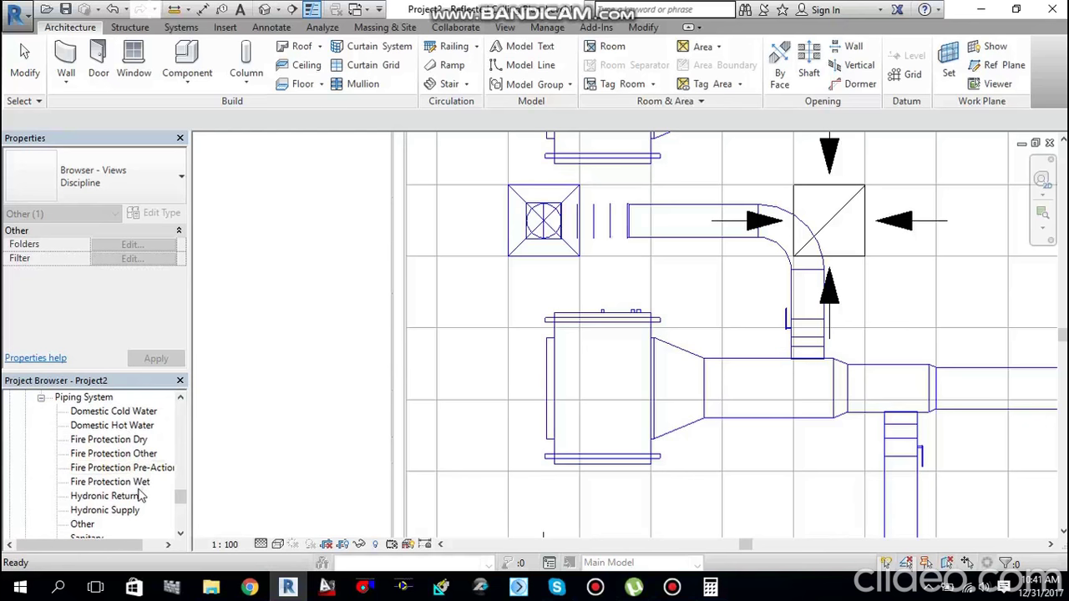
Step: Examine the properties of the Hydronic Return and Hydronic Supply piping system types
scroll(136, 501, down, 1)
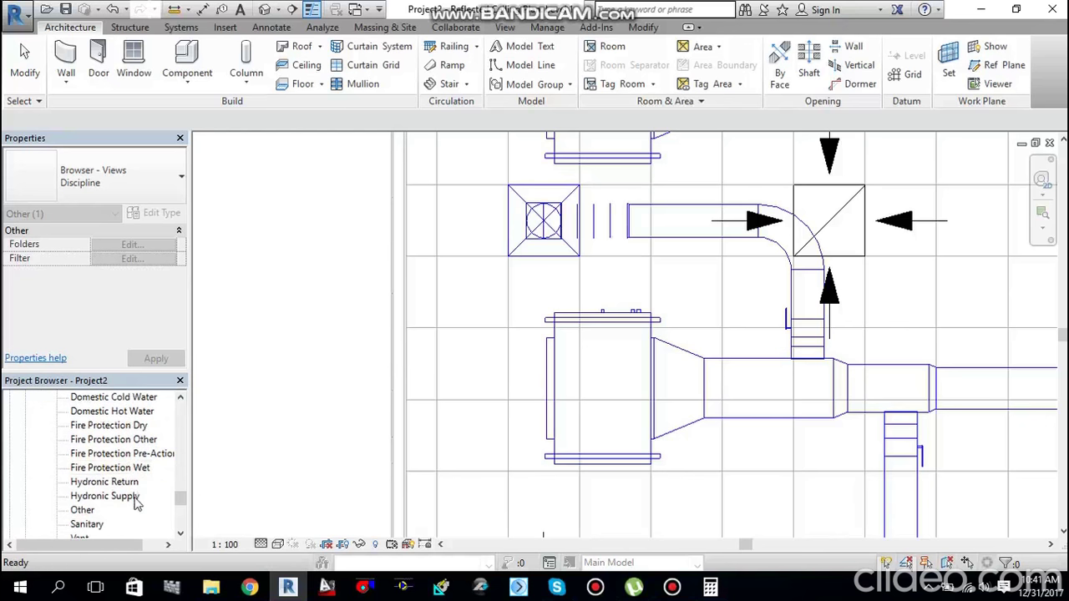
scroll(114, 509, down, 1)
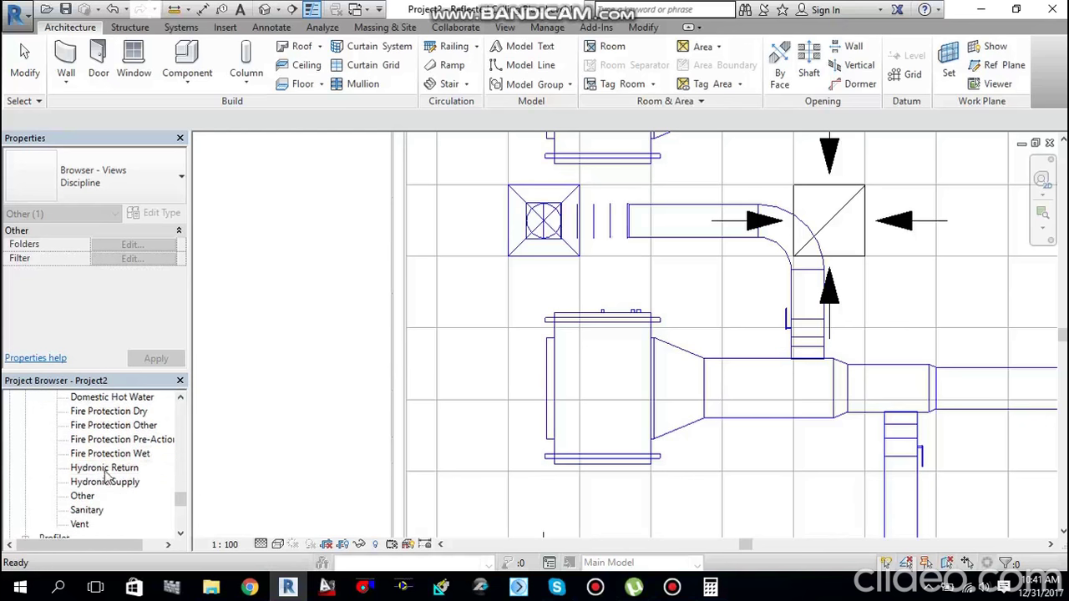
click(105, 469)
click(120, 486)
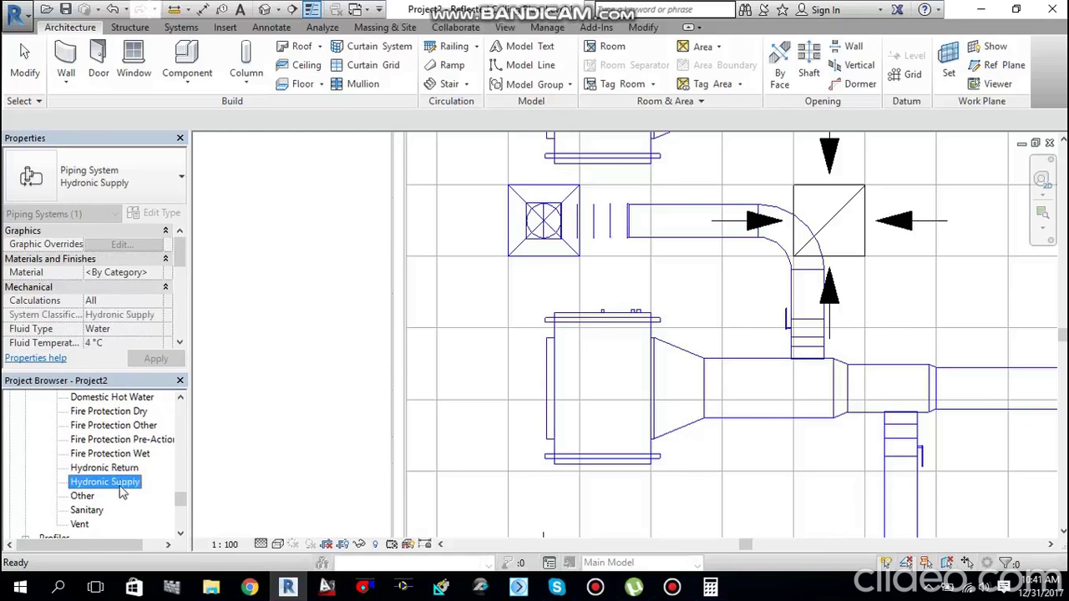
click(122, 470)
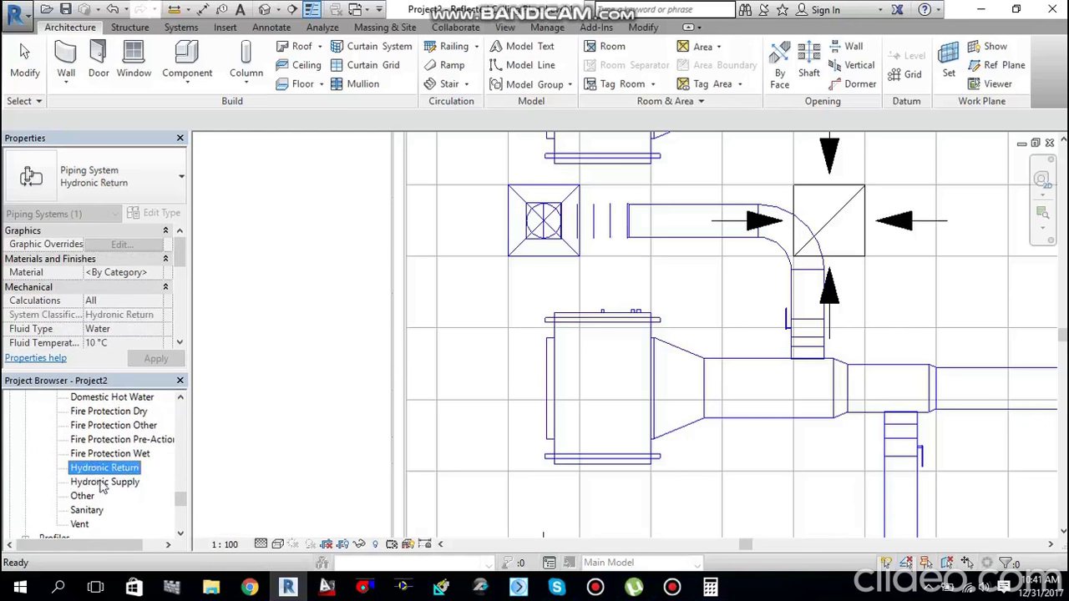
Step: Override the line color of the Hydronic Supply piping system type with dark blue, RGB 000-000-160
click(101, 484)
right_click(101, 486)
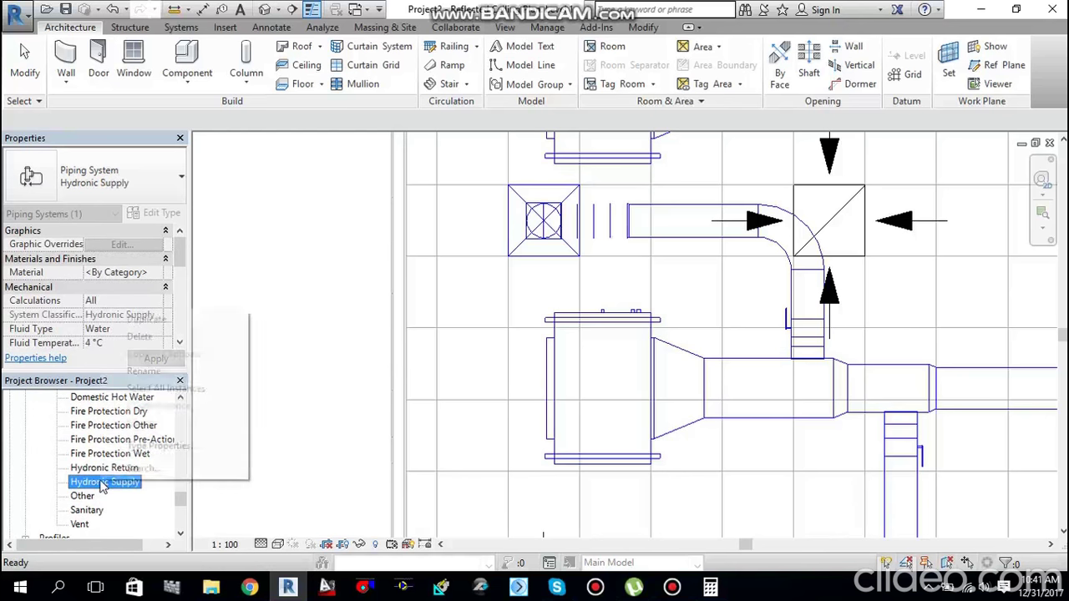
click(161, 447)
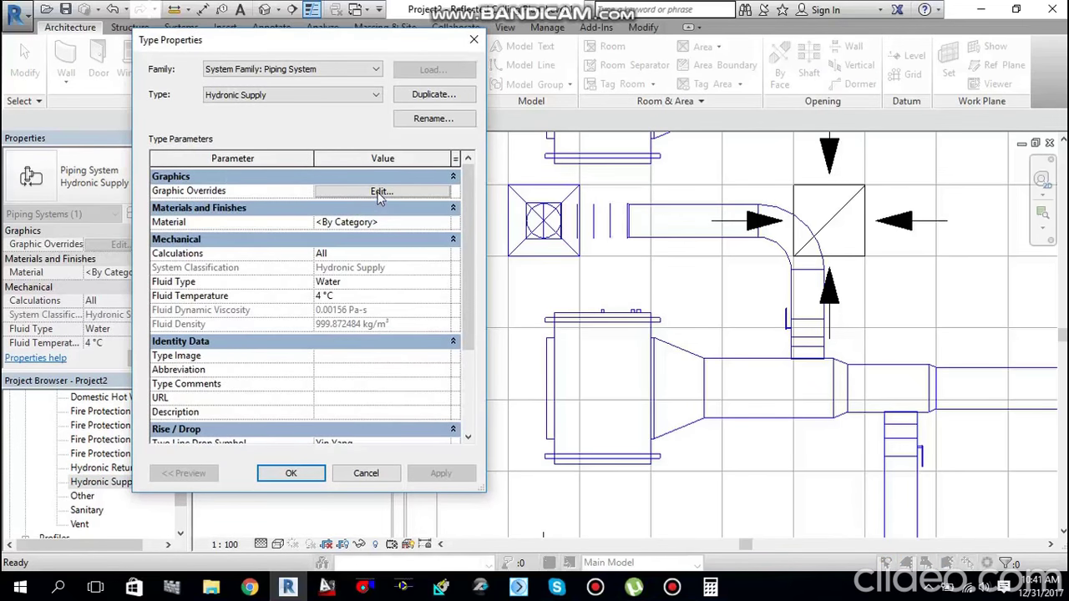
click(380, 192)
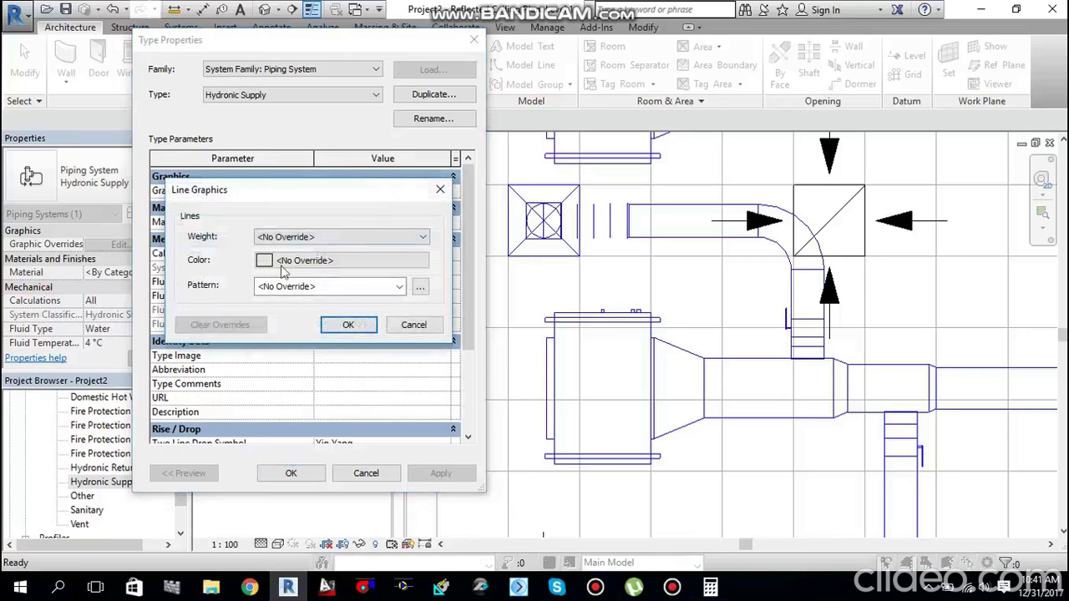
click(321, 259)
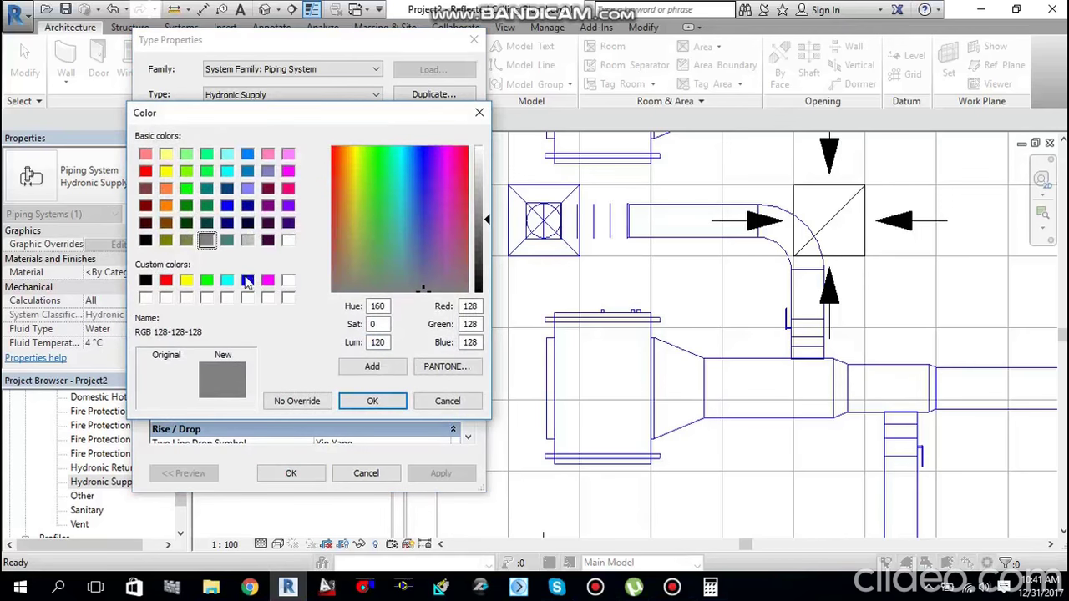
click(247, 206)
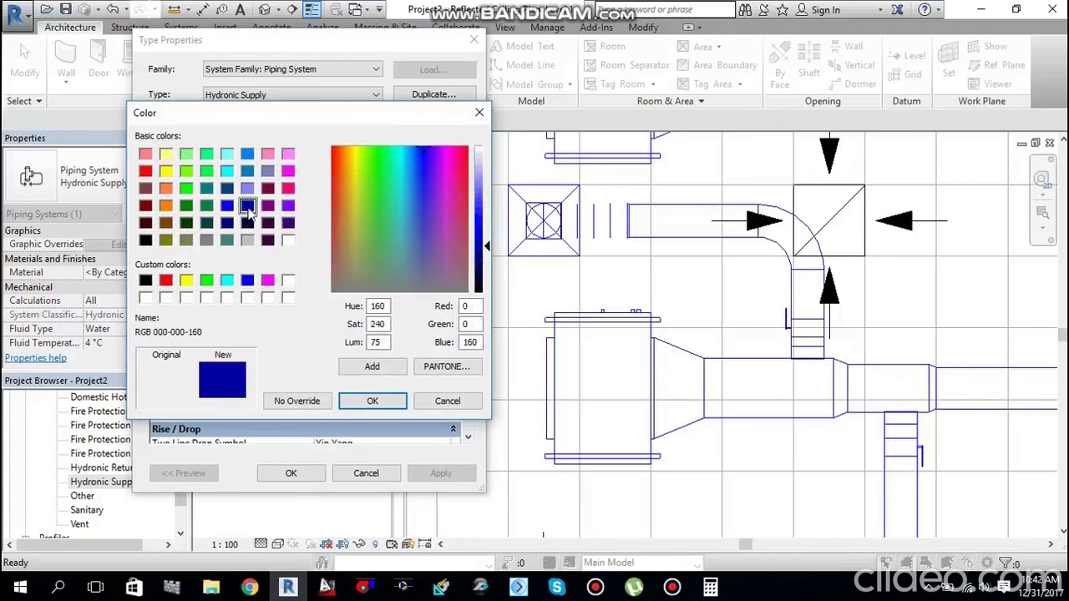
click(386, 404)
click(346, 326)
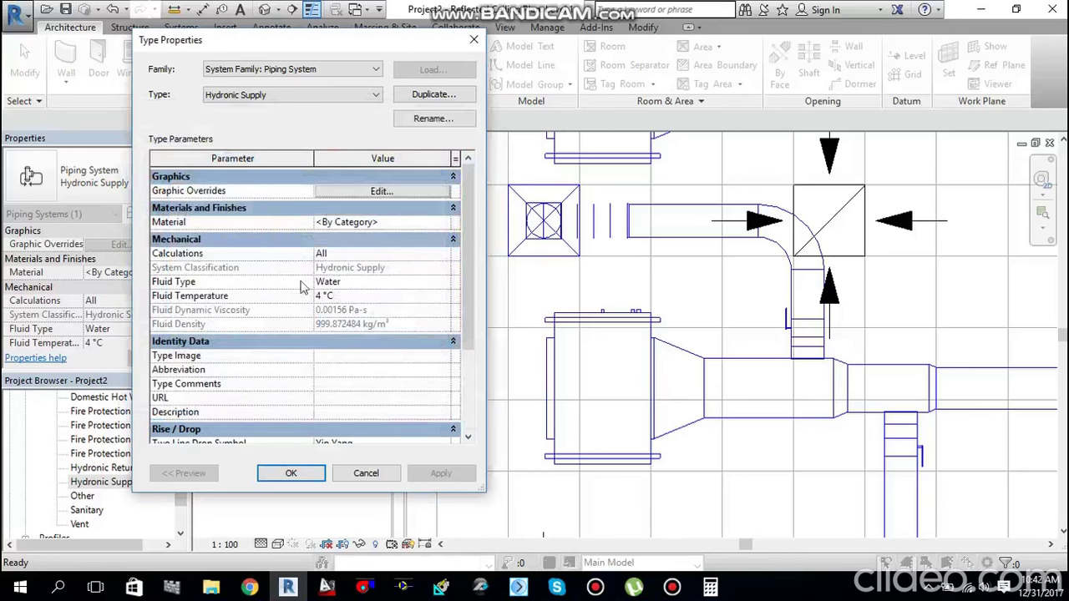
click(289, 473)
Step: Override the line color of the Hydronic Return piping system type with Red
right_click(94, 469)
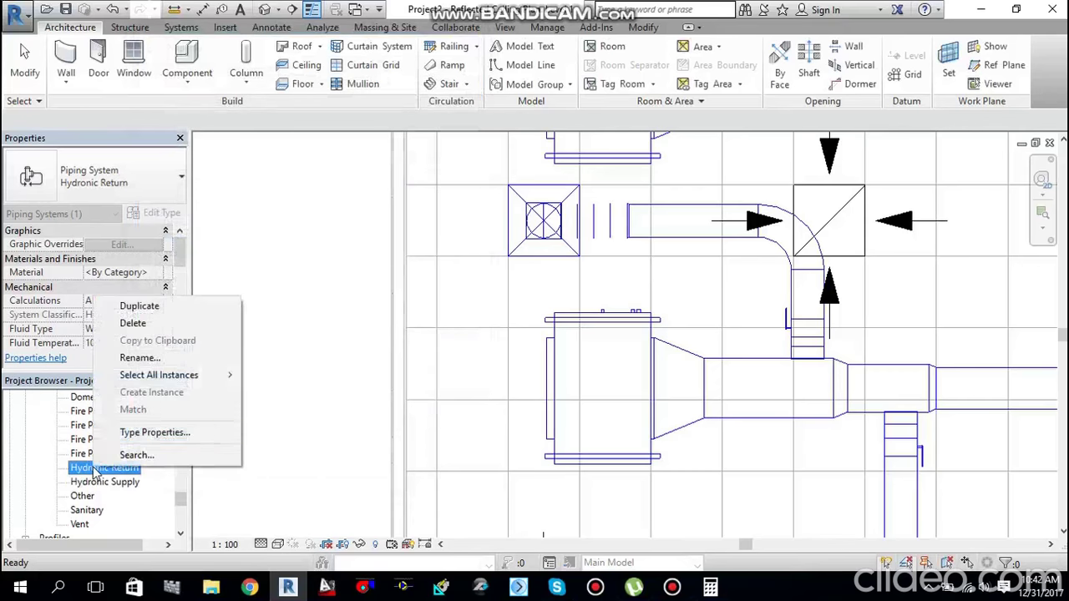
click(141, 434)
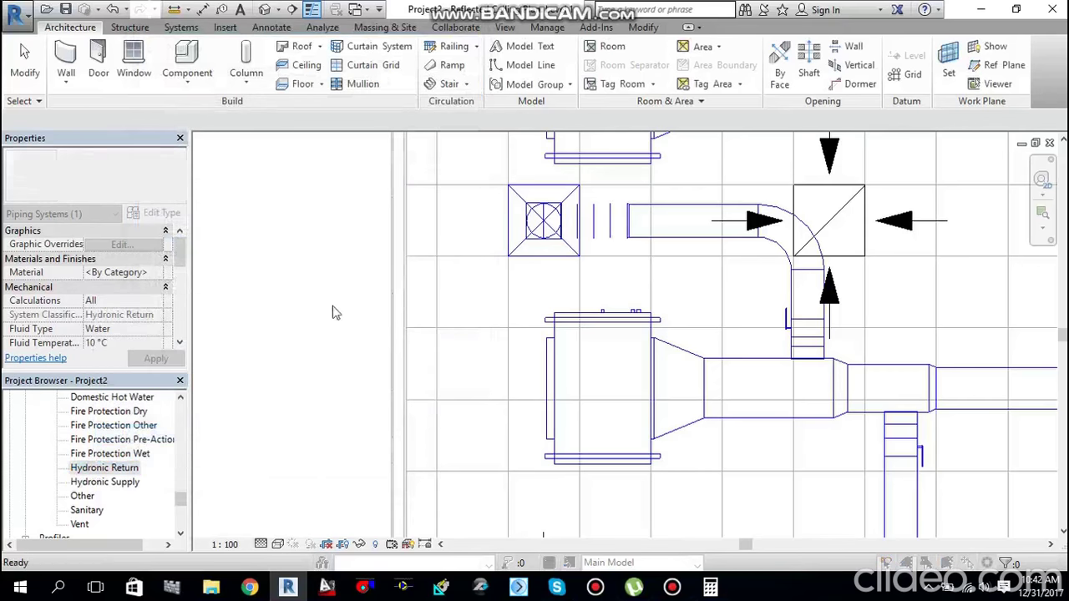
click(372, 192)
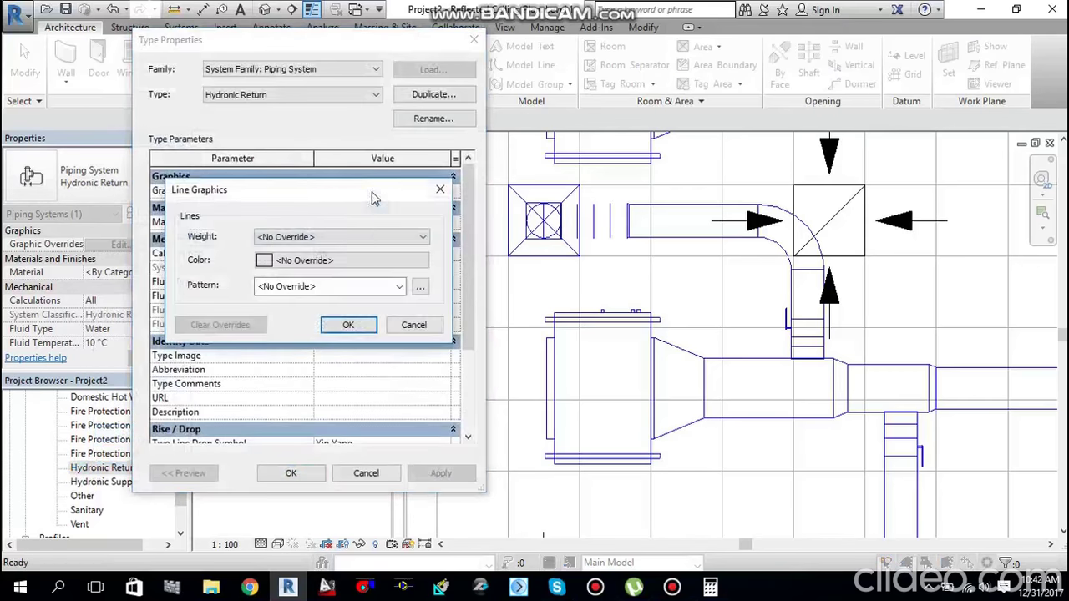
click(341, 260)
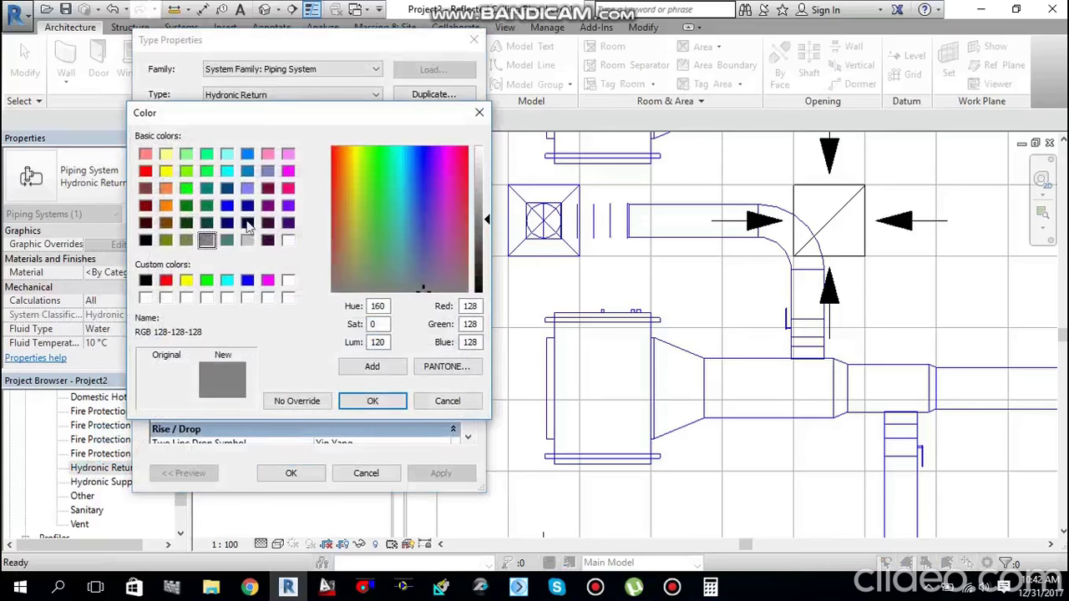
click(166, 279)
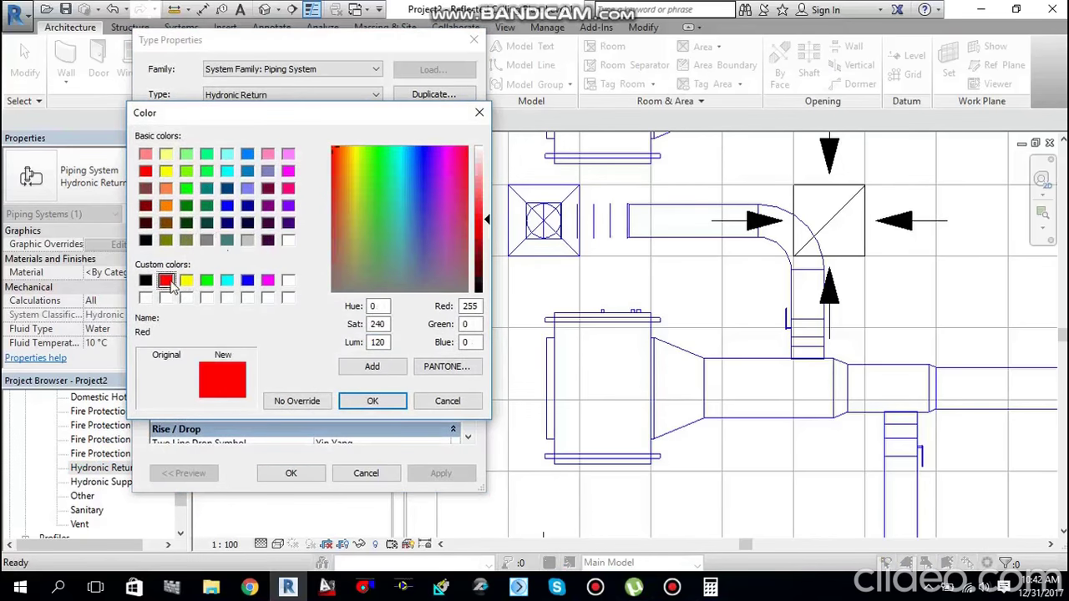
click(380, 402)
click(354, 323)
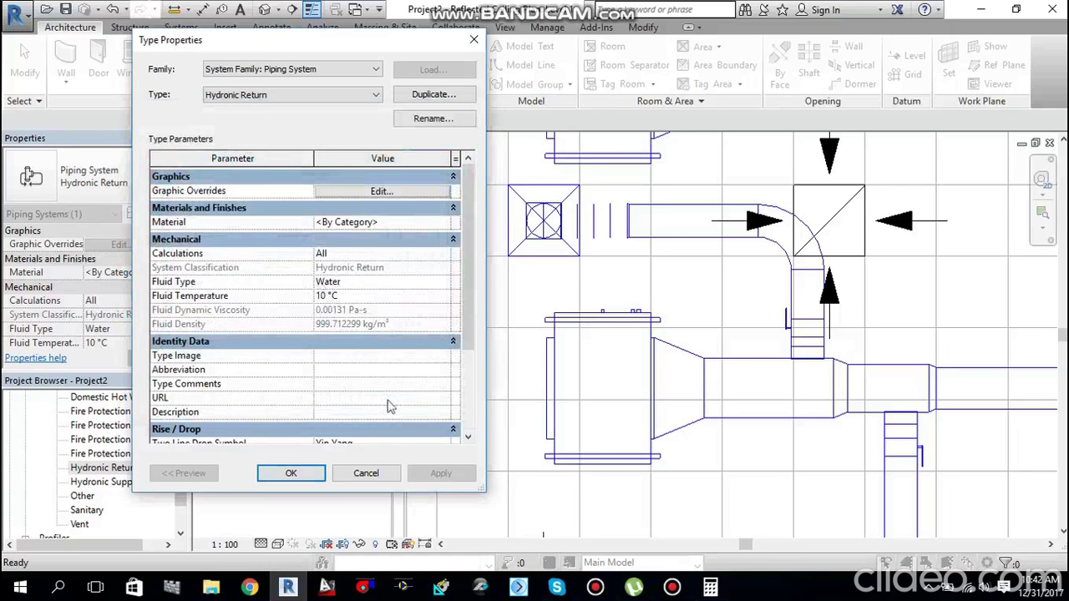
click(306, 475)
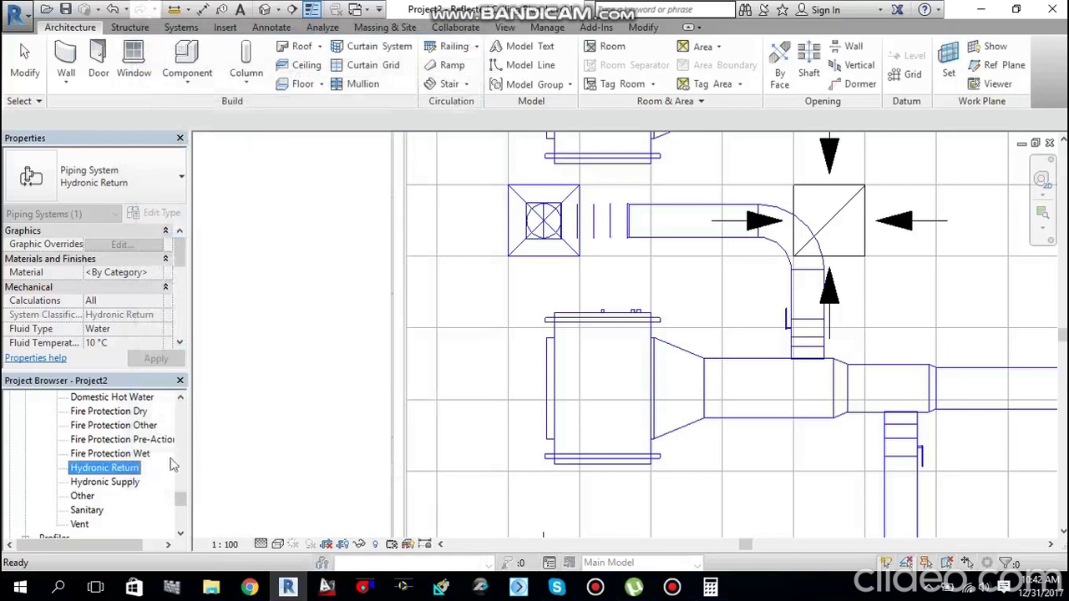
Step: Collapse the Piping System, Piping Systems and Families branches of the project's browser tree and return to its Ceiling Plans list
scroll(115, 501, up, 3)
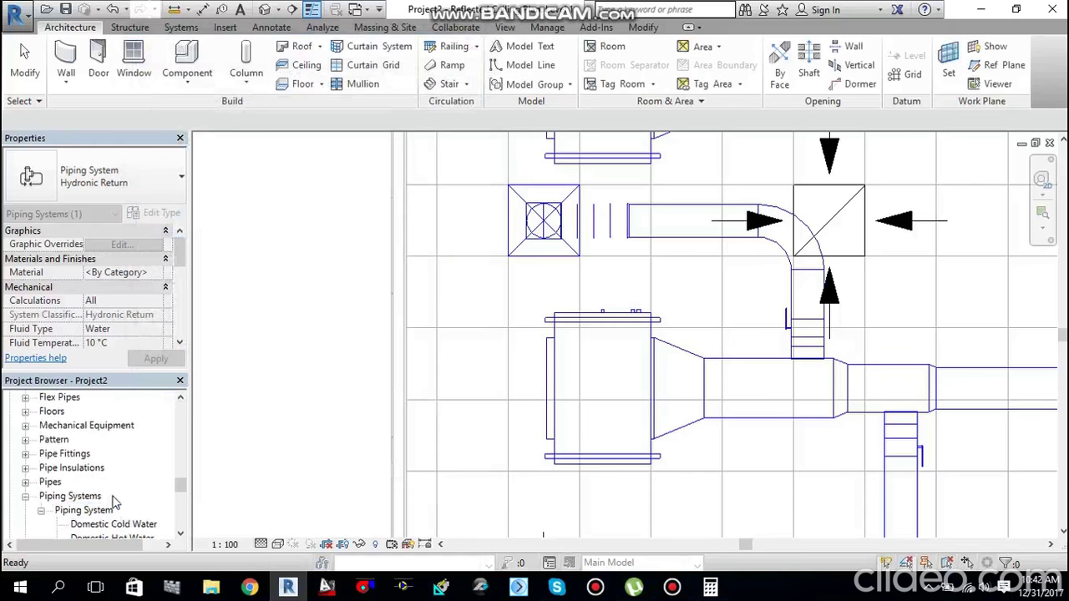
click(42, 510)
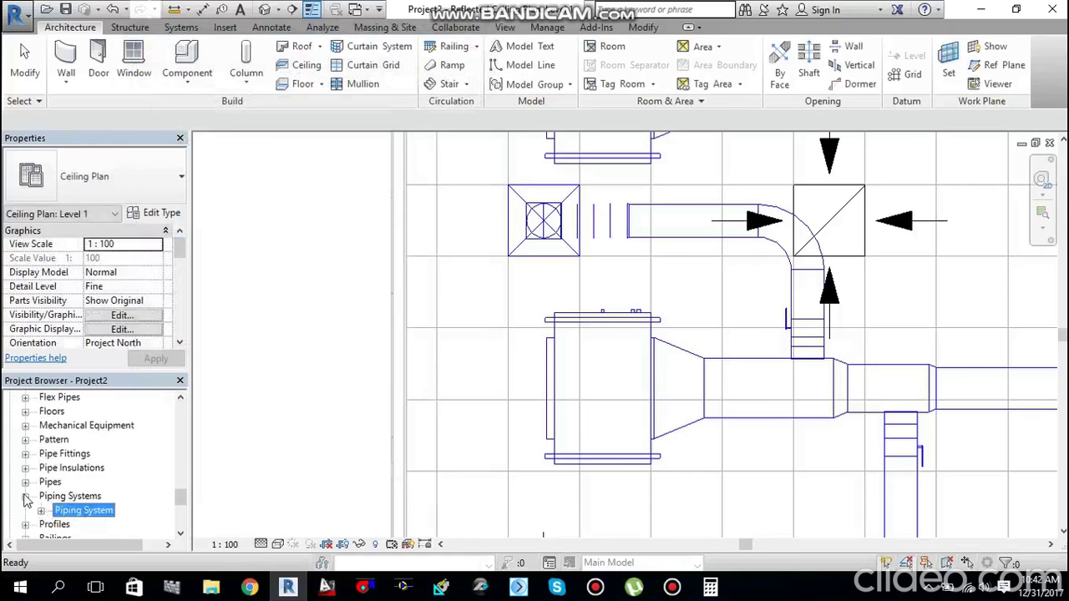
click(25, 496)
scroll(42, 488, up, 3)
scroll(38, 487, up, 6)
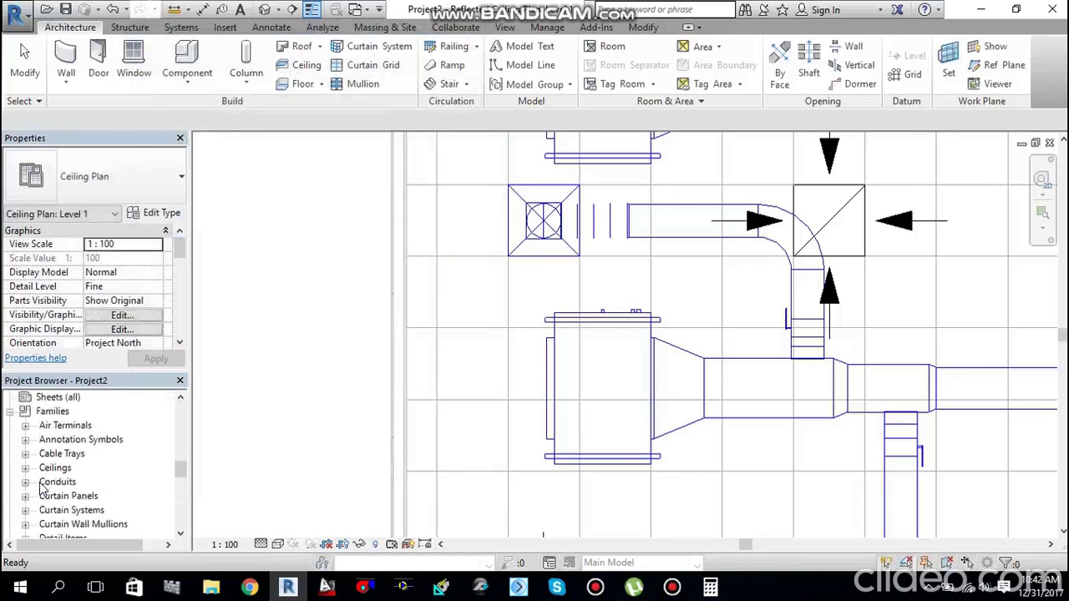
click(10, 454)
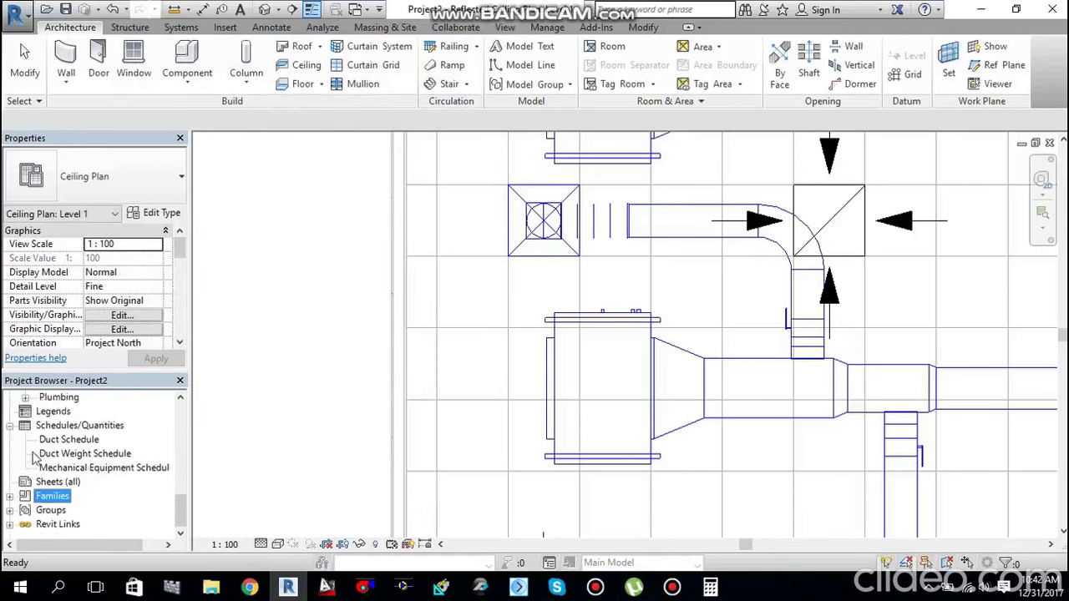
scroll(34, 451, up, 8)
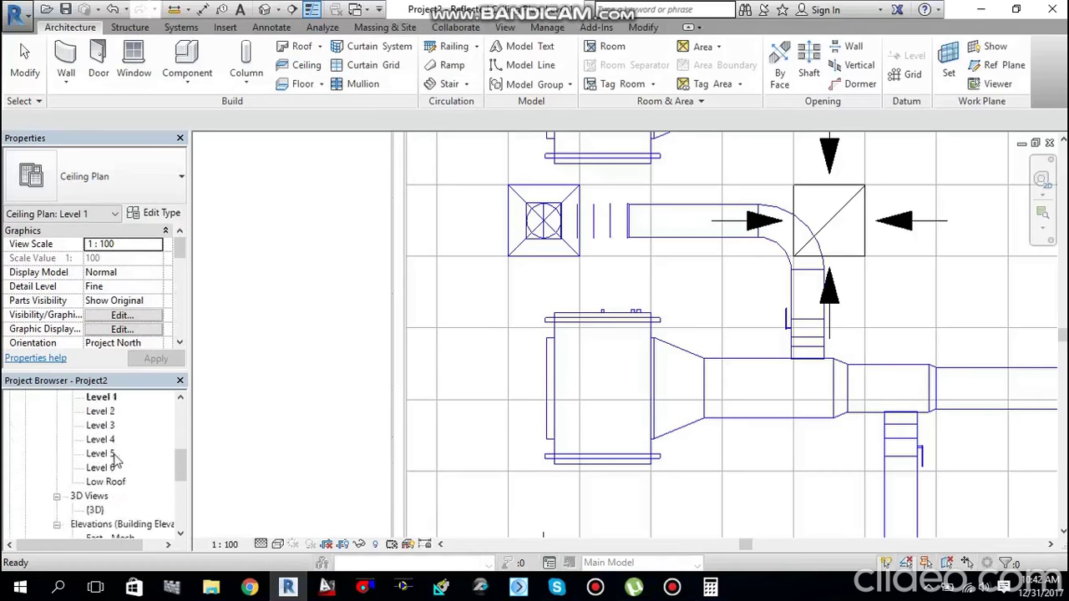
scroll(606, 365, down, 2)
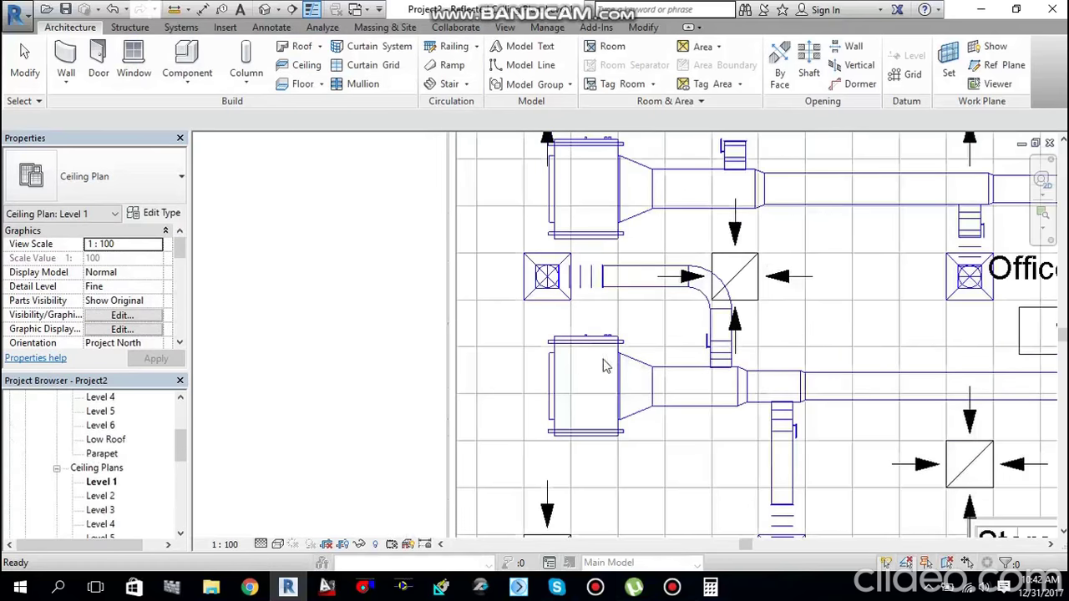
Step: Run a 32 mm pipe from the lower fan coil unit's hydronic supply inlet, 500 mm out and about 2400 mm west past the room wall
scroll(585, 378, up, 3)
scroll(602, 375, down, 5)
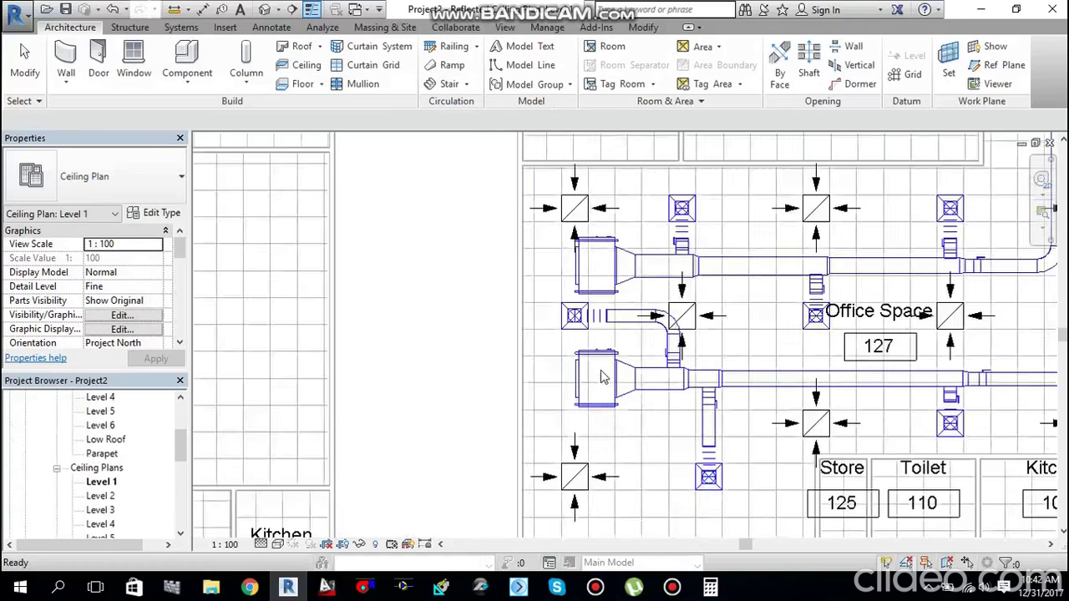
scroll(608, 375, up, 2)
scroll(605, 380, up, 1)
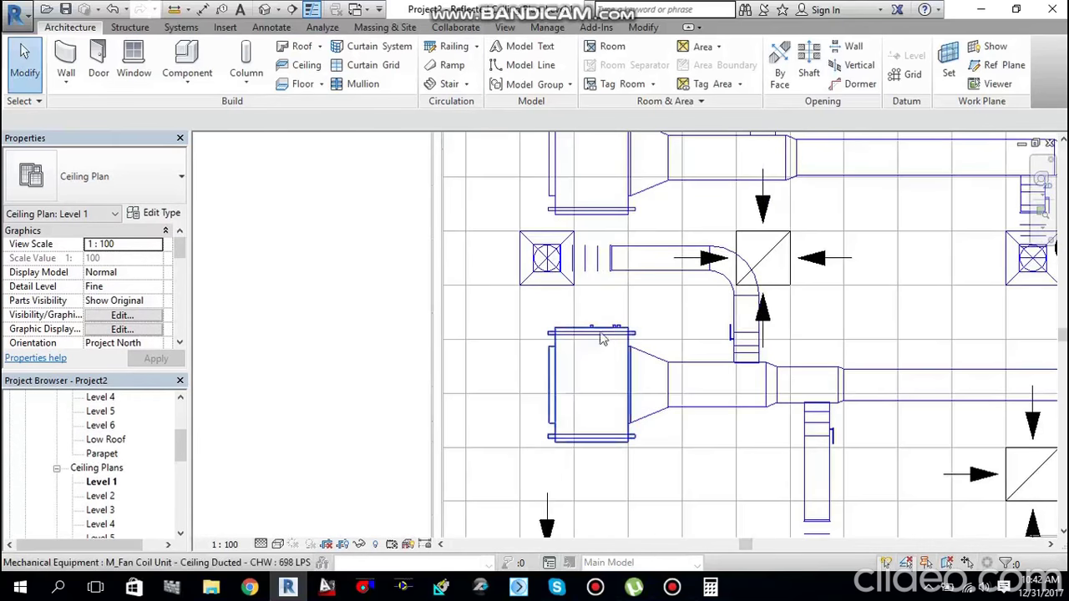
scroll(631, 312, up, 3)
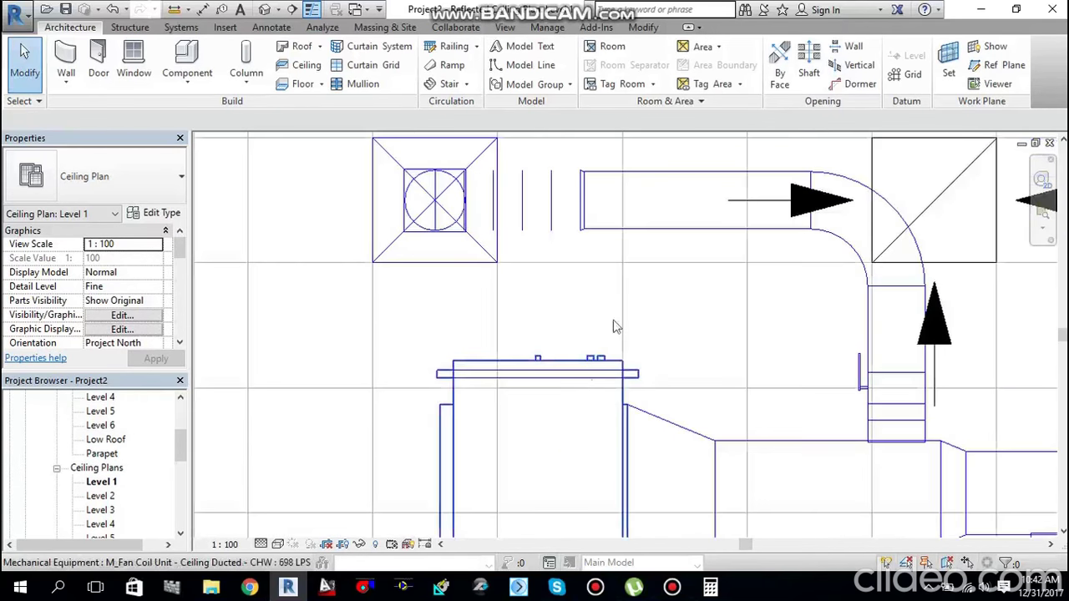
click(617, 322)
scroll(635, 311, down, 2)
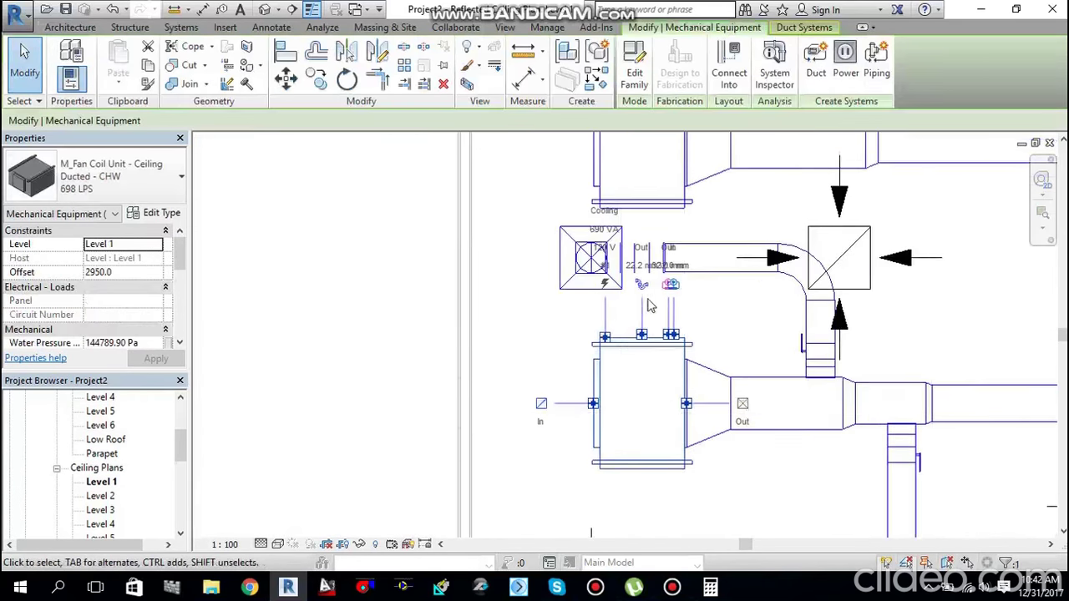
middle_drag(525, 312, 673, 304)
scroll(678, 286, up, 2)
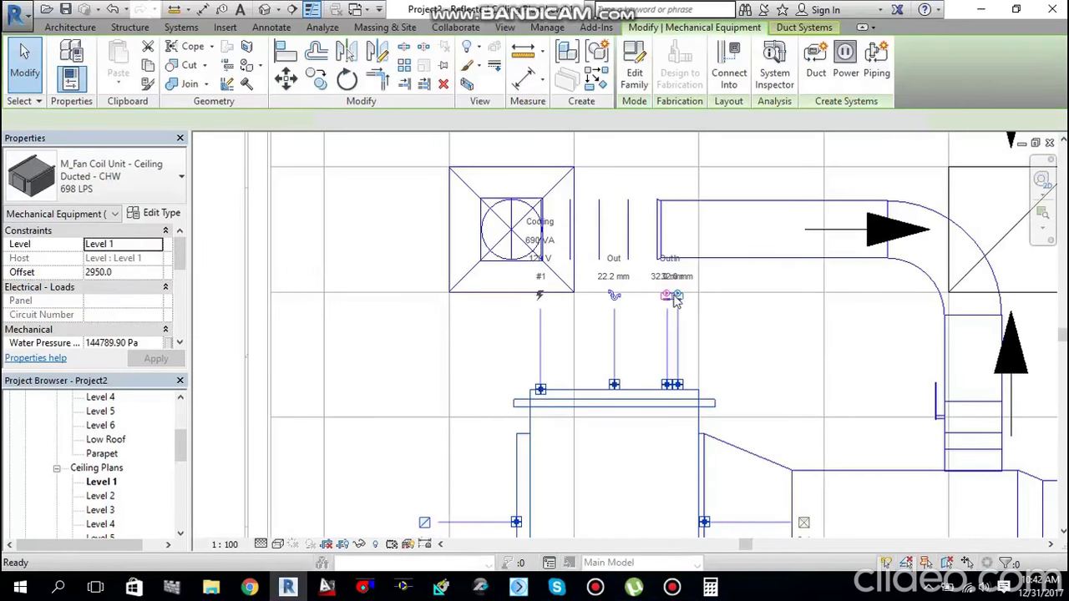
click(675, 296)
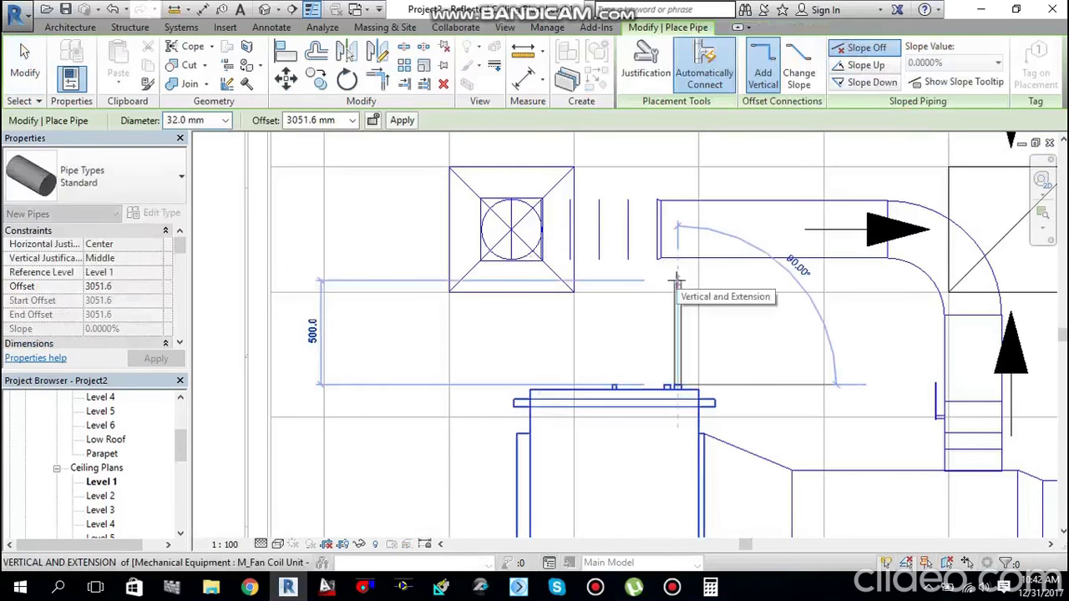
scroll(413, 298, down, 2)
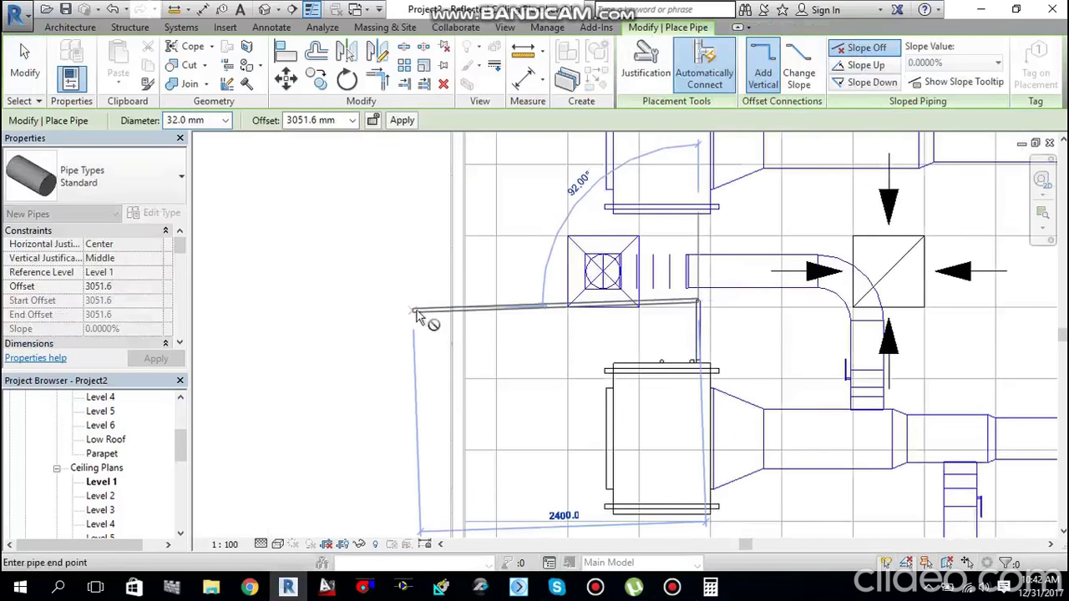
click(416, 272)
Step: Continue the supply pipe about 3600 mm north outside Office Space 127, beyond the upper fan coil unit, and end the run
scroll(416, 272, down, 3)
middle_drag(451, 270, 446, 331)
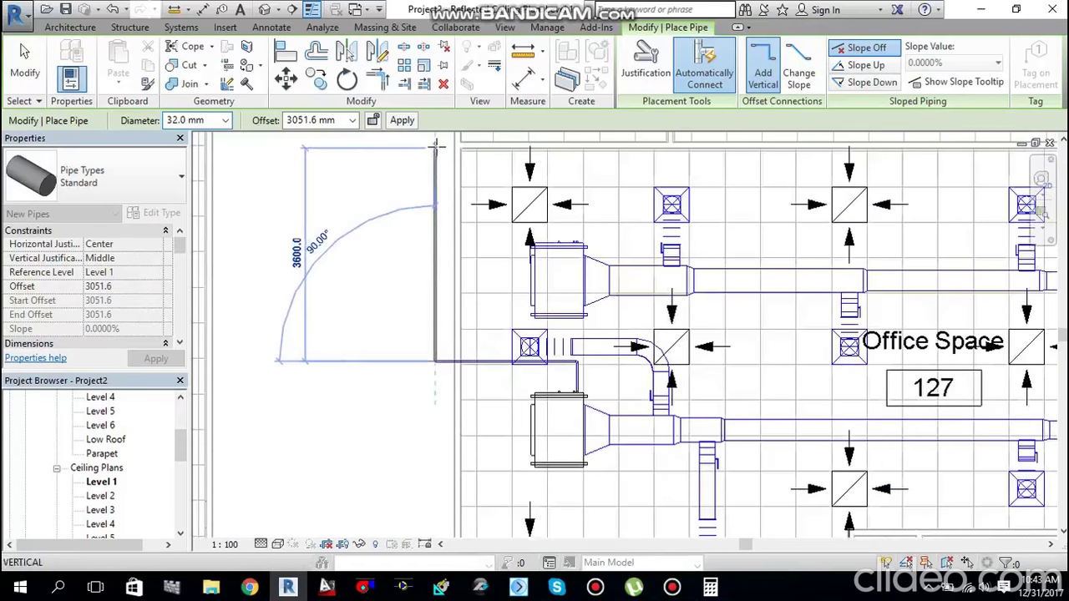
click(456, 177)
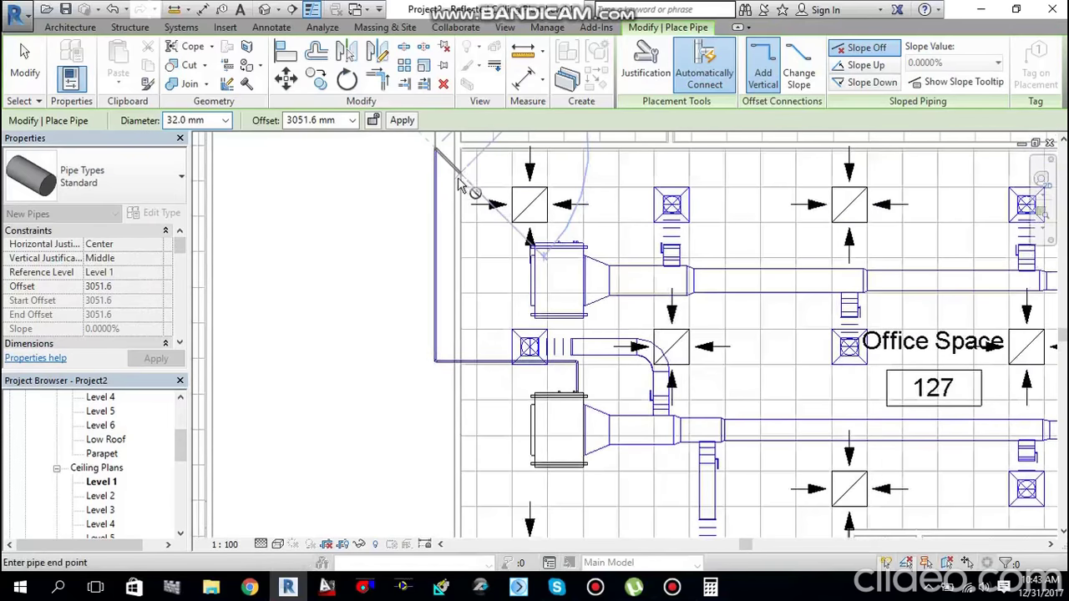
key(Escape)
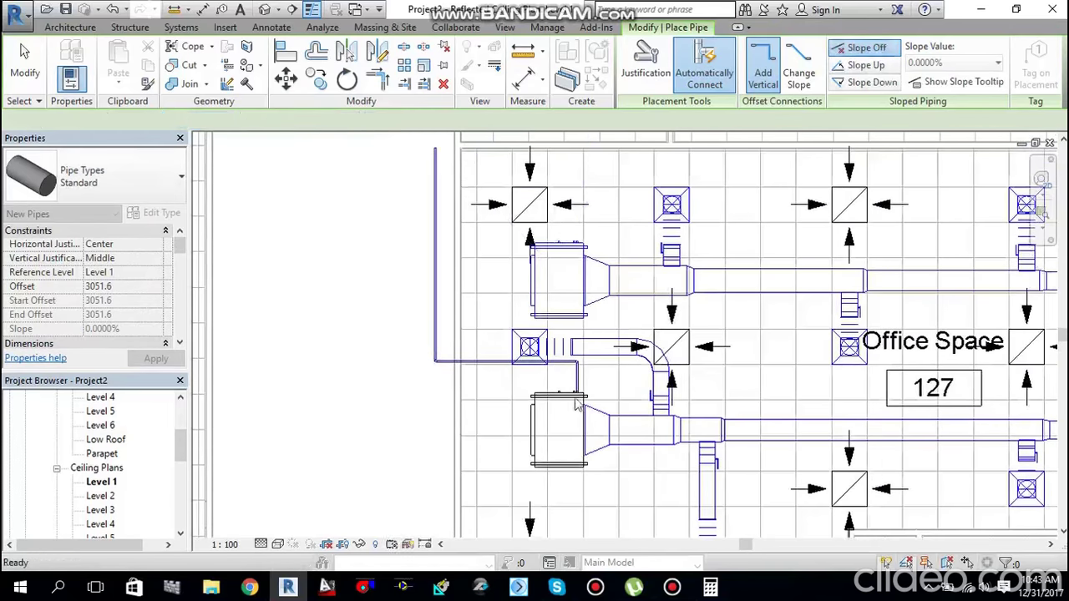
key(Escape)
Step: Start a 32 mm pipe from the lower fan coil unit's hydronic return outlet, running parallel to the supply pipe
scroll(571, 405, up, 4)
scroll(572, 405, up, 3)
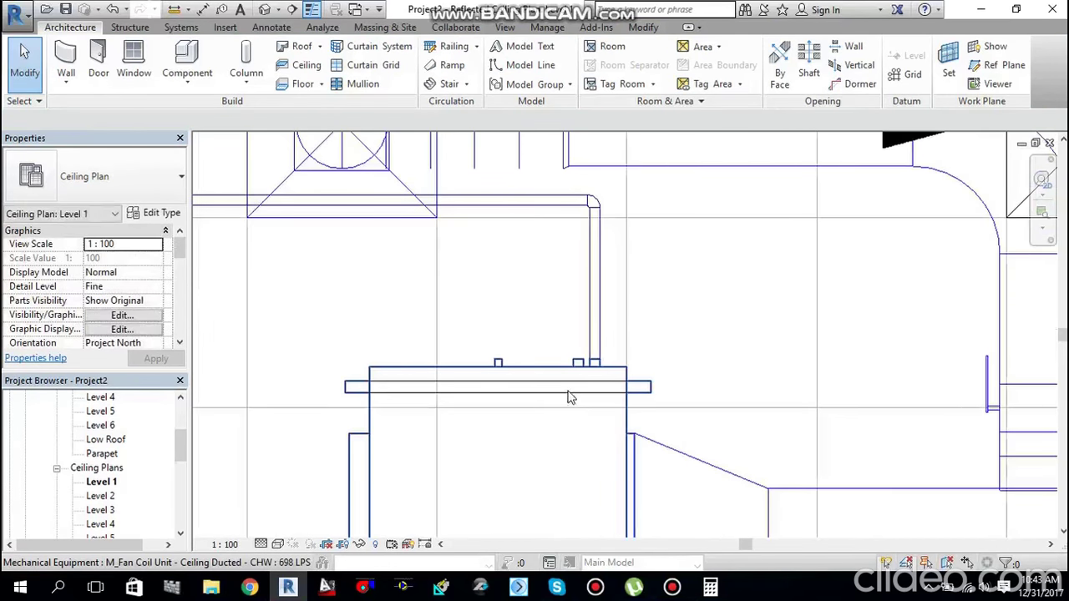
click(550, 314)
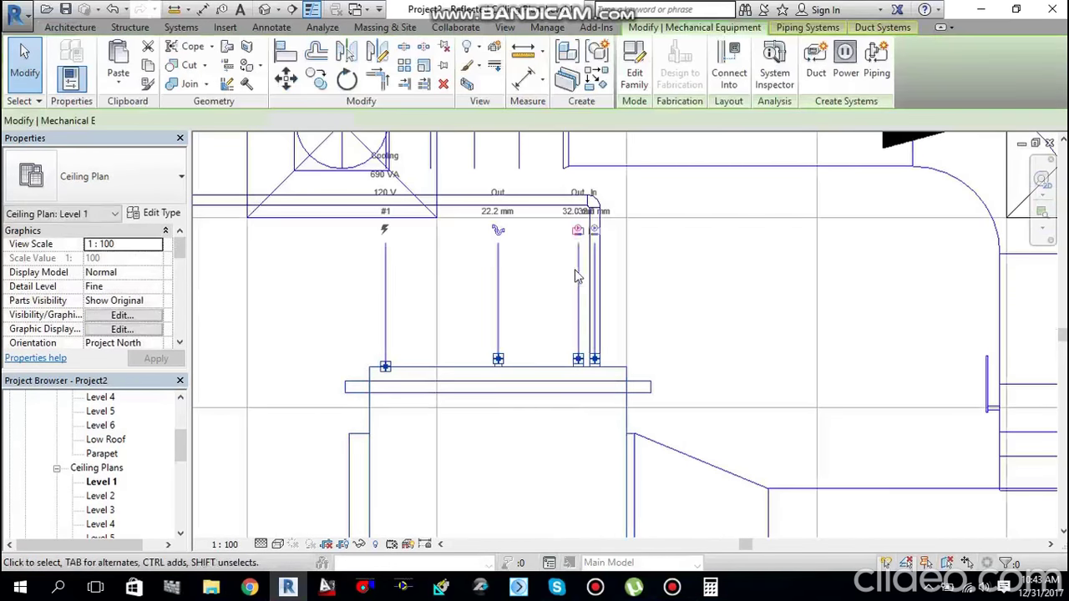
click(577, 230)
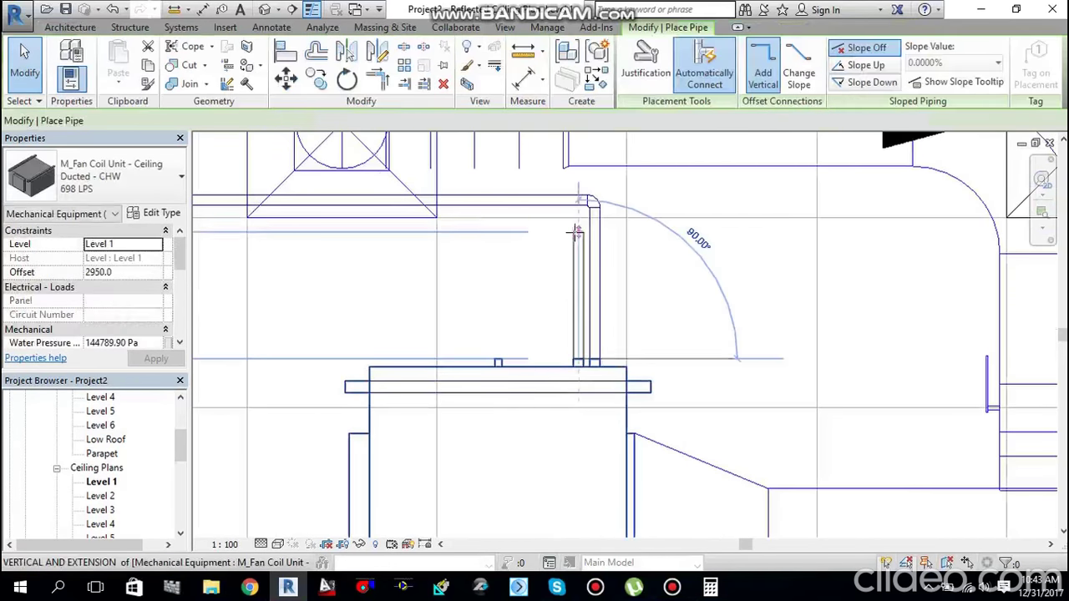
scroll(386, 262, down, 2)
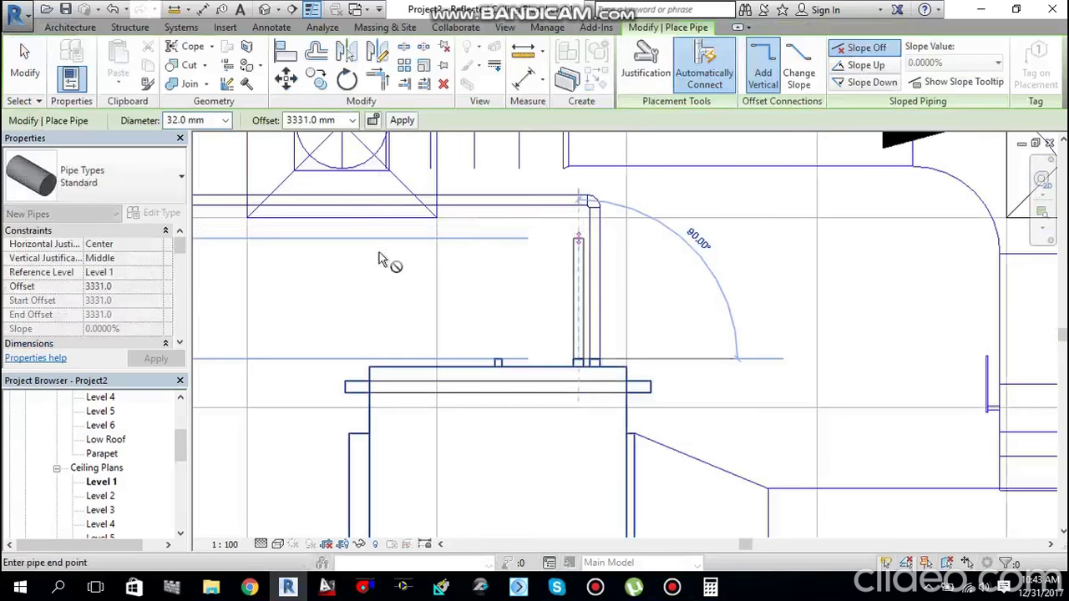
Step: Route the lower fan coil unit's 32 mm return pipe across the wall and up alongside the supply pipe, ending level with it
middle_drag(387, 263, 687, 262)
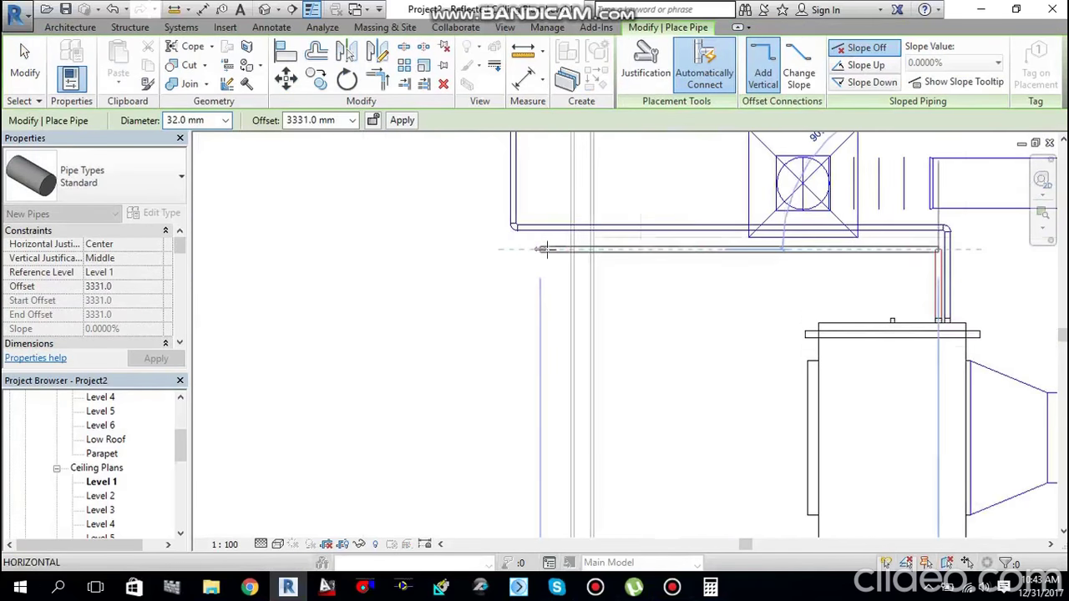
click(550, 249)
scroll(551, 177, down, 3)
middle_drag(559, 181, 543, 298)
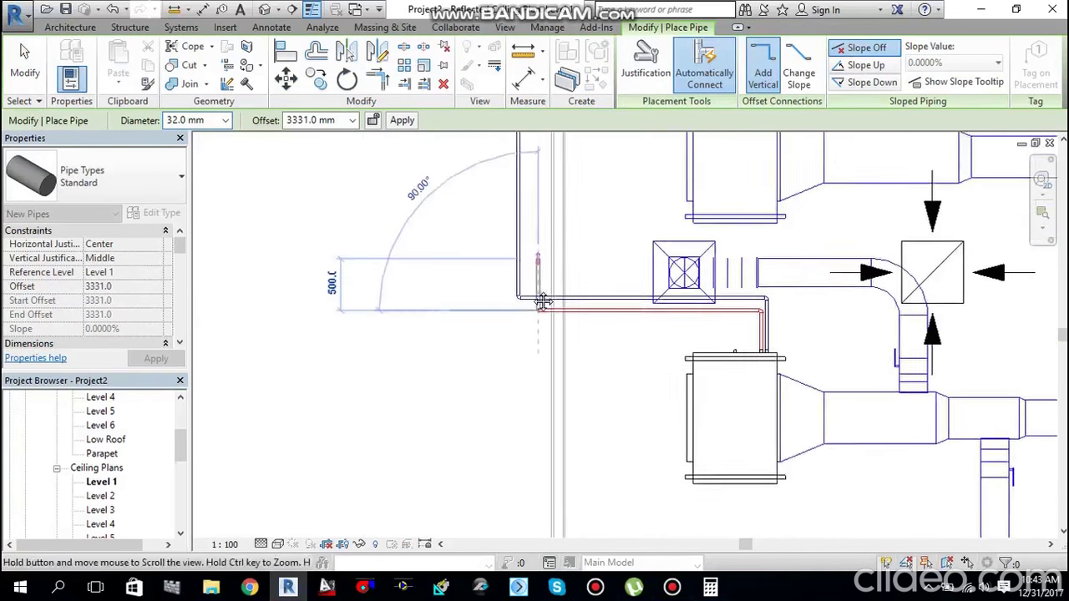
scroll(544, 299, down, 3)
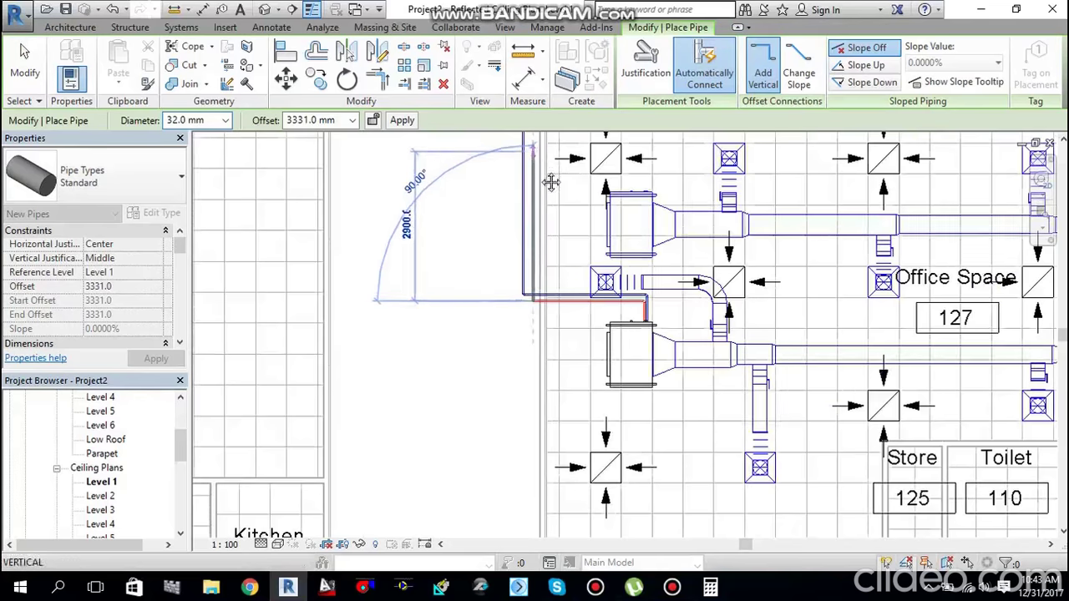
scroll(542, 183, up, 3)
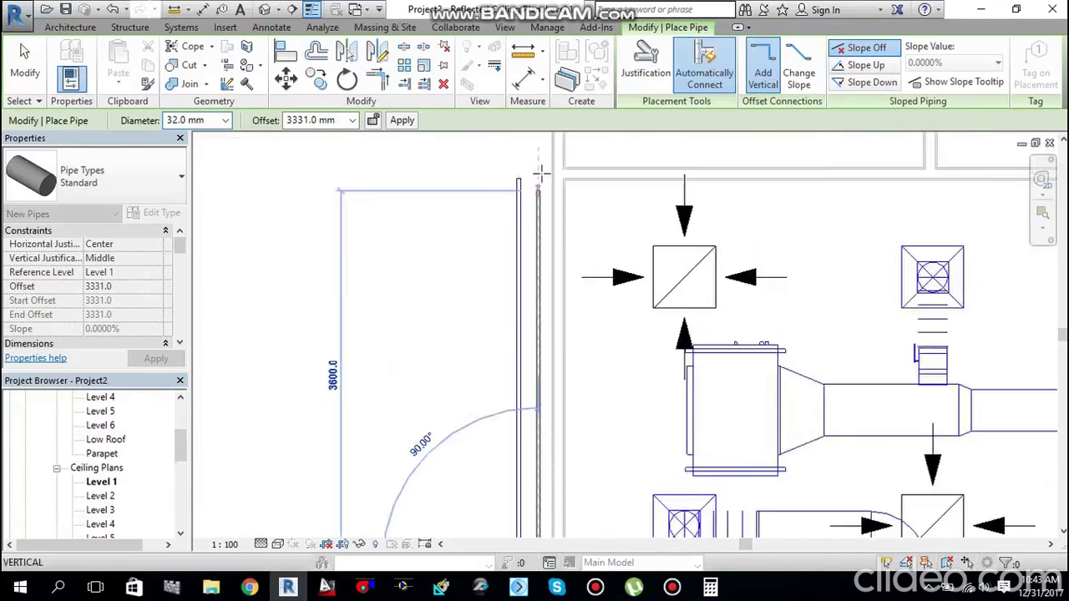
scroll(541, 172, up, 2)
key(Escape)
key(Escape)
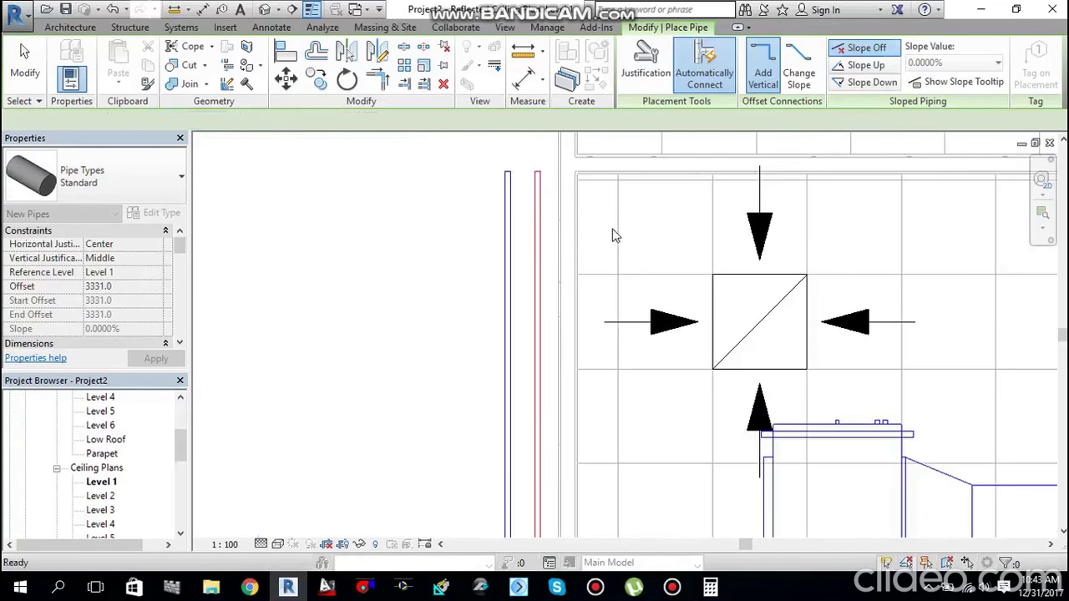
Step: Draw a 32 mm supply pipe from the upper fan coil unit's inlet connector, about 520 mm up and across to the vertical supply main
scroll(640, 269, down, 3)
scroll(628, 292, up, 2)
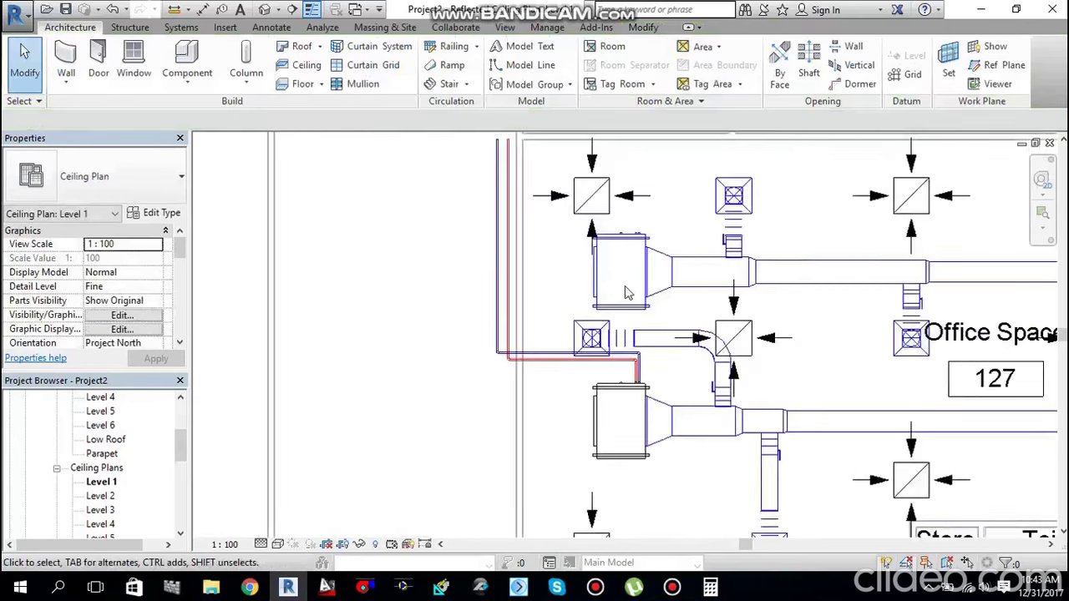
scroll(628, 292, up, 2)
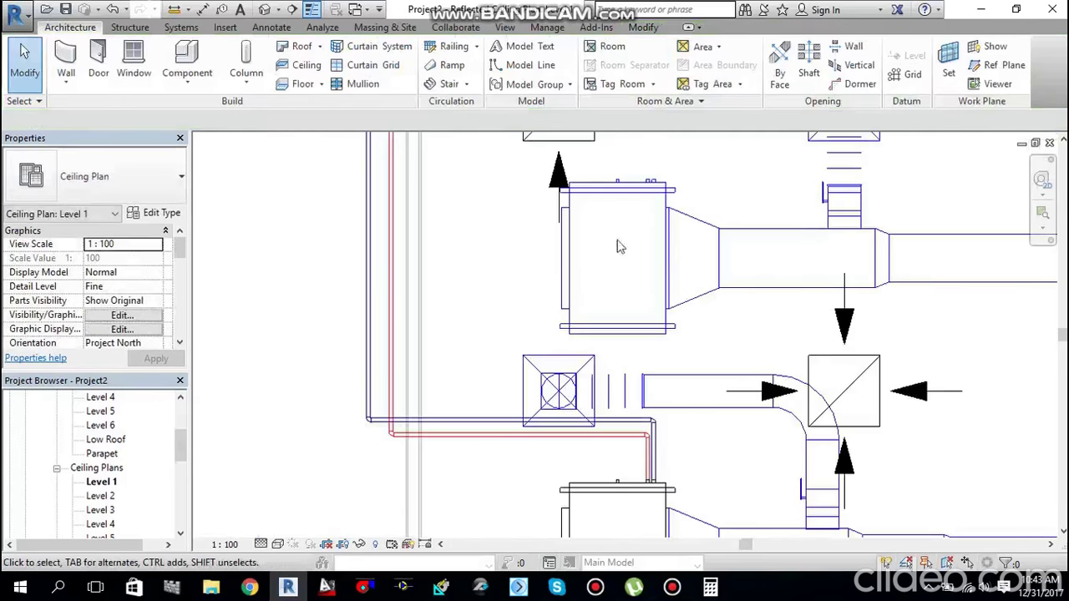
click(643, 199)
scroll(643, 234, down, 2)
scroll(643, 274, up, 3)
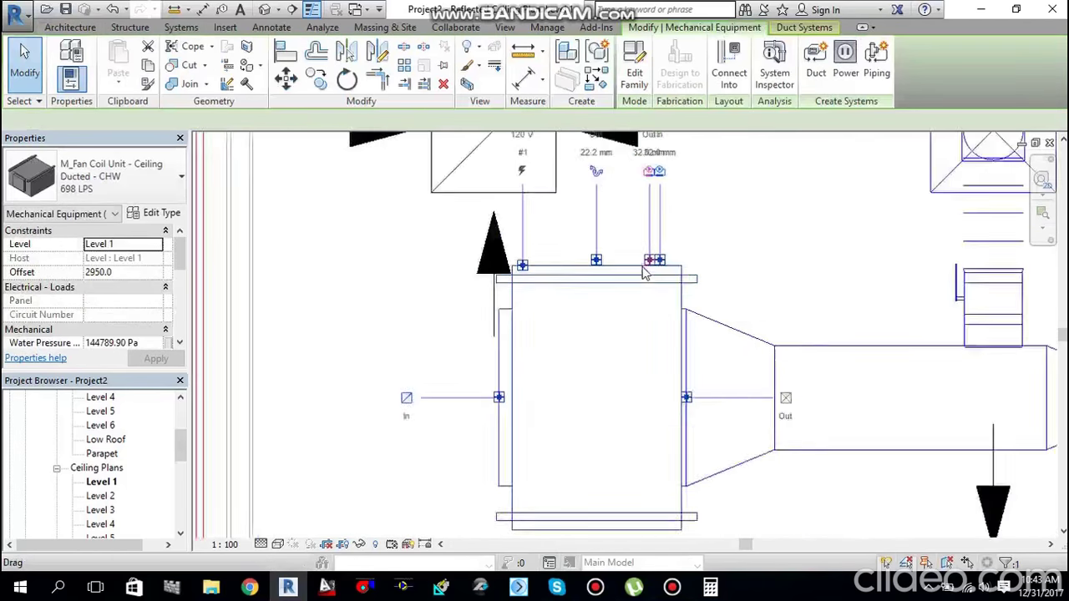
scroll(643, 274, up, 1)
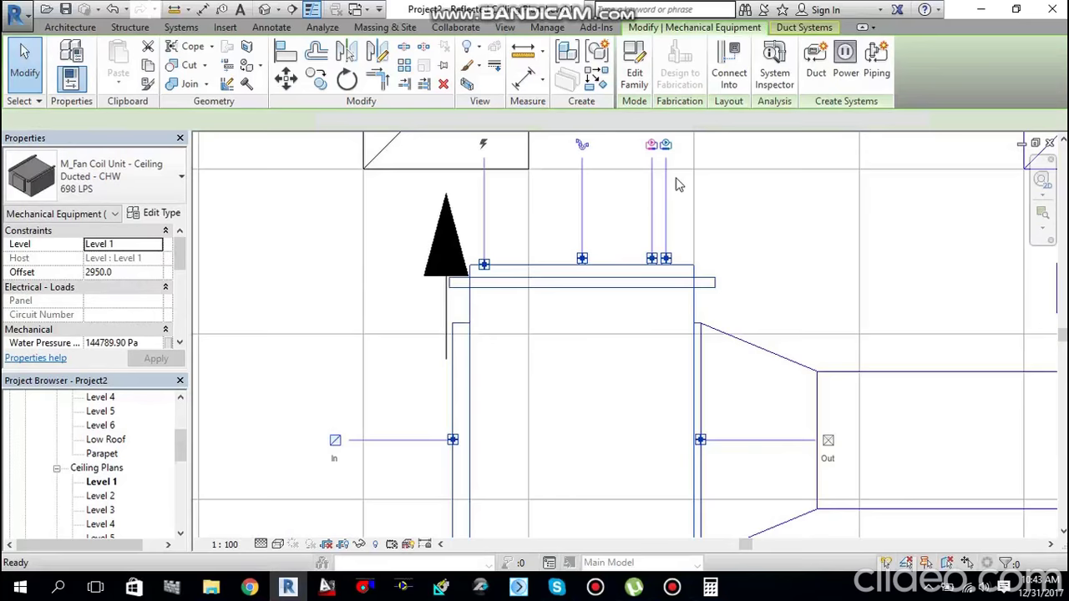
click(665, 145)
scroll(710, 200, down, 1)
middle_drag(725, 188, 754, 256)
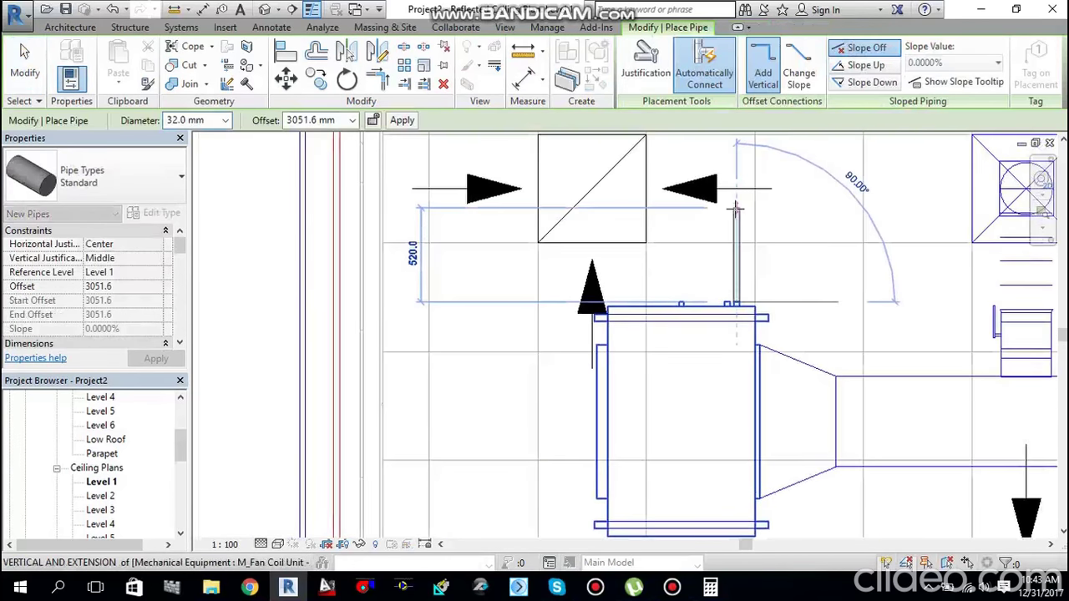
click(735, 208)
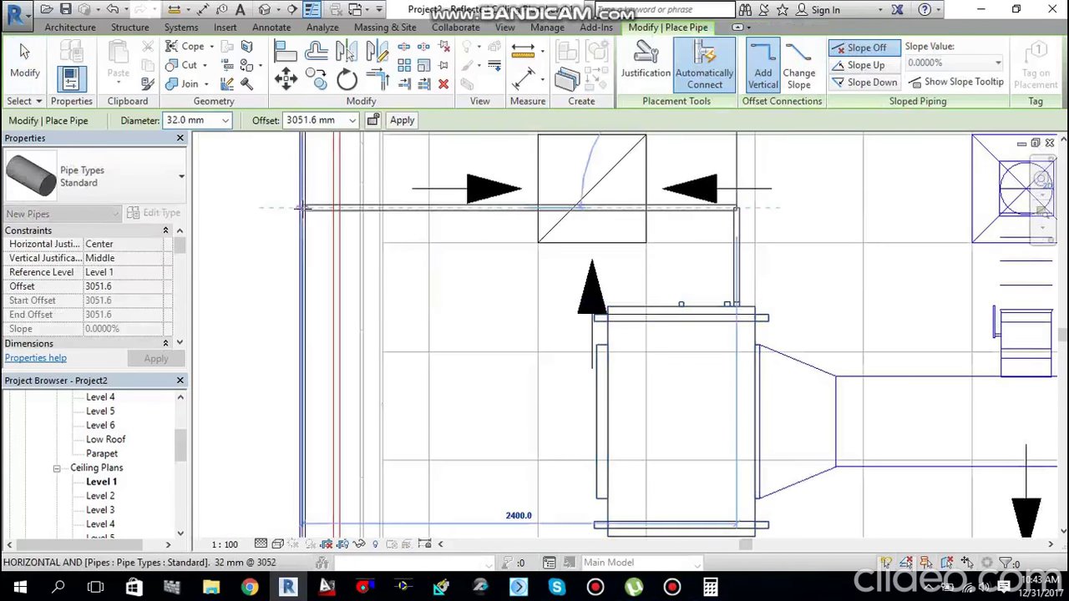
click(334, 207)
key(Escape)
key(Escape)
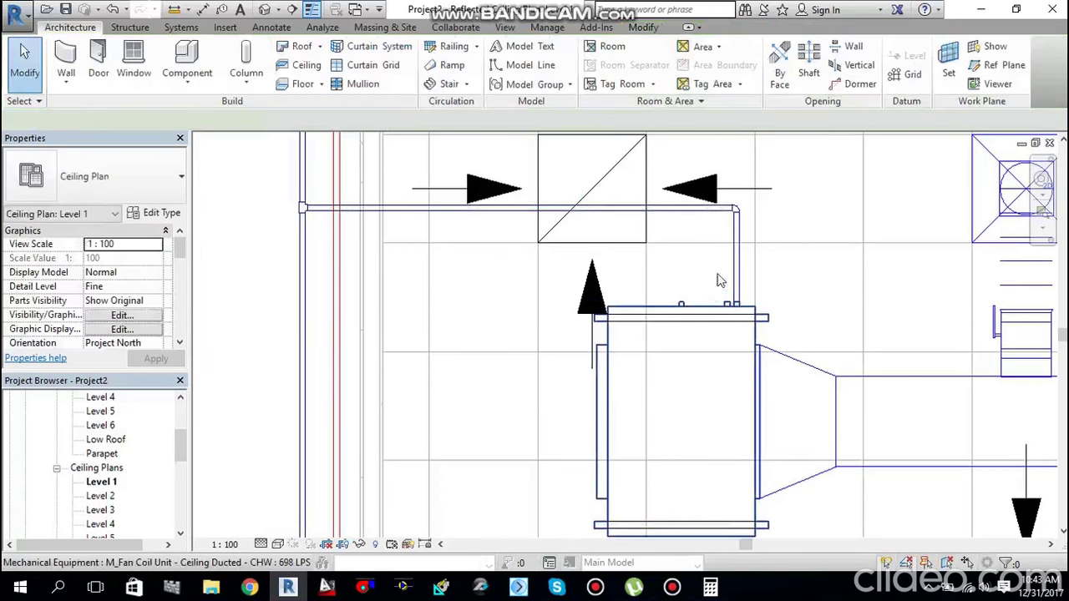
Step: Draw a 32 mm return pipe from the upper fan coil unit's outlet connector across to the vertical return main
click(725, 240)
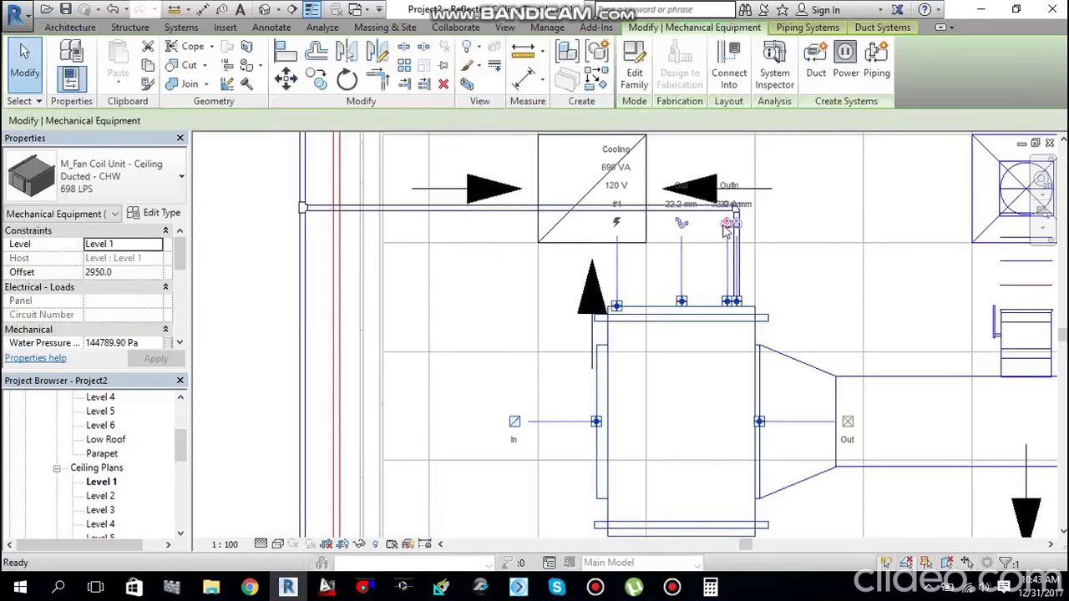
click(727, 225)
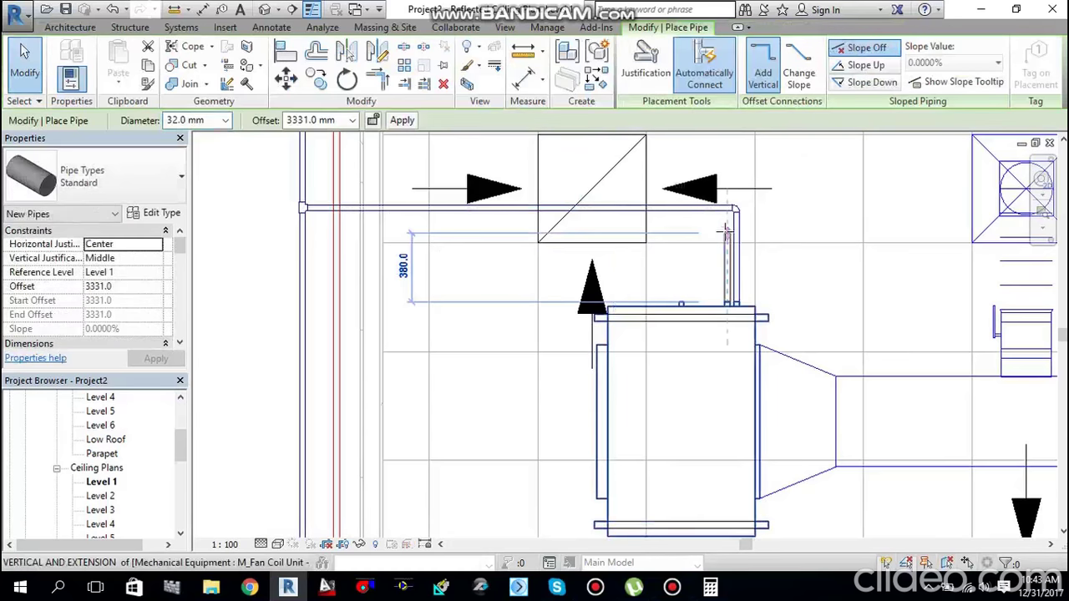
click(337, 234)
key(Escape)
key(Escape)
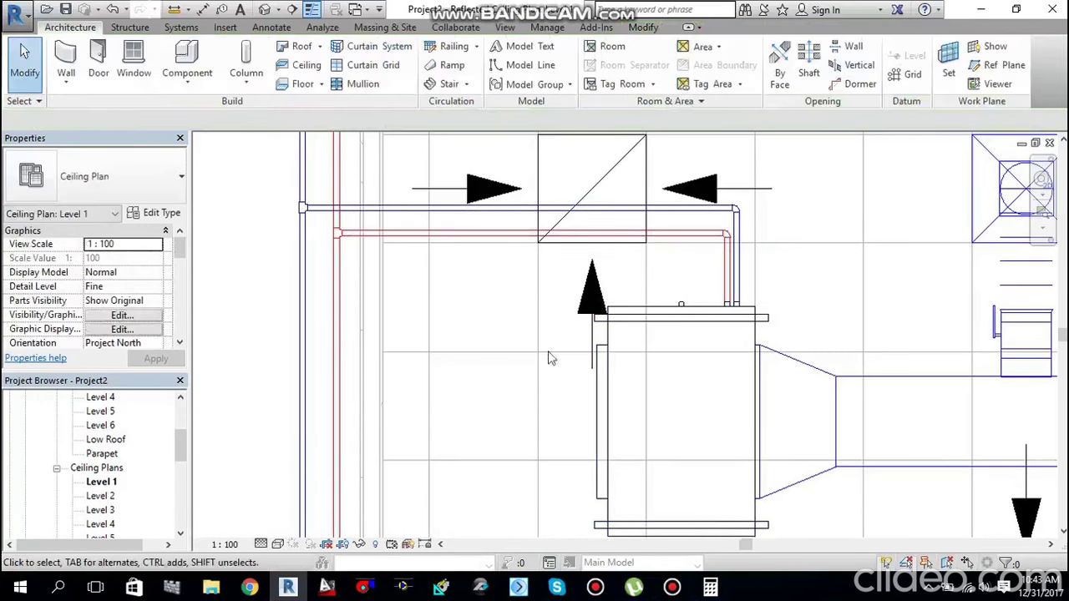
Step: Examine the supply and return pipe runs connecting the two fan coil units
scroll(568, 350, down, 1)
scroll(568, 351, down, 3)
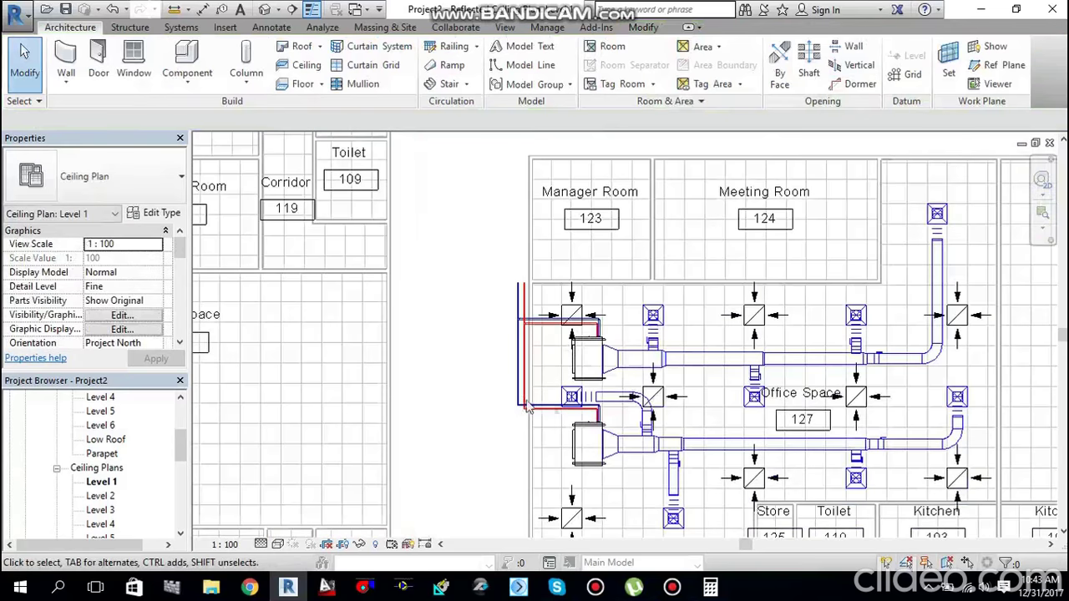
scroll(538, 407, up, 4)
scroll(534, 406, down, 2)
middle_drag(569, 418, 603, 402)
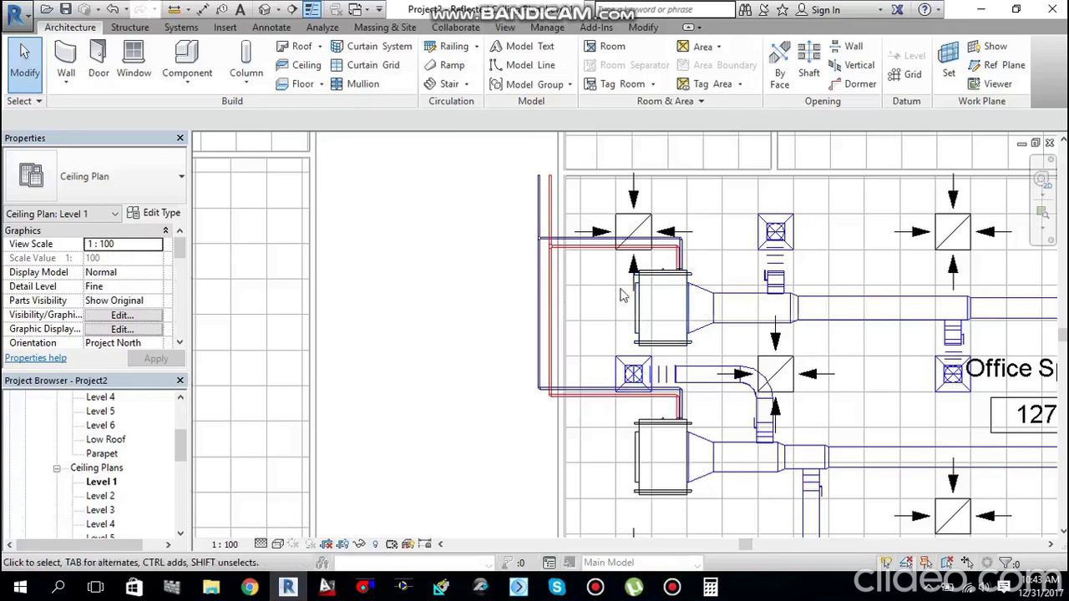
scroll(568, 292, down, 3)
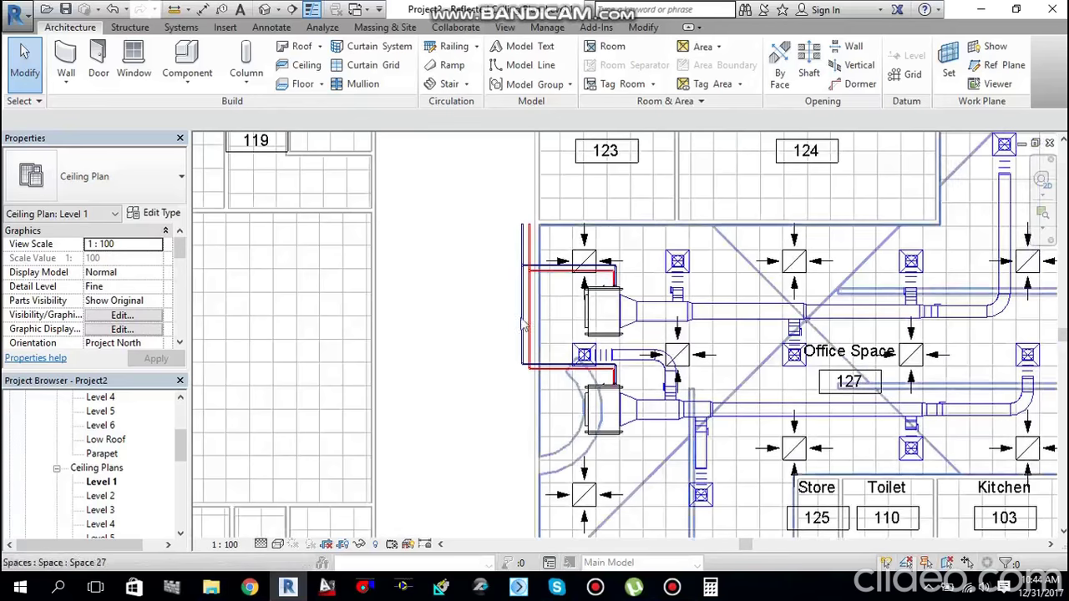
scroll(602, 263, up, 3)
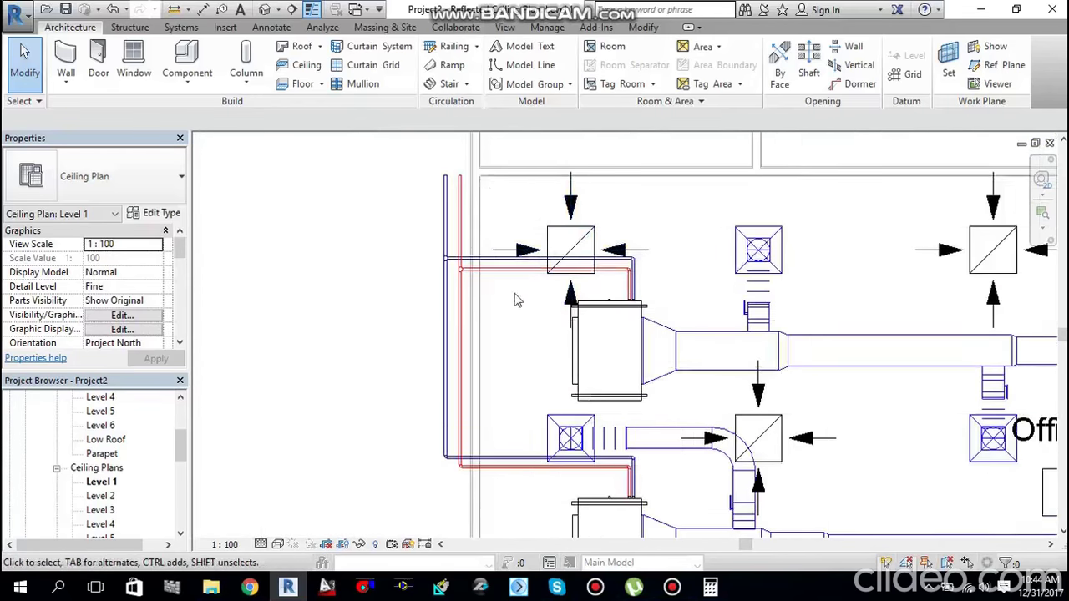
middle_drag(525, 315, 492, 298)
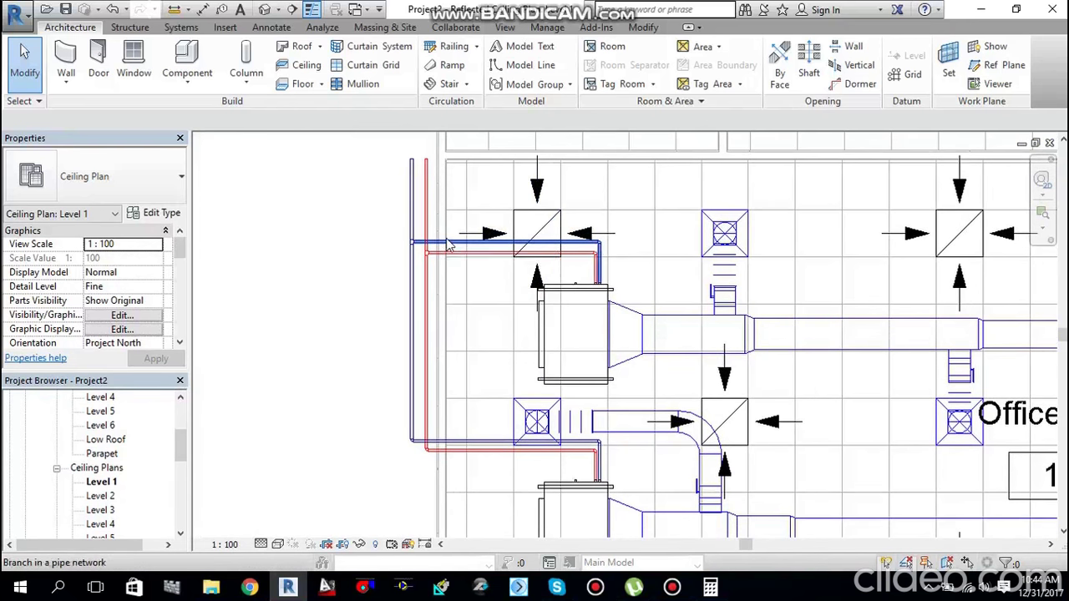
Step: Size the whole supply pipe network by velocity only at 1.2 m/s, with branch sizing set to Calculated Size Only
key(Tab)
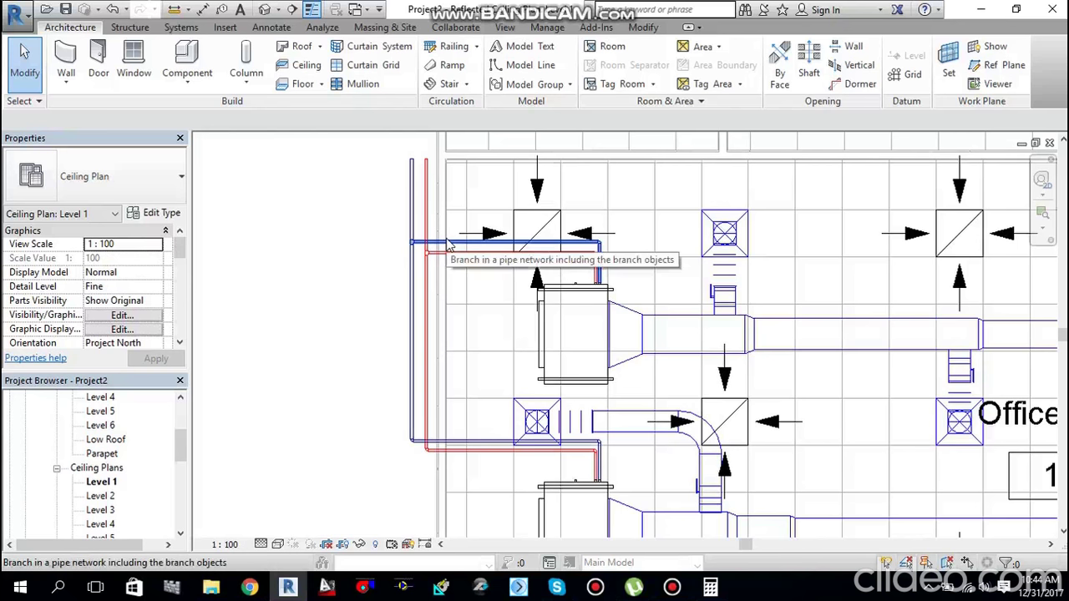
key(Tab)
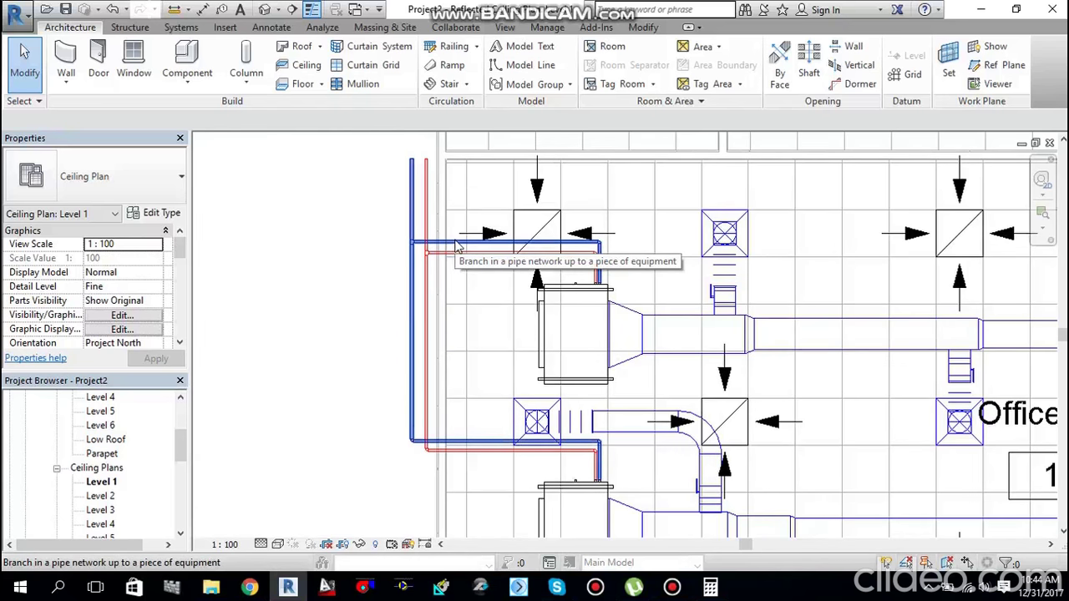
click(456, 244)
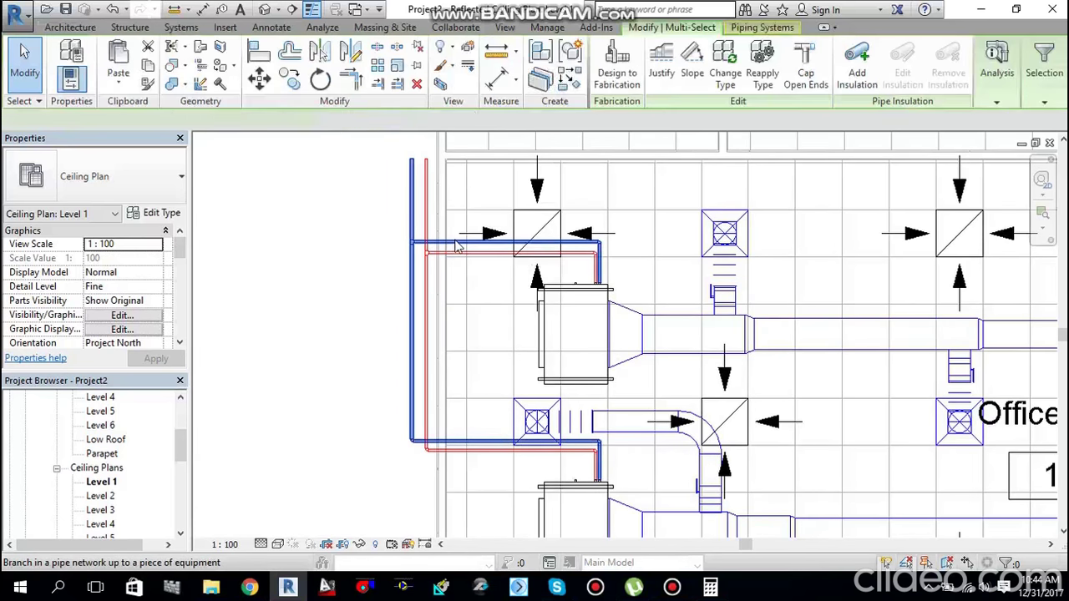
click(1009, 104)
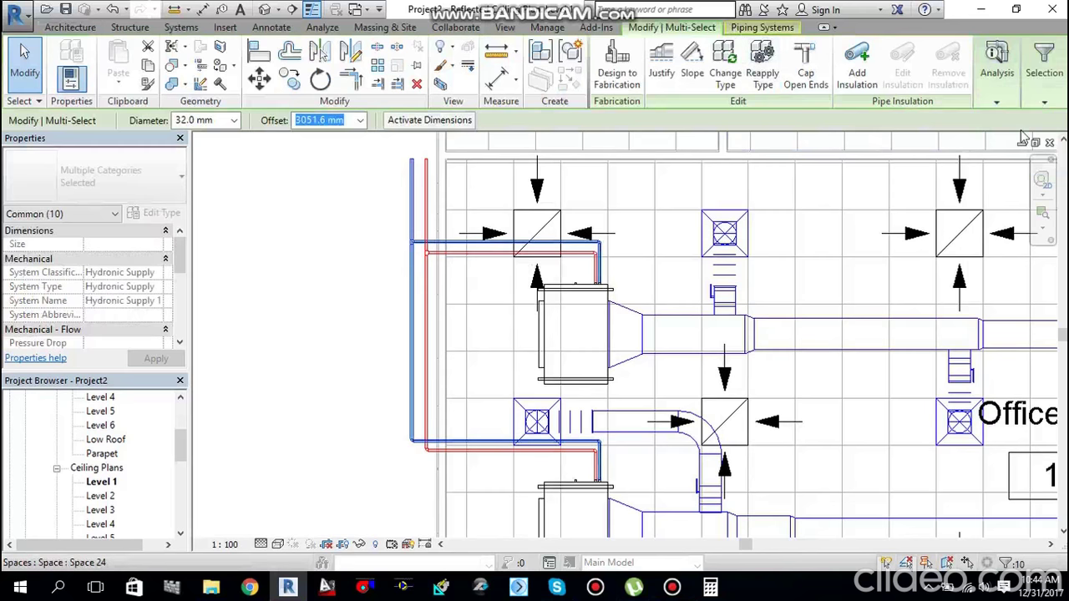
click(999, 103)
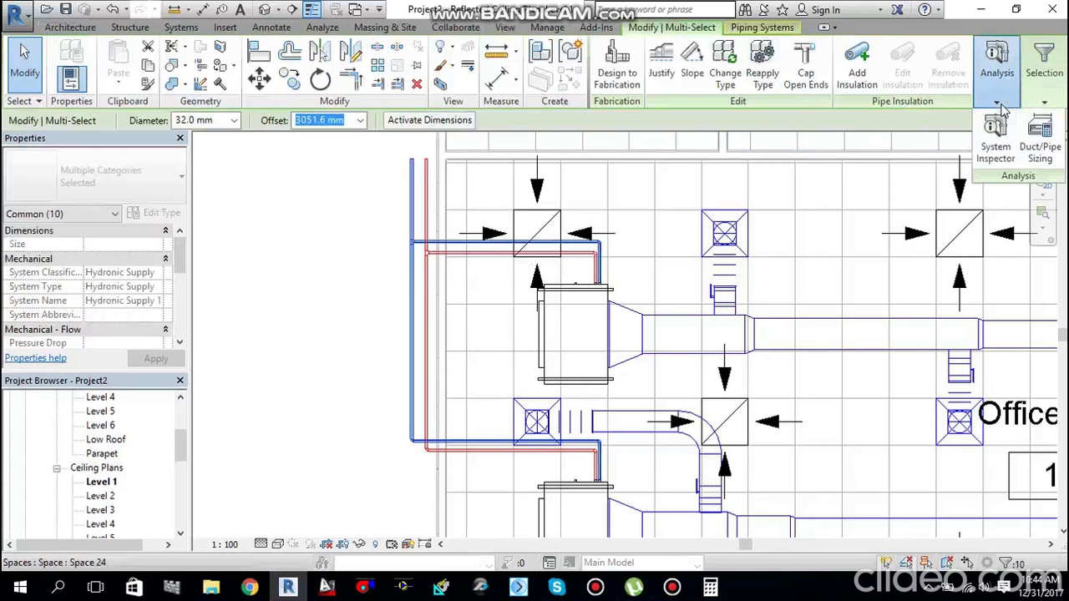
click(1039, 152)
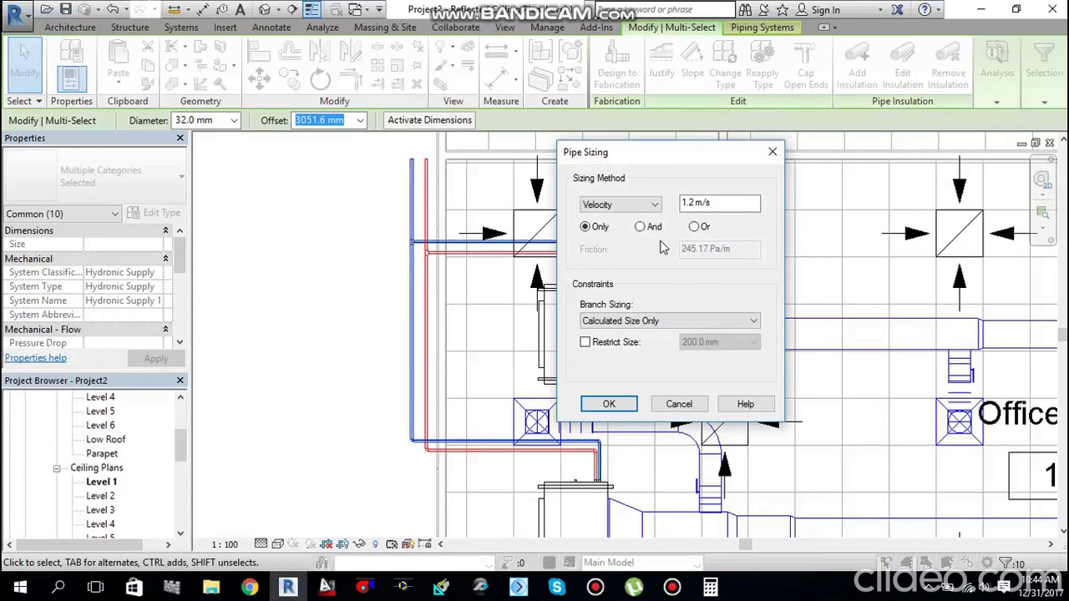
click(695, 202)
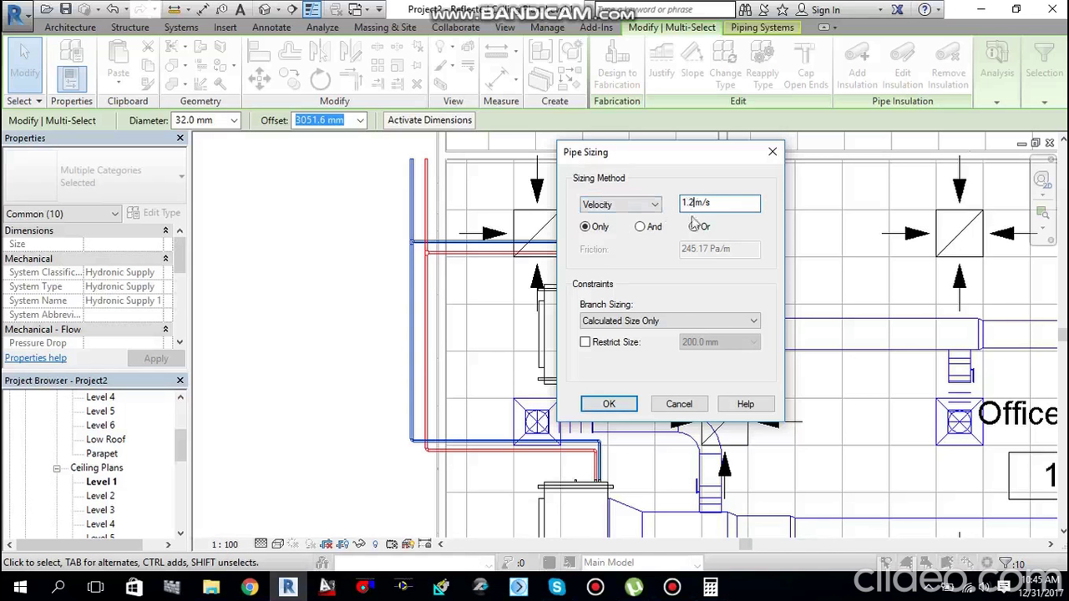
click(607, 405)
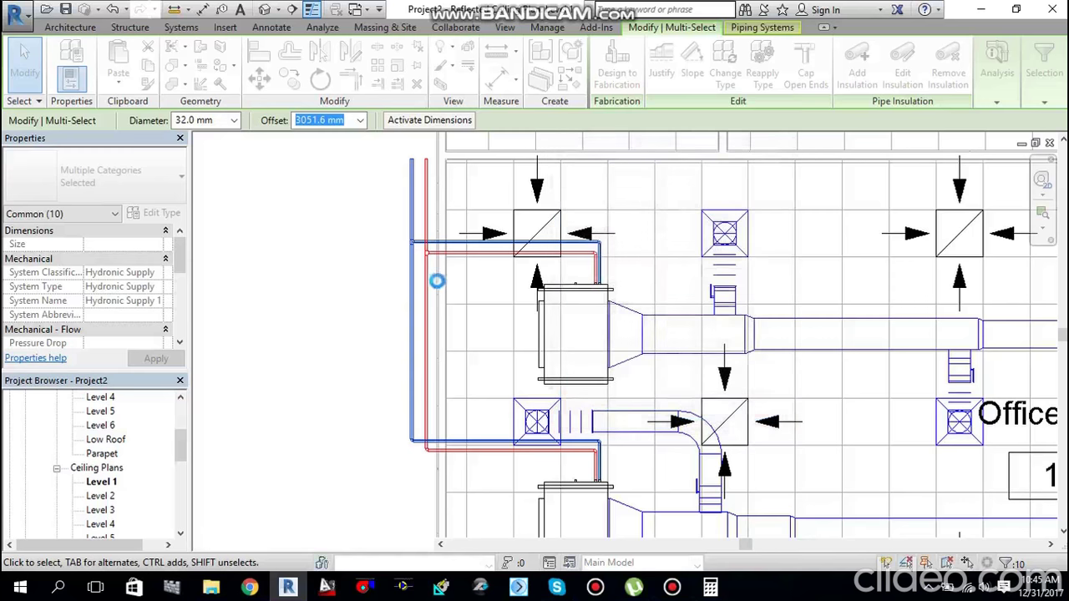
click(465, 275)
Step: Check the diameters of the upper unit's supply branch and of the supply main segments below and above the tee
scroll(438, 244, up, 2)
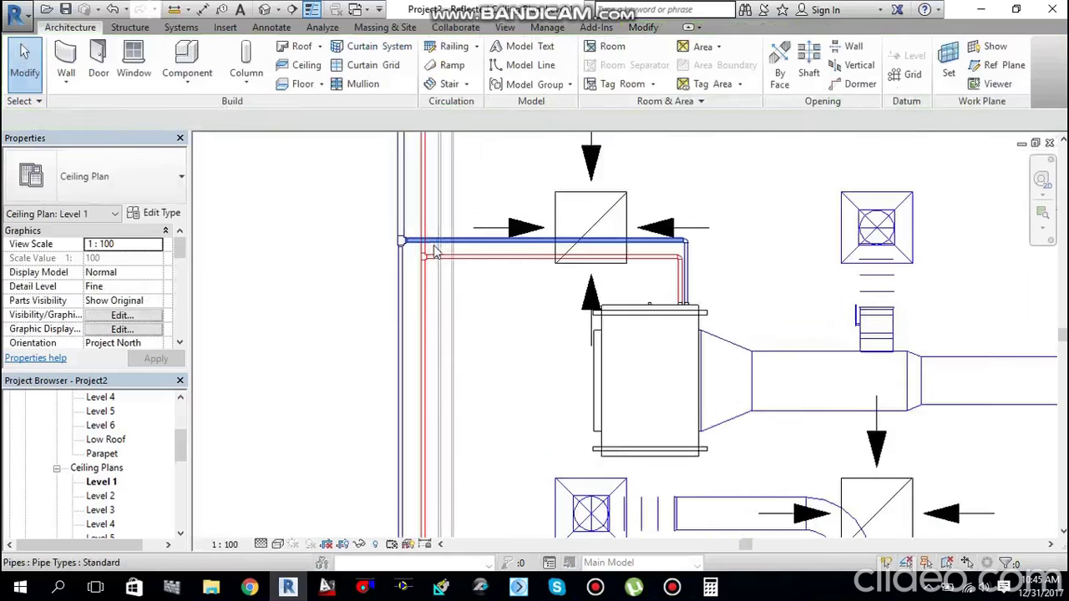
click(440, 244)
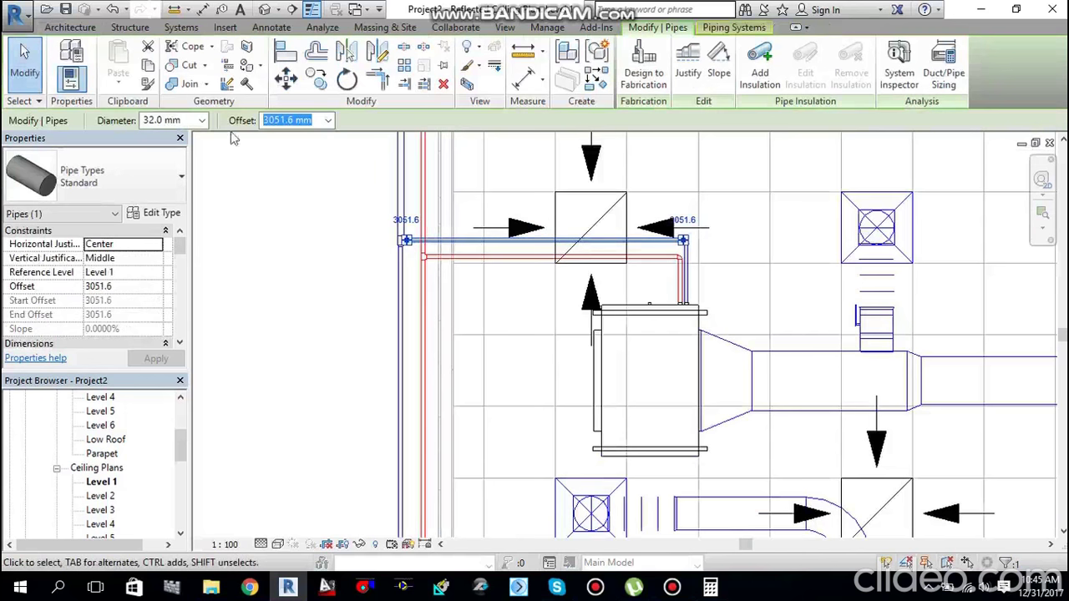
click(402, 292)
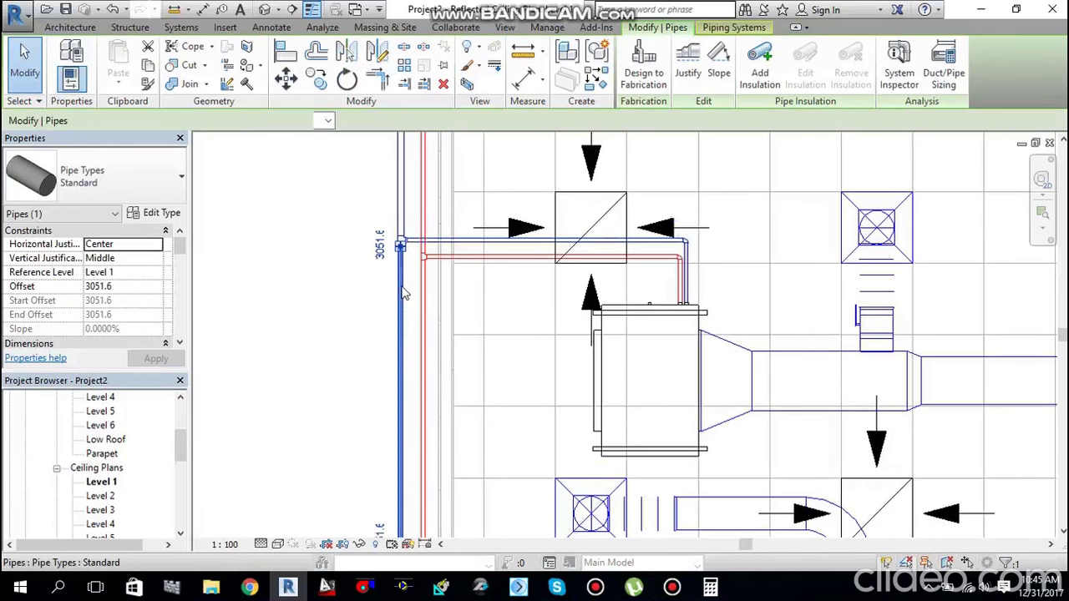
click(402, 203)
scroll(313, 213, down, 2)
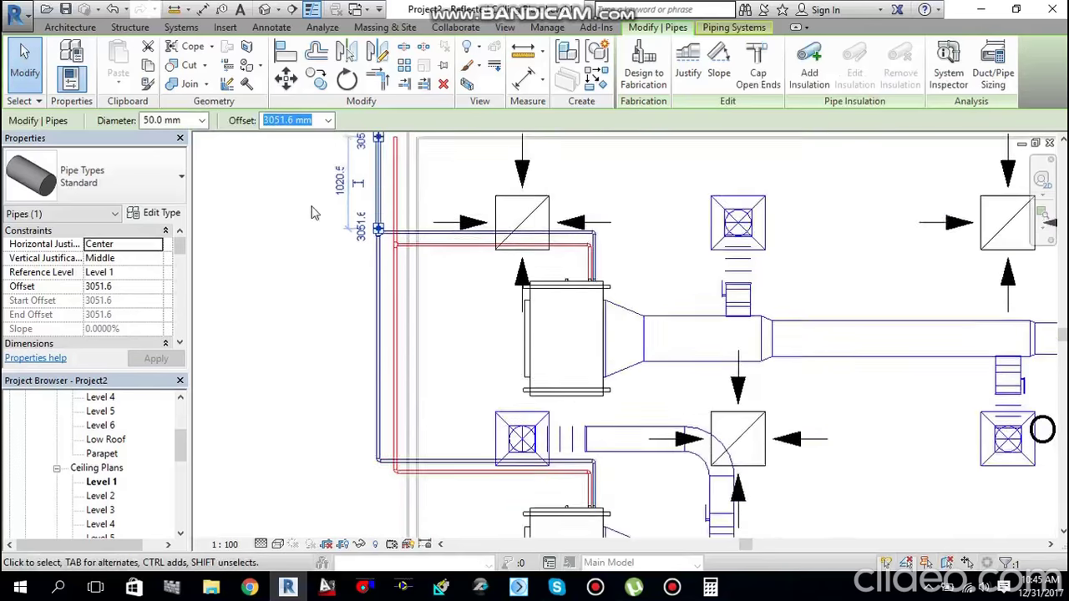
Step: Examine the flow, velocity, friction and pressure drop properties of the supply main segment above the tee
middle_drag(311, 212, 338, 285)
scroll(340, 289, up, 3)
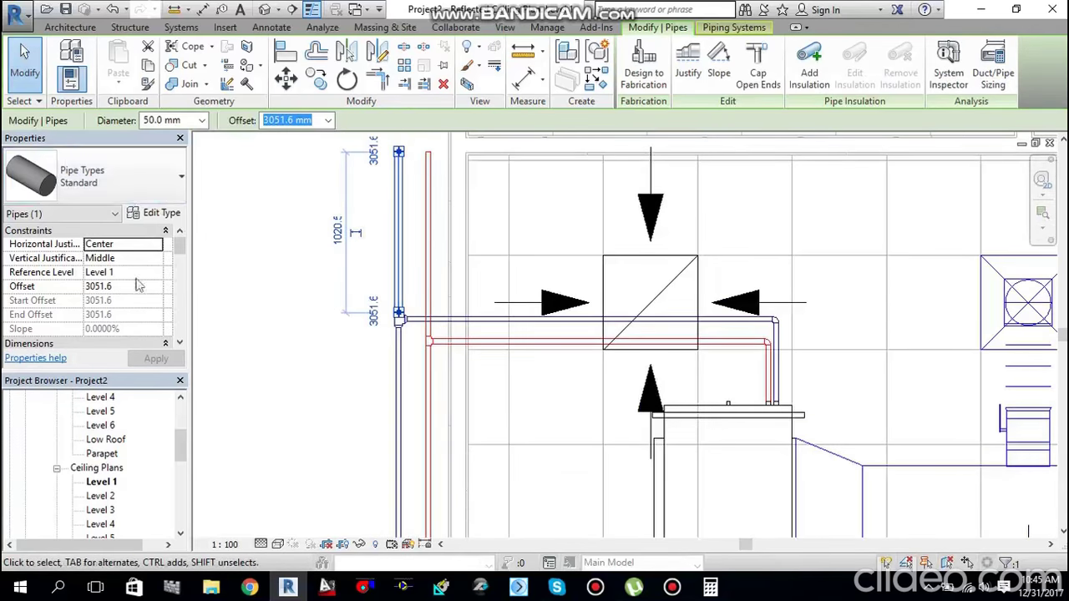
scroll(139, 285, down, 10)
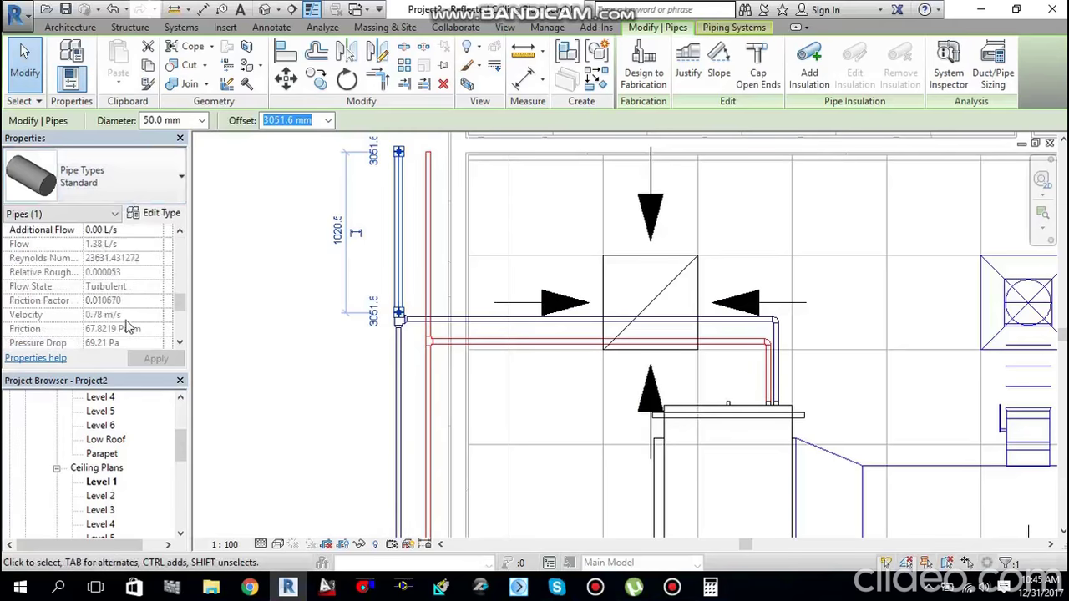
scroll(126, 324, down, 2)
scroll(98, 311, up, 2)
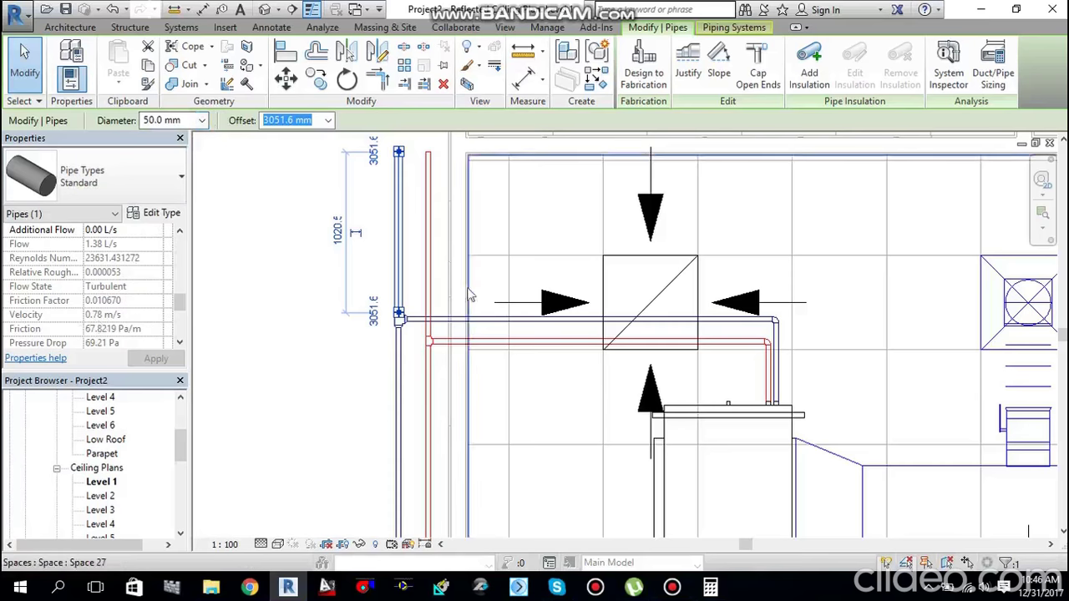
Step: Examine the flow, velocity, friction and pressure drop of the upper unit's supply branch and the supply main below the tee
click(465, 319)
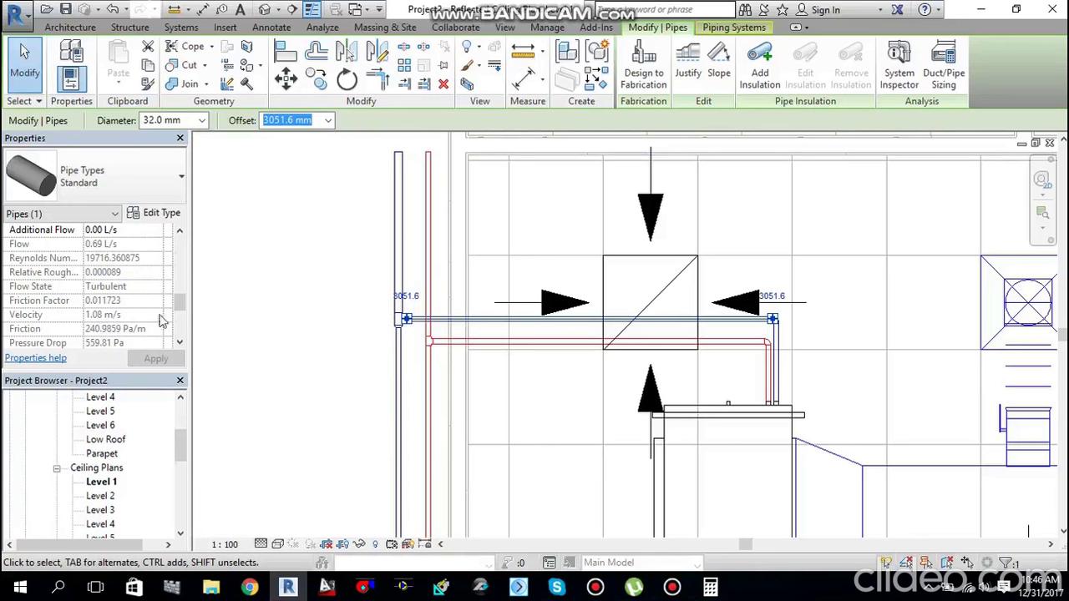
click(403, 382)
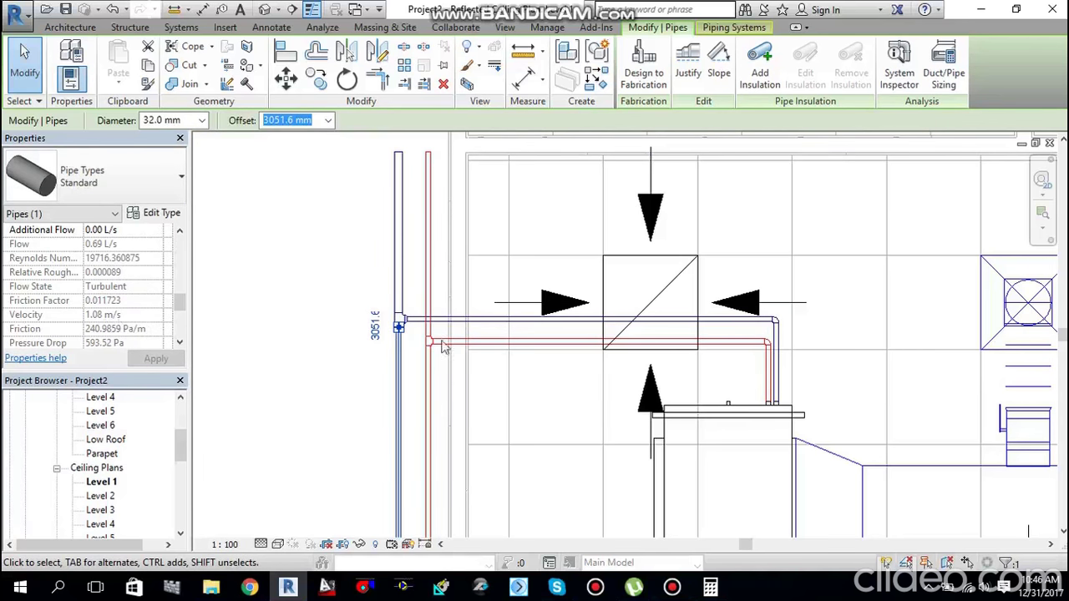
click(501, 396)
Step: Size the whole return pipe network by velocity only at 1.2 m/s, with branch sizing set to Calculated Size Only
scroll(504, 399, down, 2)
middle_drag(501, 399, 498, 360)
scroll(493, 330, up, 2)
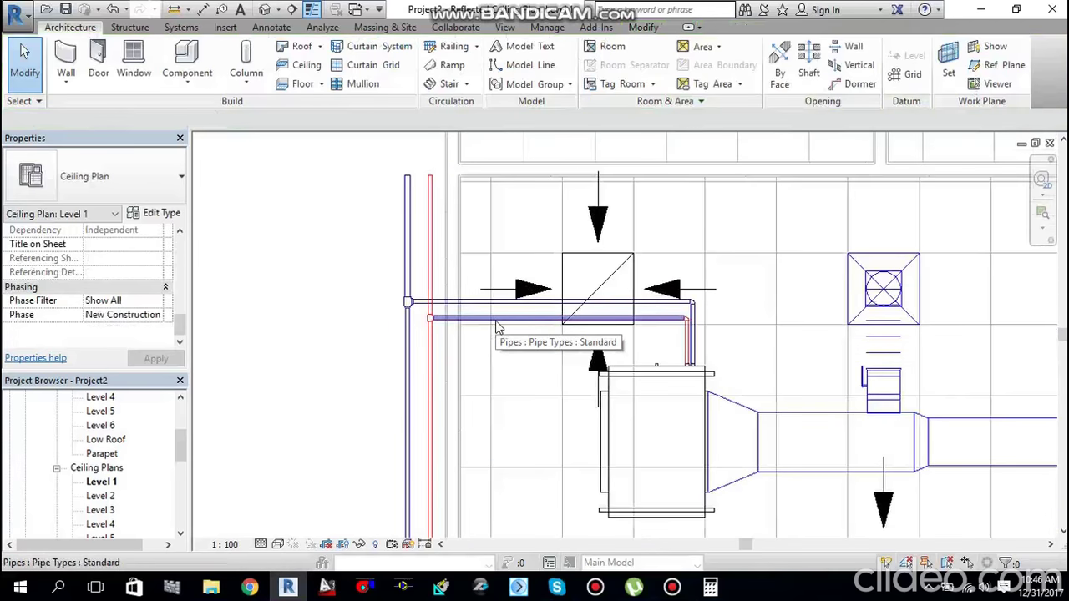
scroll(499, 327, down, 2)
middle_drag(506, 332, 488, 317)
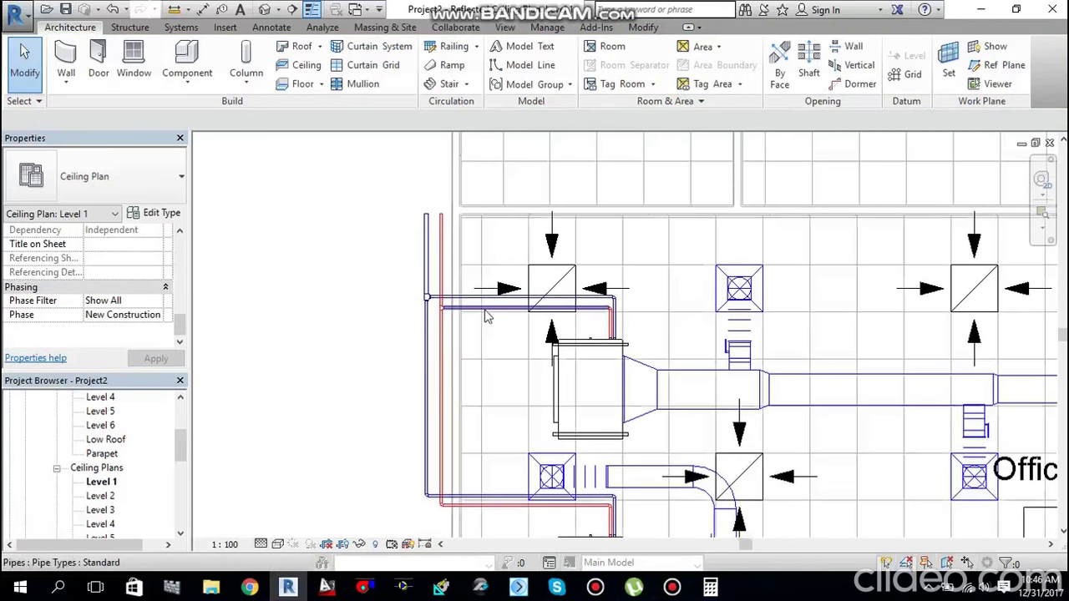
key(Tab)
key(Tab)
key(Tab)
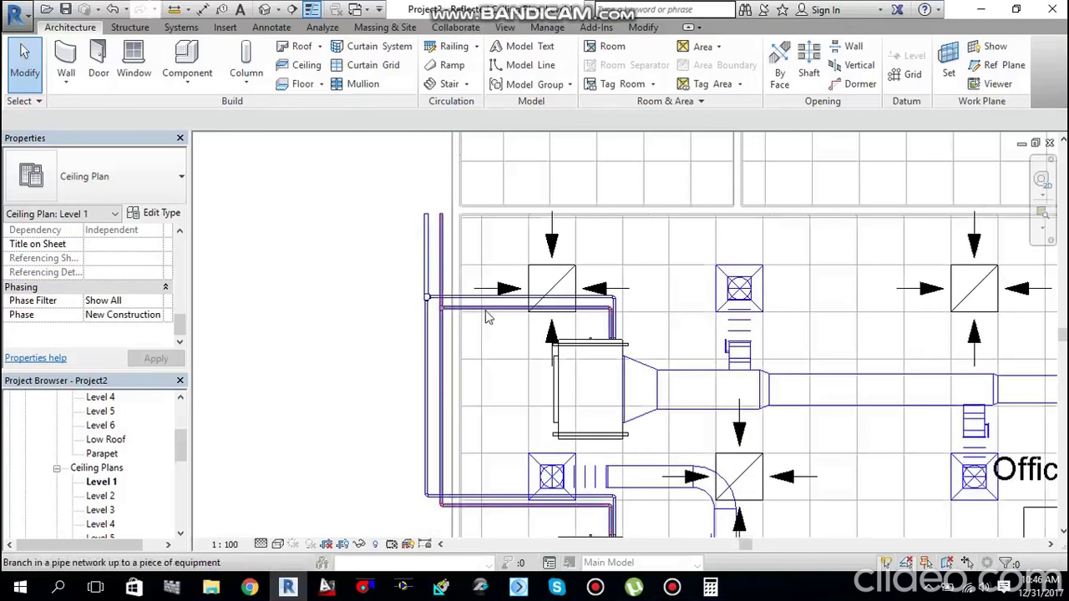
click(490, 317)
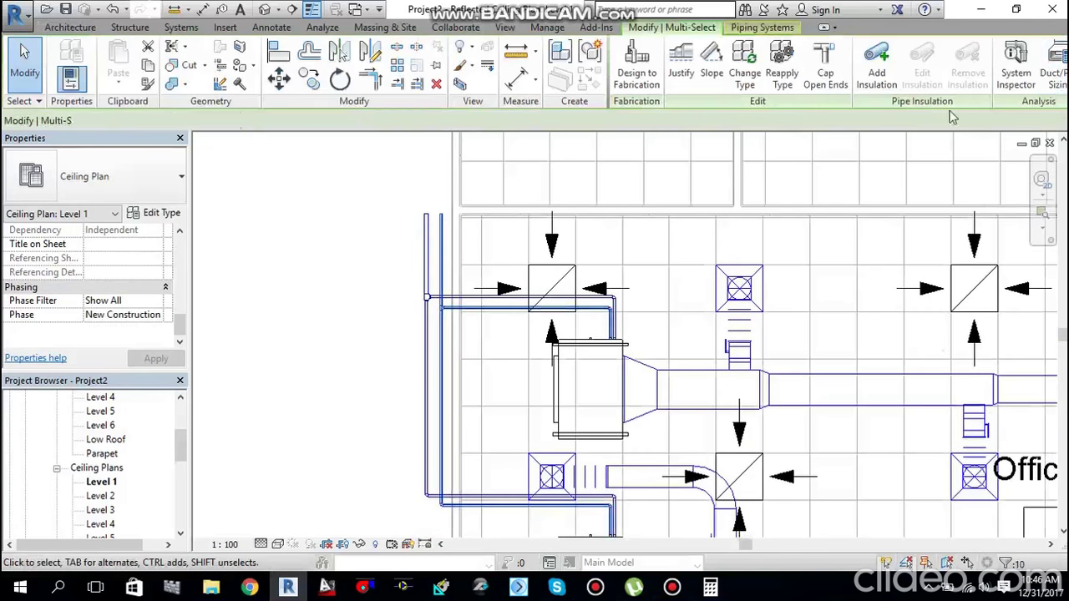
click(1047, 80)
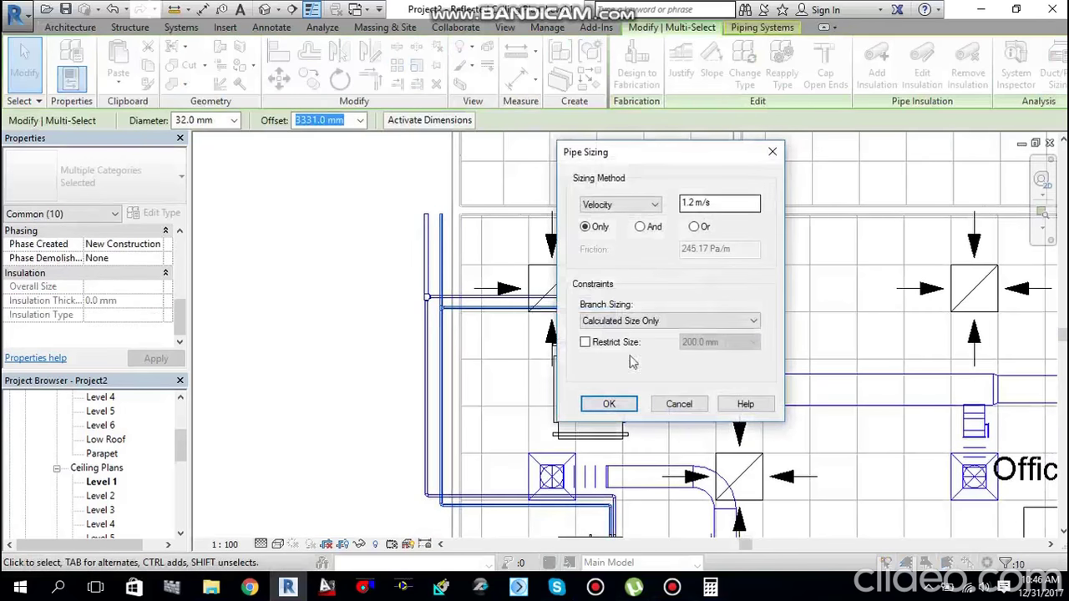
click(609, 404)
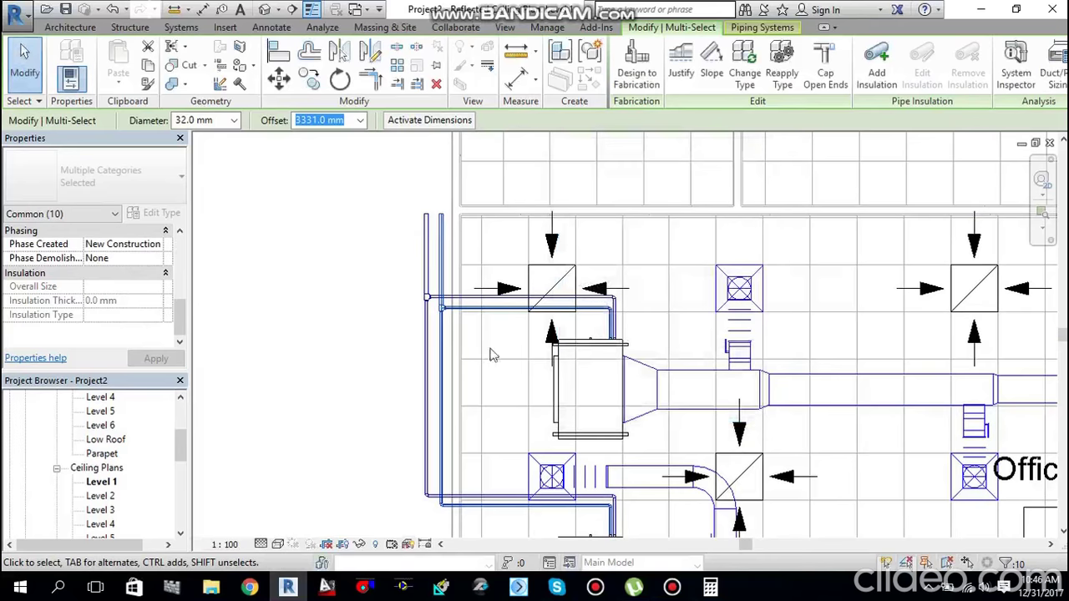
click(507, 352)
Step: Check the diameters of the return main above the tee and the upper unit's return branch
click(429, 276)
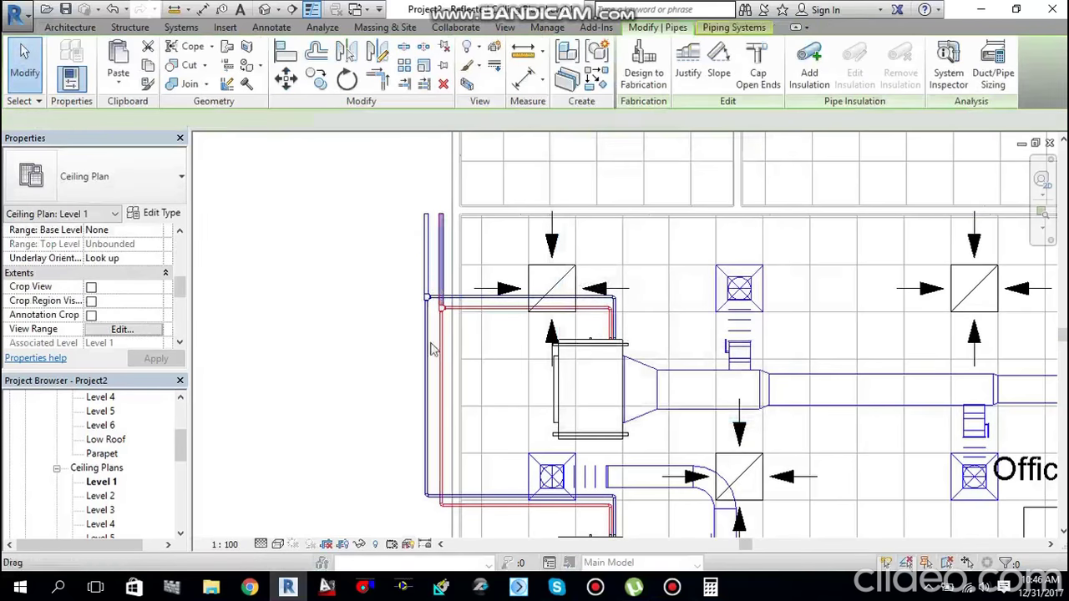
click(461, 311)
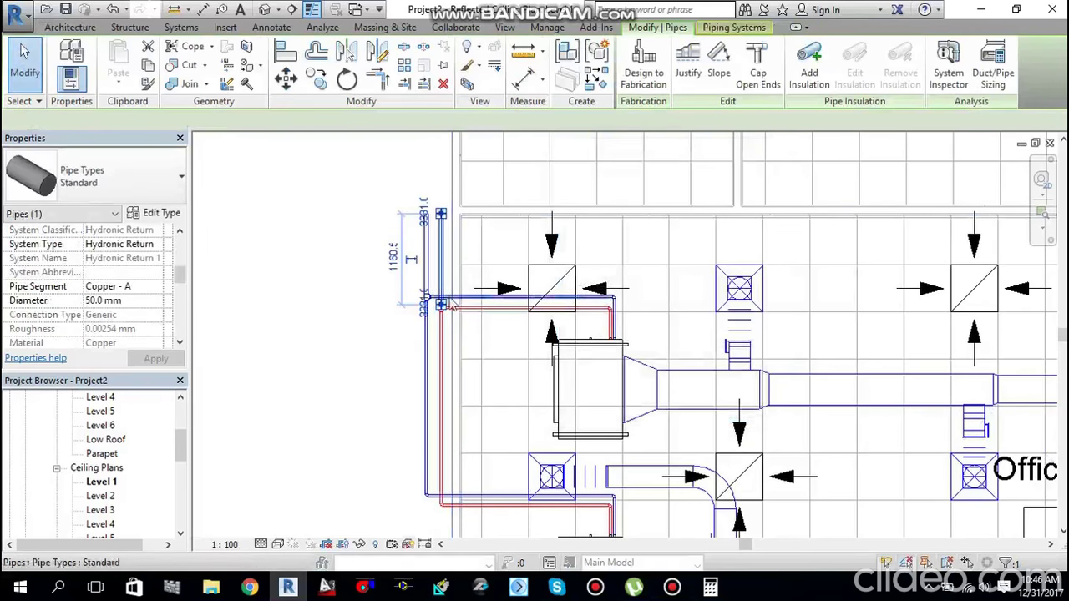
scroll(473, 330, up, 4)
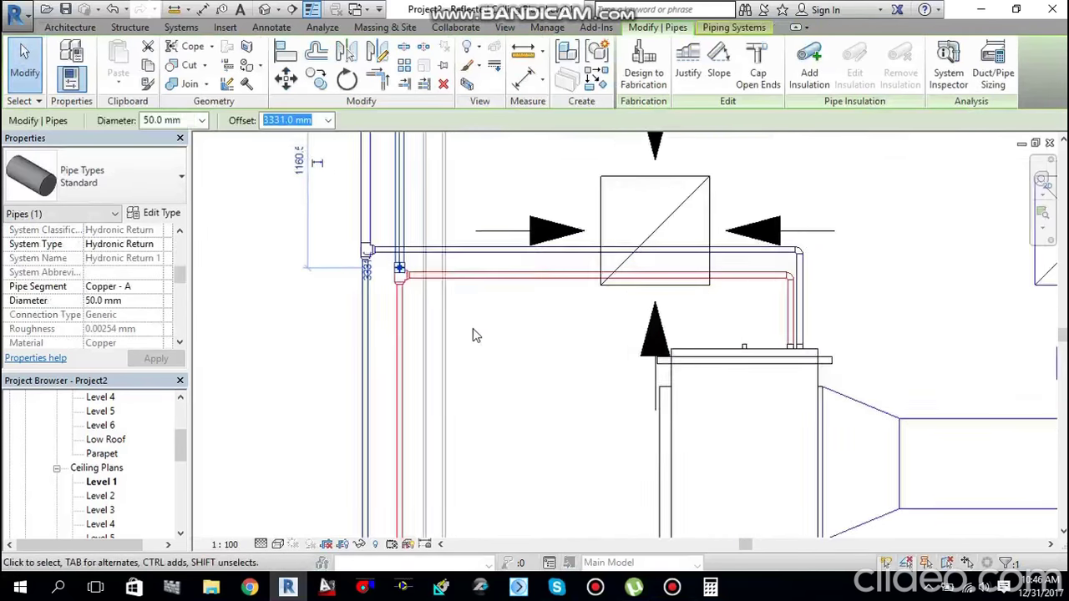
click(493, 280)
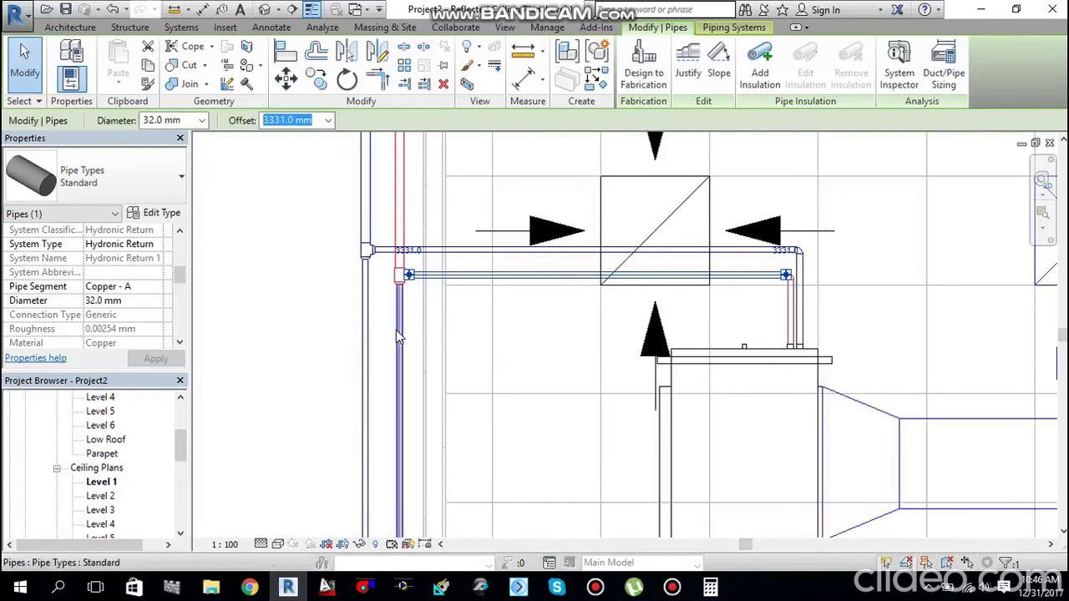
click(483, 329)
scroll(483, 329, down, 3)
scroll(484, 329, down, 3)
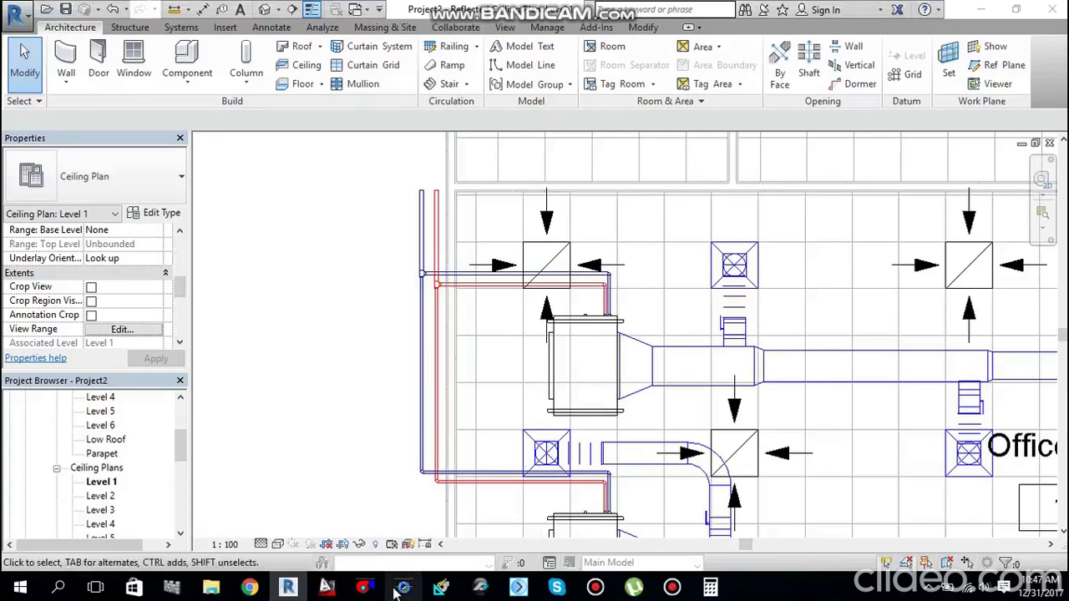
Step: Switch to DesignTools PipeSizer, keep 50°F Water as the fluid and move its window clear of the pipe mains
click(401, 587)
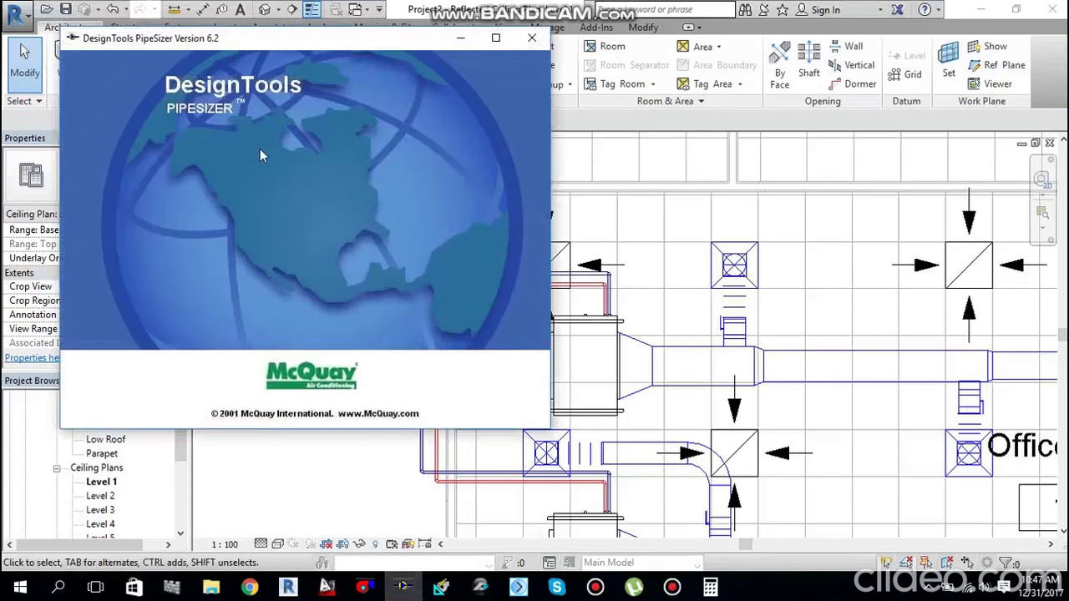
drag(190, 46, 650, 87)
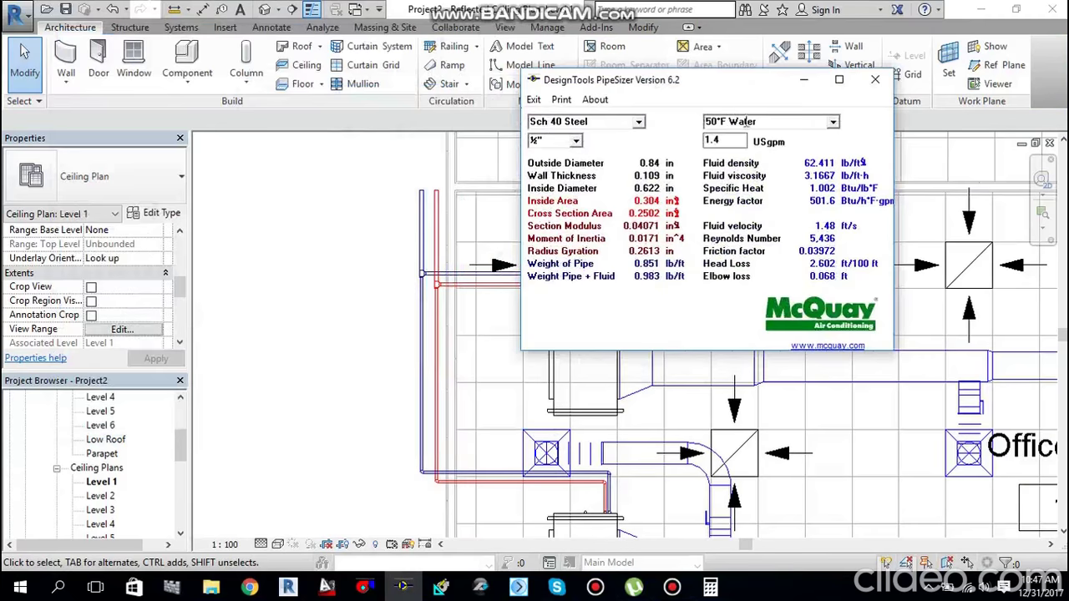
click(832, 124)
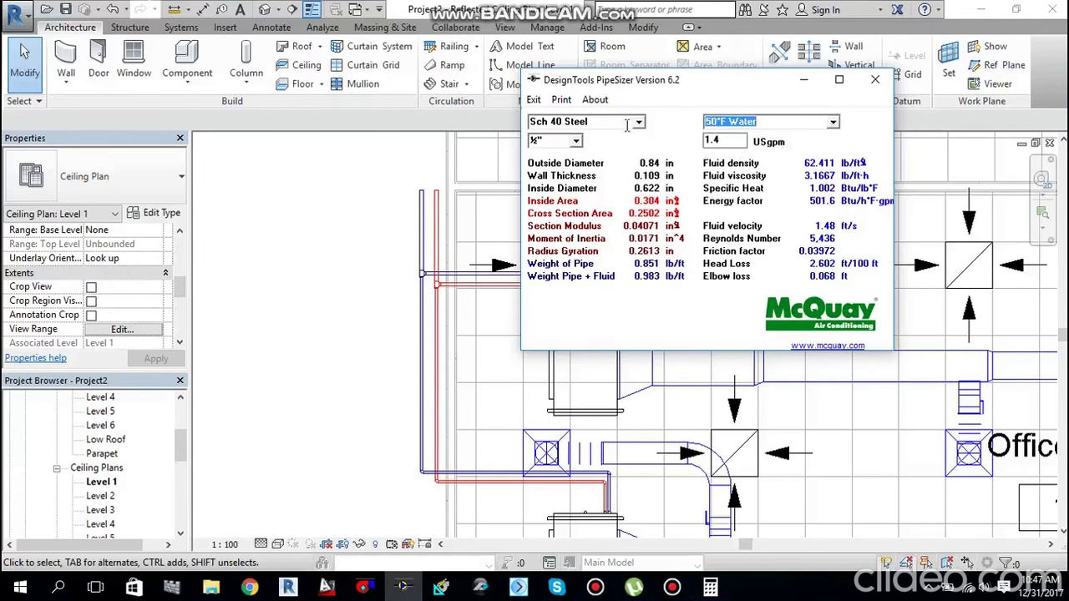
drag(669, 90, 754, 105)
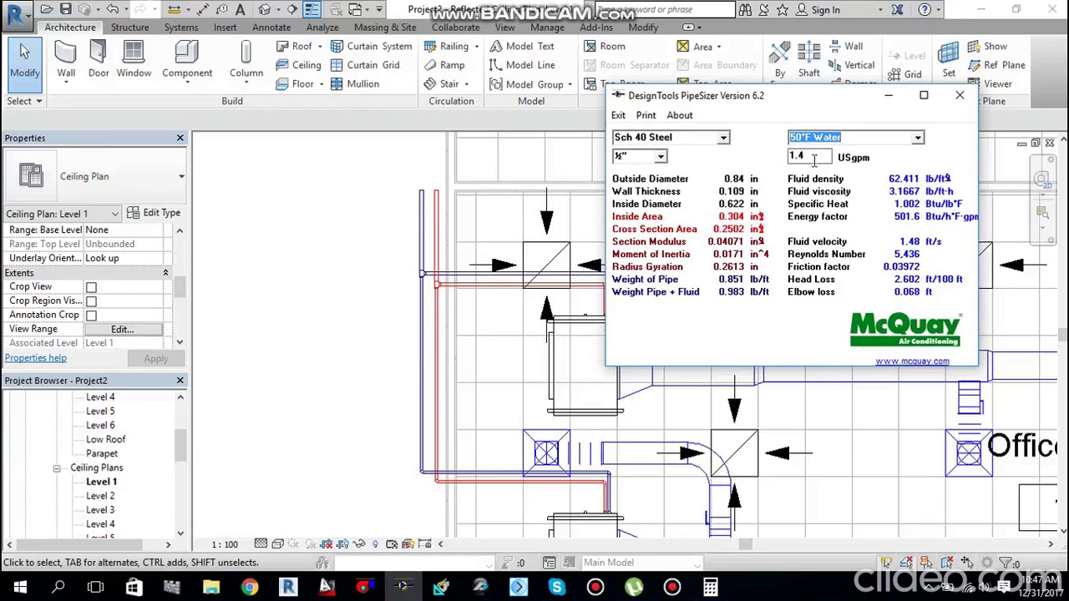
Step: Switch to Revit and examine the flow properties of the supply main segment above the tee
click(424, 233)
click(423, 240)
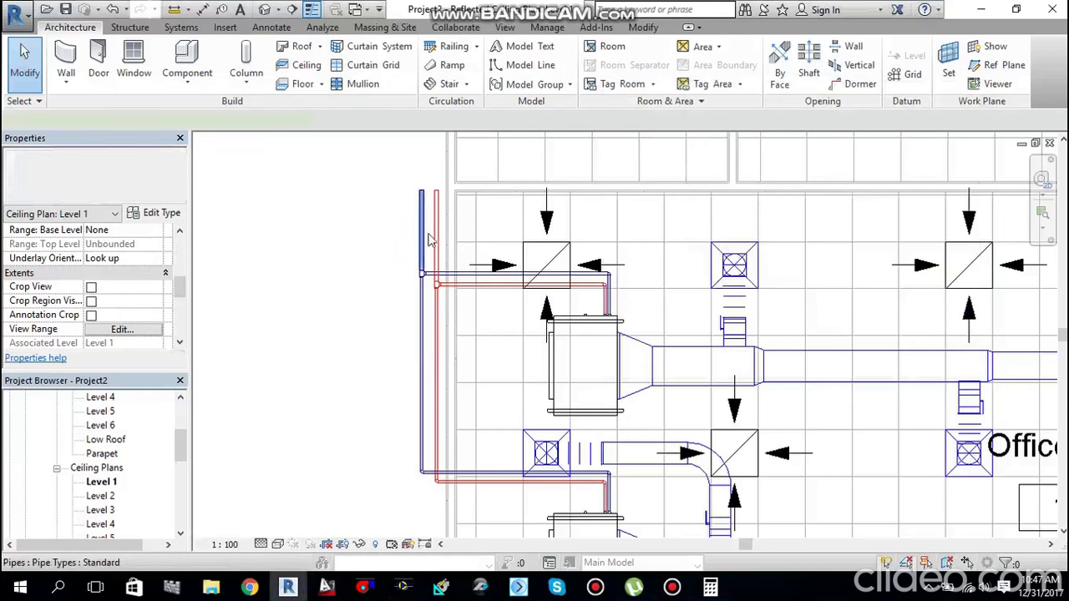
scroll(104, 321, down, 5)
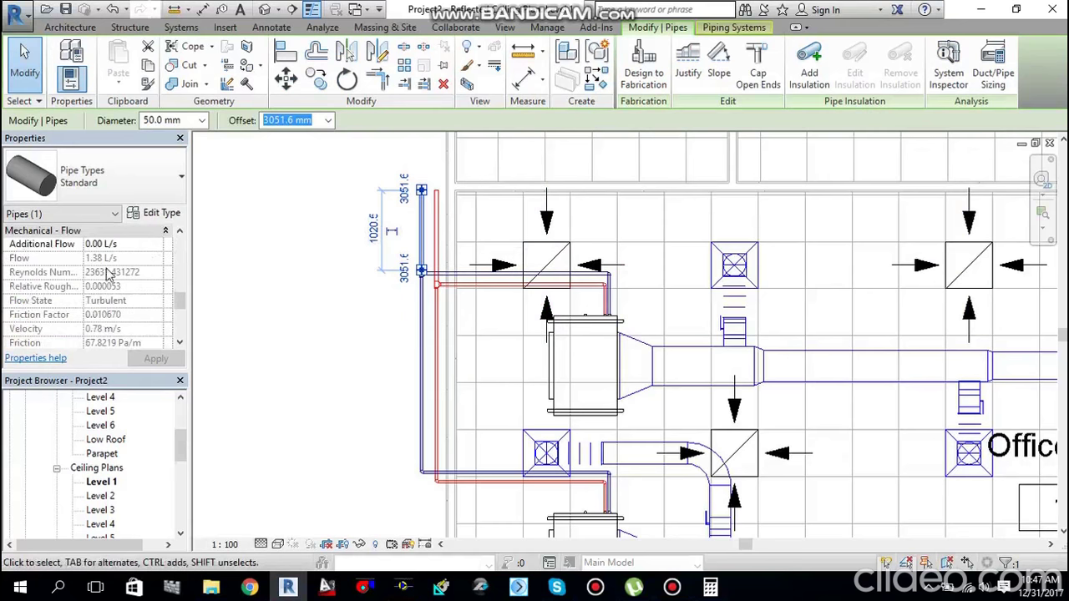
scroll(107, 274, down, 1)
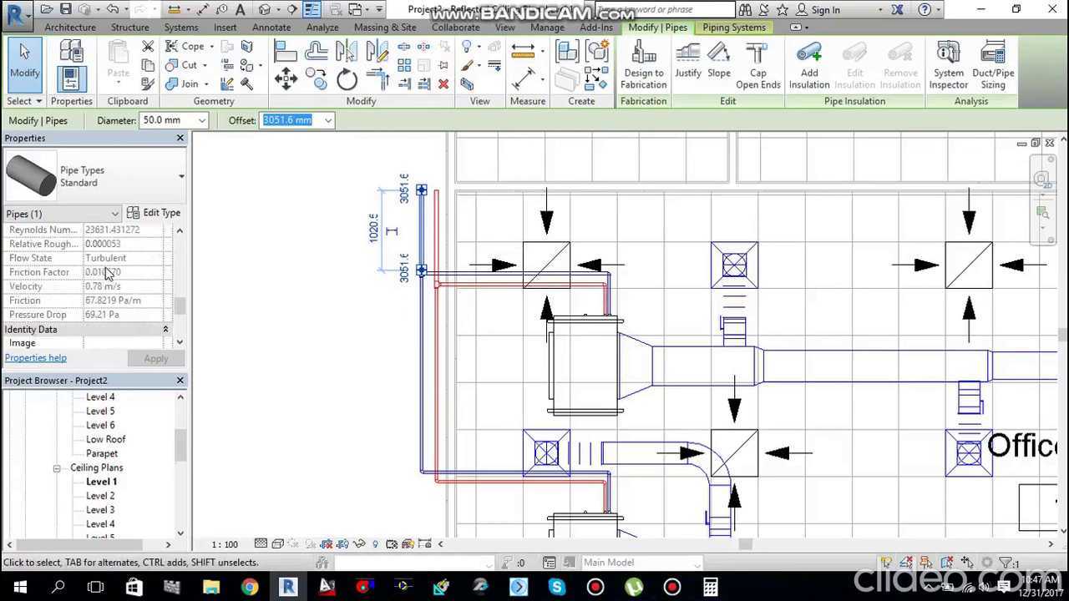
scroll(107, 274, up, 1)
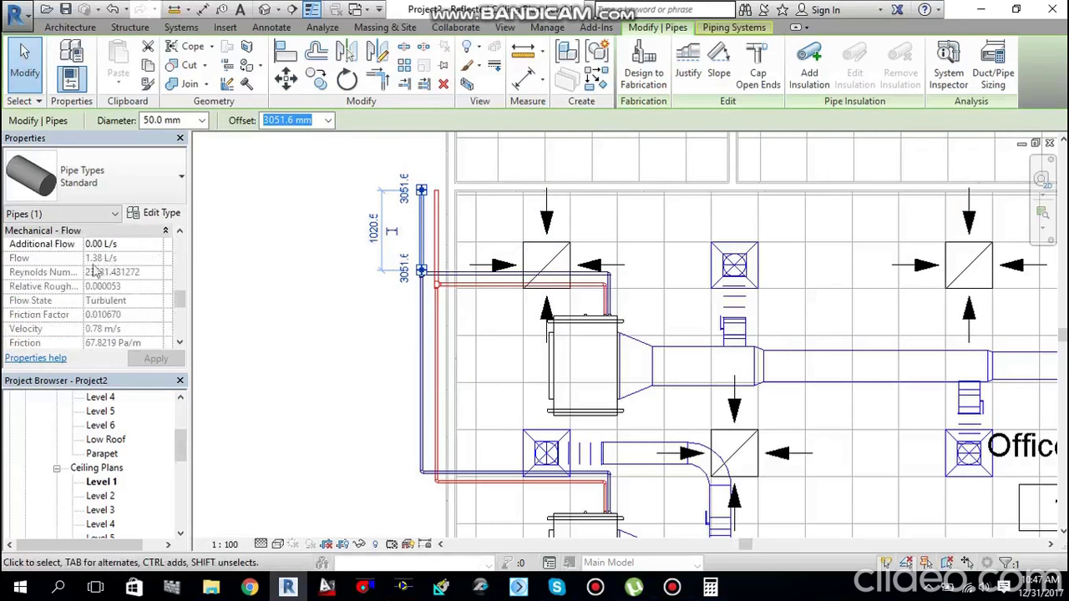
Step: Convert the supply main's flow to US gpm in Calculator by dividing 1.38 by 0.06309
click(709, 587)
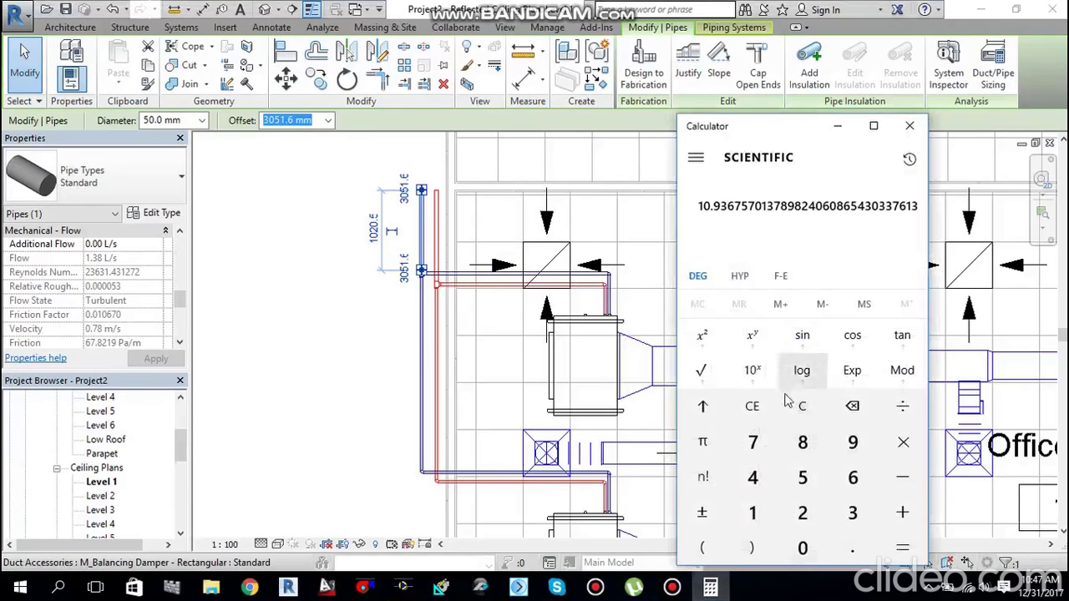
click(815, 406)
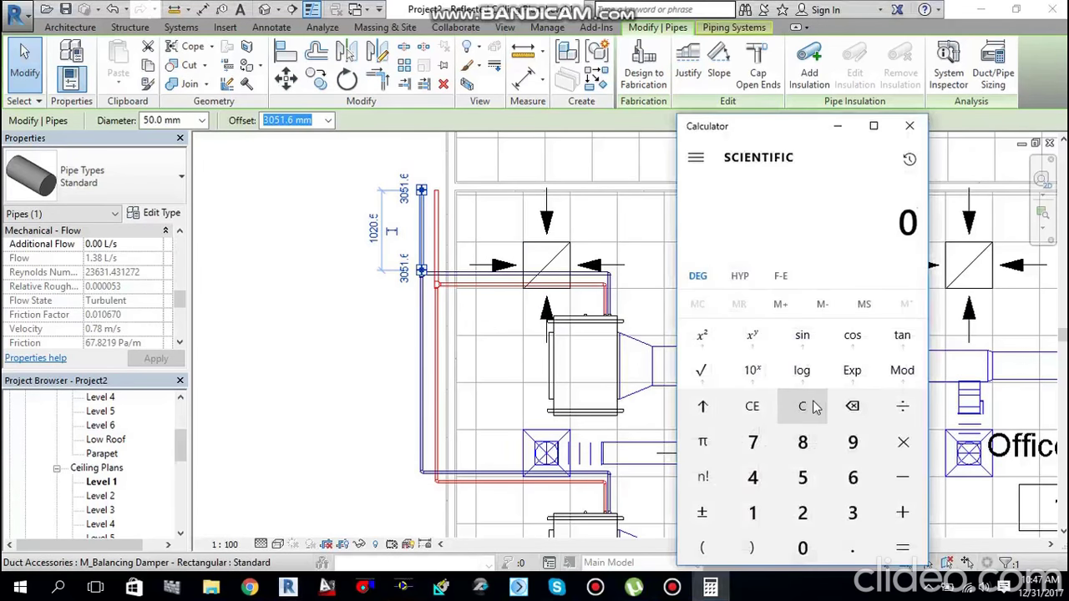
text(1.)
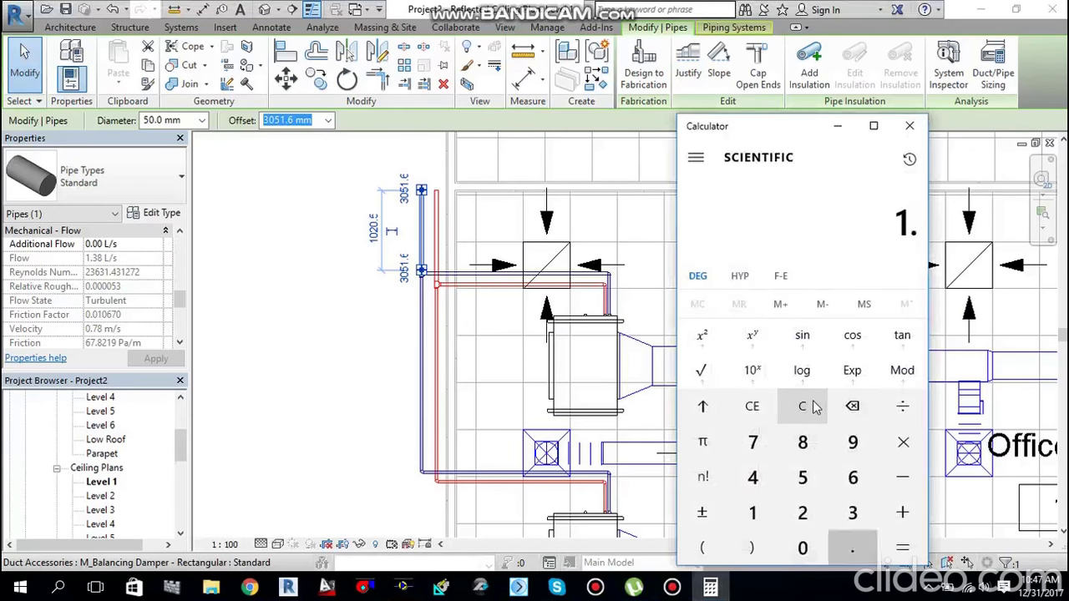
text(38/0.06309)
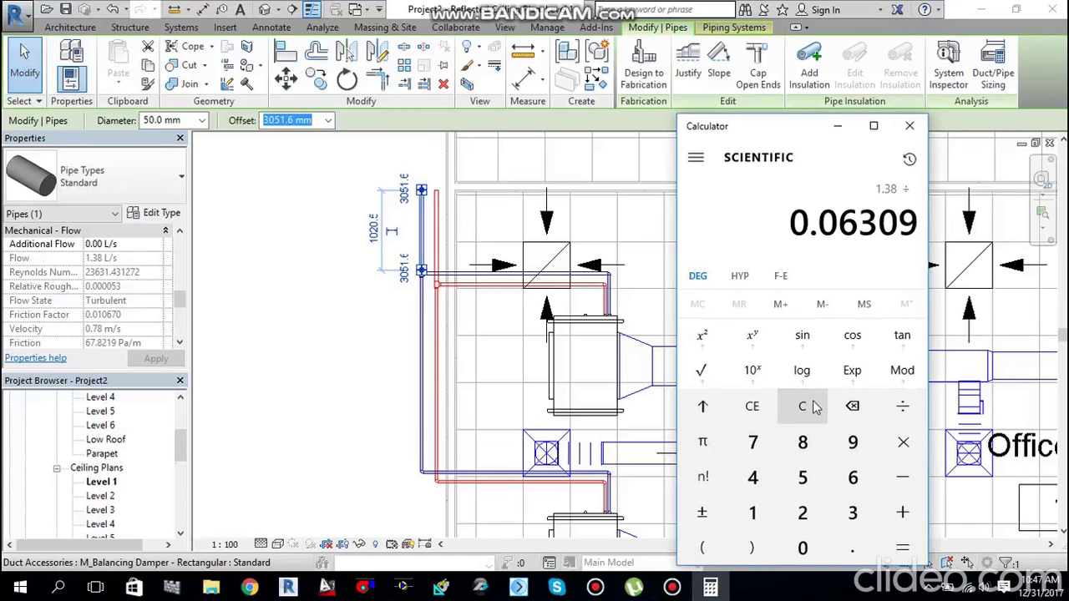
key(Return)
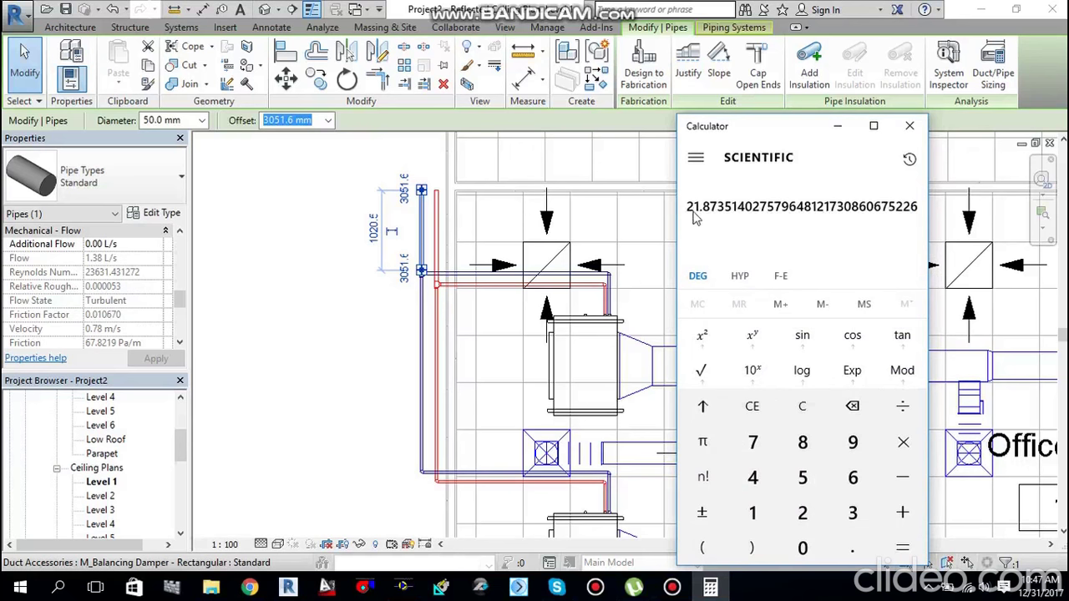
click(838, 129)
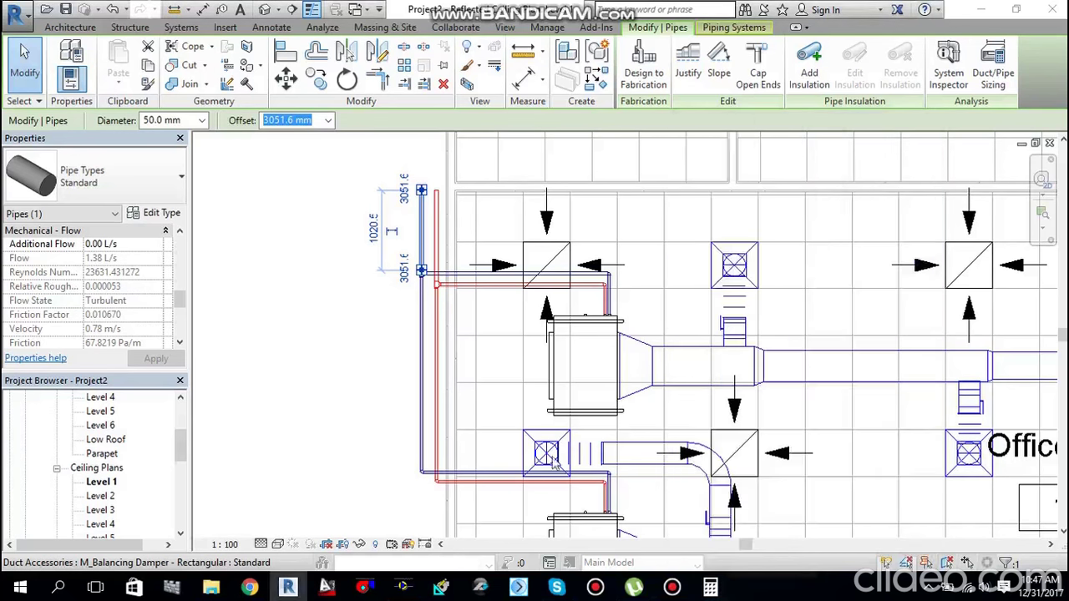
Step: Switch to DesignTools PipeSizer and compare the flow, velocity and head loss of 1½-inch and 2-inch Sch 40 Steel pipe
click(402, 587)
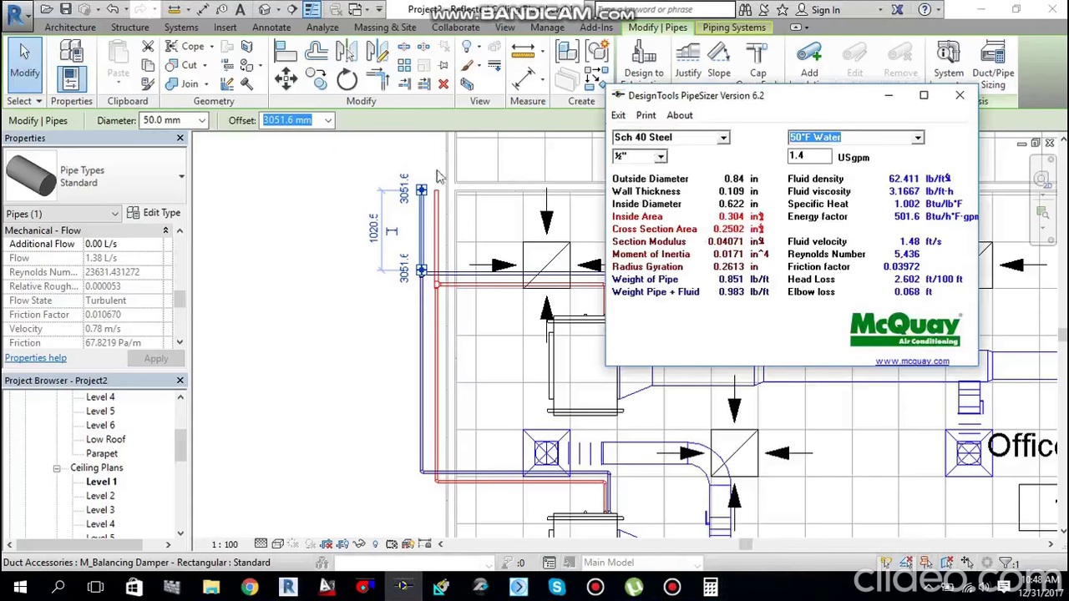
click(660, 157)
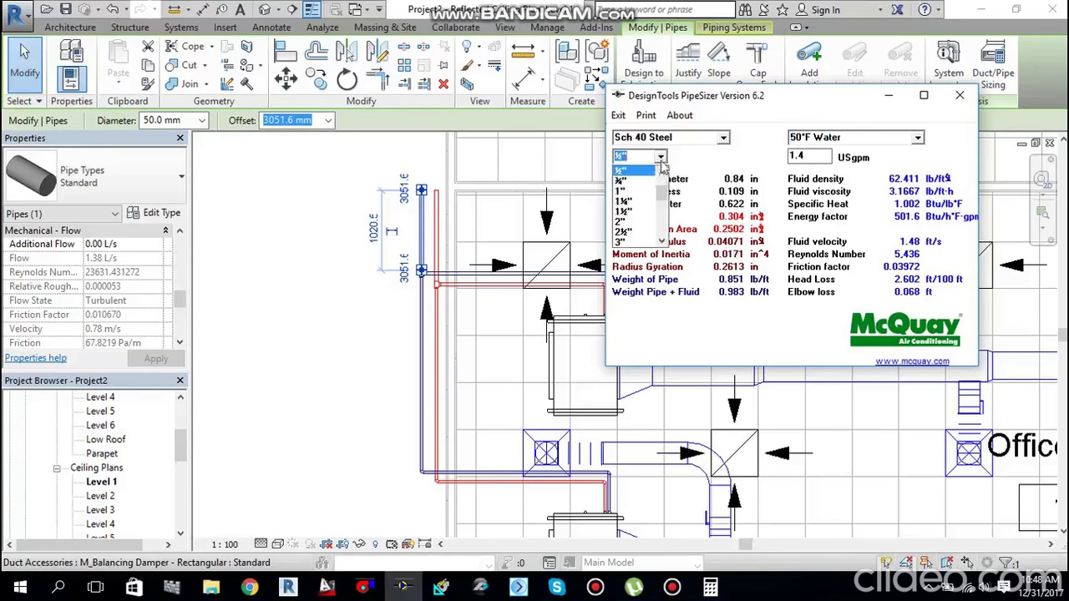
click(637, 215)
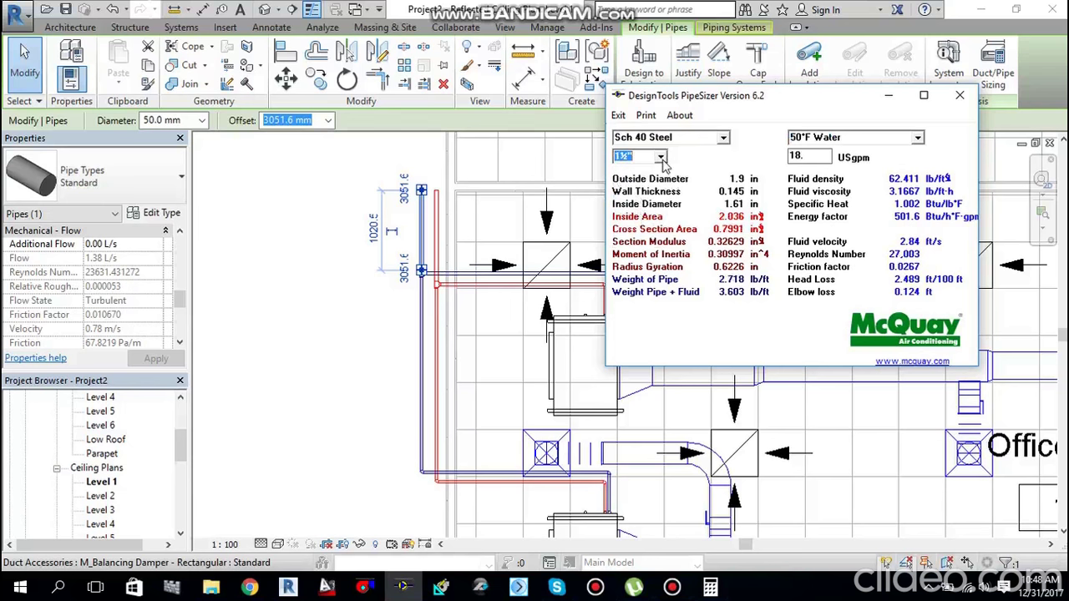
click(661, 157)
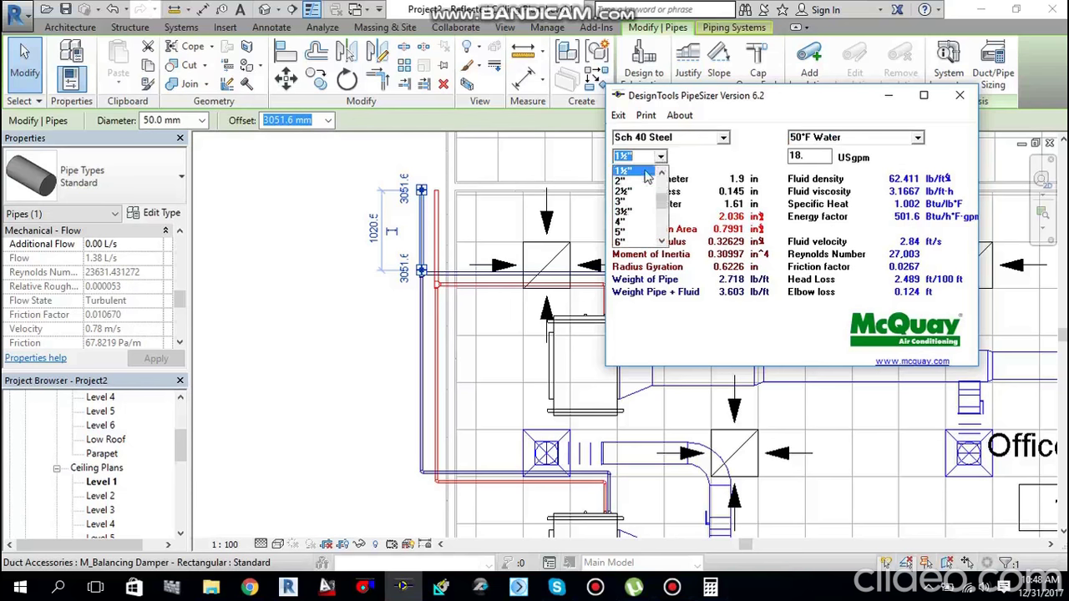
click(673, 189)
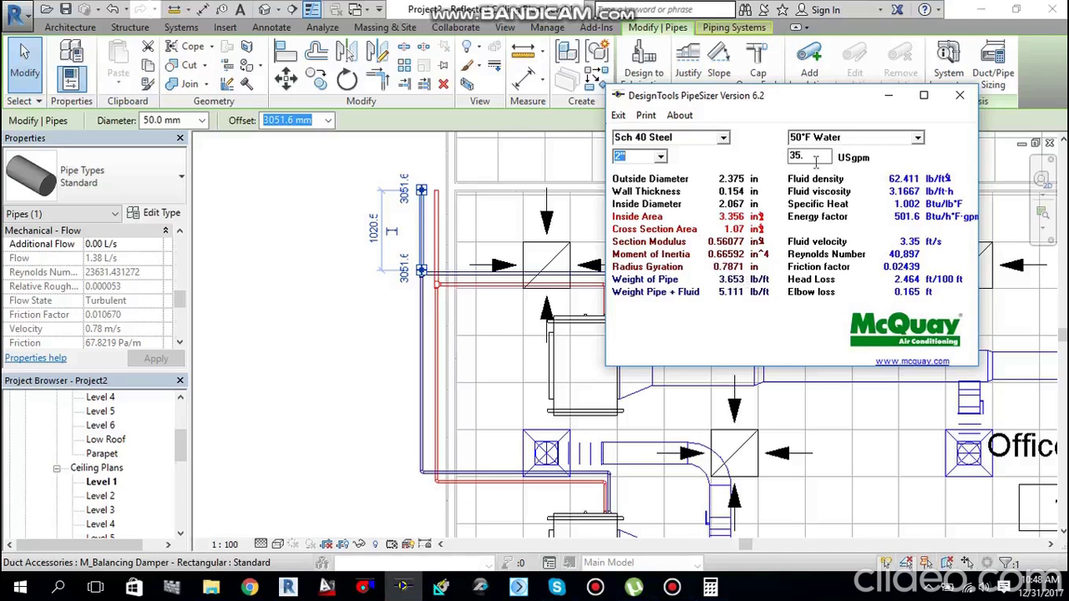
click(660, 157)
scroll(639, 183, up, 2)
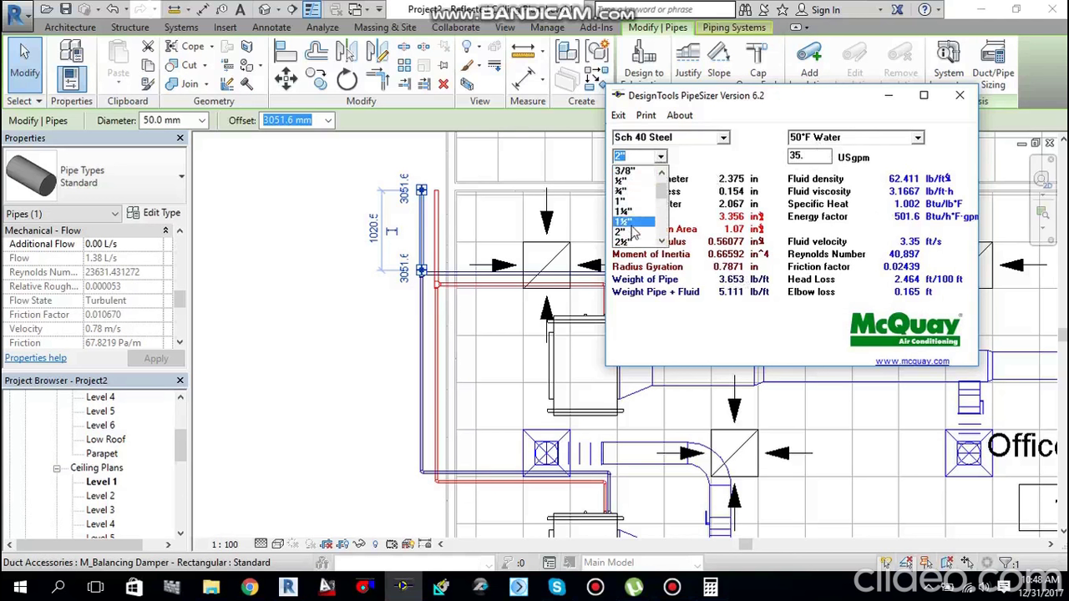
click(639, 185)
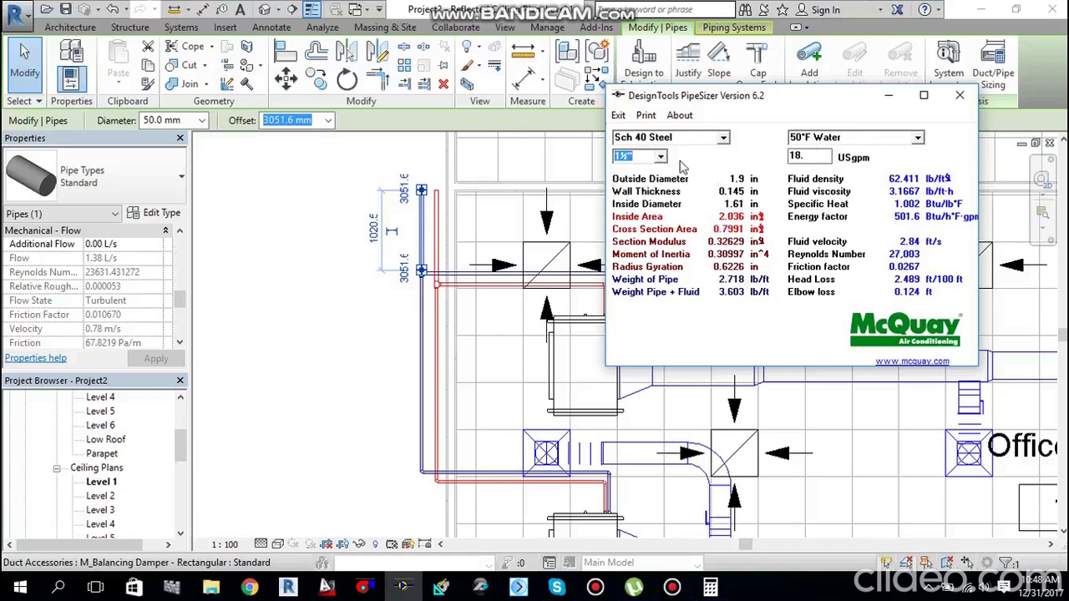
Step: Set PipeSizer back to the 2-inch Sch 40 Steel pipe with a flow of 35 USgpm
click(818, 156)
key(BackSpace)
text(35.)
click(660, 156)
click(635, 176)
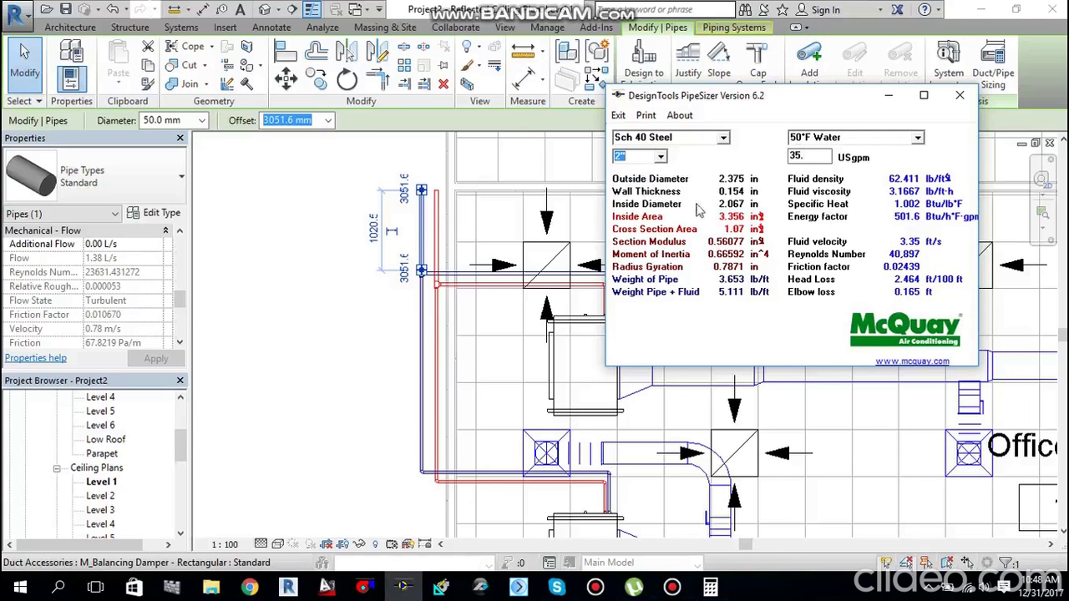
Step: Recheck the converted flow in Calculator and compare the PipeSizer results for 1½-inch and 2-inch Sch 40 Steel pipe
click(707, 587)
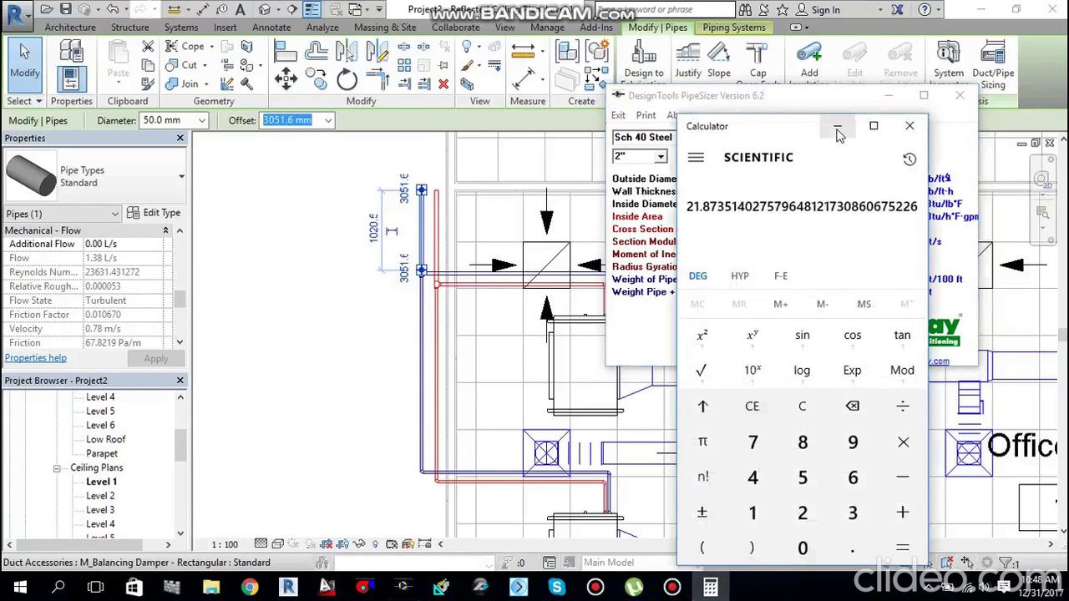
click(838, 127)
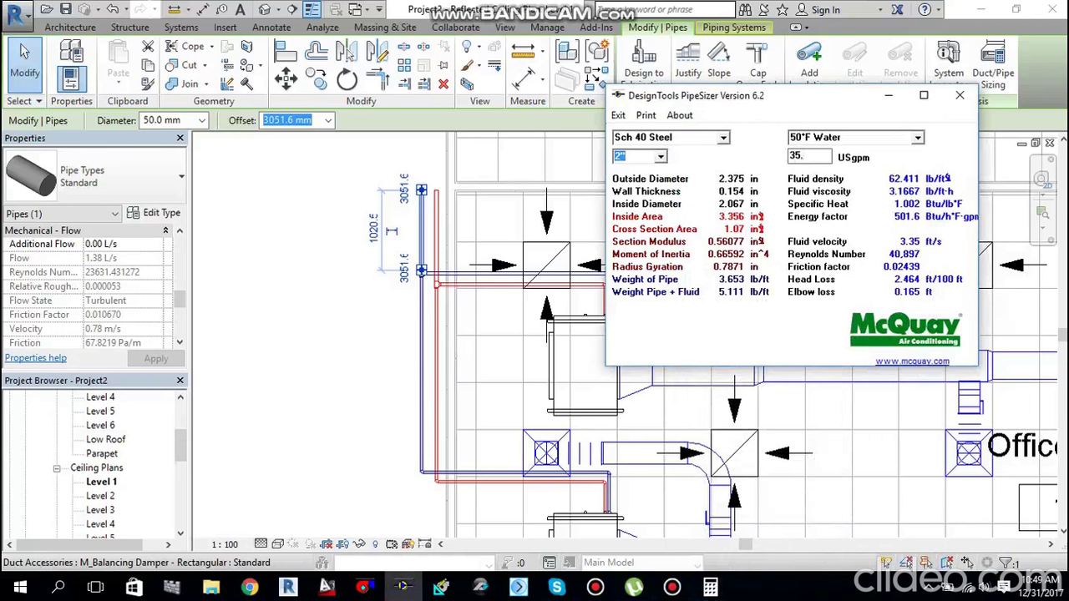
click(709, 587)
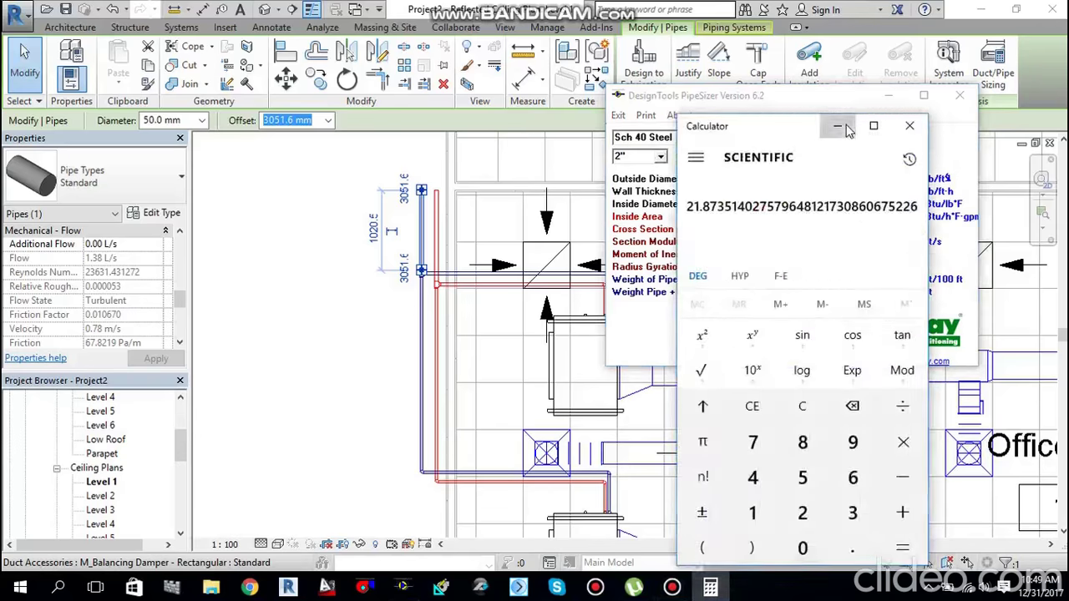
click(837, 124)
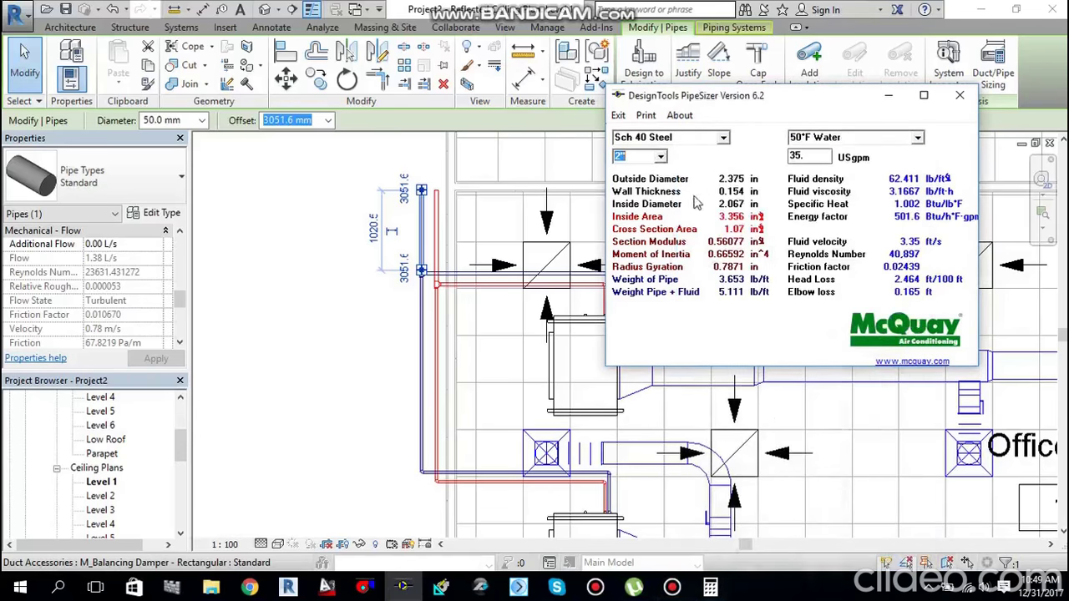
click(660, 158)
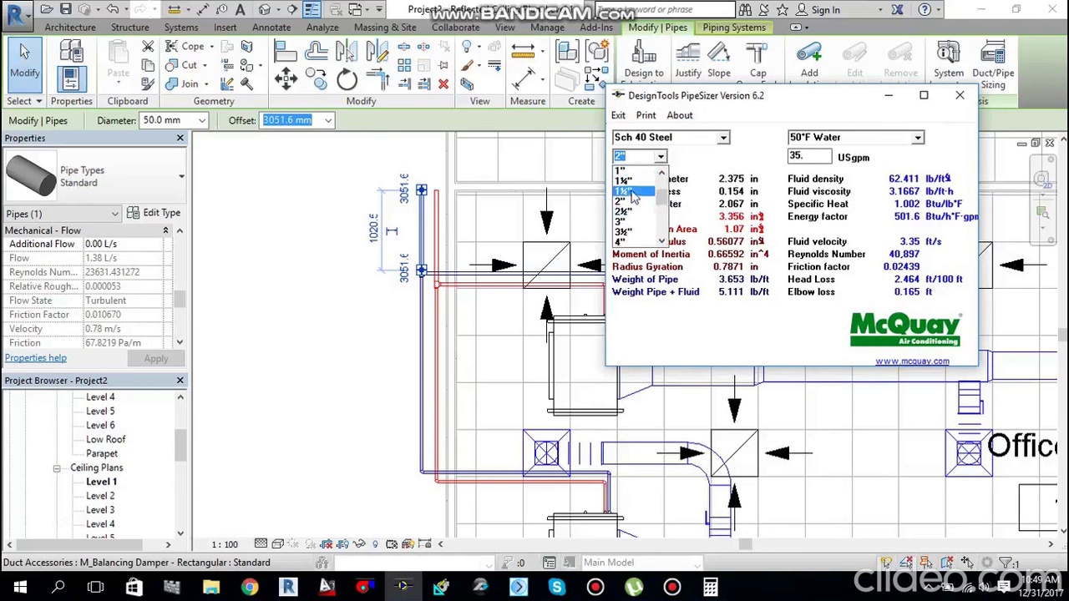
click(633, 194)
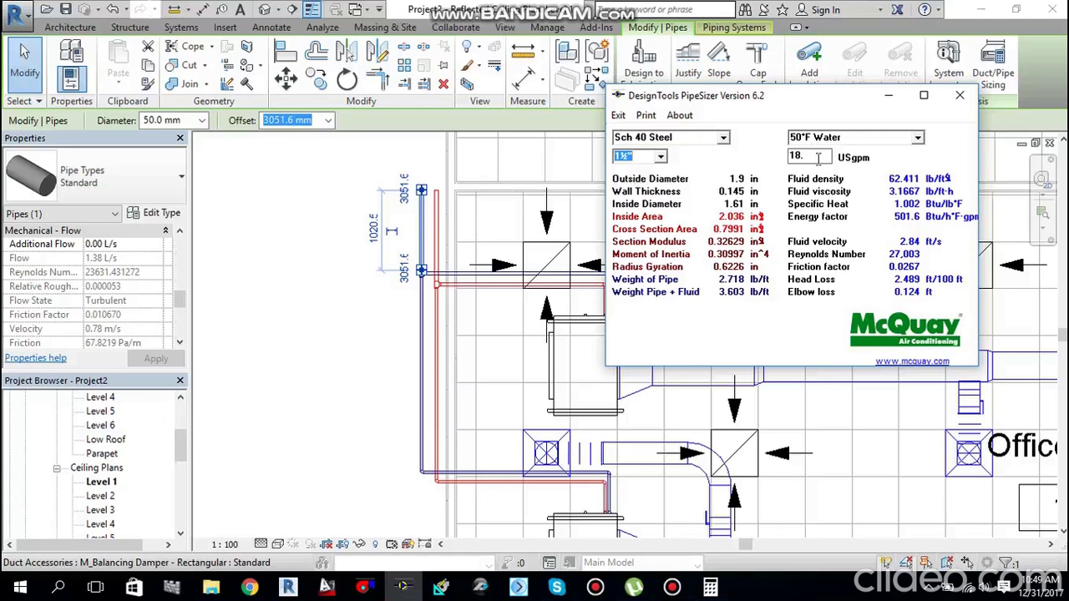
click(661, 156)
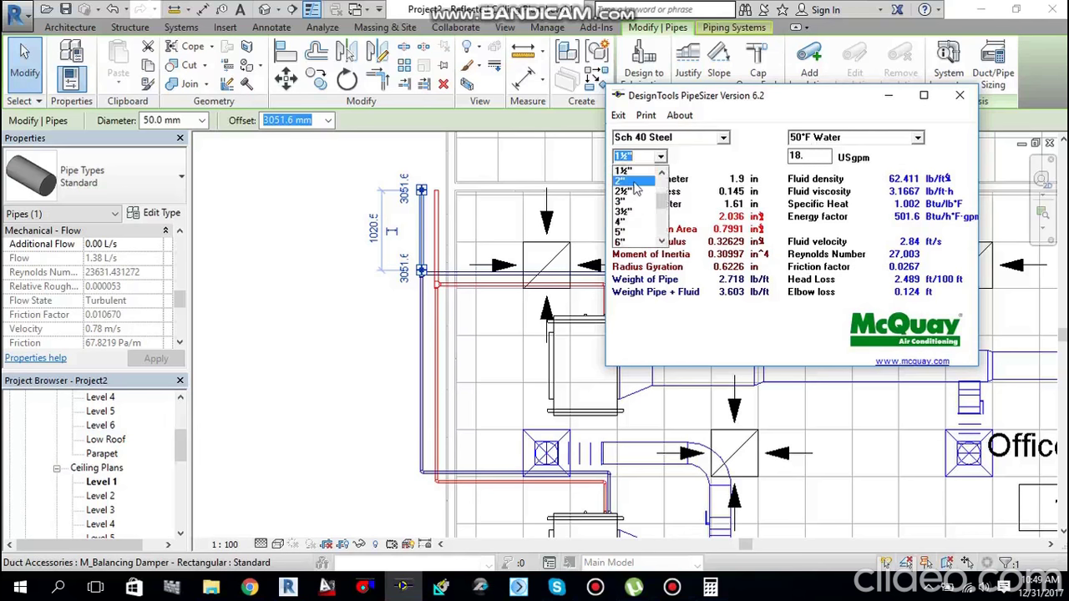
click(633, 182)
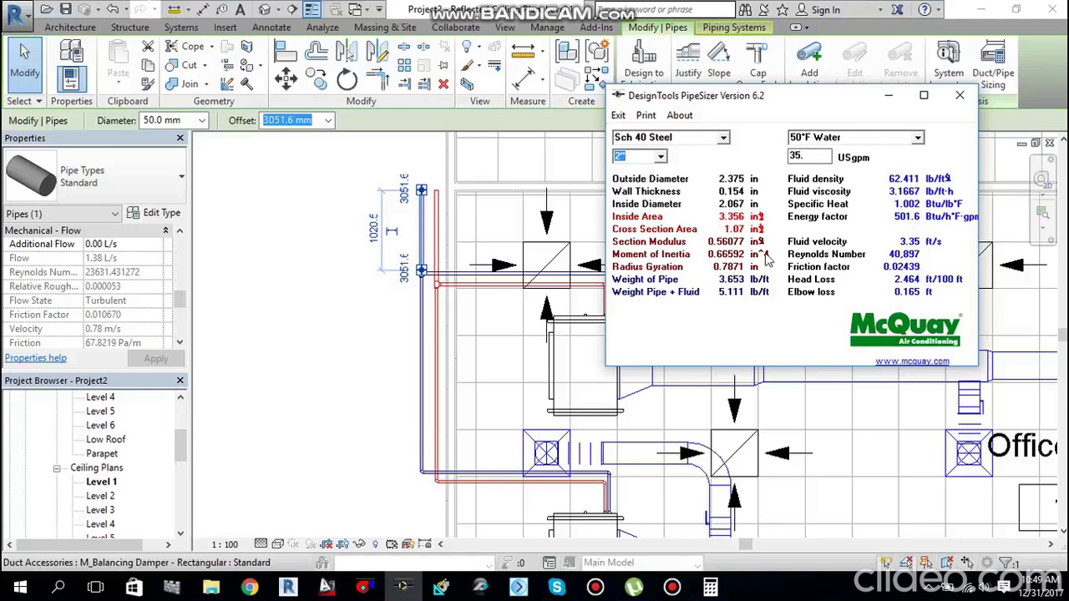
Step: Set the flow through the 2-inch Sch 40 Steel pipe to 22 USgpm in PipeSizer
click(817, 163)
key(BackSpace)
key(BackSpace)
key(BackSpace)
text(22)
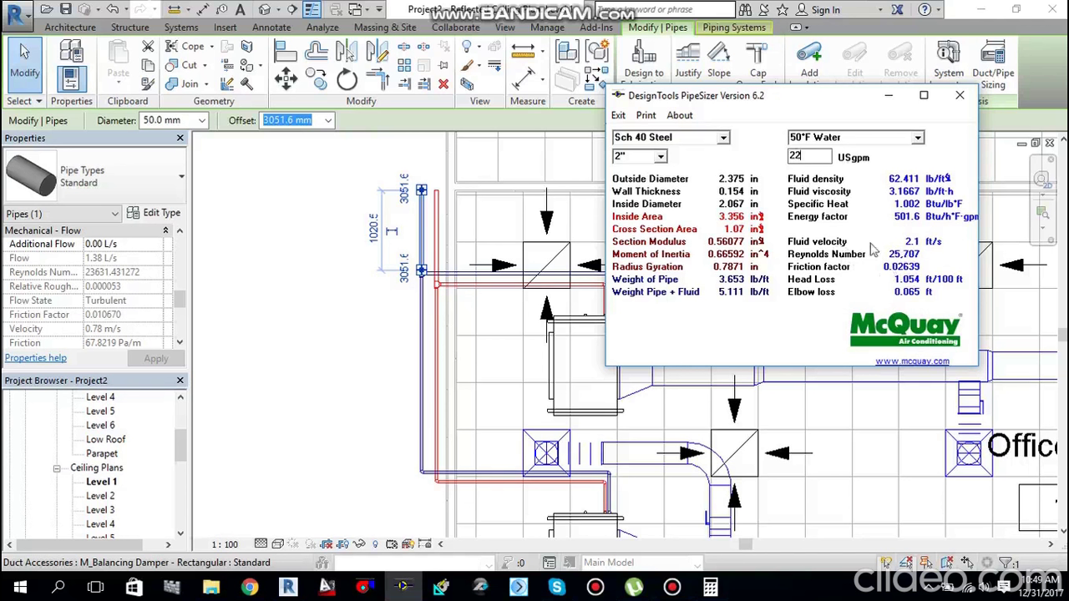
key(shift+Home)
Step: Switch to Revit and examine the flow properties of the supply branch pipe feeding the upper fan coil unit
click(889, 95)
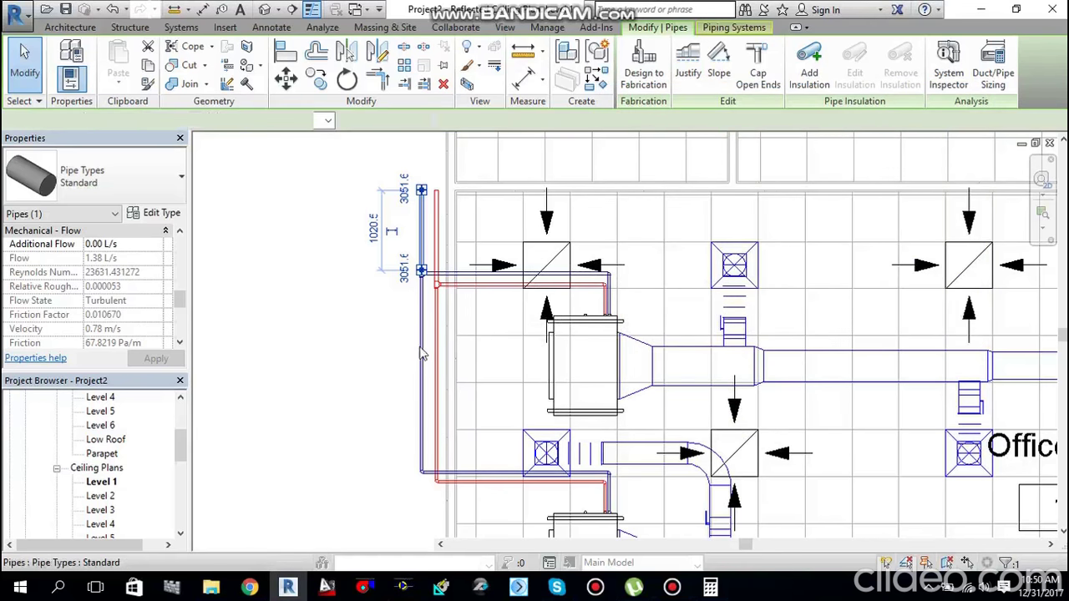
click(470, 278)
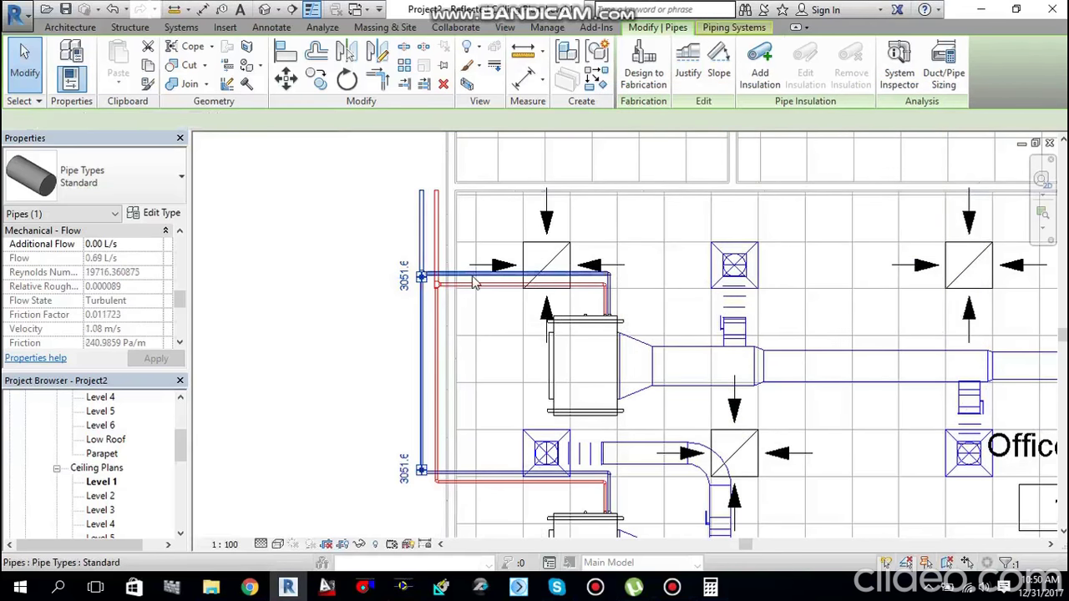
scroll(472, 281, up, 2)
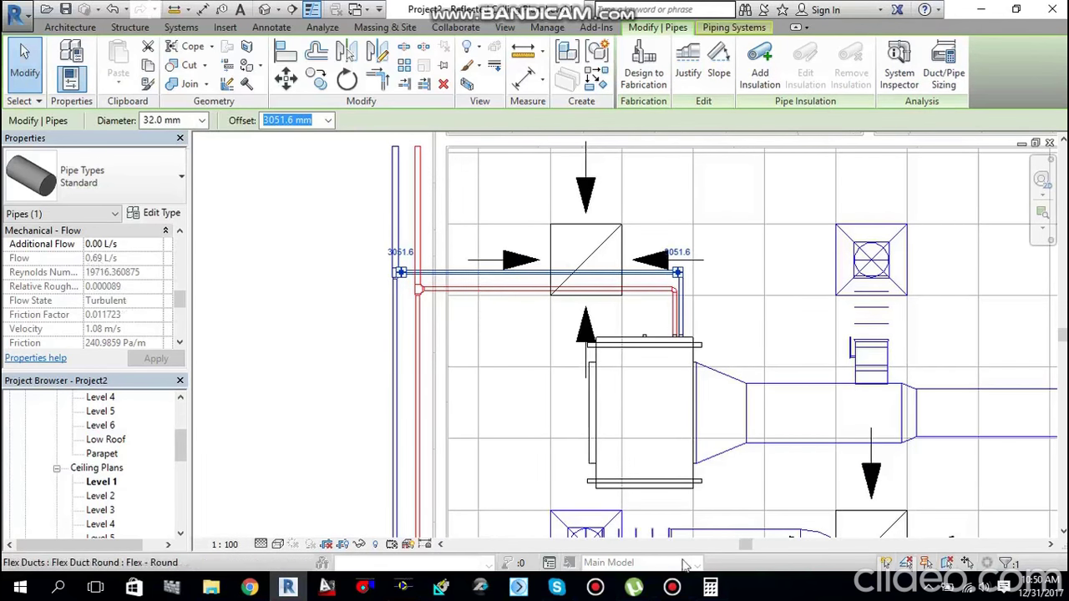
Step: Switch to Calculator and try to convert the branch flow to US gpm by dividing 0.69 by 0.6309
click(710, 587)
click(802, 406)
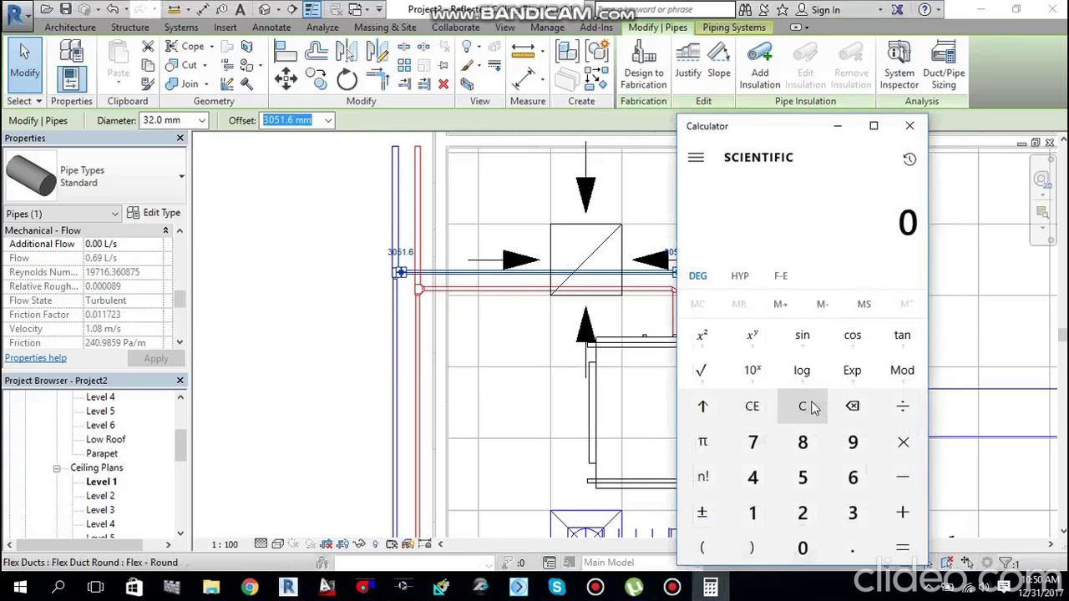
text(0.69/)
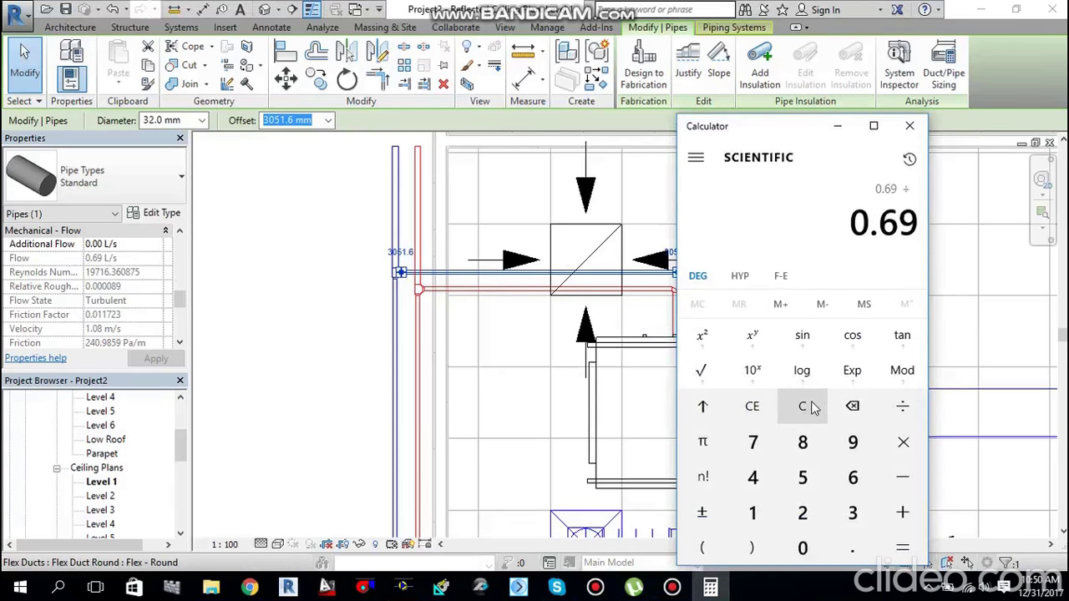
text(.063)
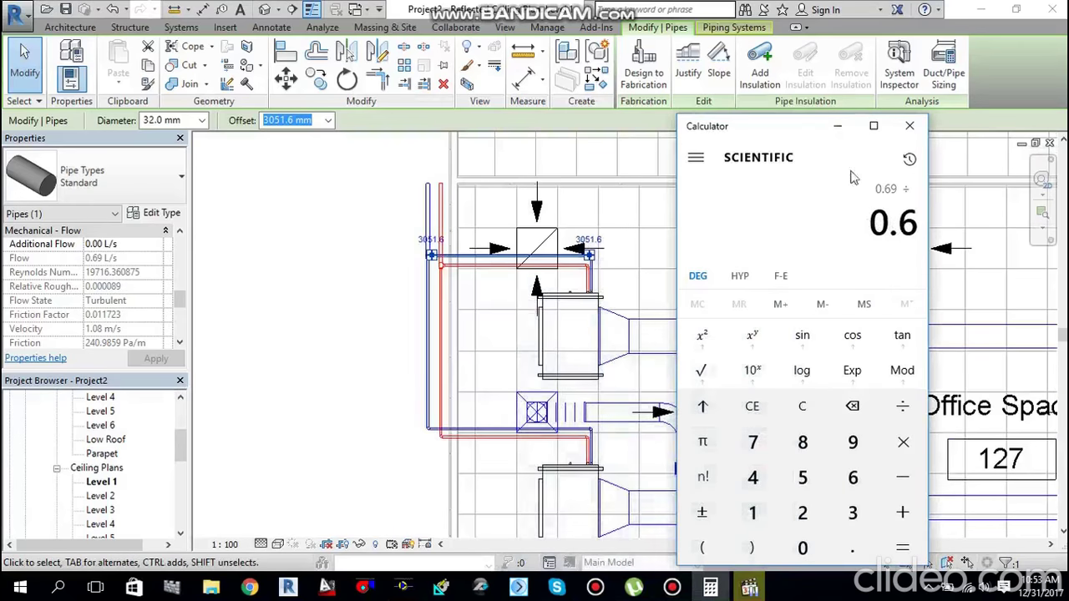
text(309)
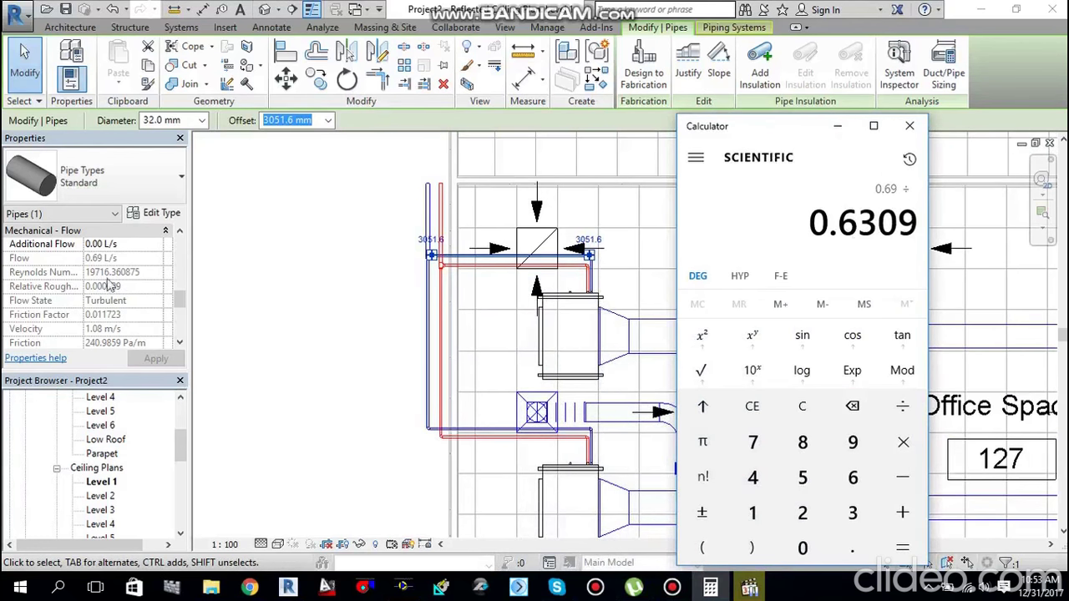
key(Return)
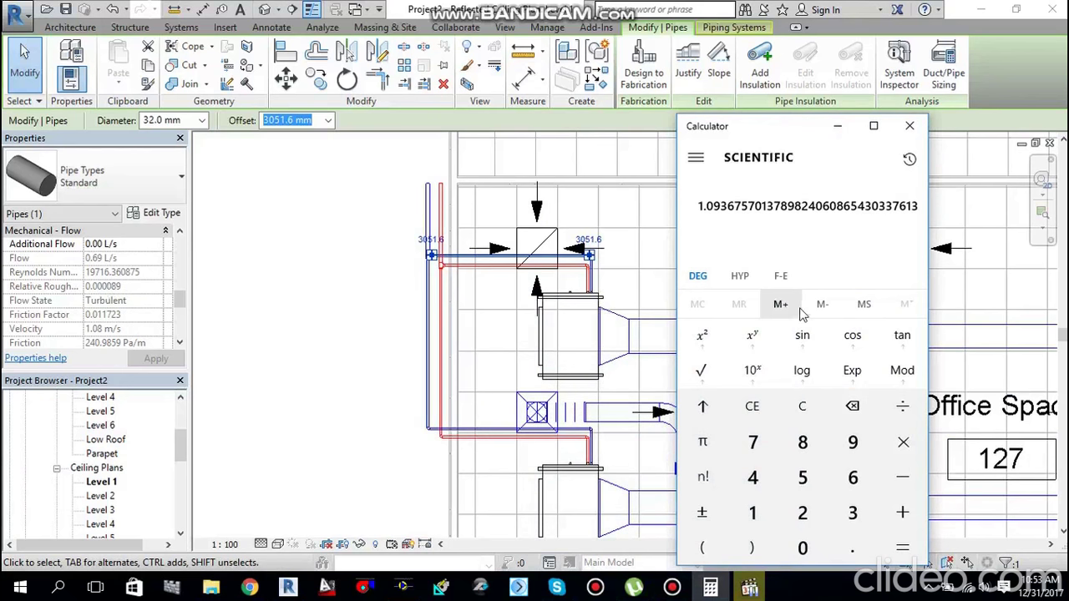
Step: Clear the calculation and convert the branch flow to US gpm by dividing 0.69 by 0.06309
click(802, 407)
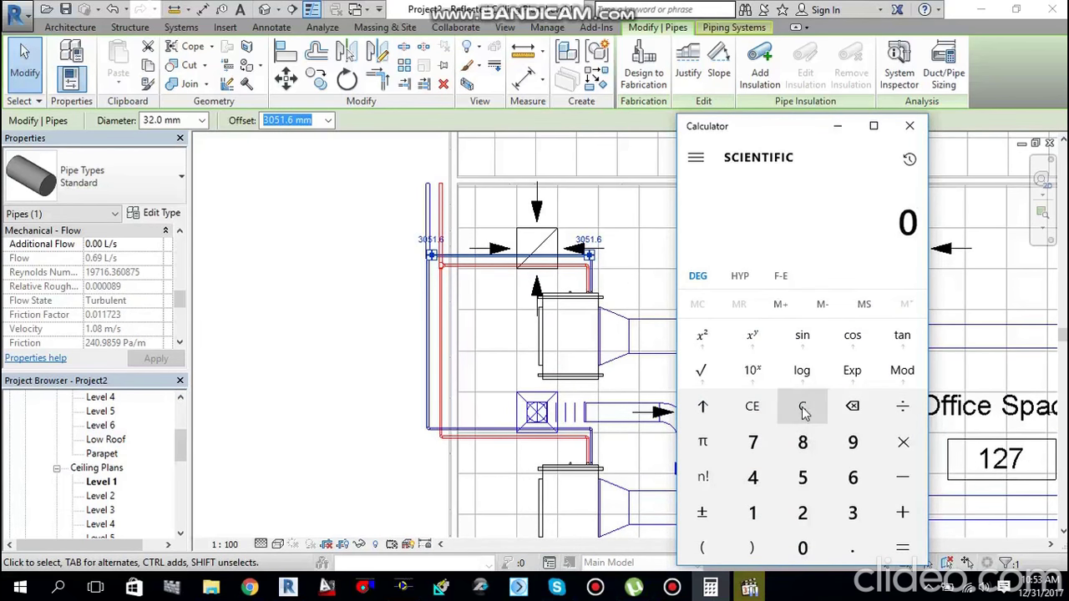
text(.69)
key(slash)
text(.6309)
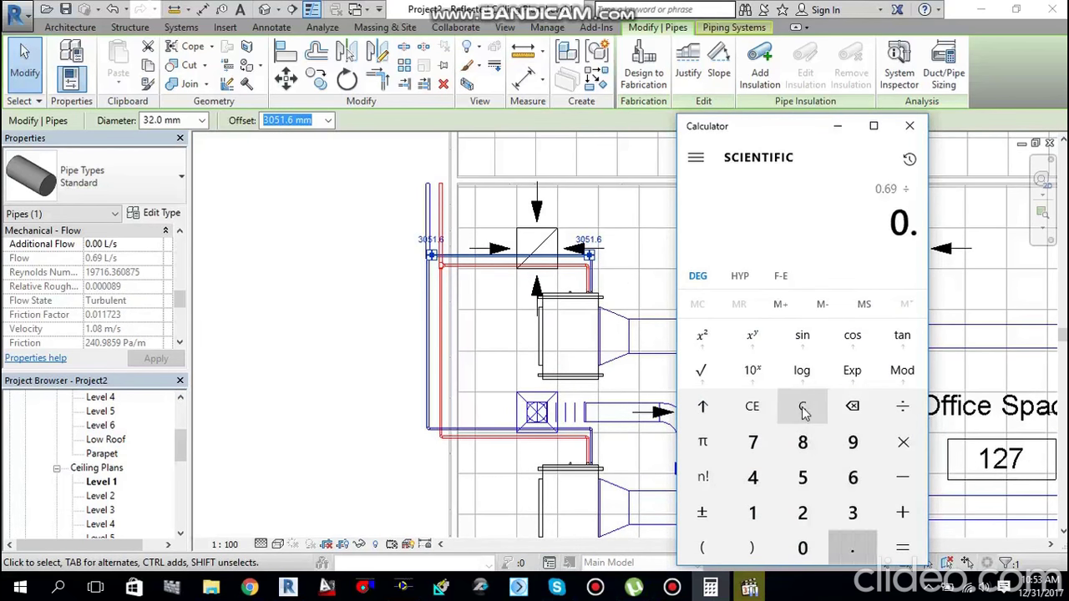
key(BackSpace)
key(BackSpace)
key(BackSpace)
key(BackSpace)
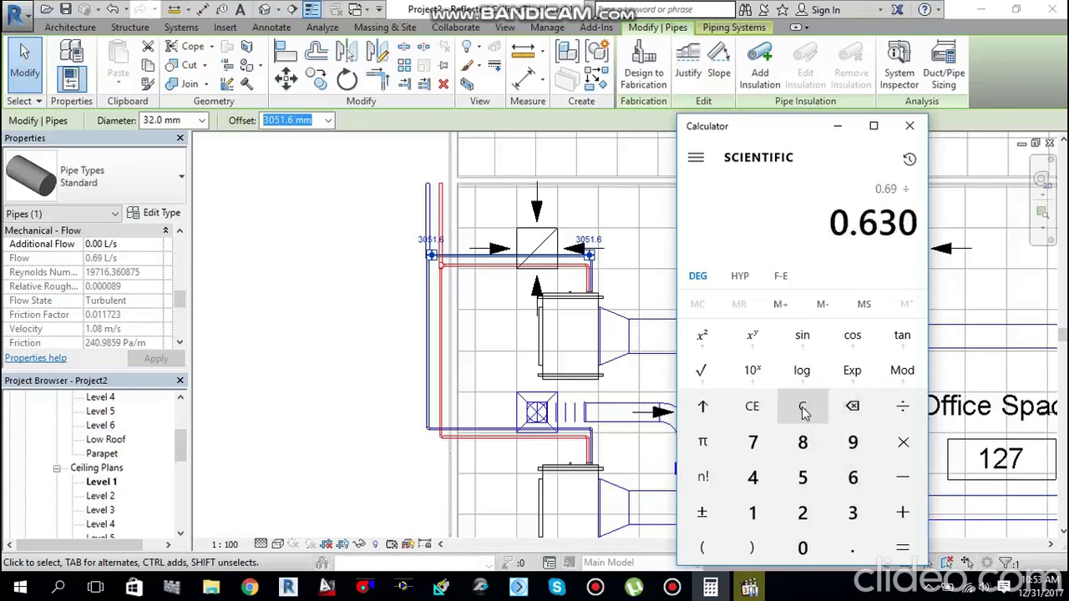
text(06)
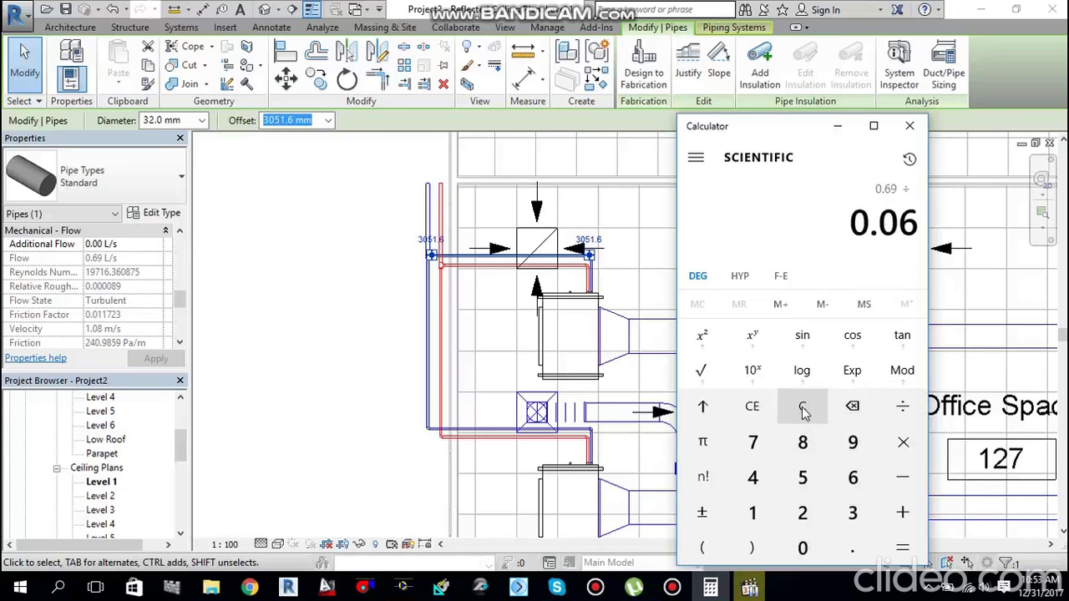
key(BackSpace)
text(6309)
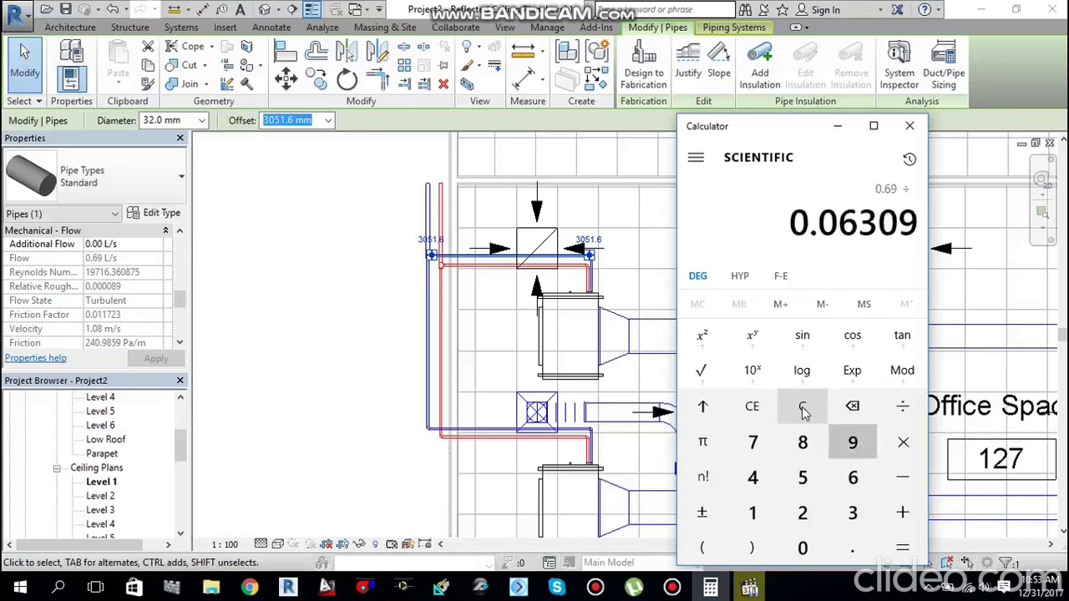
key(Return)
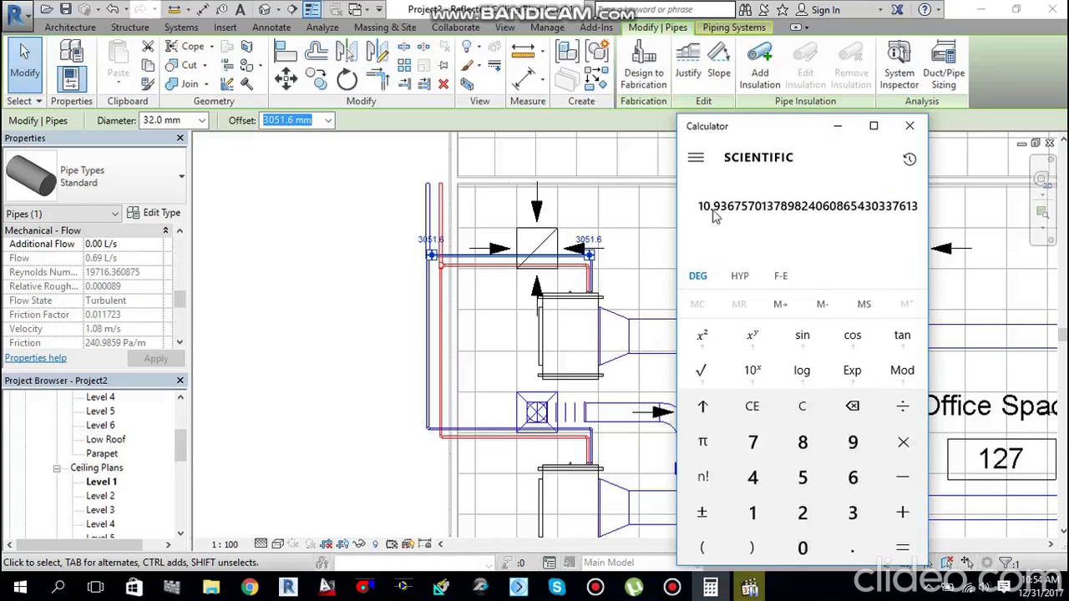
click(837, 125)
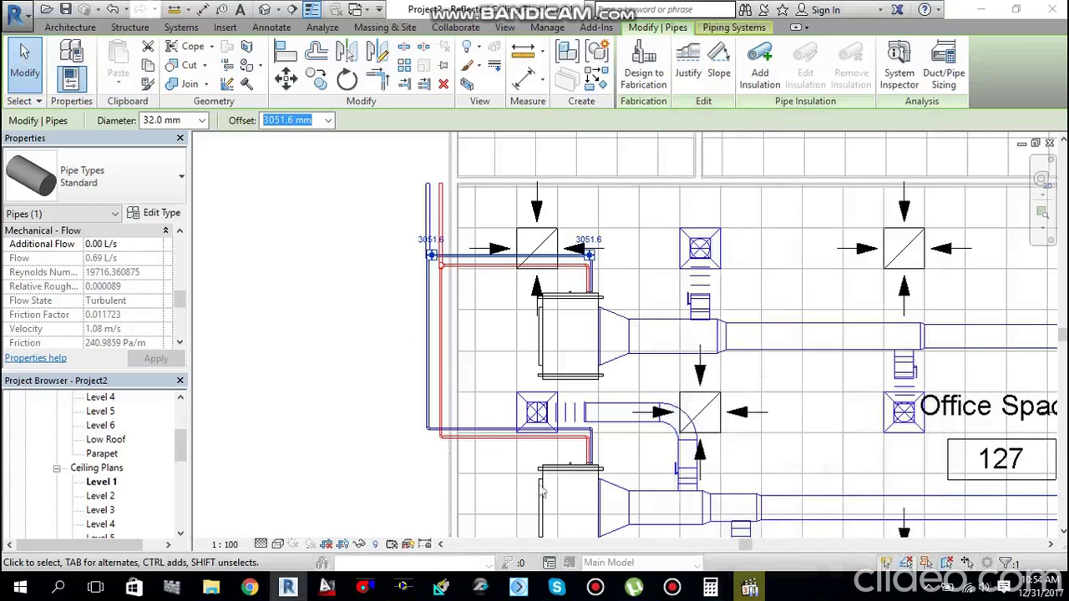
Step: Switch to PipeSizer and evaluate the 1¼-inch Sch 40 Steel pipe at a flow of 11 USgpm
click(394, 588)
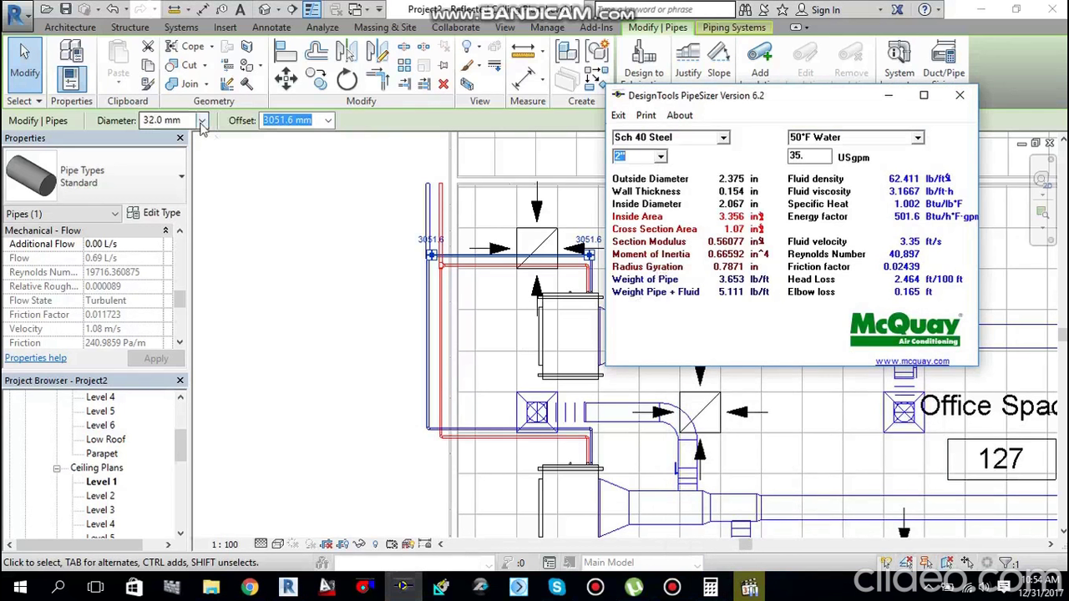
click(661, 159)
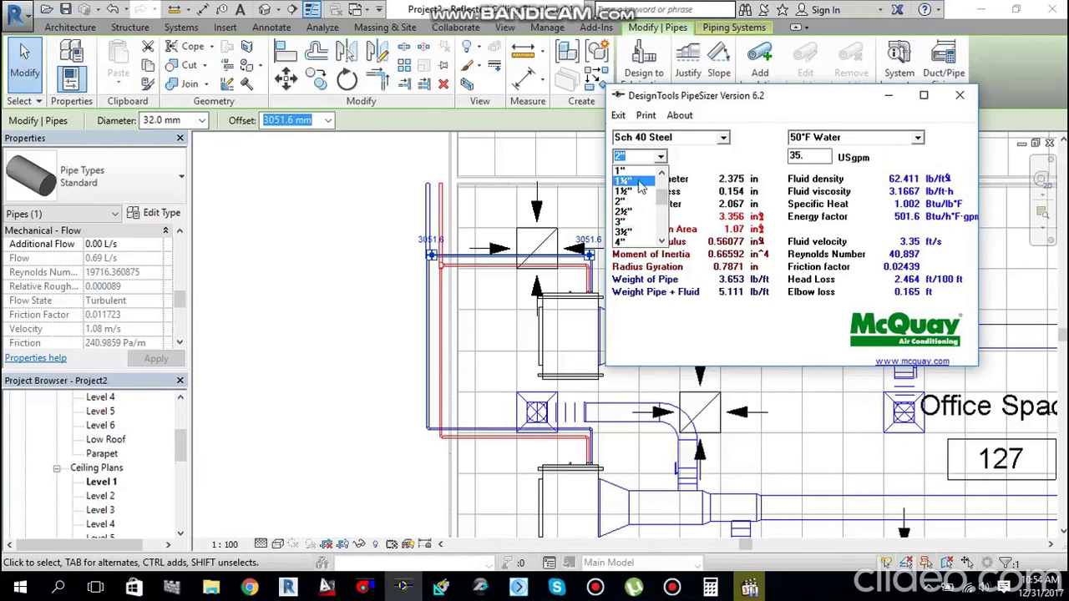
click(650, 182)
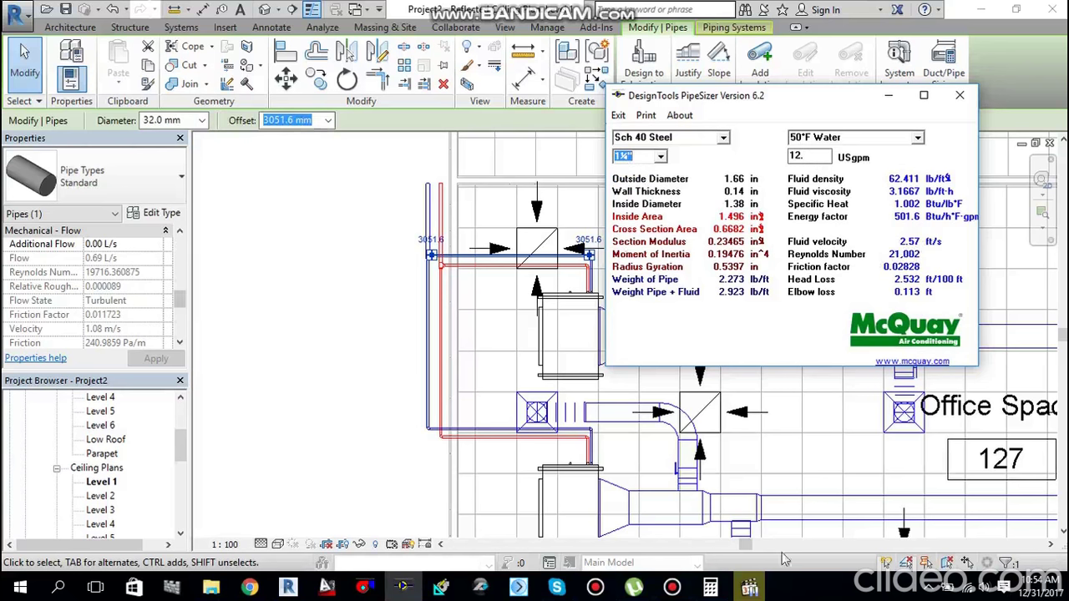
click(709, 587)
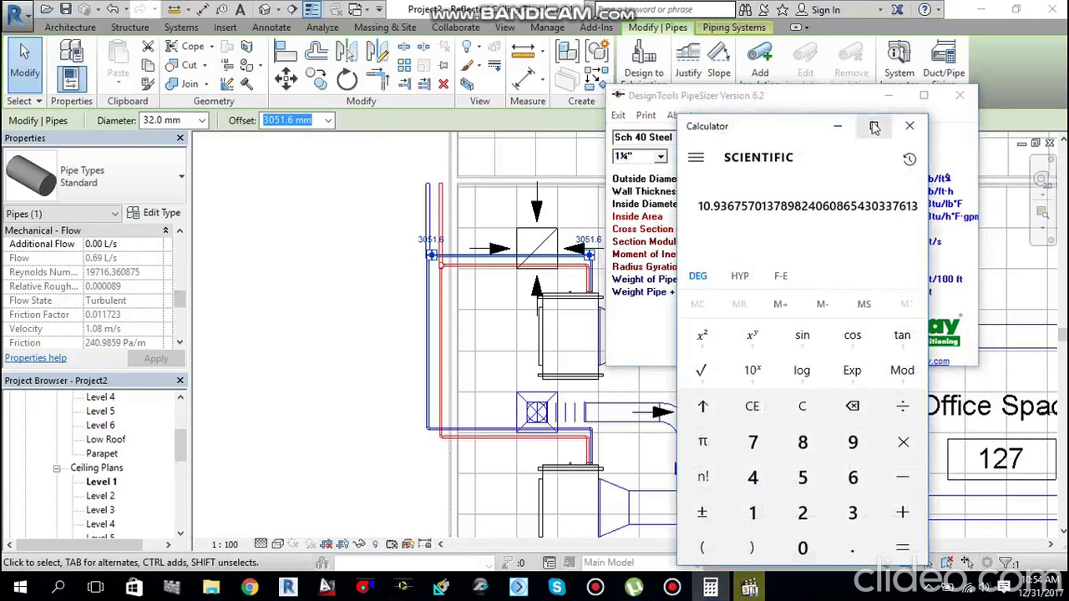
click(839, 127)
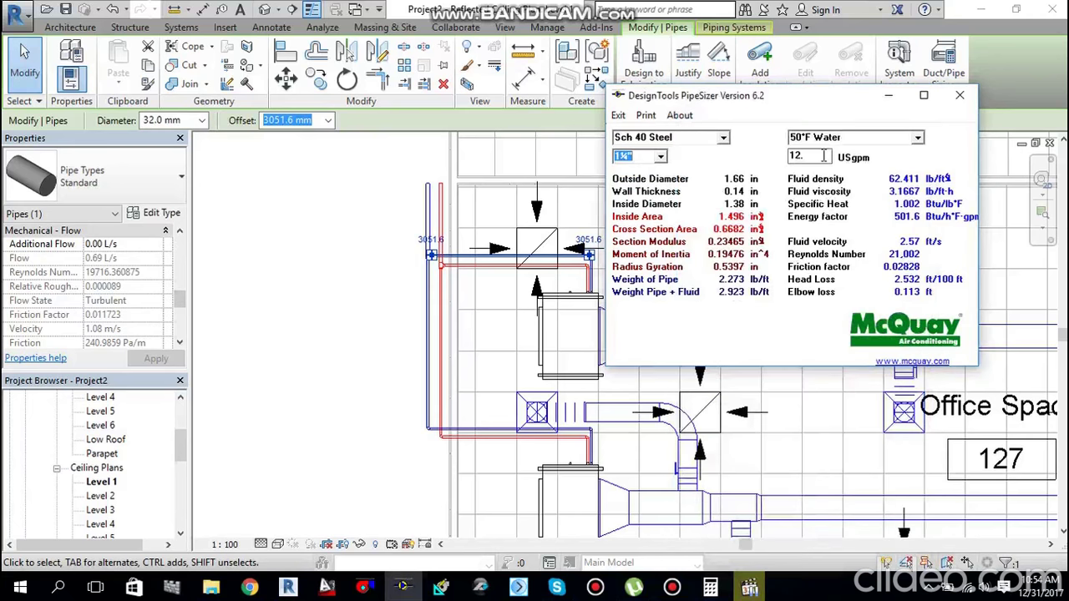
click(823, 156)
key(BackSpace)
key(BackSpace)
key(BackSpace)
text(11)
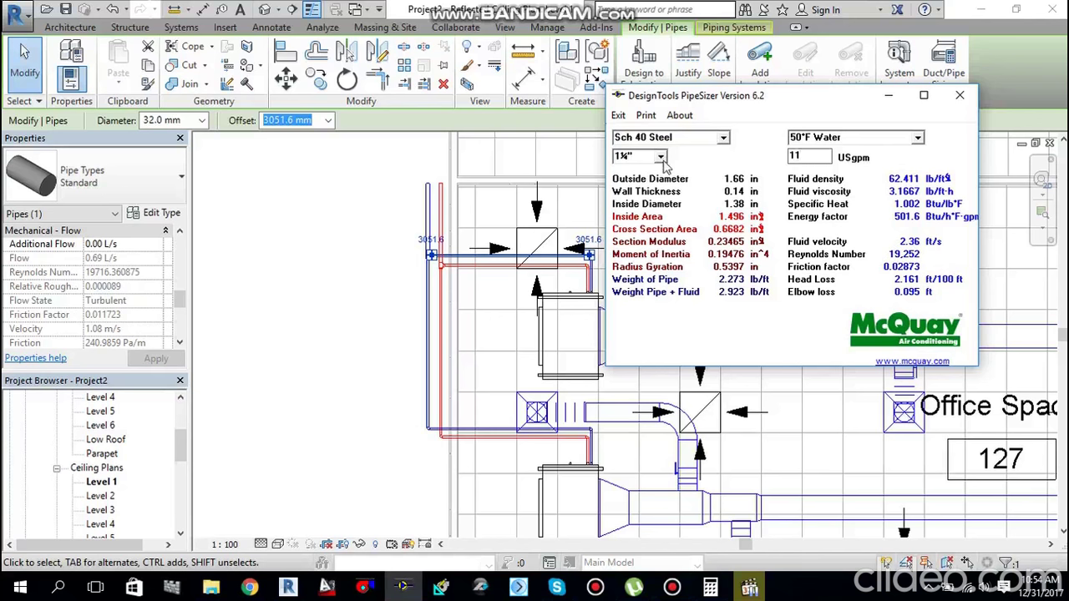
Step: Return to Revit, cancel the System Inspector, and clear the selection of the supply branch pipe
click(890, 94)
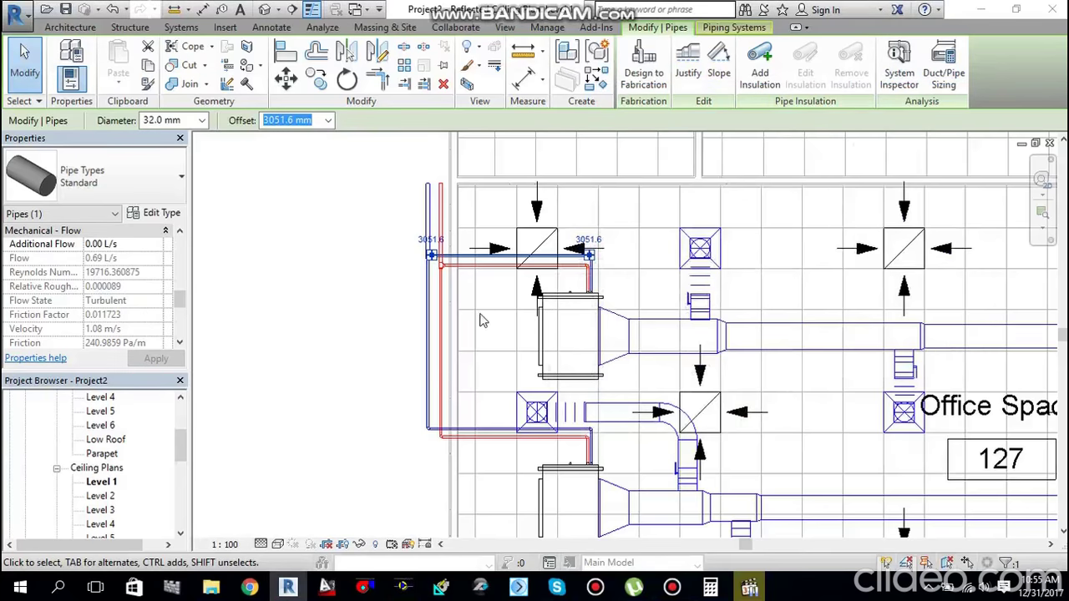
scroll(480, 321, down, 3)
middle_drag(493, 310, 509, 260)
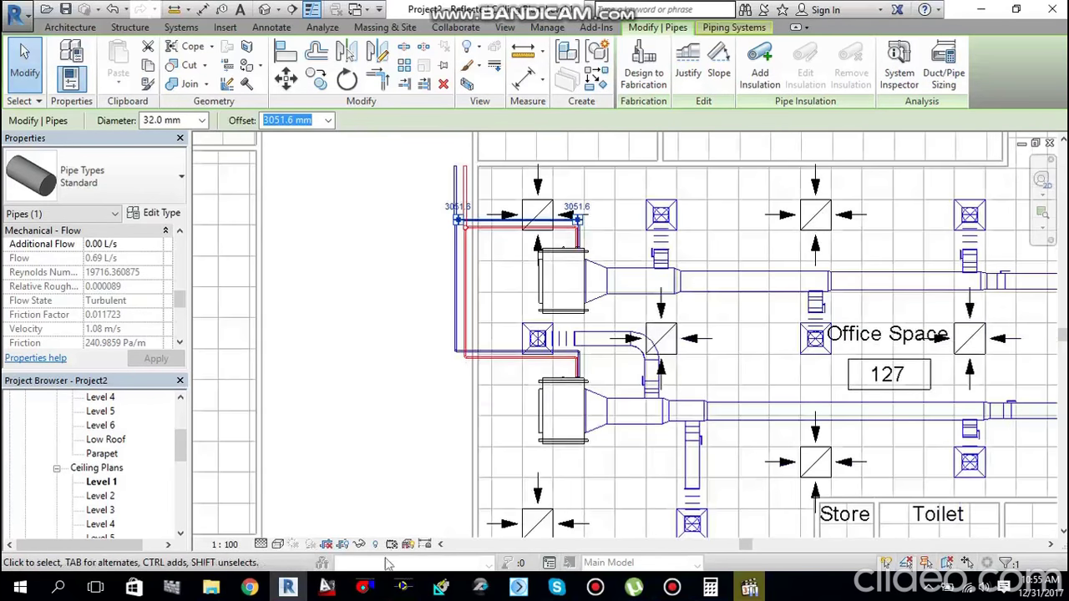
click(403, 587)
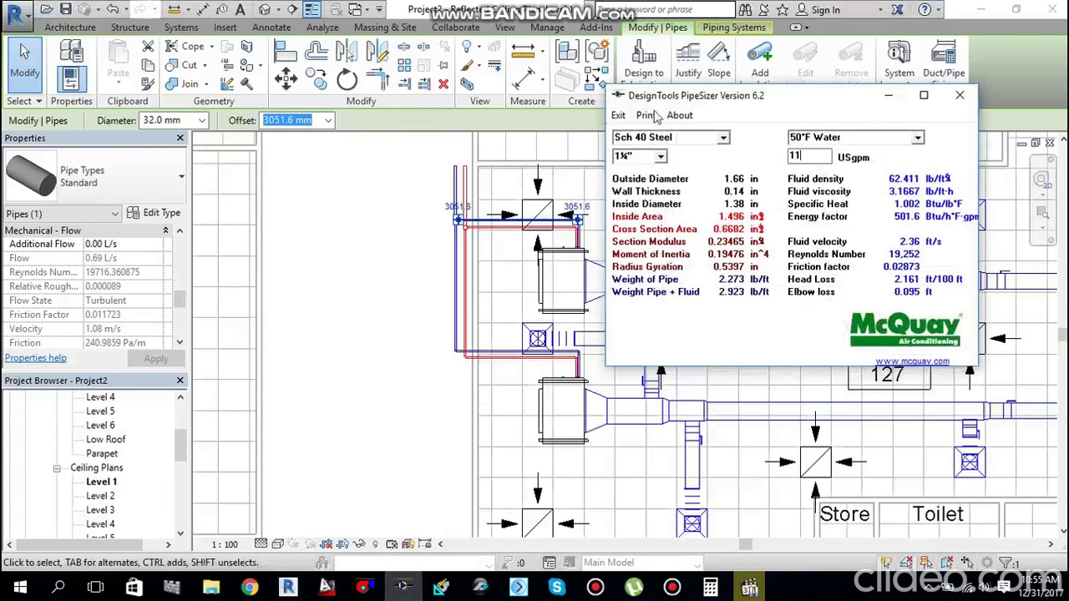
click(899, 59)
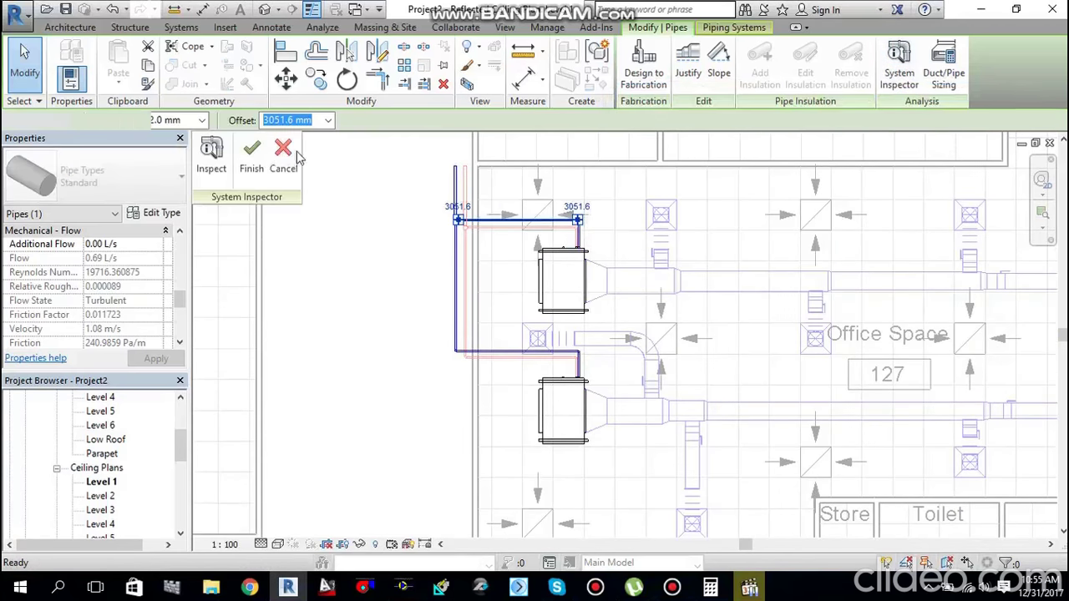
click(284, 162)
key(Escape)
scroll(482, 270, up, 3)
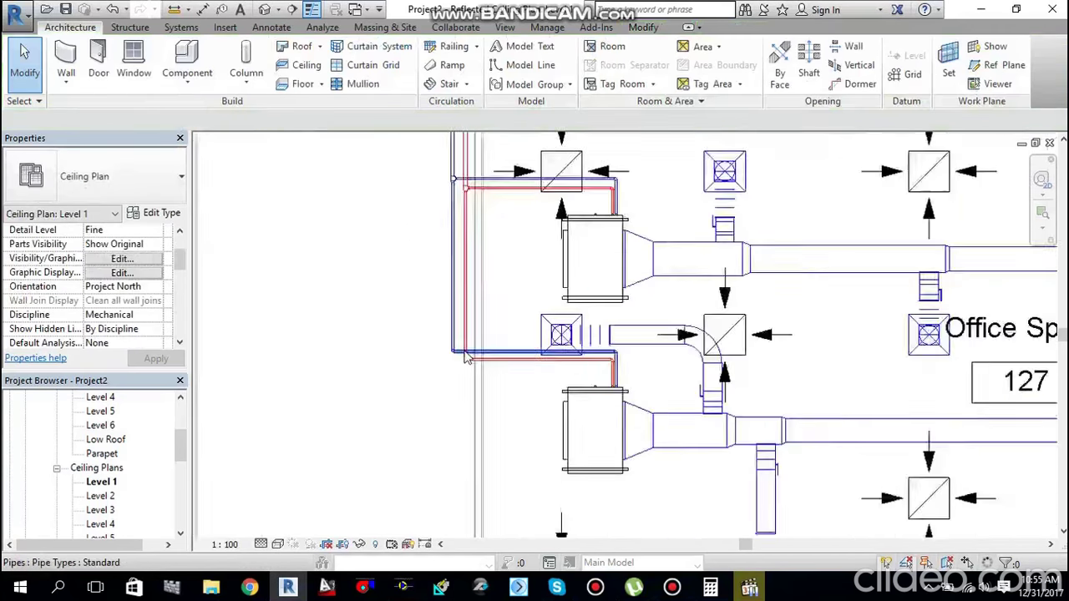
Step: Examine the chilled water supply and return pipes feeding the two fan coil units in Office Space 127
scroll(481, 270, down, 3)
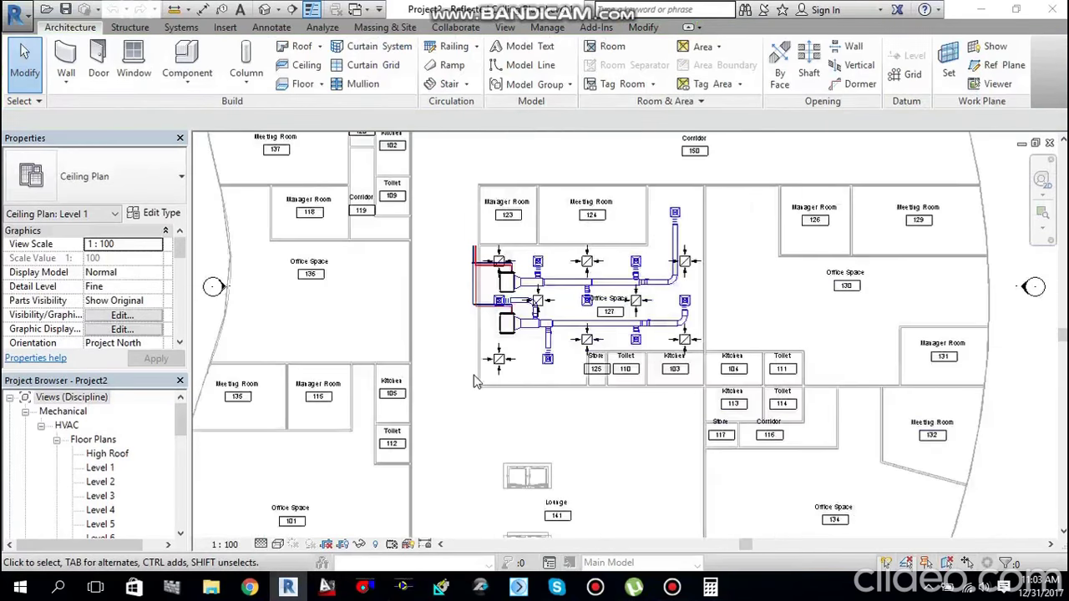
scroll(501, 267, up, 5)
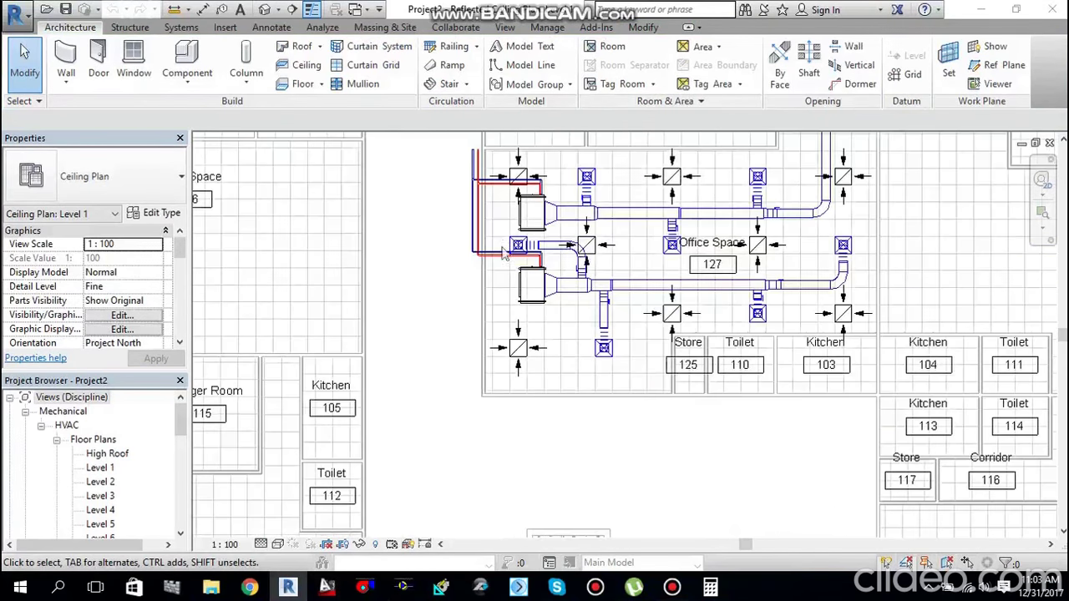
middle_drag(505, 272, 505, 324)
scroll(493, 280, down, 1)
scroll(494, 282, up, 3)
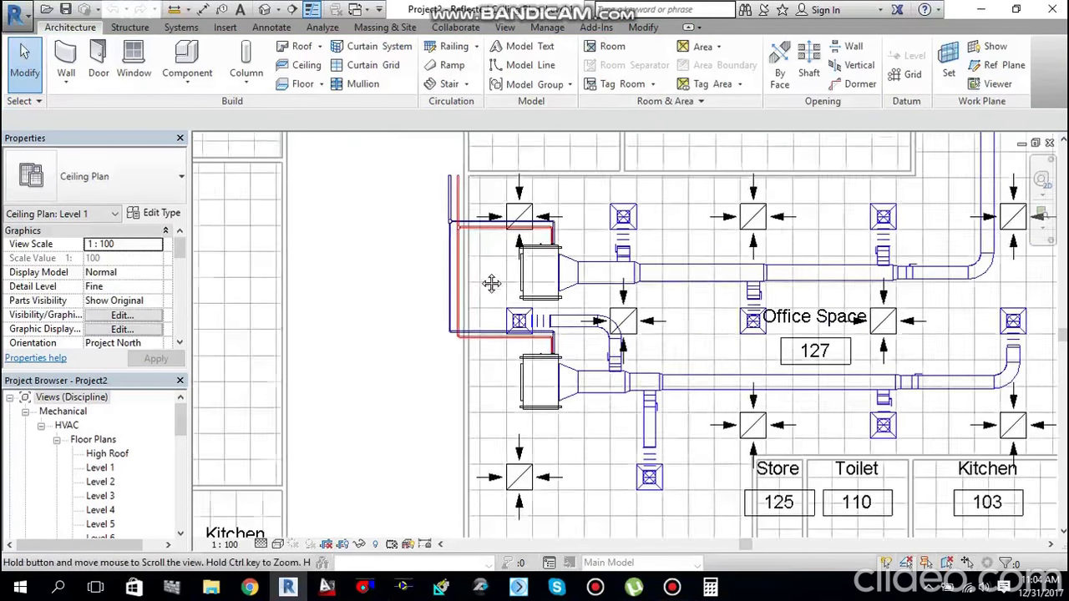
middle_drag(492, 282, 464, 327)
scroll(465, 327, up, 3)
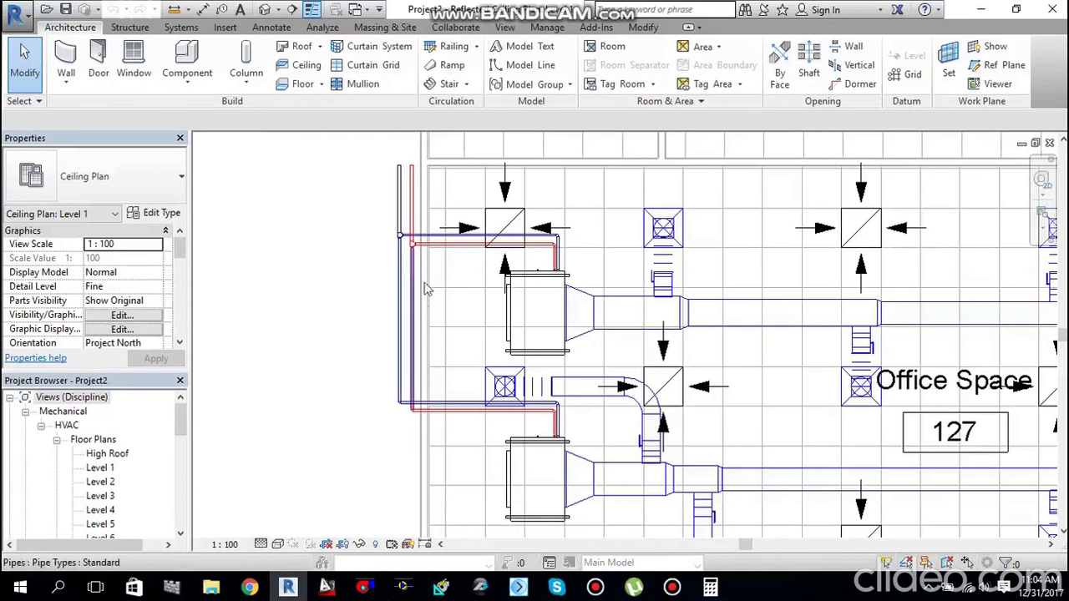
scroll(478, 304, down, 2)
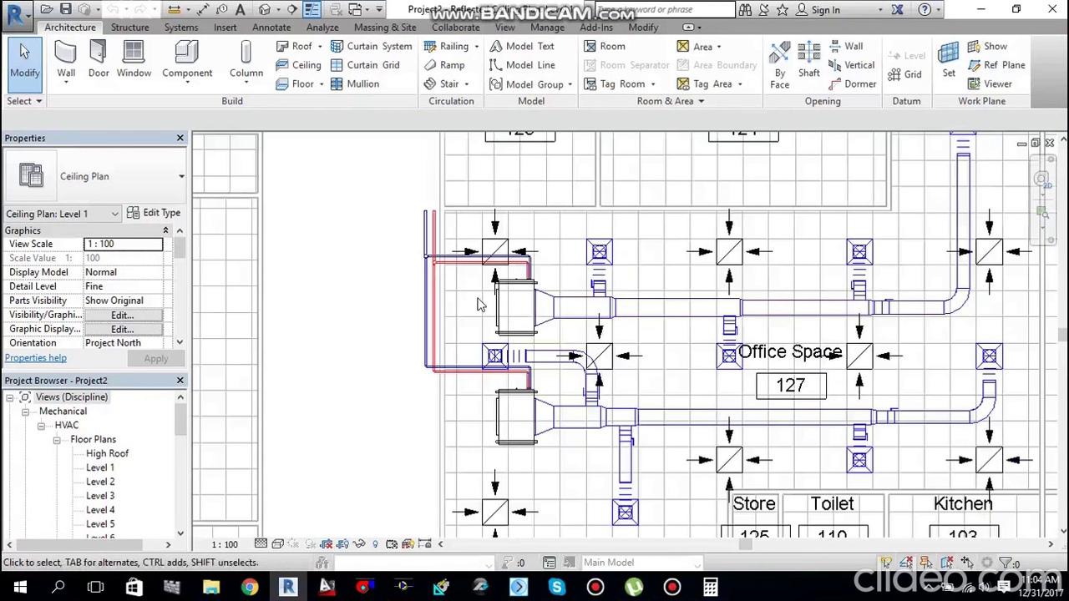
scroll(478, 305, down, 2)
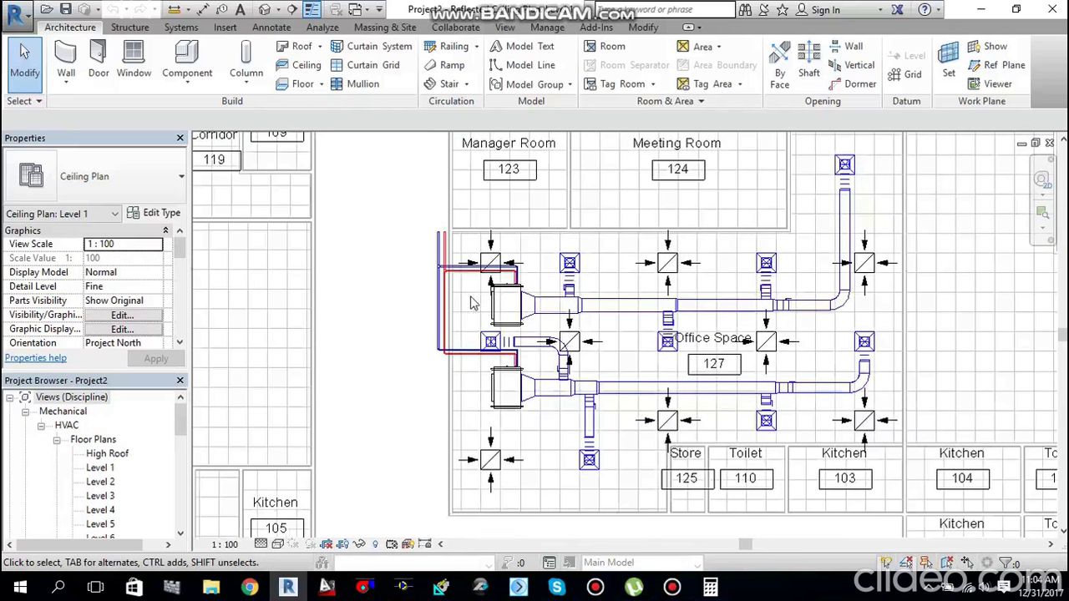
scroll(472, 301, up, 4)
scroll(468, 294, down, 1)
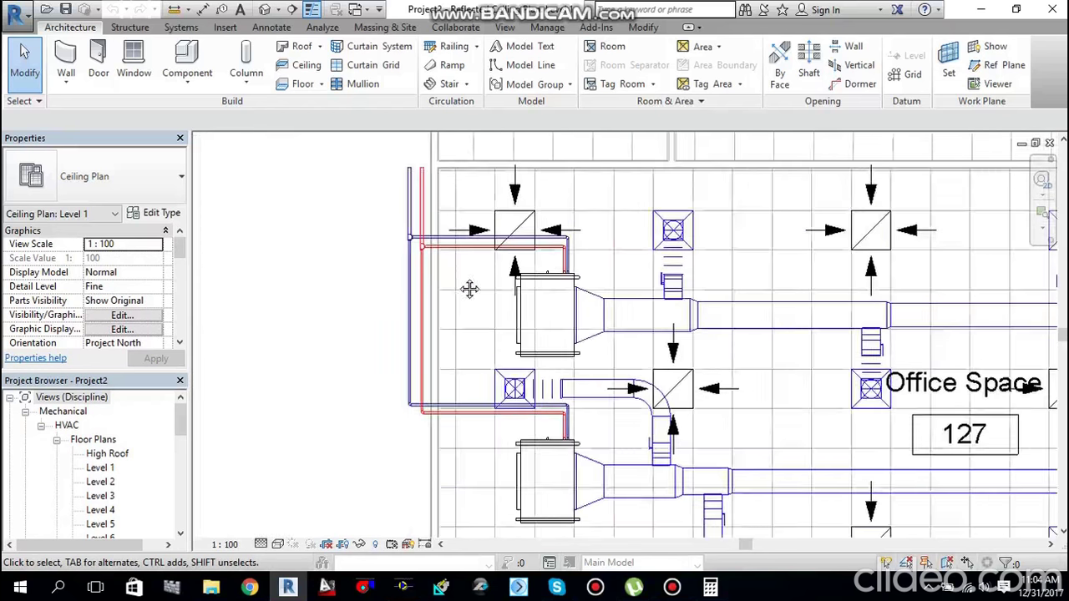
scroll(425, 239, down, 2)
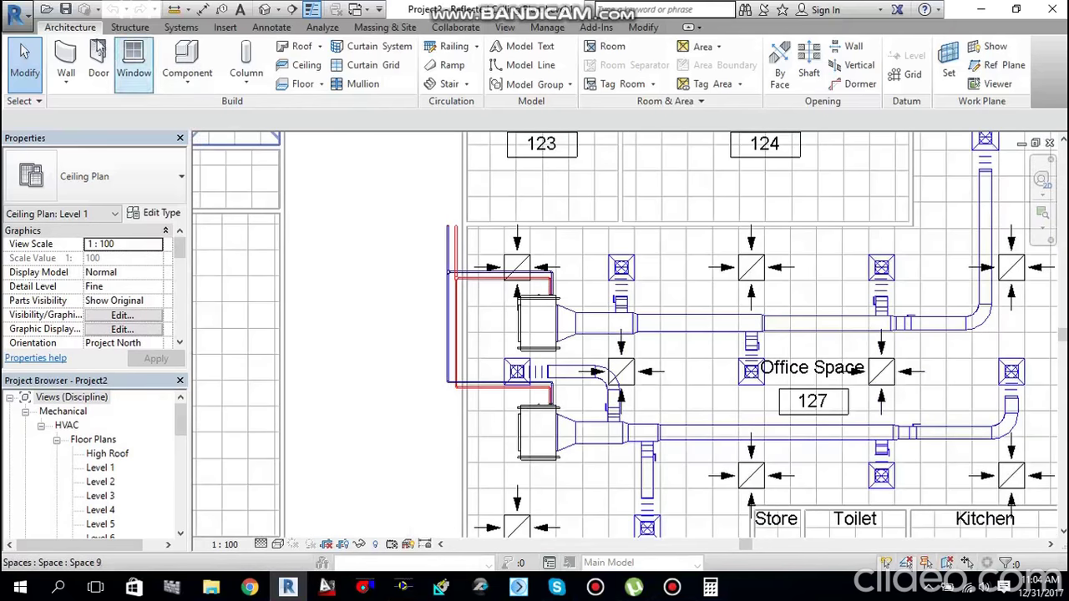
Step: Start placing a pipe accessory and load the family M_Y Strainer - 6-100 mm - Threaded from the library's Pipe Accessories folder
click(180, 28)
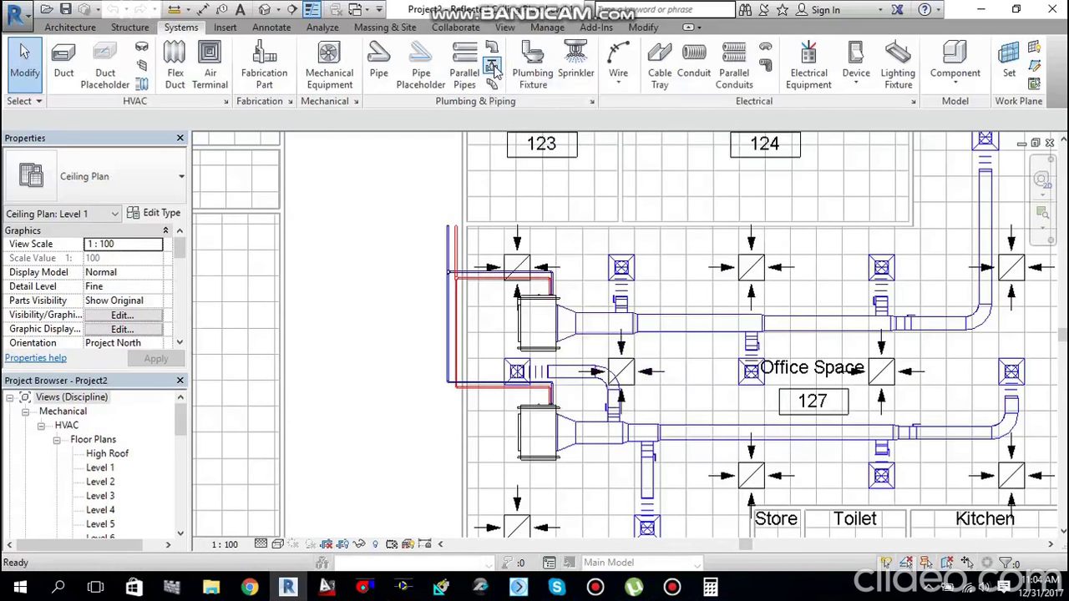
click(493, 67)
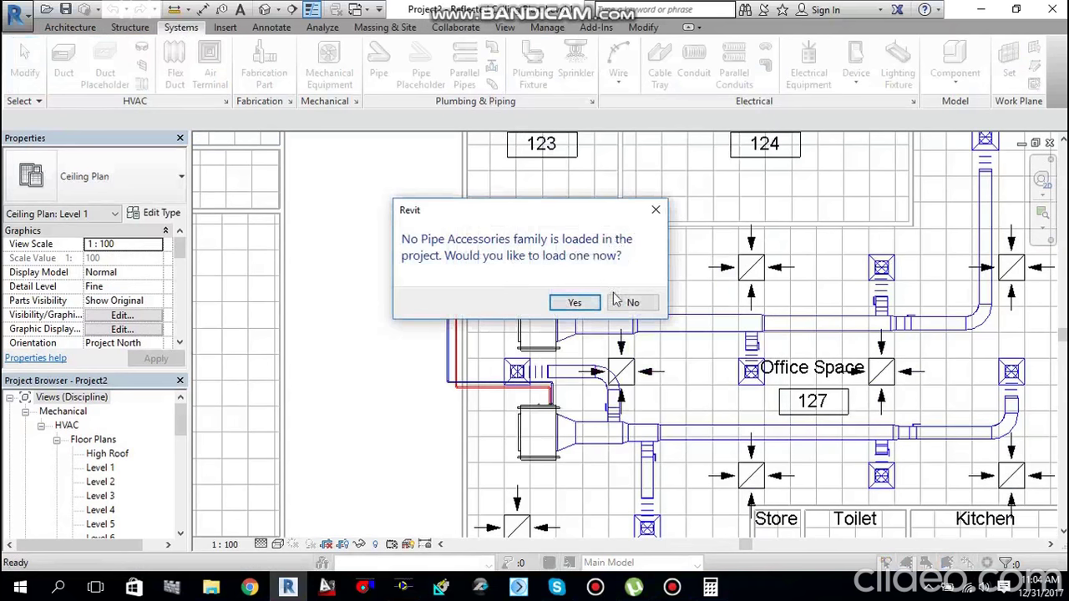
click(575, 304)
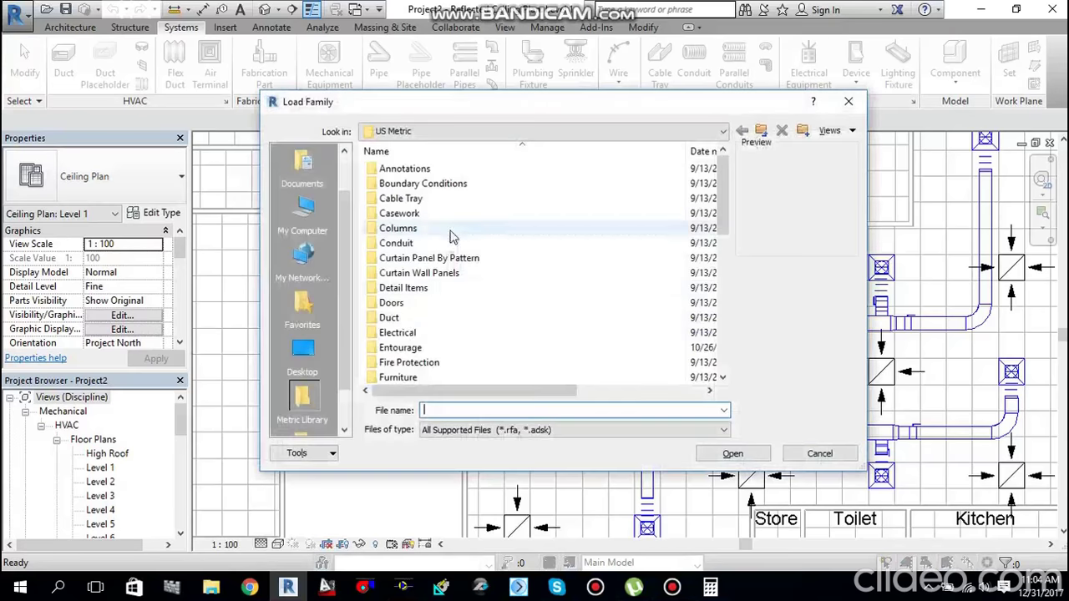
scroll(407, 332, down, 3)
double_click(404, 321)
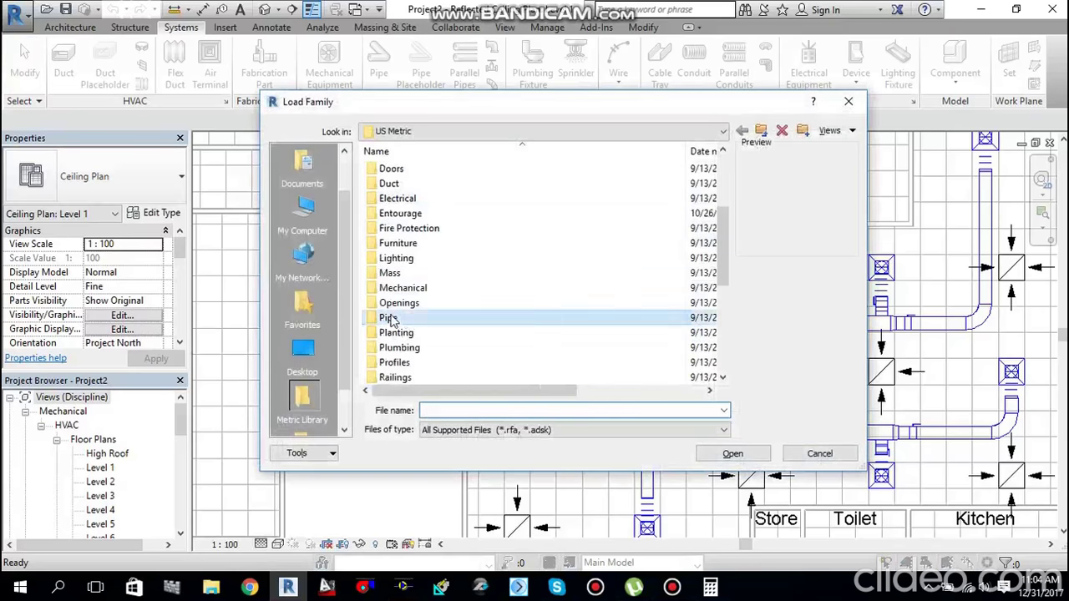
double_click(403, 170)
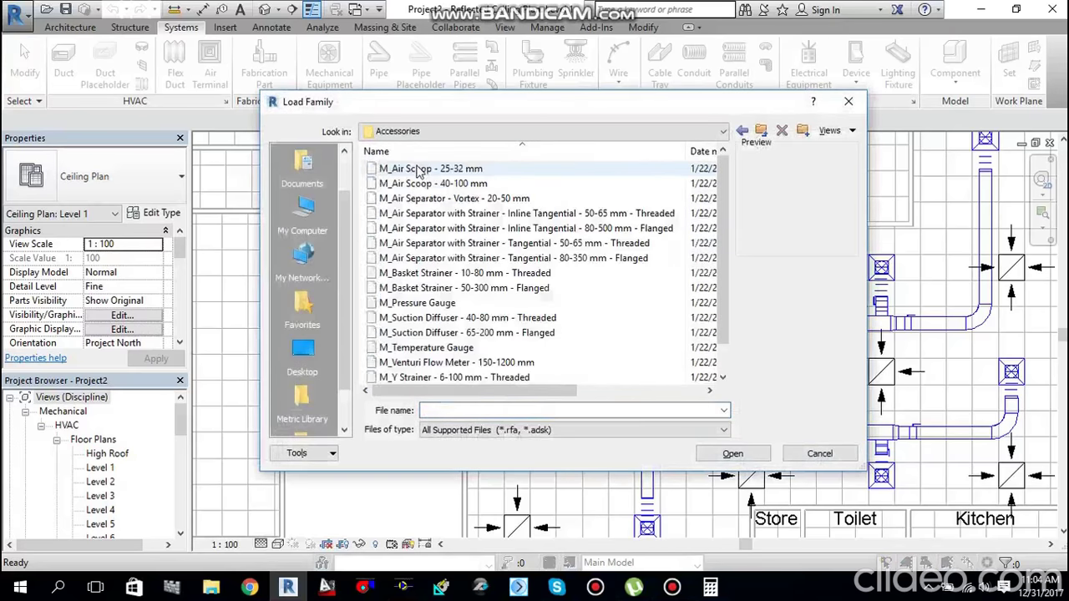
scroll(545, 291, down, 1)
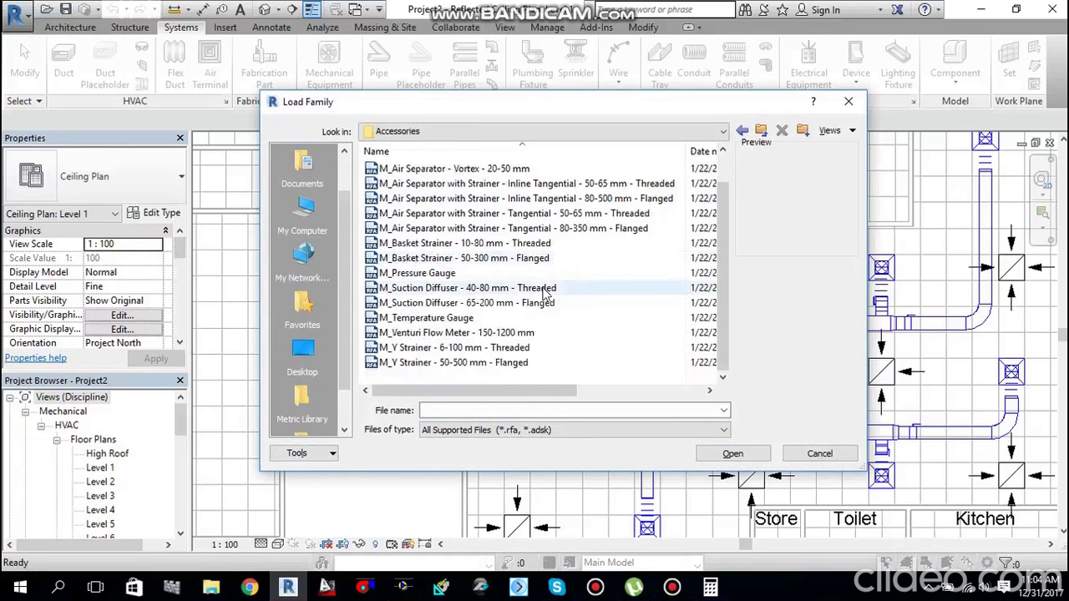
click(423, 351)
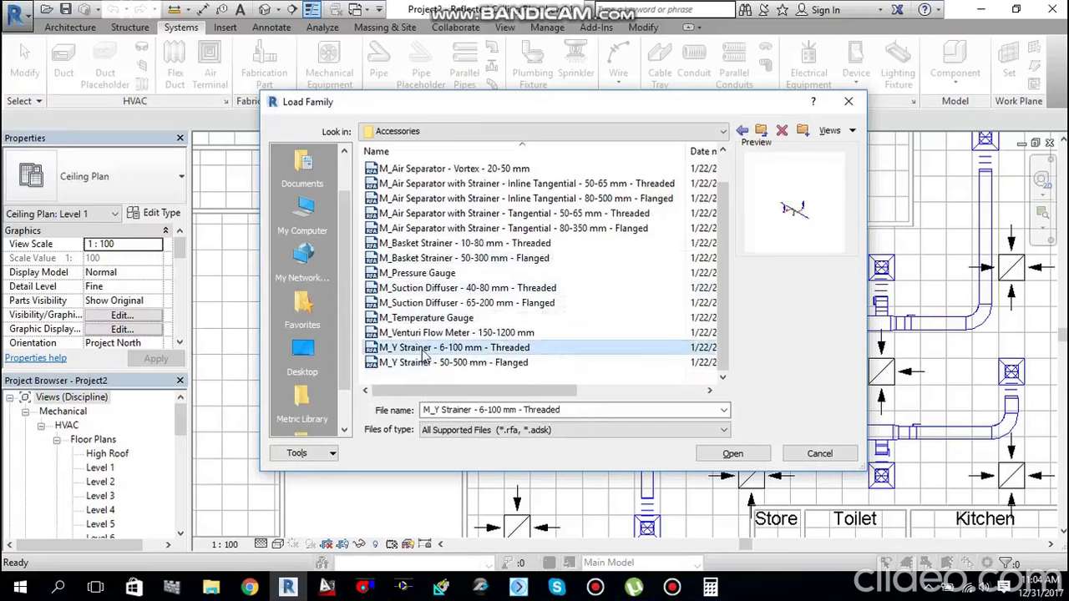
scroll(424, 311, up, 1)
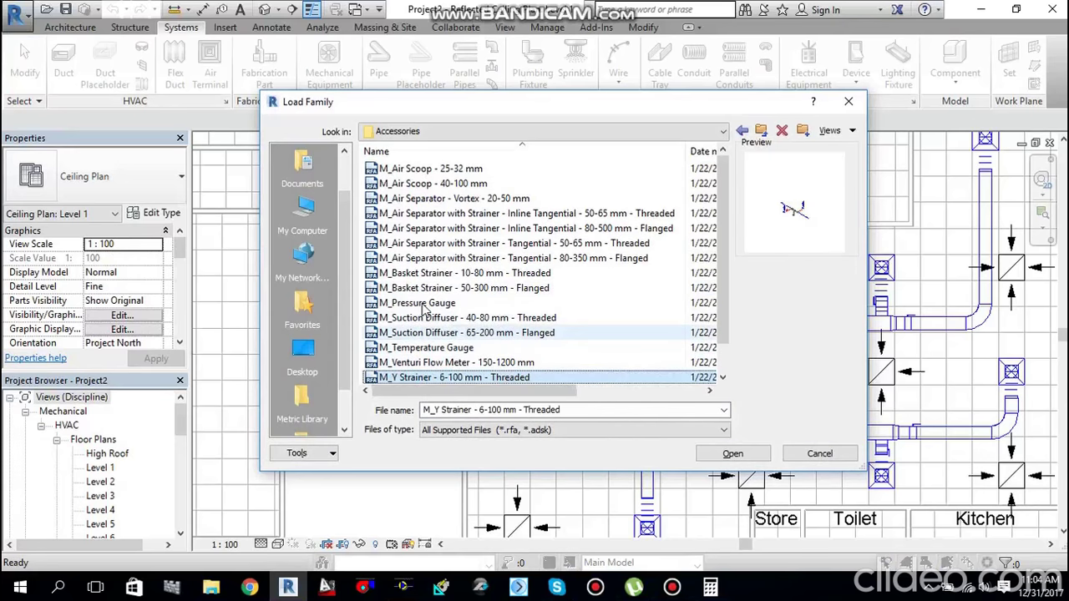
scroll(425, 310, down, 1)
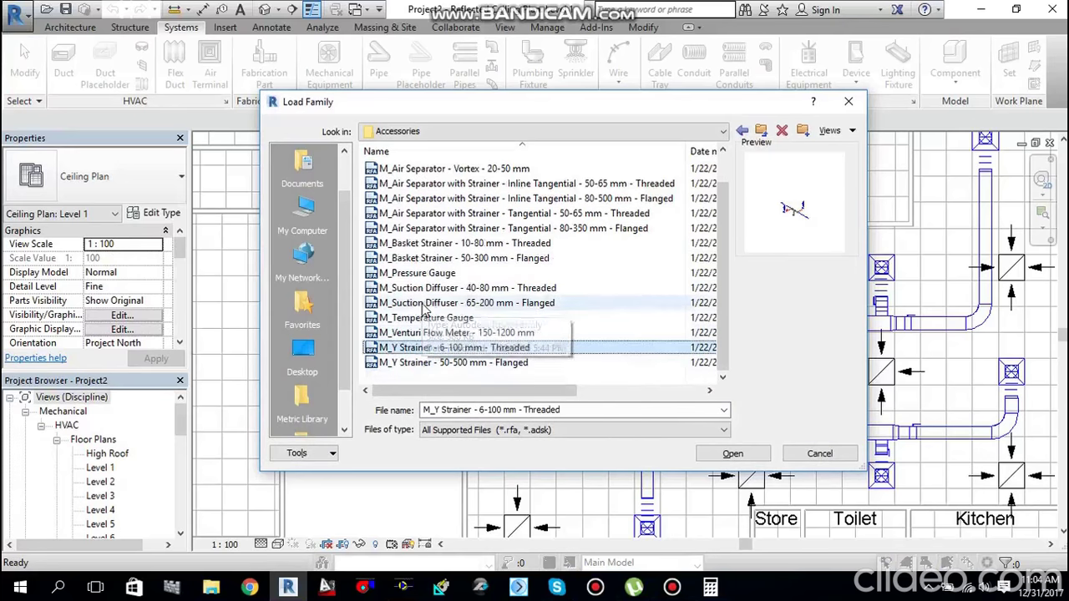
click(744, 453)
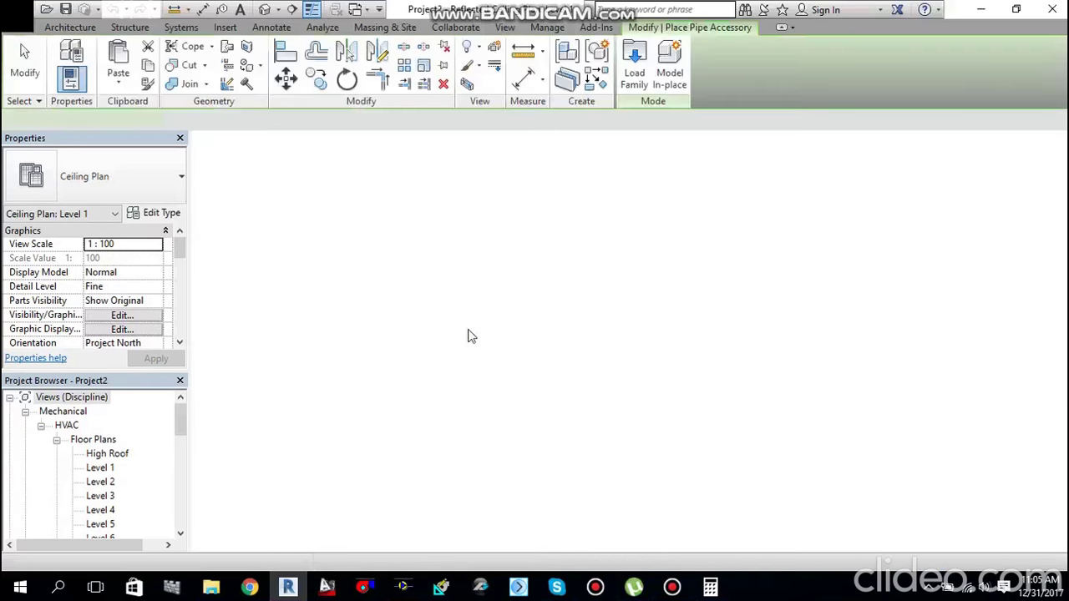
Step: Load the family M_Balancing Valve - Straight - 15-50 mm - Threaded from the library's Pipe, Valves, Balancing Valves folder
click(634, 63)
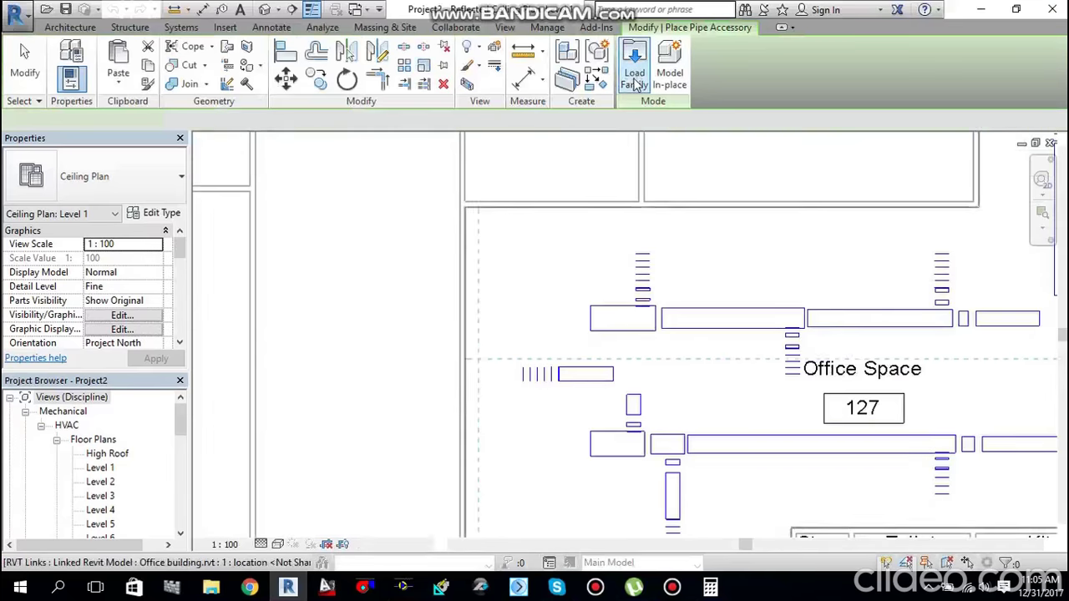
scroll(433, 356, down, 1)
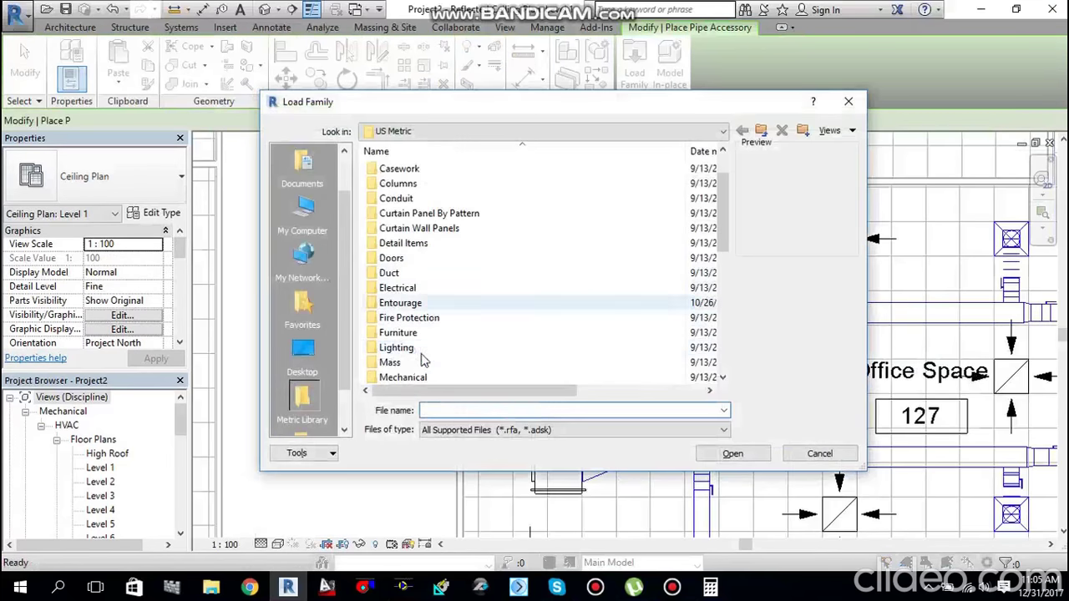
scroll(386, 335, down, 4)
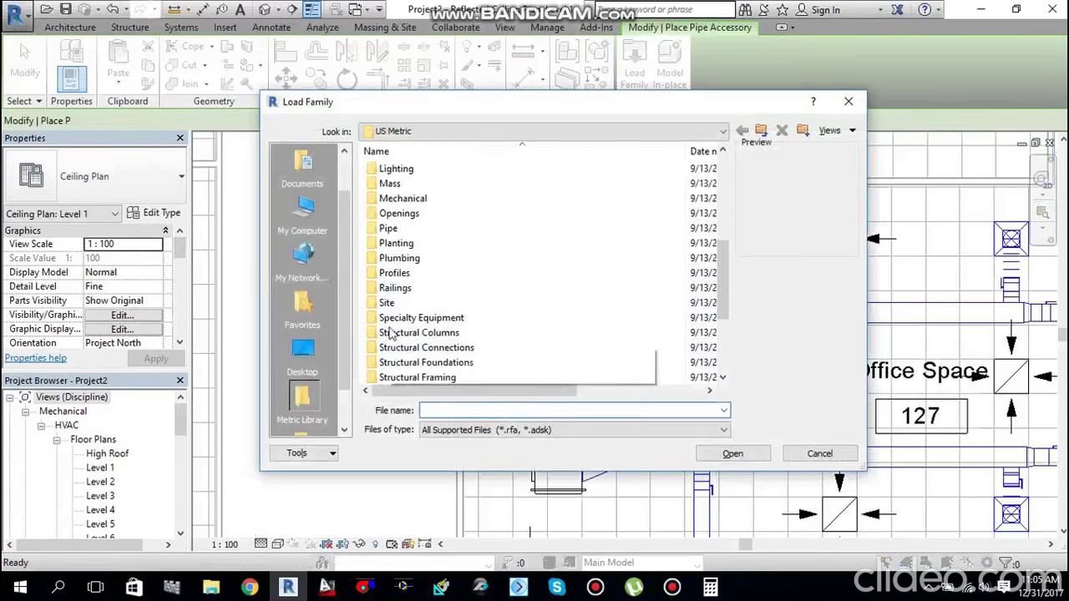
double_click(390, 233)
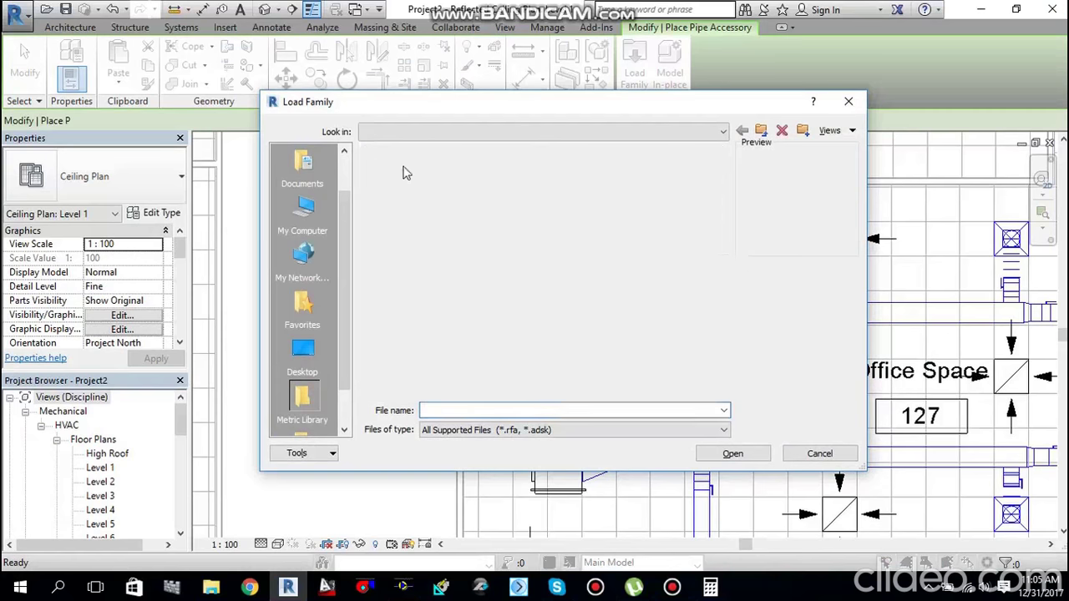
double_click(405, 170)
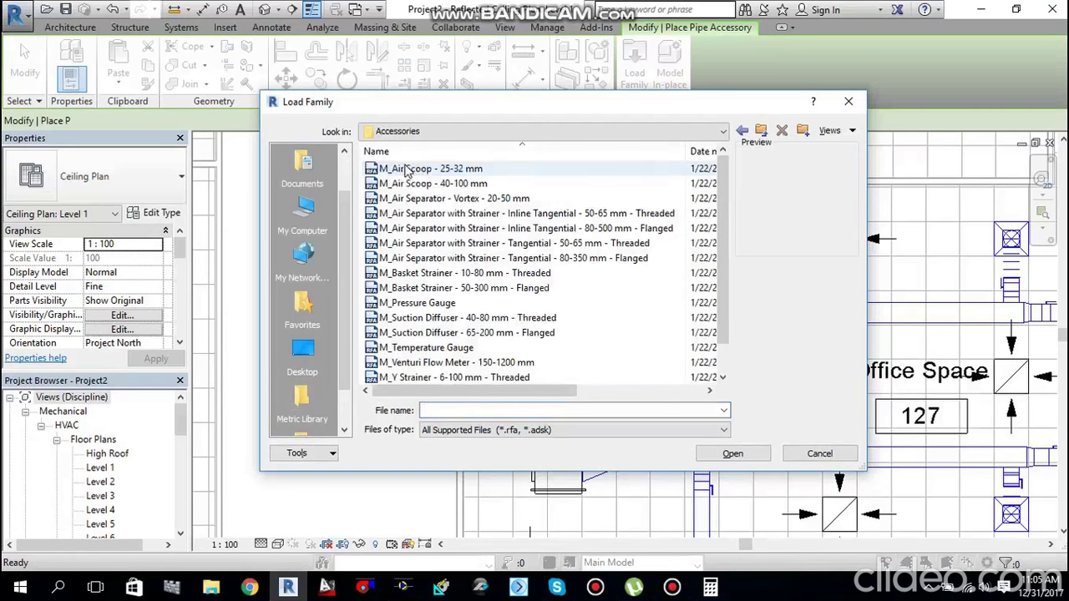
click(741, 130)
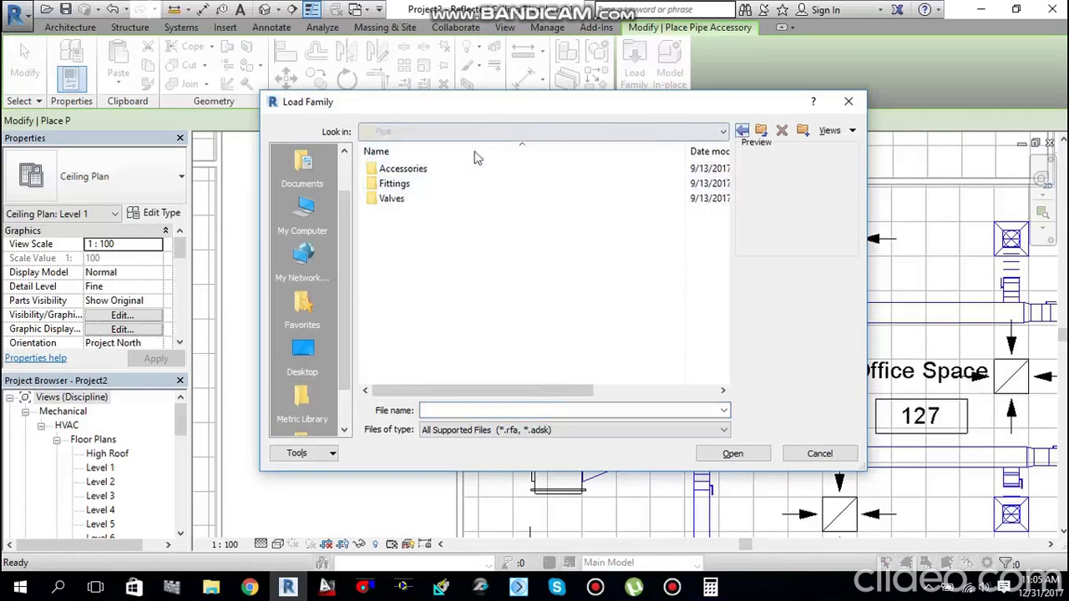
double_click(393, 199)
scroll(429, 271, down, 1)
scroll(428, 271, up, 1)
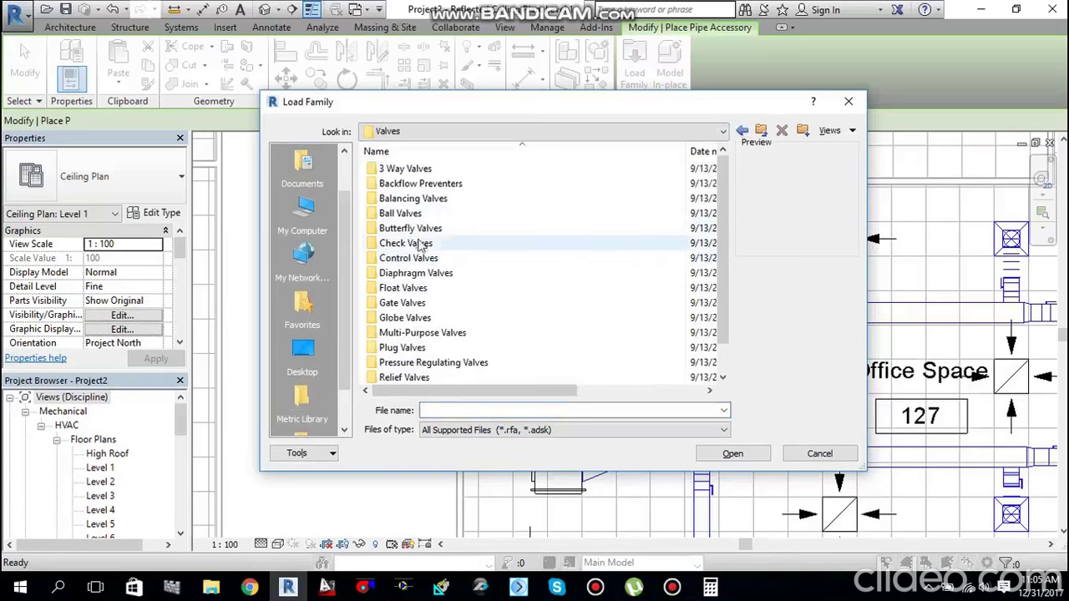
double_click(418, 200)
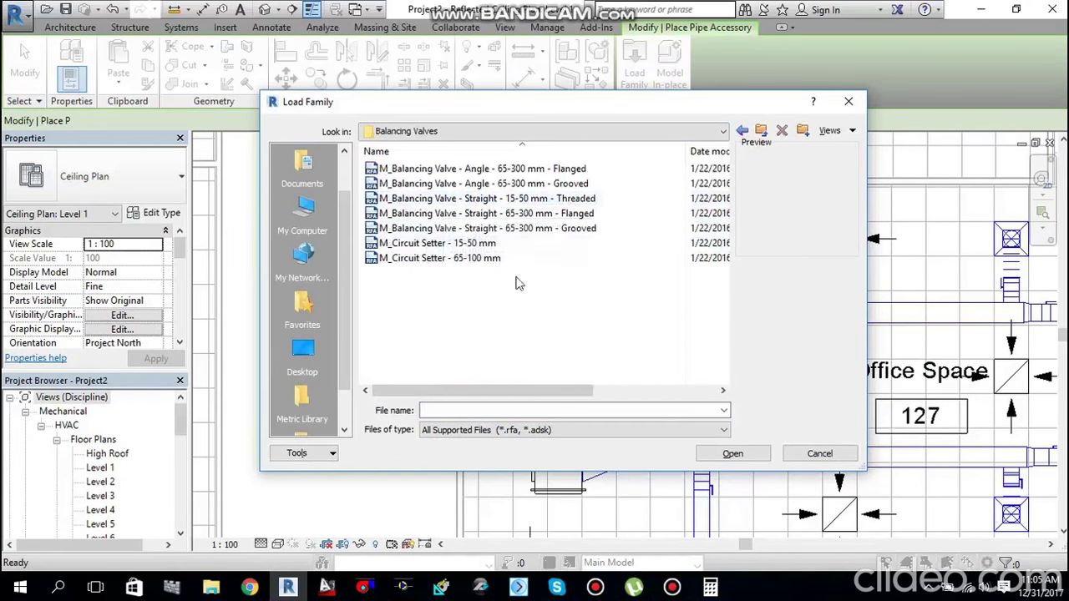
click(462, 199)
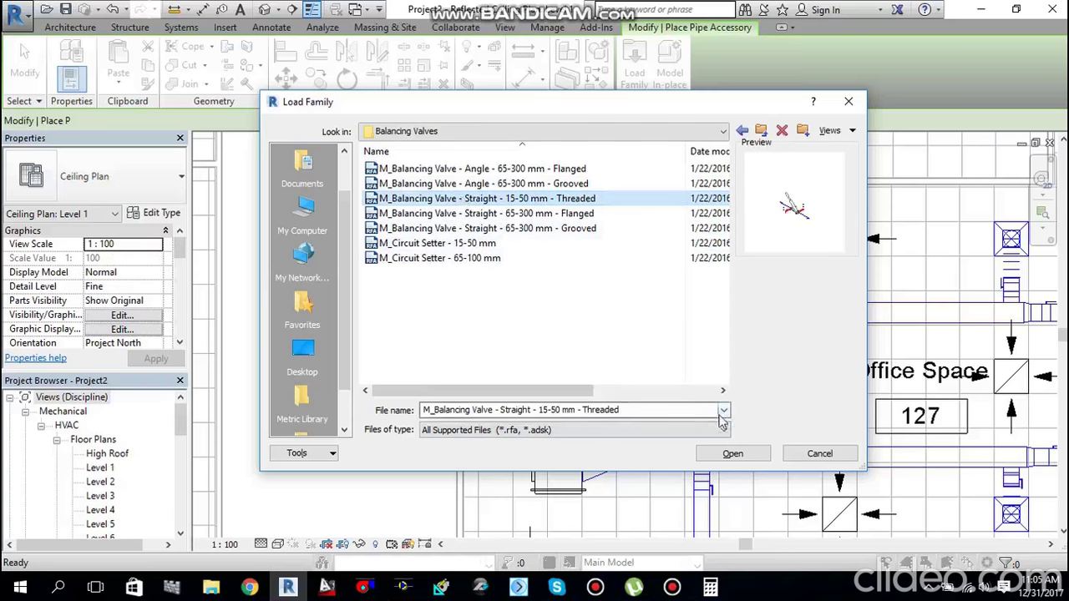
click(730, 454)
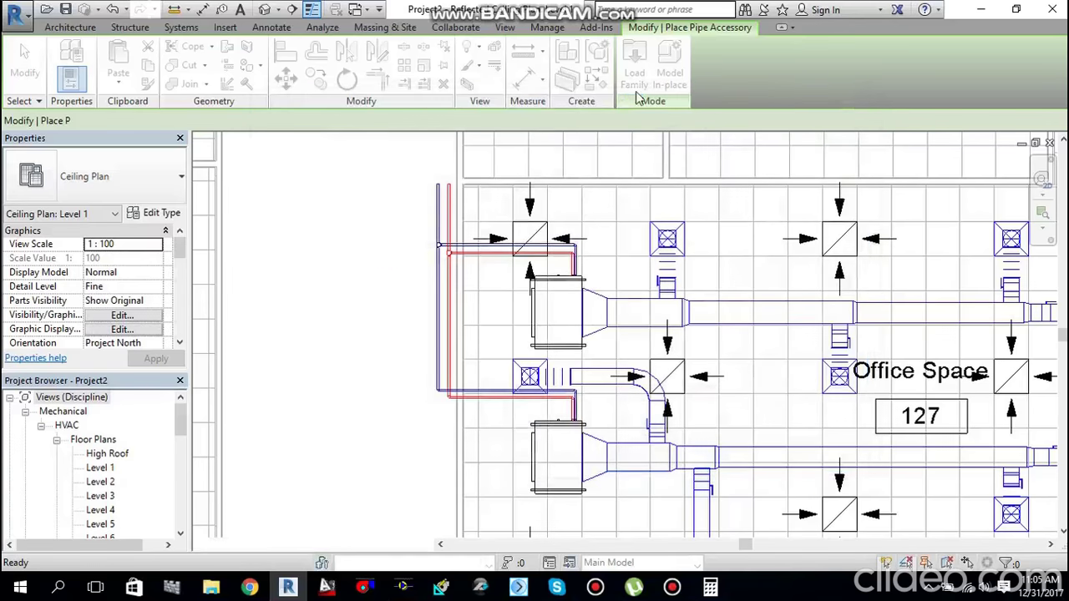
Step: Load the family M_Gate Valve - 50-300 mm from the library's Pipe, Valves, Gate Valves folder
click(635, 65)
scroll(407, 324, down, 2)
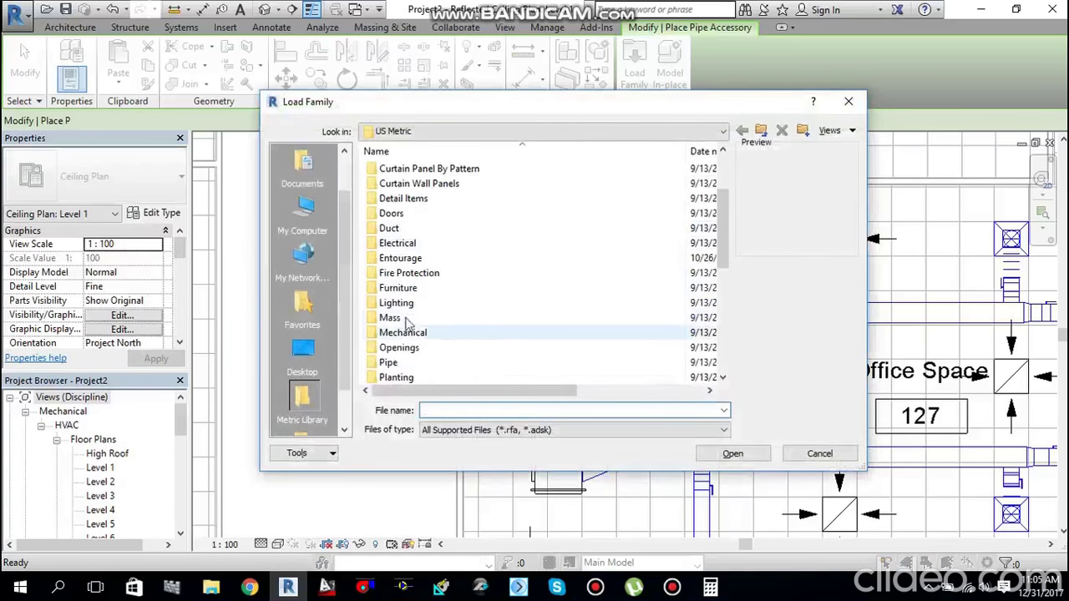
scroll(391, 324, down, 2)
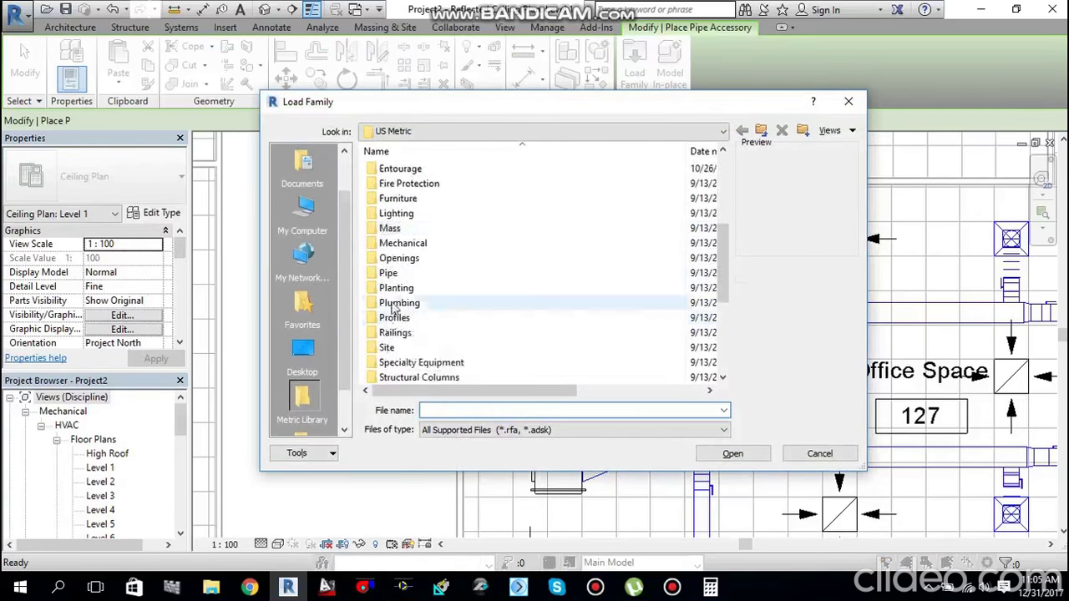
double_click(391, 273)
double_click(392, 184)
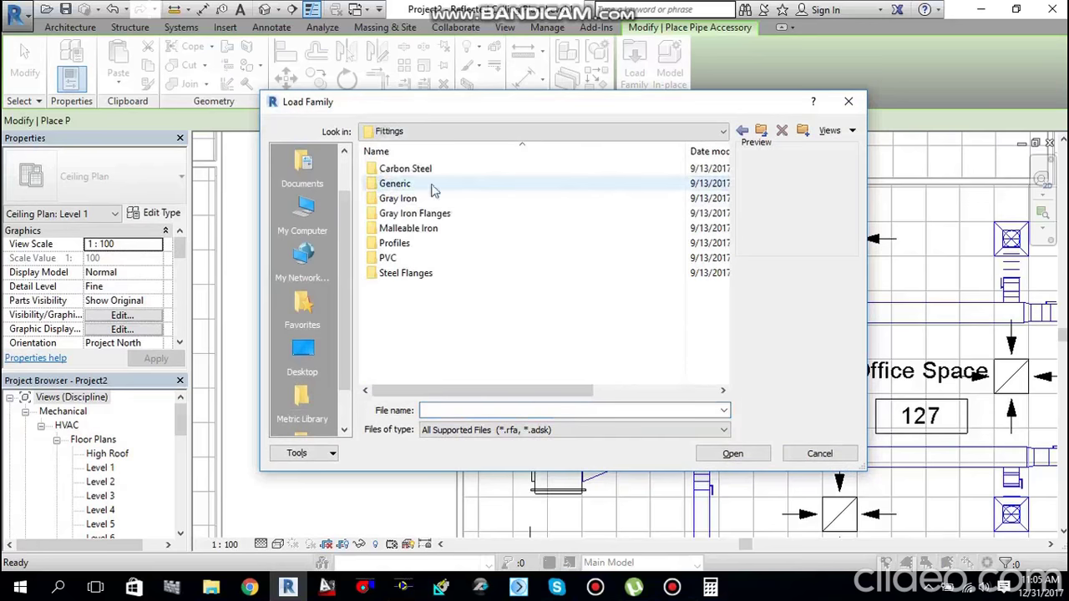
click(741, 132)
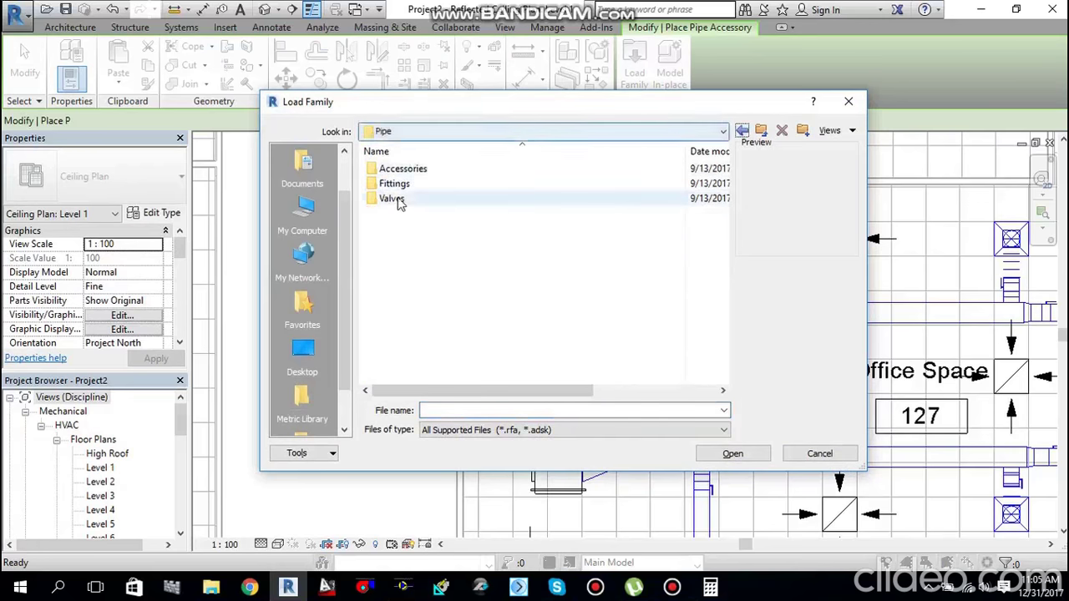
double_click(397, 199)
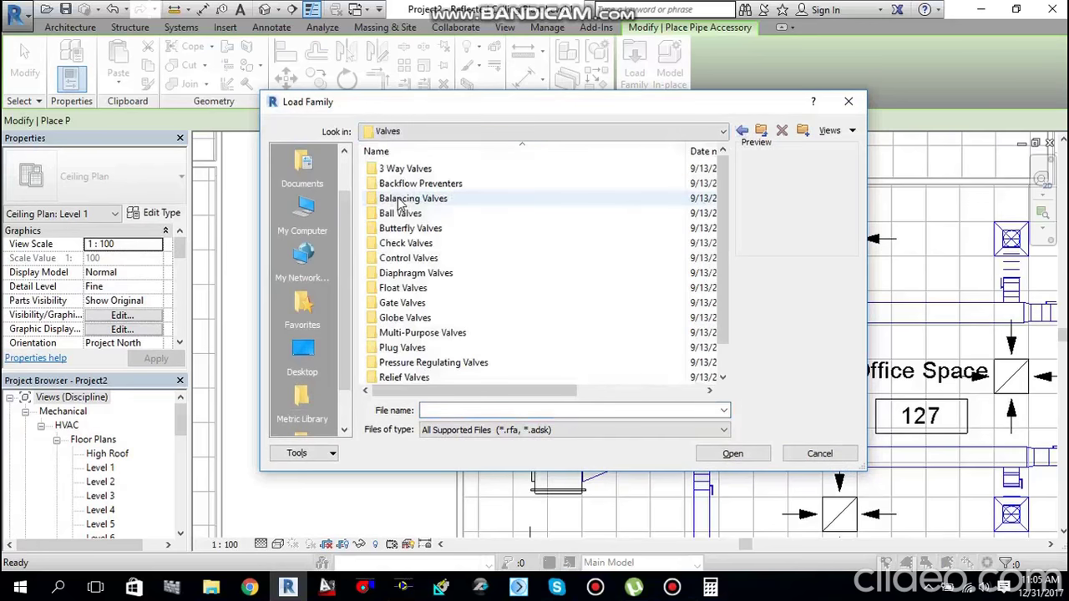
double_click(402, 302)
click(430, 170)
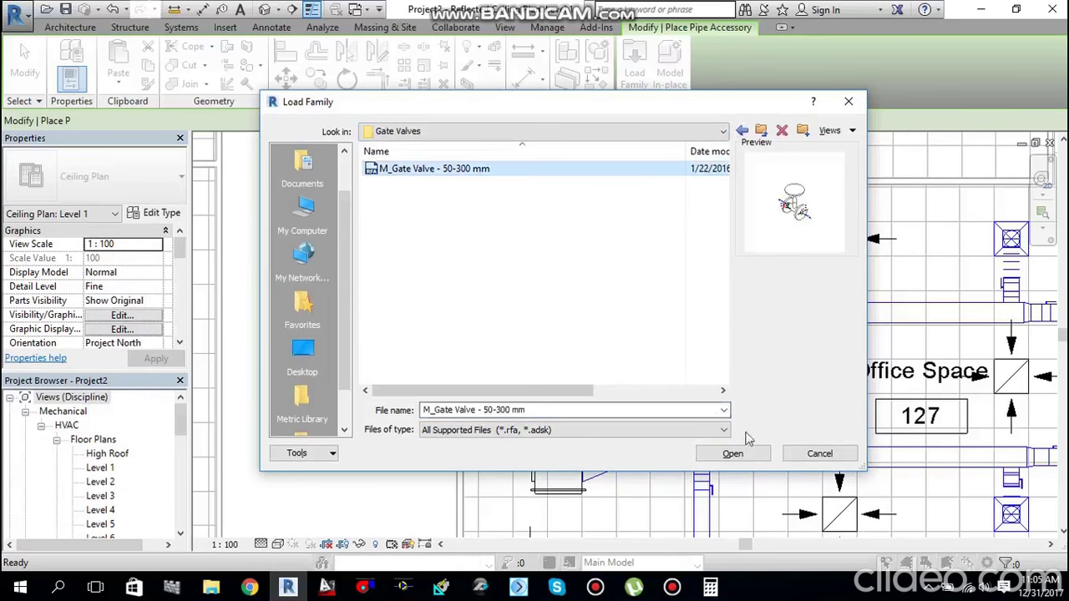
click(732, 453)
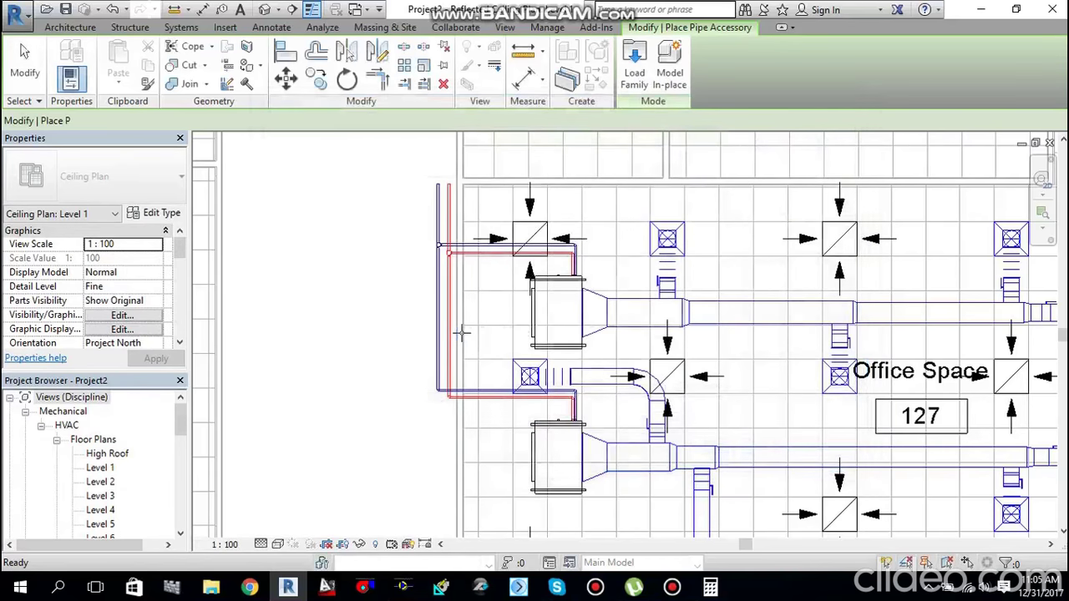
Step: Load the family M_Motor Control Valve - 15-50 mm from the library's Pipe, Valves, Control Valves folder
click(634, 63)
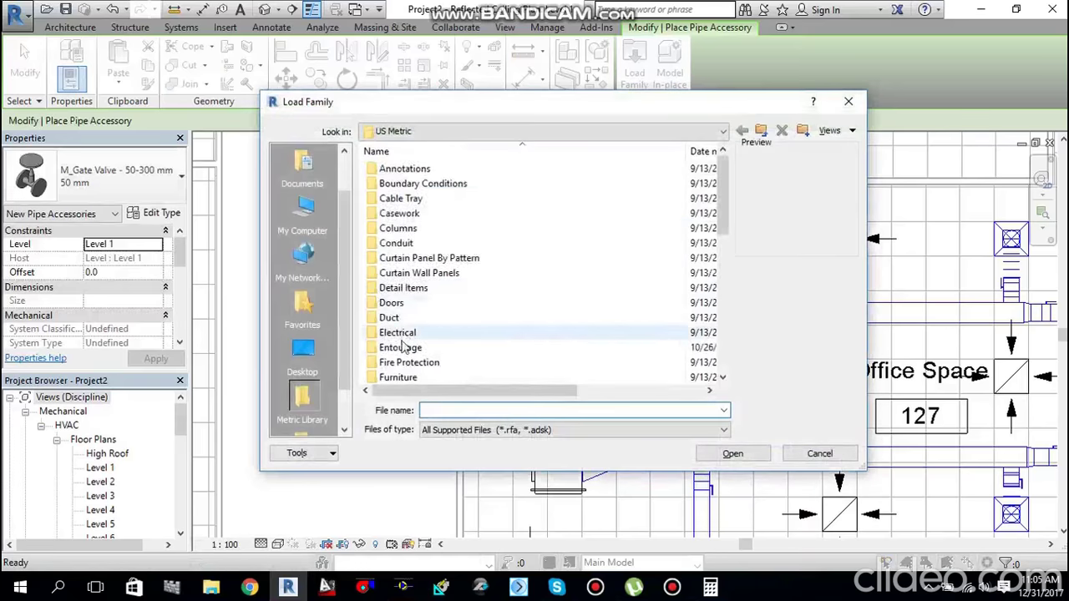
scroll(404, 346, down, 4)
scroll(409, 351, down, 4)
scroll(409, 310, up, 2)
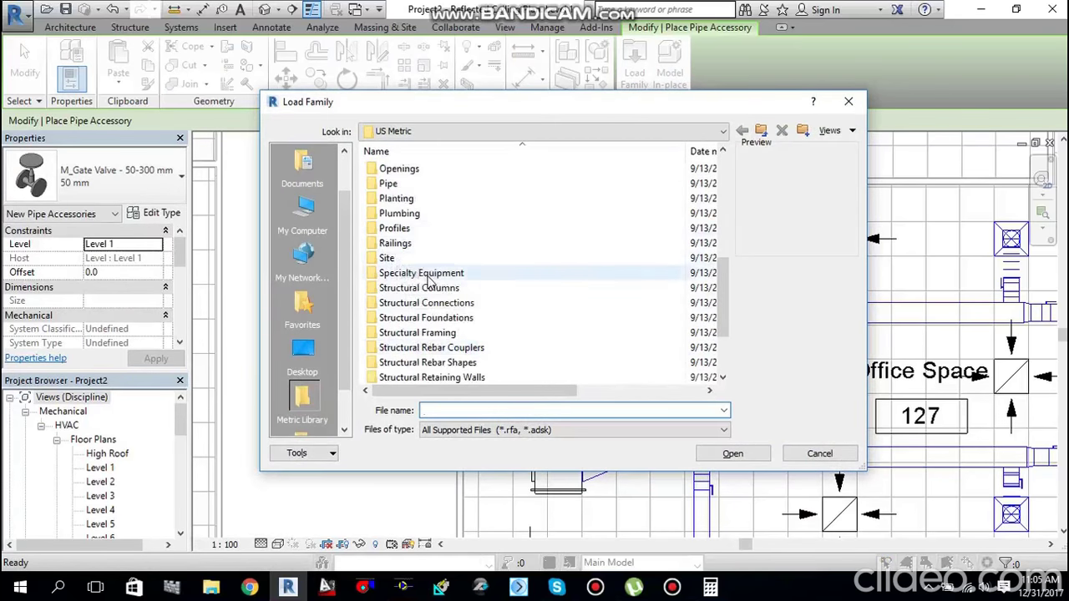
double_click(394, 185)
double_click(401, 199)
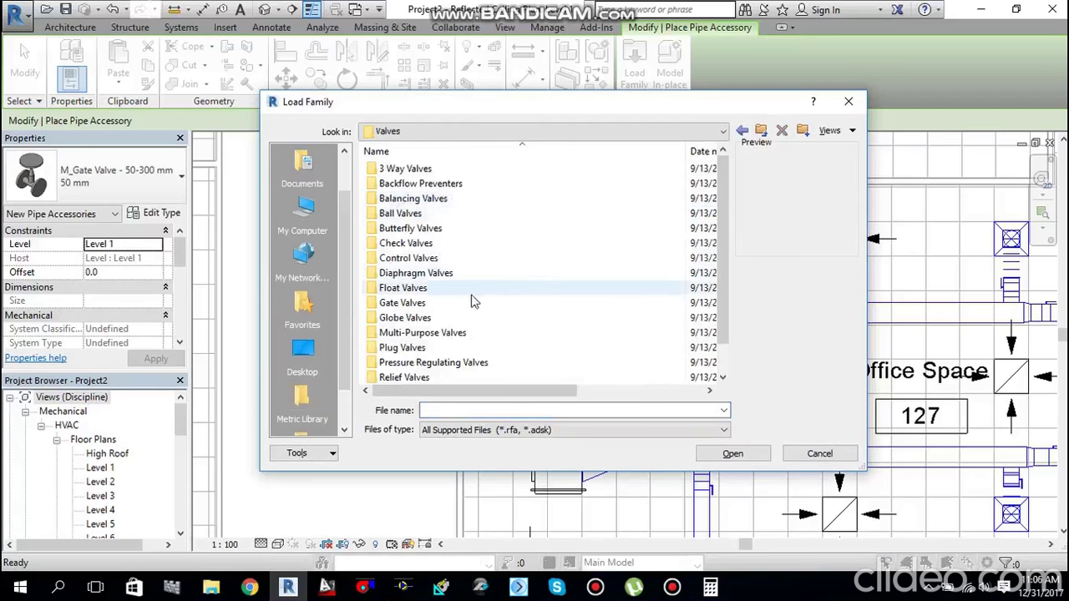
click(420, 264)
double_click(420, 263)
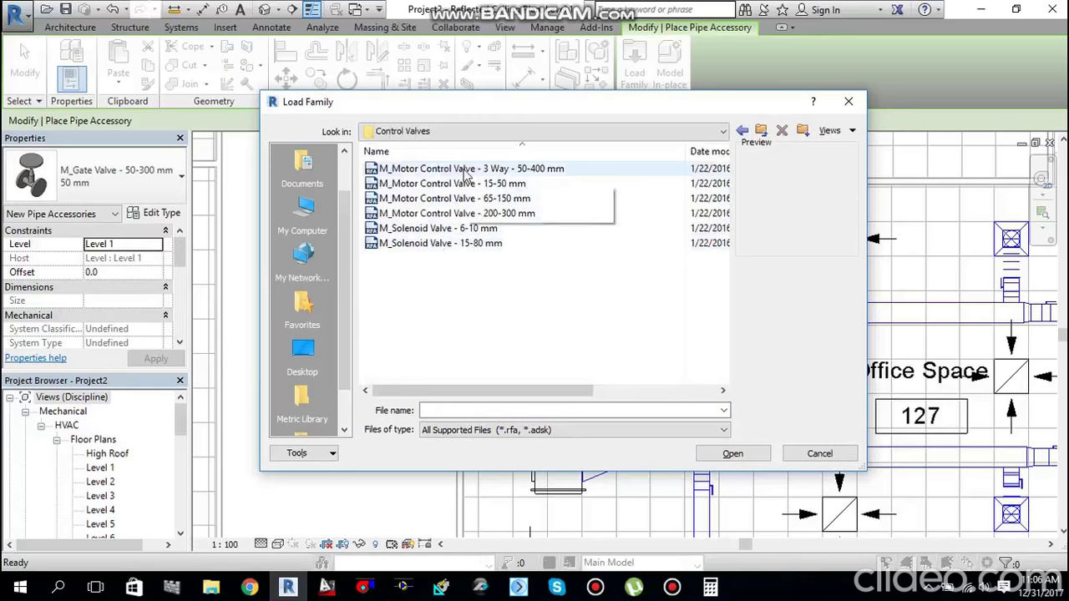
click(409, 183)
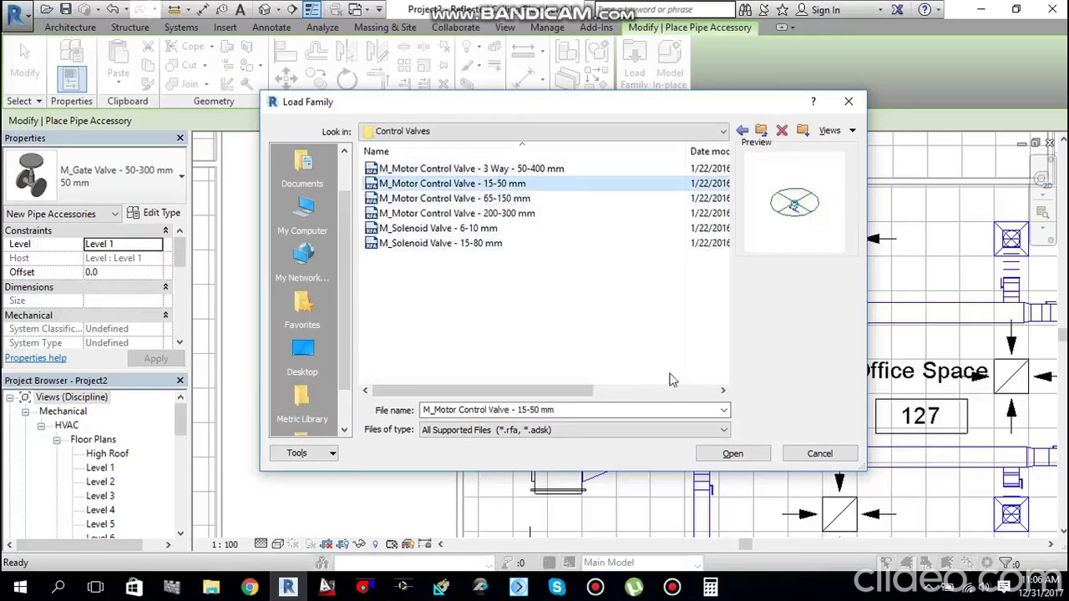
click(735, 456)
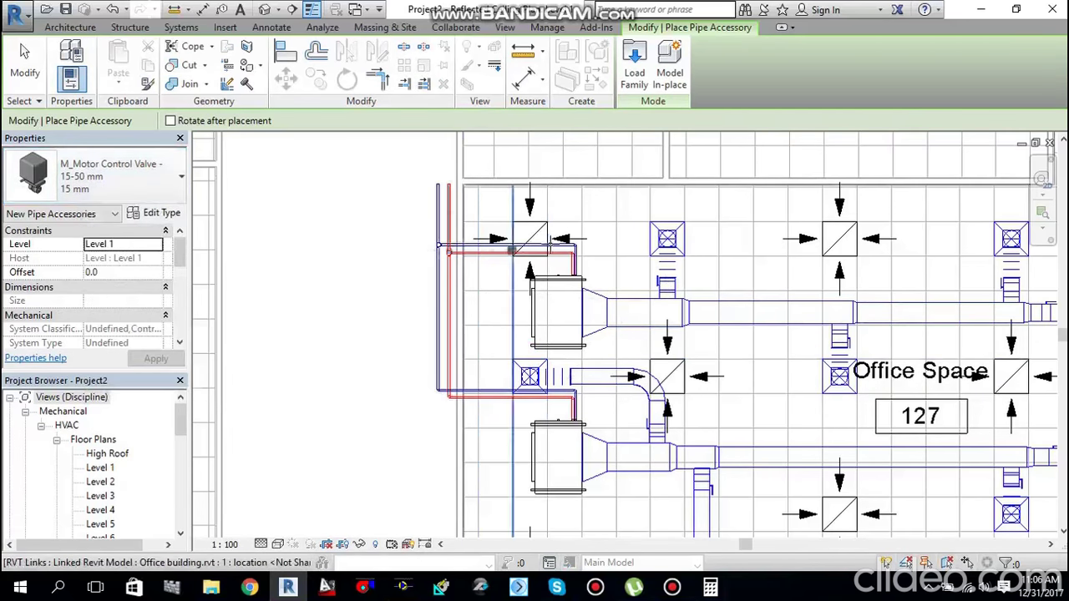
Step: Place a 32 mm M_Motor Control Valve - 15-50 mm on the red pipe of the upper fan coil unit, near its elbow
scroll(551, 244, up, 1)
scroll(568, 252, up, 3)
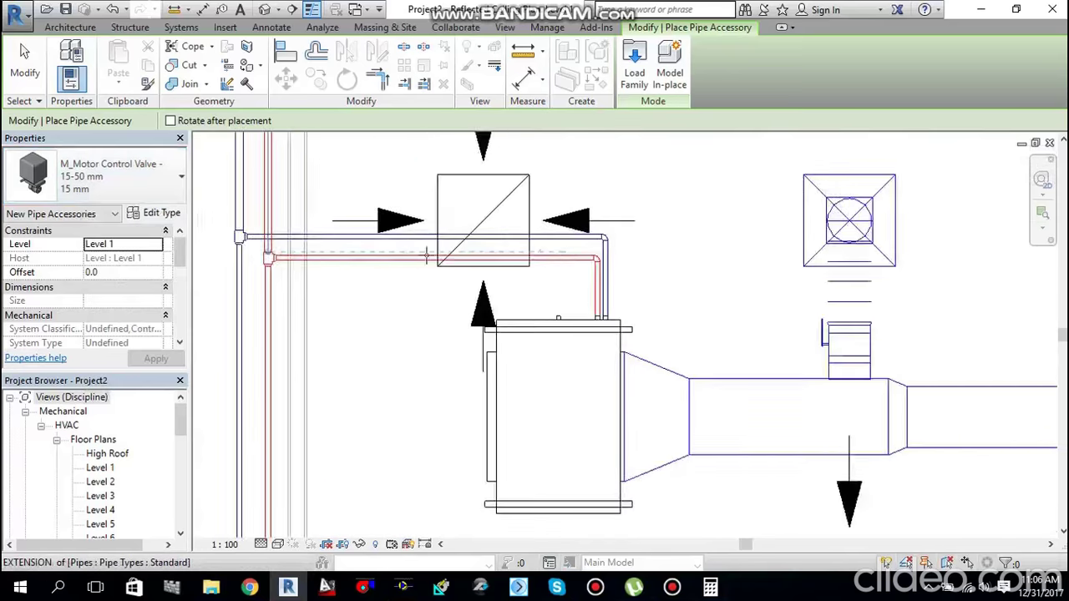
click(161, 213)
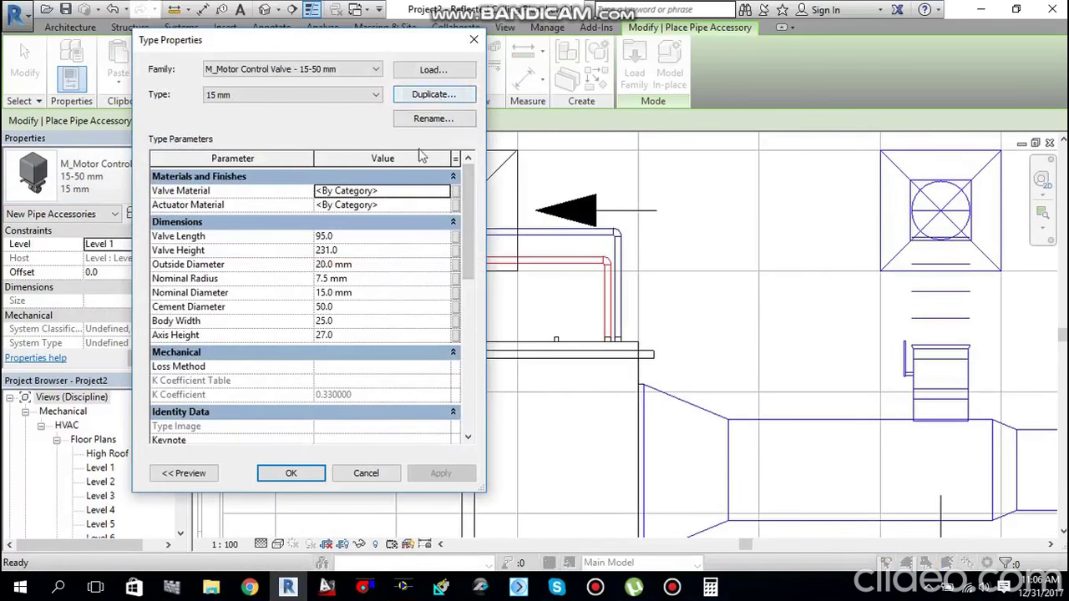
click(366, 474)
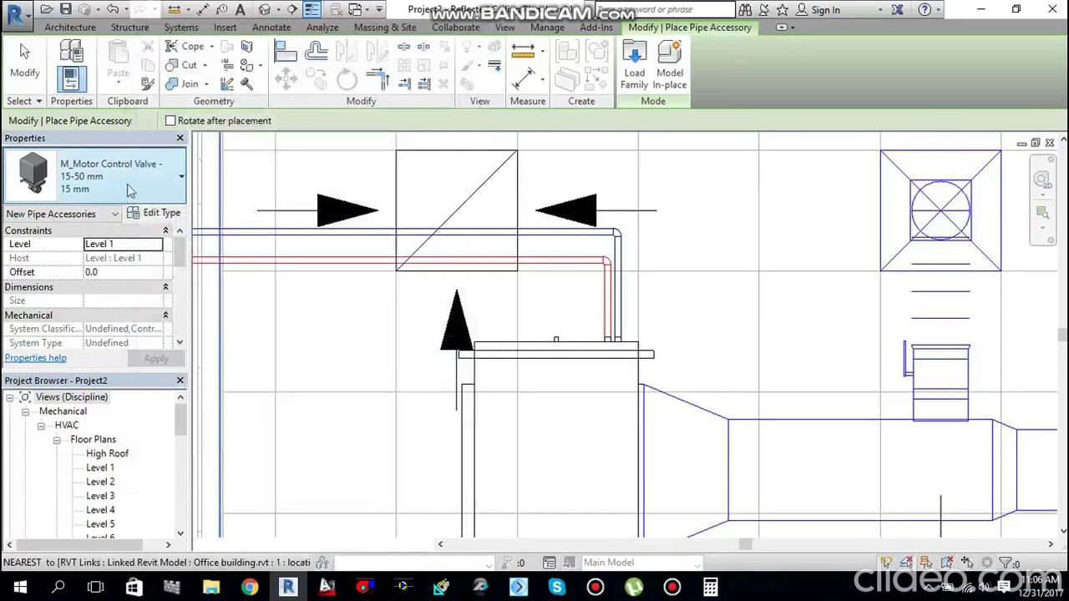
click(129, 191)
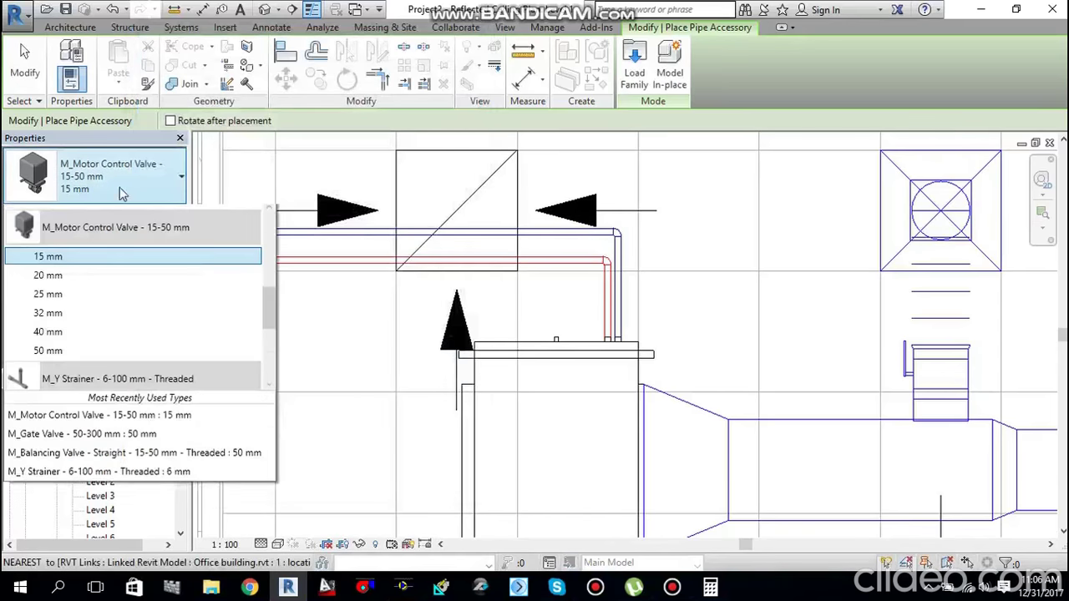
click(50, 337)
scroll(391, 303, down, 2)
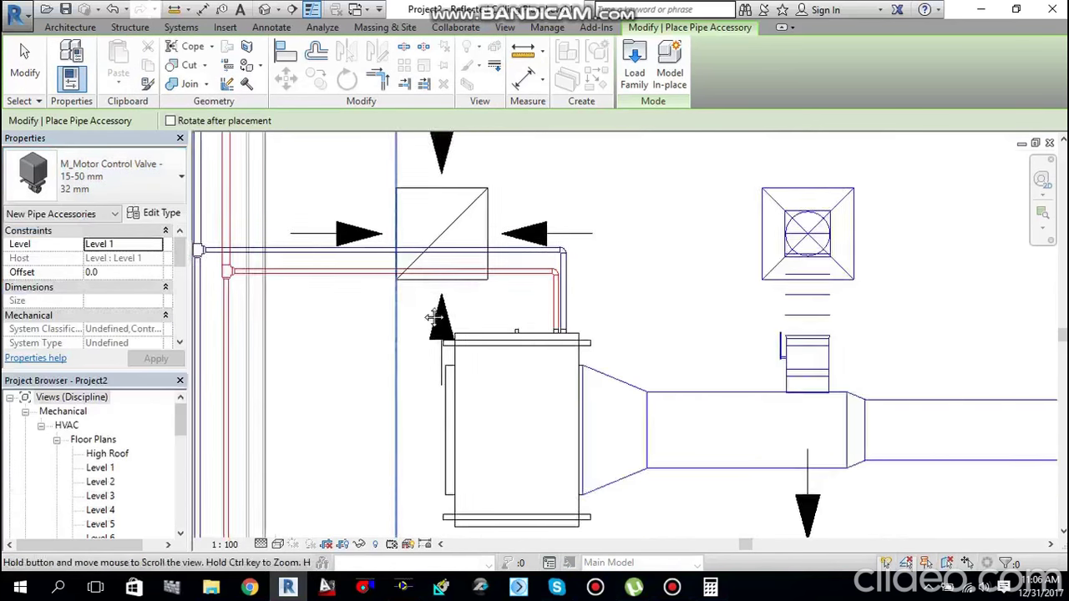
middle_drag(433, 316, 509, 292)
scroll(562, 277, up, 2)
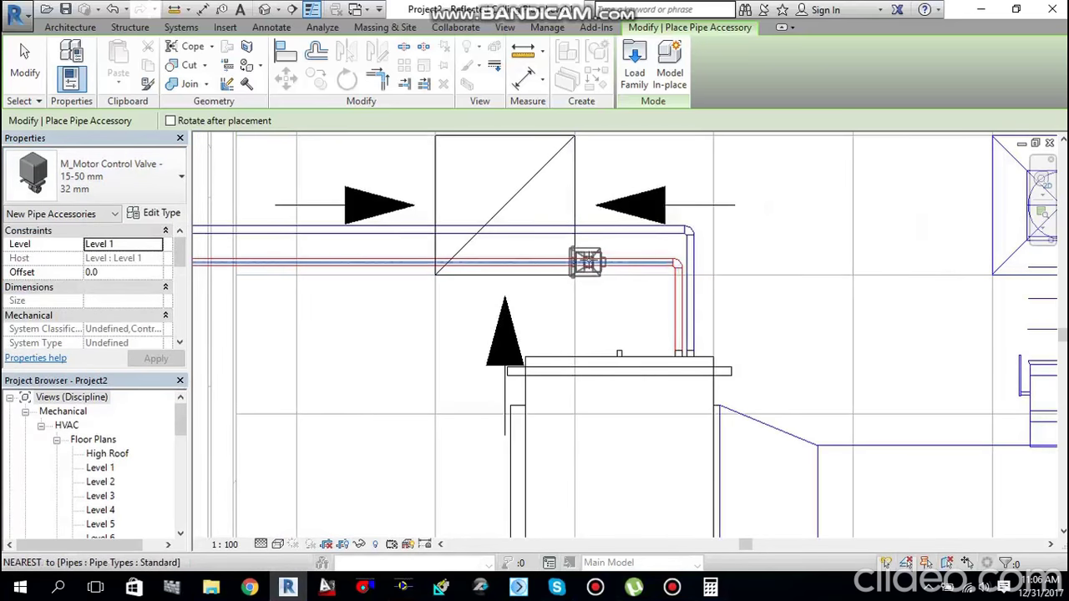
click(587, 262)
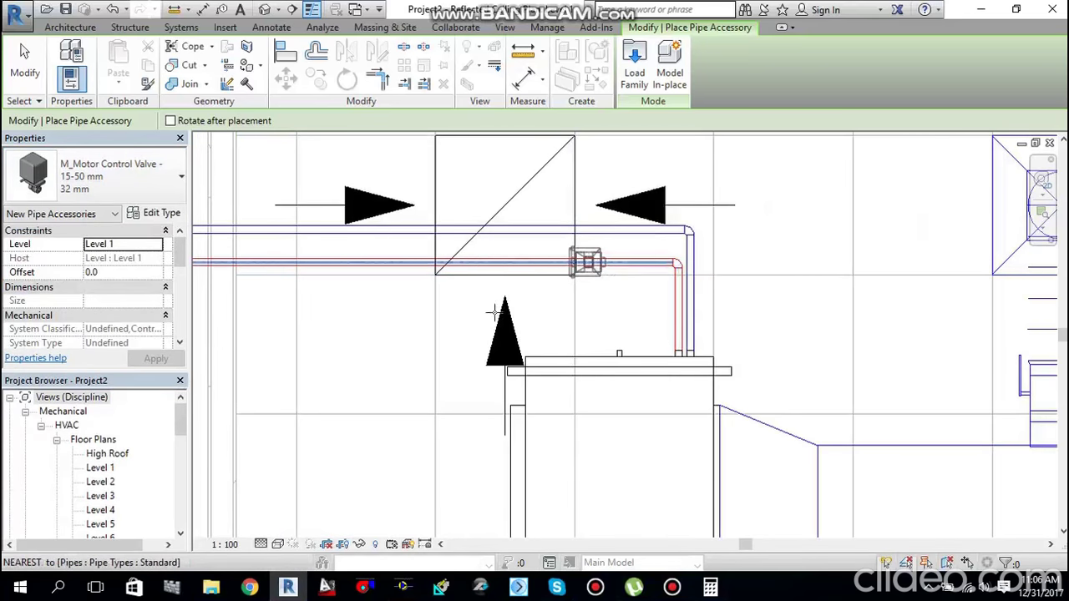
Step: Place another 32 mm motor control valve on the red pipe of the lower fan coil unit and finish the placement
scroll(509, 334, down, 2)
middle_drag(508, 334, 526, 218)
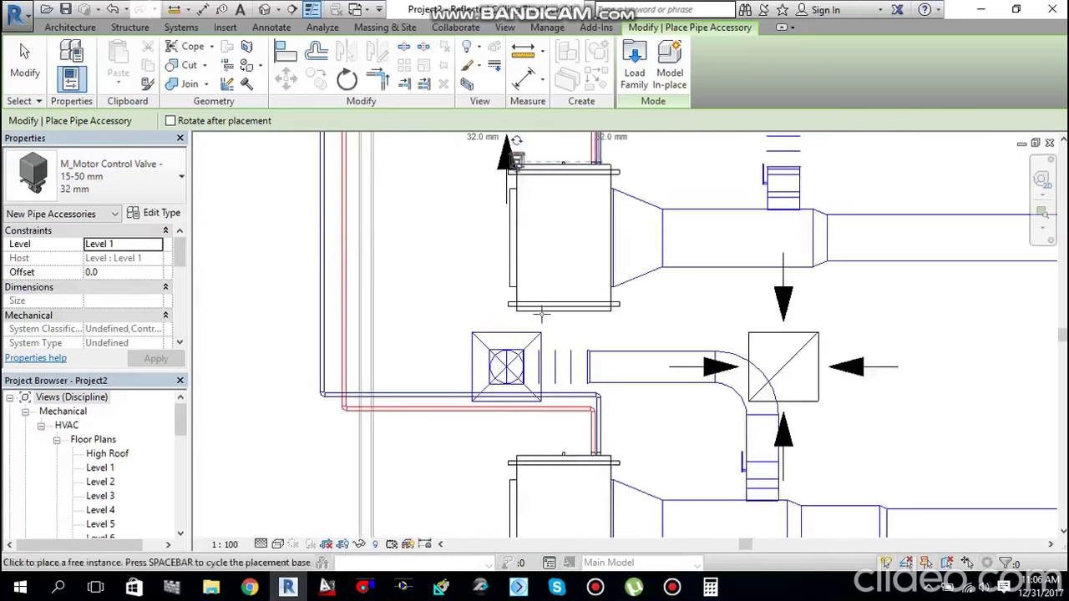
scroll(548, 389, up, 4)
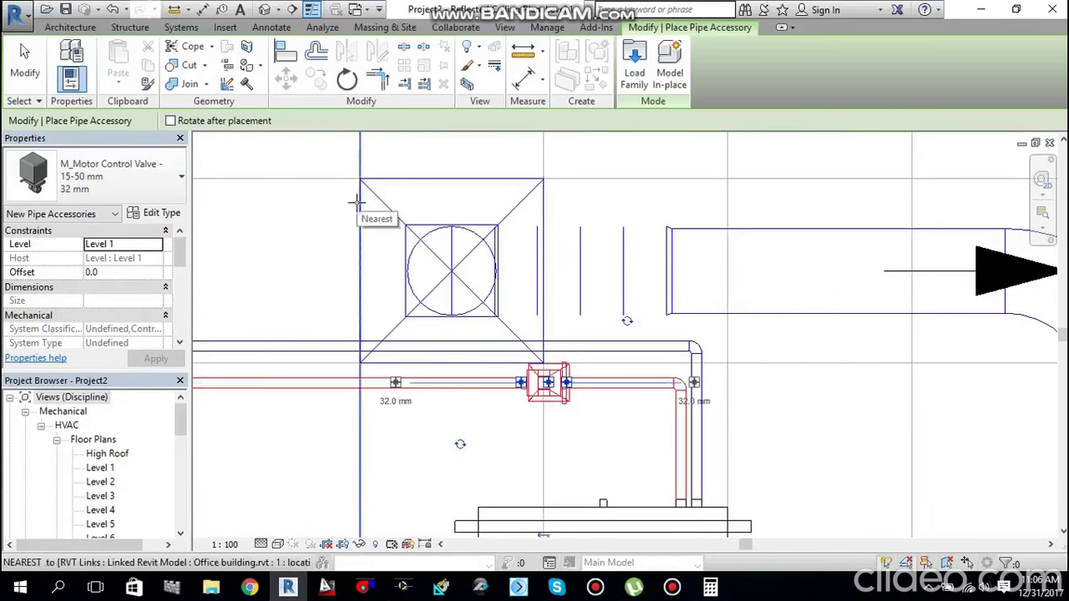
key(Escape)
key(Escape)
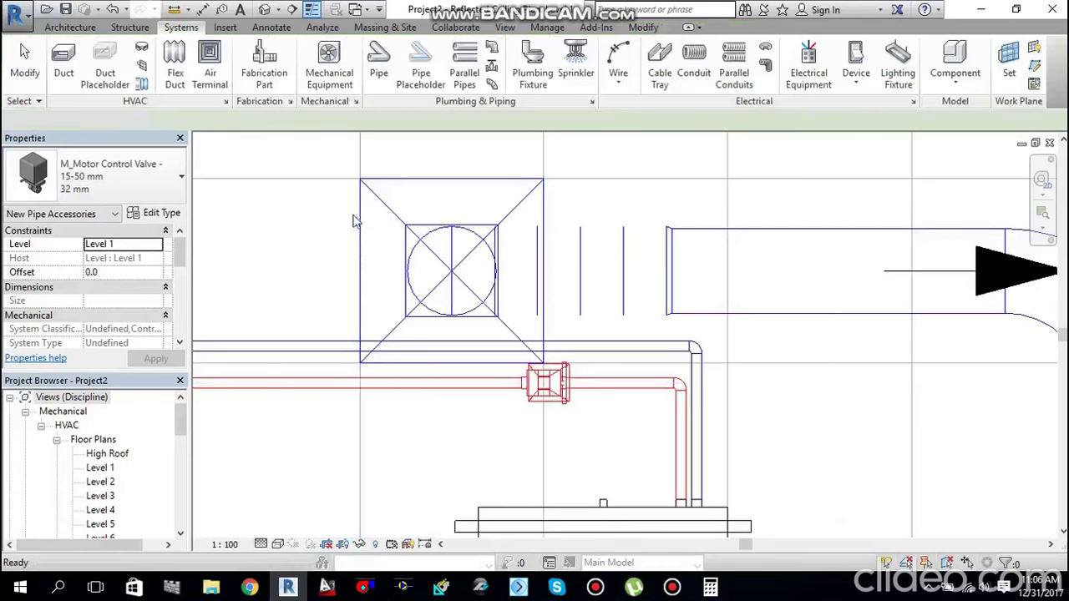
scroll(359, 225, down, 5)
middle_drag(359, 225, 524, 322)
scroll(520, 288, down, 2)
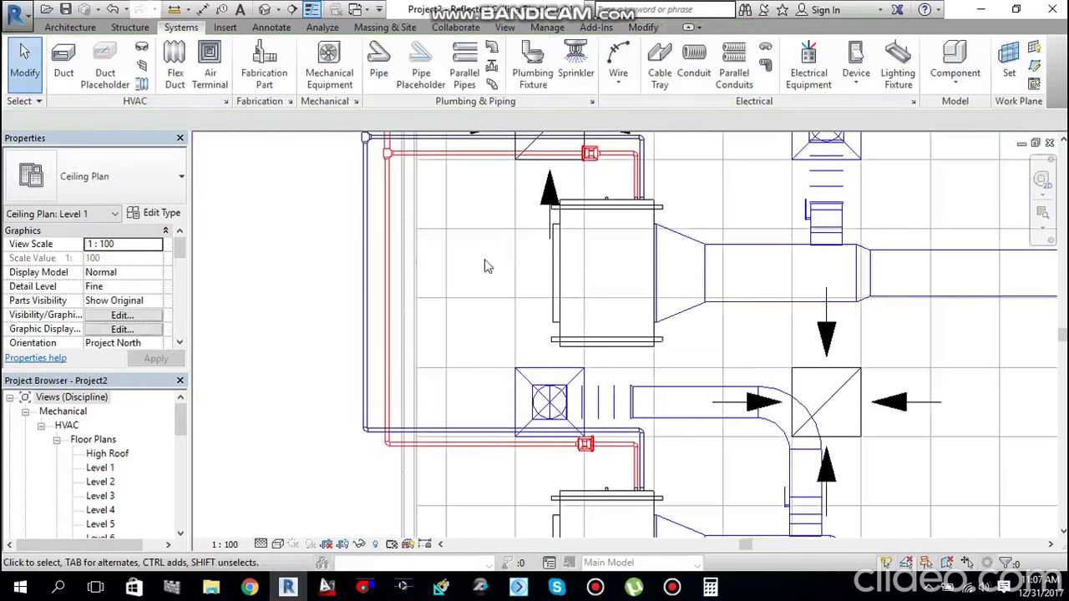
Step: Start placing a pipe accessory, duplicate the M_Gate Valve - 50-300 mm family's 50 mm type as 32 mm, and set its nominal diameter to 32 mm
click(492, 66)
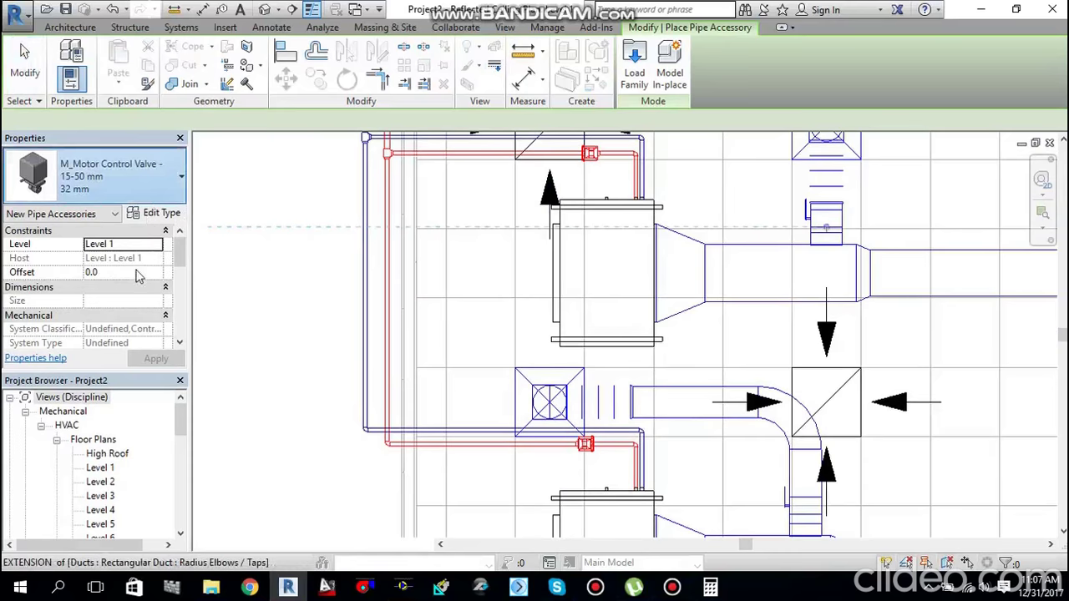
scroll(132, 312, up, 5)
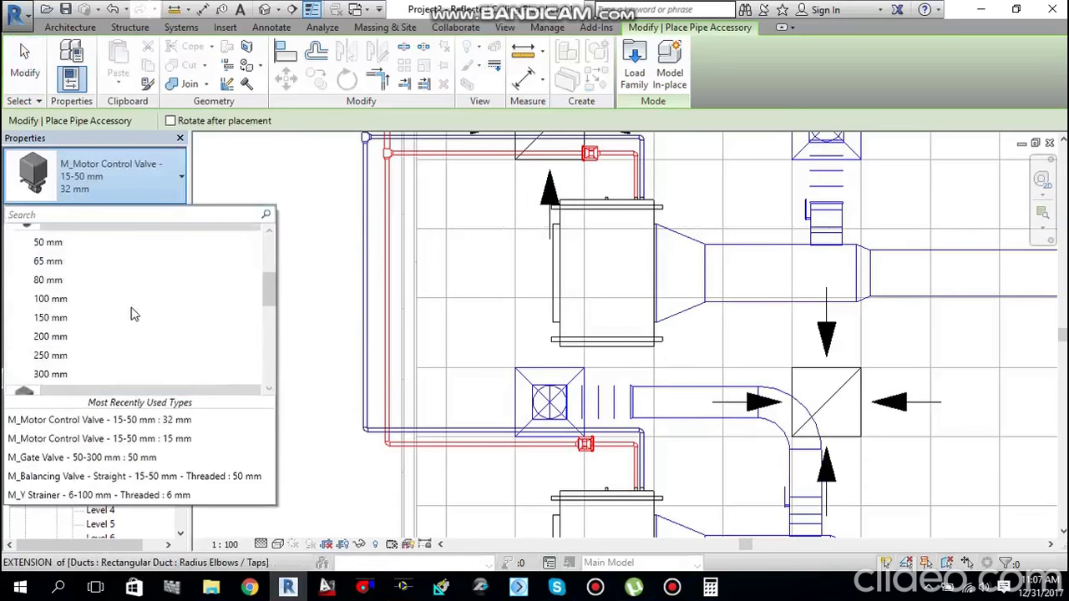
scroll(131, 312, up, 1)
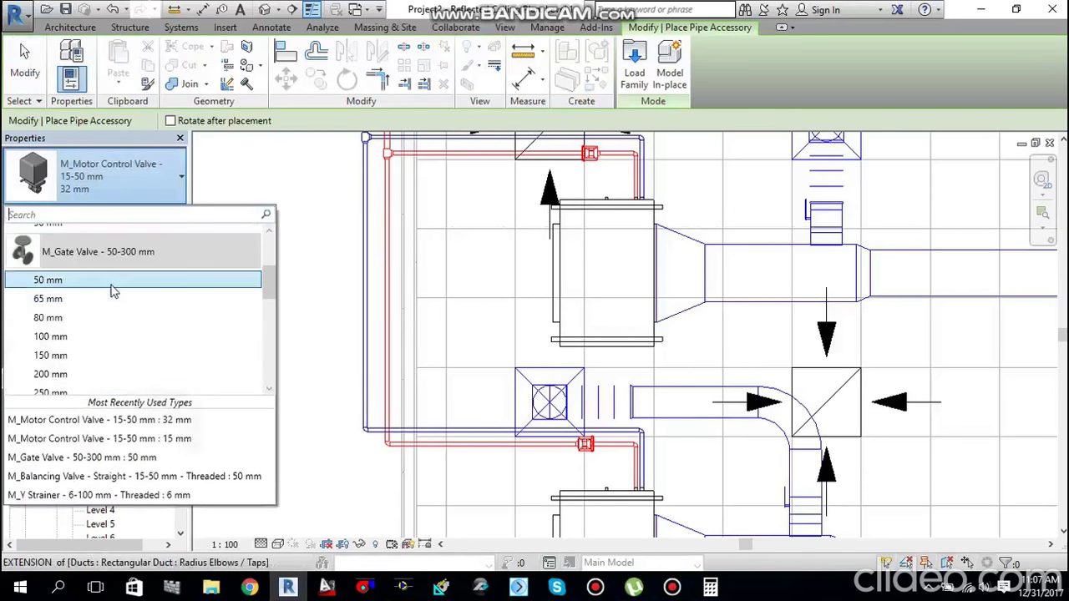
scroll(115, 303, down, 1)
scroll(114, 316, up, 1)
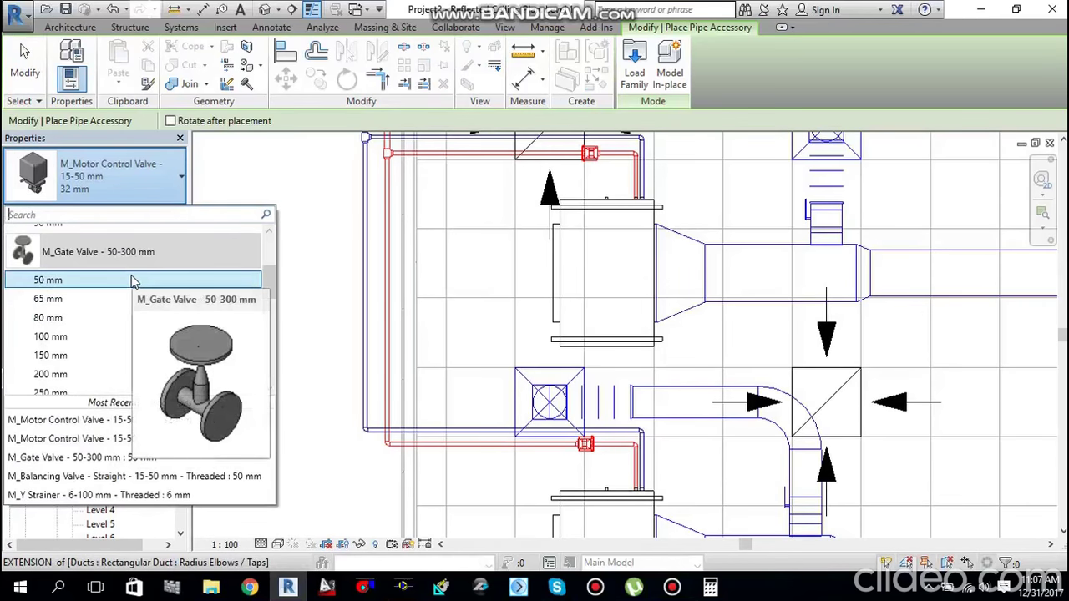
click(63, 282)
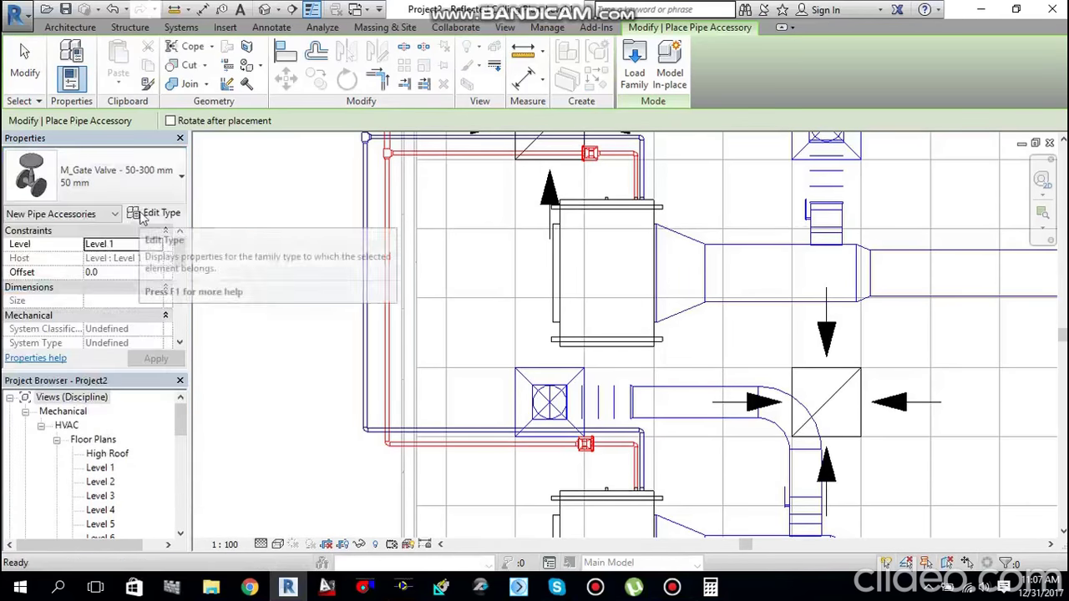
click(147, 214)
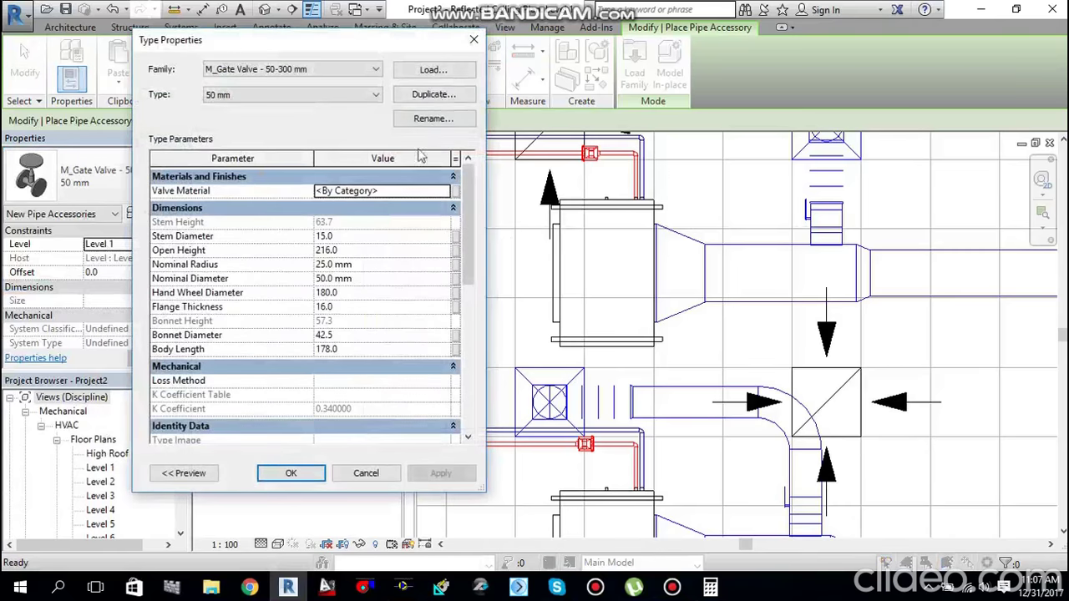
click(433, 95)
click(293, 148)
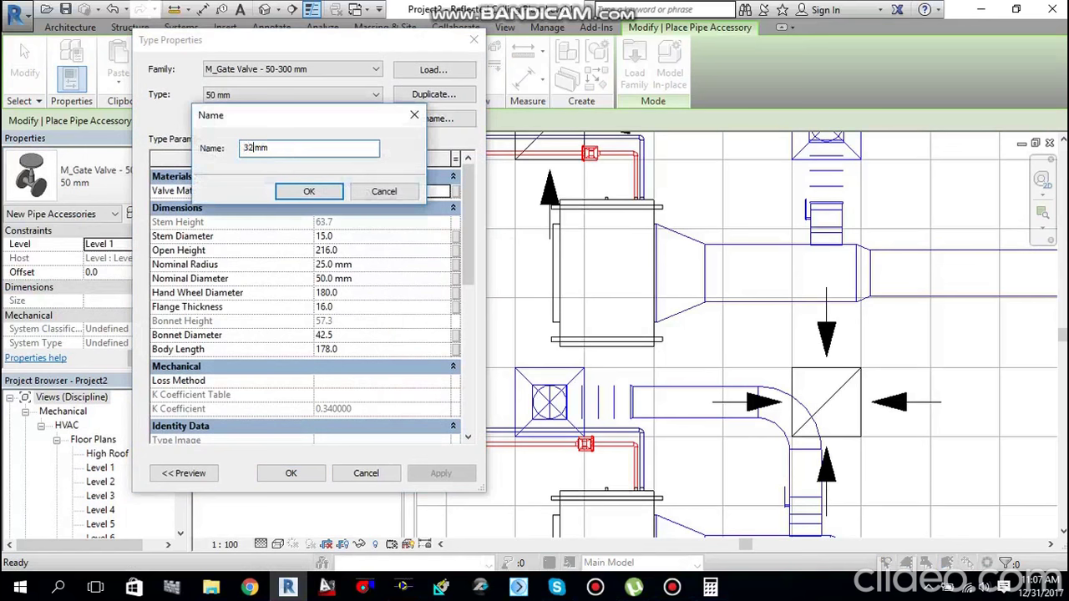
click(324, 191)
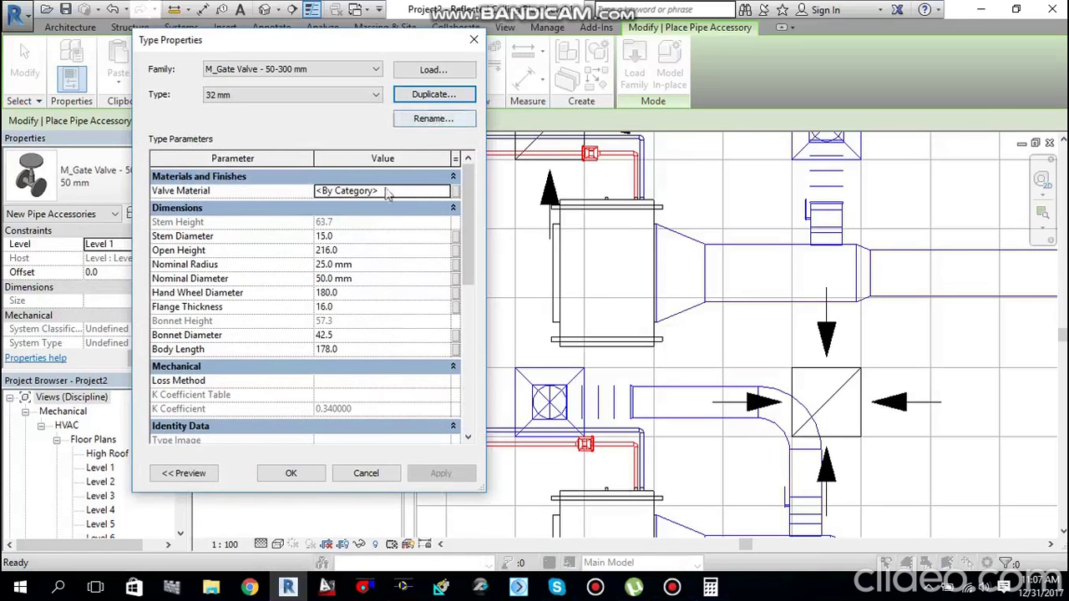
click(354, 281)
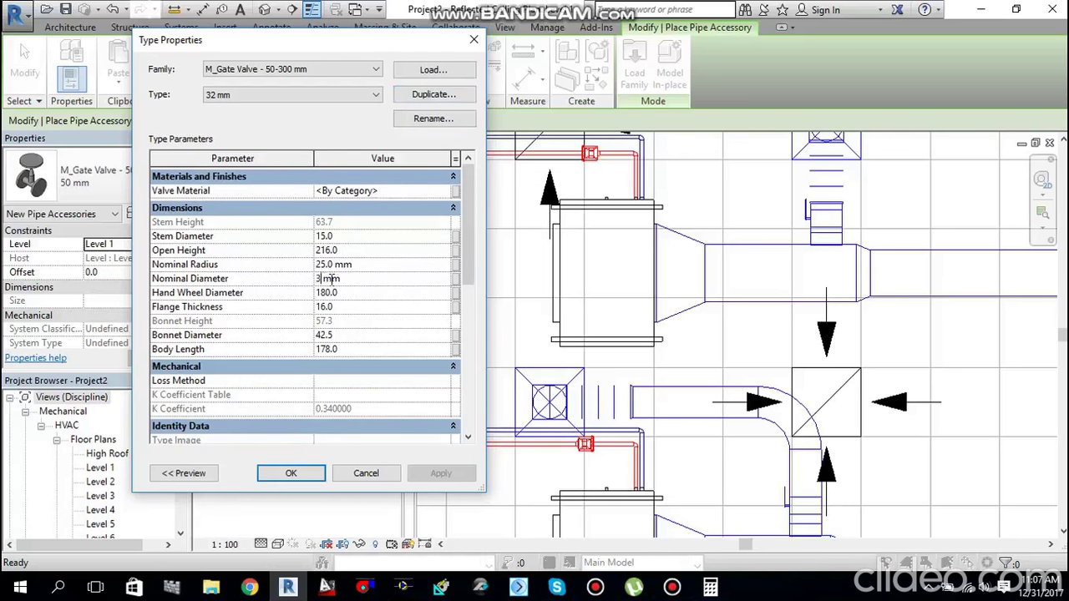
click(305, 480)
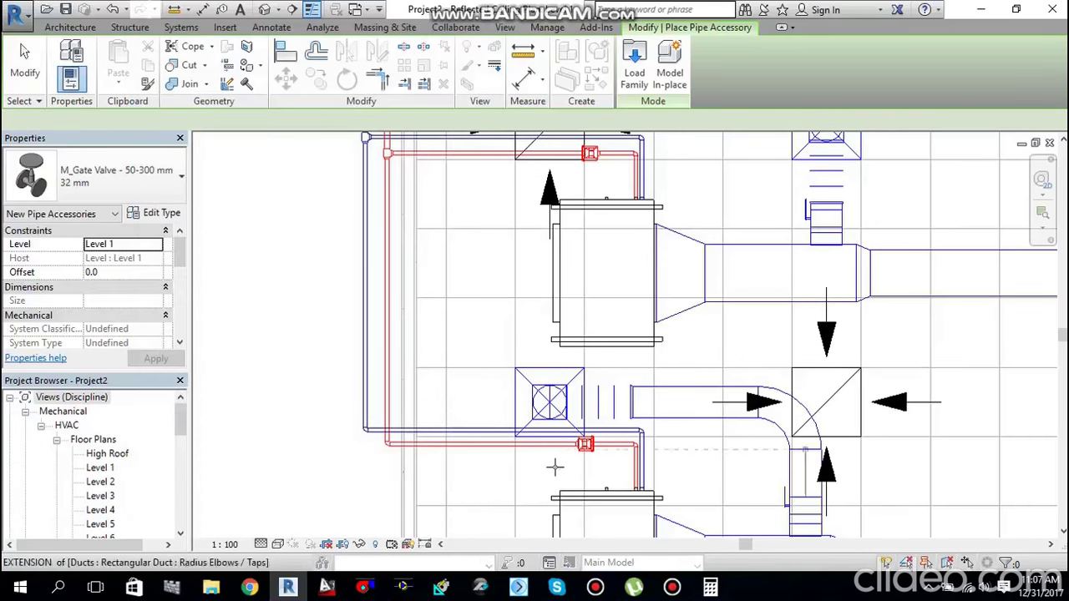
Step: Place a 32 mm gate valve on the blue horizontal pipe of the lower fan coil unit, beside the square diffuser
scroll(567, 462, up, 3)
scroll(693, 397, up, 2)
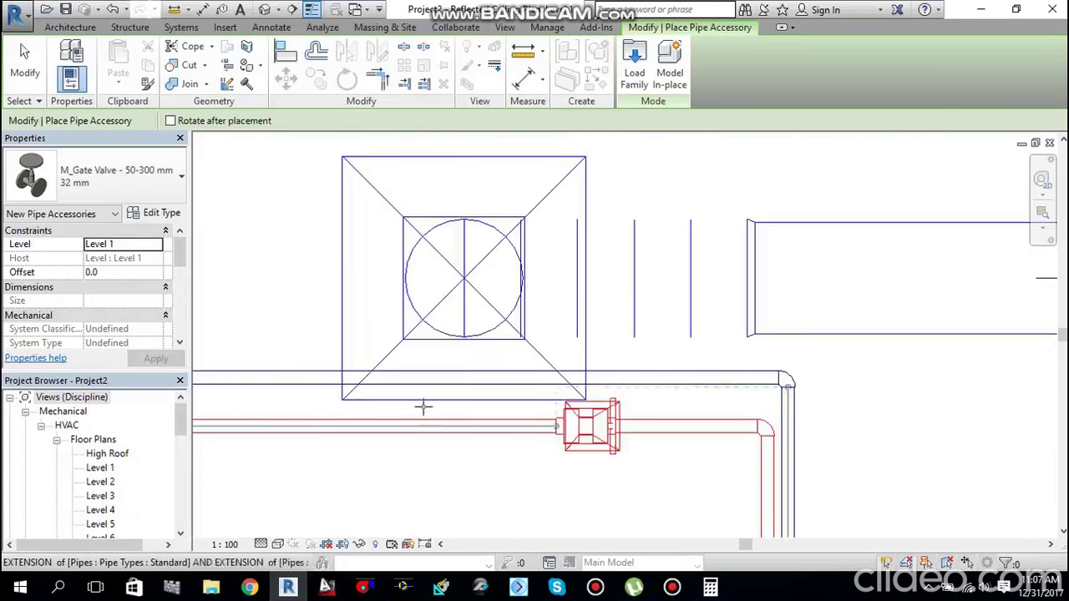
scroll(439, 406, down, 2)
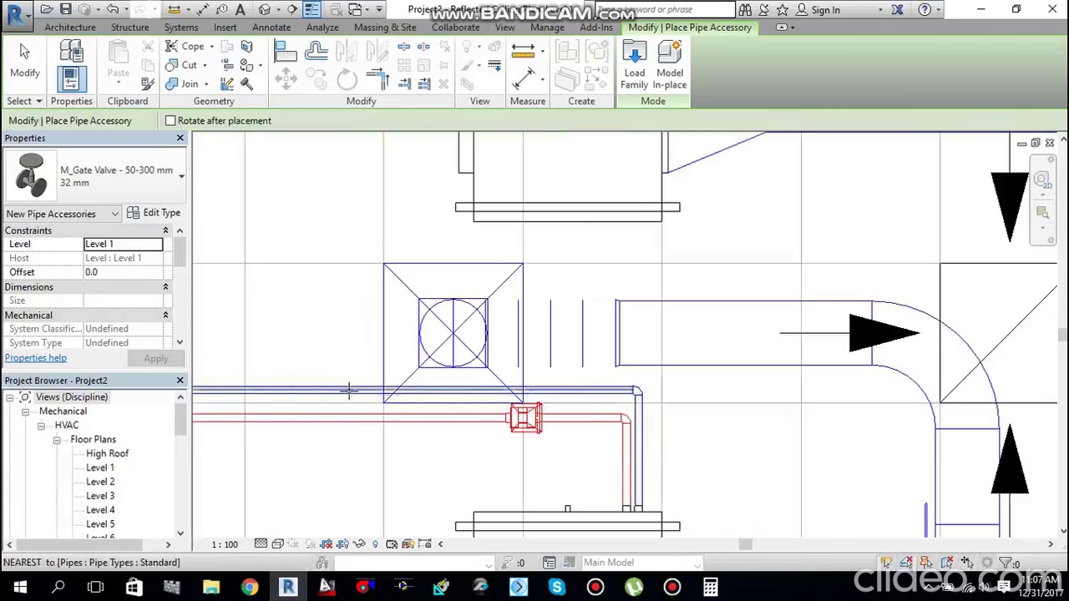
scroll(348, 394, up, 2)
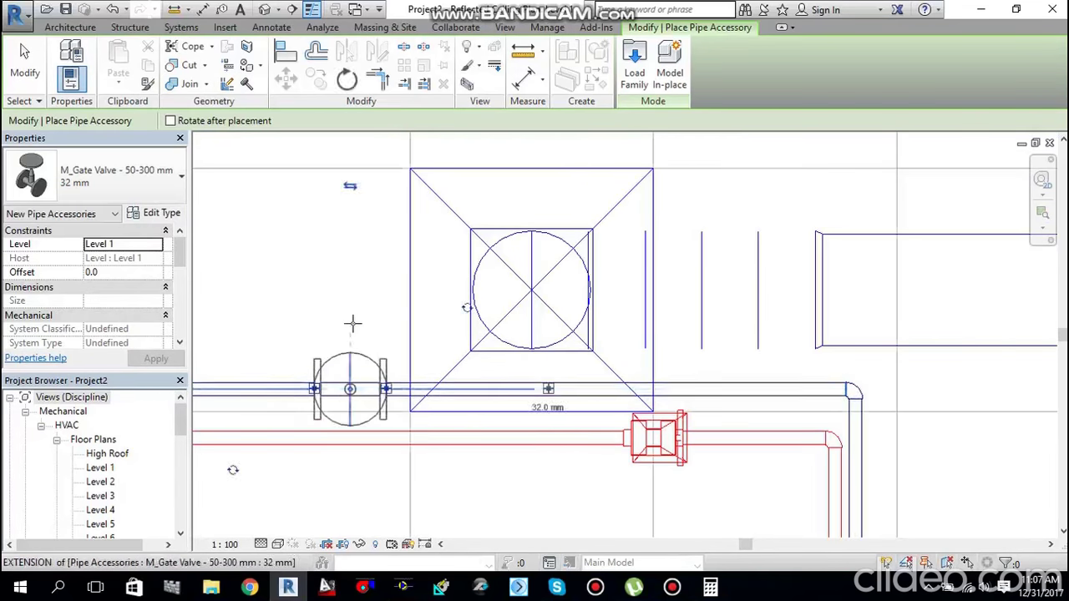
Step: Place a 32 mm gate valve on the blue horizontal pipe of the upper fan coil unit and finish the placement
scroll(353, 301, down, 5)
scroll(454, 389, up, 5)
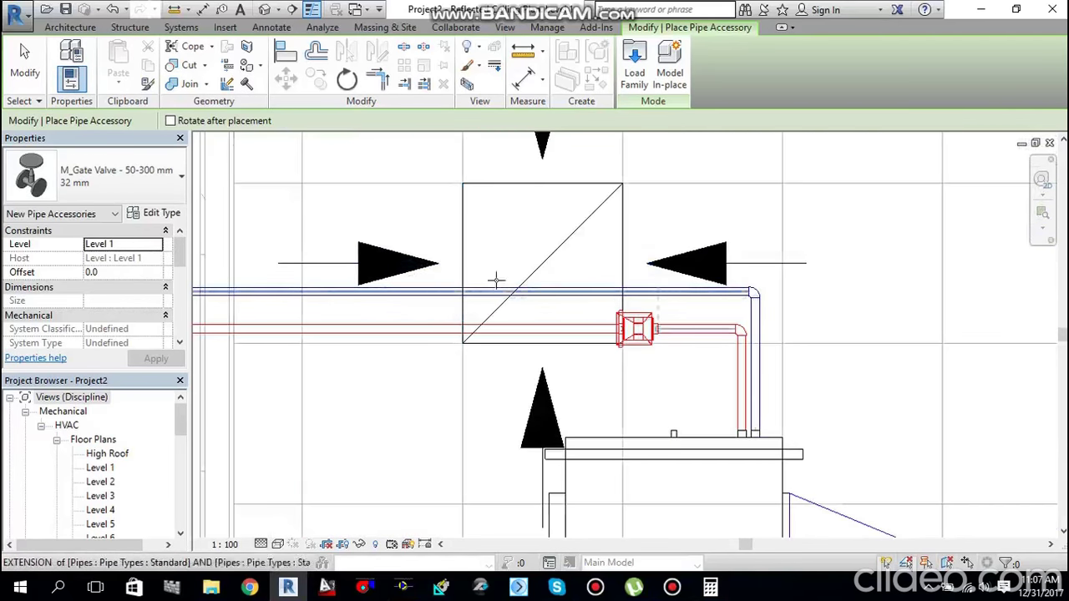
click(428, 292)
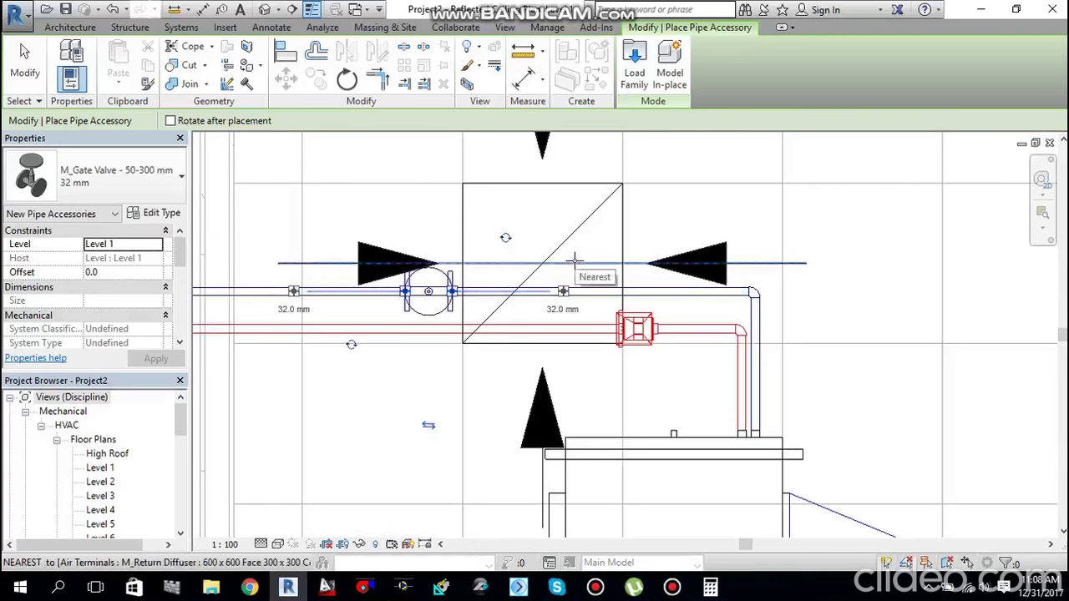
key(Escape)
key(Escape)
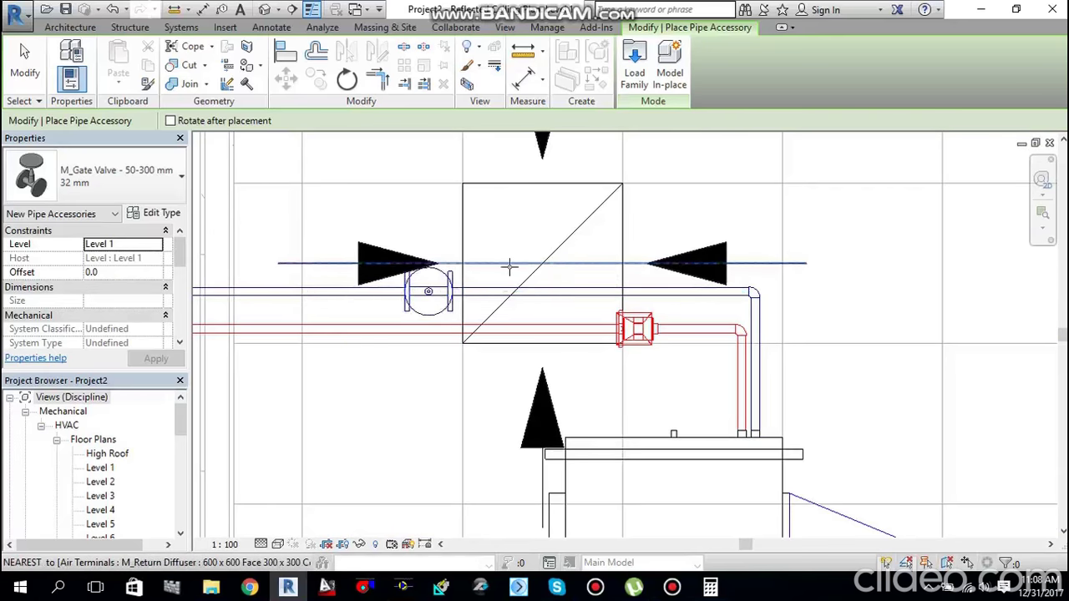
scroll(452, 292, up, 3)
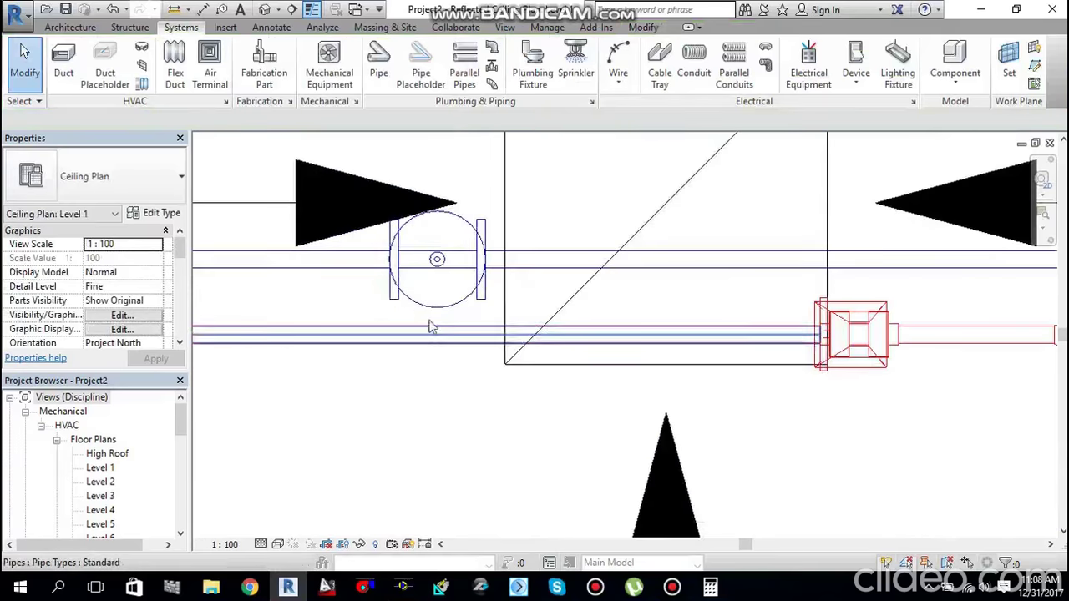
scroll(467, 299, down, 2)
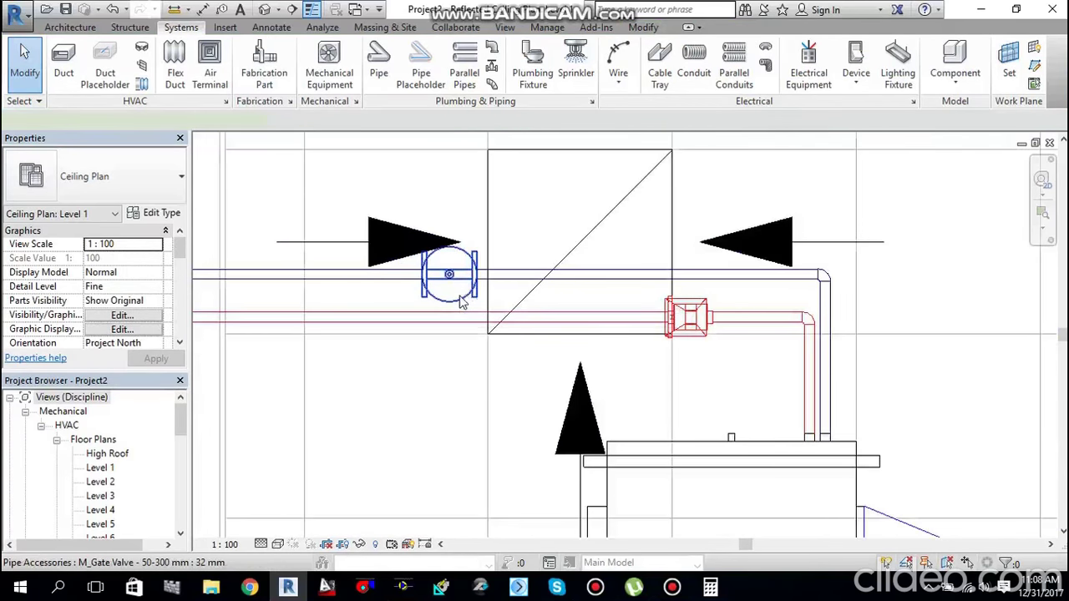
Step: Edit the 32 mm gate valve type: set hand wheel diameter to 100, open height to 180 and body length to 150
click(460, 299)
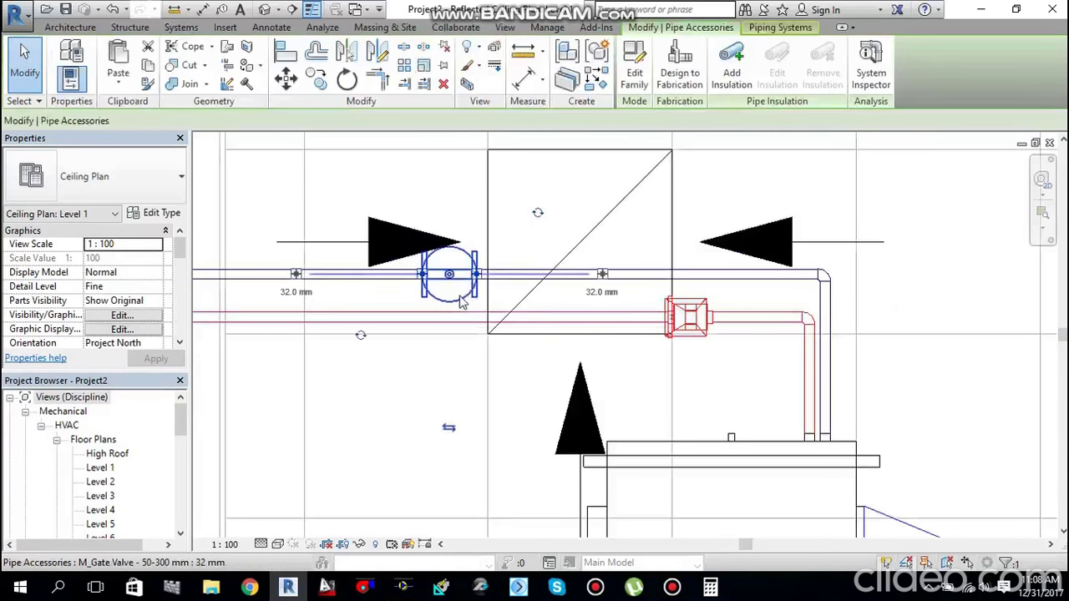
click(161, 213)
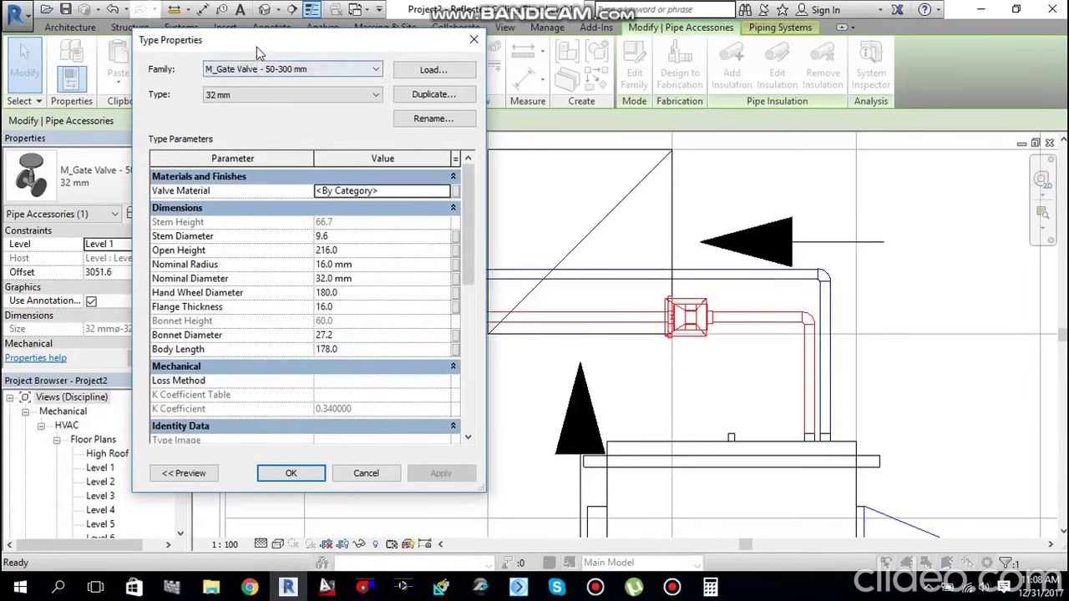
mouse_move(256, 46)
mouse_down()
mouse_move(682, 77)
mouse_move(727, 66)
mouse_up()
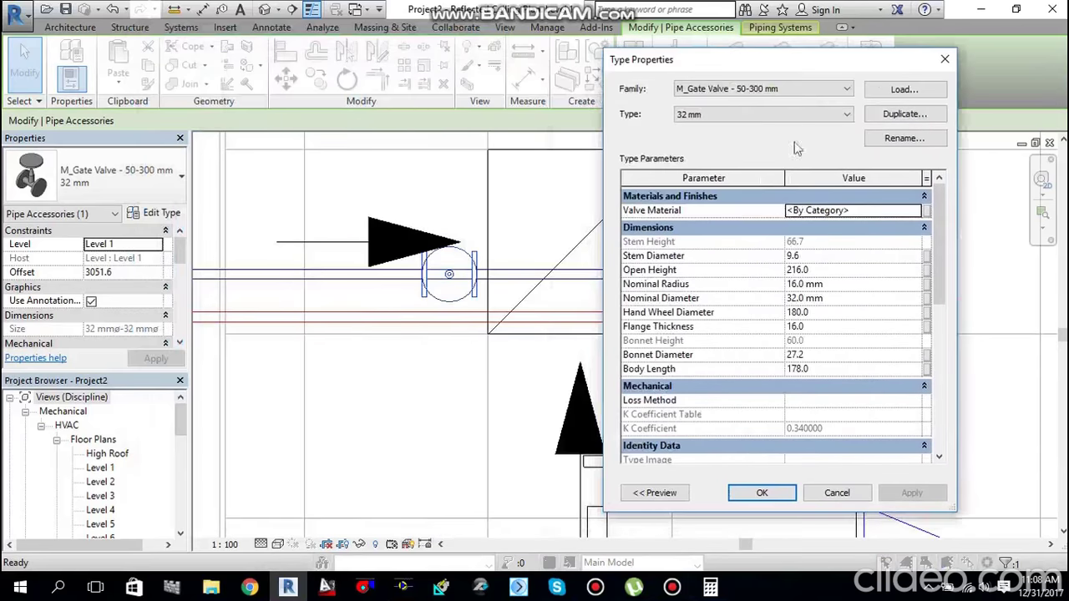
click(831, 312)
text(10)
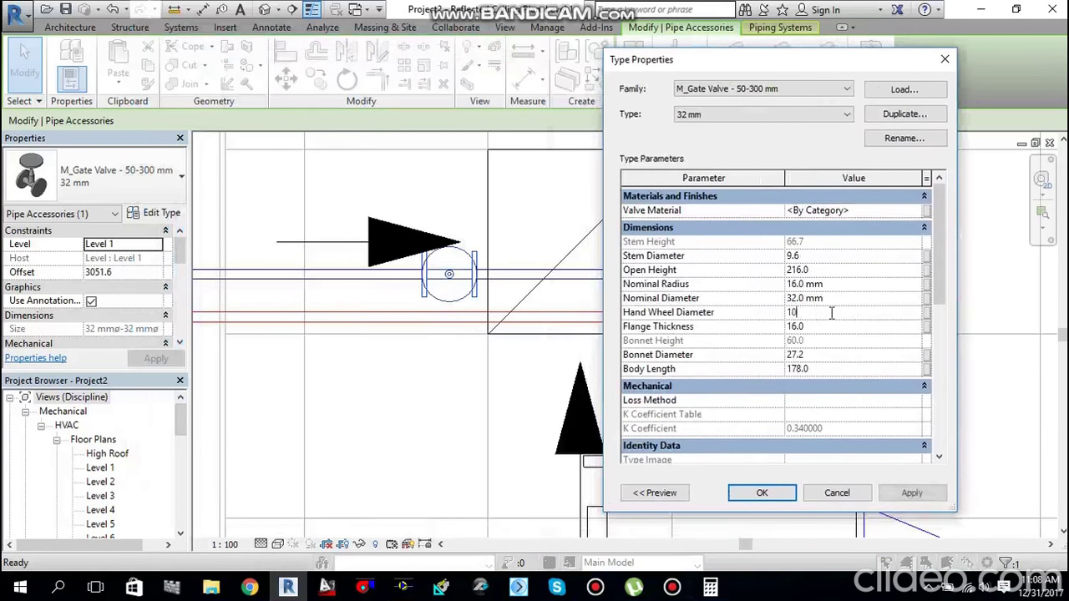
click(832, 329)
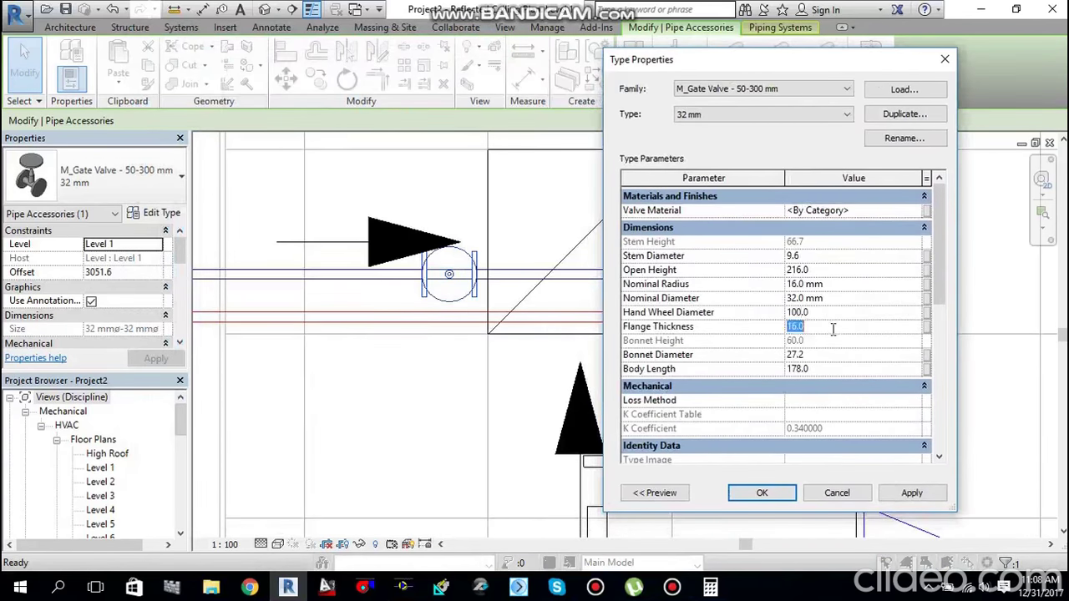
click(824, 270)
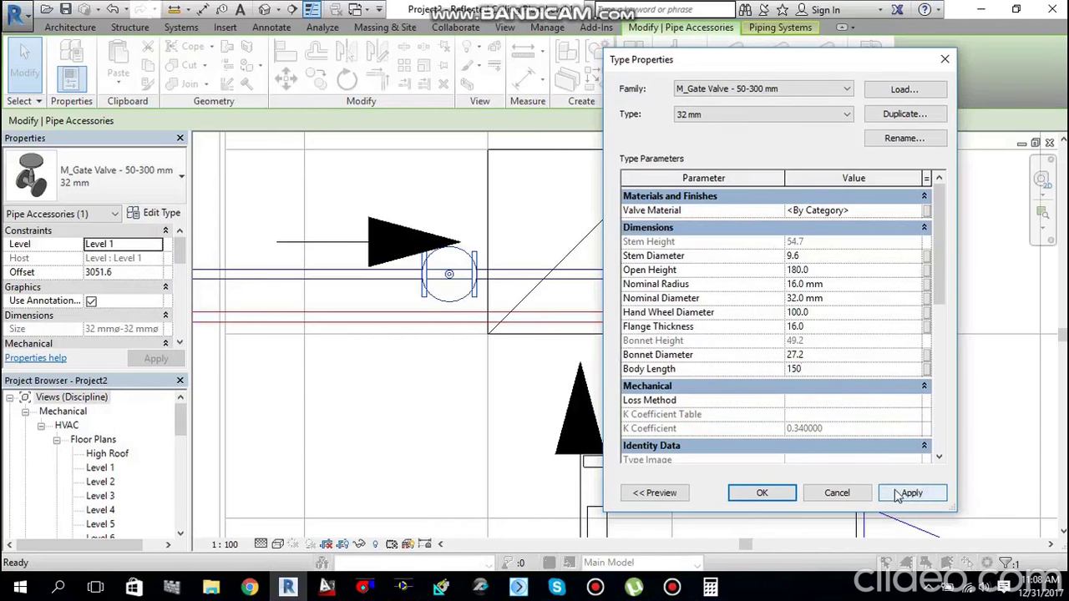
click(761, 493)
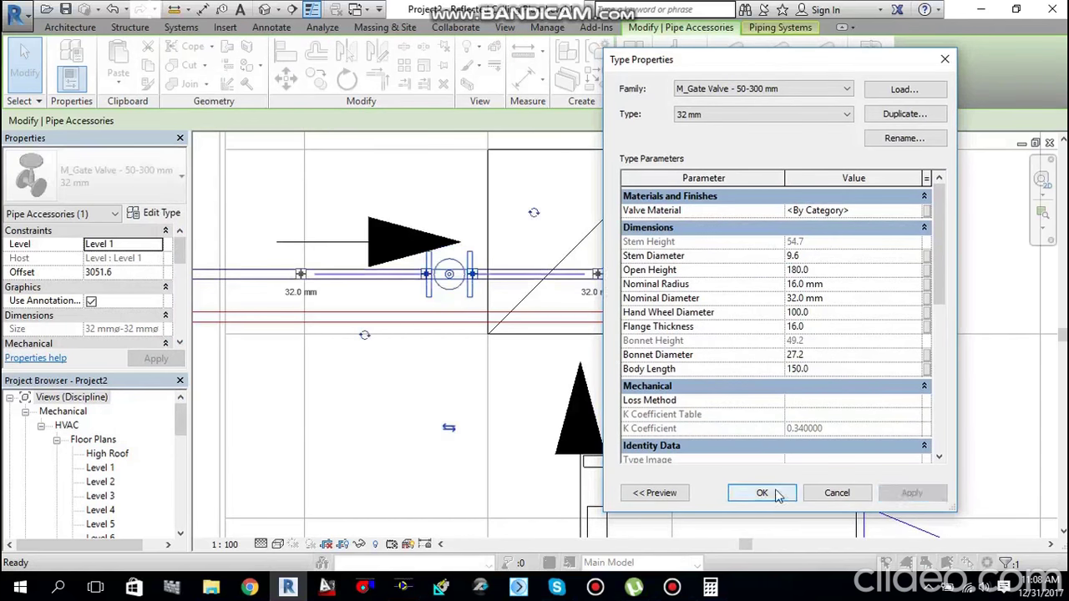
click(422, 346)
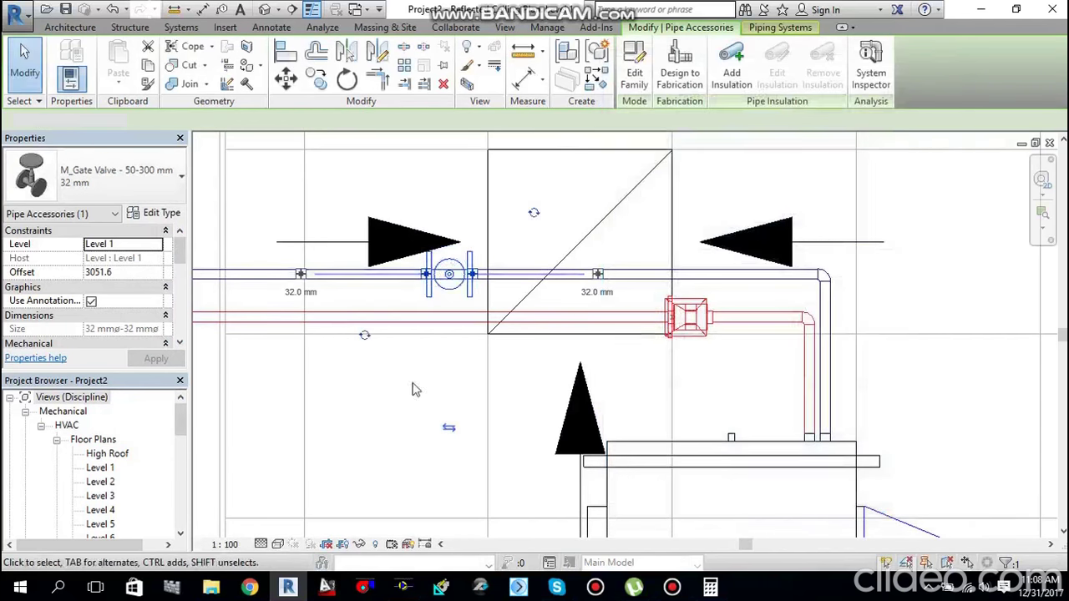
Step: Place a 32 mm M_Y Strainer - 6-100 mm - Threaded on the upper fan coil unit's blue horizontal pipe, between the gate valve and the elbow
scroll(410, 401, down, 2)
middle_drag(410, 401, 475, 302)
scroll(469, 358, down, 3)
scroll(523, 245, up, 3)
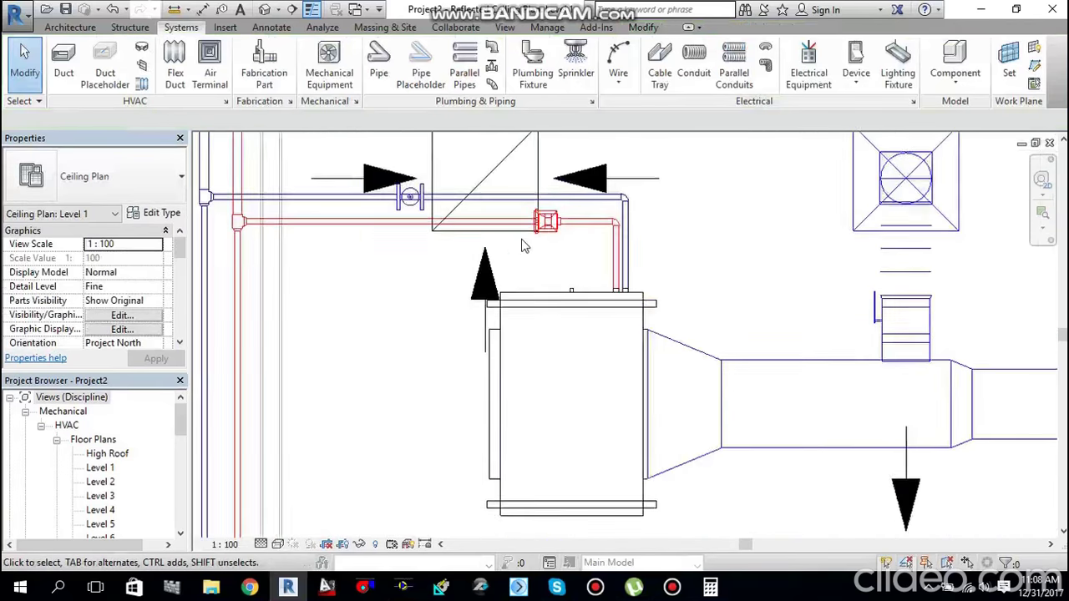
scroll(523, 245, up, 2)
scroll(539, 256, down, 1)
scroll(561, 269, down, 1)
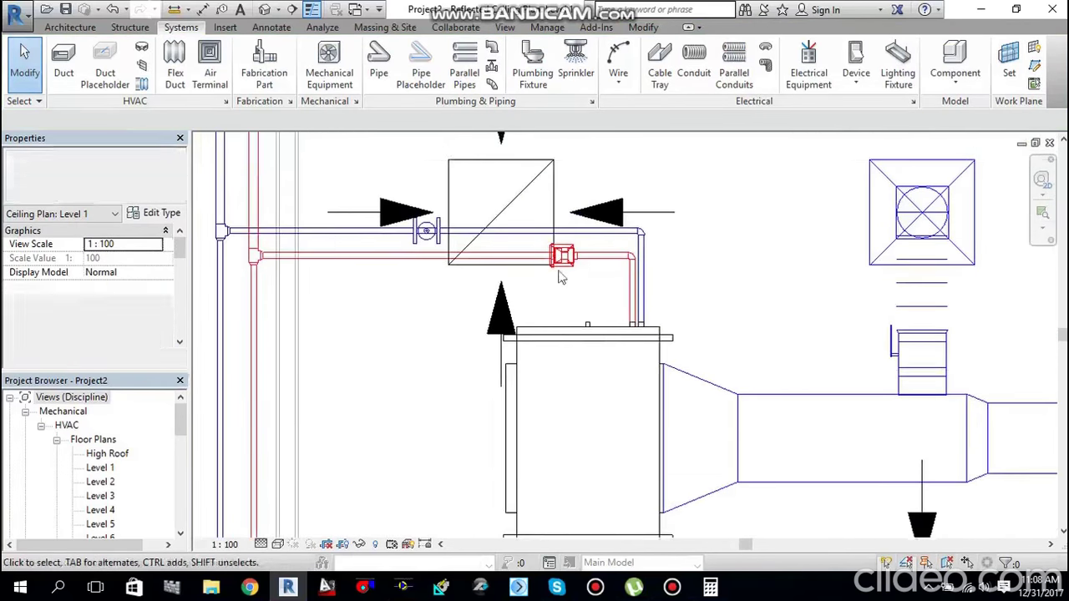
click(494, 69)
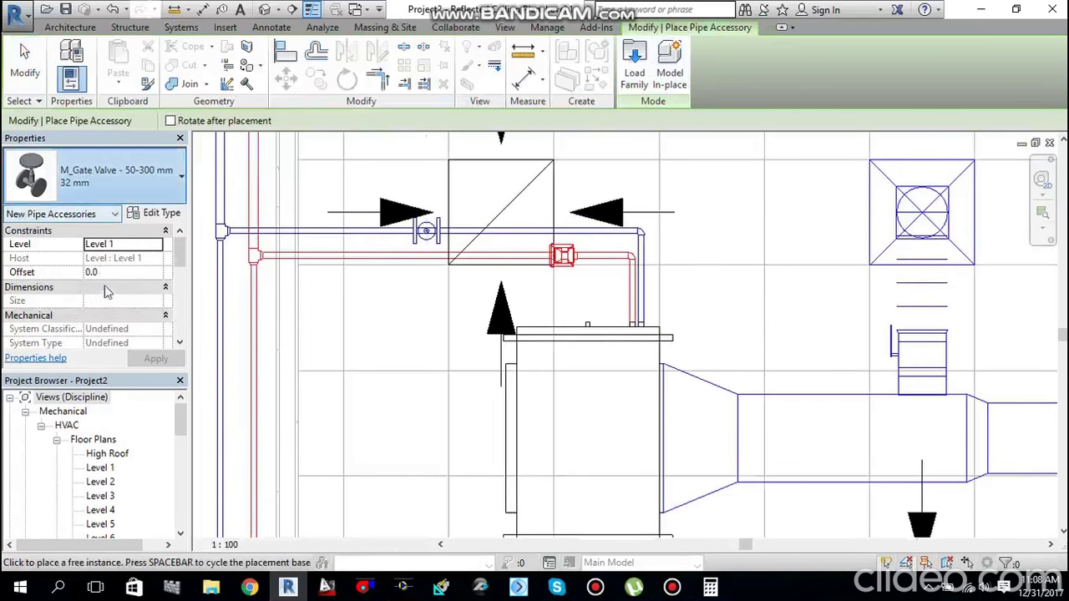
scroll(91, 334, down, 5)
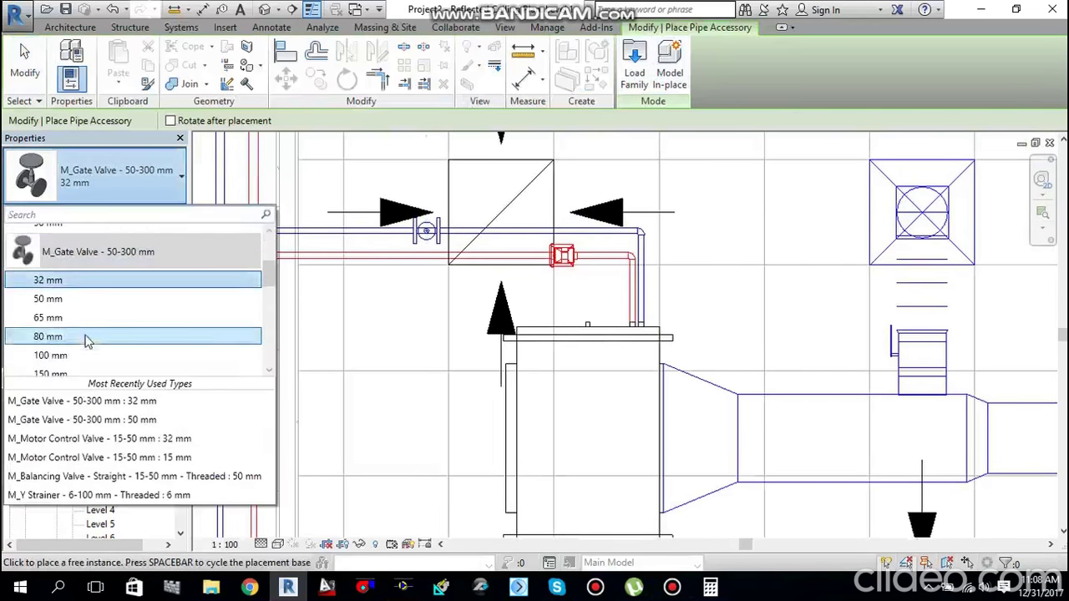
scroll(86, 336, down, 5)
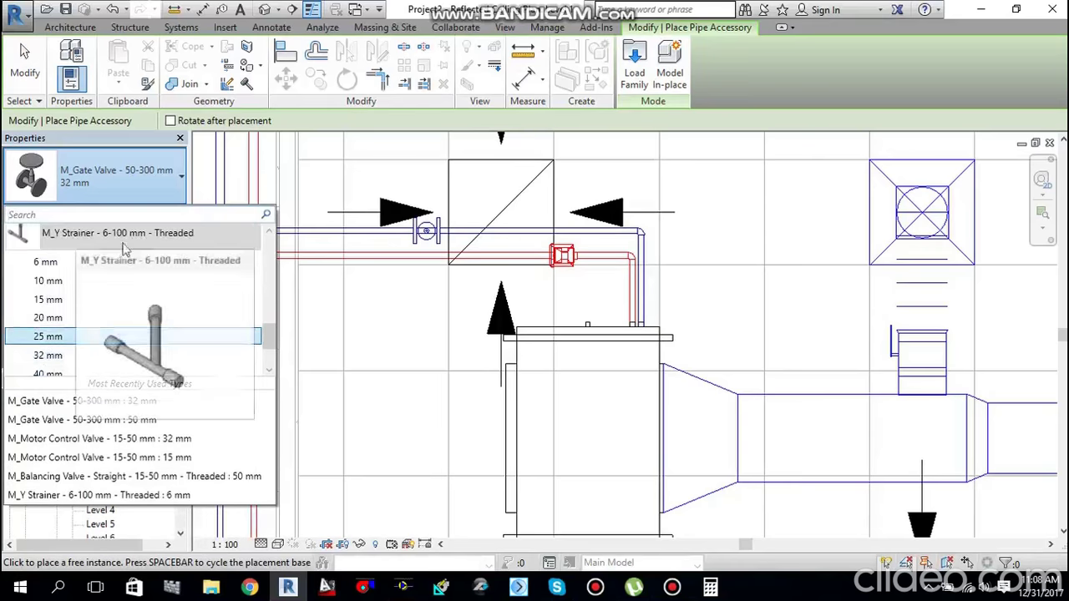
click(78, 356)
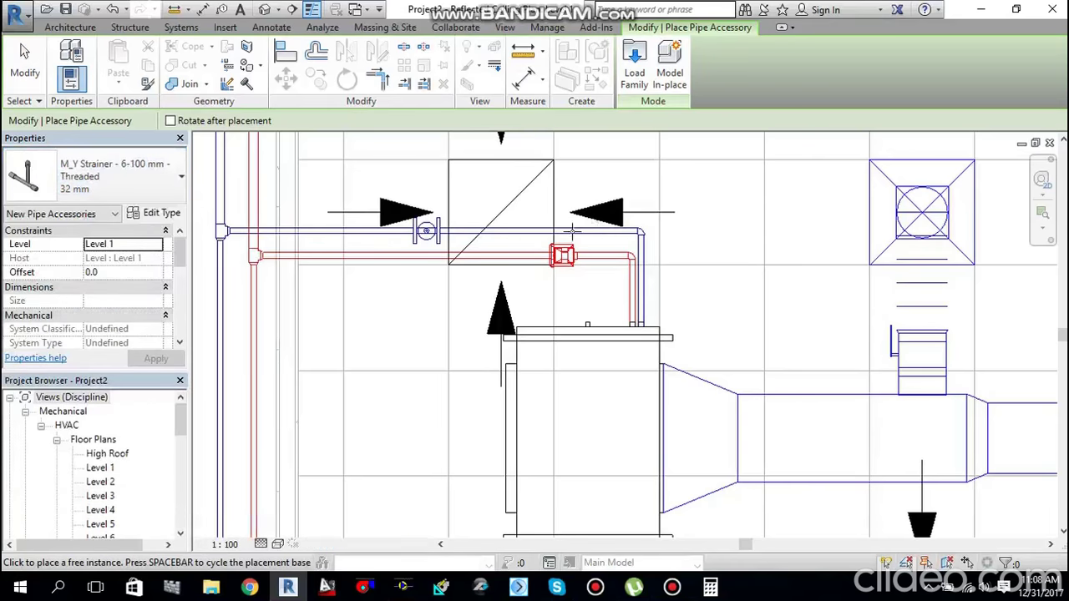
scroll(568, 238, up, 5)
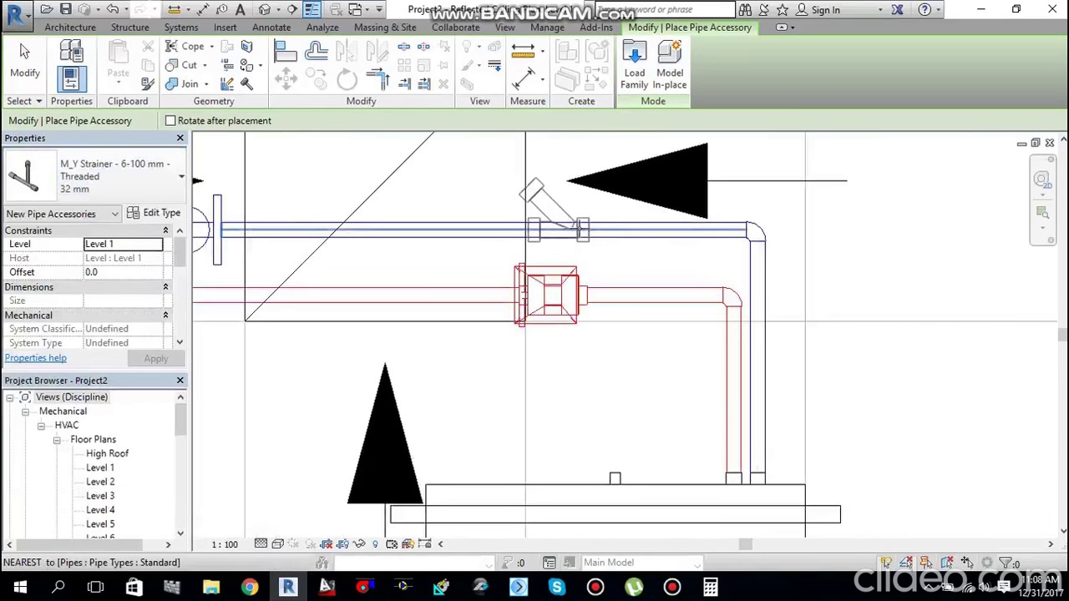
click(612, 219)
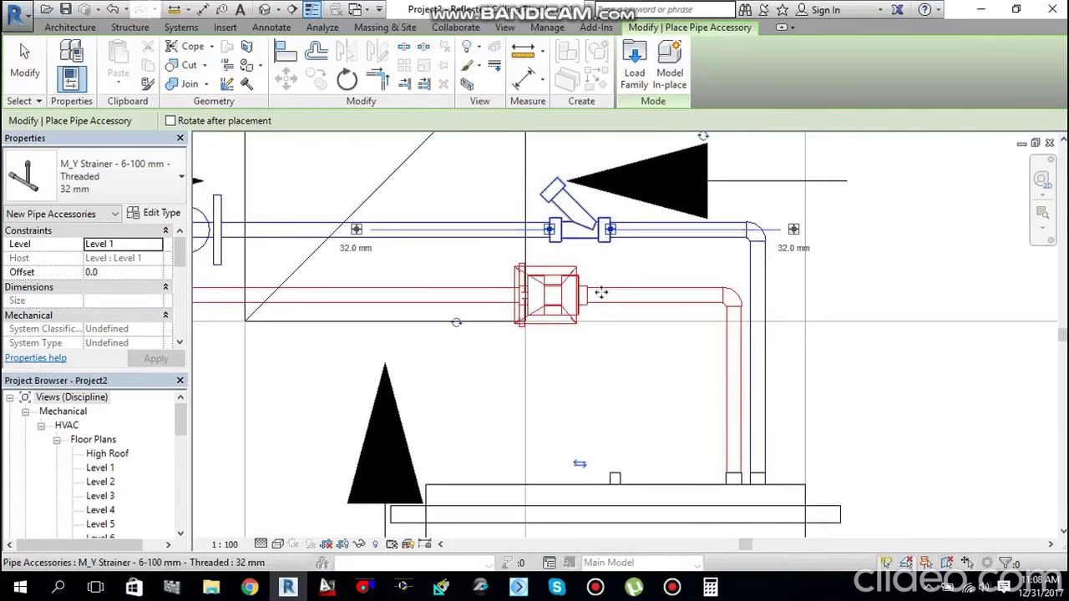
Step: Try to place a 32 mm Y strainer on the blue horizontal pipe of the lower fan coil unit
scroll(593, 335, down, 5)
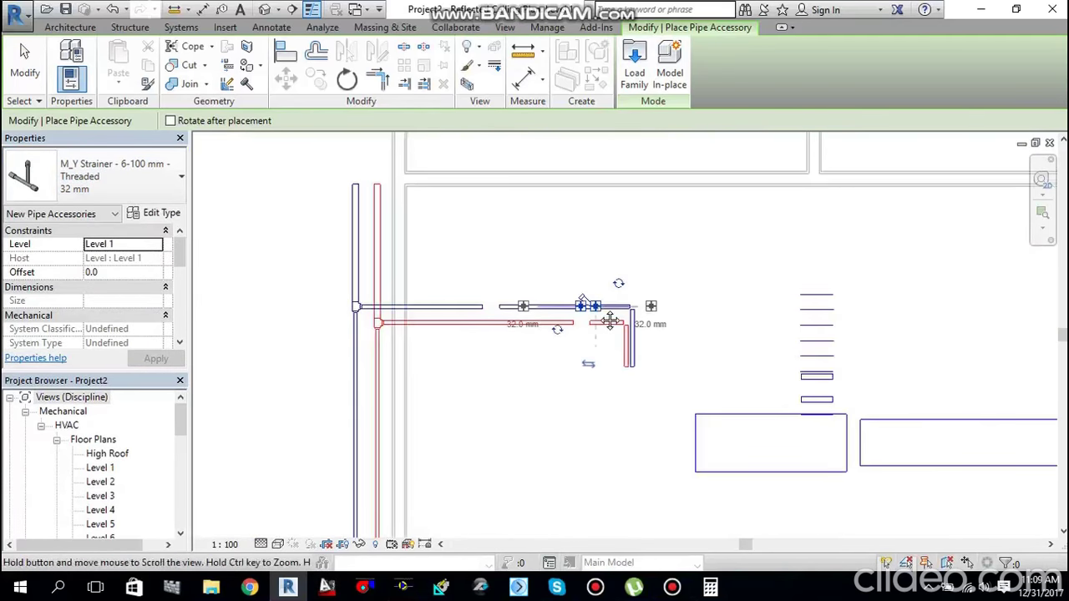
scroll(610, 321, up, 5)
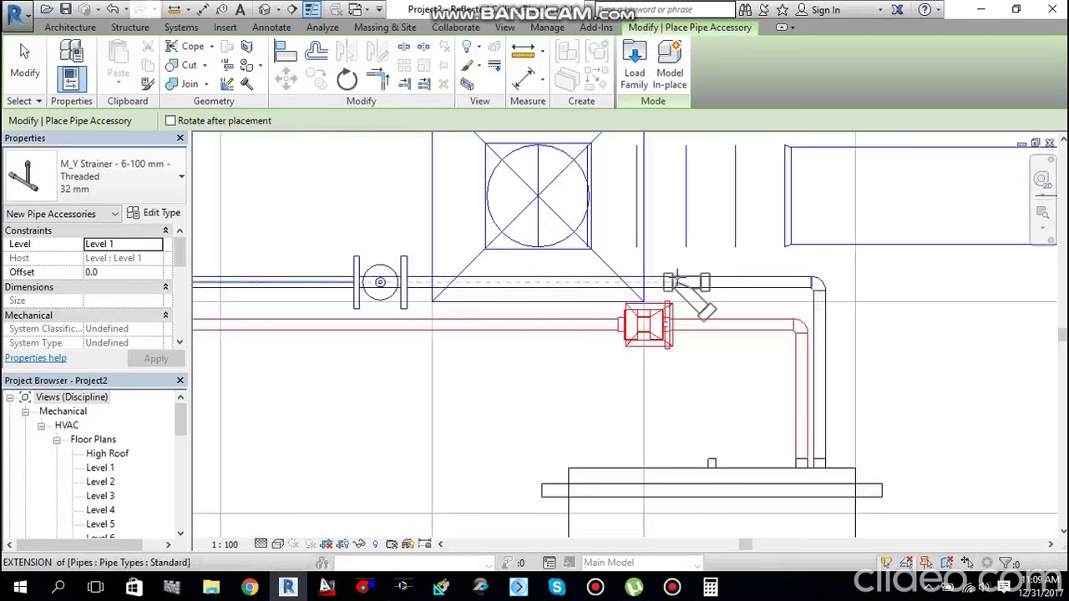
click(677, 276)
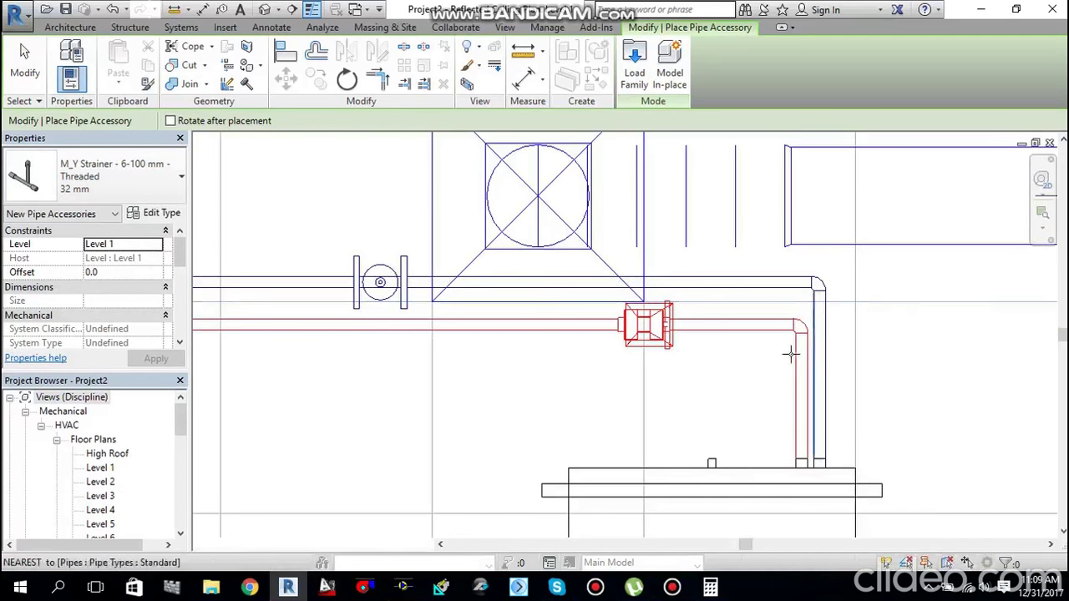
key(Escape)
click(681, 346)
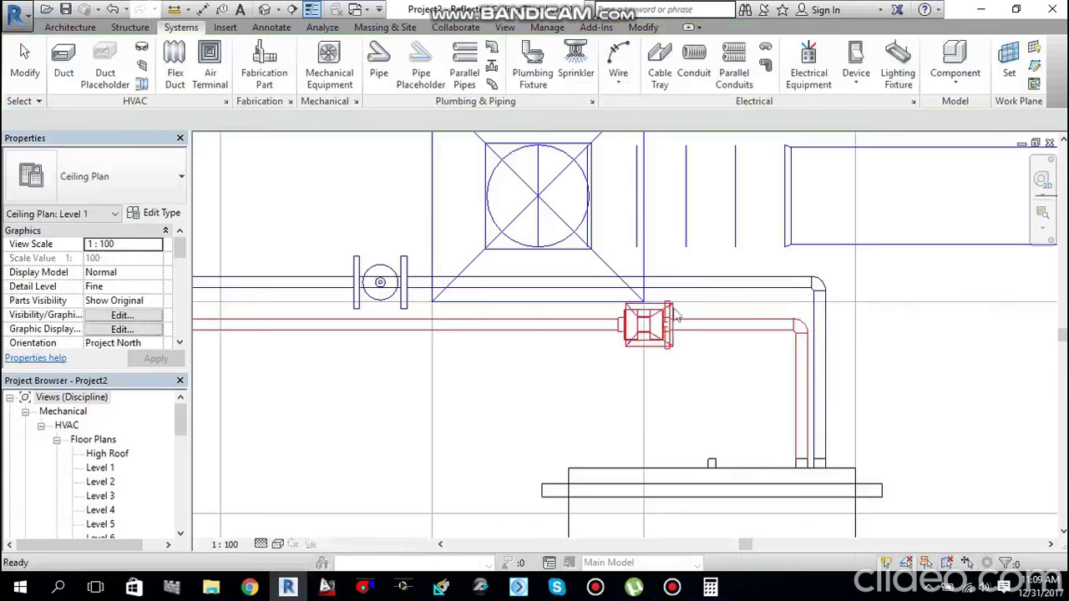
Step: Create a similar 32 mm Y strainer from the upper unit's one and place it on the lower fan coil unit's blue horizontal pipe
scroll(660, 347, down, 3)
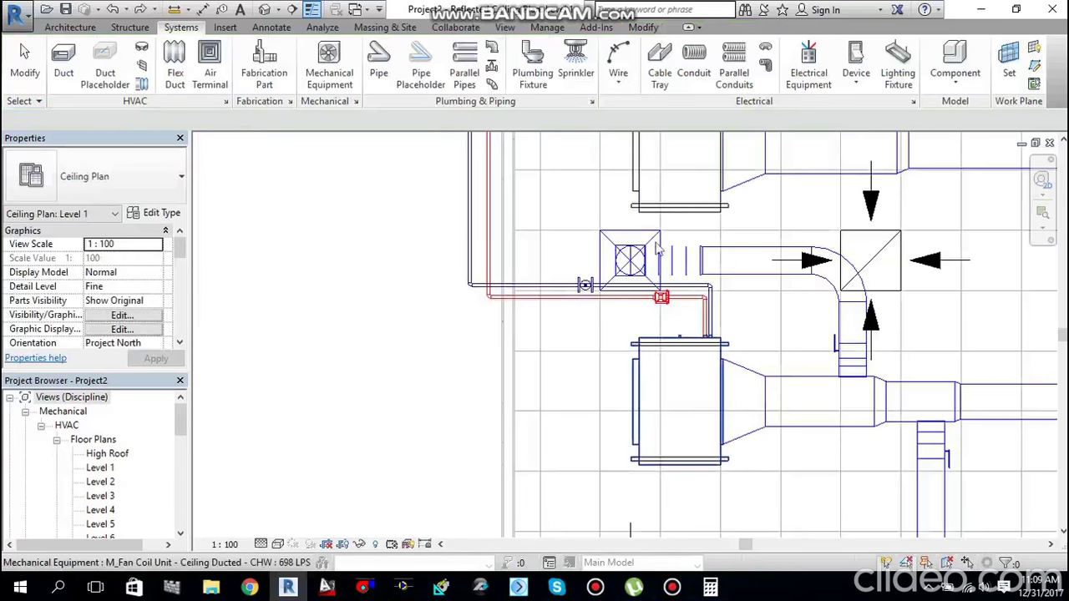
middle_drag(662, 195, 639, 321)
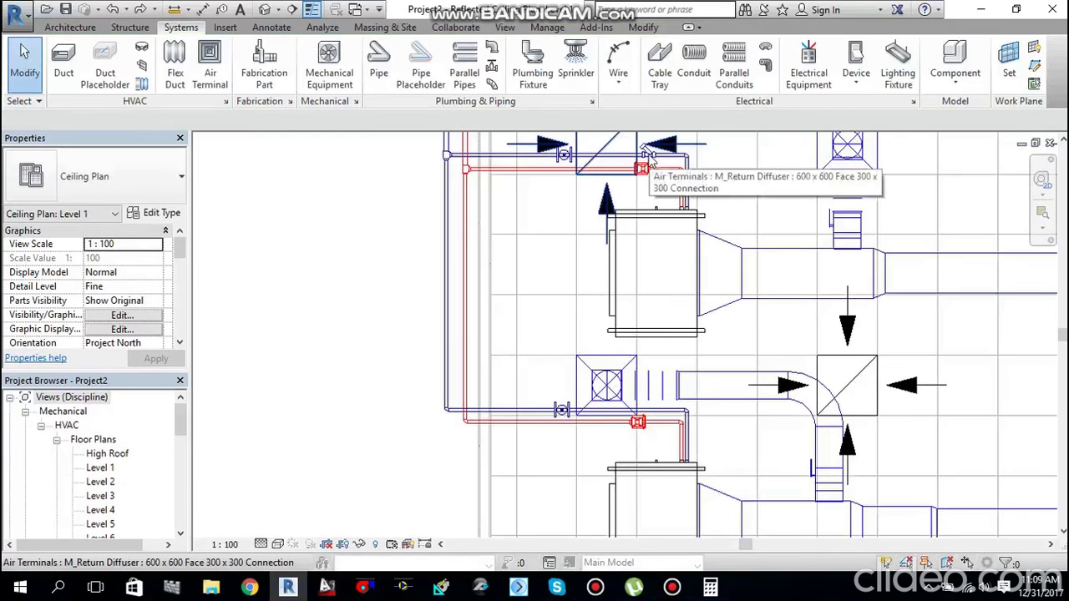
scroll(654, 152, up, 5)
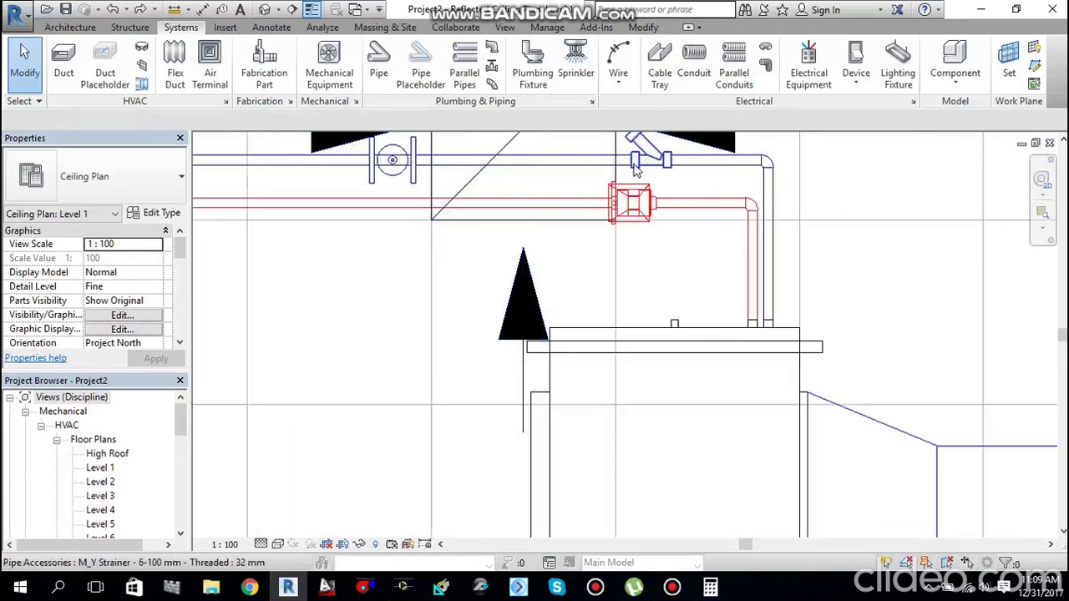
right_click(633, 162)
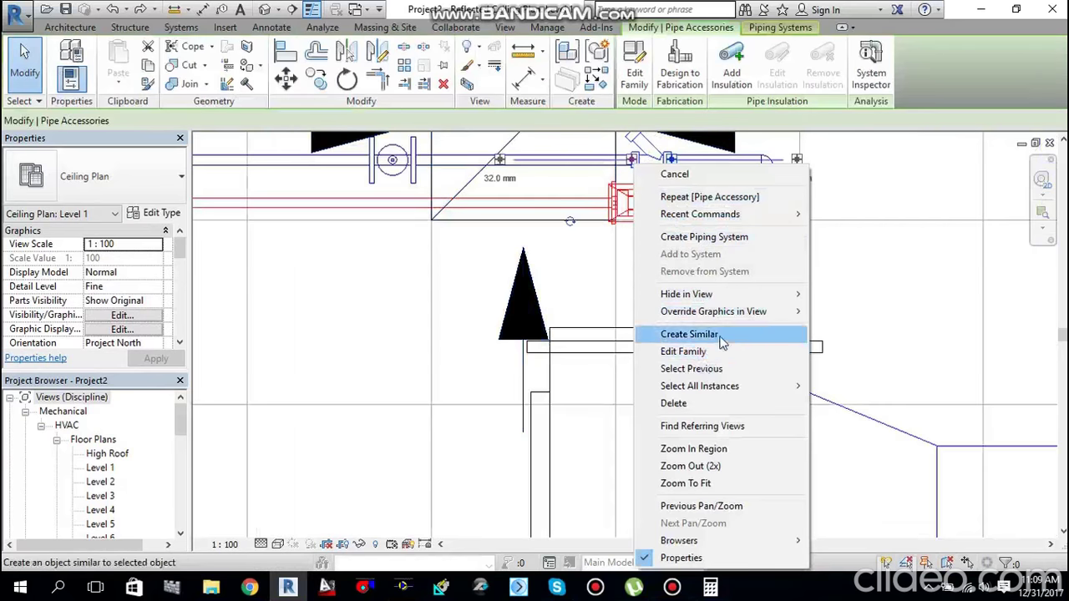
click(689, 334)
scroll(497, 442, down, 2)
scroll(501, 449, down, 3)
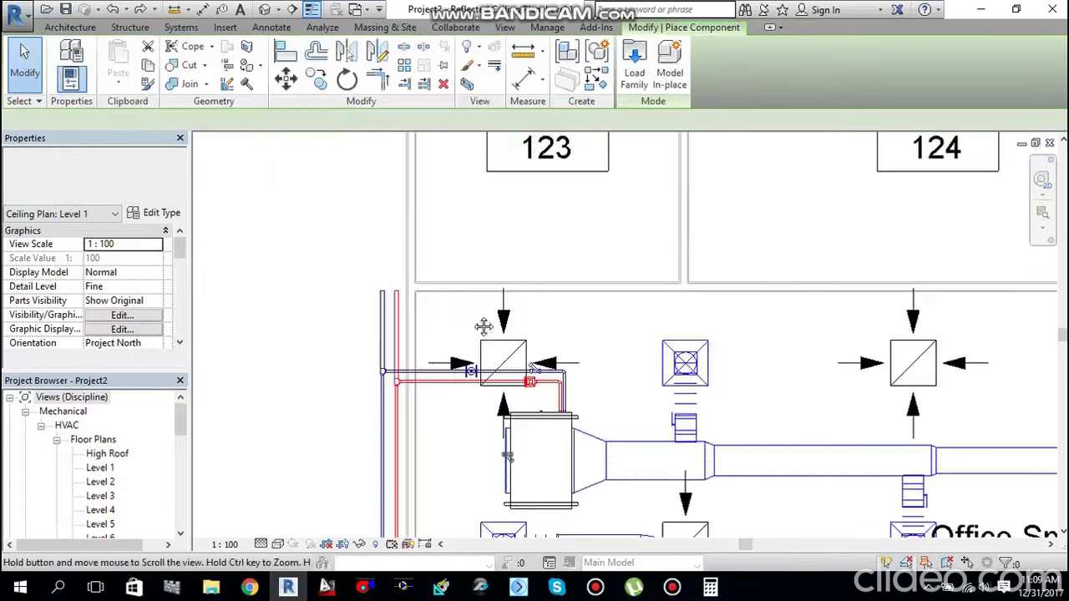
scroll(538, 371, up, 5)
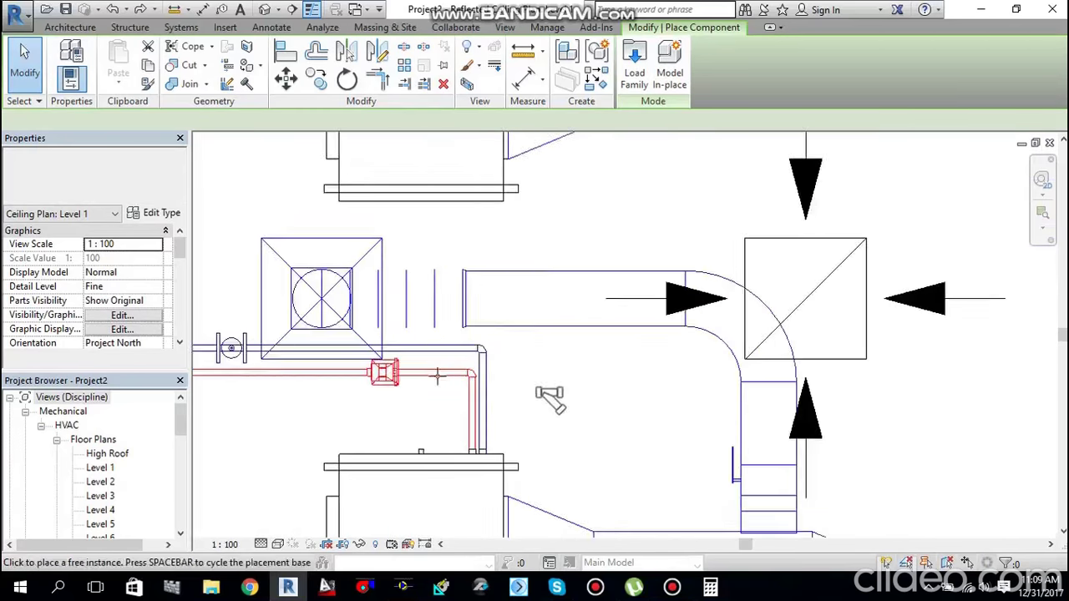
scroll(424, 342, up, 2)
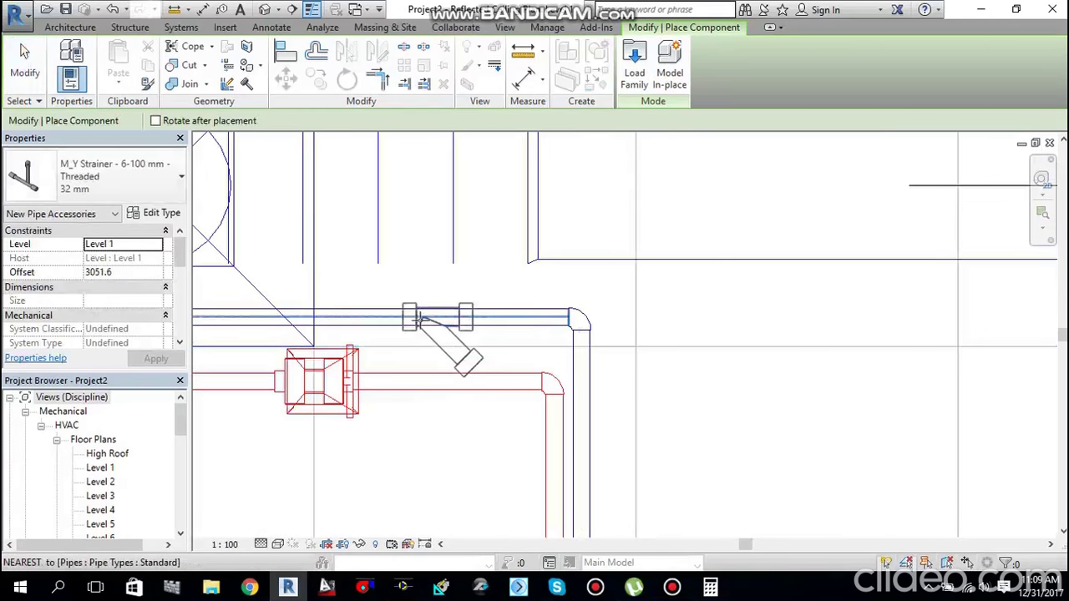
click(517, 284)
key(Escape)
key(Escape)
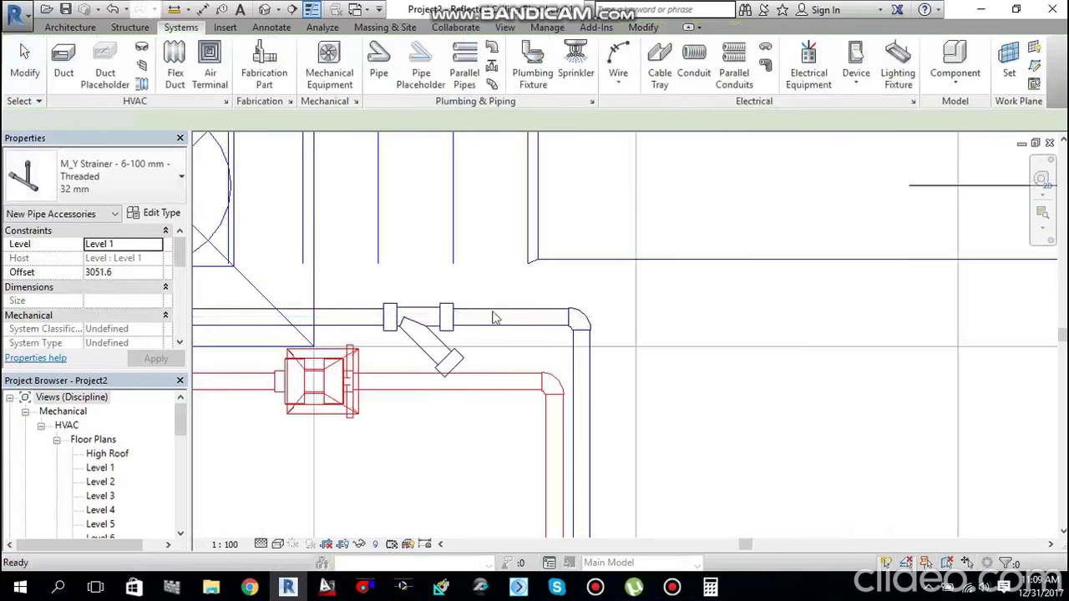
Step: Rotate the lower unit's Y strainer 180 degrees about the pipe so its branch points away from the red pipe
click(440, 359)
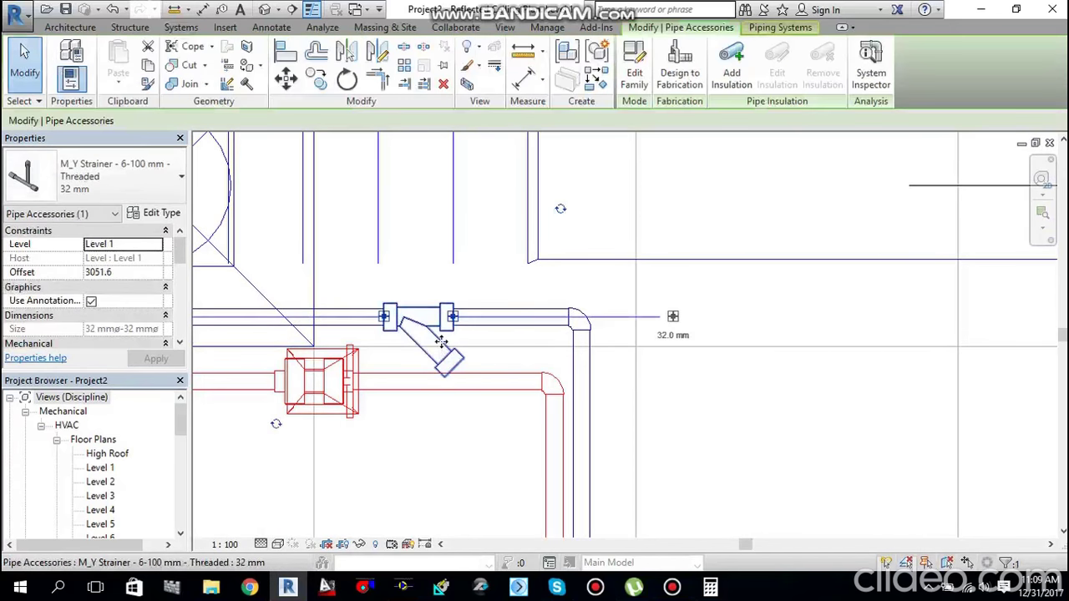
scroll(441, 343, down, 1)
scroll(441, 342, down, 3)
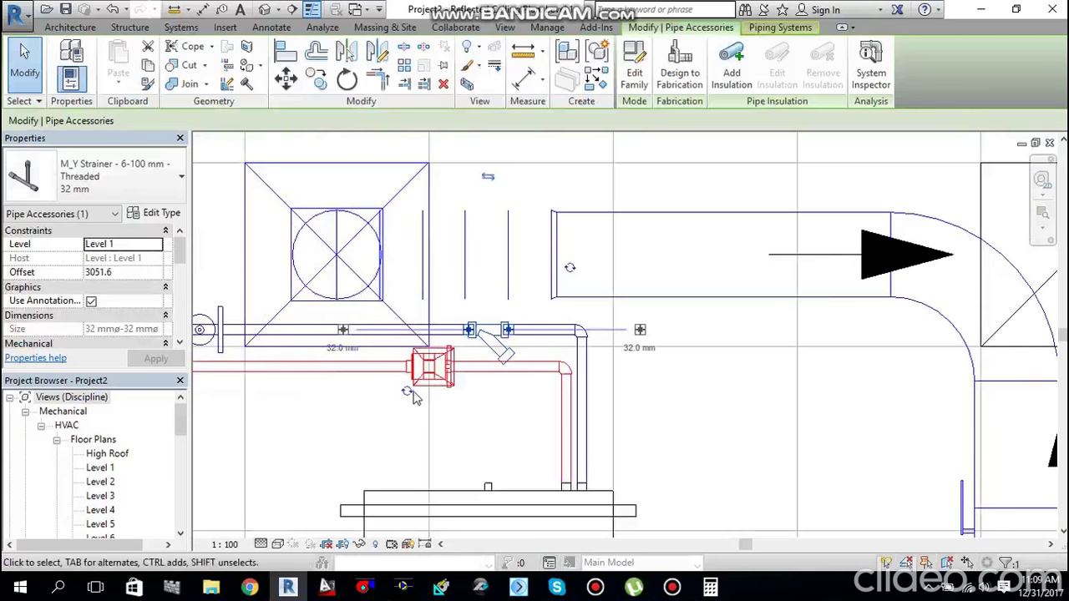
scroll(412, 397, up, 2)
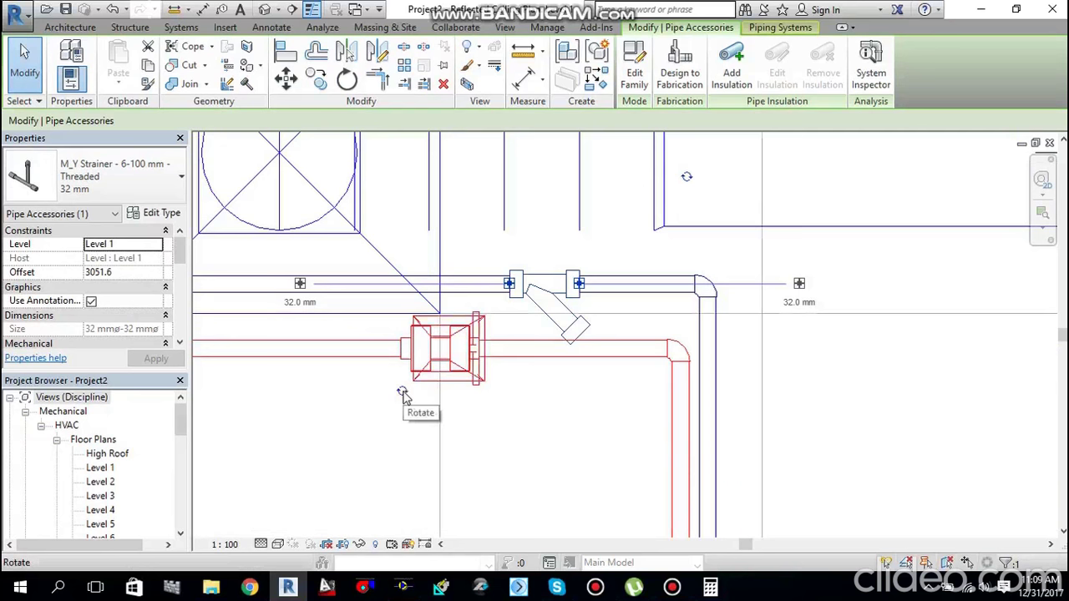
click(402, 394)
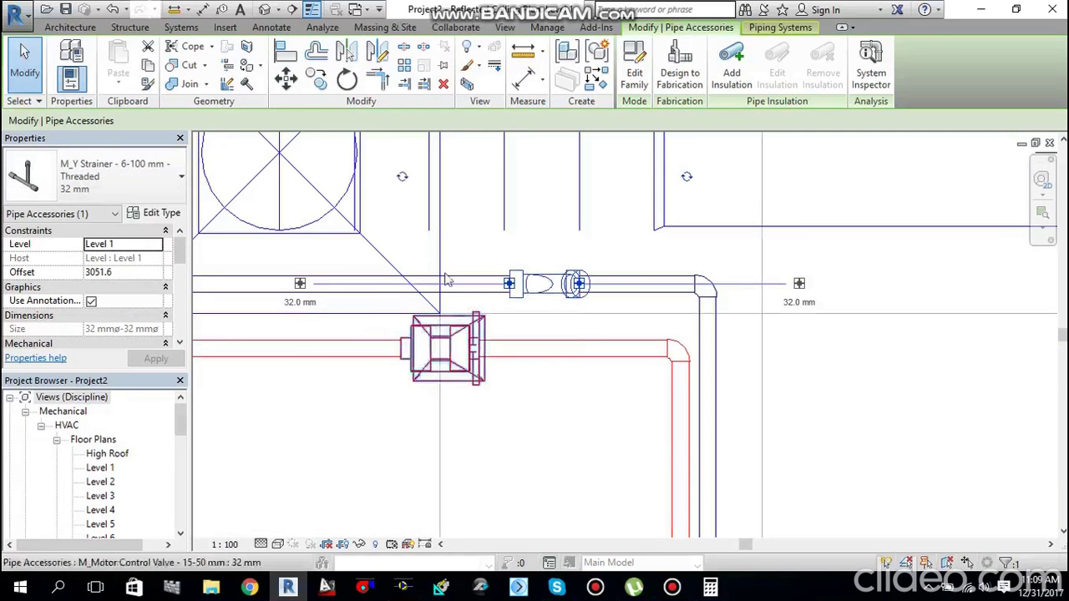
key(r)
key(o)
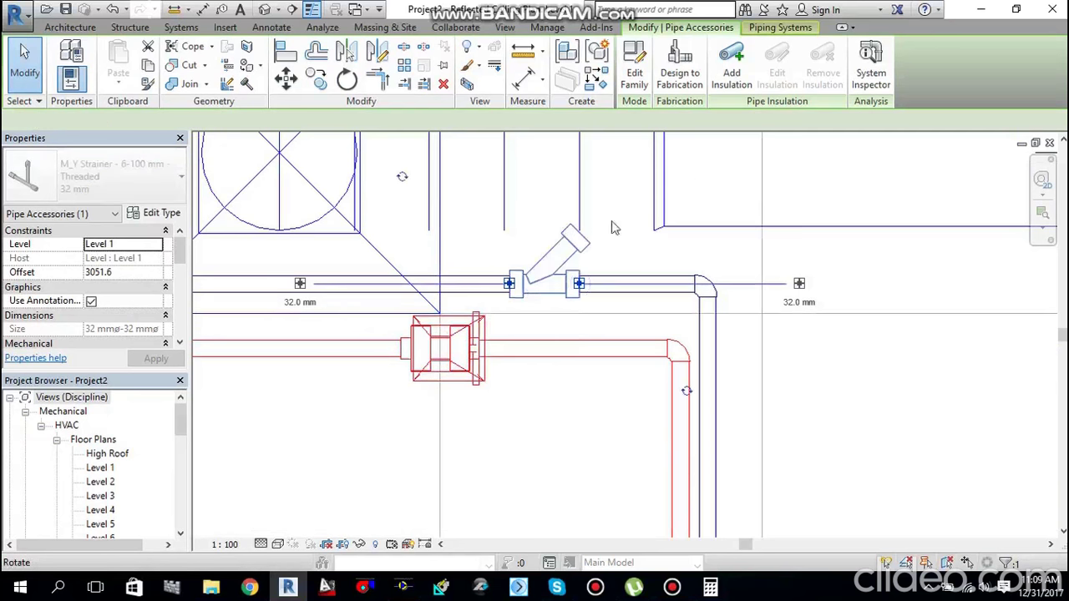
key(Escape)
click(570, 409)
scroll(571, 409, down, 4)
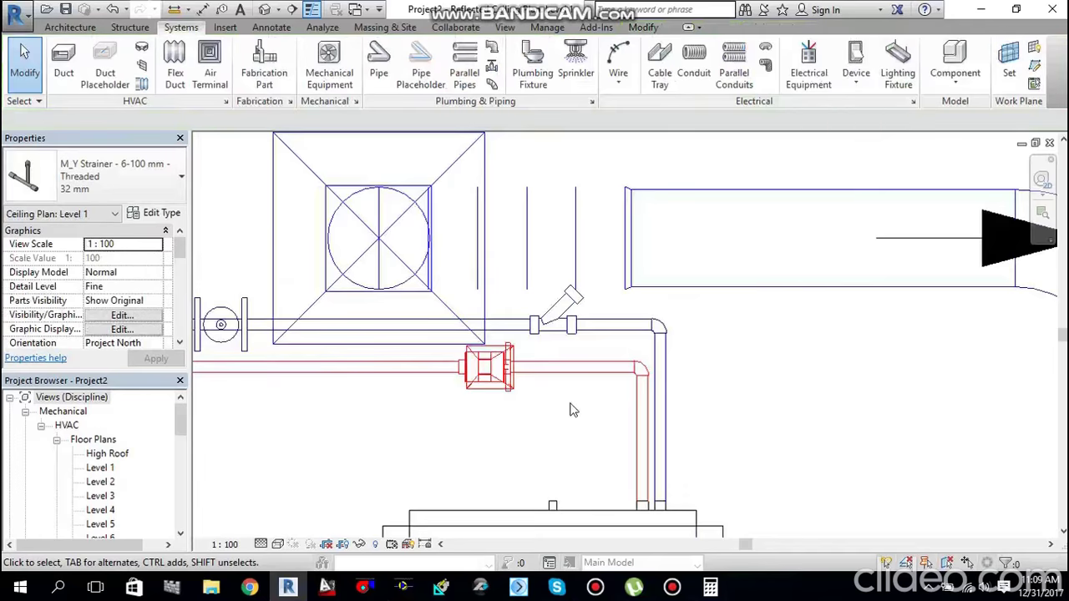
scroll(559, 302, up, 2)
middle_drag(557, 299, 549, 125)
scroll(572, 242, down, 2)
scroll(489, 255, up, 2)
scroll(484, 248, down, 1)
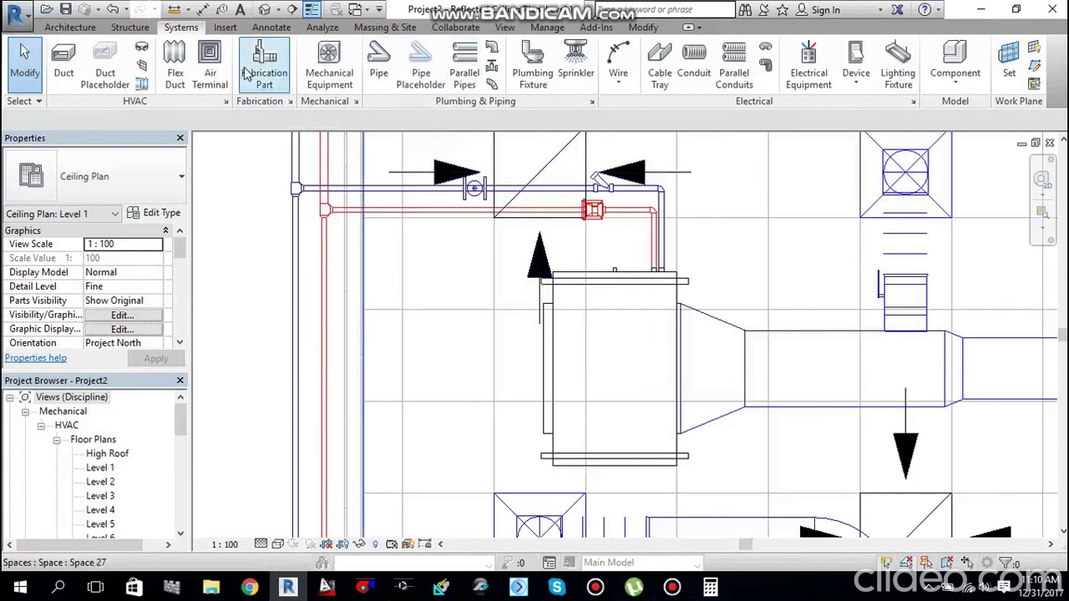
Step: Place a 32 mm M_Balancing Valve - Straight - 15-50 mm - Threaded on the upper fan coil unit's red horizontal pipe, below the blue pipe's gate valve
click(492, 66)
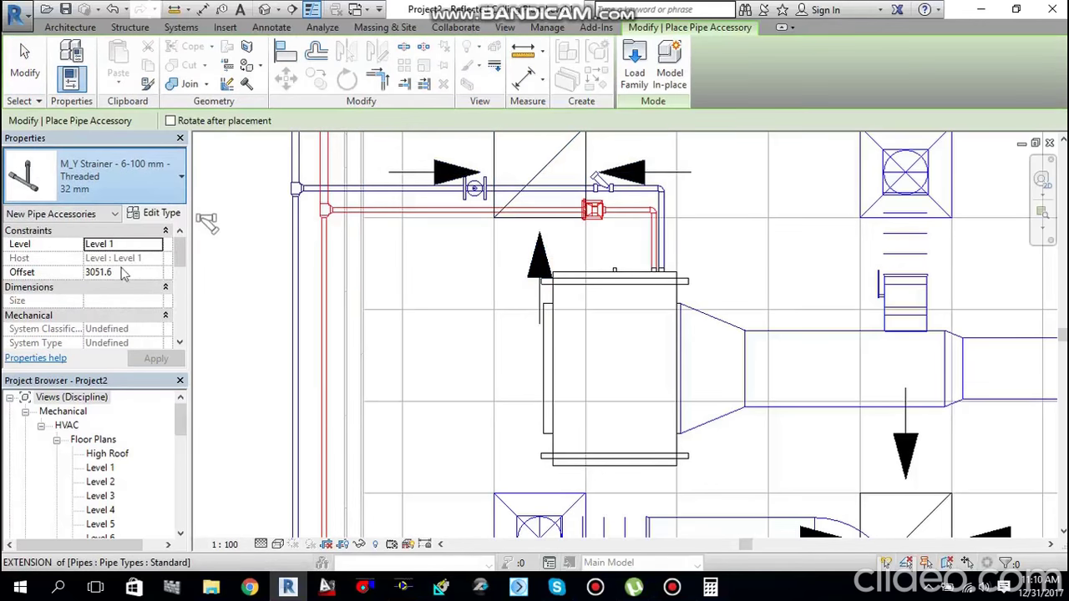
click(100, 175)
scroll(119, 303, up, 1)
scroll(121, 308, down, 3)
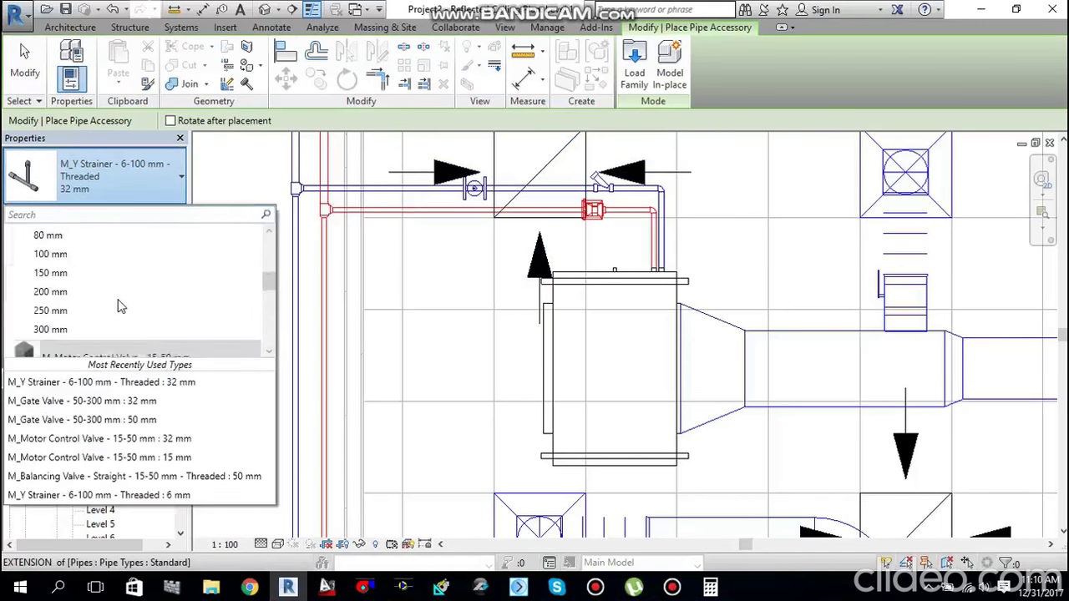
scroll(120, 308, down, 5)
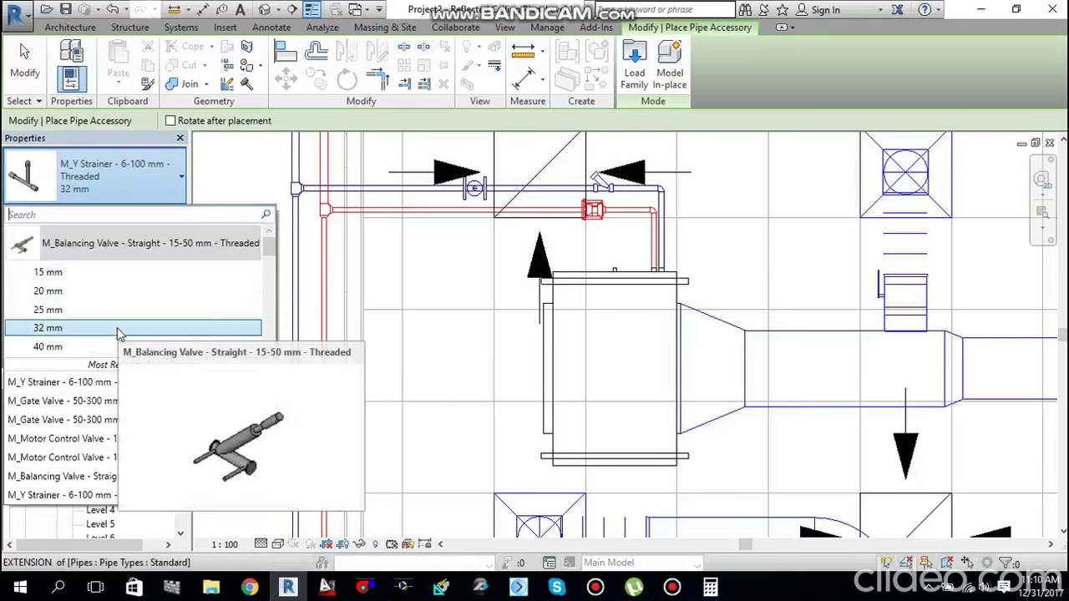
click(119, 328)
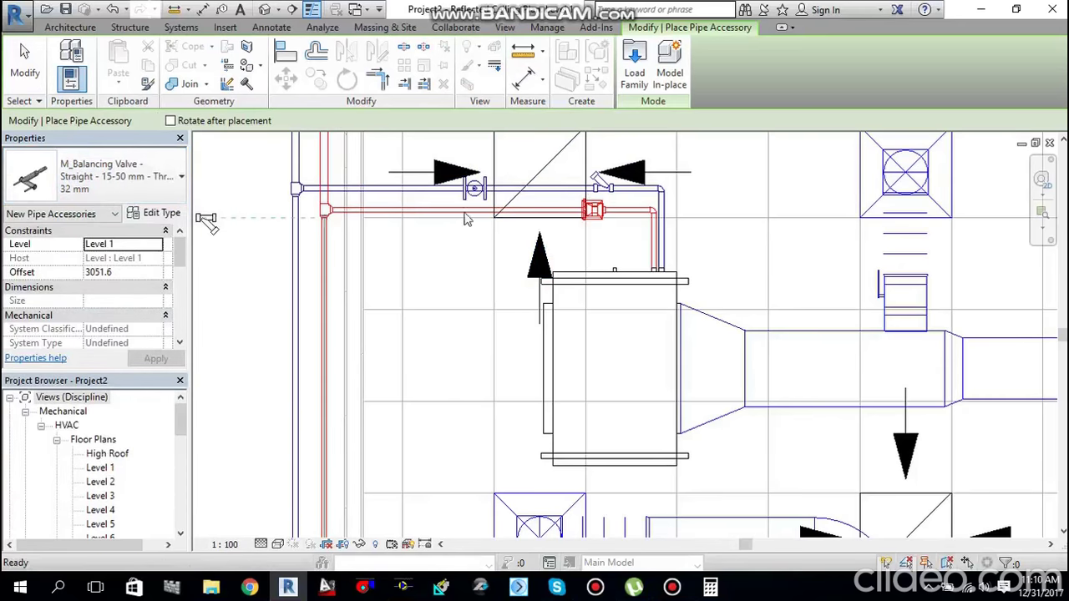
scroll(466, 219, up, 3)
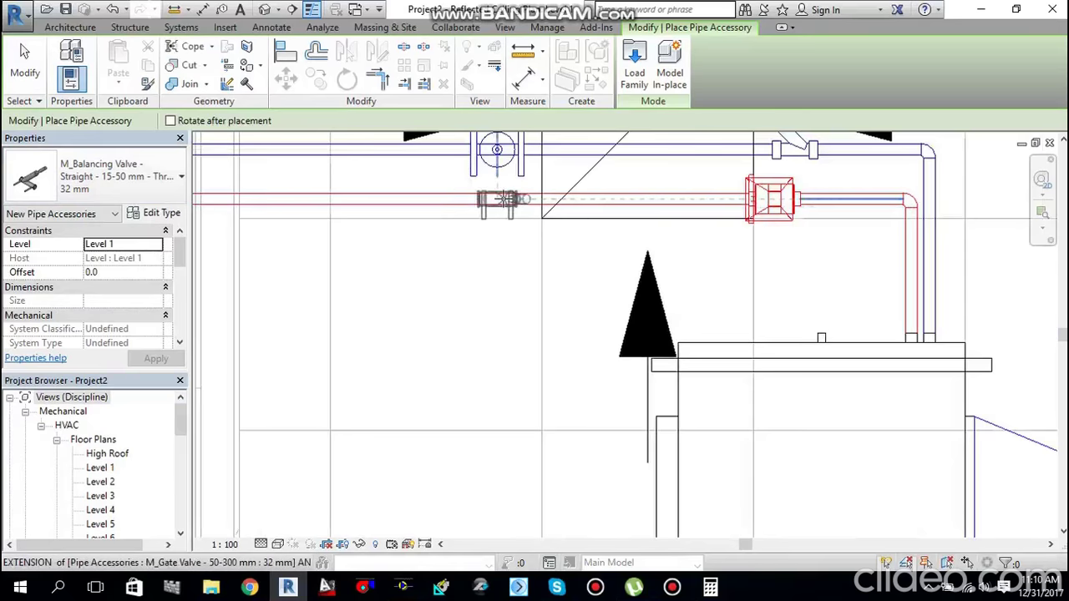
scroll(509, 266, down, 5)
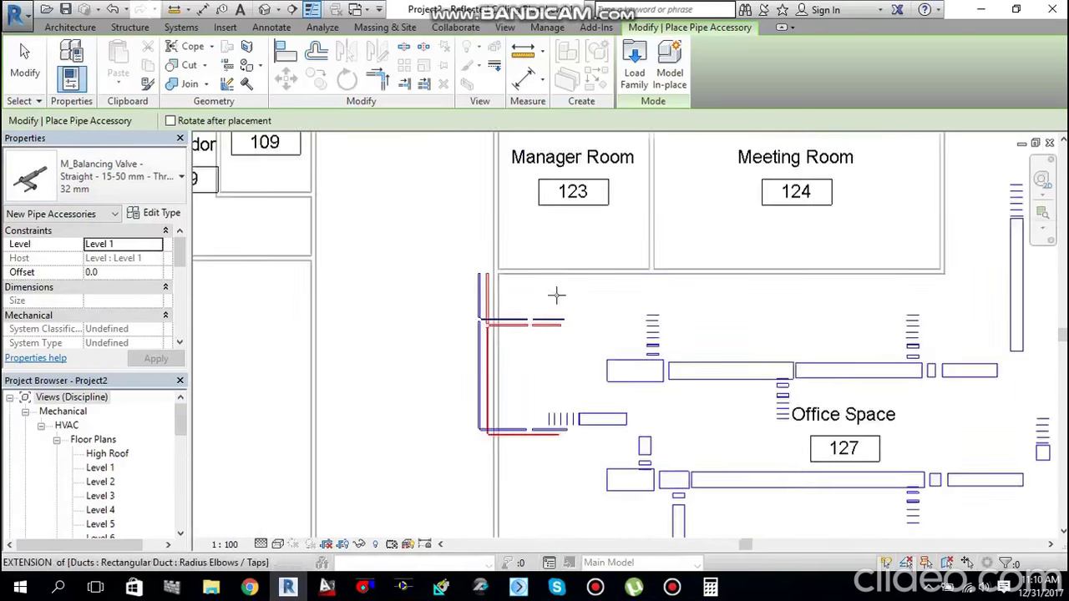
Step: Place another 32 mm straight balancing valve on the lower fan coil unit's red horizontal pipe, upstream of its motor control valve
middle_drag(555, 305, 537, 191)
scroll(560, 313, up, 3)
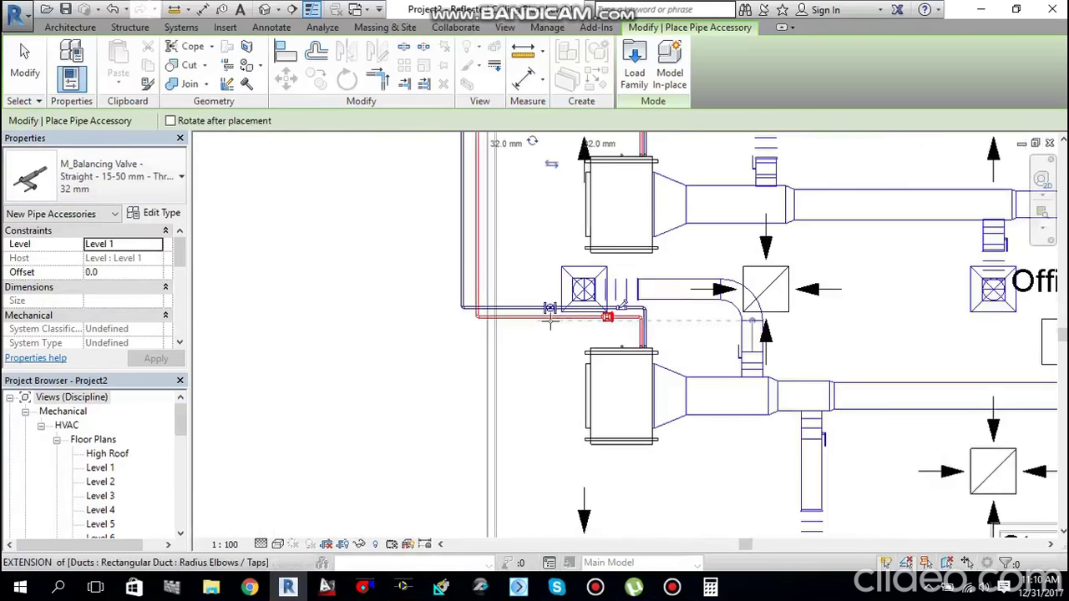
scroll(565, 317, up, 3)
scroll(565, 316, up, 3)
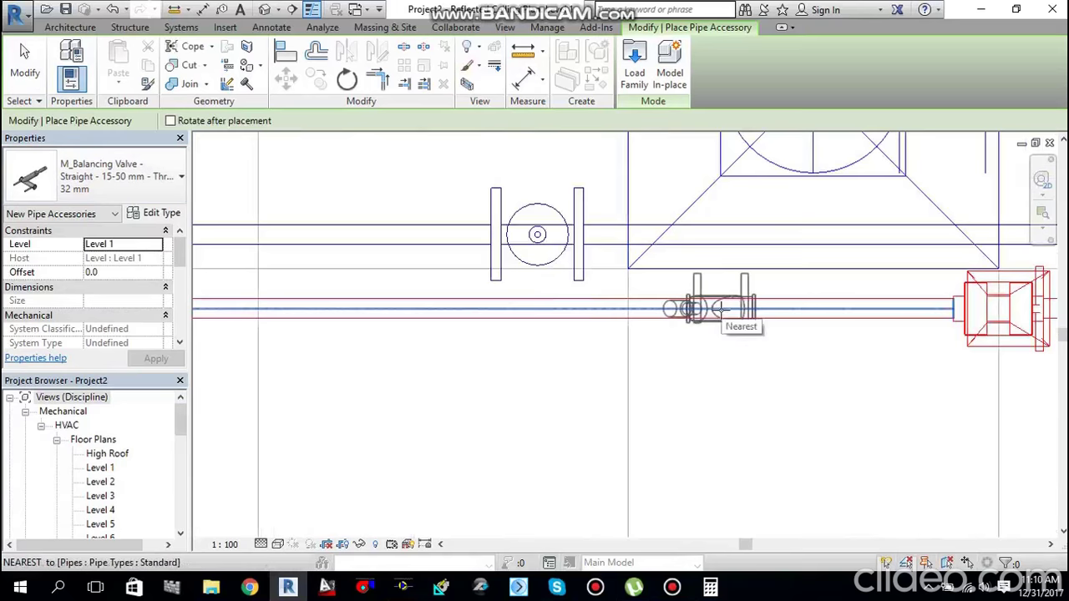
click(648, 391)
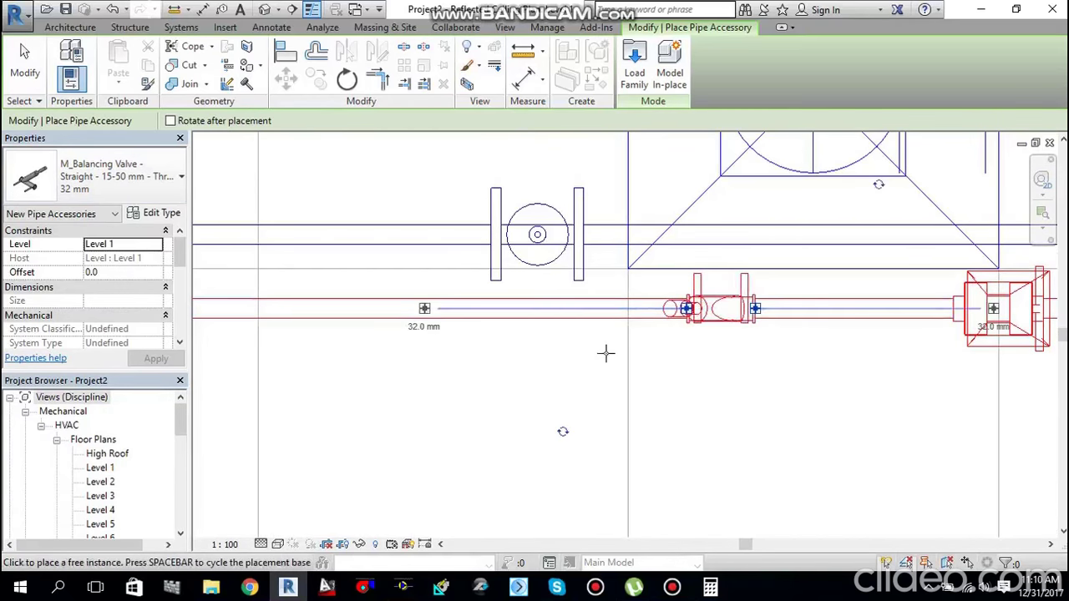
key(Escape)
key(Escape)
Step: Open the default 3D view and set its detail level to Fine and its visual style to Shaded
scroll(607, 354, down, 5)
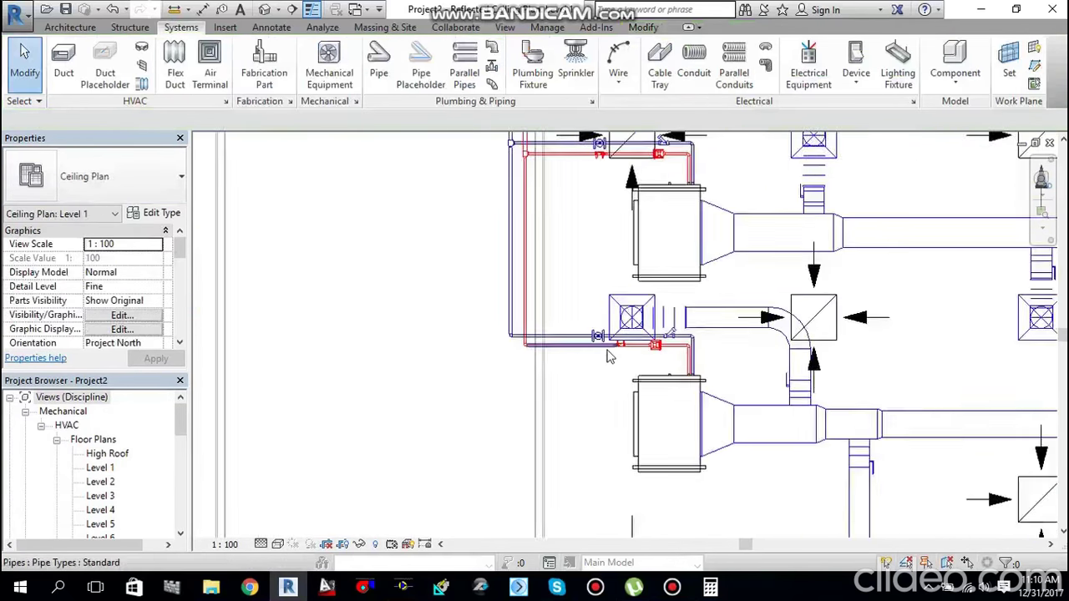
scroll(607, 359, down, 4)
middle_drag(603, 355, 481, 298)
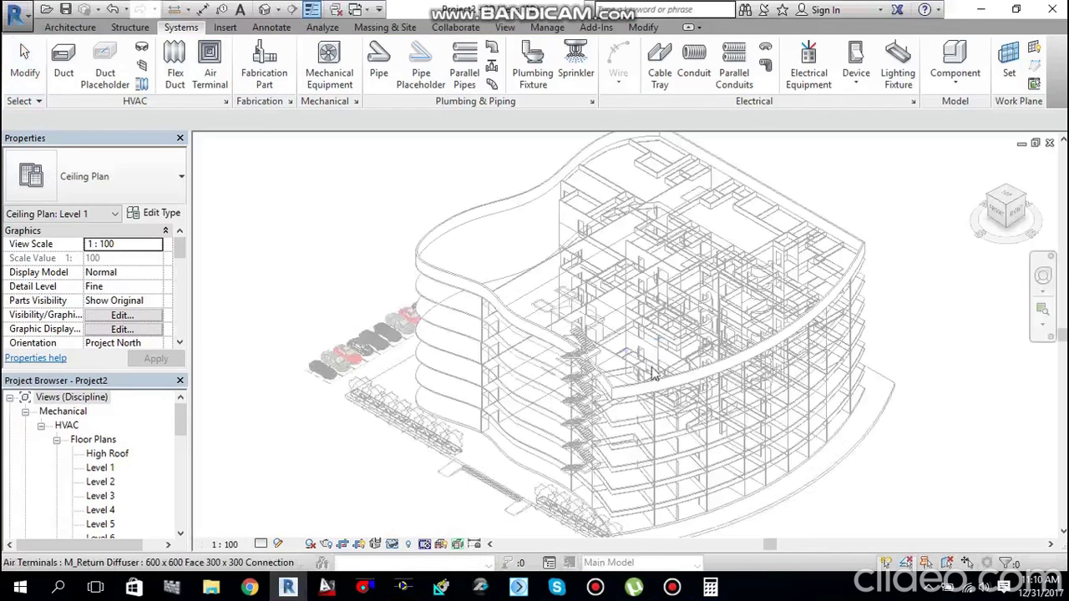
scroll(656, 348, up, 5)
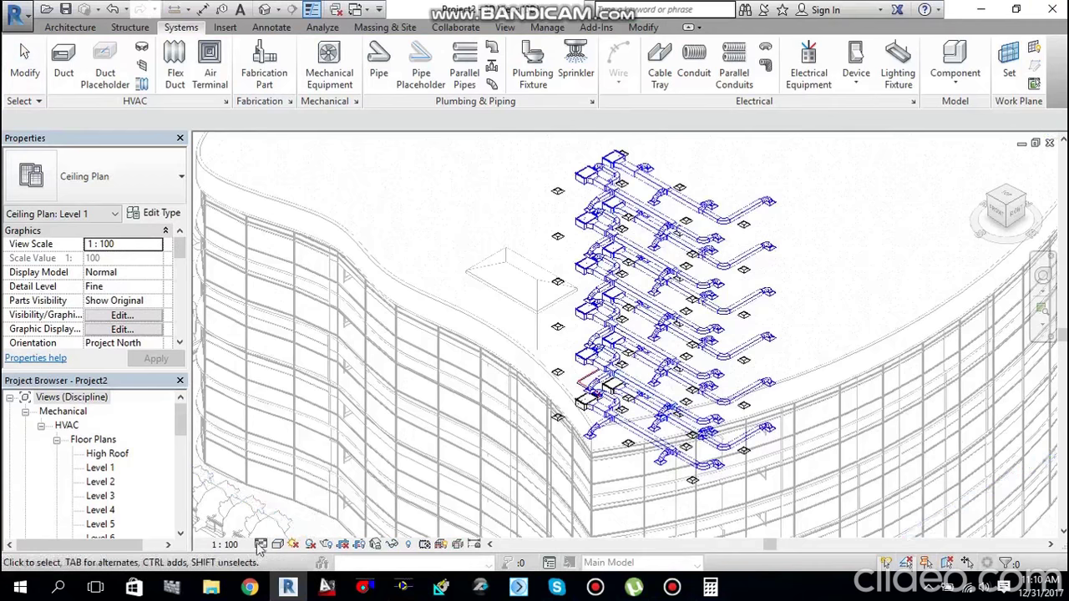
click(262, 543)
click(264, 528)
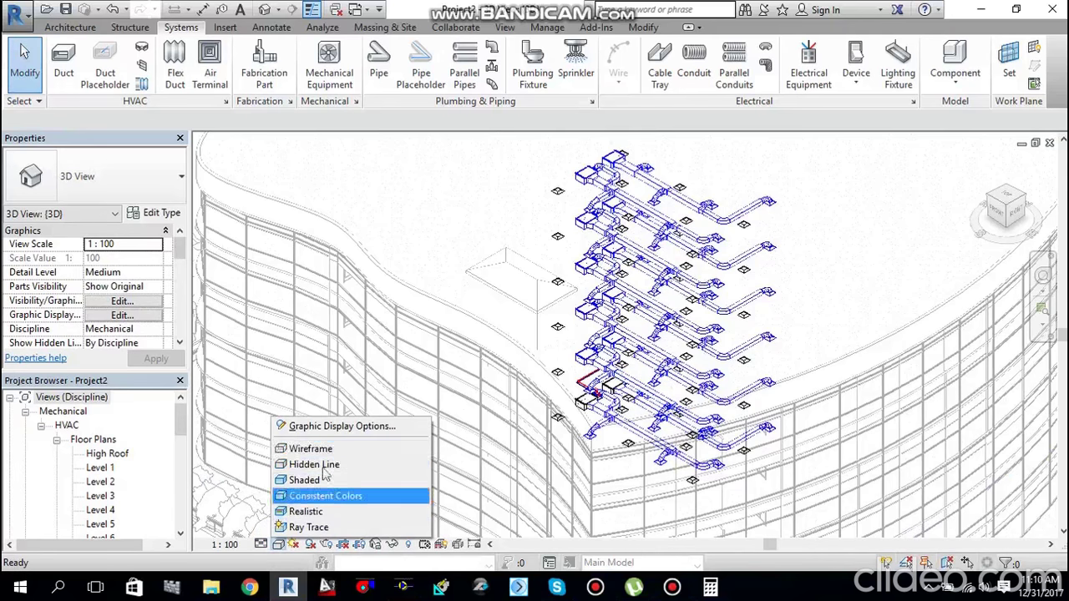
click(342, 482)
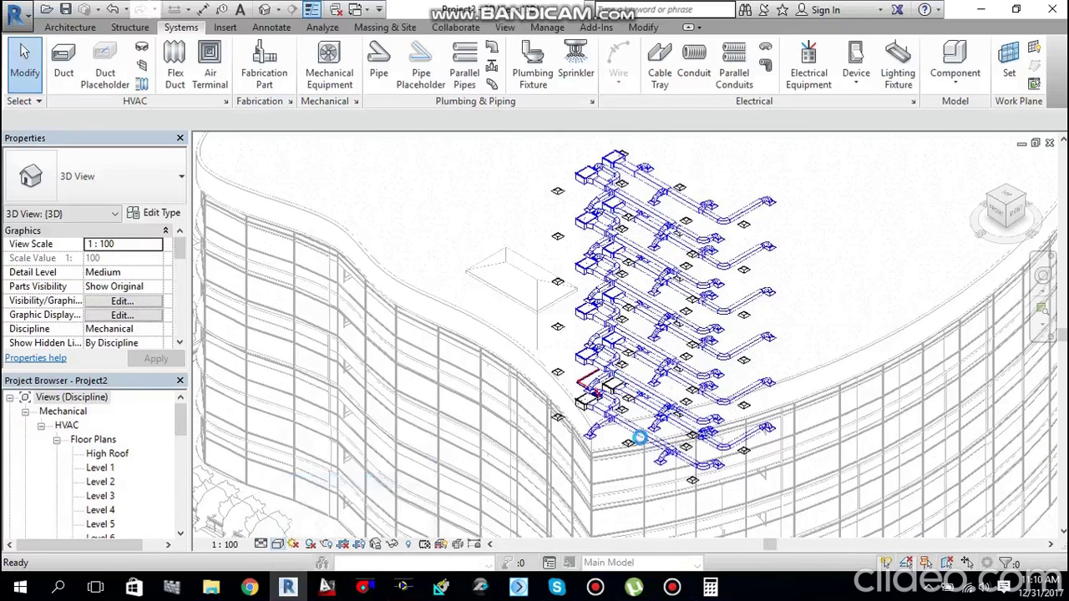
Step: Rotate the lower fan coil unit's 32 mm Y strainer about its pipe so its branch points upward
scroll(618, 409, up, 5)
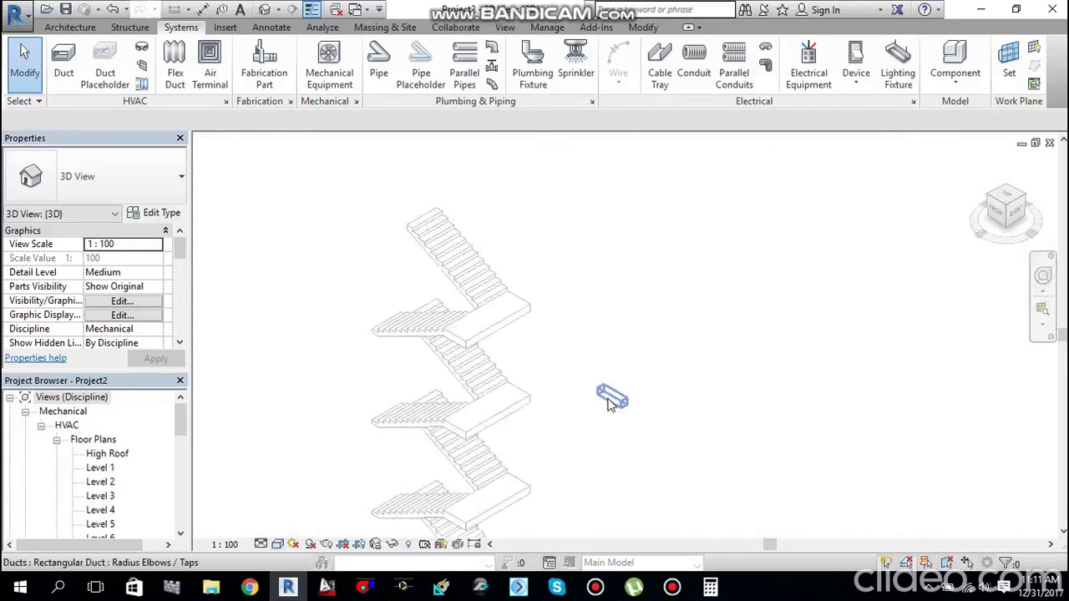
scroll(610, 404, up, 8)
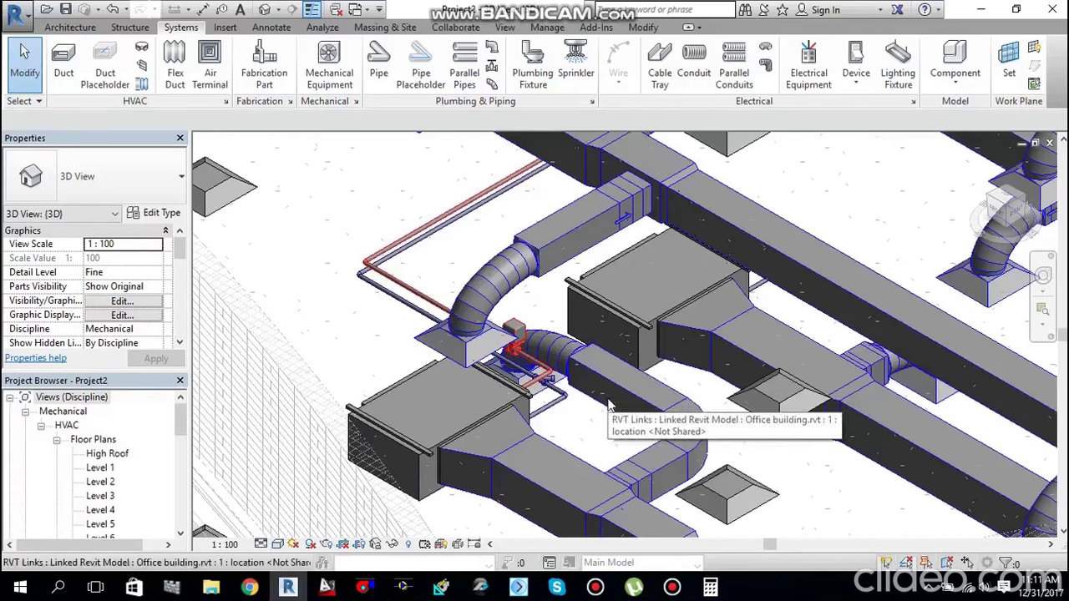
scroll(543, 397, down, 3)
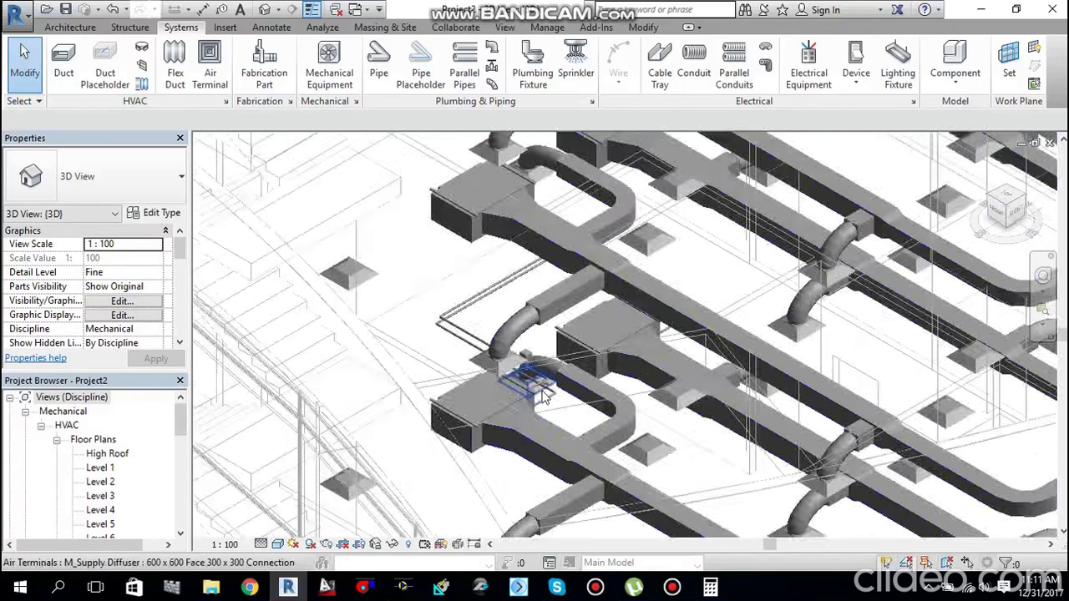
scroll(543, 416, up, 6)
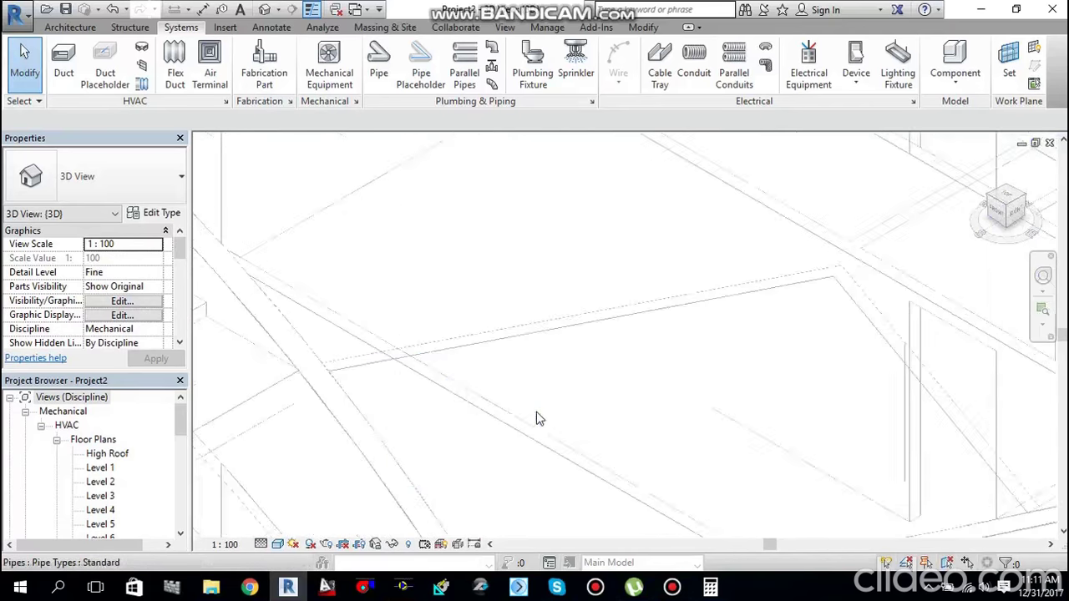
scroll(539, 419, down, 5)
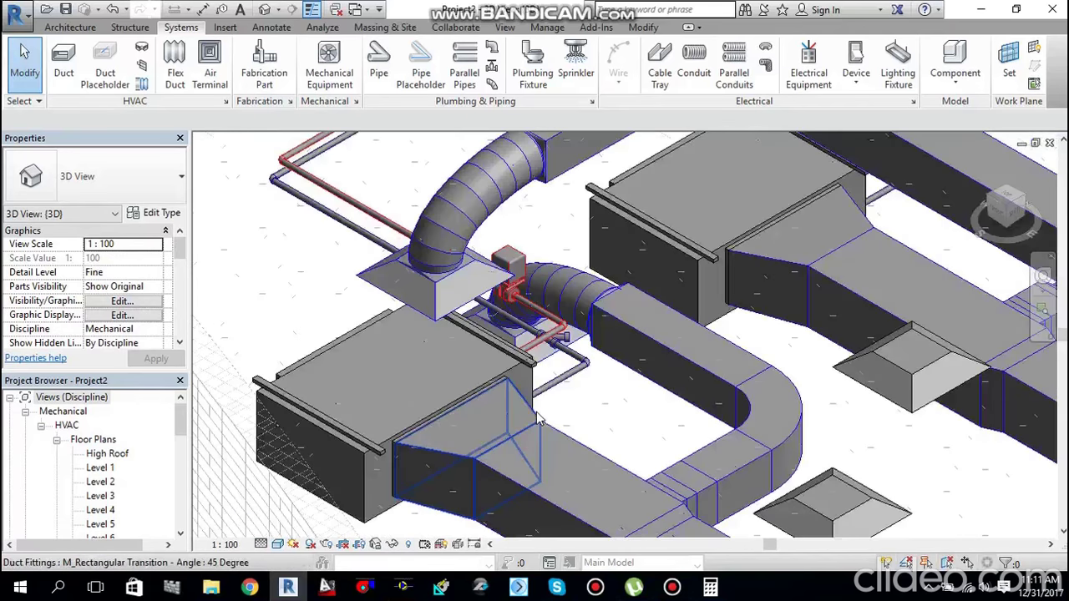
click(554, 346)
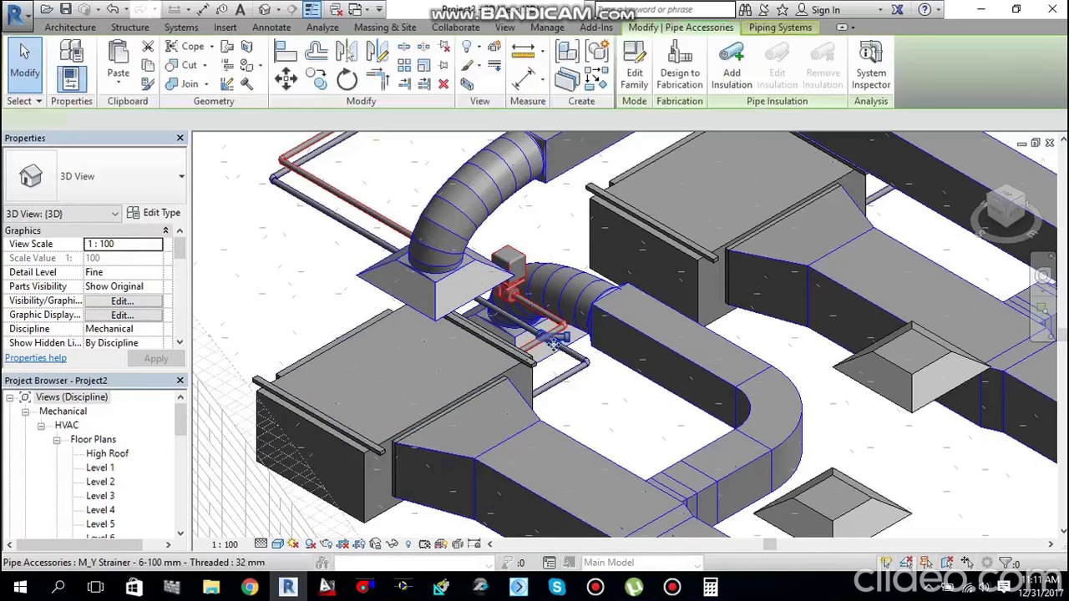
scroll(555, 349, up, 4)
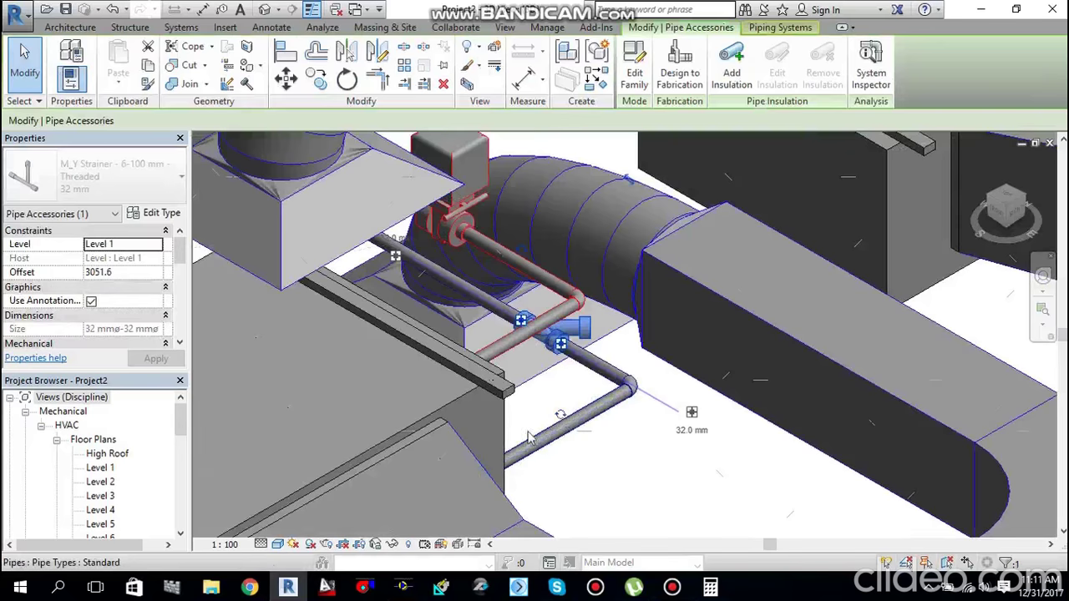
key(space)
scroll(587, 428, down, 10)
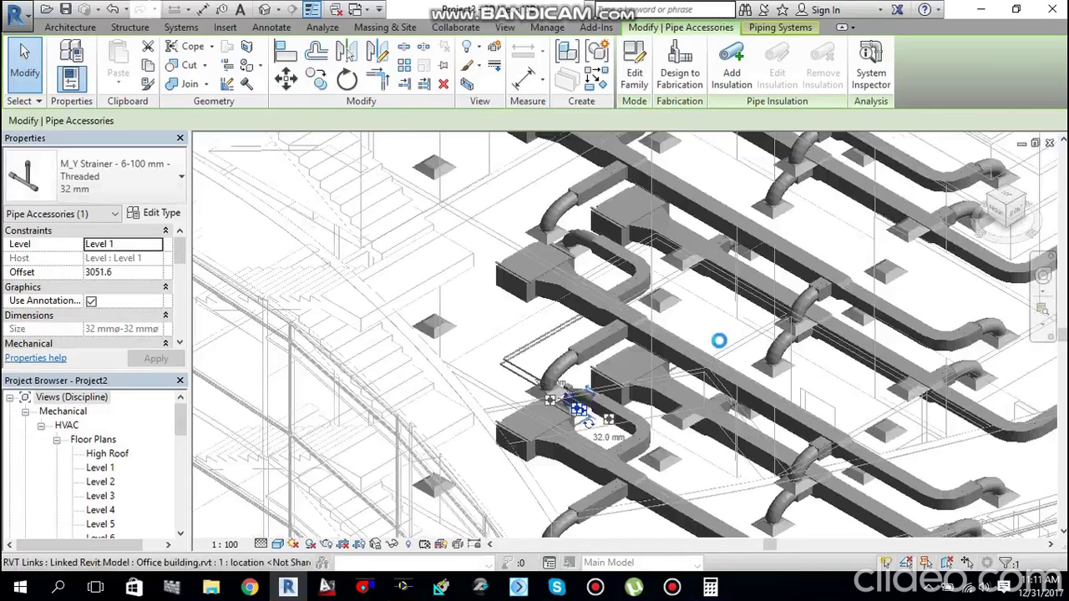
Step: Rotate the upper fan coil unit's 32 mm Y strainer about its blue pipe until its branch points upward
middle_drag(723, 352, 702, 389)
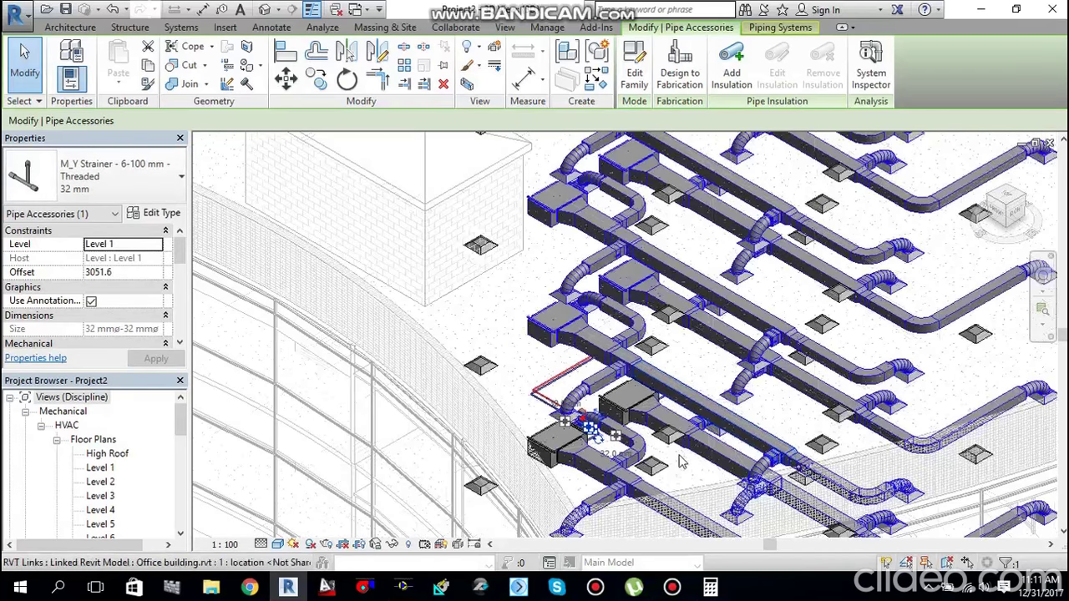
scroll(701, 431, up, 3)
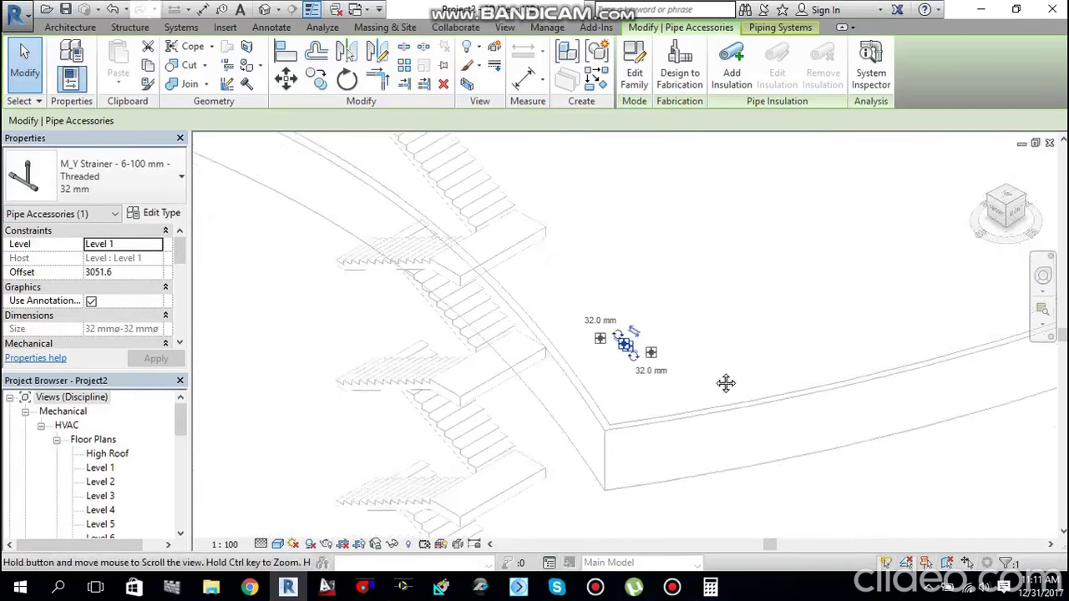
scroll(726, 382, down, 3)
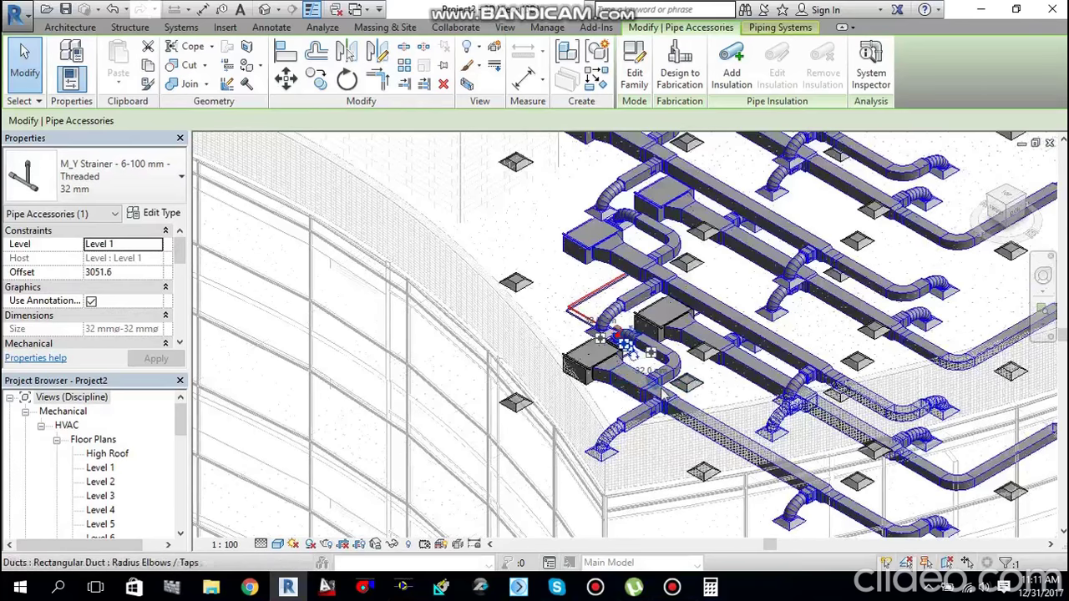
shift+middle_drag(617, 401, 729, 385)
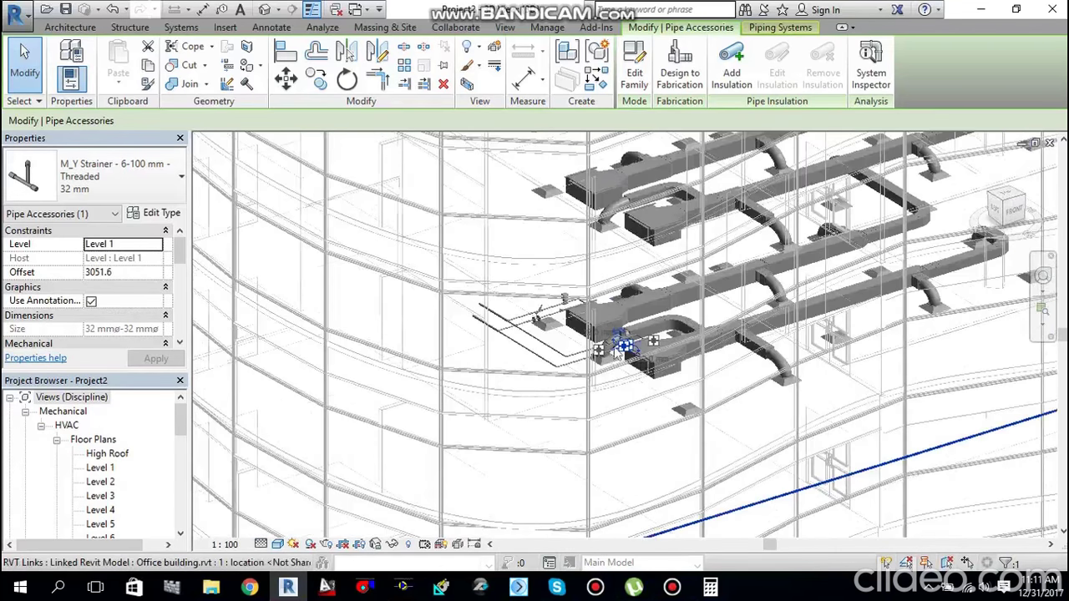
scroll(560, 302, up, 5)
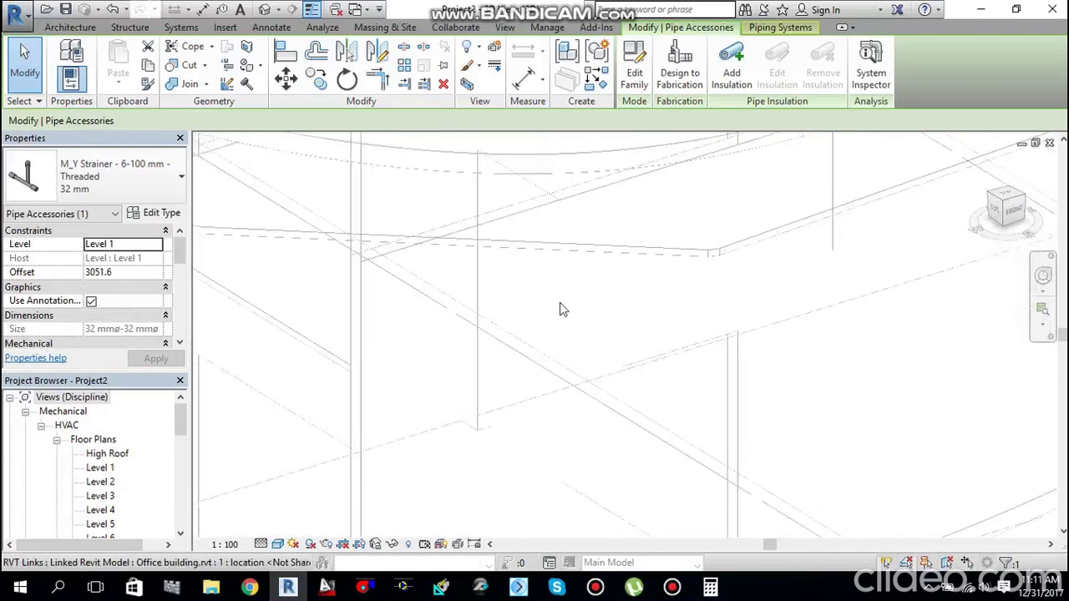
middle_drag(652, 360, 640, 336)
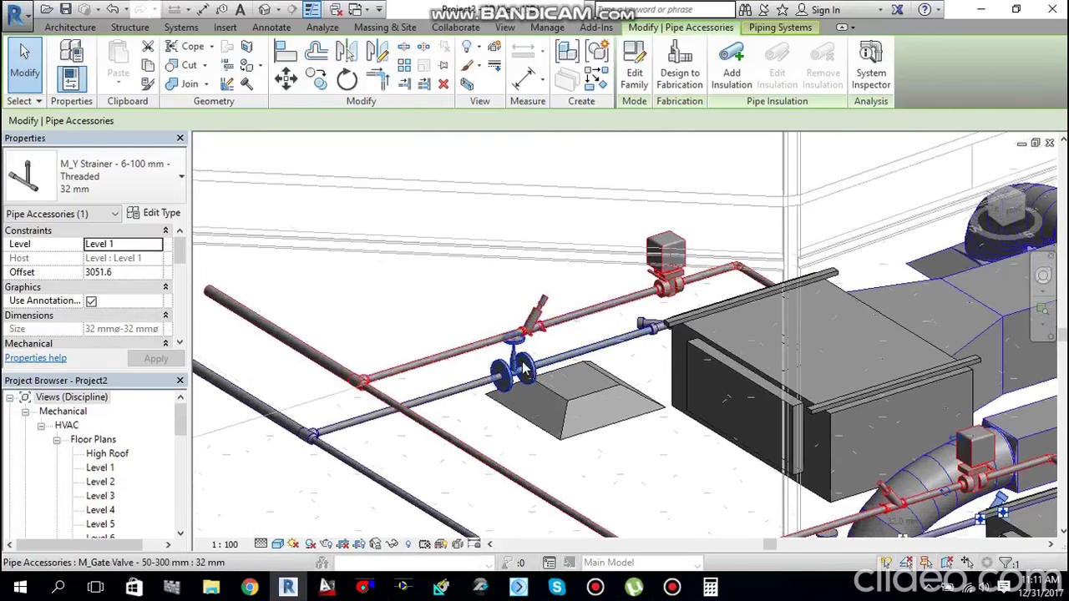
scroll(539, 334, up, 2)
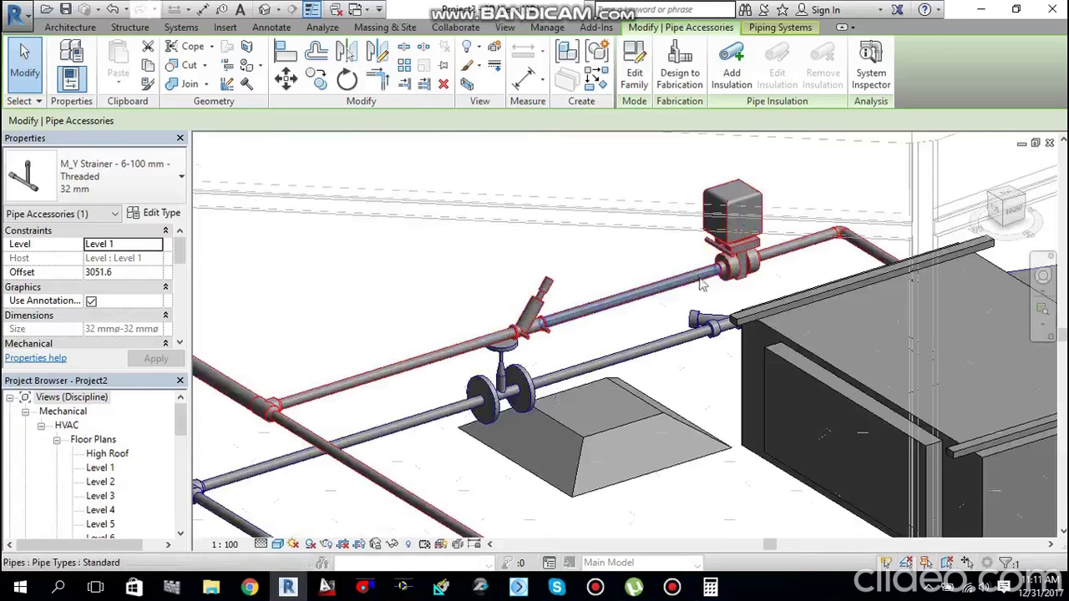
click(715, 334)
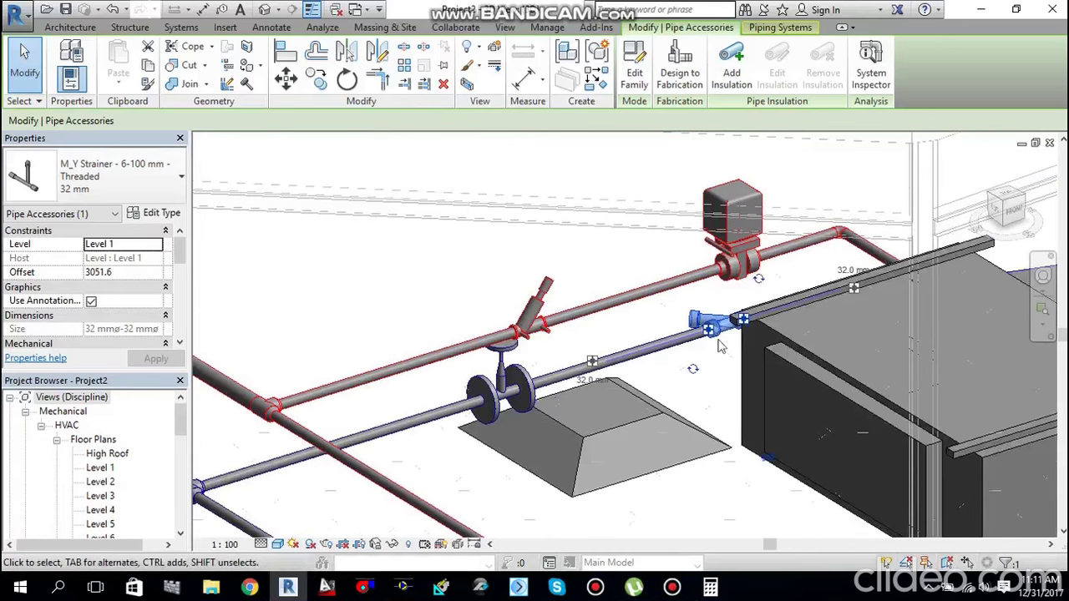
drag(763, 282, 741, 322)
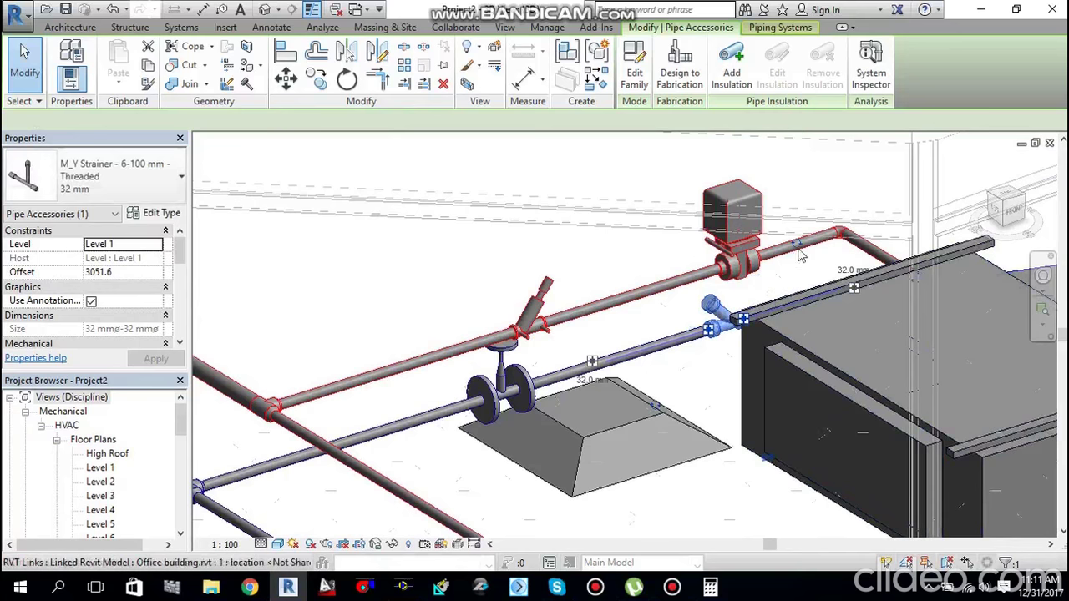
click(730, 353)
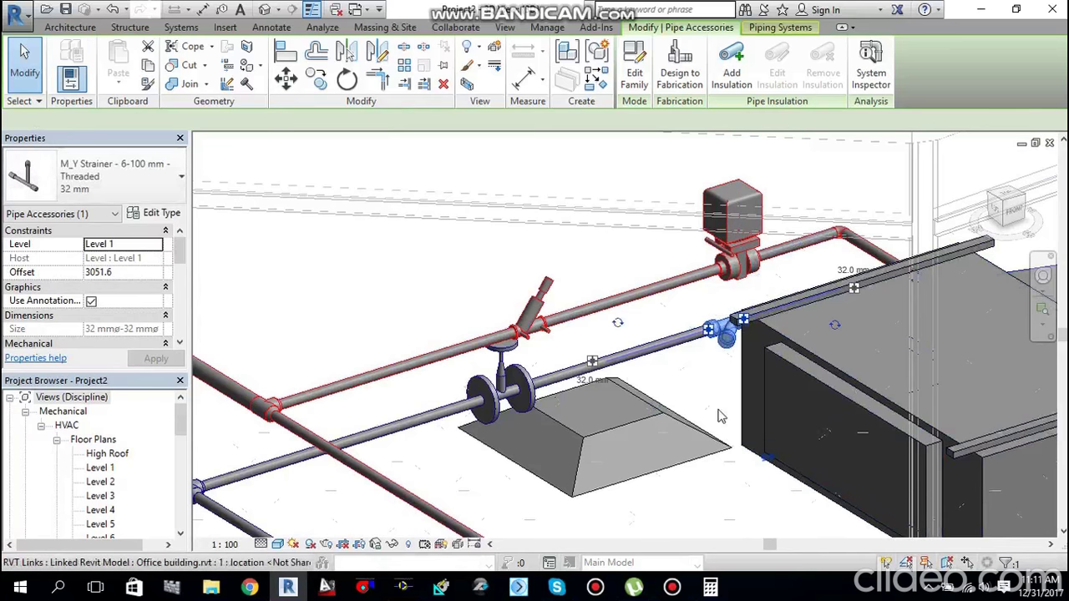
key(Escape)
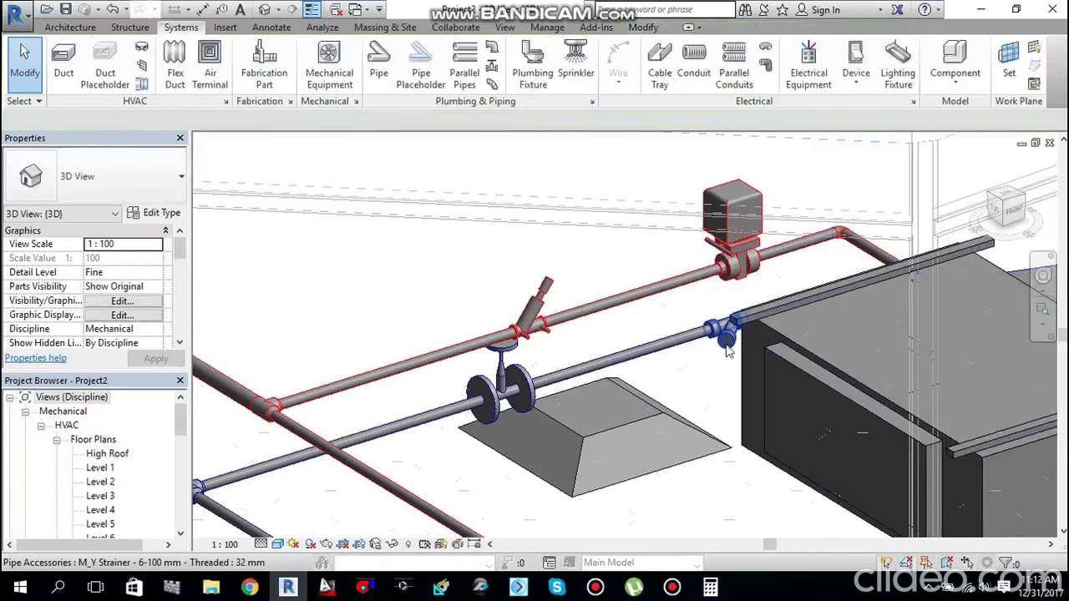
click(741, 360)
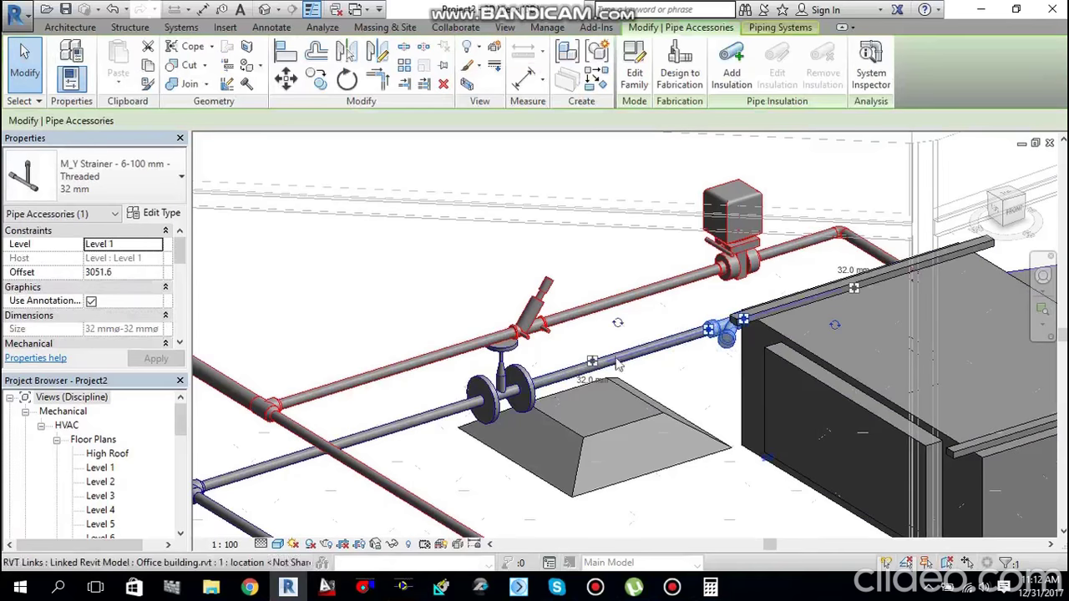
key(space)
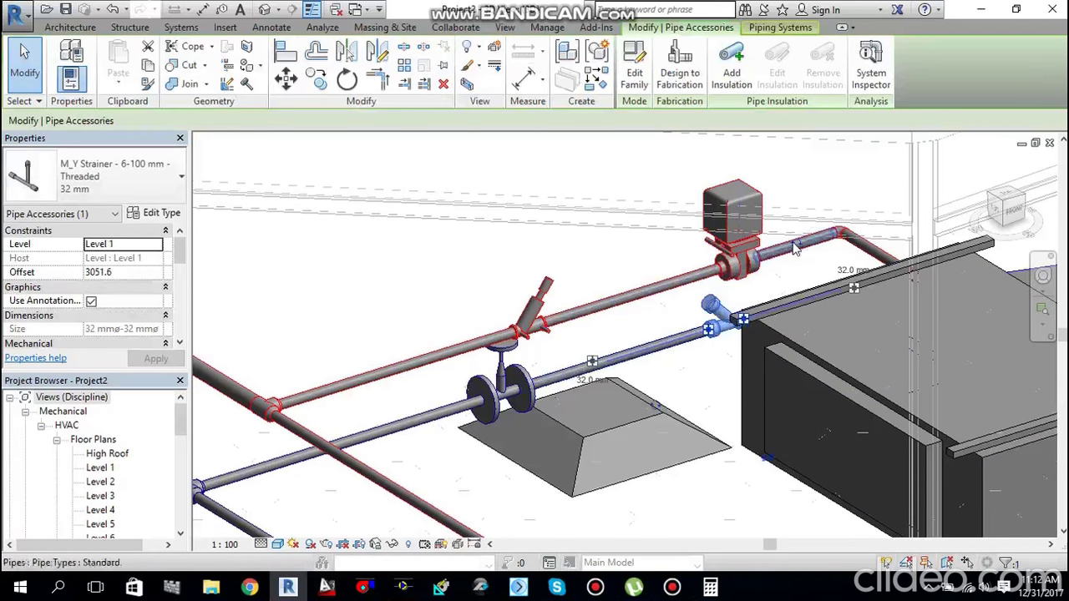
Step: Rotate the upper fan coil unit's 32 mm Y strainer about its blue pipe until its branch points downward
key(space)
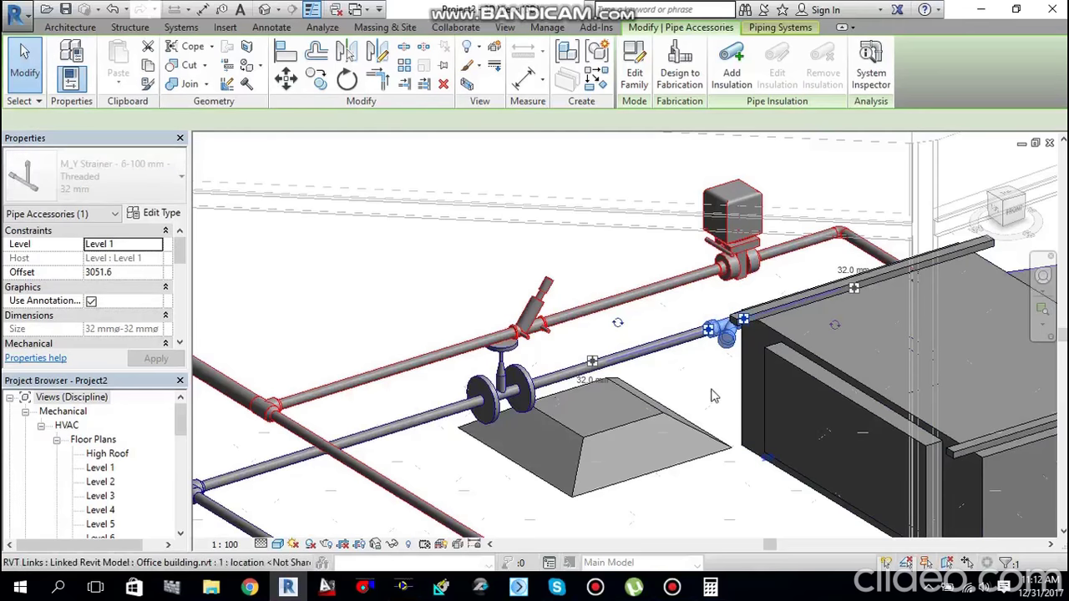
key(Escape)
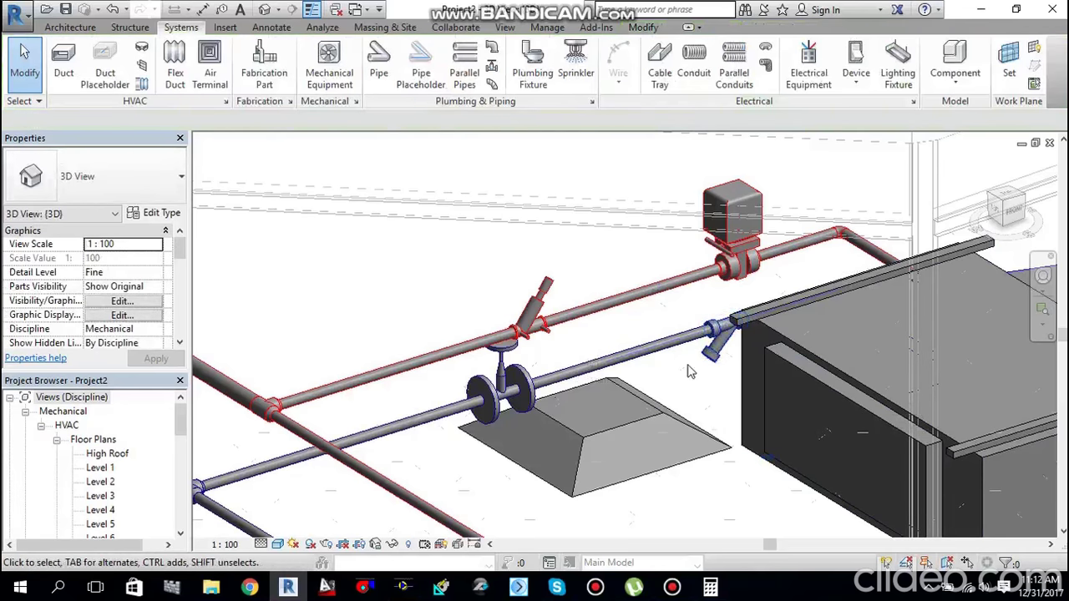
Step: Examine the fan coil units' pipes and valves within the whole building in 3D and in the Level 1 ceiling plan
scroll(693, 367, down, 3)
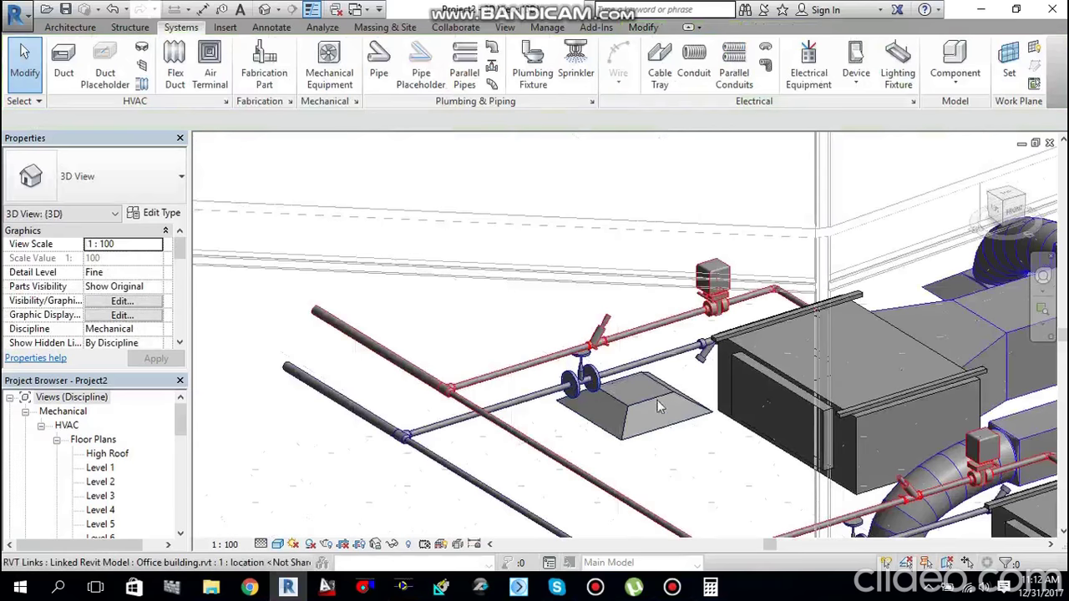
scroll(618, 374, down, 10)
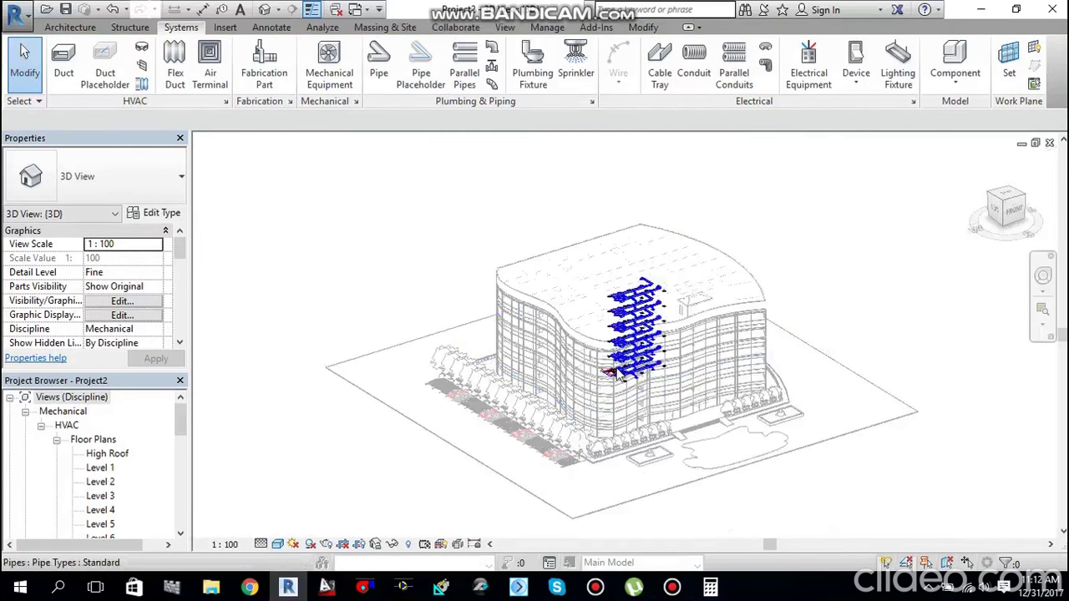
scroll(615, 374, up, 3)
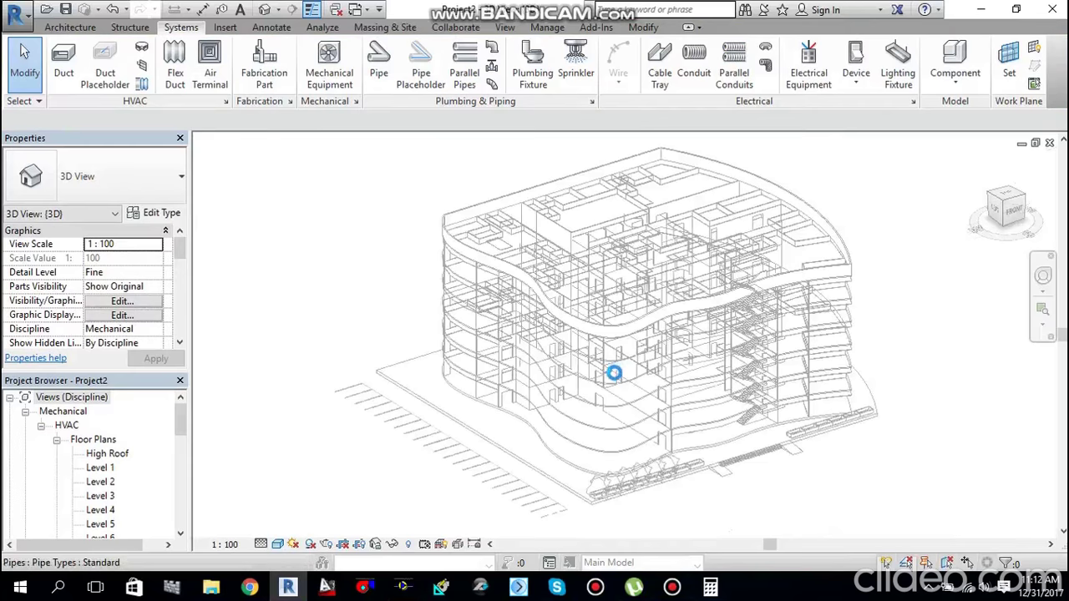
scroll(615, 377, up, 4)
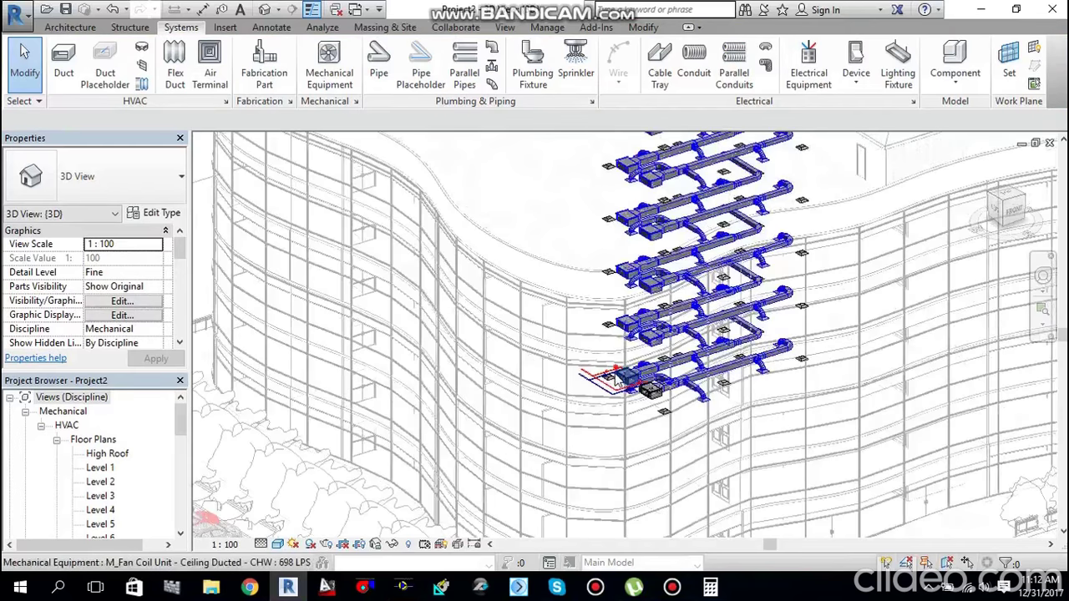
scroll(618, 378, up, 5)
scroll(616, 378, up, 4)
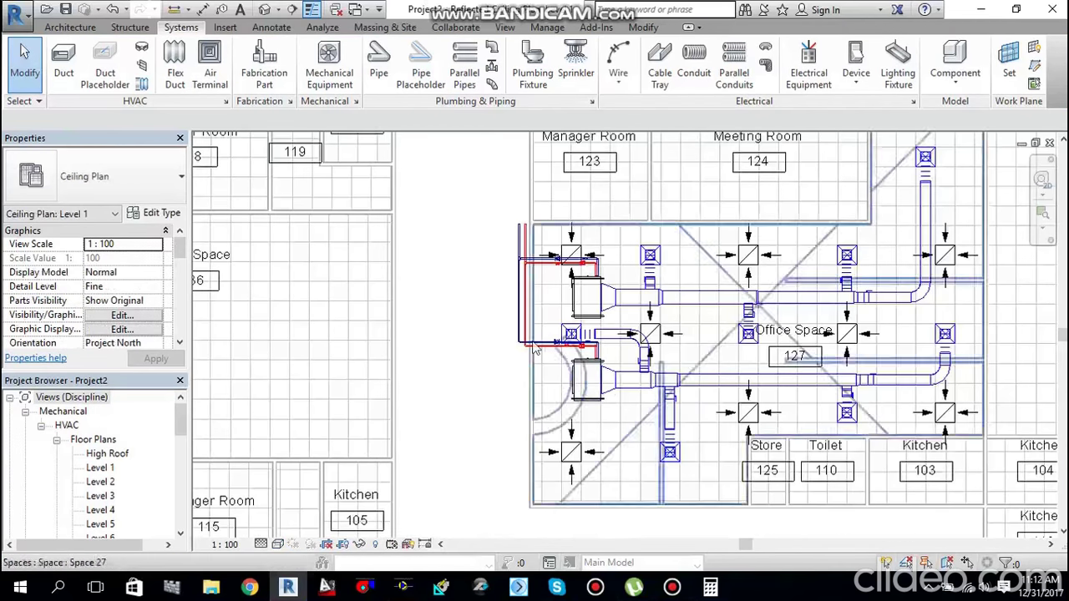
scroll(545, 257, up, 4)
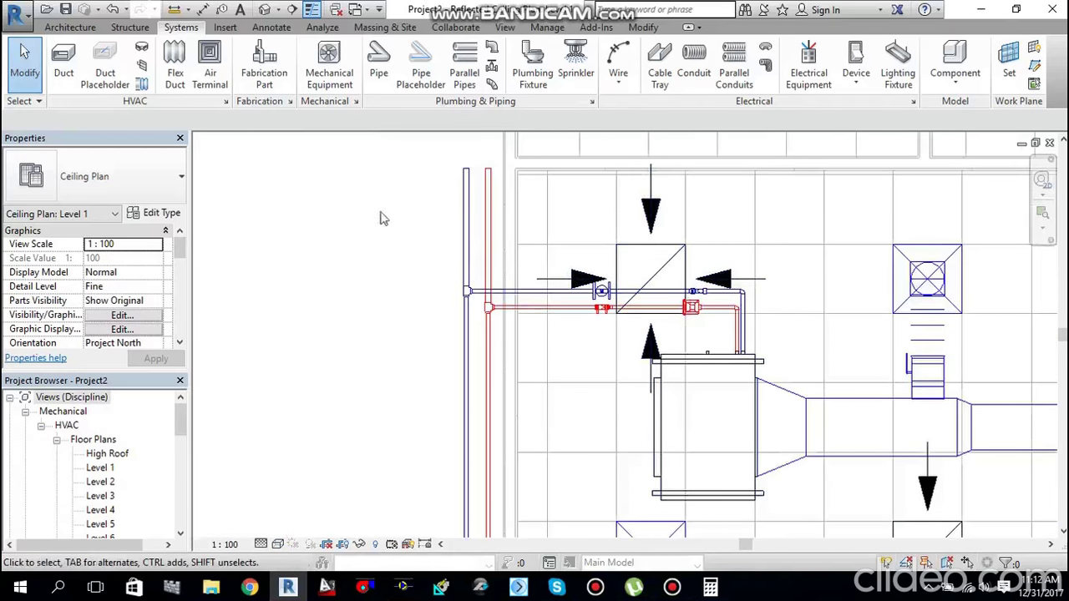
scroll(608, 306, up, 2)
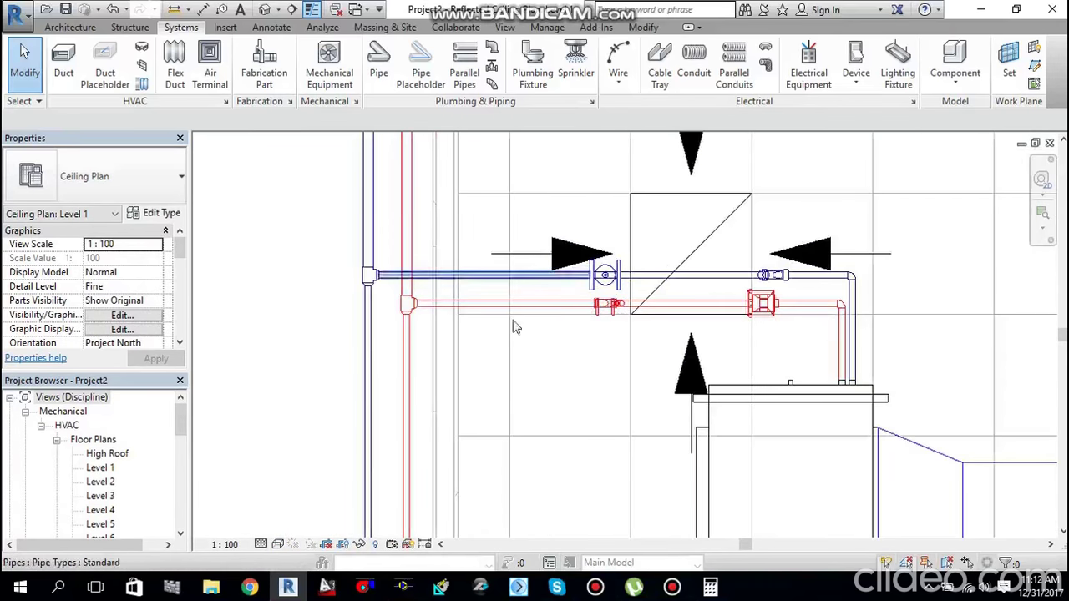
scroll(539, 326, down, 1)
scroll(539, 326, down, 2)
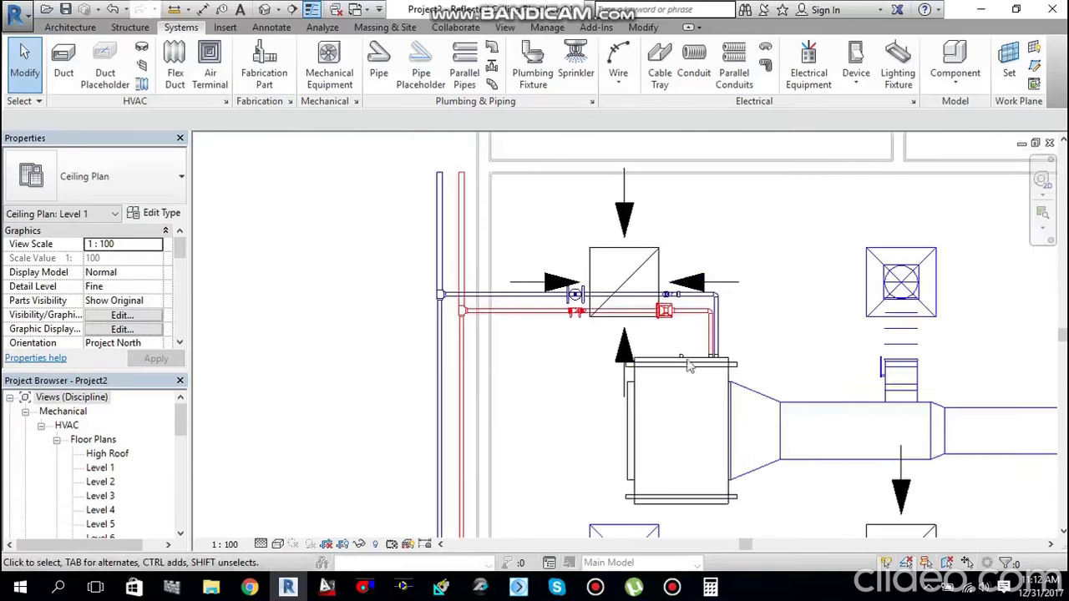
middle_drag(768, 358, 725, 345)
scroll(618, 313, up, 1)
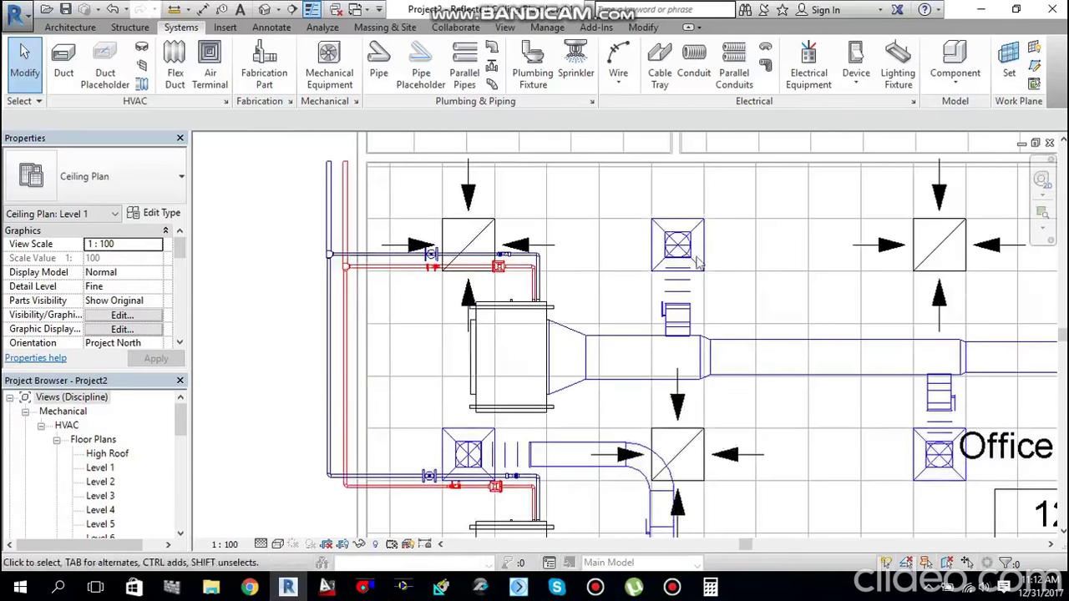
scroll(543, 288, down, 2)
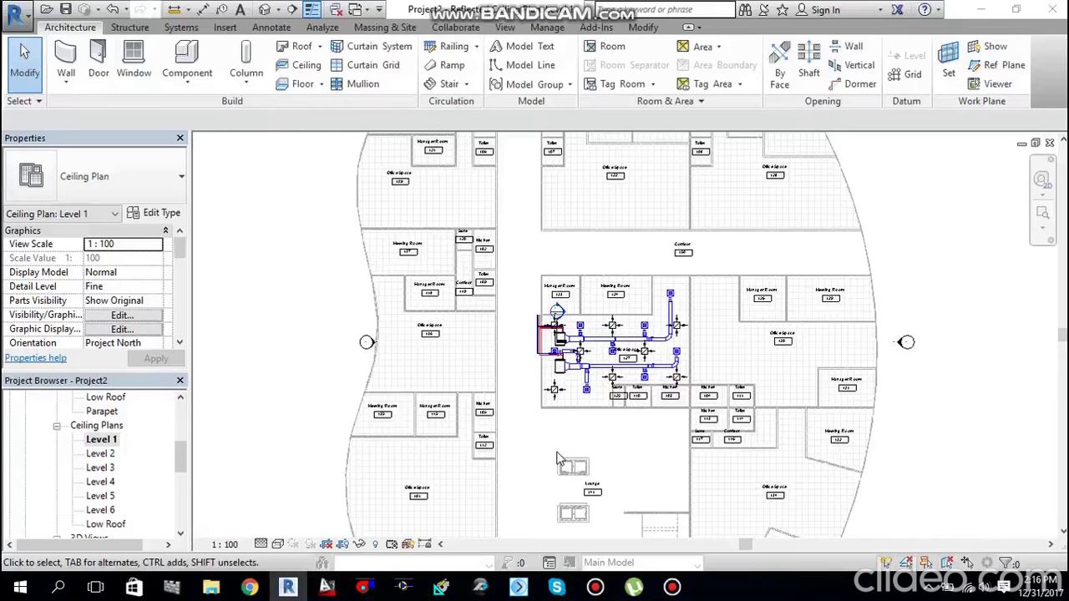
scroll(550, 390, up, 2)
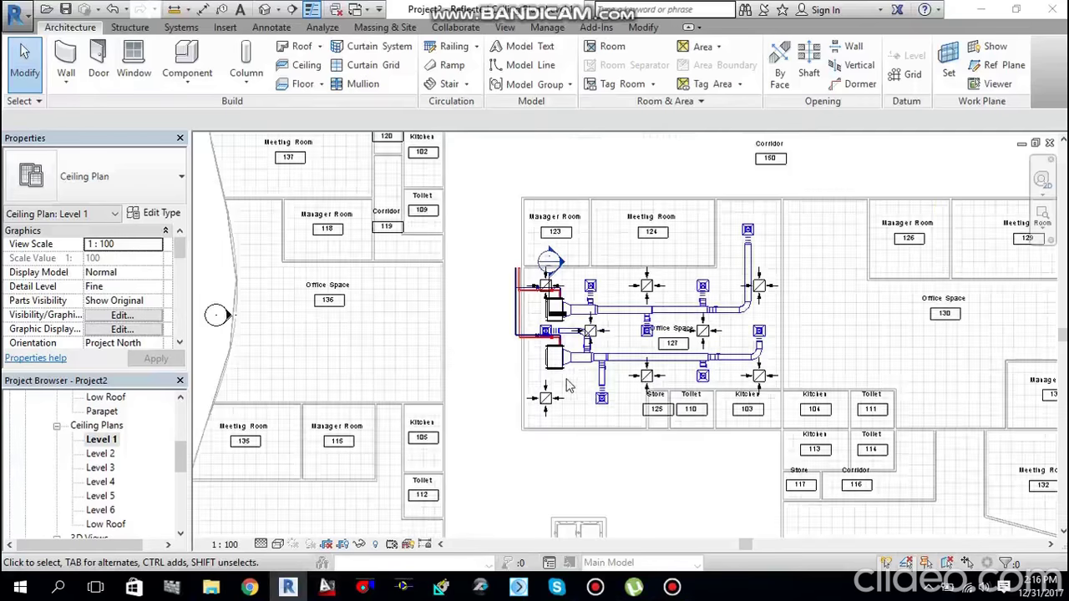
scroll(571, 386, up, 2)
scroll(571, 370, up, 1)
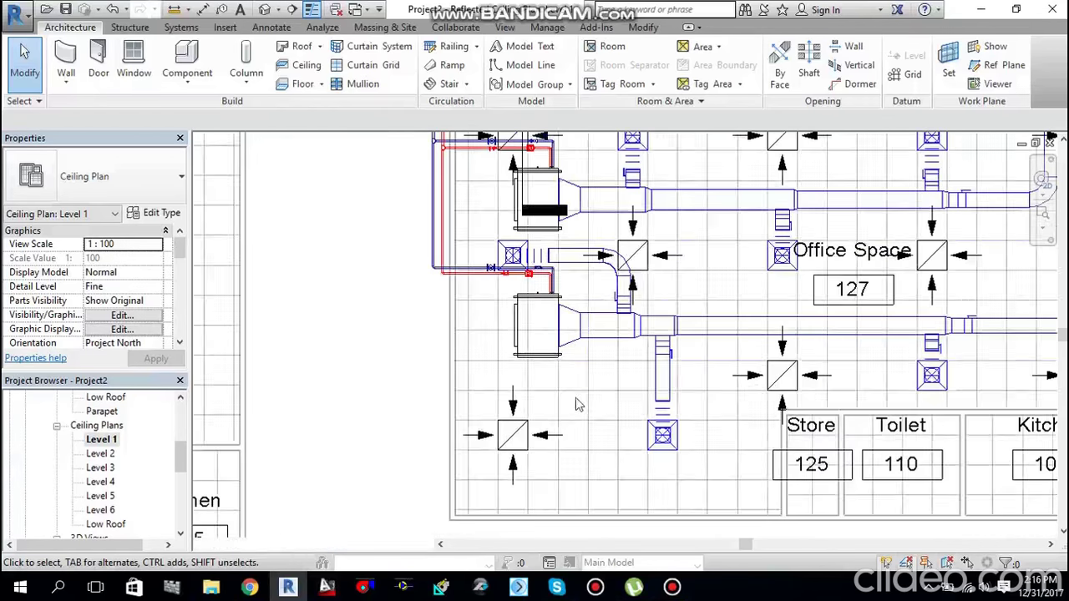
mouse_move(577, 405)
middle_down()
mouse_move(590, 420)
mouse_move(564, 401)
middle_up()
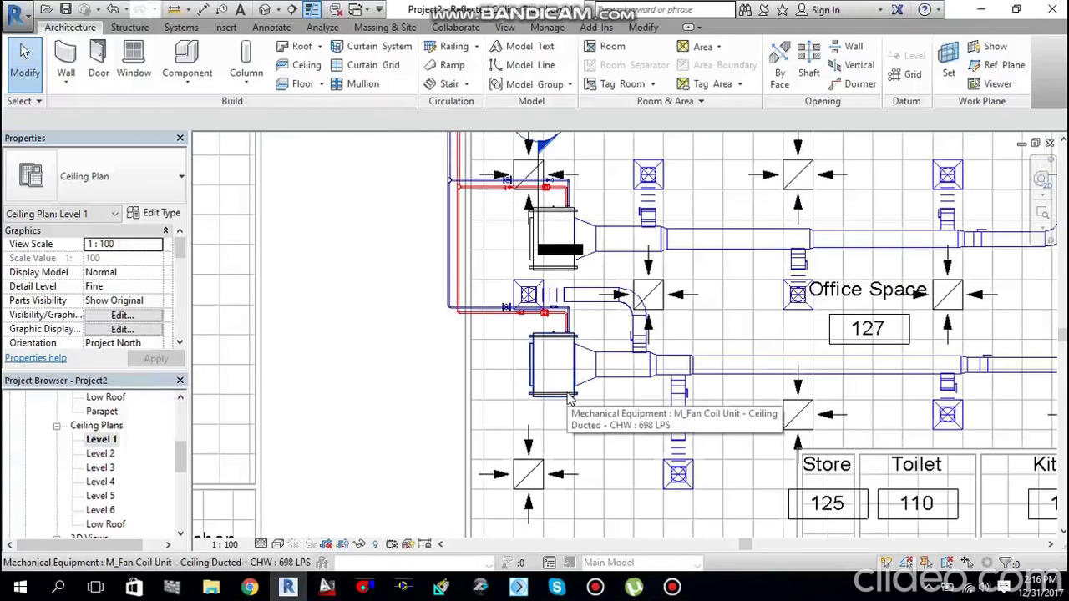
middle_drag(615, 330, 610, 356)
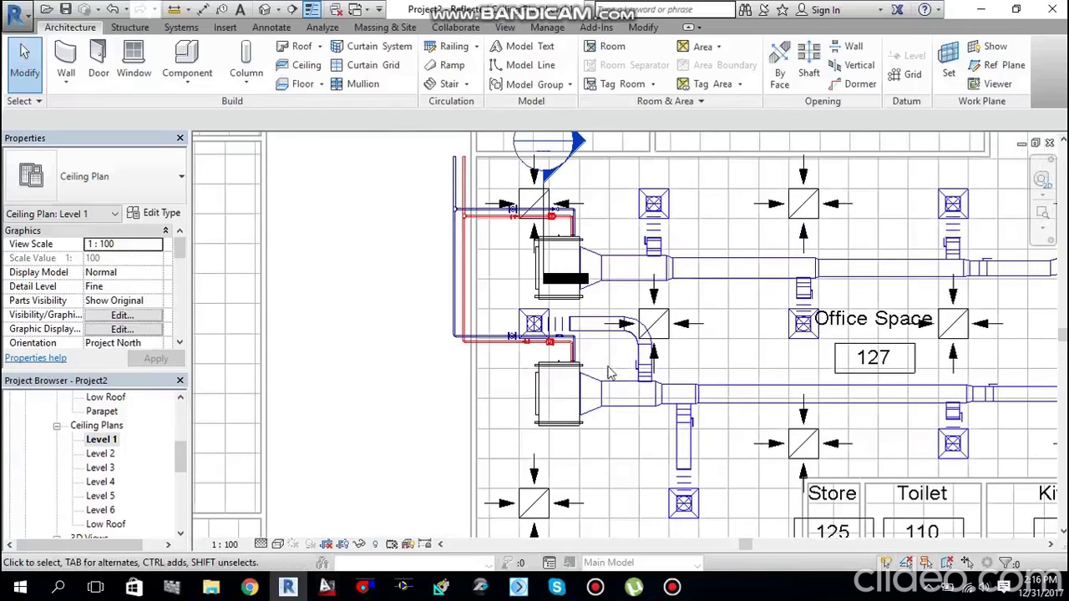
scroll(585, 257, down, 1)
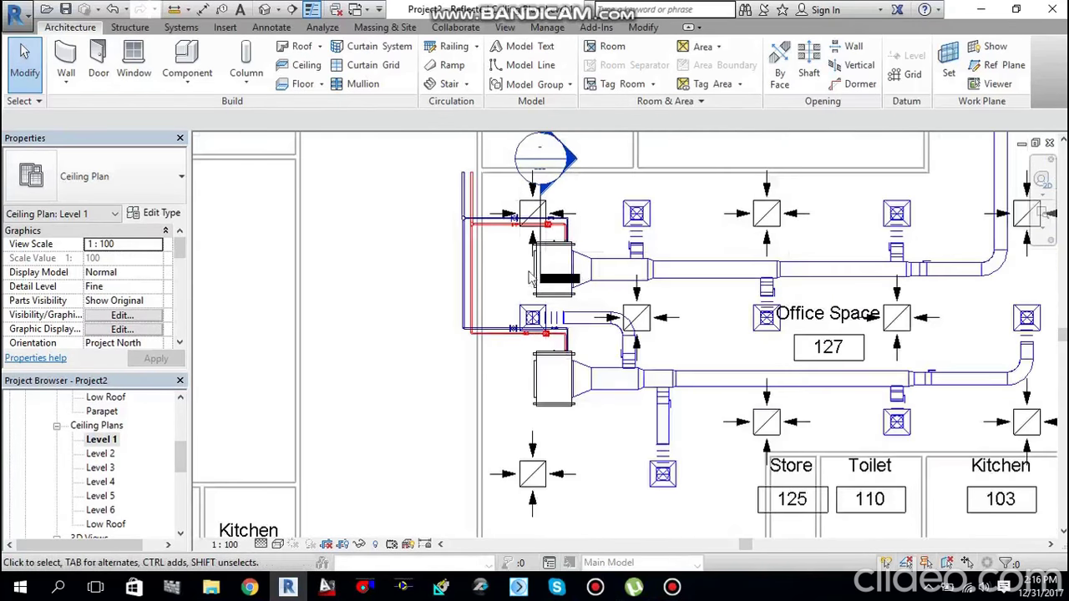
scroll(553, 255, up, 2)
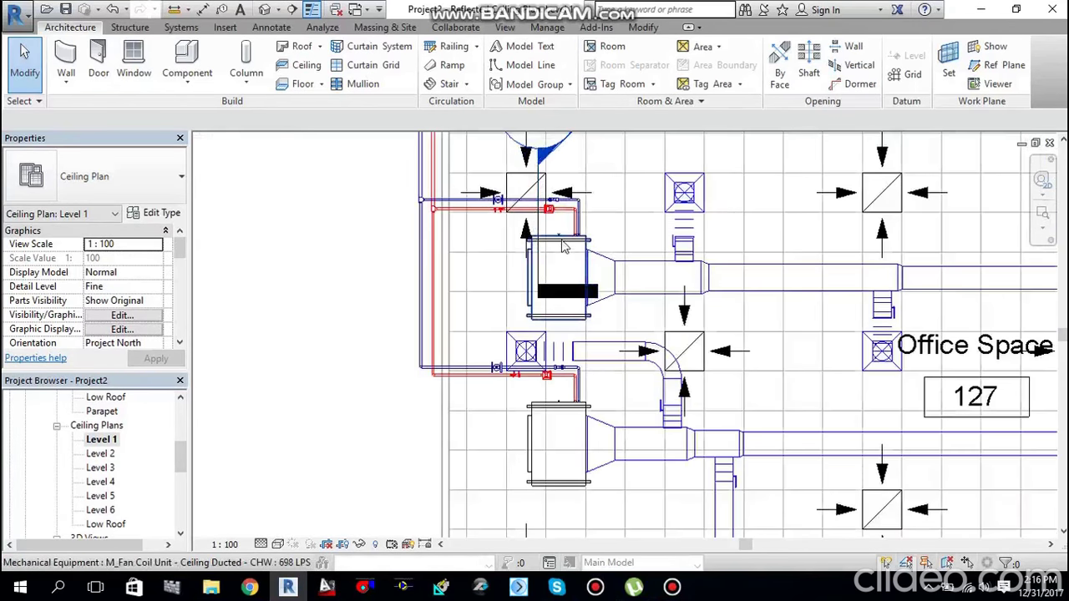
click(564, 246)
middle_drag(629, 219, 668, 248)
scroll(606, 261, up, 4)
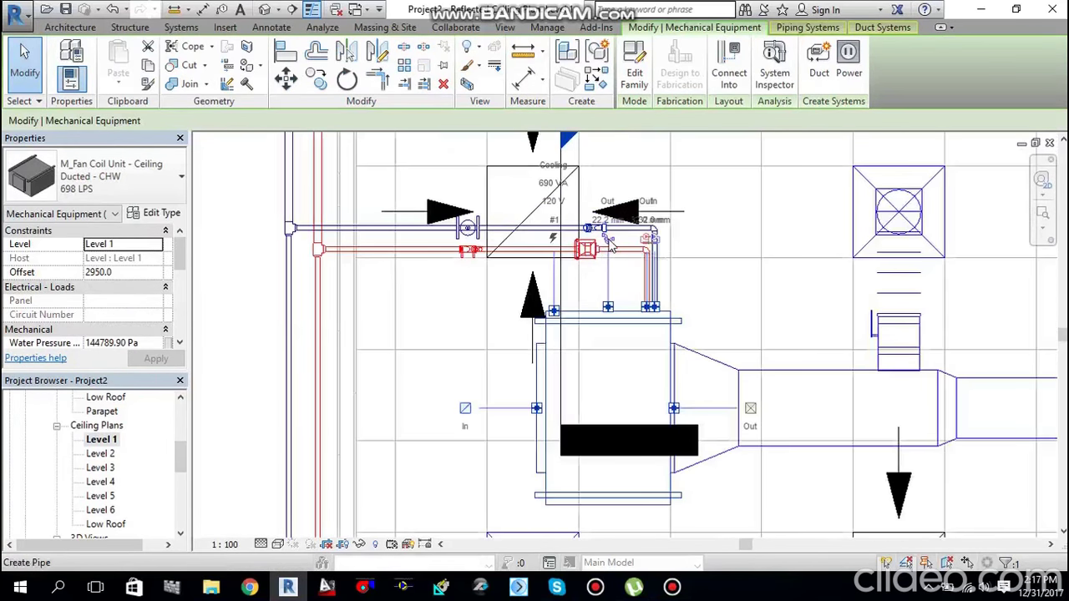
scroll(609, 240, up, 2)
scroll(609, 245, down, 2)
scroll(609, 244, up, 1)
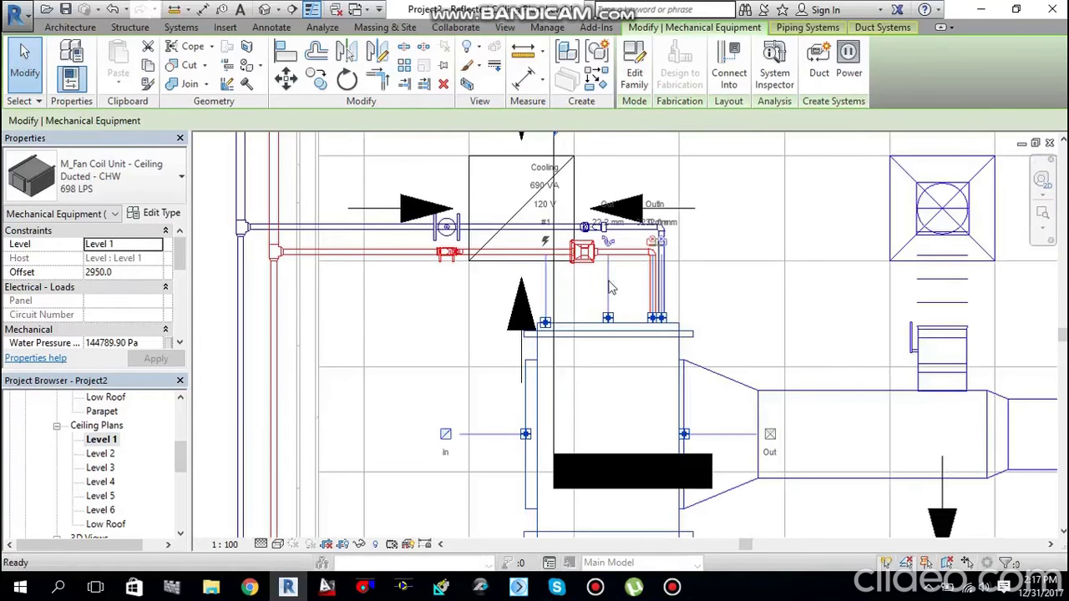
click(608, 317)
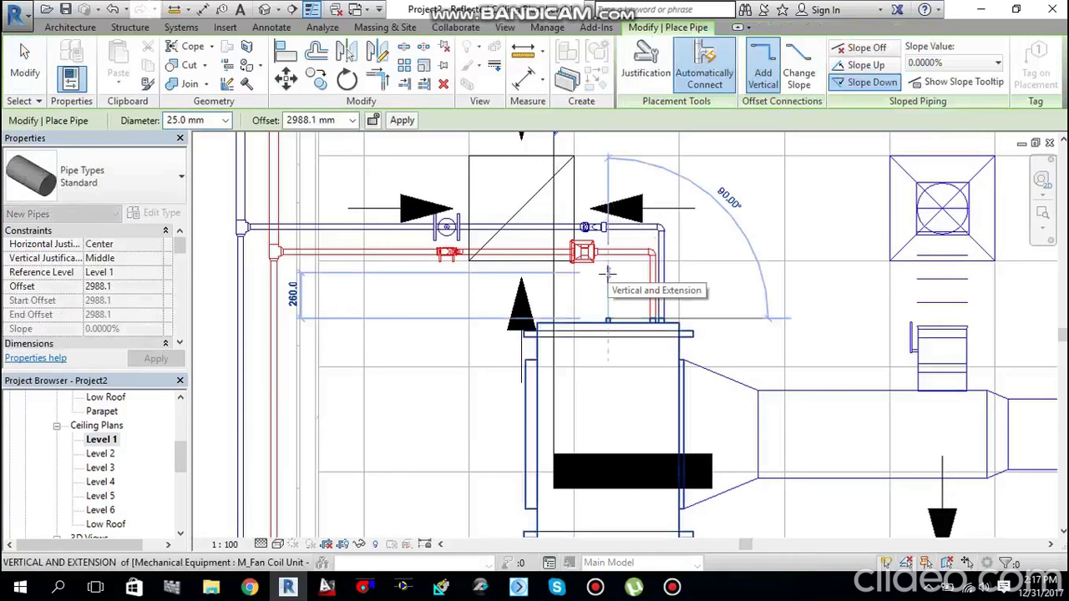
scroll(608, 274, up, 2)
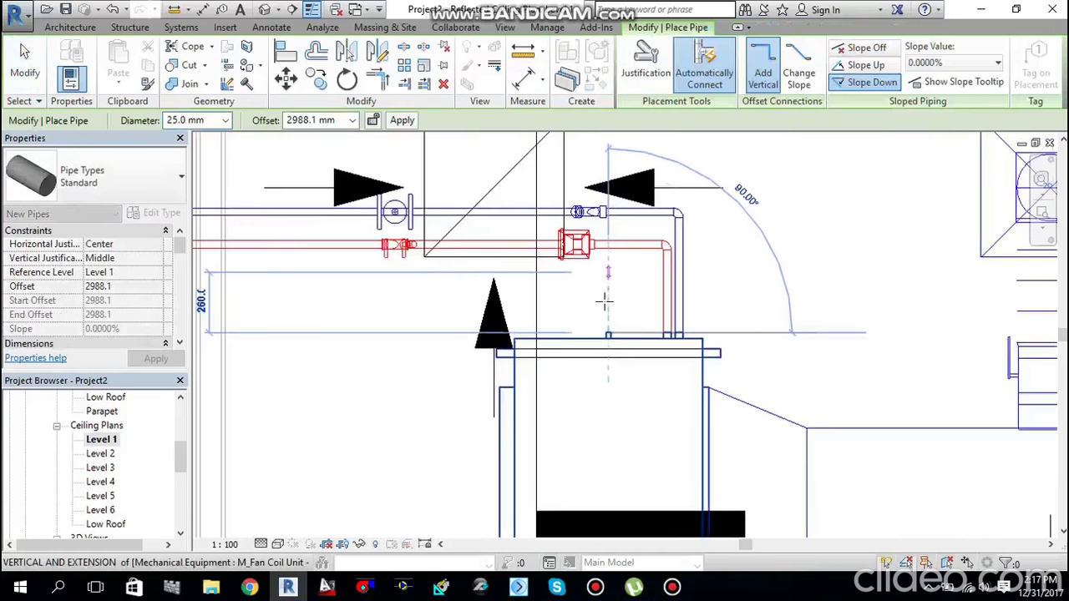
scroll(607, 296, down, 2)
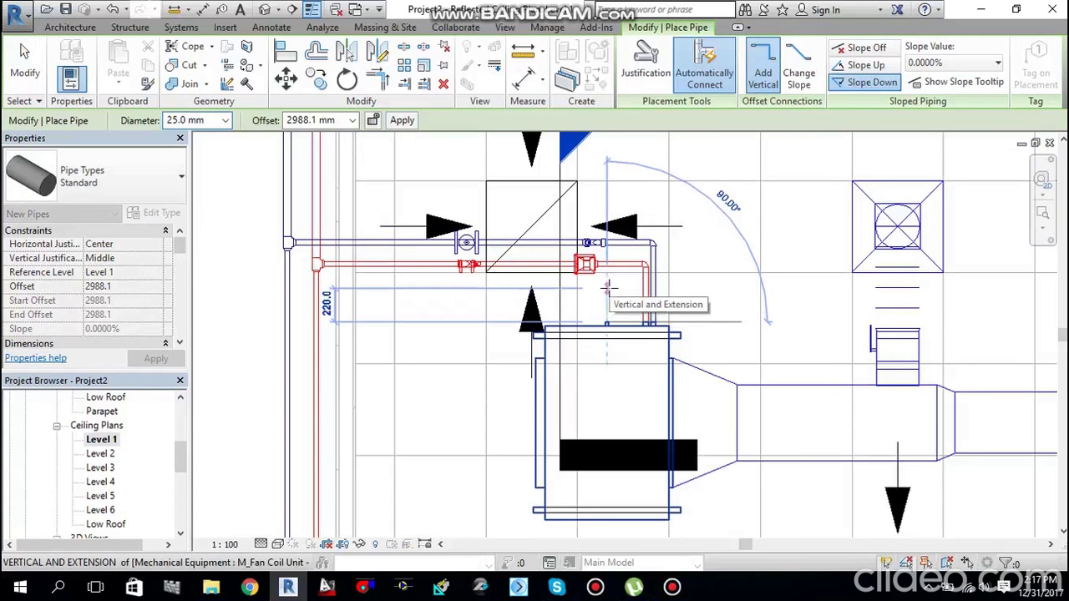
key(Escape)
scroll(612, 297, up, 1)
key(Escape)
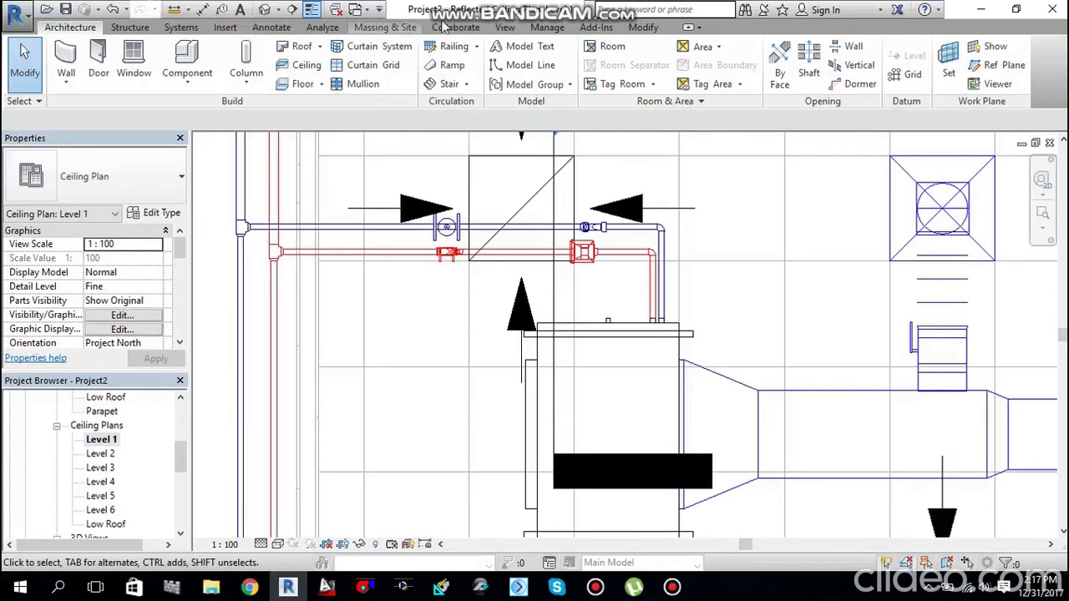
Step: Turn on the visibility of the Sanitary filter in the Level 1 reflected ceiling plan's graphic overrides
click(504, 27)
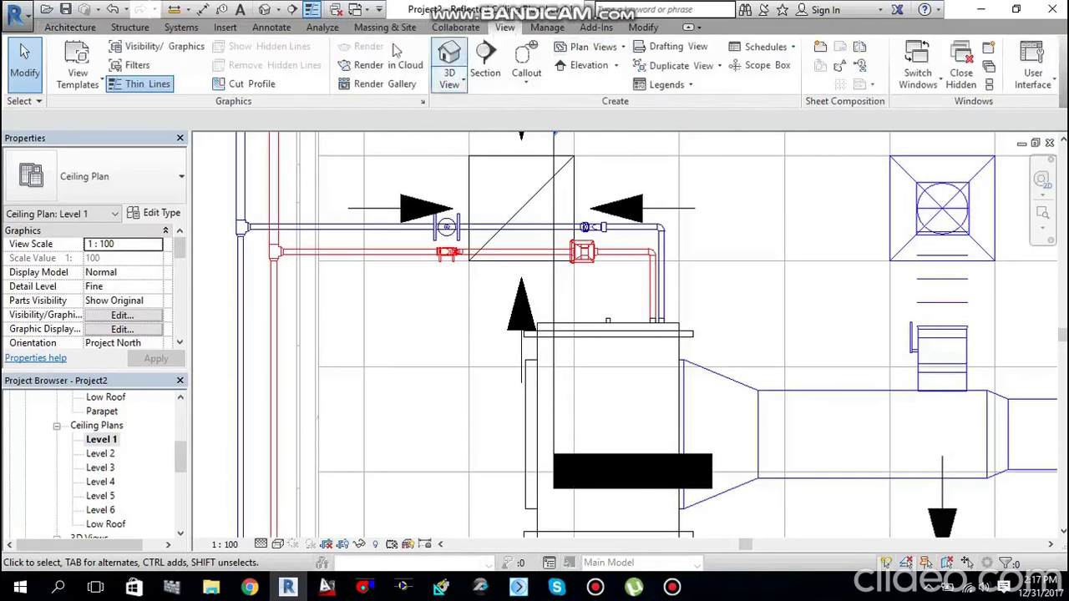
click(145, 52)
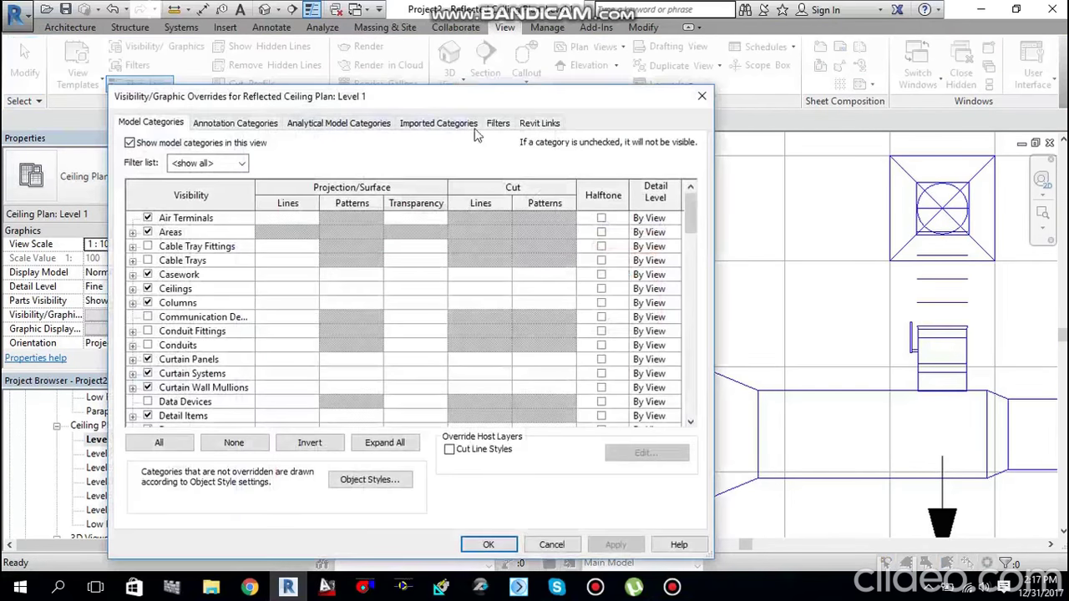
click(497, 126)
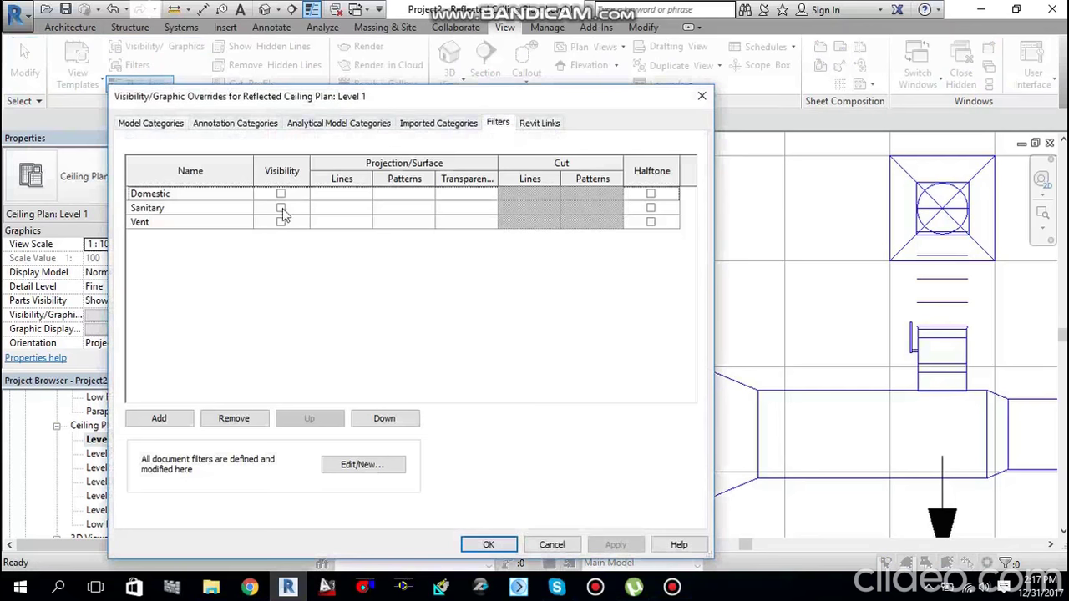
click(282, 207)
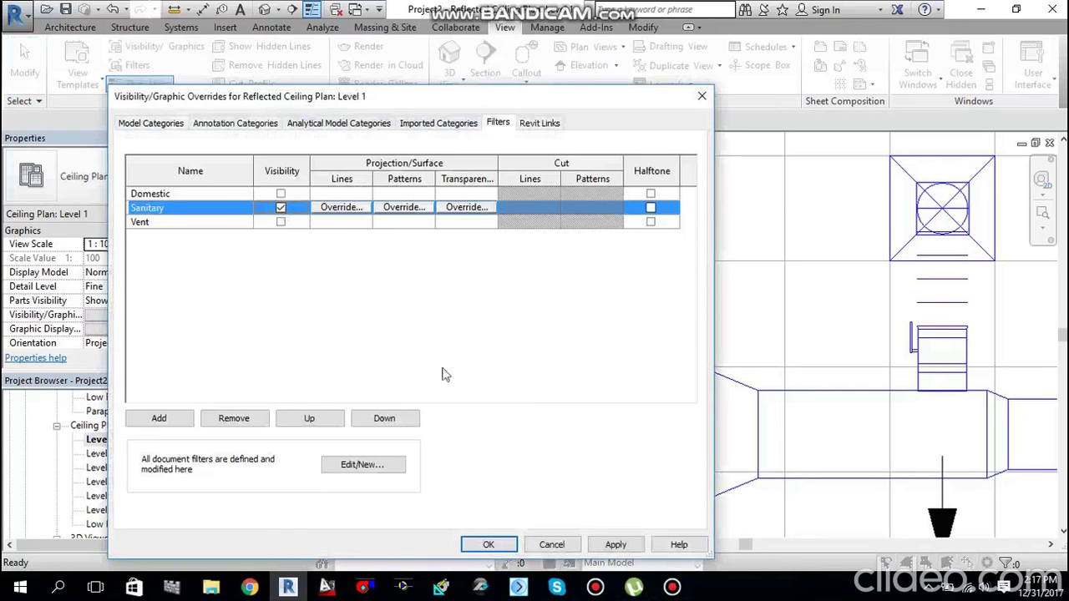
click(614, 548)
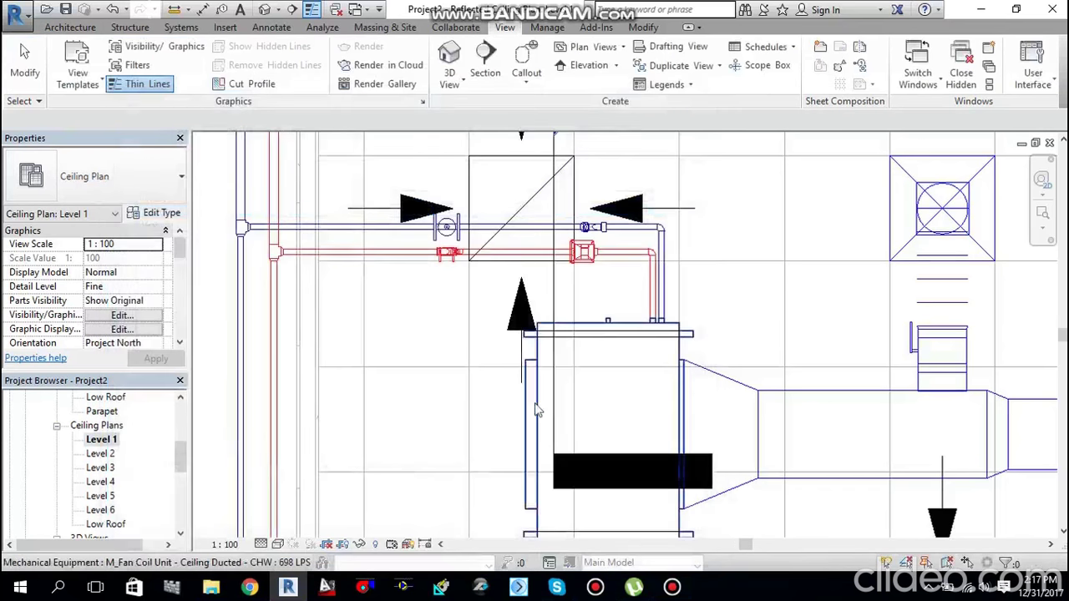
Step: Delete the existing section that cuts through the upper fan coil unit
scroll(649, 363, down, 3)
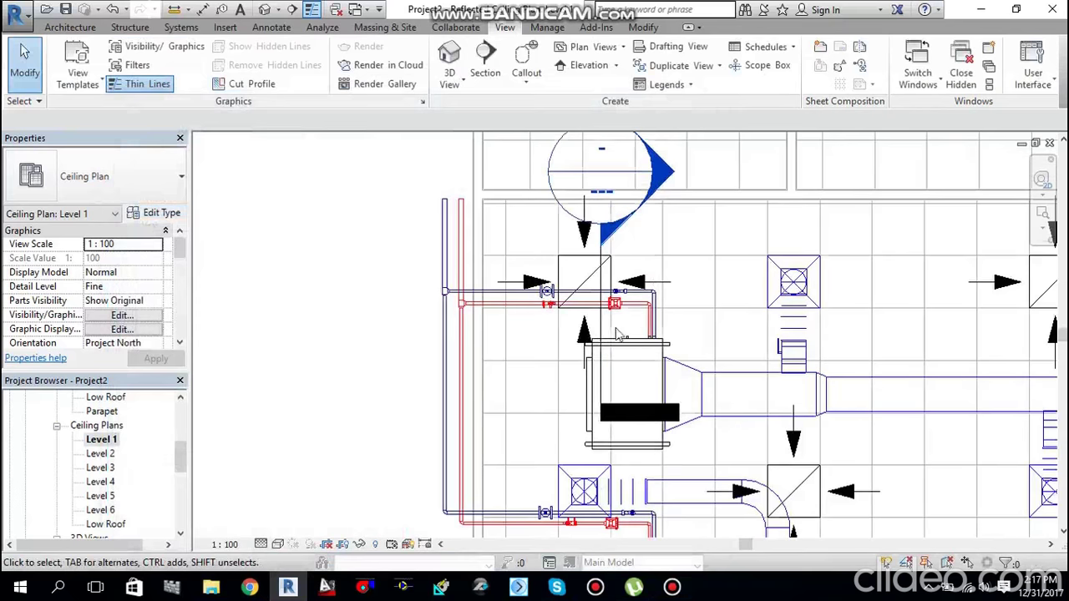
click(605, 332)
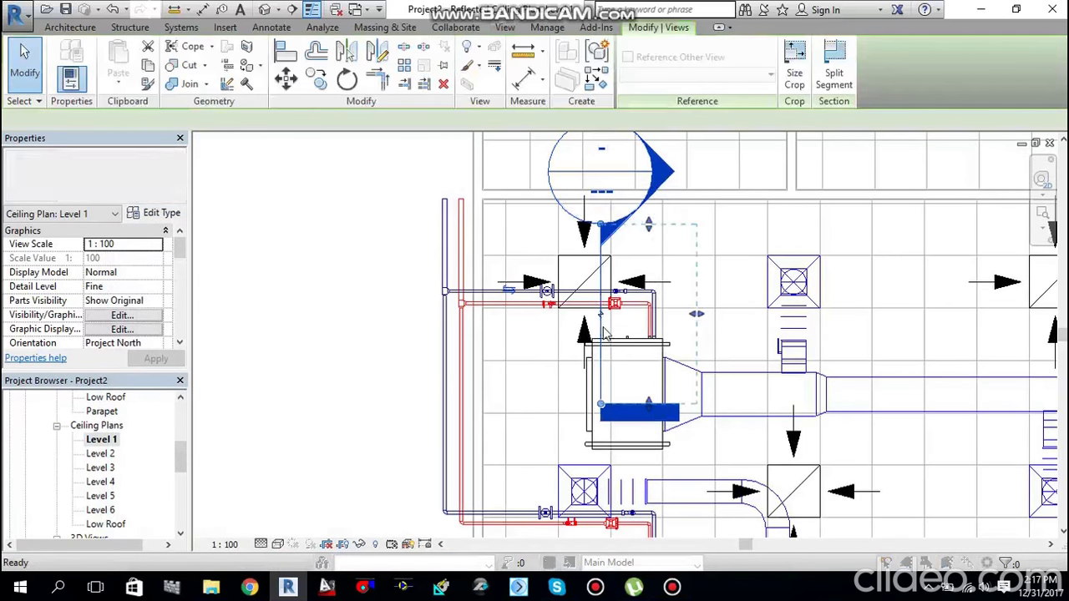
key(Delete)
click(594, 345)
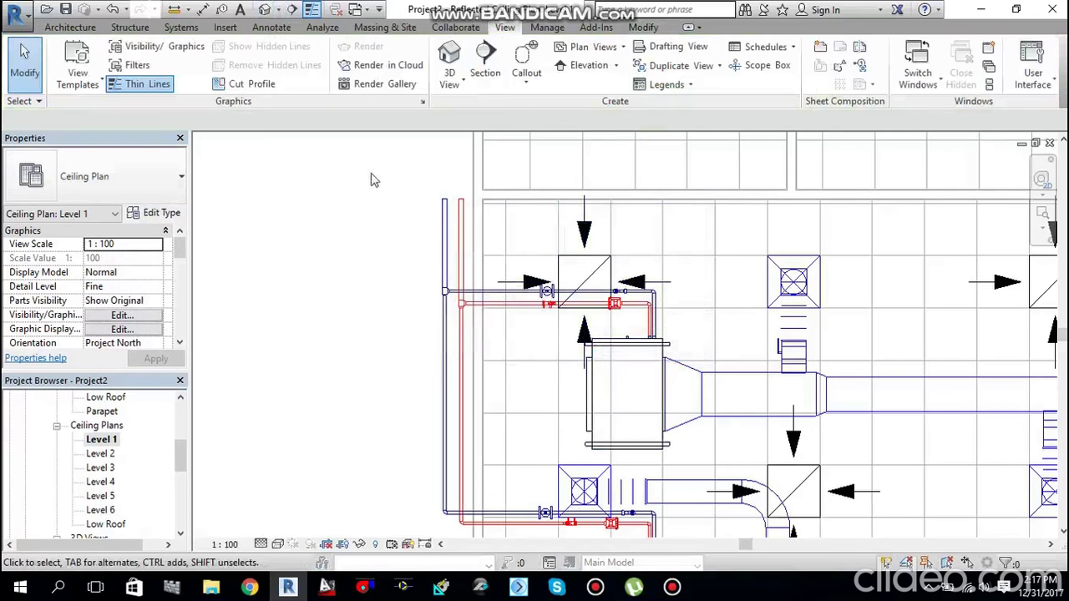
Step: Draw a new building section running straight down the plan through the upper fan coil unit, looking toward its supply duct
click(292, 10)
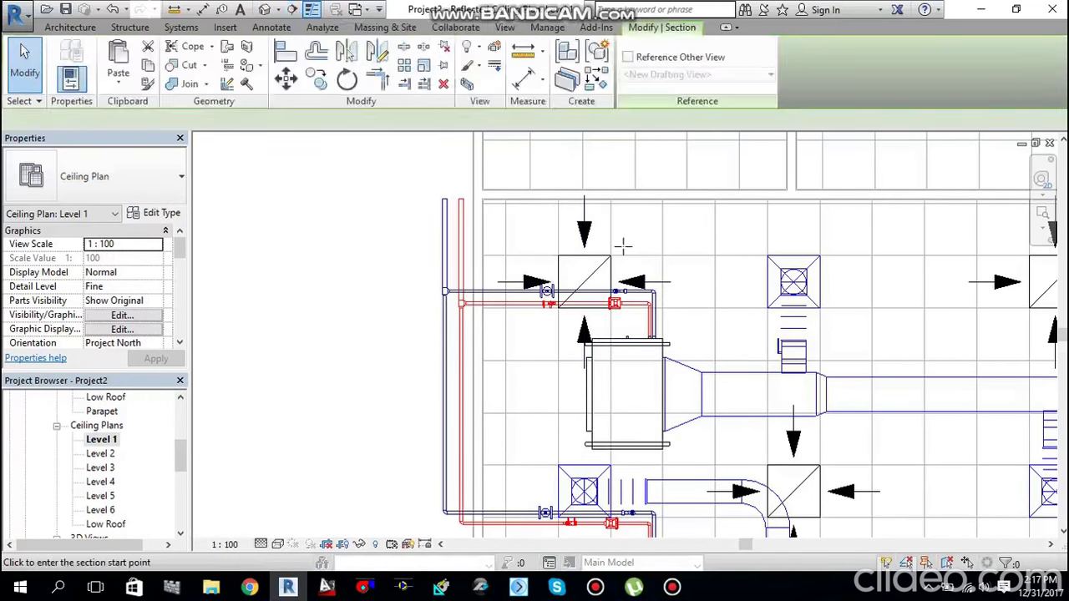
click(617, 242)
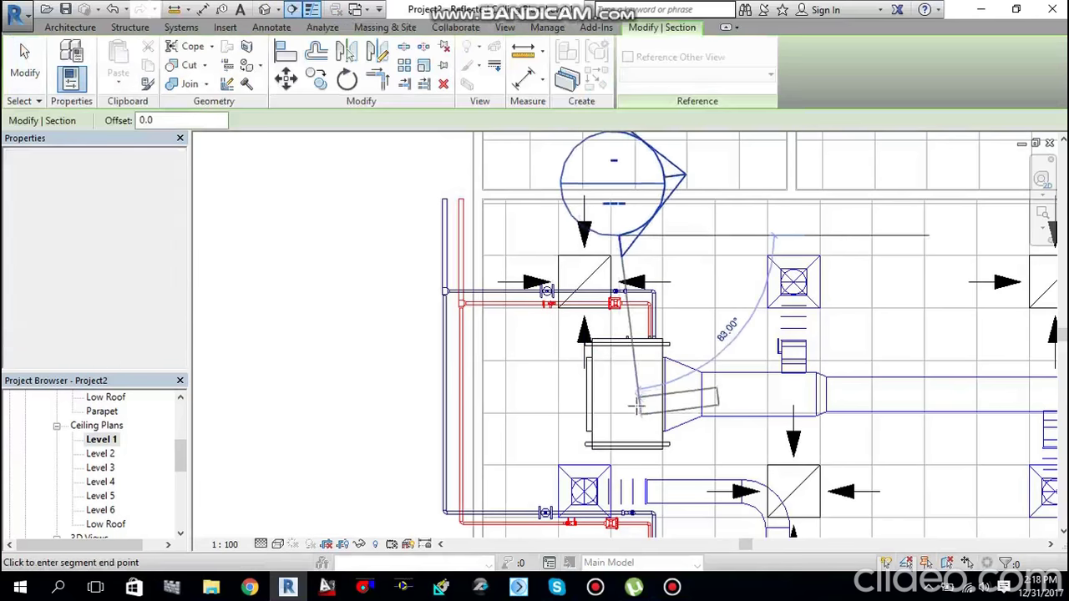
click(706, 318)
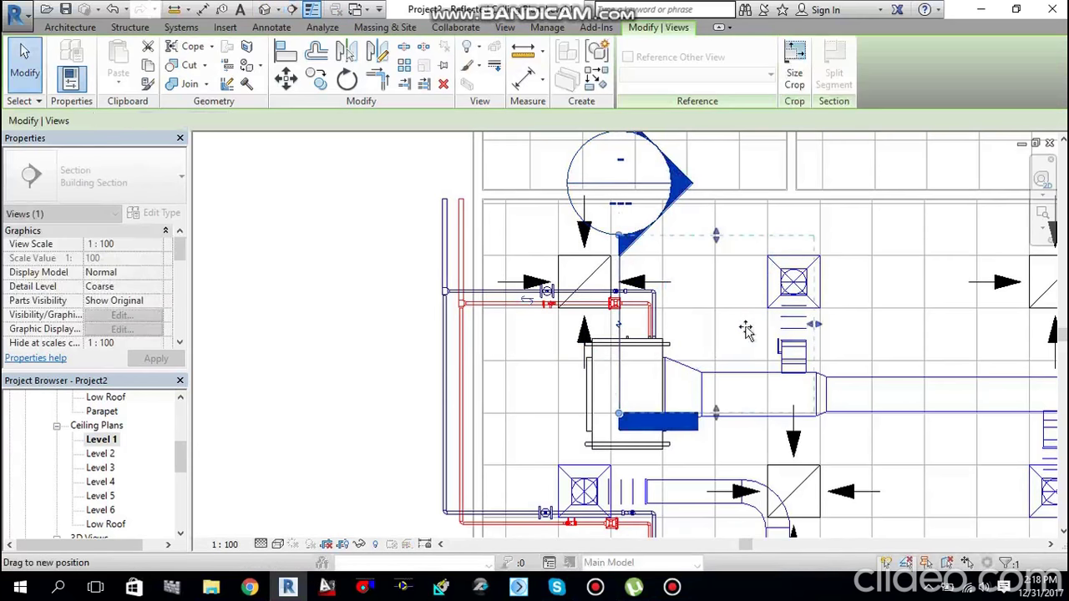
Step: Reduce the new section's view depth and shift its line slightly toward the vertical pipe mains, keeping it cutting the upper fan coil unit
key(Escape)
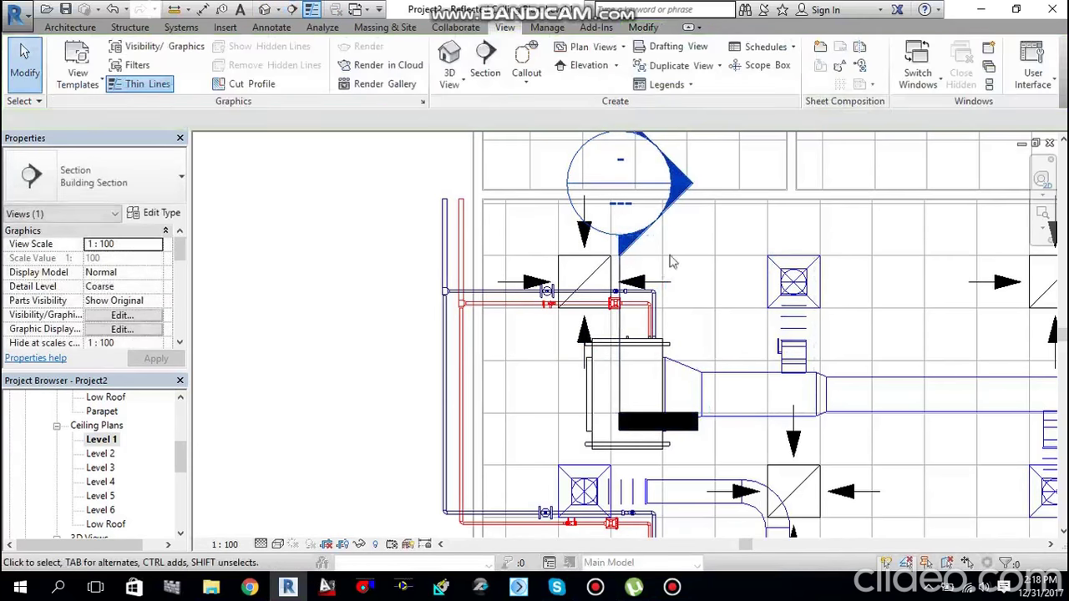
key(Escape)
click(621, 334)
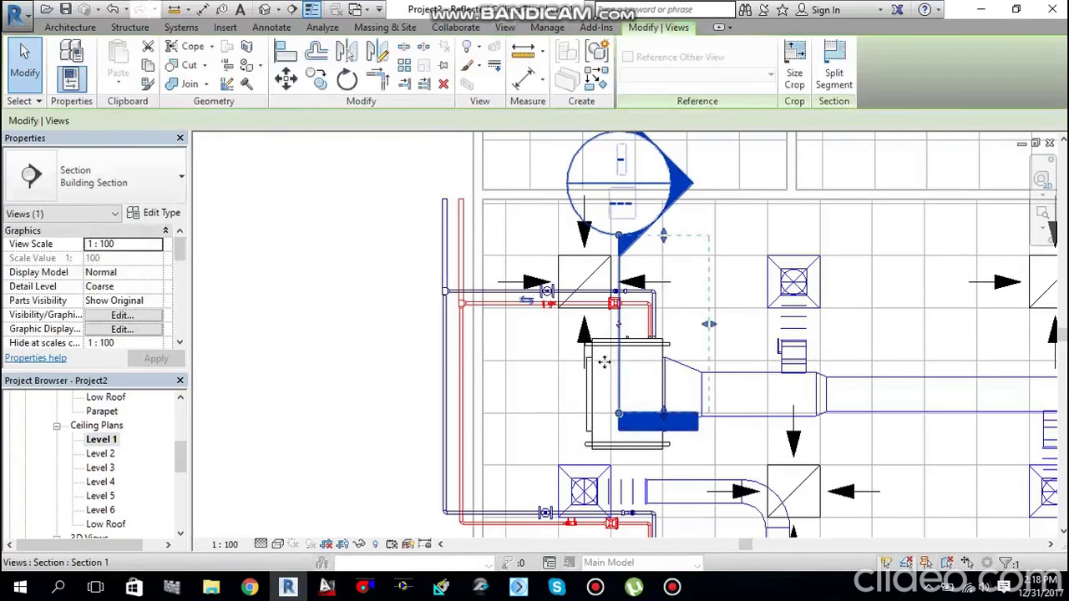
drag(603, 362, 695, 320)
key(Escape)
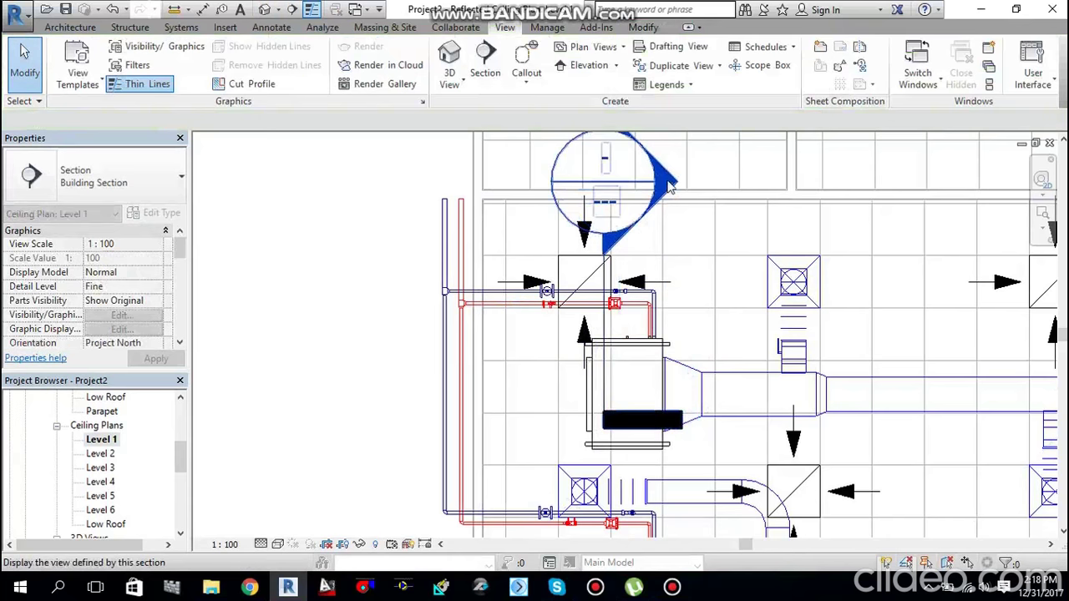
Step: Open the new section's view and set its detail level to Fine and its visual style to Wireframe
double_click(666, 182)
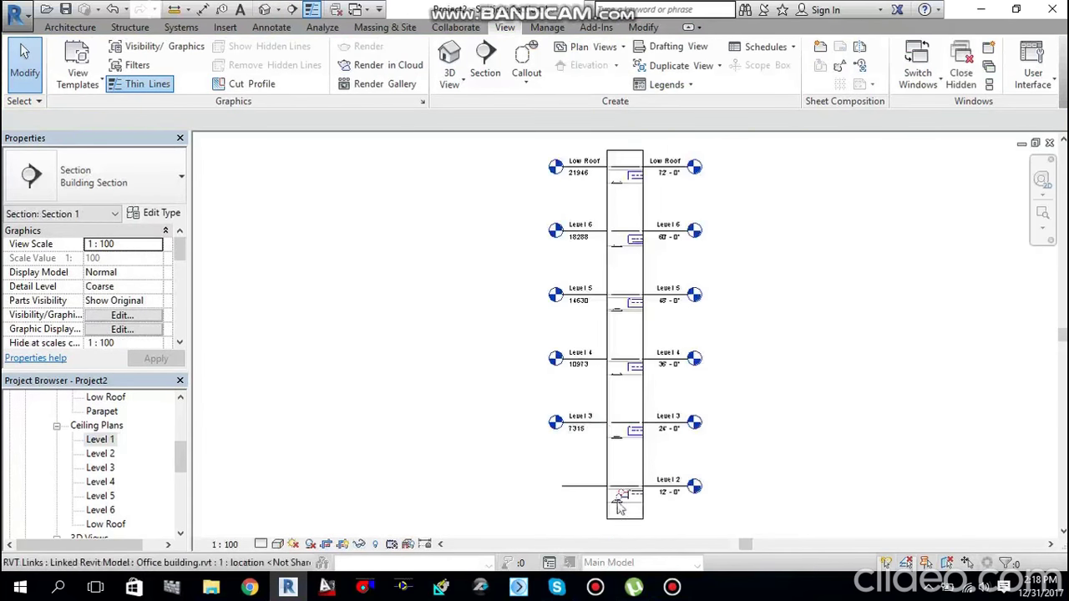
scroll(628, 496, up, 6)
scroll(628, 482, up, 3)
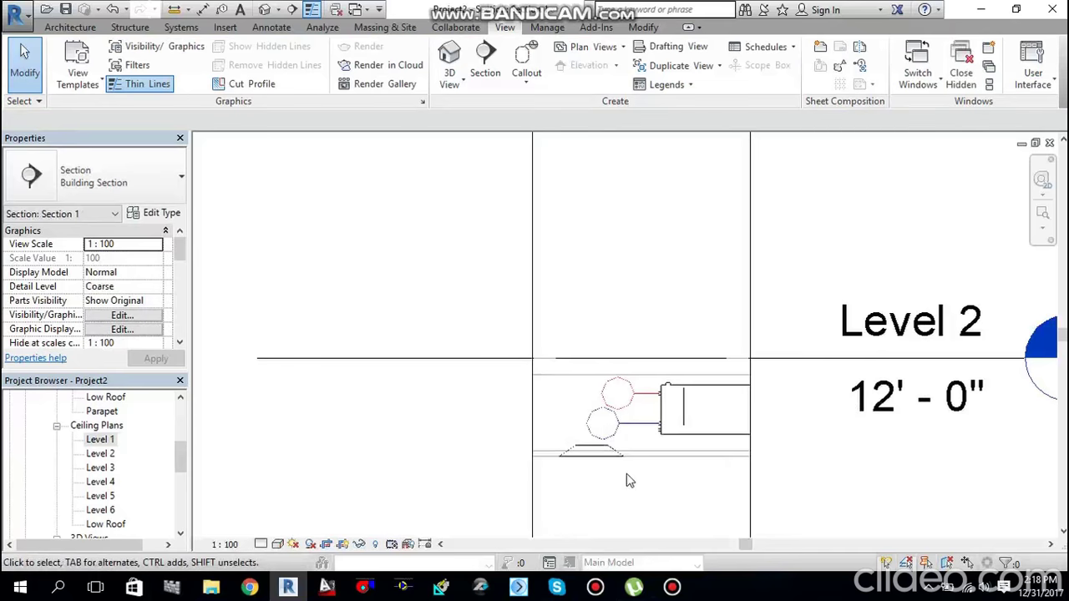
click(260, 544)
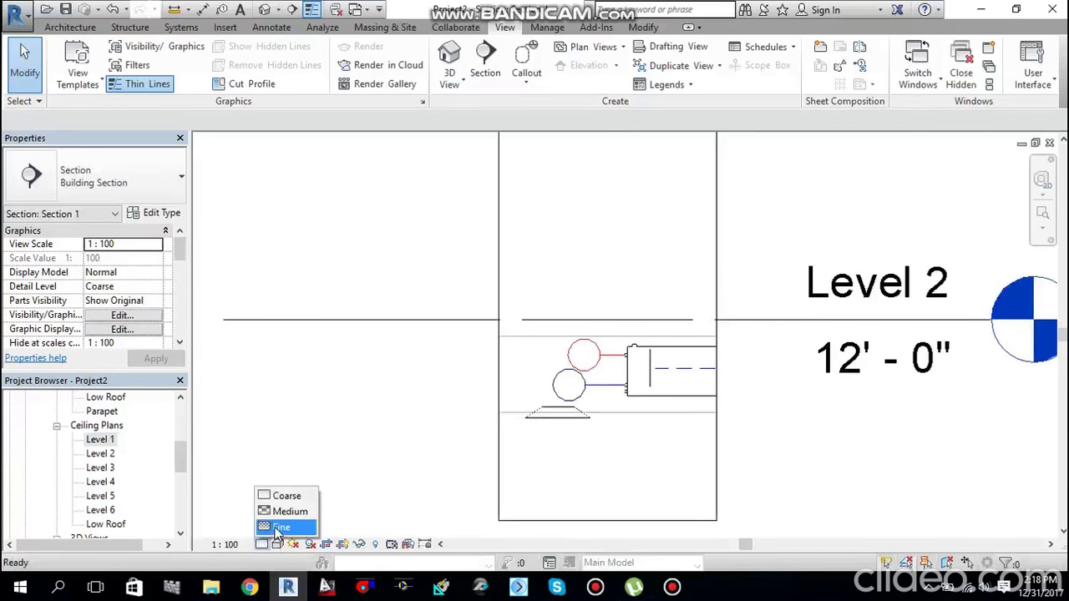
click(281, 528)
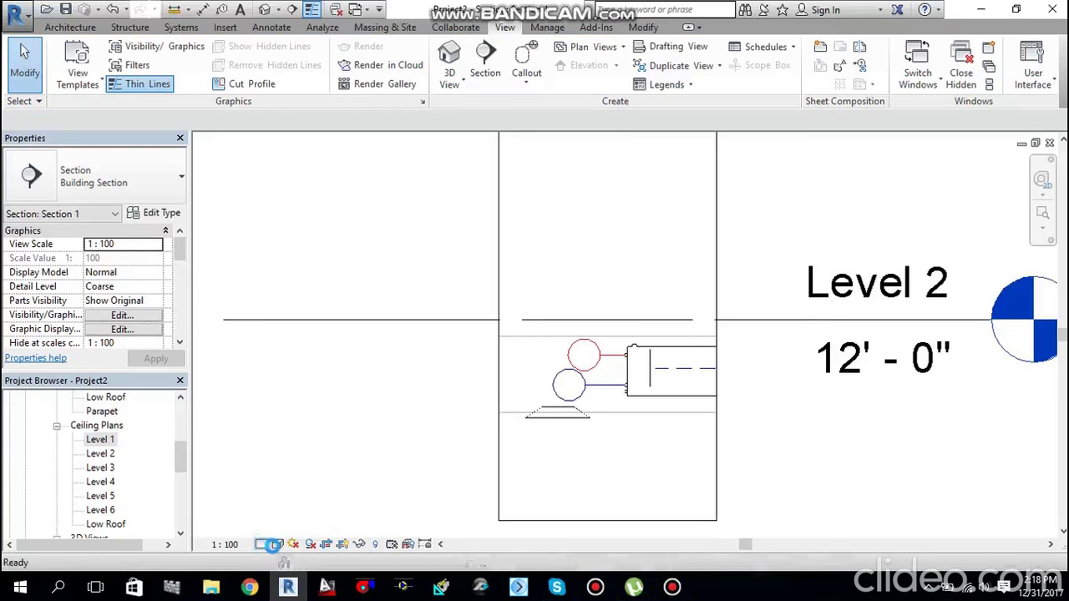
click(281, 547)
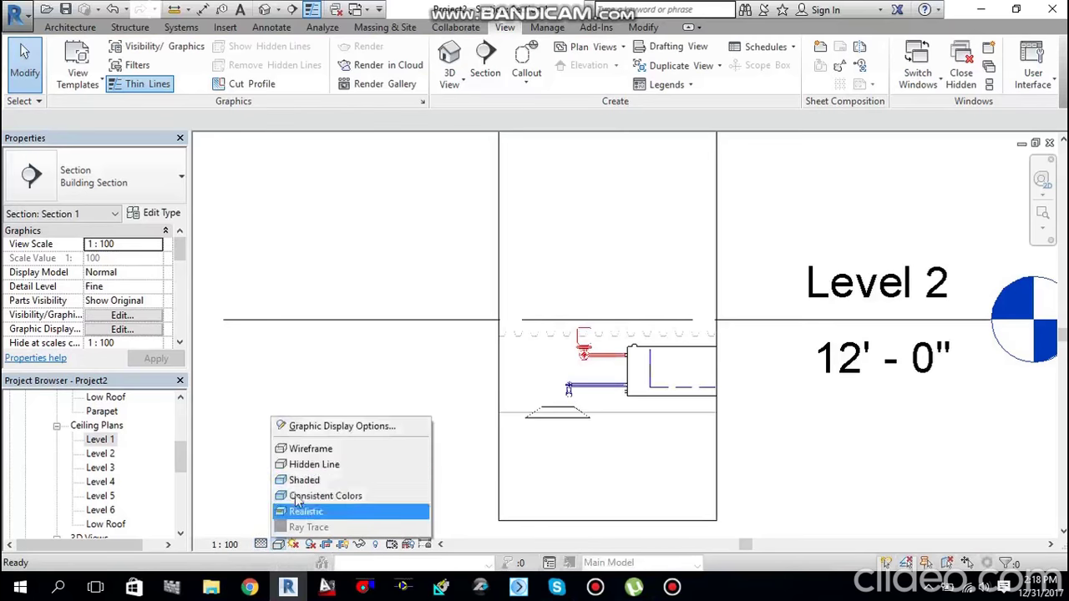
click(318, 446)
scroll(622, 402, up, 5)
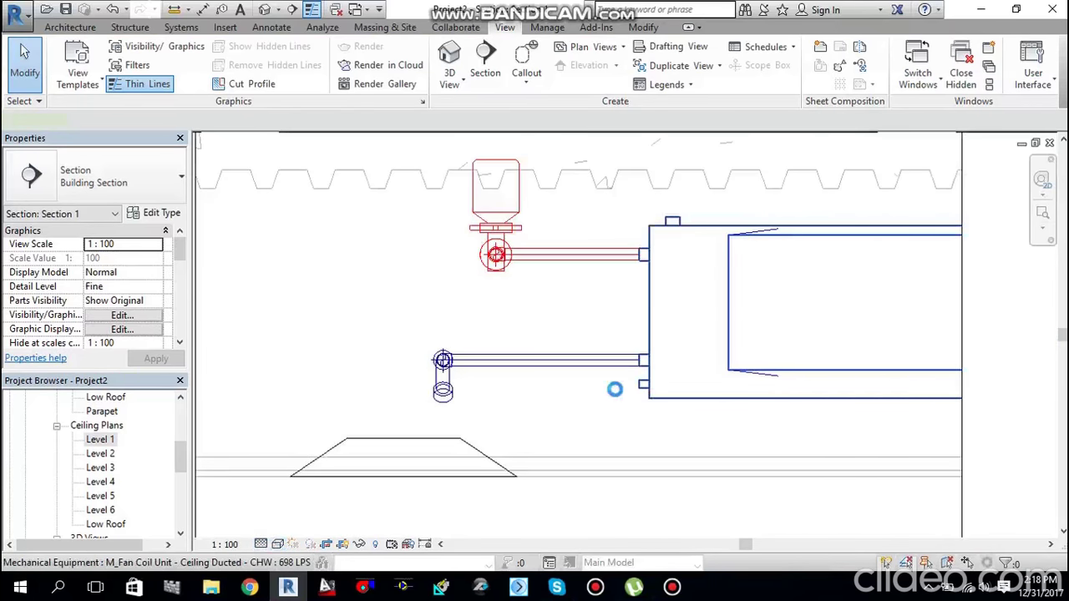
Step: Run a short 25 mm pipe from the fan coil unit's lowest connector, the drain outlet, with a 1% downward slope
click(614, 389)
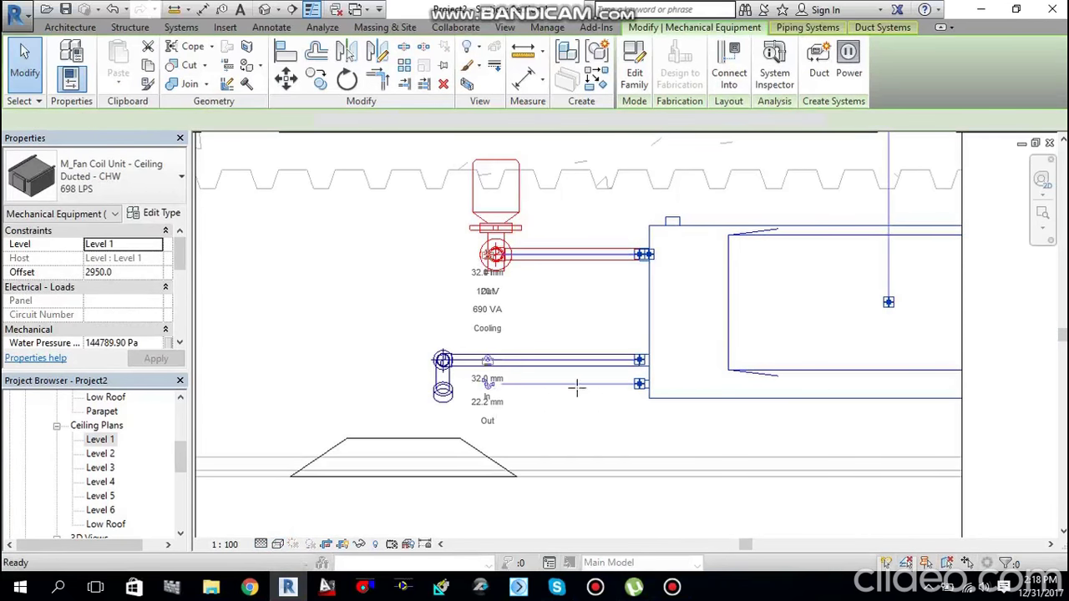
click(639, 383)
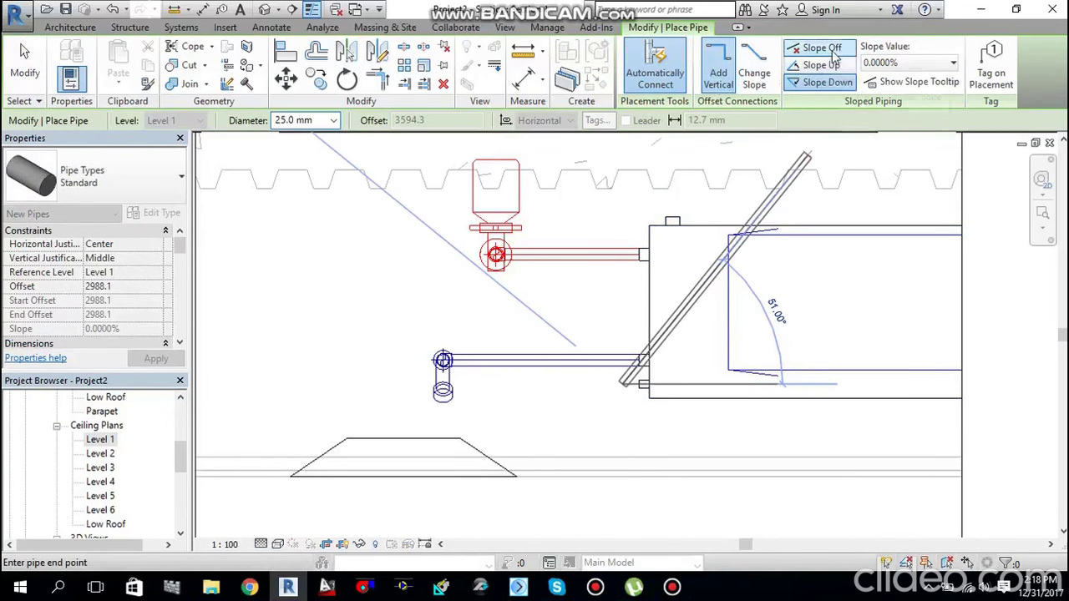
click(883, 64)
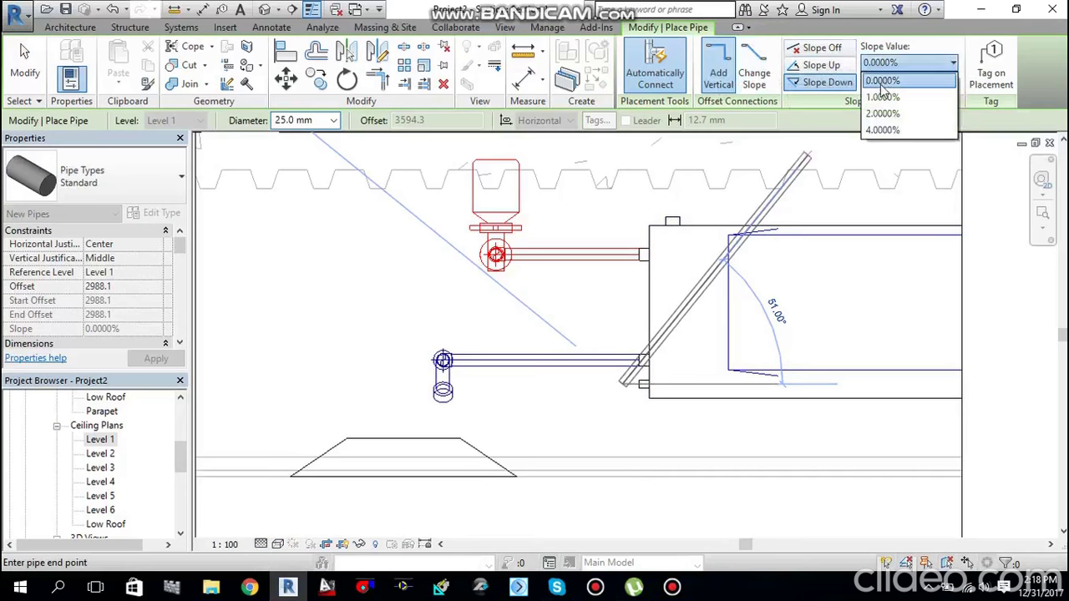
click(883, 97)
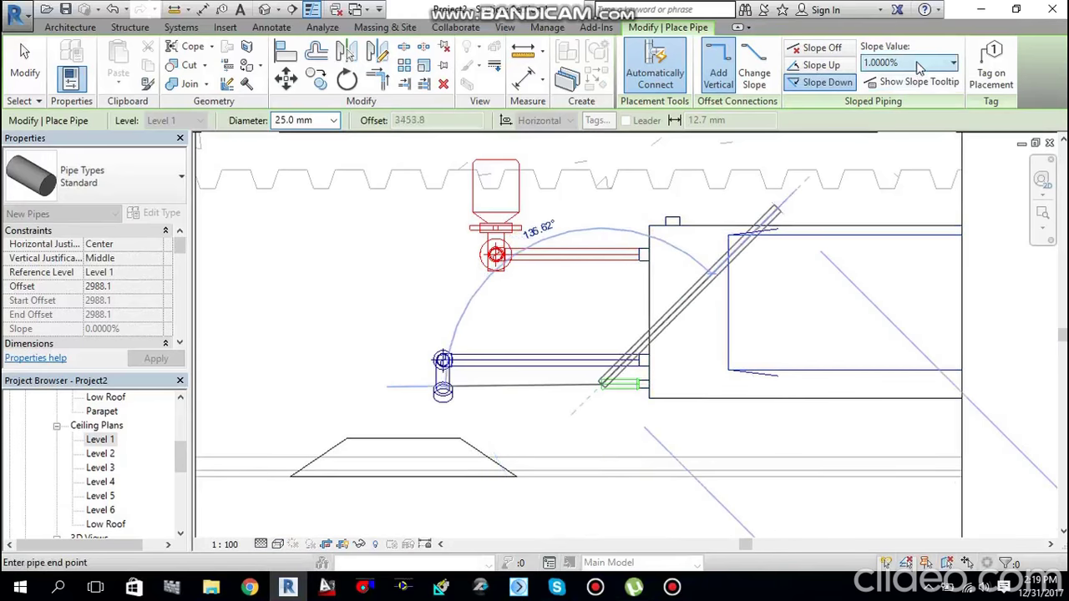
Step: Drop the drain pipe vertically about 100 mm with slope off and add a short downward-sloped run at its lower end
click(840, 53)
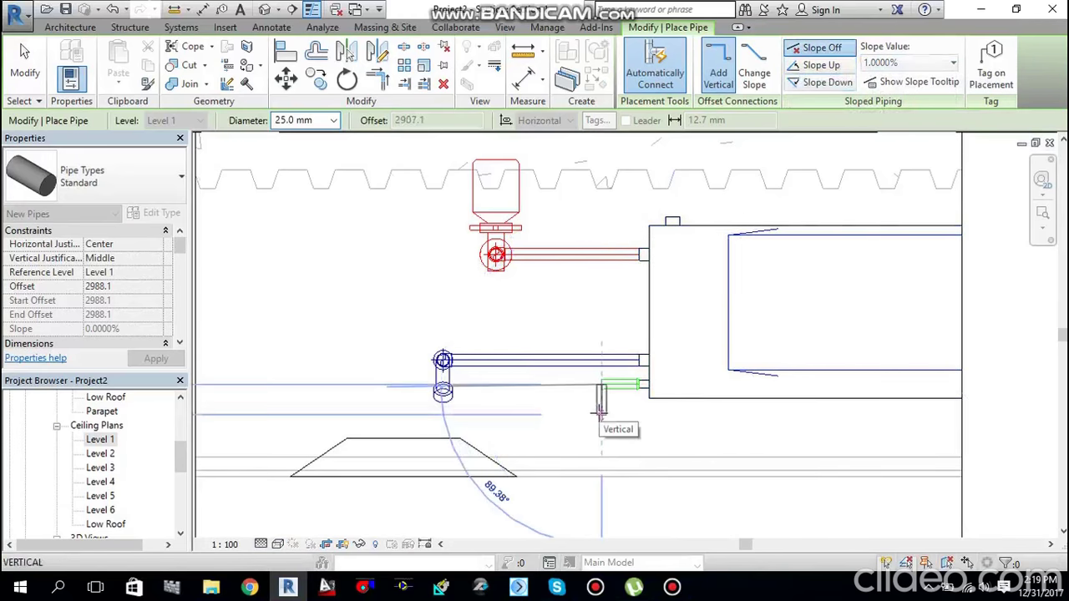
scroll(601, 412, up, 3)
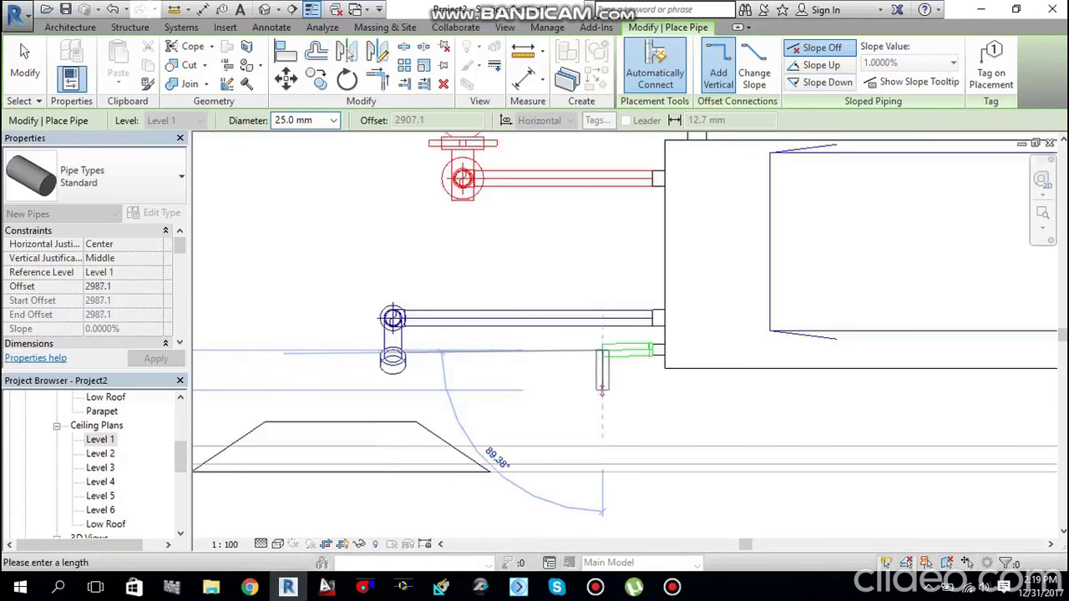
click(604, 401)
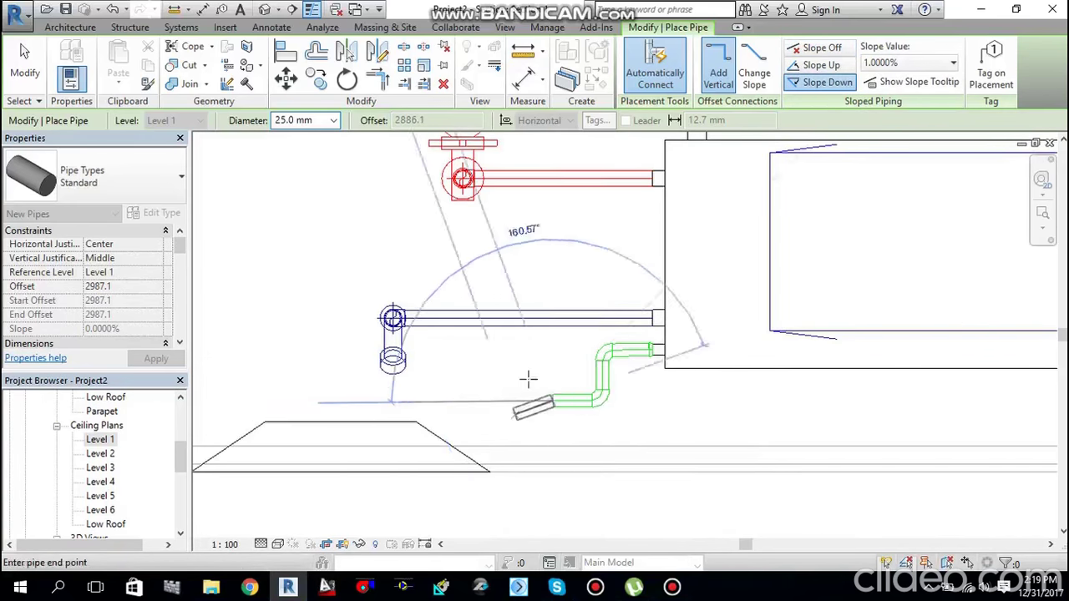
Step: Complete the drain trap with a vertical rise drawn with slope off and a short outlet run sloping down 1%
click(820, 49)
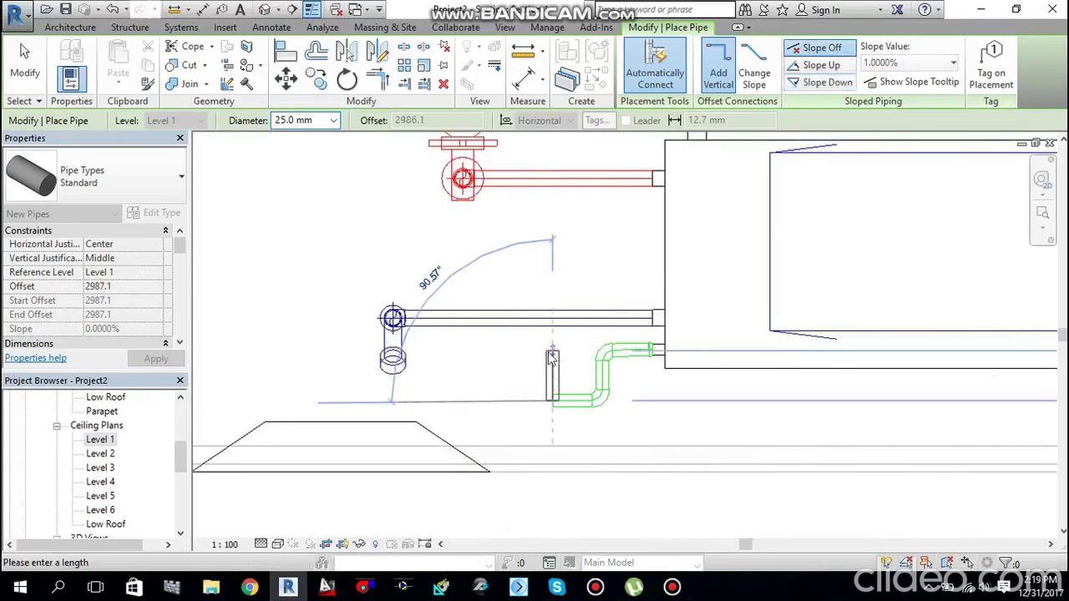
click(550, 352)
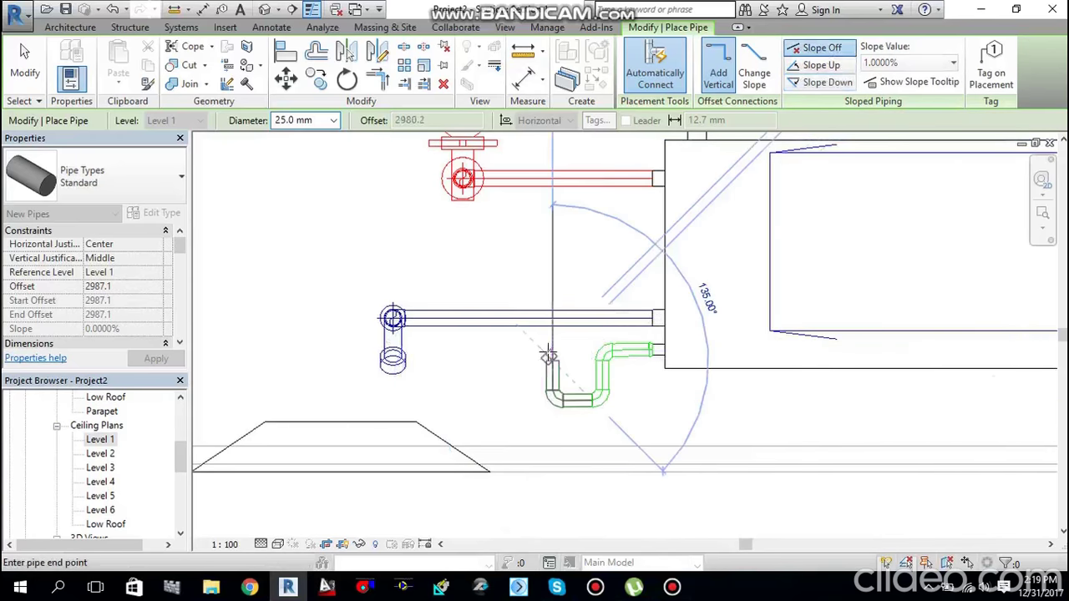
click(822, 82)
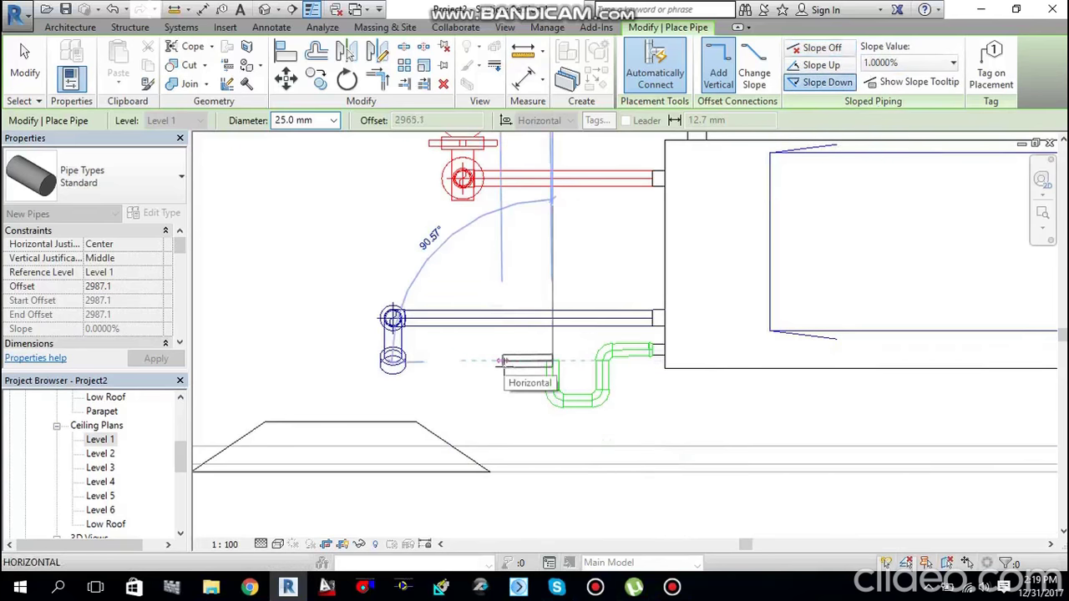
click(501, 361)
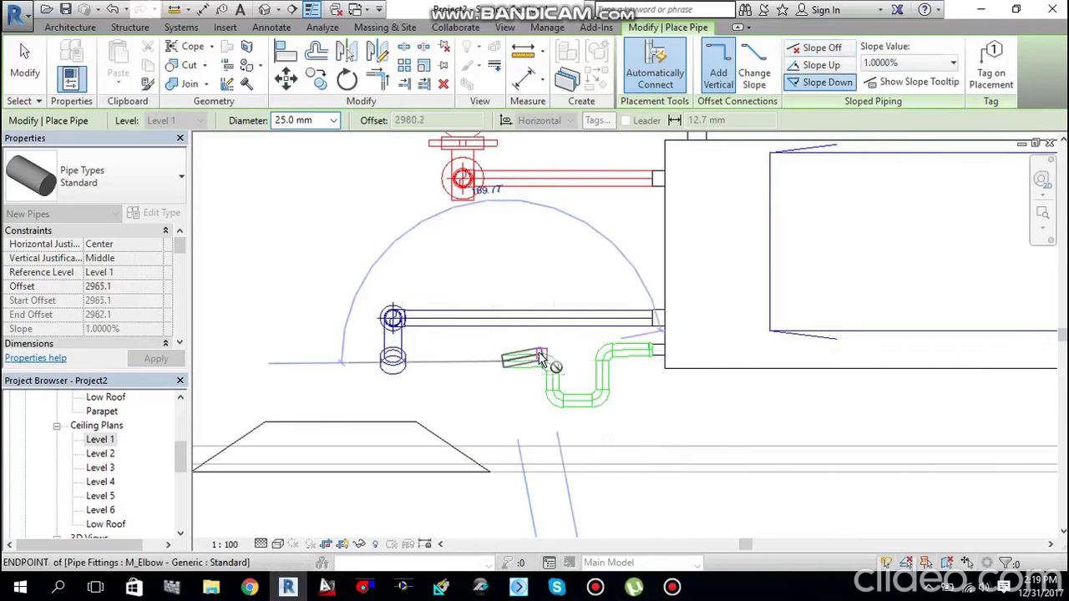
click(541, 358)
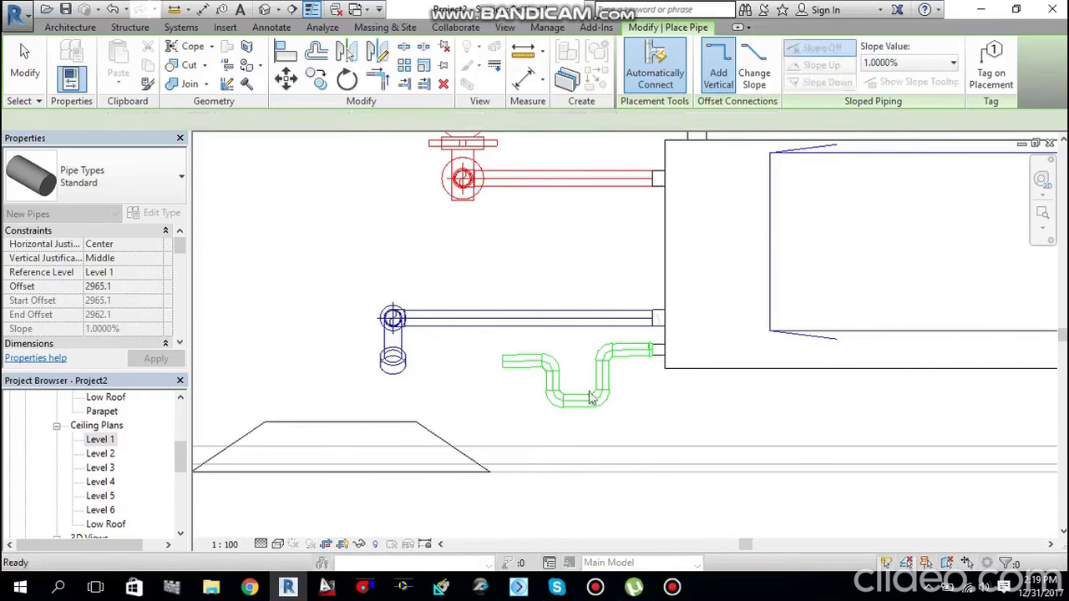
key(Escape)
Step: Convert the trap's lower elbow on the outlet side into a tee and cap the tee's open end
click(558, 401)
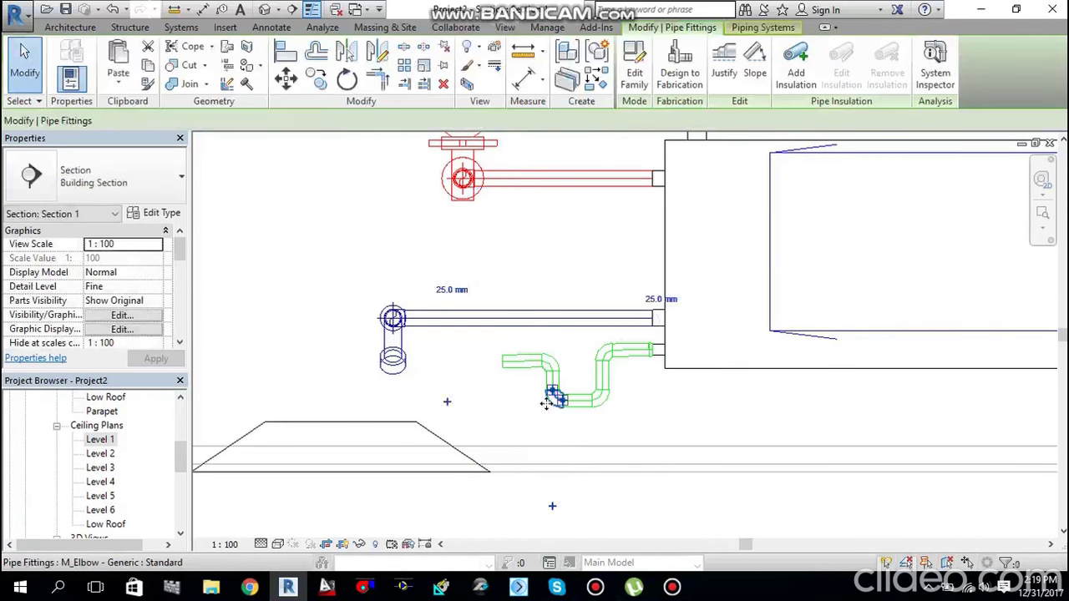
scroll(561, 394, up, 2)
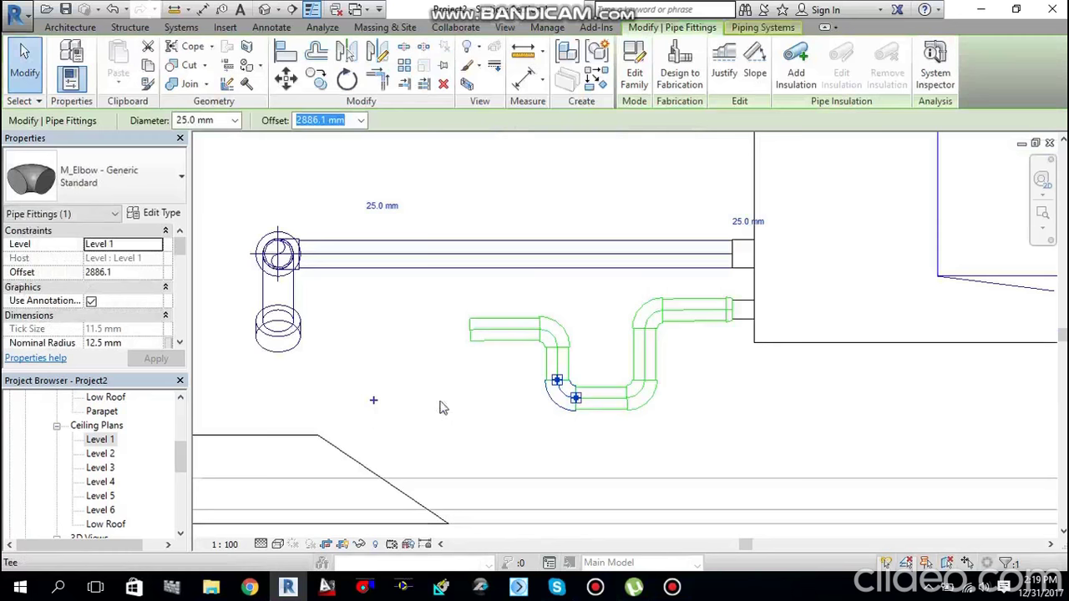
click(557, 380)
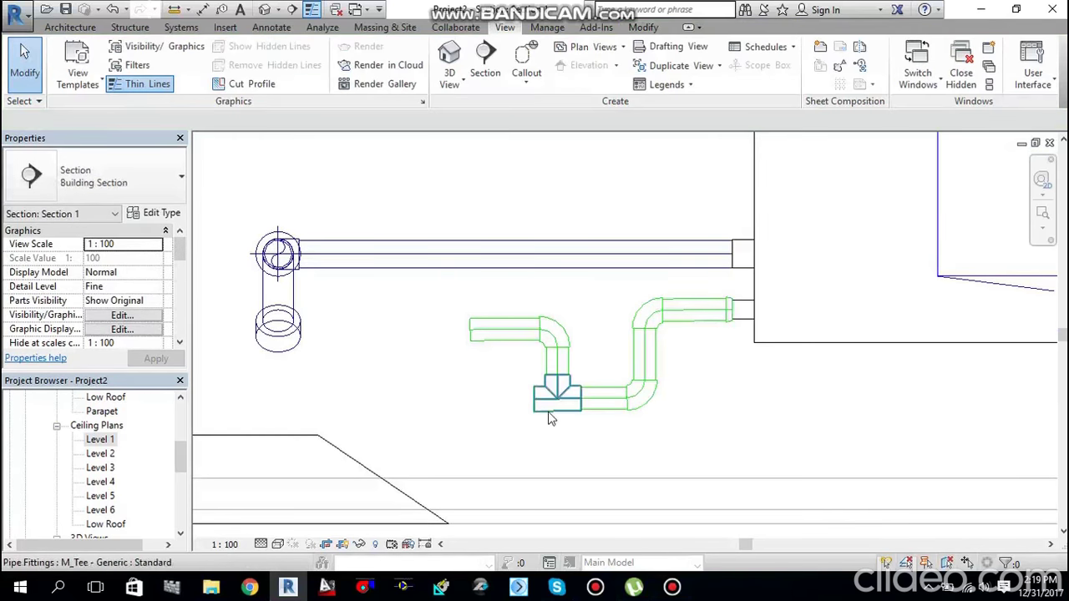
click(564, 387)
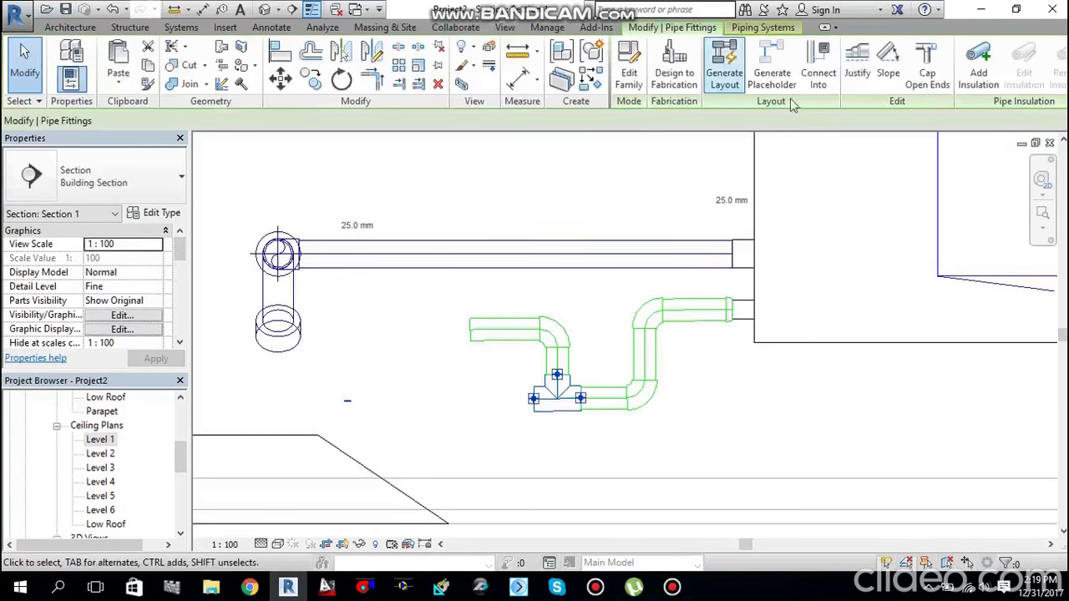
click(927, 77)
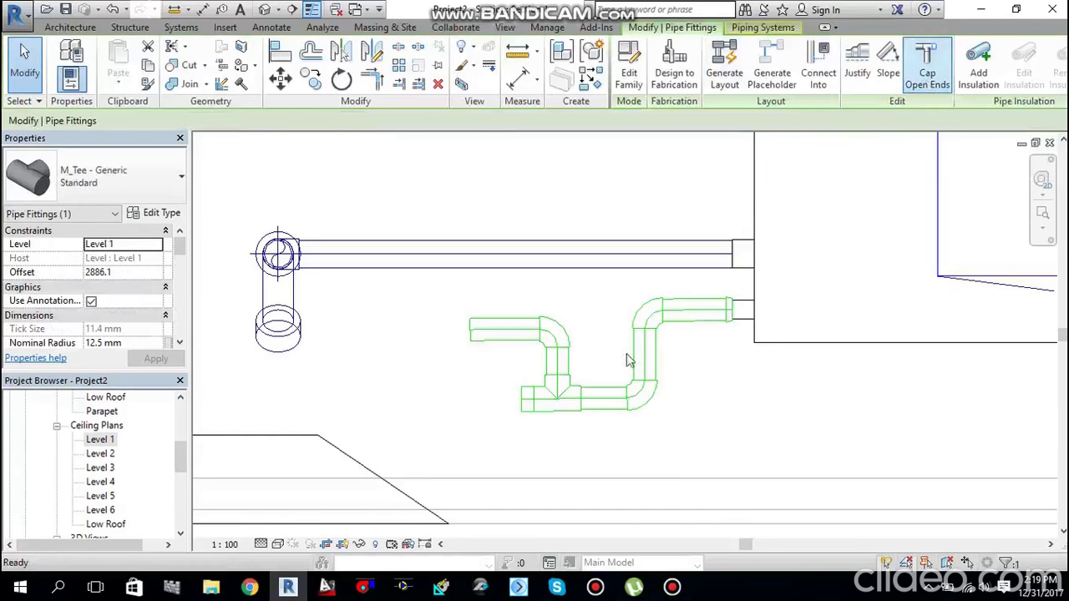
scroll(622, 442, down, 2)
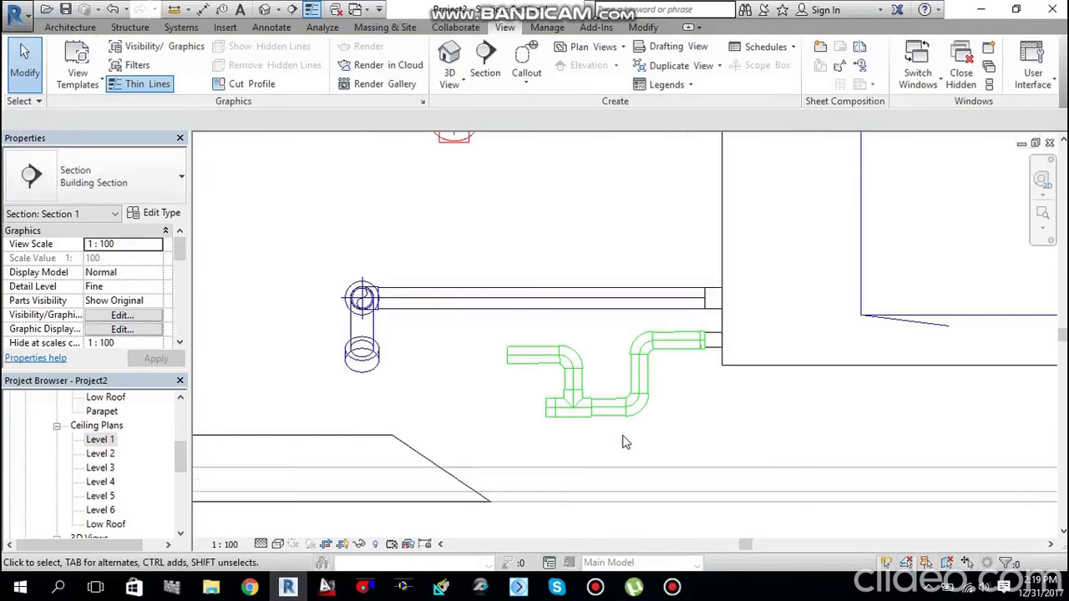
scroll(628, 440, down, 2)
middle_drag(635, 439, 622, 410)
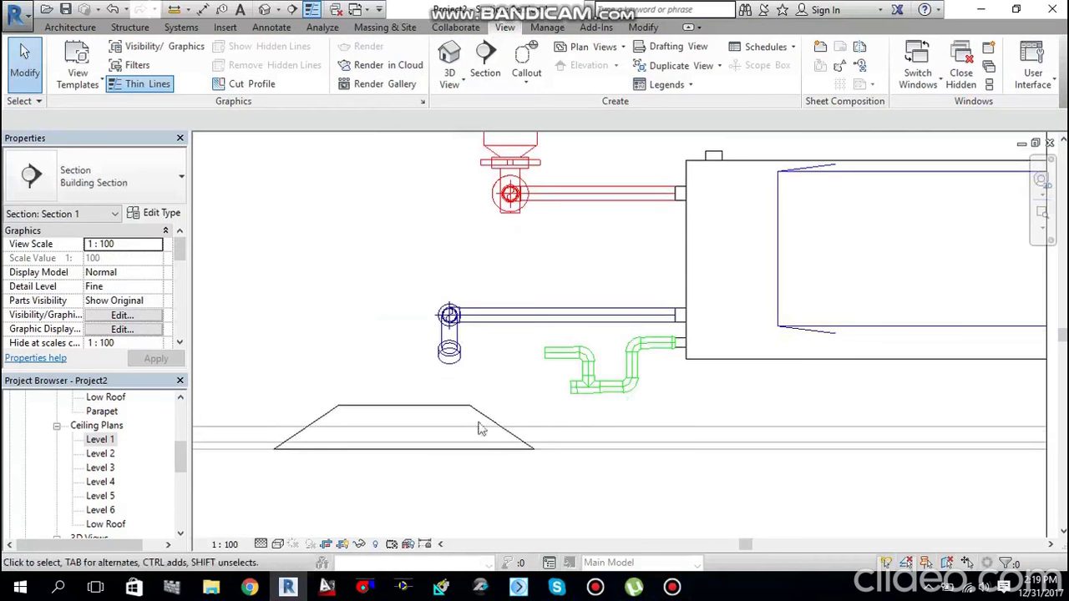
Step: In the Level 1 ceiling plan, extend the 25 mm drain from the trap outlet, sloping down 1%, to just outside the office's side wall
double_click(138, 440)
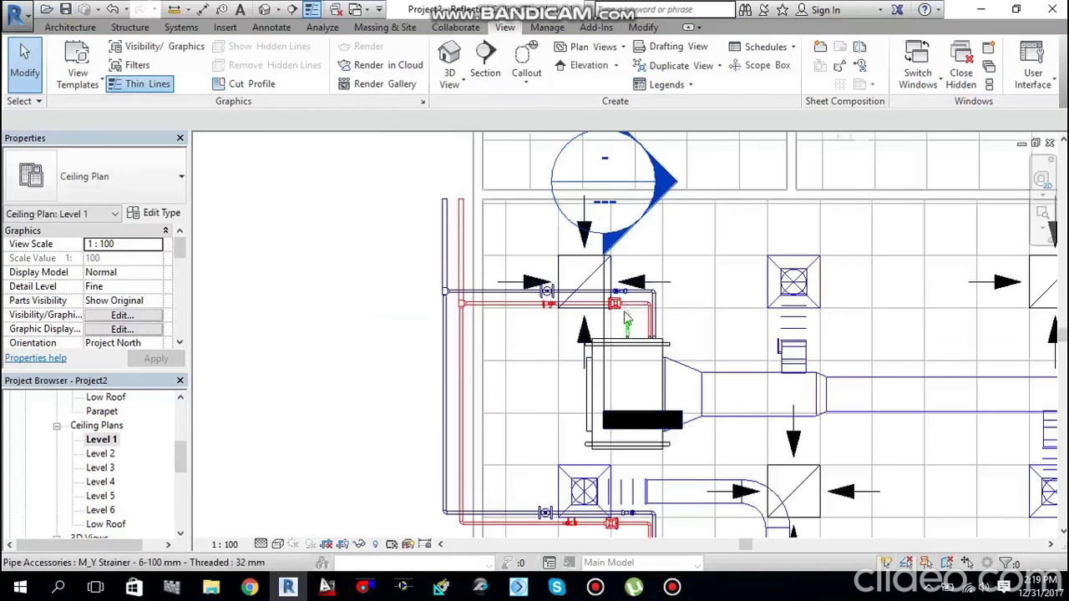
scroll(626, 318, up, 3)
scroll(642, 328, up, 1)
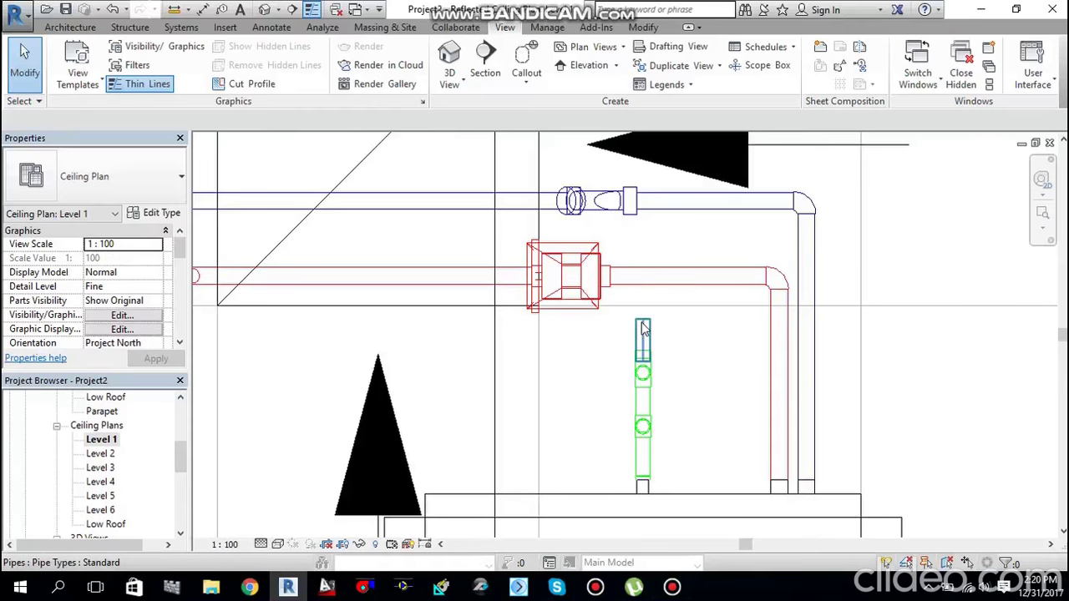
click(642, 329)
right_click(641, 330)
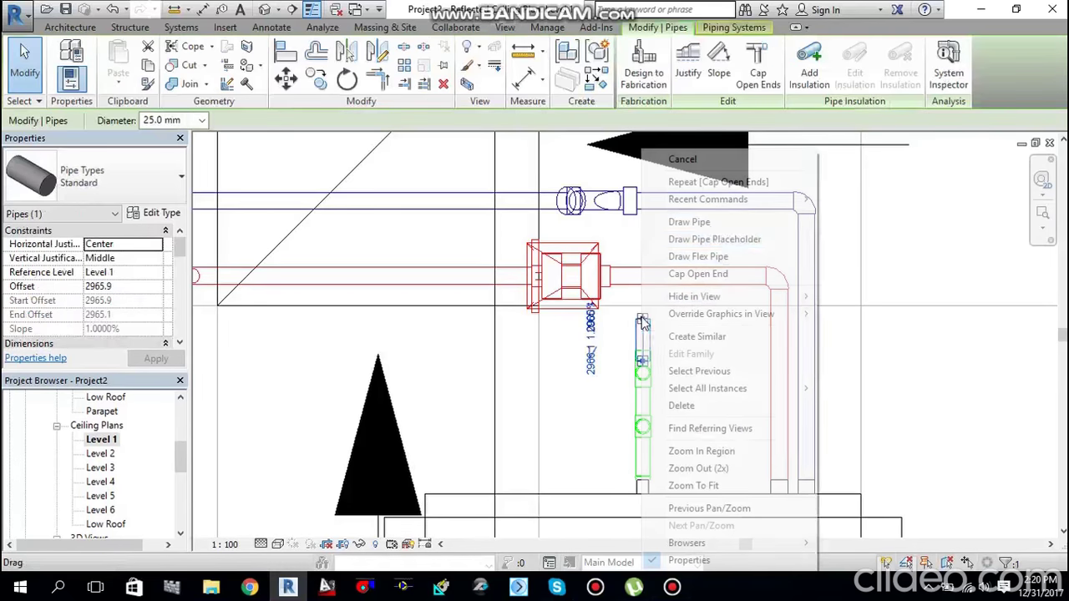
click(710, 224)
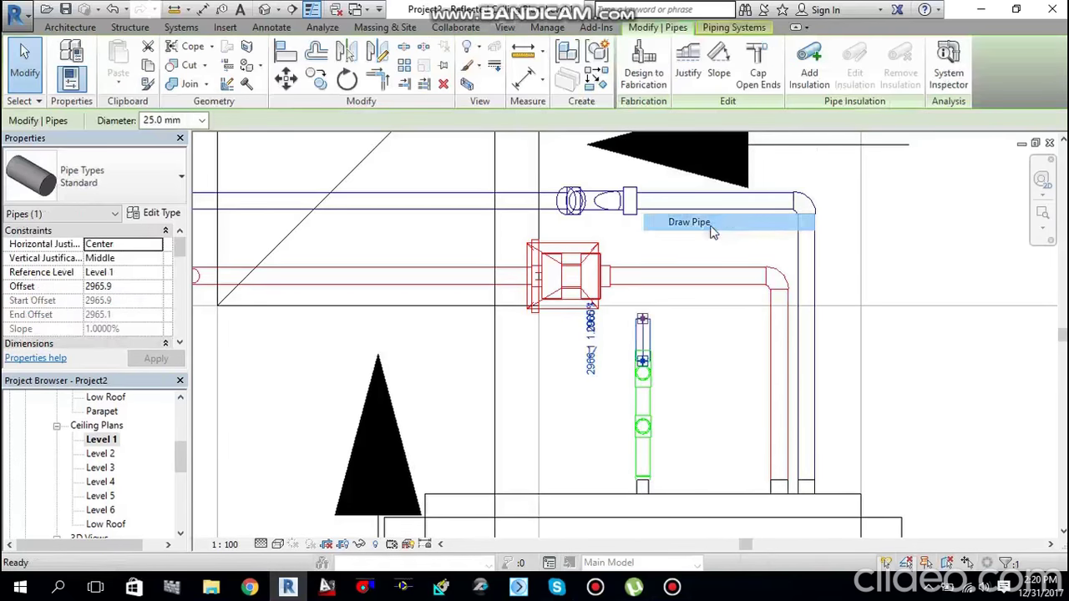
scroll(256, 318, down, 2)
click(256, 317)
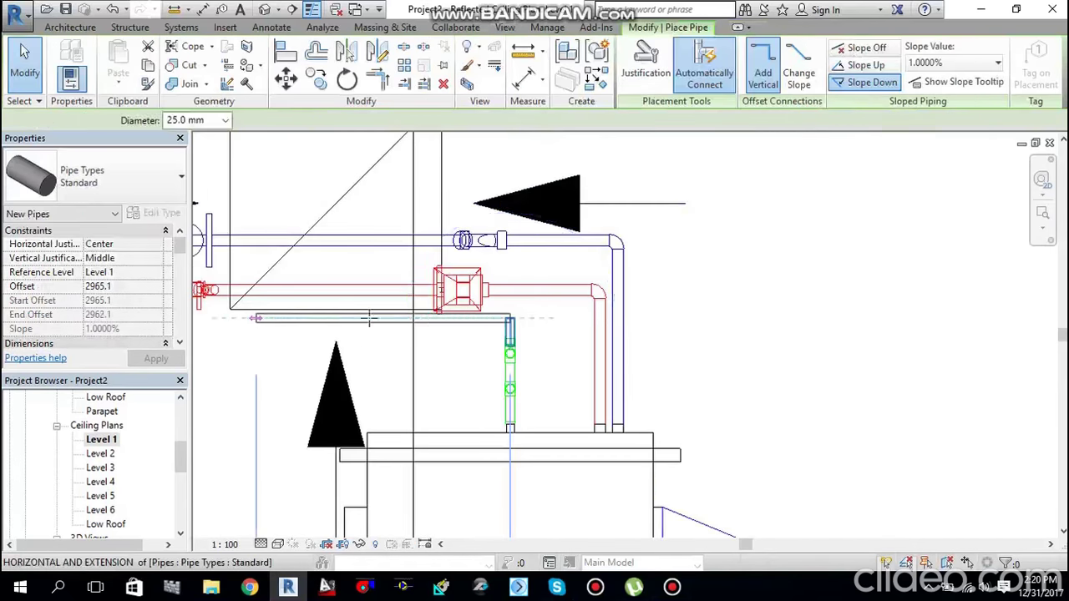
middle_drag(359, 317, 568, 317)
click(718, 318)
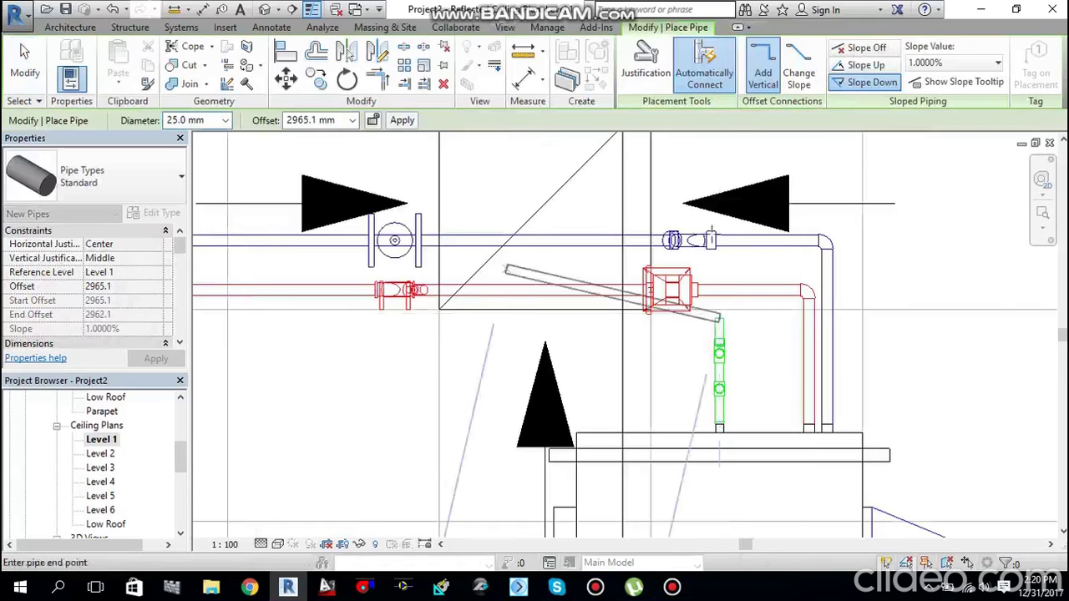
click(860, 65)
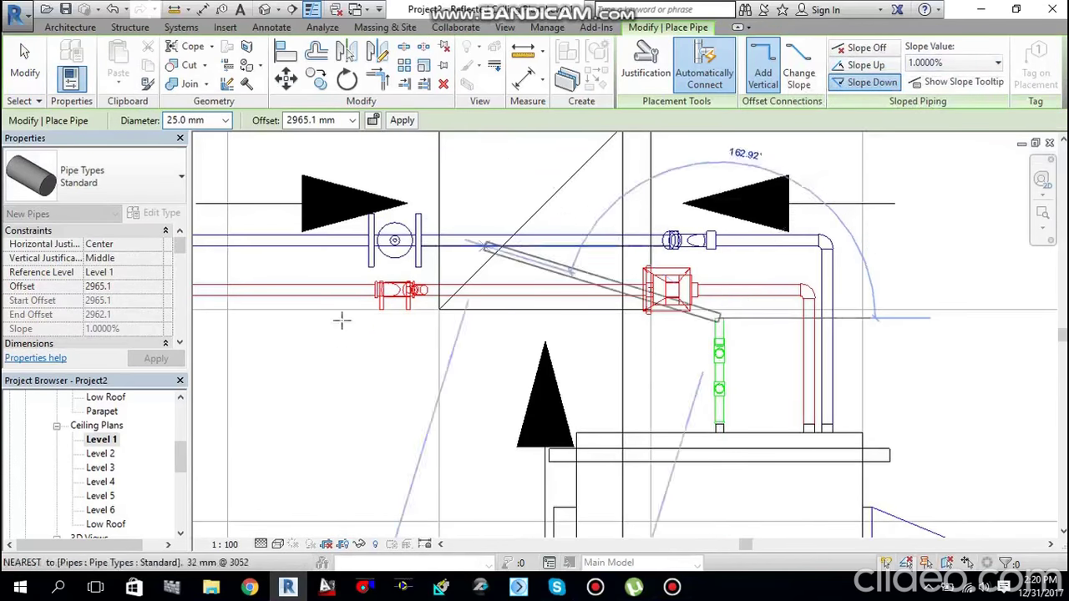
scroll(326, 334, down, 1)
middle_drag(325, 334, 651, 318)
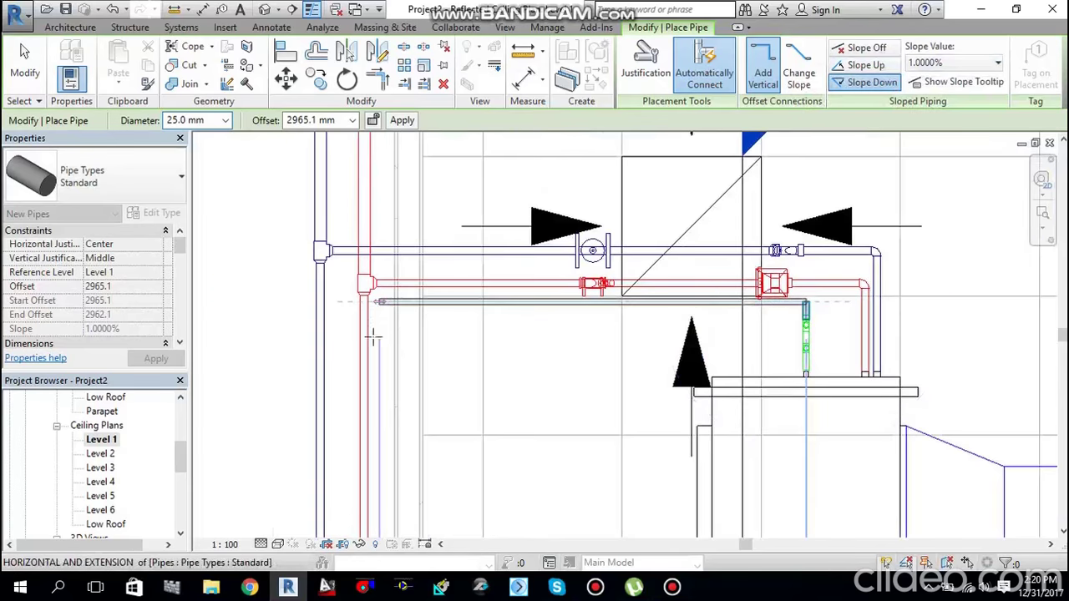
click(377, 301)
Step: Continue the 1% downward-sloped drain about 7100 mm along the outside of the wall, turn it along the far office wall and end it in Toilet 110
scroll(375, 343, down, 3)
scroll(384, 430, down, 5)
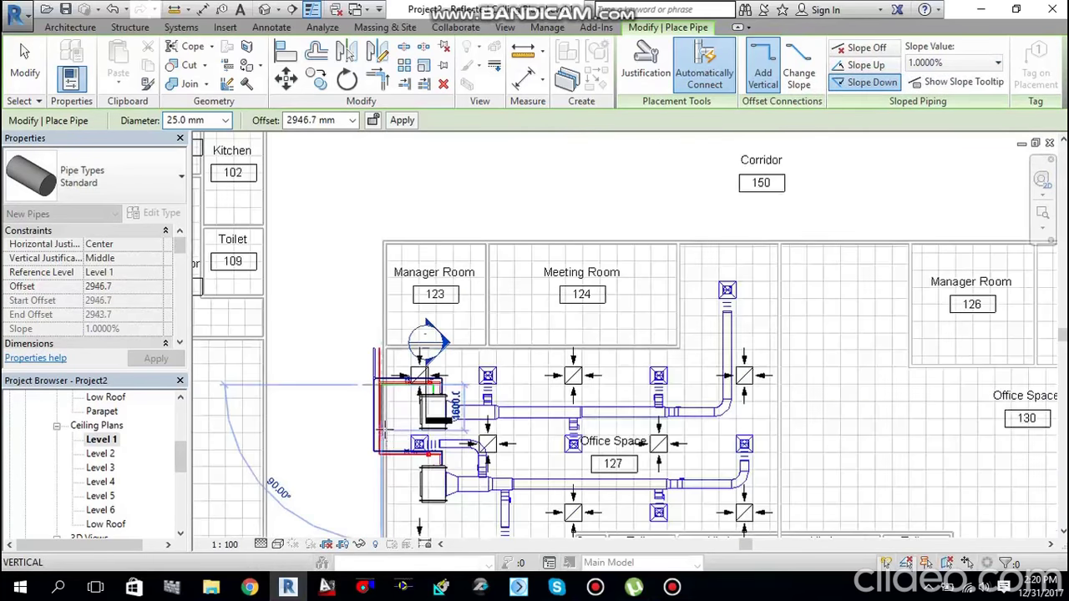
middle_drag(640, 539, 668, 407)
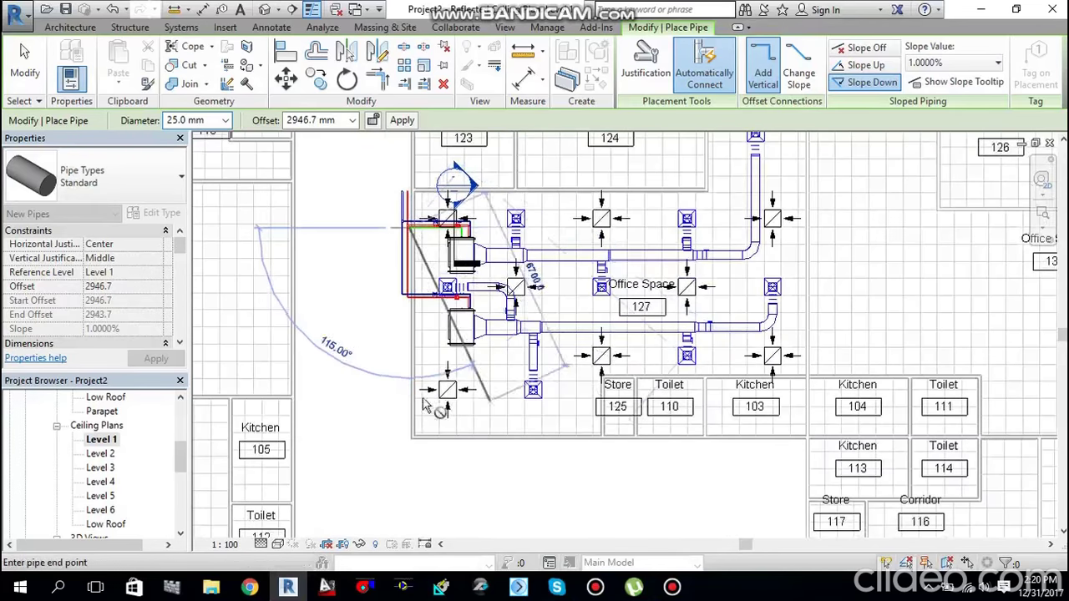
scroll(404, 427, up, 5)
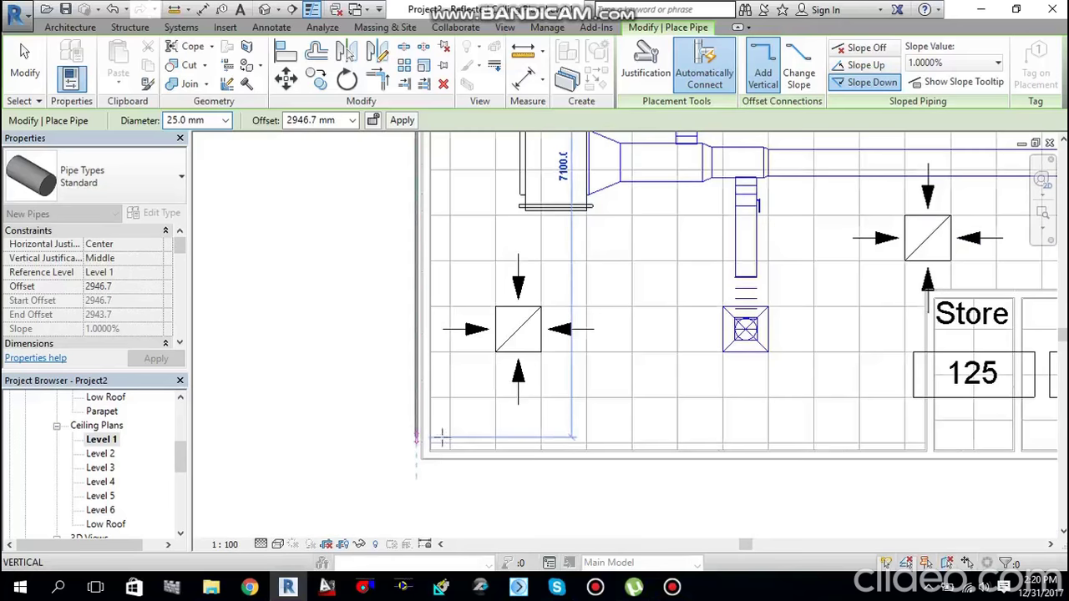
scroll(850, 432, down, 4)
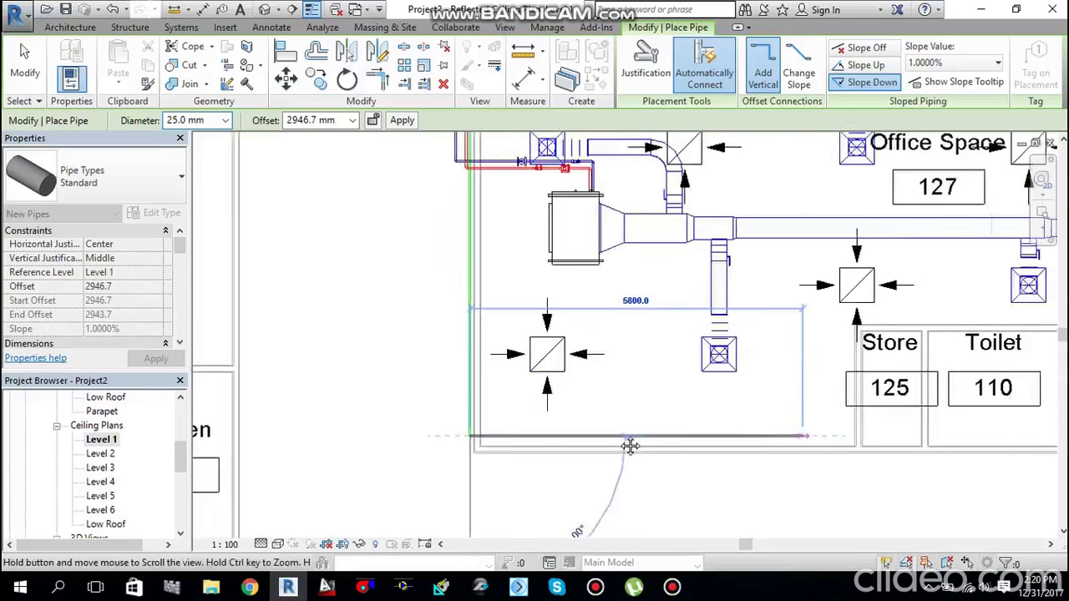
scroll(745, 445, up, 3)
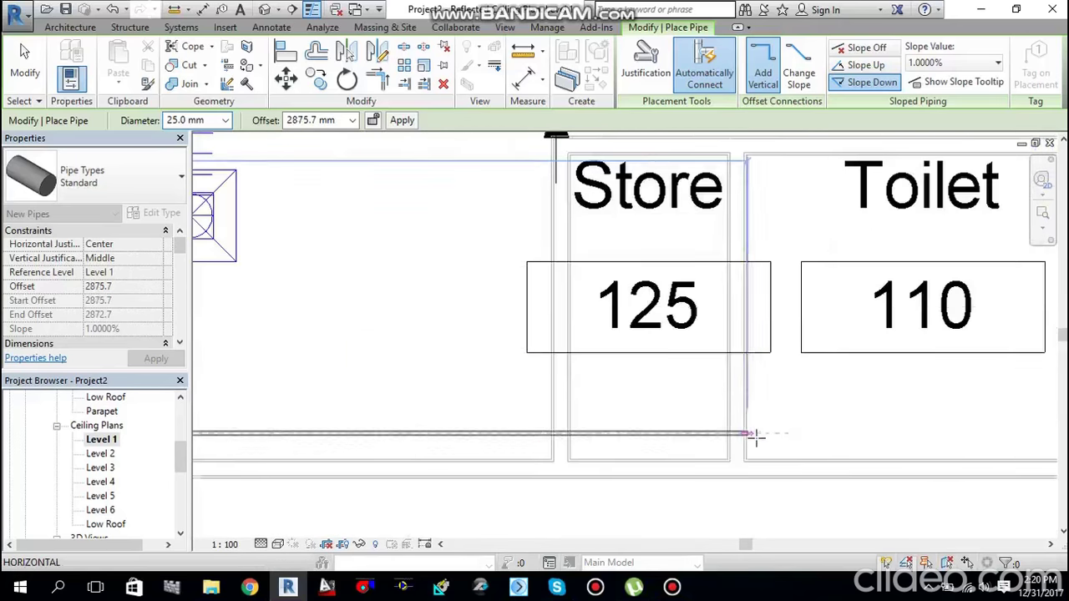
click(724, 342)
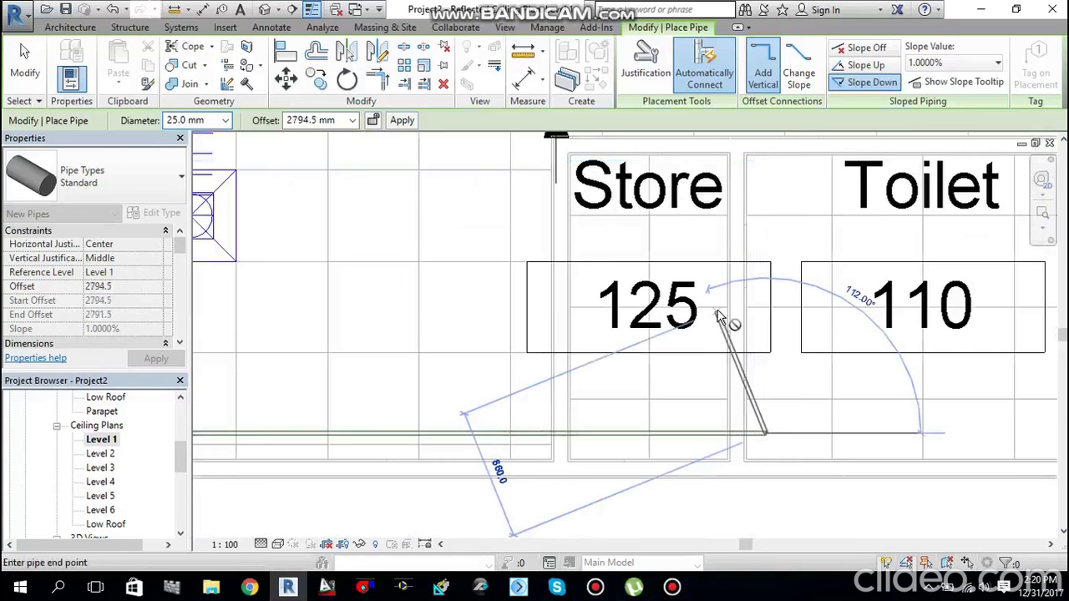
key(Escape)
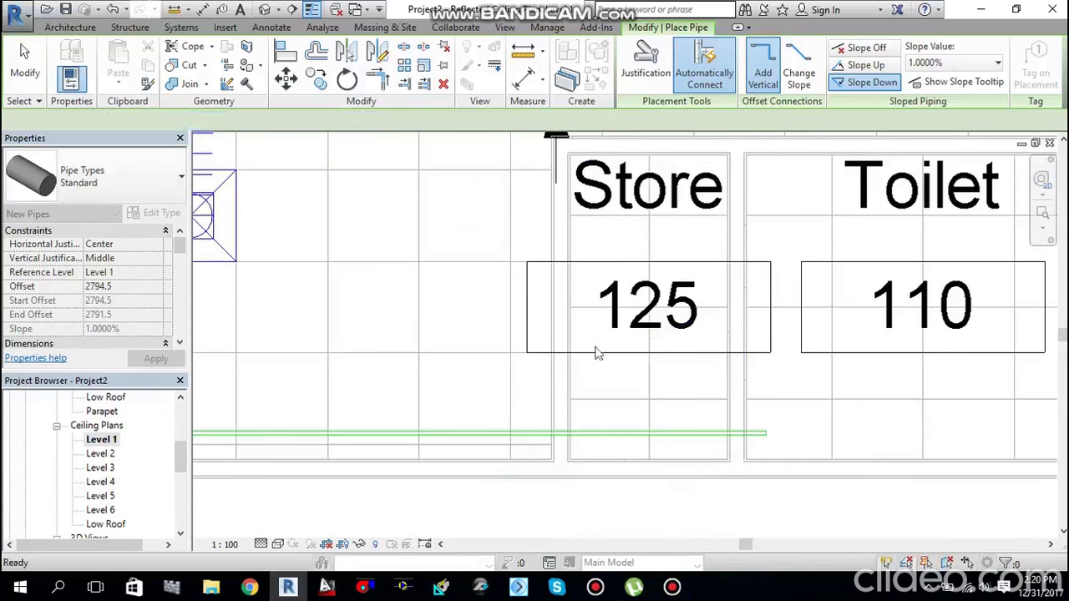
scroll(543, 347, down, 2)
key(Escape)
Step: Move the section marker so it cuts through the second fan coil unit's pipe connections and open its section view
scroll(441, 296, down, 3)
middle_drag(385, 222, 515, 341)
scroll(515, 340, up, 1)
middle_drag(475, 232, 469, 264)
scroll(469, 264, up, 1)
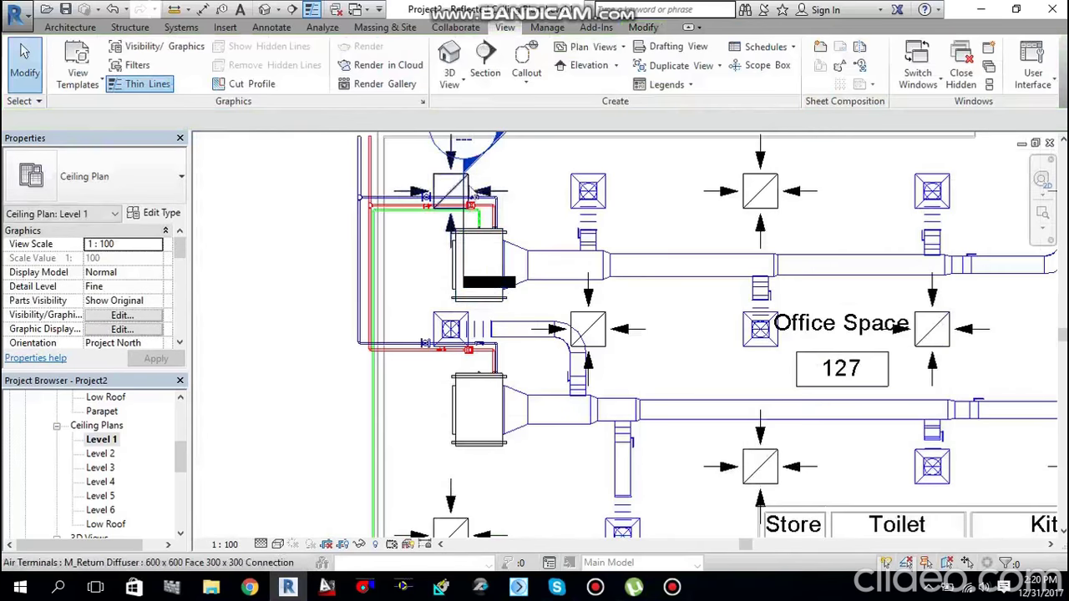
click(466, 241)
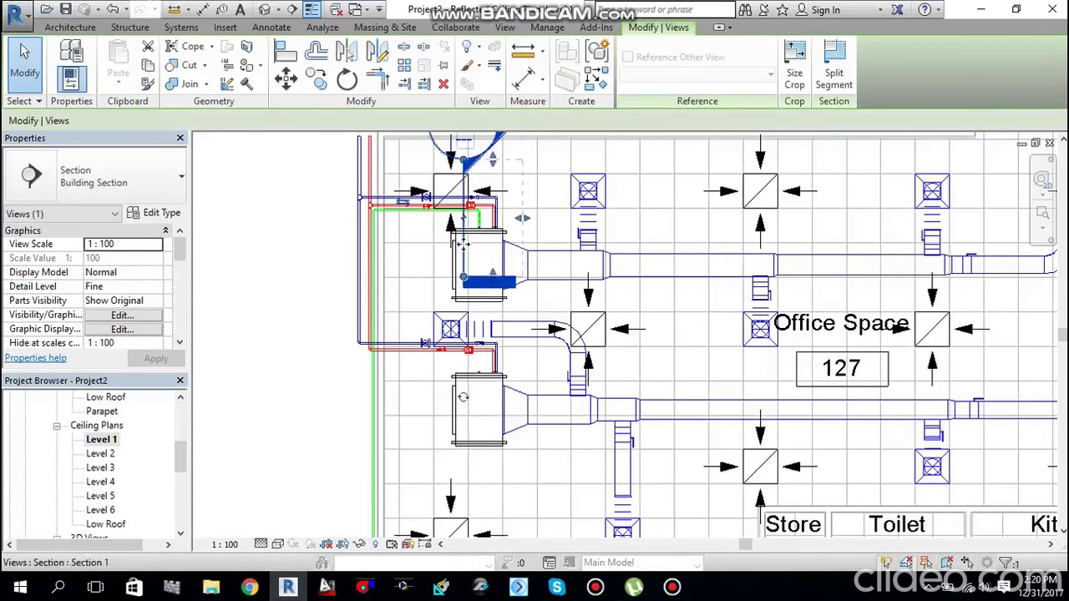
drag(465, 281, 539, 342)
key(Escape)
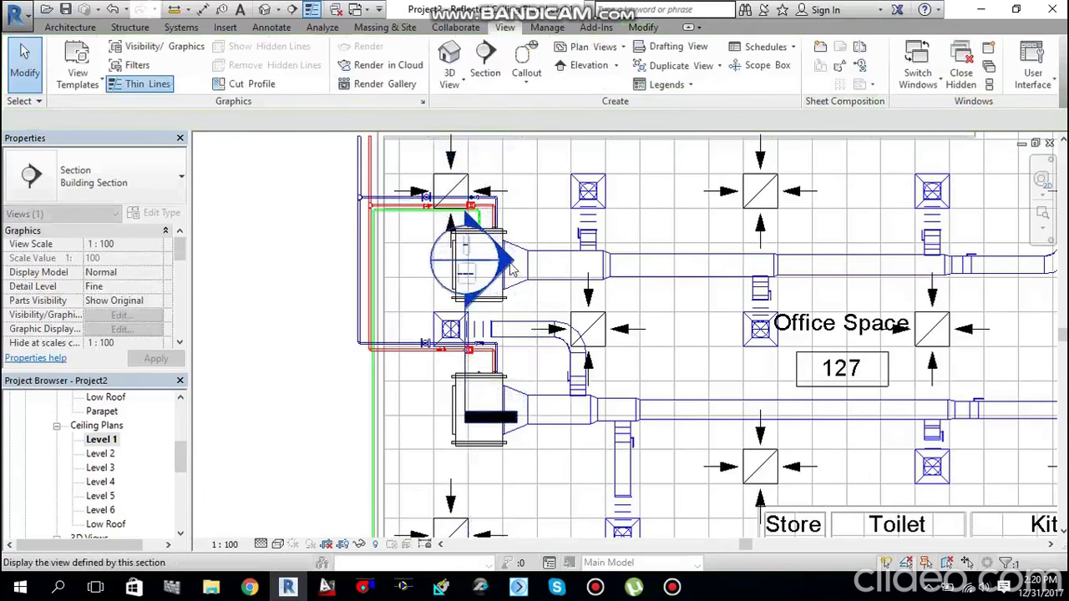
double_click(510, 264)
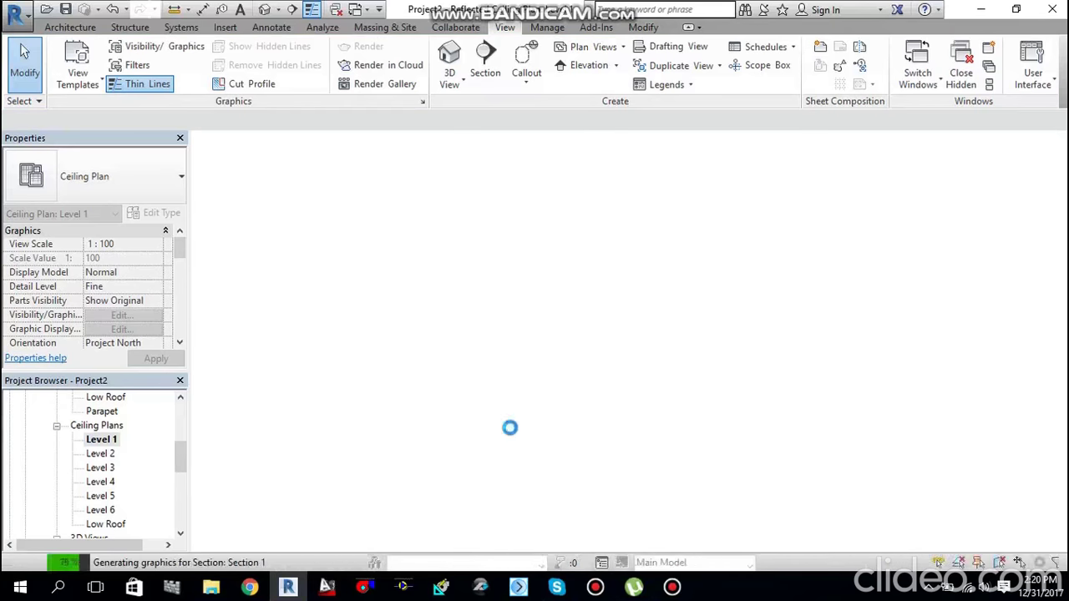
Step: Draw the trap's inlet side from the second unit's drain outlet with 25 mm pipe, dropping about 100 mm vertically between short 1% downward-sloped runs
scroll(622, 367, down, 4)
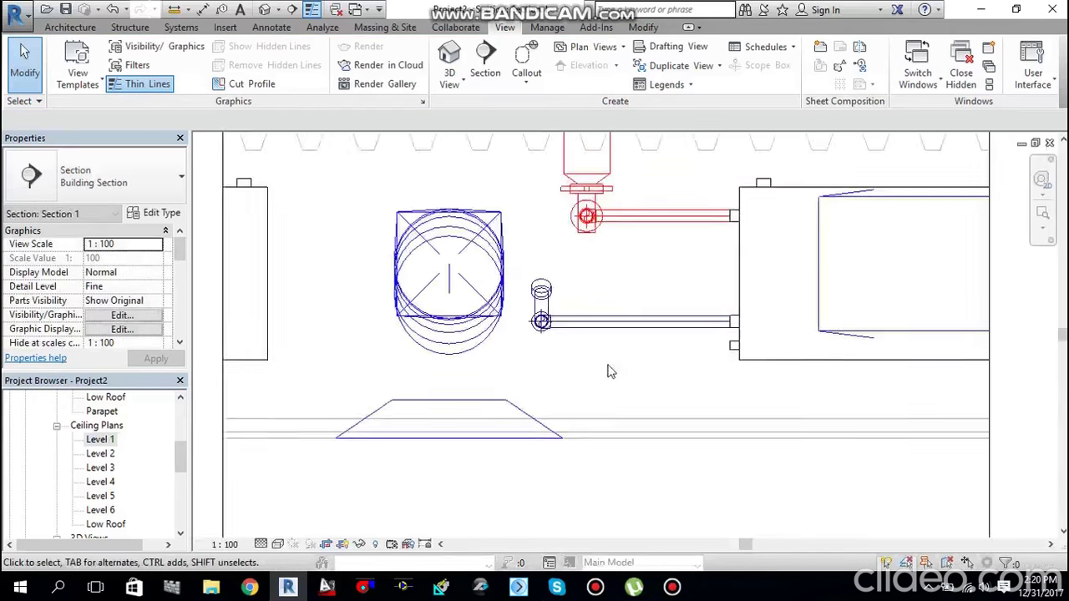
middle_drag(613, 373, 590, 374)
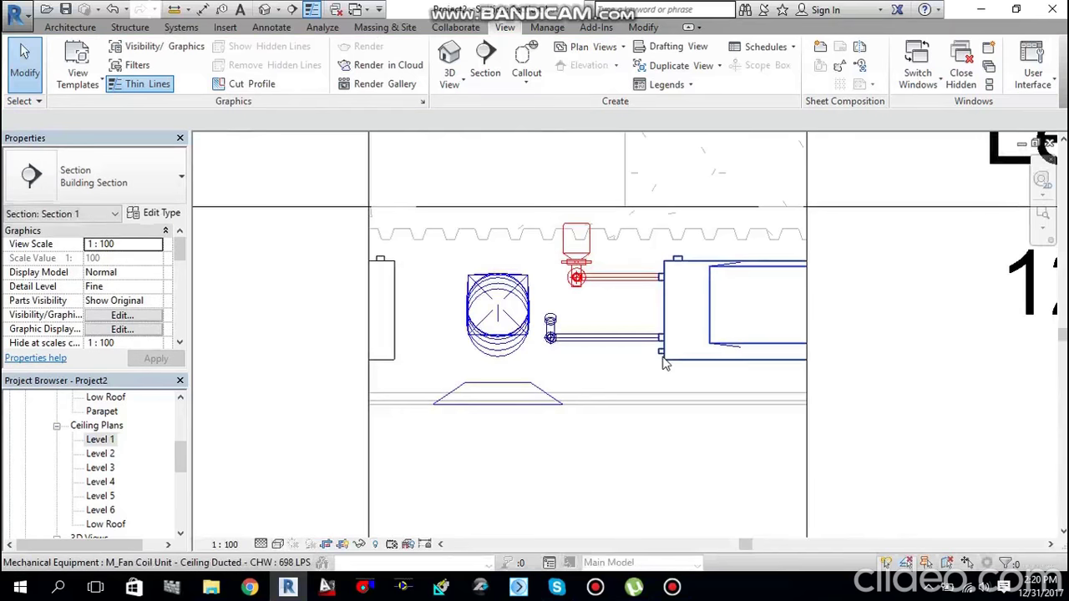
click(650, 363)
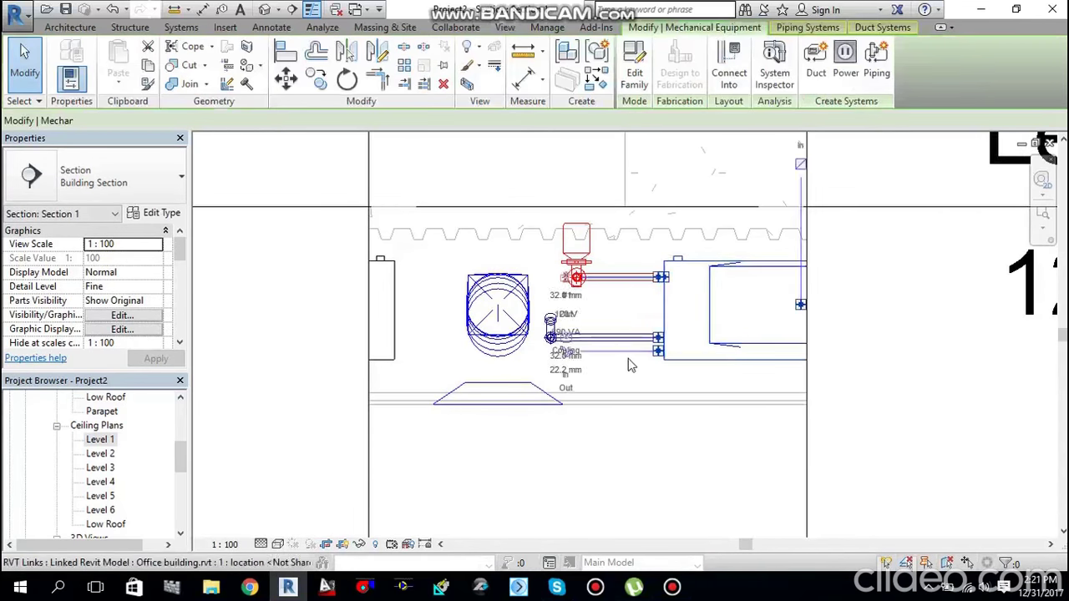
scroll(635, 359, up, 2)
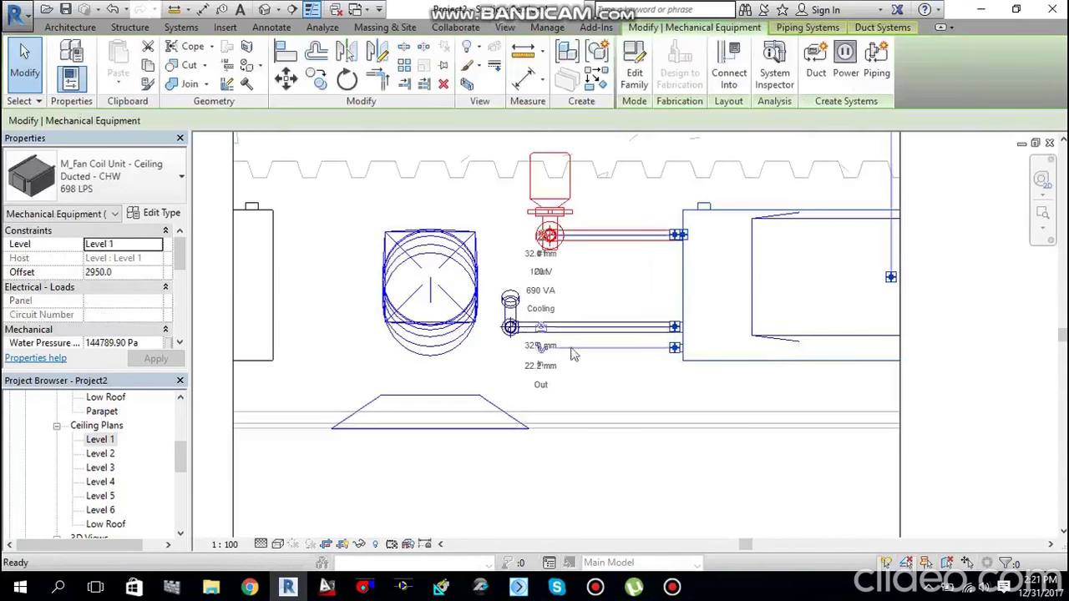
click(541, 347)
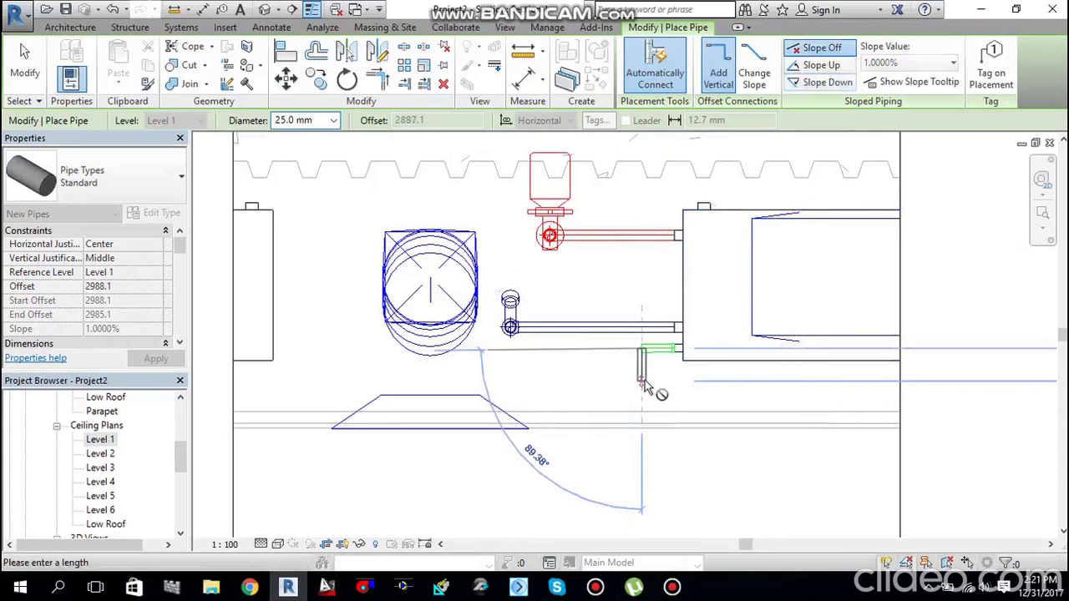
click(825, 82)
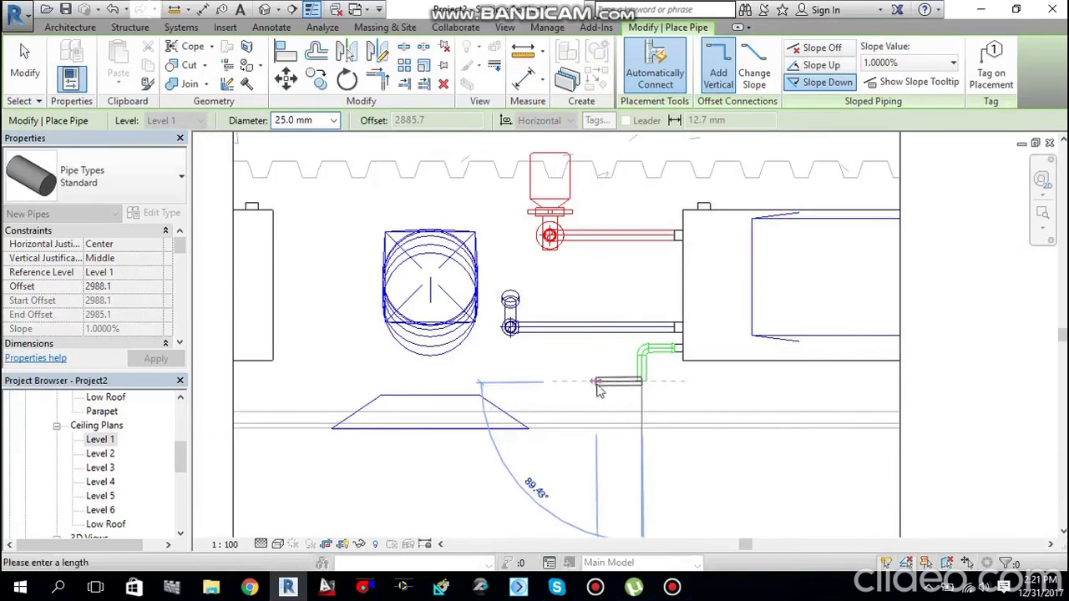
Step: Complete the second unit's trap with a vertical rise drawn with slope off and a short outlet run sloping down 1%
click(815, 47)
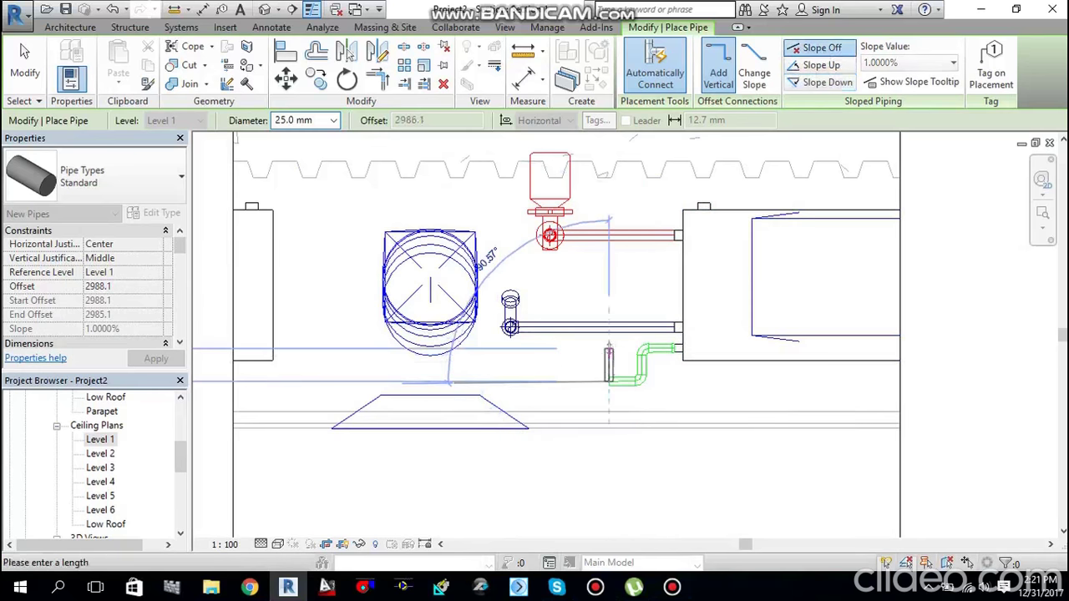
click(610, 350)
click(823, 82)
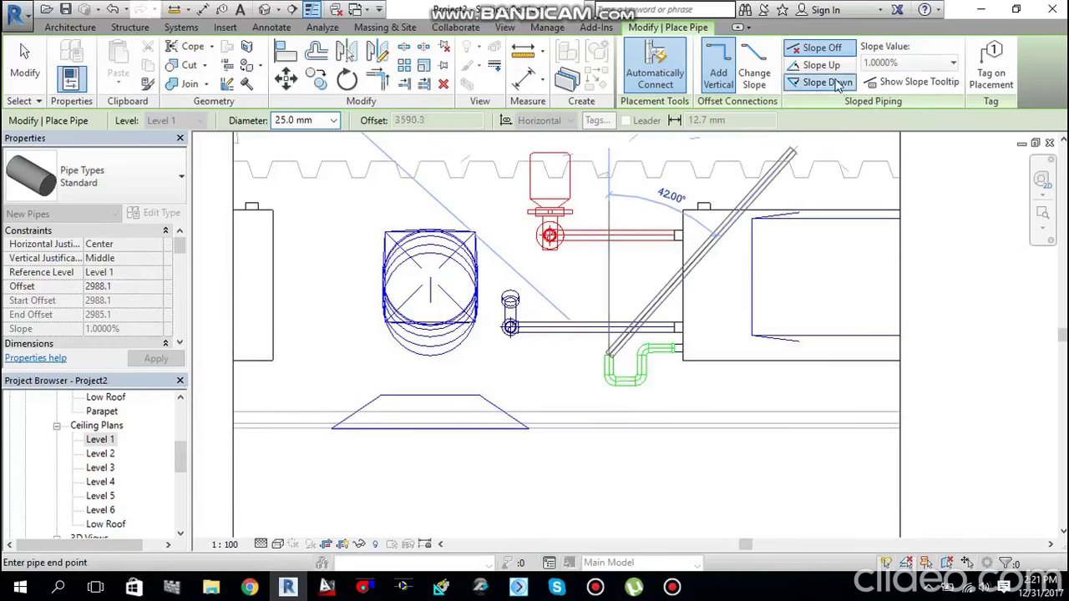
scroll(571, 350, up, 4)
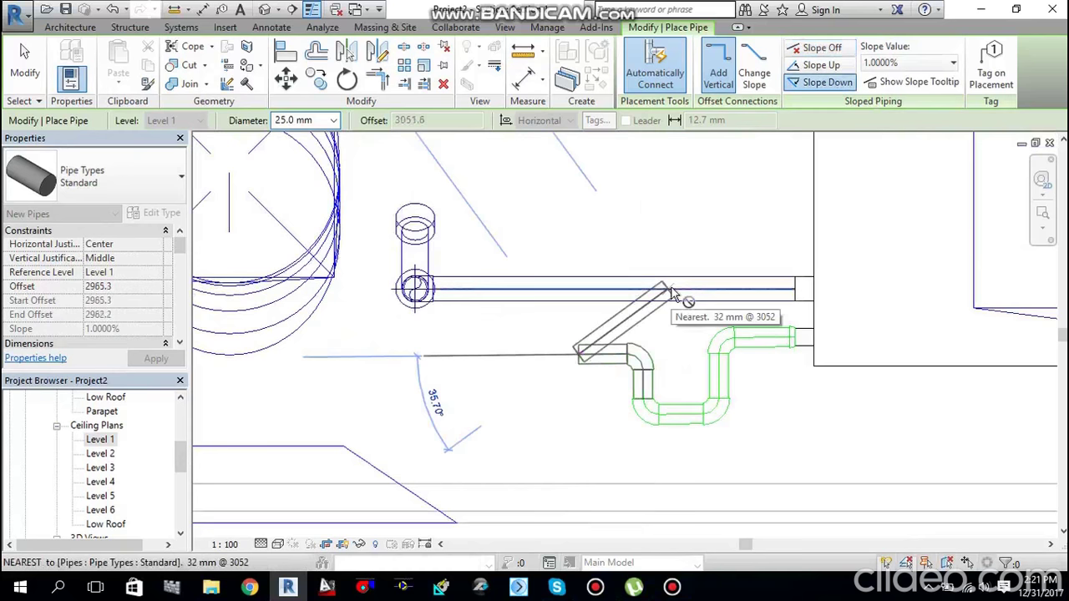
key(Escape)
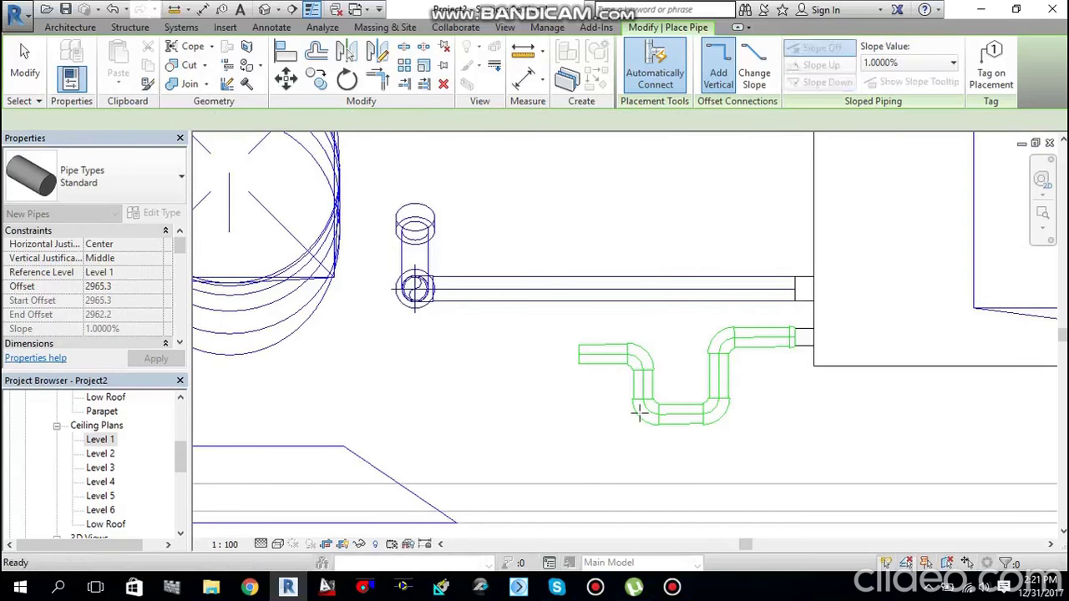
click(638, 411)
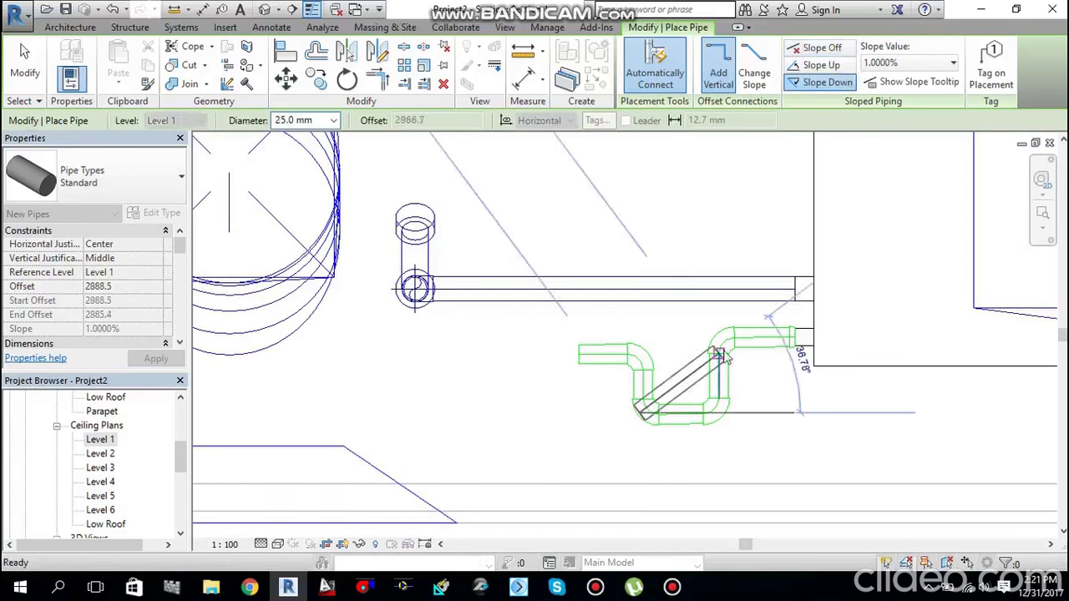
key(Escape)
key(Escape)
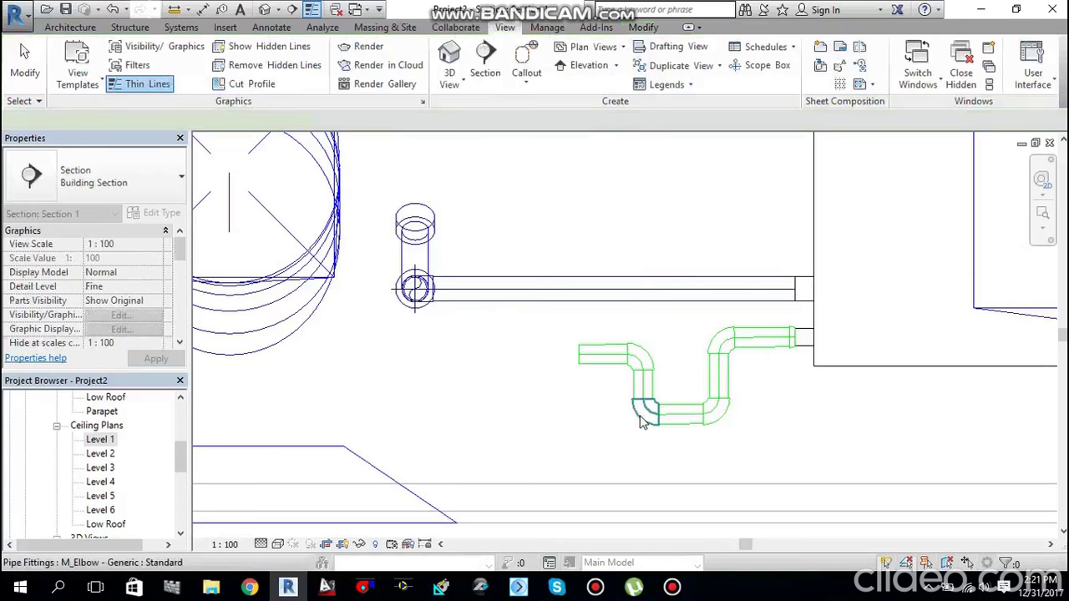
Step: Convert the second trap's lower elbow on the outlet side into a tee and cap the tee's open end
click(642, 422)
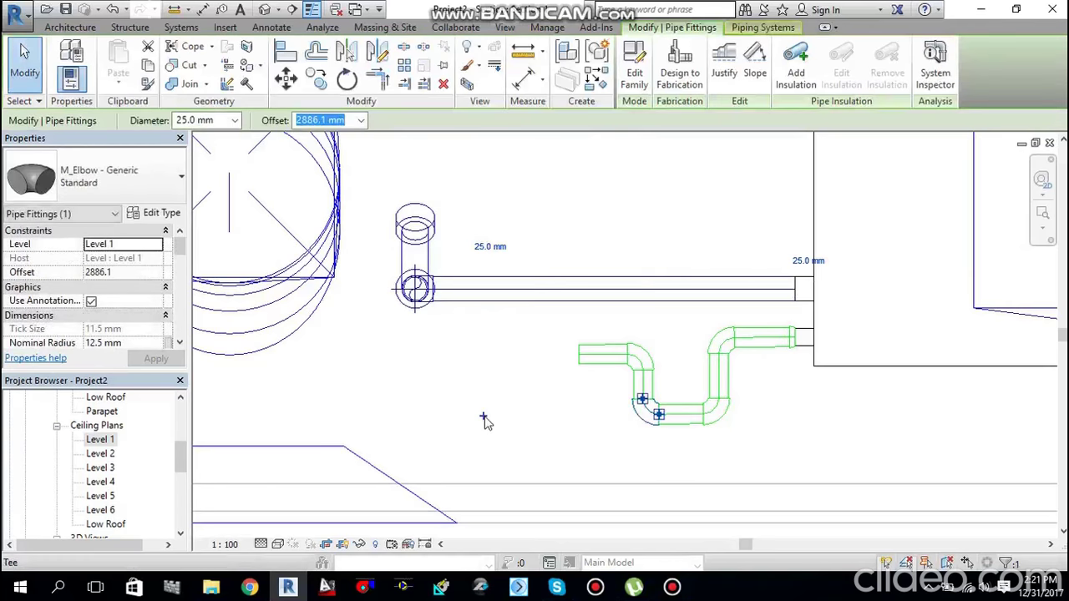
click(626, 424)
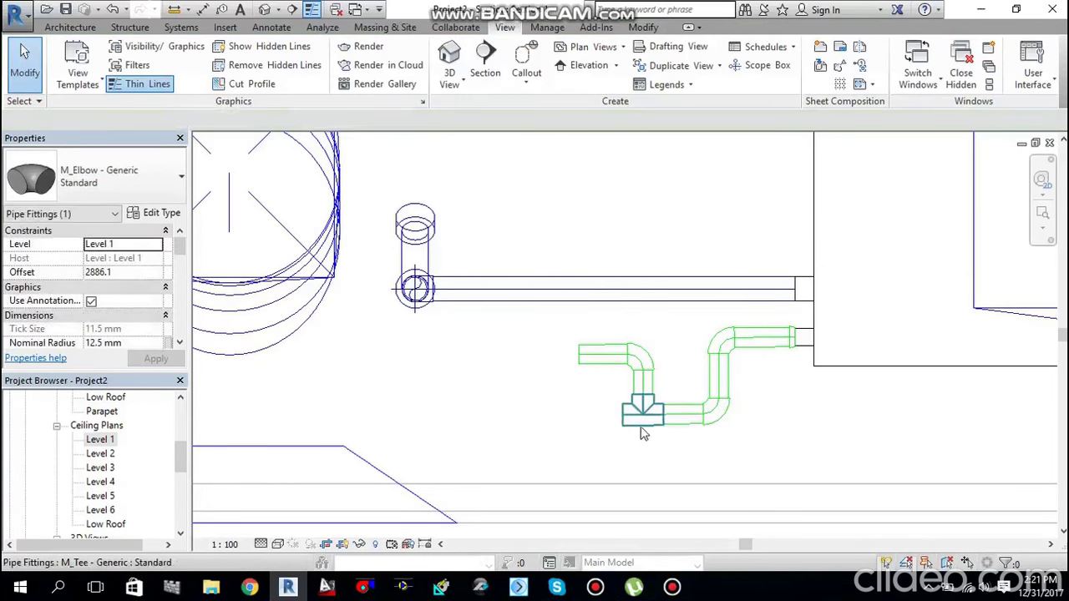
click(642, 409)
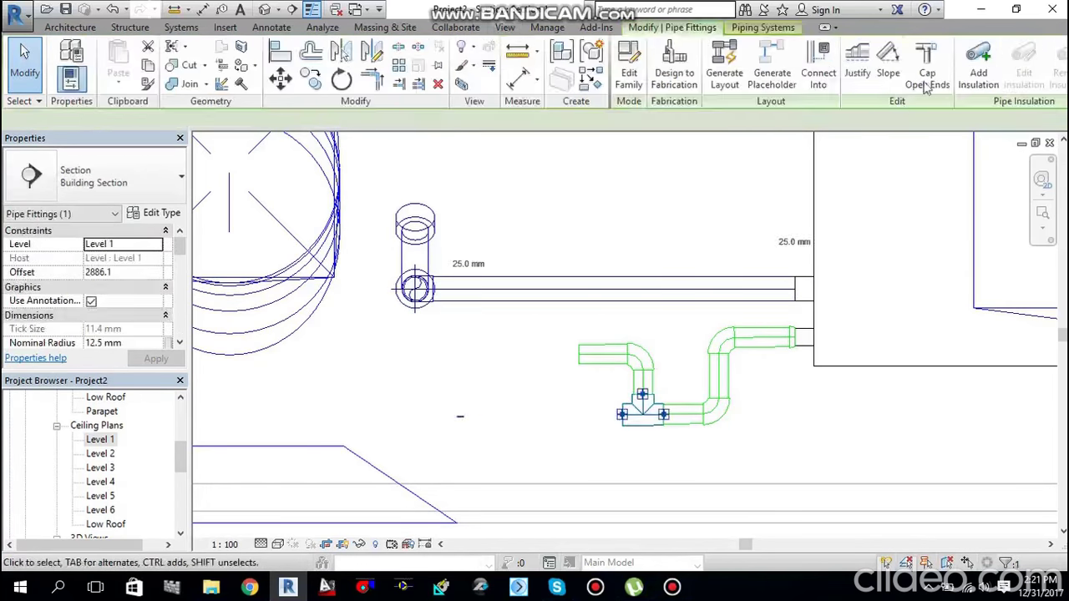
click(725, 452)
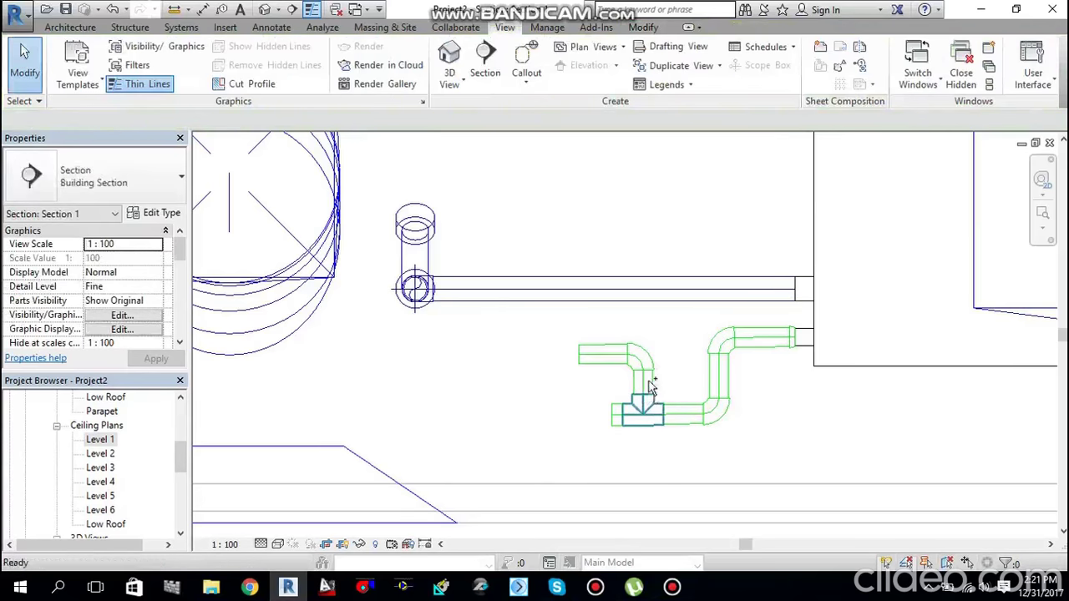
Step: In the Level 1 ceiling plan, draw a 25 mm pipe sloping down 1% from the second unit's trap outlet to the main drain pipe
key(ctrl+Tab)
scroll(471, 357, up, 6)
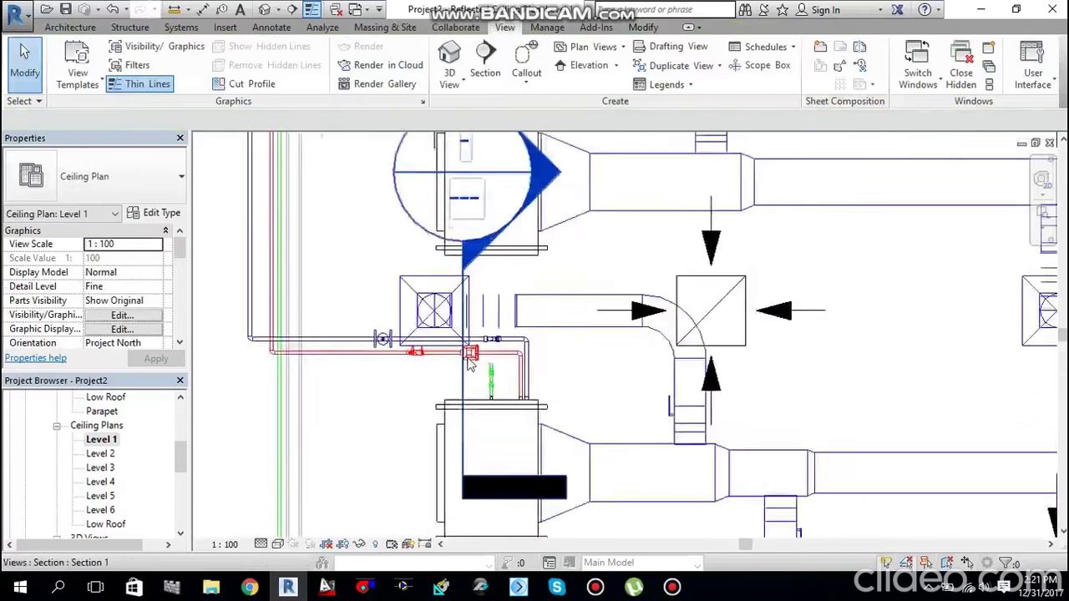
click(552, 380)
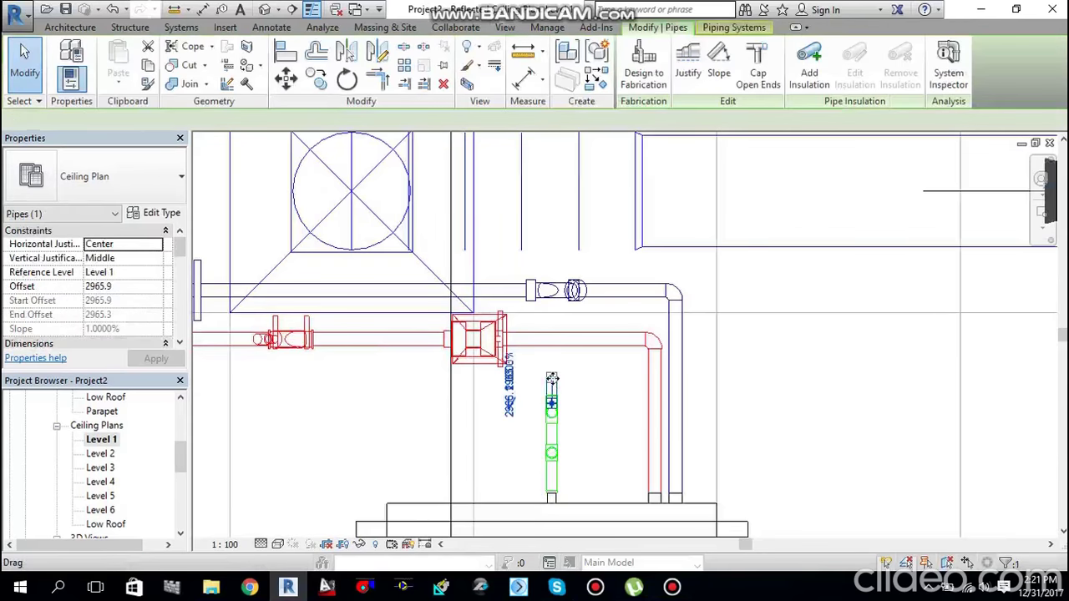
right_click(551, 381)
click(380, 385)
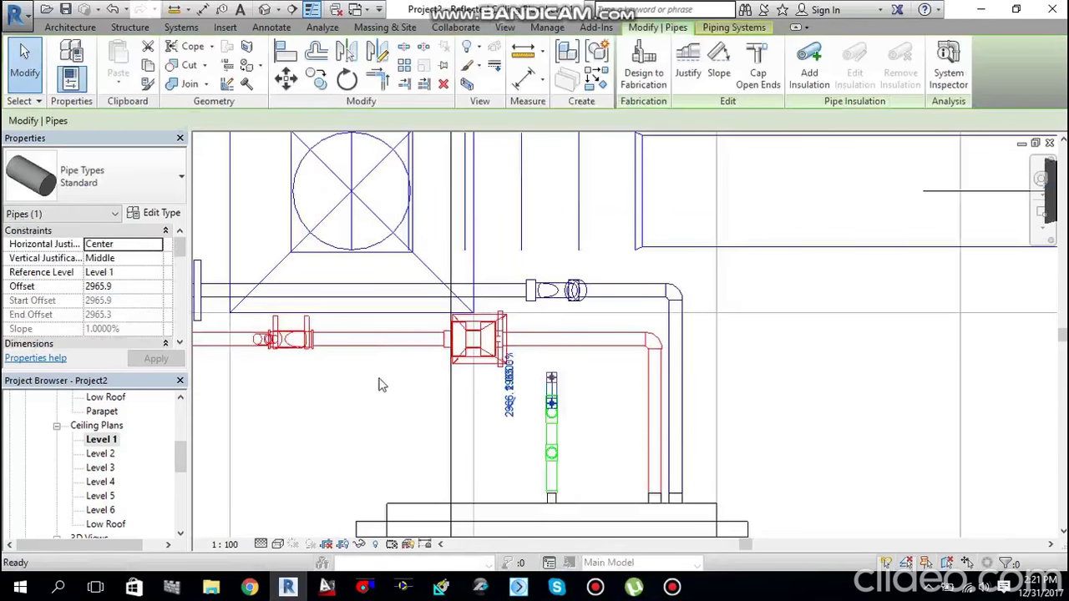
key(p)
key(i)
scroll(327, 384, down, 3)
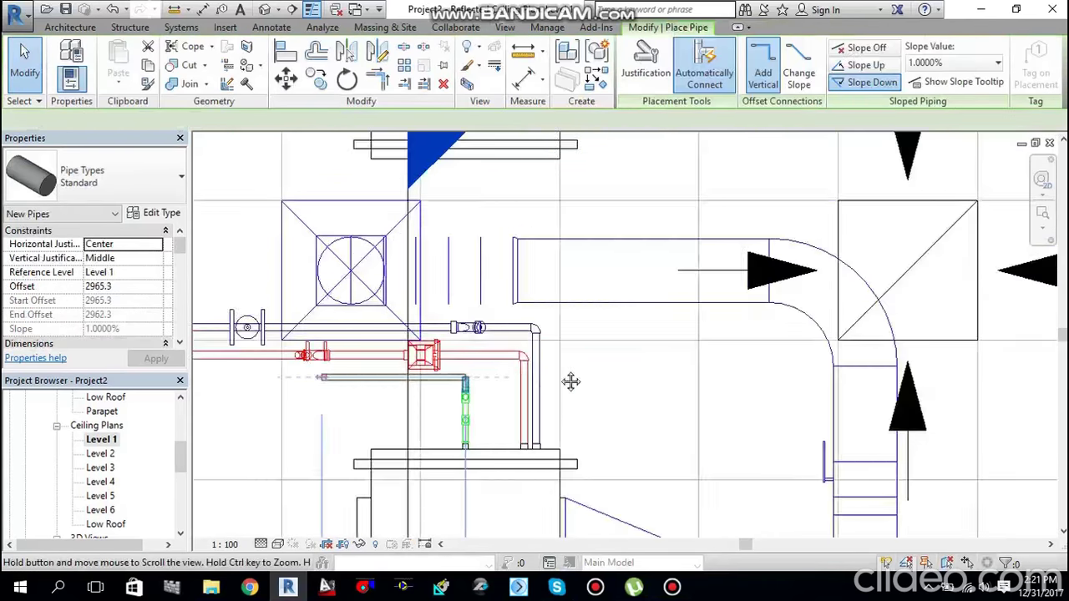
middle_drag(573, 381, 710, 375)
scroll(710, 375, up, 3)
click(843, 366)
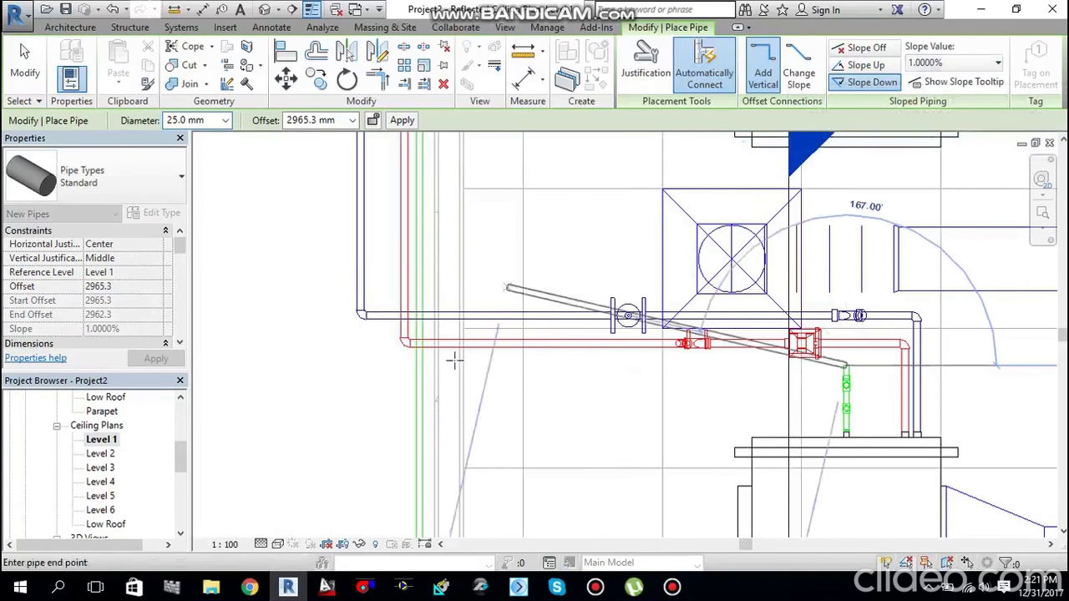
scroll(423, 380, up, 3)
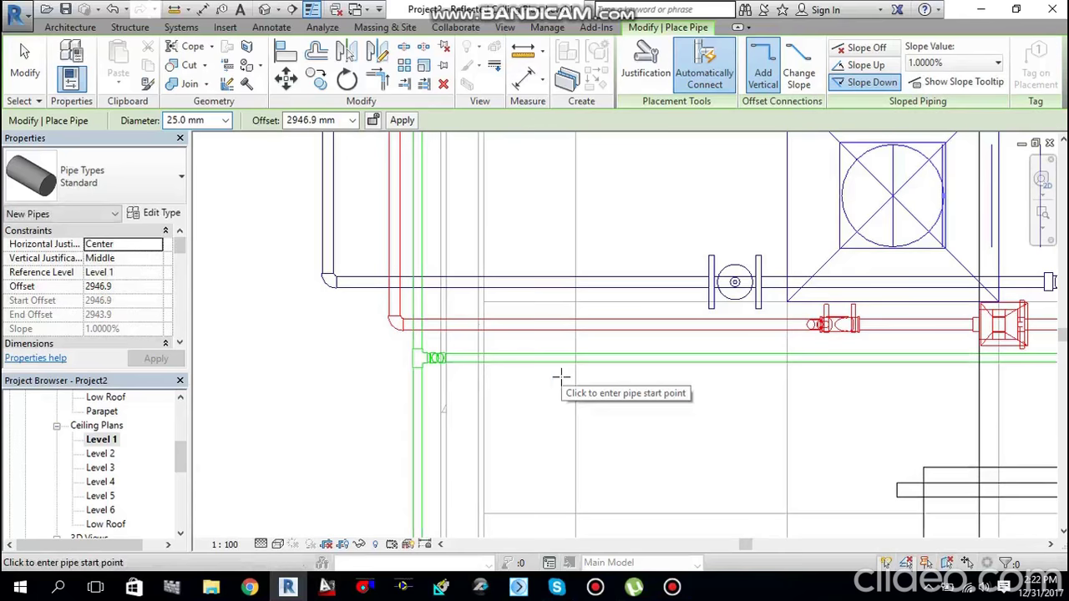
click(25, 62)
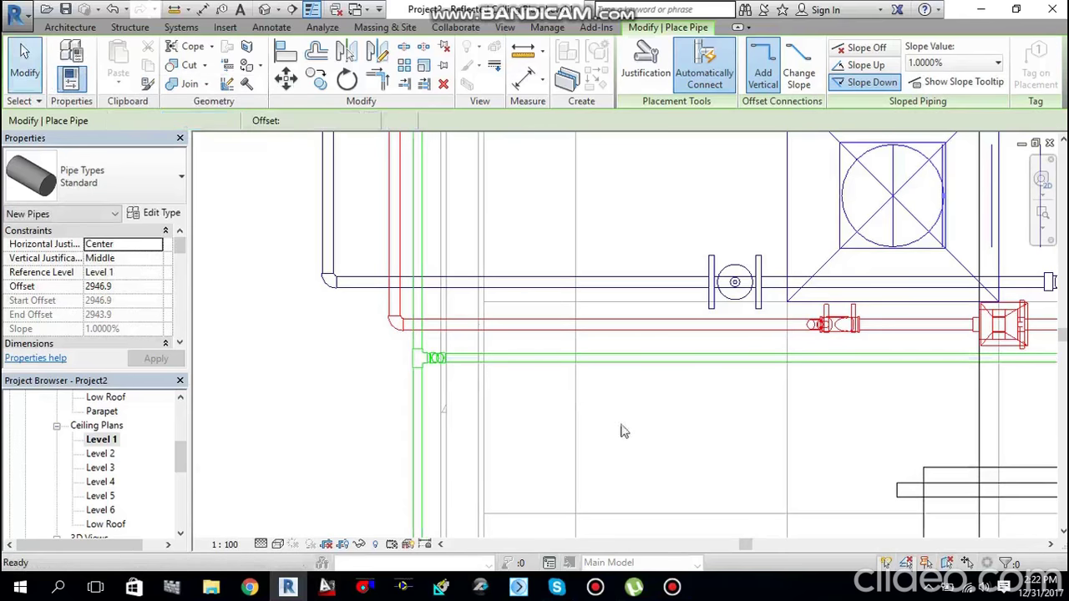
Step: Examine the condensate drain run, its branch connections to both fan coil units and its end point in the 3D view
scroll(643, 437, down, 4)
middle_drag(656, 440, 529, 374)
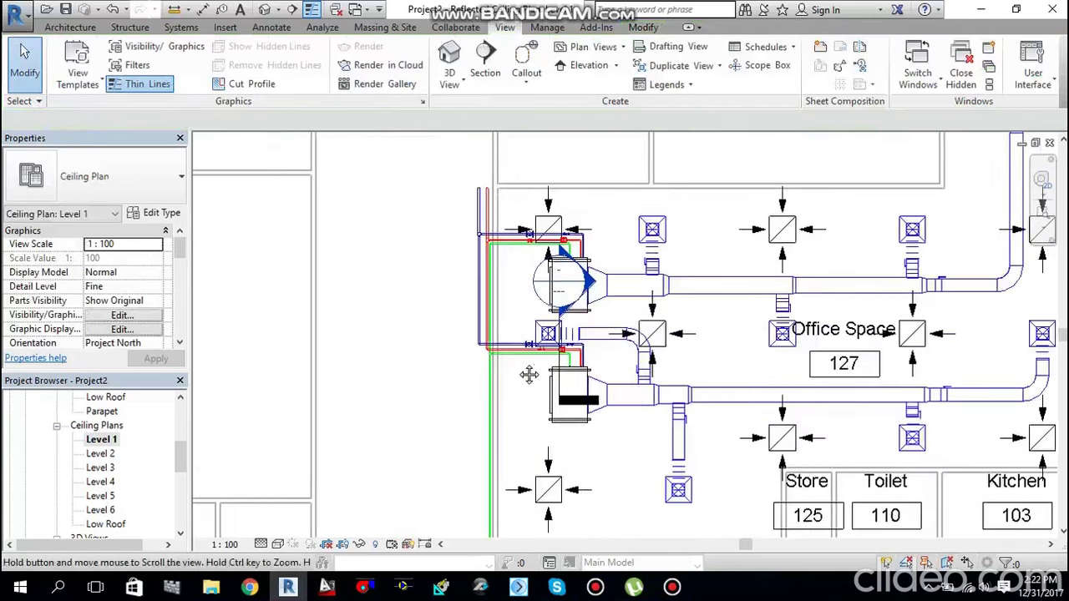
scroll(526, 374, down, 3)
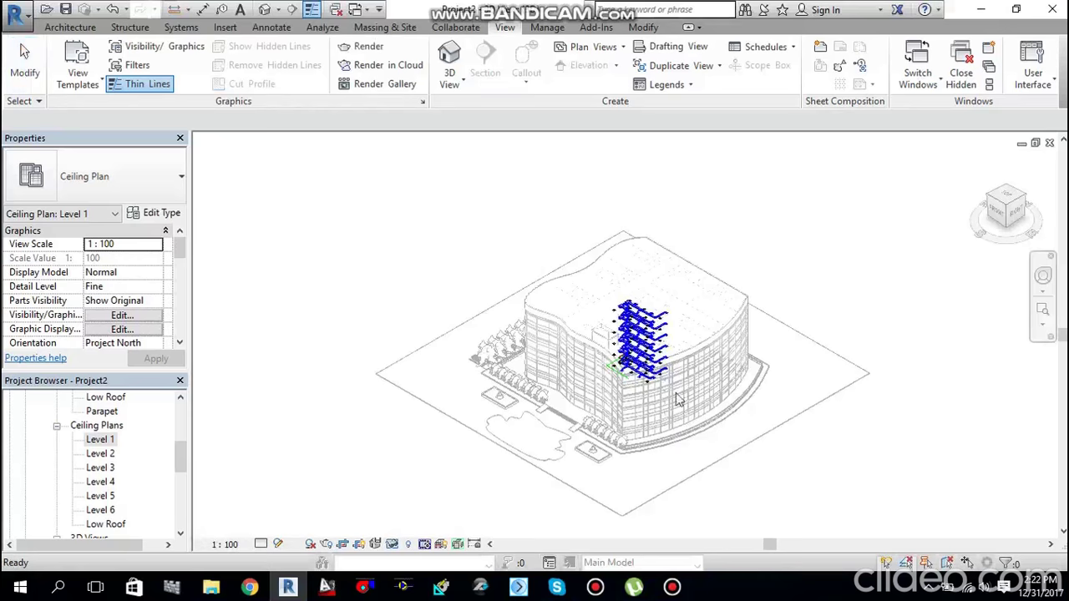
scroll(628, 375, up, 4)
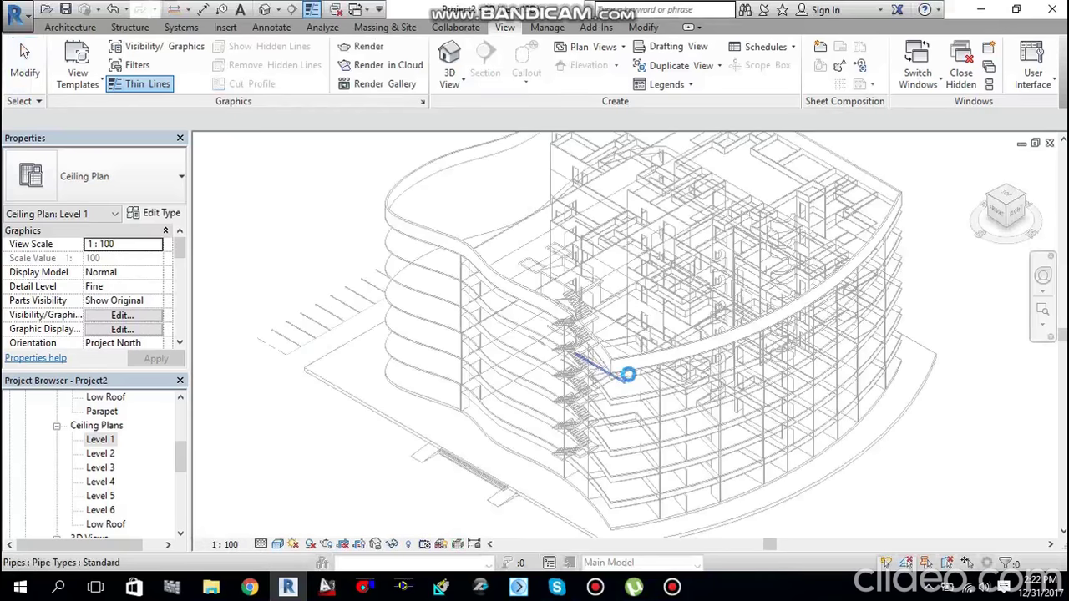
scroll(632, 377, up, 2)
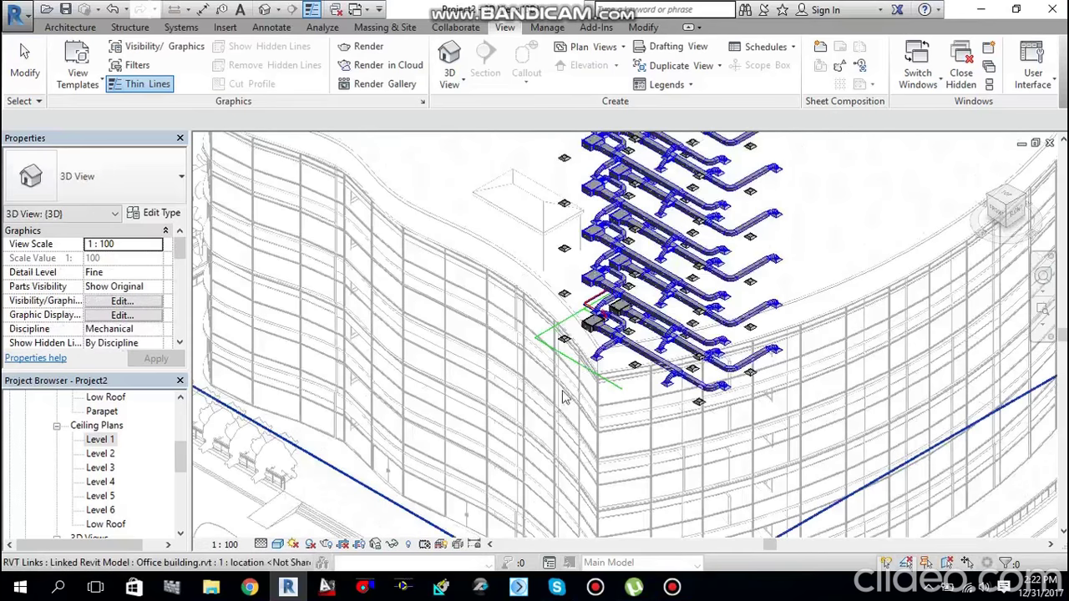
scroll(571, 361, up, 5)
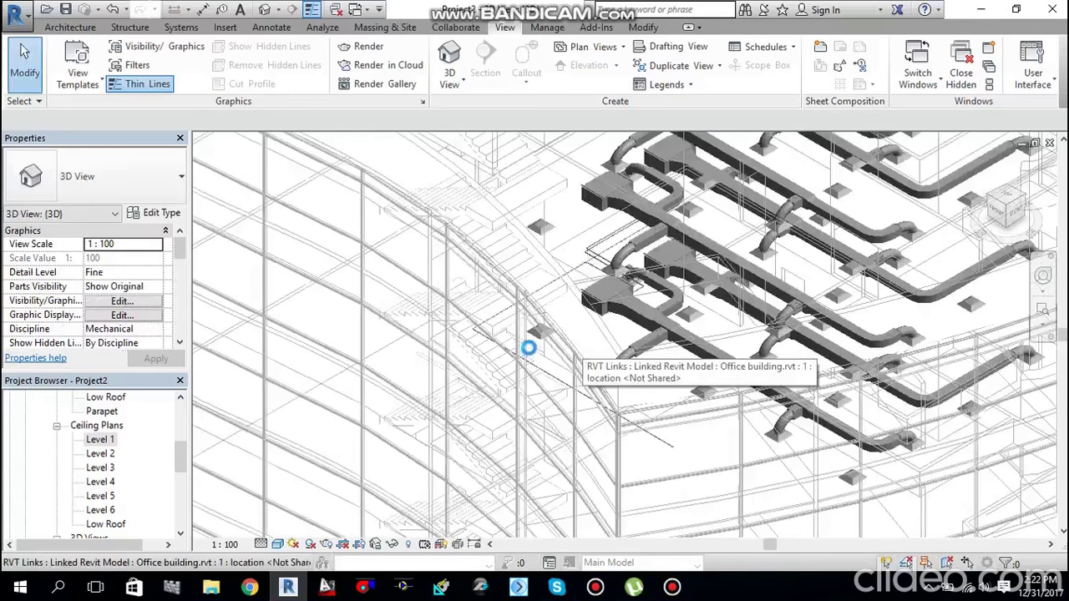
scroll(528, 355, down, 1)
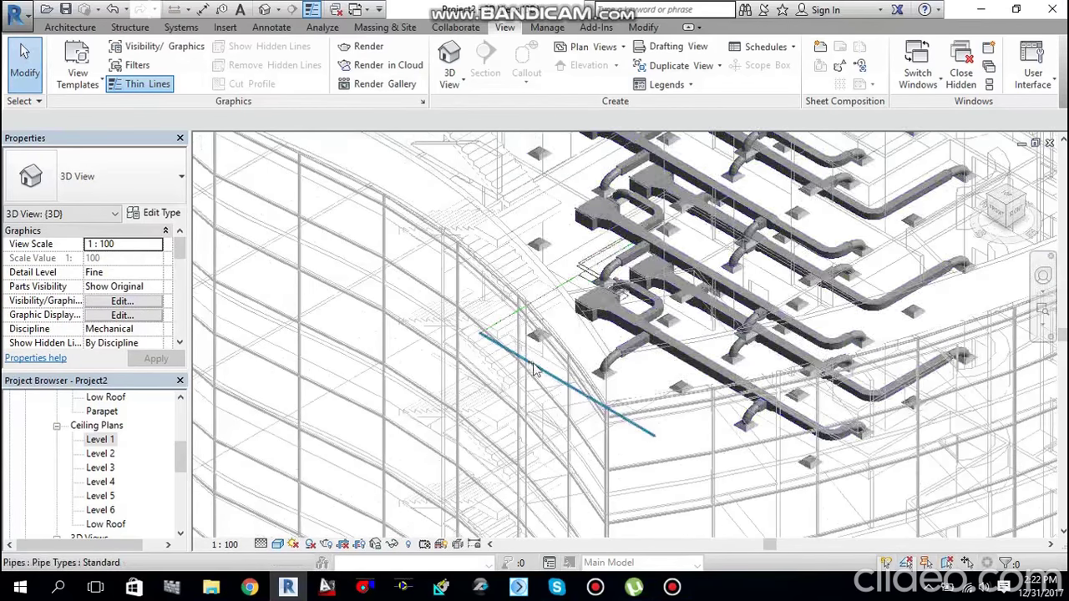
middle_click(630, 398)
middle_click(631, 398)
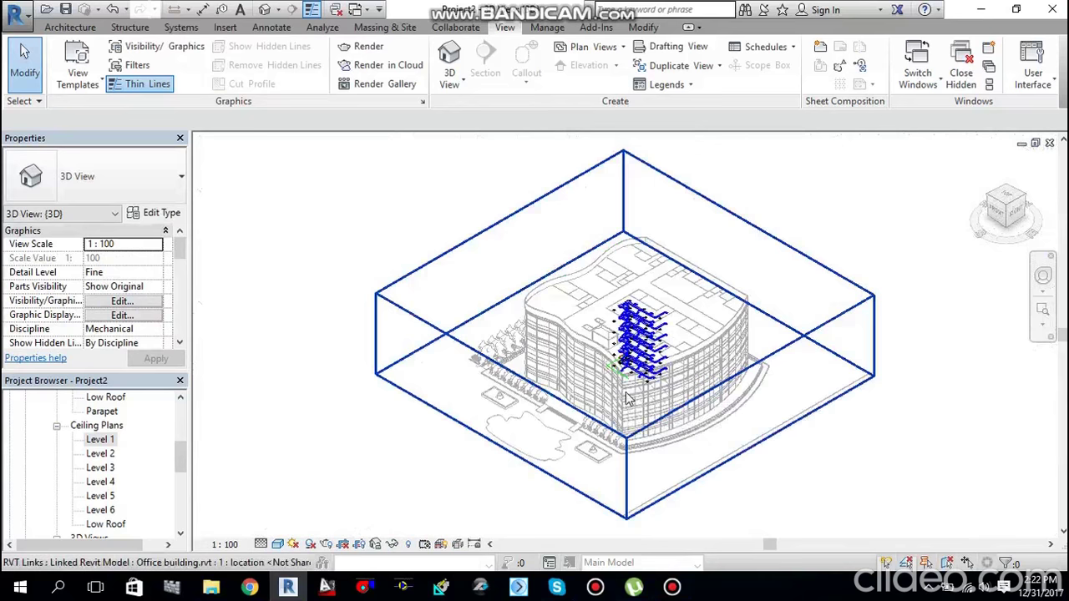
shift+middle_drag(631, 399, 744, 395)
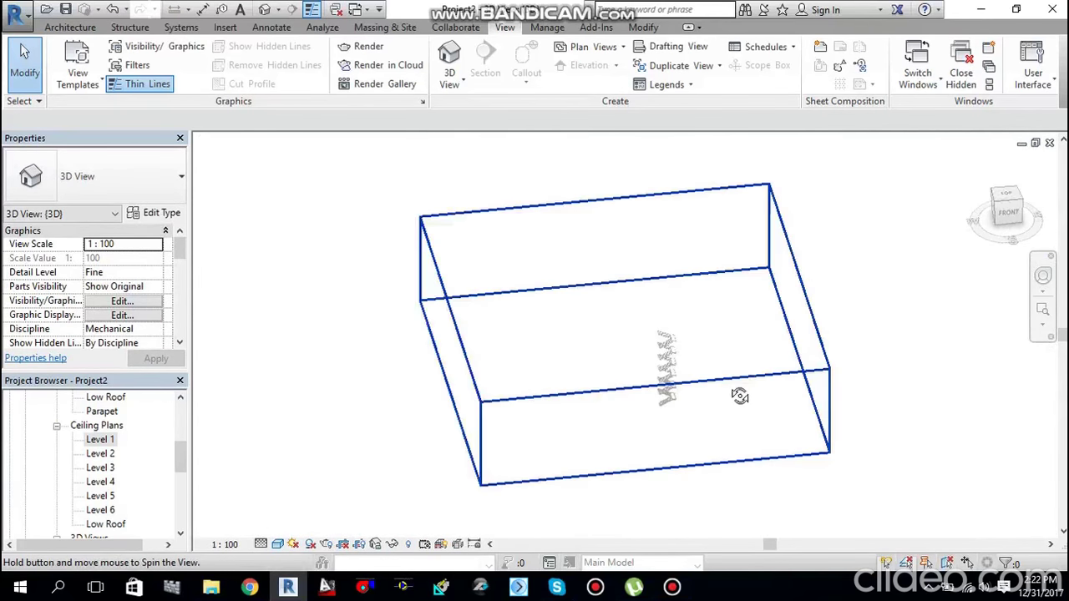
scroll(567, 368, up, 5)
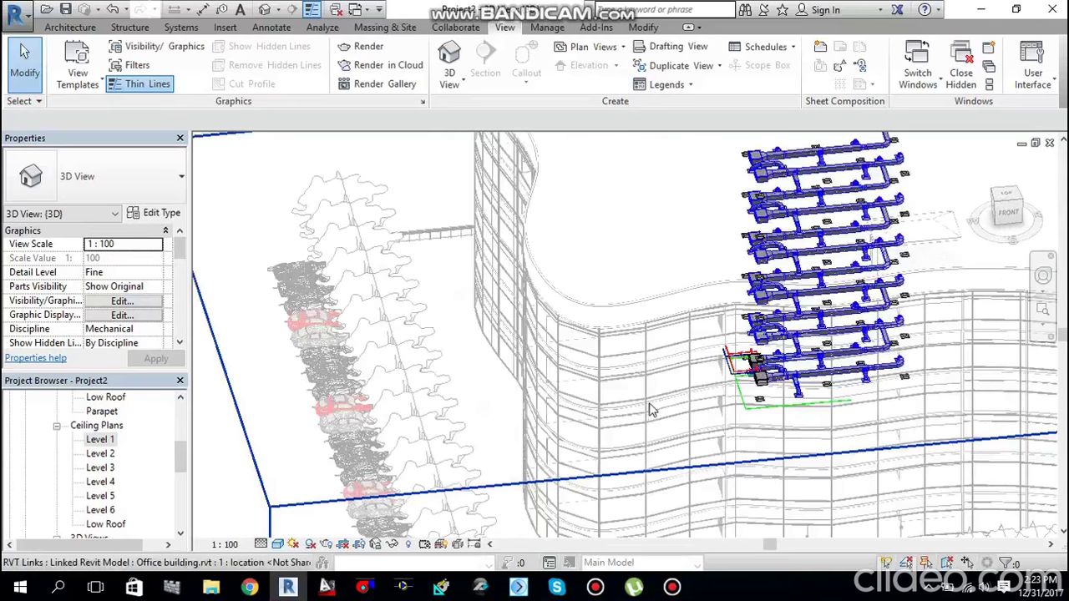
scroll(756, 420, up, 5)
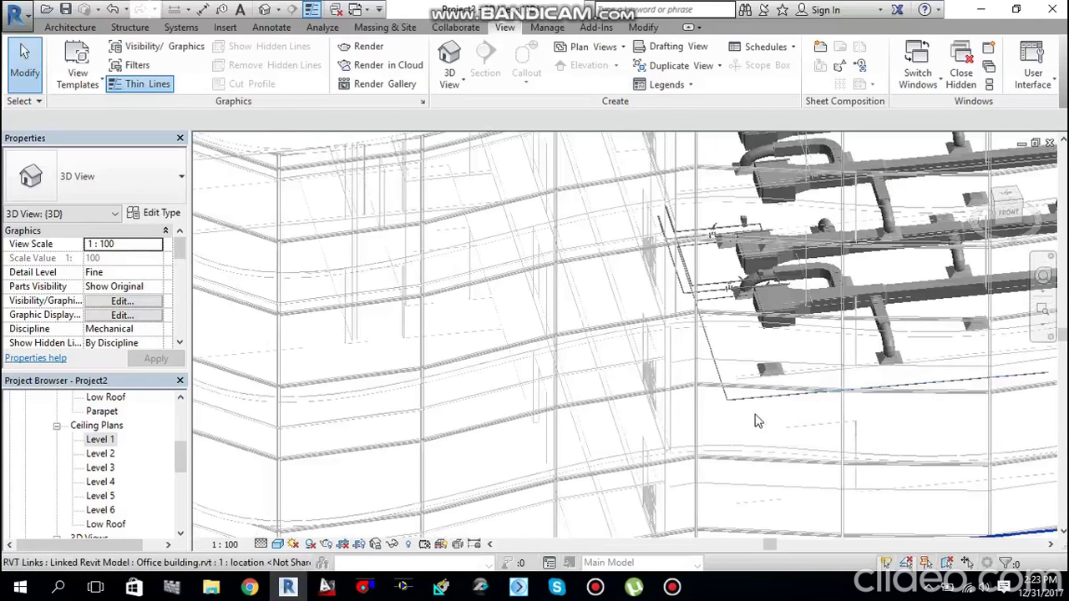
scroll(761, 423, up, 3)
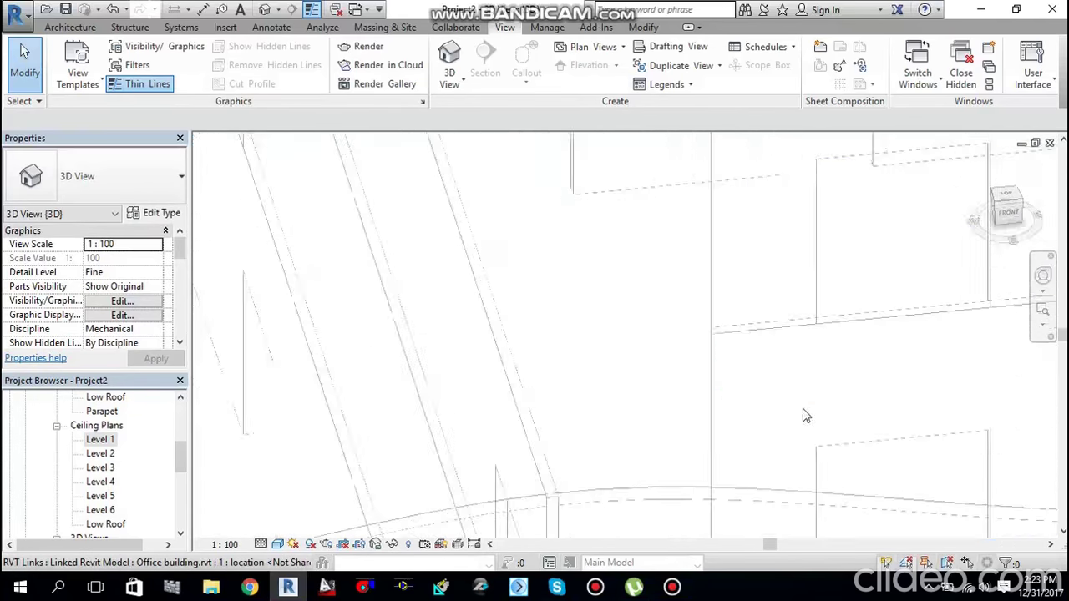
middle_drag(803, 408, 714, 471)
scroll(633, 160, up, 3)
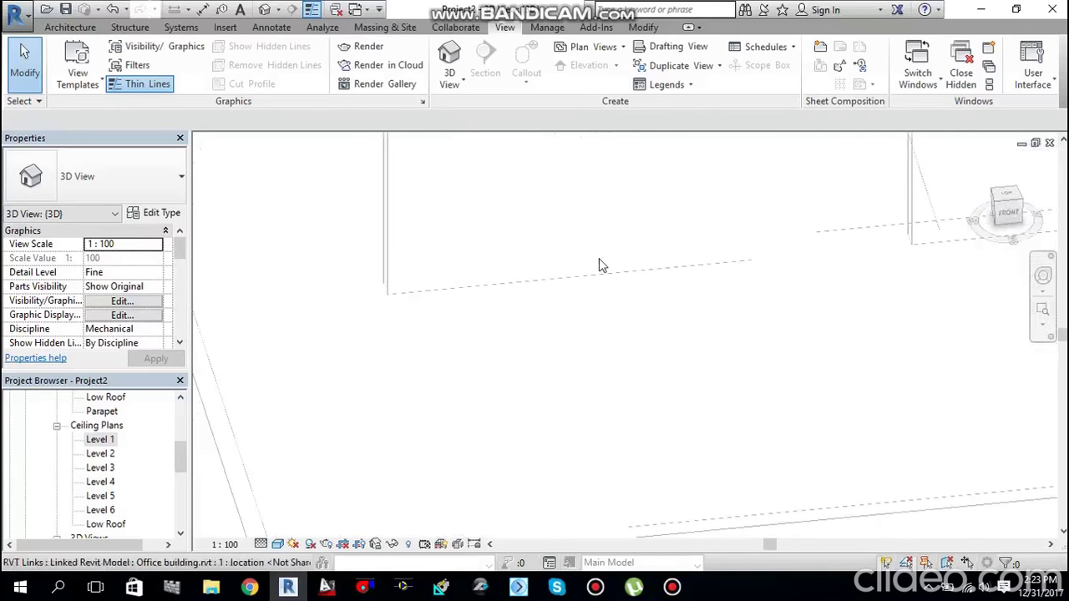
scroll(601, 265, down, 2)
scroll(599, 260, down, 5)
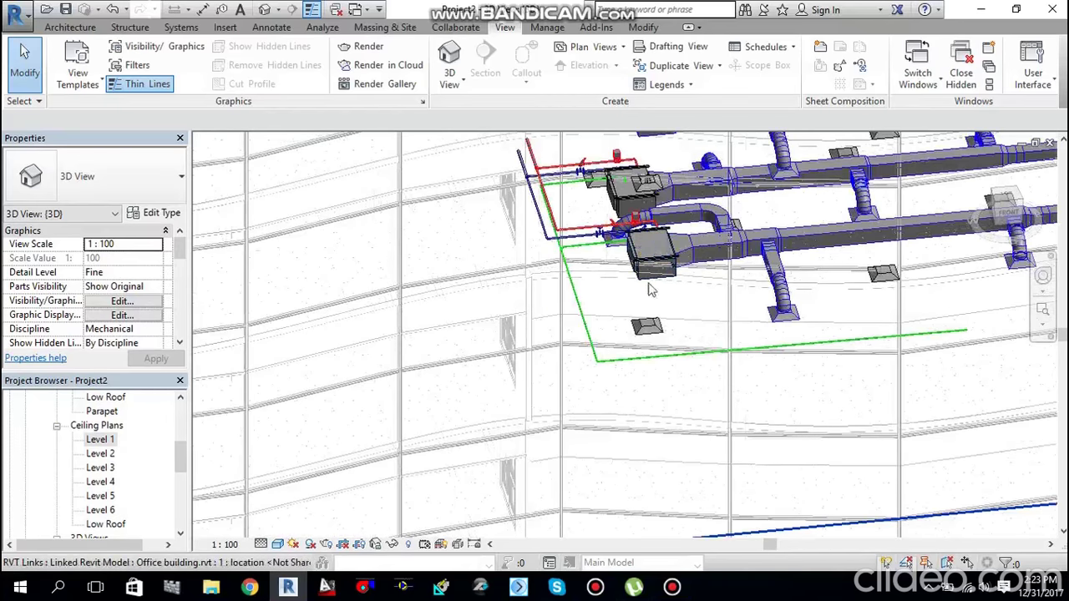
shift+middle_drag(588, 288, 544, 370)
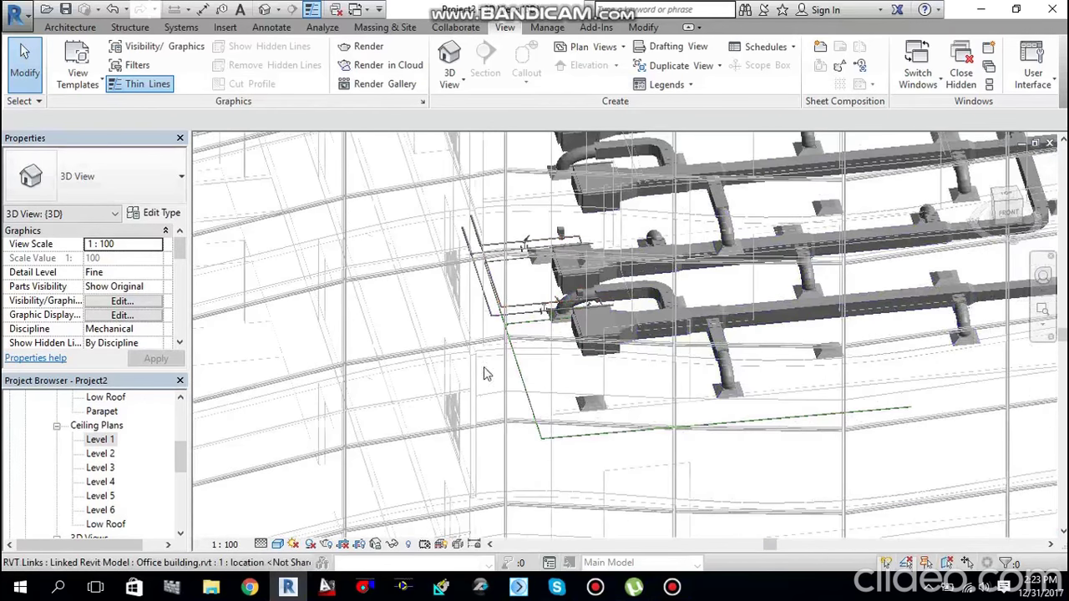
shift+middle_drag(467, 392, 480, 413)
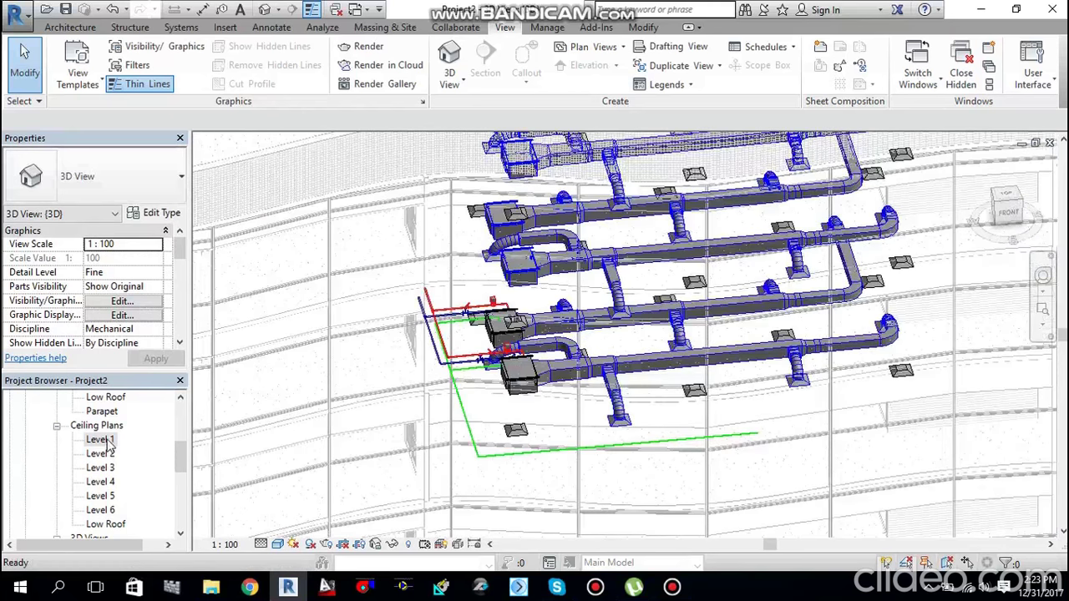
Step: Reopen the Level 1 ceiling plan and show the drain layout around Office Space 127 and Toilet 110
double_click(104, 440)
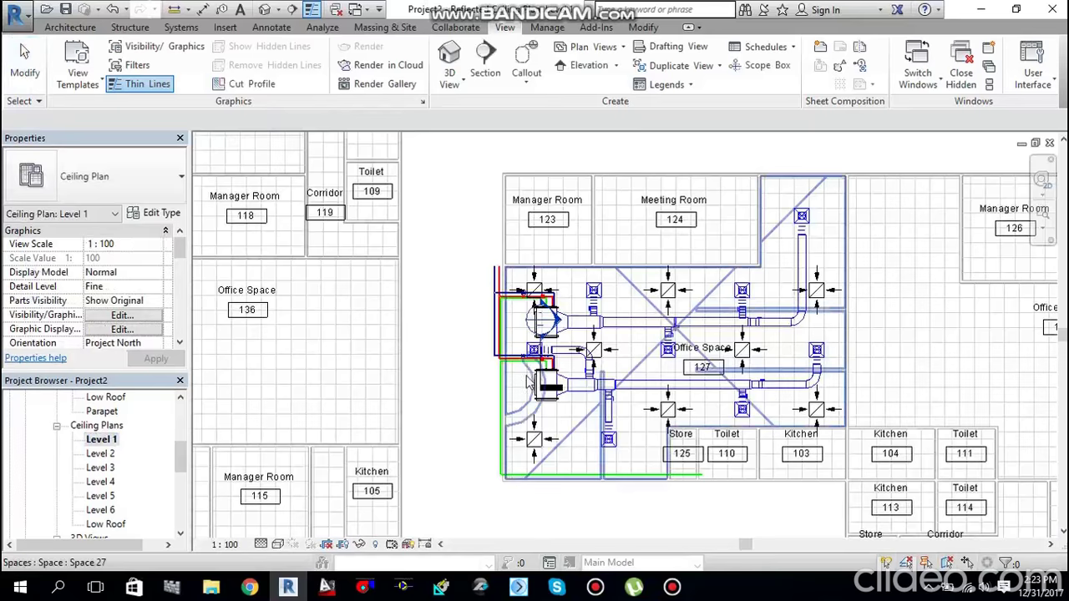
scroll(547, 391, down, 1)
middle_drag(554, 396, 487, 398)
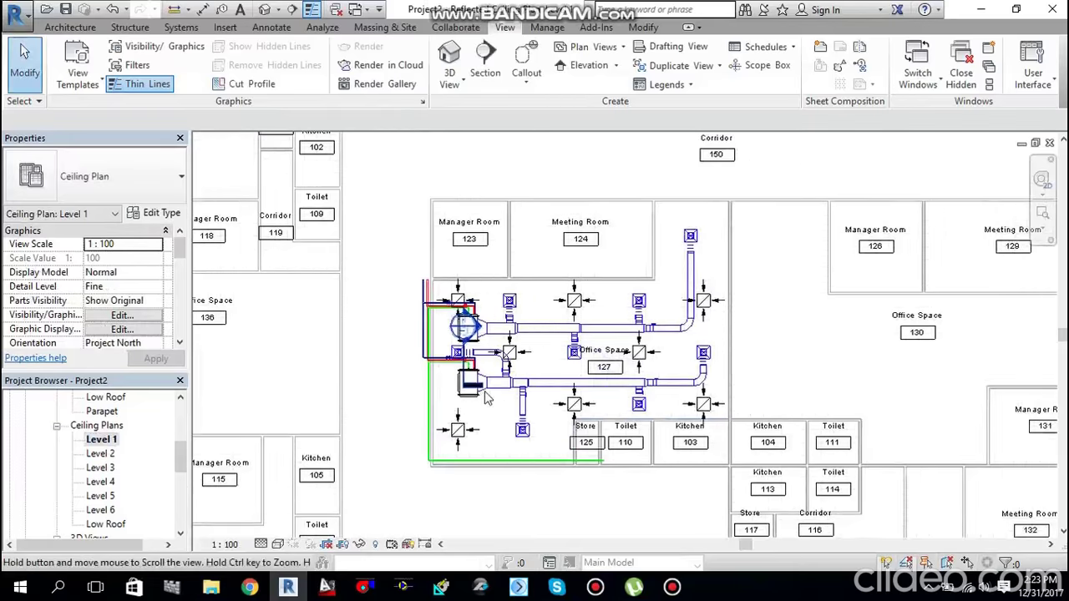